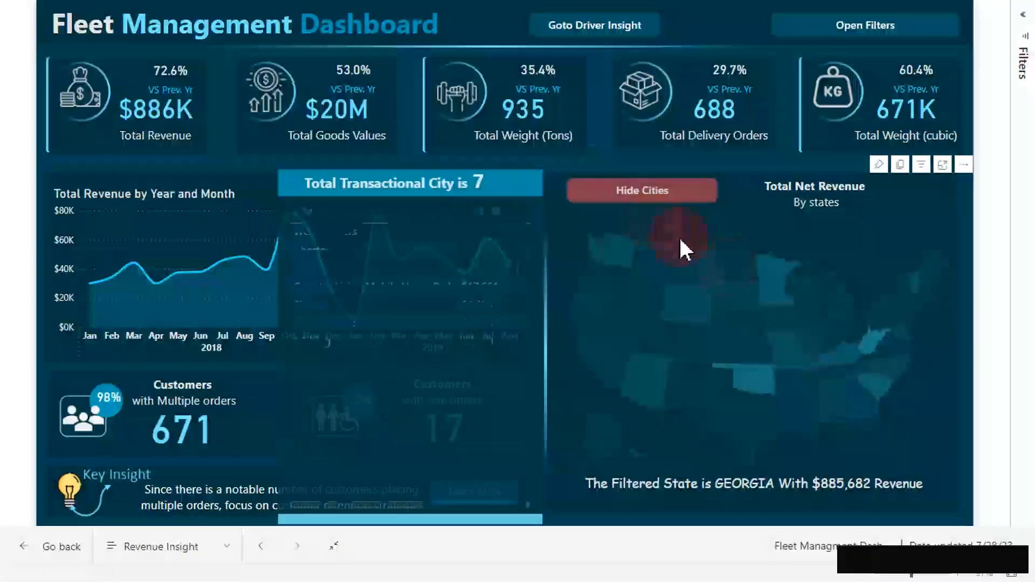
Filter the revenue map to South Carolina to view its cities, clear the filter, and hide the city list.
left_click(875, 384)
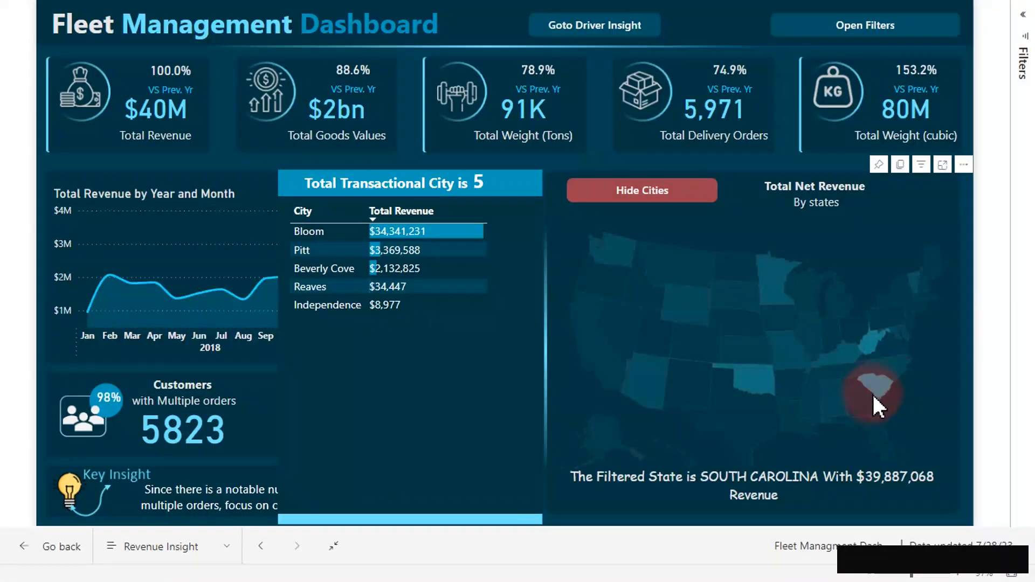
left_click(875, 386)
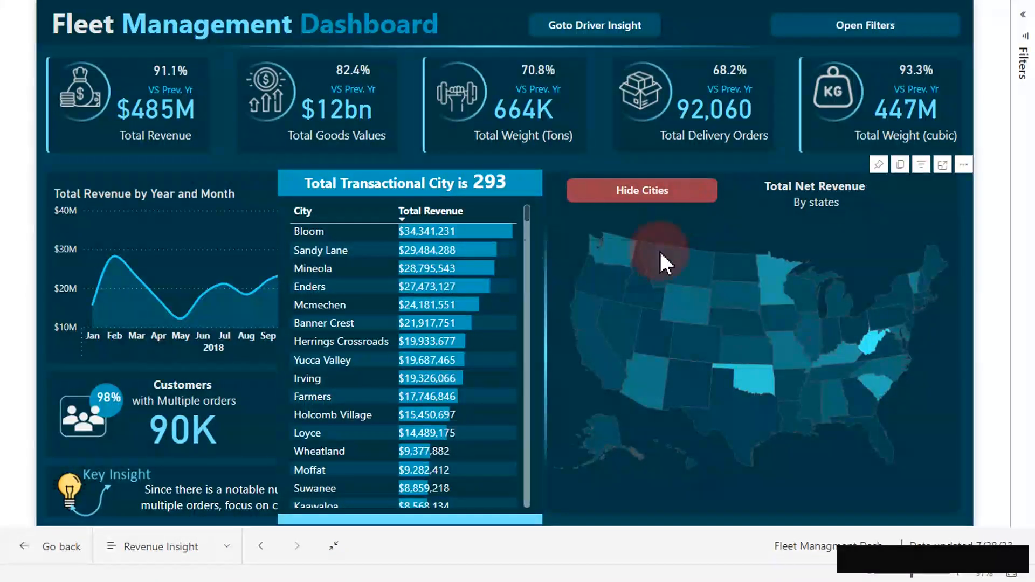
left_click(644, 200)
Check the Truck Type and Trailer Type choices in the dashboard's filter pane and close it.
left_click(884, 32)
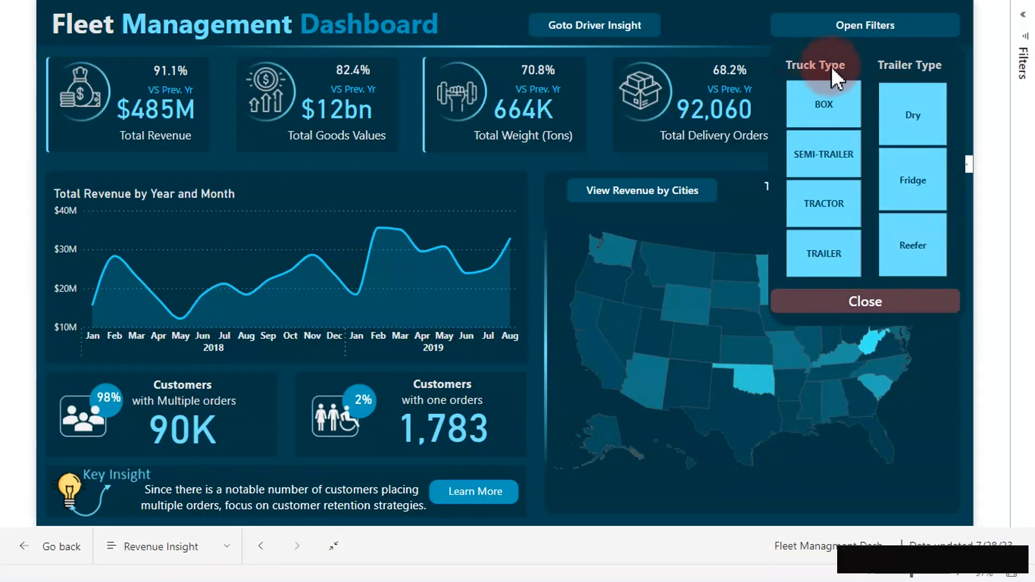
left_click(866, 301)
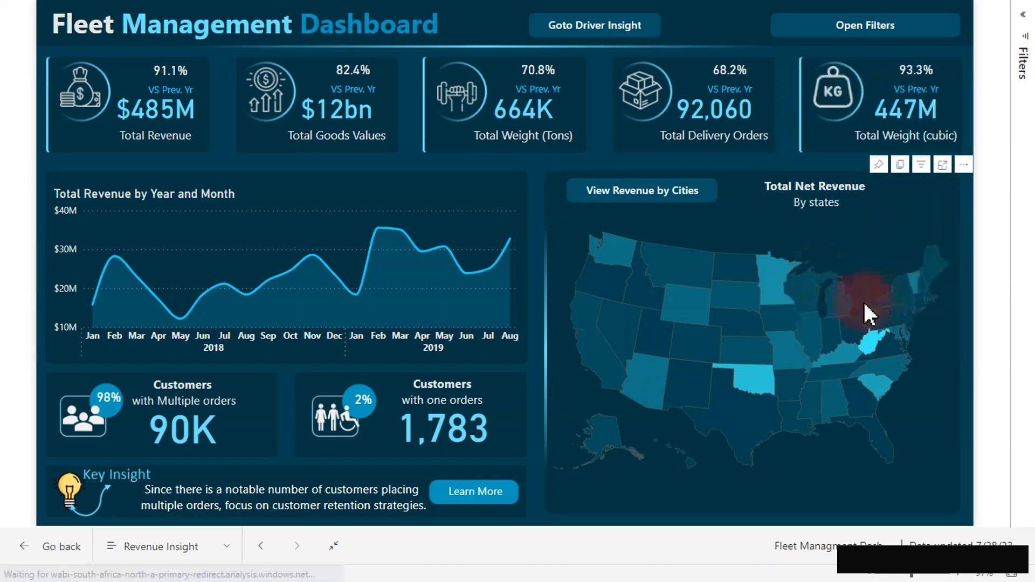
View a driver's detail tooltip in the driver insight table and return to the revenue insight page.
left_click(573, 29)
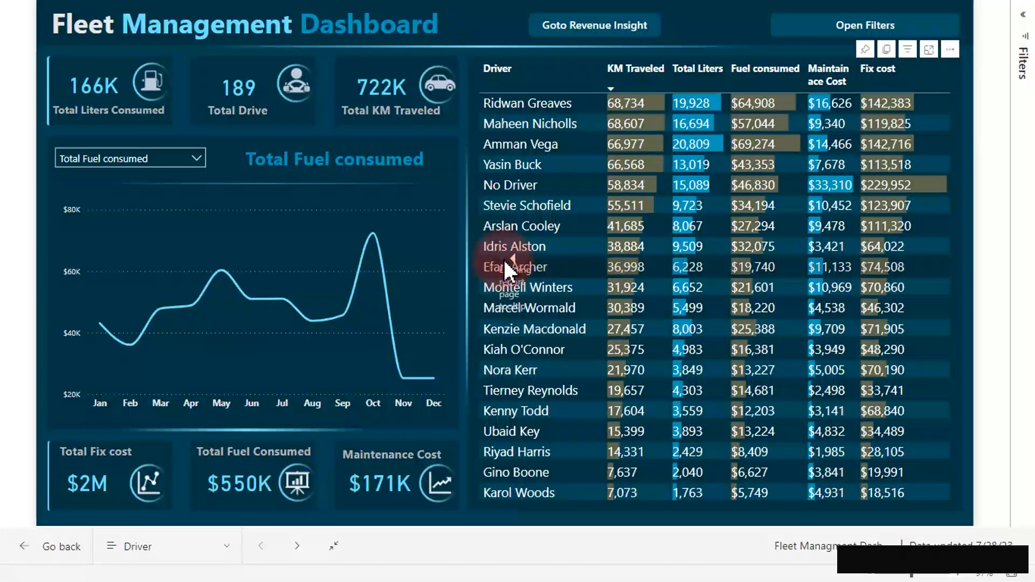
mouse_move(504, 260)
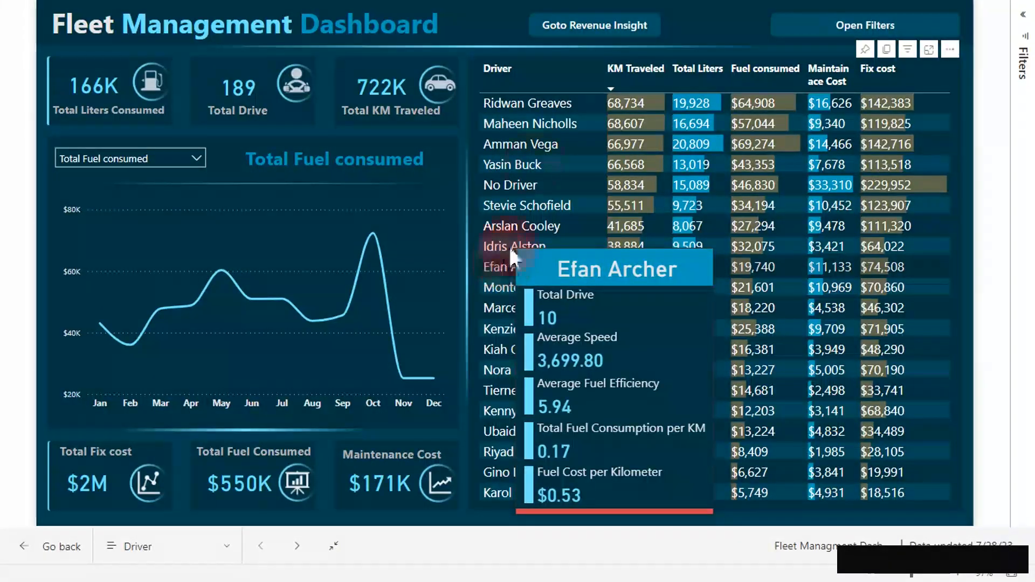
left_click(572, 33, "ctrl")
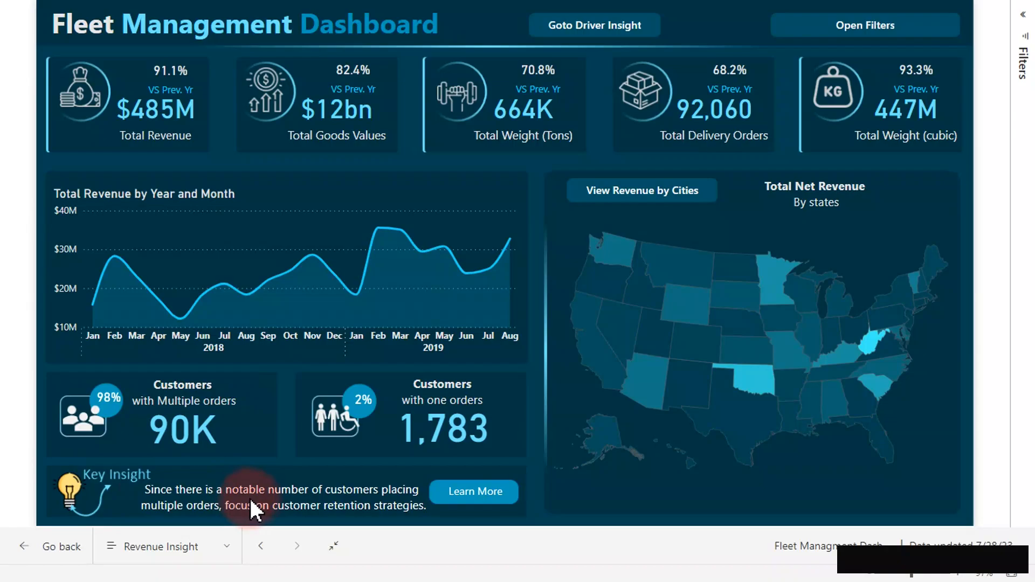
Read the customer retention recommendations linked from the Key Insight section and leave that page.
left_click(463, 494)
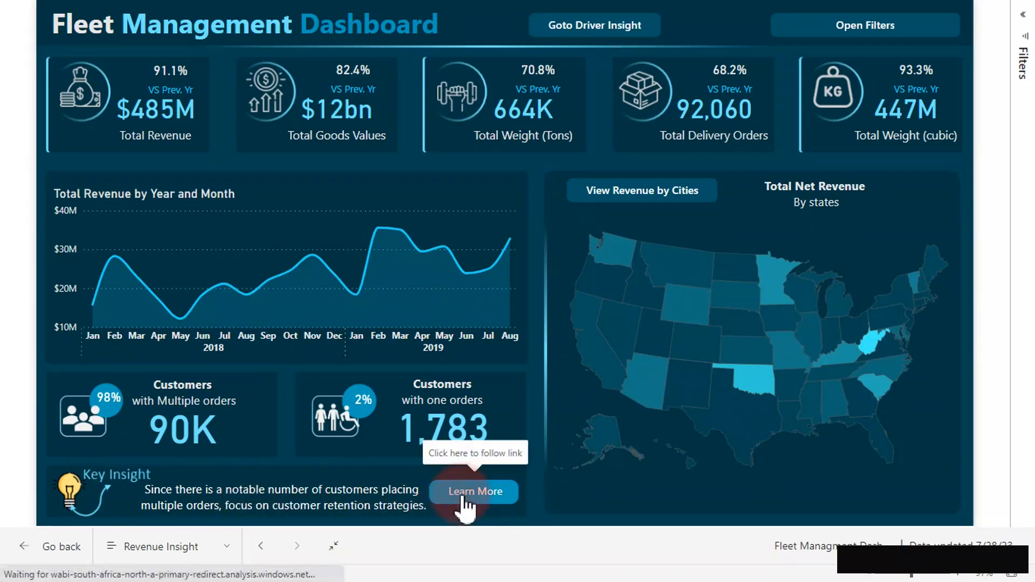
scroll(539, 302, "down", 5)
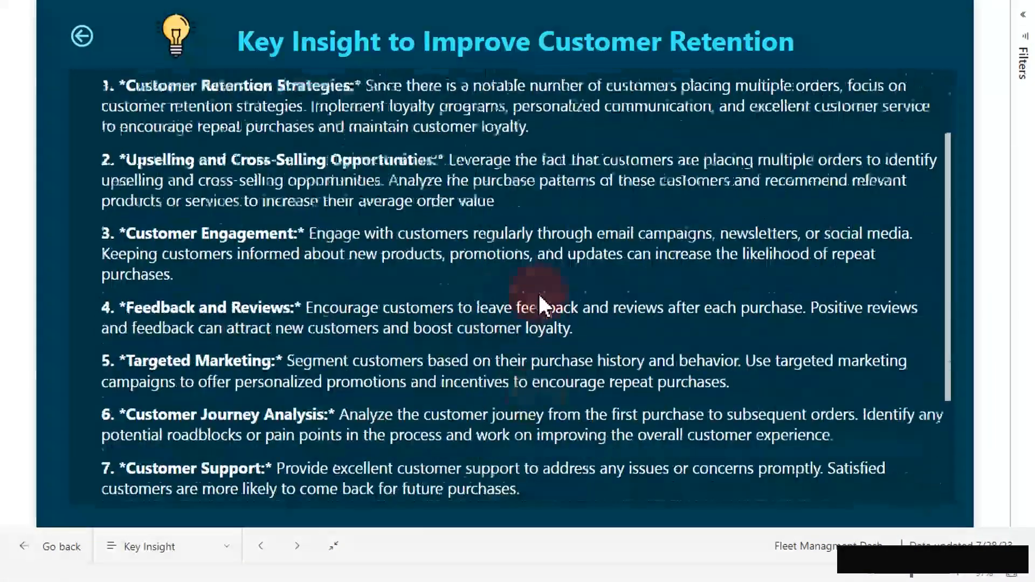
scroll(539, 297, "up", 5)
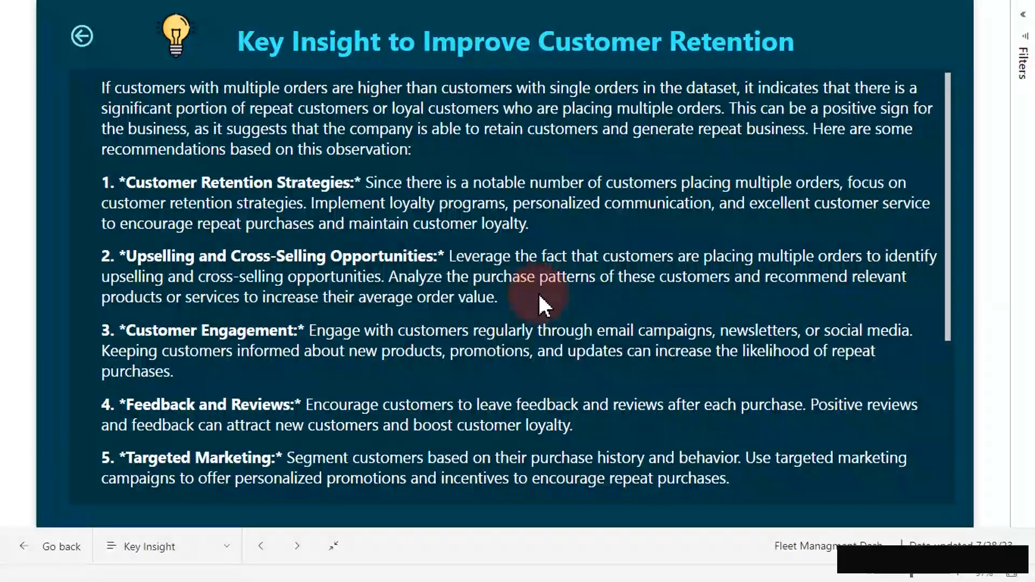
left_click(84, 37)
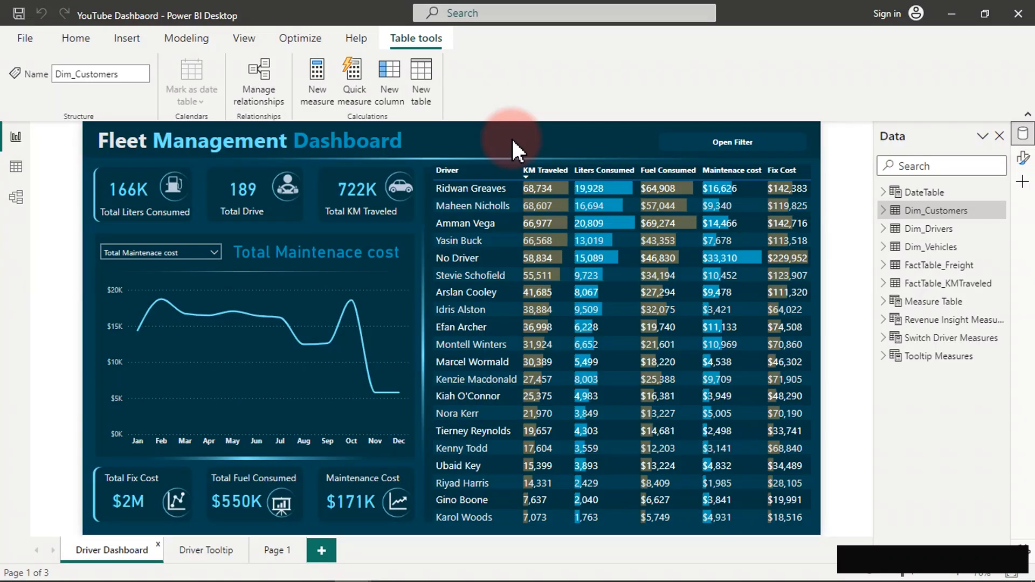
Open the blank Page 1 of the YouTube dashboard report in Power BI Desktop.
left_click(272, 550)
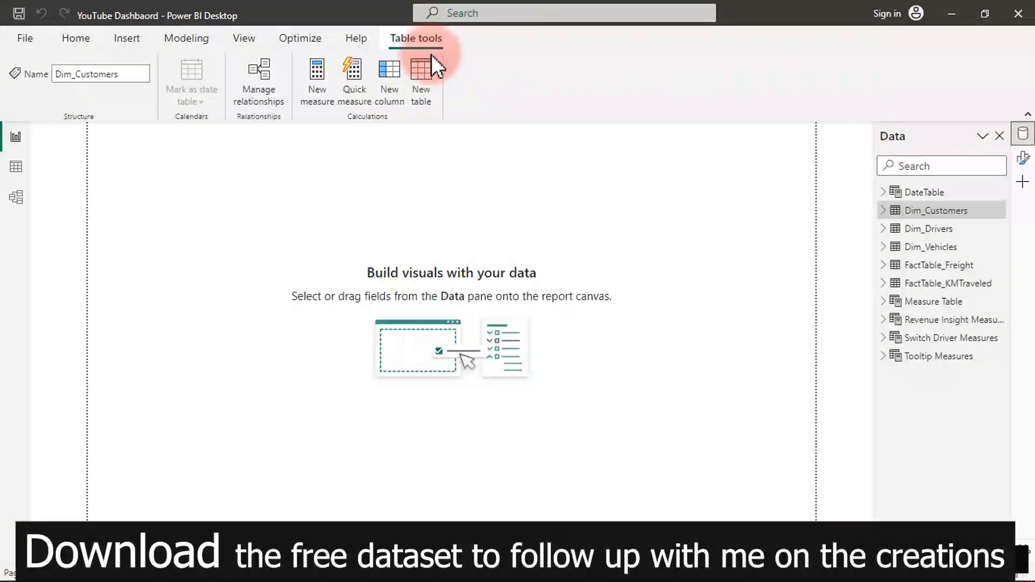
Try drafting a calculated table with the formula Table Measure ={"d"} and discard it.
left_click(426, 89)
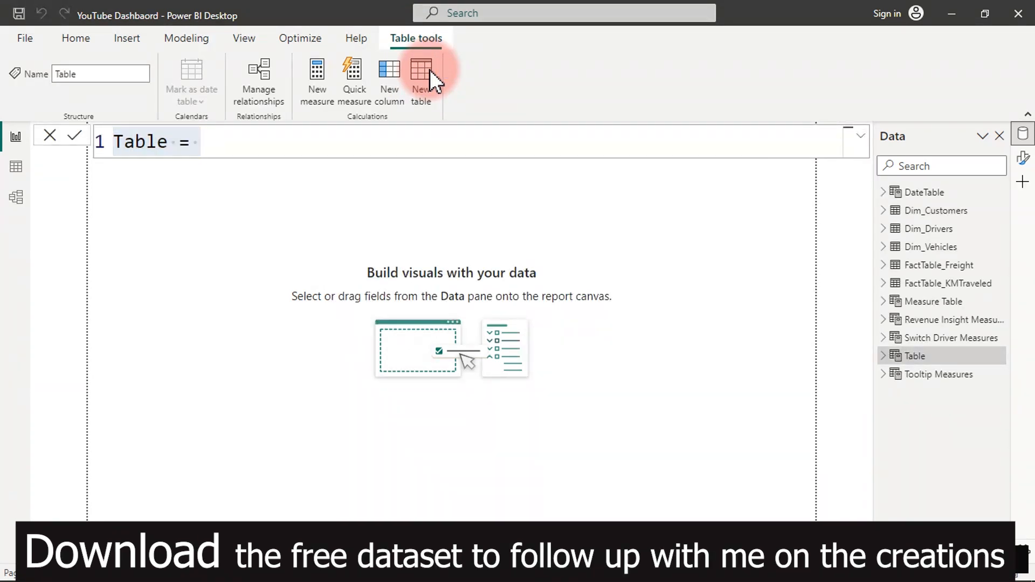
left_click(204, 131)
key("BackSpace")
key("BackSpace")
type("Measure =")
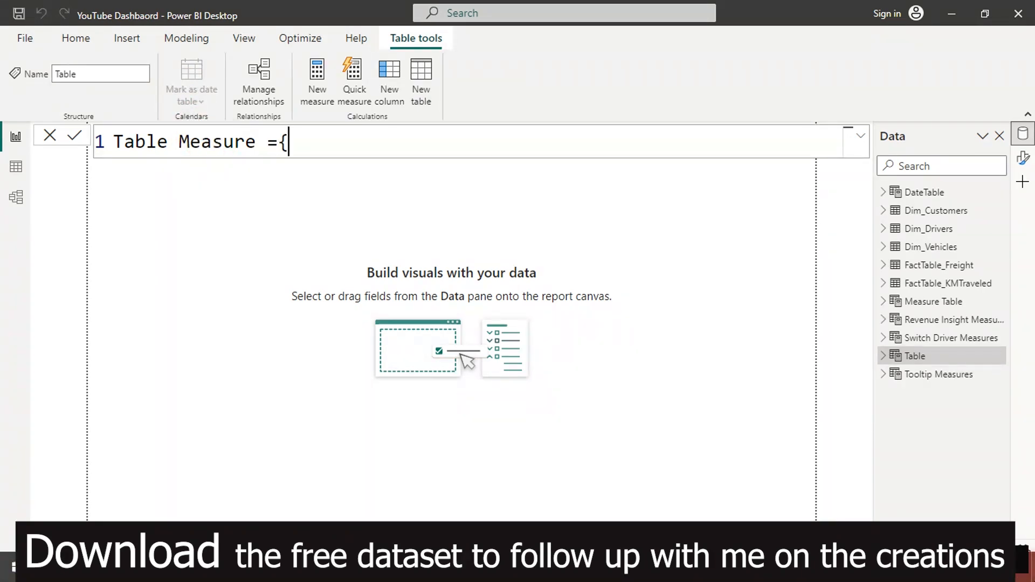
type("{\"d\"}")
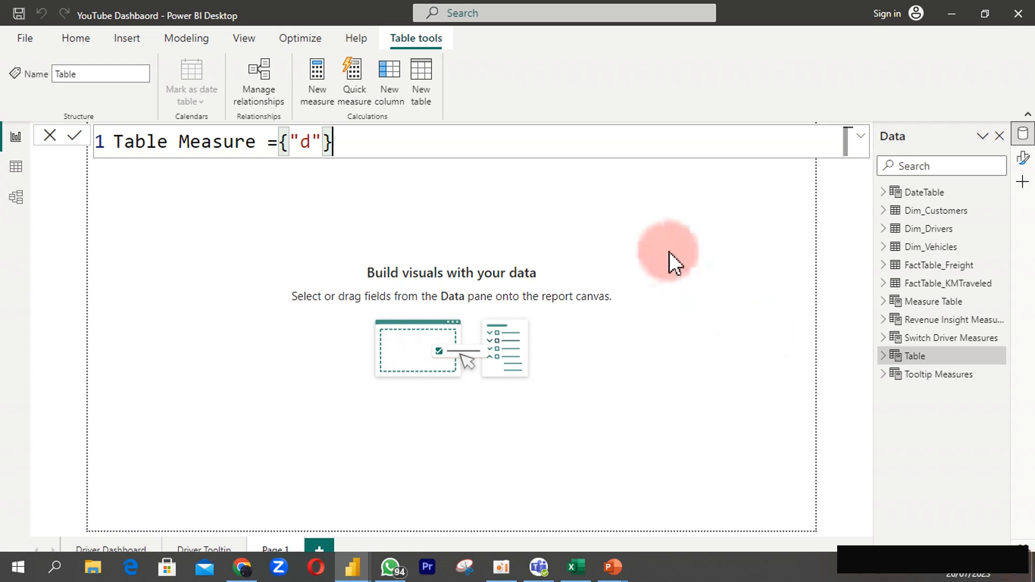
left_click(51, 138)
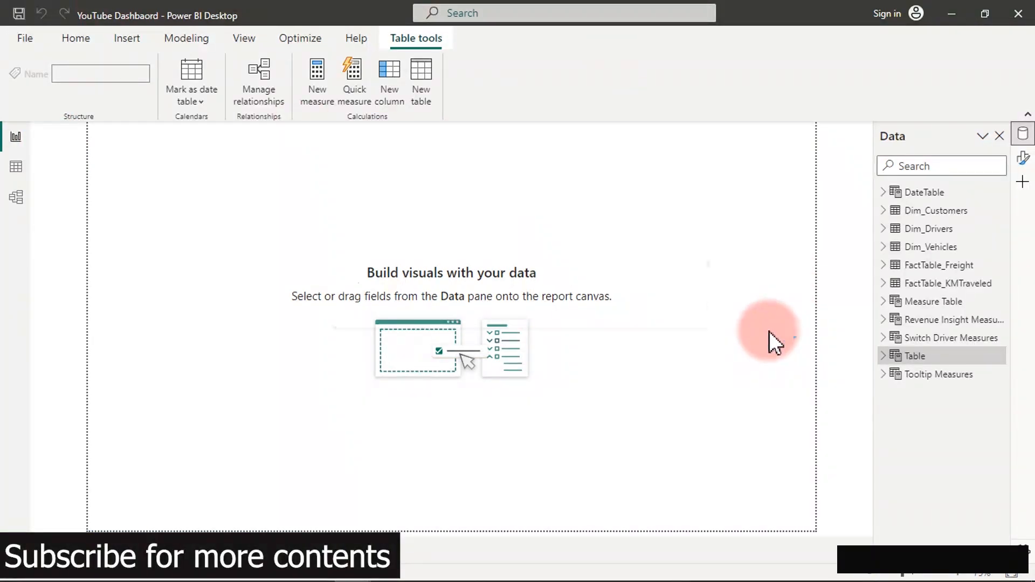
Expand the Revenue Insight Measures table and read the Total Weight (Tons) measure's formula with its explanatory comments.
left_click(916, 327)
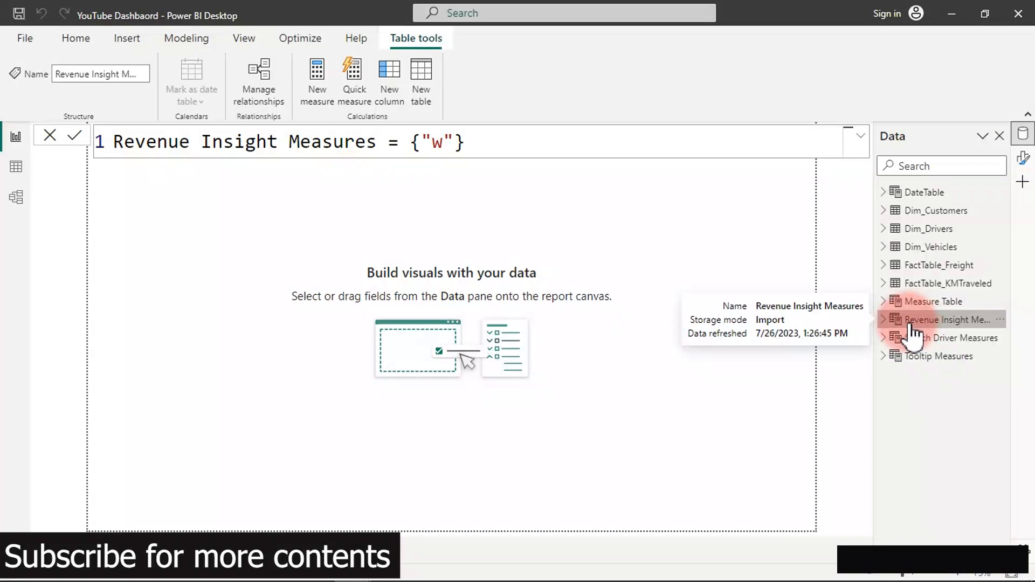
left_click(886, 322)
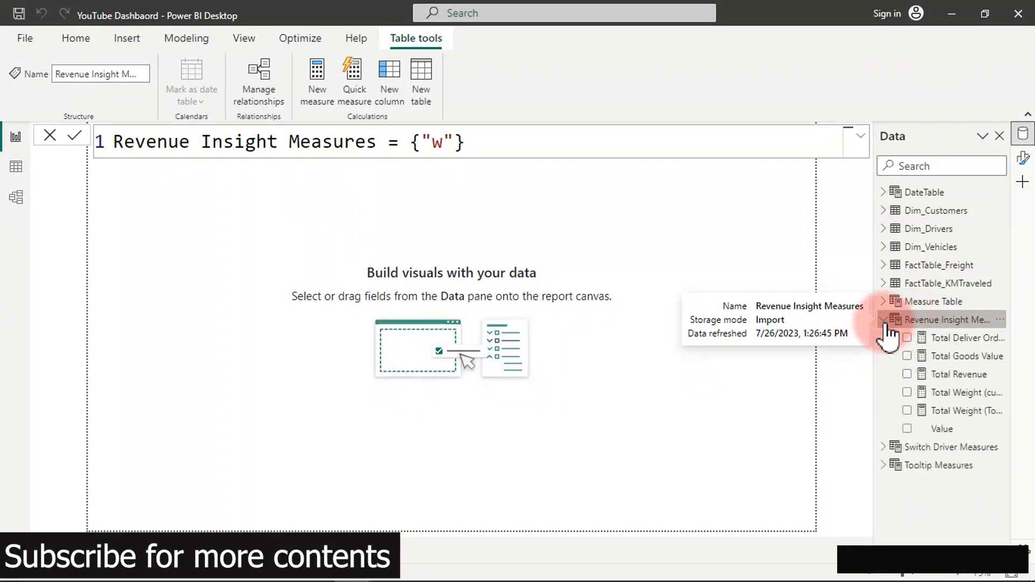
left_click(941, 412)
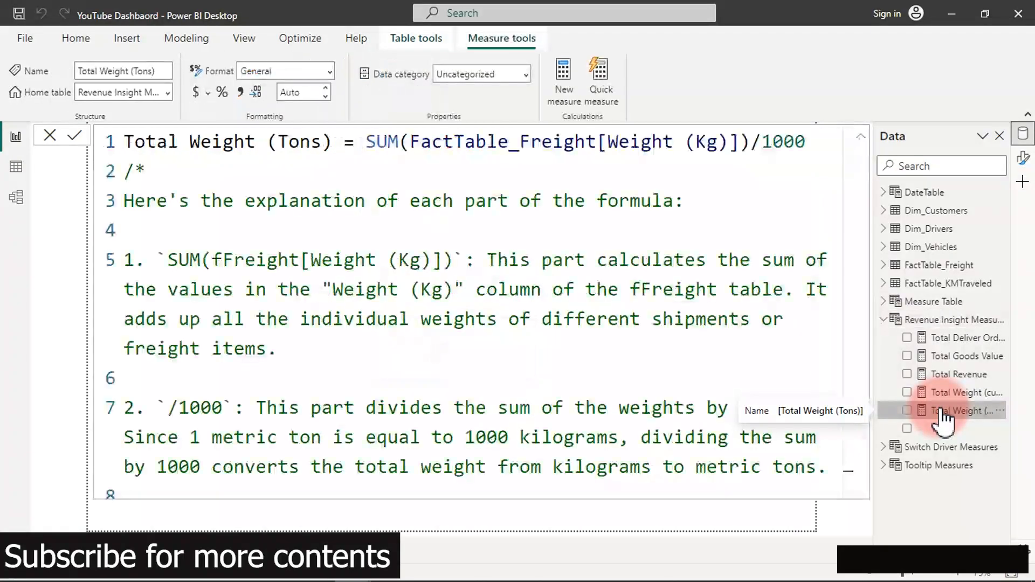
left_click(611, 317)
scroll(608, 319, "down", 4)
scroll(609, 319, "down", 2)
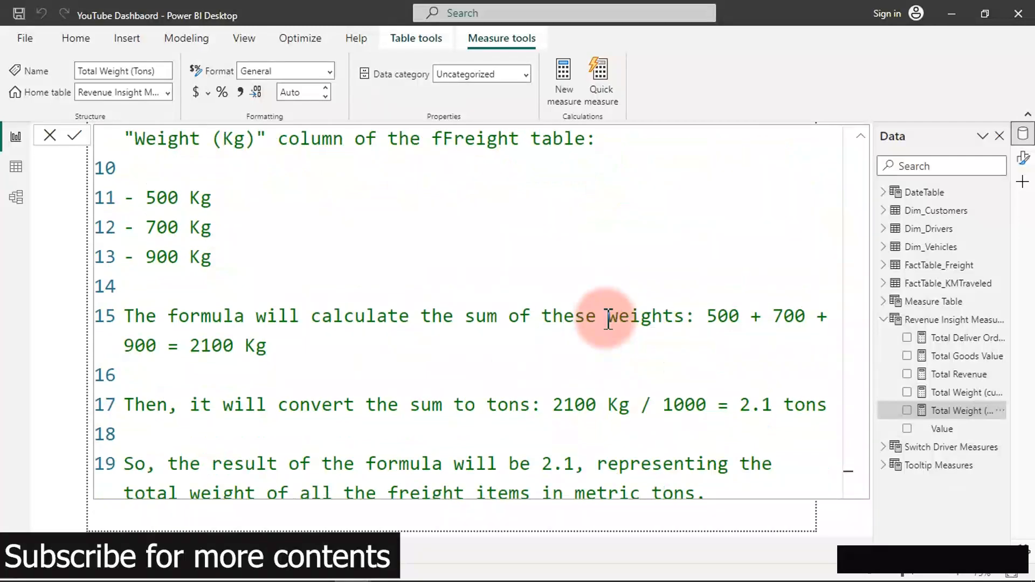
scroll(609, 320, "up", 7)
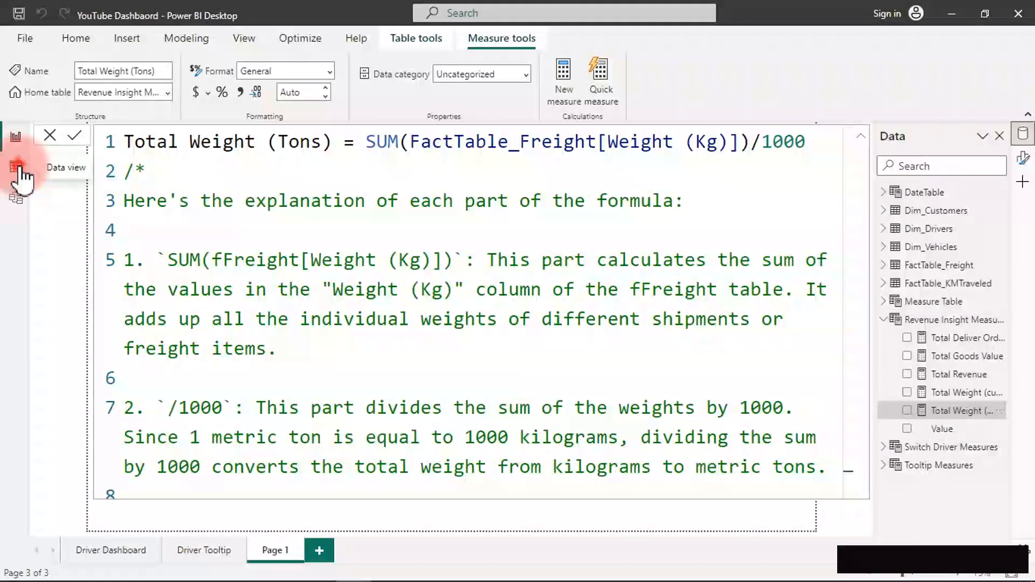
Examine the Net Revenue, Weight (Kg), Weight (Cubic) and Goods Value columns of FactTable_Freight in Data view.
left_click(20, 167)
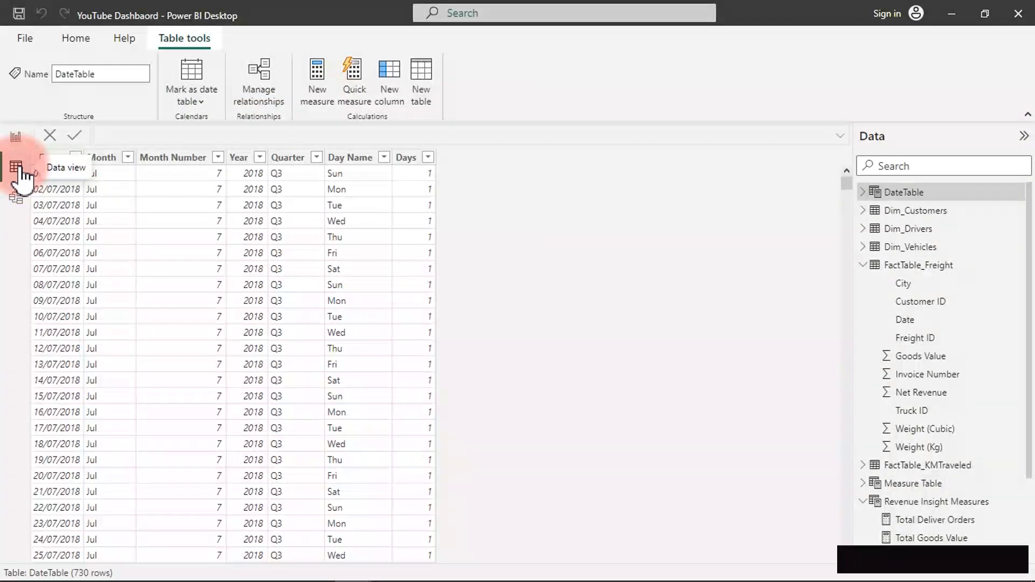
left_click(909, 274)
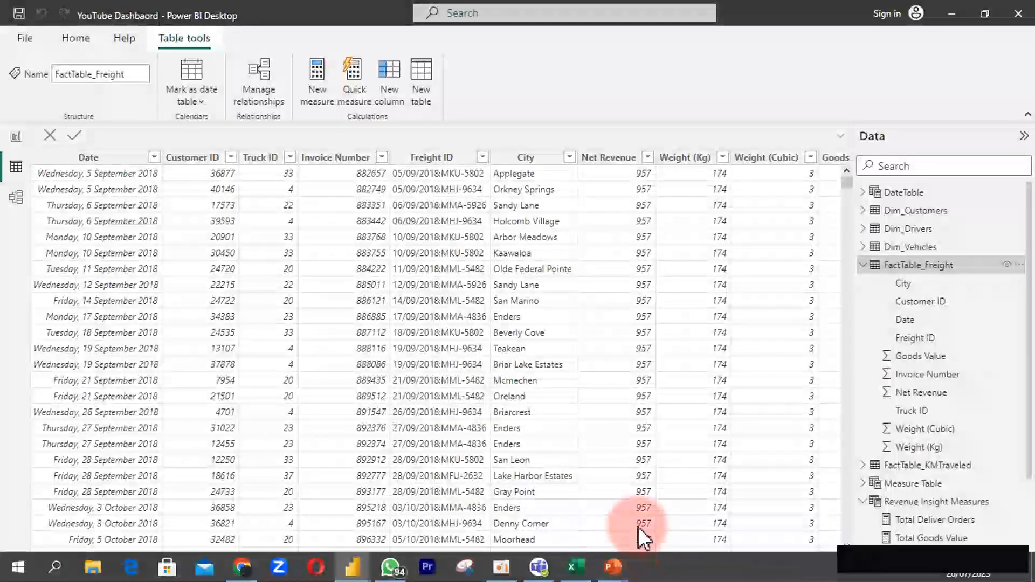
left_click_drag(630, 555, 705, 553)
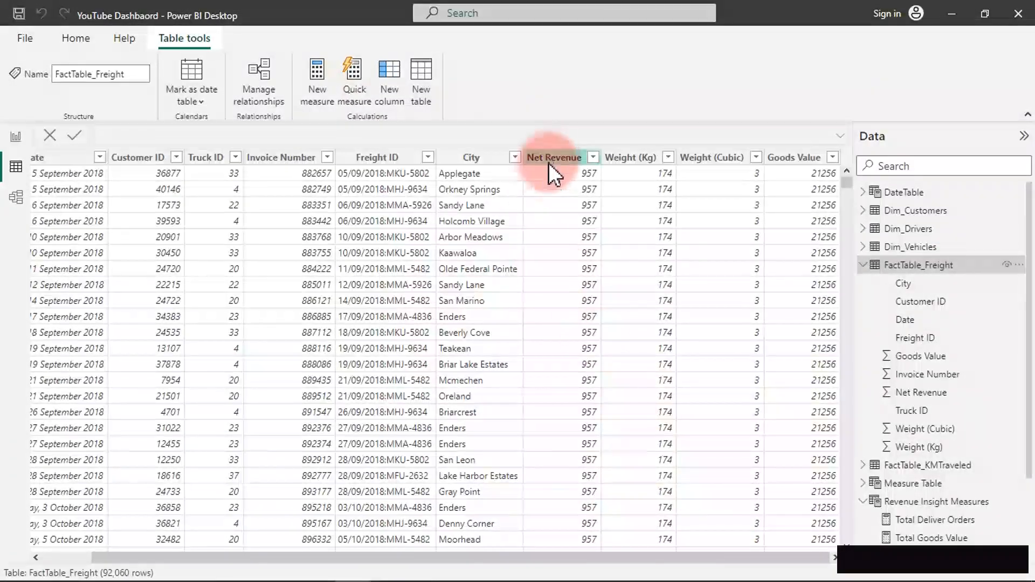
left_click(552, 283)
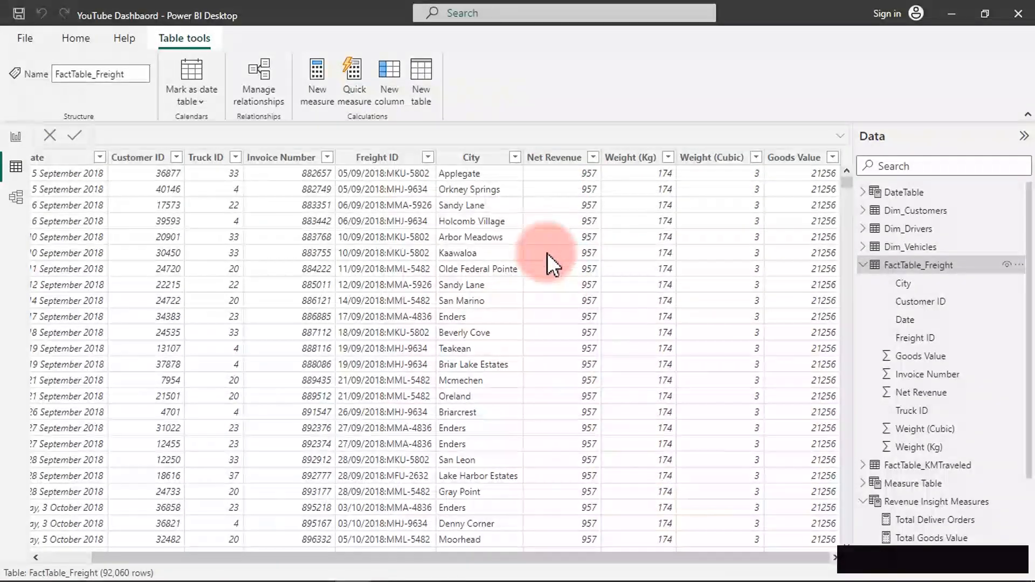
left_click(631, 161)
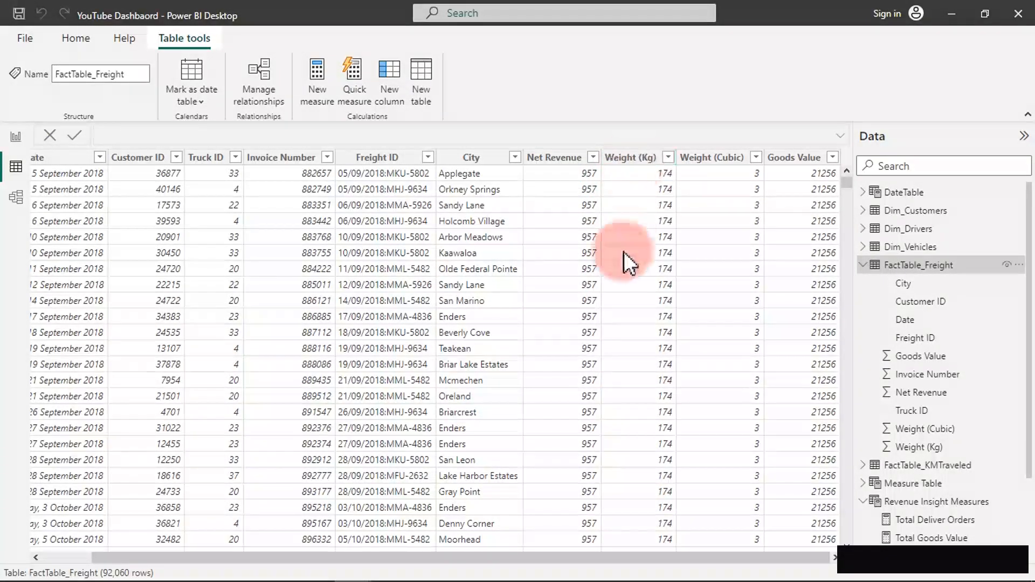
left_click(710, 158)
left_click(788, 158)
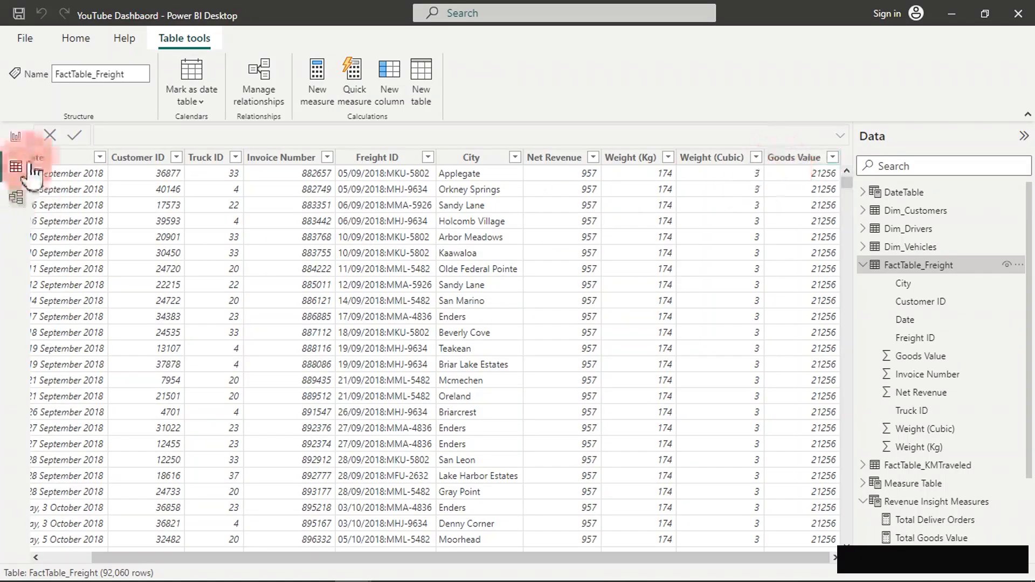
Return to the report view and inspect the formula of the Total Weight (cubic) measure.
left_click(16, 138)
left_click(809, 253)
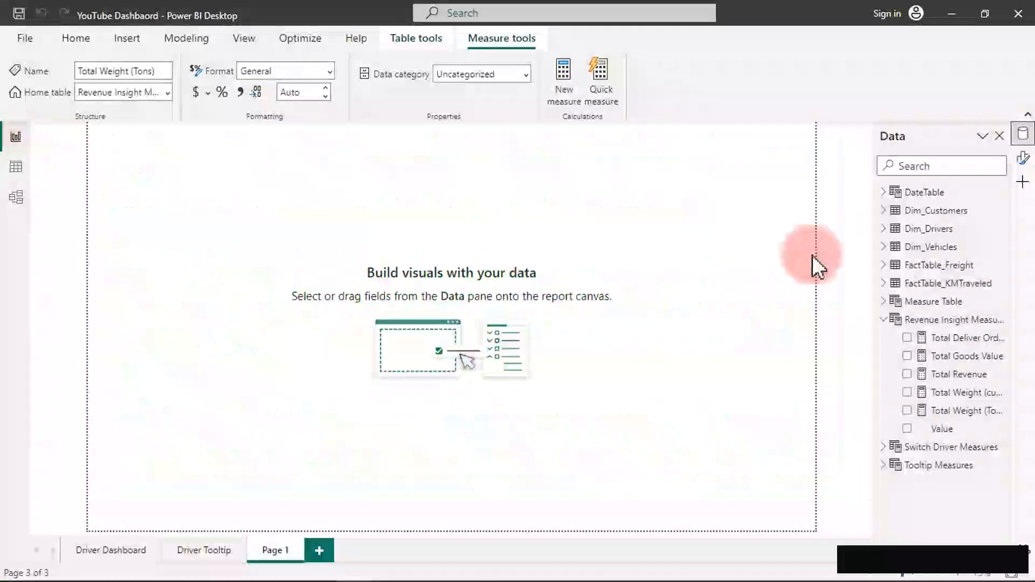
left_click(959, 398)
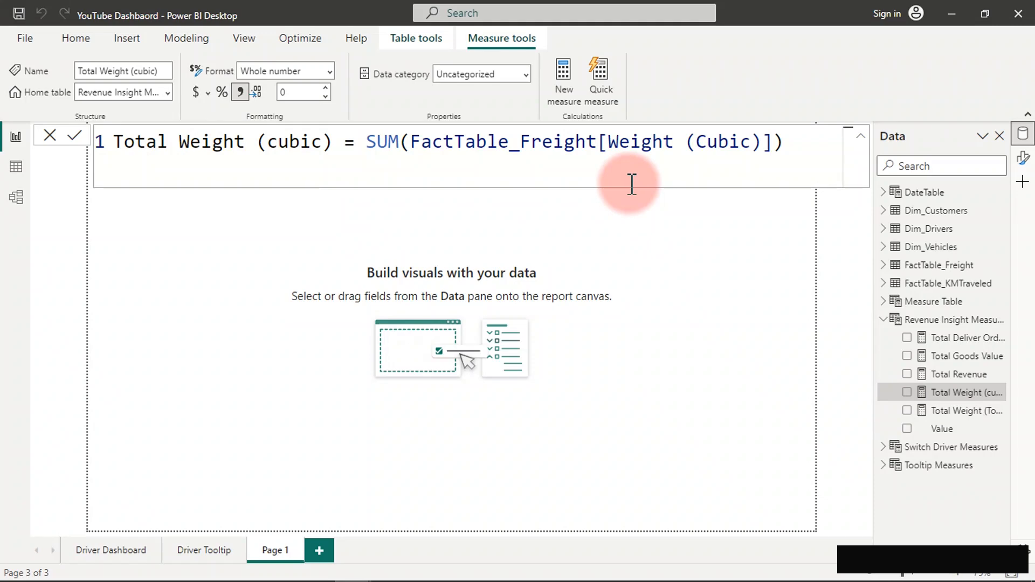
Review how the Total Weight (Tons) measure divides the summed weight by 1000, including the worked example in its comments.
left_click(953, 411)
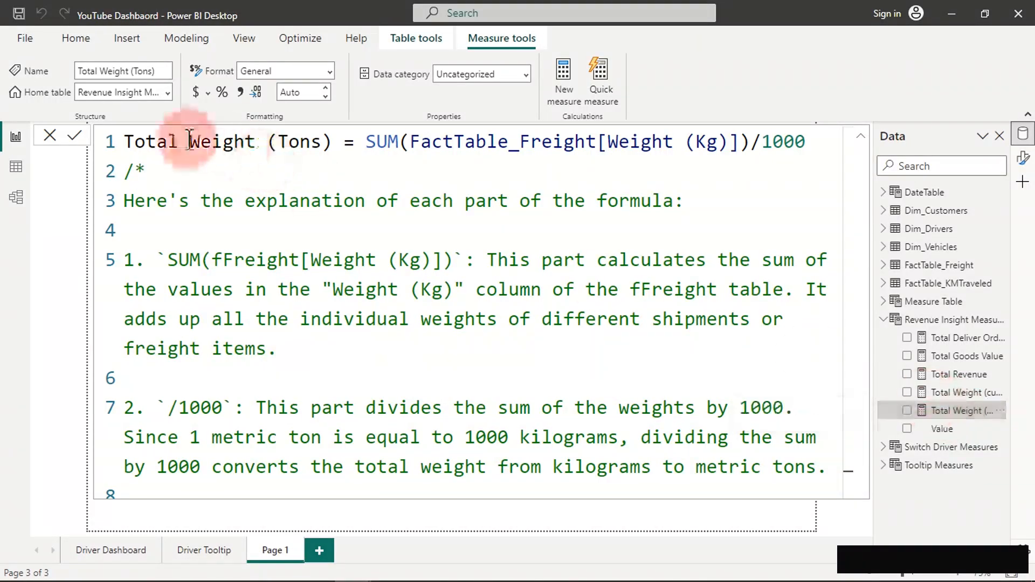
left_click(130, 140)
left_click_drag(130, 140, 806, 133)
left_click(492, 259)
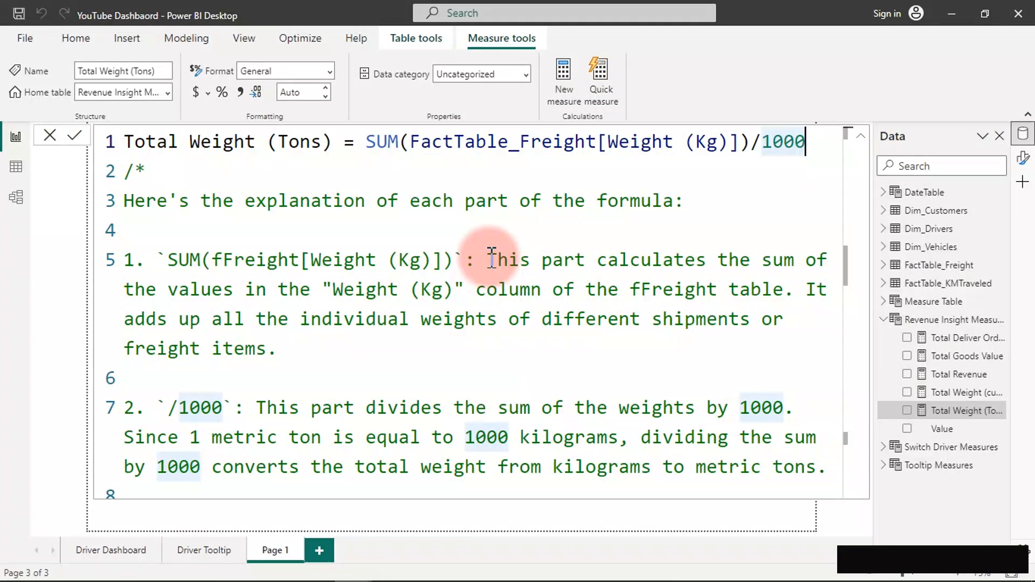
scroll(492, 260, "down", 3)
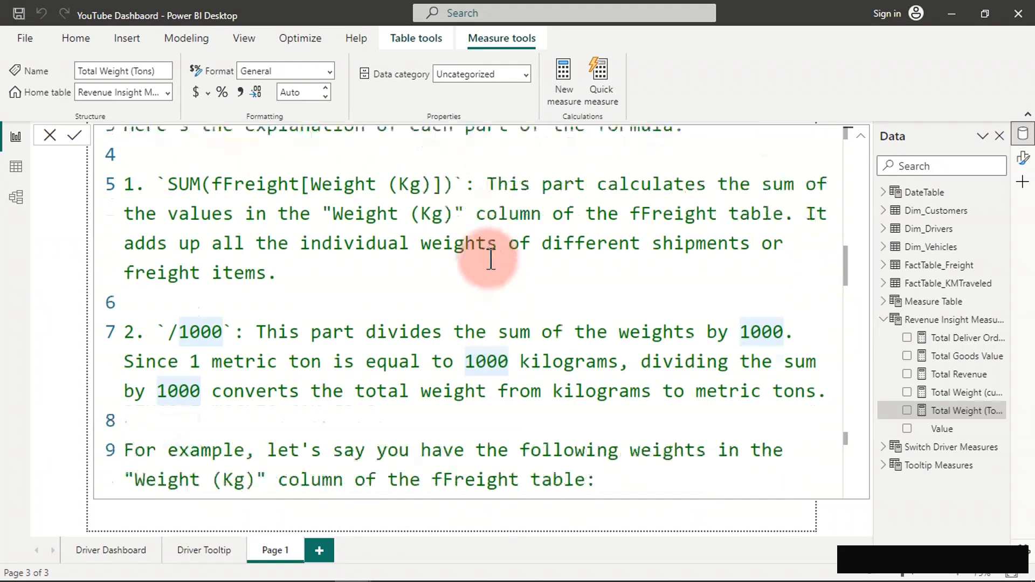
scroll(491, 262, "down", 1)
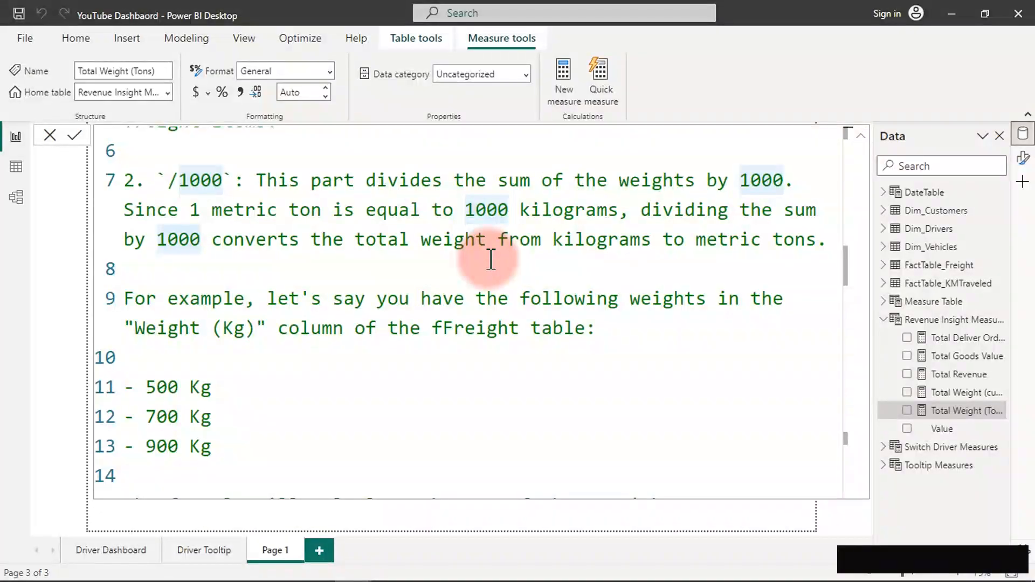
scroll(490, 259, "down", 3)
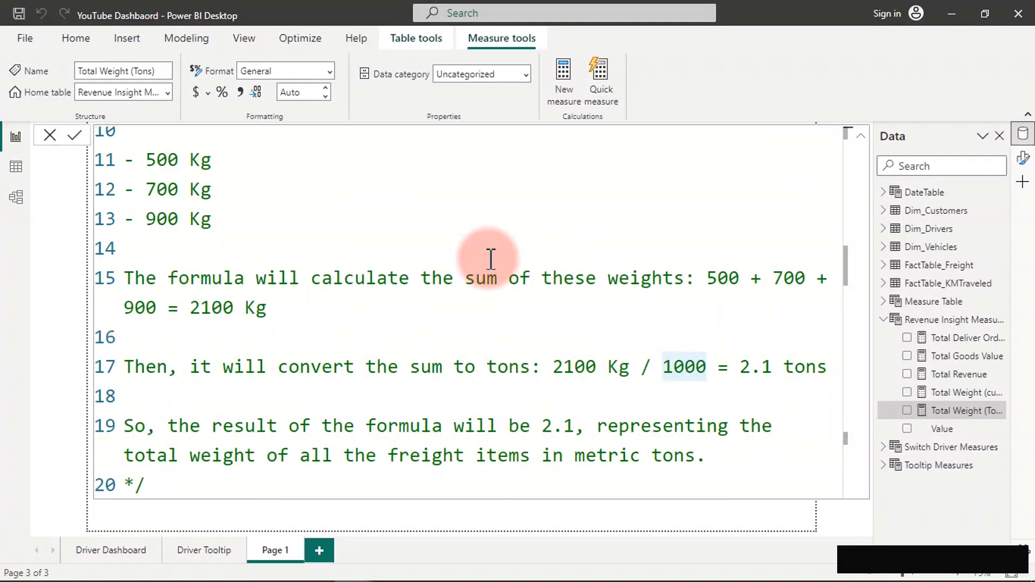
scroll(490, 259, "up", 4)
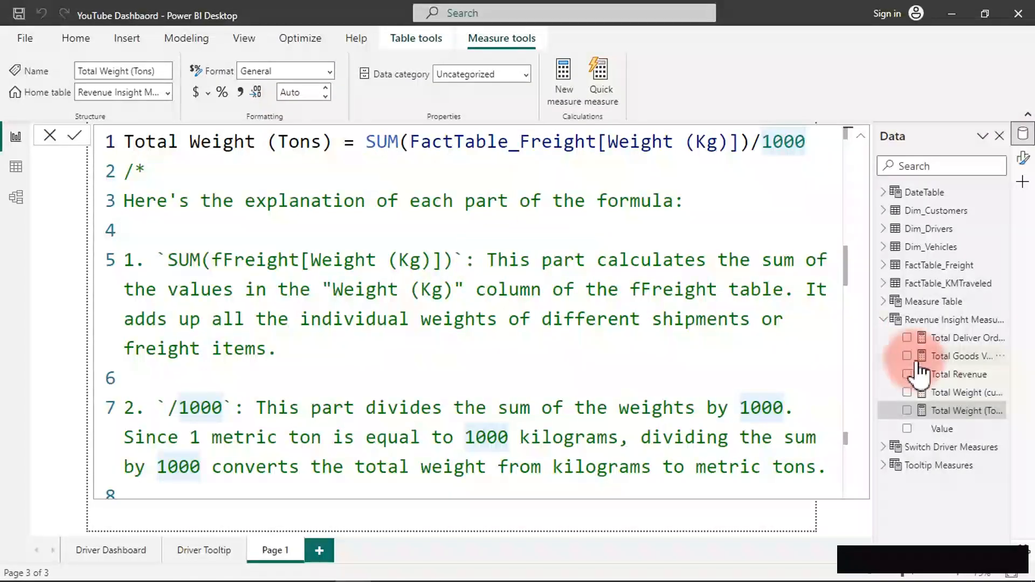
Review the formulas of the Total Revenue, Total Goods Value and Total Deliver Orders measures, then close the formula view.
left_click(942, 376)
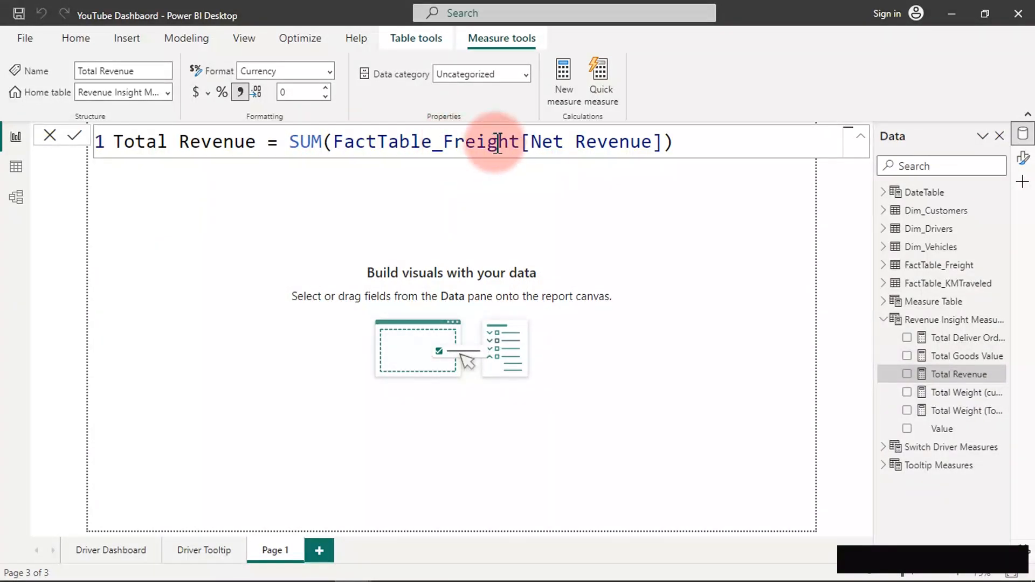
left_click(954, 357)
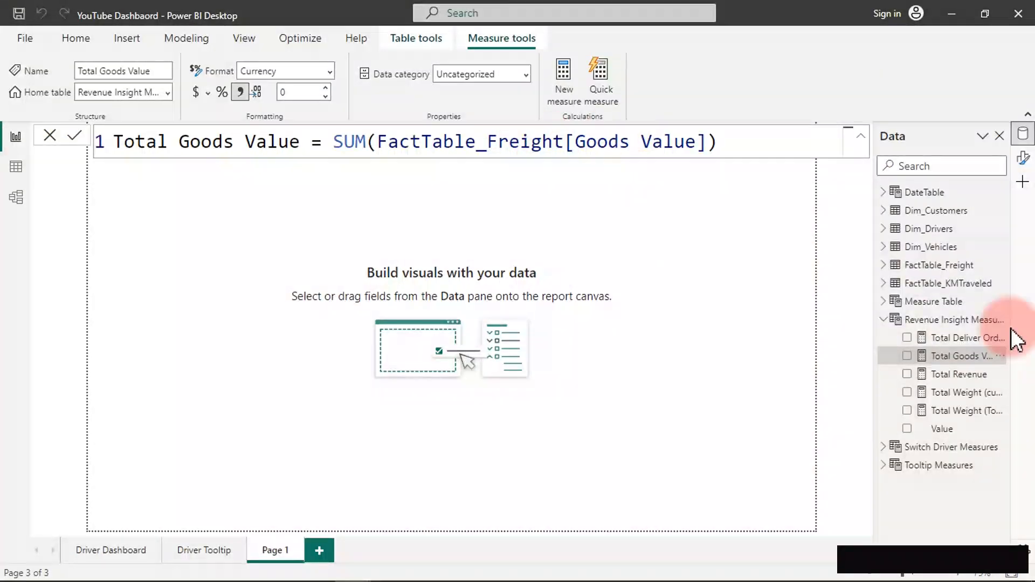
left_click(970, 338)
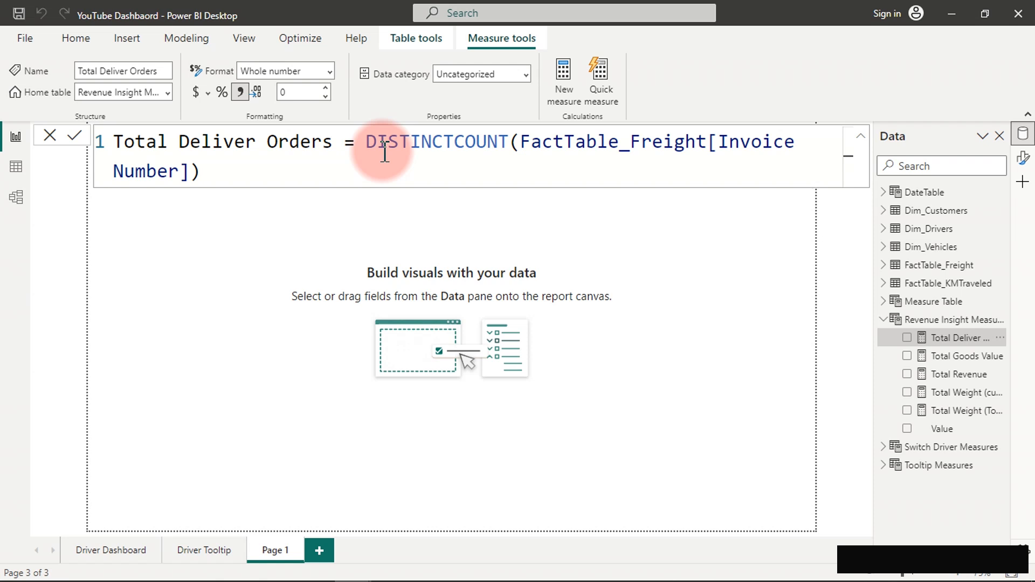
left_click(286, 260)
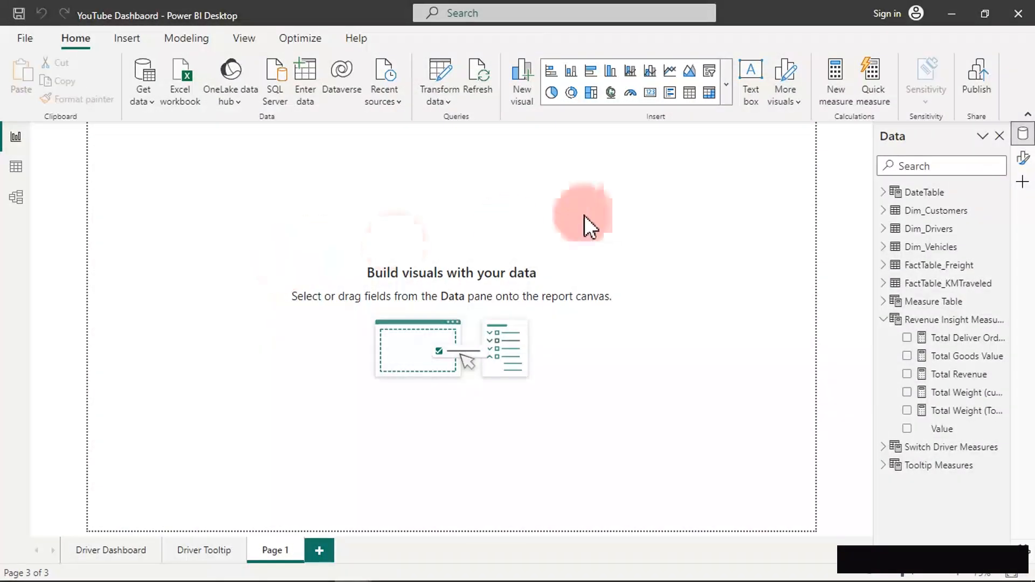
Add a card showing Total Revenue to Page 1 and set its callout value font size to 30.
left_click(908, 374)
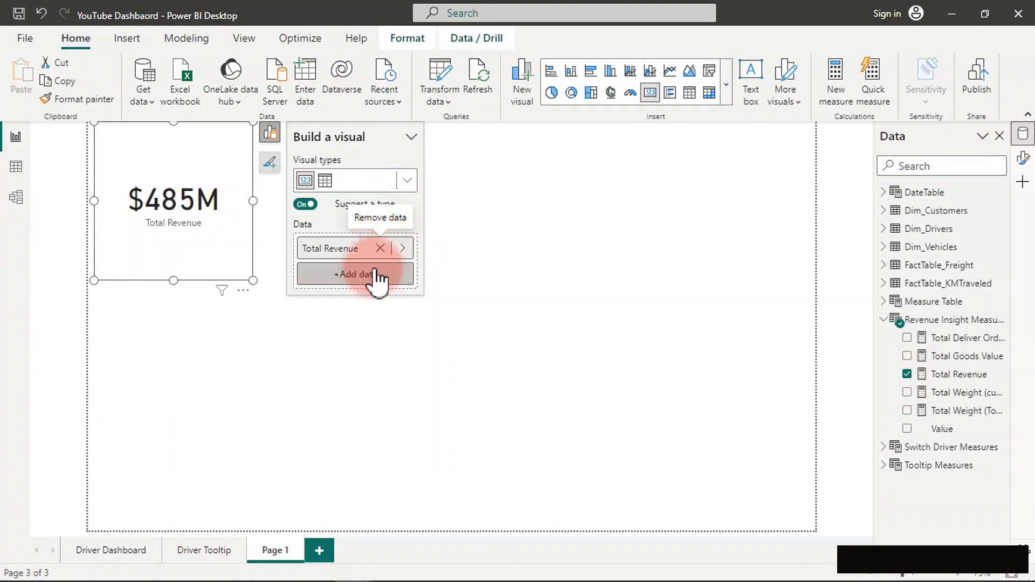
left_click(271, 164)
left_click(318, 218)
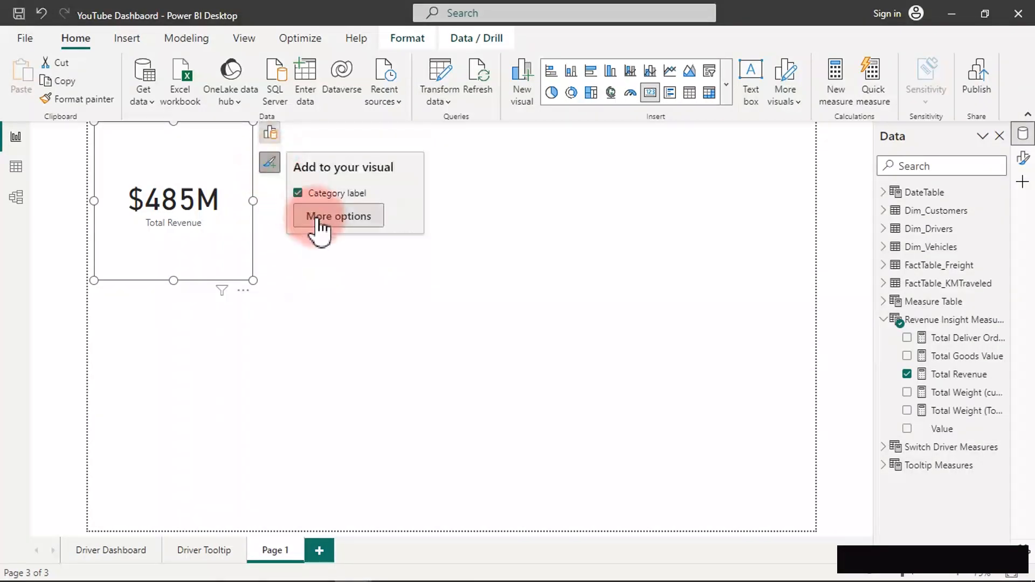
left_click(243, 189)
left_click(931, 296)
left_click(931, 297)
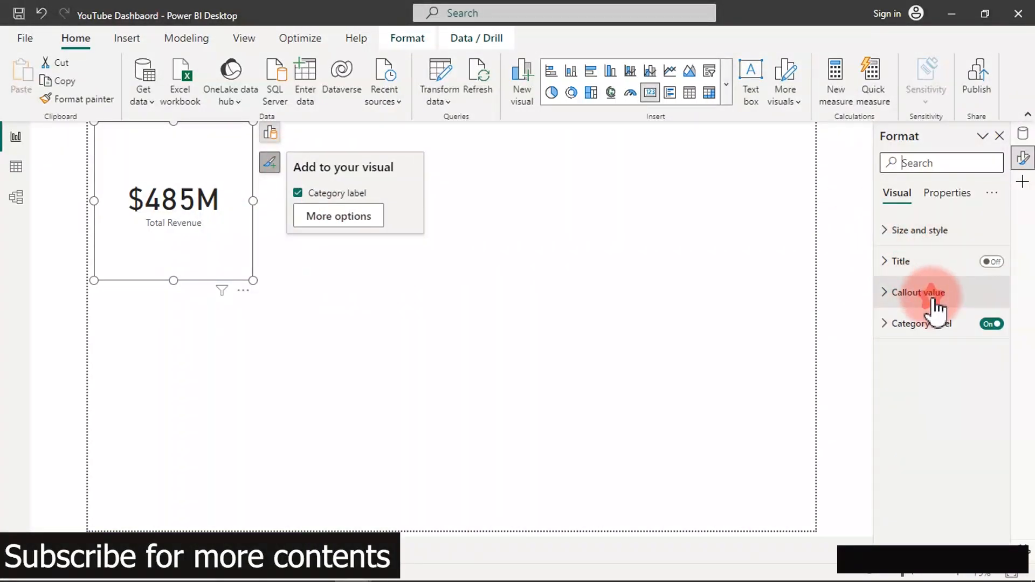
double_click(978, 346)
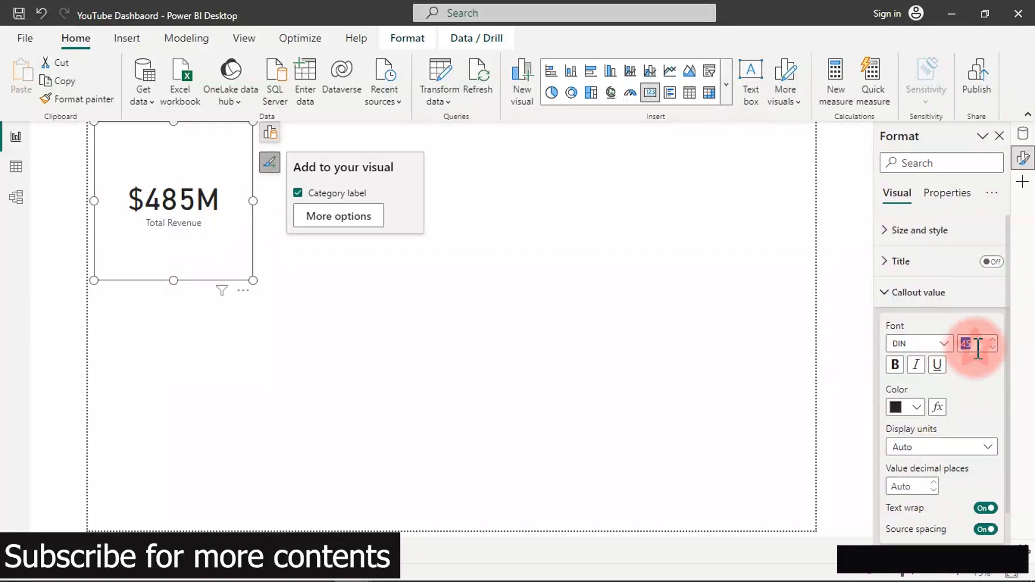
type("30")
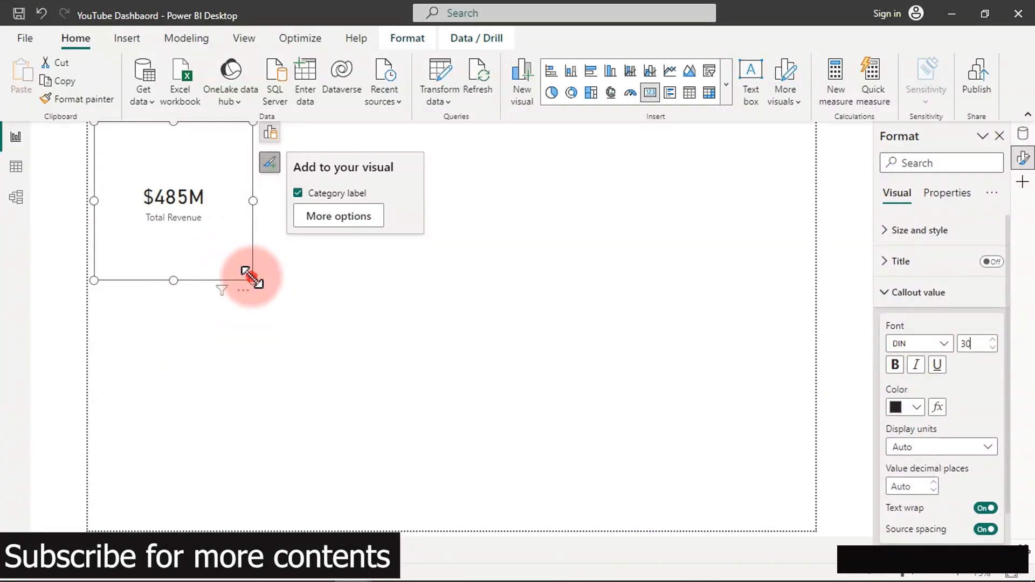
Shrink the Total Revenue card to fit closely around its text, place it near the page's upper-left corner, and check its category label settings.
left_click_drag(253, 279, 234, 167)
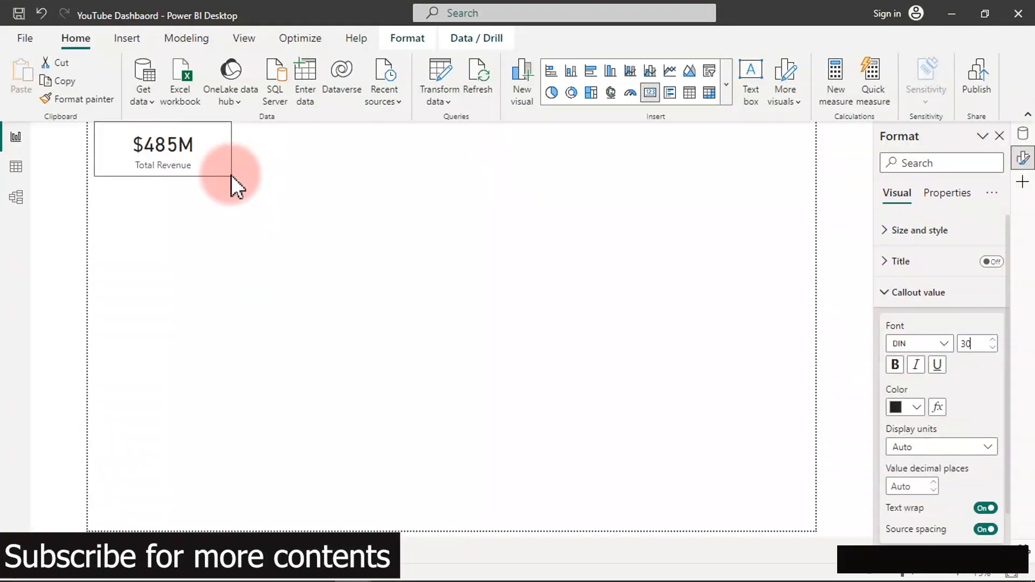
left_click(189, 165)
left_click_drag(212, 191, 222, 211)
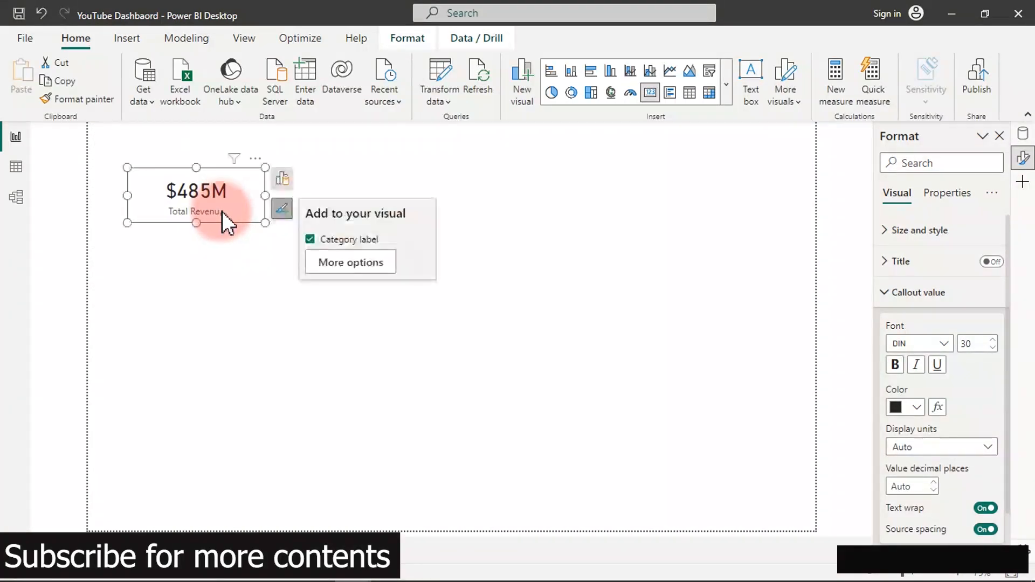
left_click(930, 292)
left_click(925, 324)
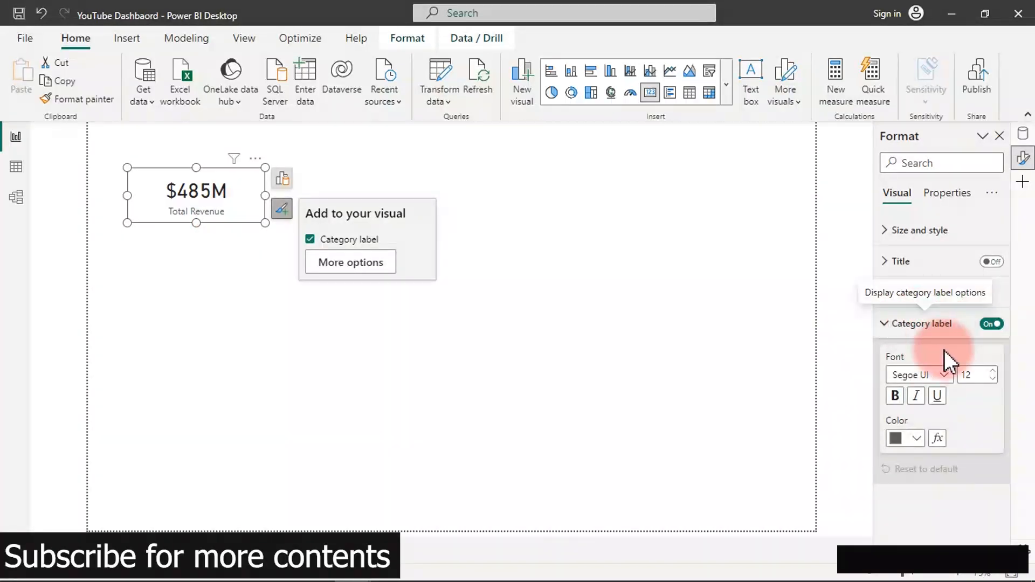
left_click(971, 374)
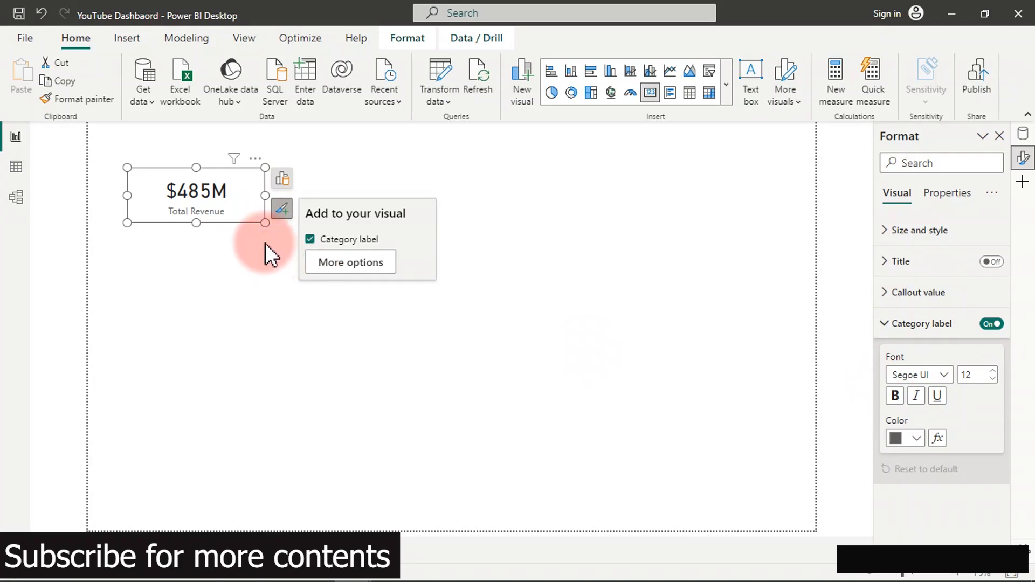
left_click_drag(258, 199, 241, 205)
Paste a copy of the card just right of the Total Revenue card and change its field to Total Goods Value.
left_click(17, 77)
left_click_drag(156, 201, 276, 196)
left_click(390, 180)
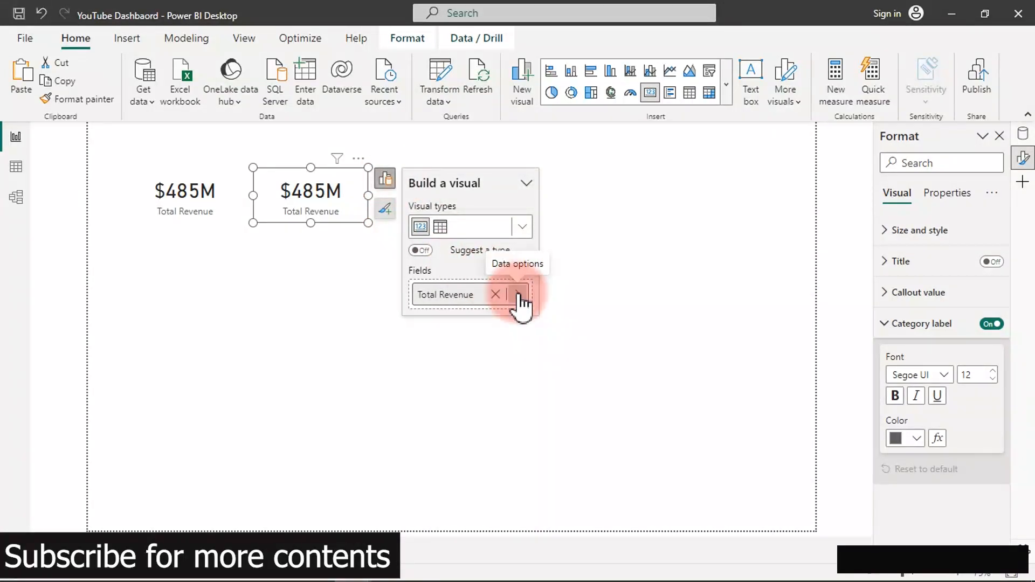
left_click(518, 294)
left_click(610, 290)
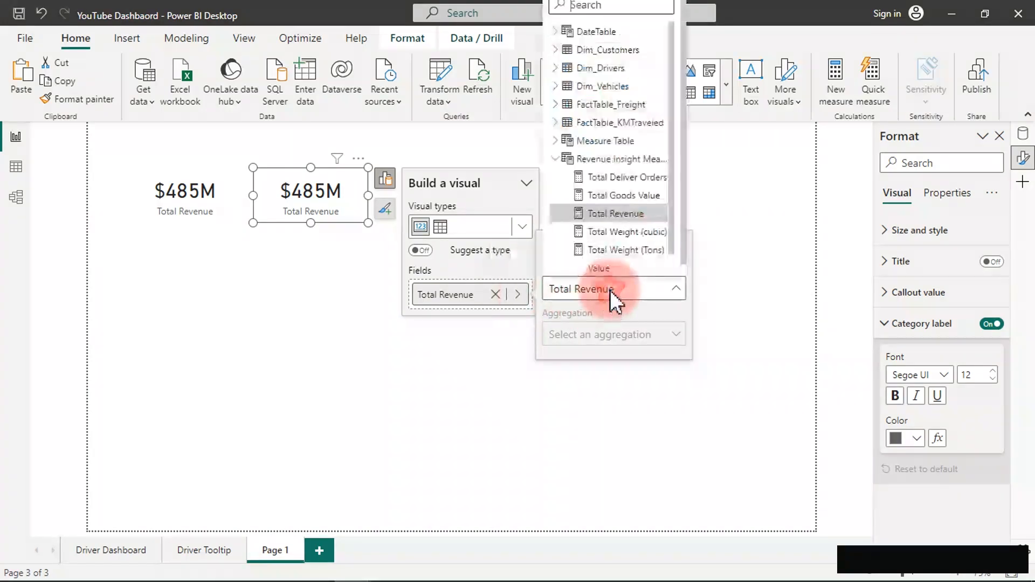
left_click(625, 195)
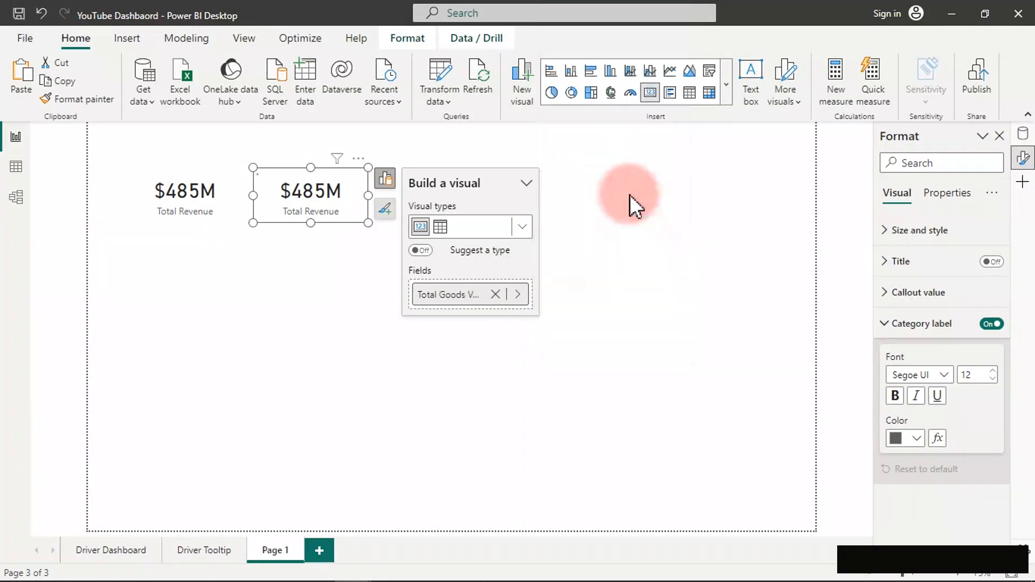
Paste another card copy to the right of the Total Goods Value card and change its field to Total Weight (Tons).
left_click(17, 69)
left_click_drag(174, 179, 450, 194)
left_click(528, 183)
left_click(655, 295)
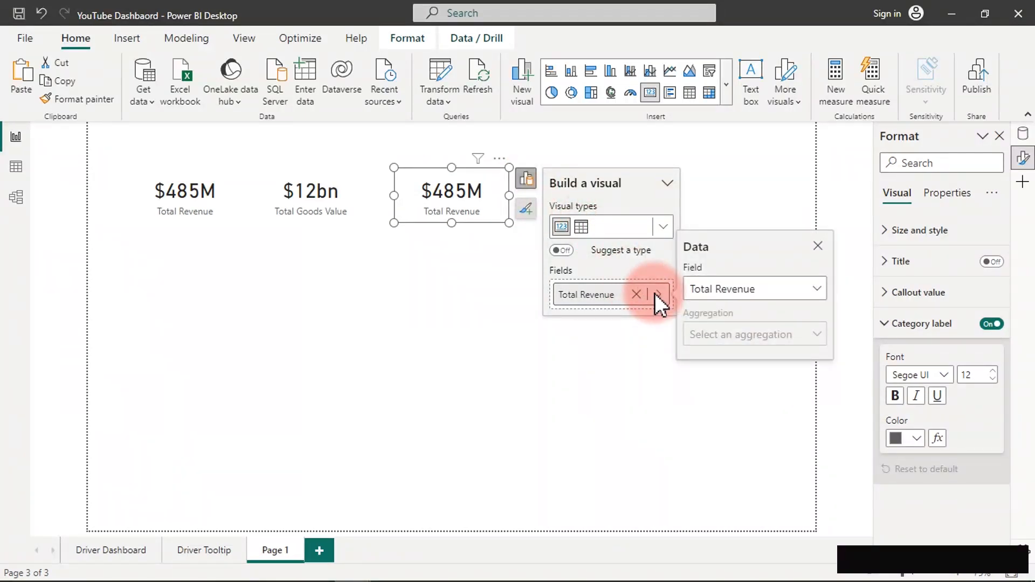
left_click(754, 290)
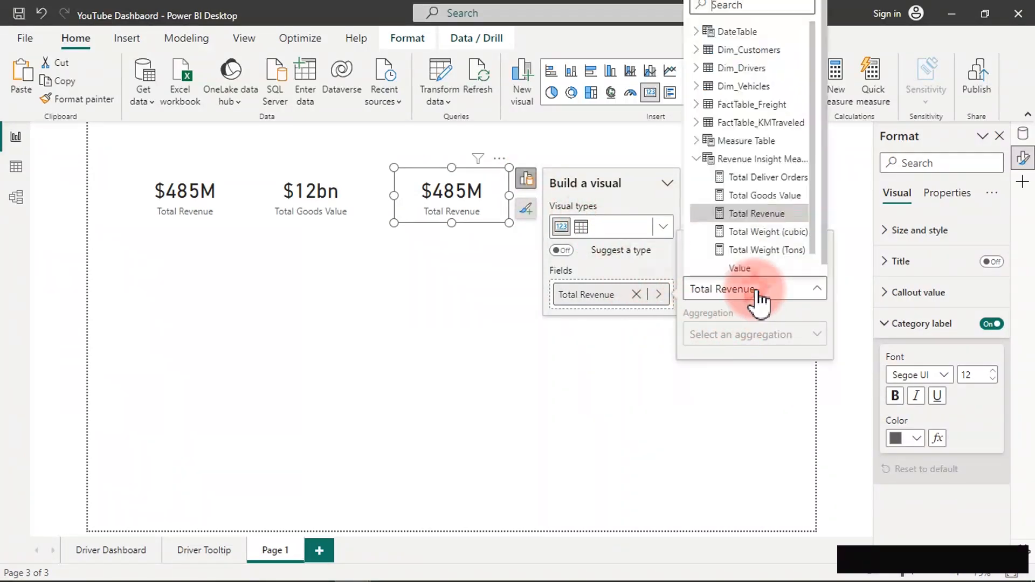
left_click(771, 251)
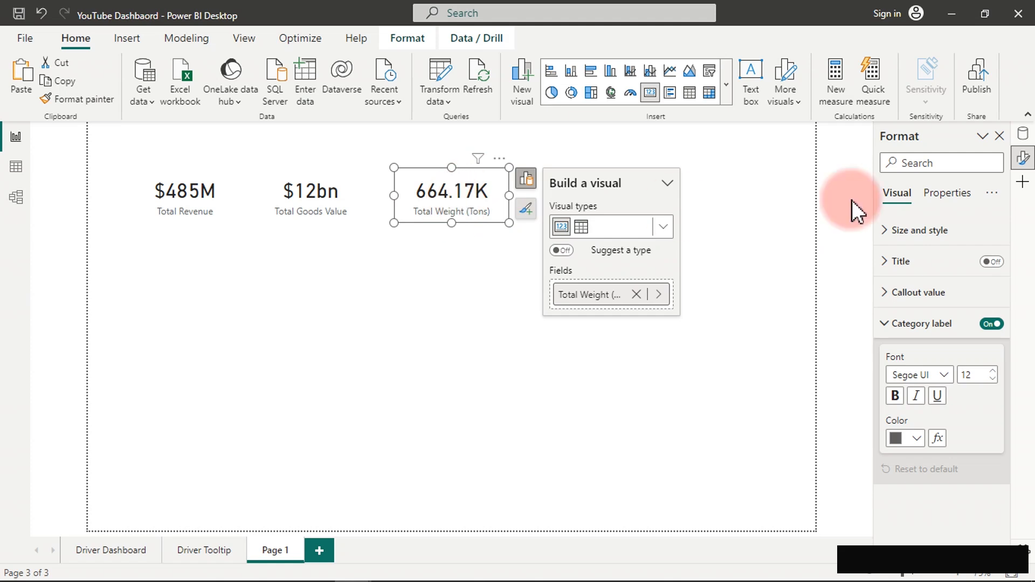
Set the Total Weight (Tons) measure to 0 decimal places and return to the report canvas.
left_click(1023, 134)
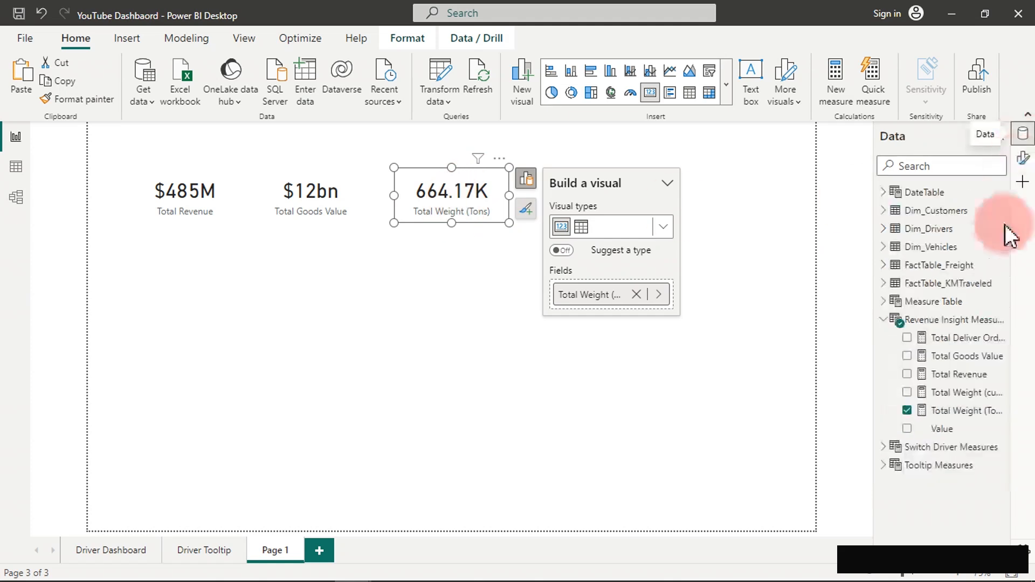
left_click(946, 411)
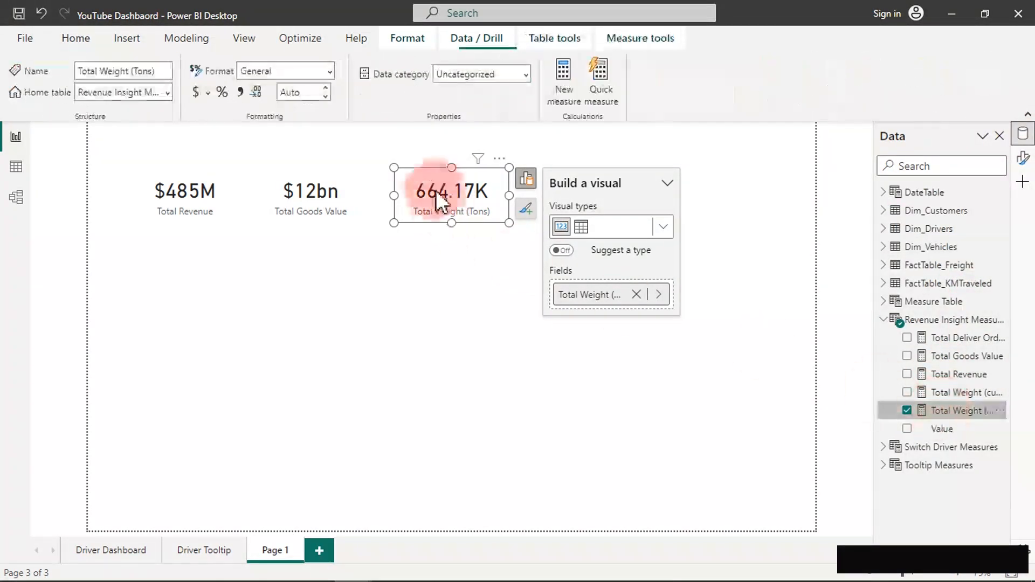
left_click(294, 92)
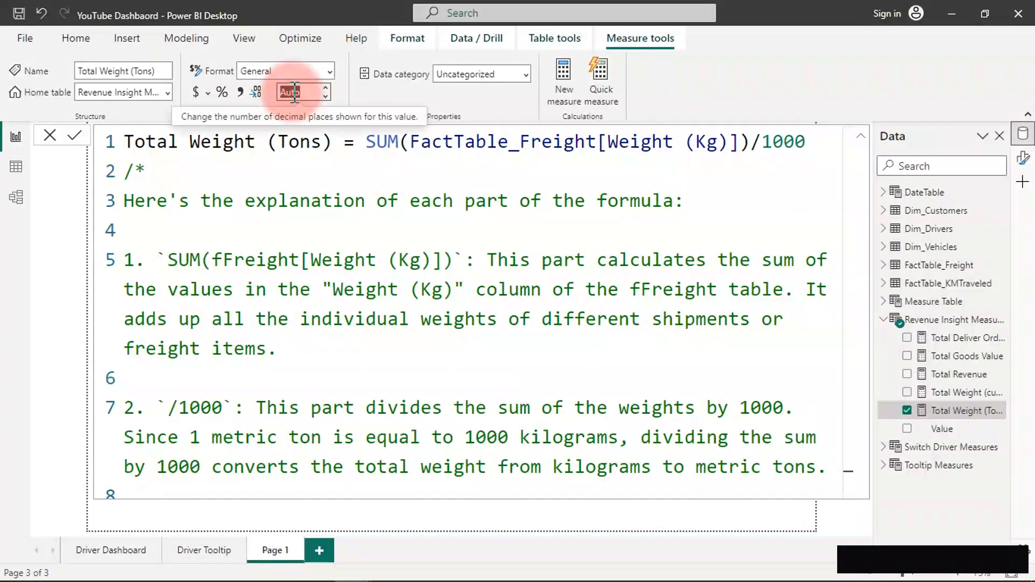
type("0")
key("Return")
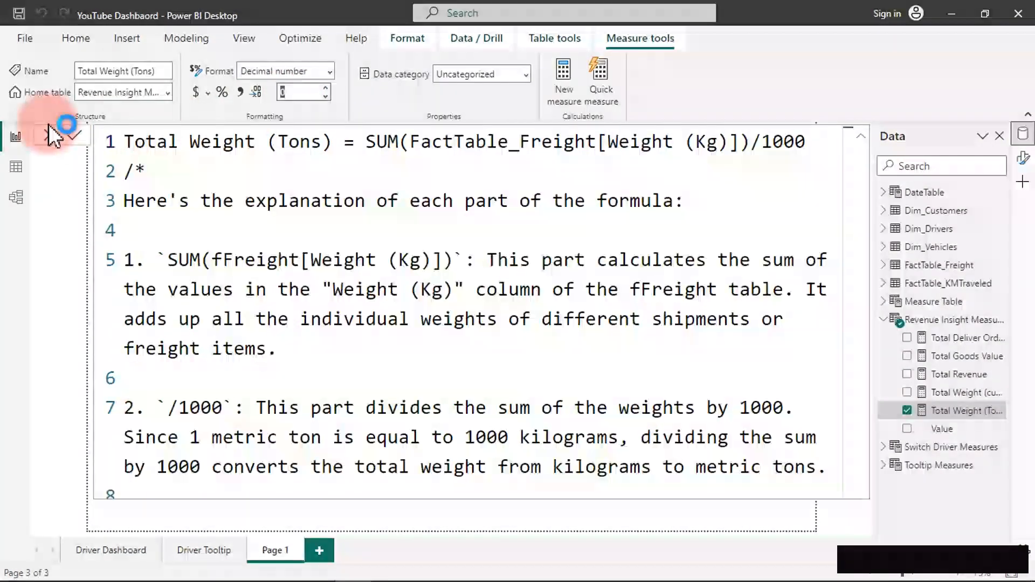
left_click(966, 355)
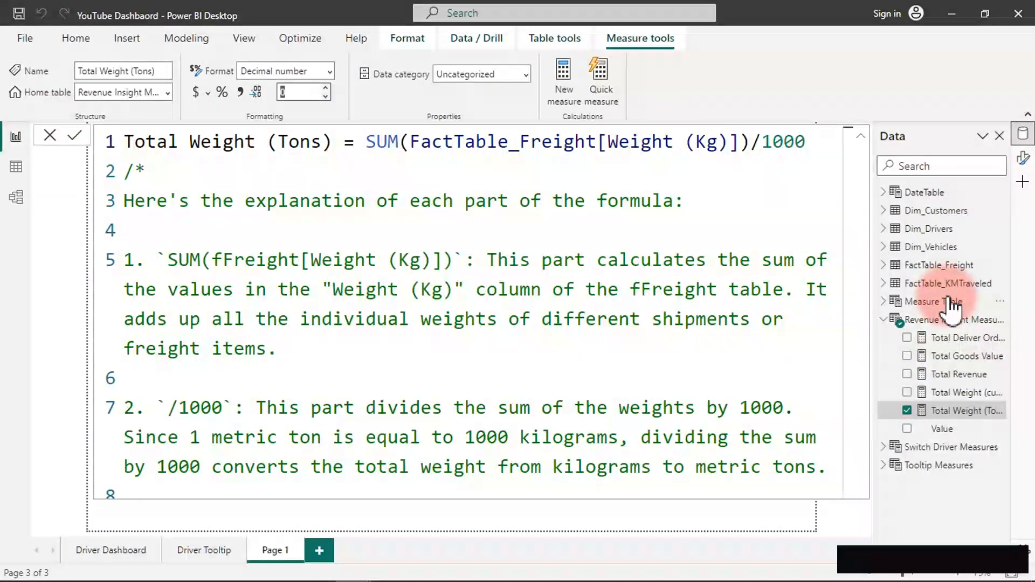
left_click(939, 250)
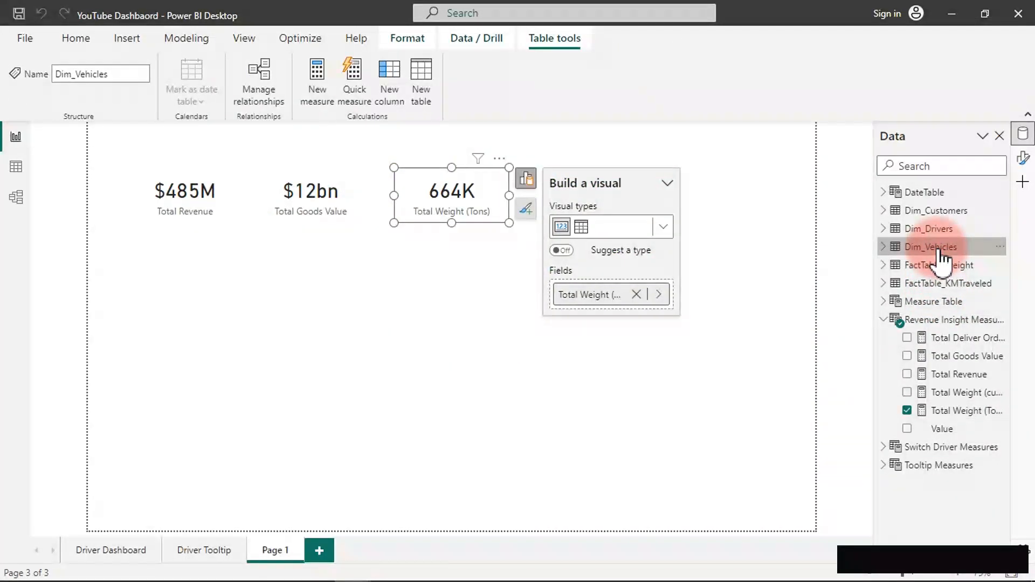
left_click(476, 200)
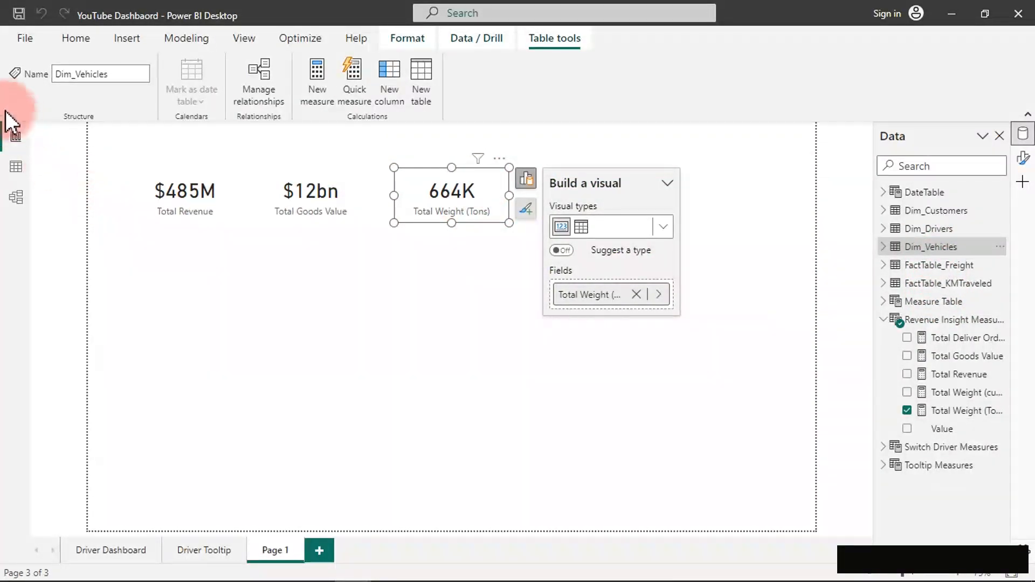
Paste a card copy to the right of the Total Weight (Tons) card and change its field to Total Weight (cubic).
left_click(70, 38)
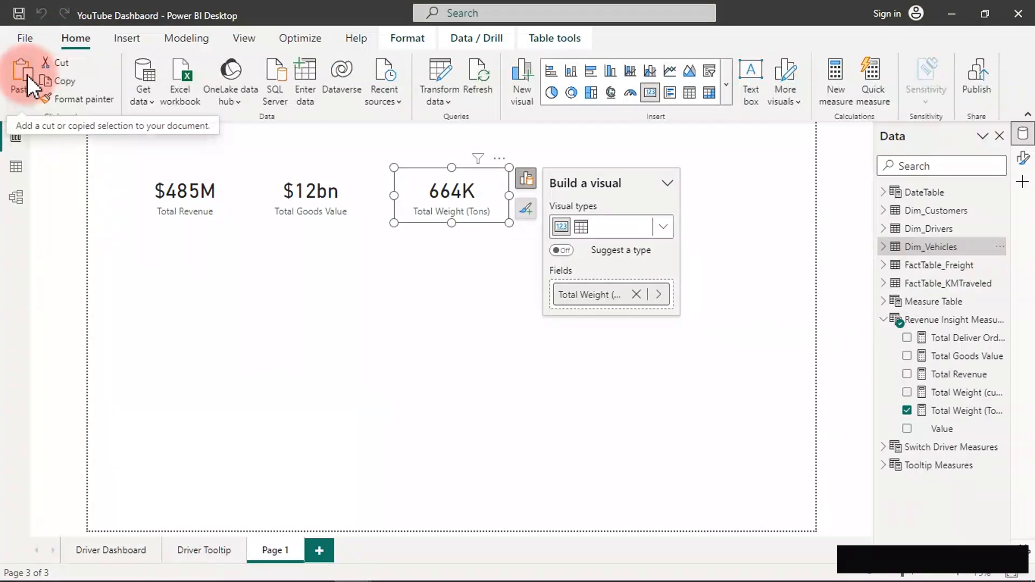
left_click_drag(208, 208, 611, 195)
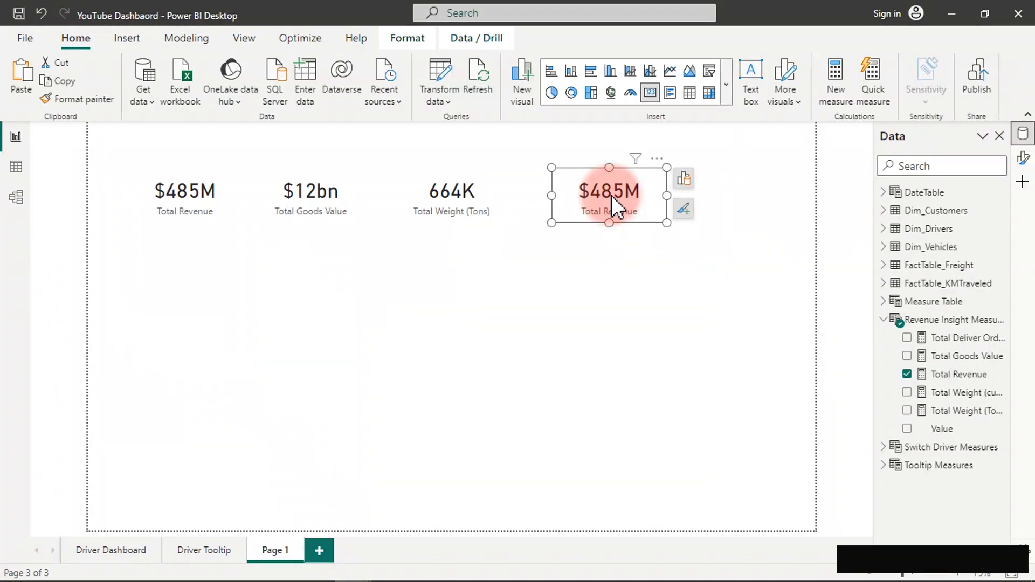
left_click(683, 179)
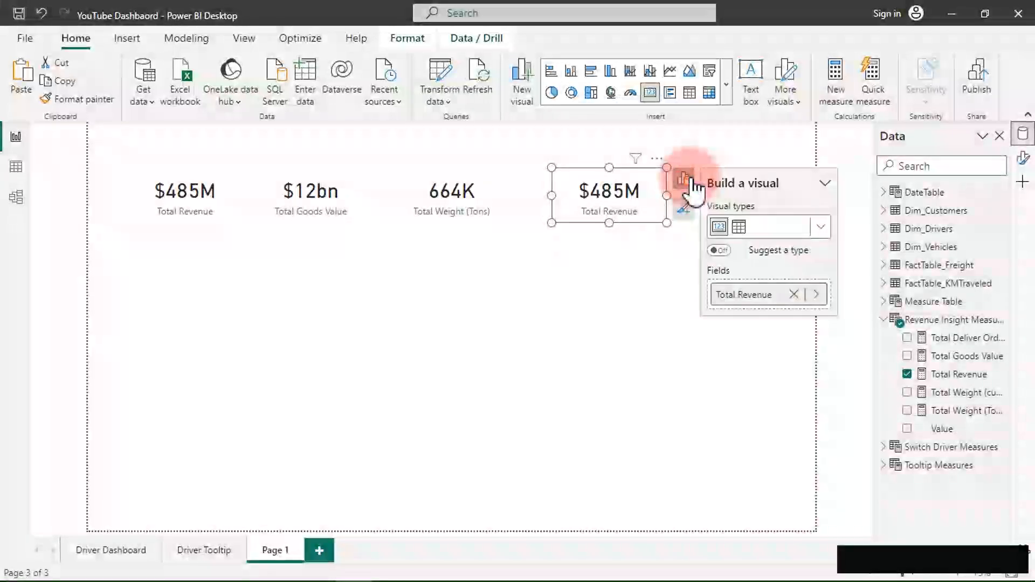
left_click(816, 294)
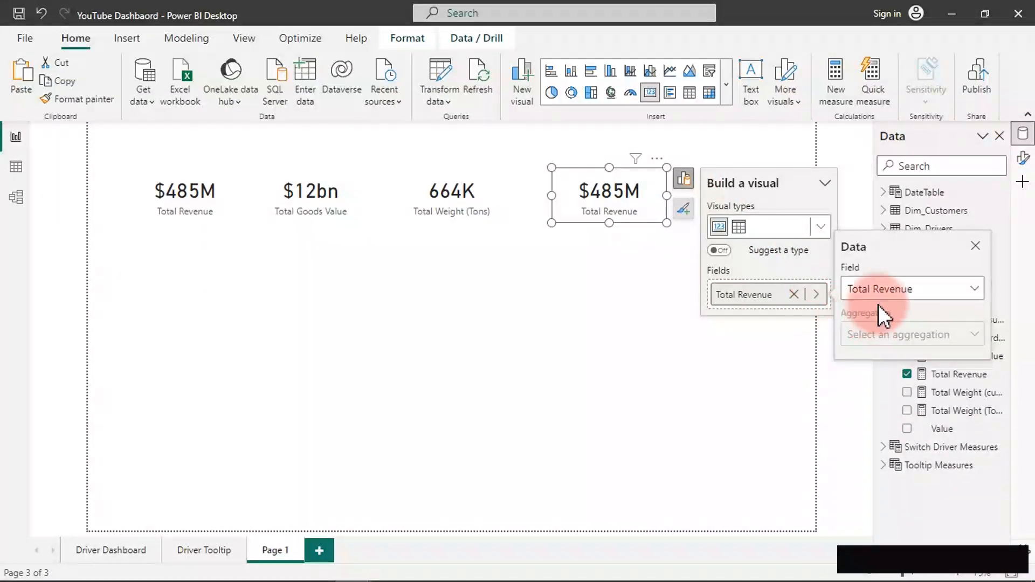
left_click(889, 292)
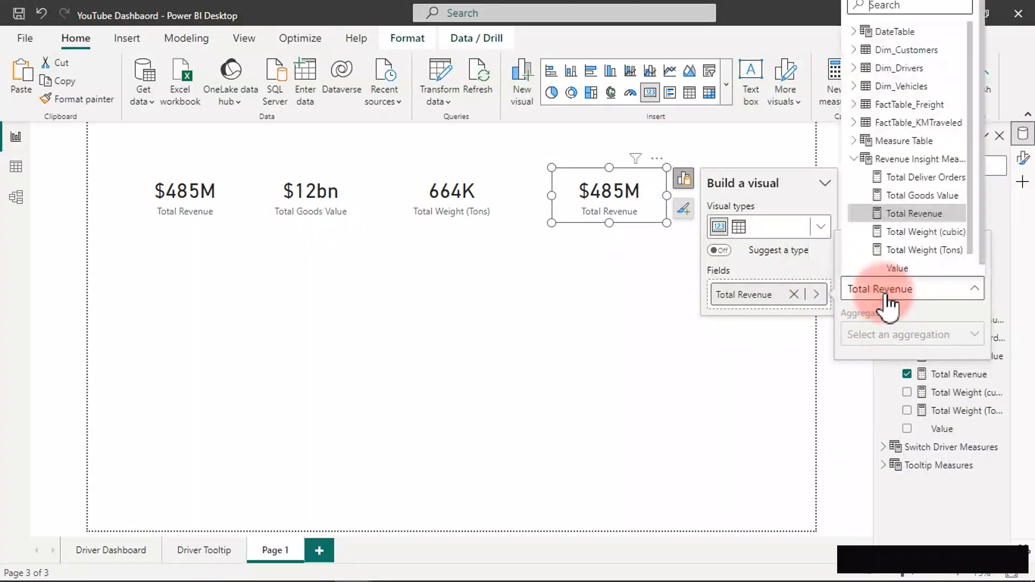
left_click(924, 232)
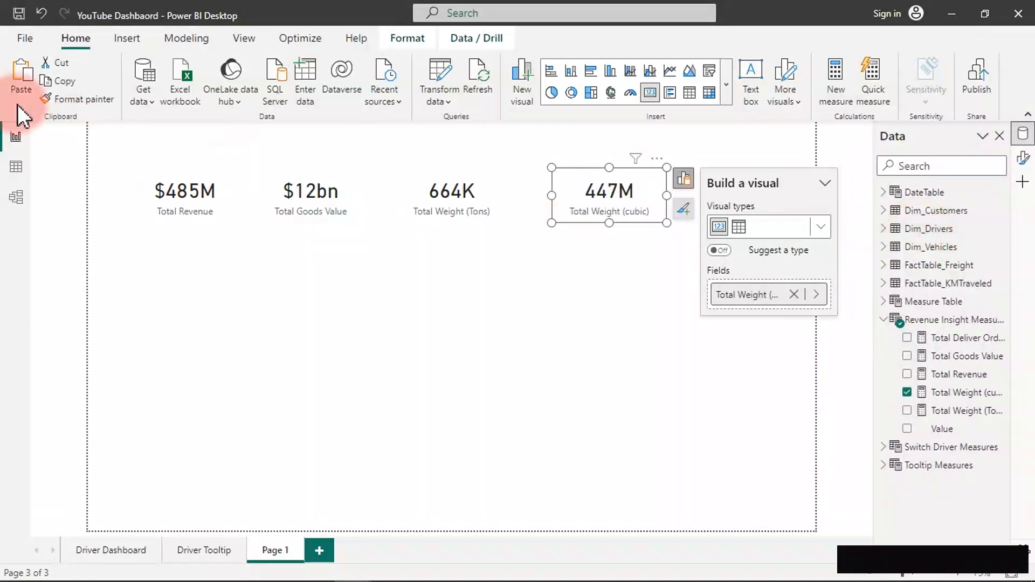
Paste a card copy to the right of the Total Weight (cubic) card and change its field to Total Deliver Orders.
left_click(25, 72)
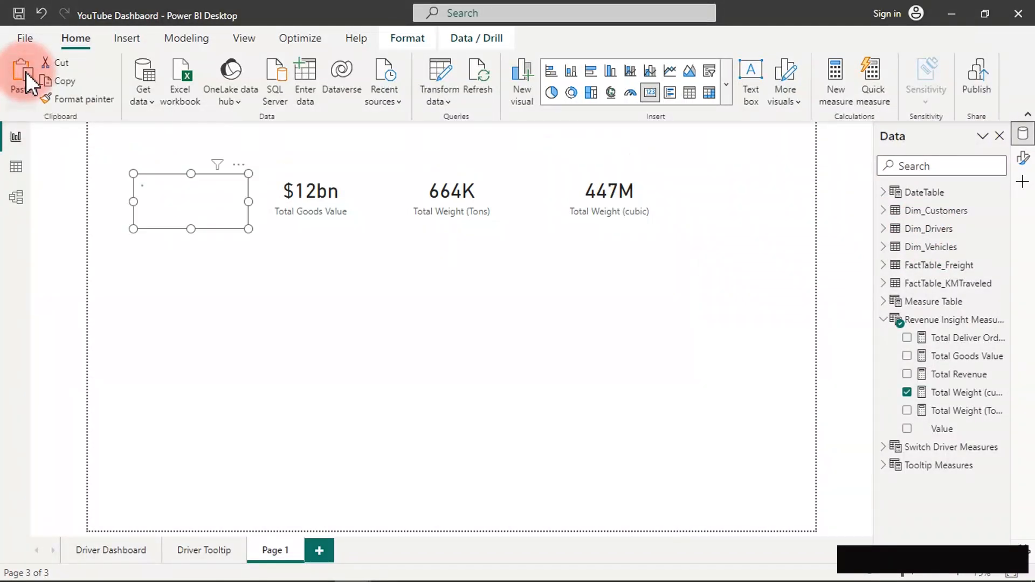
left_click_drag(193, 189, 746, 197)
left_click(662, 178)
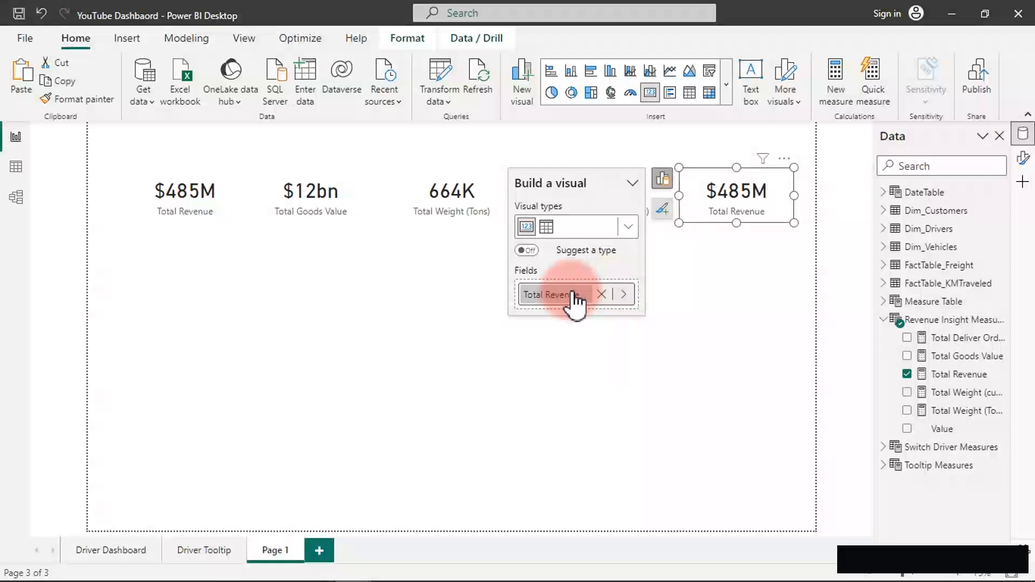
left_click(626, 297)
left_click(704, 294)
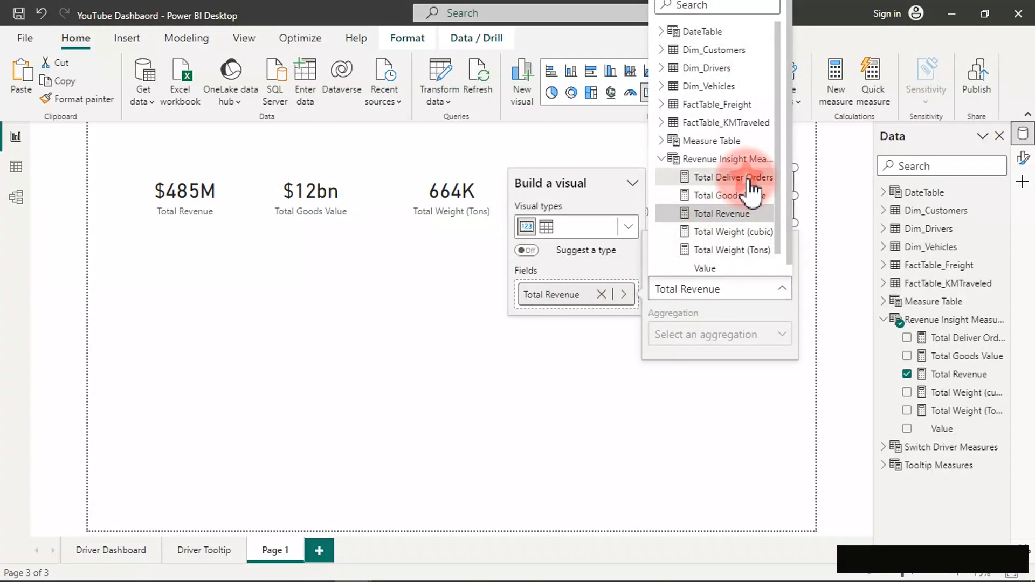
left_click(725, 177)
left_click(434, 343)
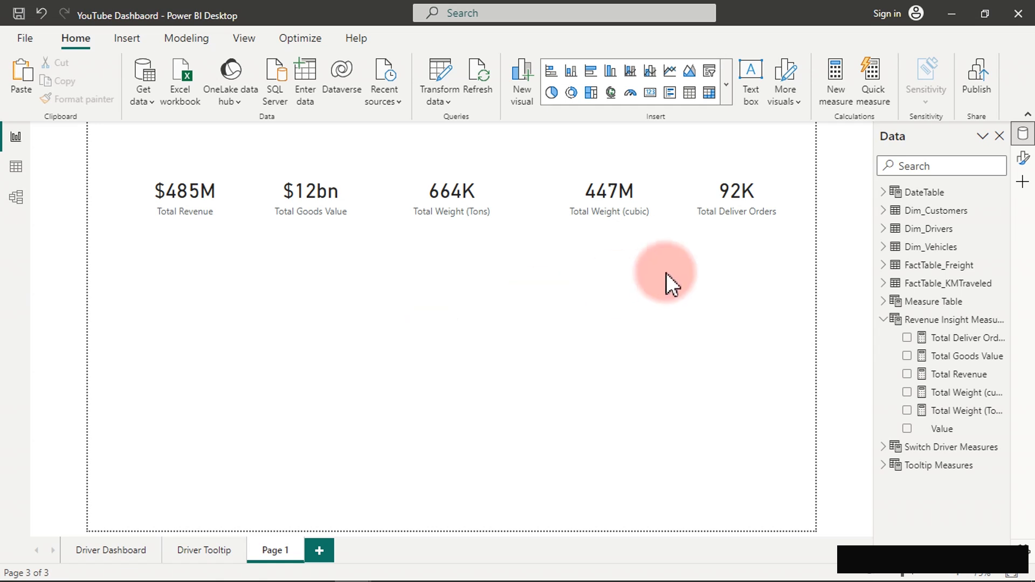
Create a new measure in the Revenue Insight measures table and name it (%) YoY Growth Revenue.
left_click(952, 339)
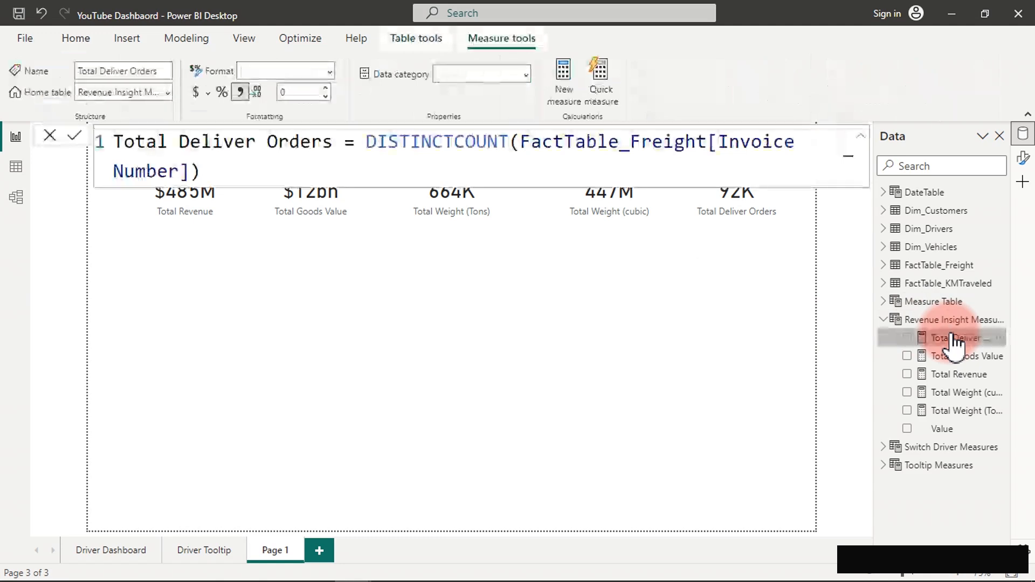
left_click(564, 76)
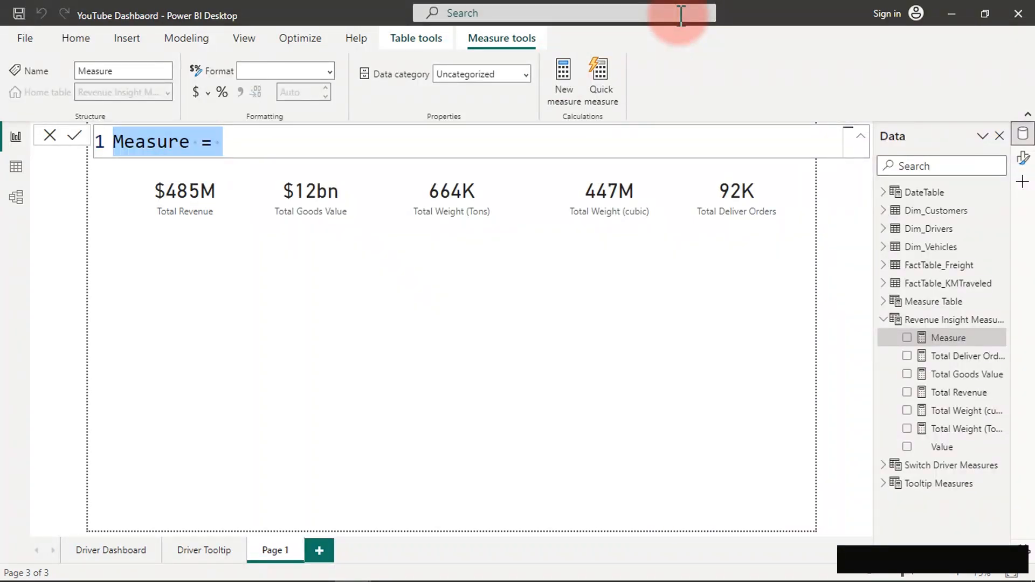
type("YoY")
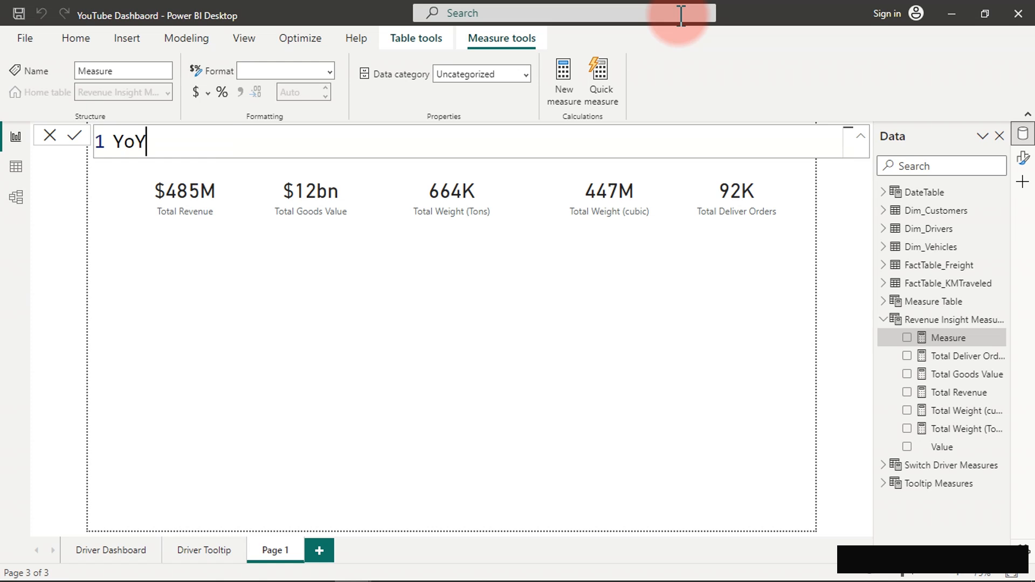
type(" Growth Revenue")
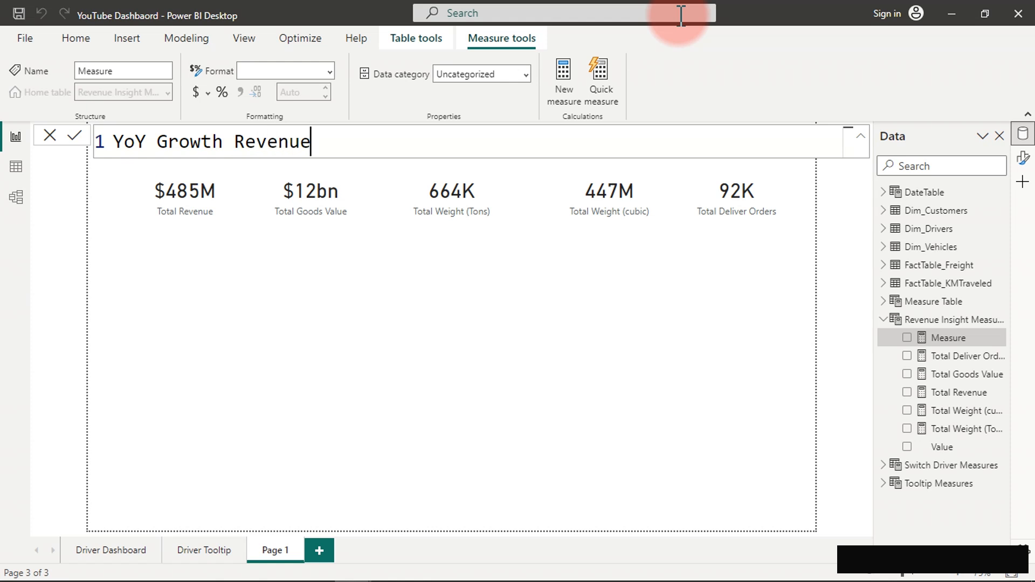
type(" (")
key("BackSpace")
key("BackSpace")
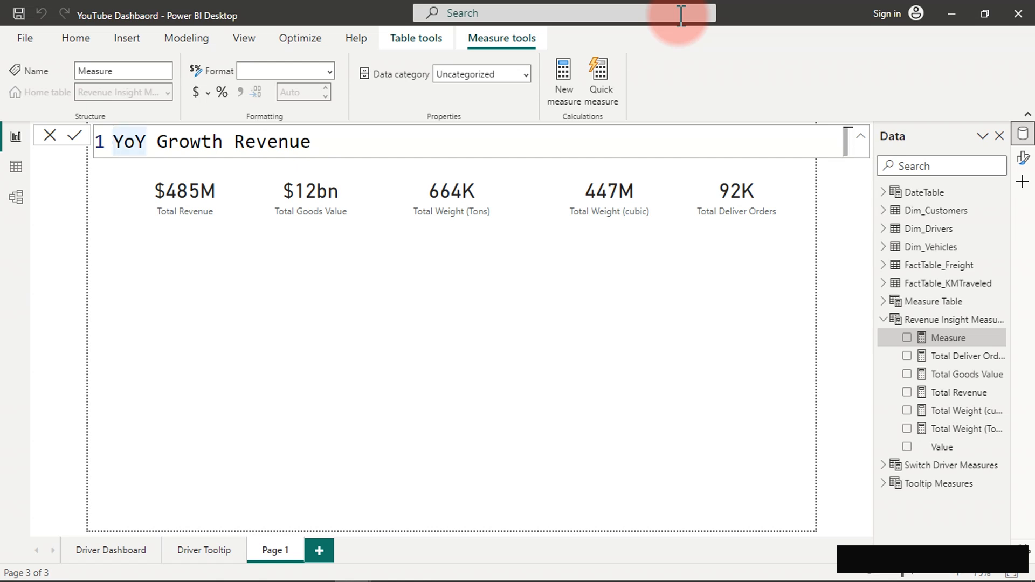
type("(")
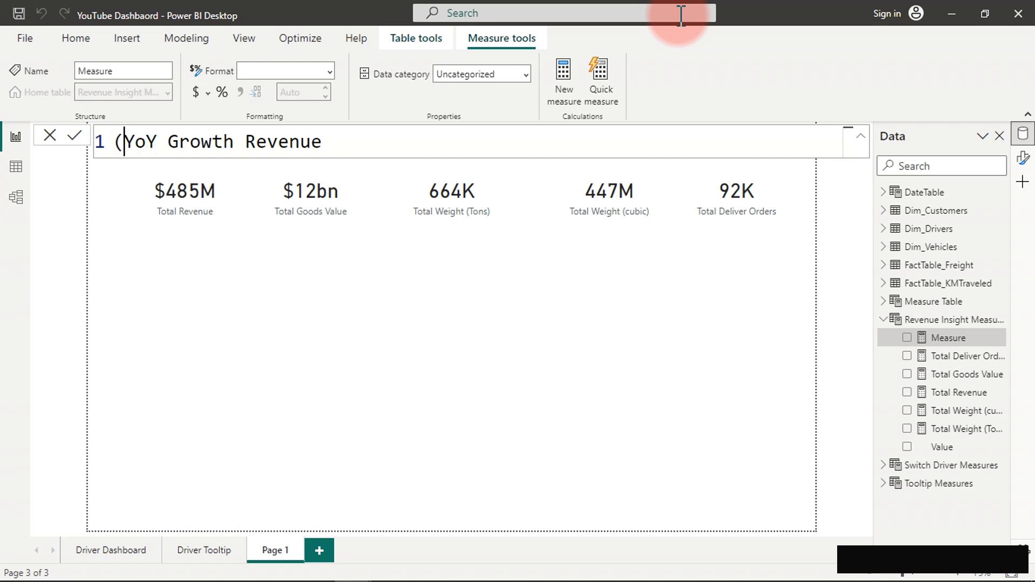
type("%)")
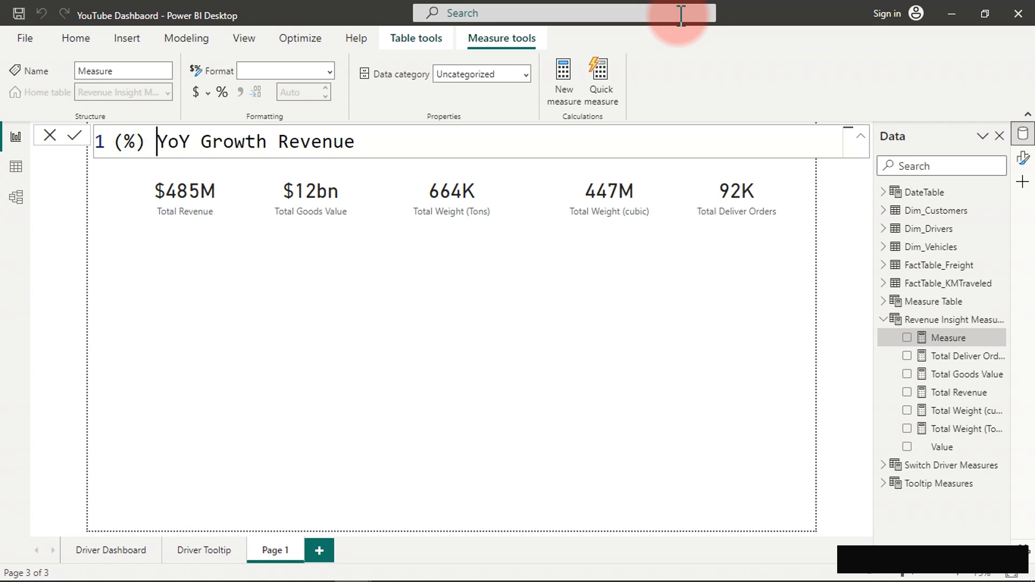
key("End")
type("=")
key("shift+Return")
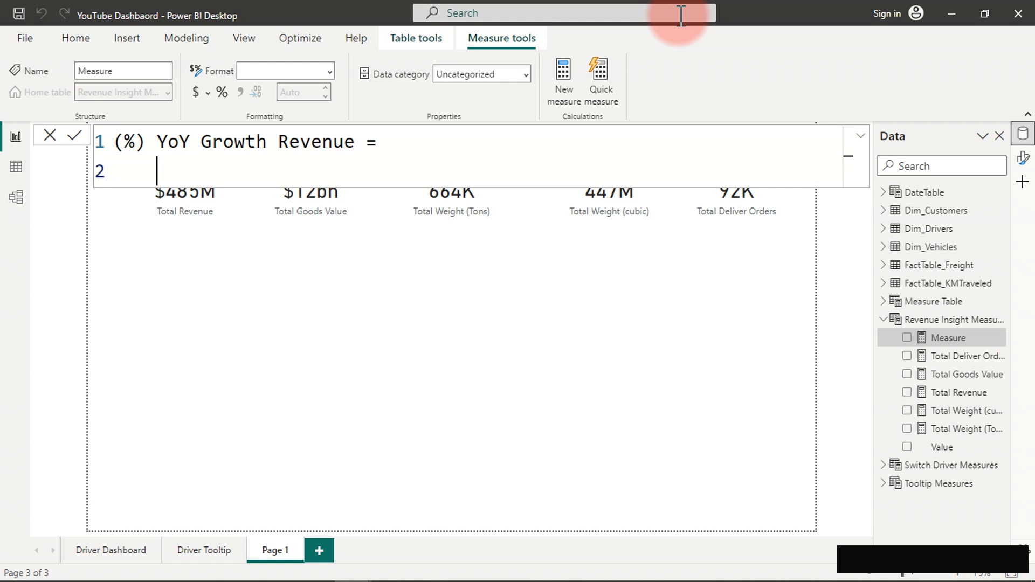
Define the variable _CurrentYearRevenue in the measure formula as [Total Revenue].
type("VAR ")
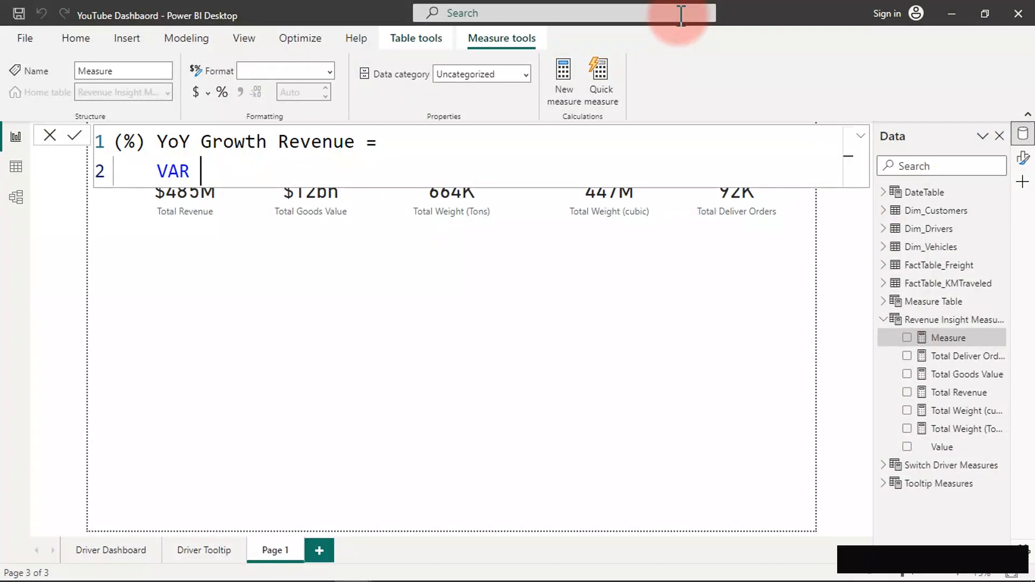
type("_CurrentRevenue")
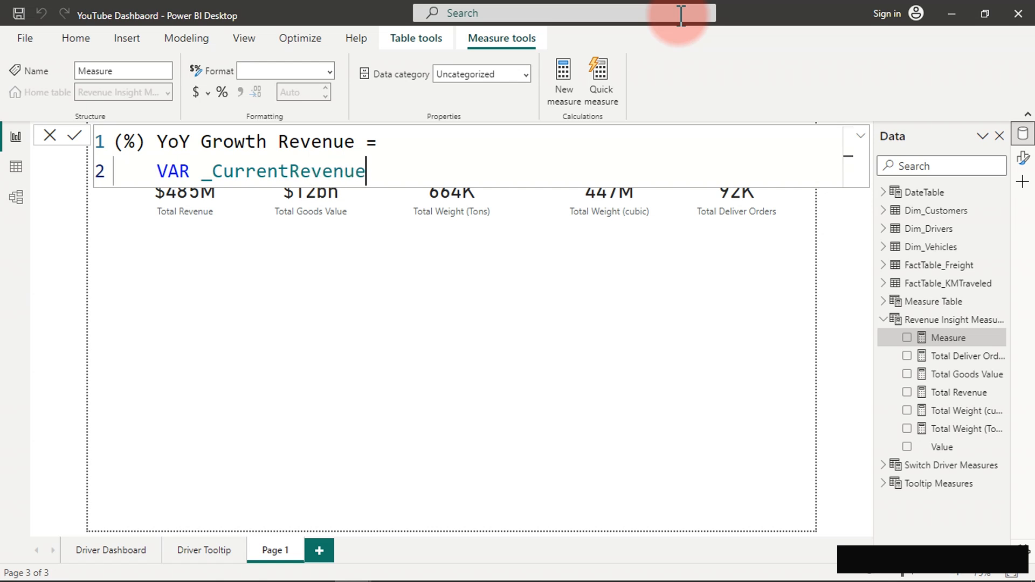
key("Left")
key("Left")
key("Left")
key("Left")
key("Left")
key("Left")
key("Left")
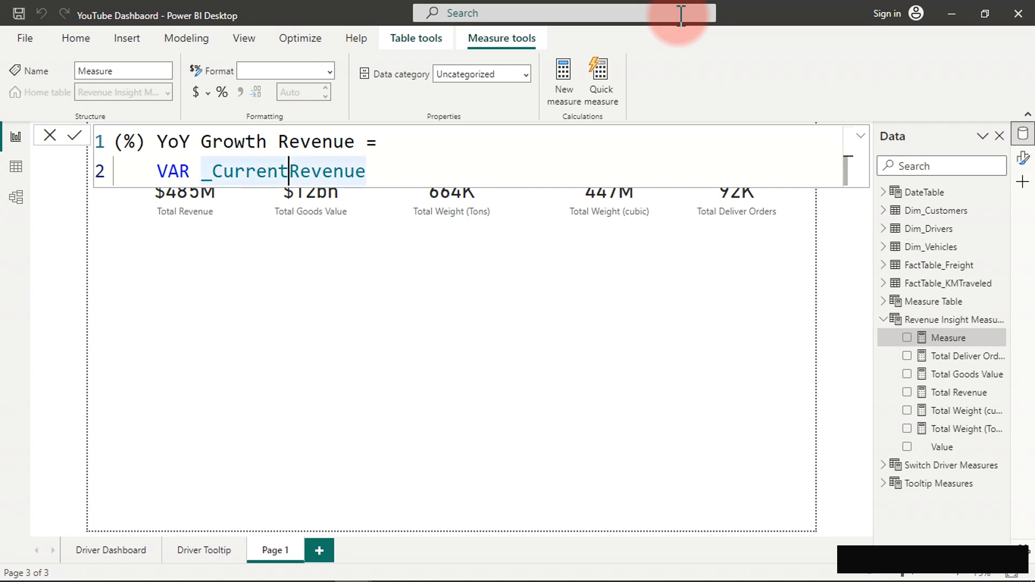
type("Year")
key("End")
type("=")
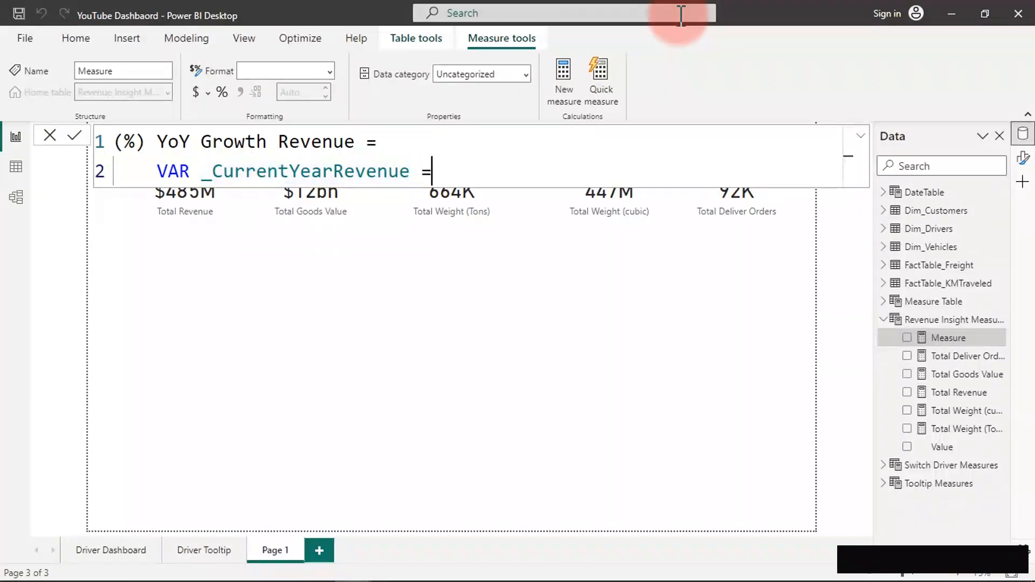
type("[tot")
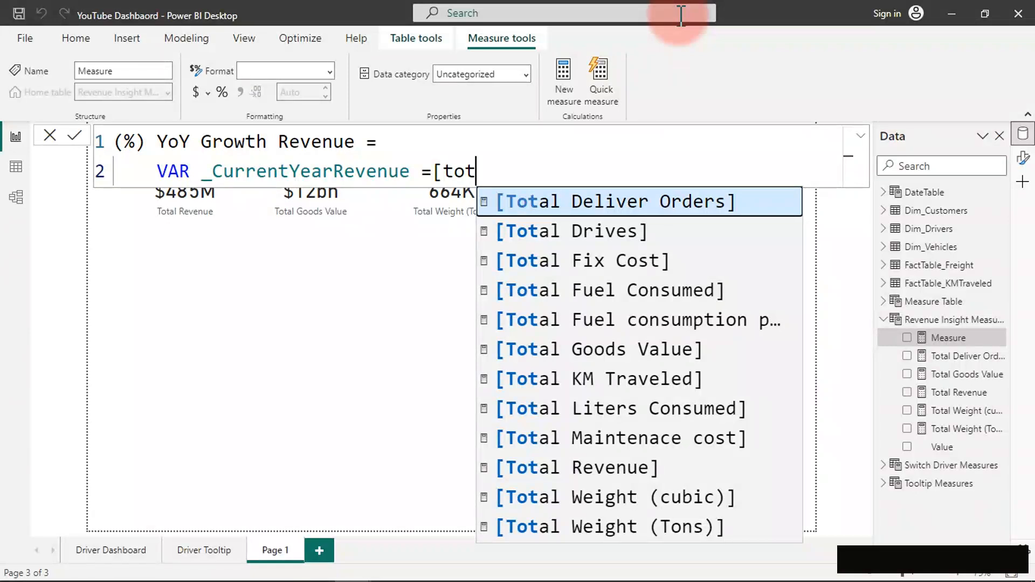
type("al r")
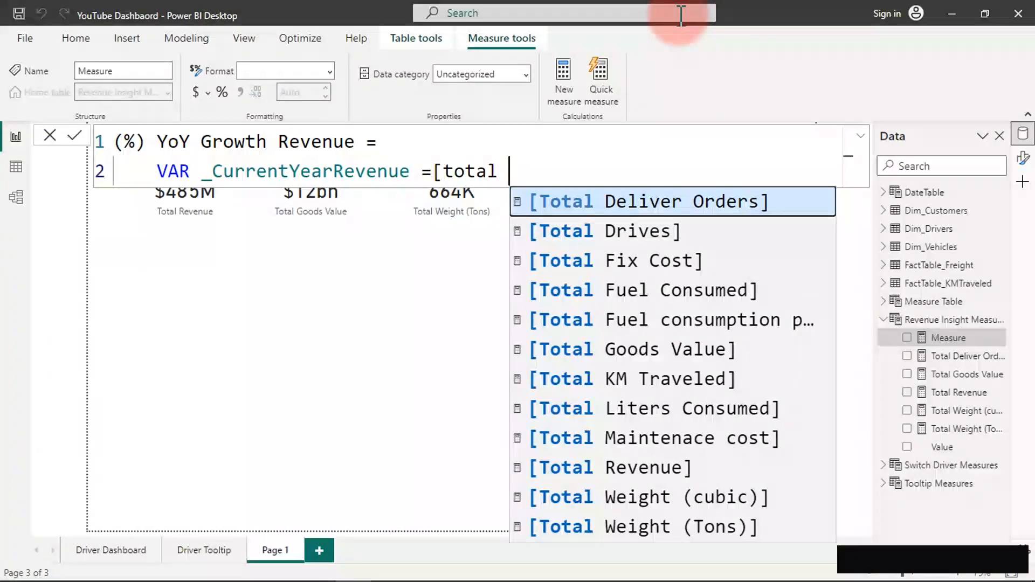
key("Tab")
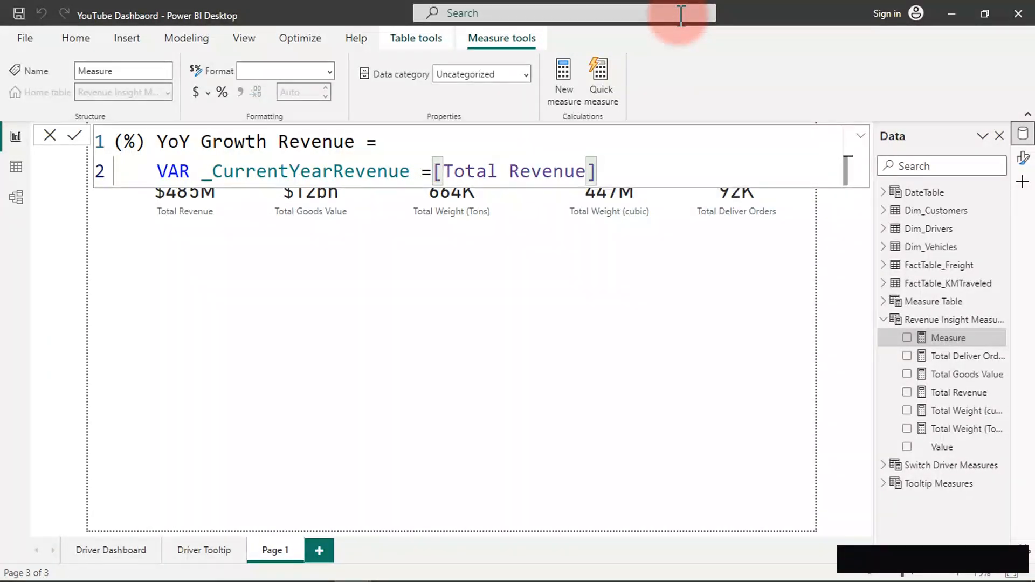
key("shift+Return")
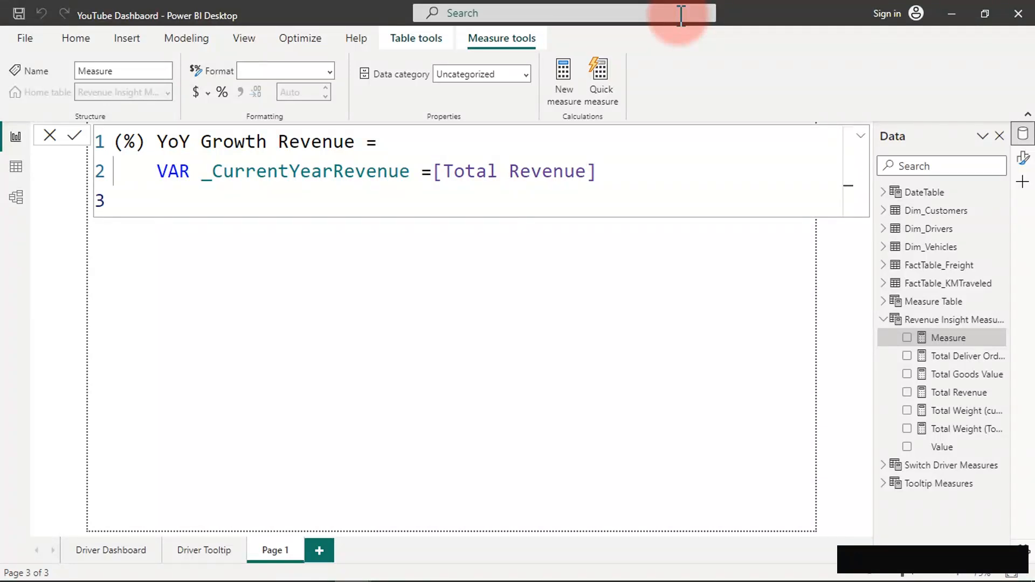
Declare a second variable named _PreviousYearRevenue on the next line of the formula.
key("Tab")
key("BackSpace")
type("VAR _Previous")
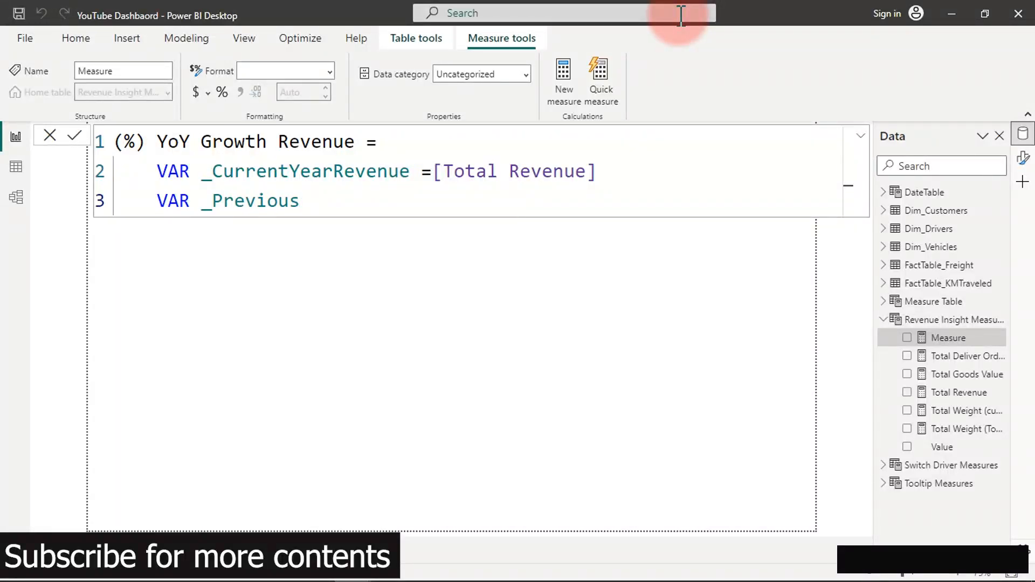
type("YearRe")
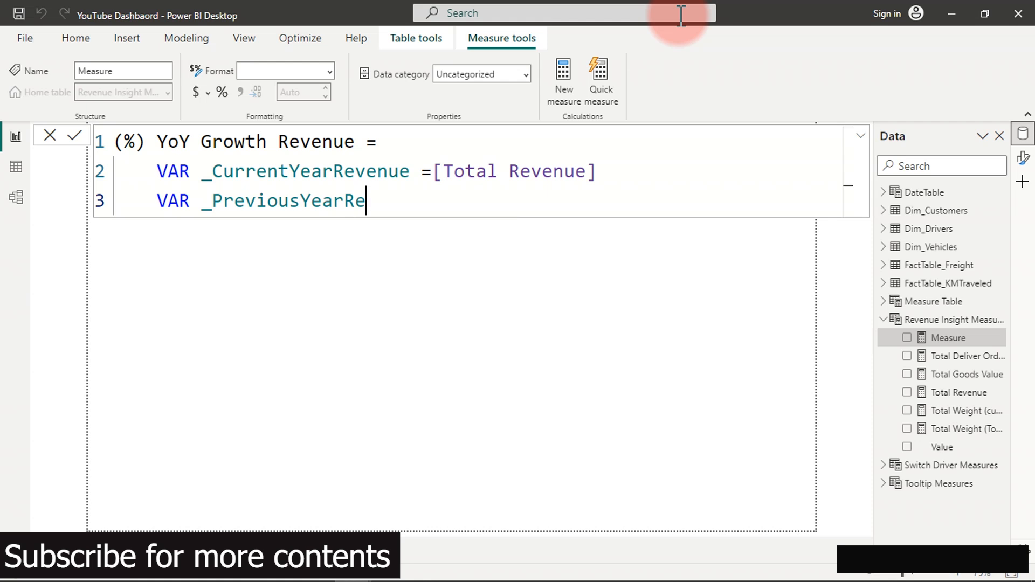
type("venue =")
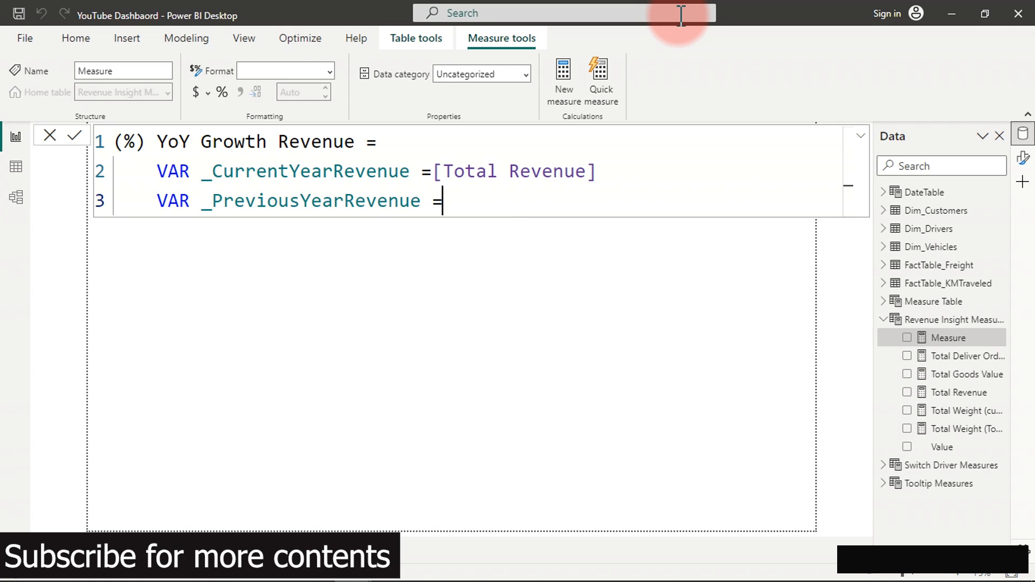
key("shift+Return")
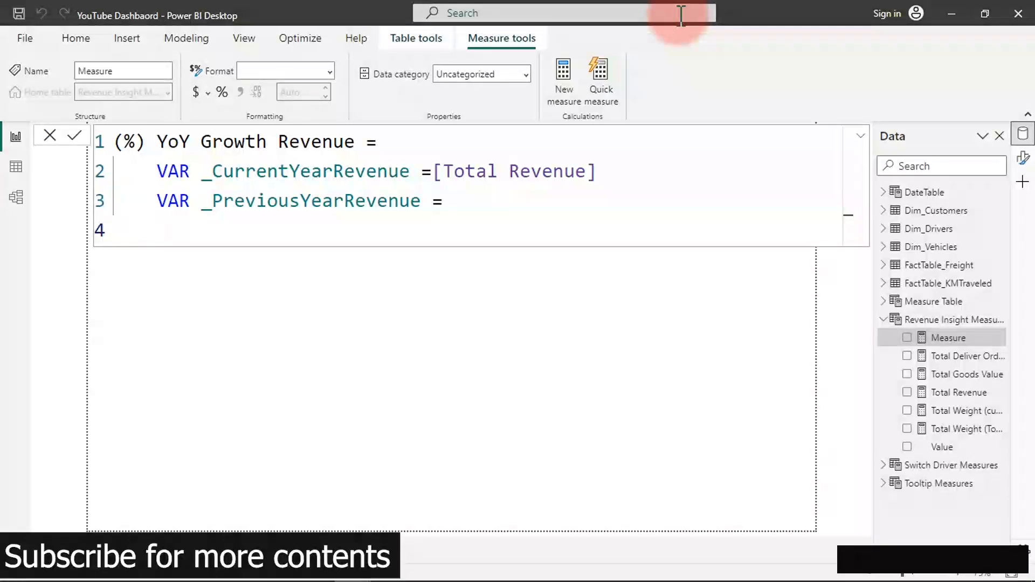
Start the _PreviousYearRevenue expression with a CALCULATE function that takes [Total Revenue] as its first argument.
type("cal")
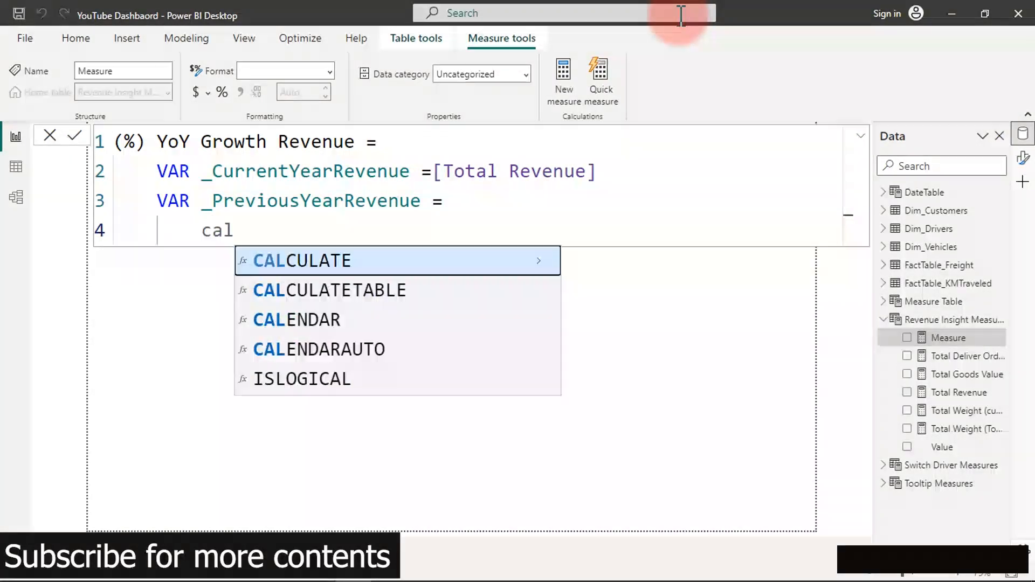
key("Tab")
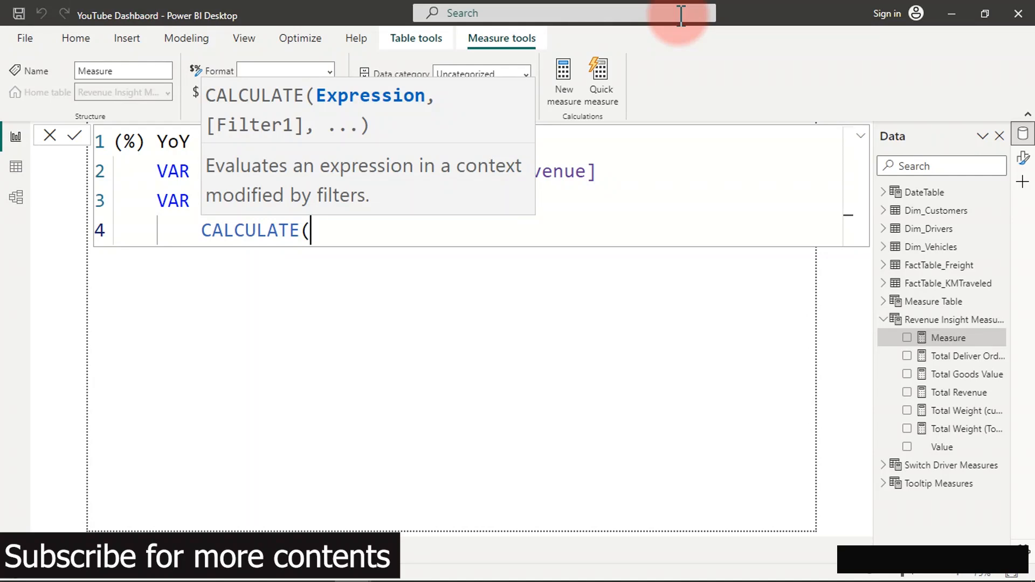
key("shift+Return")
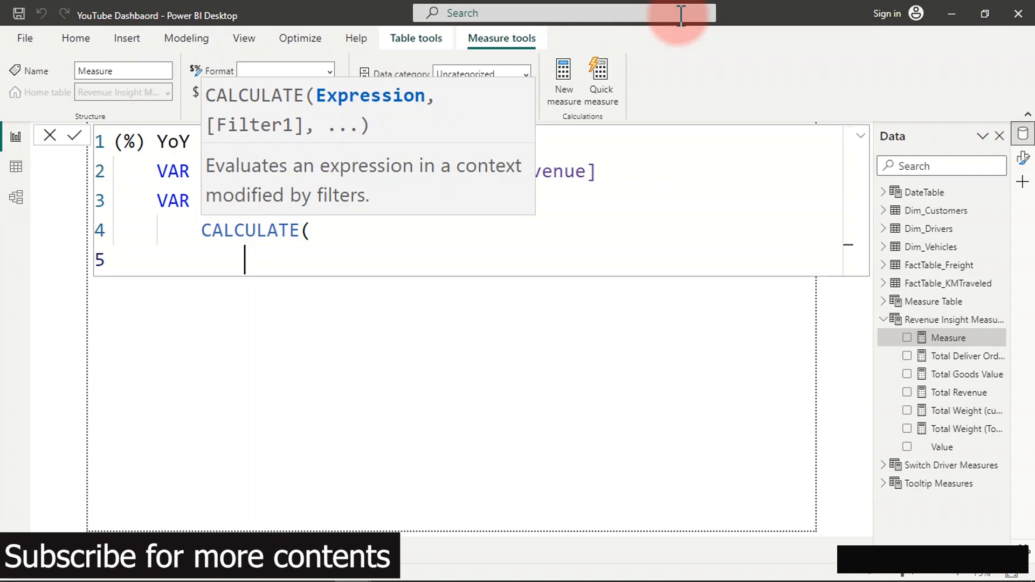
type("[")
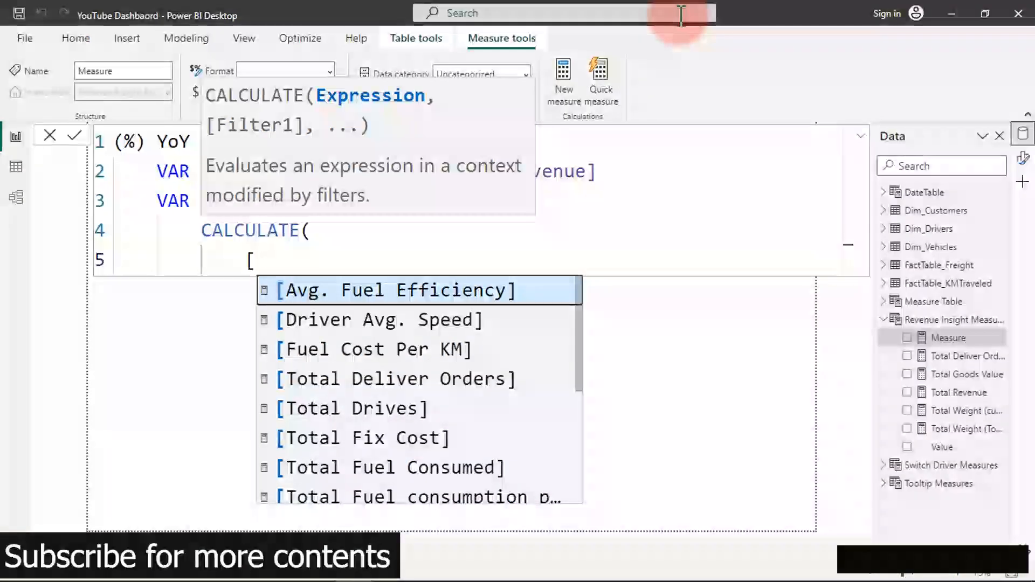
type("total r")
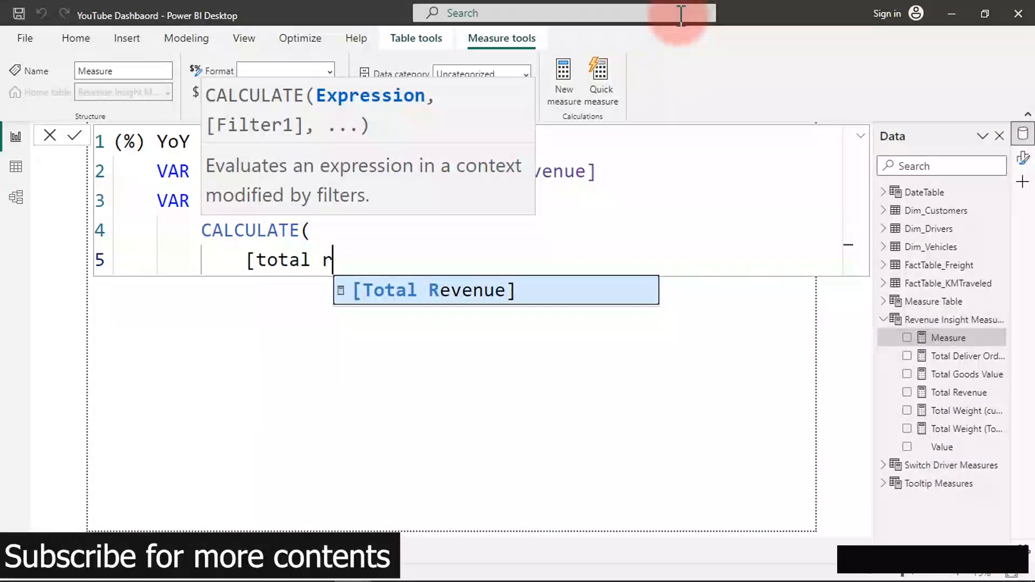
key("Tab")
type(",")
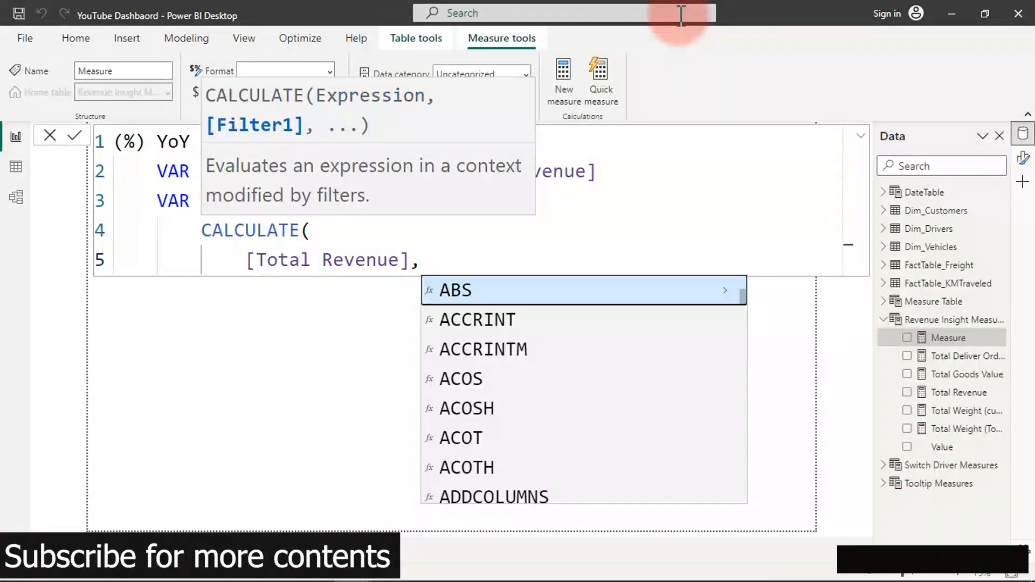
key("shift+Return")
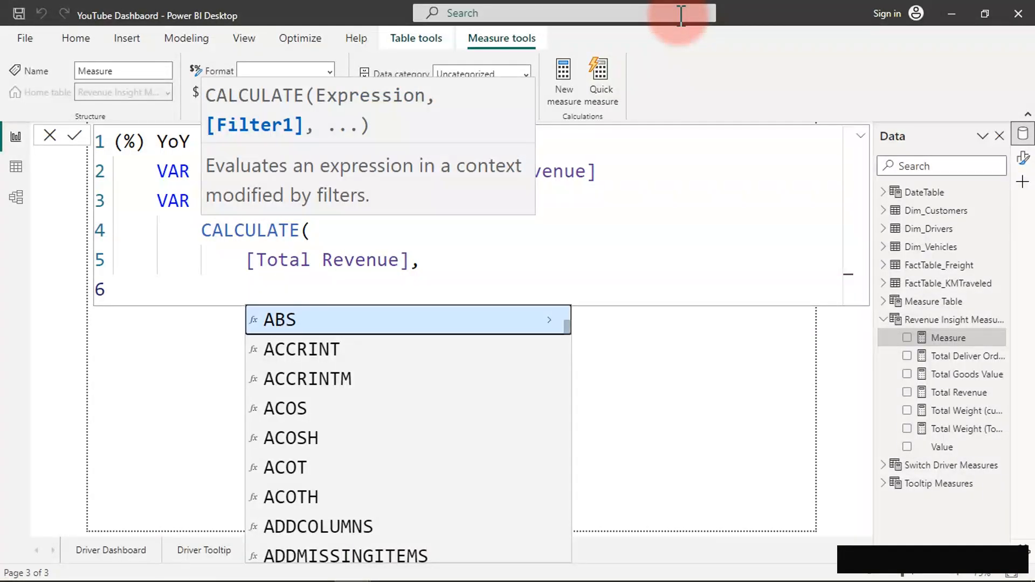
Add SAMEPERIODLASTYEAR(DateTable[Date]) as the filter argument of the CALCULATE function in the growth measure.
type("sa")
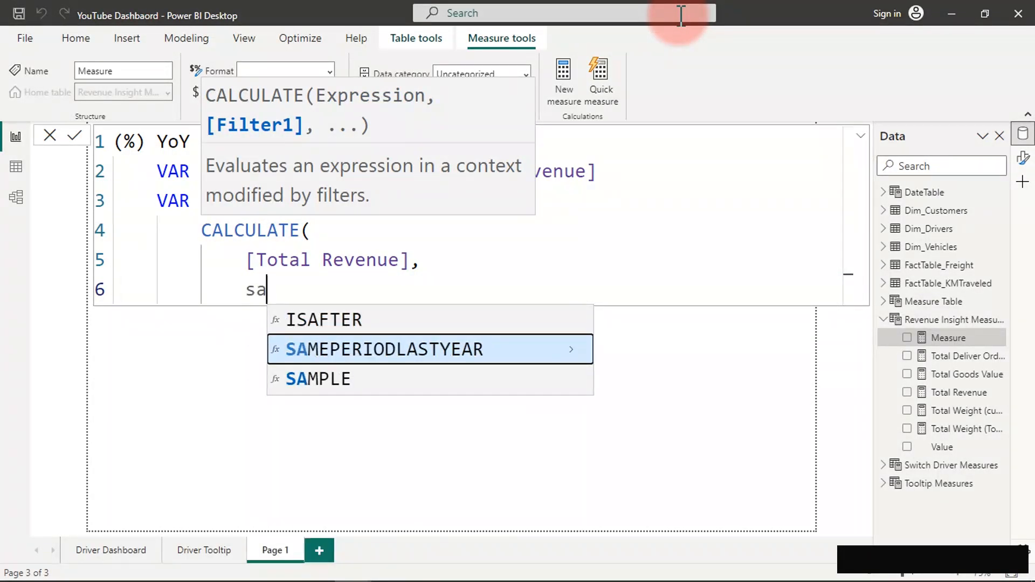
key("Tab")
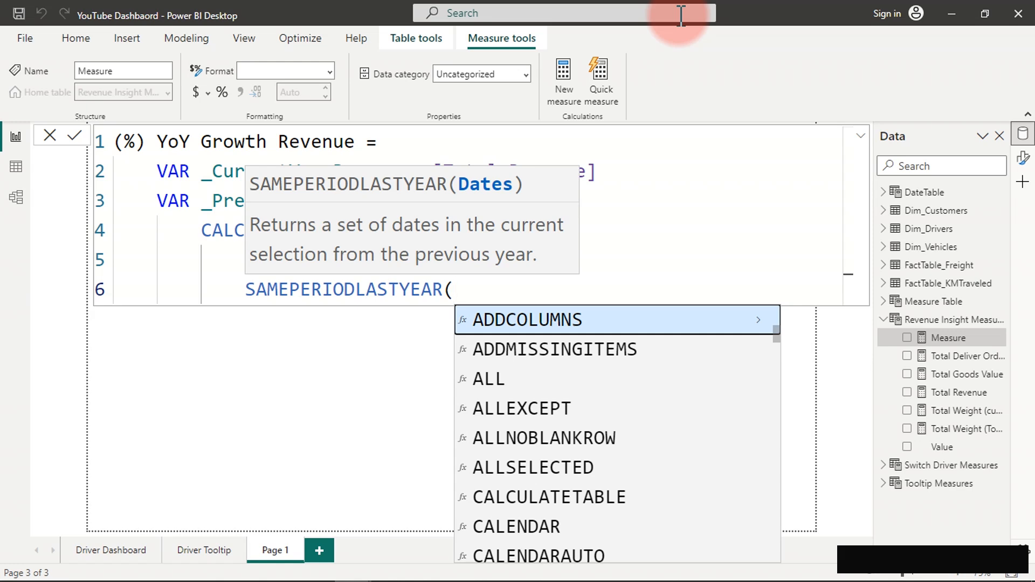
type("date")
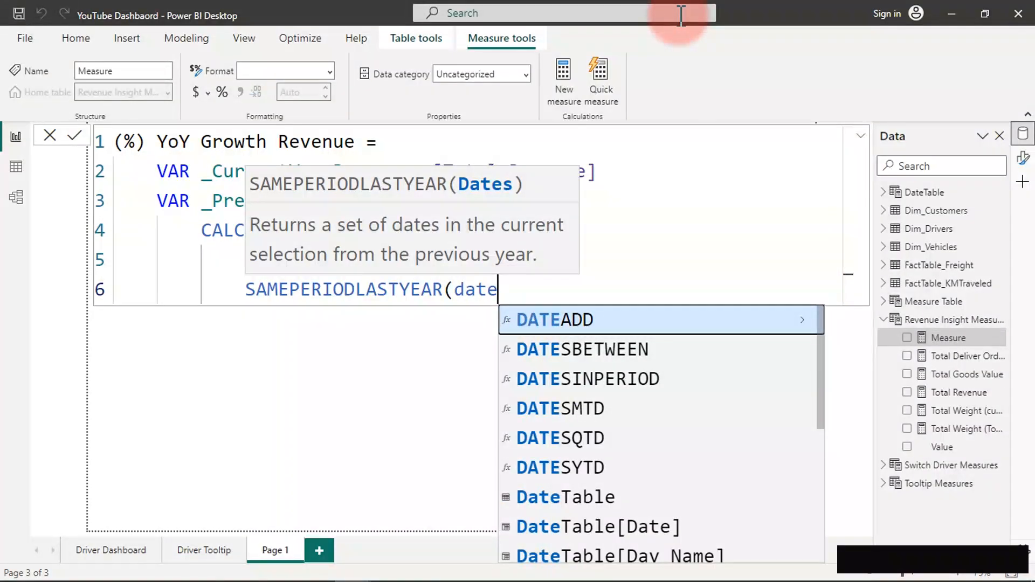
key("Down")
key("Down")
key("Down")
key("Down")
key("Down")
key("Down")
key("Down")
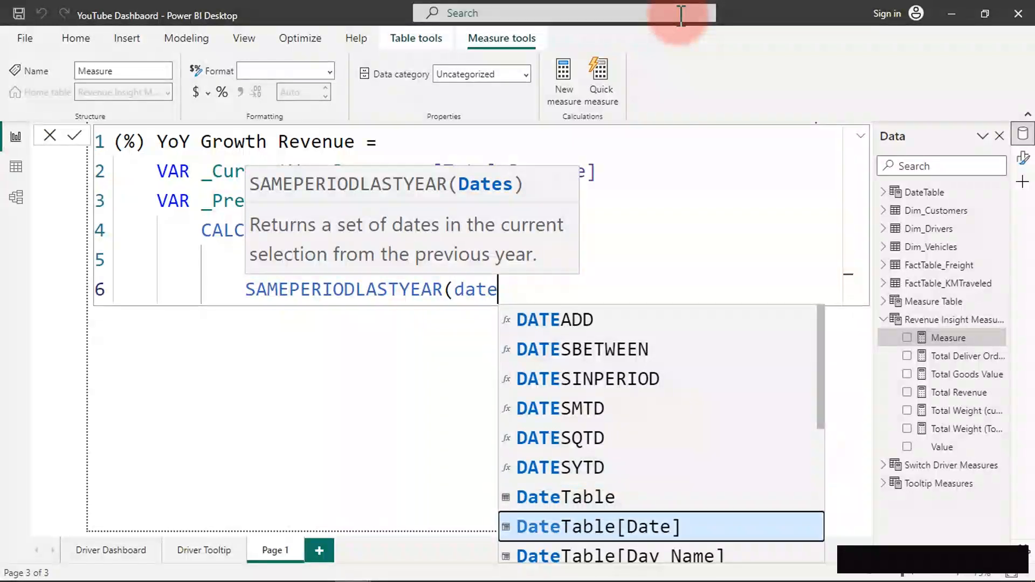
key("Tab")
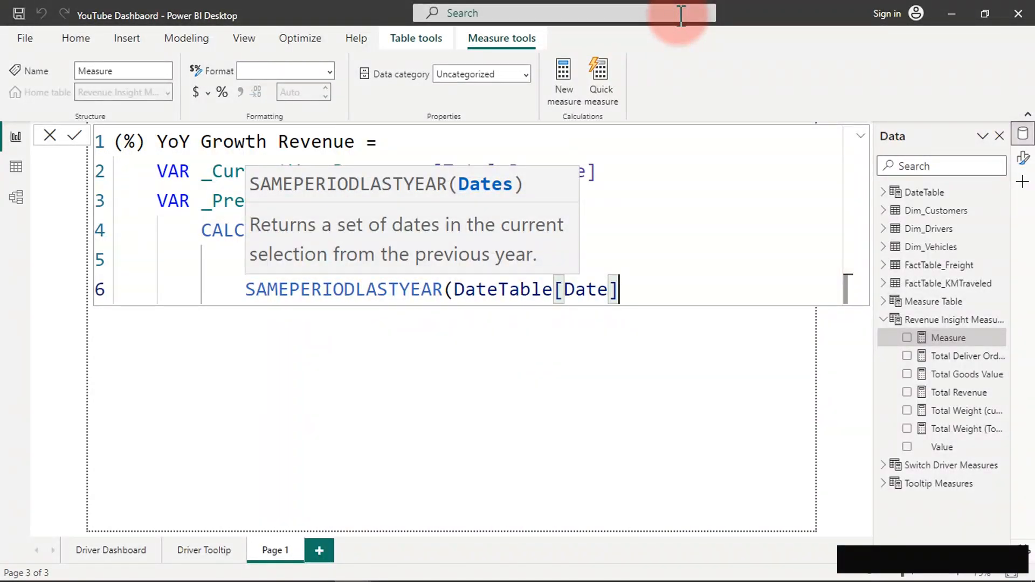
type(")")
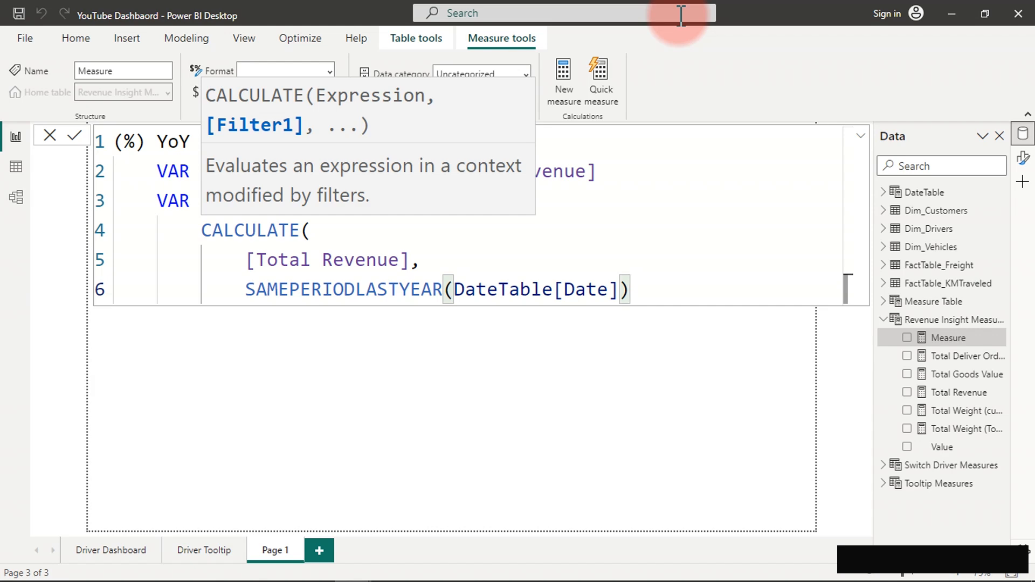
Close the CALCULATE function with its parenthesis on a separate line below the filter argument.
type(")")
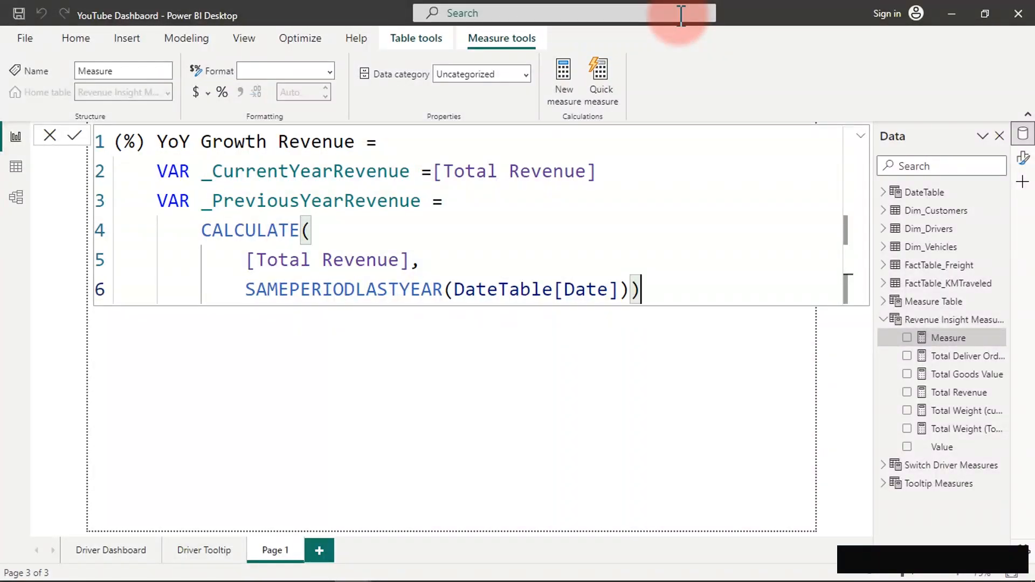
key("BackSpace")
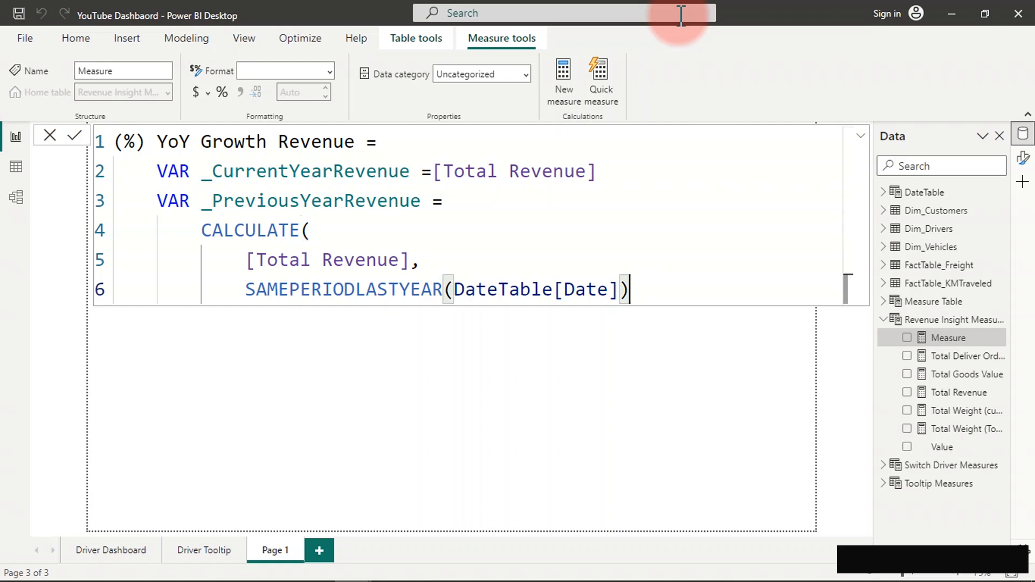
key("Return")
type(")")
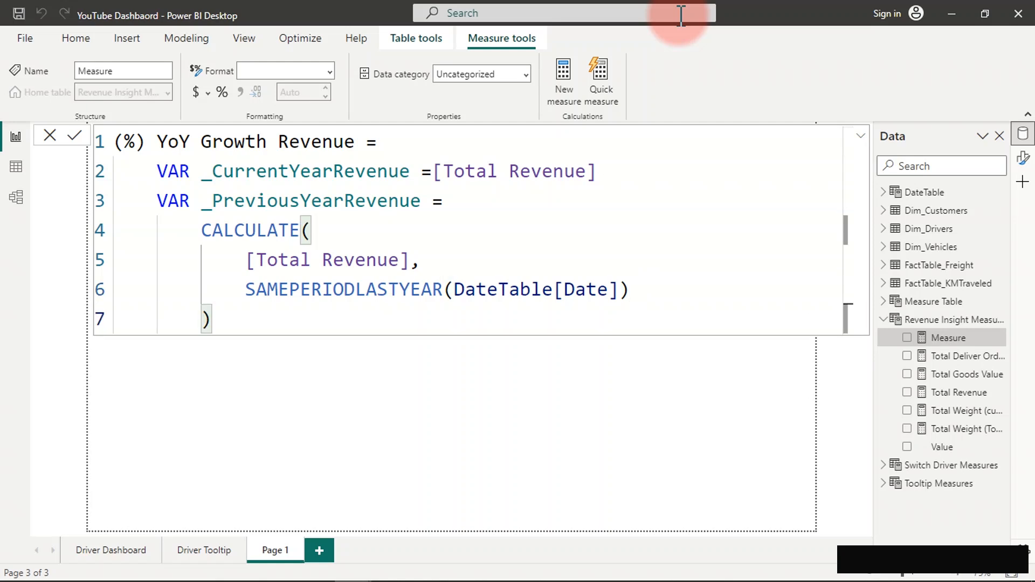
Add a RETURN statement below the variable definitions, indented level with the VAR lines.
key("Return")
key("BackSpace")
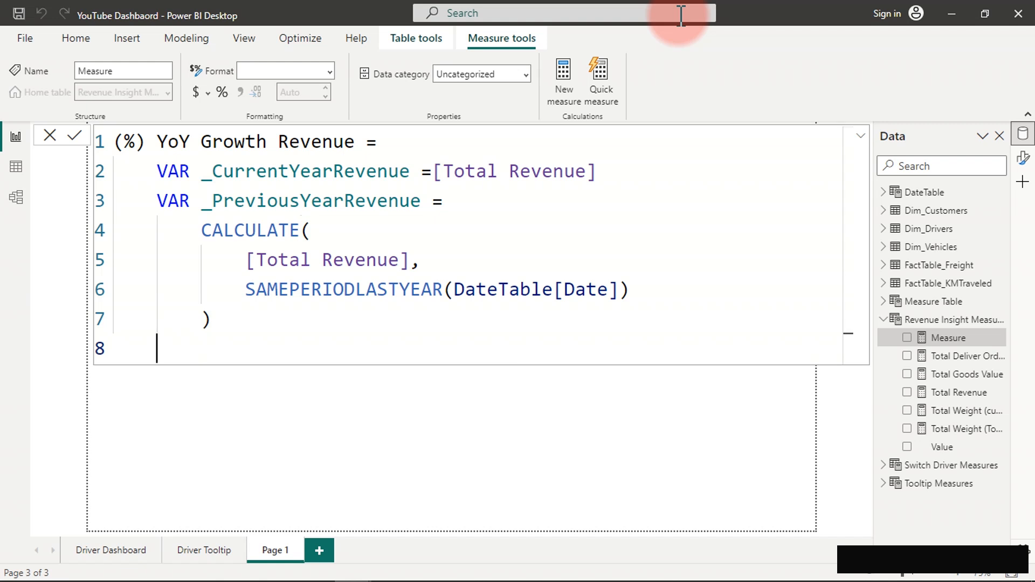
type("RETUREN")
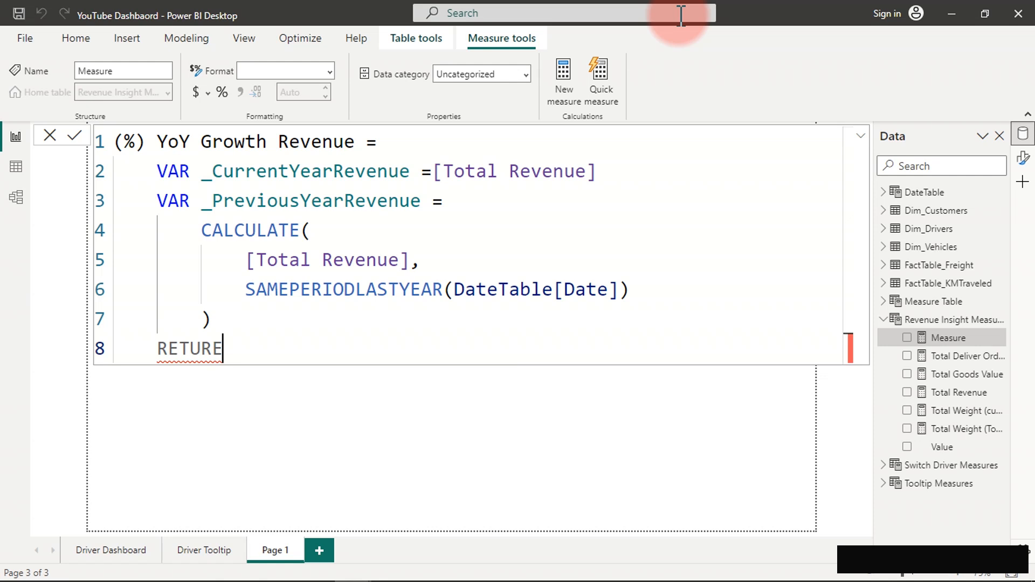
key("BackSpace")
key("BackSpace")
key("BackSpace")
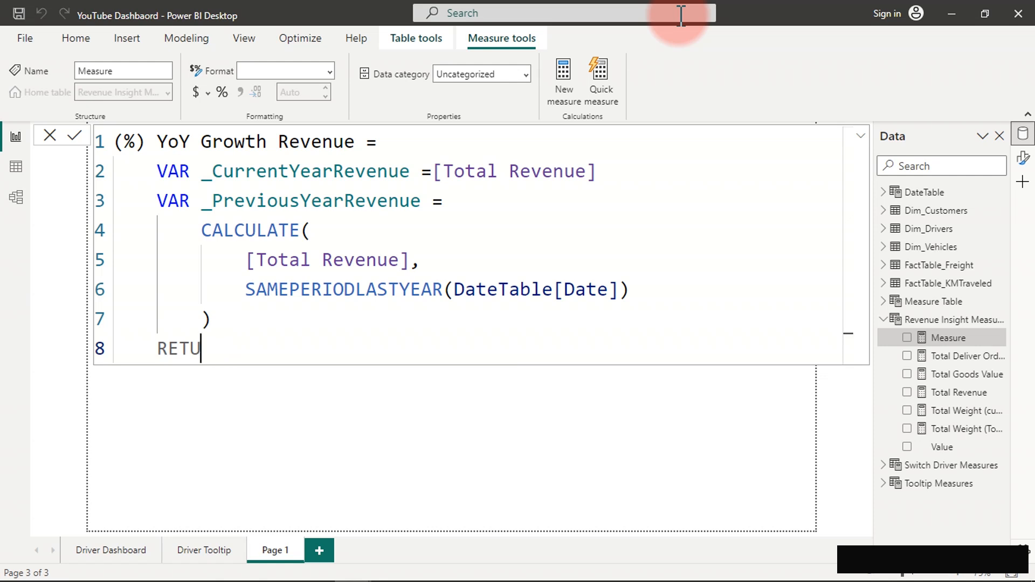
key("BackSpace")
key("BackSpace")
type("TURN")
key("Return")
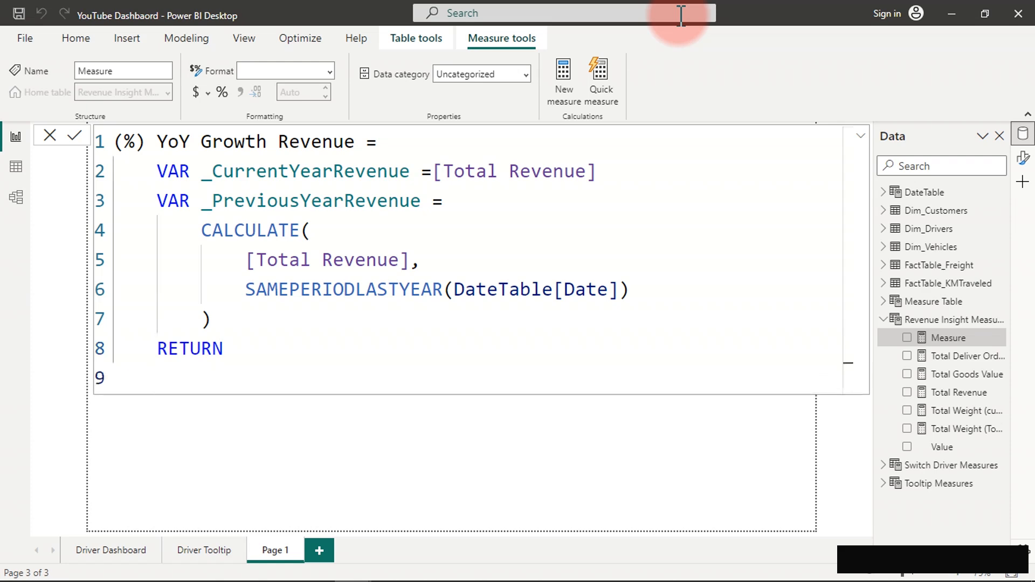
Start a DIVIDE function under RETURN with _CurrentYearRevenue - _PreviousYearRevenue as its numerator.
key("Tab")
type("DIV")
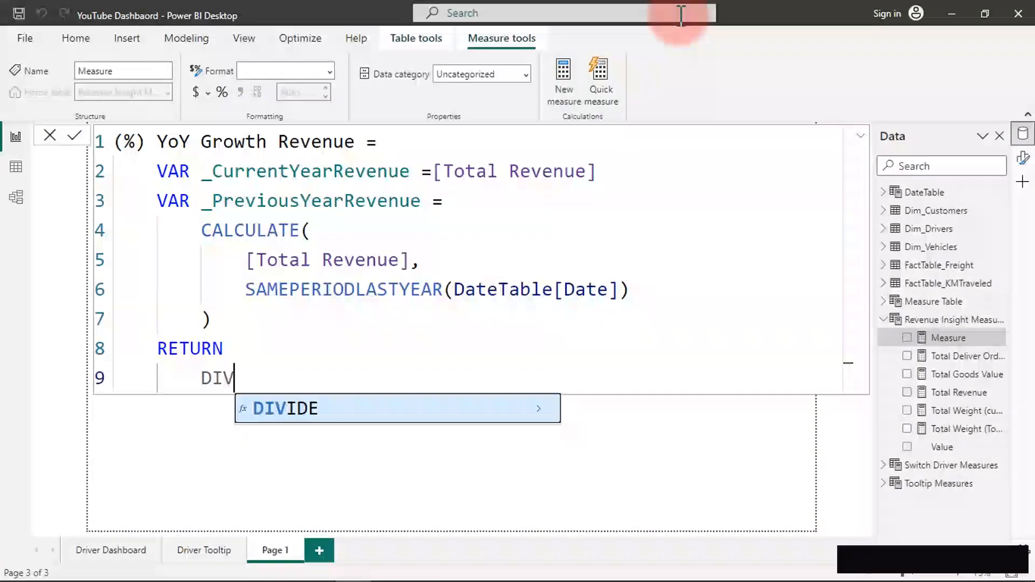
key("Tab")
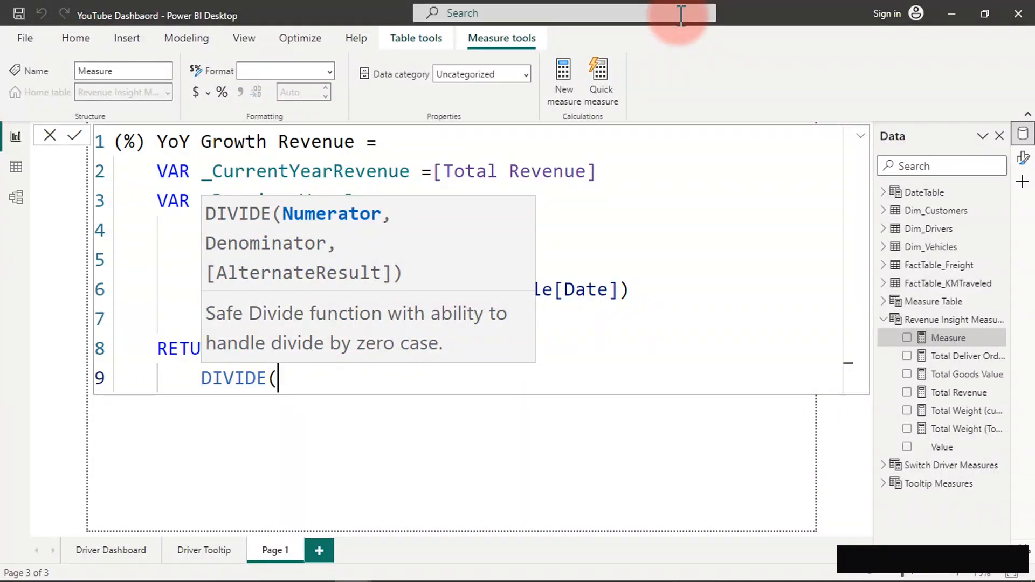
type("_")
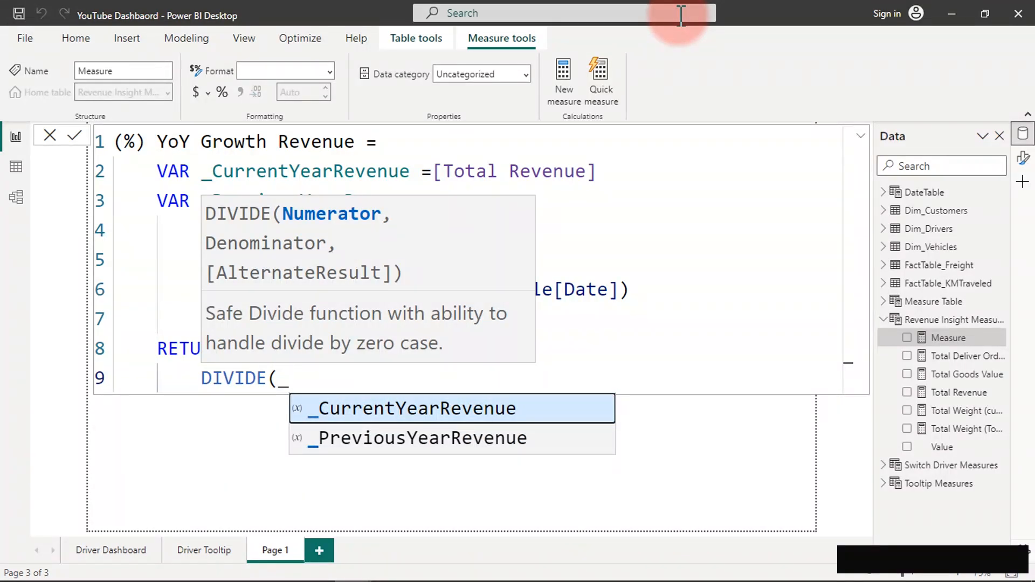
key("Tab")
type("- ")
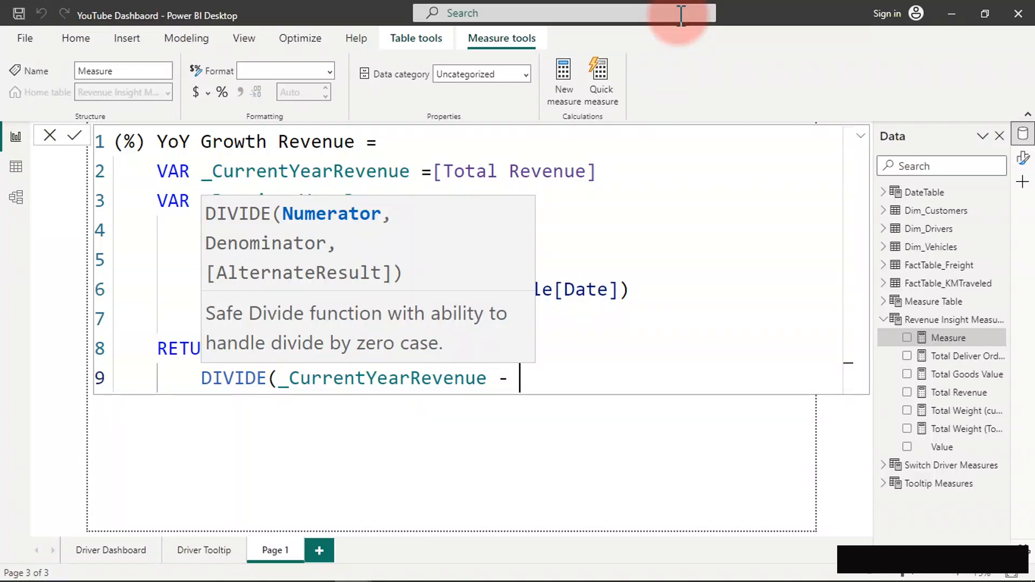
type("_")
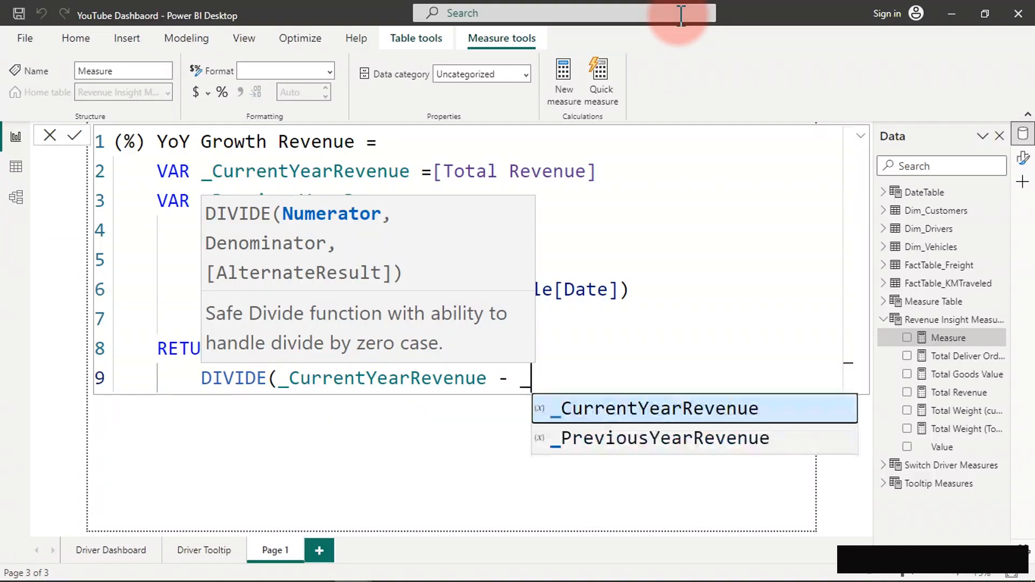
key("Down")
key("Tab")
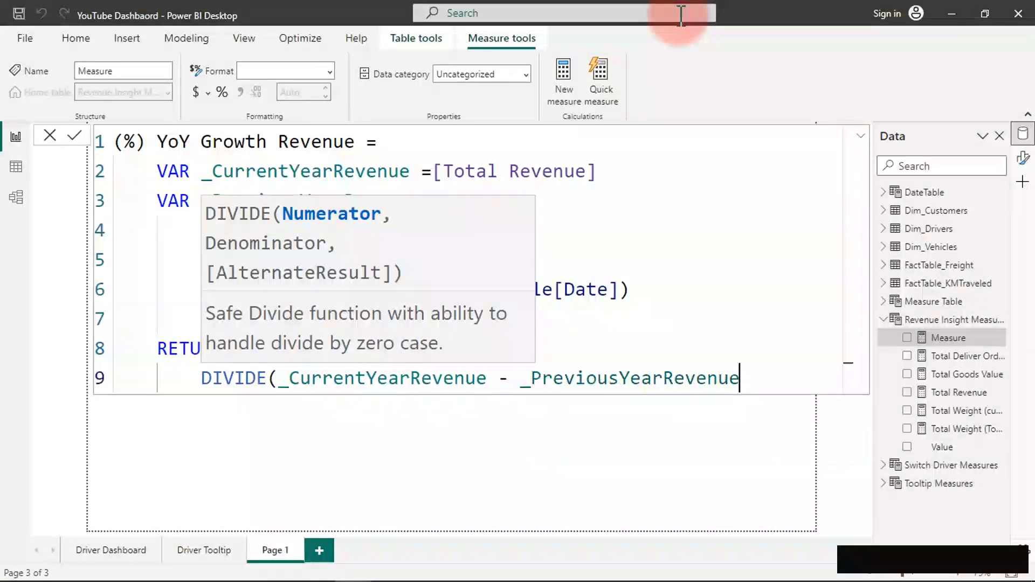
Set _PreviousYearRevenue as the denominator of the DIVIDE function, with a space after the separating comma.
type(",")
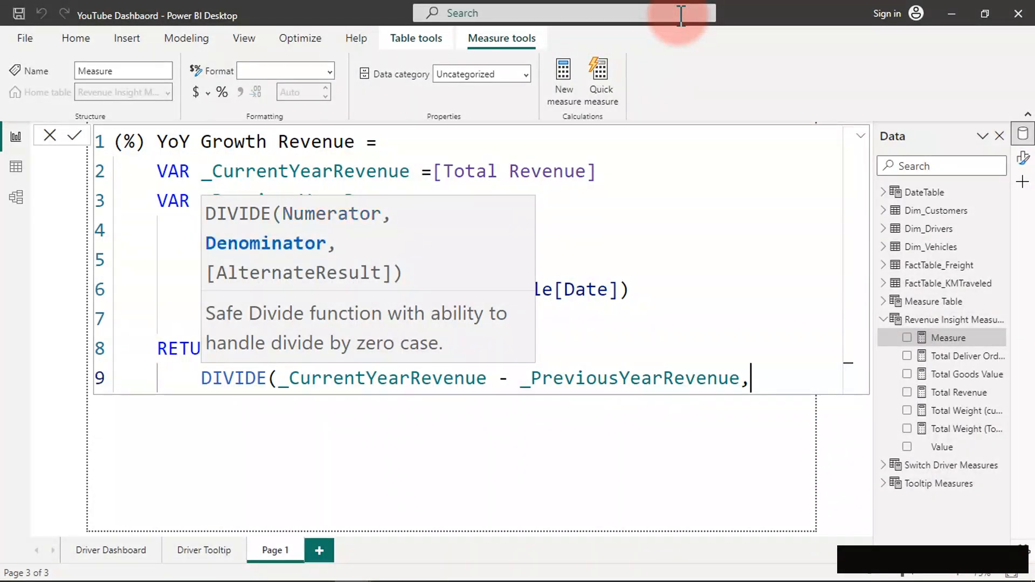
type("_")
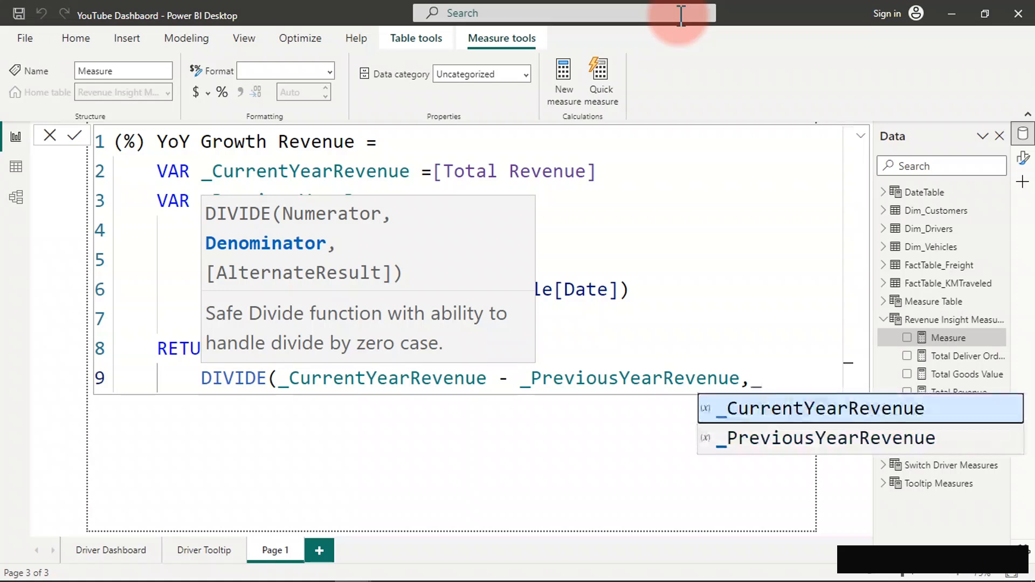
key("BackSpace")
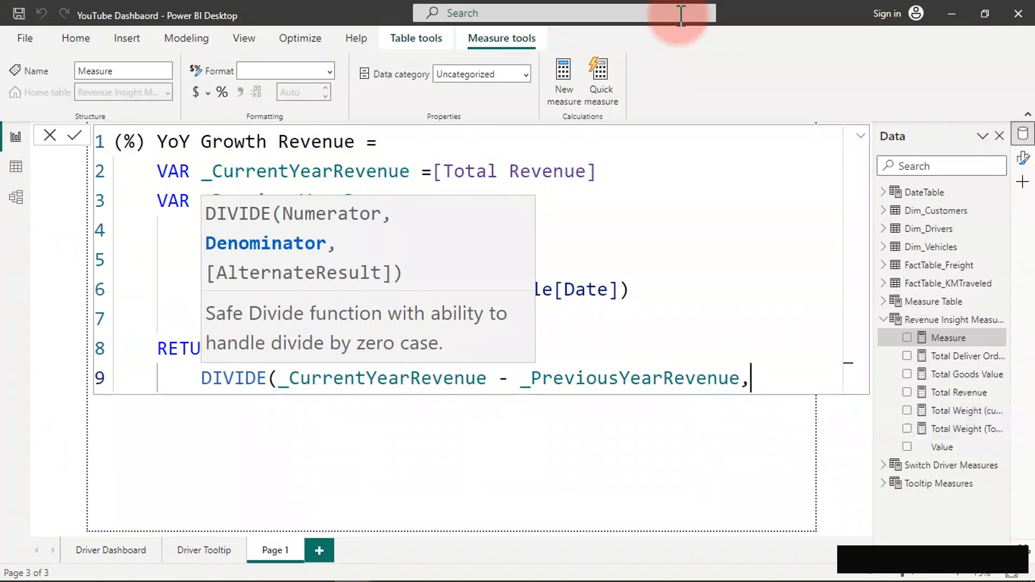
key("BackSpace")
type(", _")
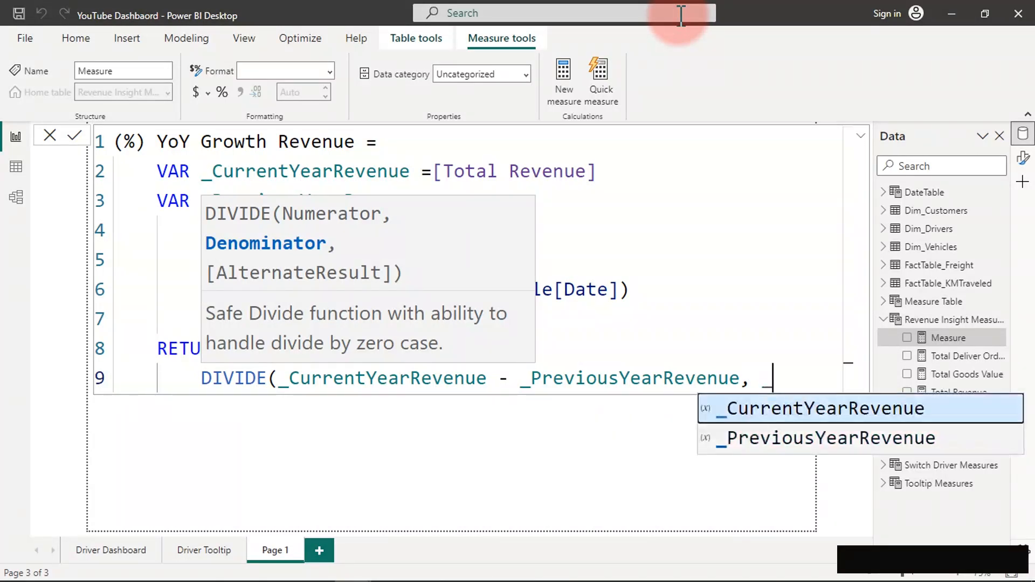
key("Down")
key("Tab")
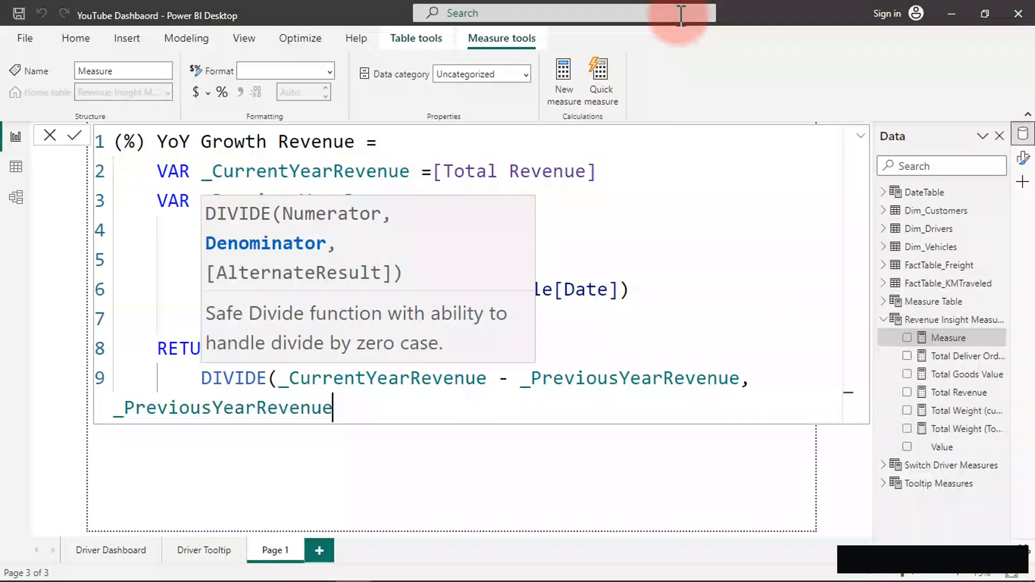
Give the DIVIDE function an alternate result of 0, close it and commit the measure.
type(",0")
key("ctrl+minus")
key("ctrl+minus")
key("ctrl+minus")
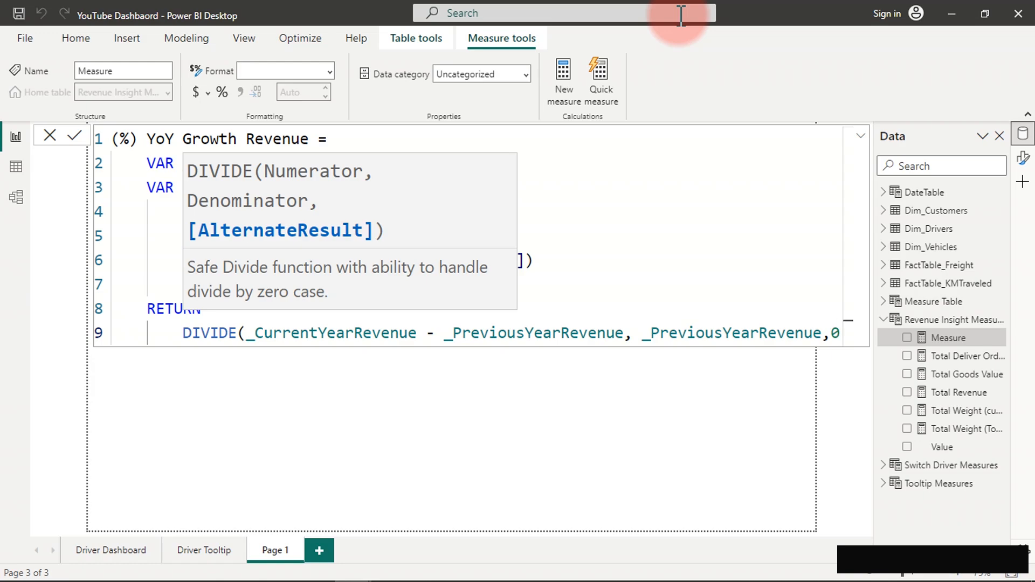
type(")")
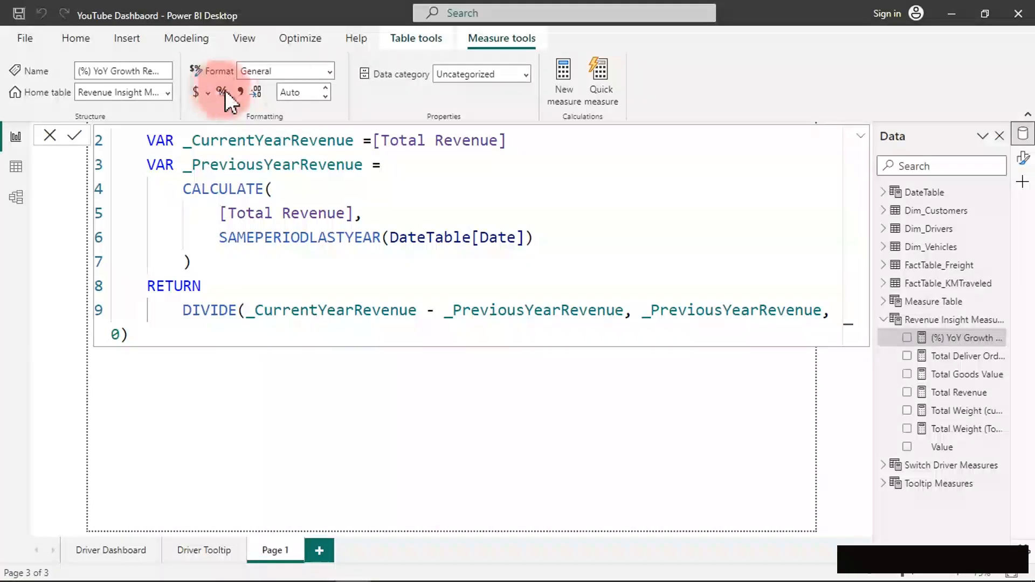
Format the (%) YoY Growth Revenue measure as a percentage with 0 decimal places.
double_click(305, 94)
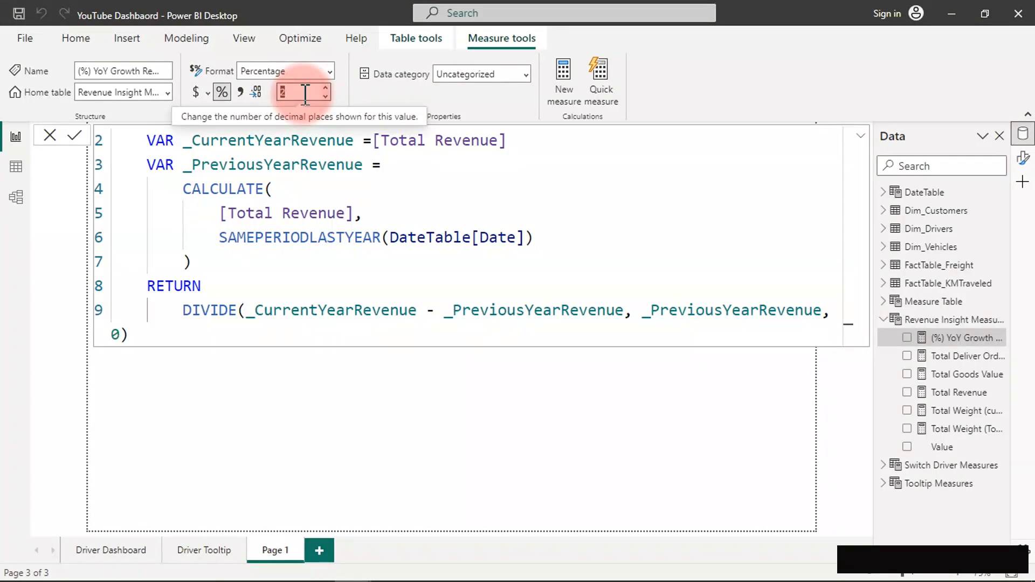
type("2")
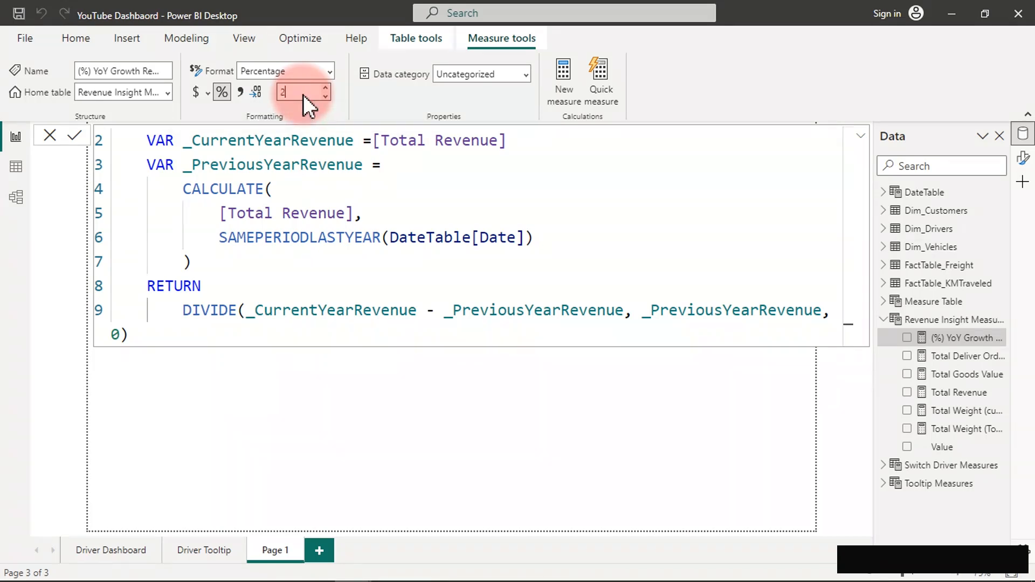
key("Return")
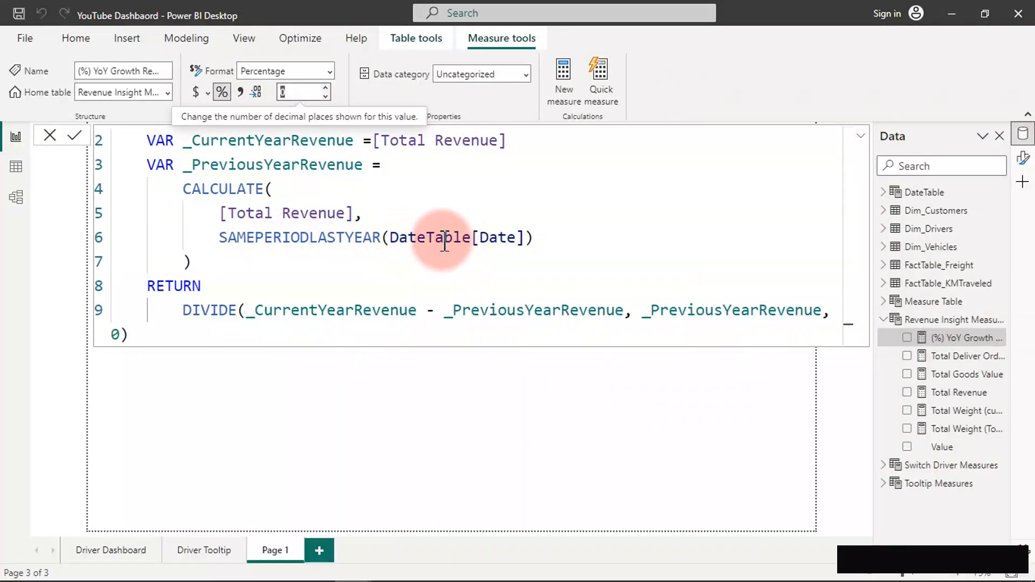
Examine the full formula and the columns of DateTable in the table view.
left_click(16, 168)
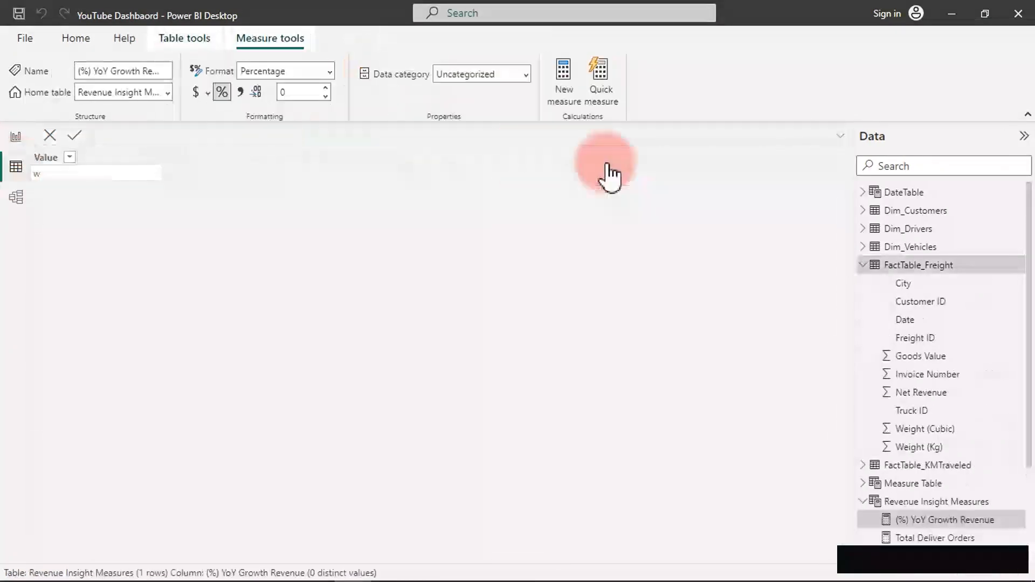
left_click(912, 192)
left_click(377, 285)
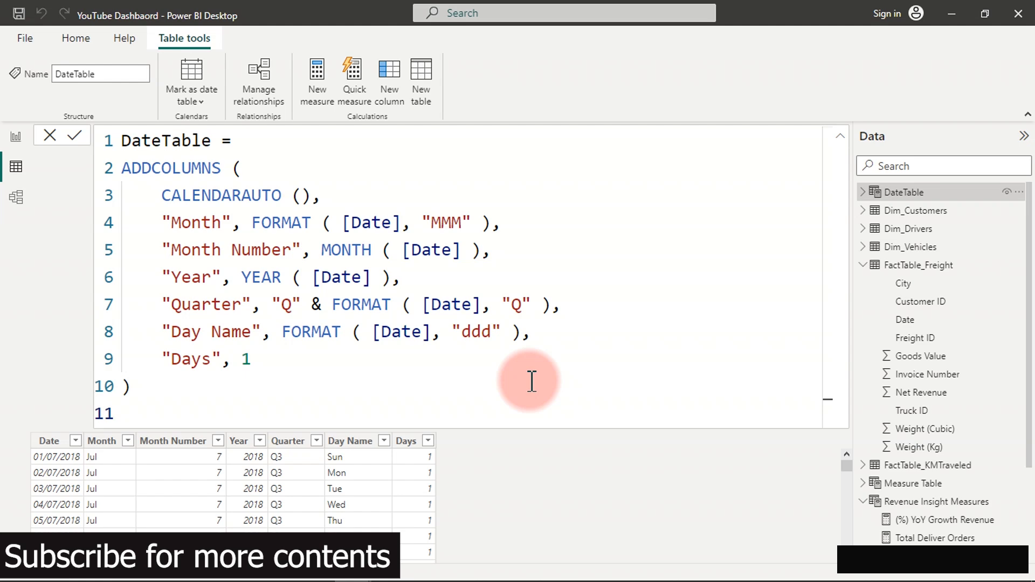
Return to the report page and add a card showing the (%) YoY Growth Revenue measure below the existing KPI cards.
left_click(16, 137)
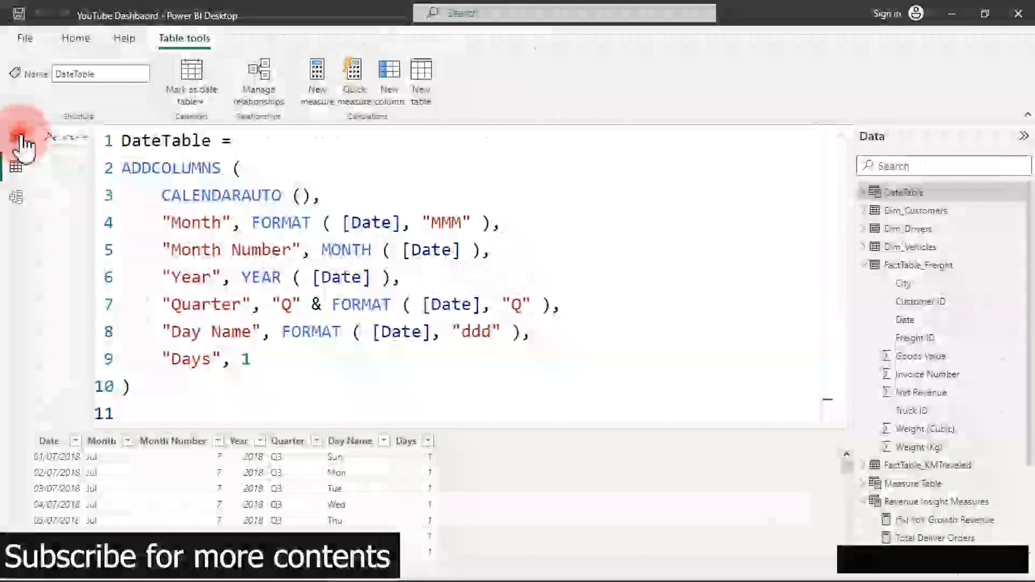
left_click(454, 267)
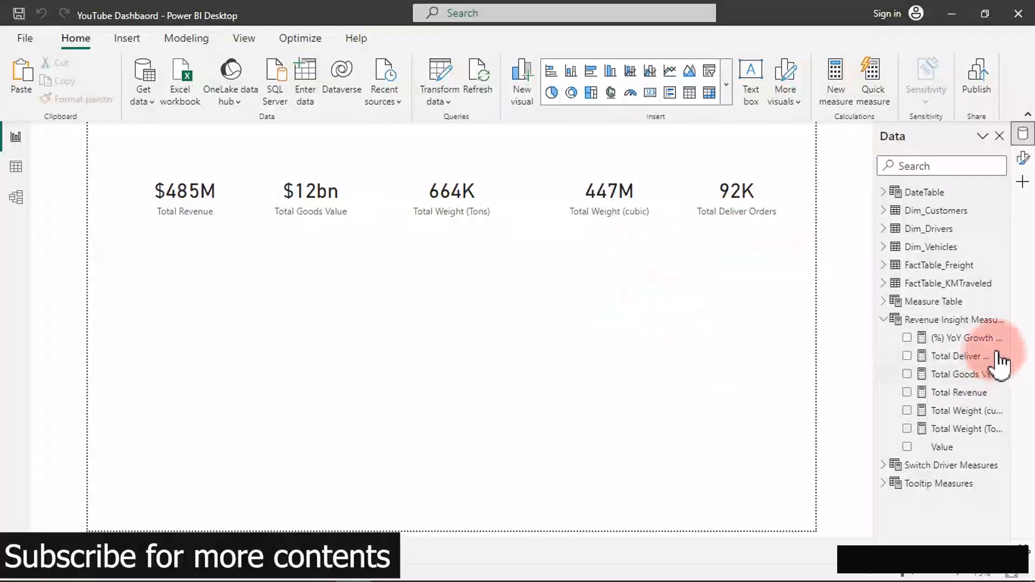
left_click(908, 342)
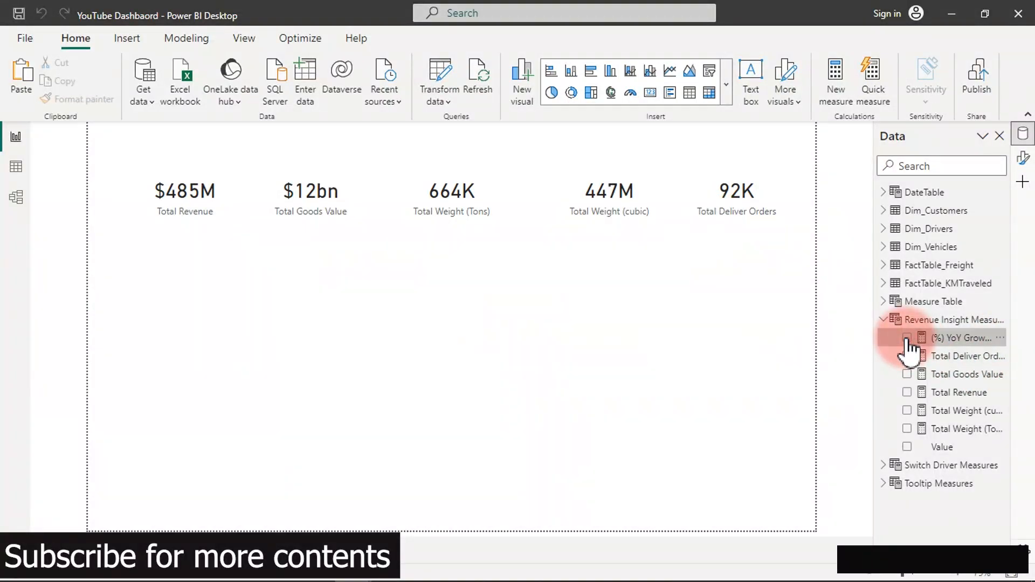
left_click(907, 338)
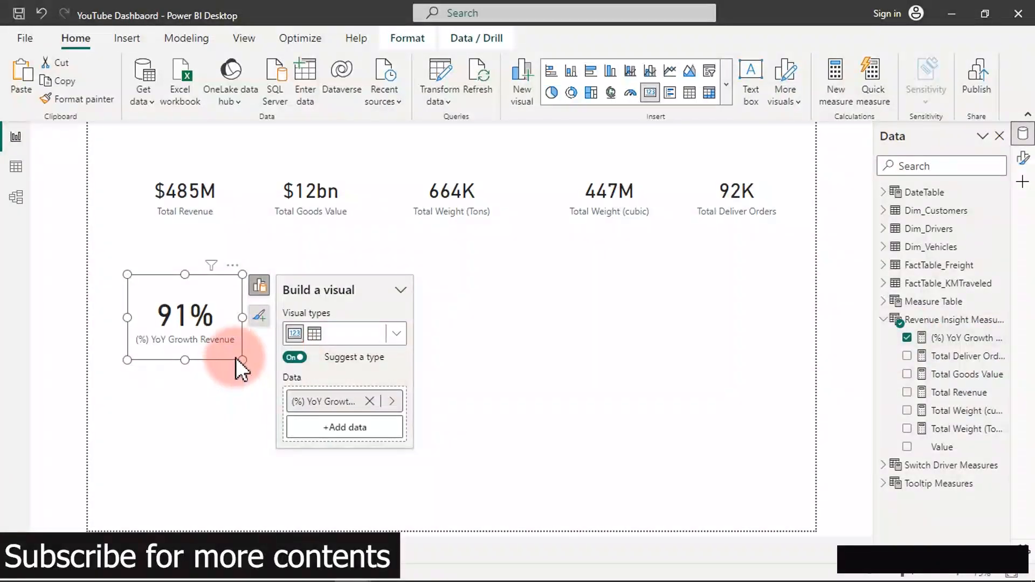
Move the (%) YoY Growth Revenue card directly above the Total Revenue card.
left_click_drag(240, 358, 212, 145)
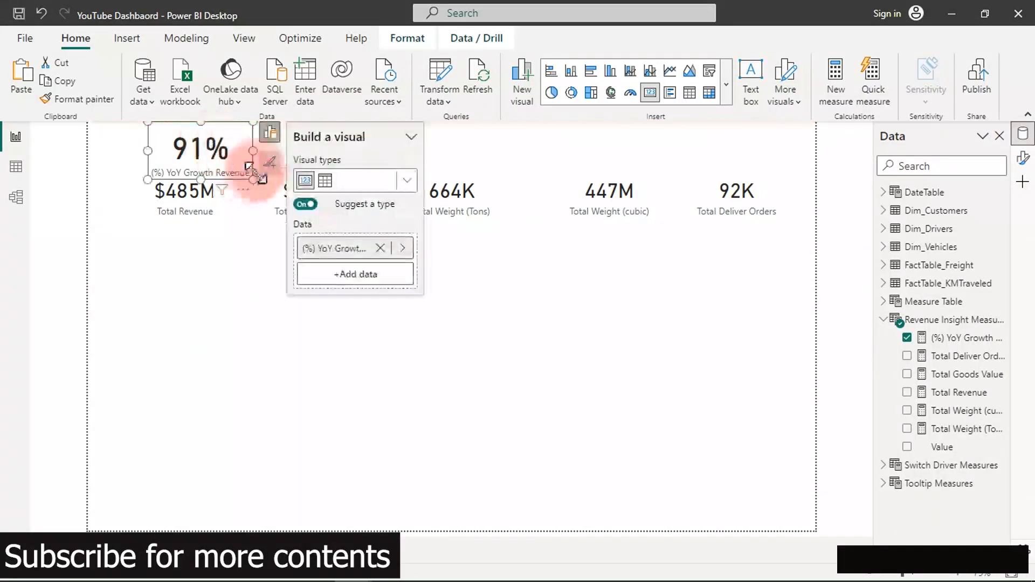
Copy the full formula of the (%) YoY Growth Revenue measure into a new measure.
left_click(965, 339)
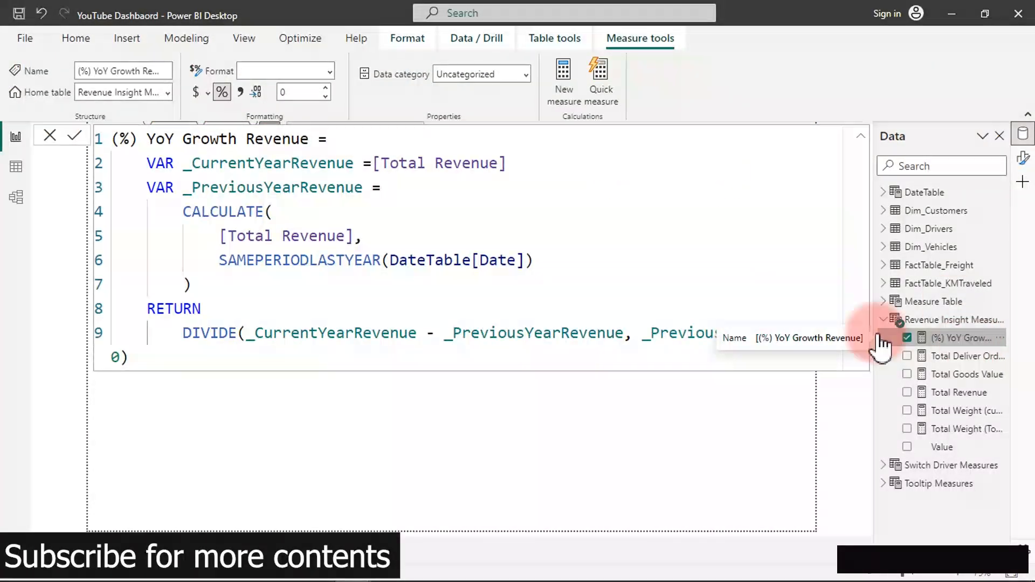
left_click(561, 242)
key("ctrl+a")
key("ctrl+c")
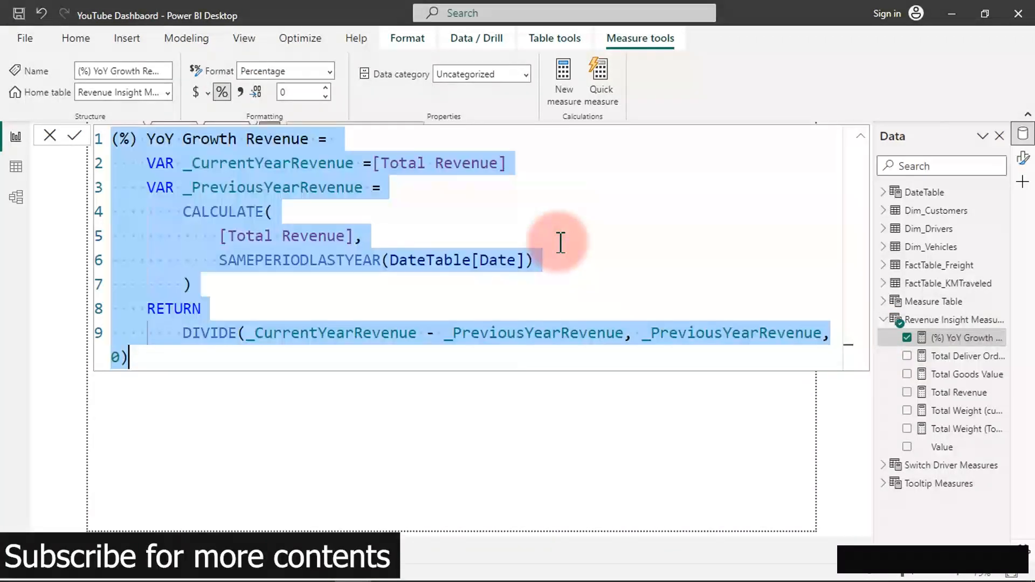
left_click(560, 82)
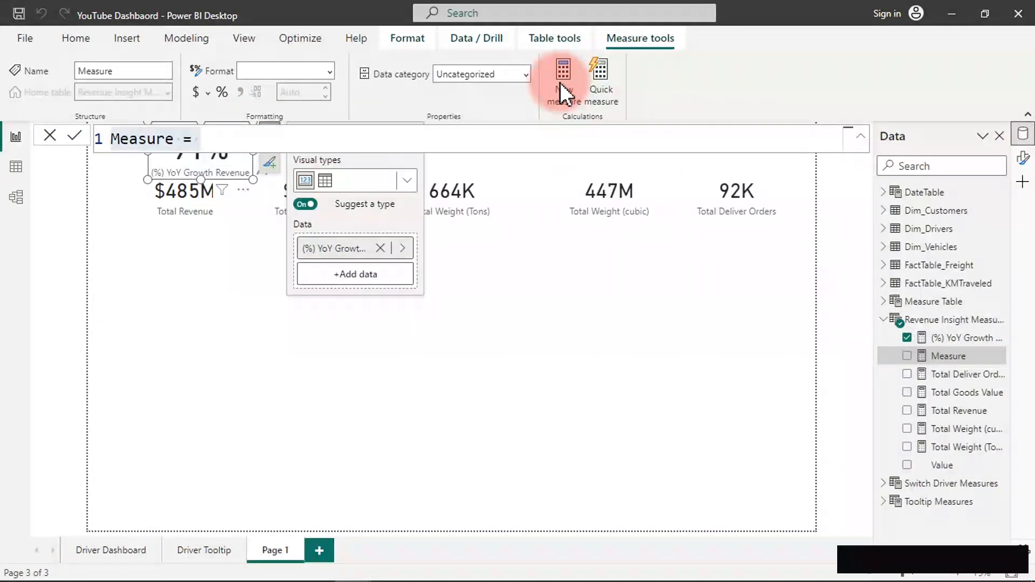
left_click(559, 82)
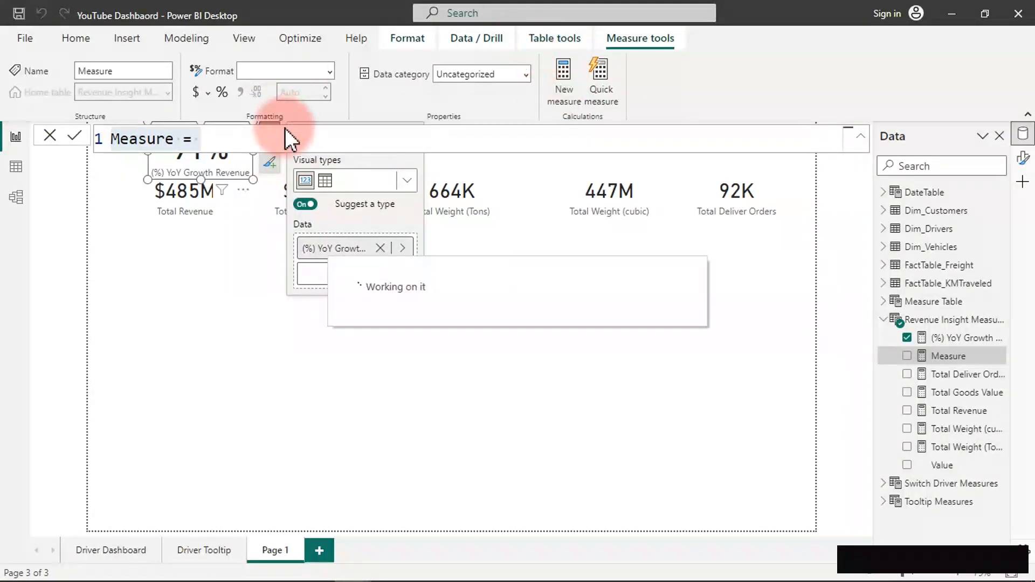
left_click(270, 133)
key("ctrl+v")
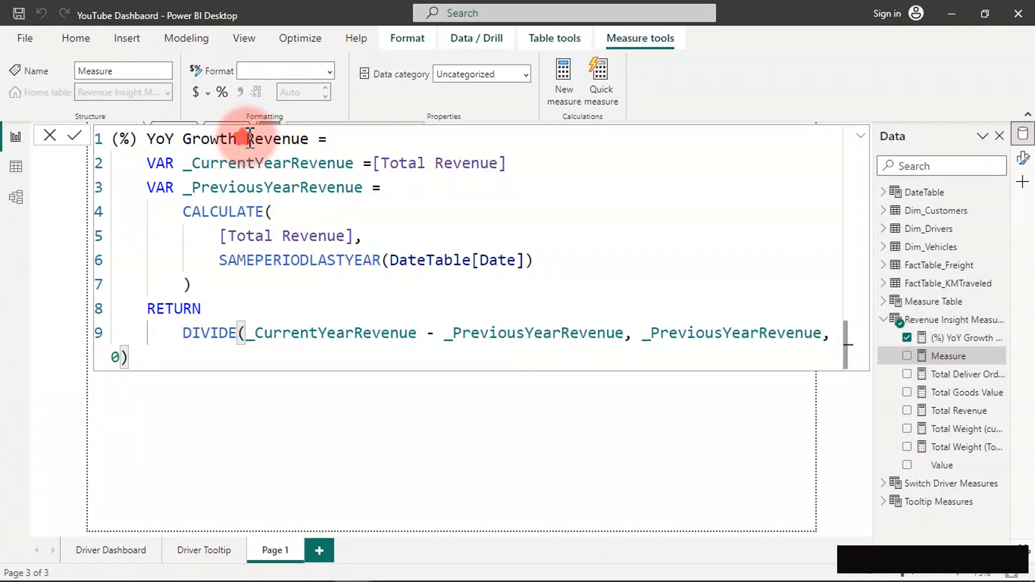
Rename the measure in the pasted formula to (%) YoY Growth Goods Value.
left_click(311, 139)
double_click(311, 139)
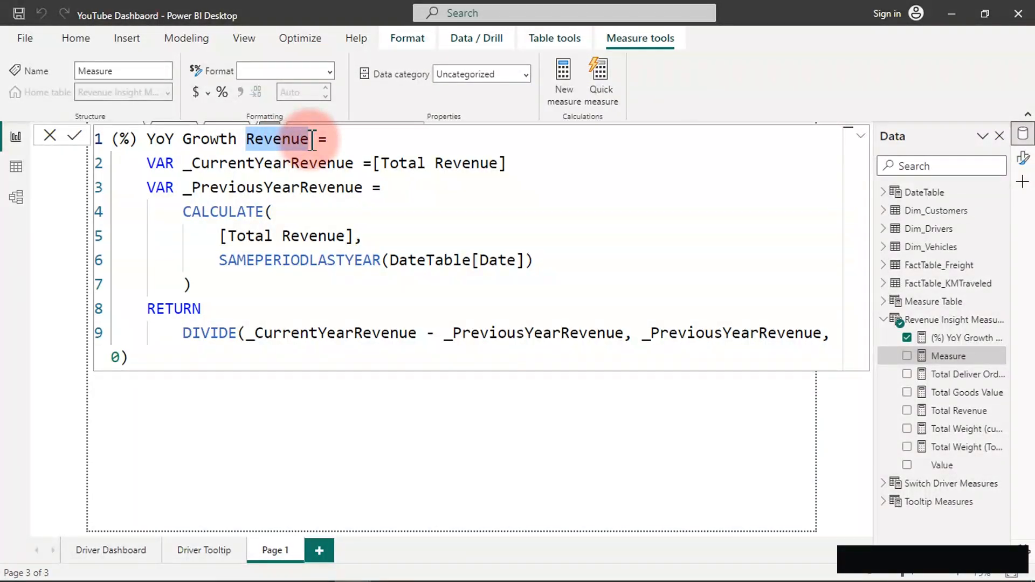
type("gO")
key("BackSpace")
key("BackSpace")
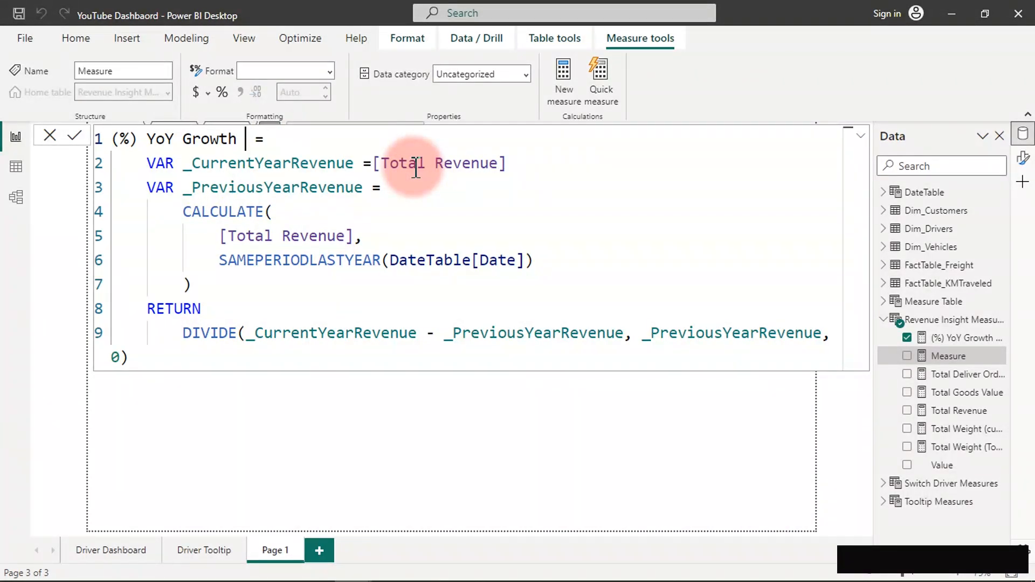
type("Godd")
key("BackSpace")
key("BackSpace")
type("ods Value")
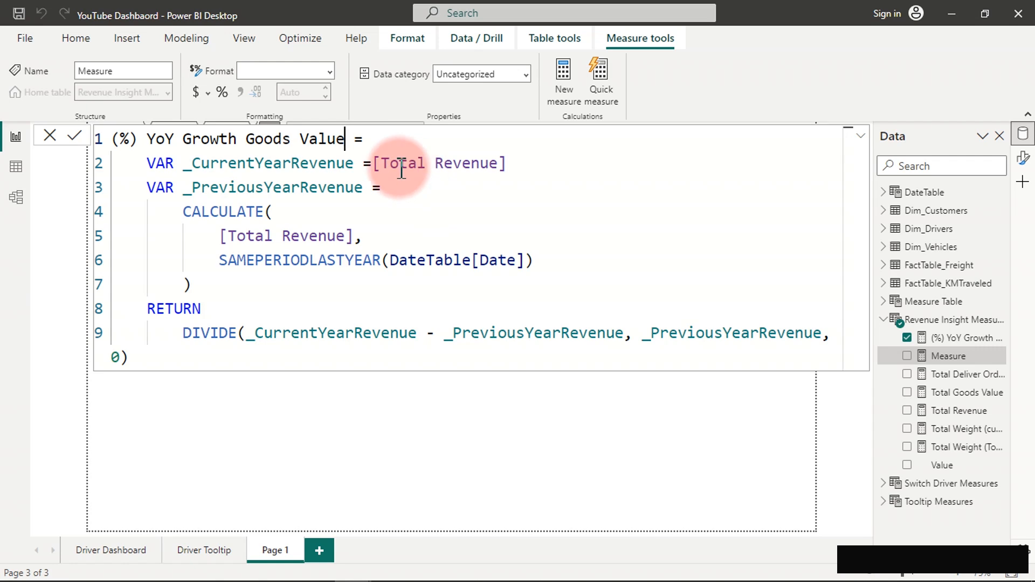
Rename the two variable declarations in the formula to _CurrentYearGV and _PreviousYearRevenueGV.
left_click_drag(354, 167, 293, 165)
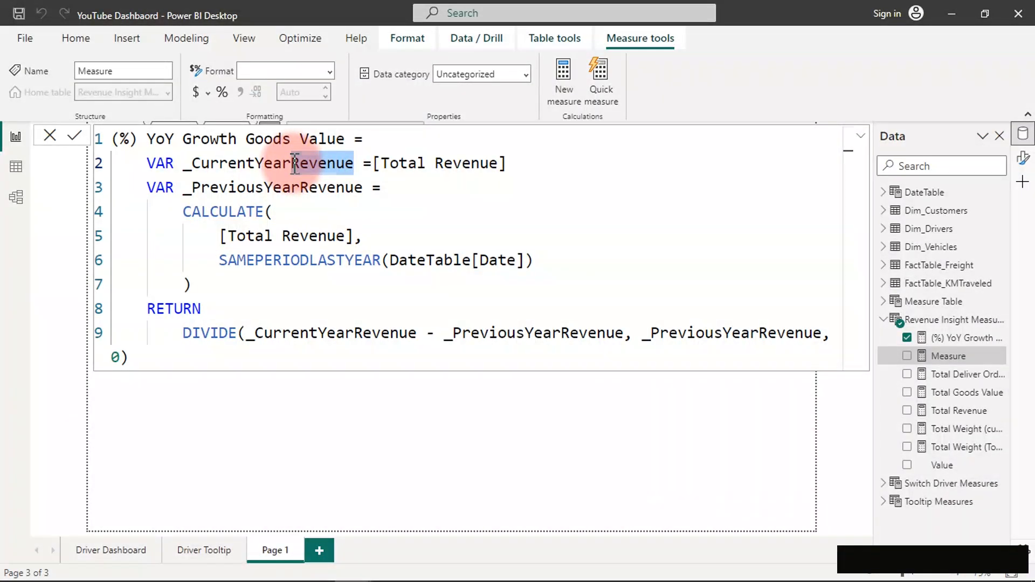
key("BackSpace")
type("GV")
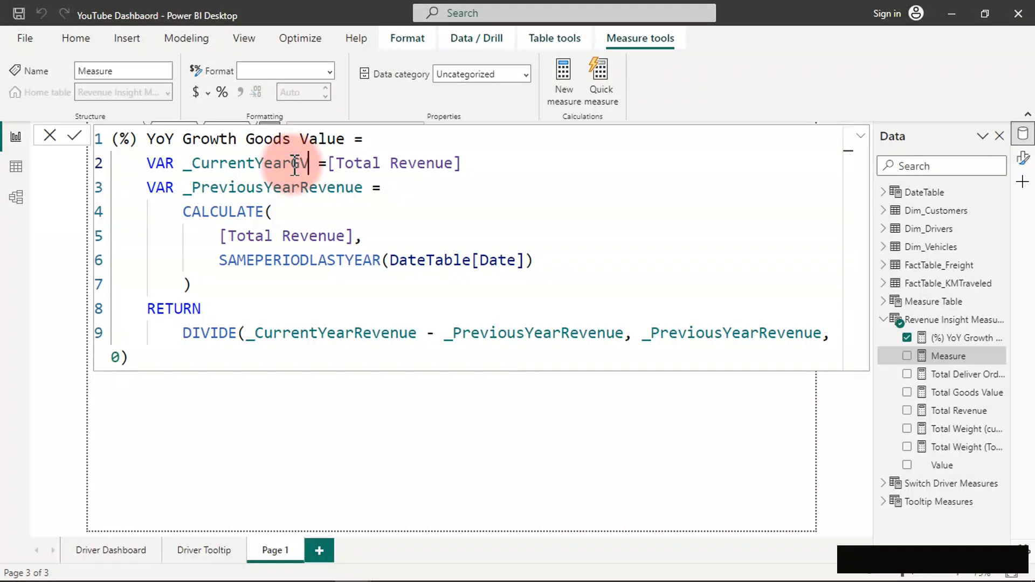
left_click_drag(300, 189, 362, 189)
left_click(364, 188)
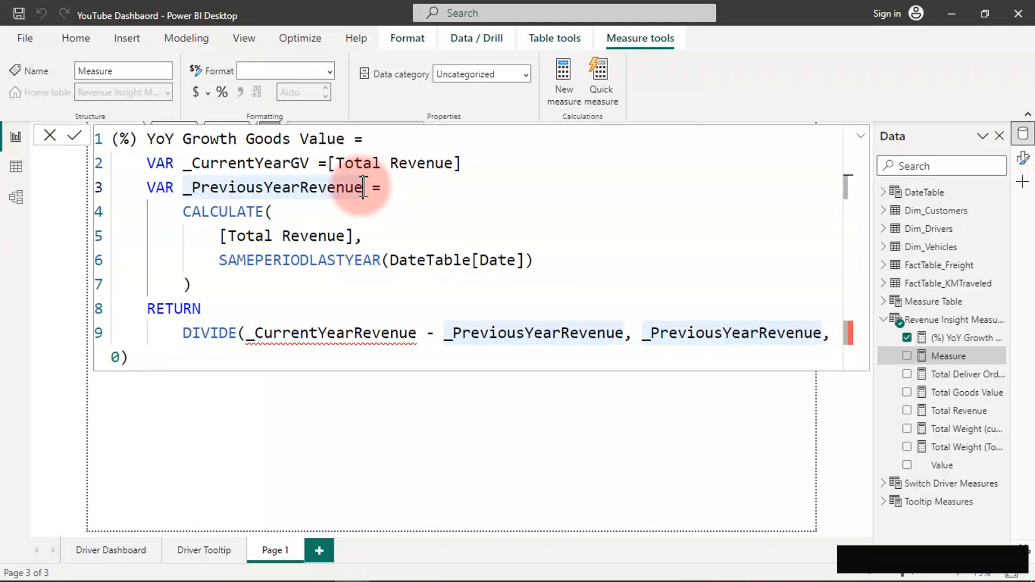
type("GV")
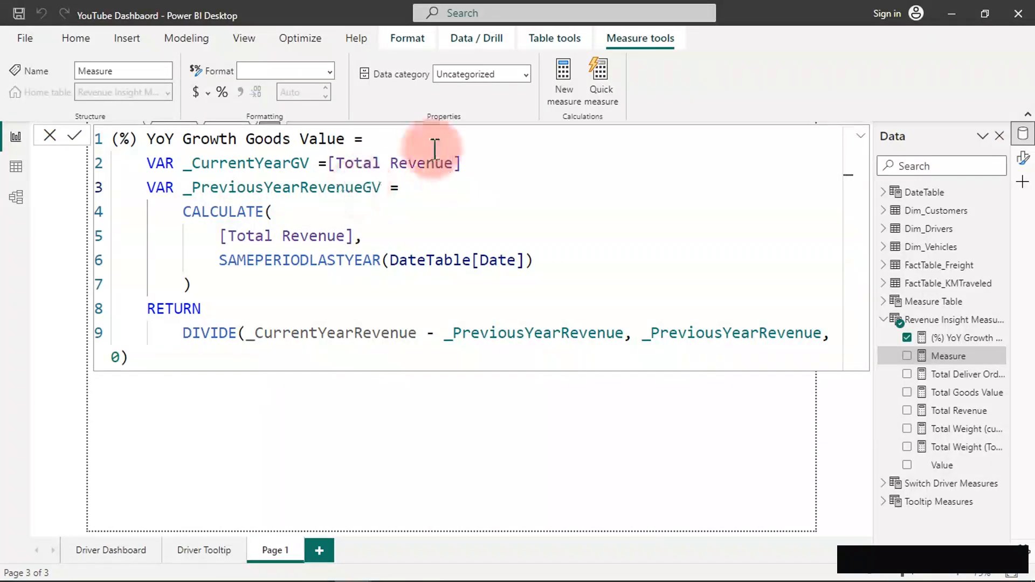
Replace [Total Revenue] with [Total Goods Value] in the current-year variable and inside CALCULATE.
left_click_drag(468, 164, 337, 164)
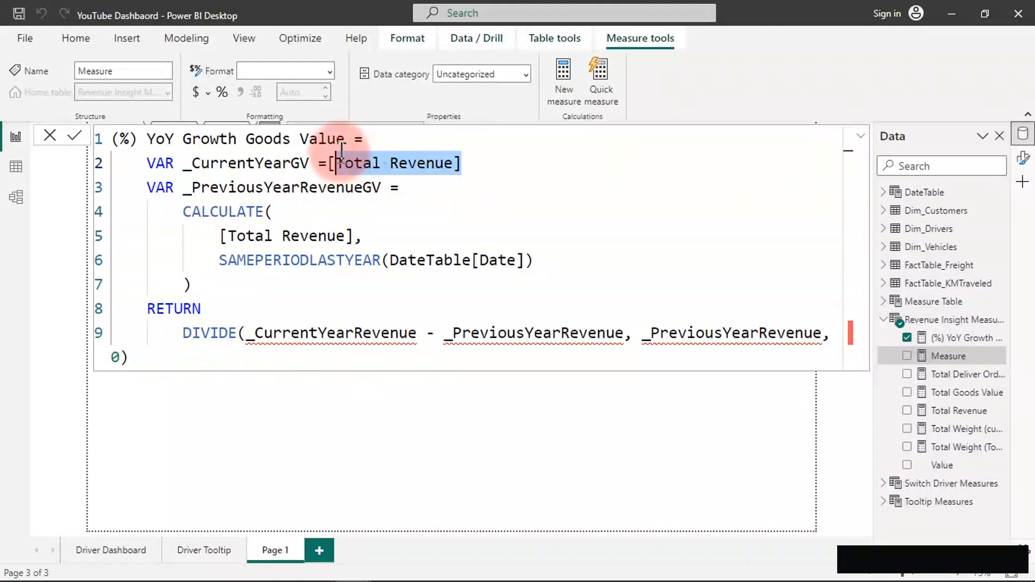
key("BackSpace")
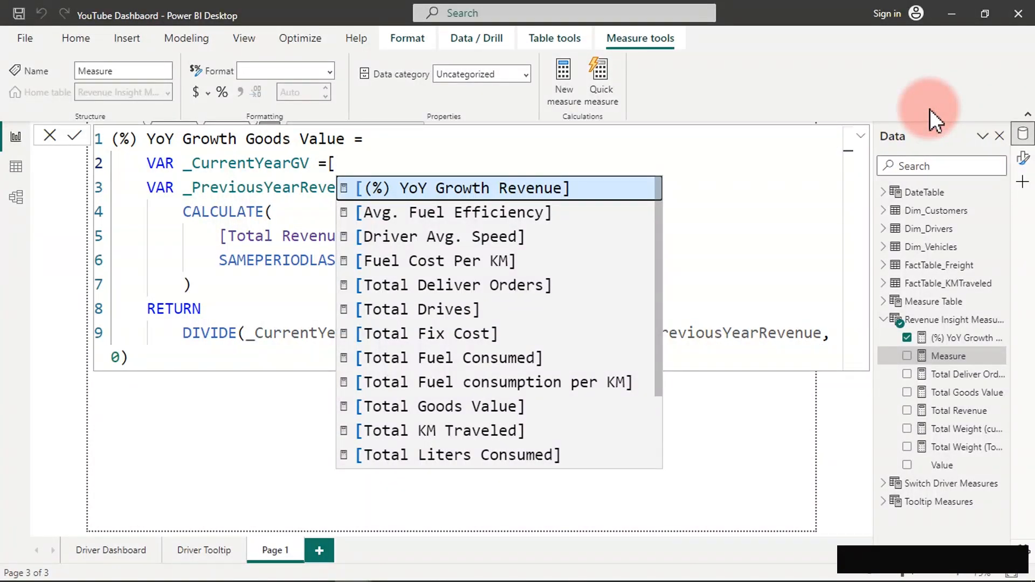
type("go")
key("Tab")
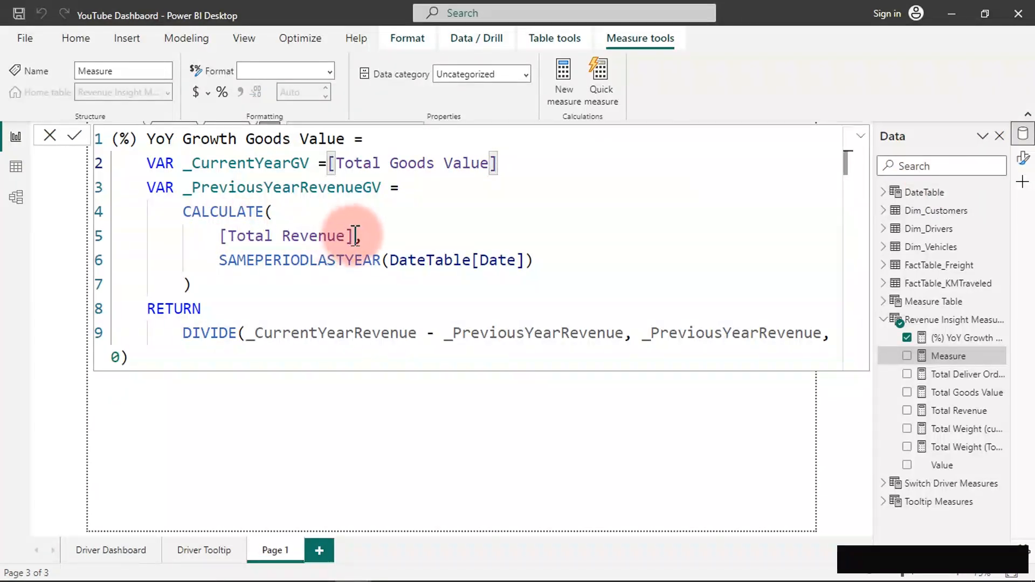
left_click_drag(353, 236, 221, 236)
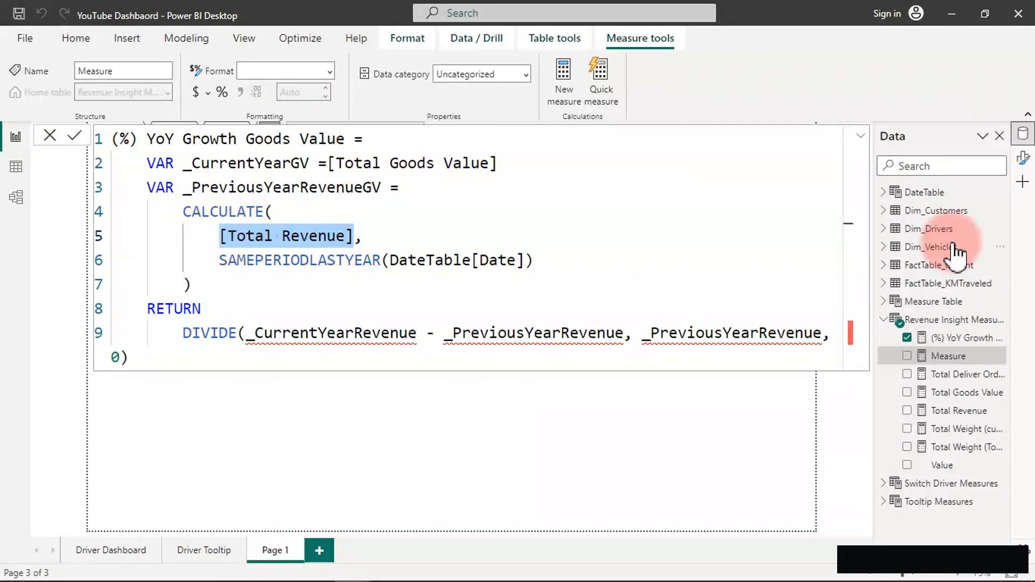
key("BackSpace")
type("[go,")
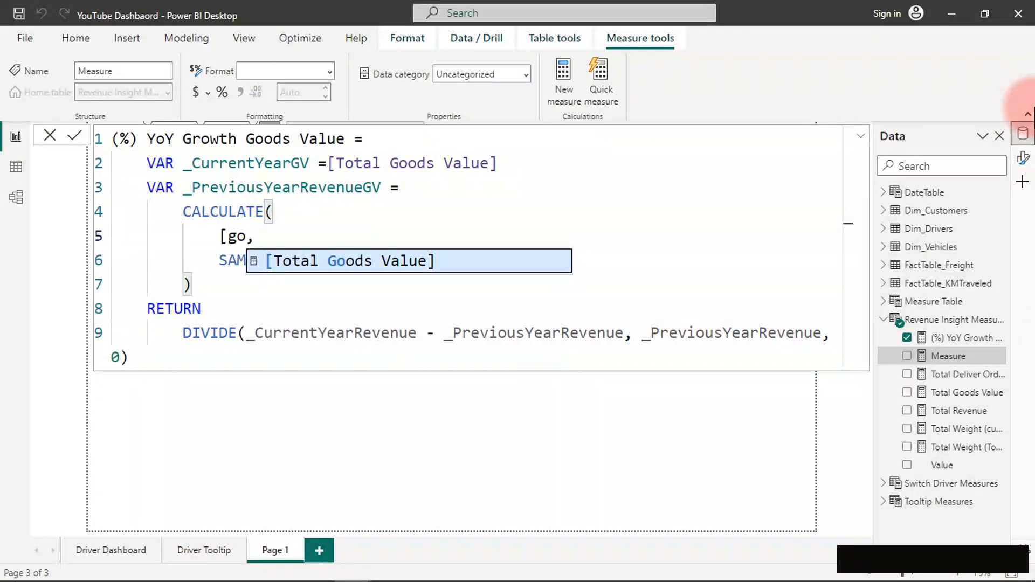
key("Tab")
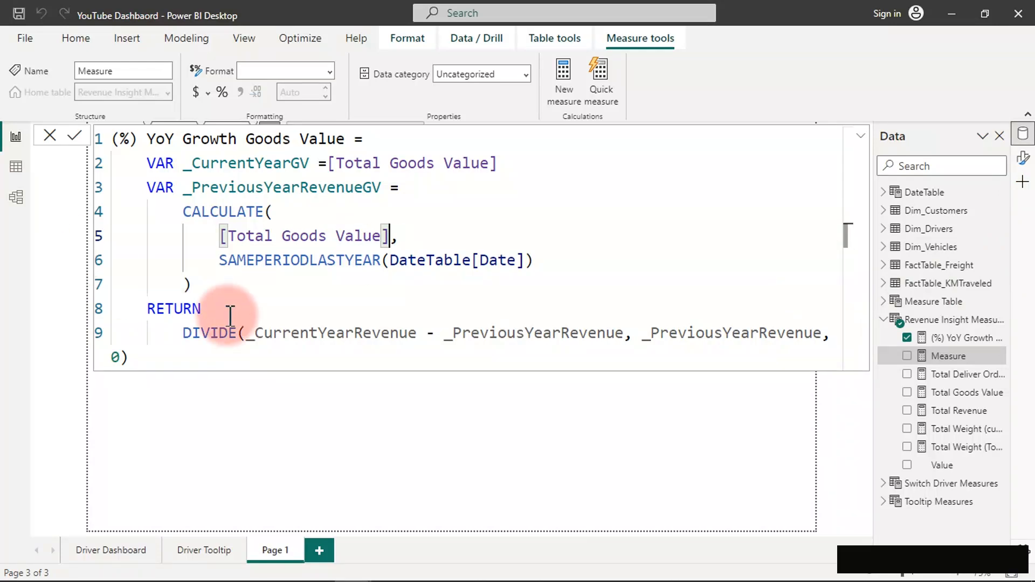
Update the DIVIDE arguments to use _CurrentYearGV and _PreviousYearRevenueGV in both the difference and the denominator.
left_click_drag(420, 332, 354, 334)
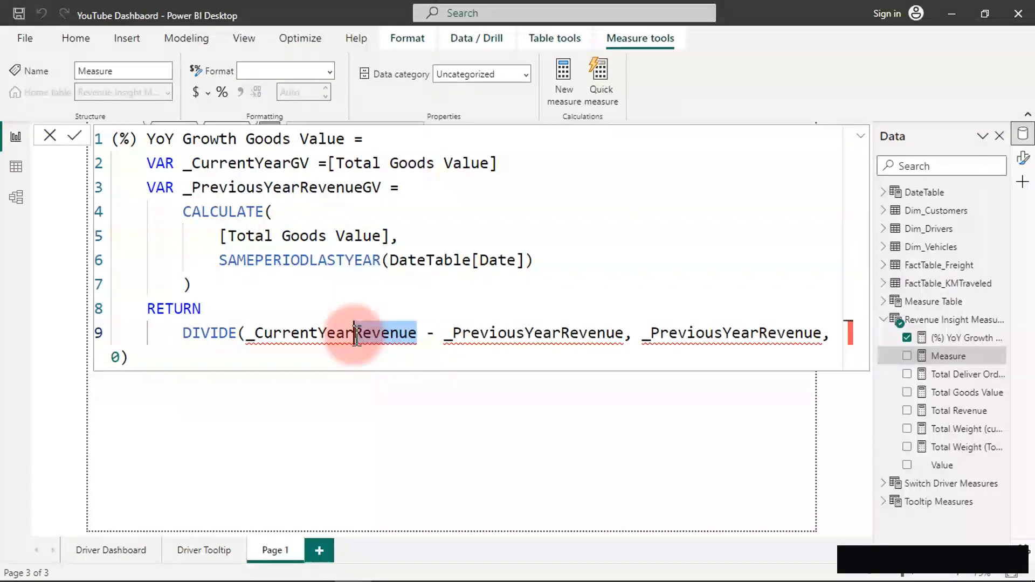
type("G")
left_click(400, 356)
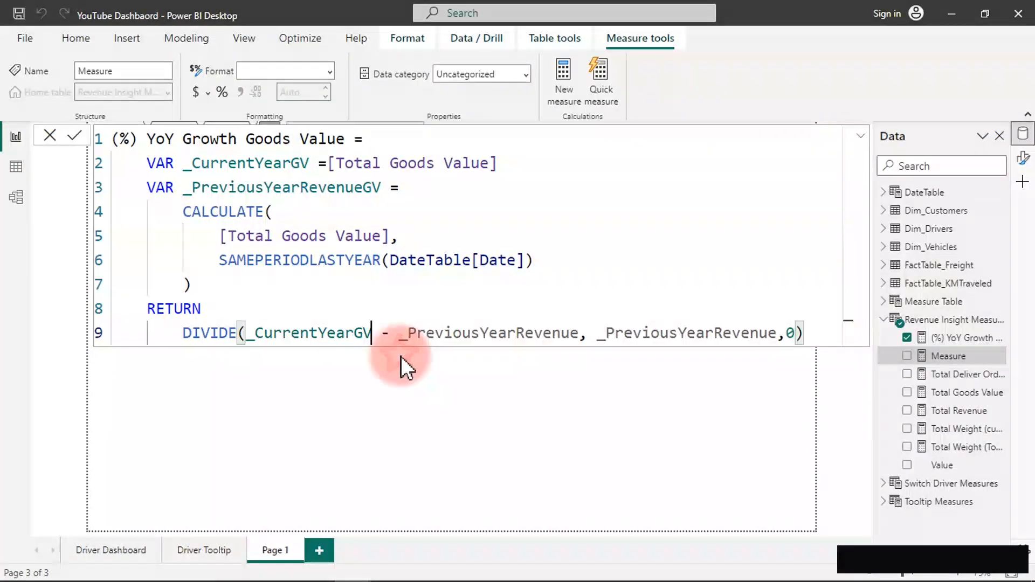
left_click_drag(580, 334, 525, 338)
key("BackSpace")
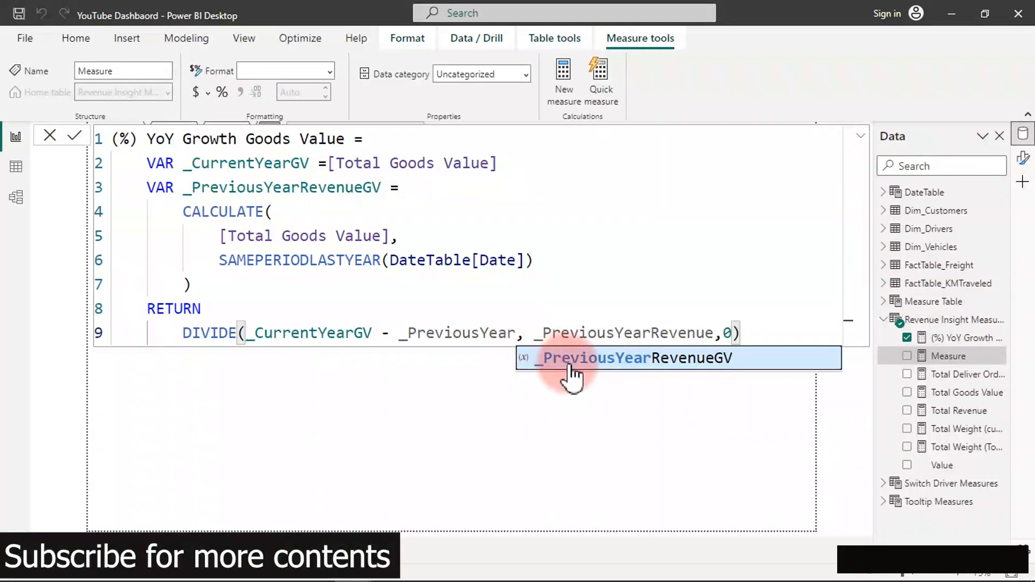
left_click(571, 358)
left_click_drag(794, 333, 734, 335)
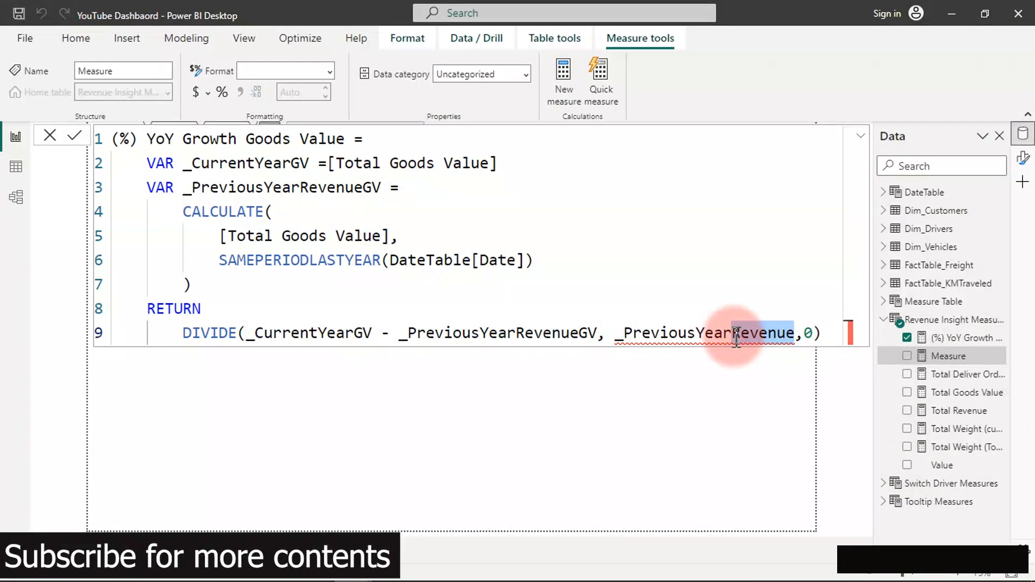
key("BackSpace")
left_click(809, 365)
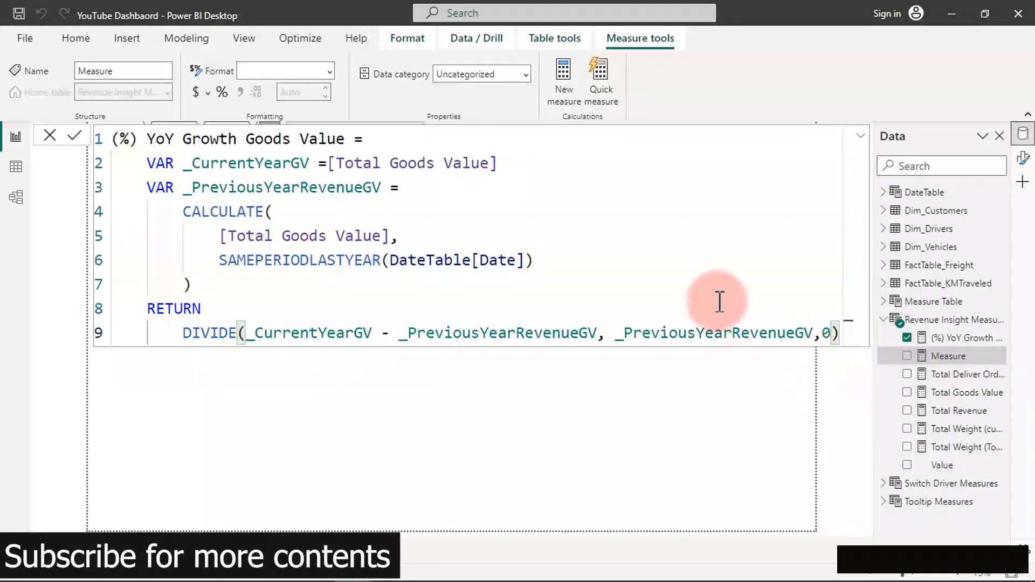
Commit the (%) YoY Growth Goods Value measure and format it as a percentage with 0 decimal places.
left_click(686, 274)
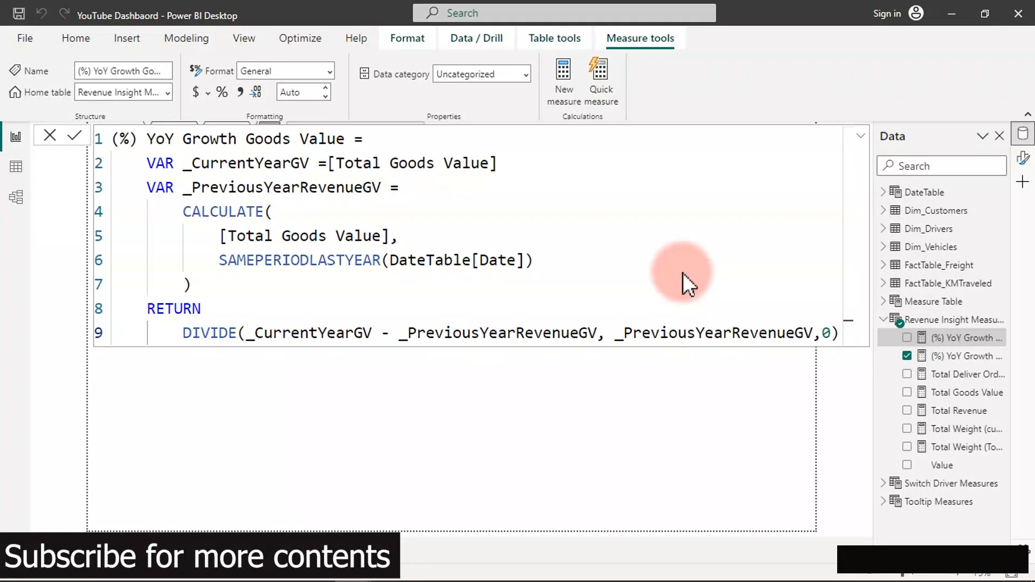
left_click(222, 92)
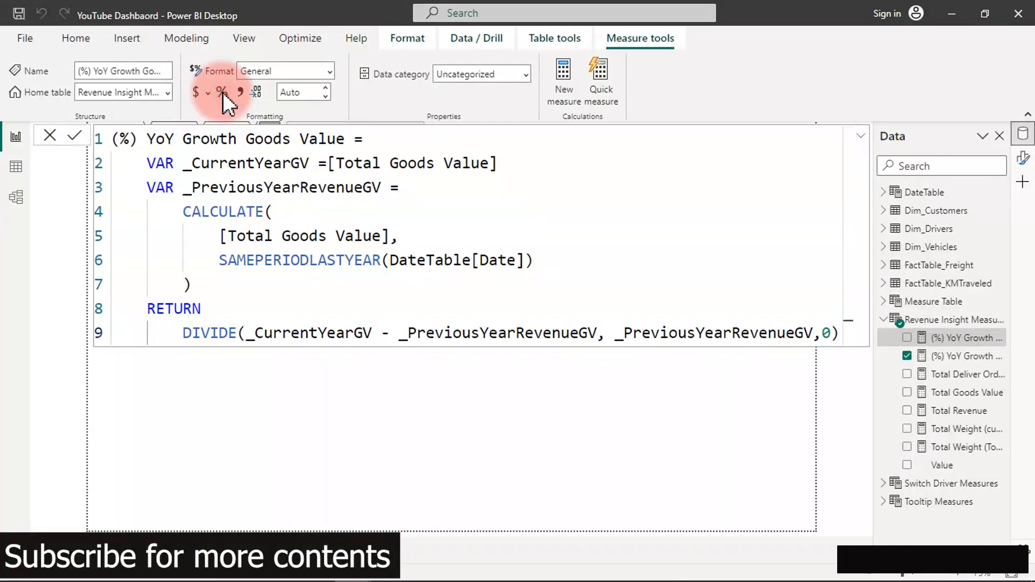
double_click(295, 92)
type("0")
key("Return")
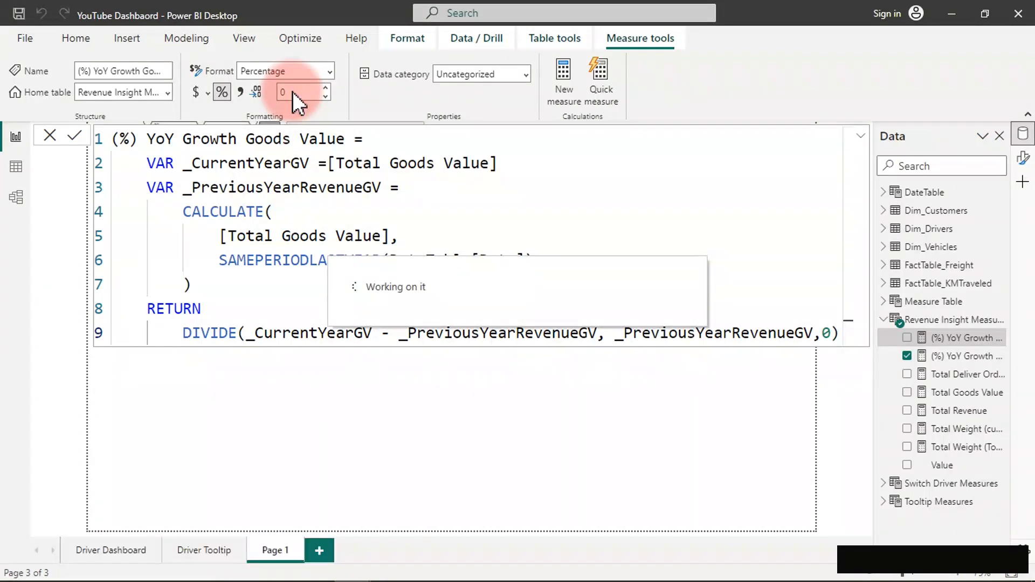
left_click(294, 91)
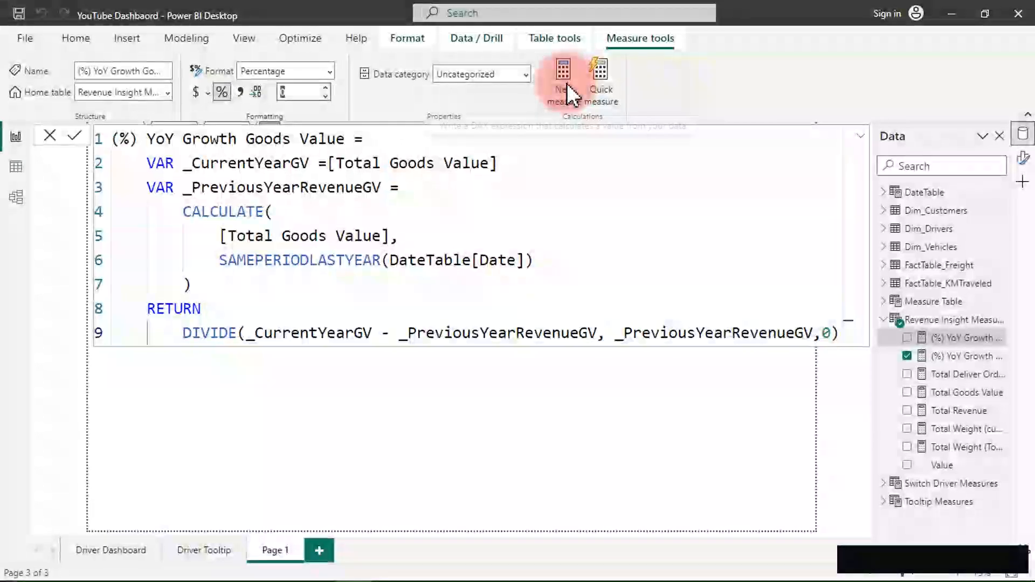
Create another measure from the copied (%) YoY Growth Revenue formula and select the word Revenue in its name.
left_click(567, 84)
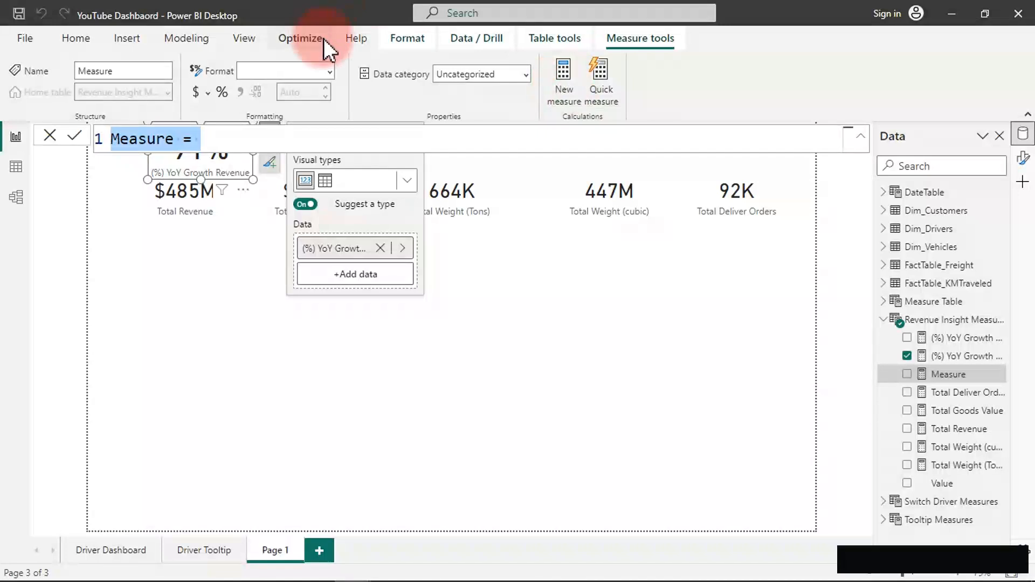
type("(%) YoY Growth Revenue =     VAR _CurrentYearRevenue =[Total Revenue]     VAR _PreviousYearRevenue =         CALCULATE(             [Total Revenue],             SAMEPERIODLASTYEAR(DateTable[Date])         )     RETURN         DIVIDE(_CurrentYearRevenue - _PreviousYearRevenue, _PreviousYearRevenue, 0)")
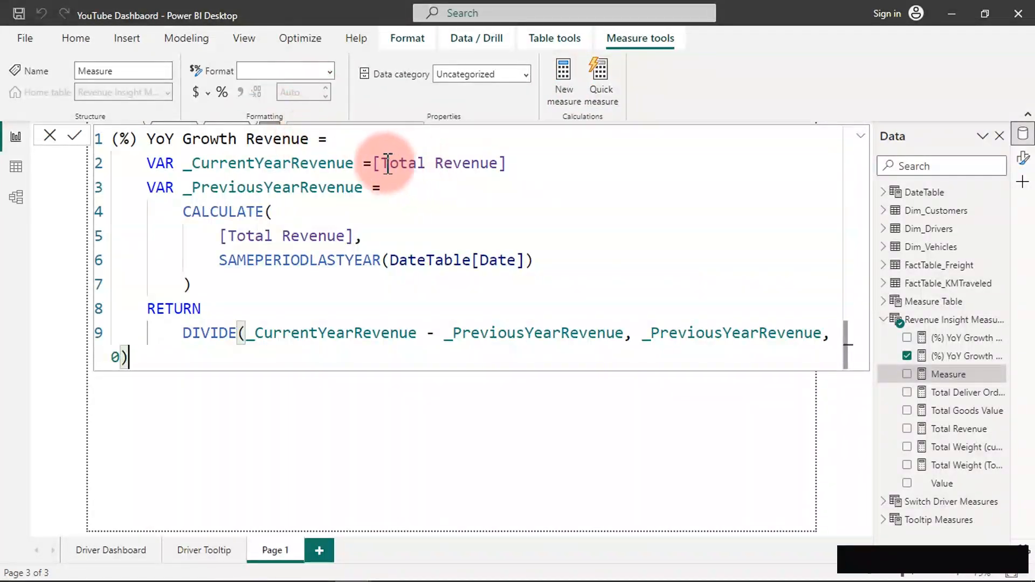
left_click_drag(373, 164, 497, 164)
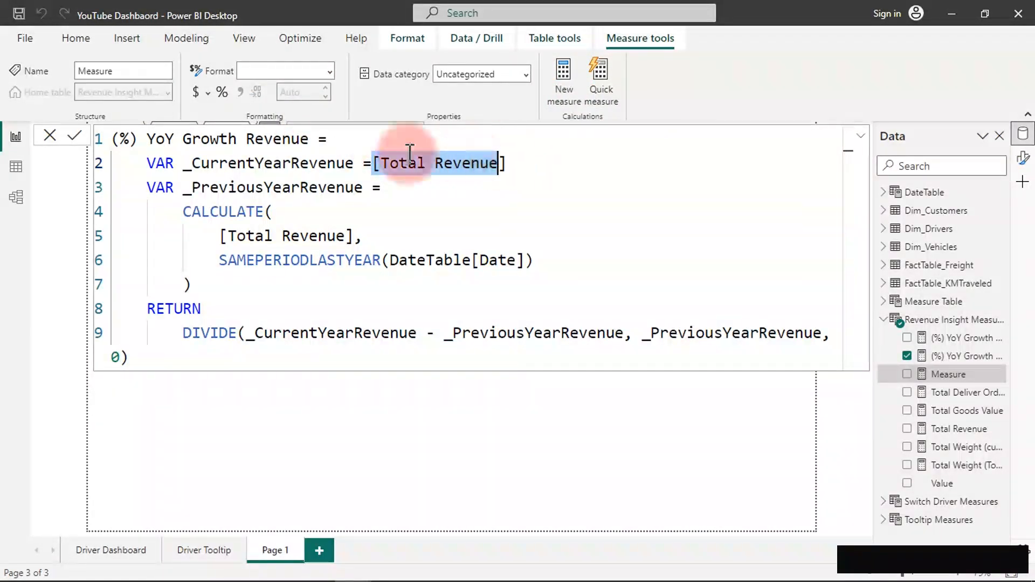
left_click_drag(247, 139, 309, 139)
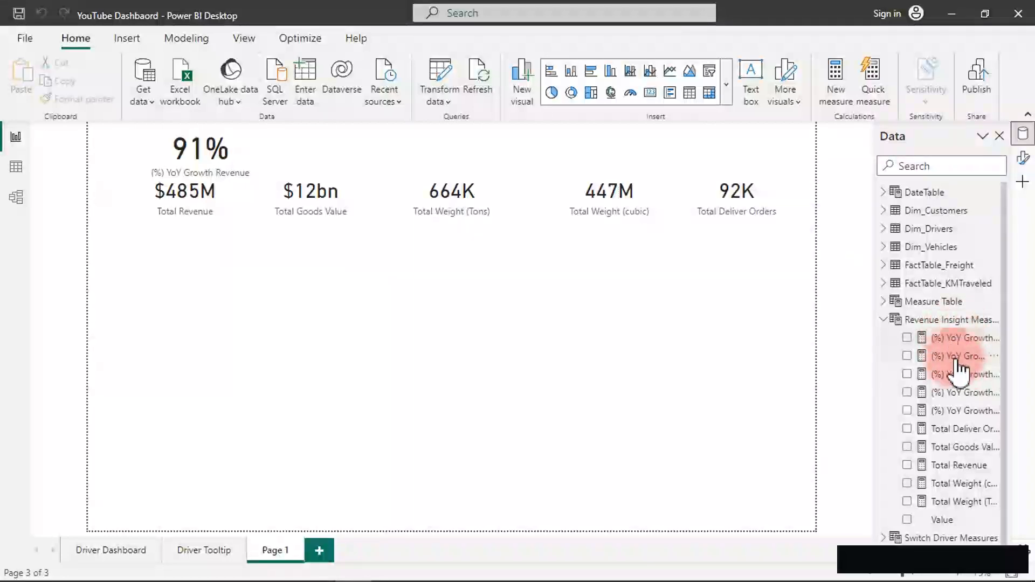
Set the category label font size of the (%) YoY Growth Revenue card to 10.
left_click(199, 166)
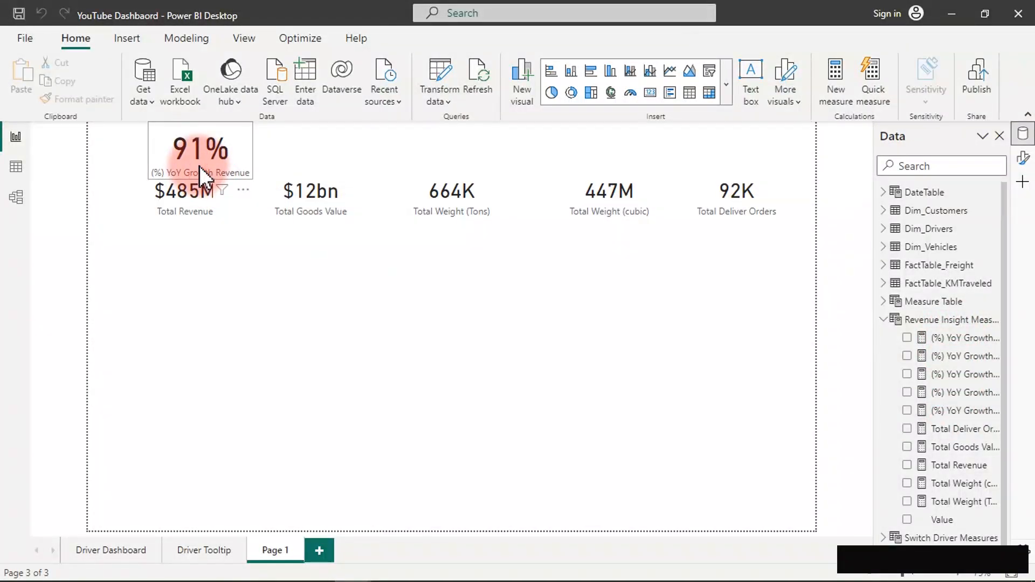
left_click(1023, 158)
double_click(971, 374)
type("1")
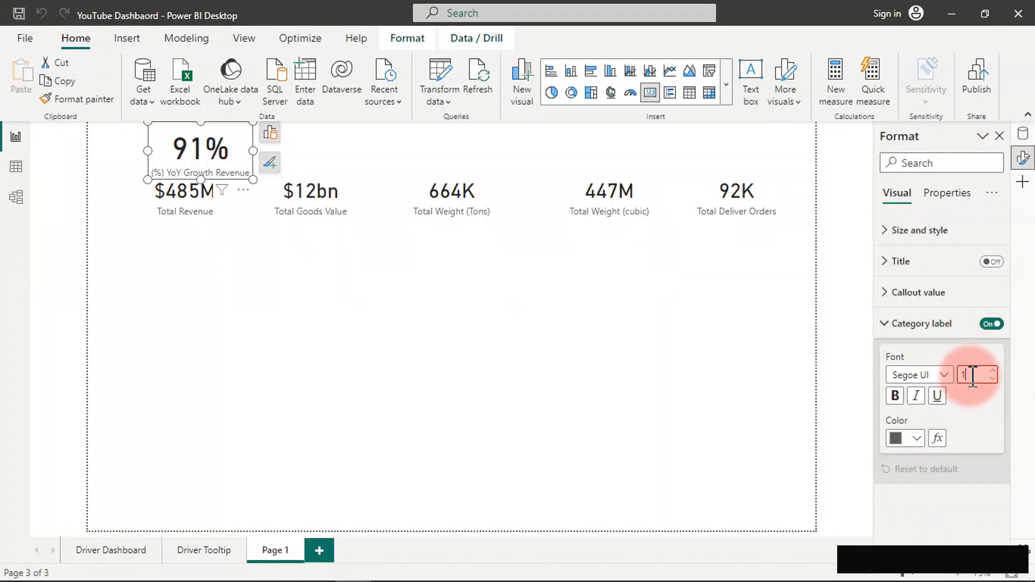
type("0")
Set the callout value font size of the (%) YoY Growth Revenue card to 15.
left_click(918, 294)
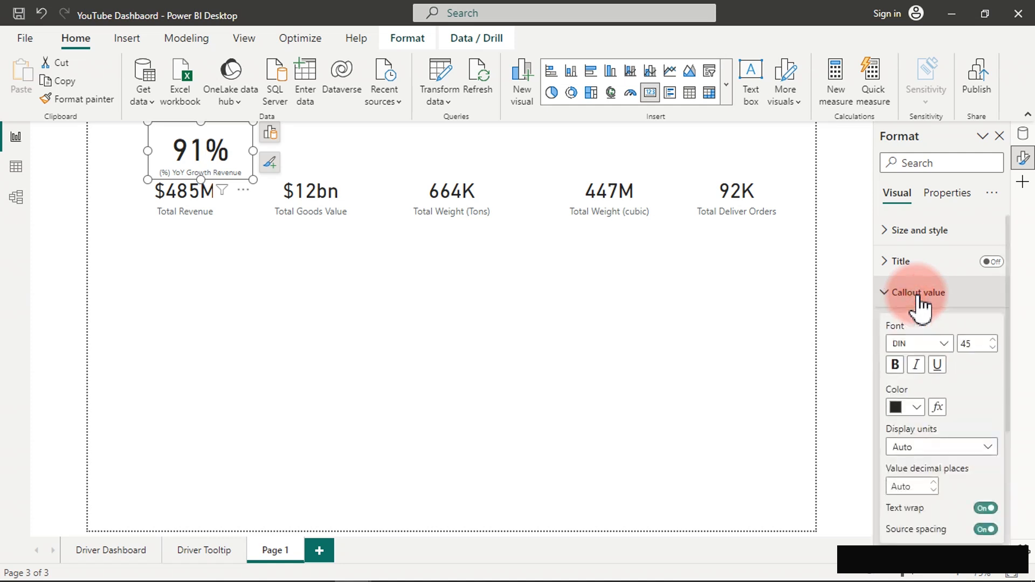
left_click(972, 340)
double_click(972, 344)
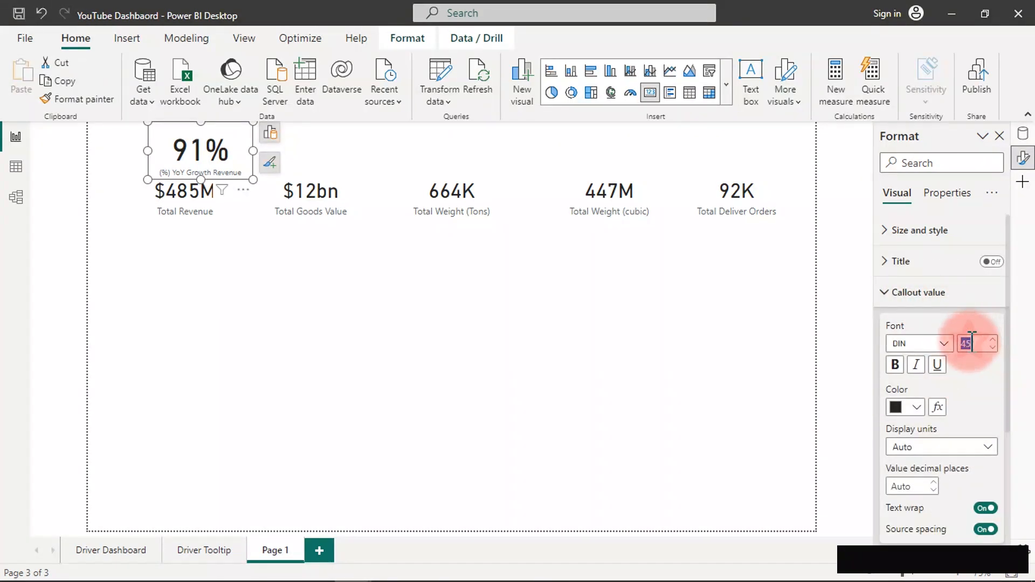
type("12")
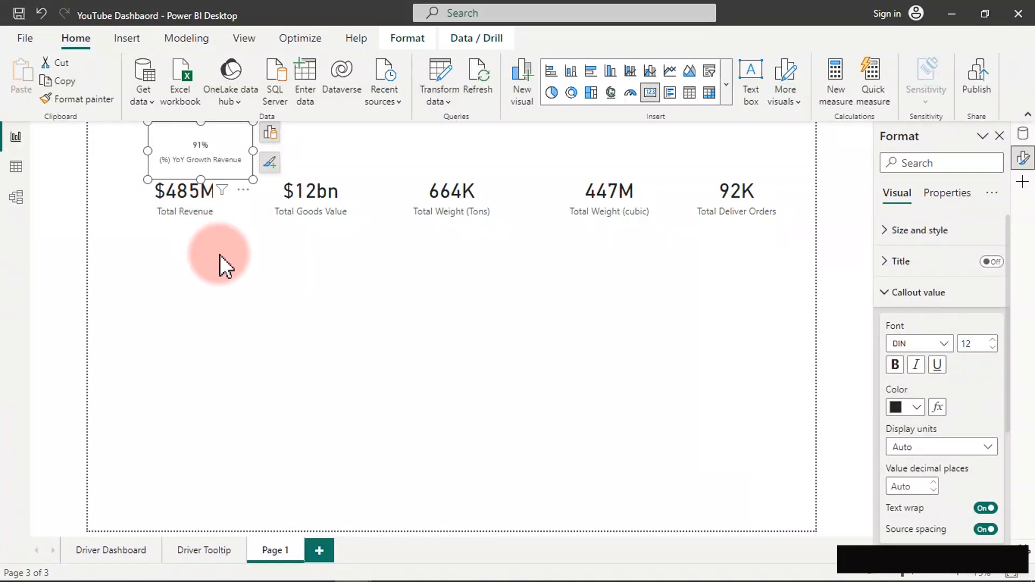
double_click(974, 341)
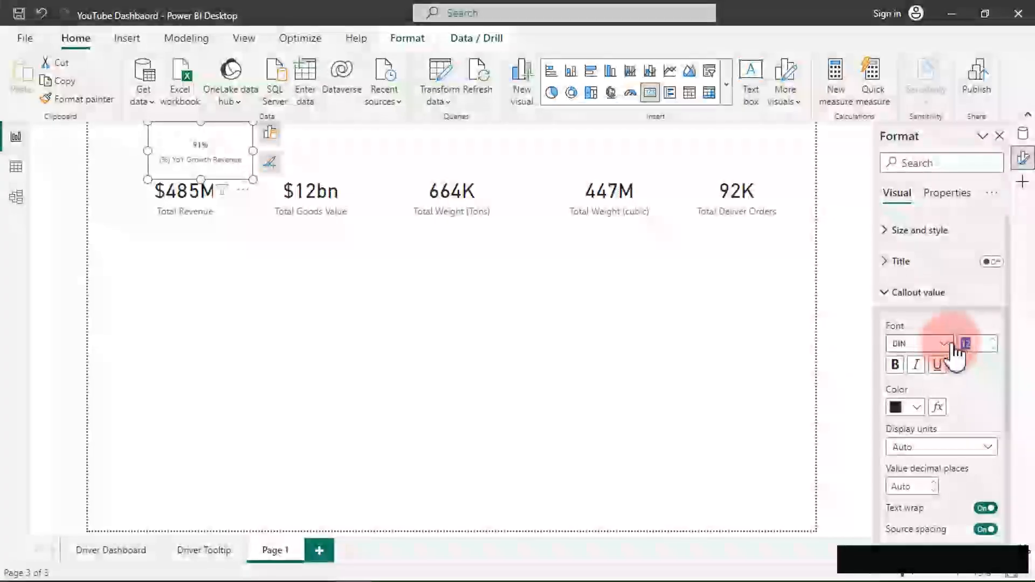
type("15")
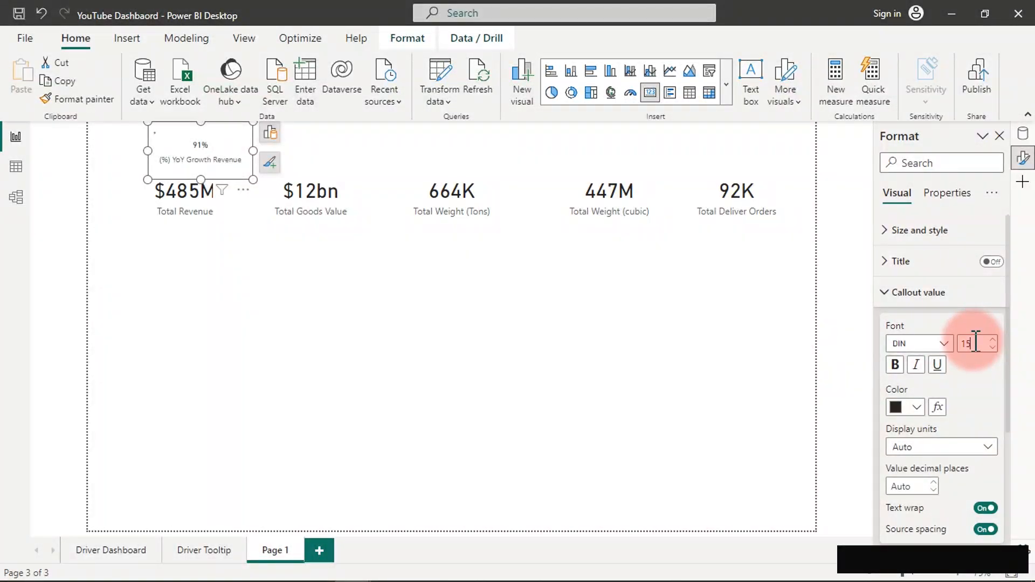
left_click(191, 229)
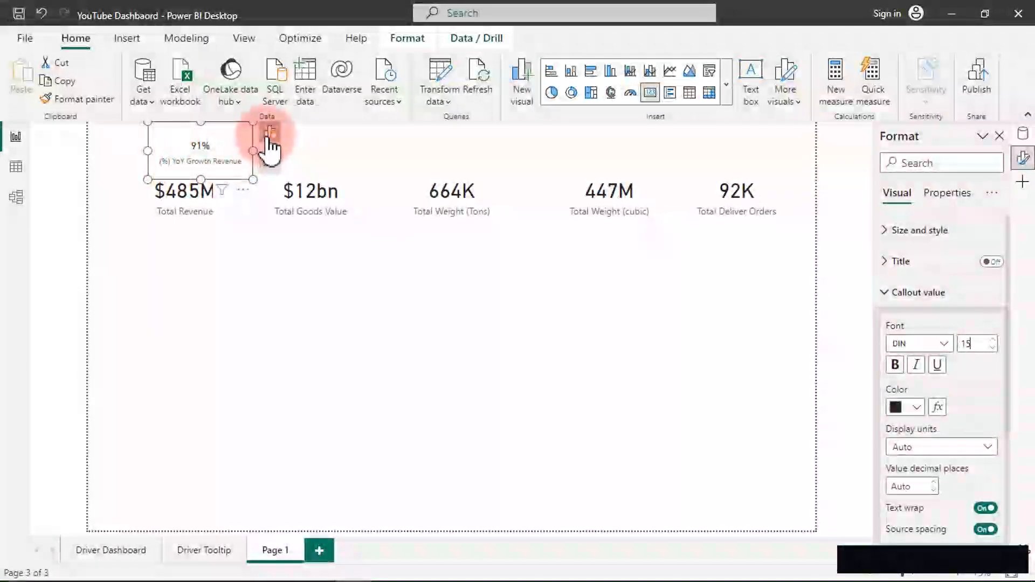
Rename the revenue growth card's field to "Vs Prev. Yr" and copy that label text.
left_click(269, 138)
double_click(341, 248)
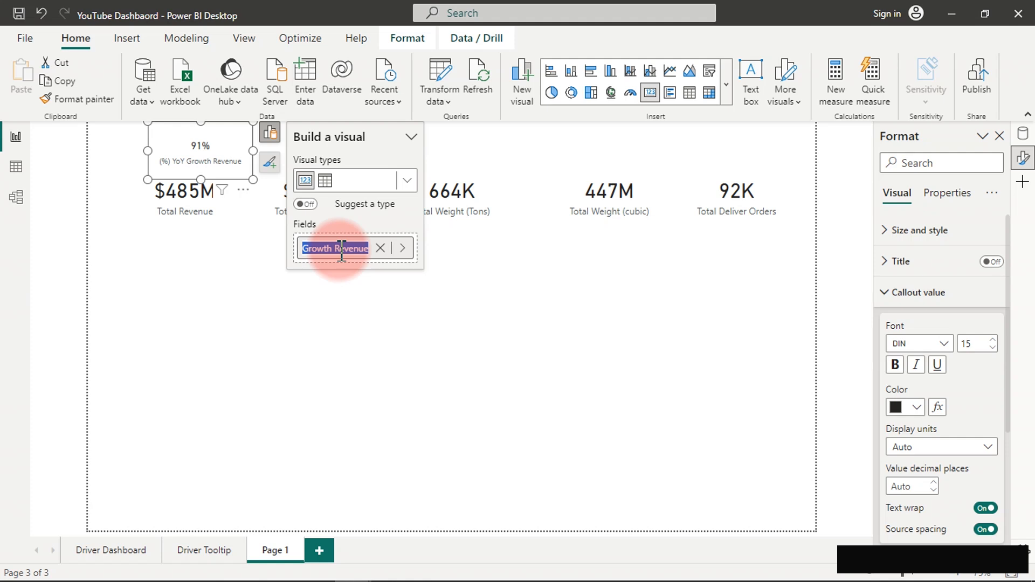
type("Vs Prev. Yr")
key("Return")
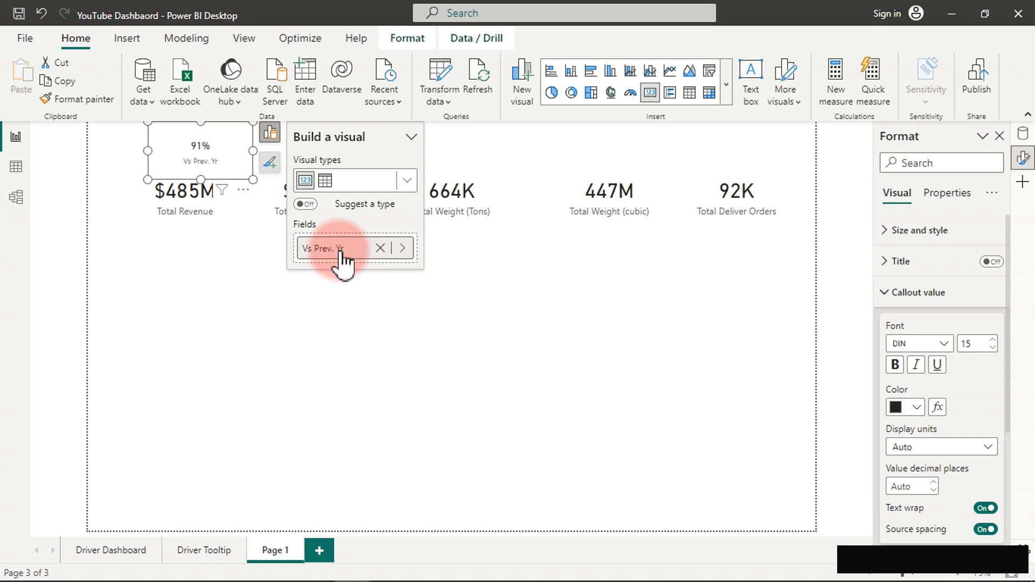
double_click(341, 249)
key("ctrl+c")
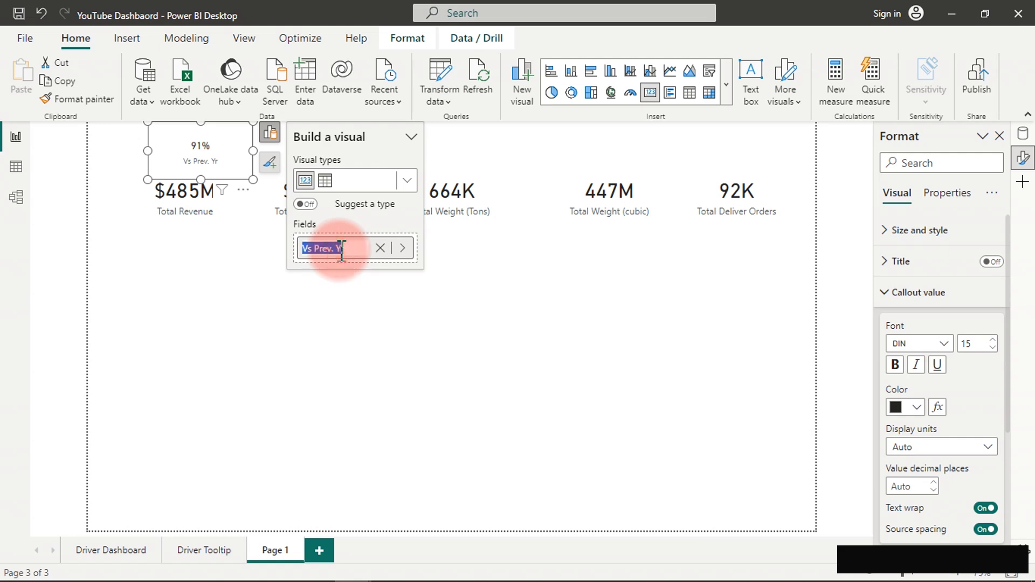
left_click(334, 283)
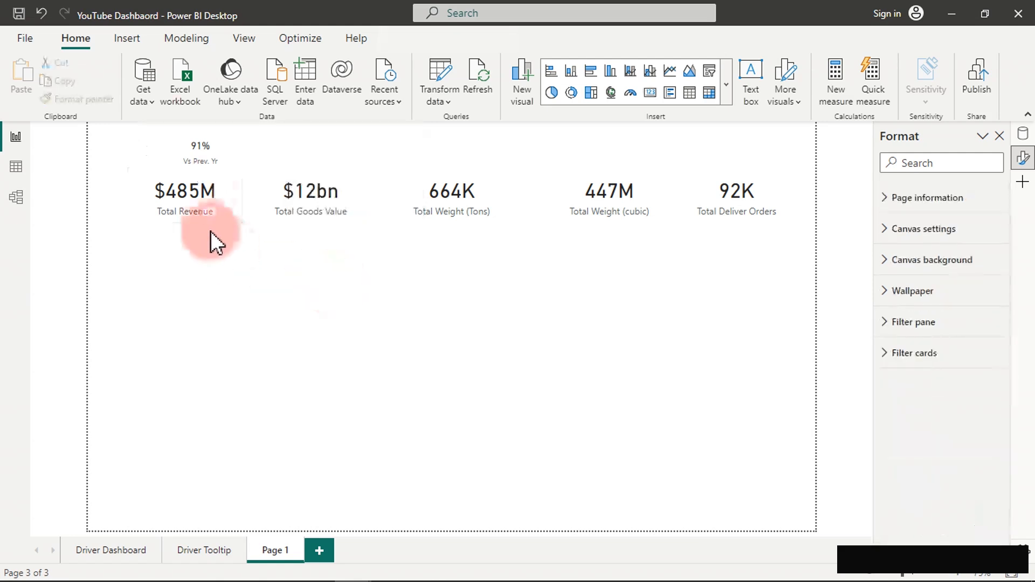
Duplicate the revenue growth card and place the copy above the Total Goods Value card.
left_click(186, 144)
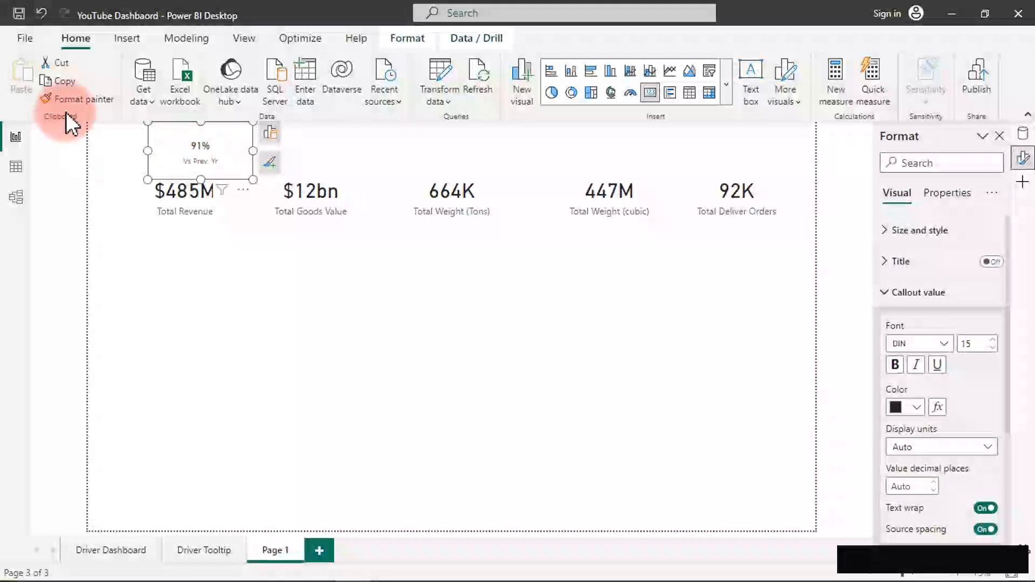
left_click(68, 86)
left_click(20, 75)
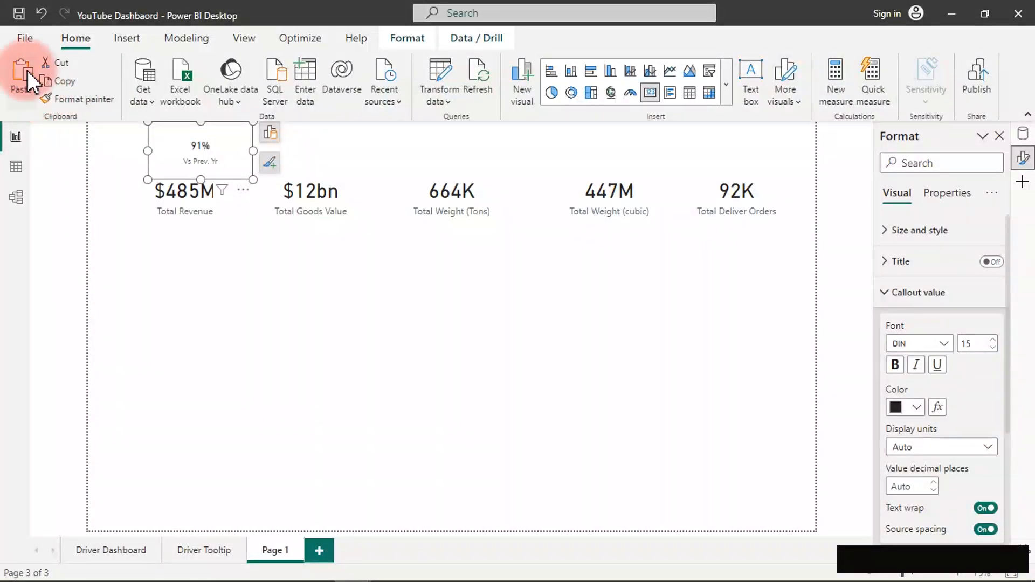
left_click(185, 143)
left_click_drag(184, 146, 296, 137)
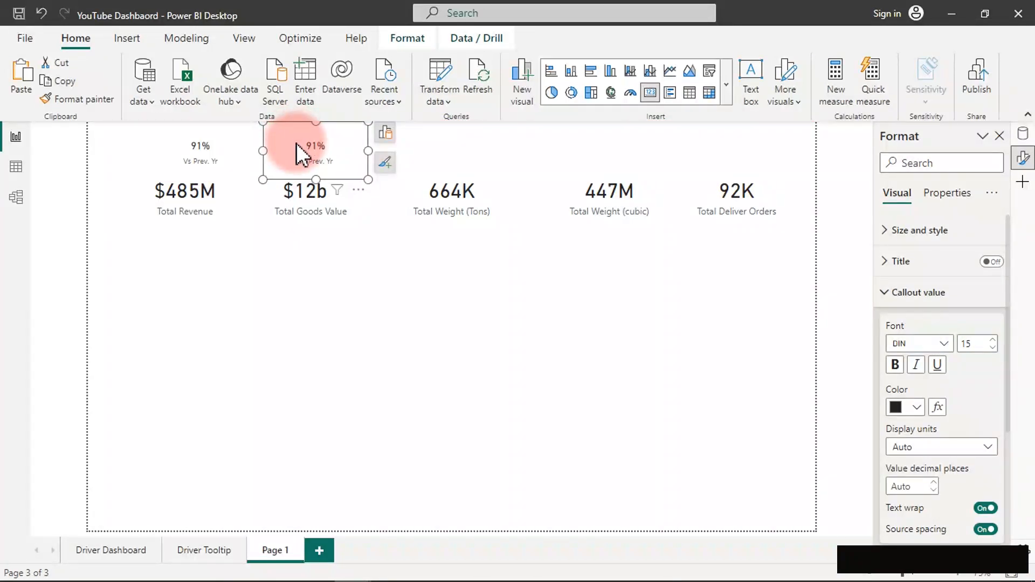
Change the duplicated card's field to the (%) YoY Growth Goods Value measure from the revenue insight measures.
left_click(385, 133)
left_click(519, 249)
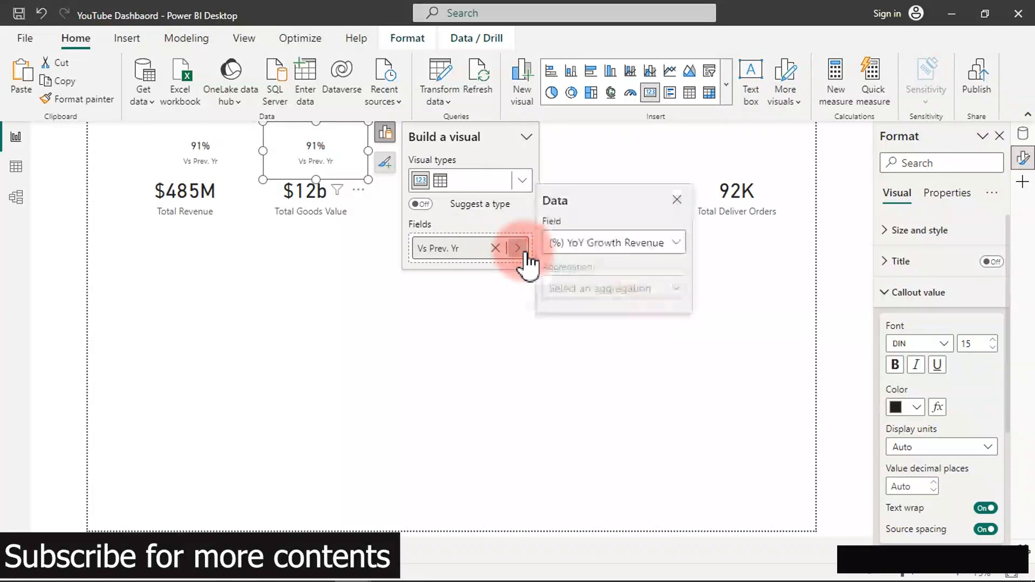
left_click(662, 242)
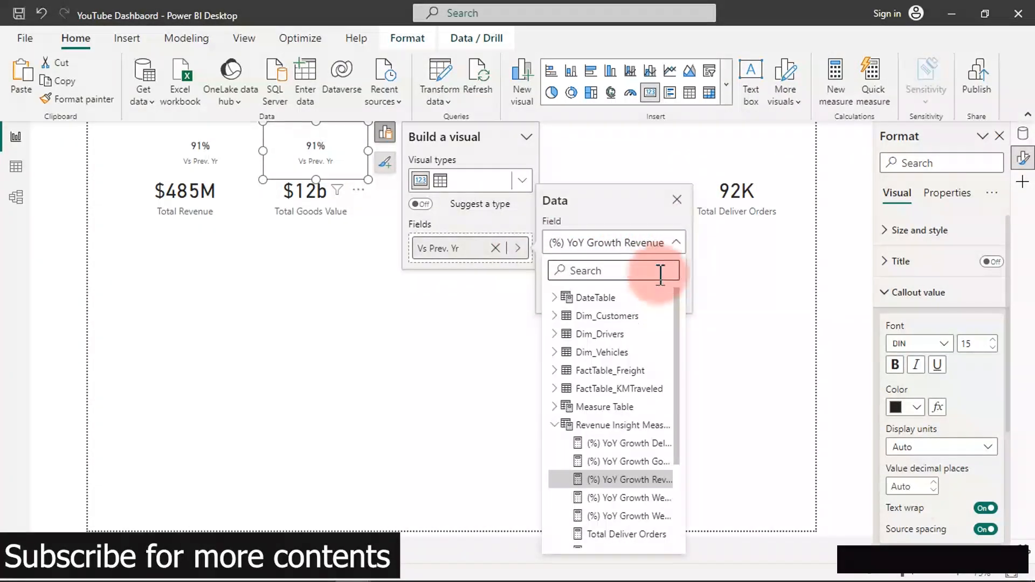
left_click(654, 463)
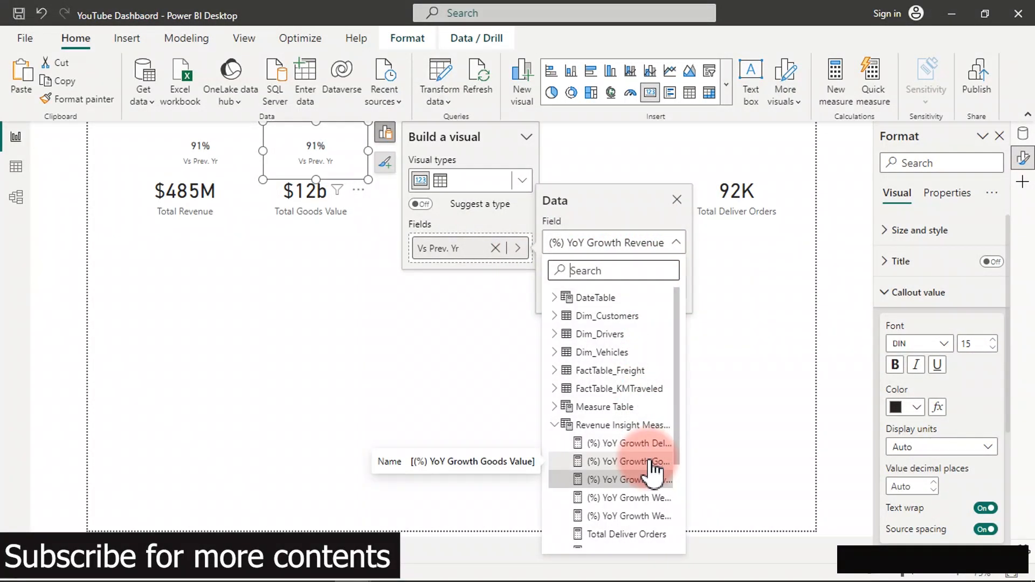
left_click(652, 462)
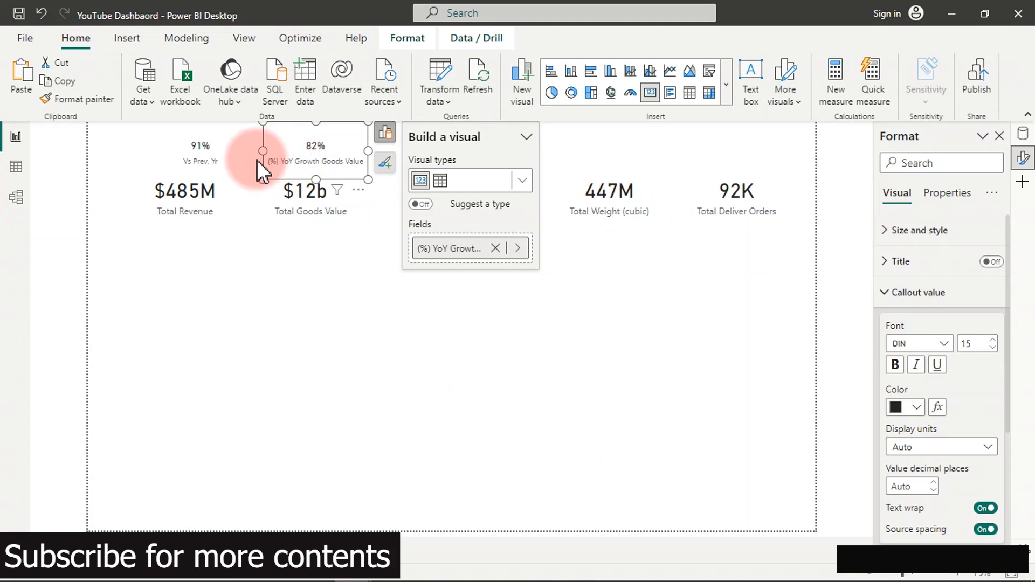
Rename the goods value growth card's field to "Vs Prev. Yr" for this visual.
left_click(320, 151)
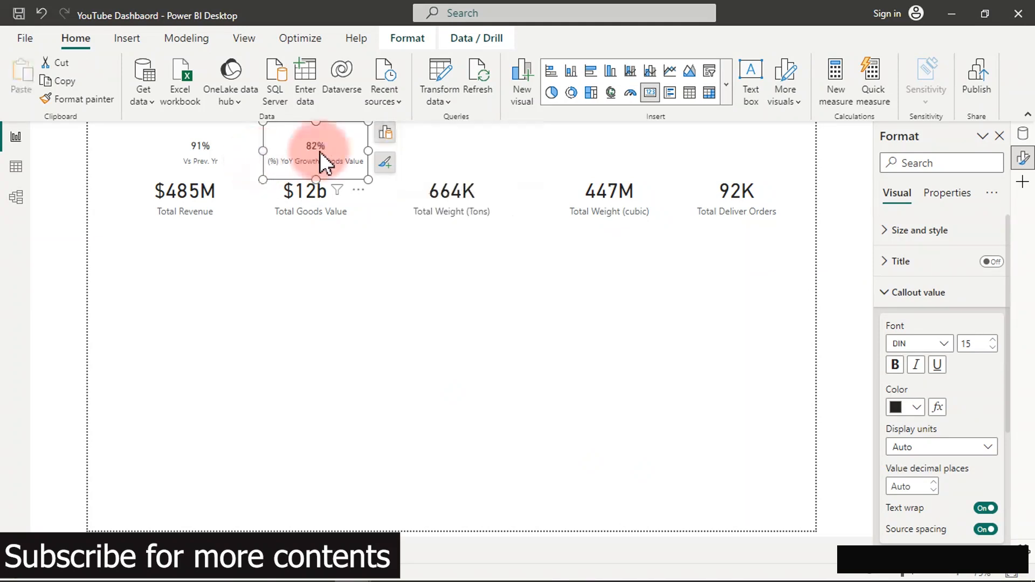
left_click(385, 133)
double_click(452, 249)
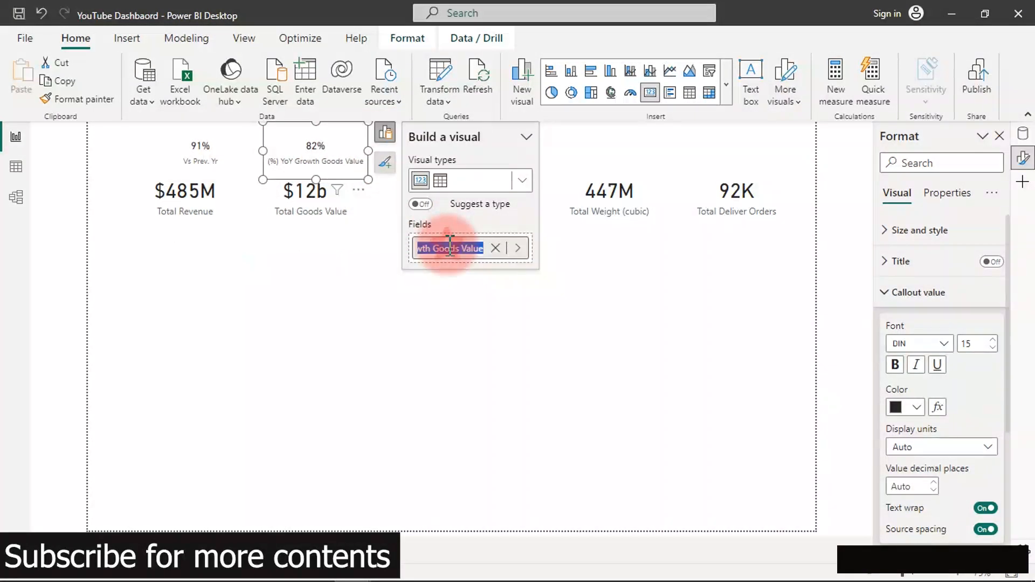
key("ctrl+v")
key("Return")
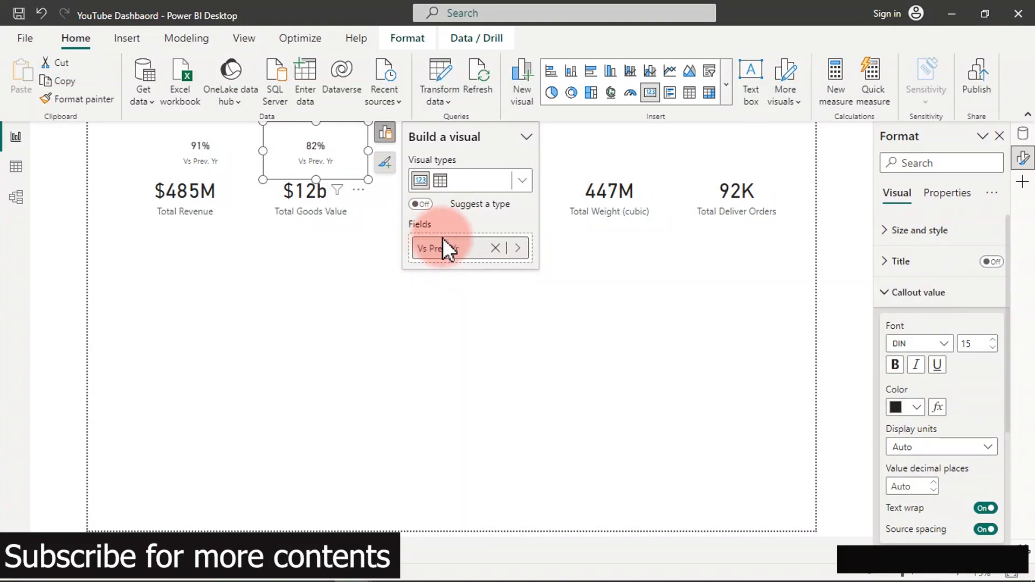
Duplicate the goods value growth card and place the copy above the Total Weight (Tons) card.
left_click(1022, 135)
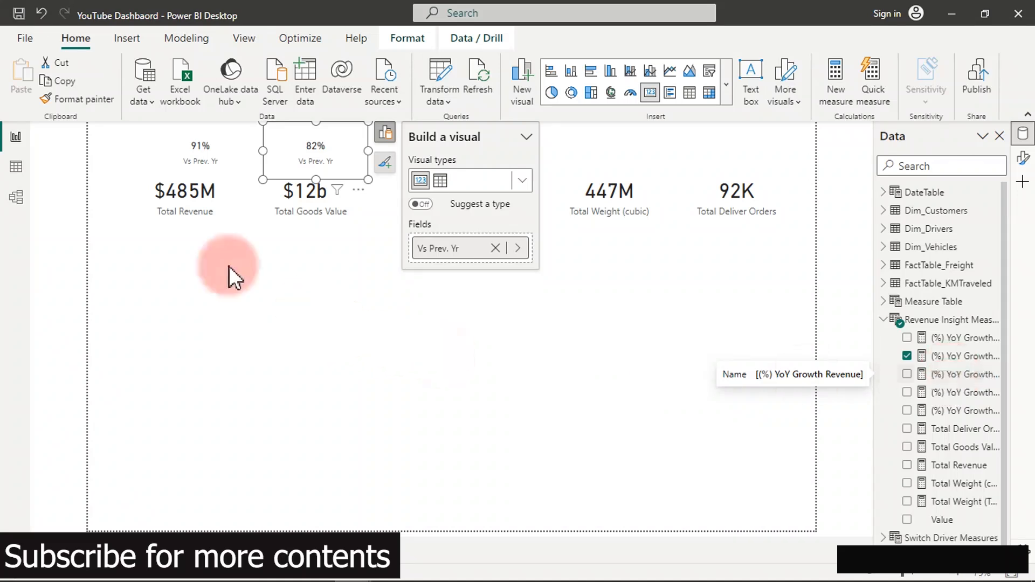
left_click(60, 80)
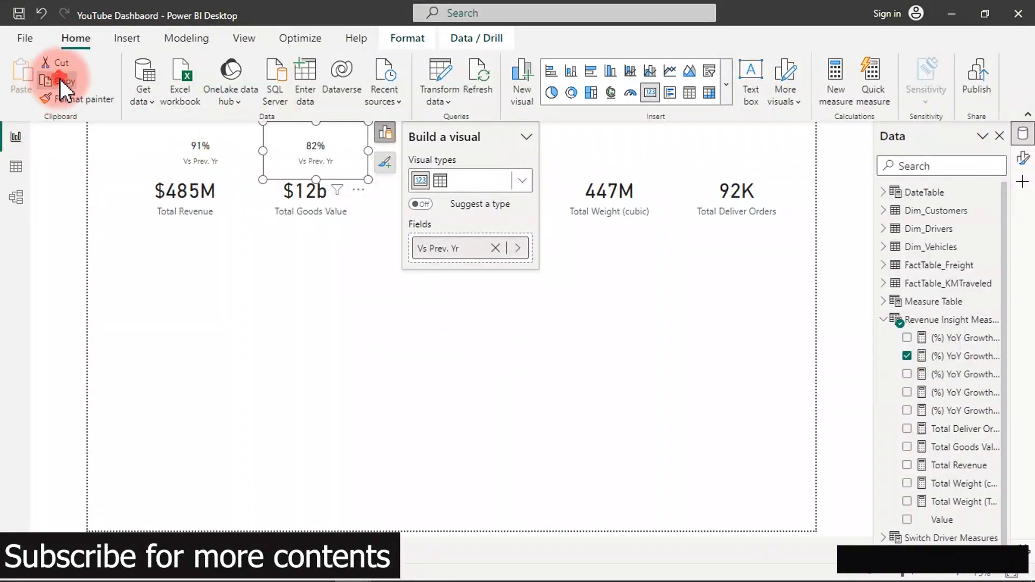
left_click(34, 74)
left_click_drag(299, 157, 416, 144)
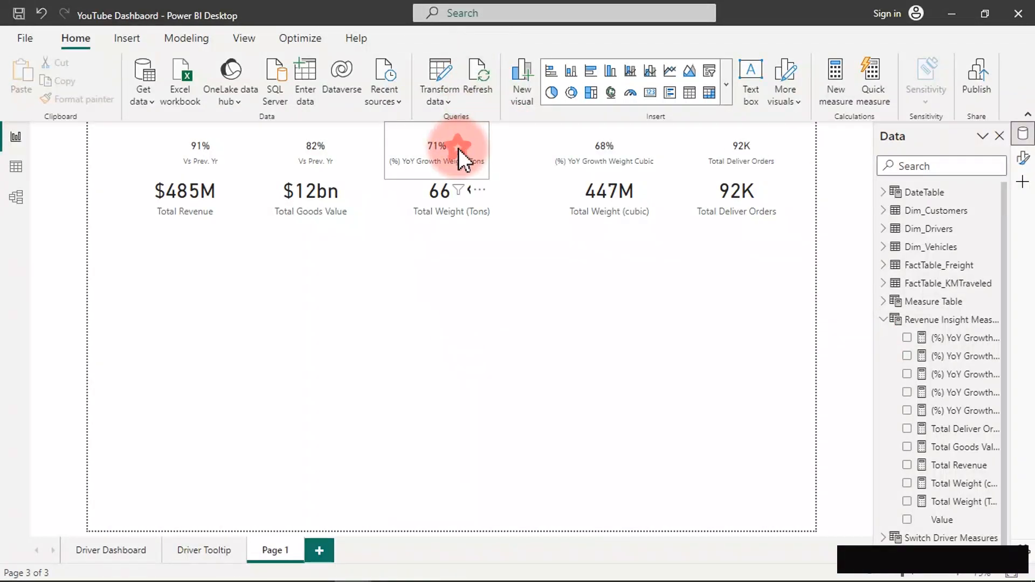
Rename the (%) YoY Growth Weight Tons card's field to "Vs Prev. Yr".
left_click(458, 148)
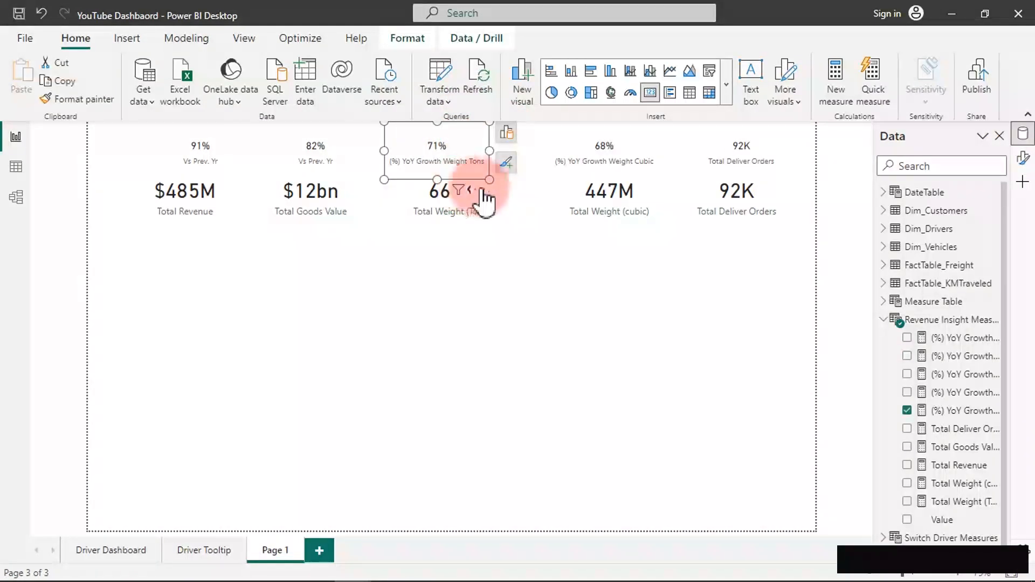
left_click(507, 133)
double_click(594, 248)
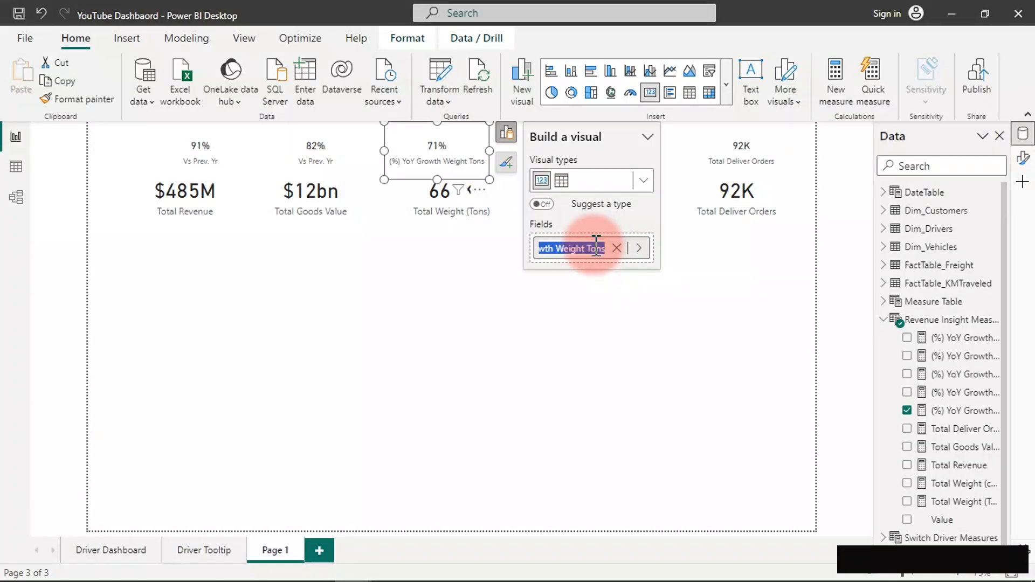
key("ctrl+v")
key("Return")
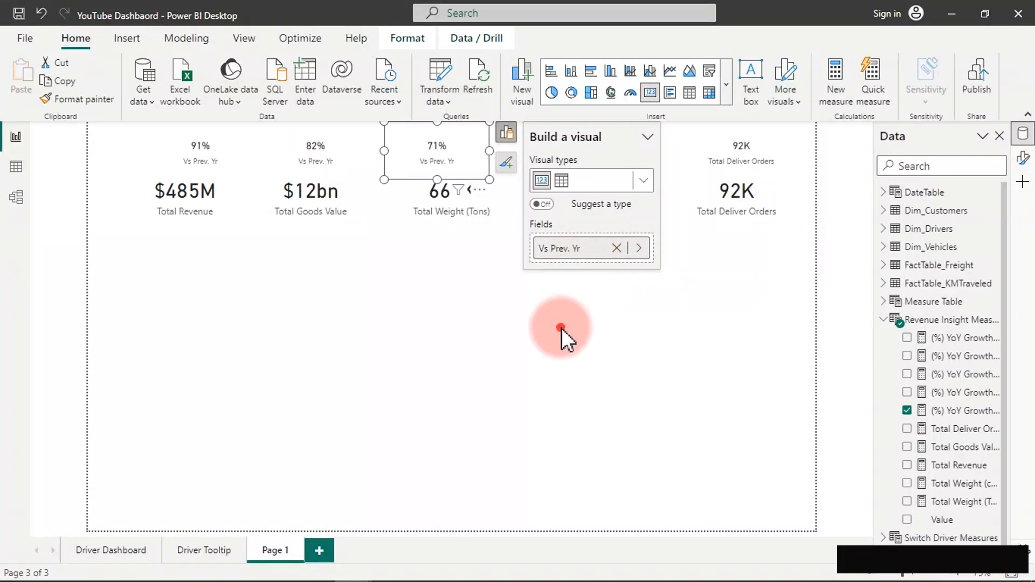
left_click(561, 328)
Rename the (%) YoY Growth Weight Cubic card's field to "Vs Prev. Yr".
left_click(595, 162)
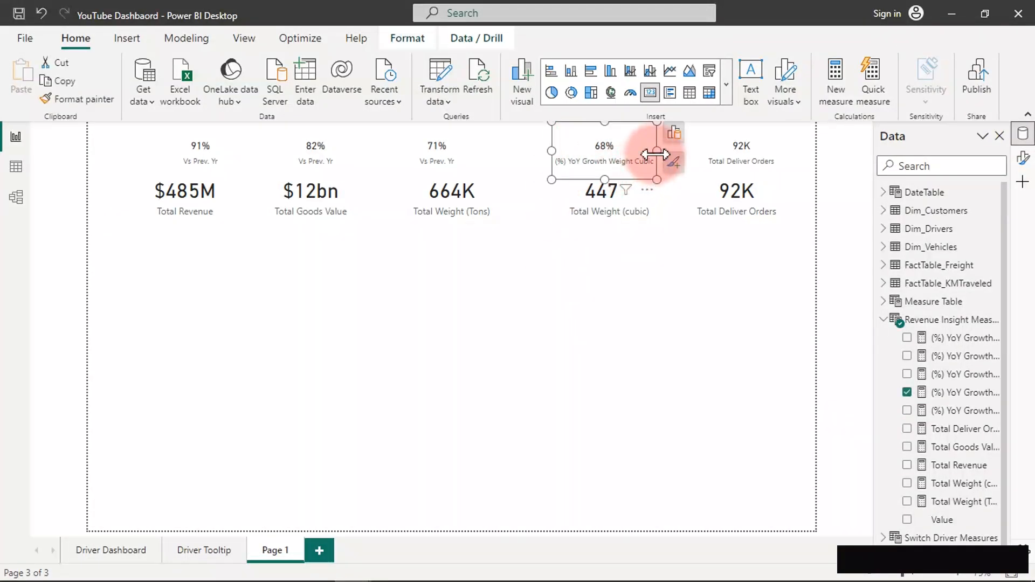
left_click(674, 135)
double_click(749, 249)
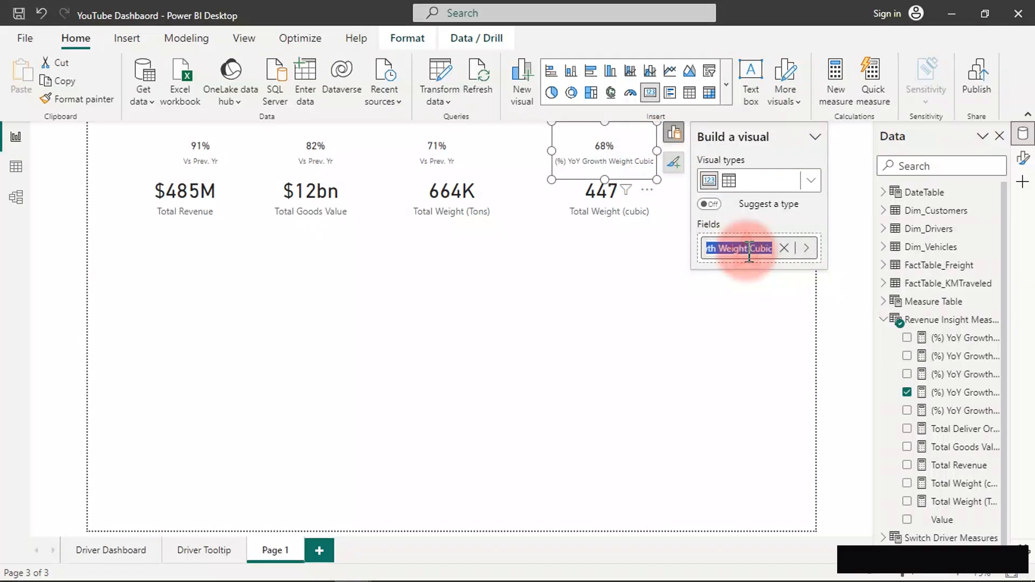
key("ctrl+v")
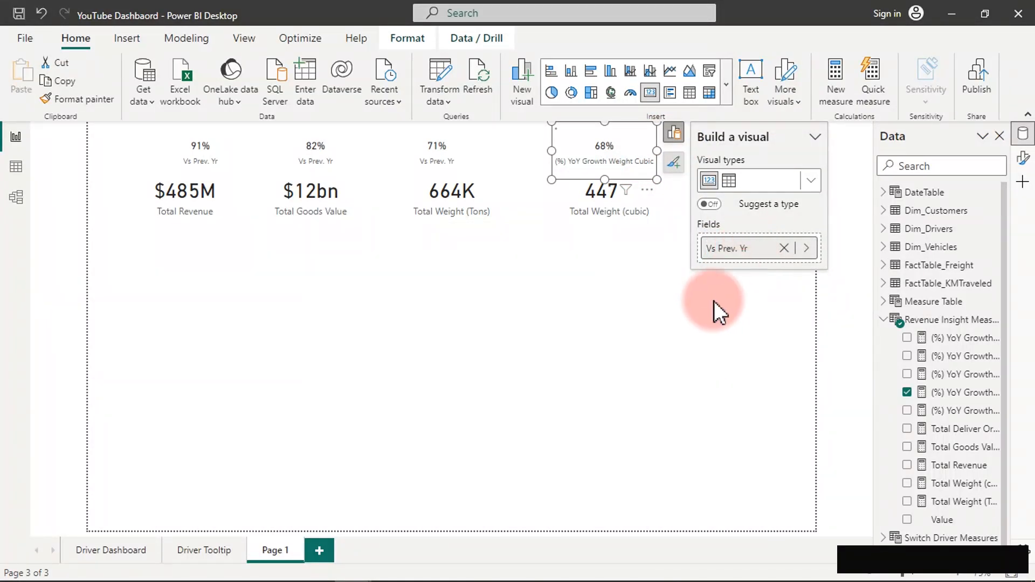
left_click(712, 303)
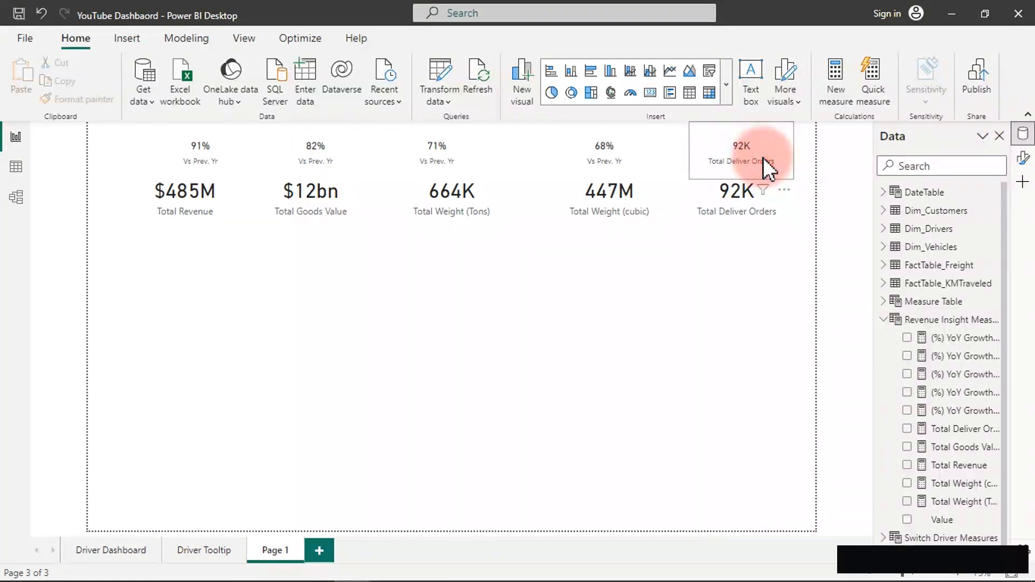
Rename the field of the small card above Total Deliver Orders to "Vs Prev. Yr".
left_click(762, 157)
left_click(671, 135)
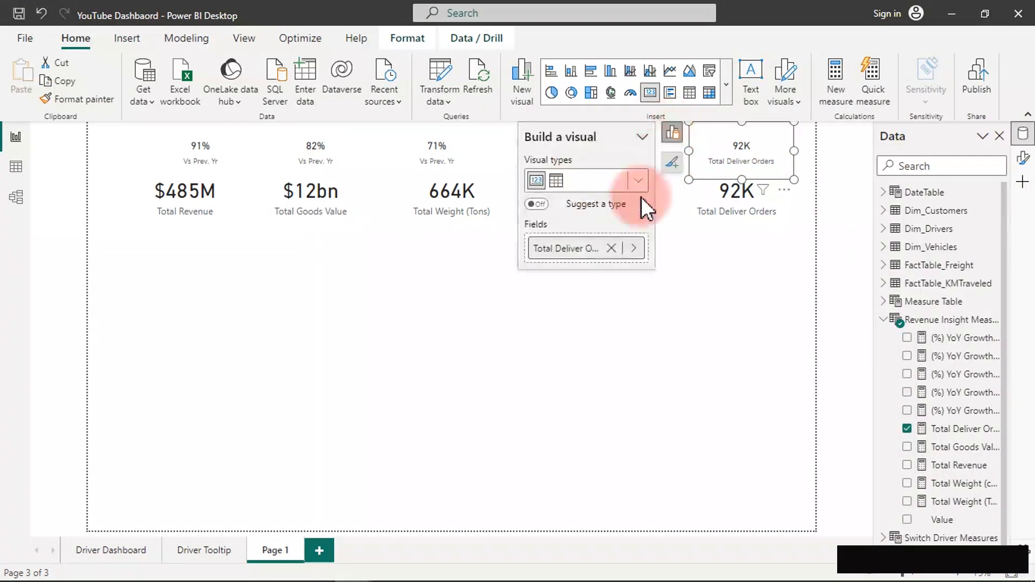
double_click(554, 248)
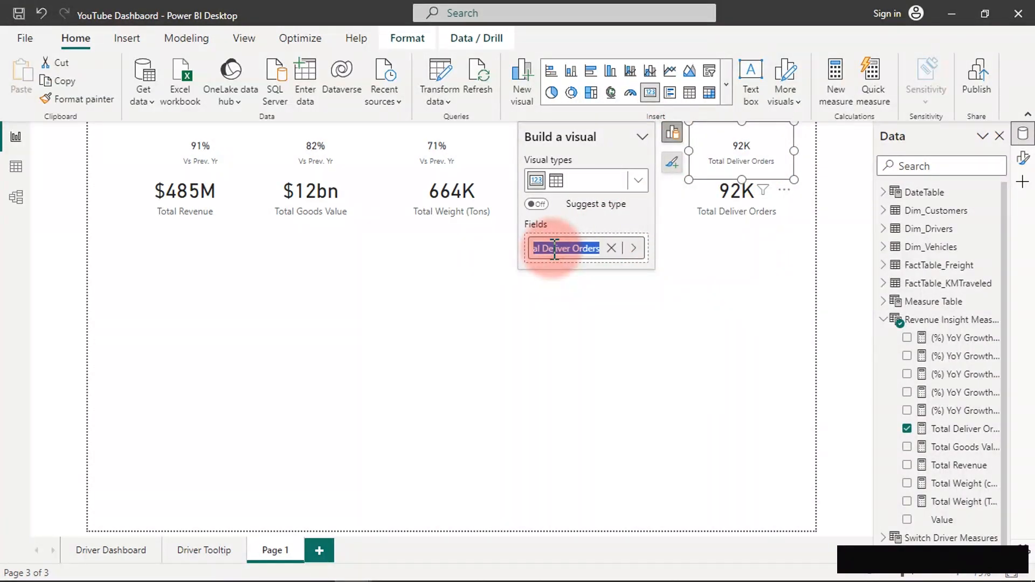
key("ctrl+v")
key("Return")
left_click(455, 297)
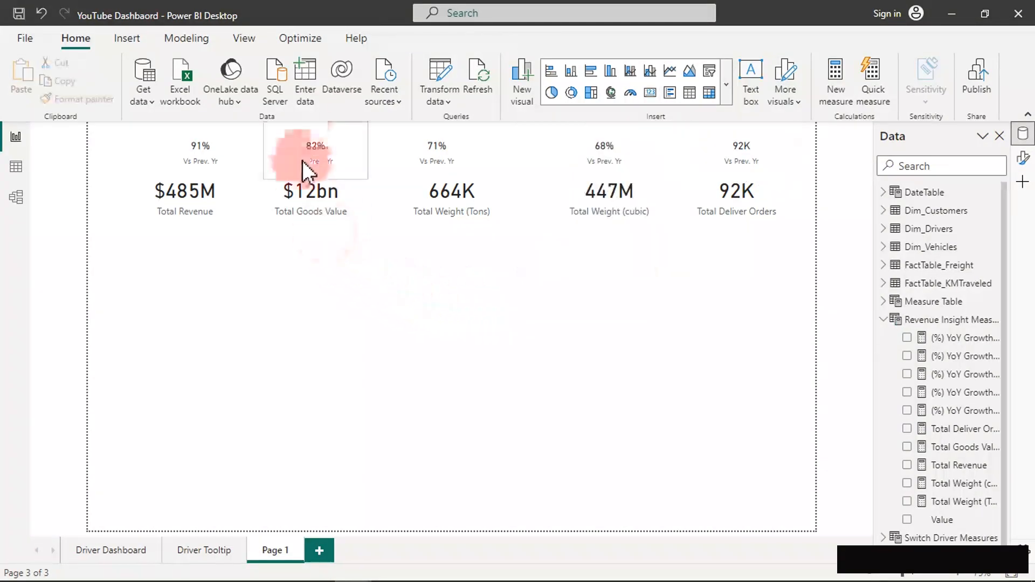
left_click(309, 139)
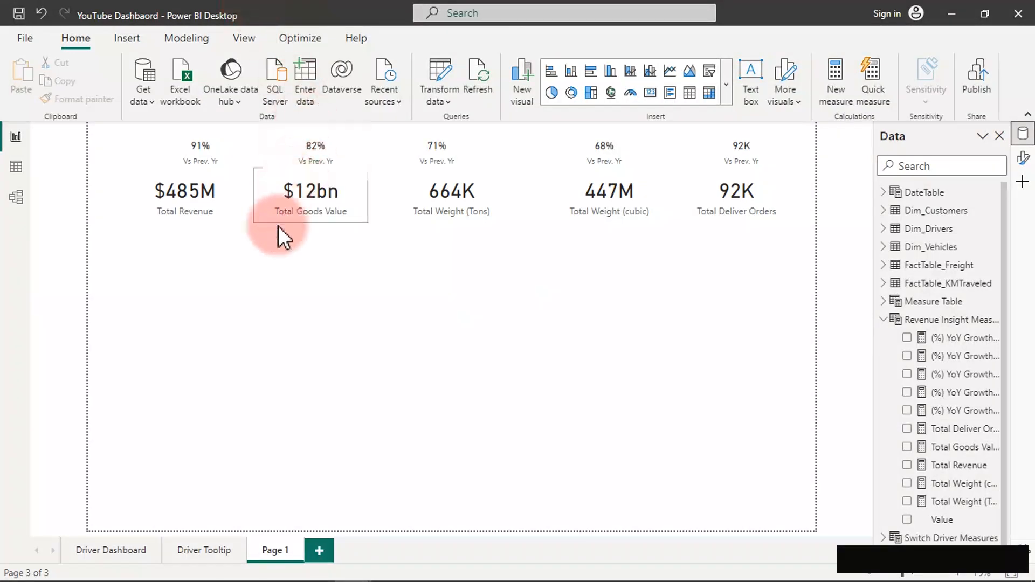
left_click(242, 240)
left_click(205, 340)
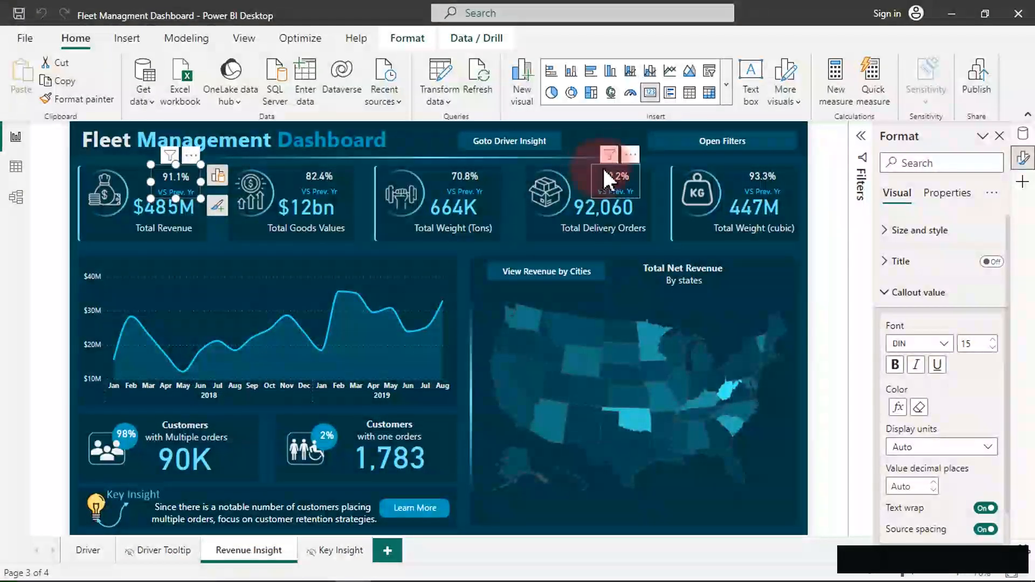
Examine the finished dashboard's growth cards, its customer order cards, and the Key Insight page on customer retention.
left_click(593, 128)
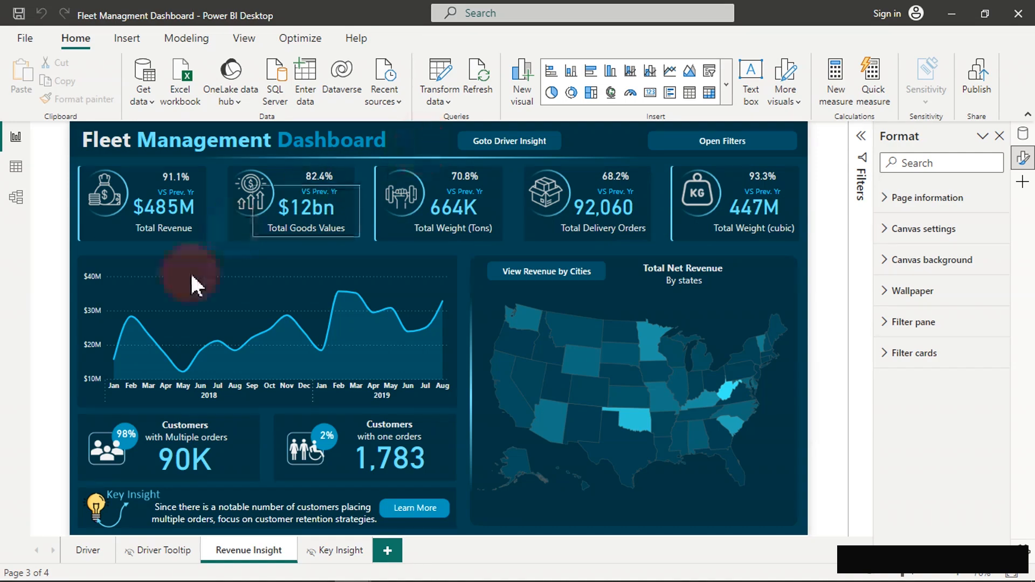
left_click(237, 428)
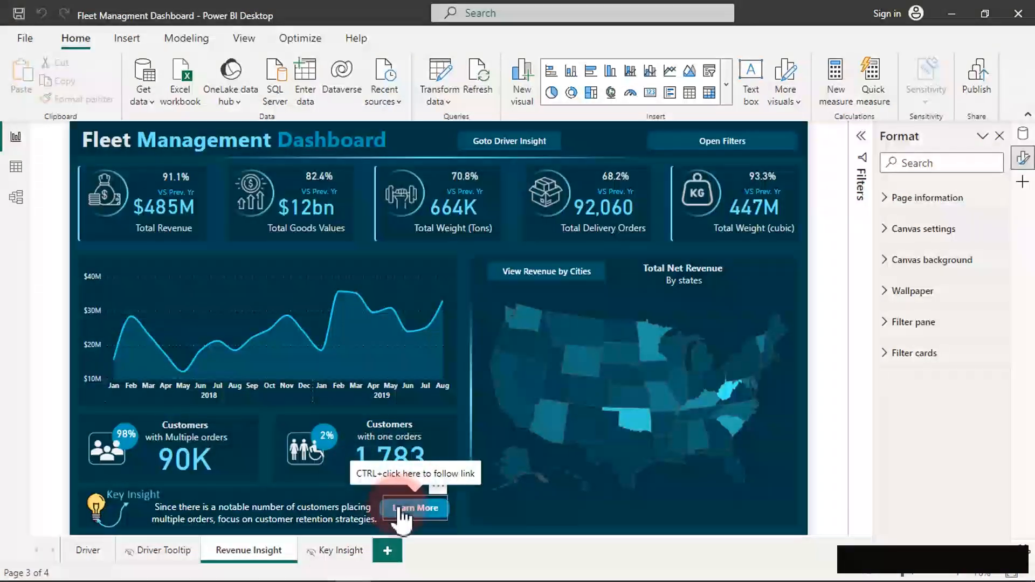
left_click(342, 547)
scroll(454, 379, "down", 3)
scroll(455, 379, "down", 5)
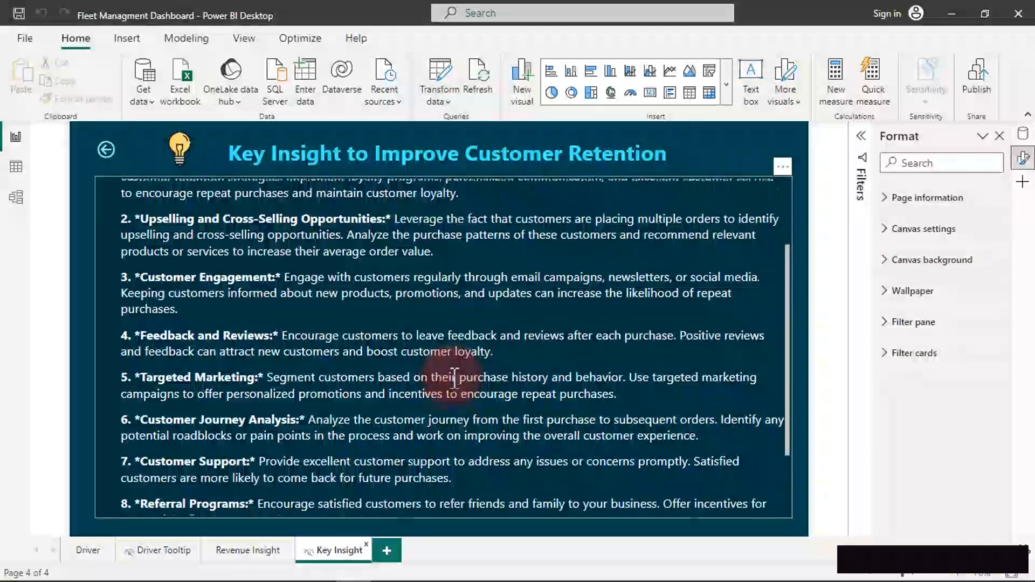
scroll(454, 377, "up", 6)
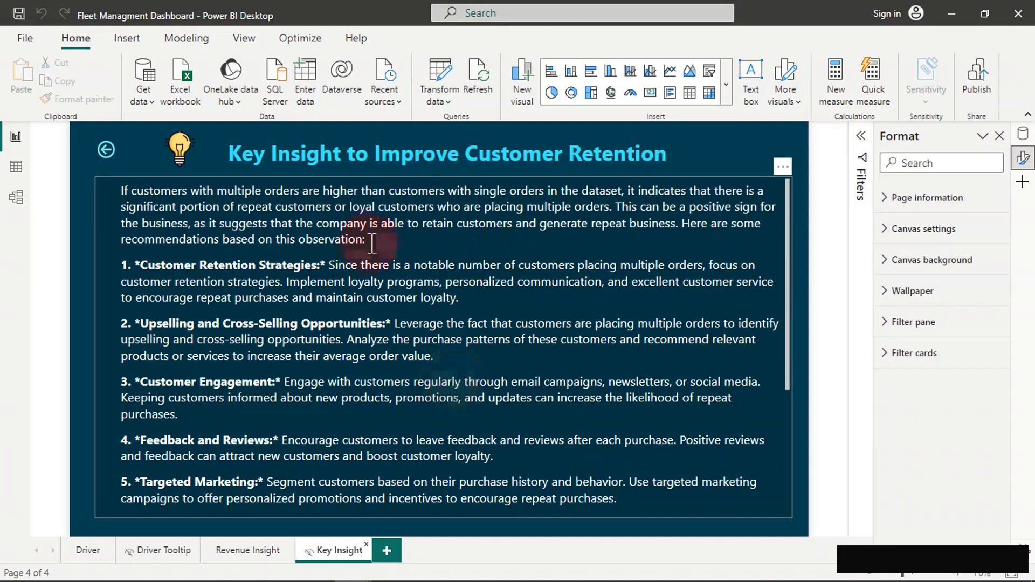
left_click(247, 557)
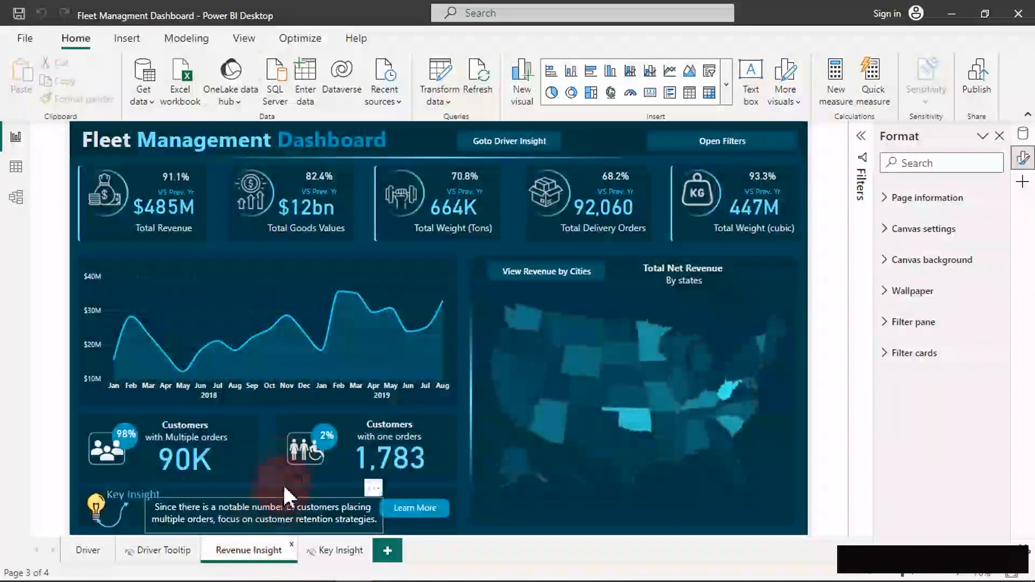
left_click(201, 447)
left_click(200, 460)
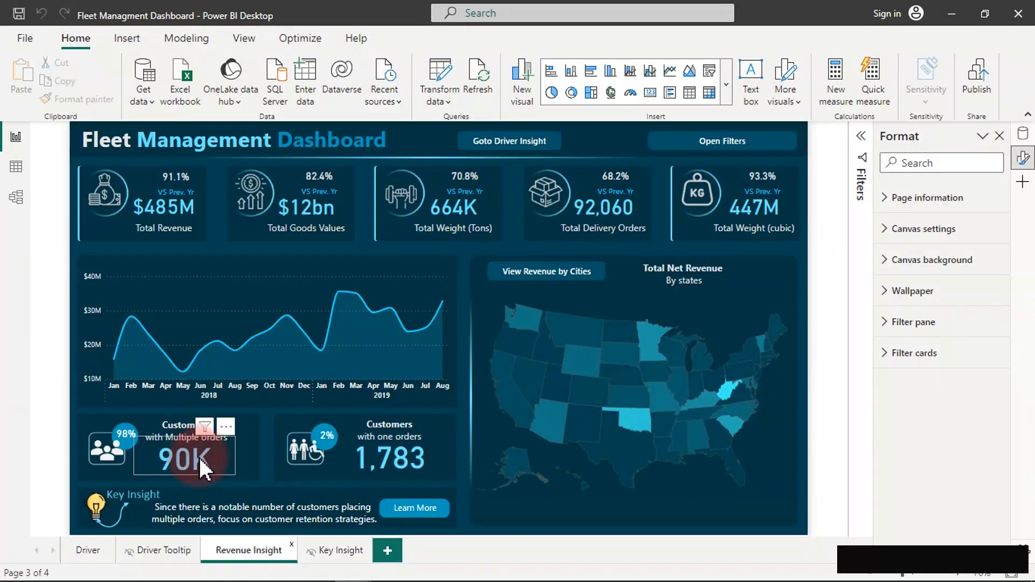
Switch to the YouTube Dashbaord file and show the FactTable_Freight rows in Data view, including the last columns.
mouse_move(492, 580)
mouse_move(351, 567)
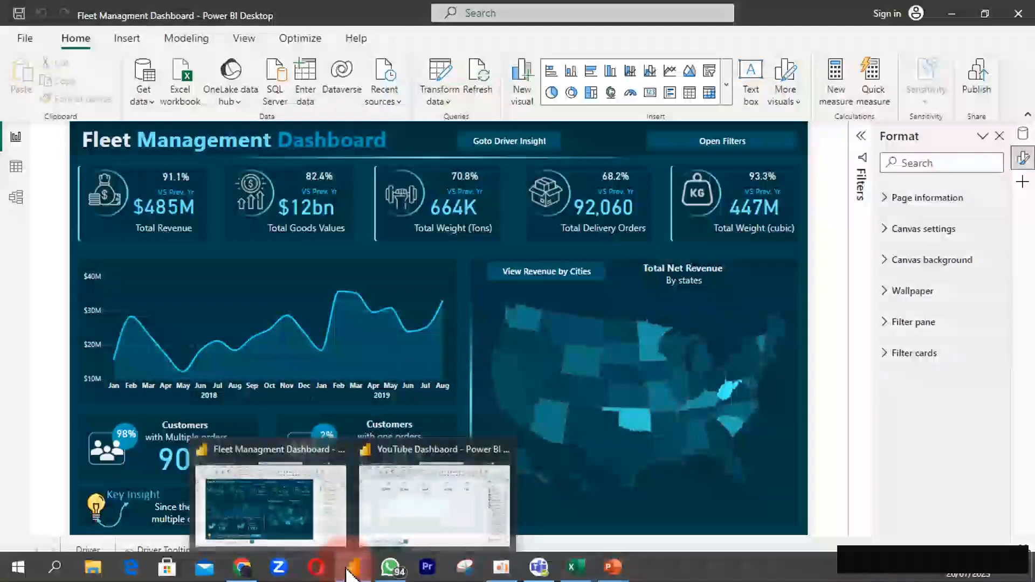
left_click(399, 486)
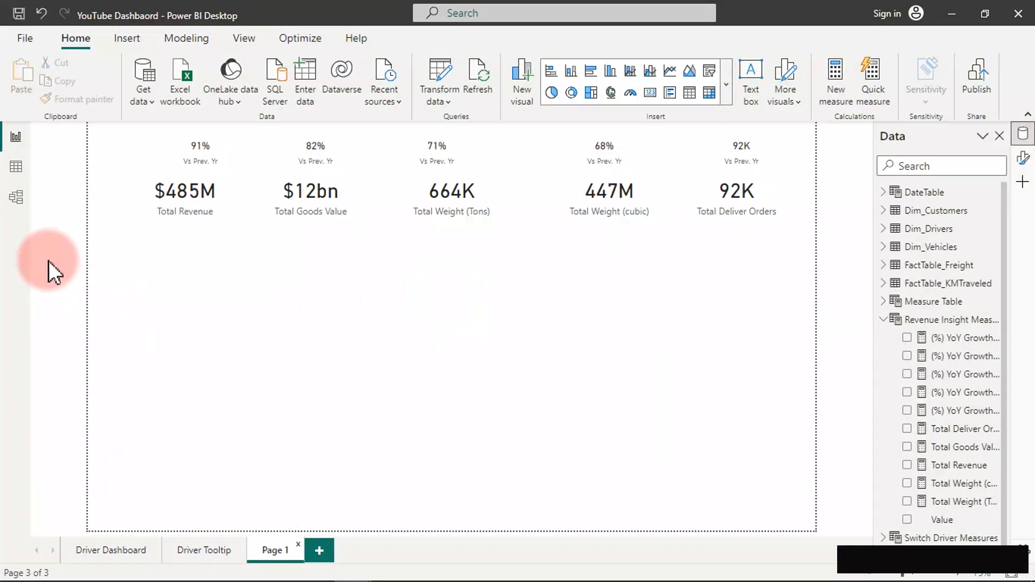
left_click(14, 168)
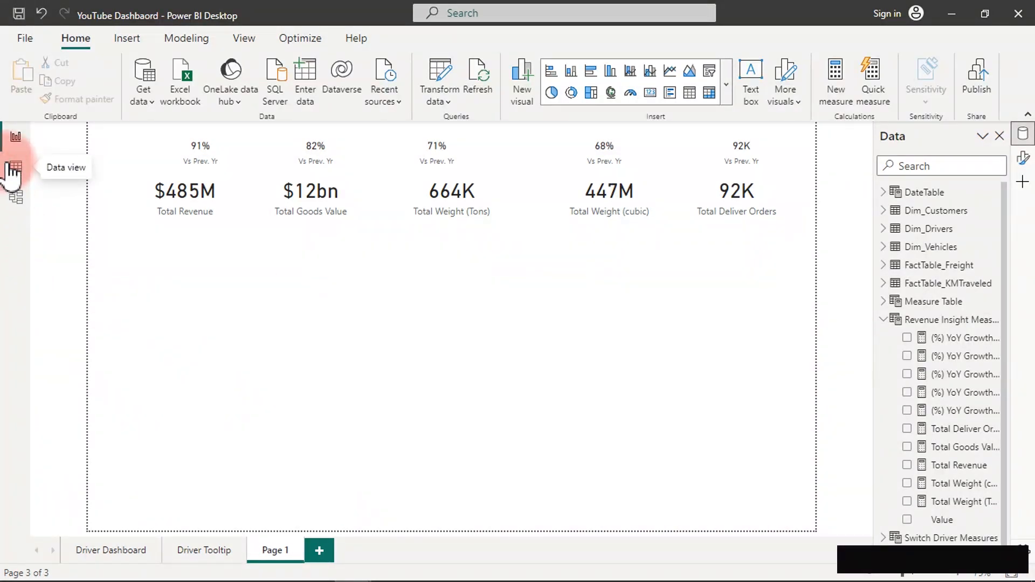
left_click(935, 304)
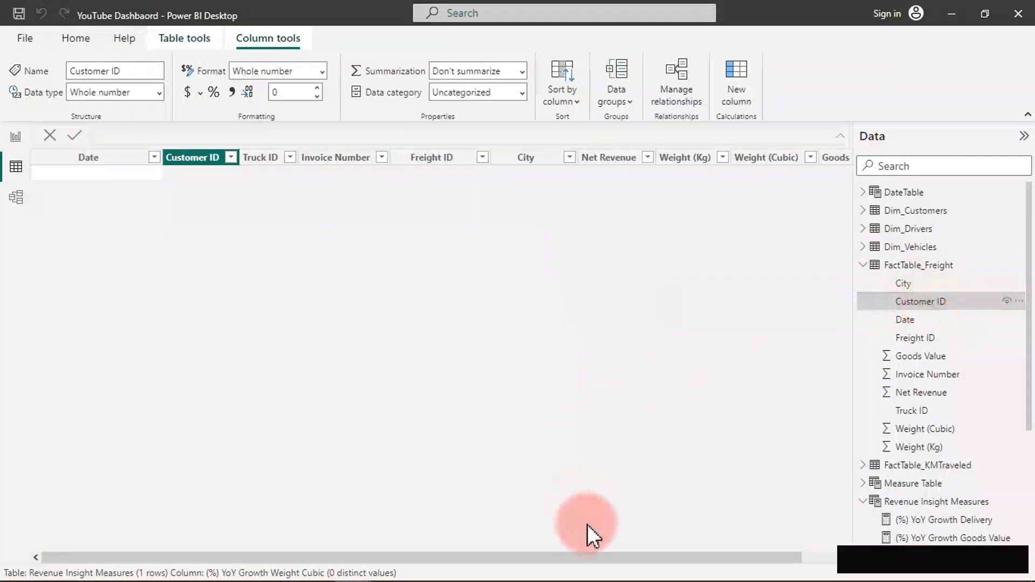
left_click_drag(616, 554, 716, 555)
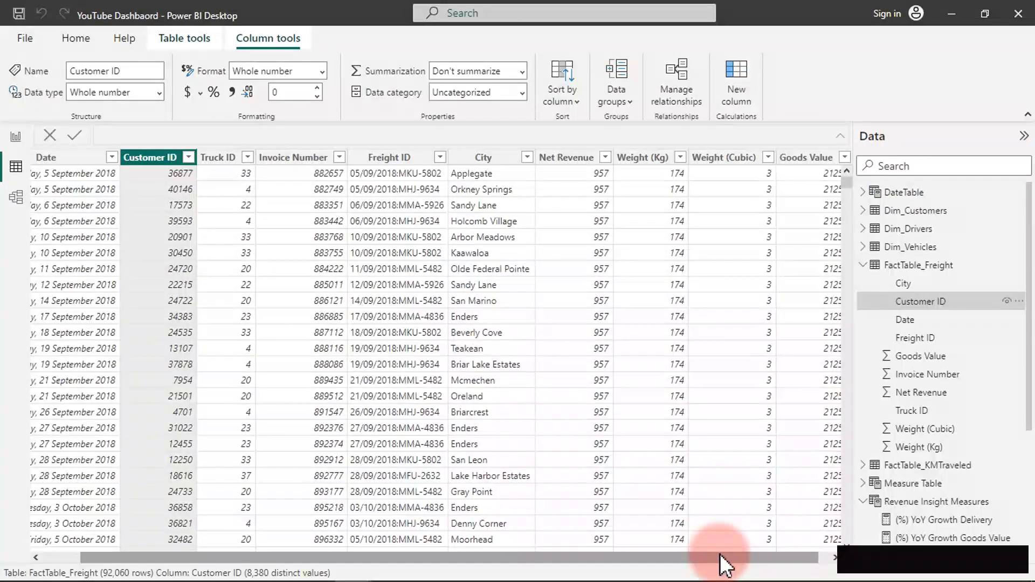
Add a calculated column to FactTable_Freight and name it HasOneOrderOrMultiple in its formula.
left_click(743, 79)
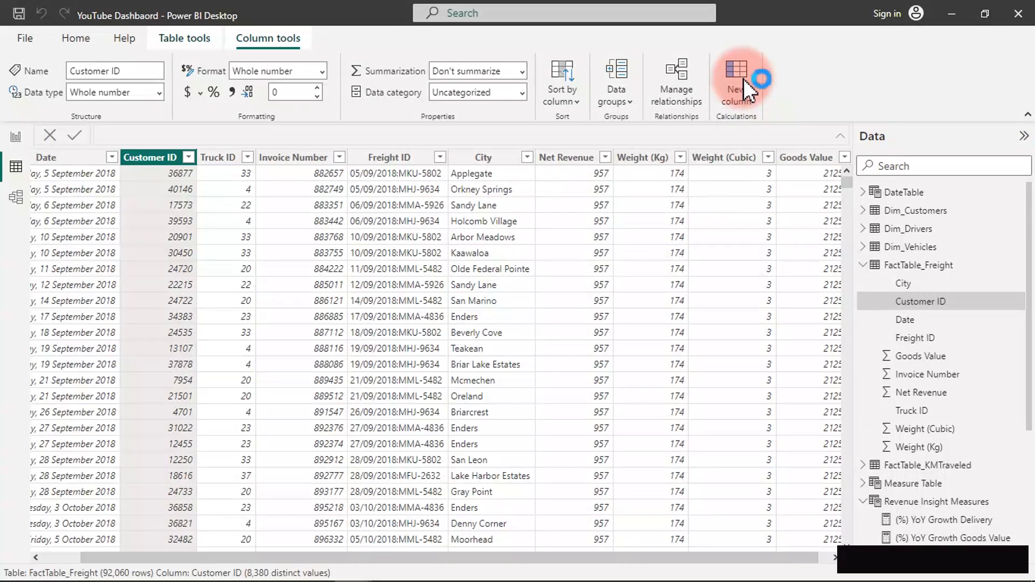
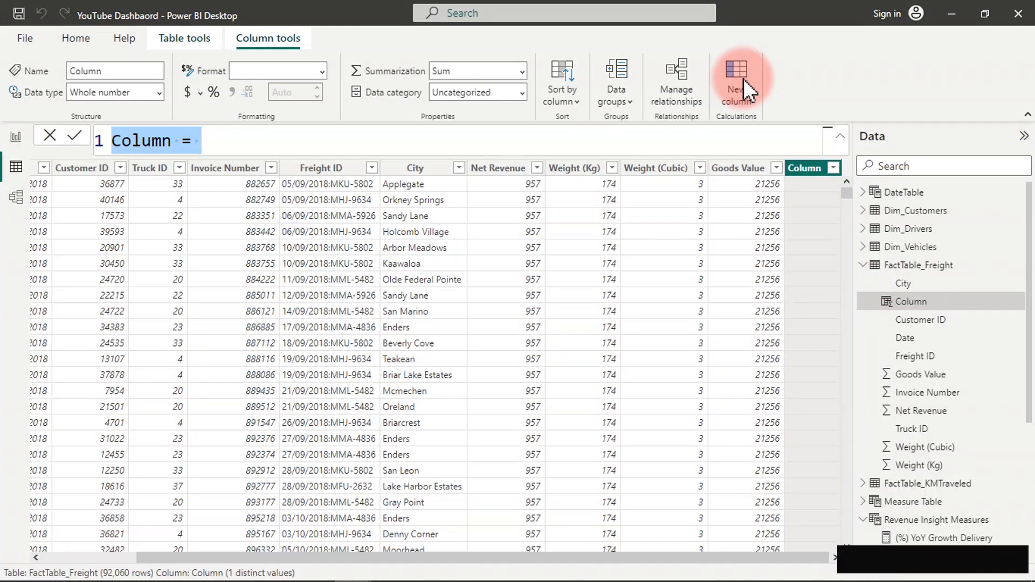
key("BackSpace")
type("Has one")
key("BackSpace")
key("BackSpace")
key("BackSpace")
key("BackSpace")
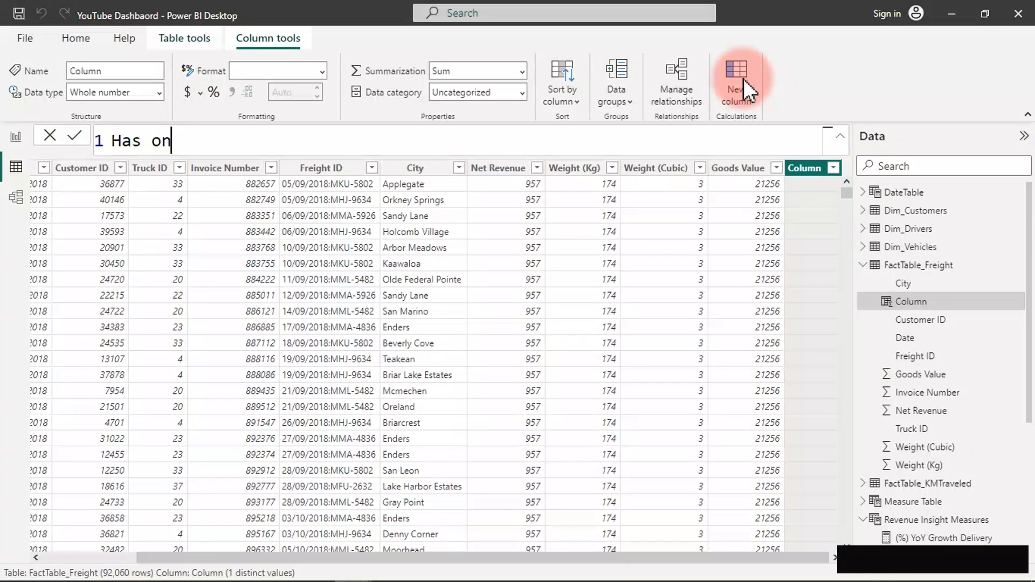
type("o")
key("BackSpace")
type("OneValue")
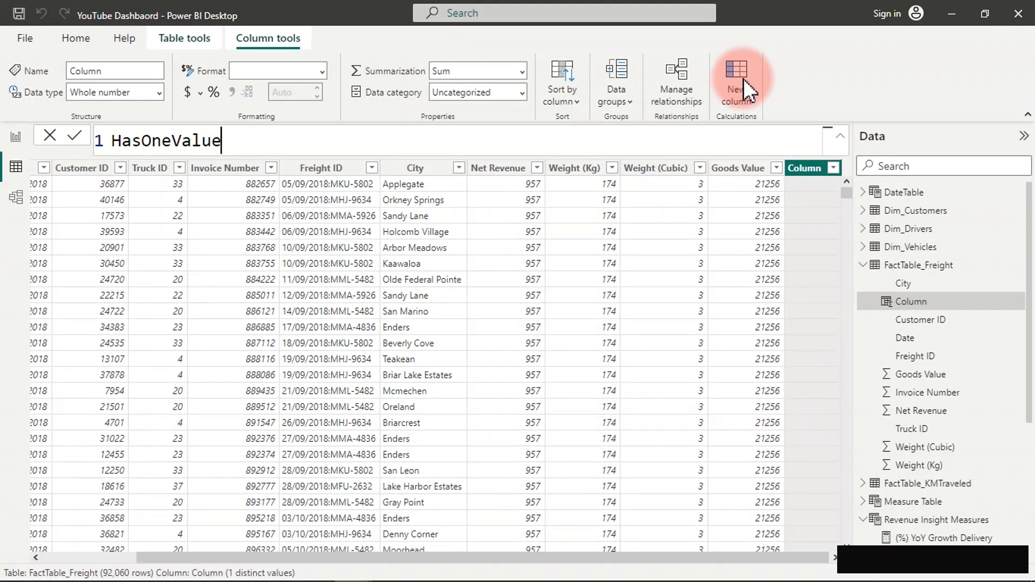
key("BackSpace")
key("BackSpace")
key("BackSpace")
key("BackSpace")
key("BackSpace")
key("BackSpace")
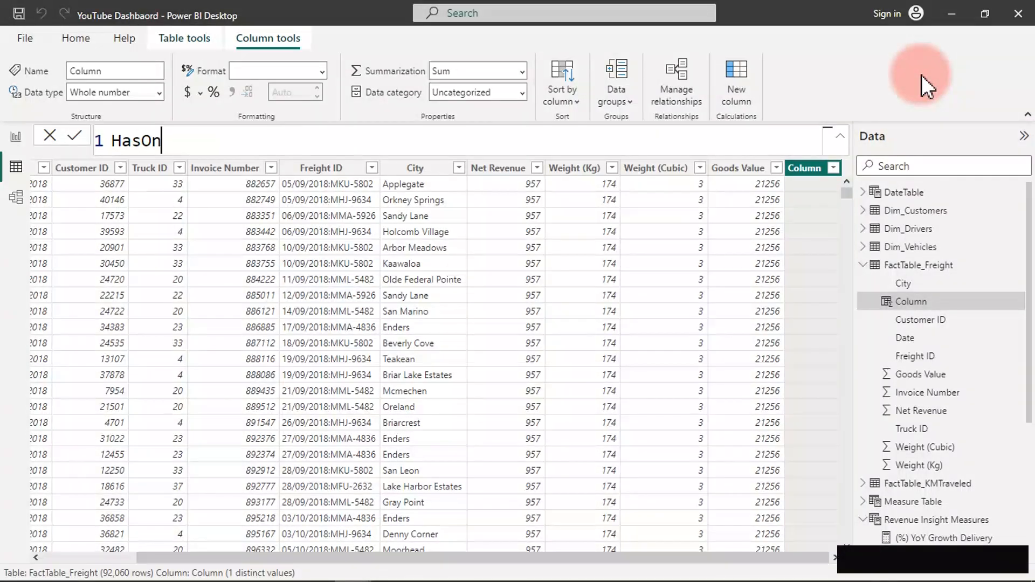
type("eOrderOr Multi")
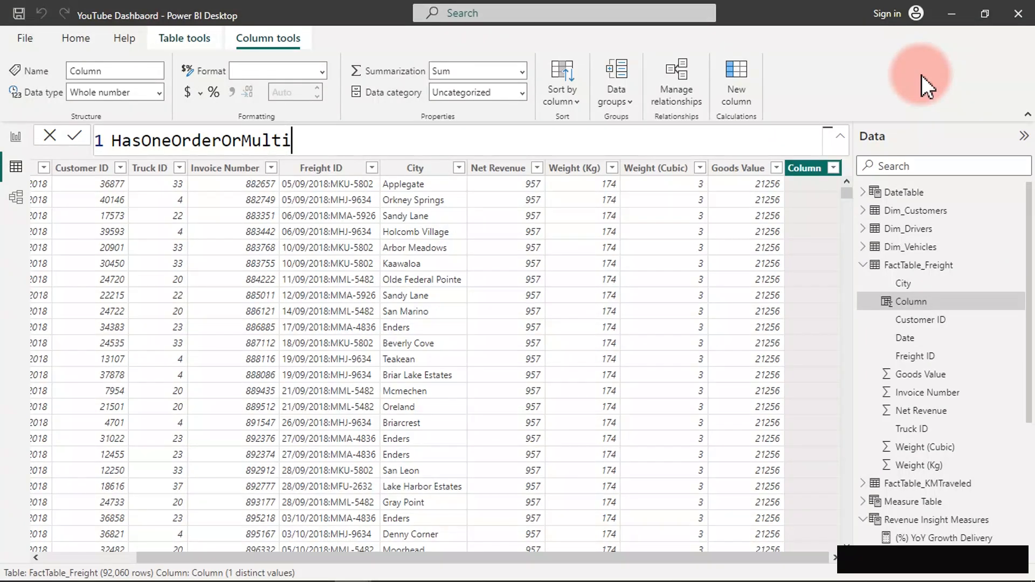
type("ple")
key("Left")
key("Left")
key("Left")
key("Left")
key("Left")
key("Left")
key("End")
type("=")
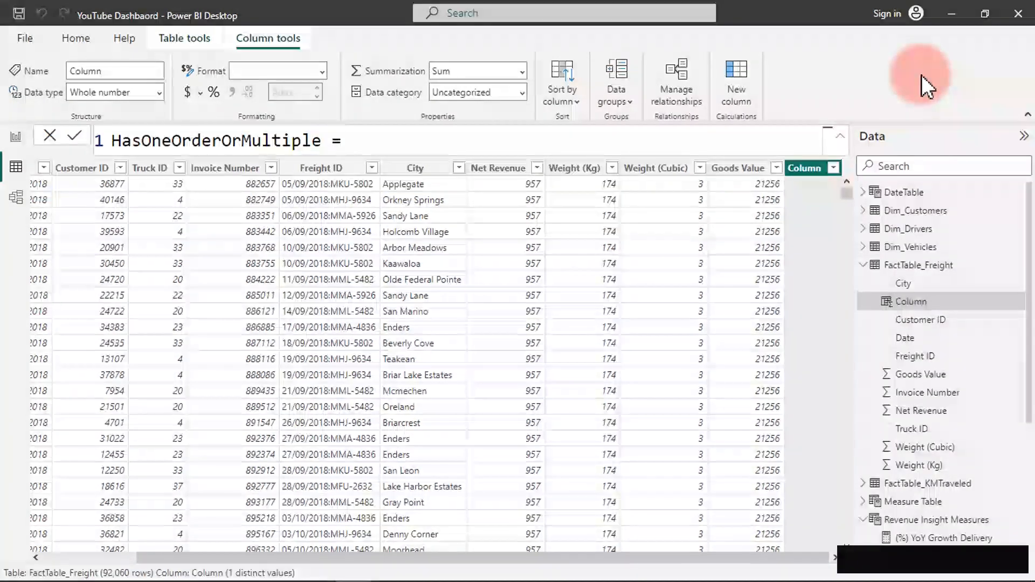
Begin the HasOneOrderOrMultiple formula with an IF function whose logical test opens with CALCULATE, each on its own line.
key("shift+Return")
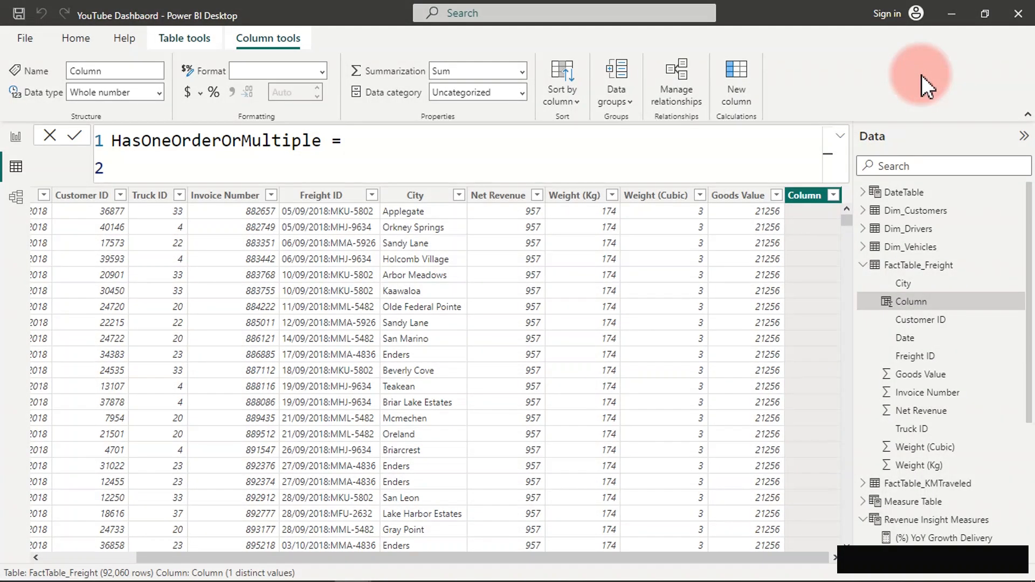
type("if")
key("Tab")
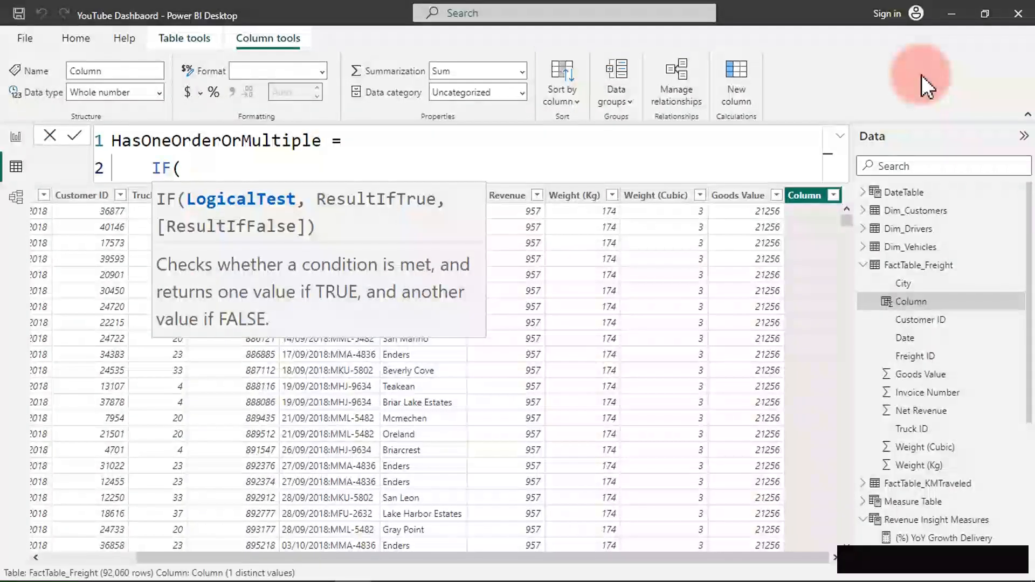
key("shift+Return")
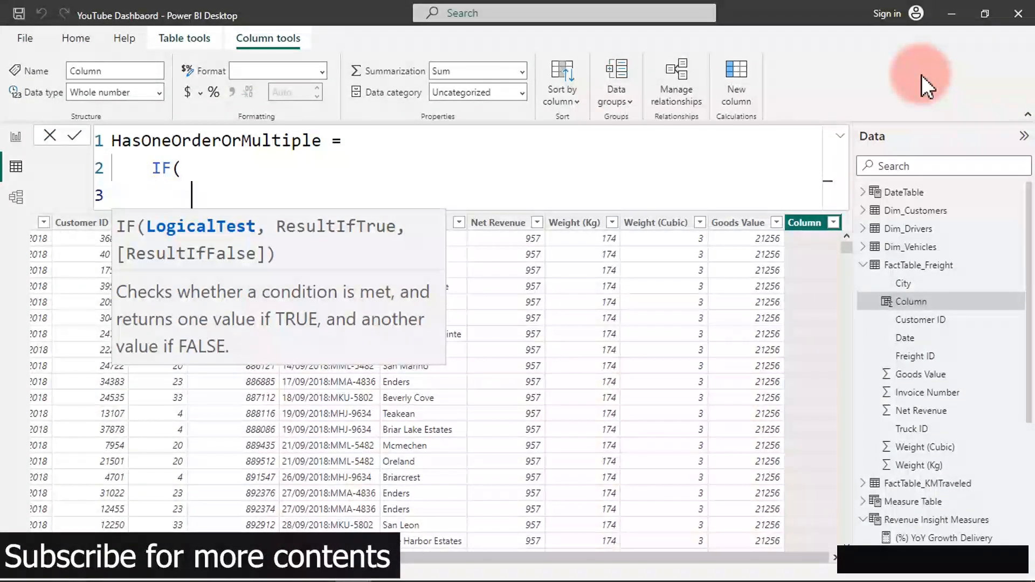
type("cal")
key("Tab")
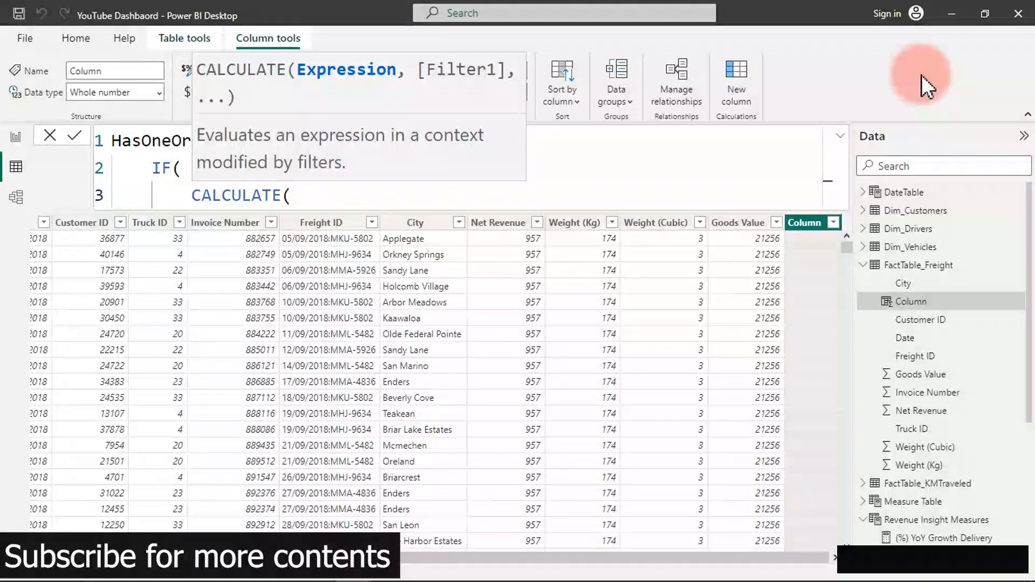
Enter COUNTROWS(FactTable_Freight) as the expression of CALCULATE on a new line.
key("shift+Return")
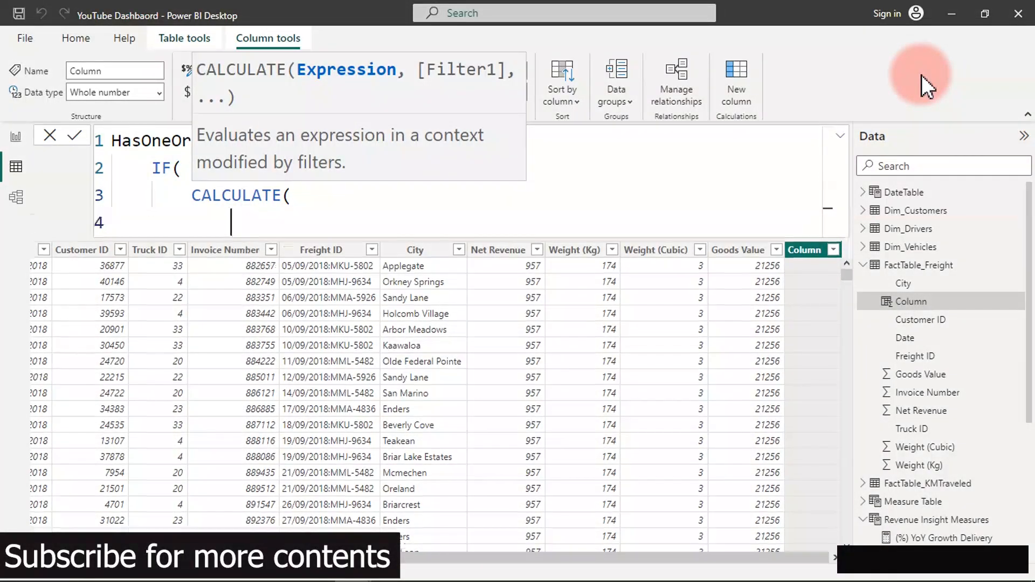
type("coun")
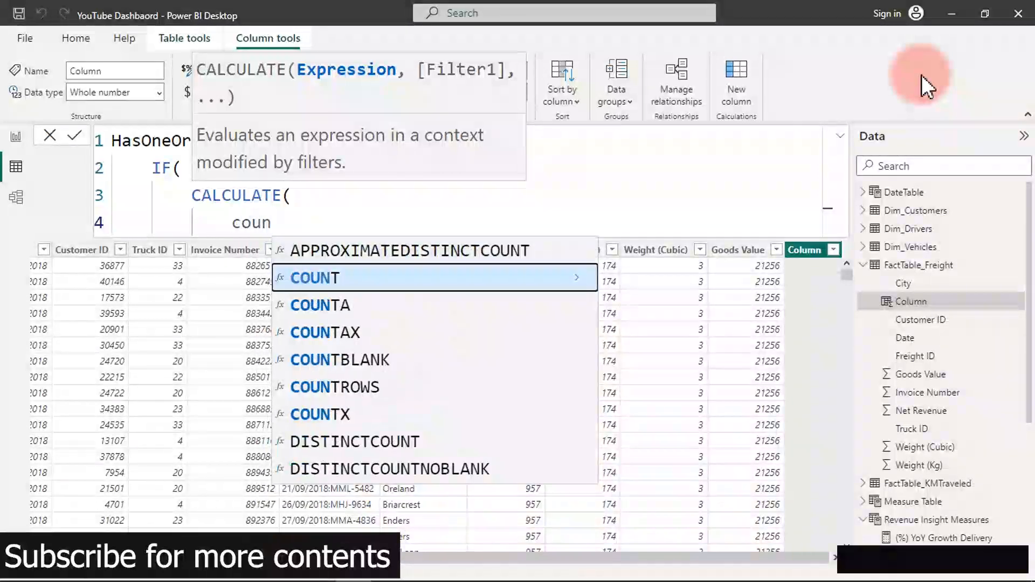
key("Down")
key("Down")
key("Down")
key("Down")
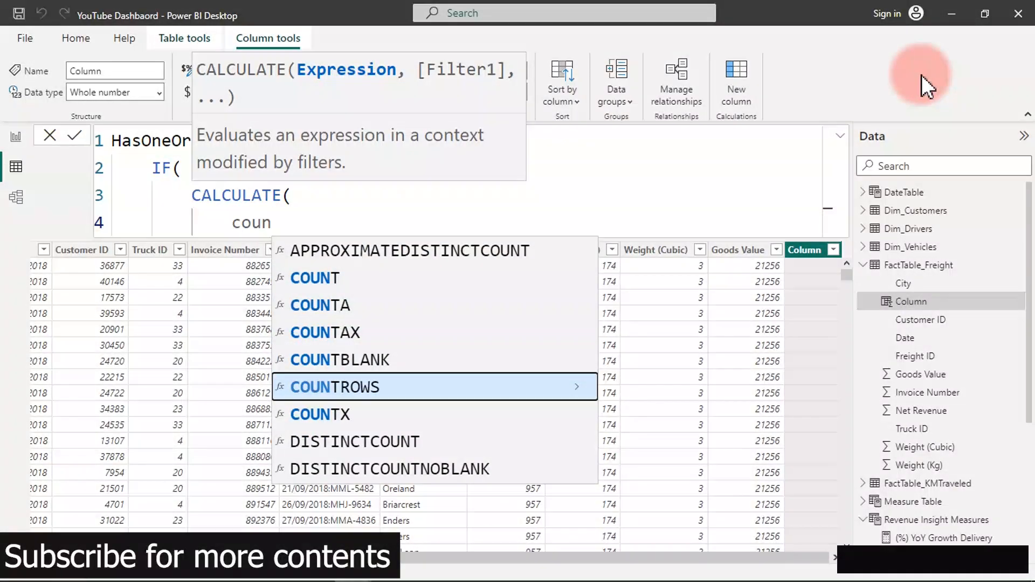
key("Tab")
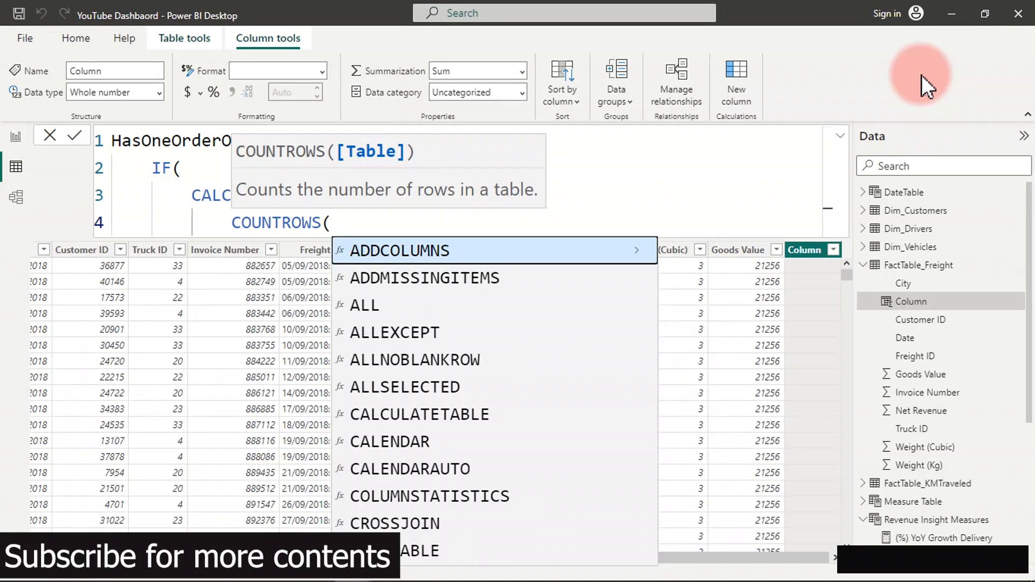
type("f")
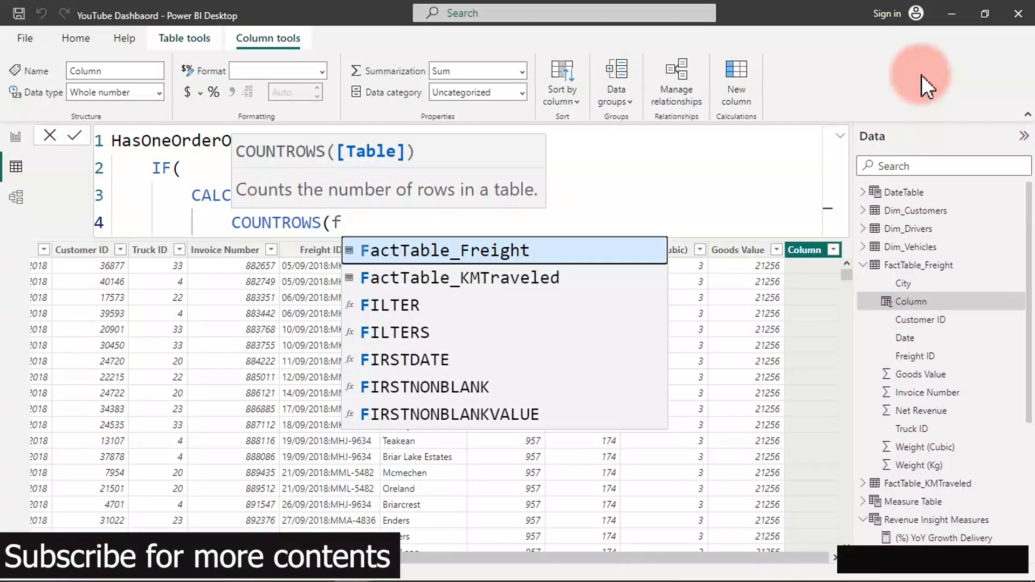
key("Tab")
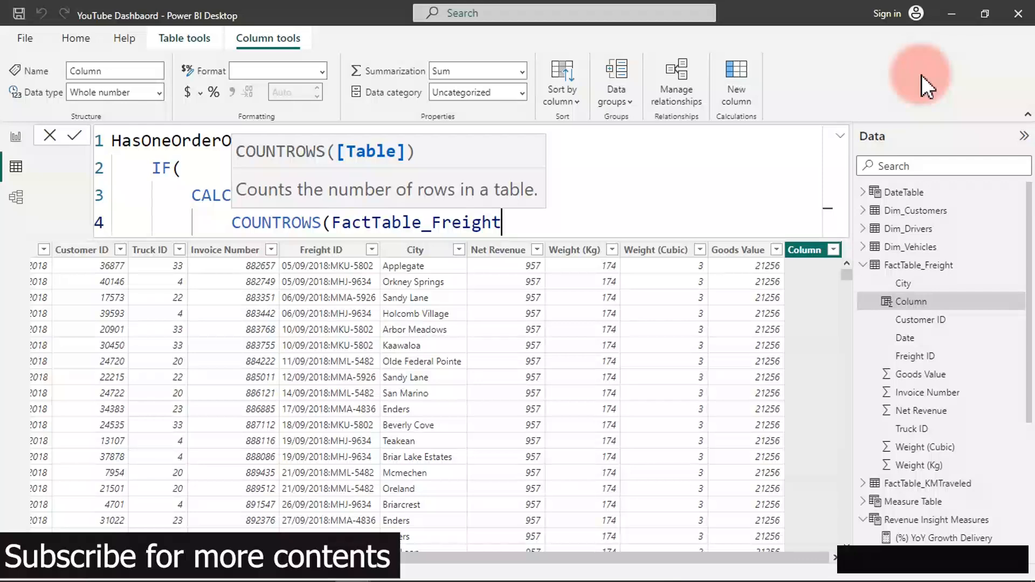
type("),")
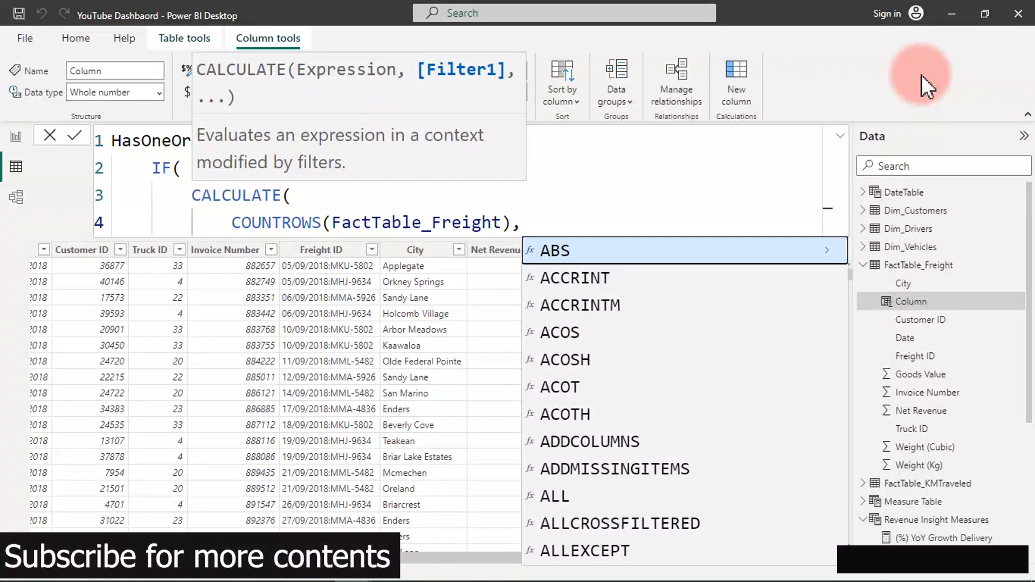
Add an ALLEXCEPT filter on a new line of CALCULATE, with FactTable_Freight as its table argument.
key("Return")
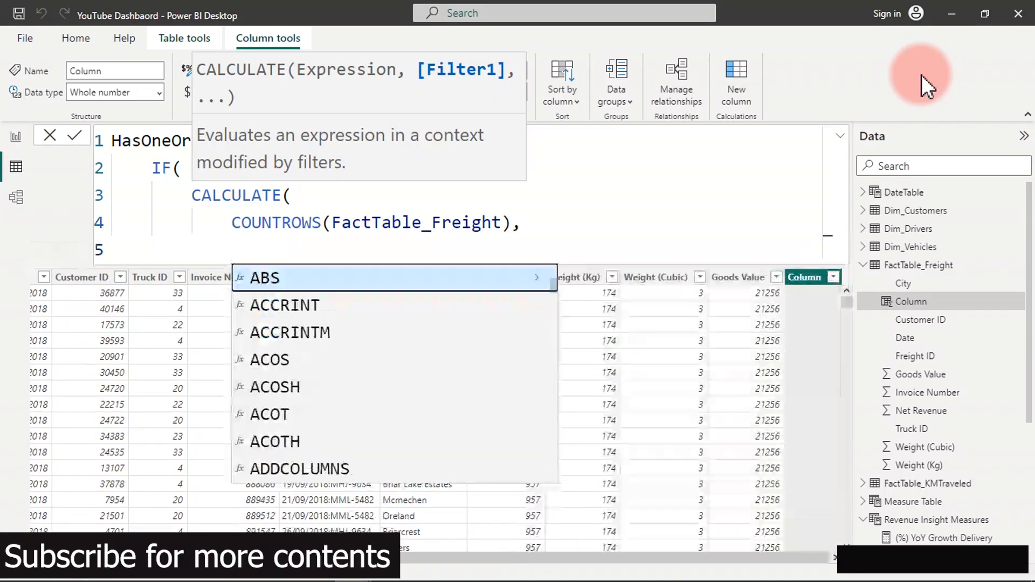
type("ale")
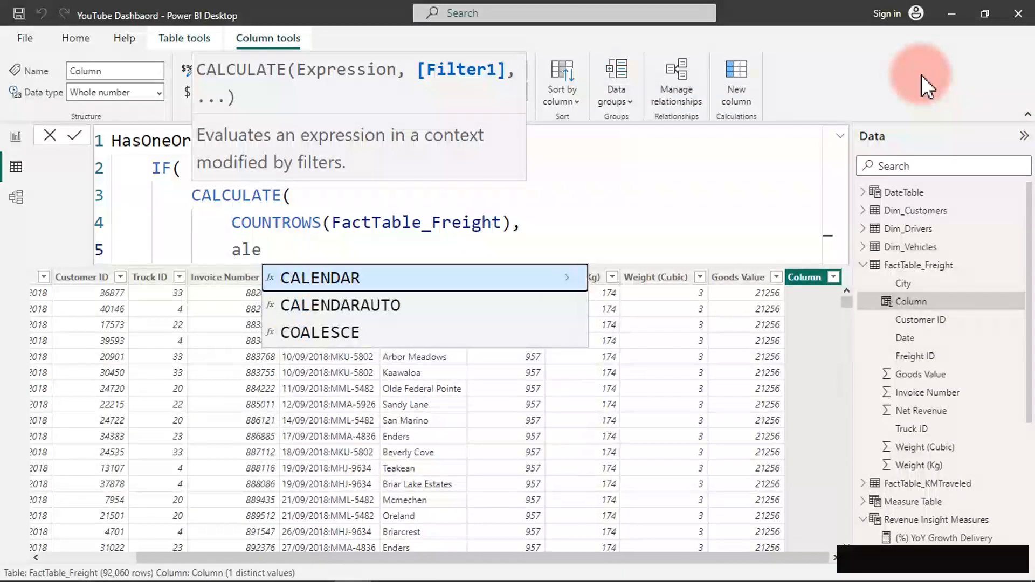
key("BackSpace")
type("l")
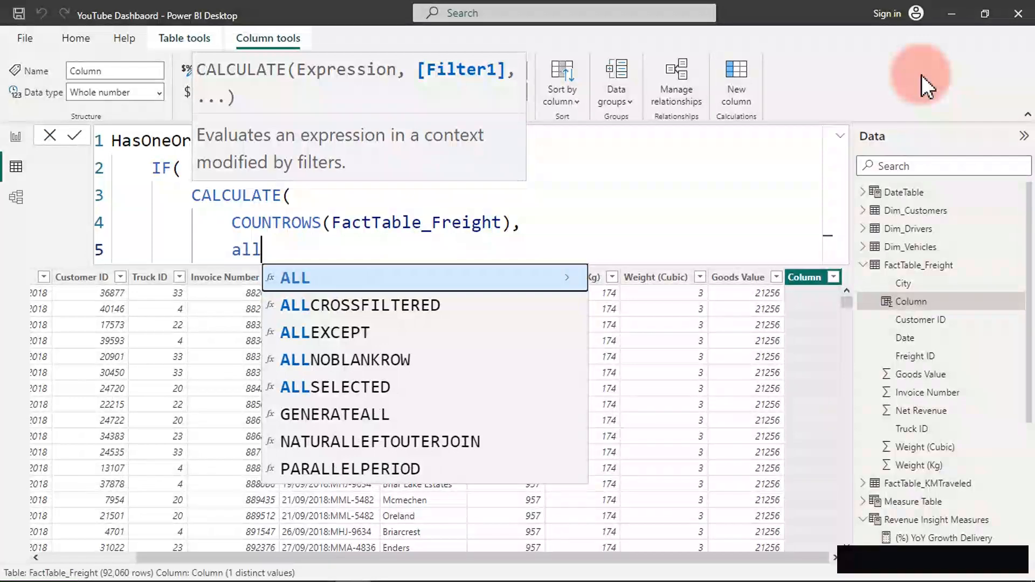
key("Down")
key("Down")
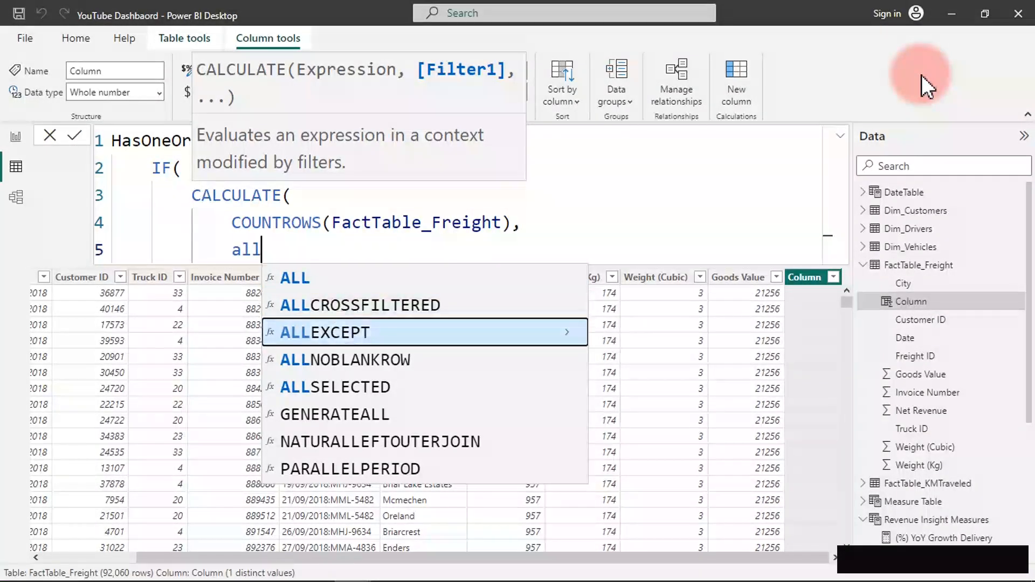
key("Tab")
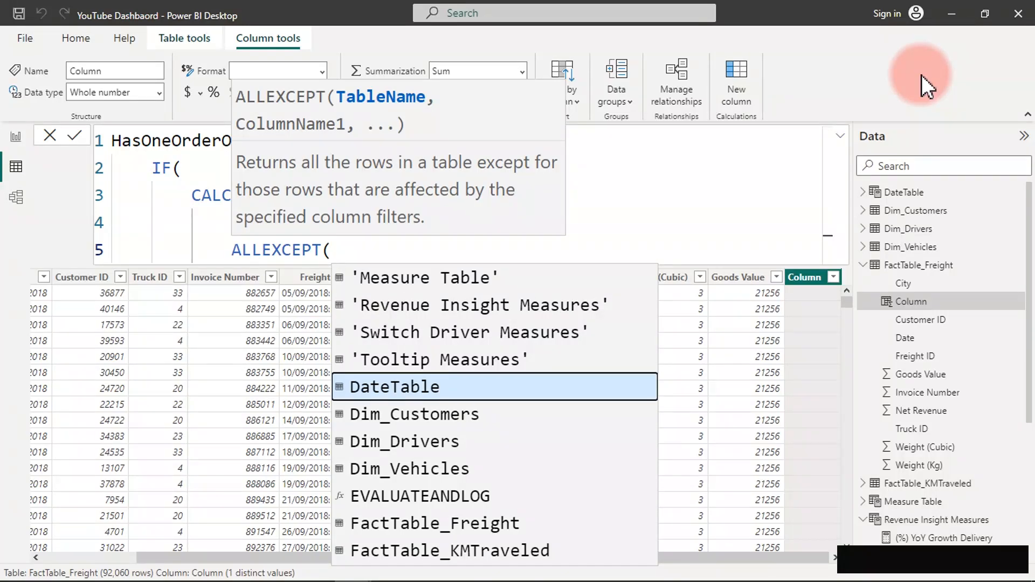
type("f")
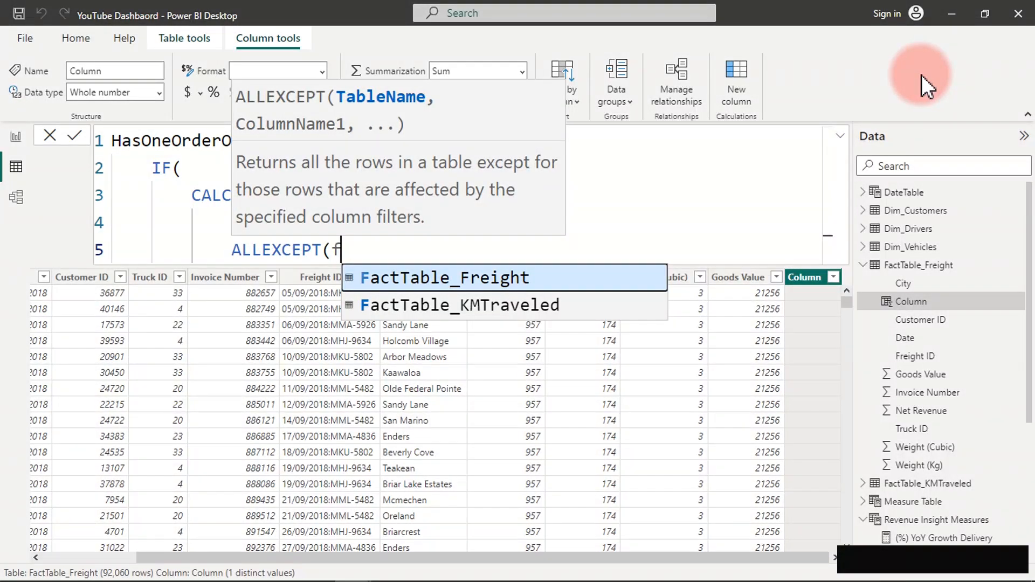
key("Tab")
type(",")
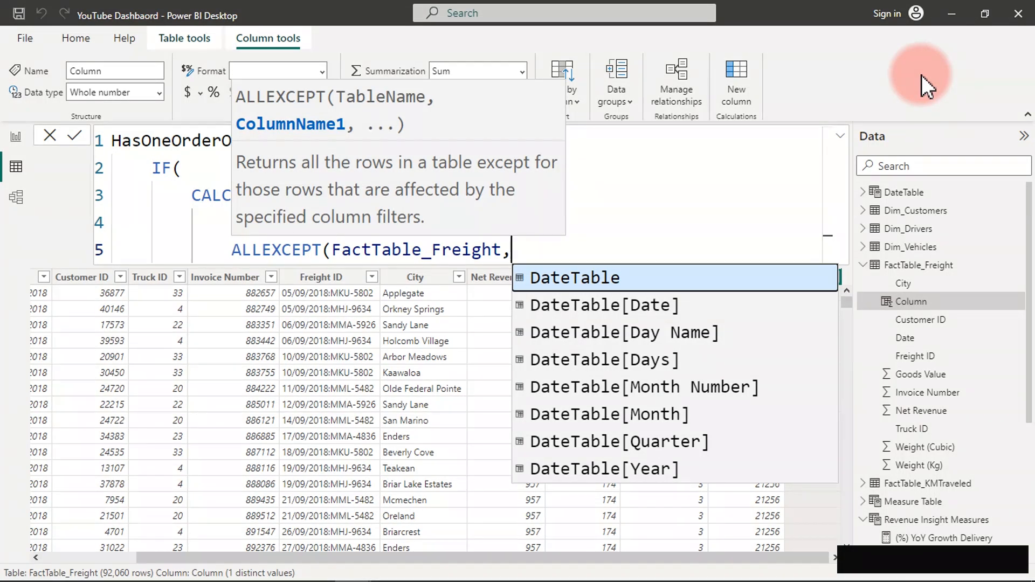
Enter FactTable_Freight[Customer ID] as the column that ALLEXCEPT keeps filtered.
type("cus")
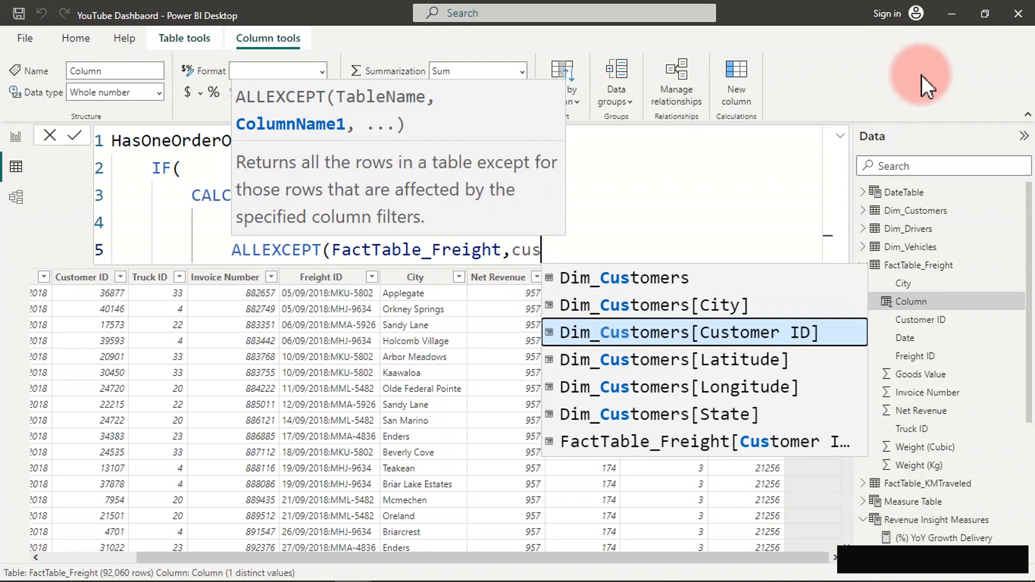
key("Down")
key("Down")
key("Down")
key("Down")
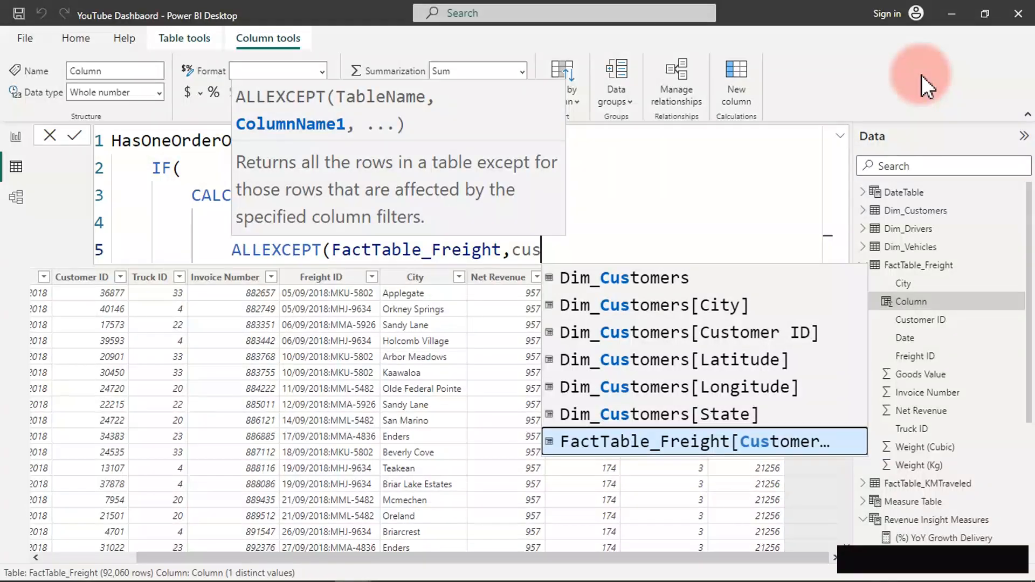
key("Tab")
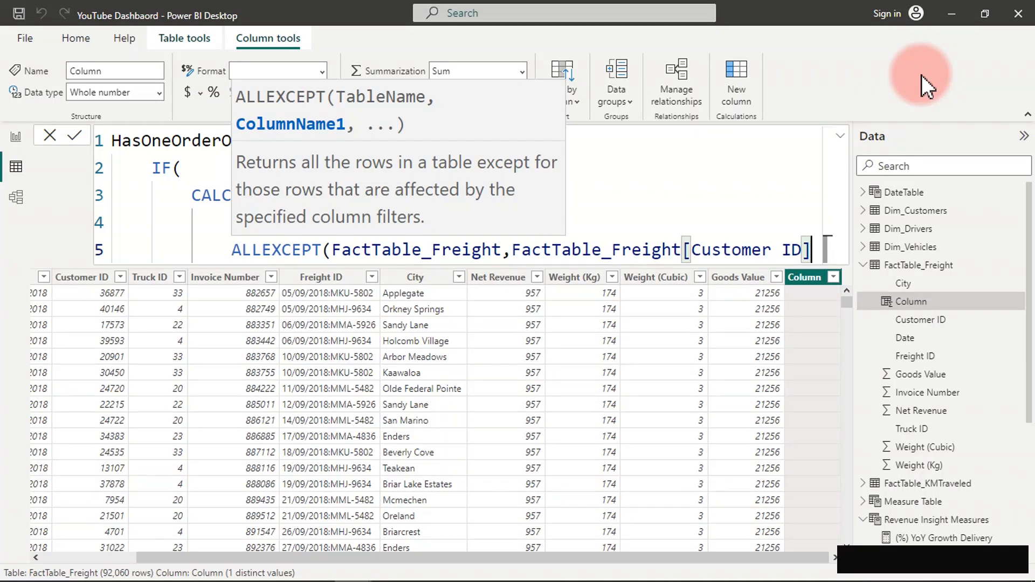
Close ALLEXCEPT directly after its column argument and shrink the formula text so the whole expression fits on one line.
key("Return")
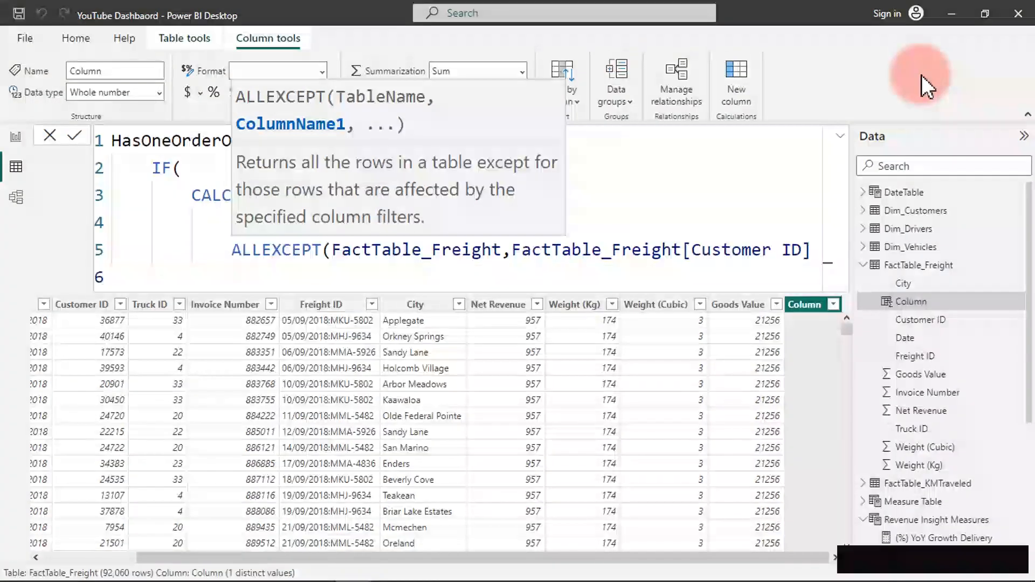
type(")")
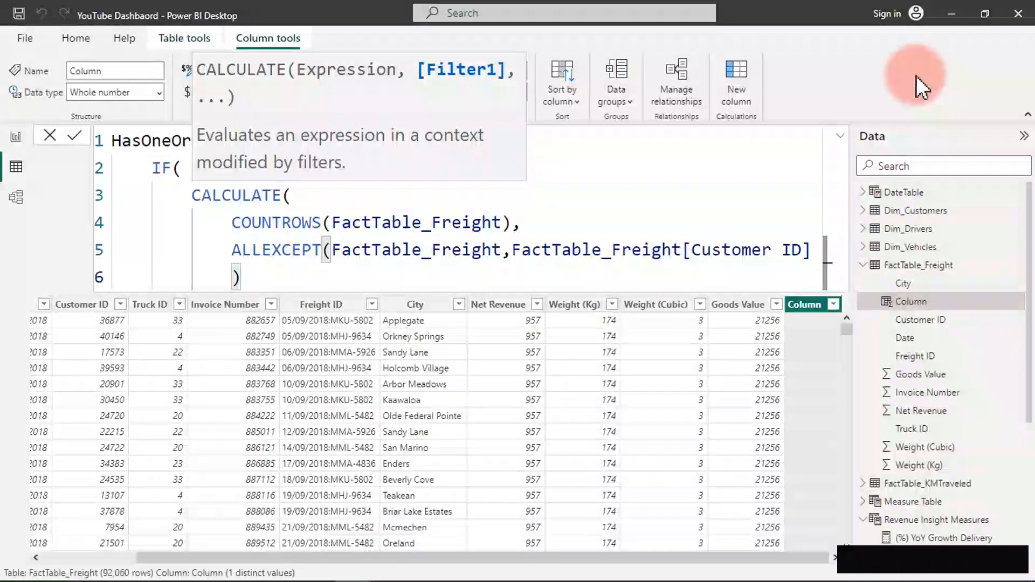
key("BackSpace")
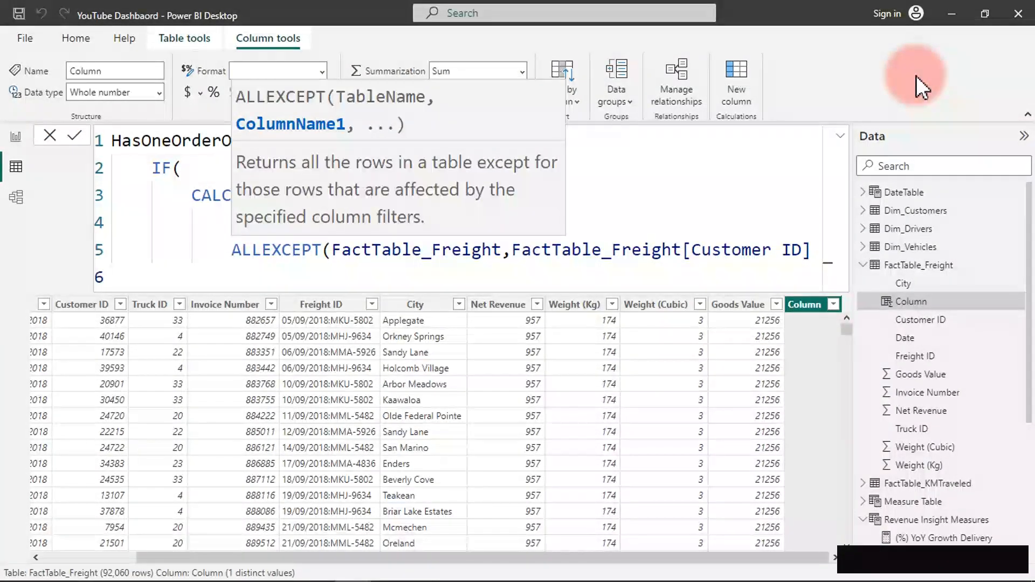
key("BackSpace")
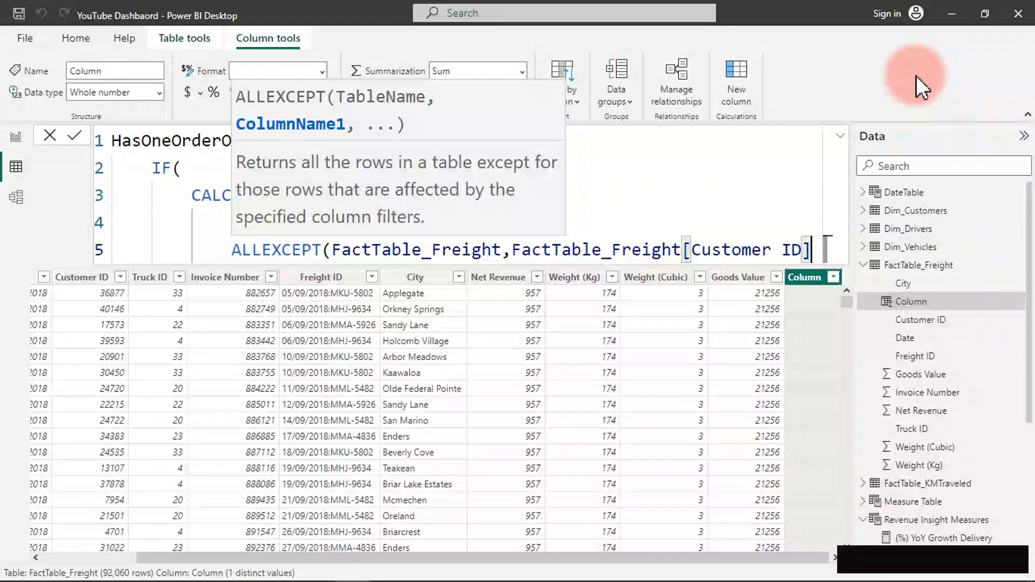
type(")")
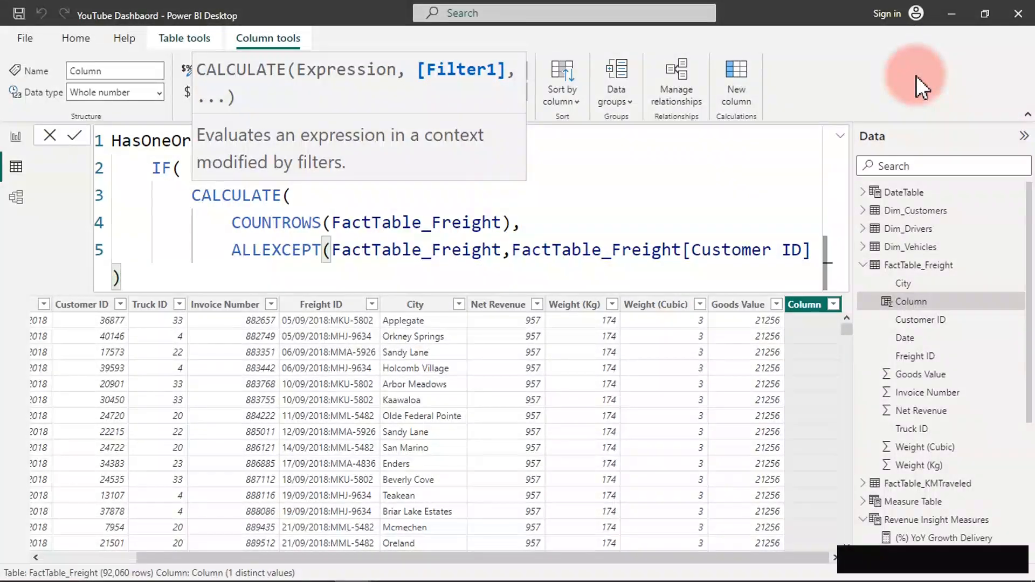
key("ctrl+minus")
key("ctrl+minus")
key("ctrl+minus")
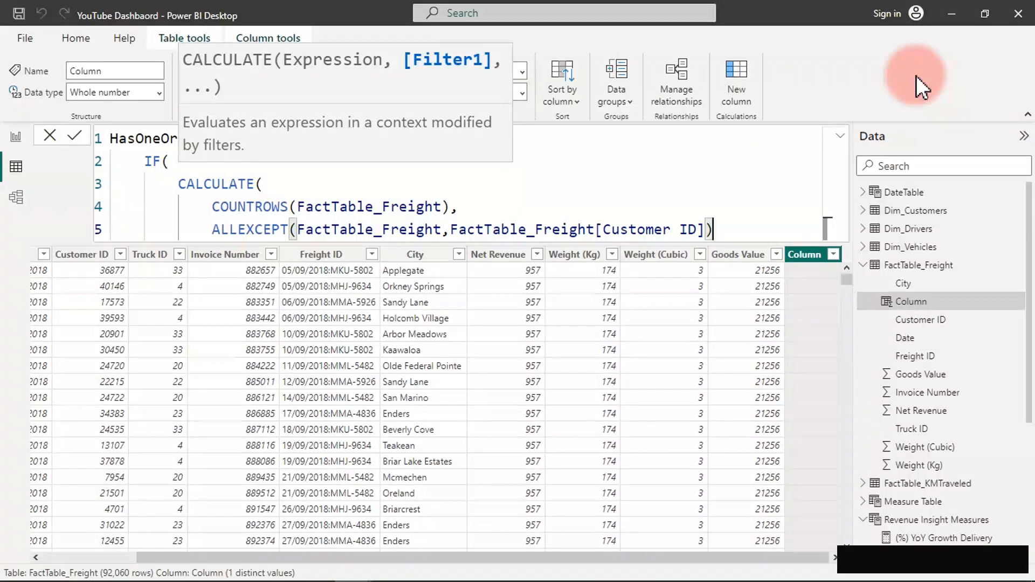
Close CALCULATE on a new line and complete the IF function's logical test with >1.
key("shift+Return")
type(")")
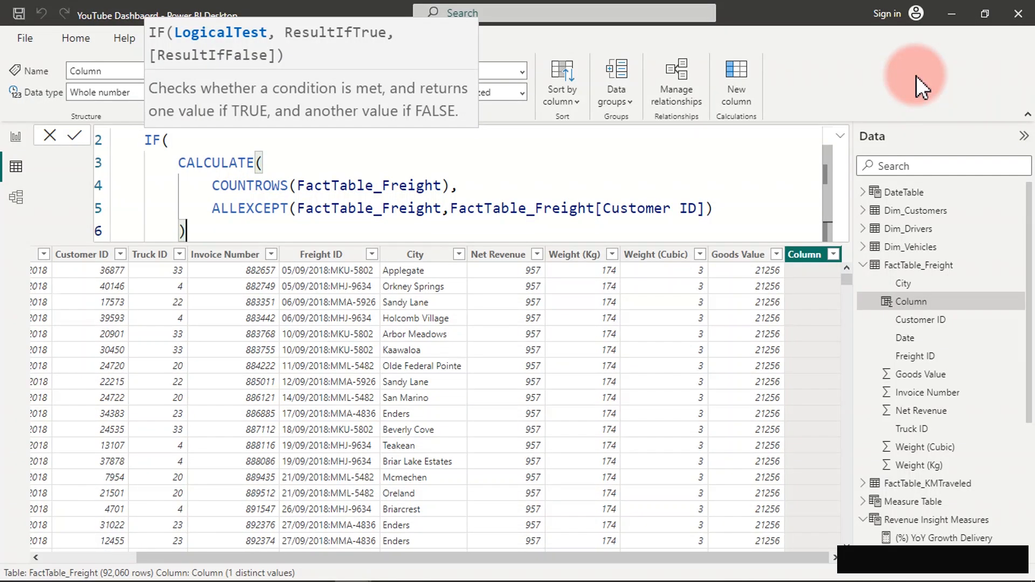
type(">")
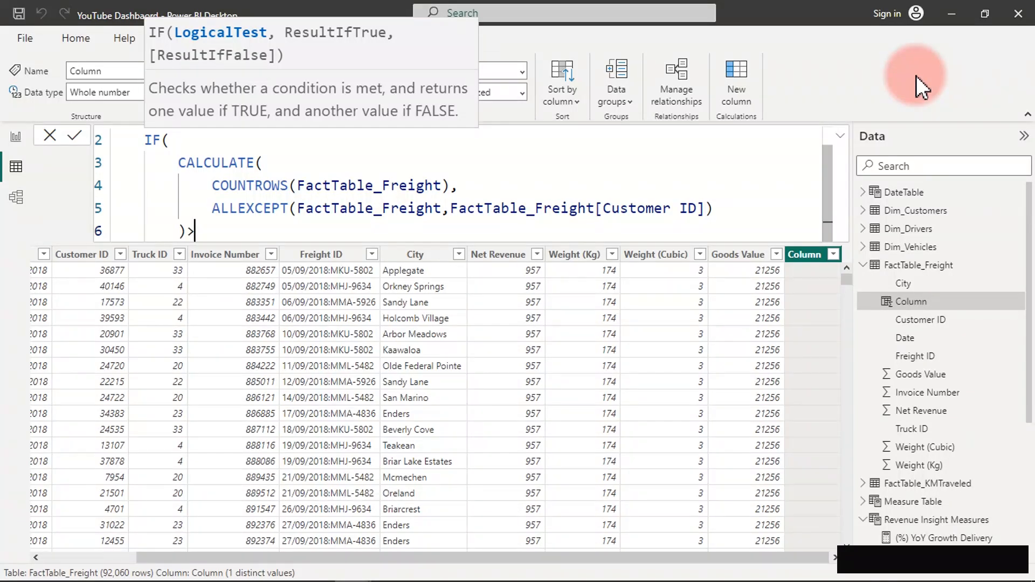
type("1,")
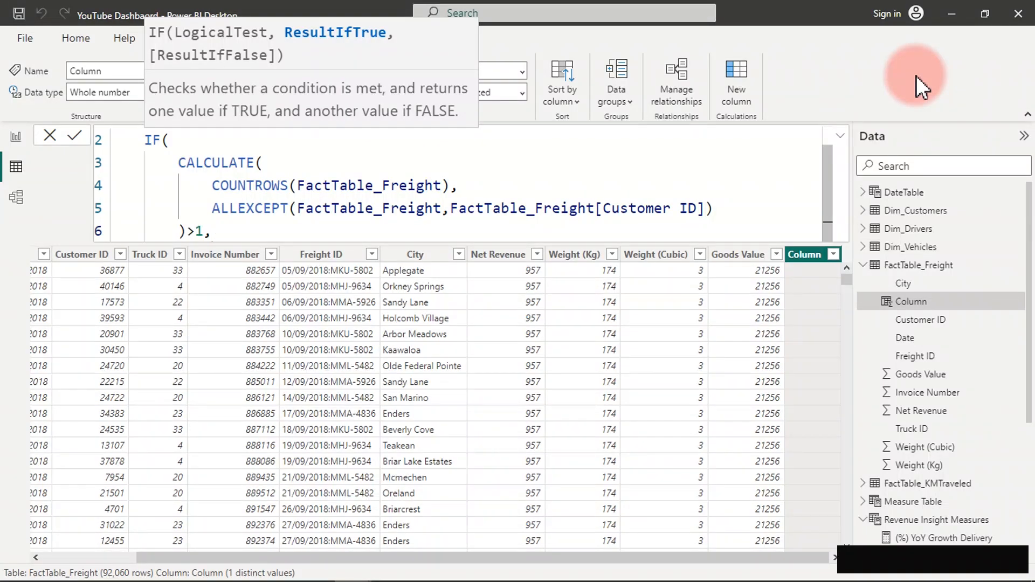
Enter "Yes" as the IF function's true result and "No" as its false result, each on its own line.
key("shift+Return")
type("\"")
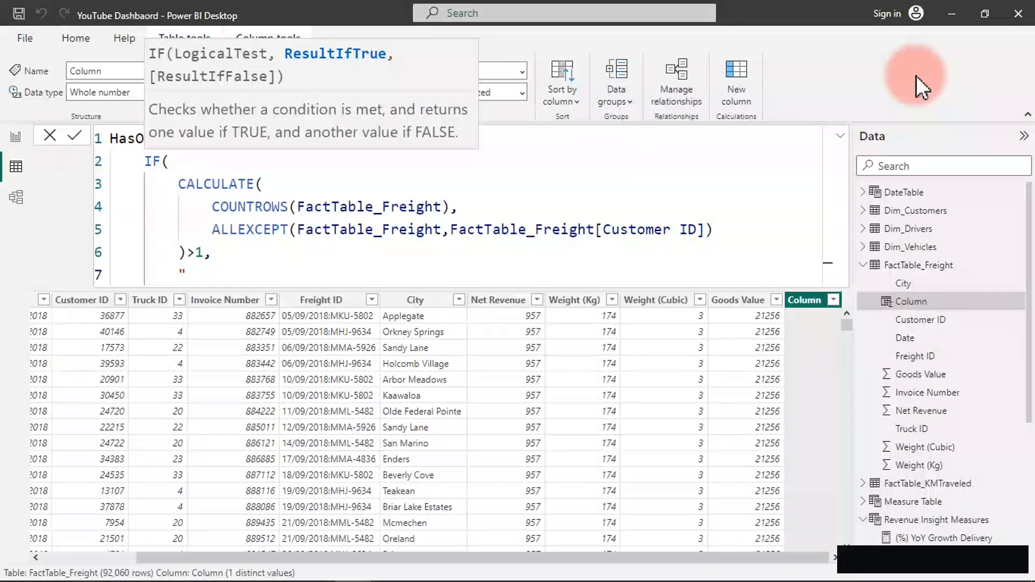
type("Yes\",")
key("Return")
type("\"No")
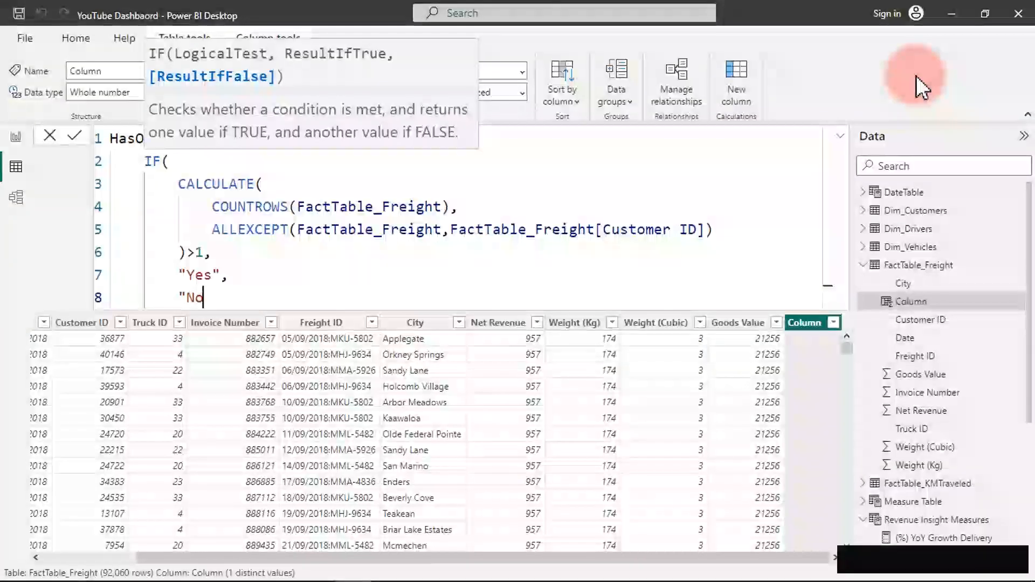
type("\"")
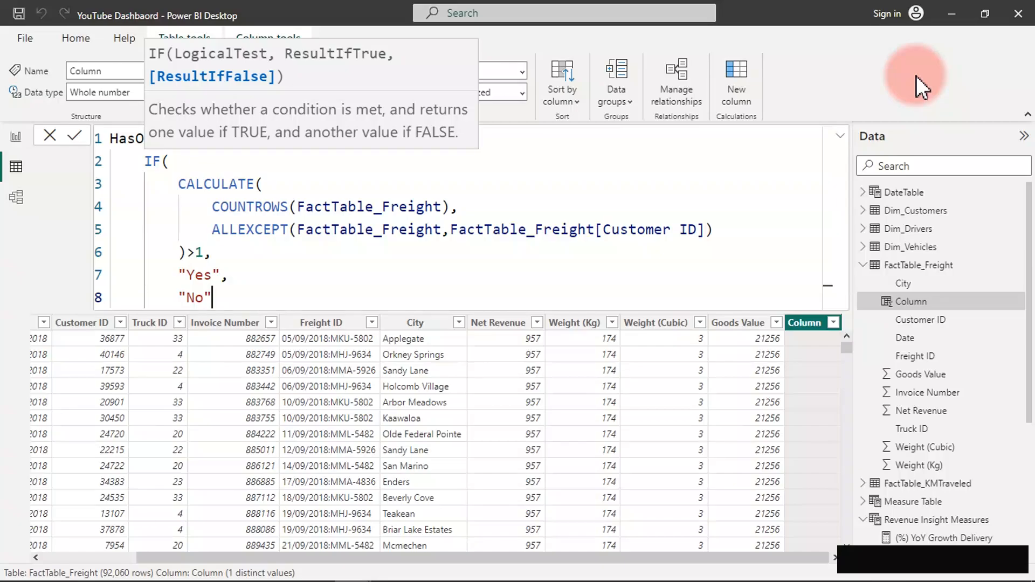
Close the IF function on a new line, commit the column formula, and show the filter values of HasOneOrderOrMultiple.
key("Return")
type(")")
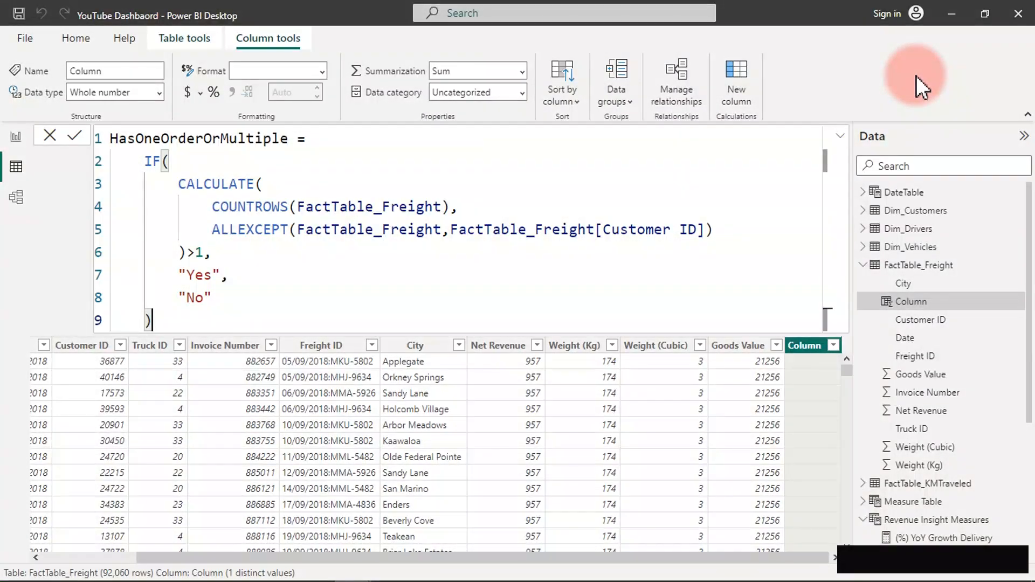
key("Return")
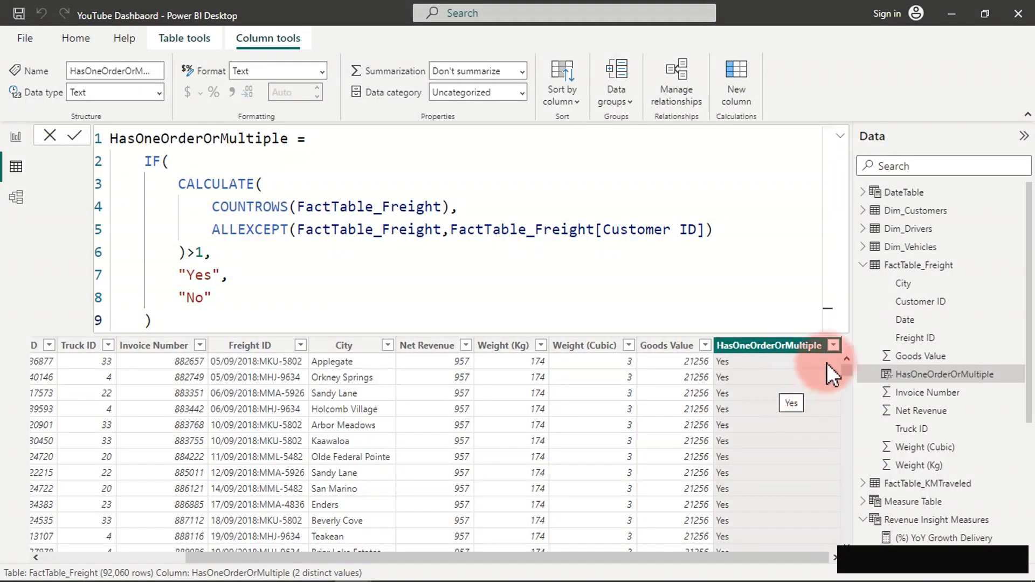
left_click(834, 346)
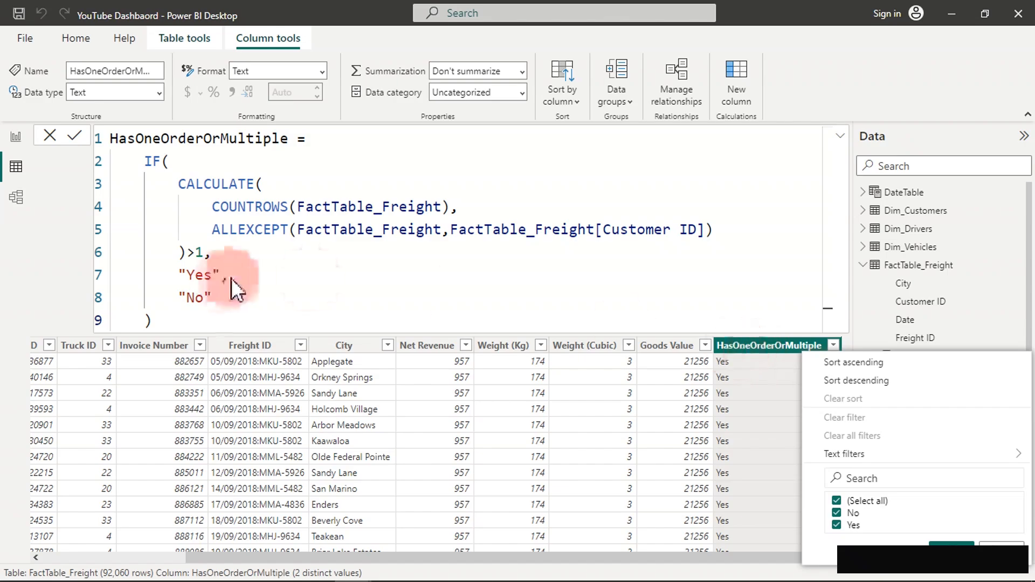
Paste the copied block comment explaining the DAX expression two lines below the end of the HasOneOrderOrMultiple formula.
left_click(211, 317)
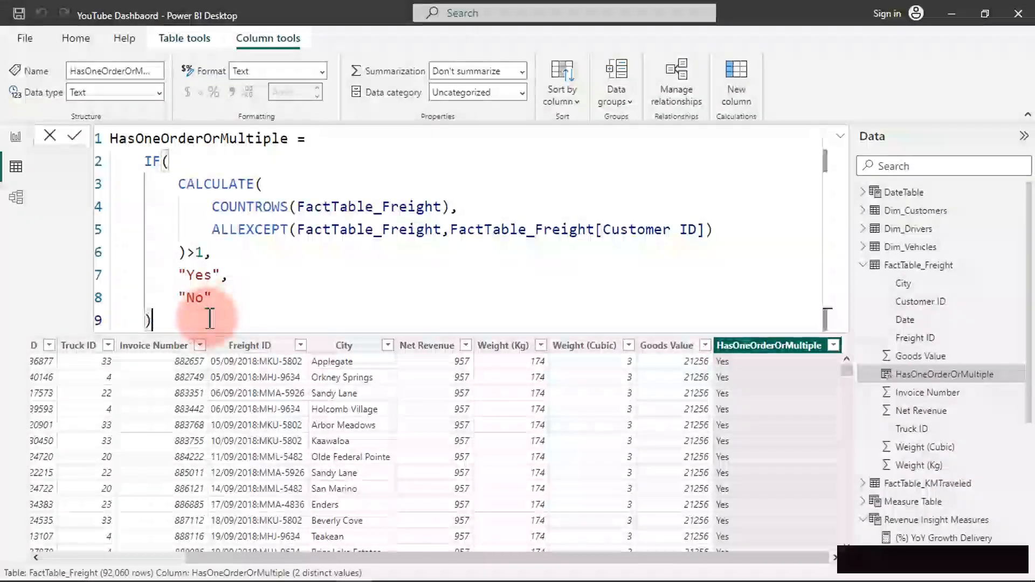
key("shift+Return")
key("shift+Return")
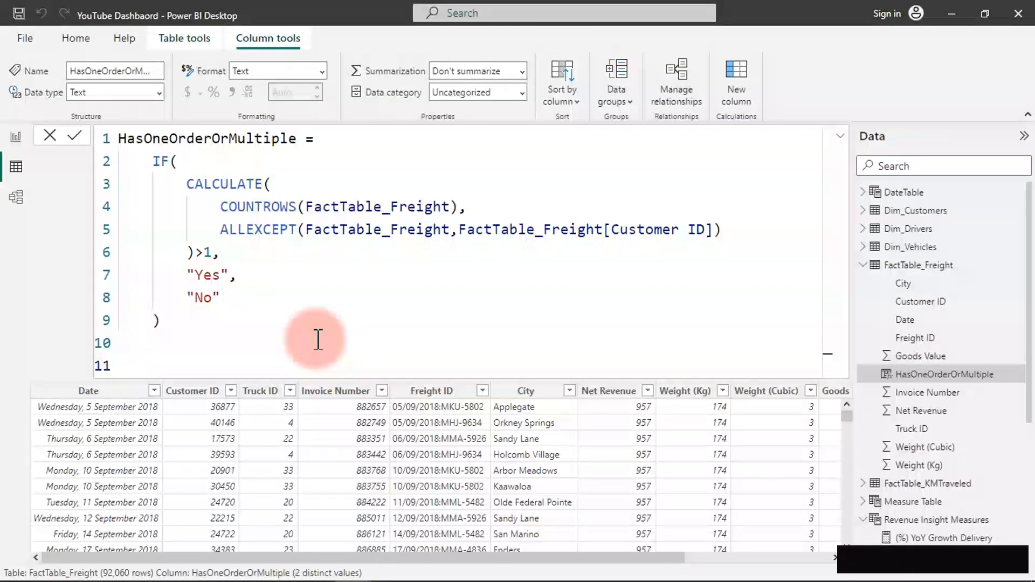
key("ctrl+v")
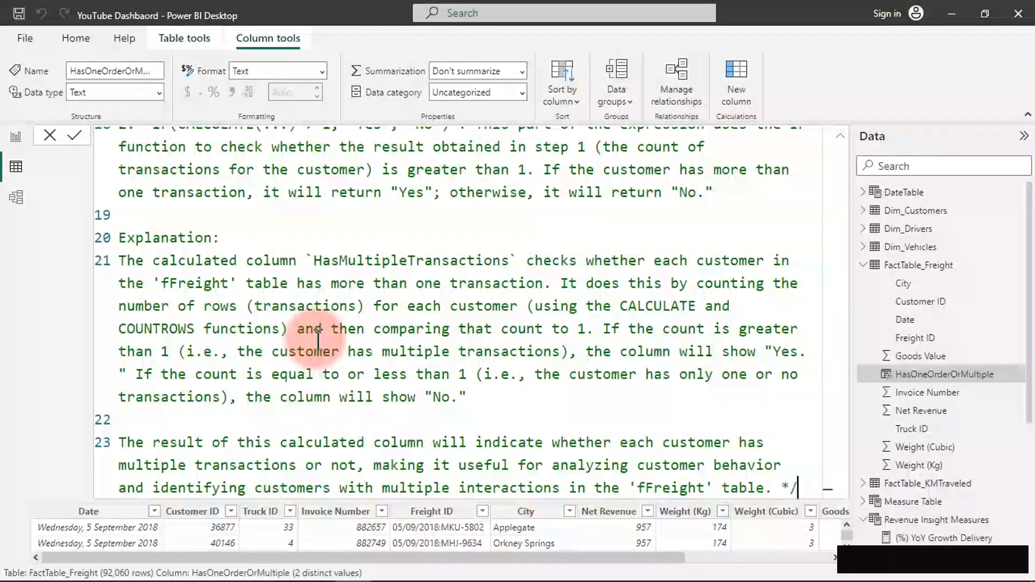
Read through the pasted comment's step-by-step explanation of the CALCULATE and IF parts, and compare it with the formula.
scroll(318, 307, "up", 4)
scroll(318, 308, "up", 3)
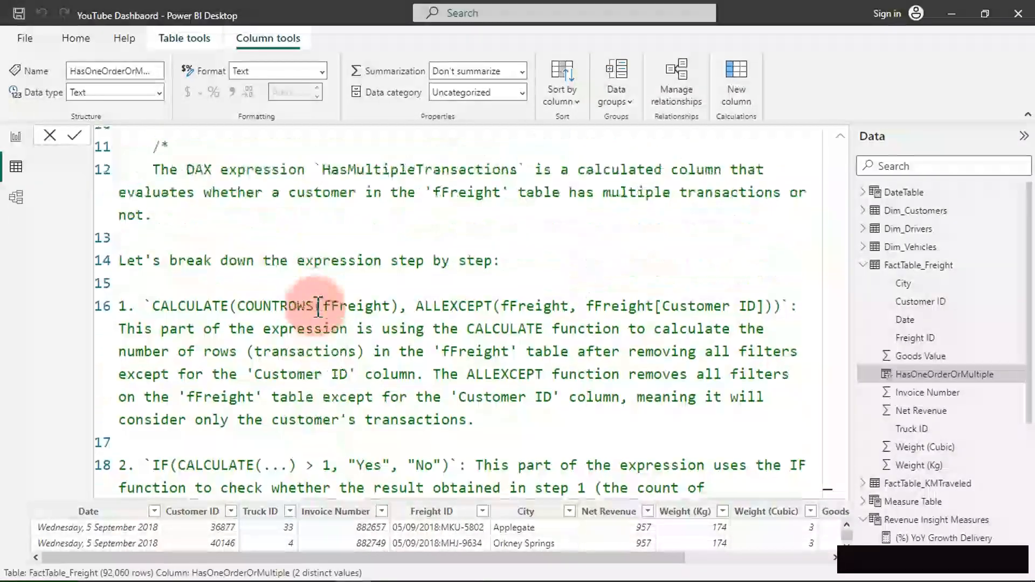
scroll(225, 238, "up", 4)
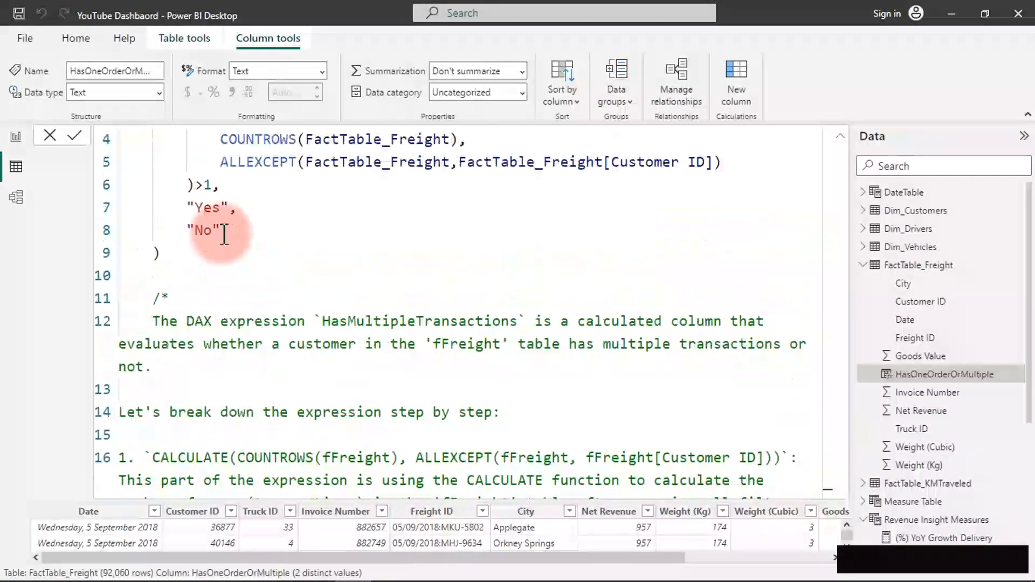
scroll(180, 349, "down", 4)
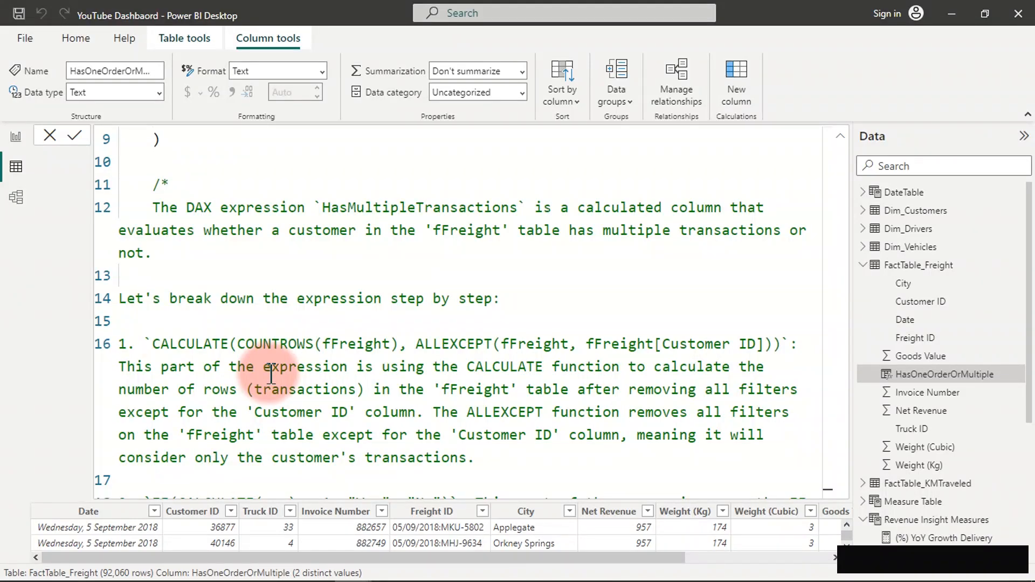
scroll(272, 372, "down", 3)
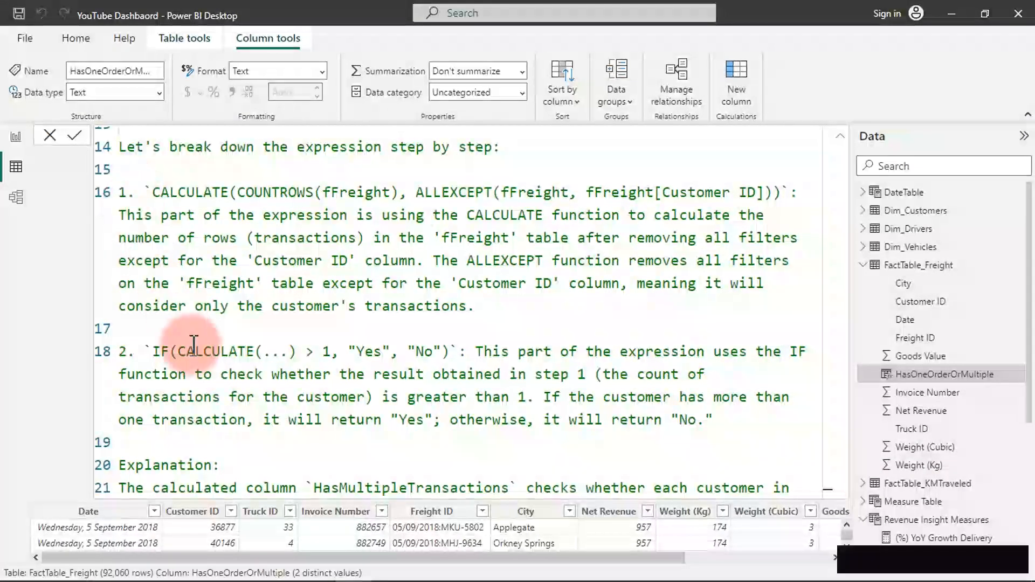
scroll(195, 367, "down", 2)
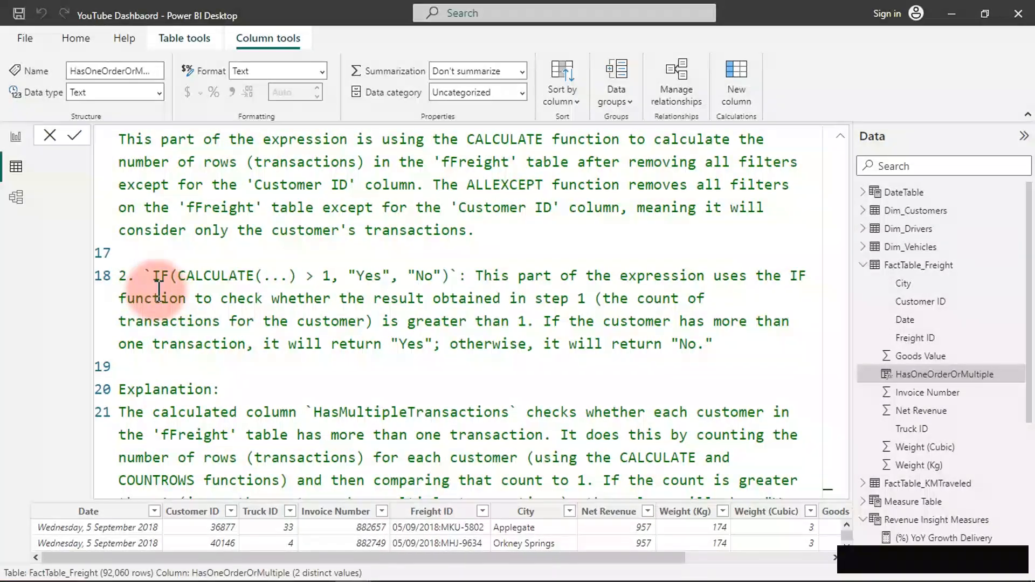
scroll(158, 289, "down", 4)
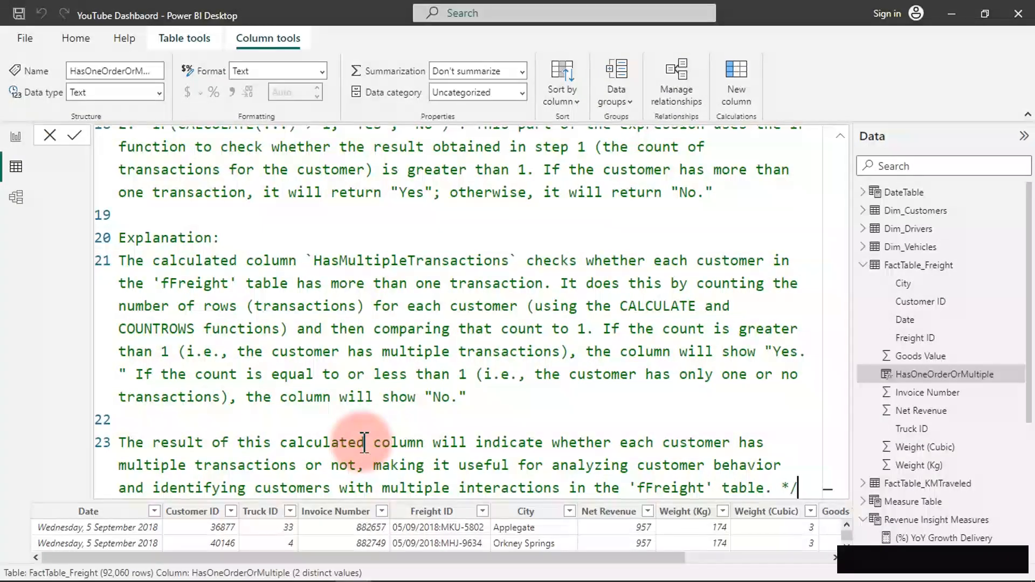
scroll(377, 420, "up", 6)
scroll(382, 413, "up", 8)
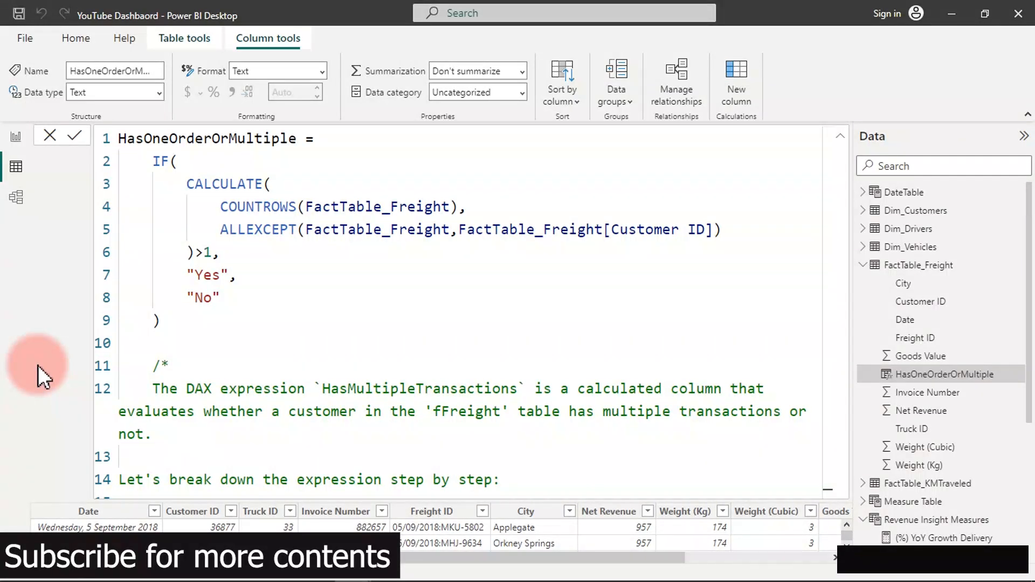
In the report view, add a new measure to the Revenue Insight Measures table and name it "Customers with Multiple Orders".
left_click(16, 138)
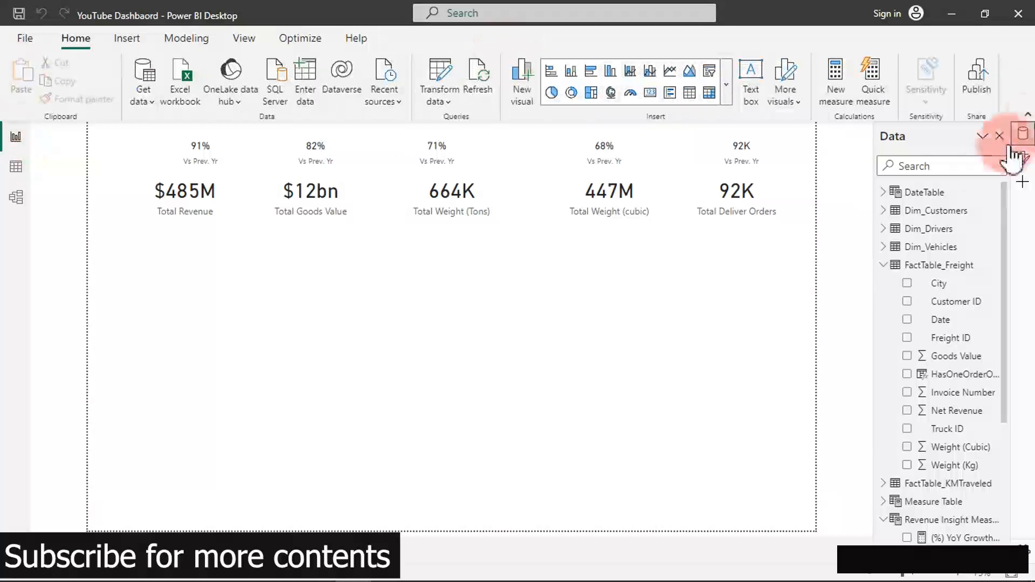
left_click(883, 265)
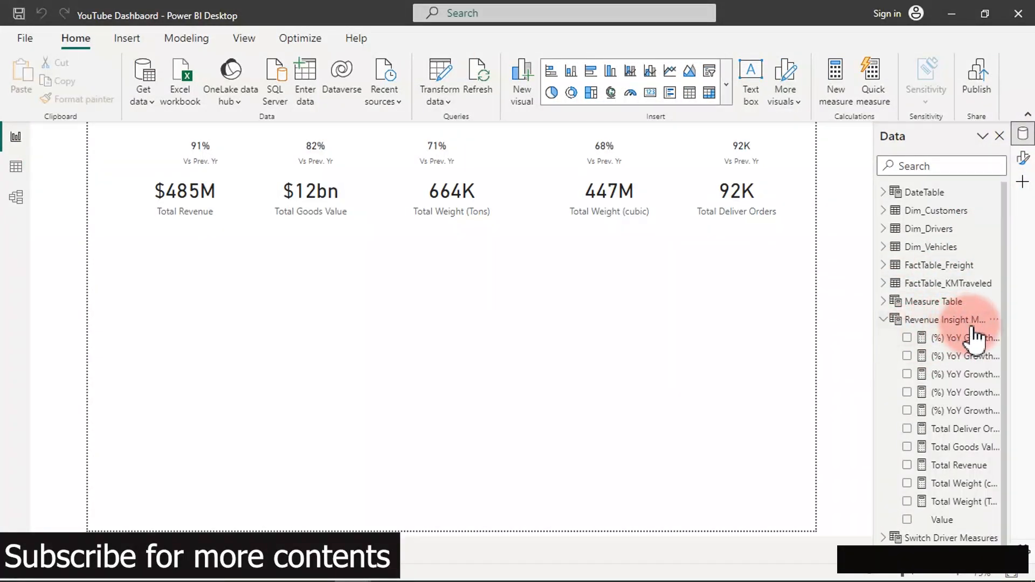
left_click(960, 359)
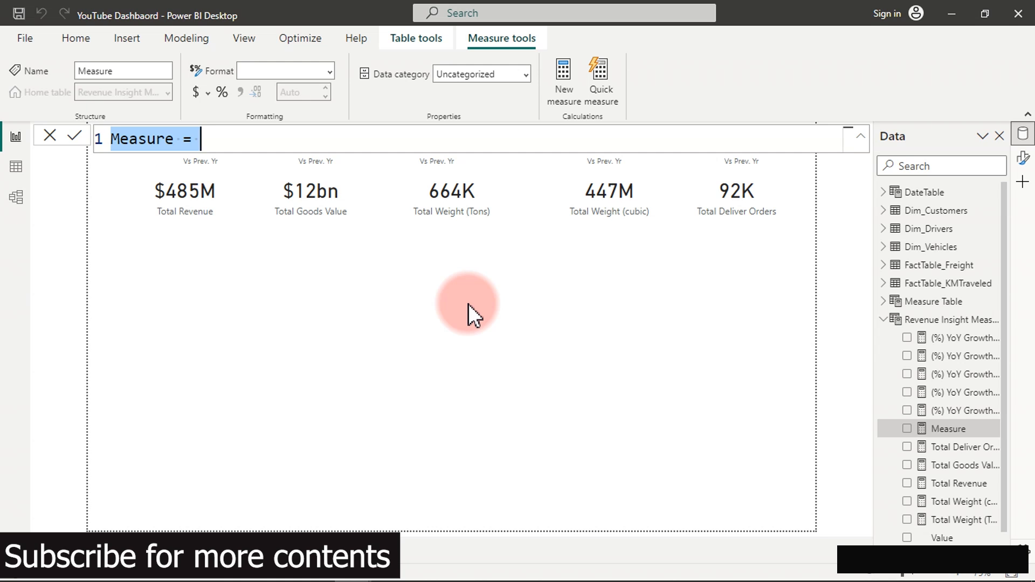
type("Cus")
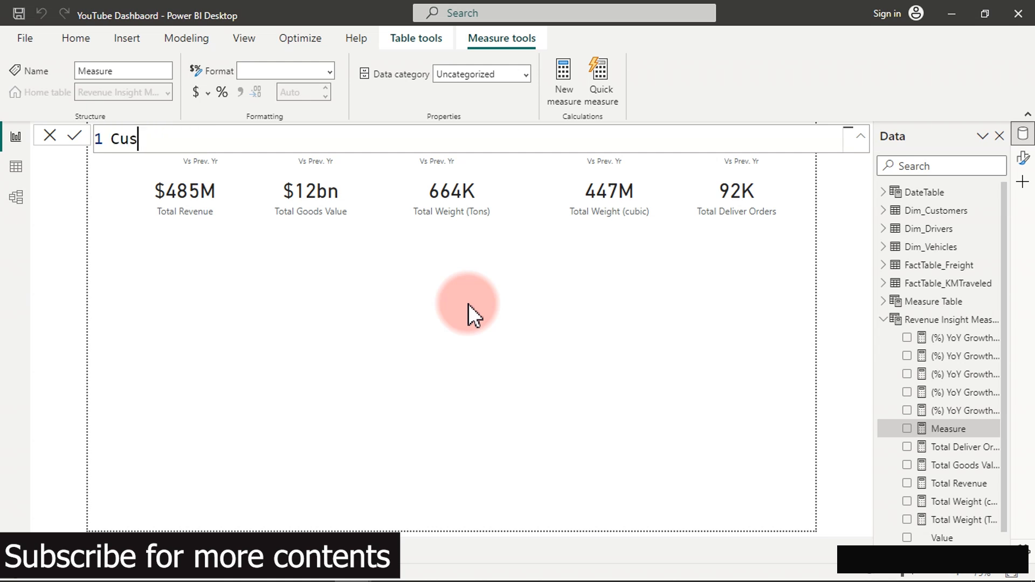
type("tomers withM")
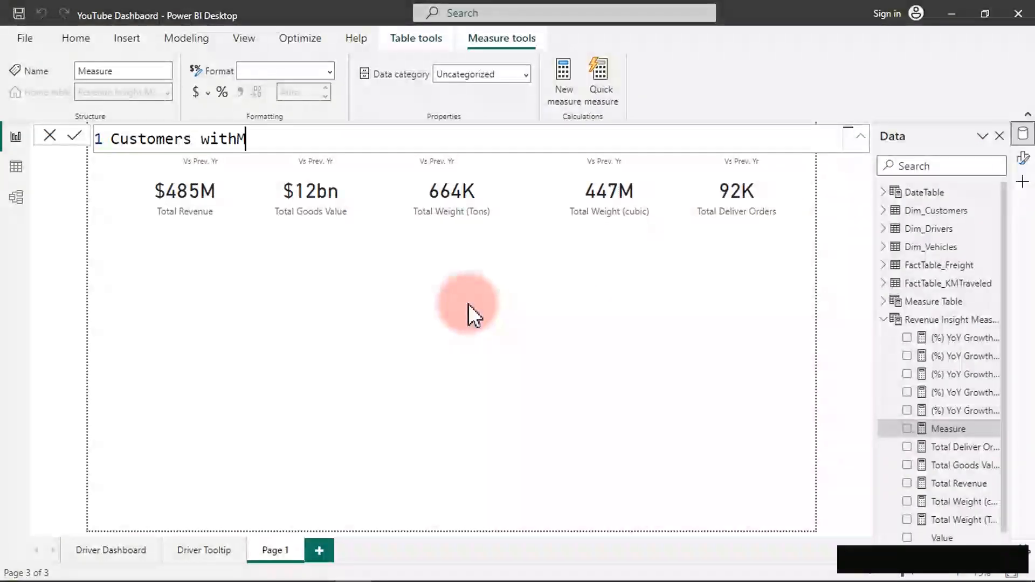
key("BackSpace")
type("Mu")
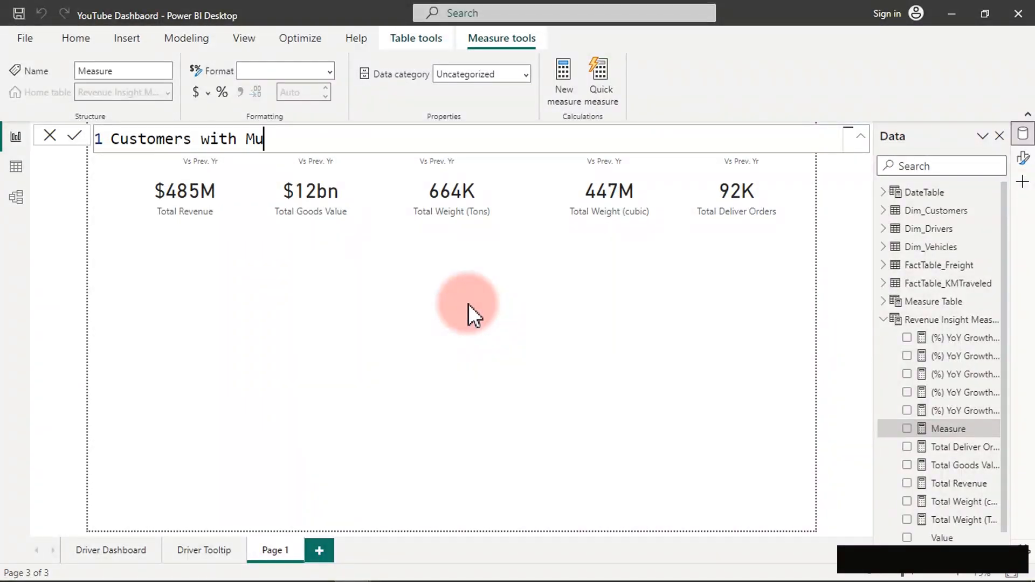
type("ltiple Orders =")
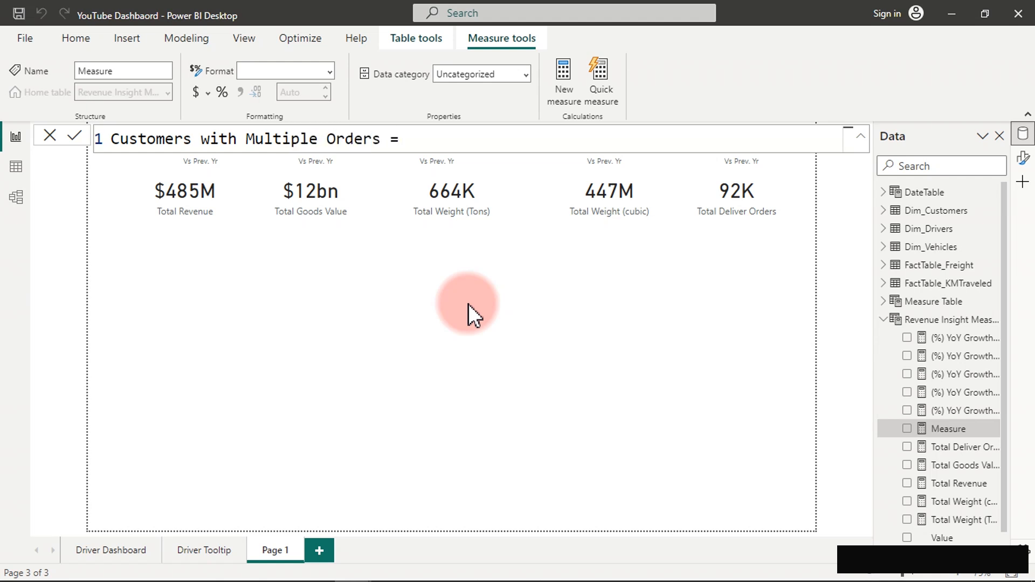
key("shift+Return")
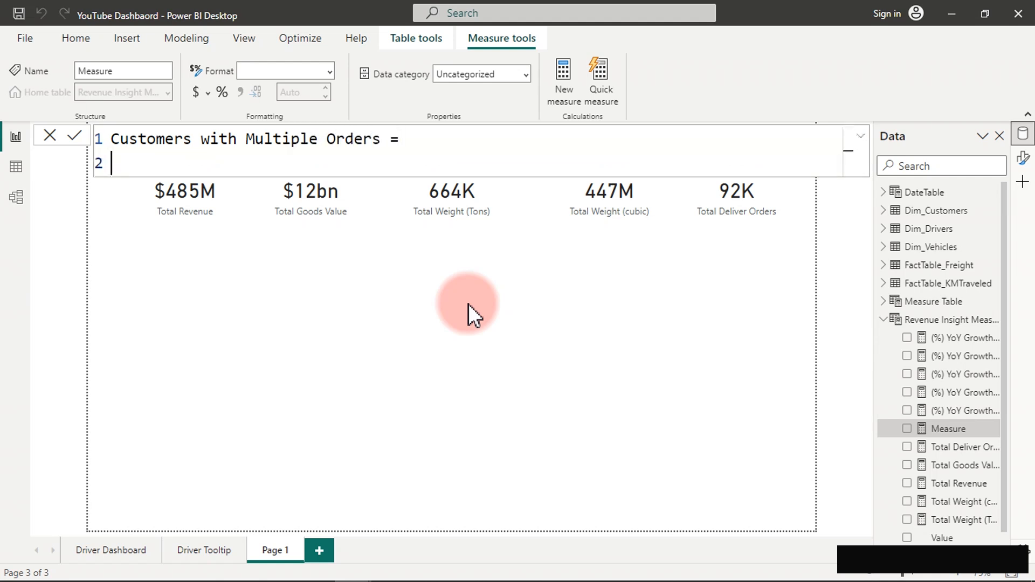
Start the Customers with Multiple Orders formula with CALCULATE, using COUNT of FactTable_Freight[HasOneOrderOrMultiple] on its own line as the expression.
key("Tab")
type("cal")
key("Tab")
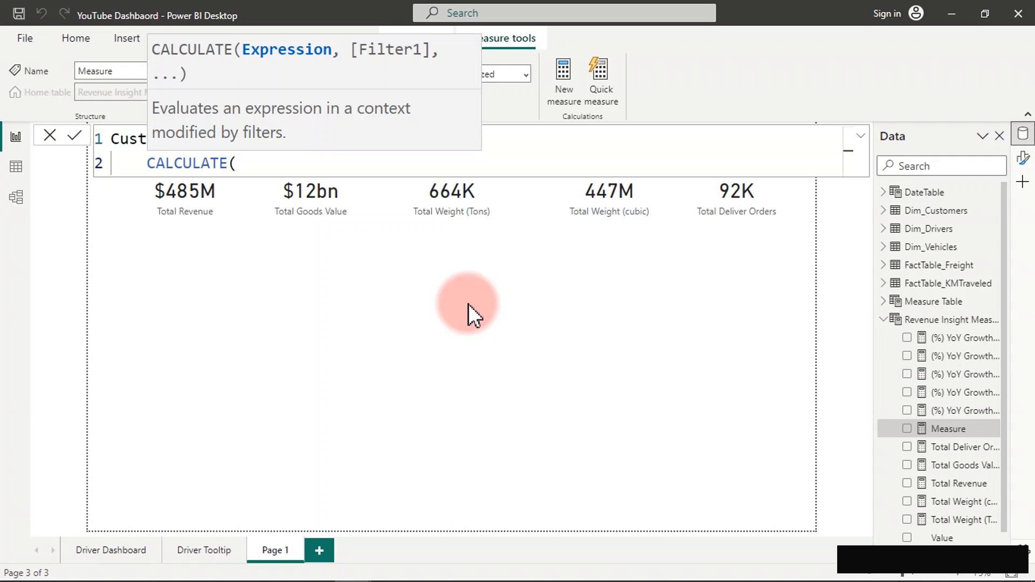
key("shift+Return")
type("co")
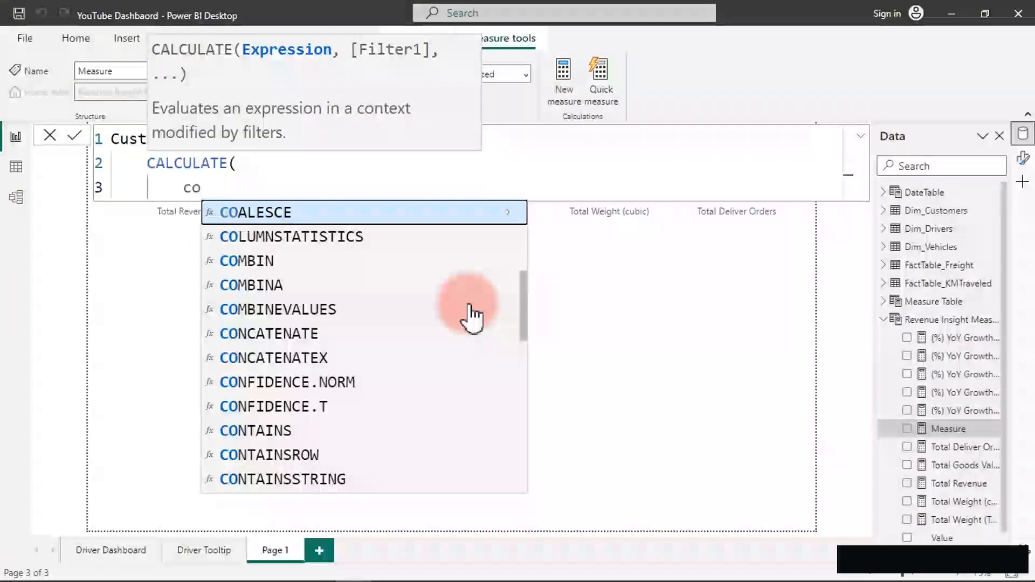
type("u")
key("Tab")
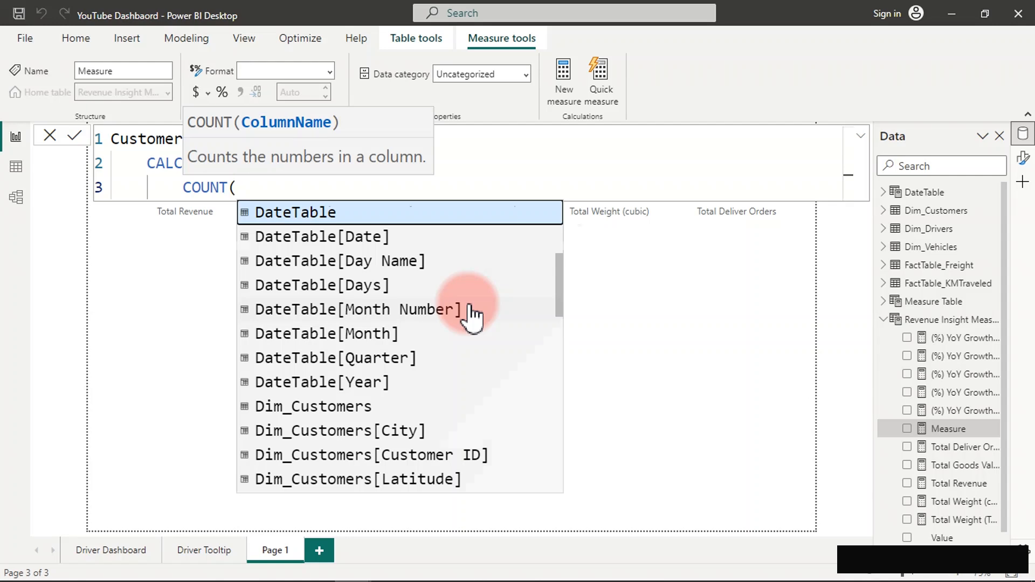
type("has")
key("Tab")
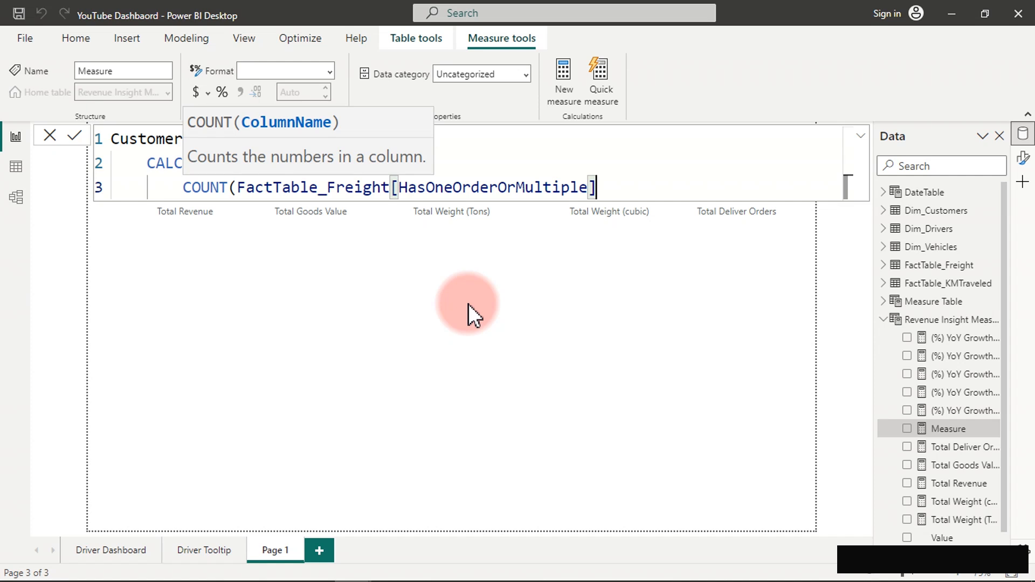
type(")")
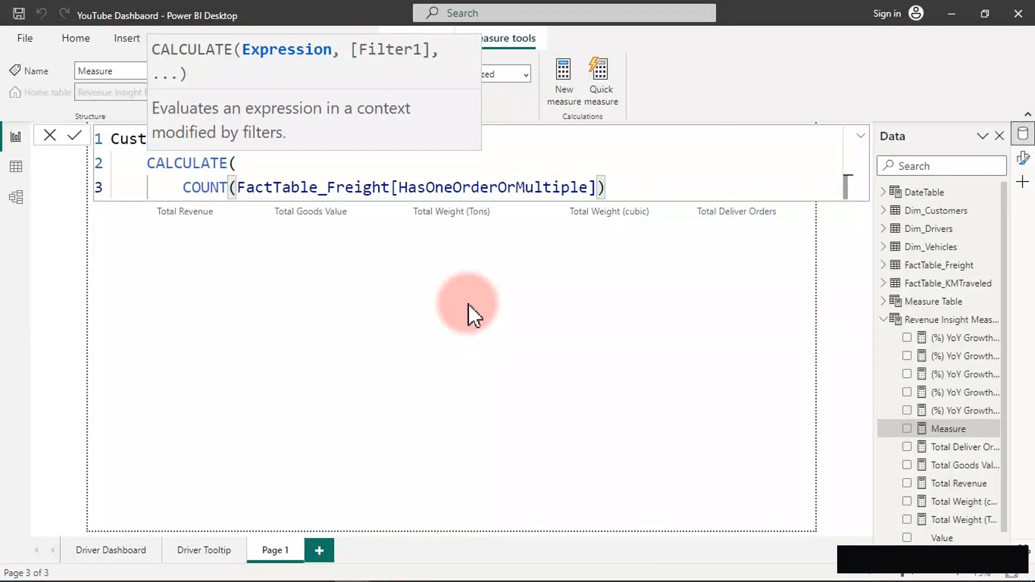
type(",")
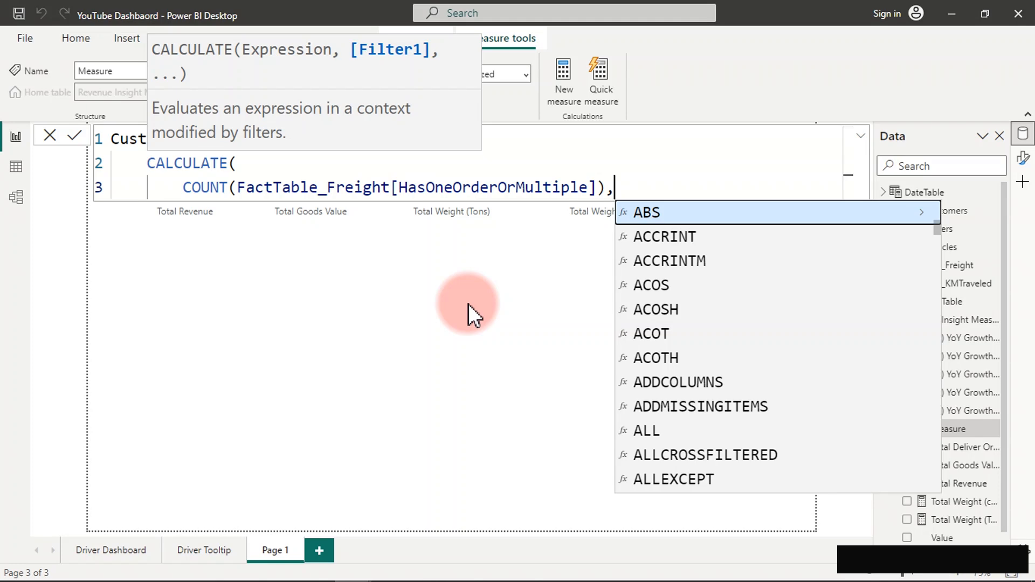
key("shift+Return")
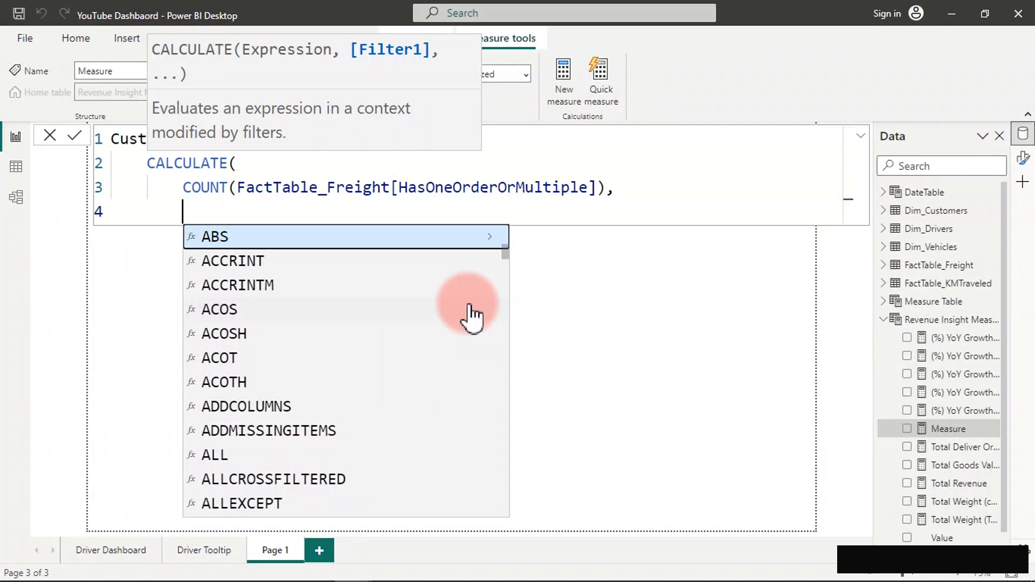
Filter the calculation to FactTable_Freight[HasOneOrderOrMultiple] = "Yes", commit the closed formula, and give the measure a thousands separator.
type("ha")
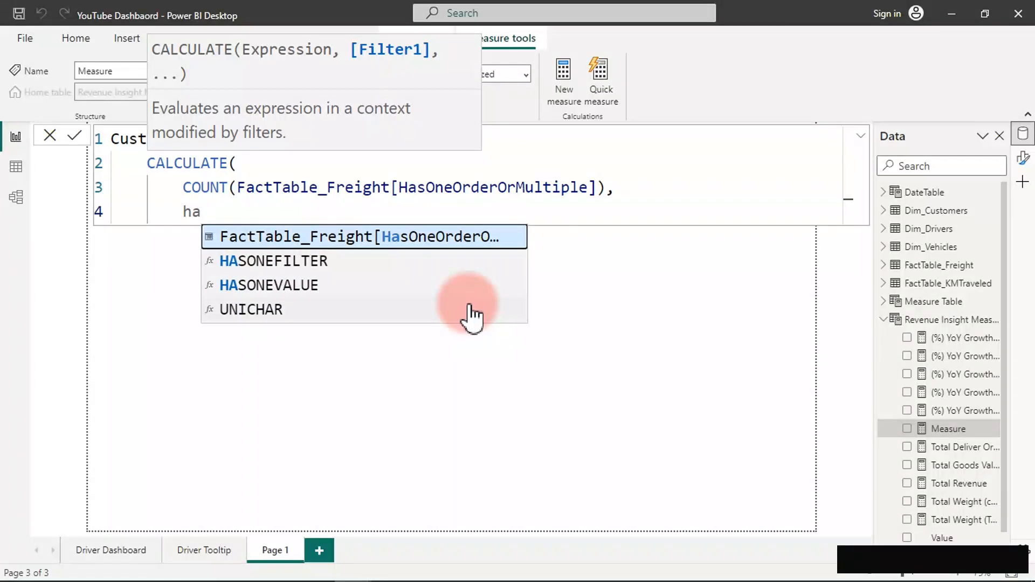
key("Tab")
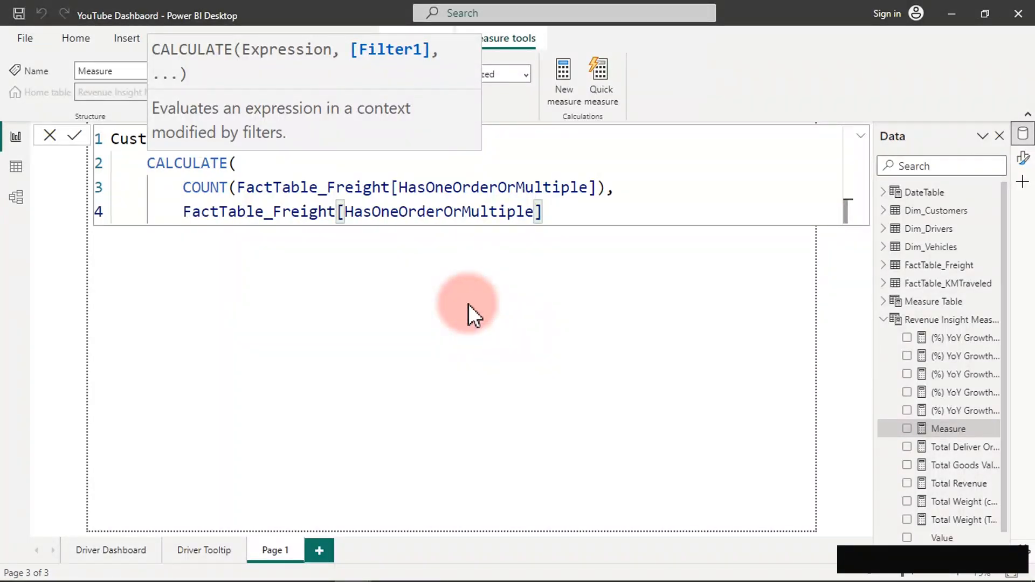
type("= \"")
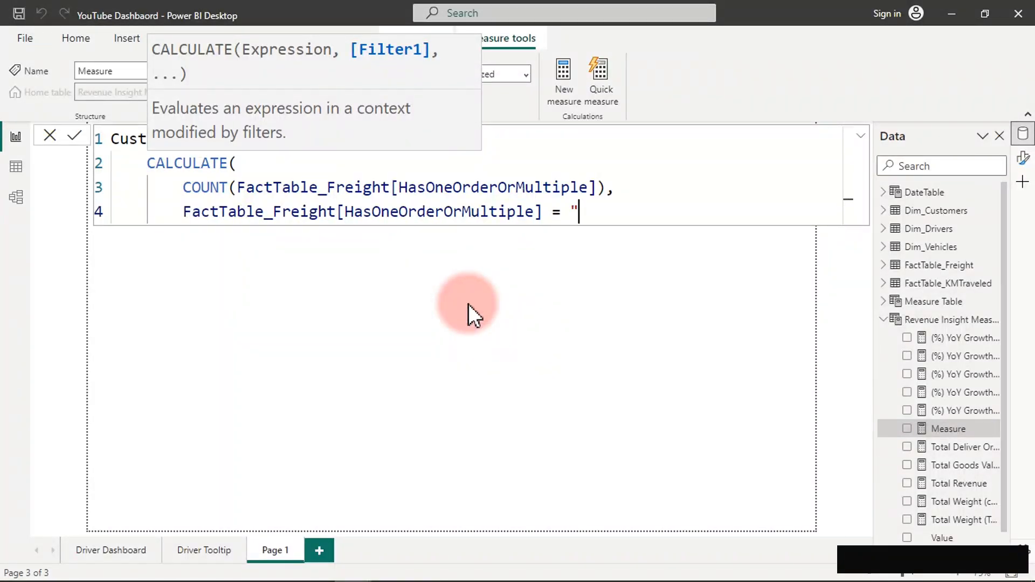
type("Yes\"")
key("shift+Return")
type(")")
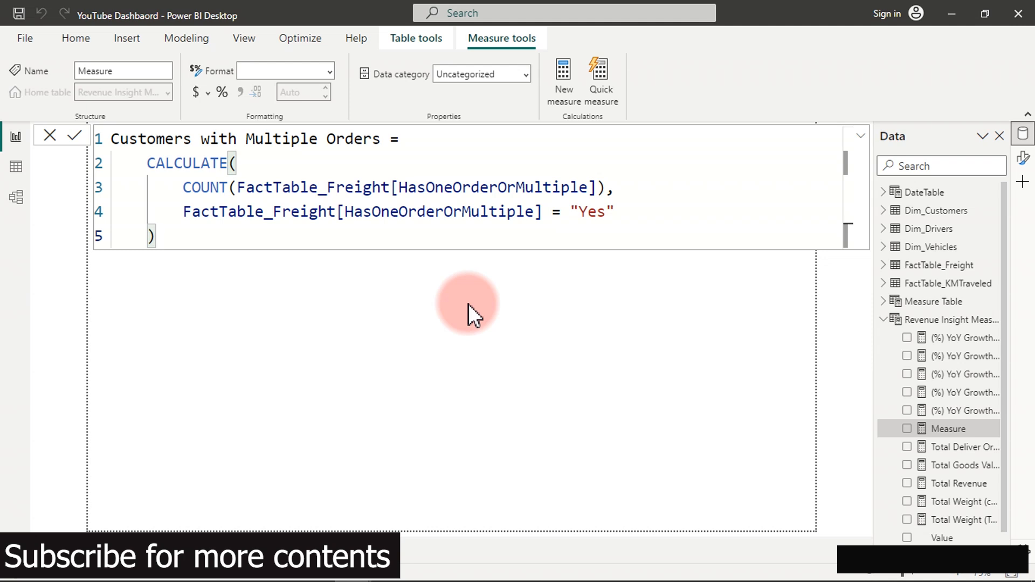
key("Return")
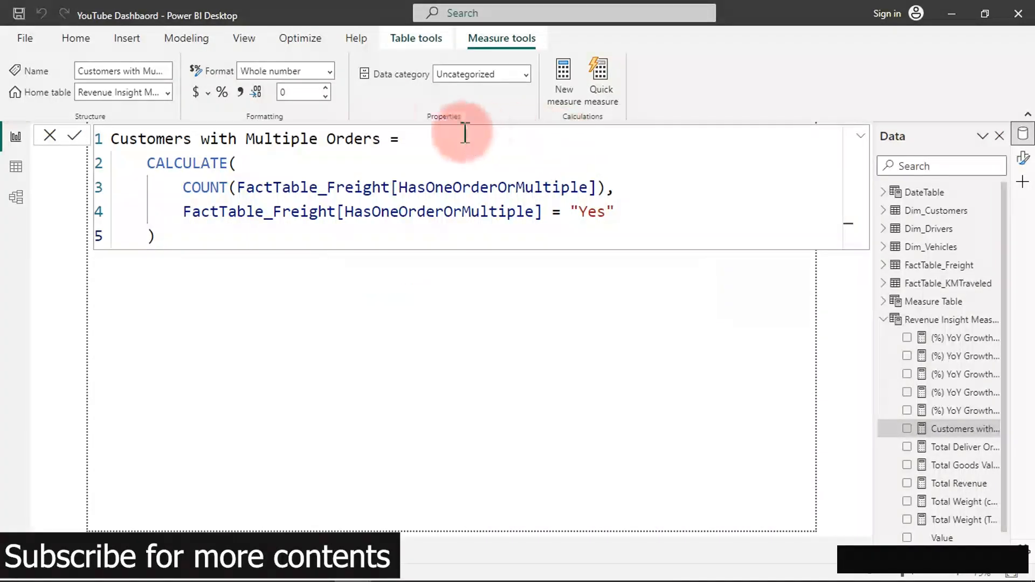
left_click(244, 94)
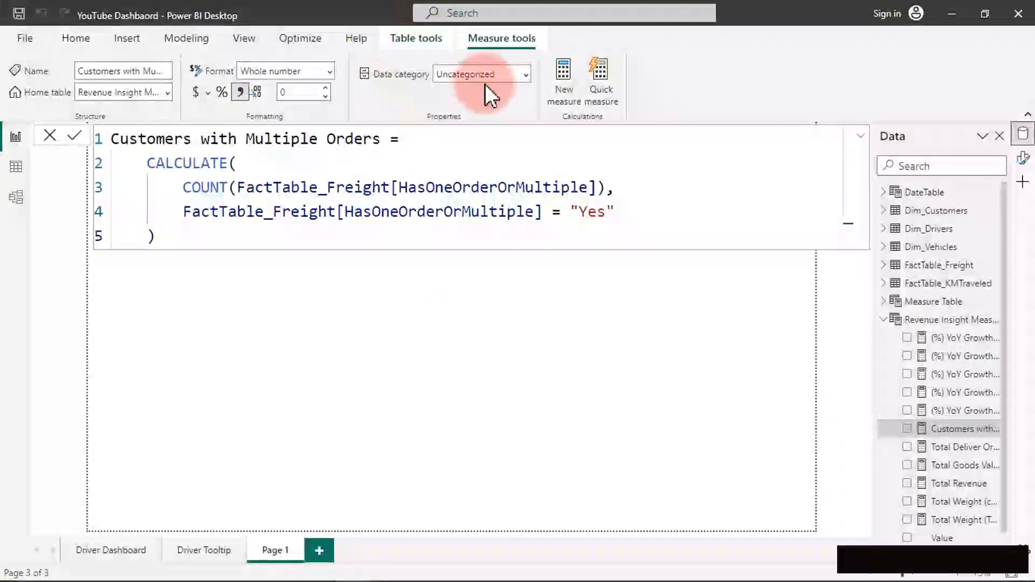
Add another measure to the same table and name it "Customer with One Orders".
left_click(565, 73)
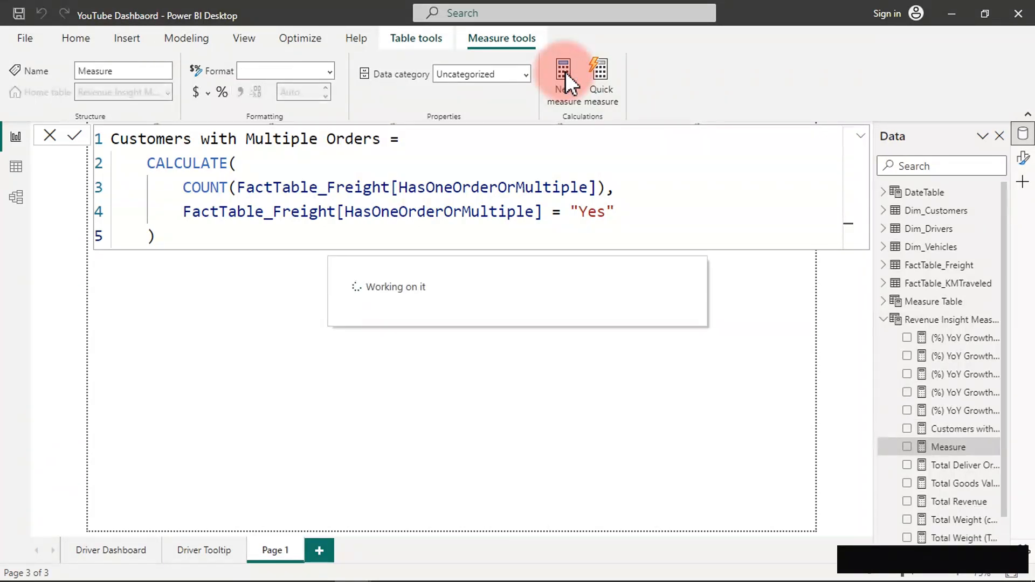
key("ctrl+a")
type("Custom")
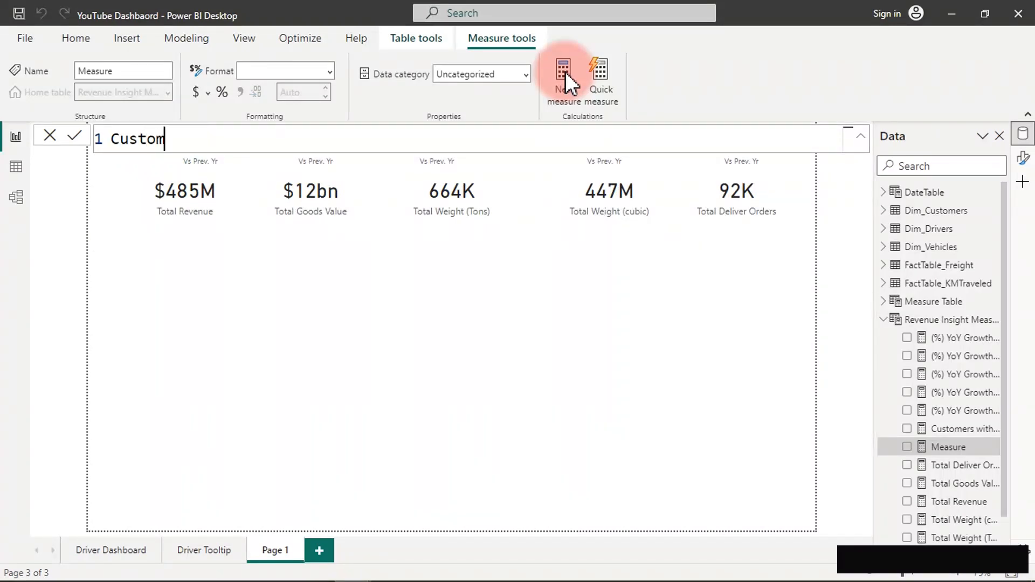
type("er with On")
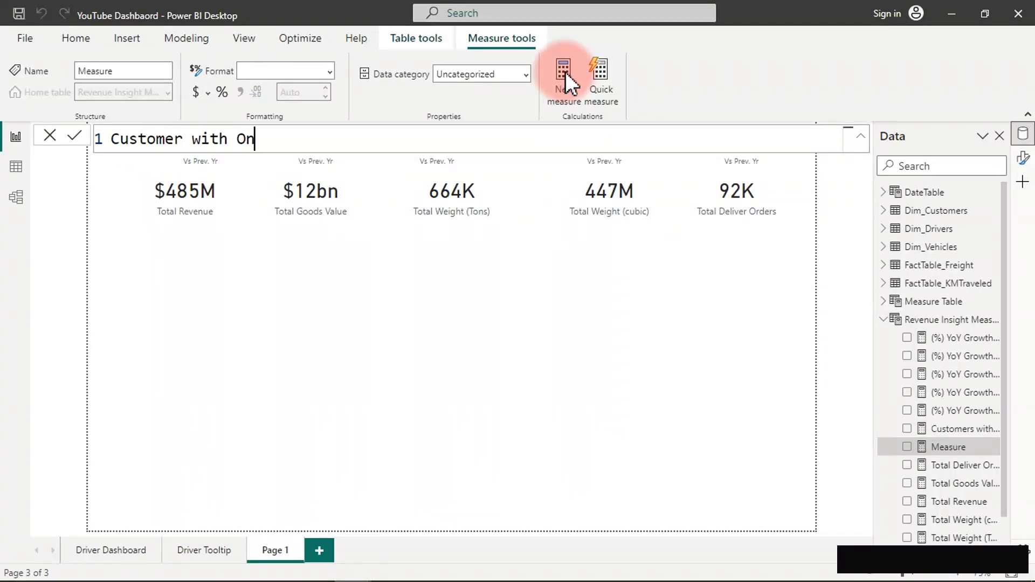
type("e Orders =")
key("shift+Return")
Begin the Customer with One Orders formula with CALCULATE and a COUNT of FactTable_Freight[HasOneOrderOrMultiple] on a separate line.
key("Tab")
type("cal")
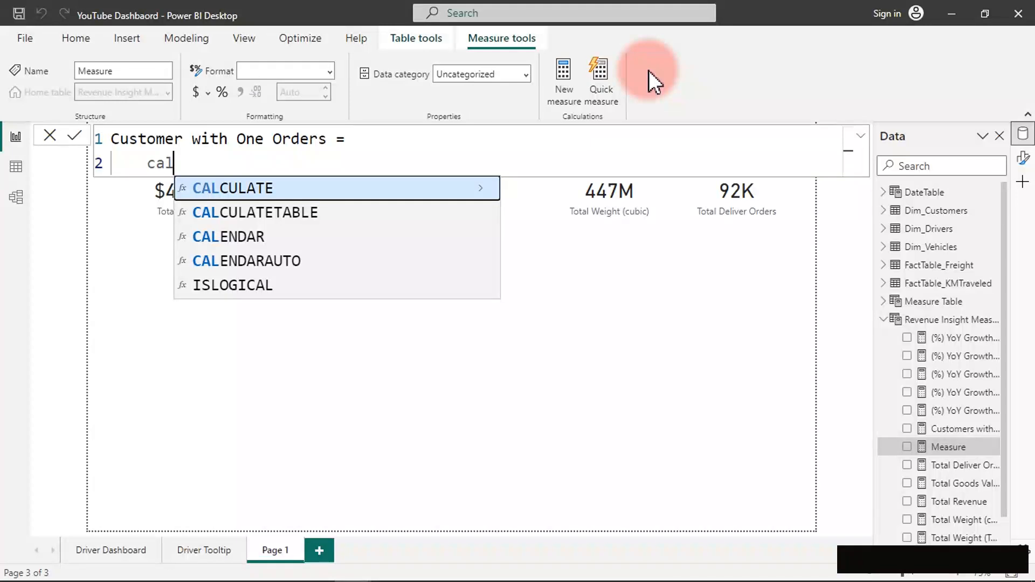
key("Tab")
key("shift+Return")
key("Tab")
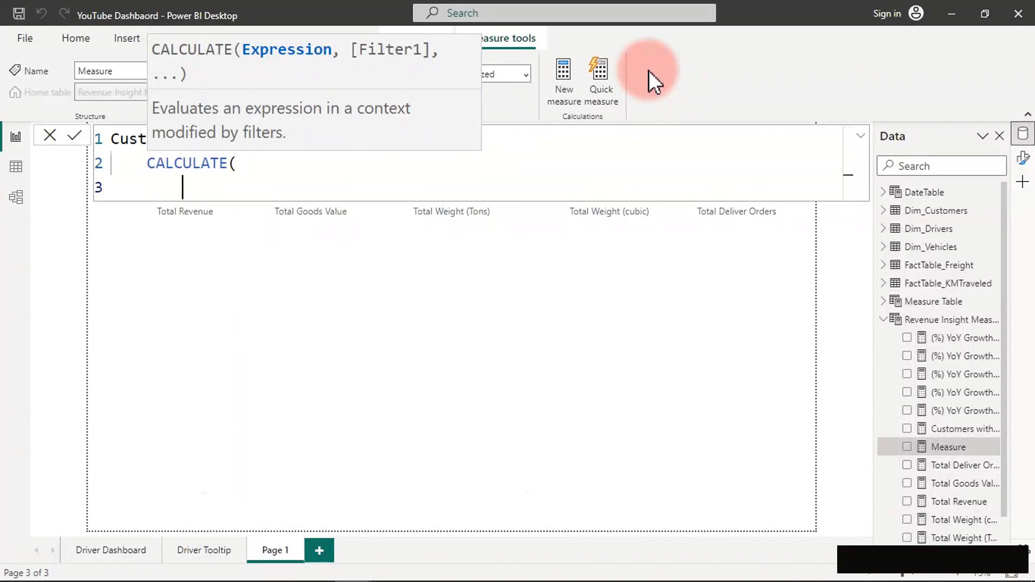
type("coun")
key("Tab")
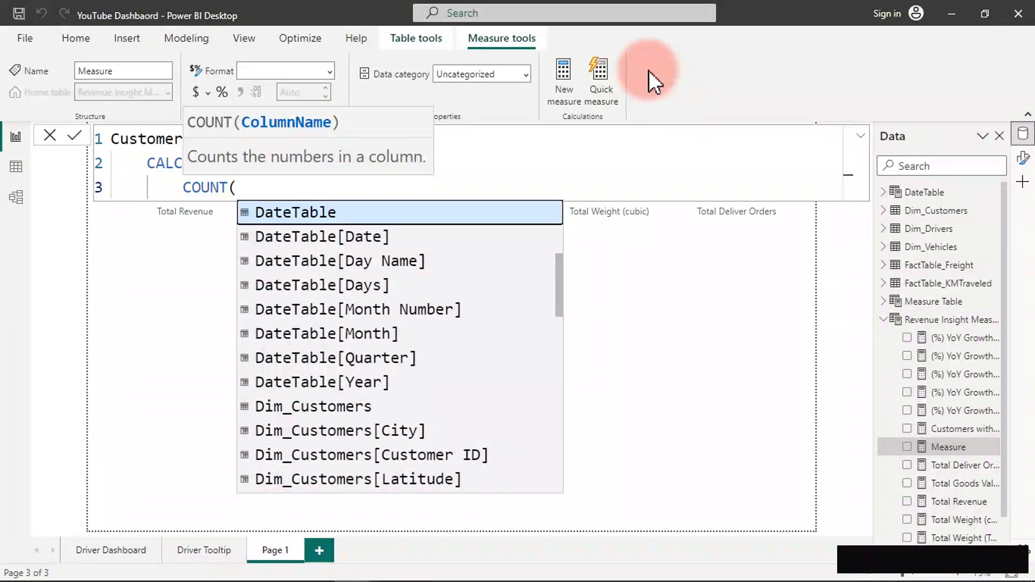
type("on")
key("BackSpace")
key("BackSpace")
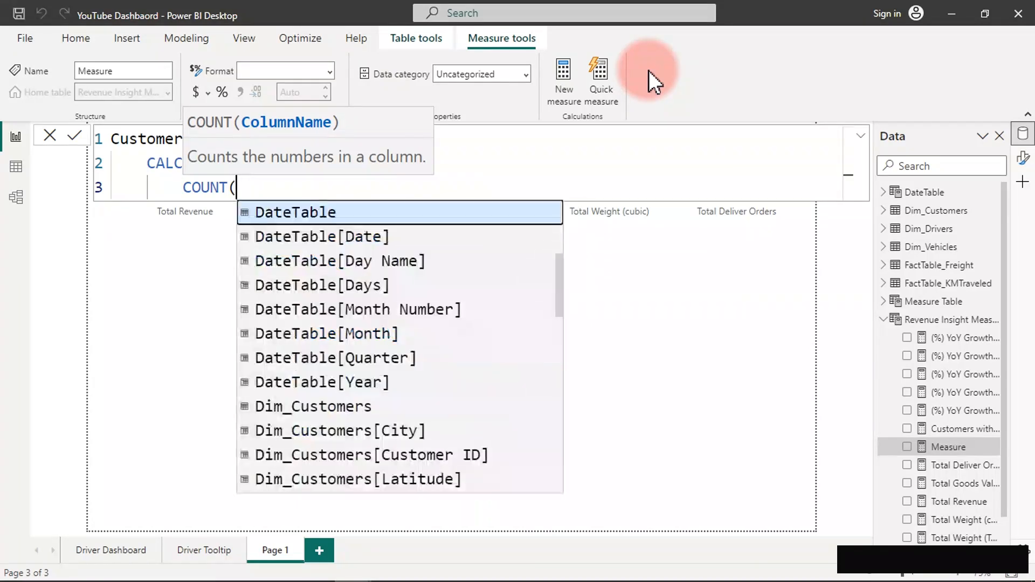
type("h")
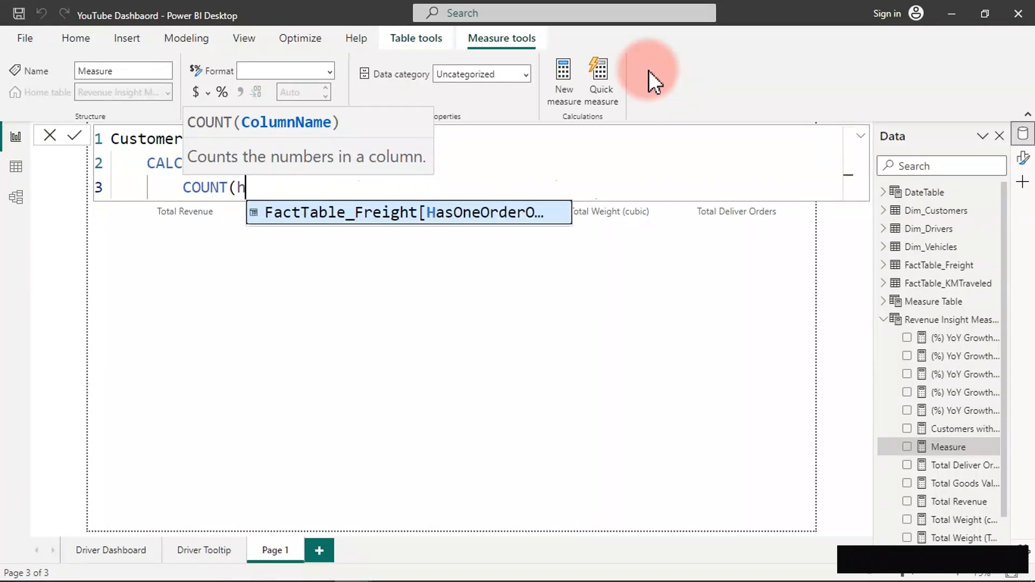
key("Tab")
type("),")
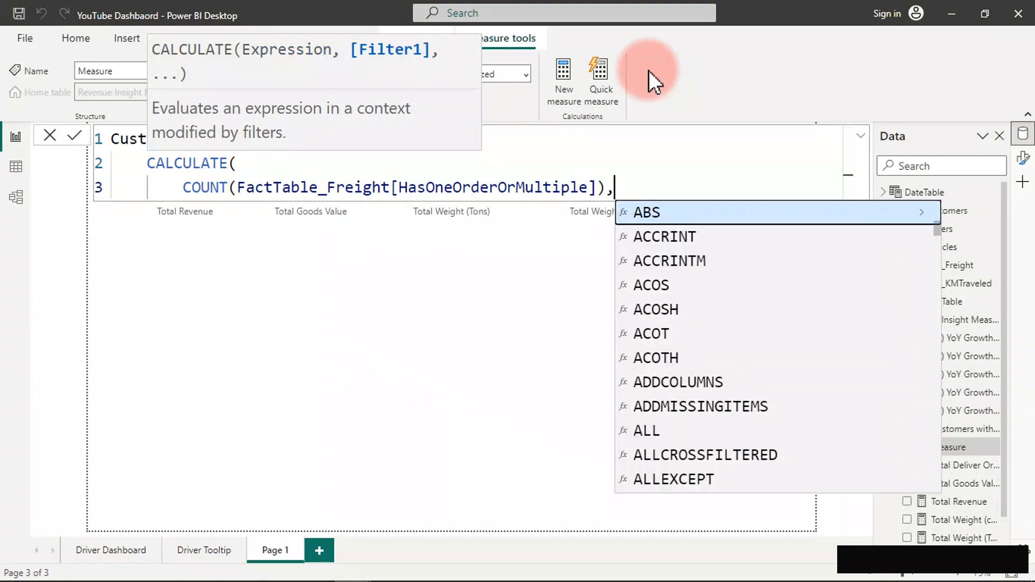
key("shift+Return")
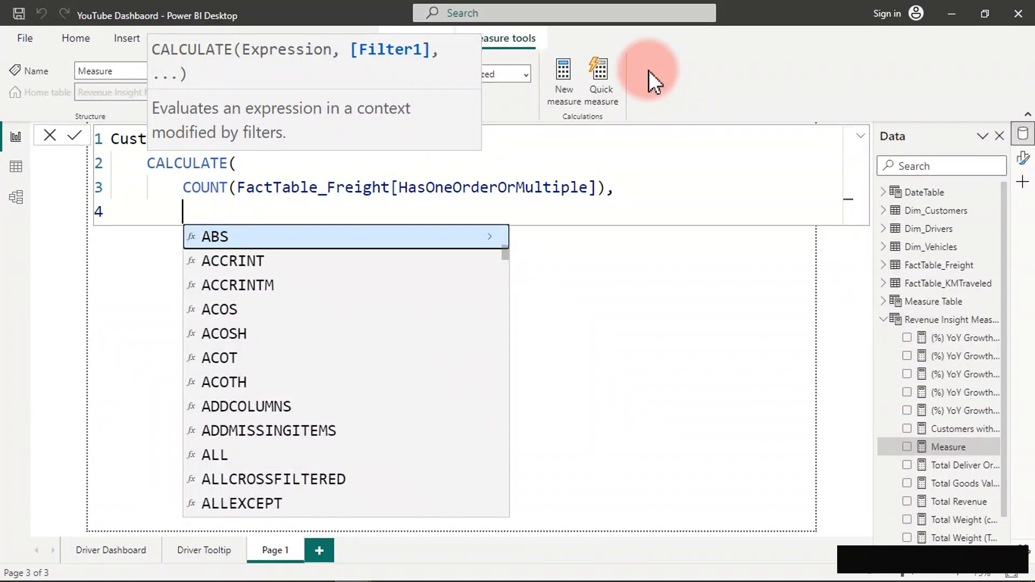
Add the filter FactTable_Freight[HasOneOrderOrMultiple] = "No" and close the CALCULATE function on a new line.
type("h")
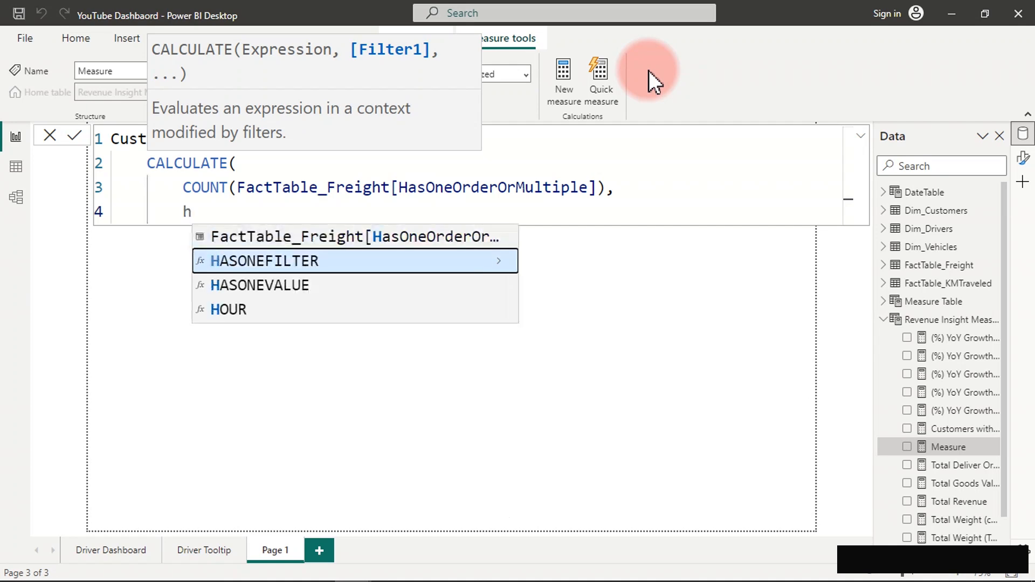
key("Up")
key("Tab")
type("=")
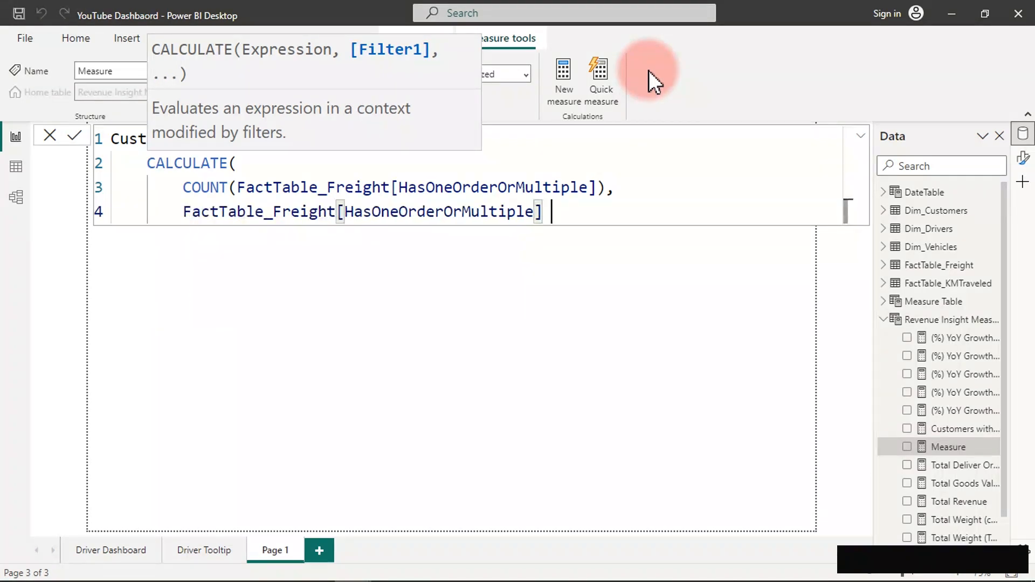
type("\"")
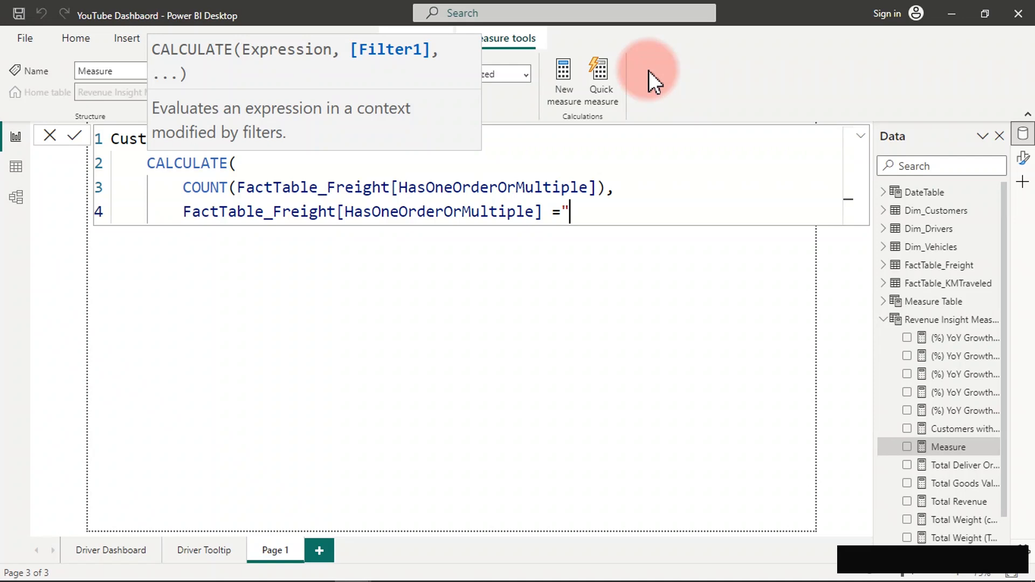
type("No\"")
key("shift+Return")
type(")")
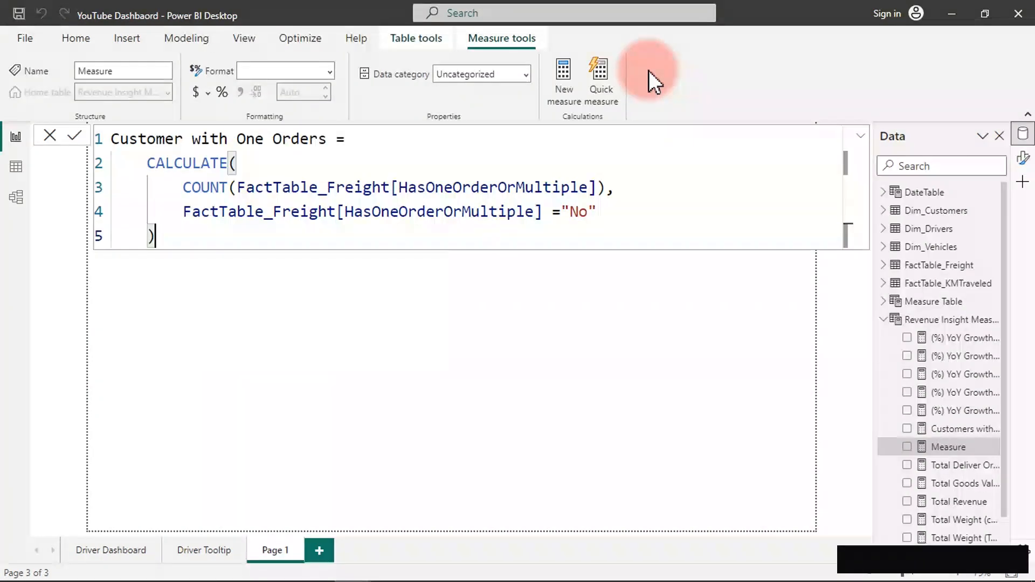
Commit the Customer with One Orders formula and give the measure a thousands separator.
key("Return")
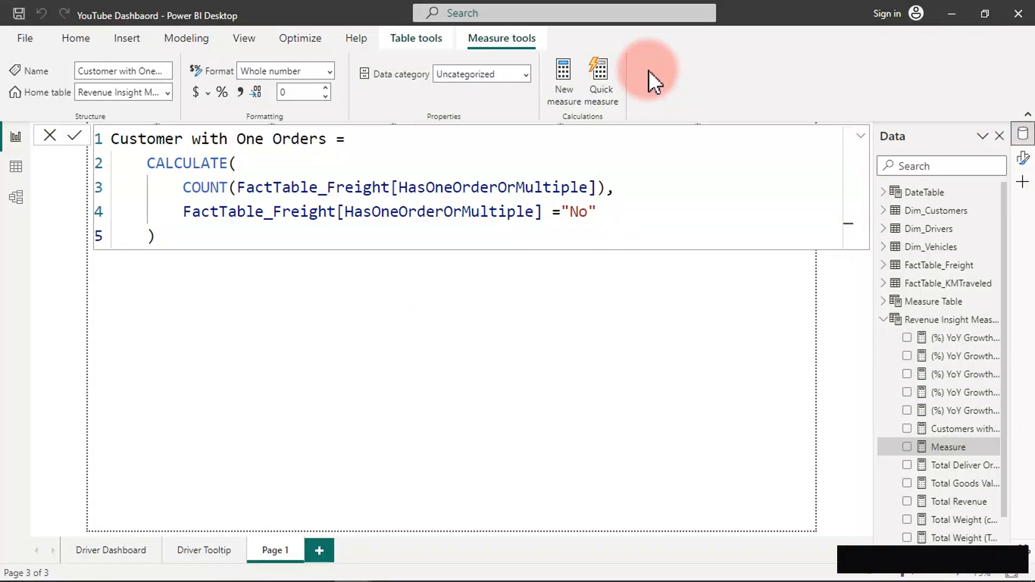
left_click(244, 90)
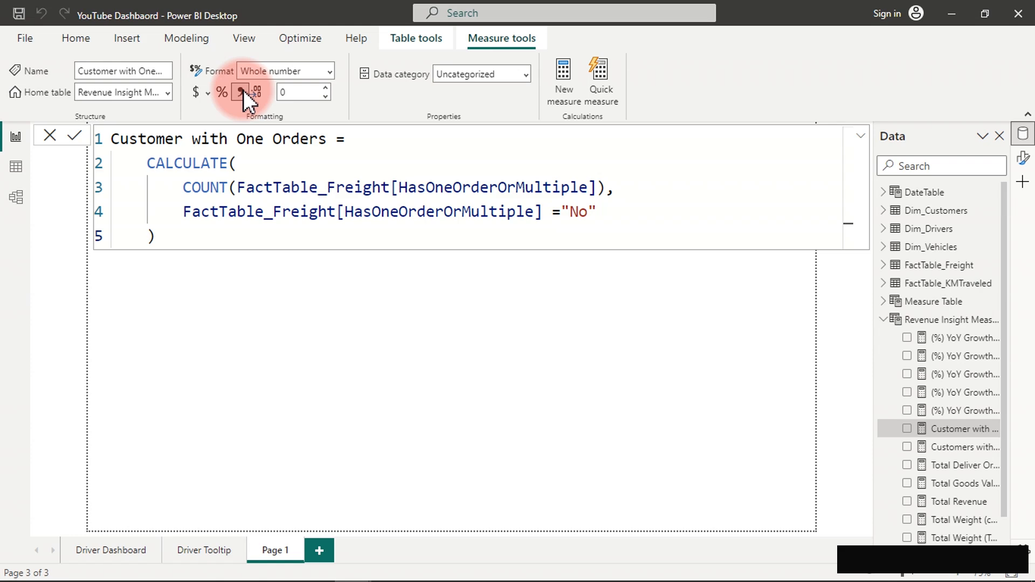
left_click(241, 91)
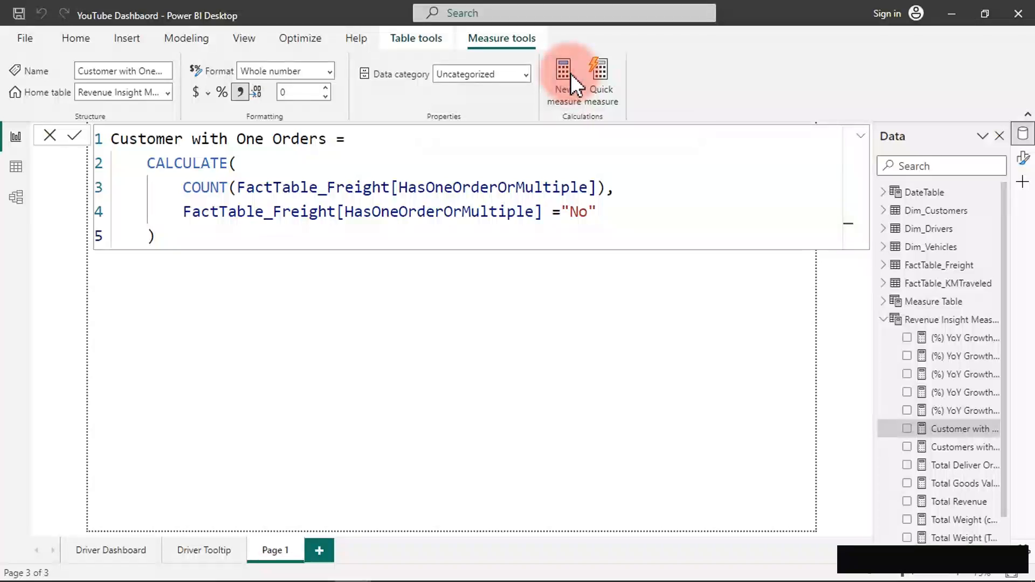
Add another measure to the same table and name it "% of Repeat Customers".
left_click(571, 74)
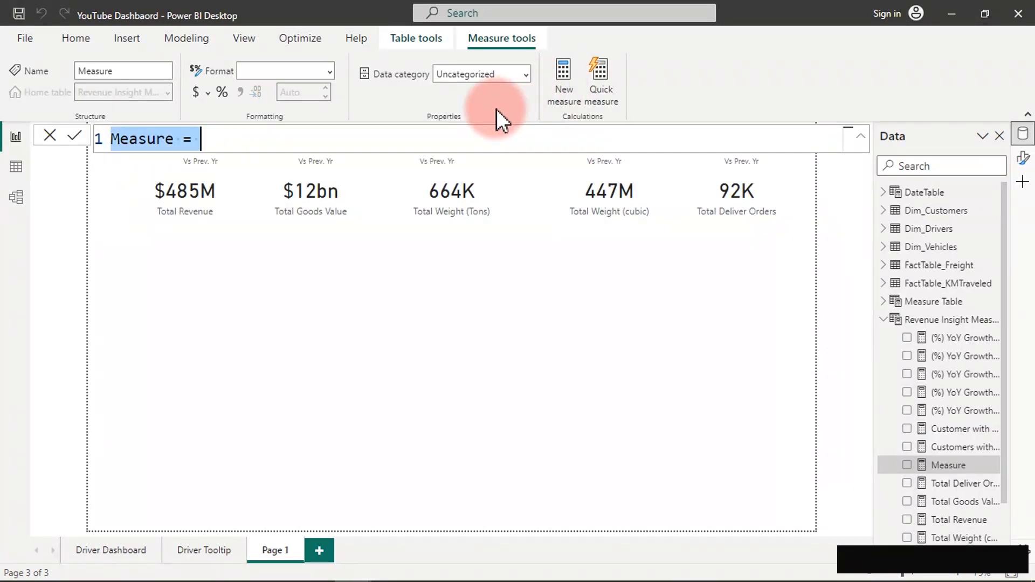
type("#")
key("BackSpace")
type("%")
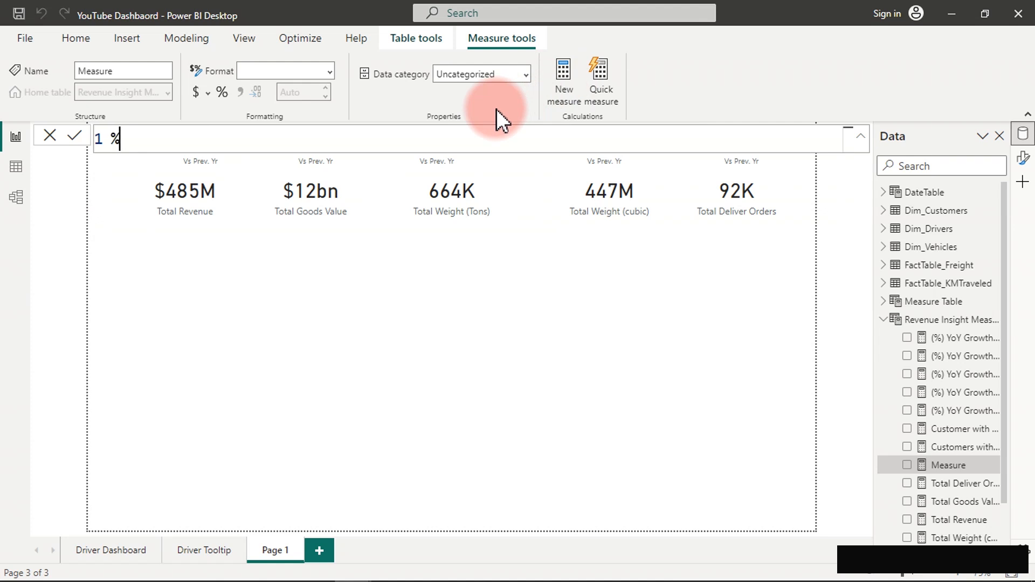
type(" of Repe")
key("BackSpace")
type("eat")
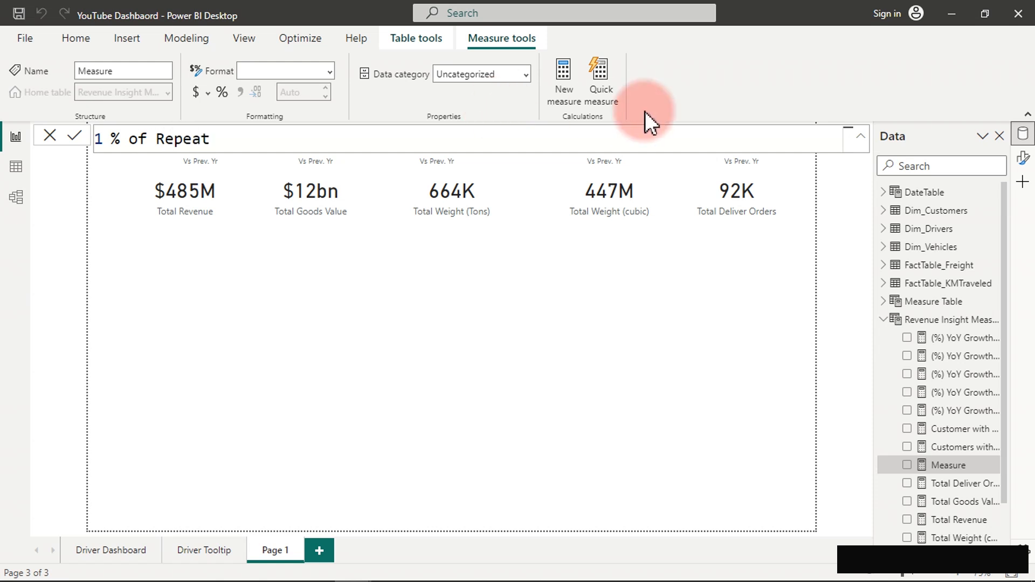
type(" Customoer")
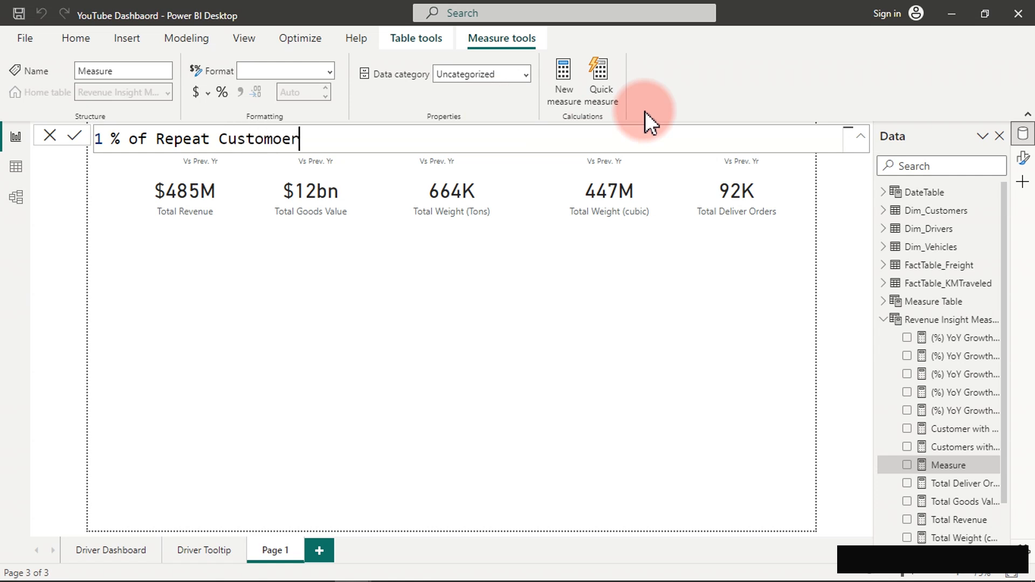
key("BackSpace")
key("BackSpace")
key("BackSpace")
key("BackSpace")
type("mers =")
Begin the % of Repeat Customers formula with DIVIDE and the numerator [Customers with Multiple Orders] on separate lines.
key("shift+Return")
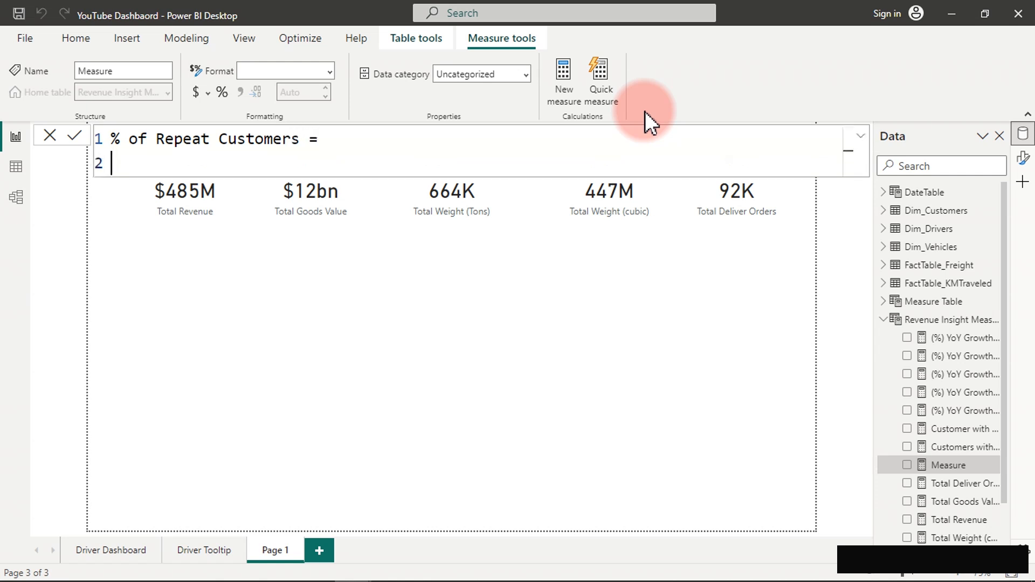
type("dici")
key("BackSpace")
key("BackSpace")
type("vi")
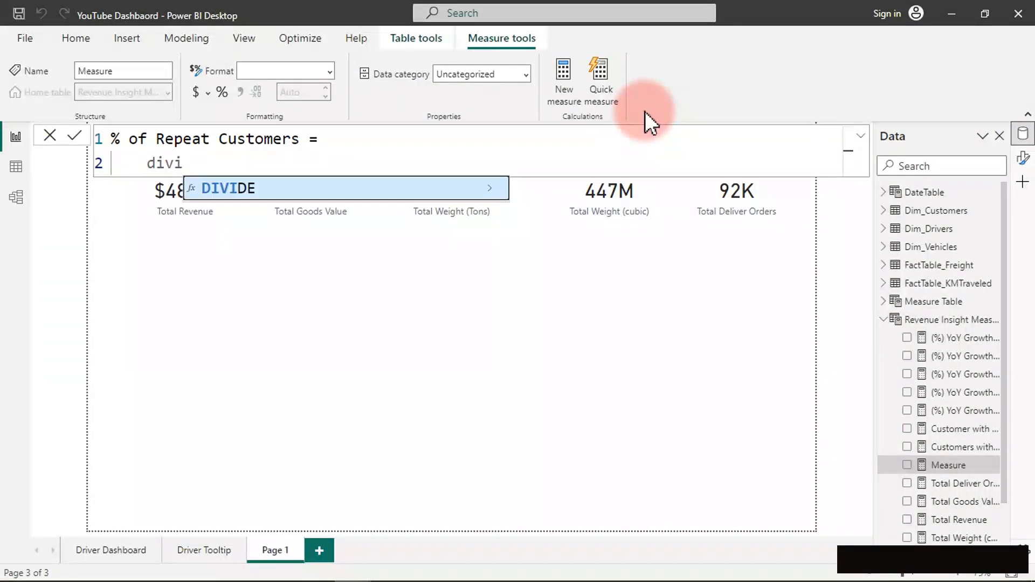
key("Tab")
key("shift+Return")
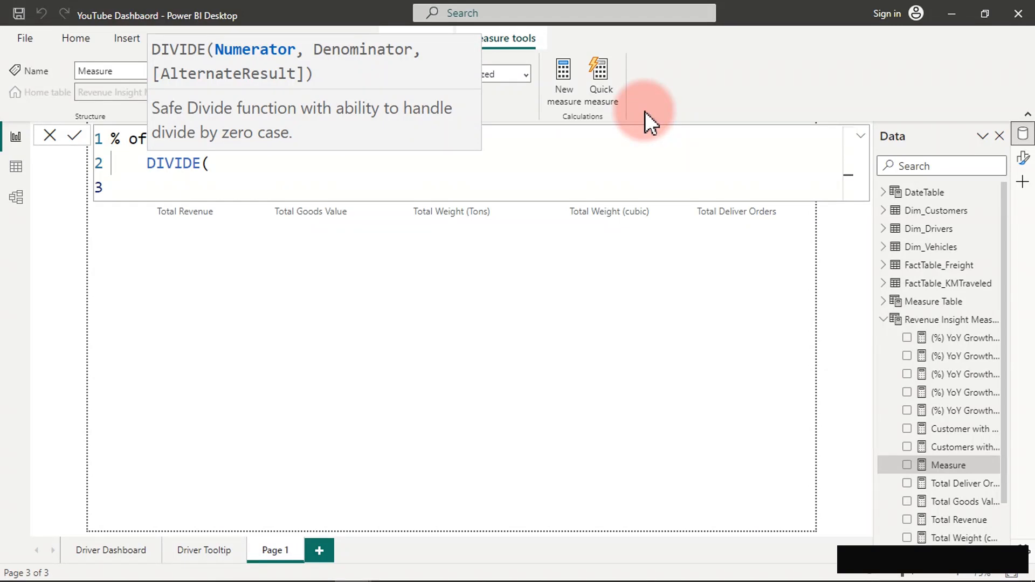
type("[c")
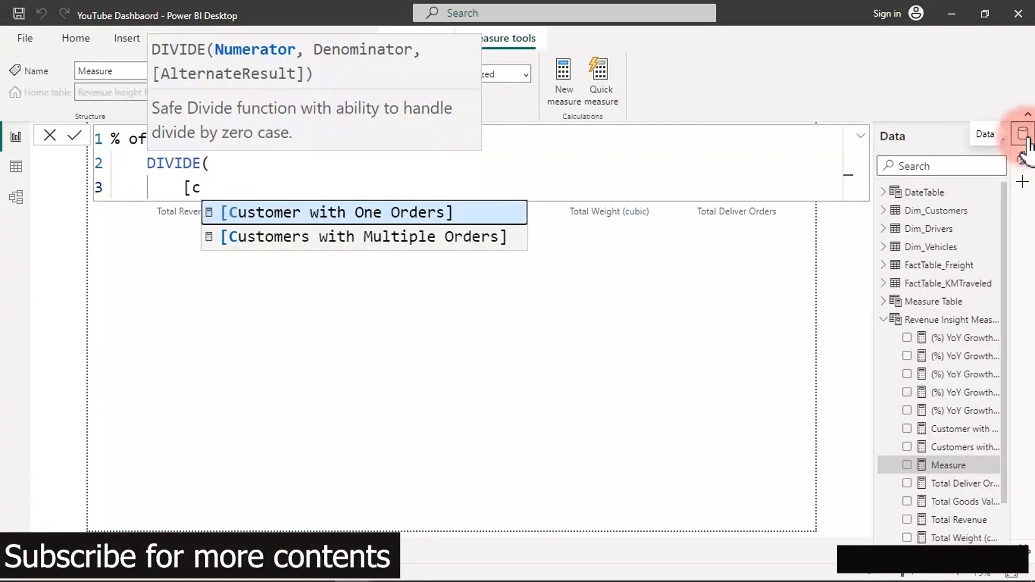
key("Down")
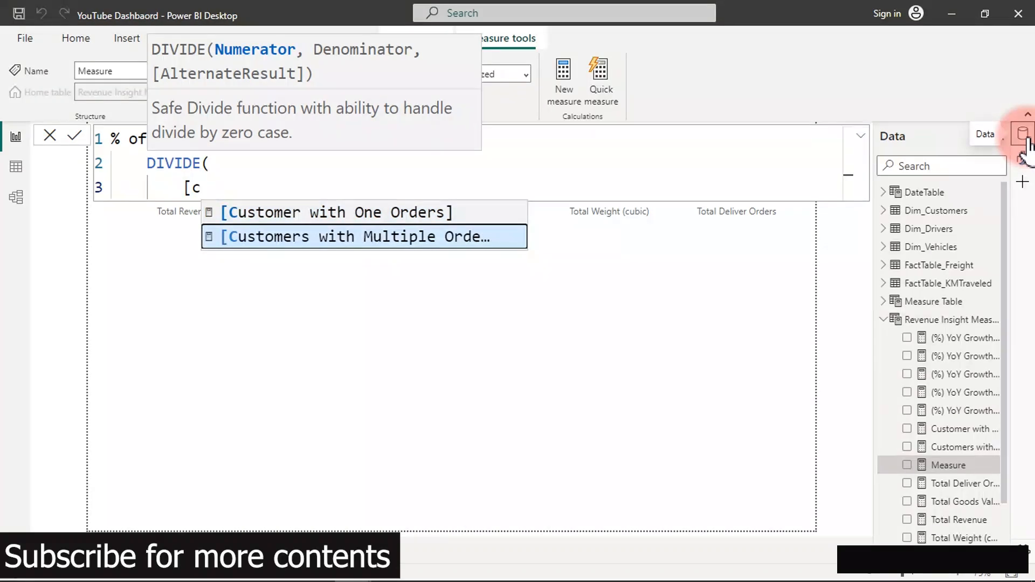
key("Tab")
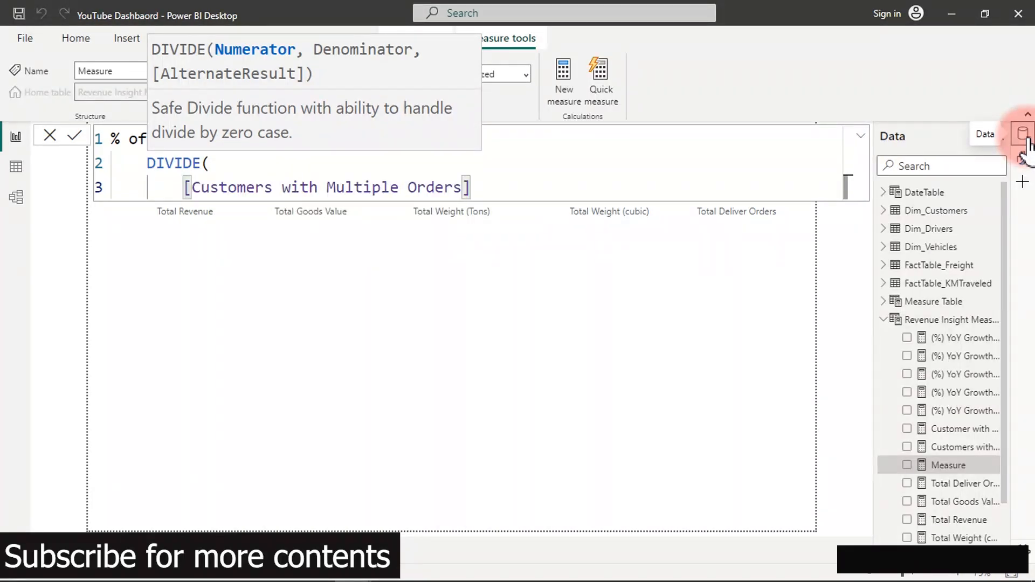
type(",")
key("shift+Return")
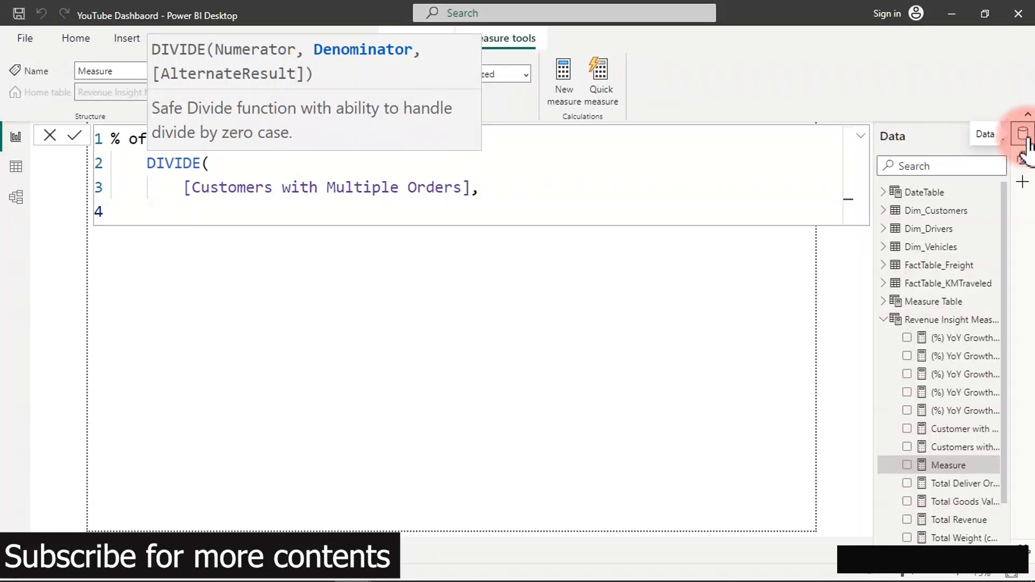
Enter [Customers with Multiple Orders] + [Customer with One Orders] as the denominator and close the DIVIDE function on a new line.
type("c")
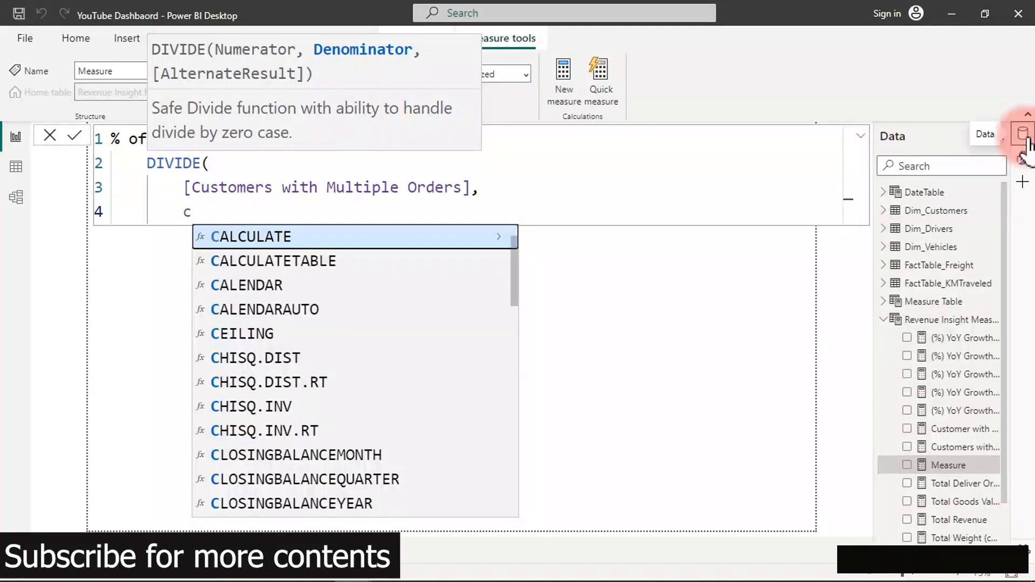
key("BackSpace")
type("[cu")
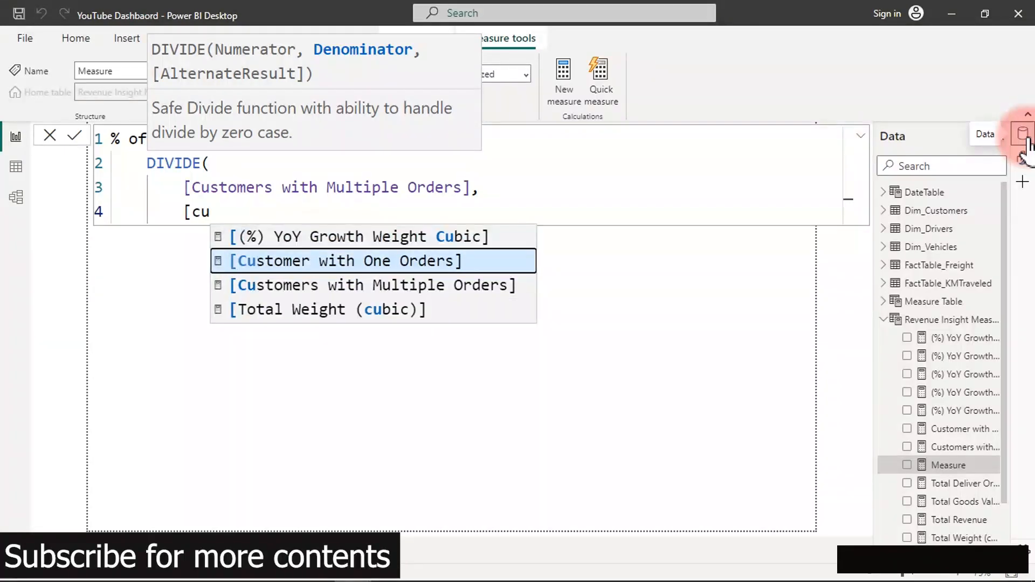
key("Down")
key("Tab")
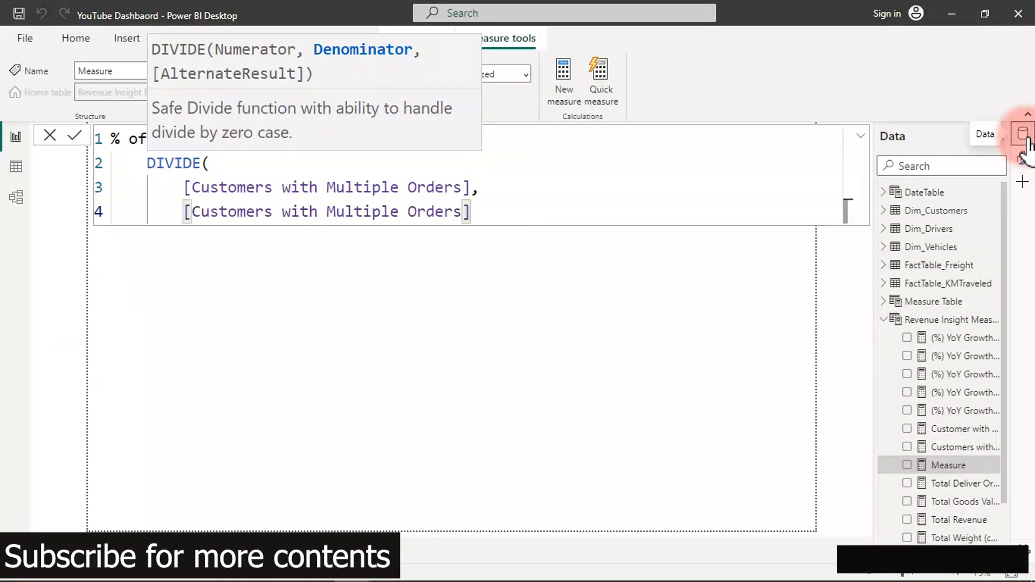
type("+ ")
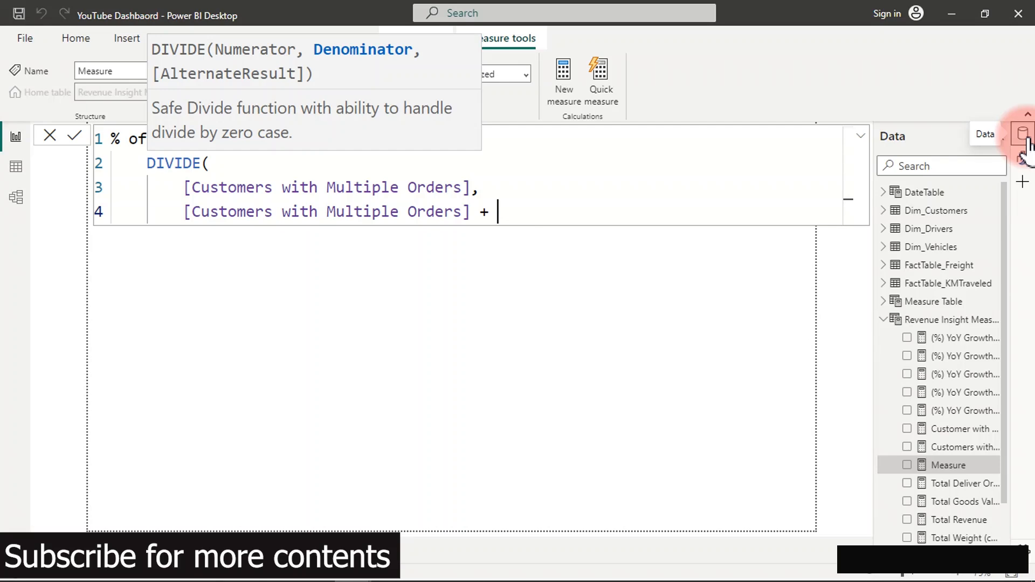
type("C")
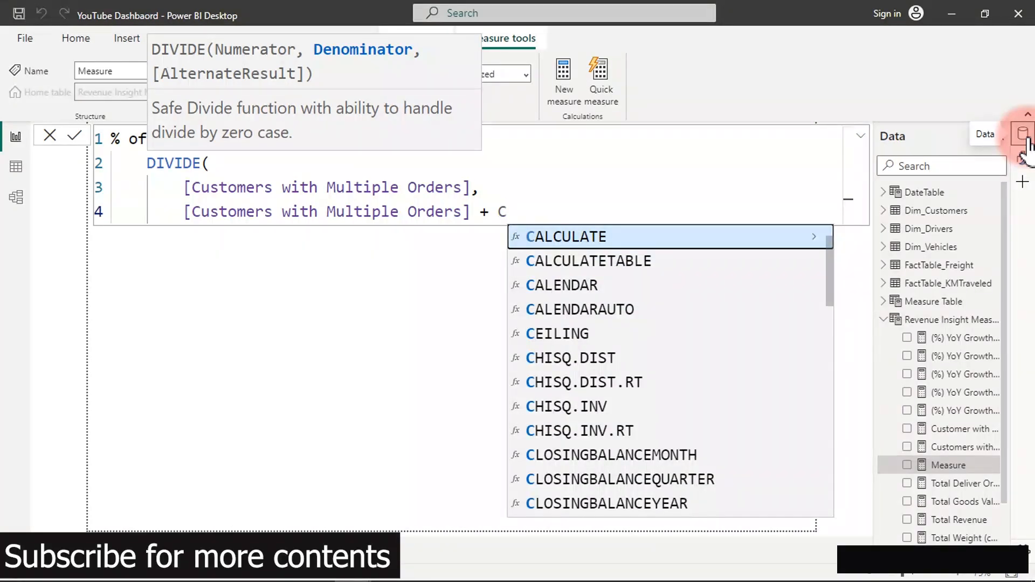
key("BackSpace")
type("[C")
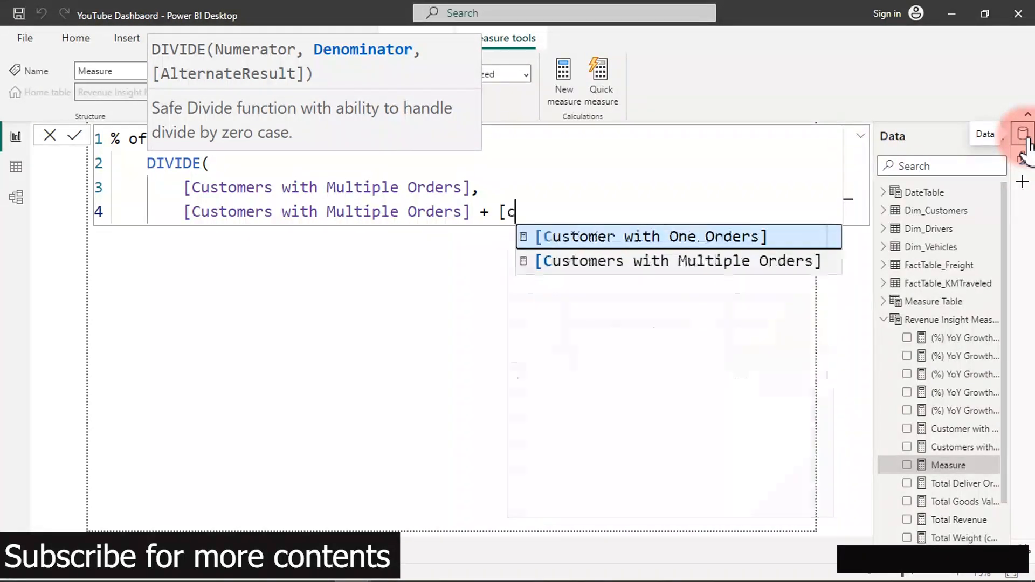
key("Tab")
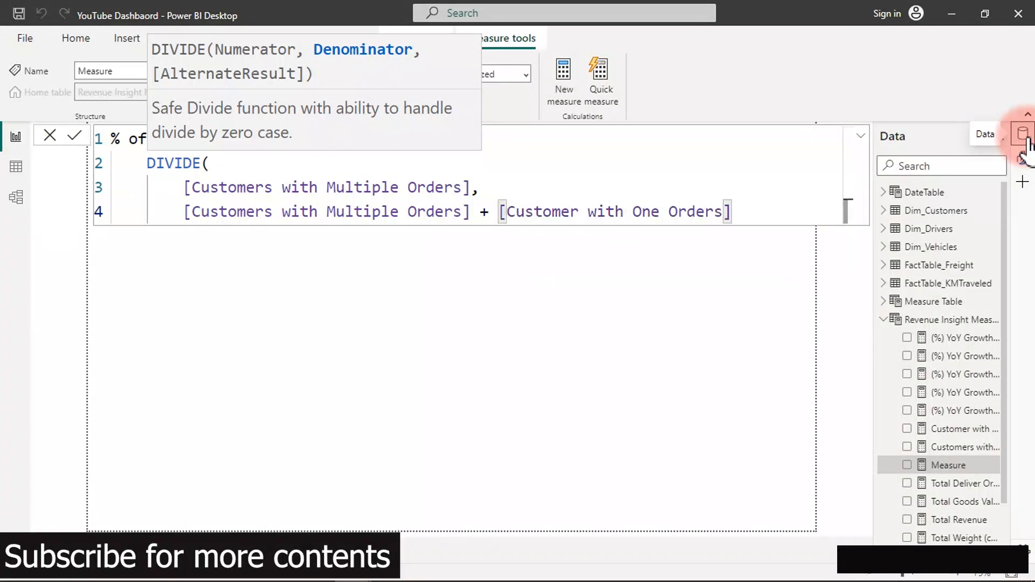
key("Return")
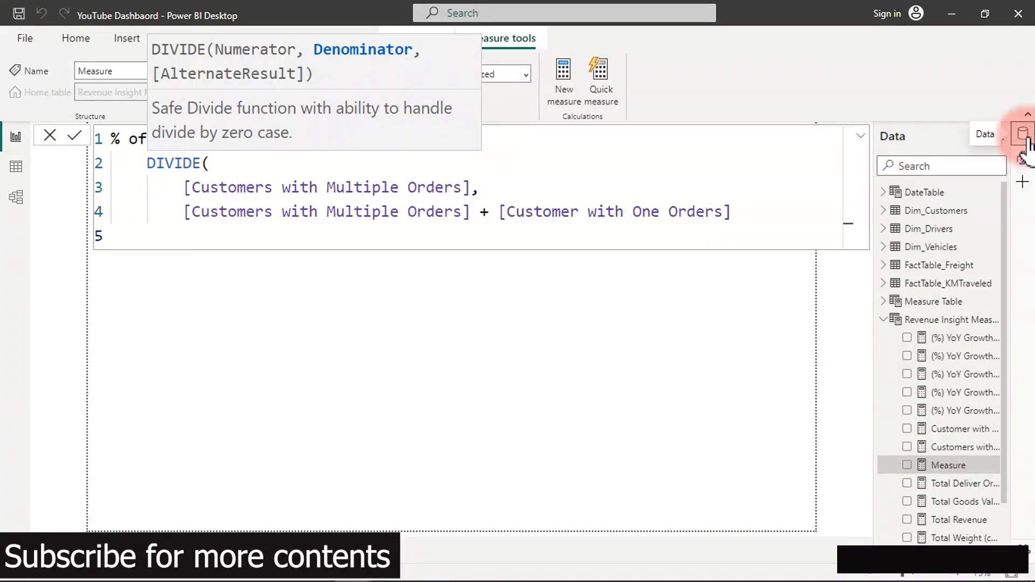
type(")")
Commit the % of Repeat Customers formula and format the measure as a percentage with 2 decimal places.
left_click(1028, 139)
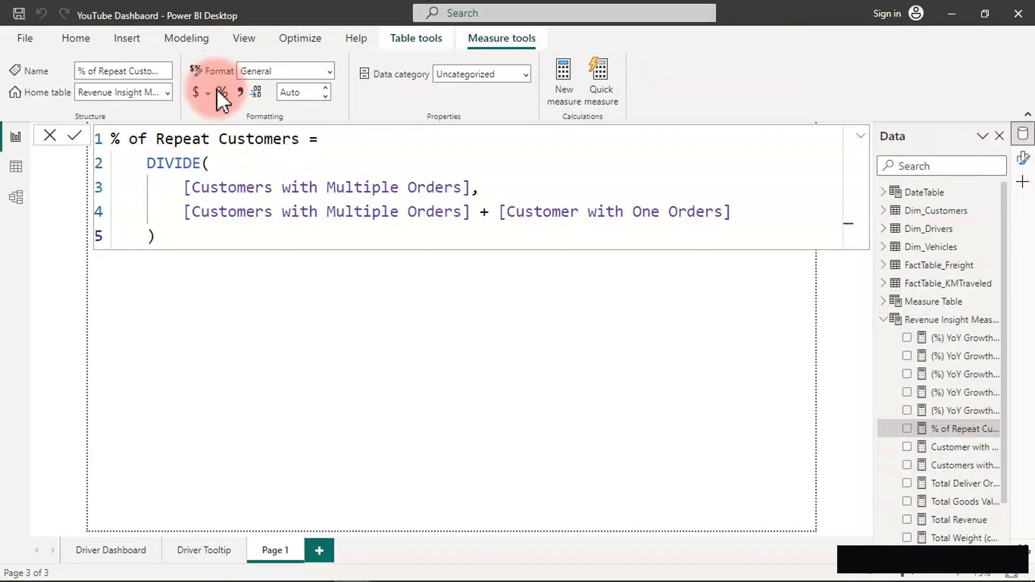
double_click(288, 93)
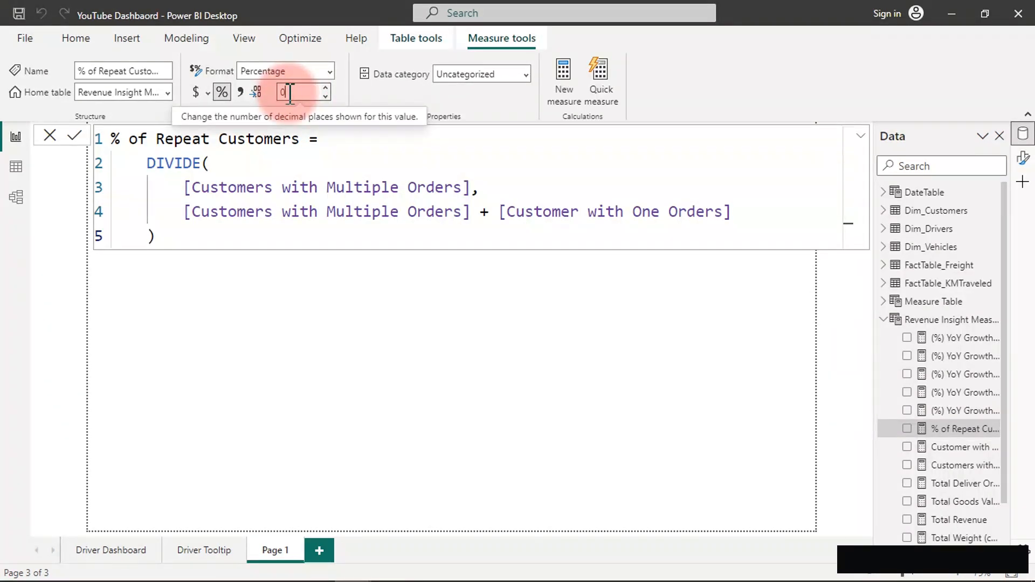
type("2")
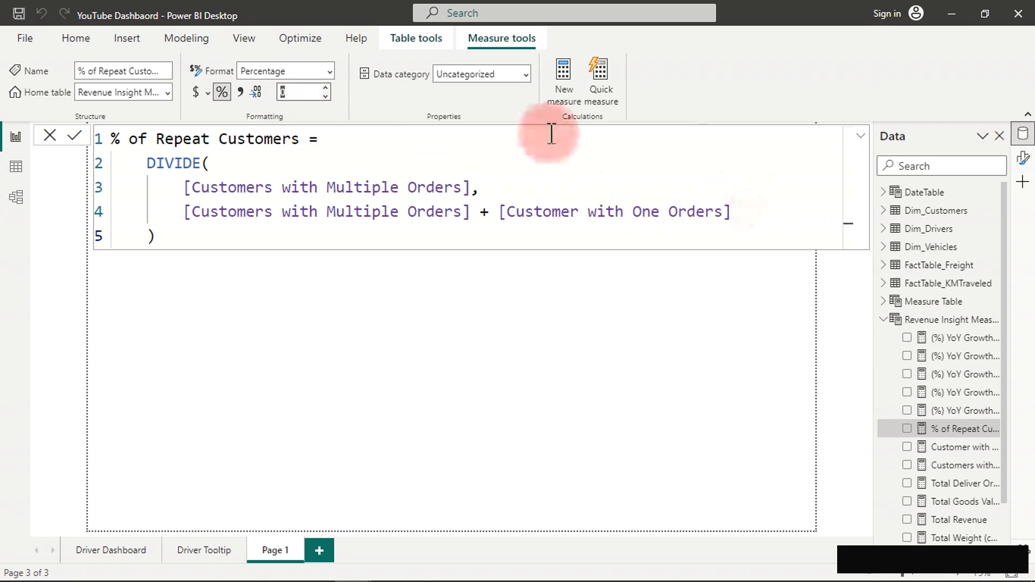
Add another measure to the same table and name it "% of One-Time Customers".
left_click(564, 75)
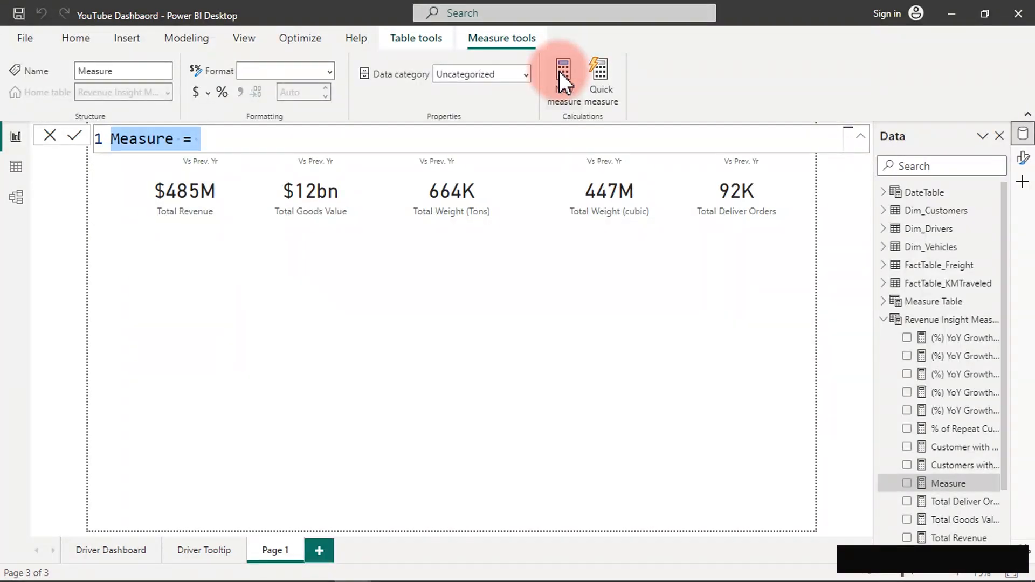
type("%")
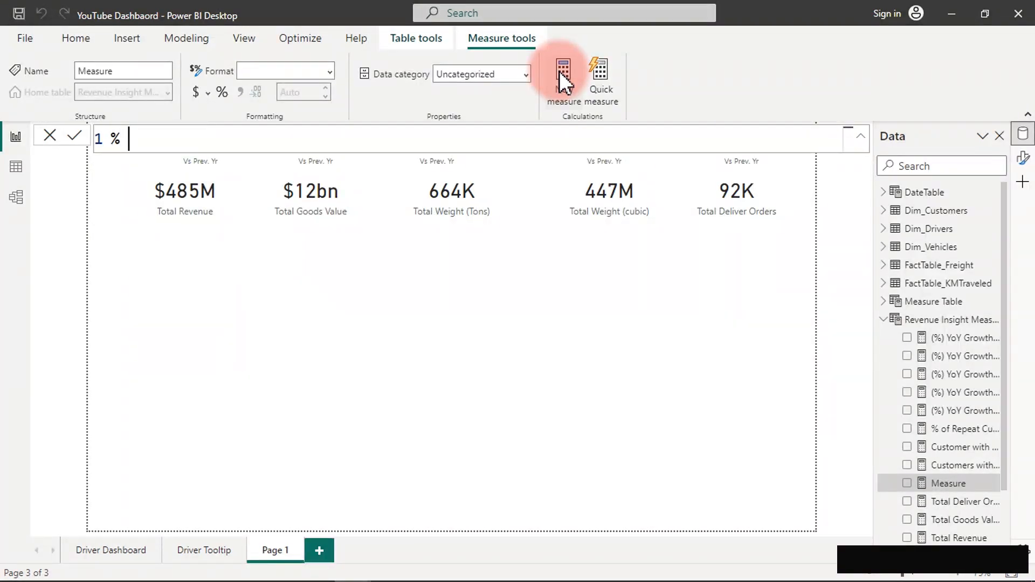
type(" of Cne-Time Customers")
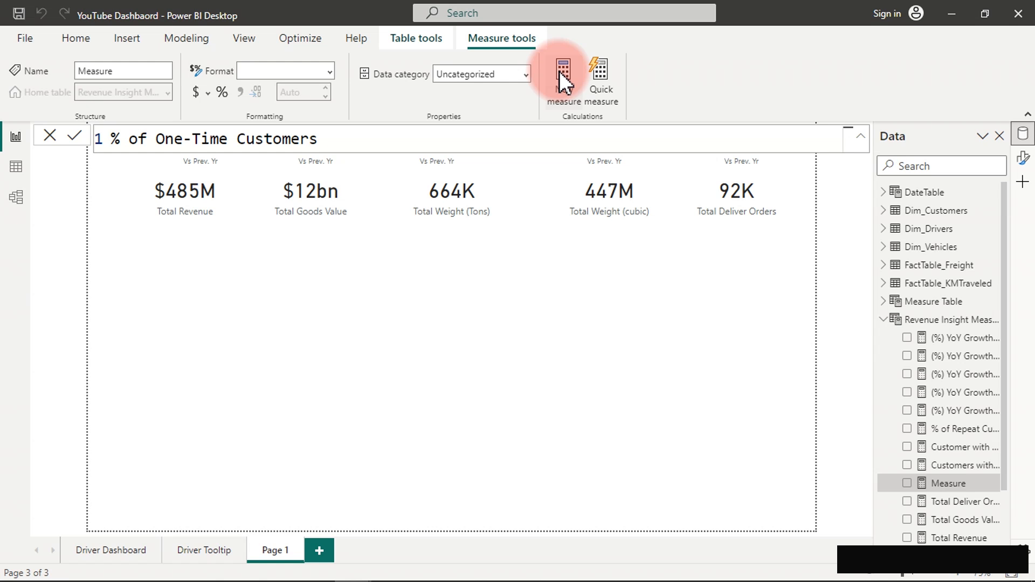
type("=")
Begin the % of One-Time Customers formula with DIVIDE and the numerator [Customer with One Orders] on separate lines.
key("shift+Return")
key("Tab")
type("div")
key("Tab")
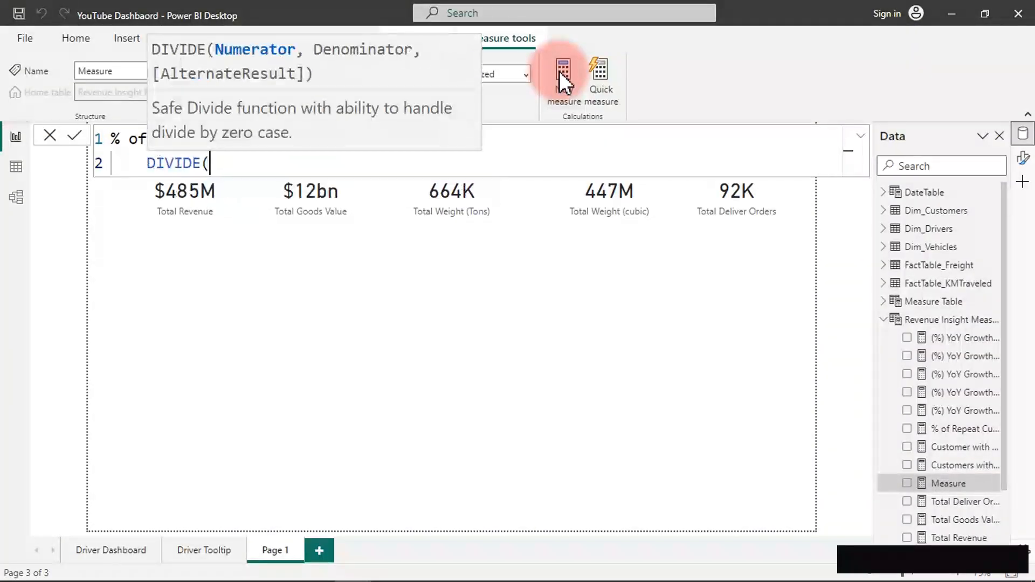
key("shift+Return")
key("Tab")
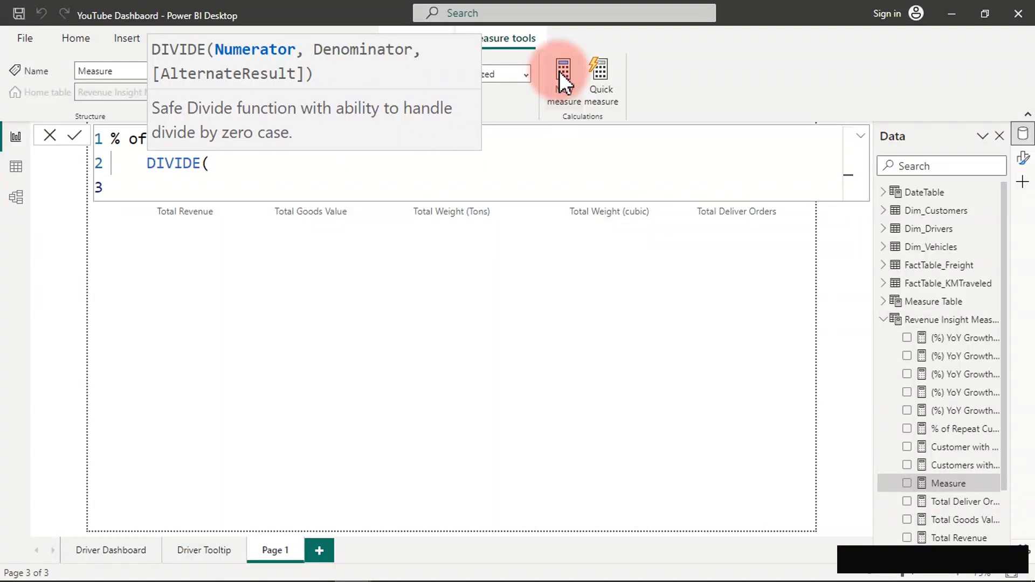
type("[cu")
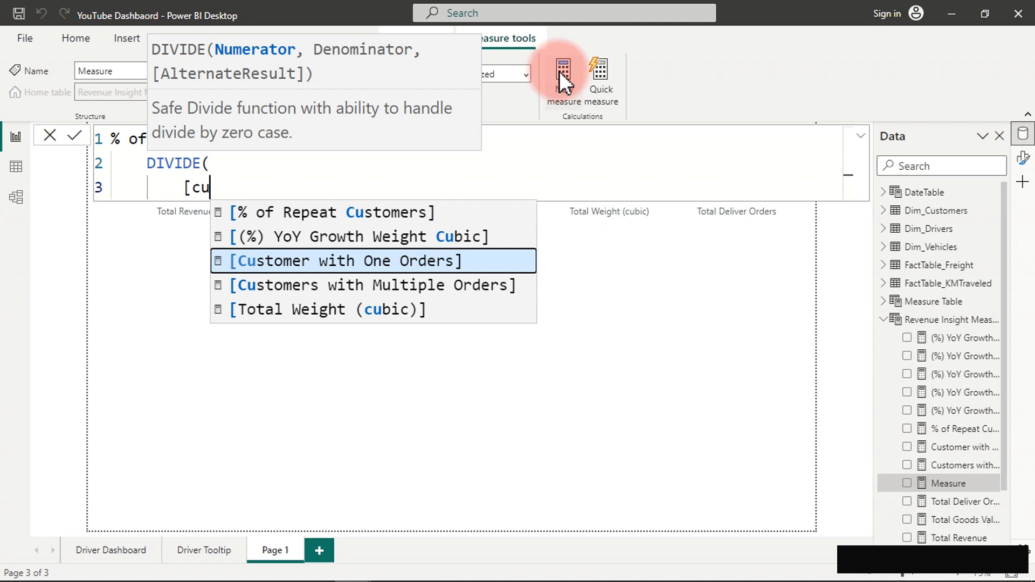
key("Down")
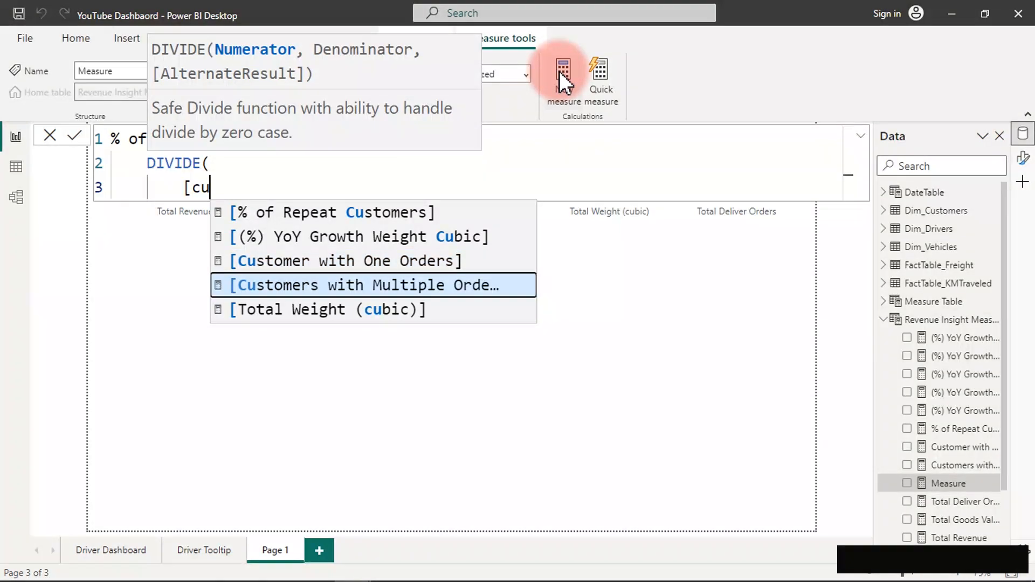
key("Up")
key("Tab")
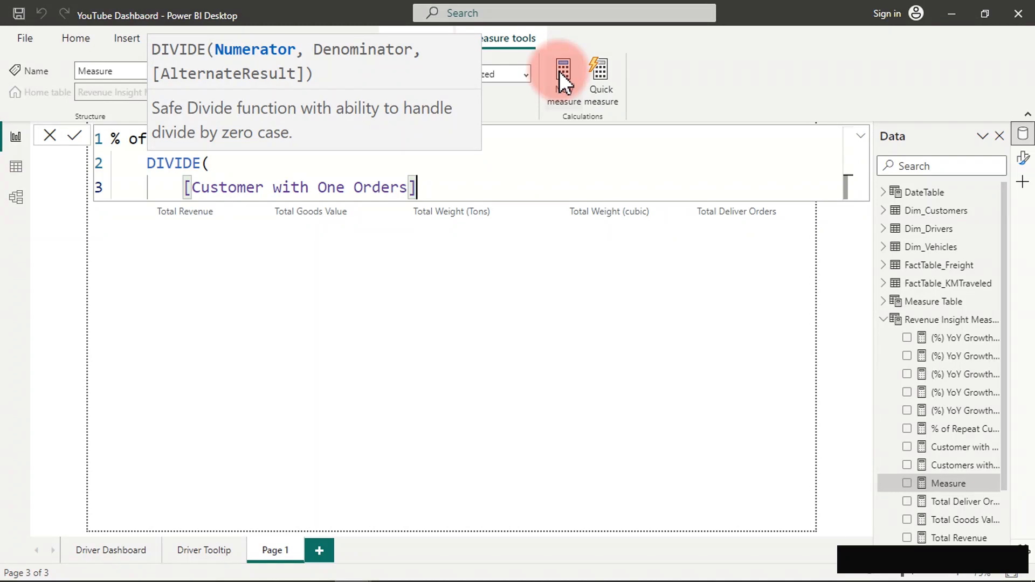
type(",")
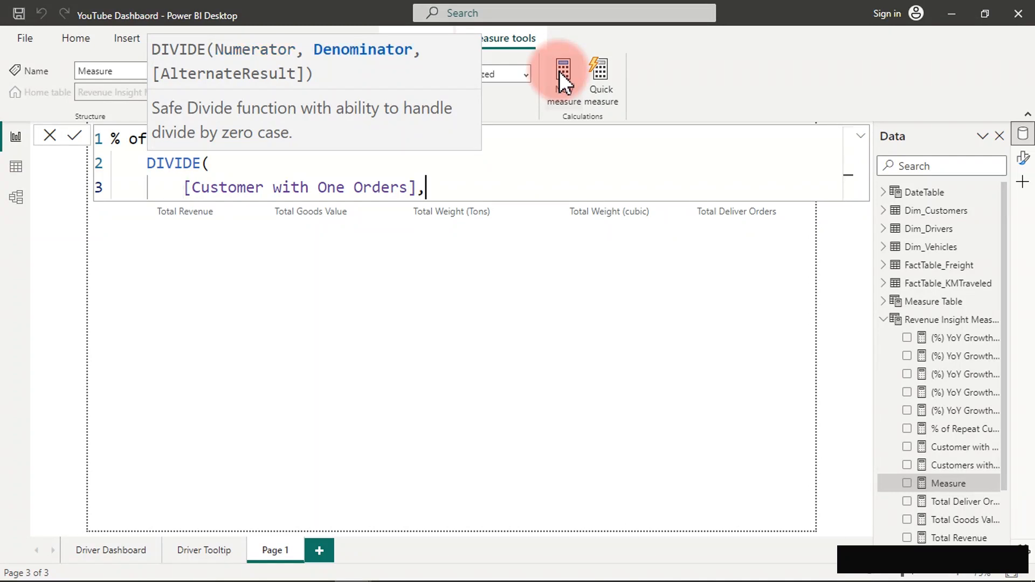
key("shift+Return")
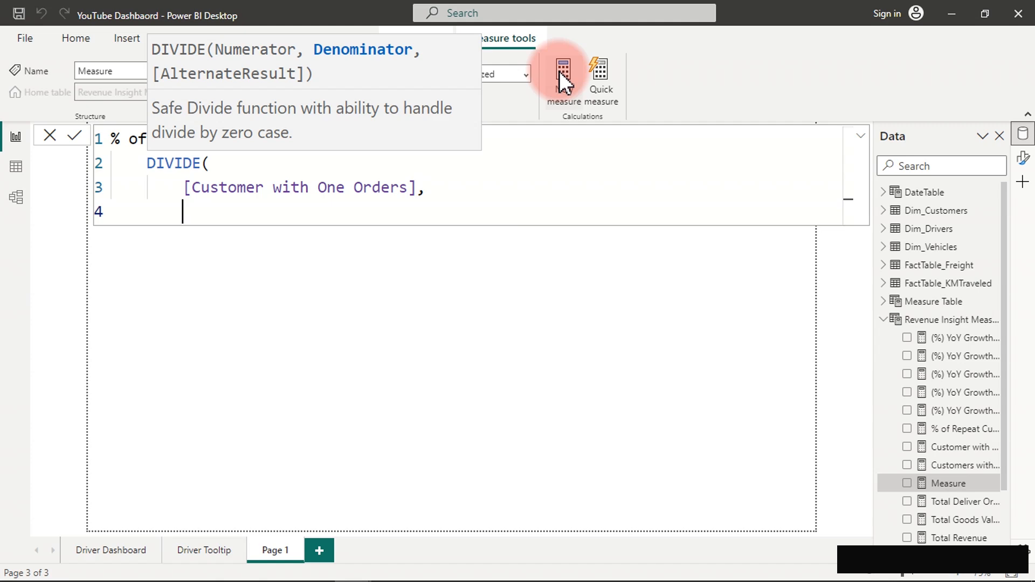
Enter [Customers with Multiple Orders] + [Customer with One Orders] as the denominator of % of One-Time Customers and close DIVIDE on a new line.
type("[")
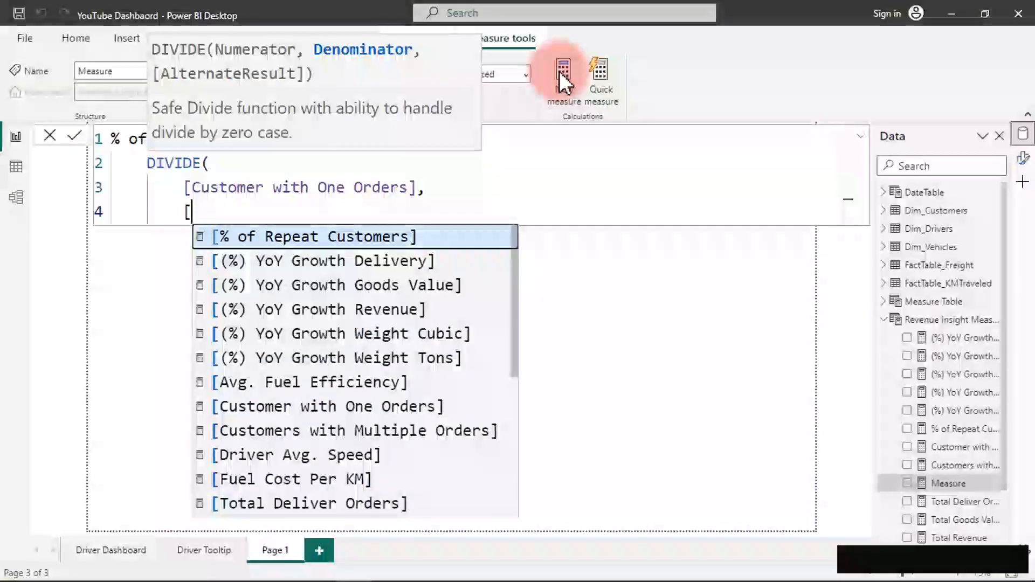
type("c")
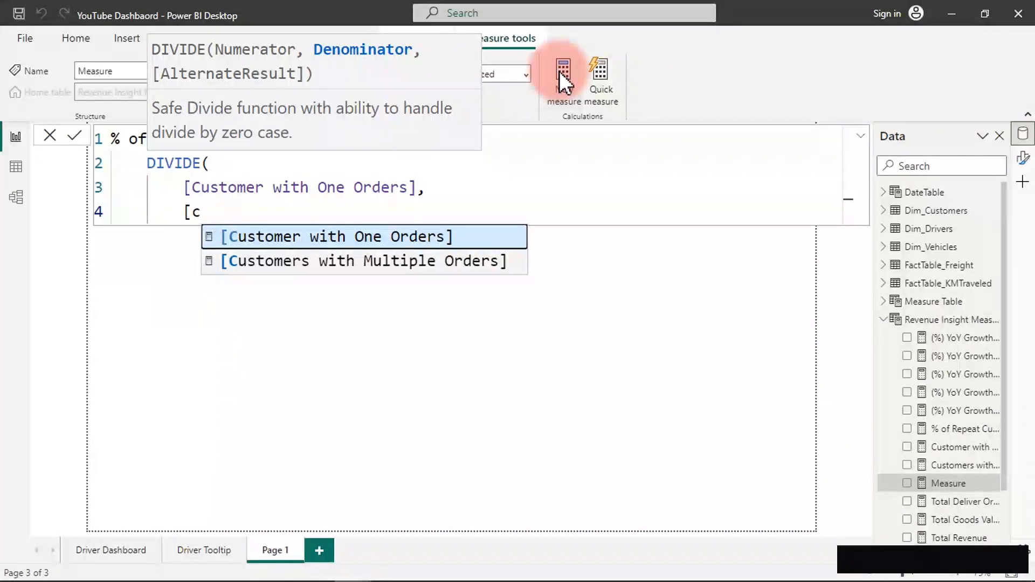
key("Down")
key("Tab")
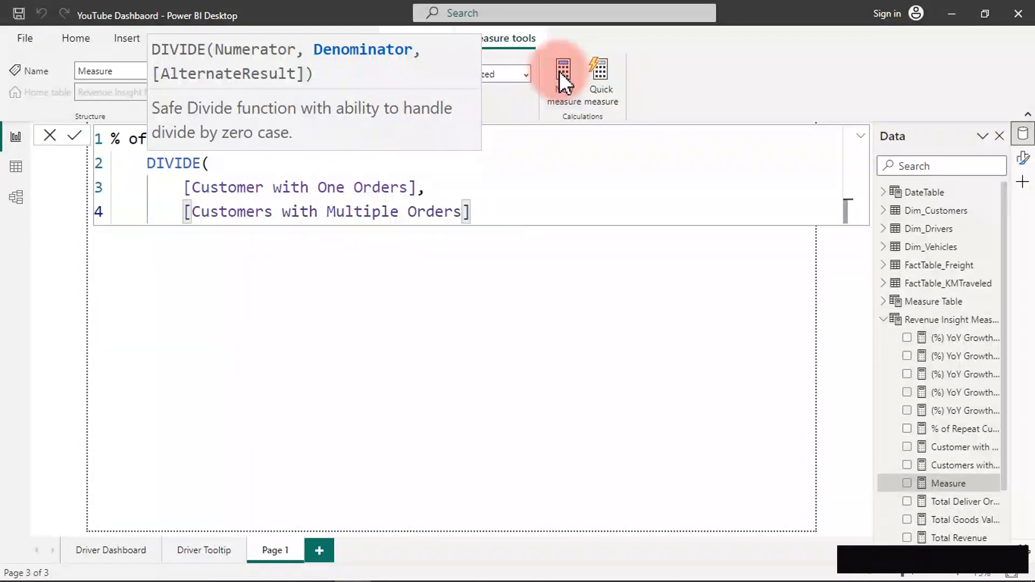
type("+ [")
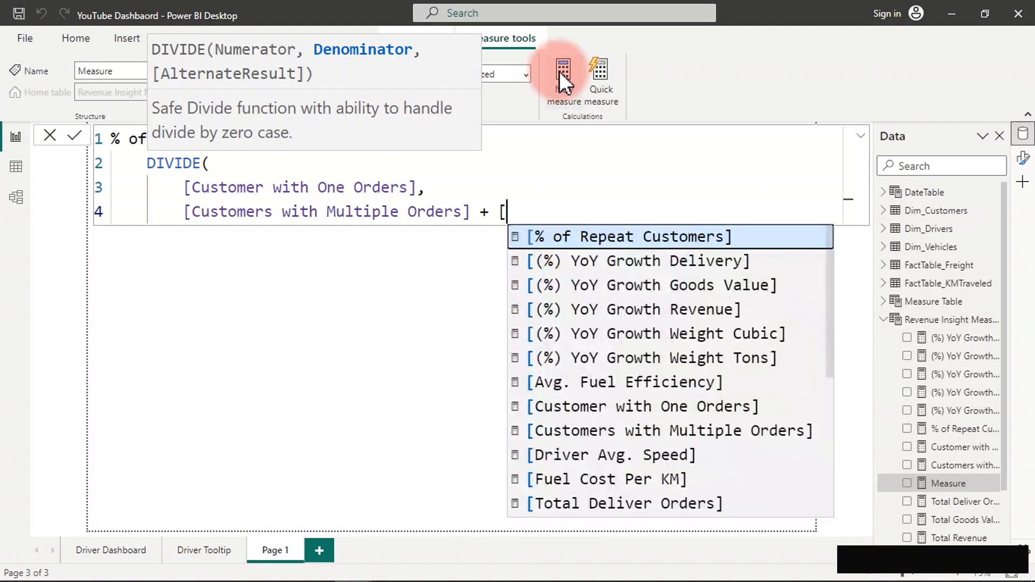
type("c")
key("BackSpace")
type("c")
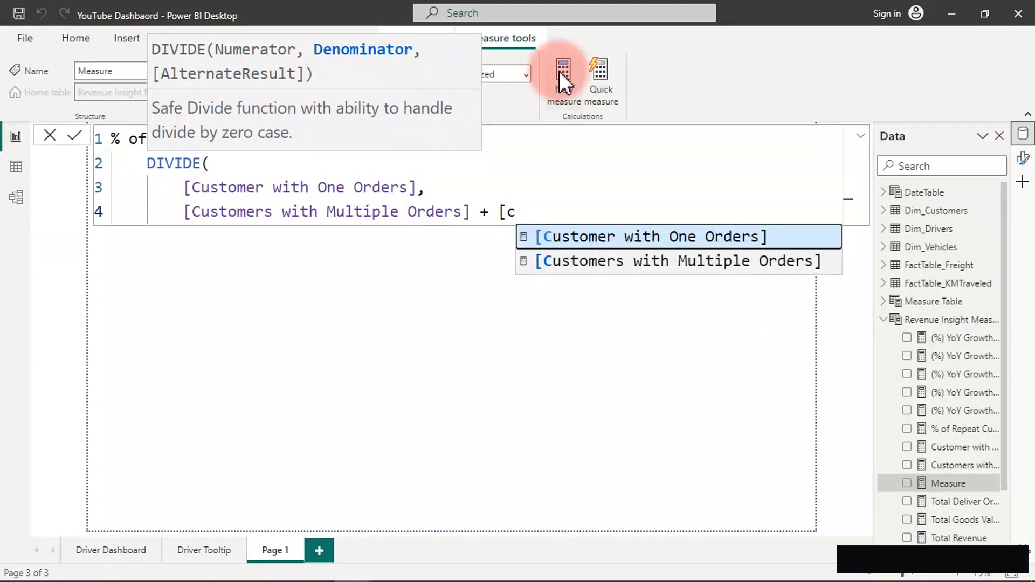
key("Tab")
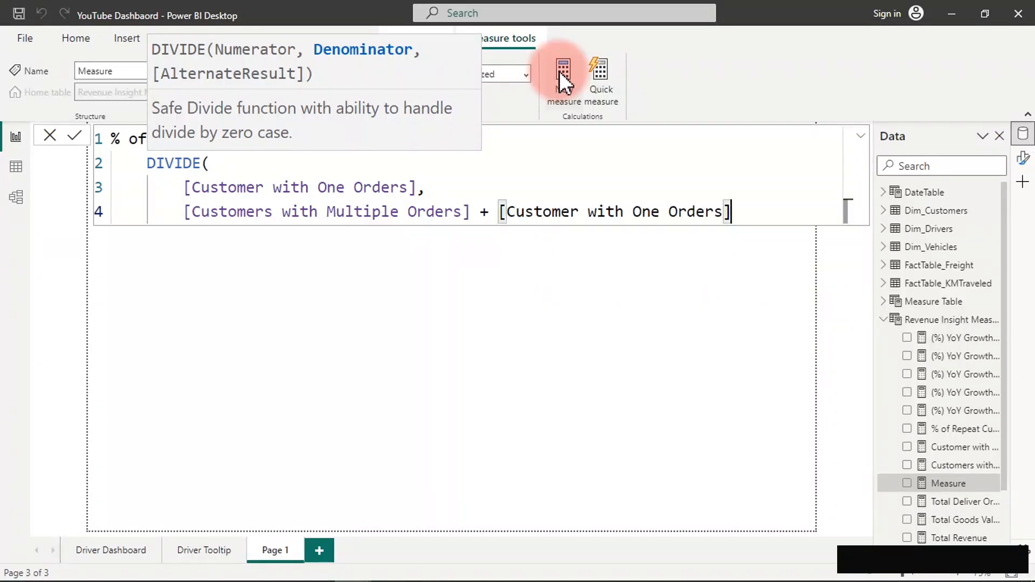
key("shift+Return")
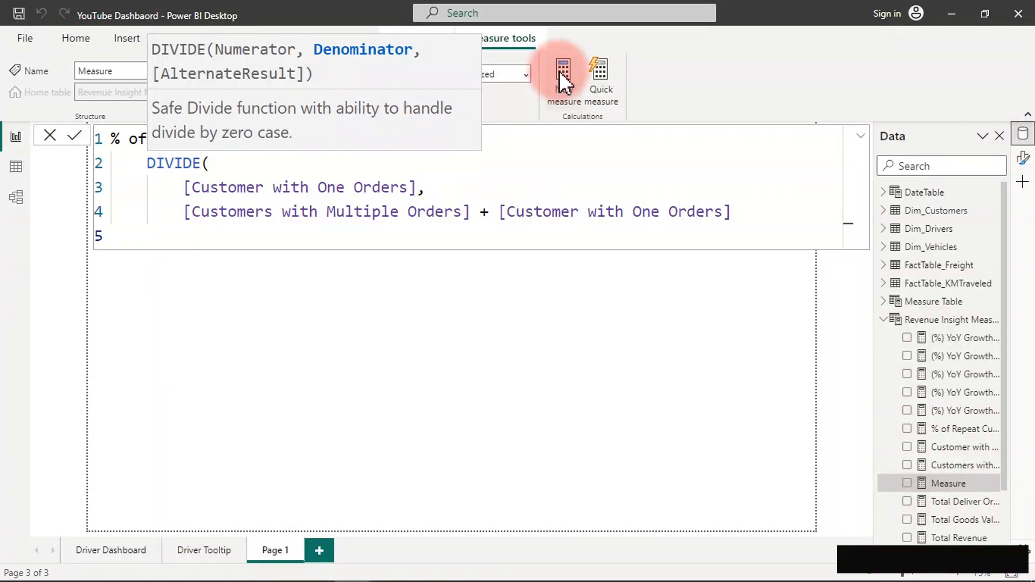
type(")")
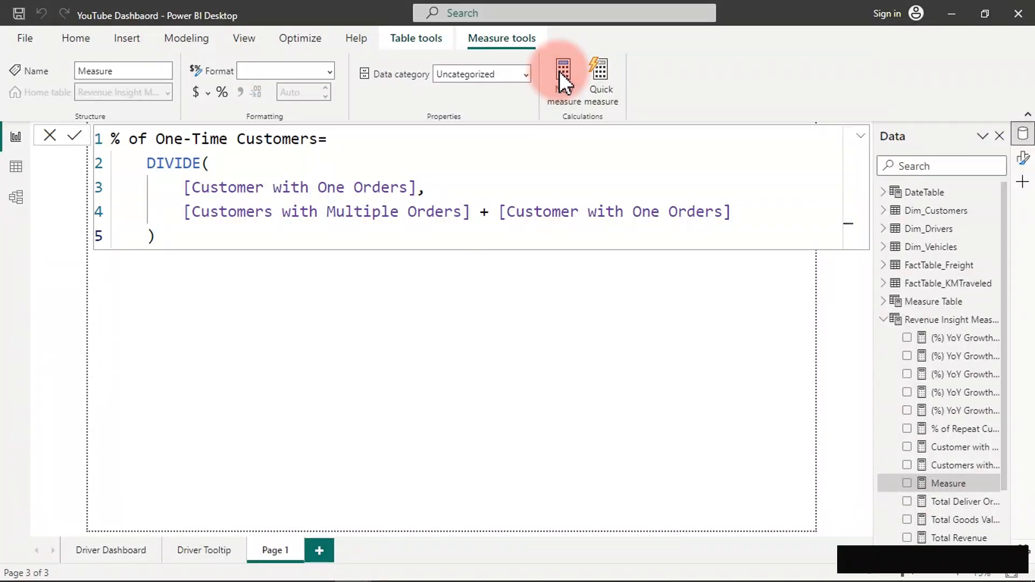
Commit the % of One-Time Customers formula and format the measure as a percentage with 0 decimal places.
key("Return")
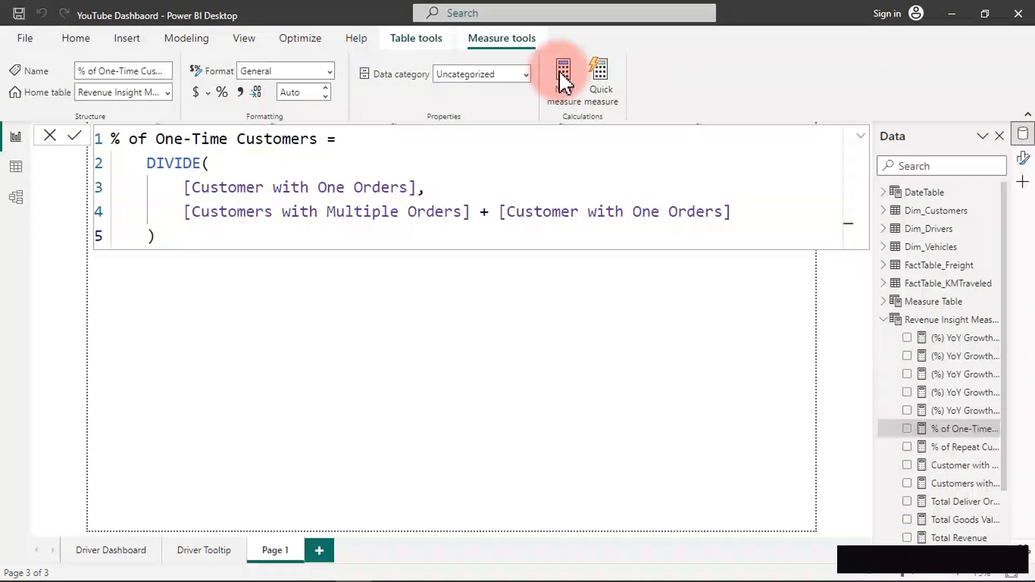
left_click(560, 72)
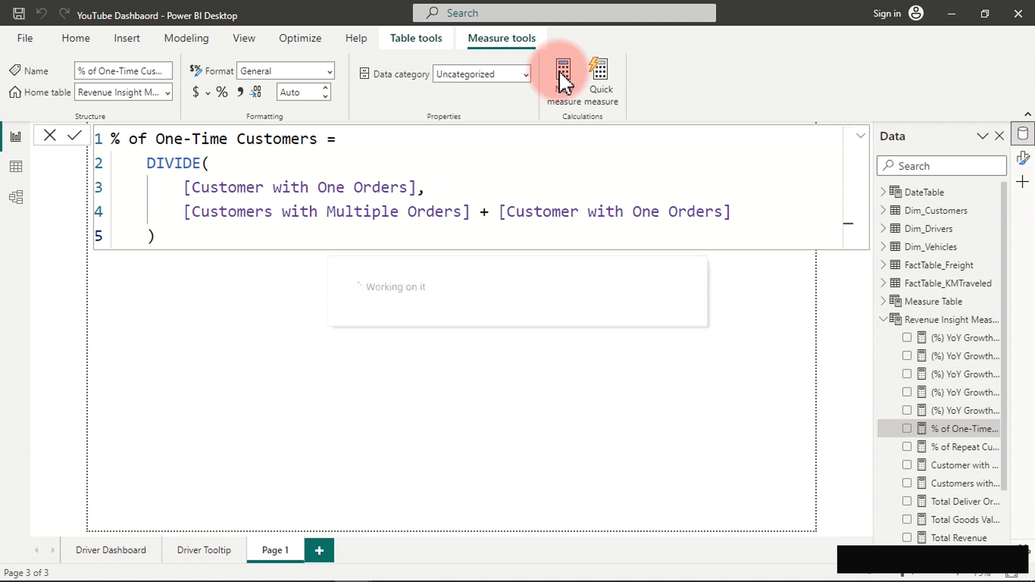
left_click(215, 93)
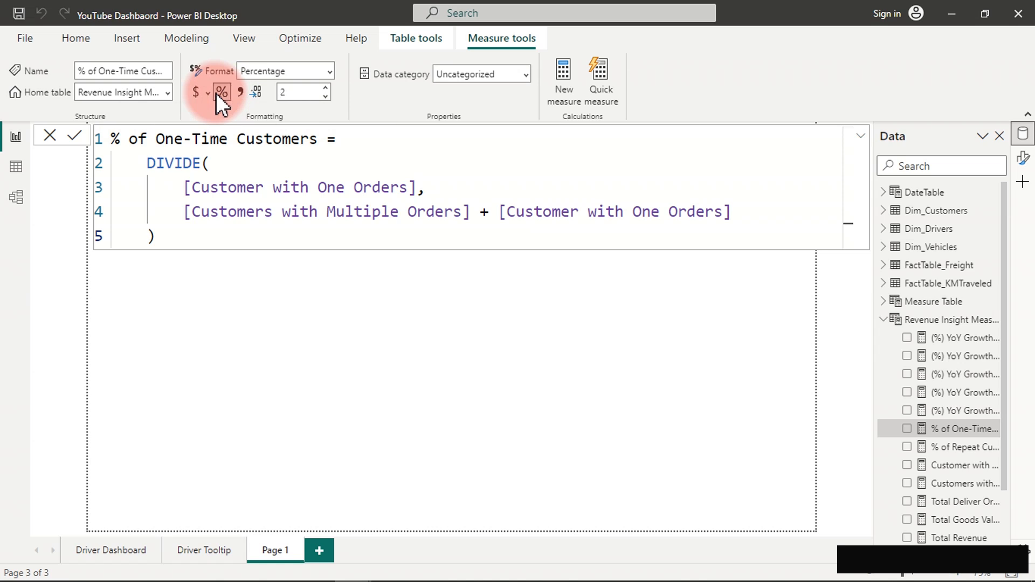
double_click(300, 92)
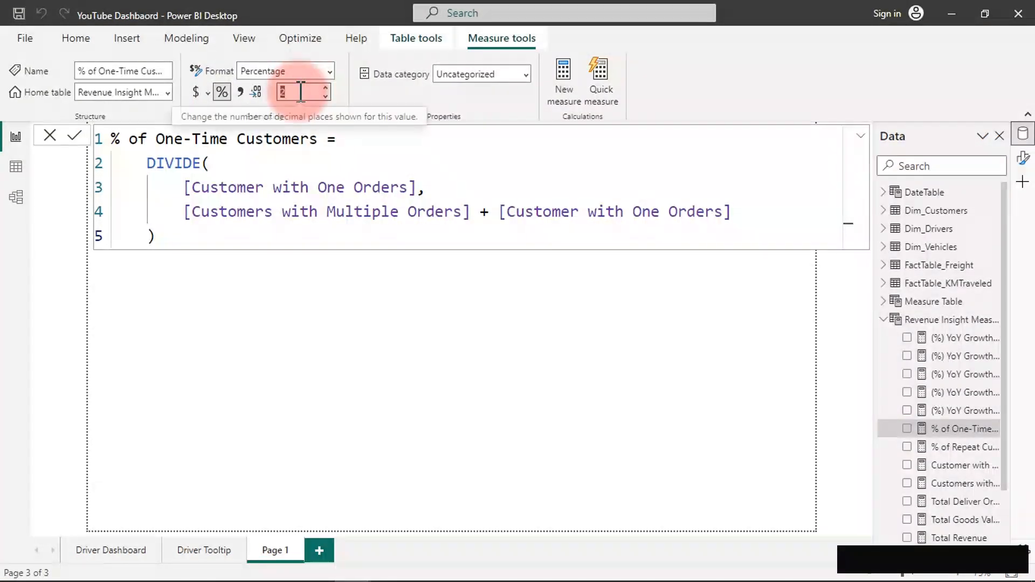
type("0")
key("Return")
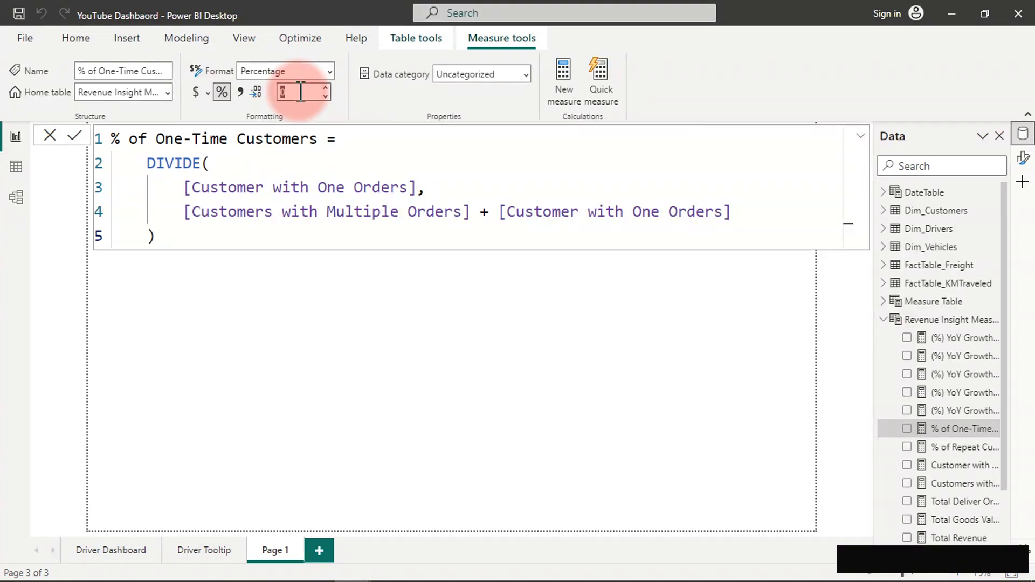
Add a card for Customers with Multiple Orders in the page's lower-left area and widen it to fit its full label.
left_click(252, 312)
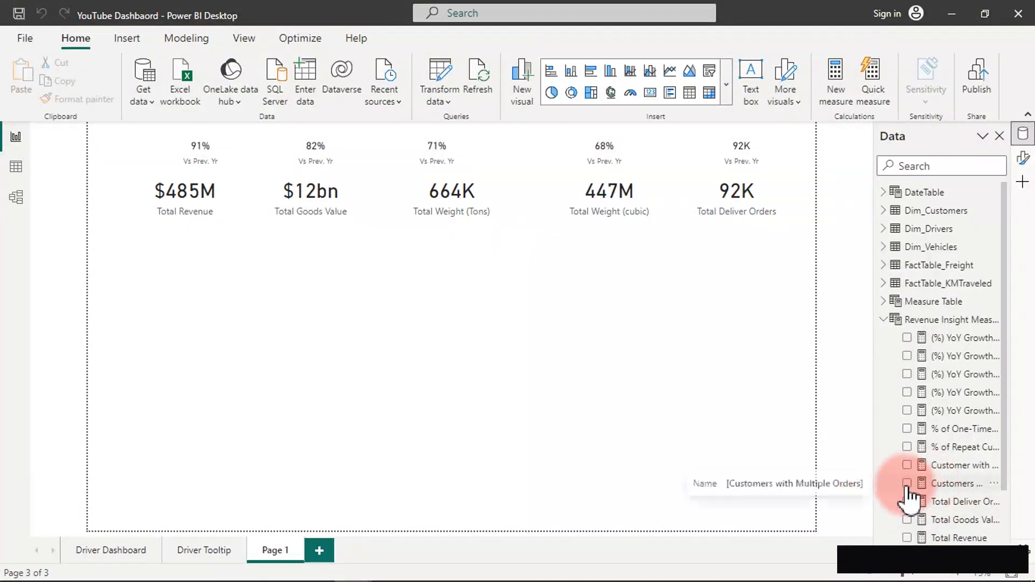
left_click_drag(939, 484, 361, 364)
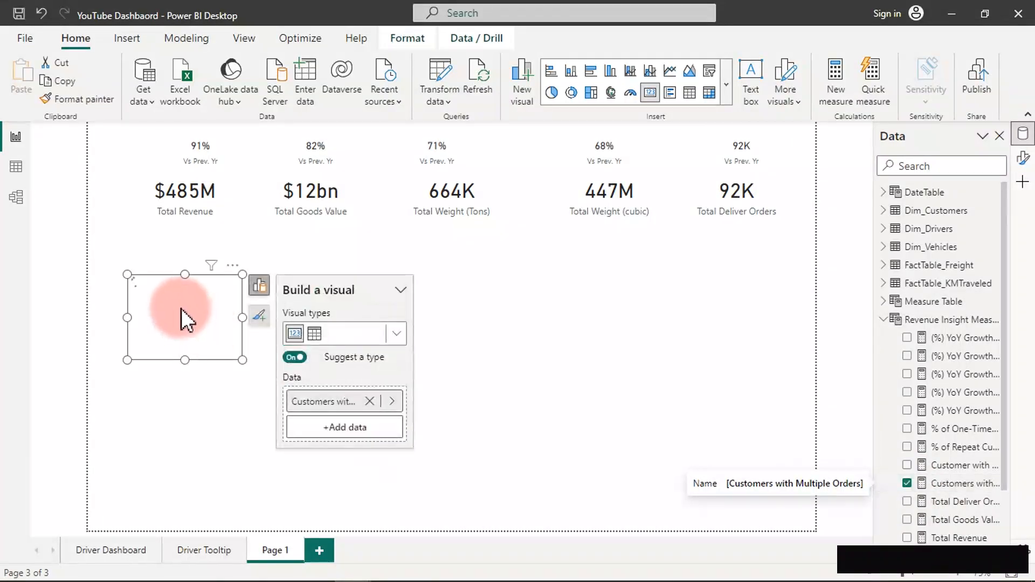
left_click(177, 293)
left_click_drag(173, 335, 162, 416)
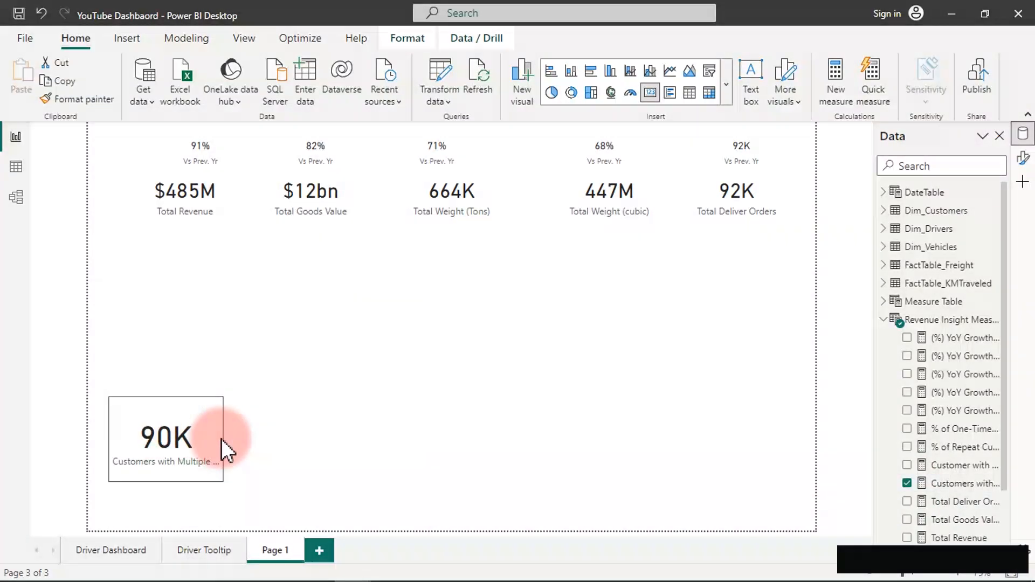
left_click_drag(221, 437, 263, 448)
left_click(192, 414)
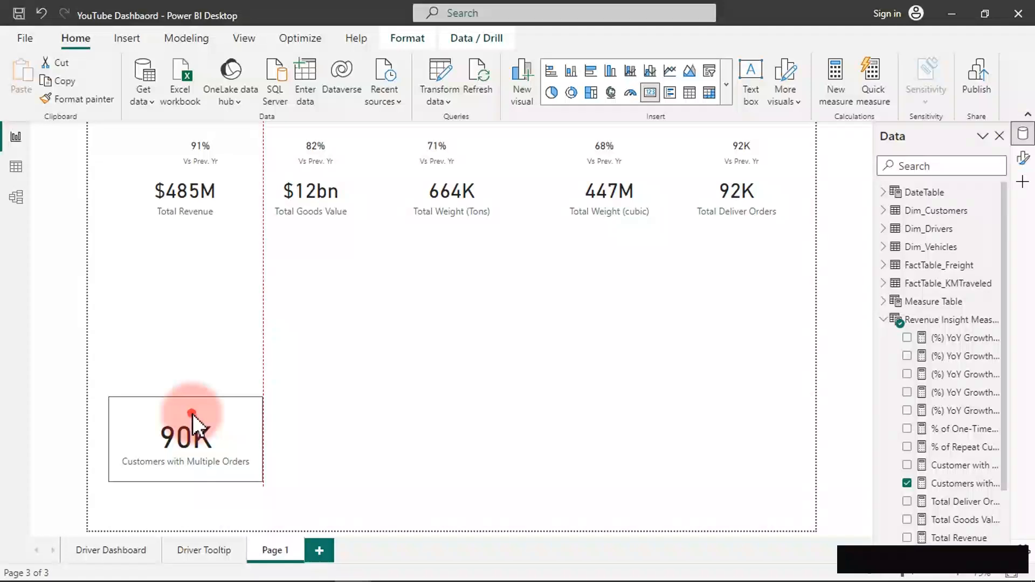
left_click_drag(193, 414, 199, 434)
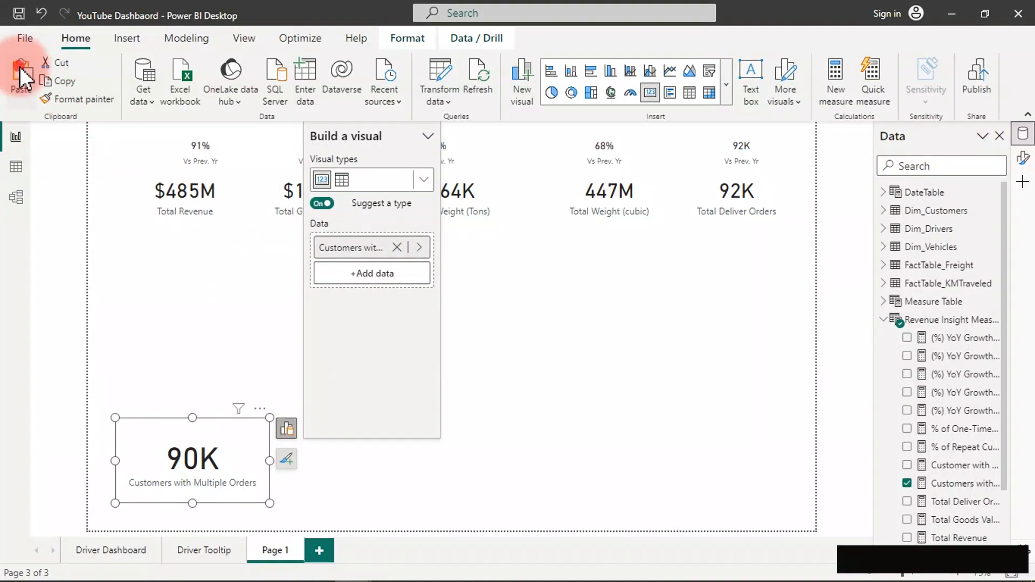
Duplicate the Customers with Multiple Orders card to its right and replace the copy's measure with Customer with One Orders.
left_click(21, 76)
left_click_drag(180, 445, 338, 446)
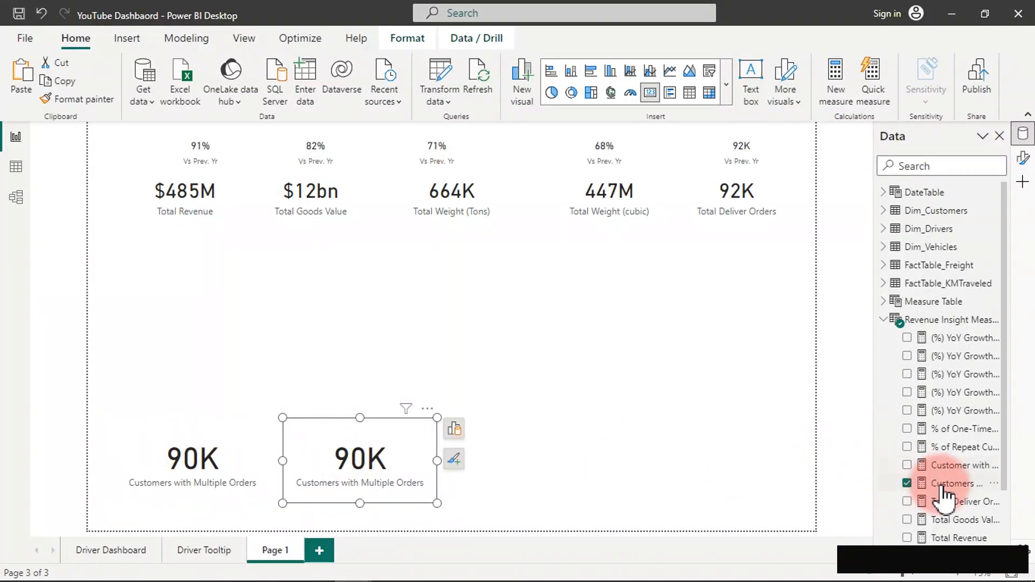
left_click(908, 484)
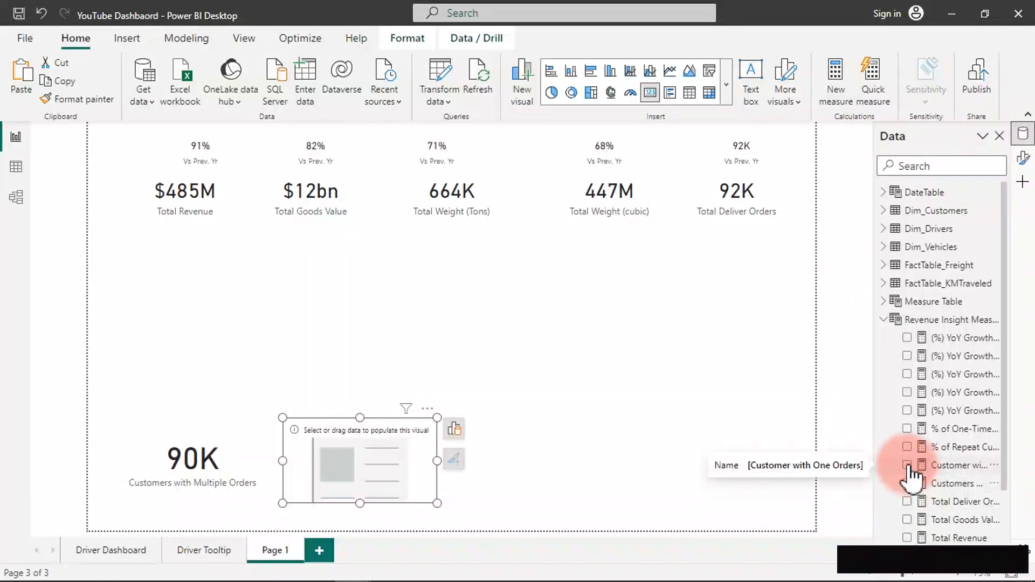
left_click(908, 465)
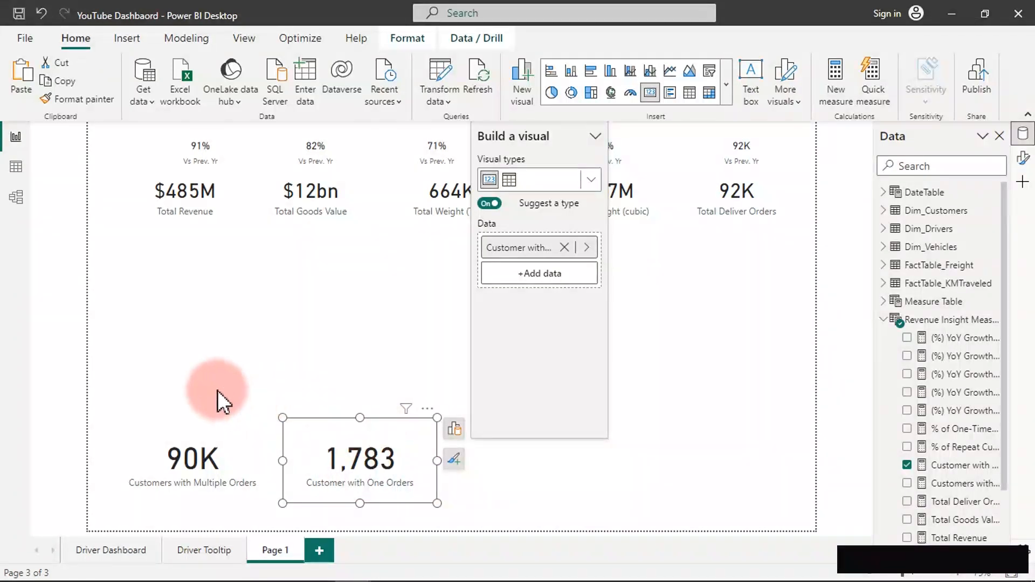
Duplicate the Vs Prev. Yr card above Total Revenue and place the copy above the Customers with Multiple Orders card.
left_click(257, 170)
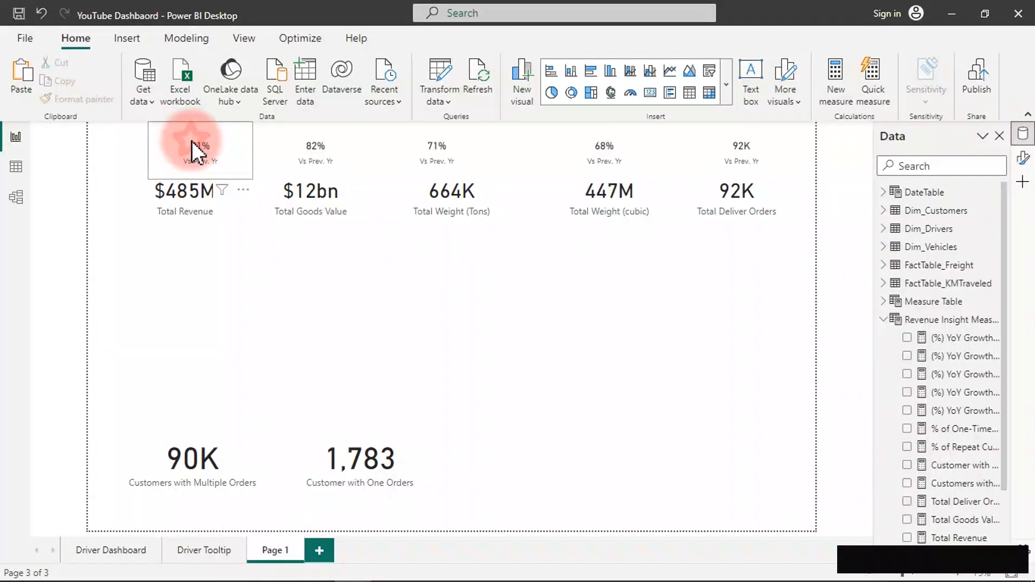
left_click(195, 152)
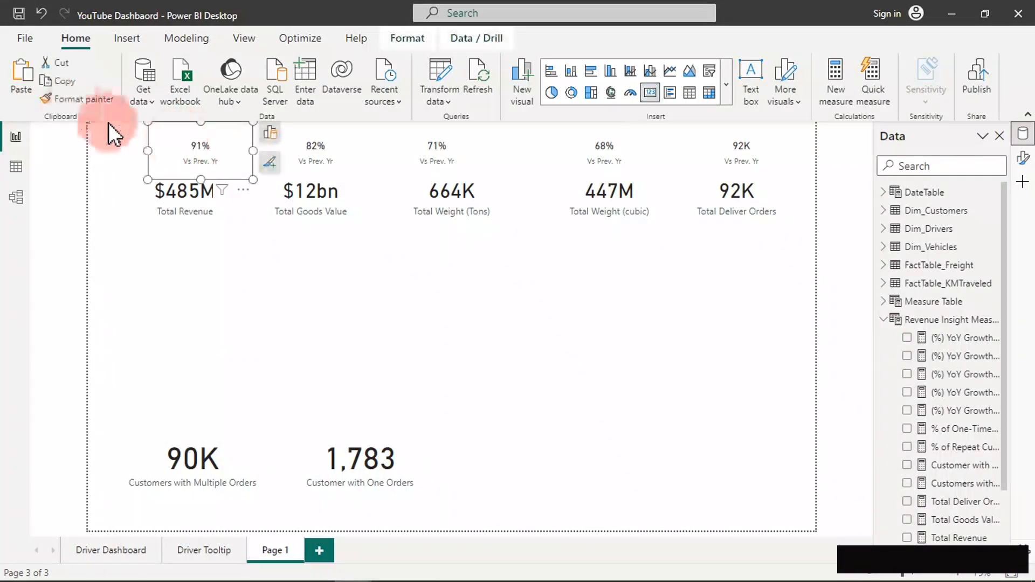
left_click(15, 71)
left_click_drag(209, 147, 171, 392)
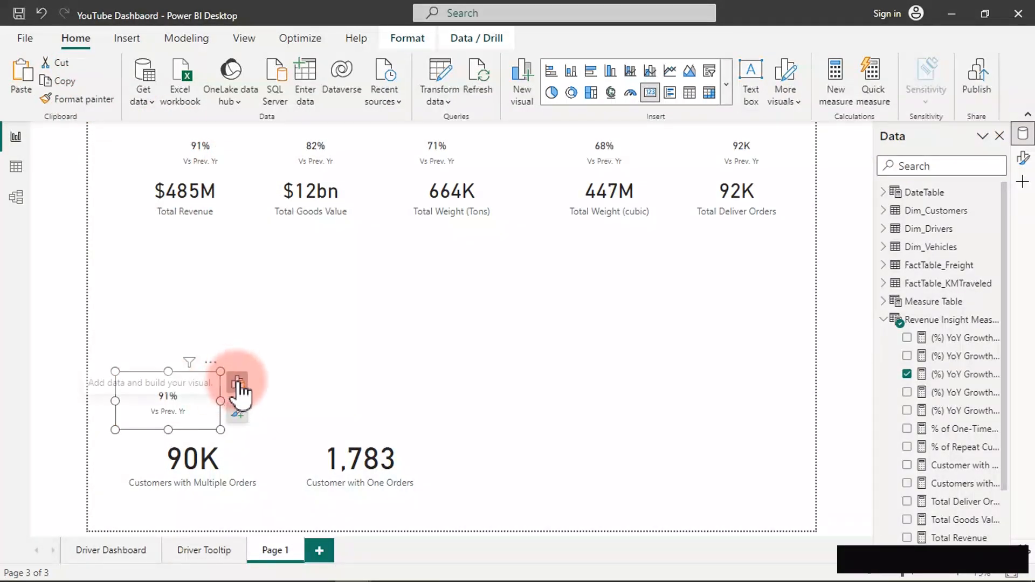
Replace the copied Vs Prev. Yr card's (%) YoY Growth Revenue field with % of Repeat Customers.
left_click(237, 384)
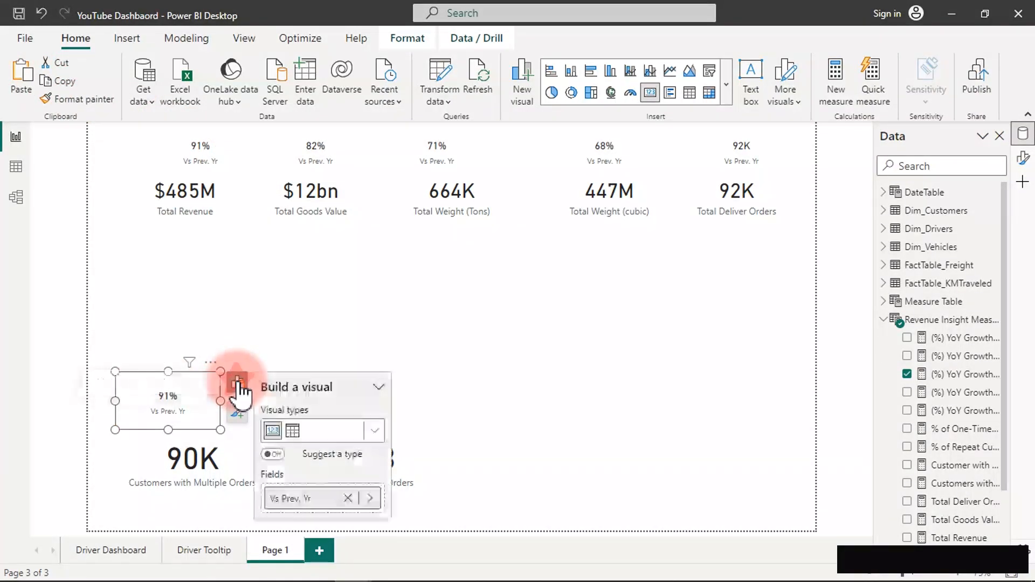
left_click(370, 497)
left_click(474, 493)
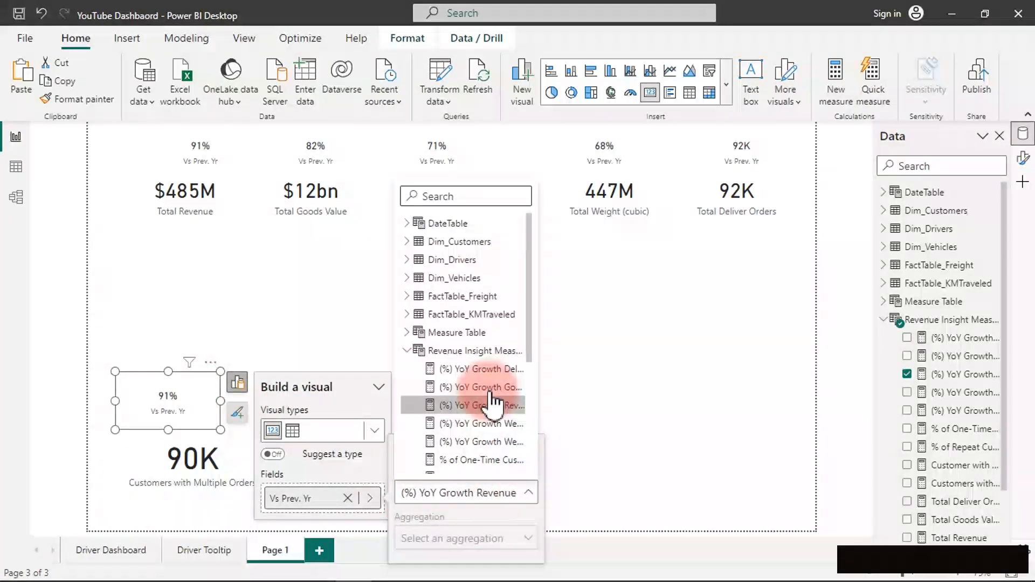
scroll(491, 412, "down", 2)
scroll(493, 366, "up", 2)
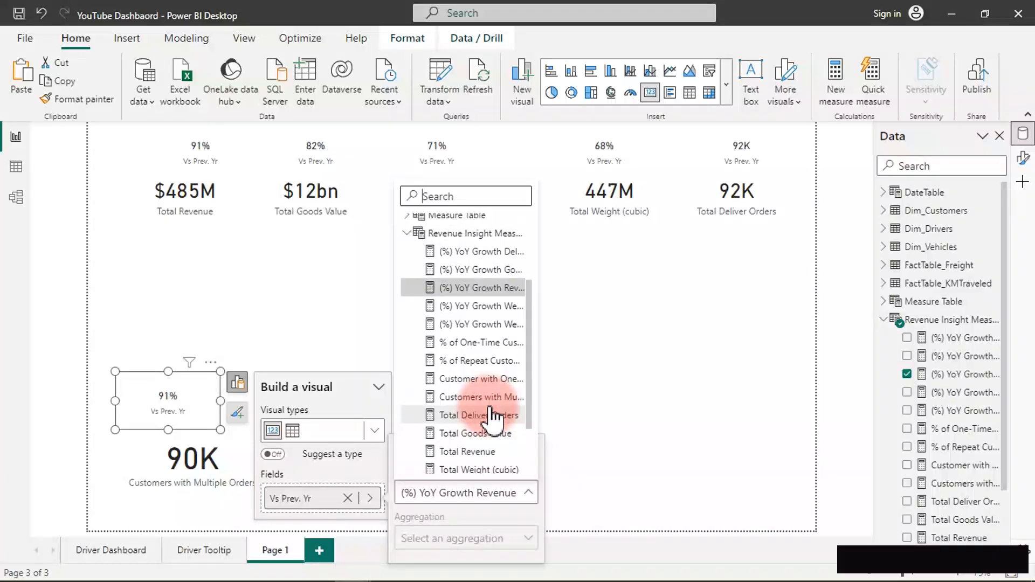
left_click(468, 361)
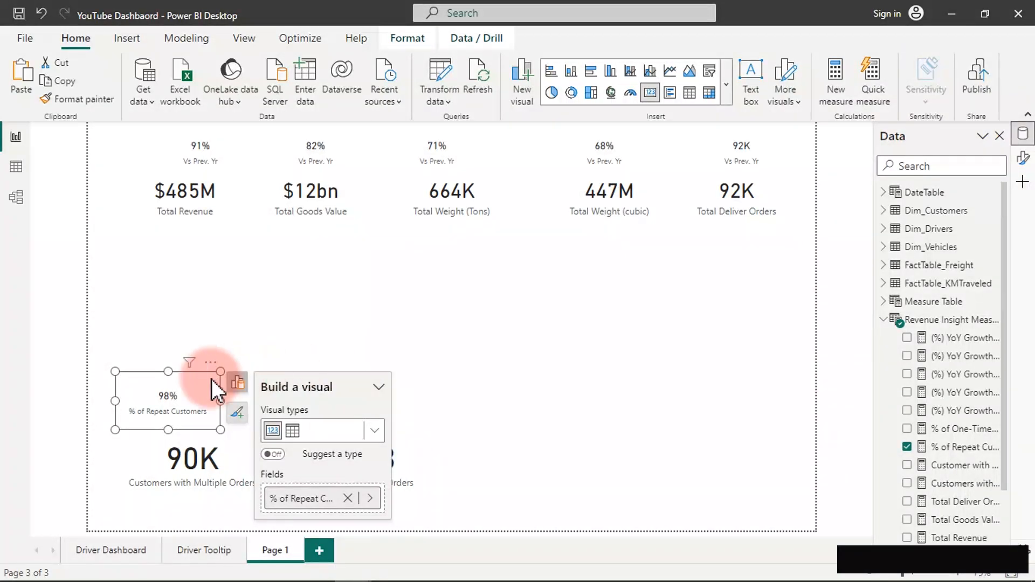
Duplicate the % of Repeat Customers card and place the copy above the Customer with One Orders card.
left_click(60, 83)
left_click(21, 75)
left_click_drag(182, 384, 334, 400)
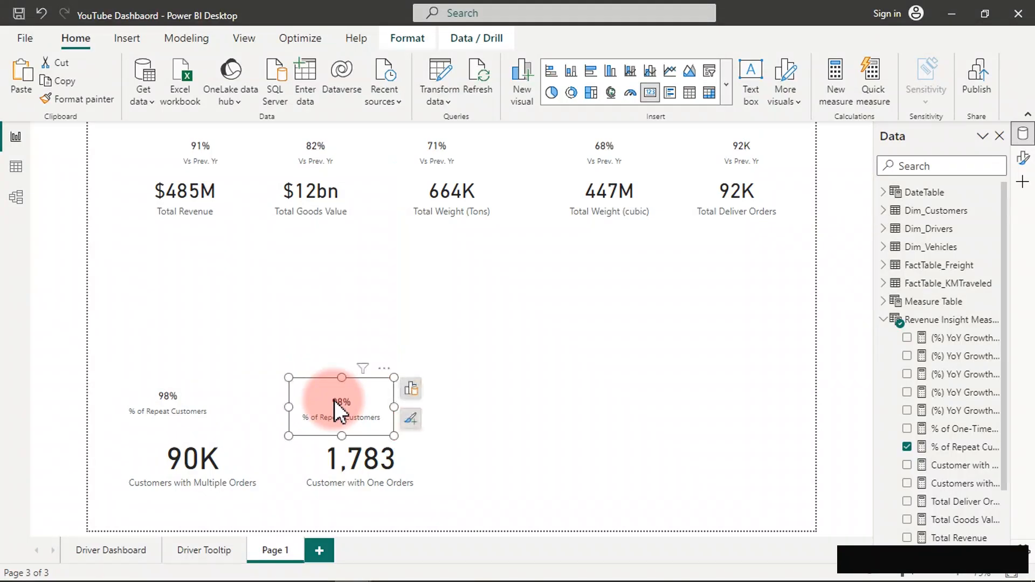
Replace the field of the percentage card above Customer with One Orders with the % of One-Time Customers measure.
left_click(410, 389)
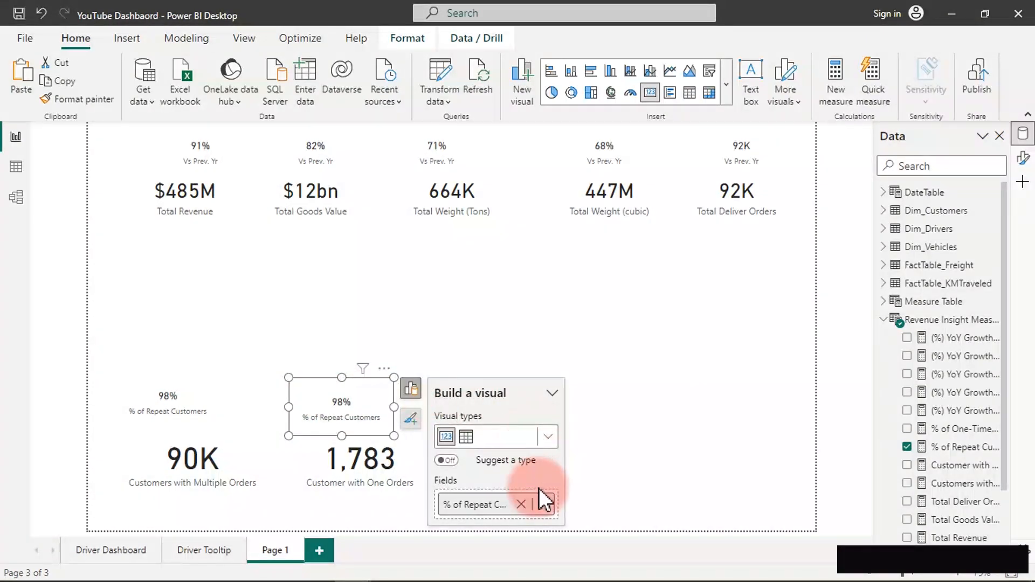
left_click(543, 504)
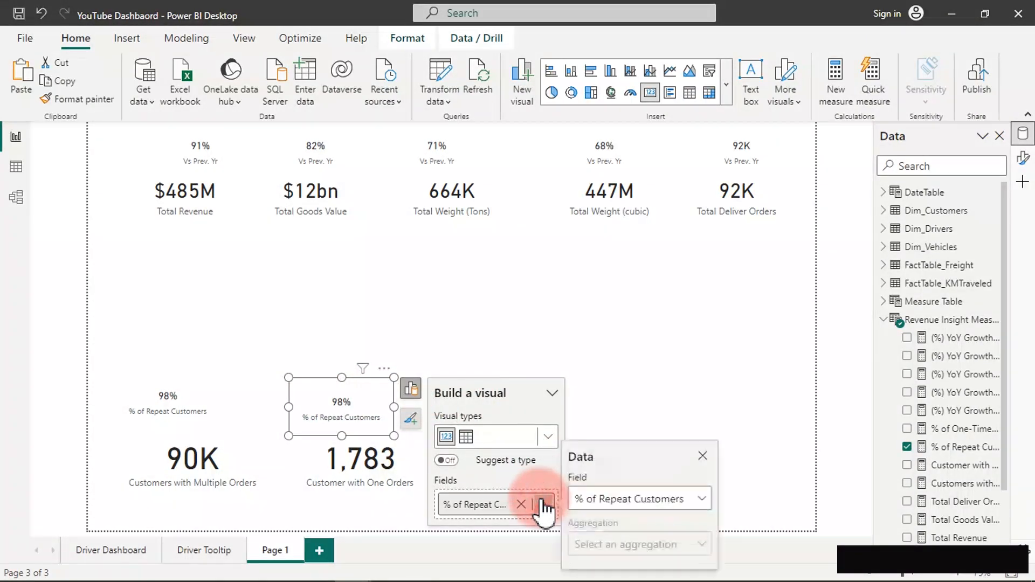
left_click(620, 501)
scroll(626, 415, "down", 2)
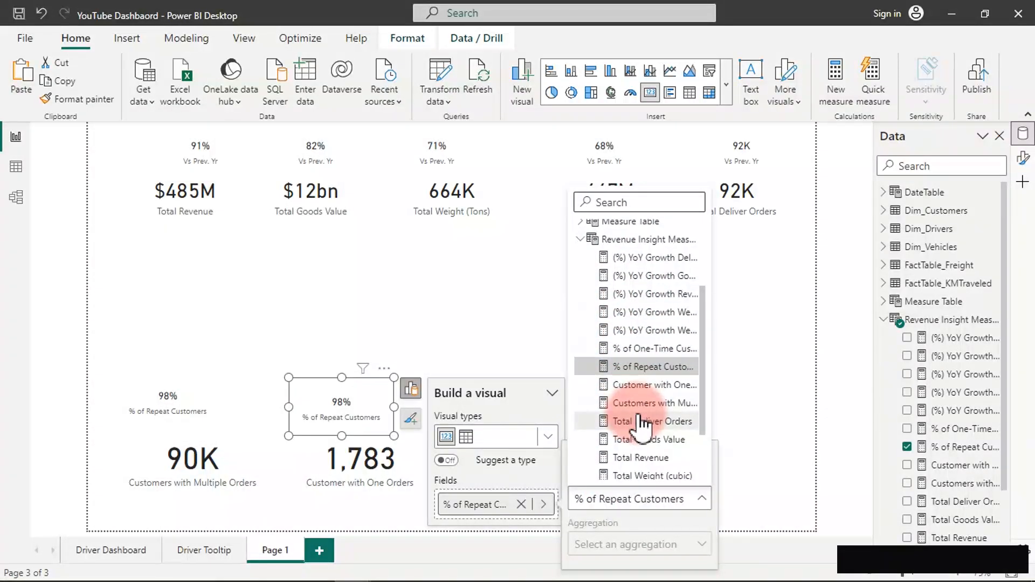
left_click(654, 347)
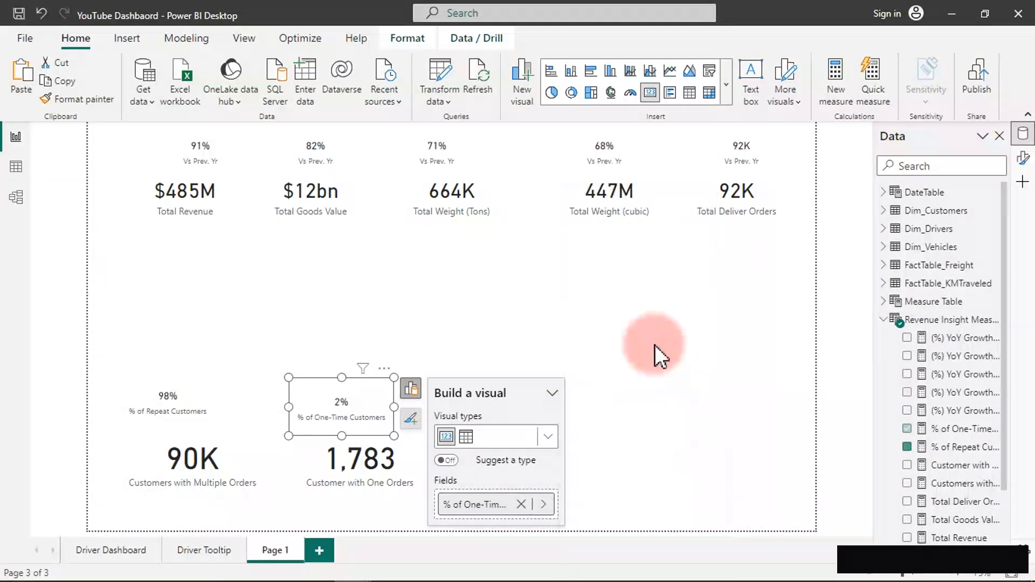
left_click(504, 333)
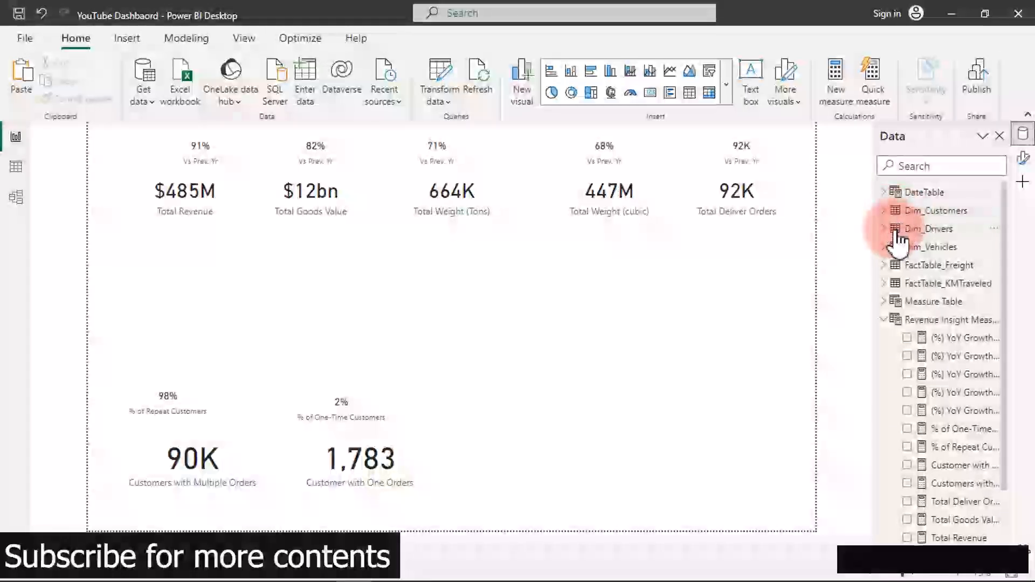
Examine the DateTable's Months hierarchy and its levels, including its properties in the model view.
left_click(891, 192)
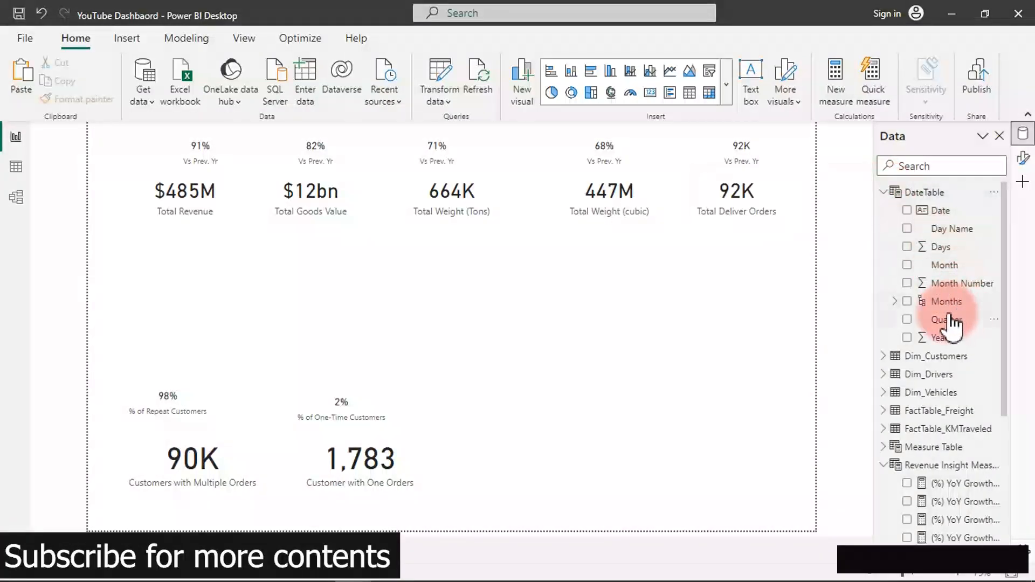
left_click(896, 302)
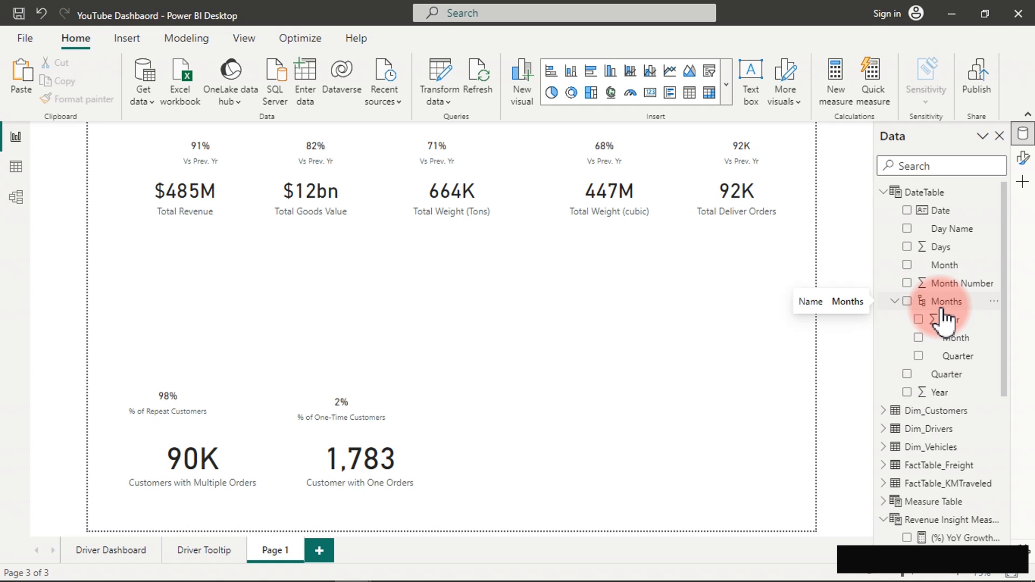
left_click(11, 203)
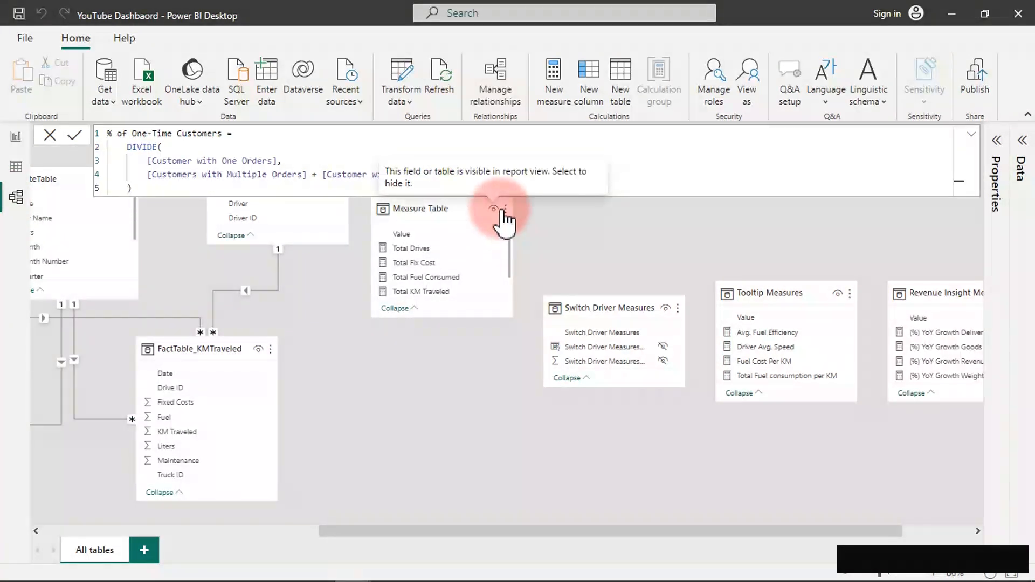
left_click(996, 140)
left_click(1019, 144)
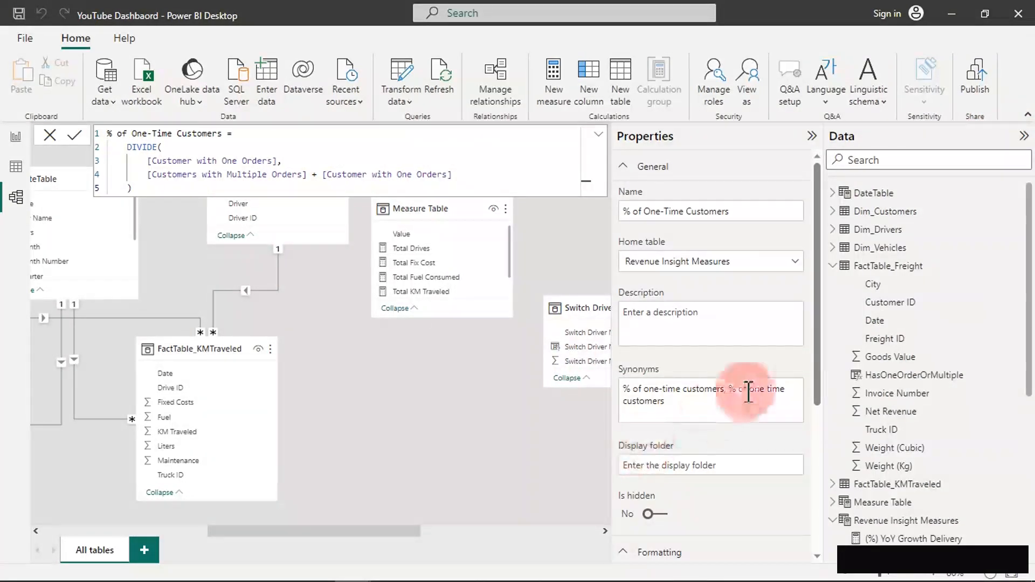
left_click(874, 197)
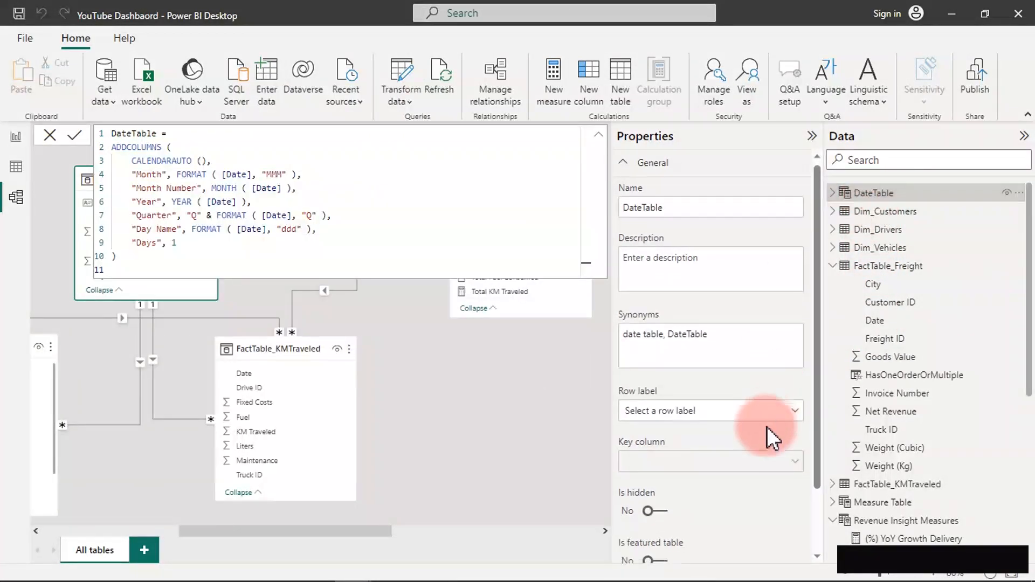
scroll(773, 434, "down", 1)
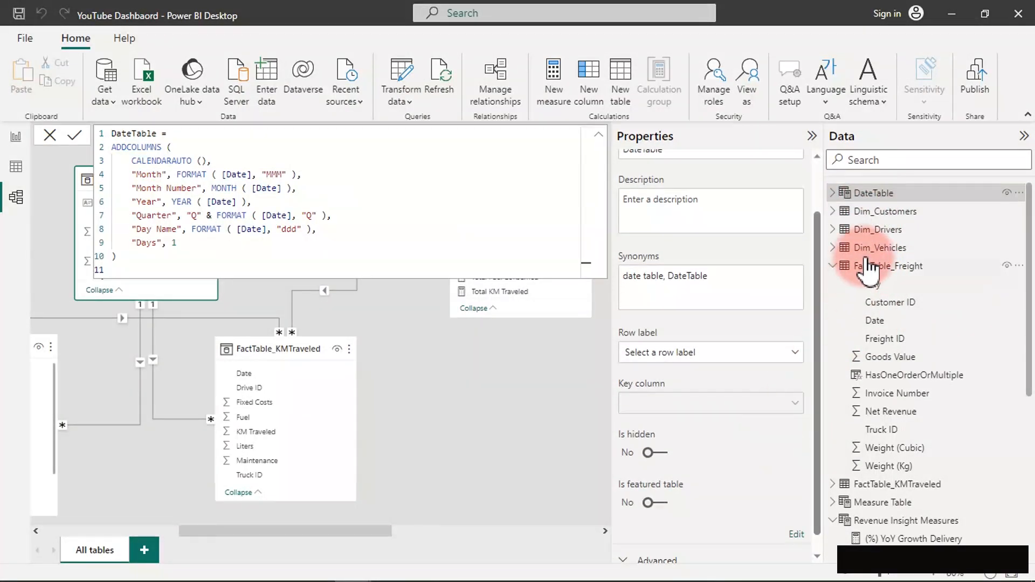
left_click(835, 195)
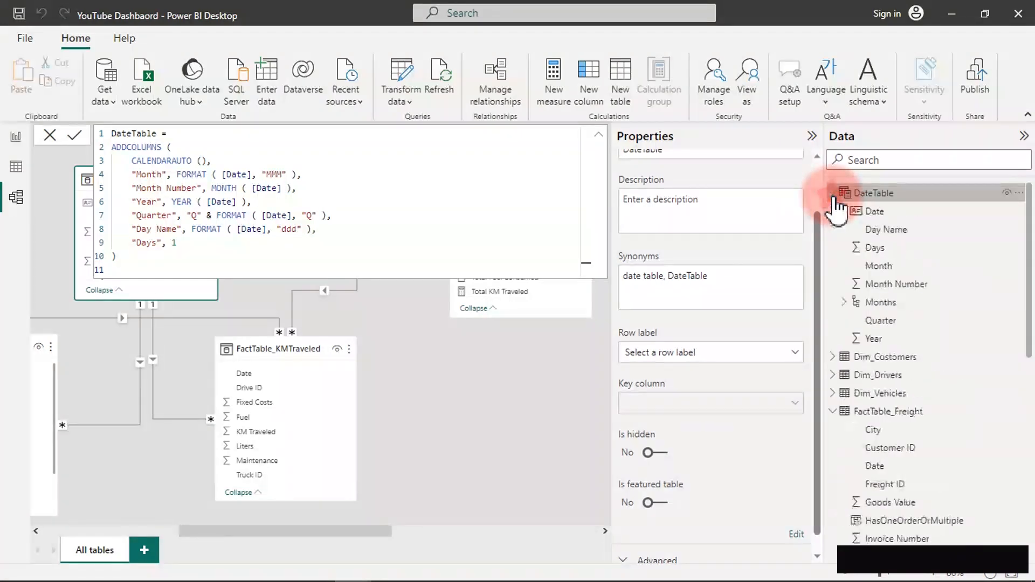
left_click(871, 312)
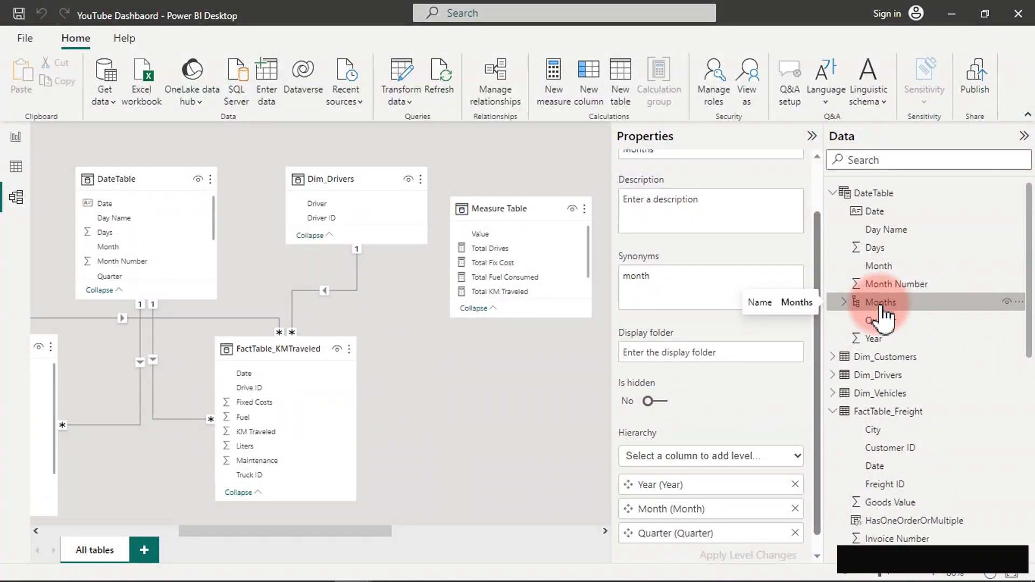
scroll(730, 508, "down", 1)
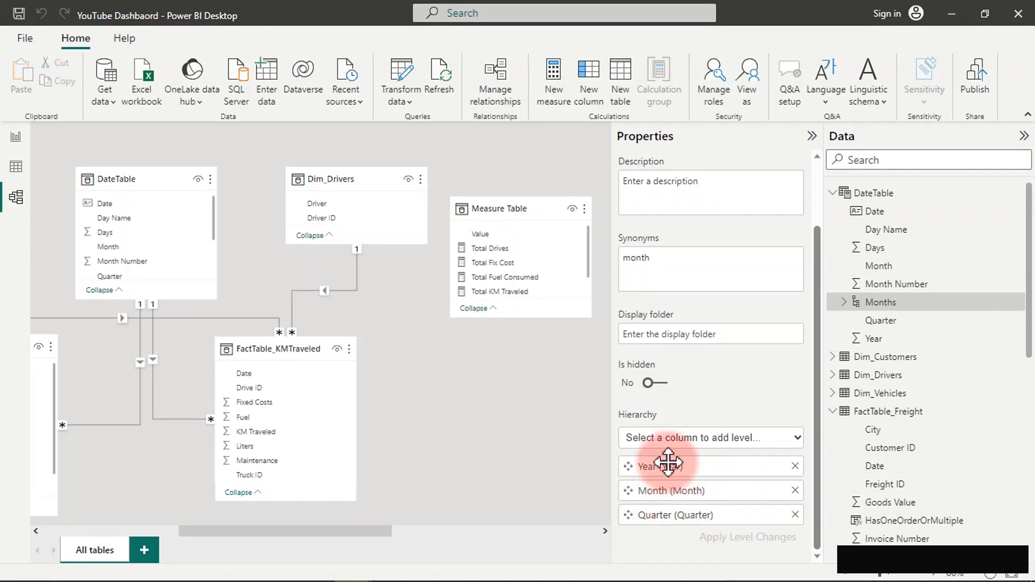
Try placing the Year level below Month in the Months hierarchy, restore the order, and return to the report view.
left_click_drag(676, 462, 711, 487)
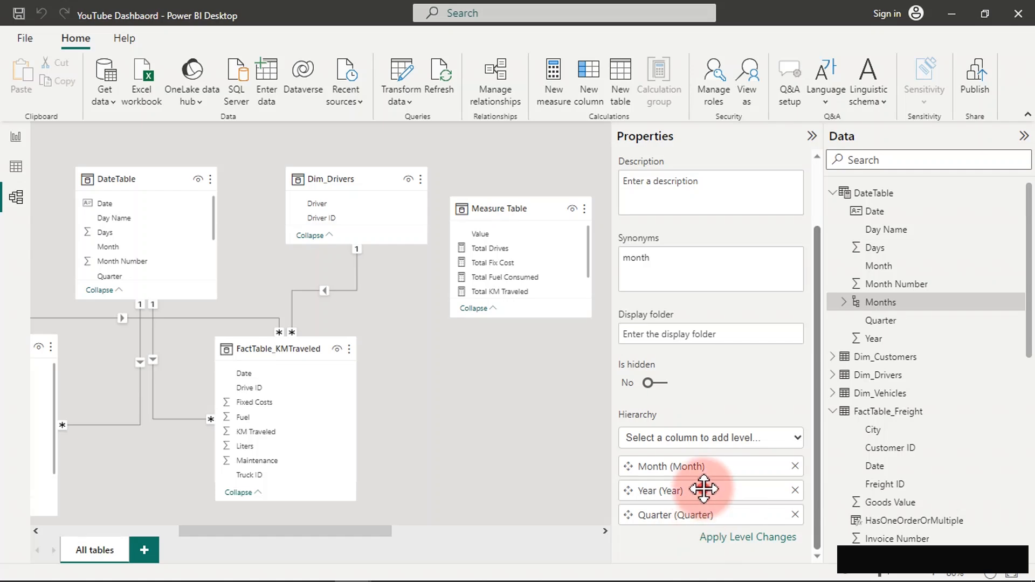
left_click_drag(713, 496, 712, 456)
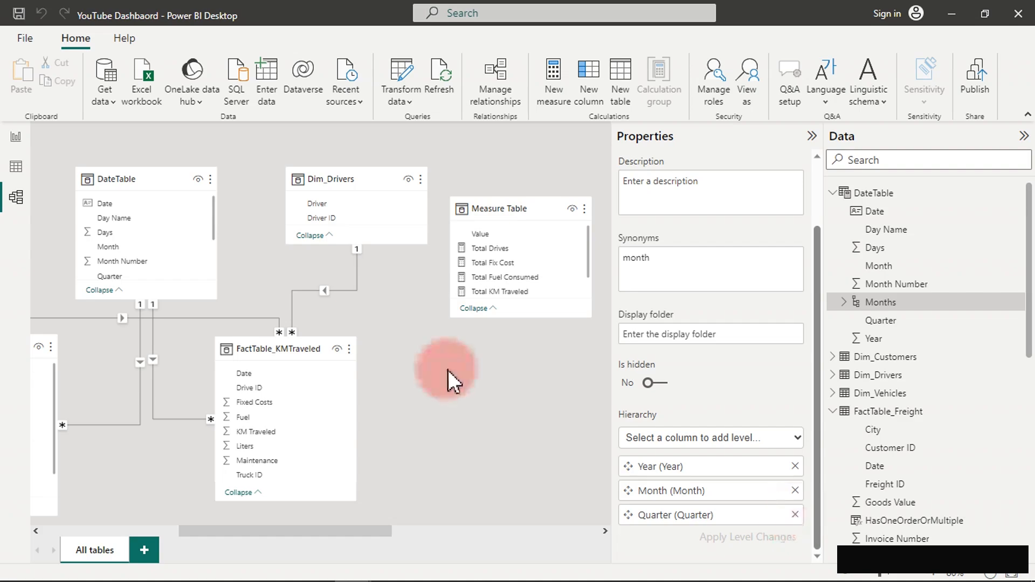
left_click(15, 137)
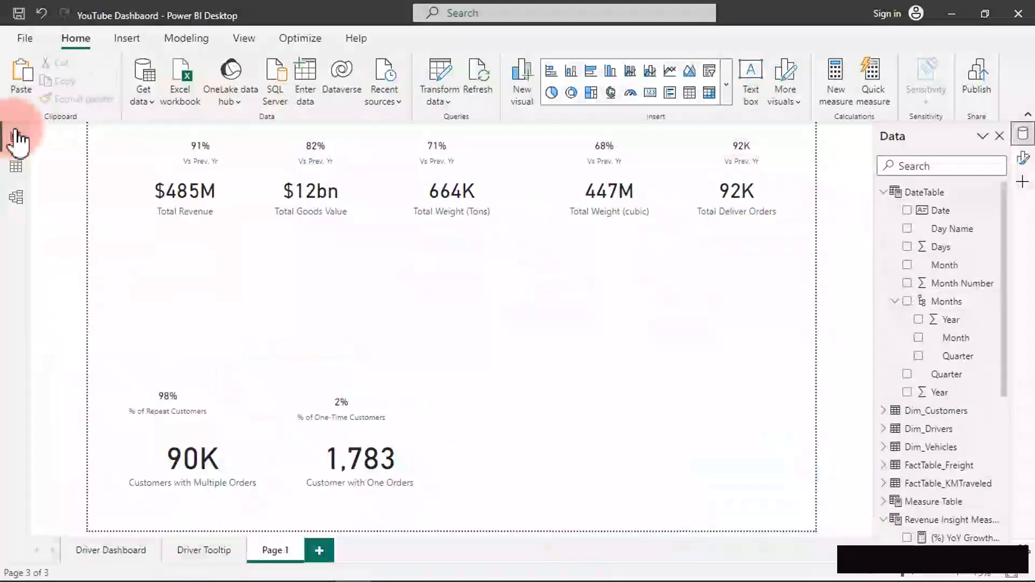
Insert an empty area chart, enlarge it, and place it between the KPI cards and the customer cards.
left_click(690, 74)
mouse_move(242, 349)
left_mouse_down()
mouse_move(452, 381)
mouse_move(496, 401)
left_mouse_up()
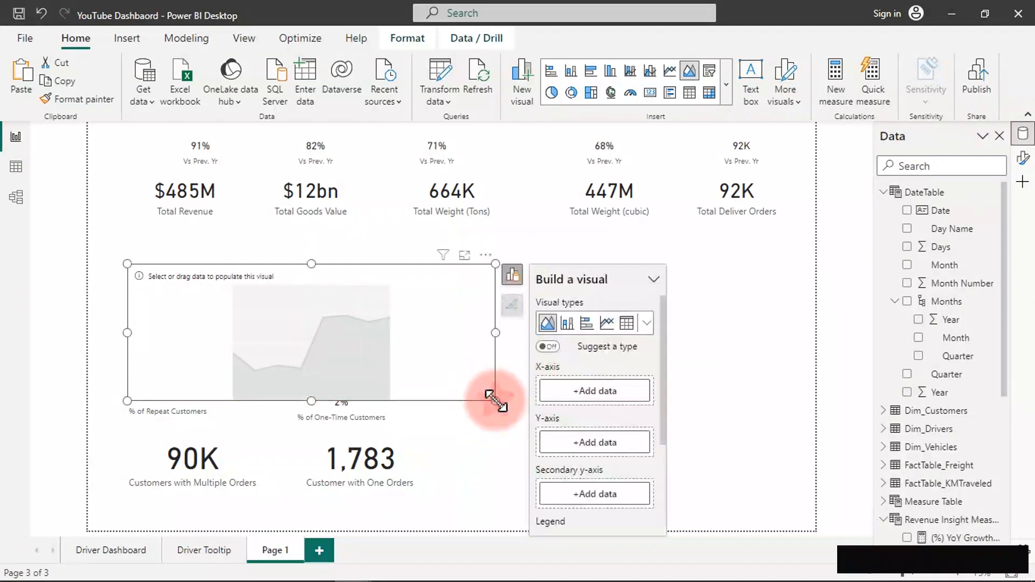
left_click_drag(302, 291, 271, 270)
left_click(292, 286)
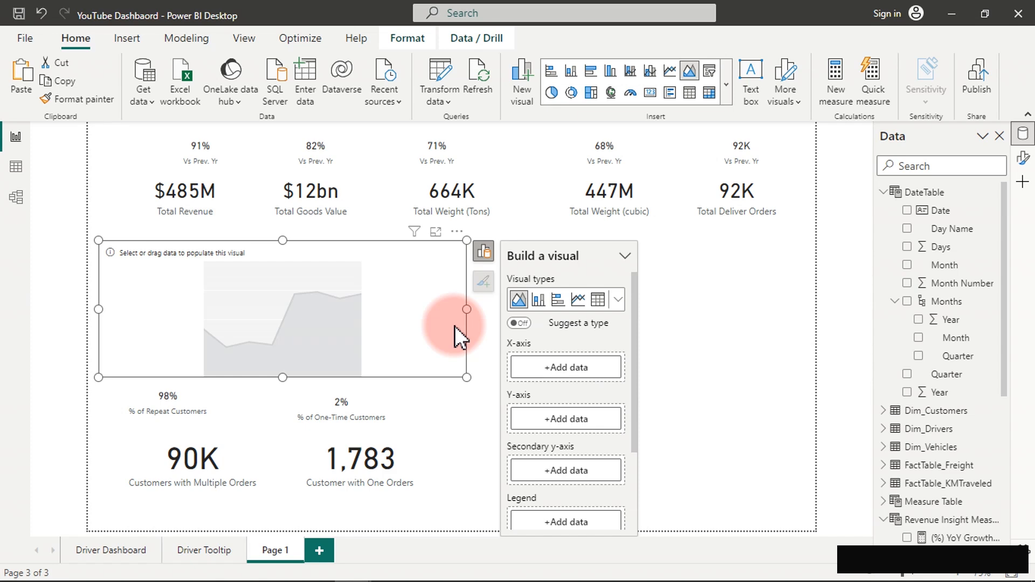
Plot Total Revenue on the area chart's Y-axis against the DateTable's Months hierarchy on the X-axis.
left_click(907, 302)
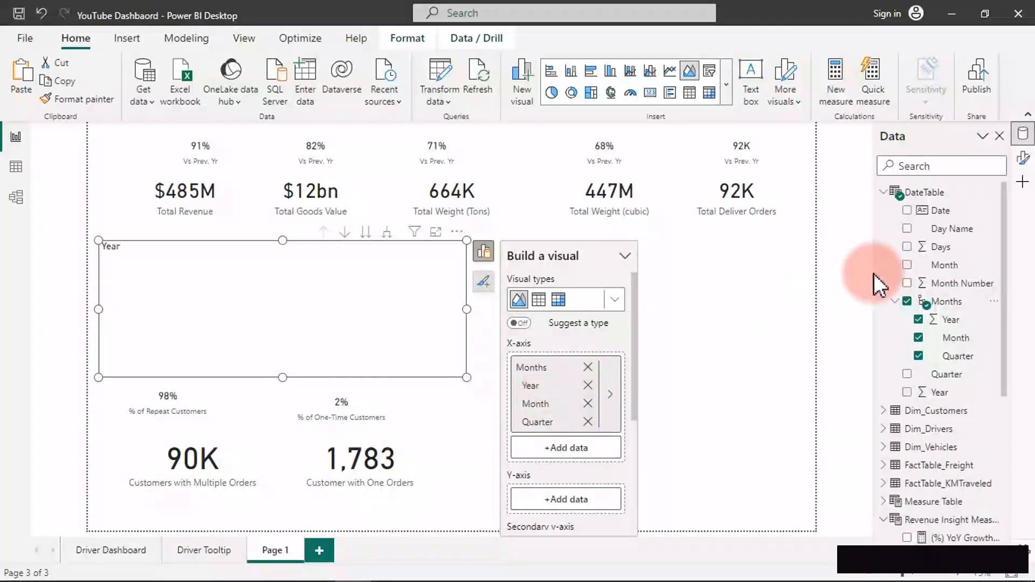
left_click(886, 192)
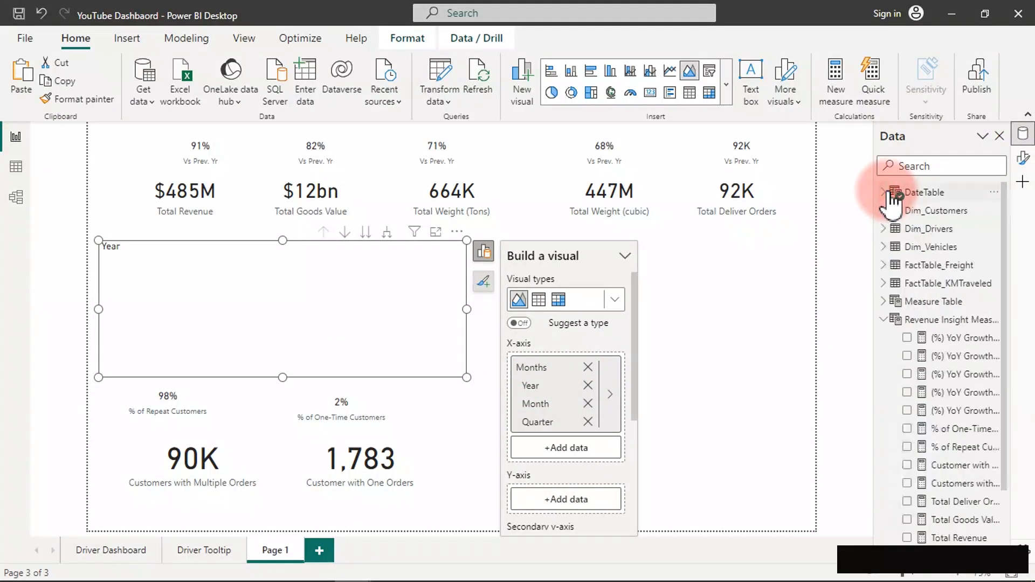
left_click(884, 320)
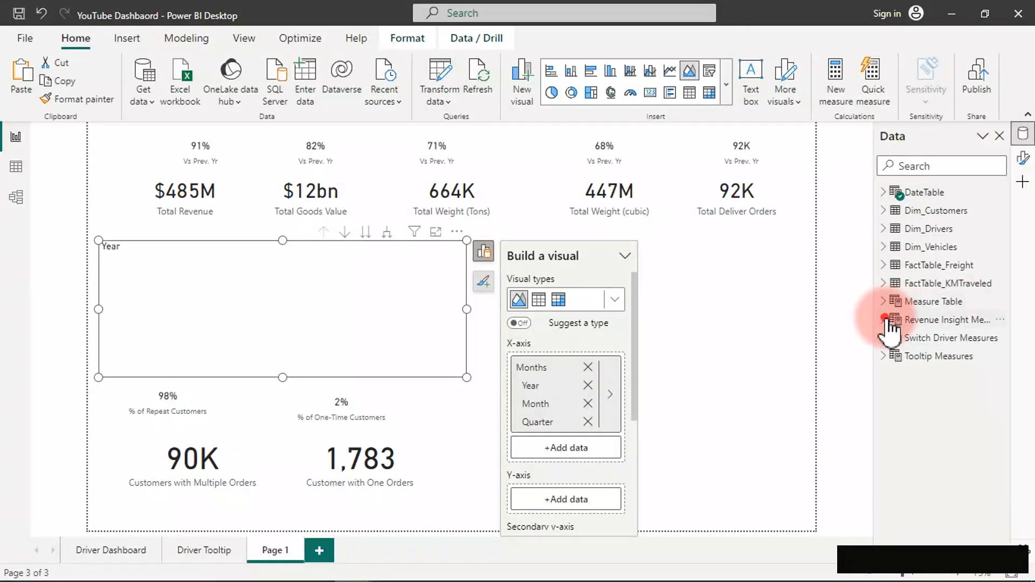
left_click(886, 321)
scroll(909, 469, "down", 3)
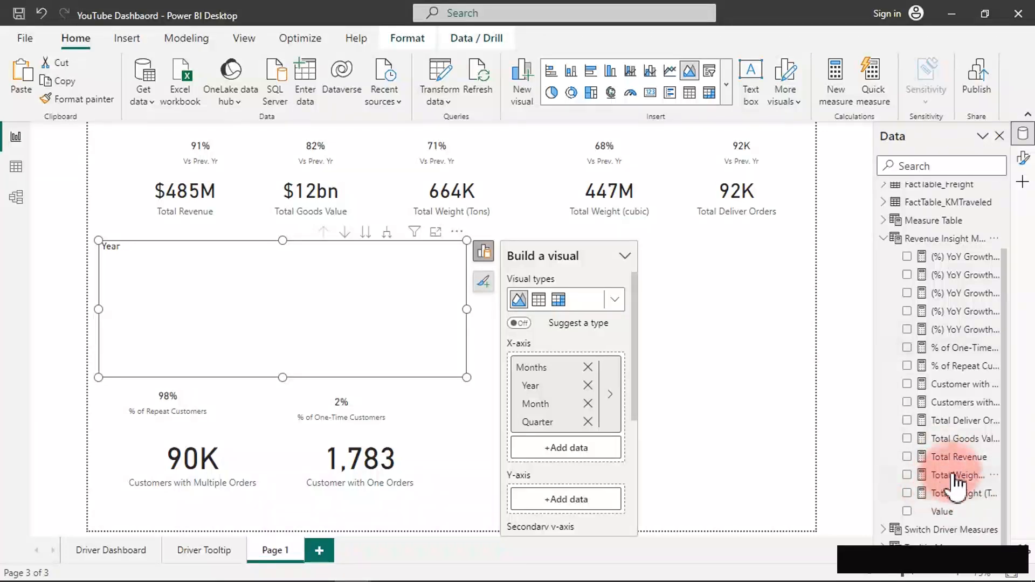
left_click(908, 458)
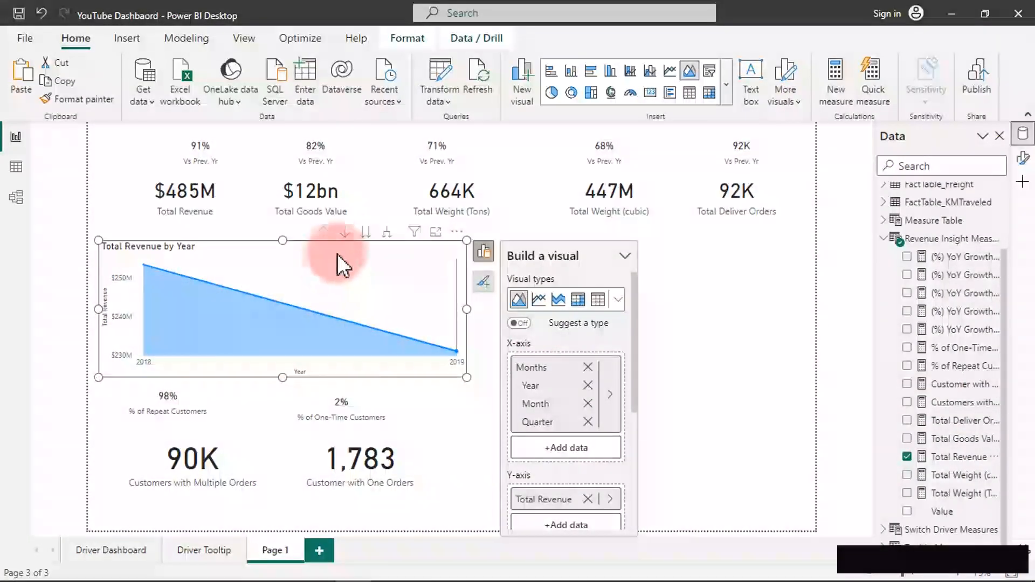
Expand the area chart one hierarchy level to show year and month, widen it slightly, and shift it on the page.
left_click(384, 233)
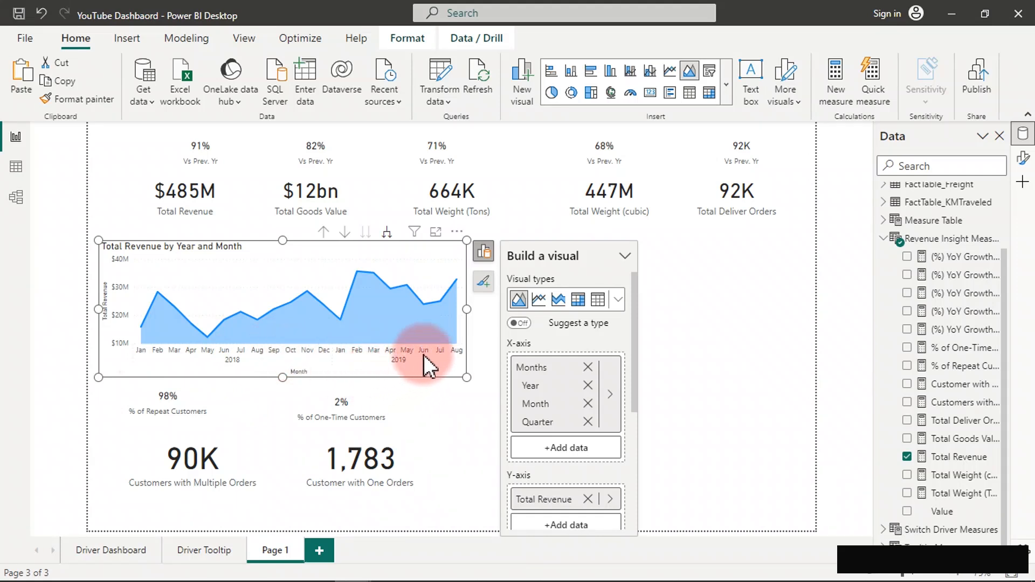
left_click_drag(467, 309, 477, 310)
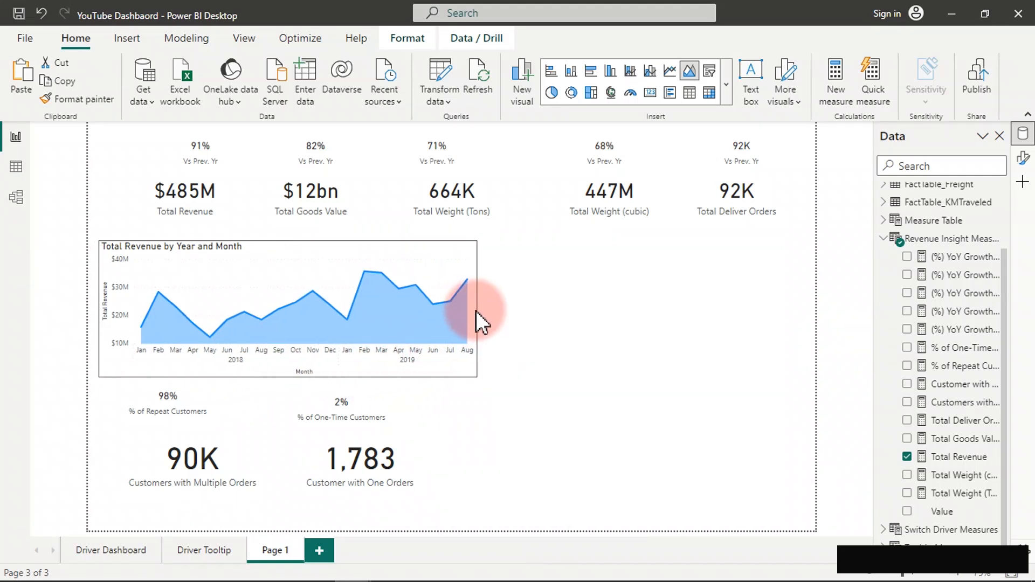
left_click(363, 245)
left_click_drag(364, 245, 367, 254)
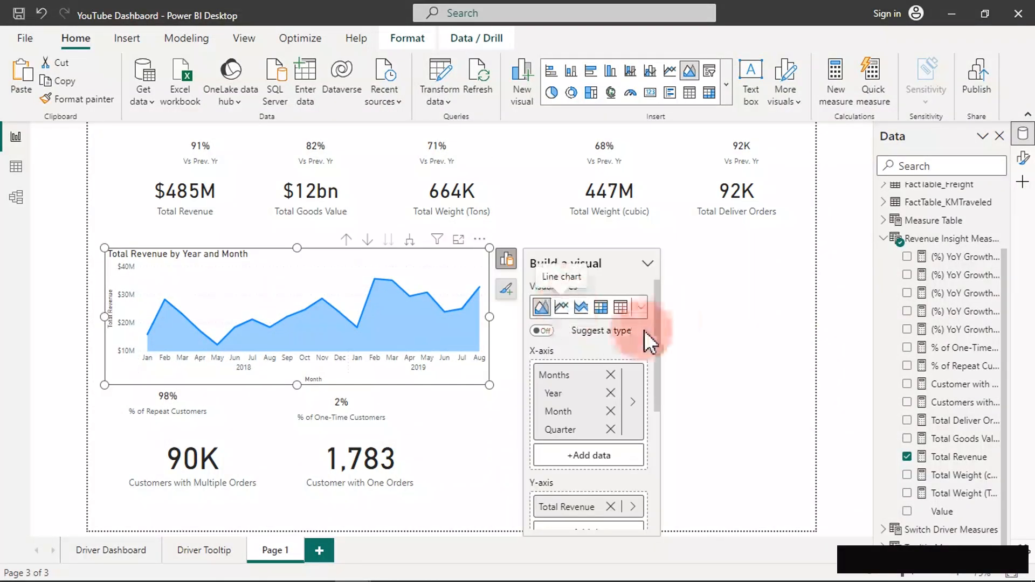
Switch to the open Fleet Managment Dashboard report window.
left_click(276, 549)
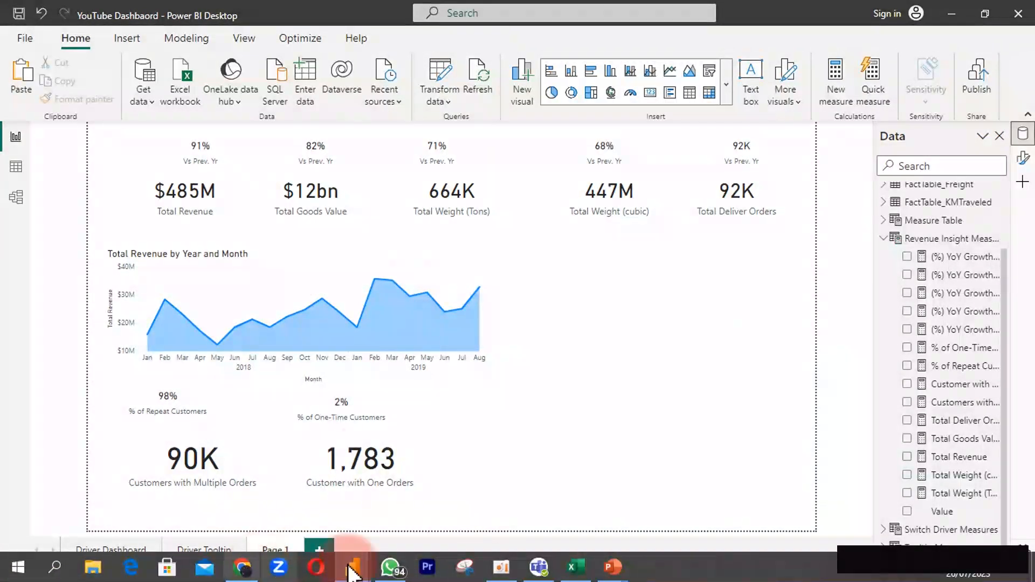
left_click(351, 569)
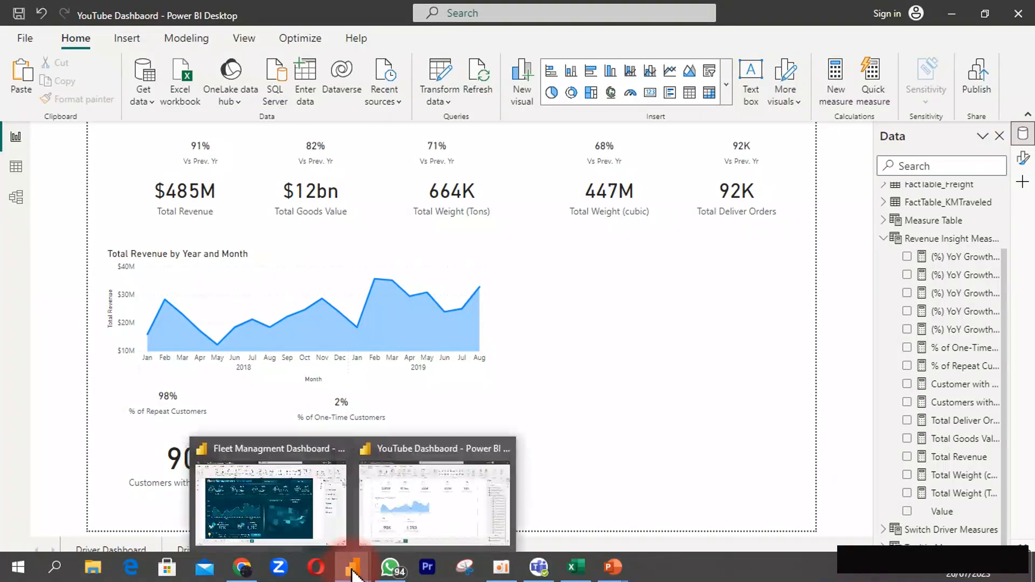
left_click(266, 510)
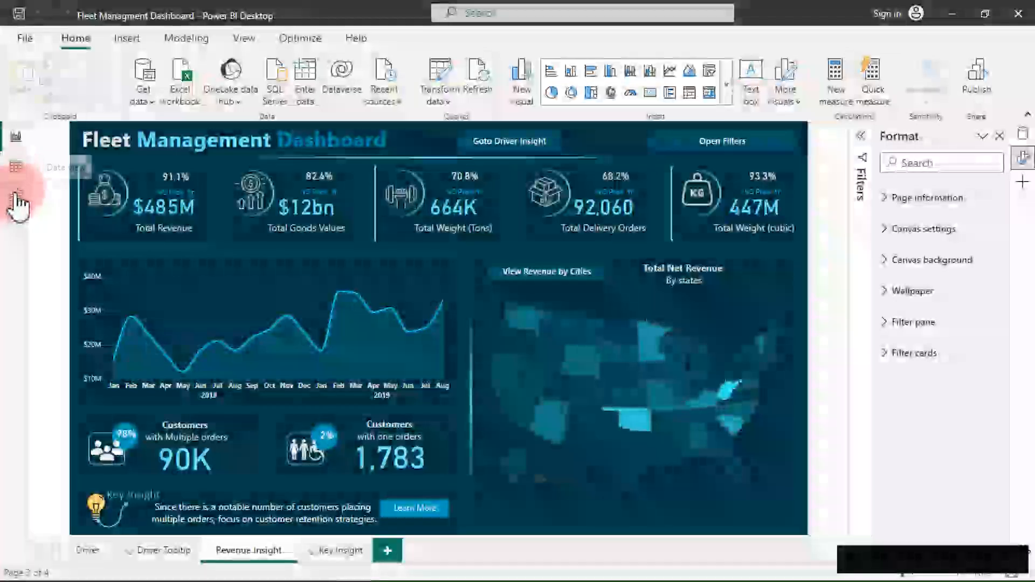
Examine the STATES table in the data view of the finished dashboard, and return to its Revenue Insight page.
left_click(15, 197)
left_click(14, 171)
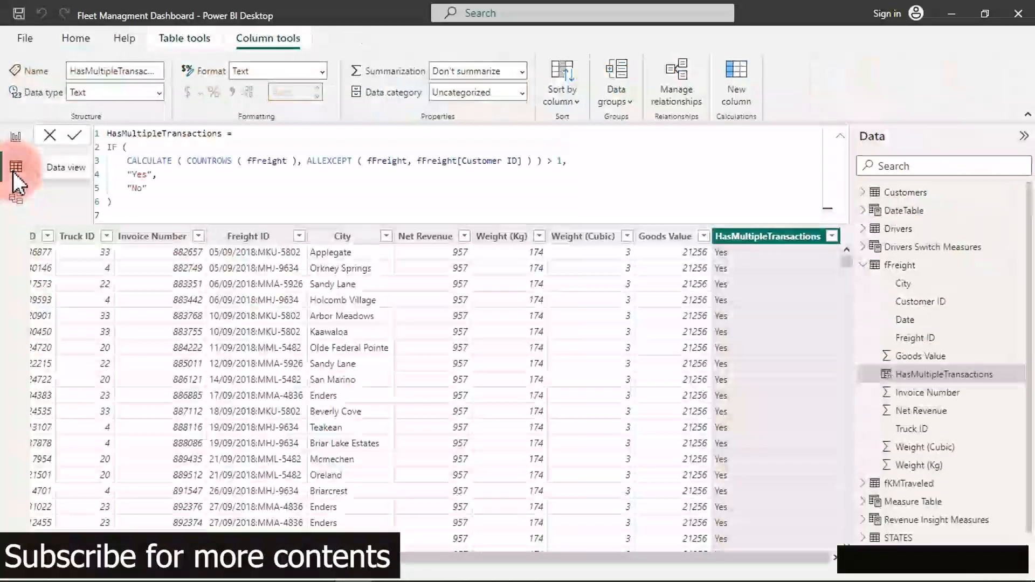
left_click(867, 266)
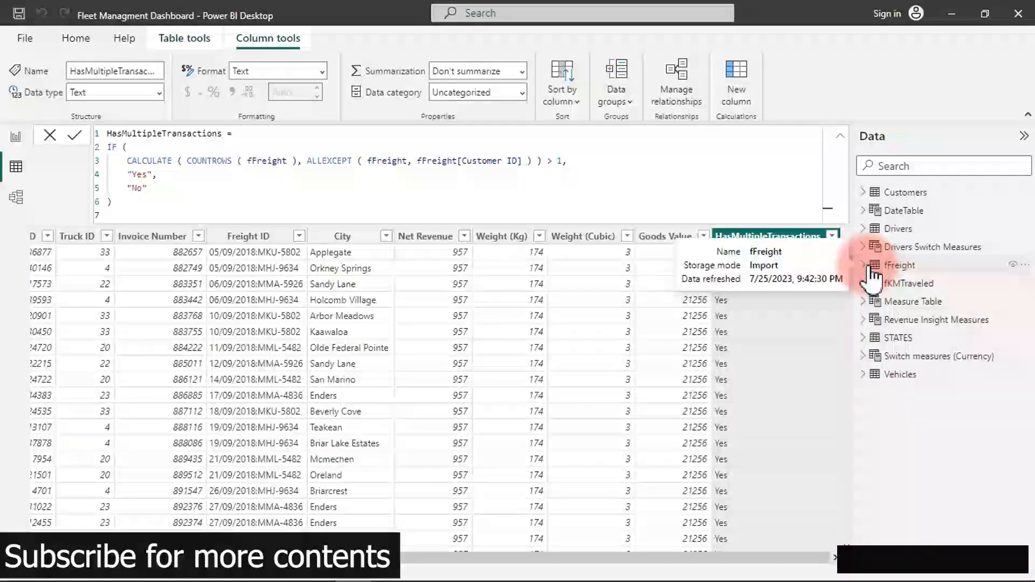
left_click(899, 338)
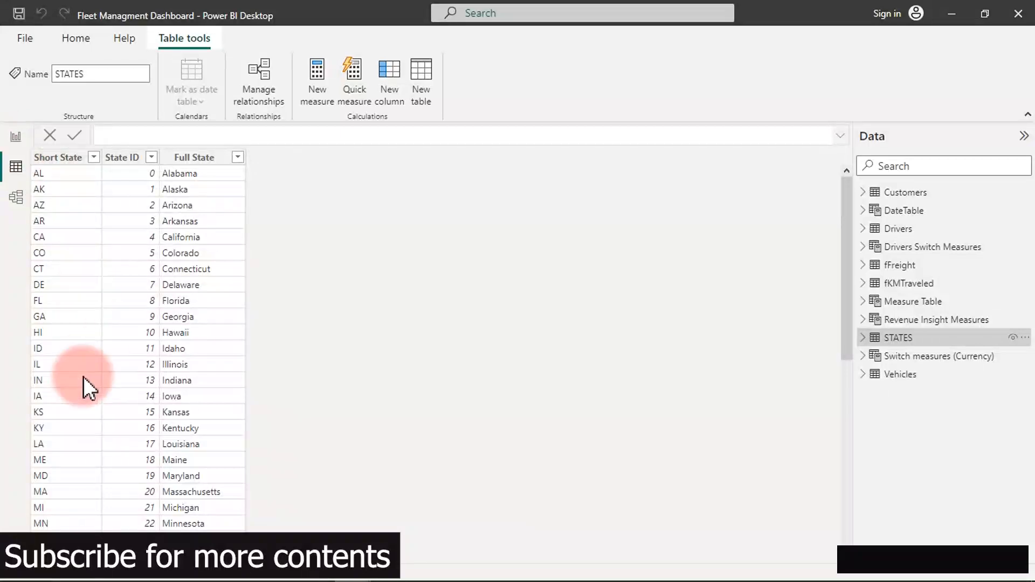
left_click(16, 139)
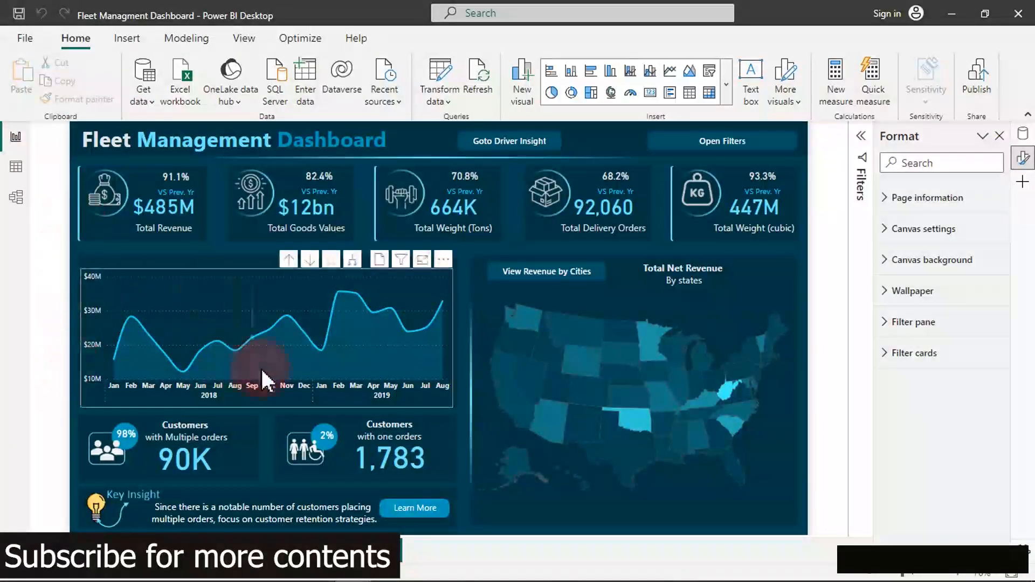
left_click(615, 203)
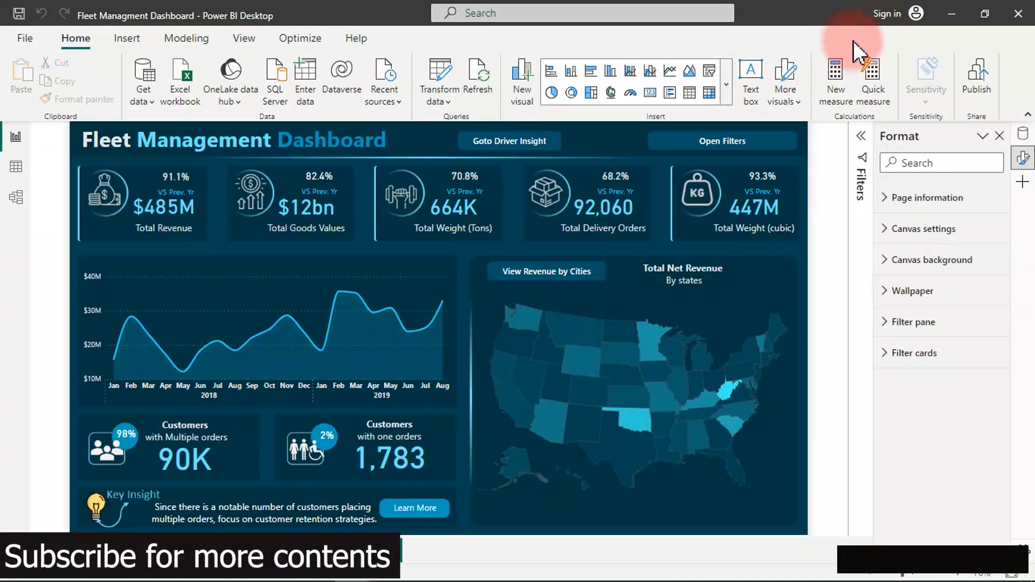
Return to the YouTube Dashbaord report and open its queries in the Power Query Editor.
left_click(950, 13)
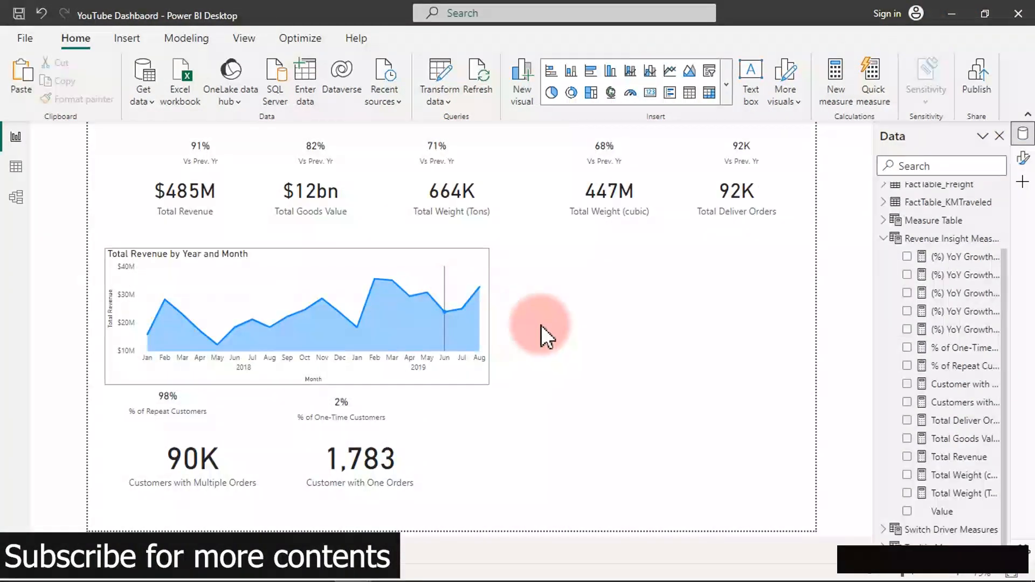
left_click(219, 188)
left_click(93, 92)
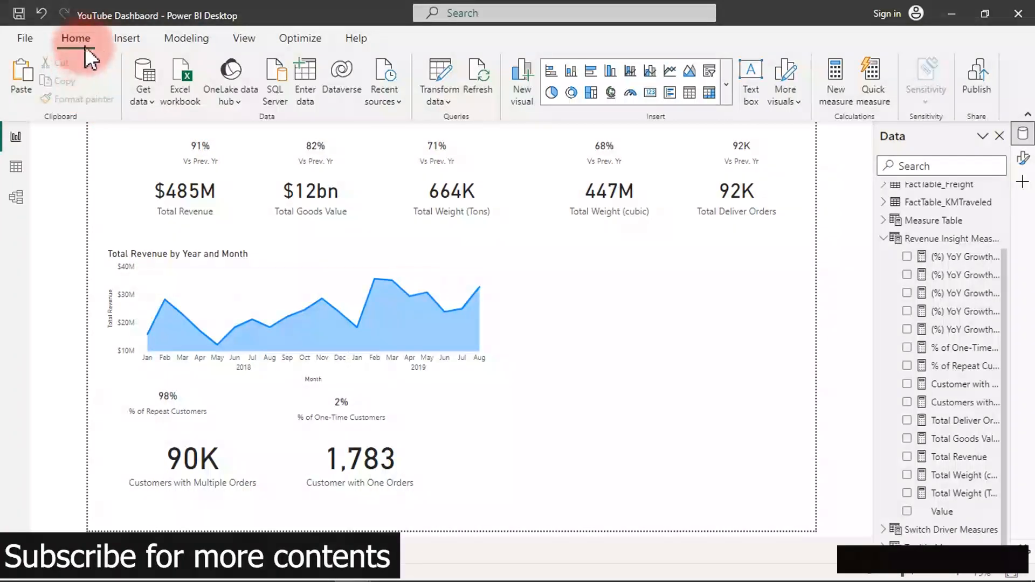
left_click(441, 75)
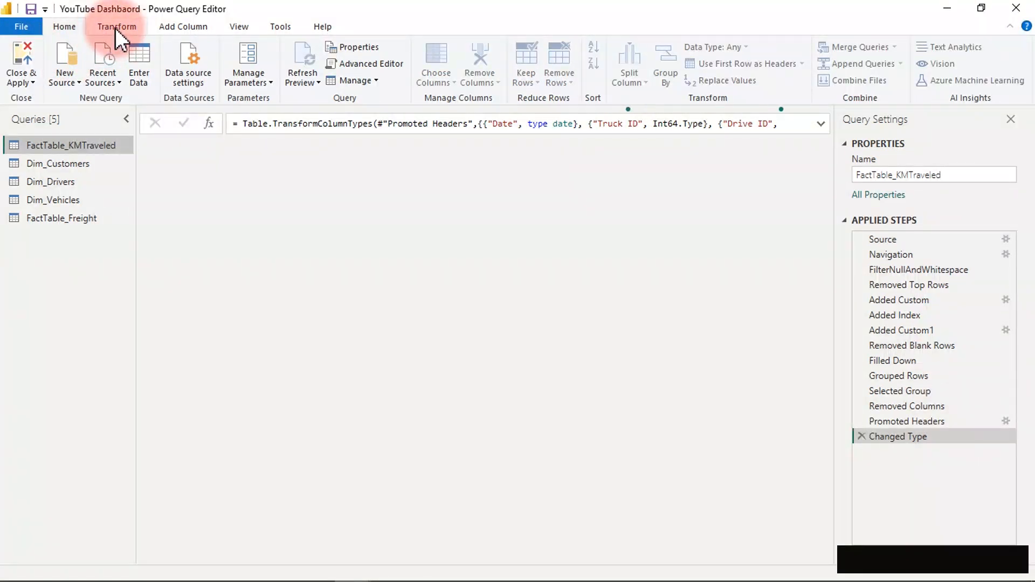
Import the STATES sheet from the Dim States Excel workbook in the Full Data folder as a new query.
left_click(74, 81)
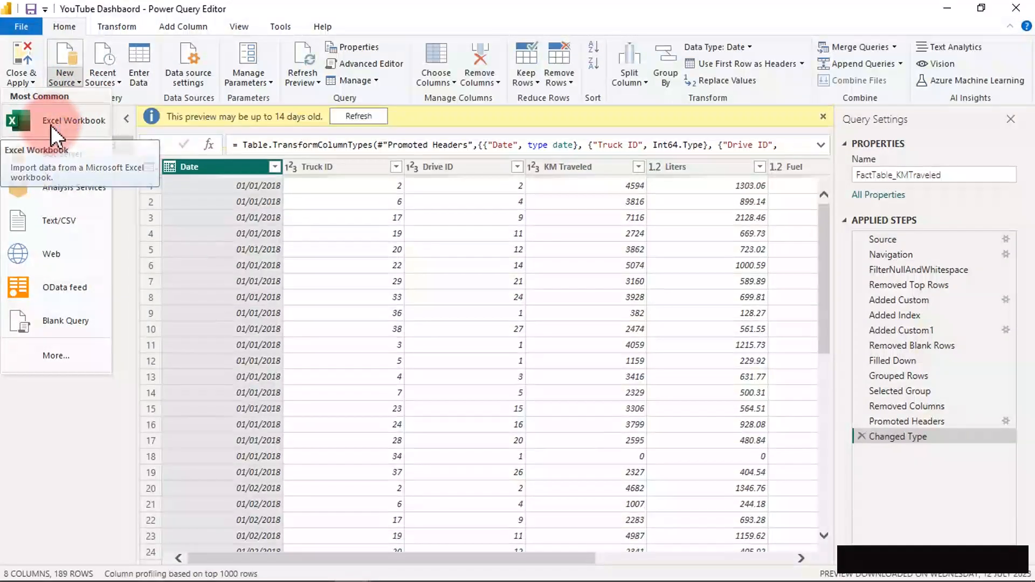
left_click(53, 123)
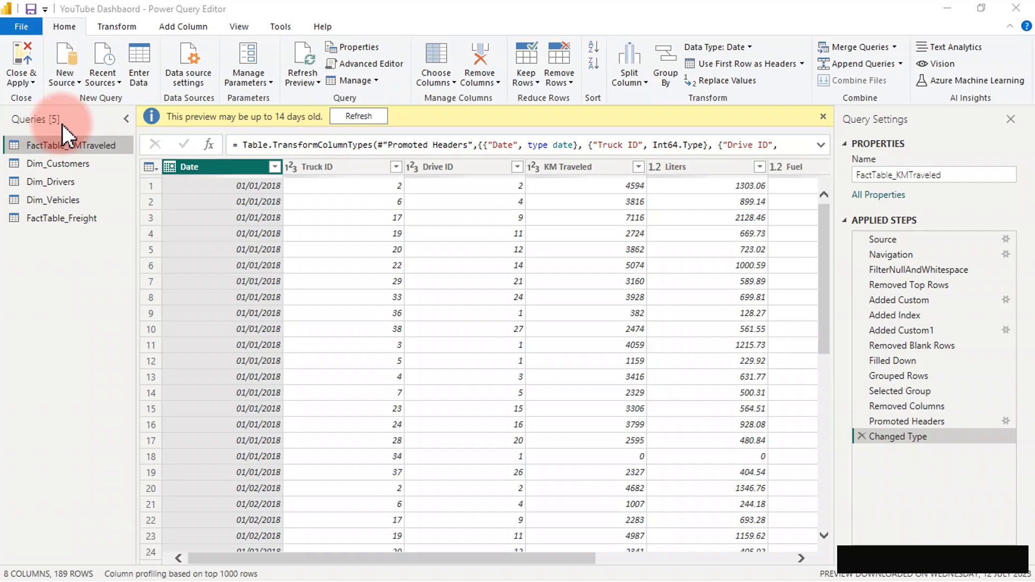
left_click(262, 280)
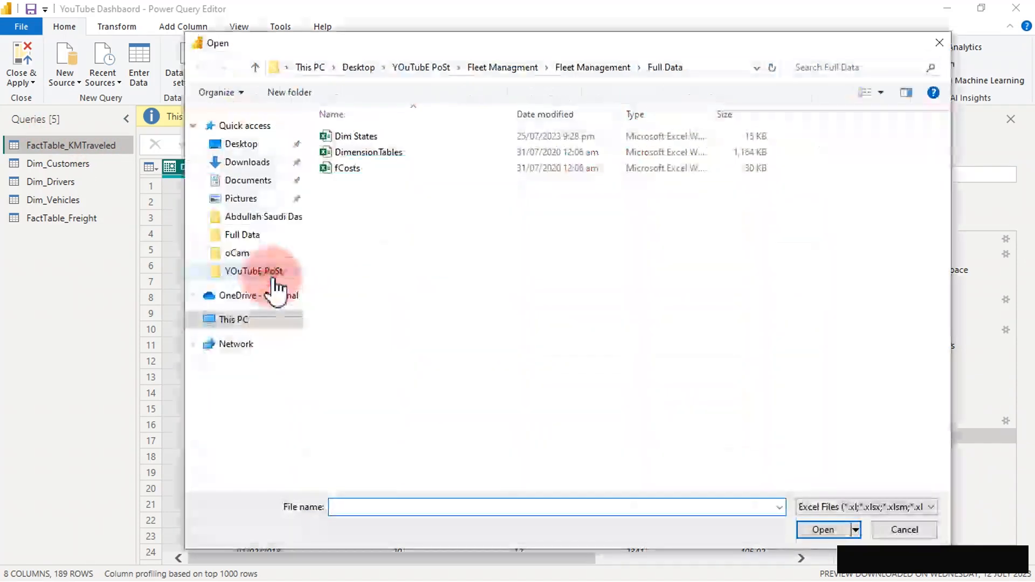
left_click(357, 136)
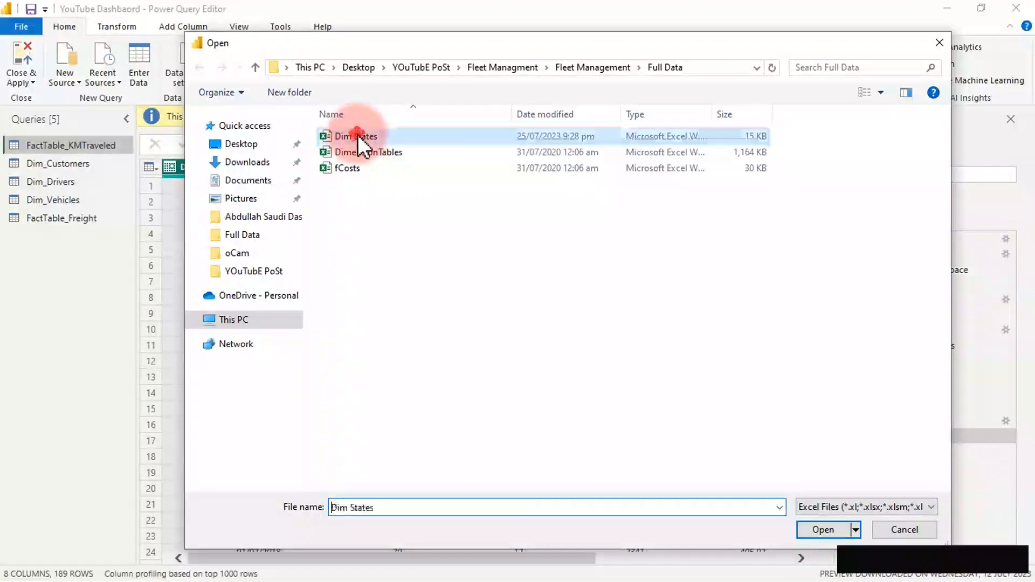
double_click(371, 138)
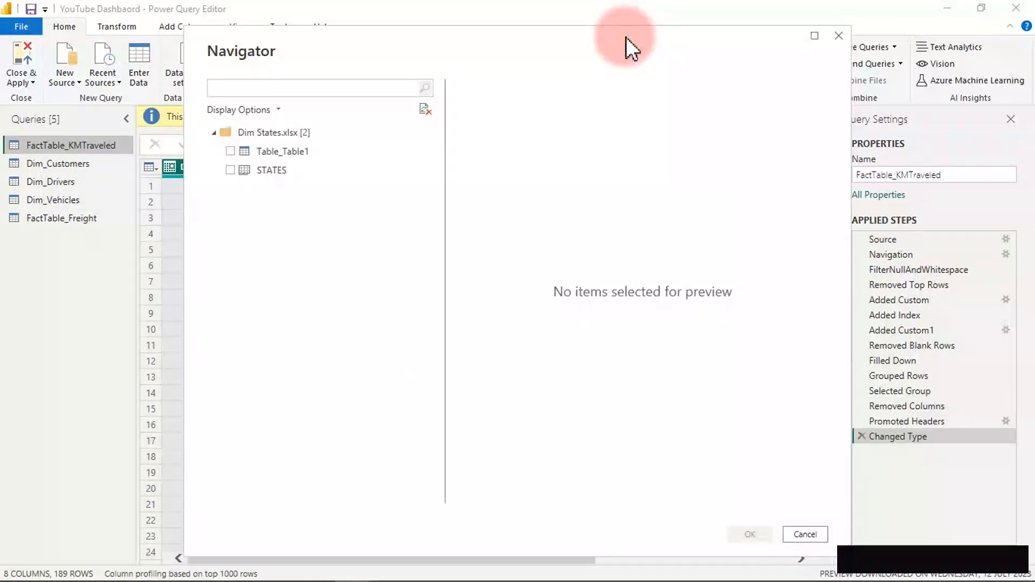
left_click(230, 170)
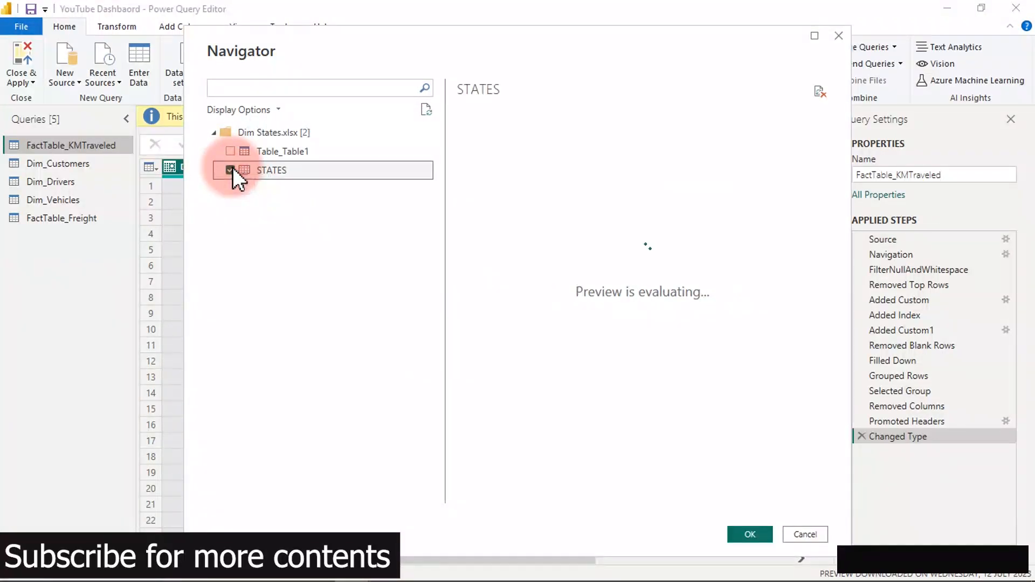
left_click(752, 533)
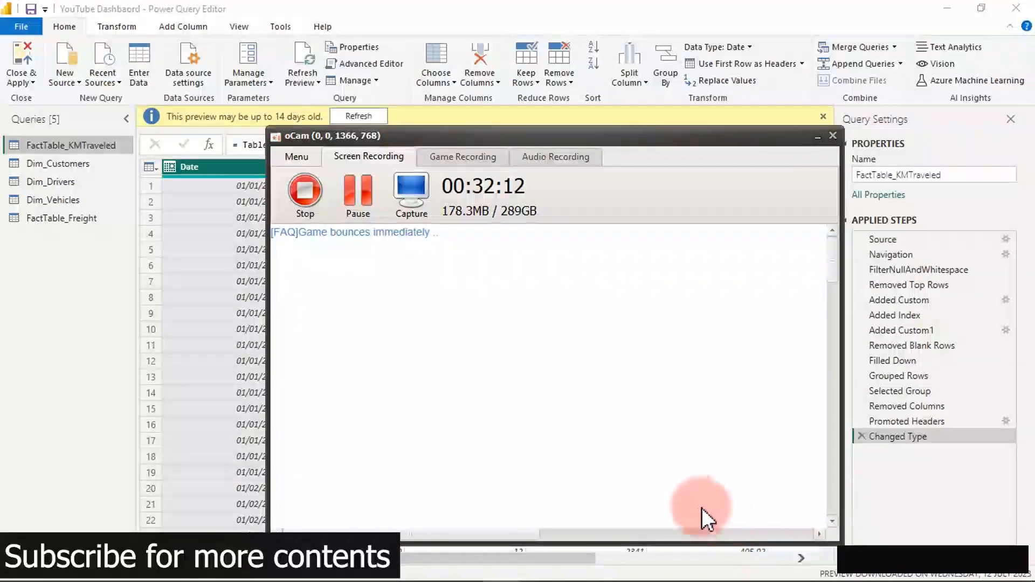
left_click(502, 9)
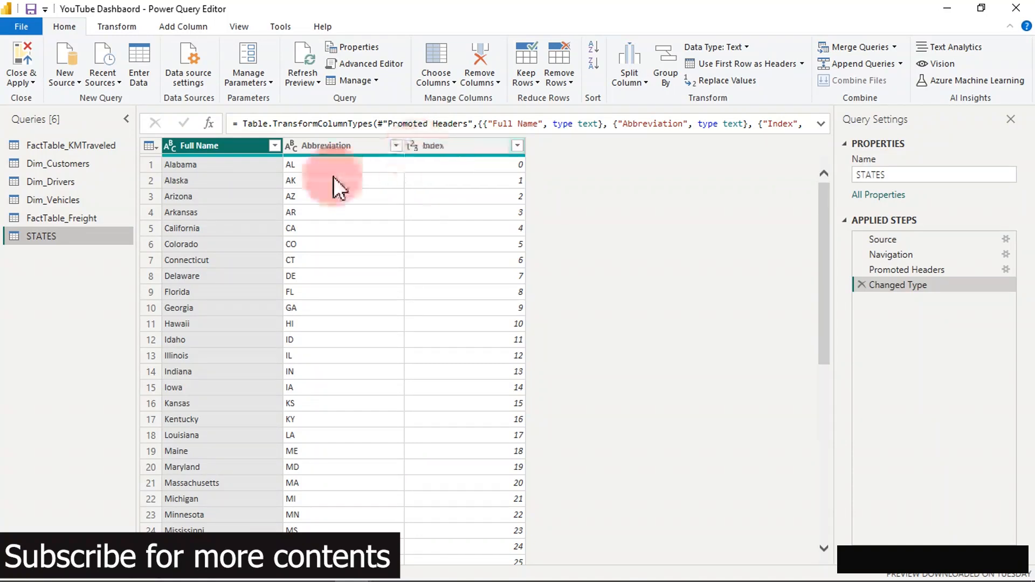
Compare Dim_Customers with STATES and merge STATES into Dim_Customers with a Left Outer join, matching State to Abbreviation.
left_click(84, 165)
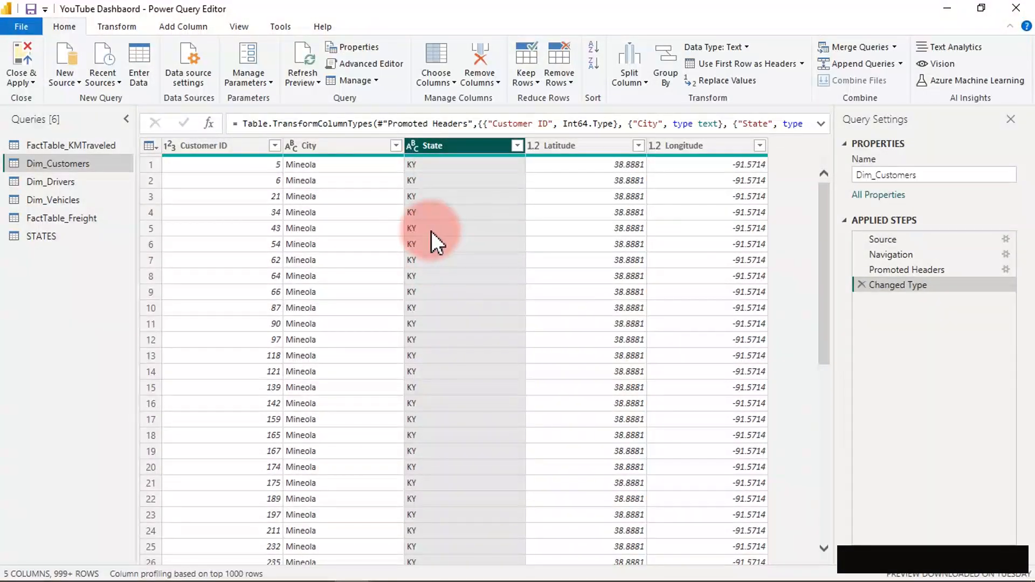
left_click(66, 235)
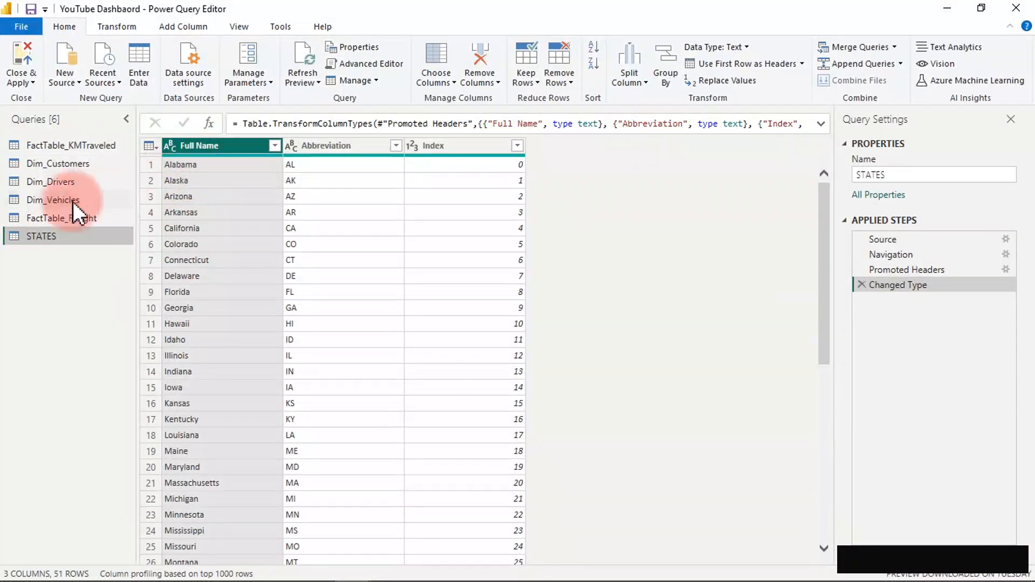
left_click(58, 168)
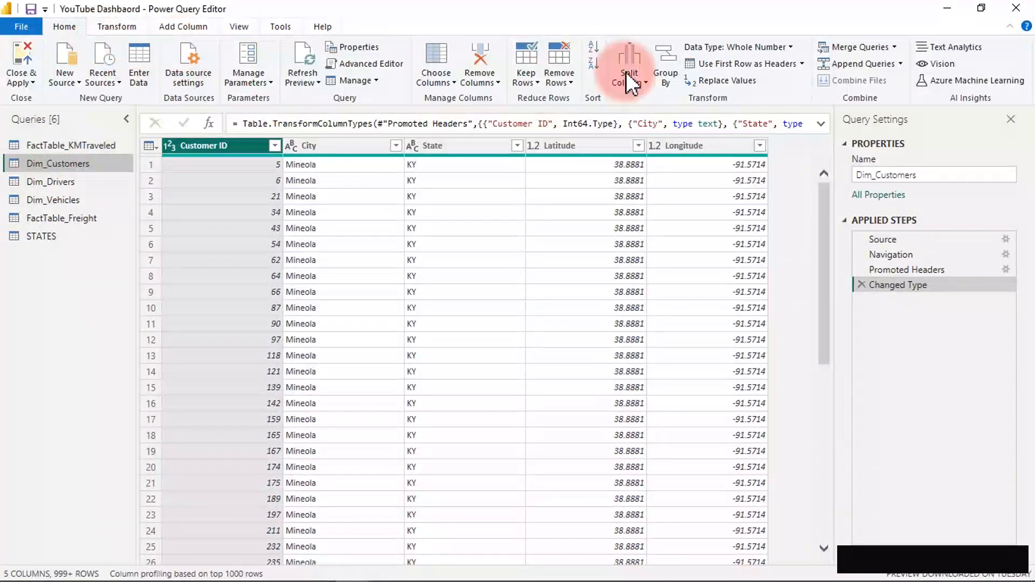
left_click(845, 46)
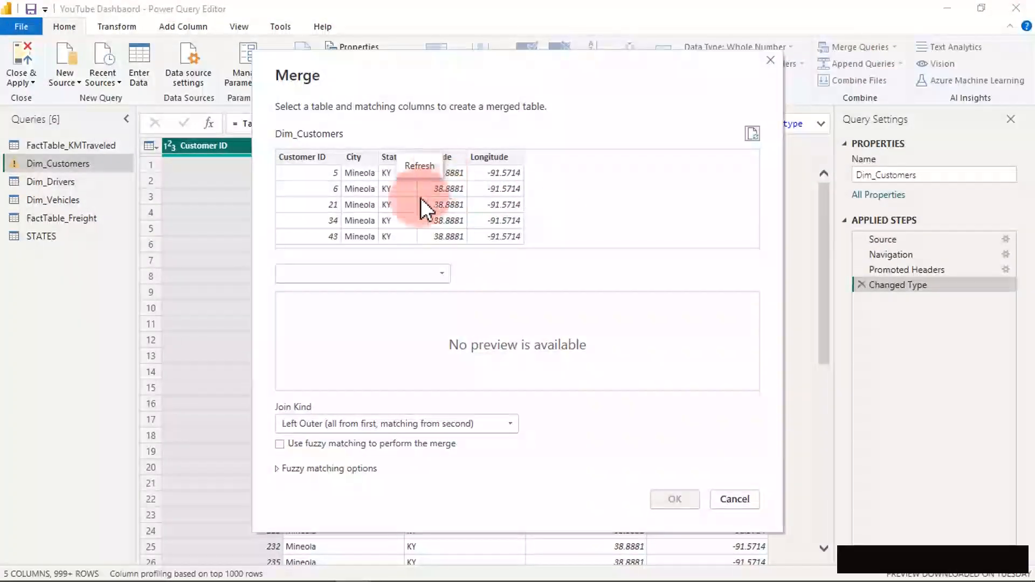
left_click(399, 269)
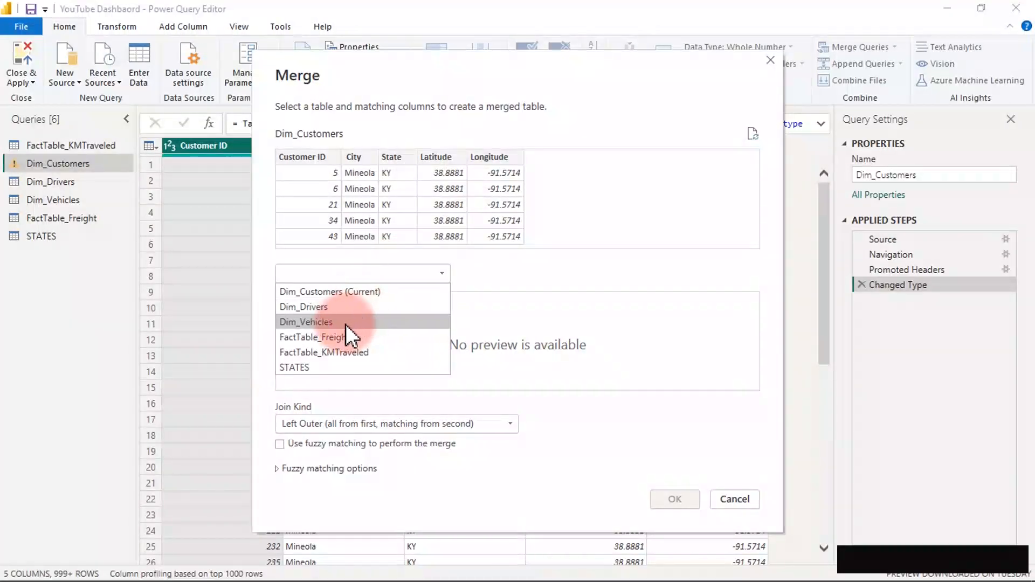
left_click(312, 367)
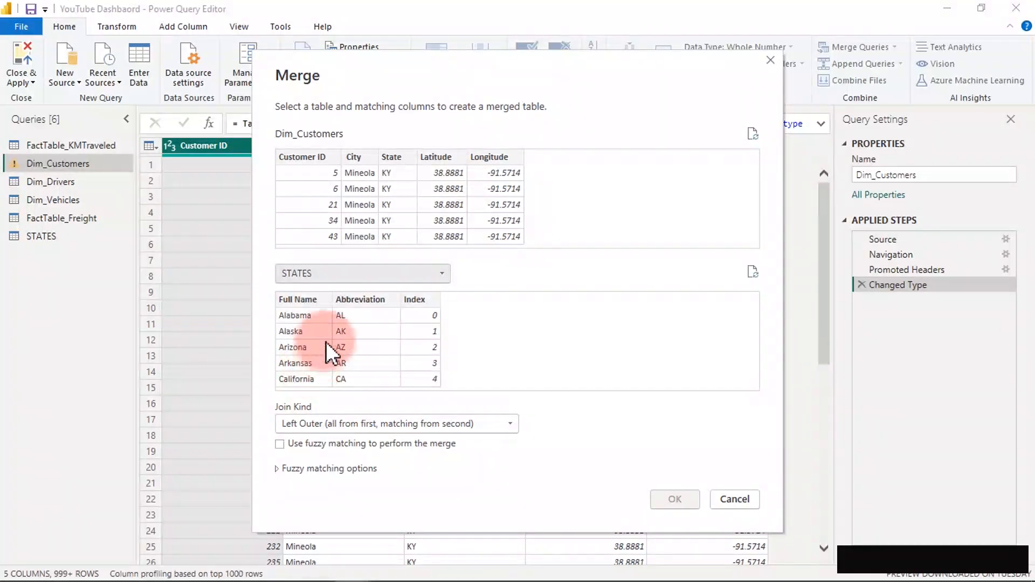
left_click(349, 299)
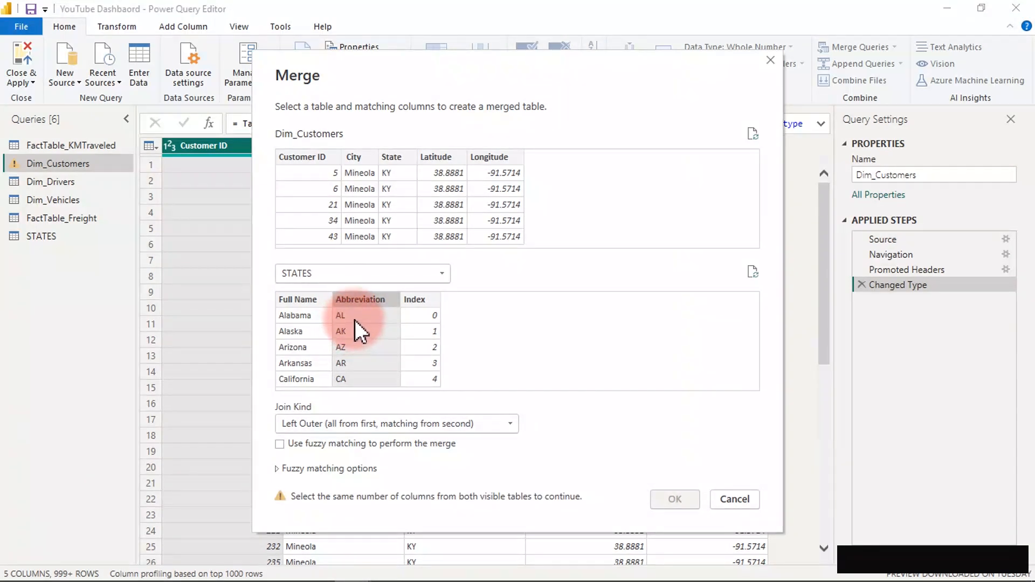
left_click(400, 158)
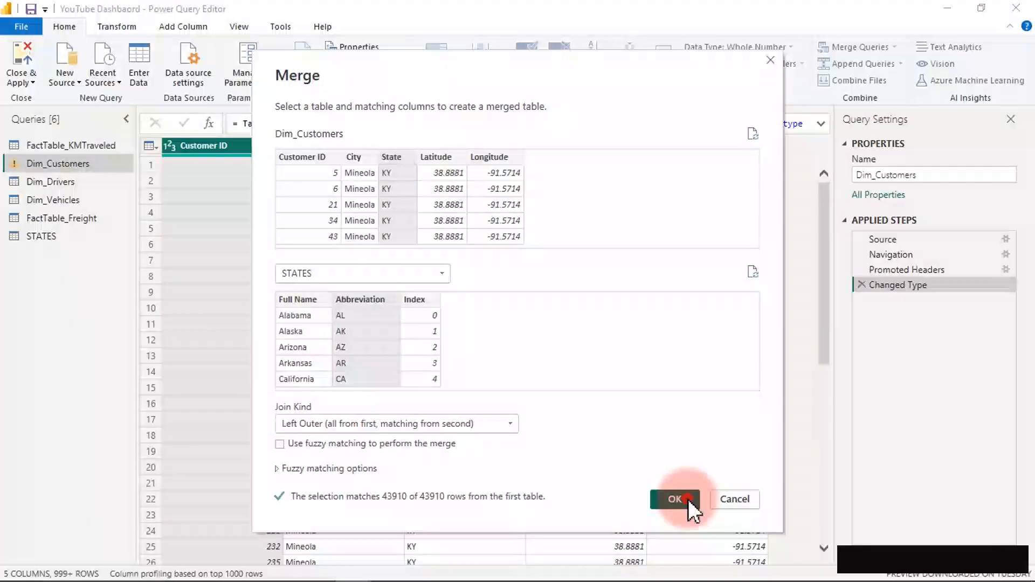
left_click(688, 499)
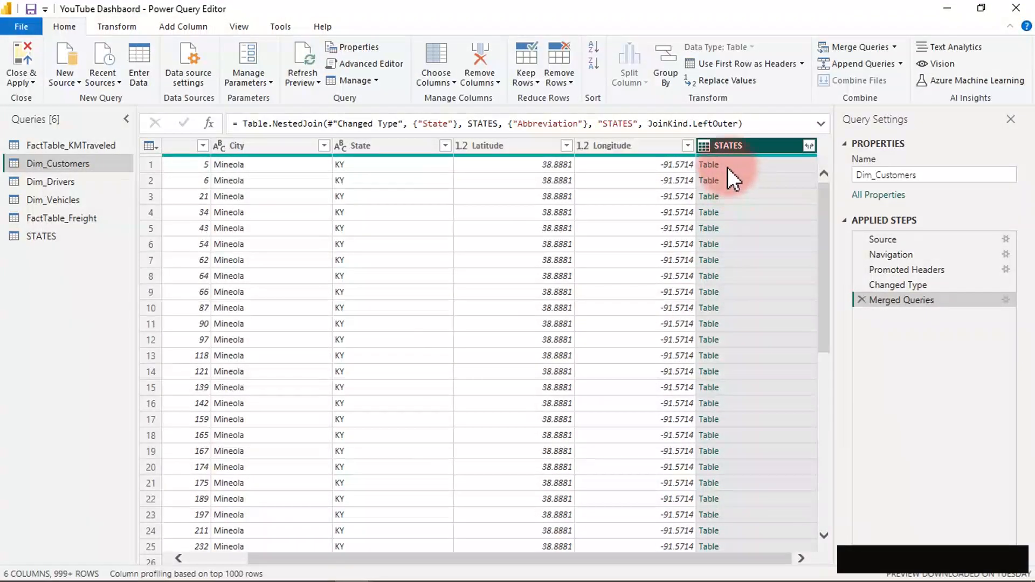
Abandon the STATES column expansion with only Index chosen, and delete the Merged Queries step from Dim_Customers.
left_click(809, 145)
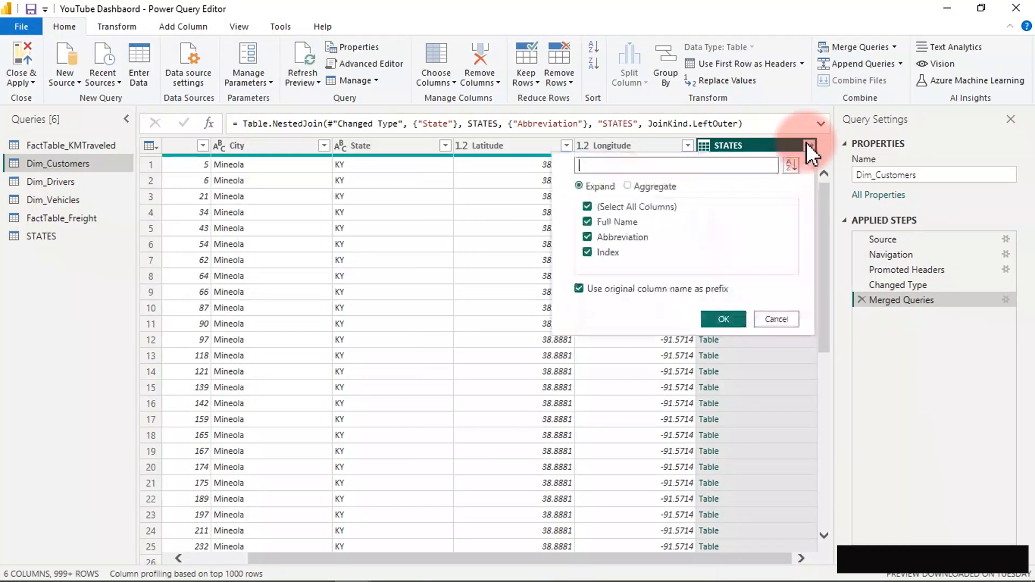
left_click(588, 207)
left_click(589, 254)
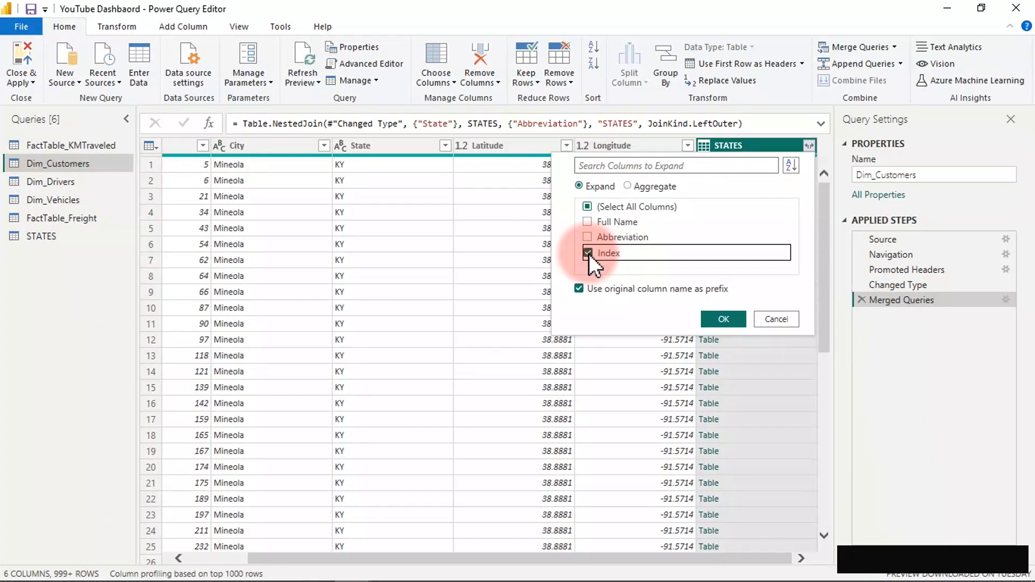
left_click(775, 319)
left_click(861, 300)
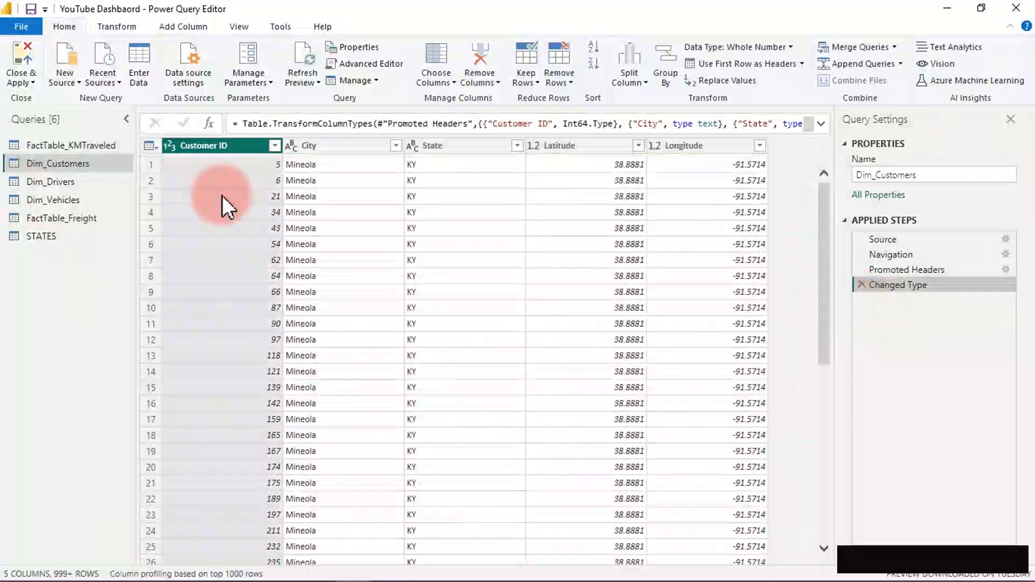
Rename the Index column of the STATES query to State ID.
left_click(41, 238)
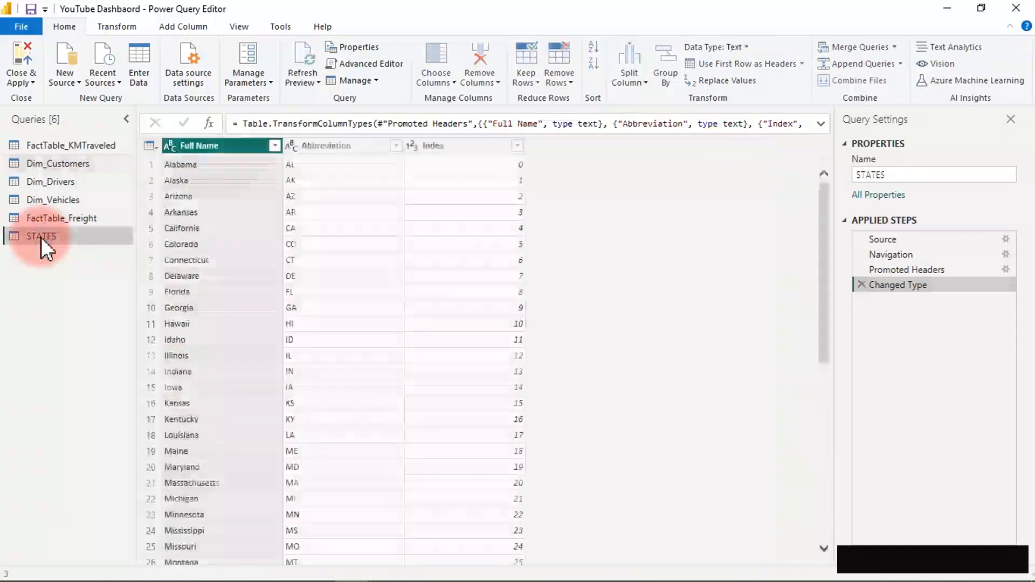
left_click(436, 145)
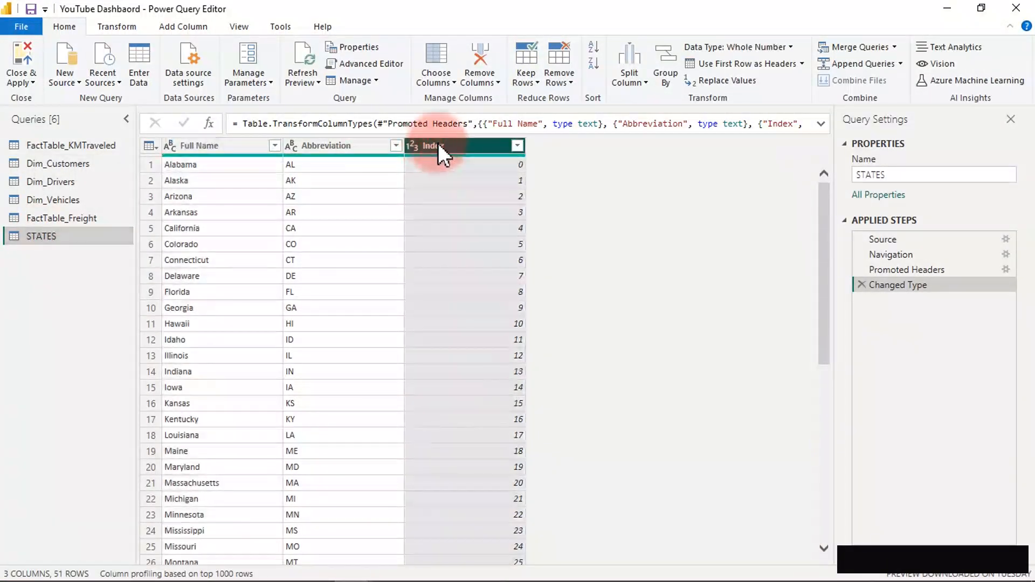
double_click(439, 144)
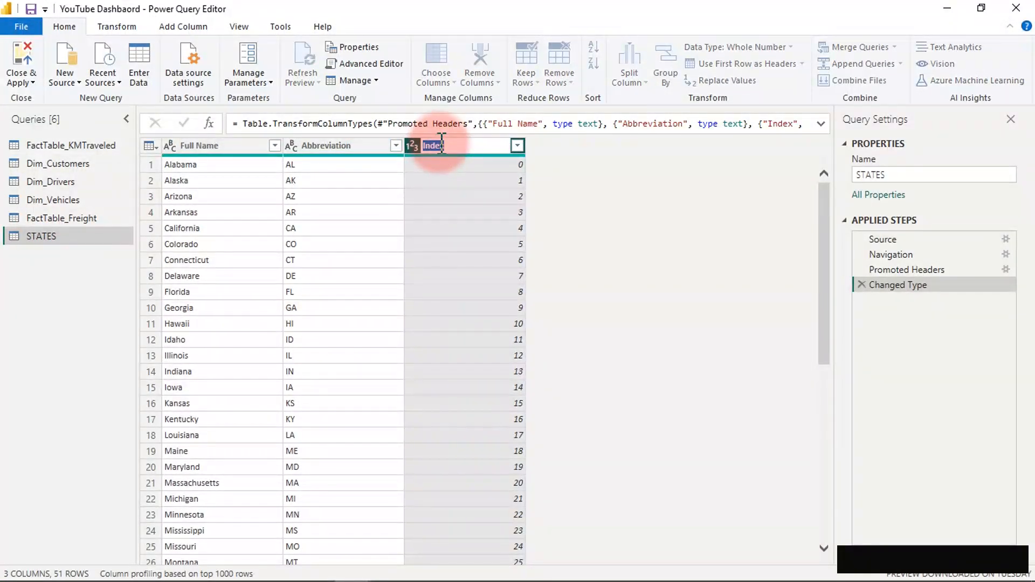
type("State ID")
key("Return")
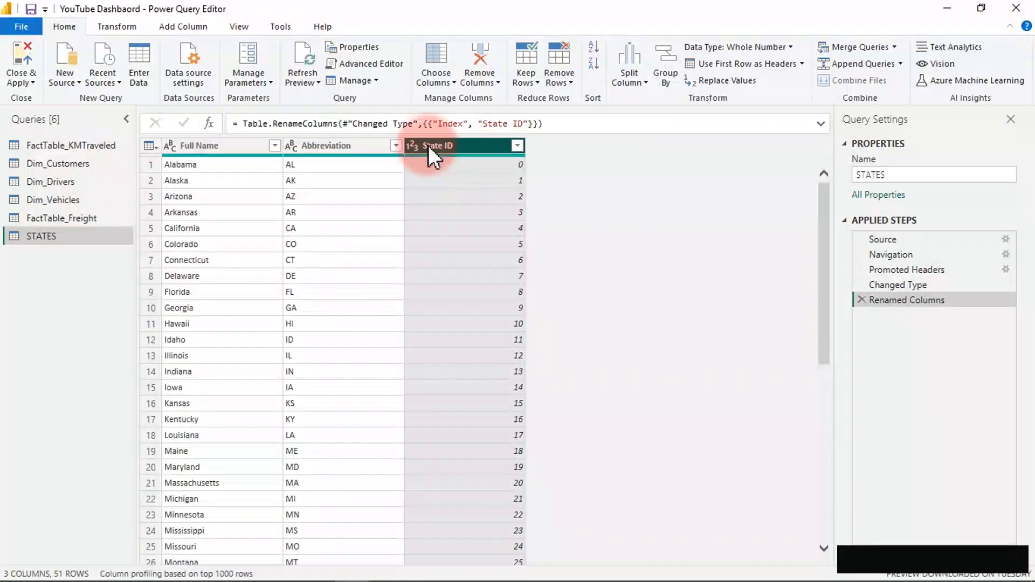
Merge the STATES query into Dim_Customers with a Left Outer join, matching the State column to Abbreviation.
left_click(36, 163)
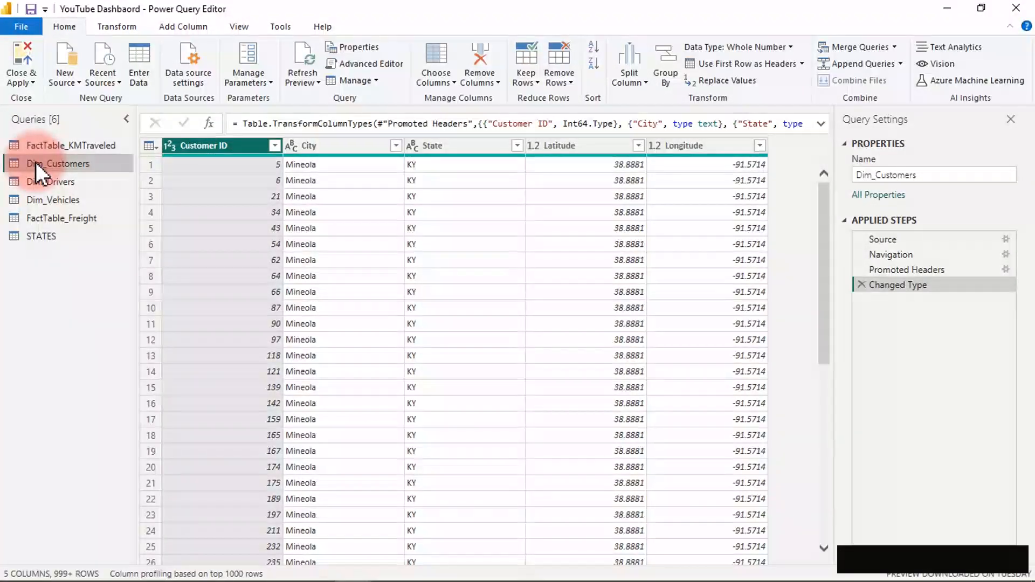
left_click(864, 46)
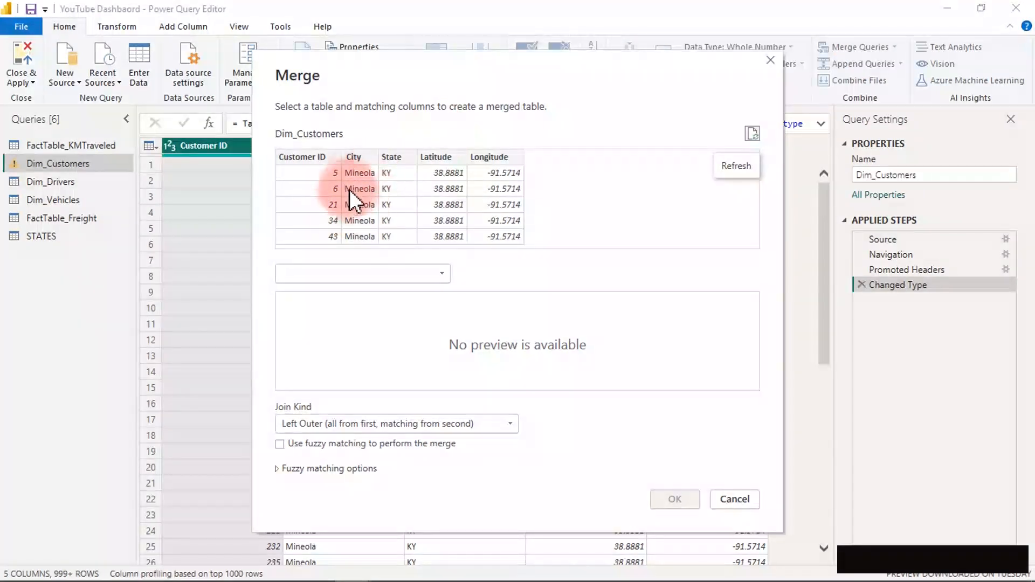
left_click(361, 272)
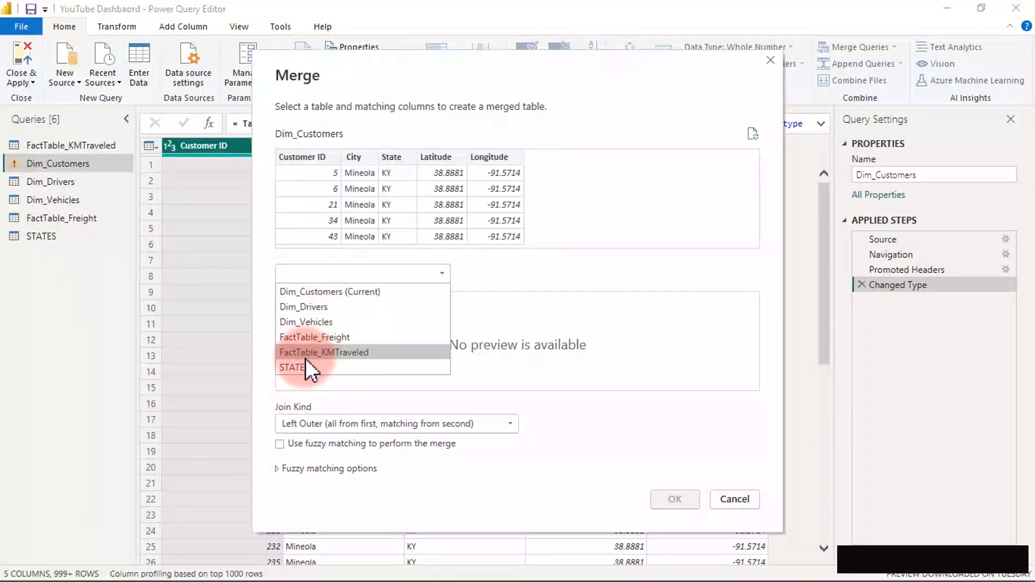
left_click(301, 367)
left_click(357, 299)
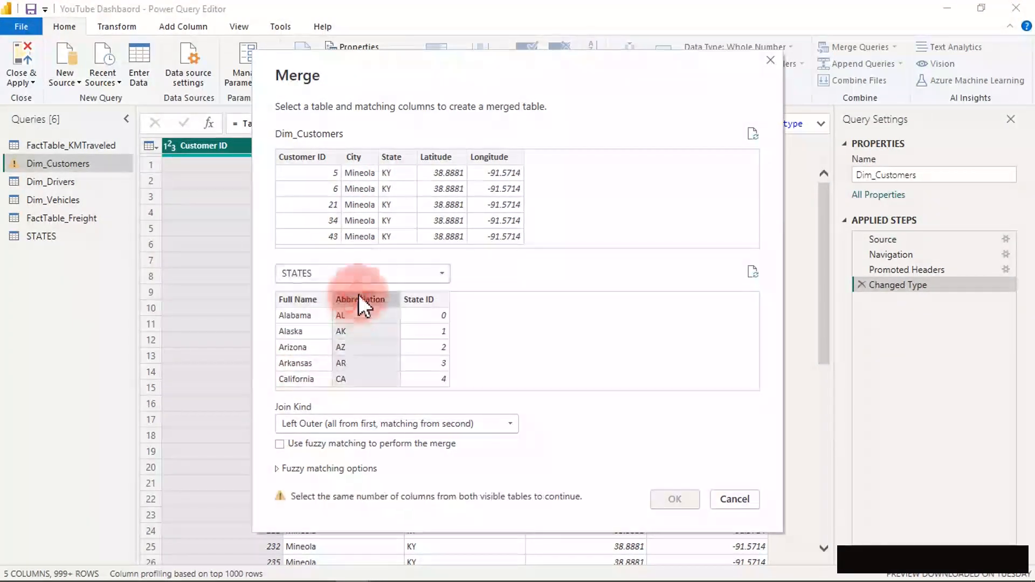
left_click(401, 157)
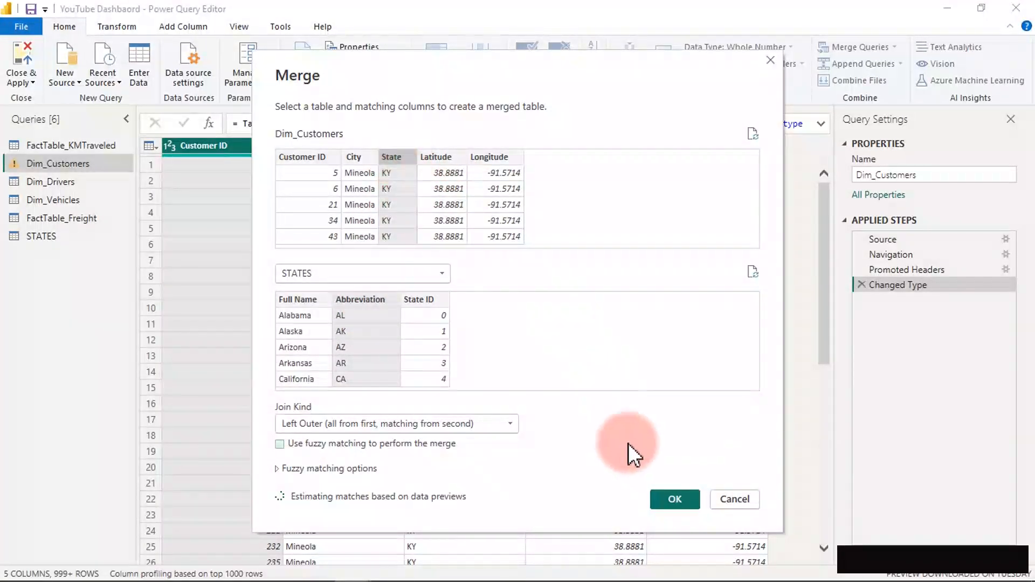
left_click(666, 496)
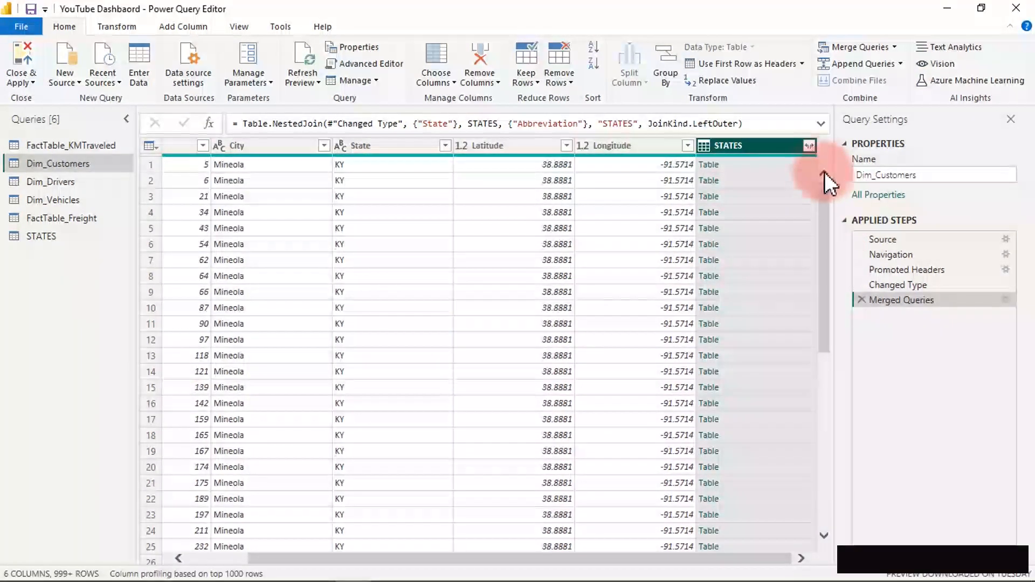
Try expanding the STATES column to only State ID with the original column name as prefix, and delete that expansion step.
left_click(809, 145)
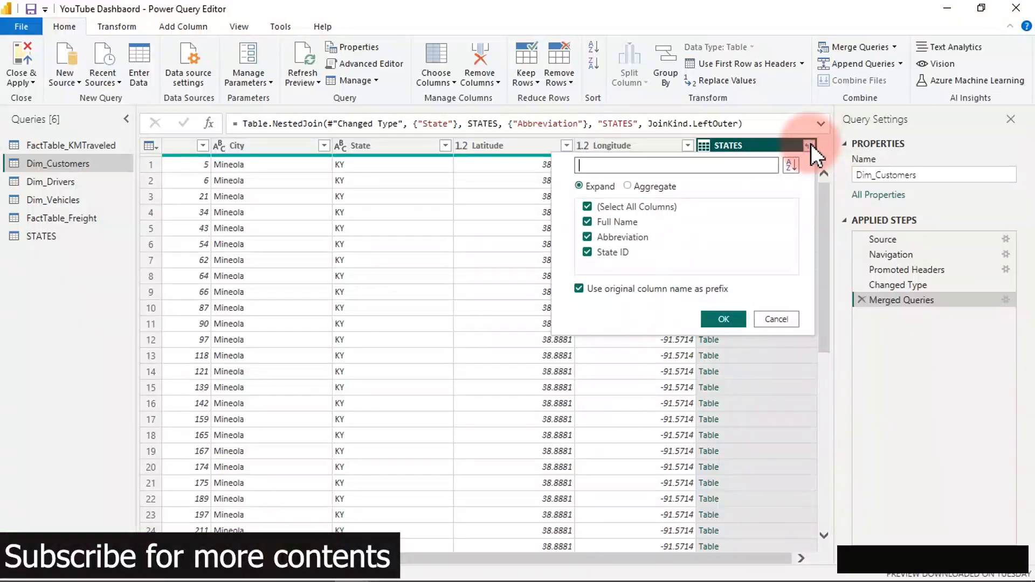
left_click(588, 207)
left_click(590, 253)
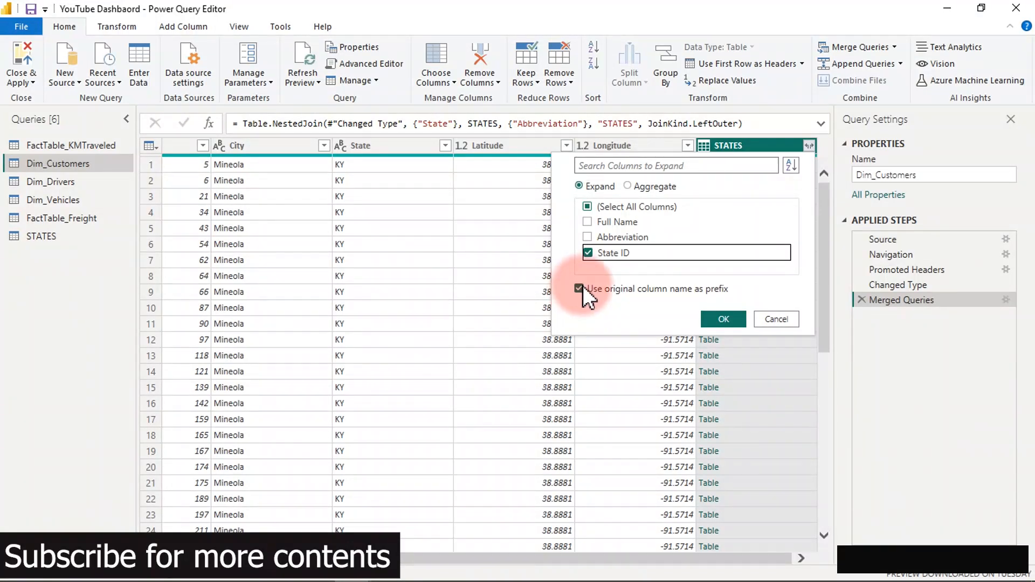
left_click(729, 318)
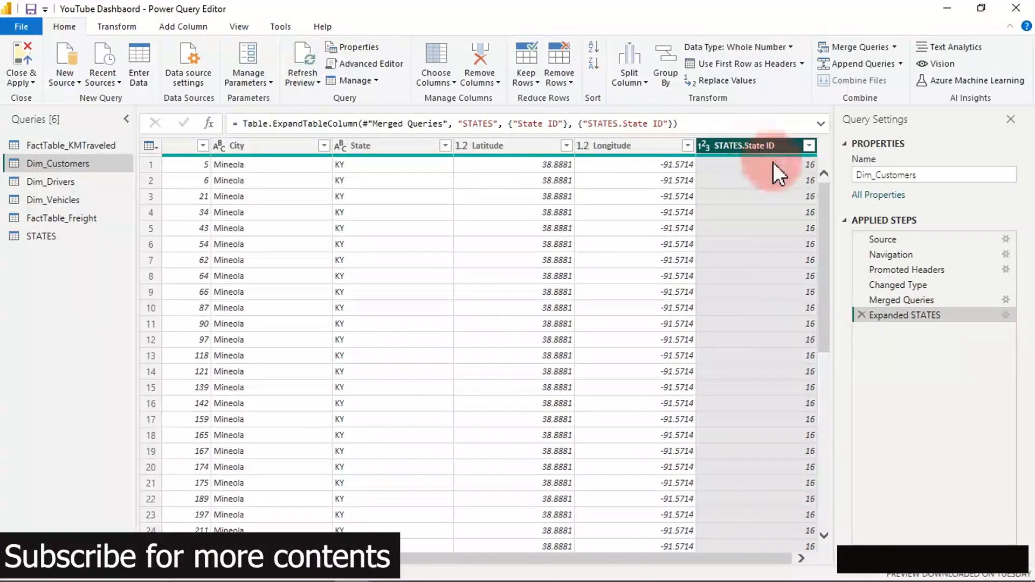
left_click(1006, 315)
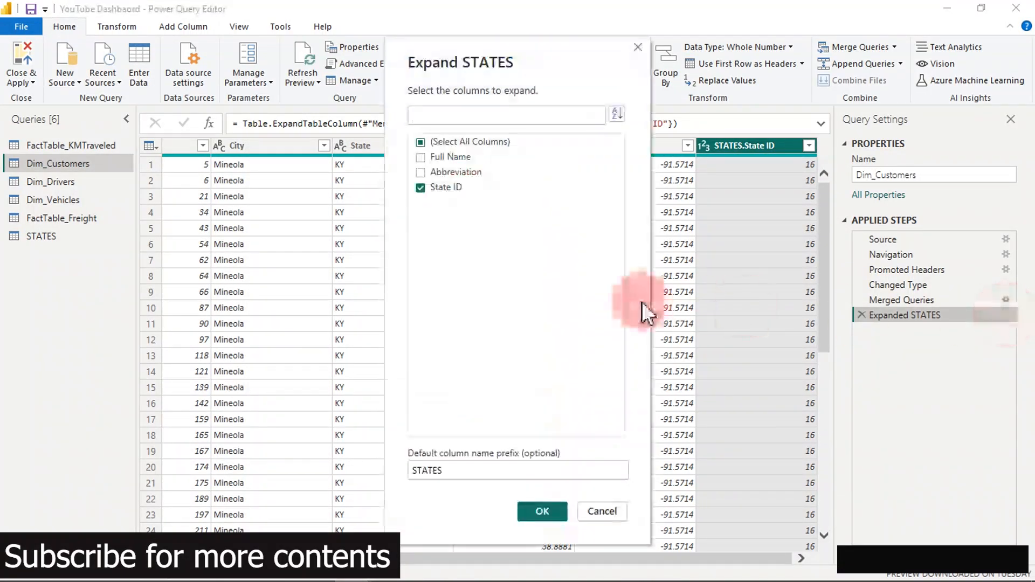
left_click(609, 515)
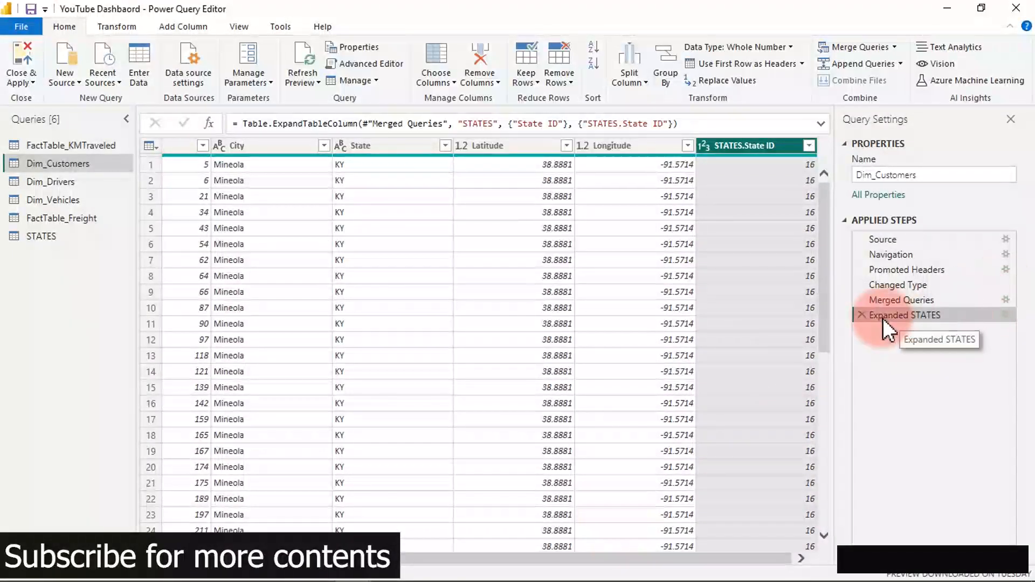
left_click(859, 315)
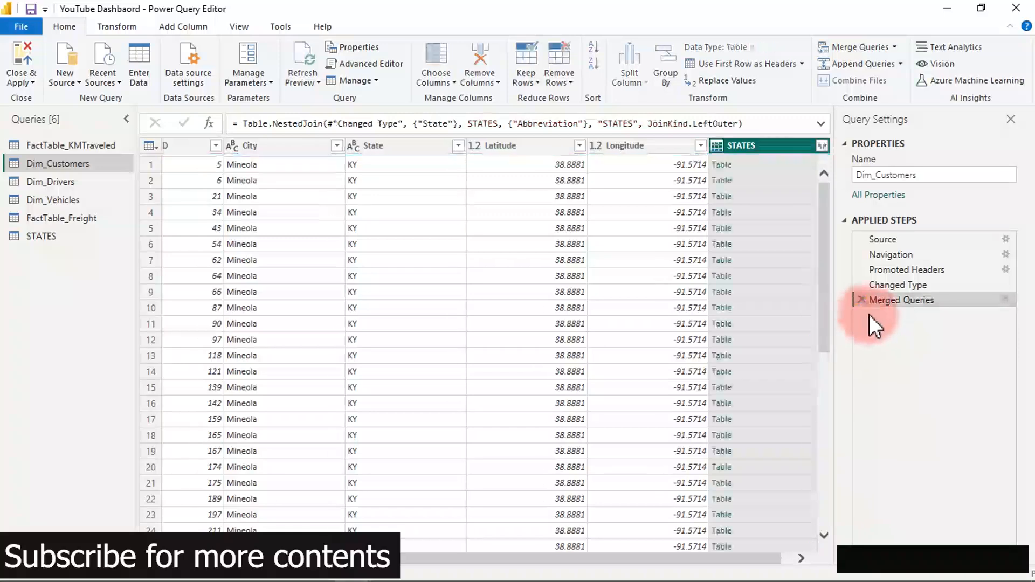
Expand the STATES column to only State ID without the original column name prefix, and apply the query changes to the report.
left_click(825, 146)
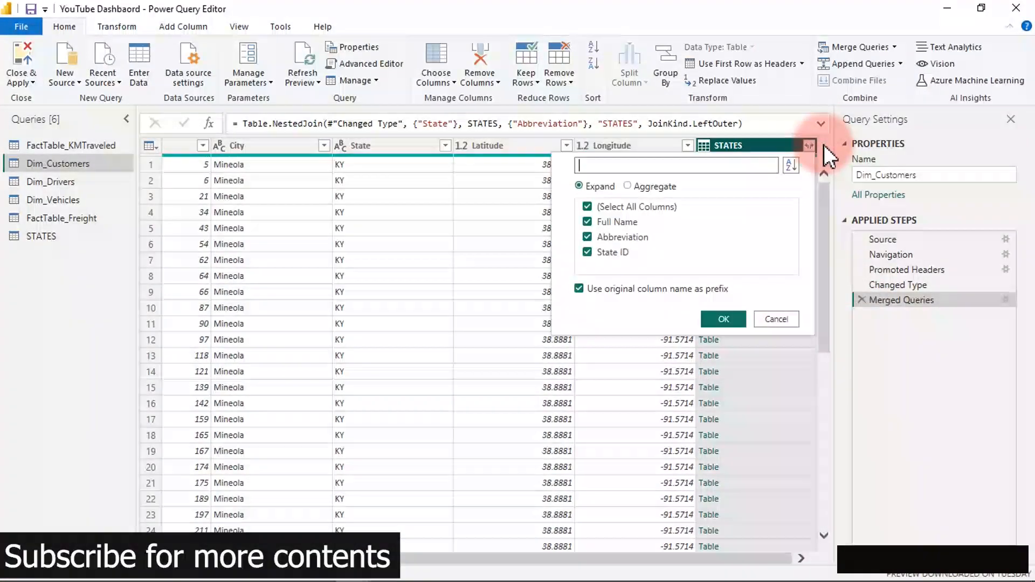
left_click(587, 205)
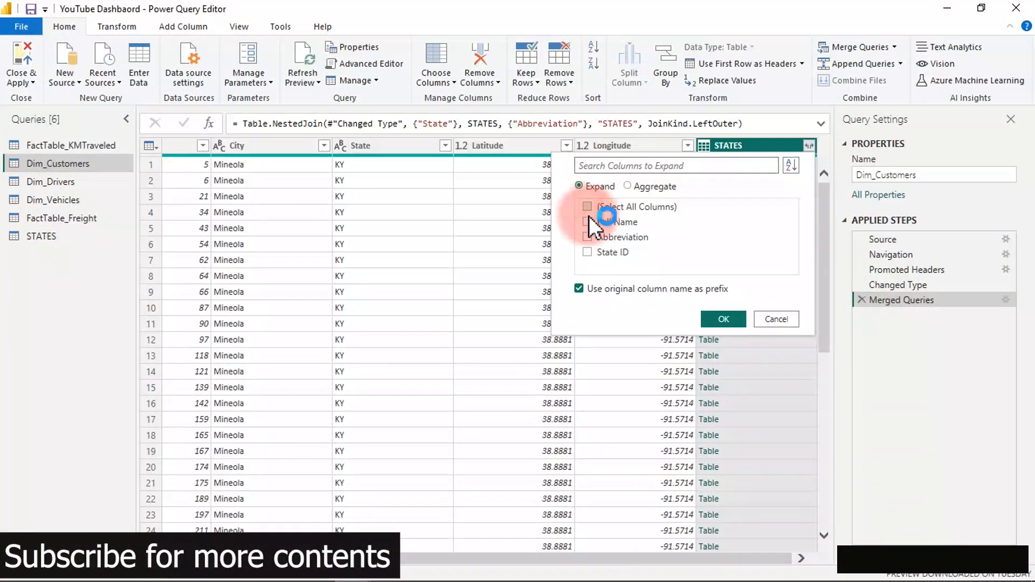
left_click(588, 252)
left_click(579, 289)
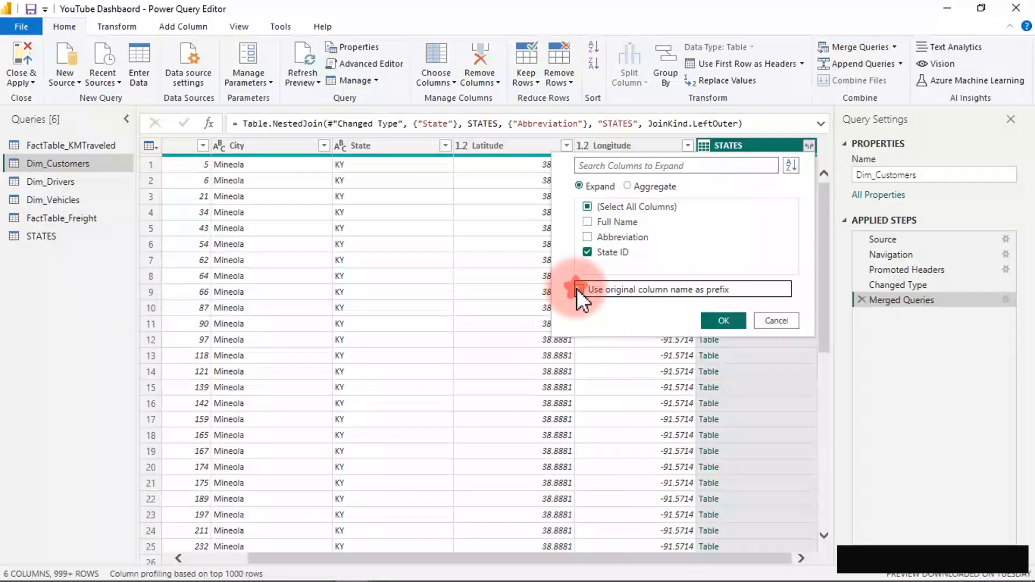
left_click(712, 320)
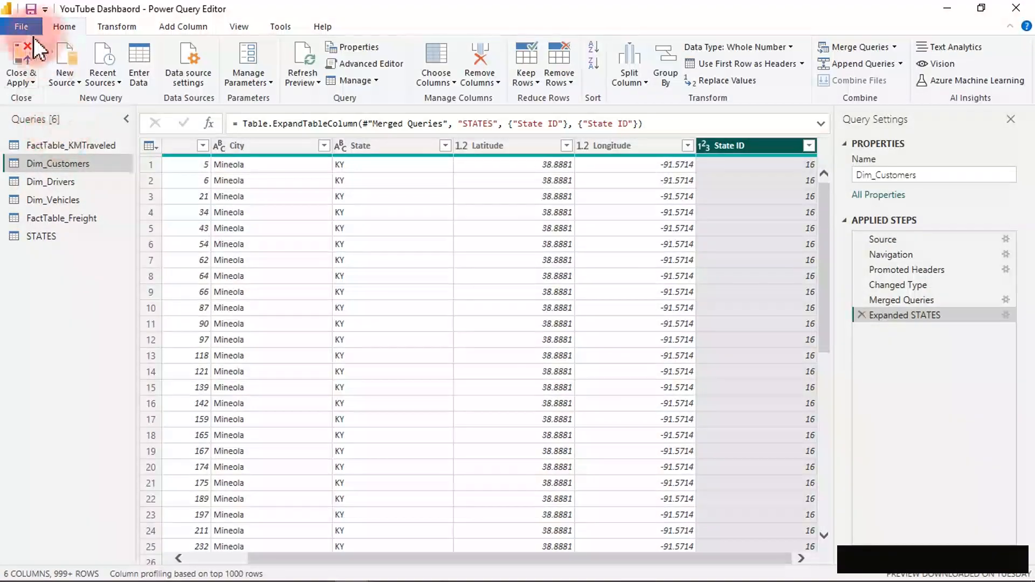
left_click(17, 52)
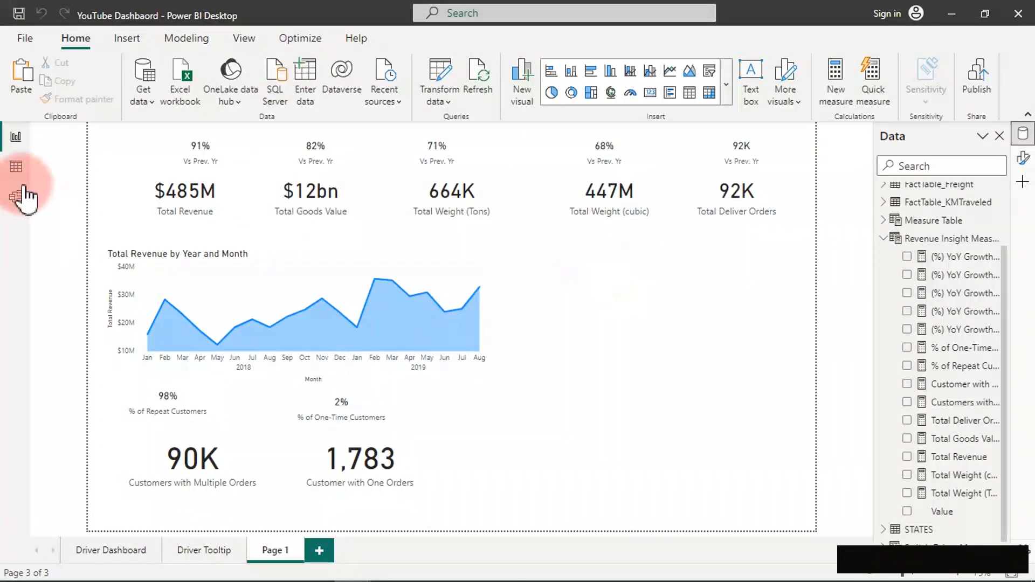
Collapse the expanded FactTable_Freight and Revenue Insight Measures field lists and inspect the data of the Dim_Customers table.
left_click(17, 170)
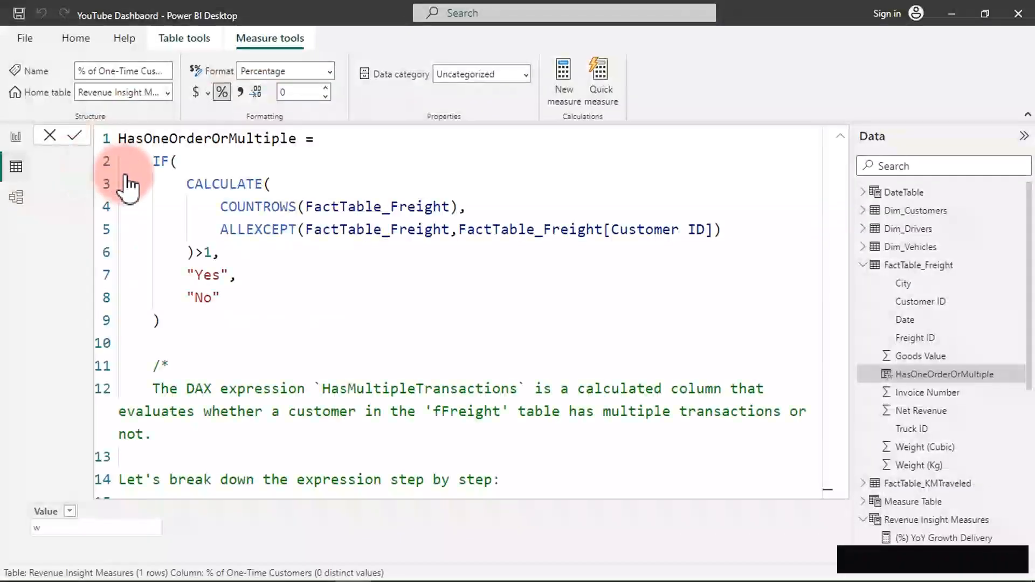
left_click(12, 178)
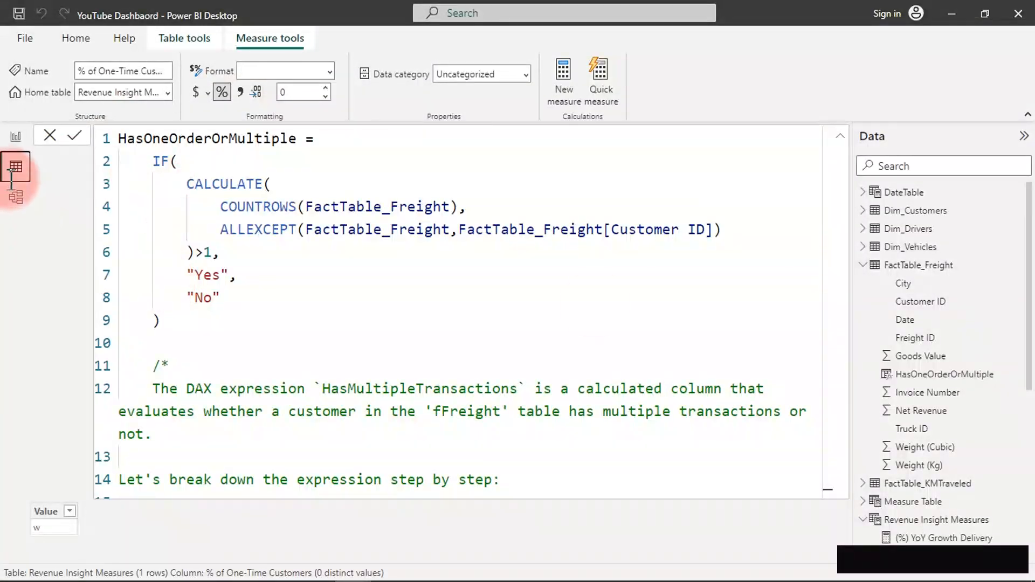
left_click(863, 265)
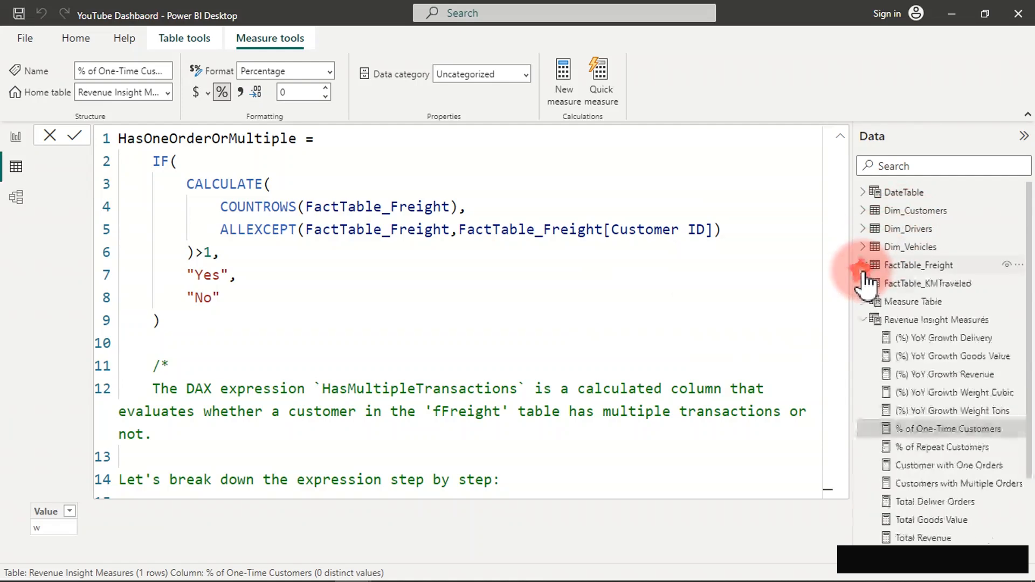
left_click(864, 320)
left_click(895, 212)
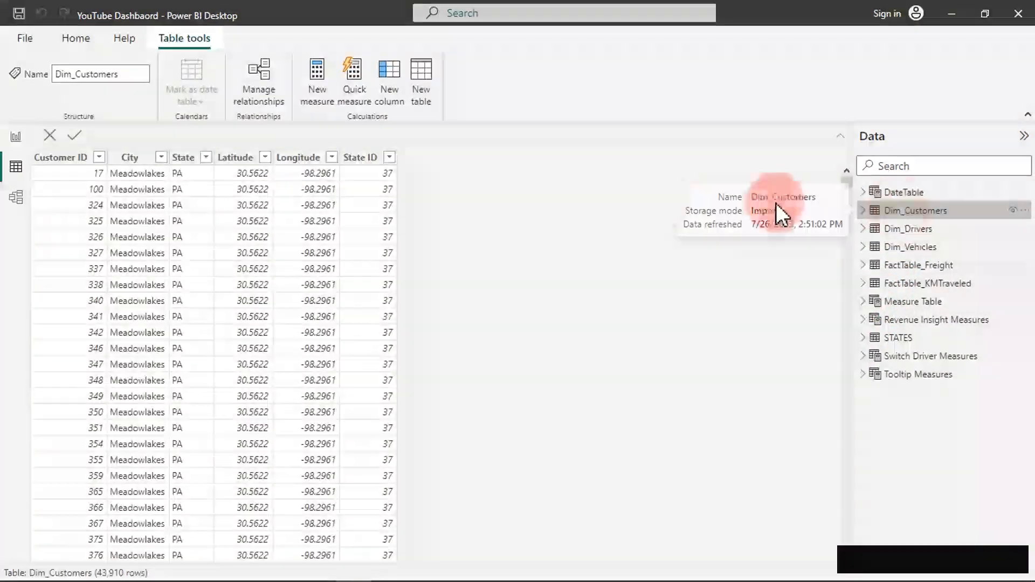
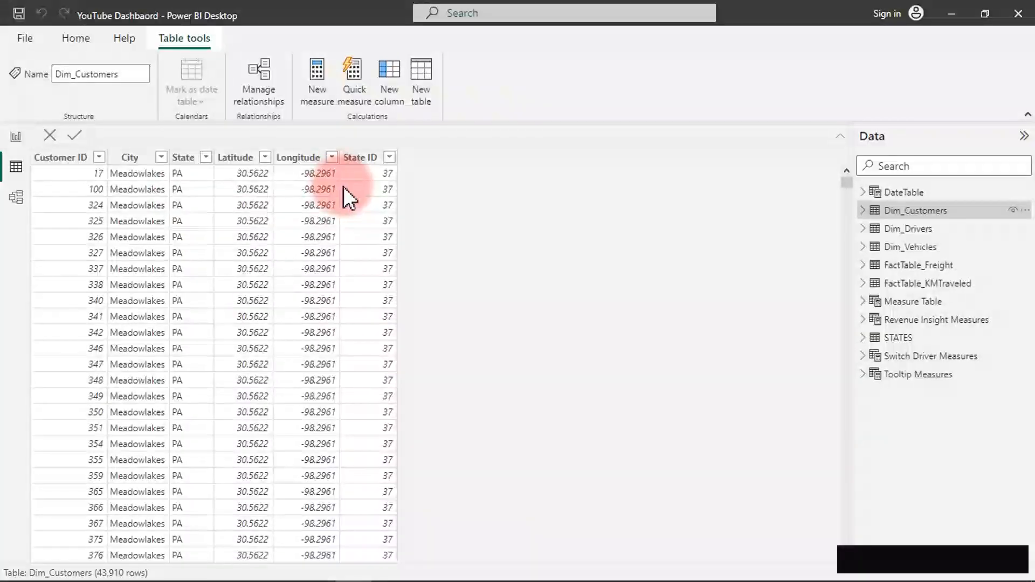
In the model diagram, collapse the Properties and Data panes and move the STATES table to directly below Dim_Customers.
left_click(10, 201)
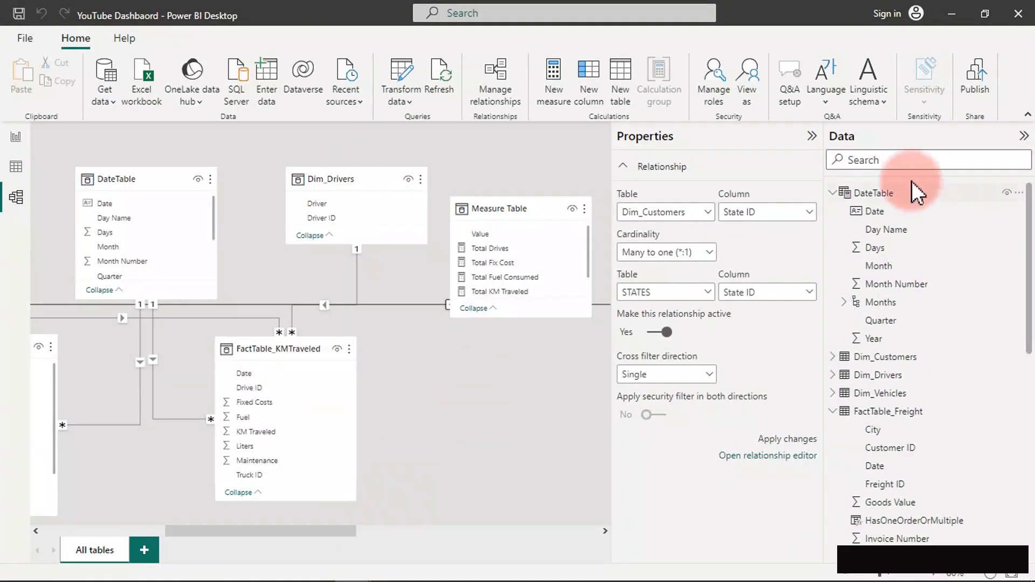
left_click(811, 136)
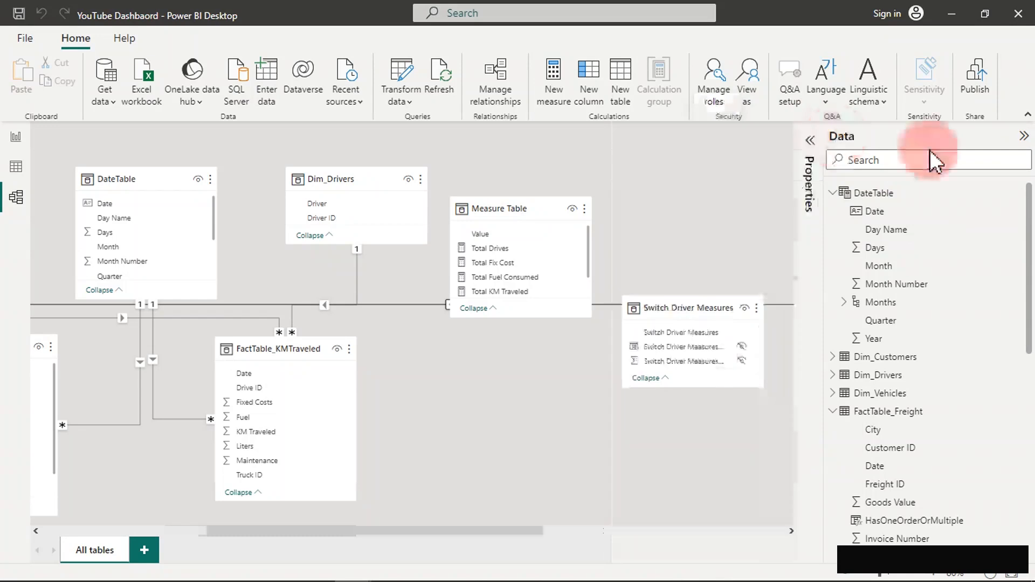
left_click(1023, 136)
left_click(726, 530)
left_click_drag(728, 532, 824, 370)
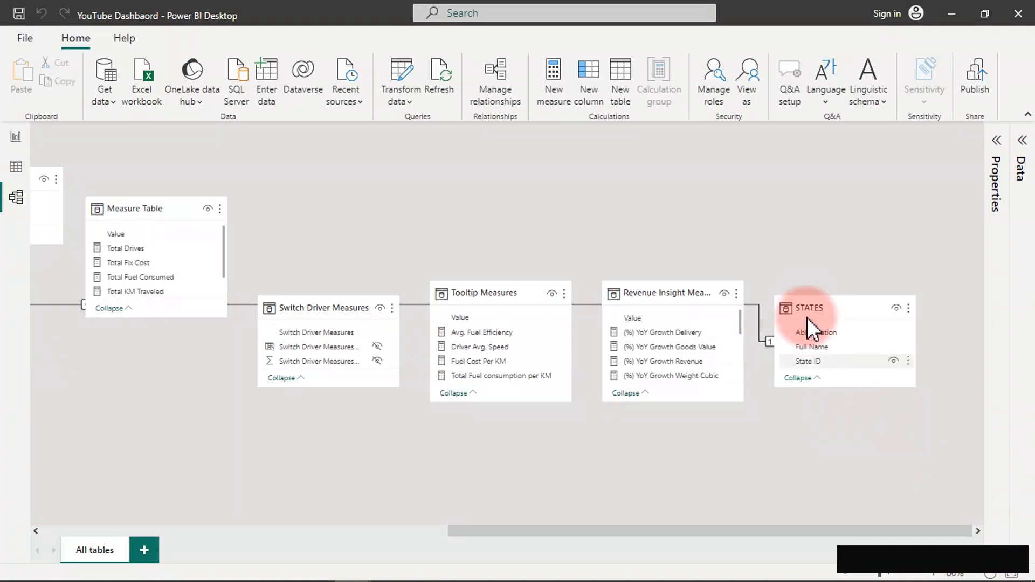
left_click_drag(836, 305, 264, 365)
left_click_drag(484, 532, 130, 515)
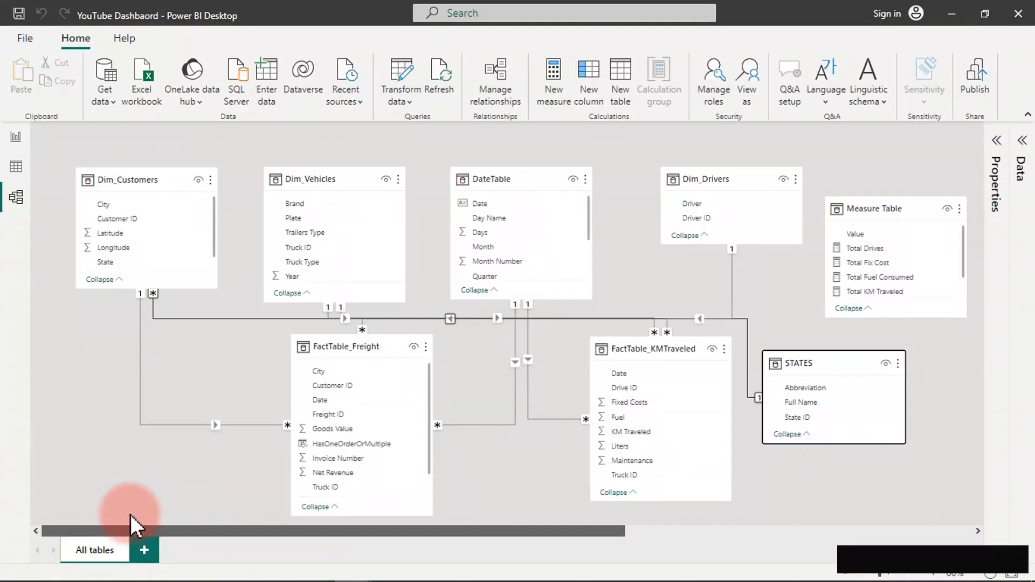
left_click_drag(820, 364, 102, 375)
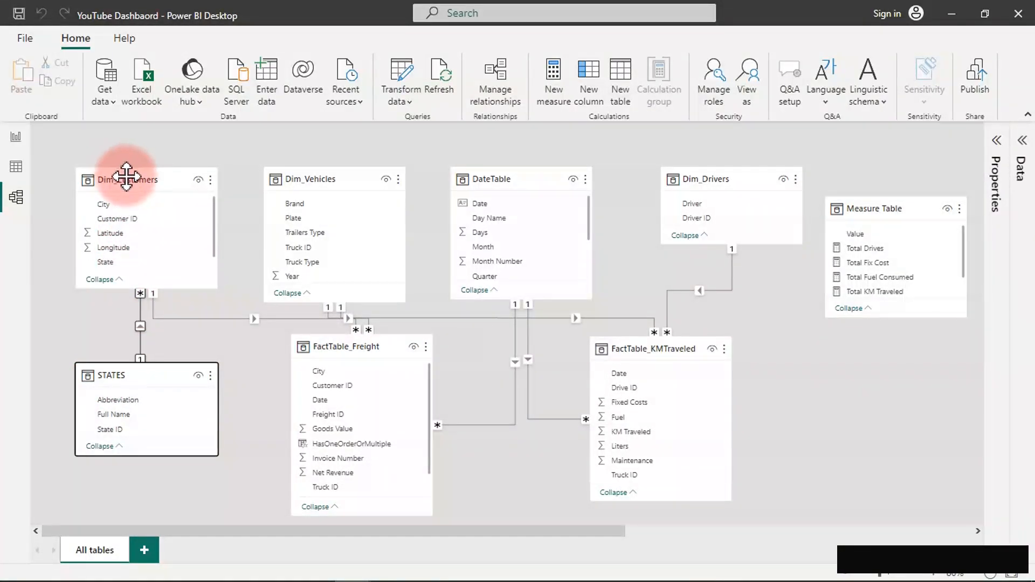
Rearrange the diagram so STATES sits above Dim_Customers, shortening both table cards to leave a gap for their relationship line.
left_click_drag(141, 370, 117, 281)
left_click_drag(161, 195, 161, 163)
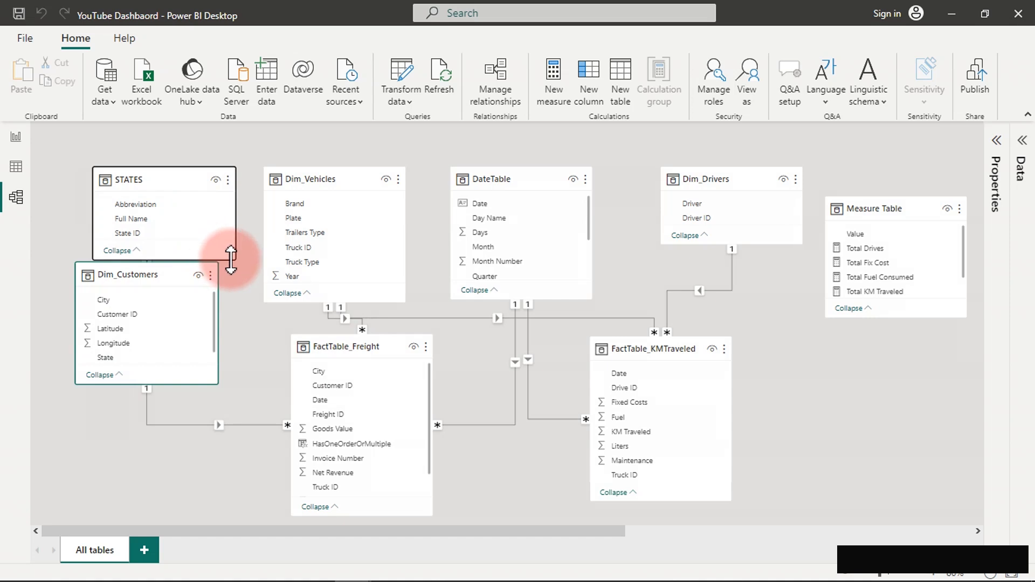
left_click_drag(230, 261, 230, 243)
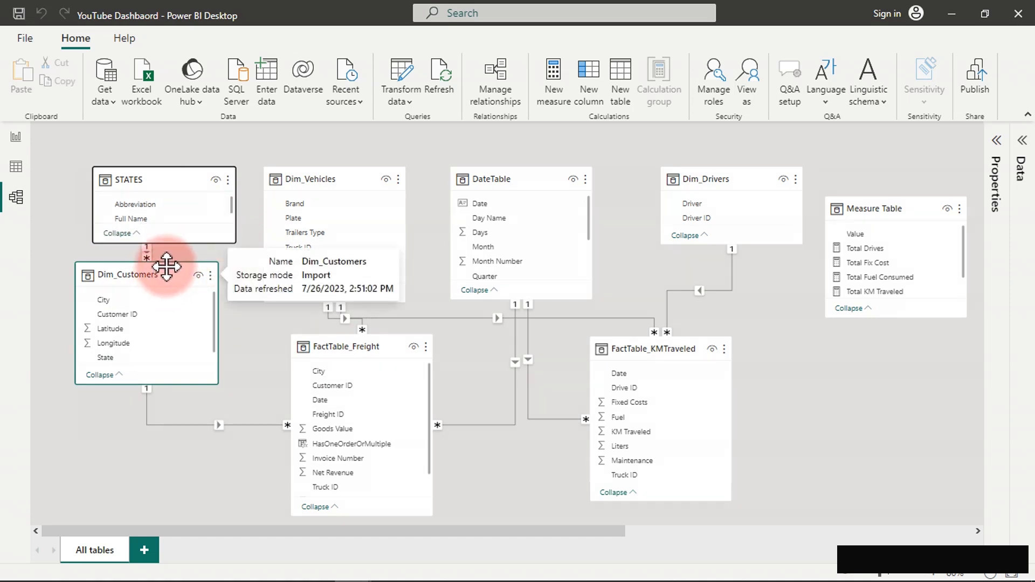
left_click_drag(166, 264, 178, 289)
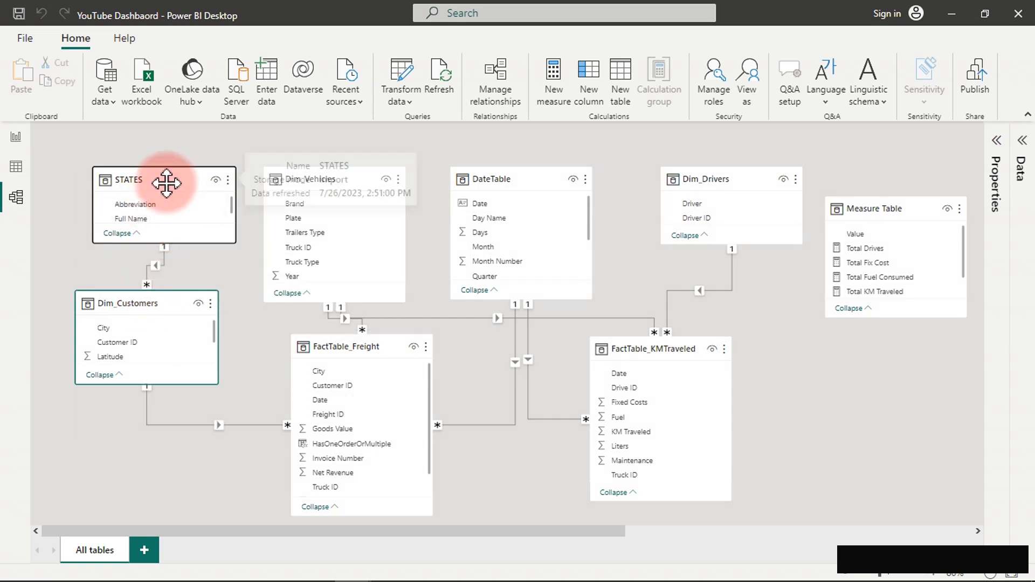
Return to the Dim_Customers table data and select its State ID column.
left_click(21, 139)
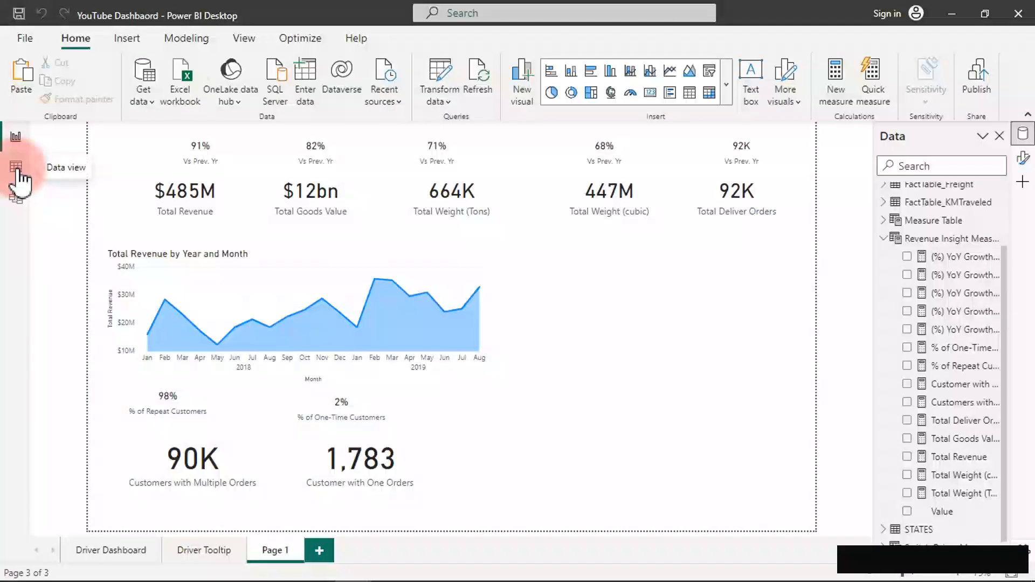
left_click(17, 170)
left_click(353, 156)
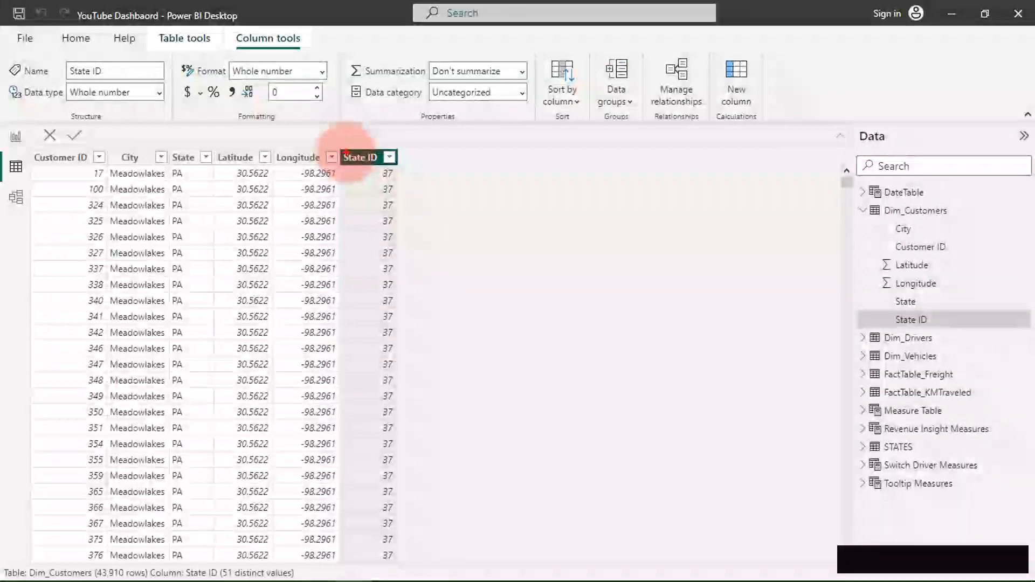
mouse_move(424, 183)
left_mouse_down()
mouse_move(467, 232)
mouse_move(504, 204)
mouse_move(536, 224)
mouse_move(589, 184)
mouse_move(650, 189)
mouse_move(707, 155)
mouse_move(737, 181)
mouse_move(803, 174)
mouse_move(778, 184)
left_mouse_up()
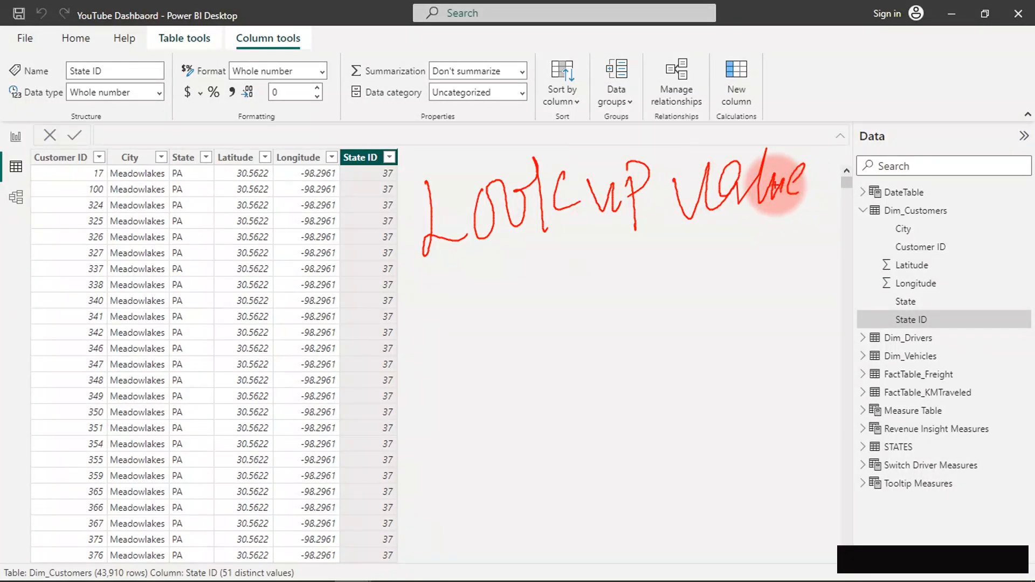
mouse_move(426, 294)
left_mouse_down()
mouse_move(427, 323)
mouse_move(507, 352)
mouse_move(580, 293)
mouse_move(612, 307)
mouse_move(650, 259)
mouse_move(672, 291)
mouse_move(723, 234)
mouse_move(704, 280)
mouse_move(736, 302)
left_mouse_up()
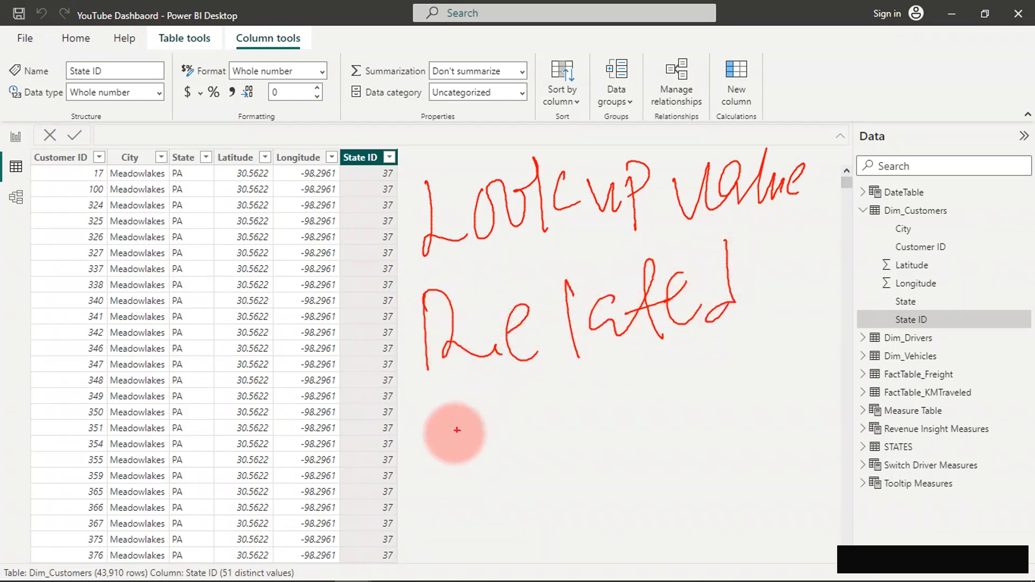
mouse_move(428, 520)
left_mouse_down()
mouse_move(421, 446)
mouse_move(473, 492)
mouse_move(605, 450)
mouse_move(677, 404)
mouse_move(765, 426)
mouse_move(792, 372)
mouse_move(809, 426)
mouse_move(828, 393)
mouse_move(848, 419)
left_mouse_up()
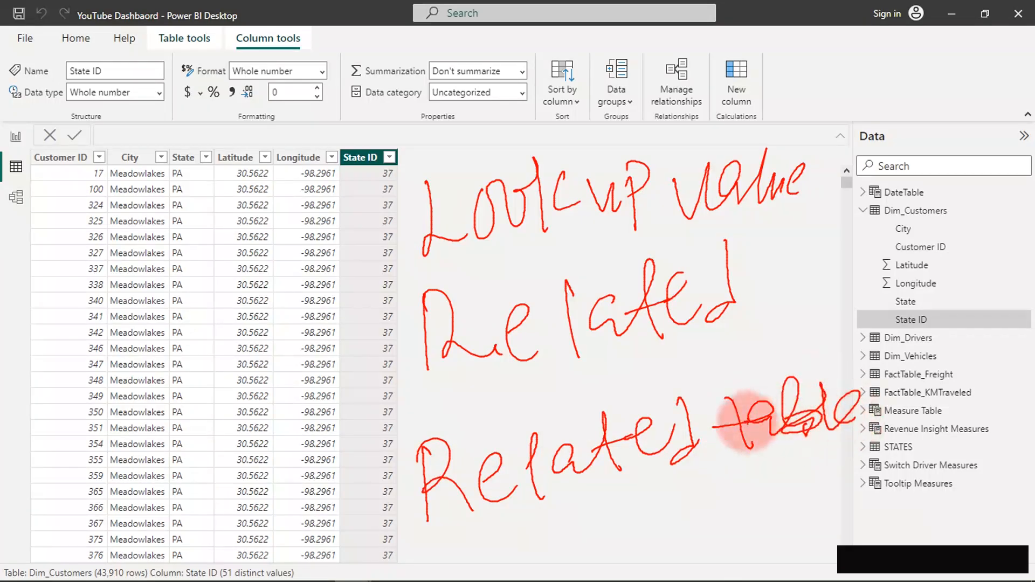
mouse_move(410, 204)
left_mouse_down()
mouse_move(377, 219)
mouse_move(404, 348)
left_mouse_up()
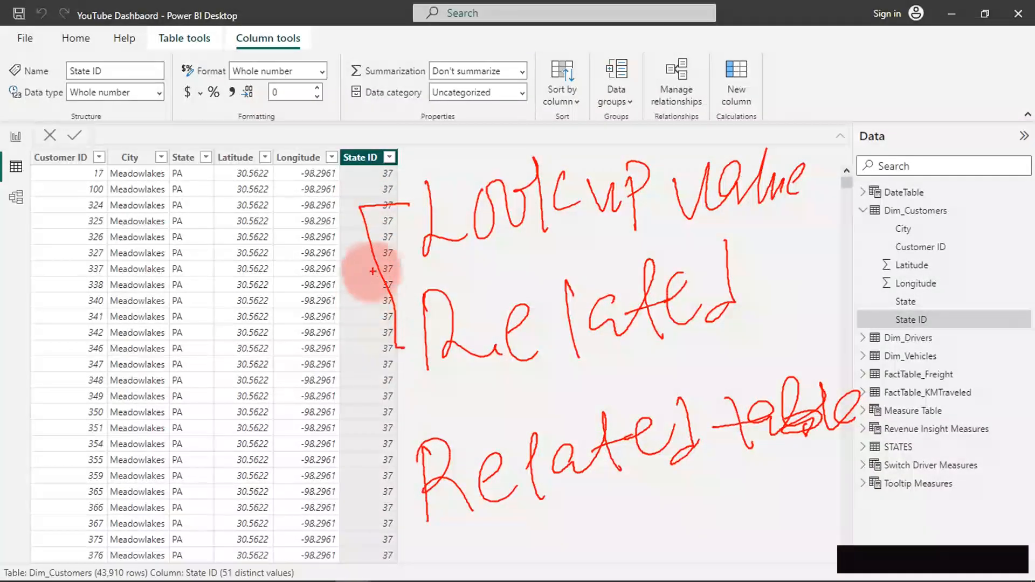
left_click_drag(377, 262, 266, 300)
mouse_move(161, 296)
left_mouse_down()
mouse_move(192, 323)
mouse_move(216, 302)
mouse_move(240, 302)
left_mouse_up()
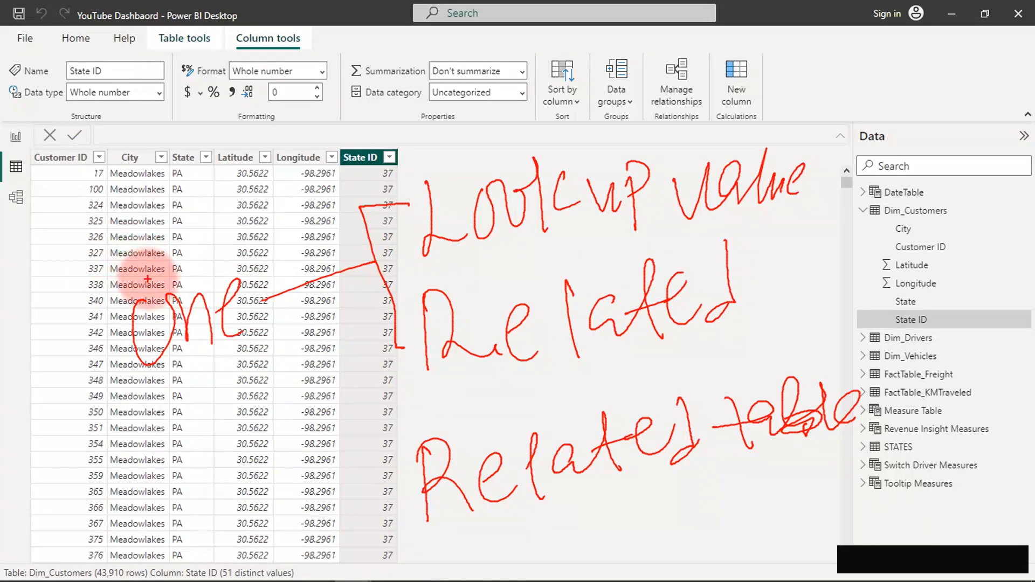
mouse_move(158, 399)
left_mouse_down()
mouse_move(201, 397)
mouse_move(208, 381)
mouse_move(270, 359)
mouse_move(288, 372)
left_mouse_up()
left_click_drag(385, 475, 207, 527)
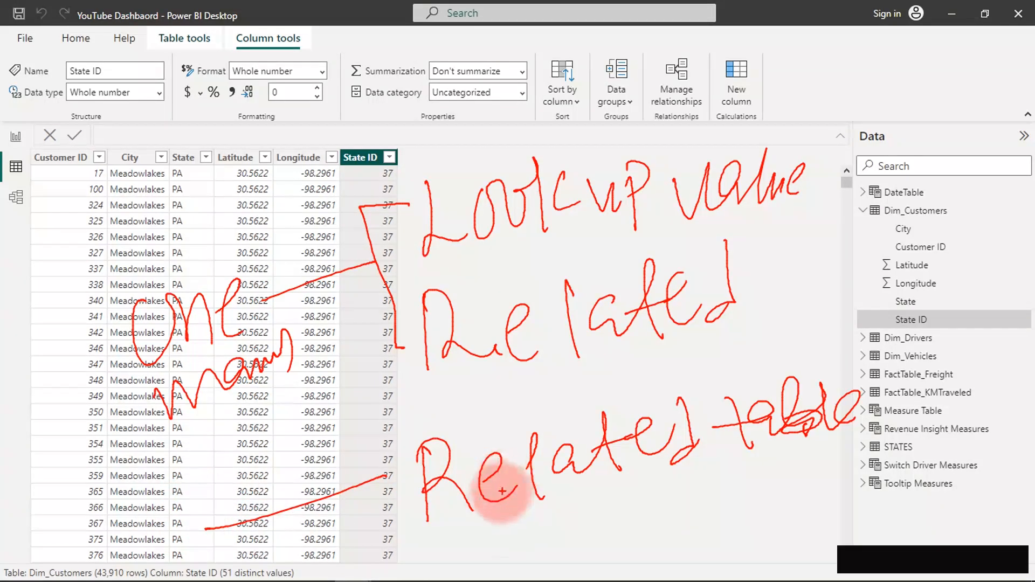
mouse_move(496, 536)
left_mouse_down()
mouse_move(536, 553)
mouse_move(609, 502)
mouse_move(616, 531)
mouse_move(588, 566)
mouse_move(654, 551)
left_mouse_up()
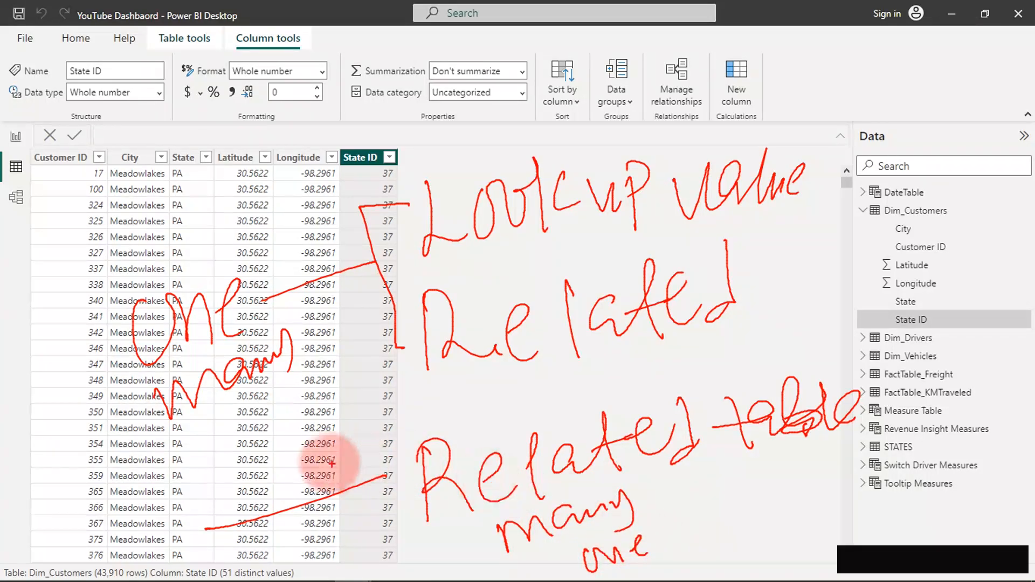
key("Escape")
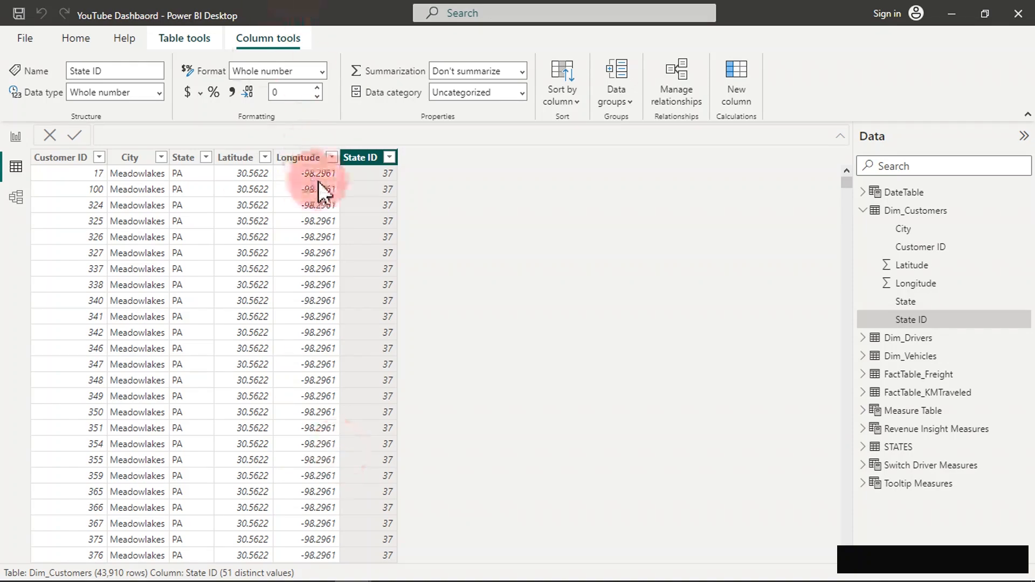
Add a new calculated column to Dim_Customers and name it Full State1, leaving its expression for a second line.
left_click(737, 70)
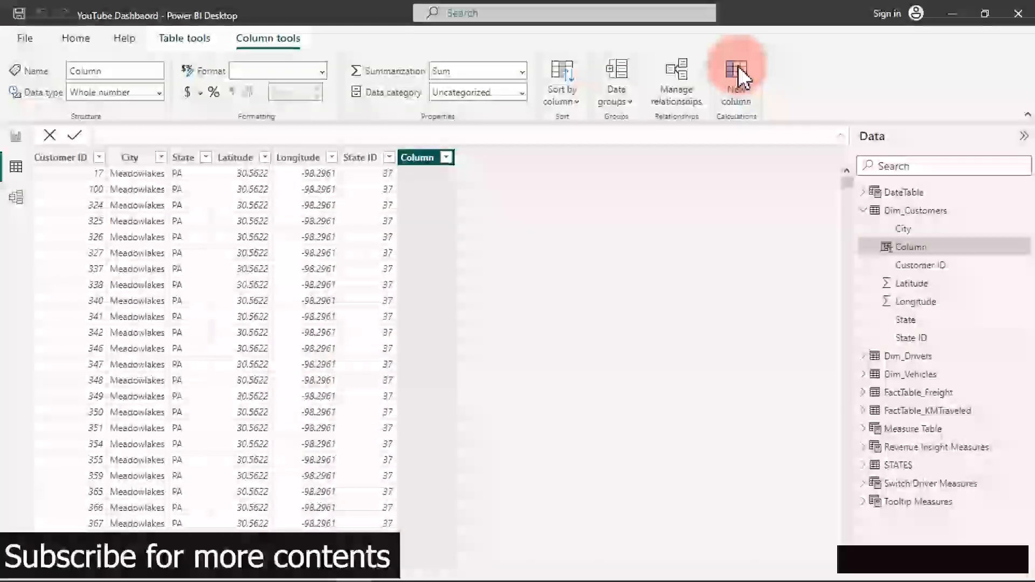
type("Full")
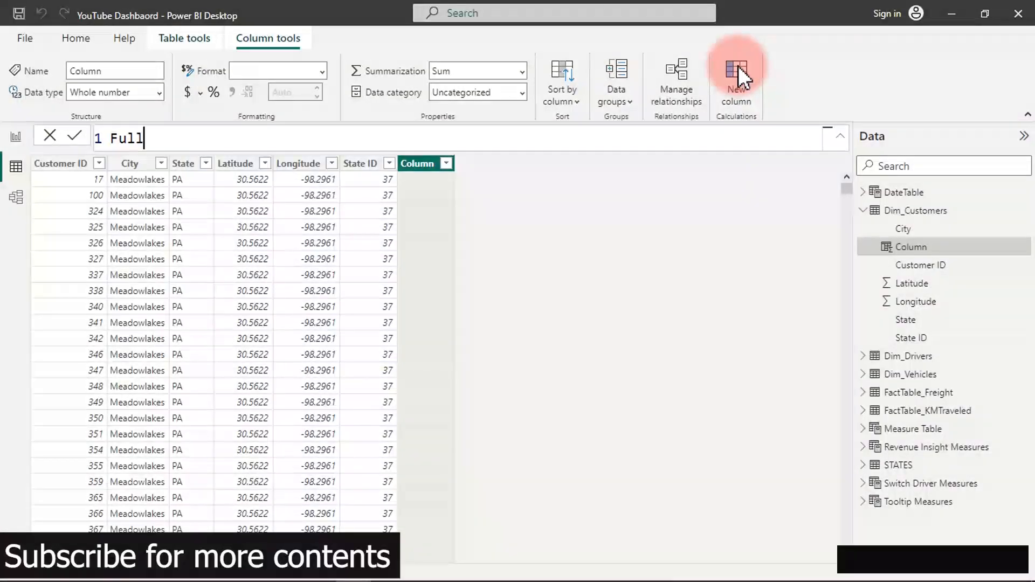
type(" Satae")
key("BackSpace")
key("BackSpace")
type("e1 =")
key("shift+Return")
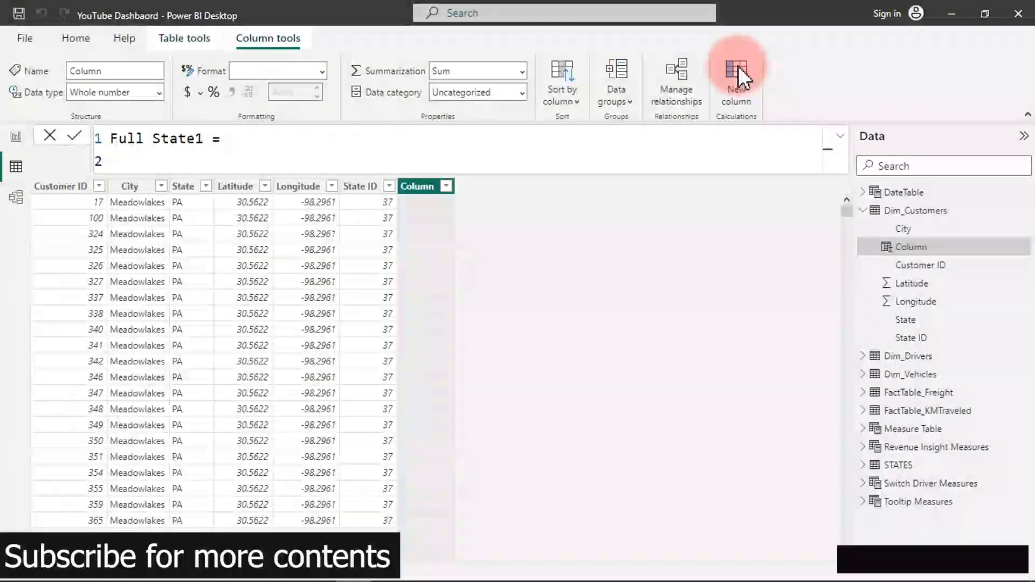
Begin the Full State1 expression with LOOKUPVALUE, using STATES[Full Name] as the result column on its own line.
type("loo")
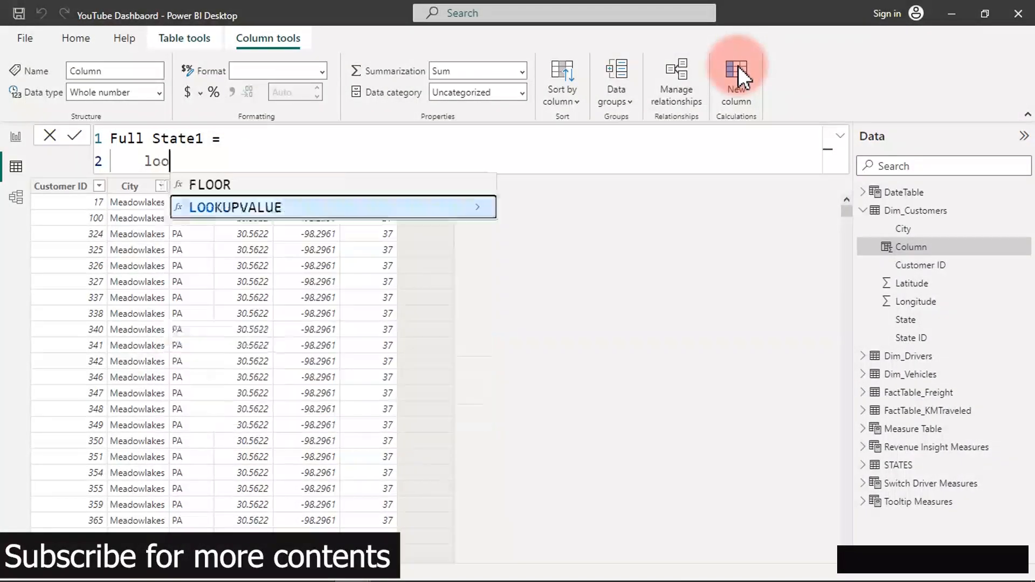
key("Tab")
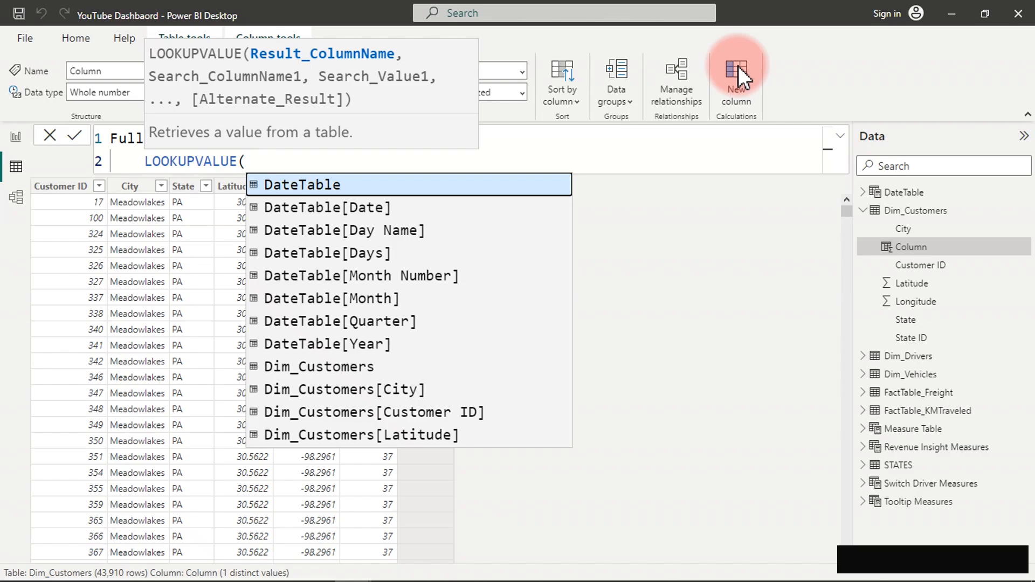
key("shift+Return")
type("fu")
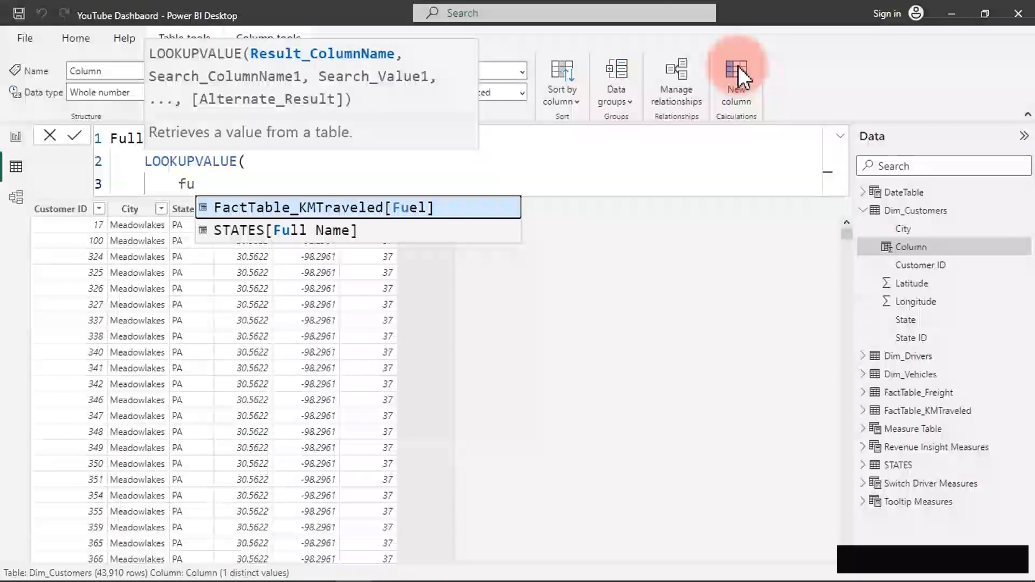
key("Down")
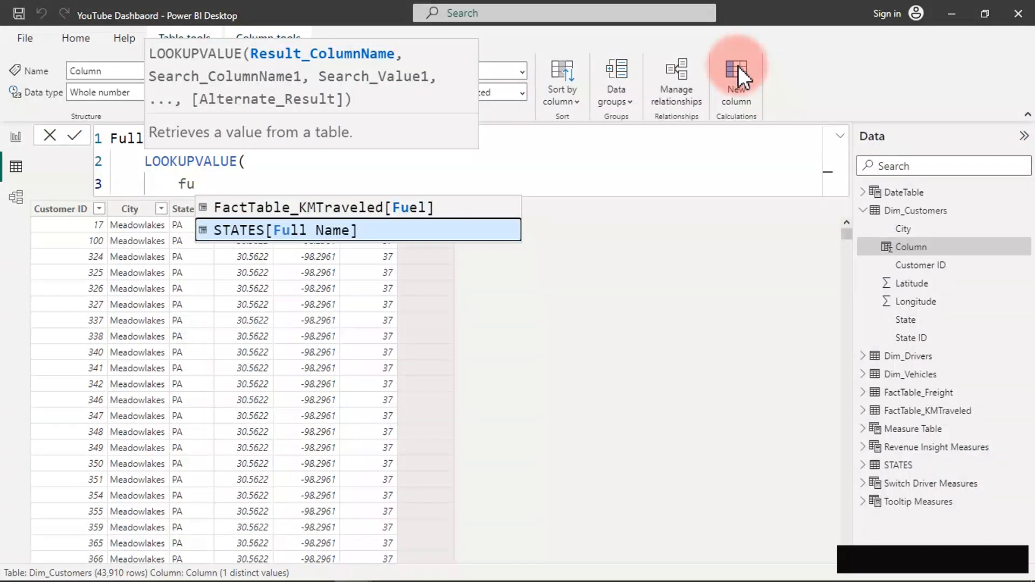
key("Tab")
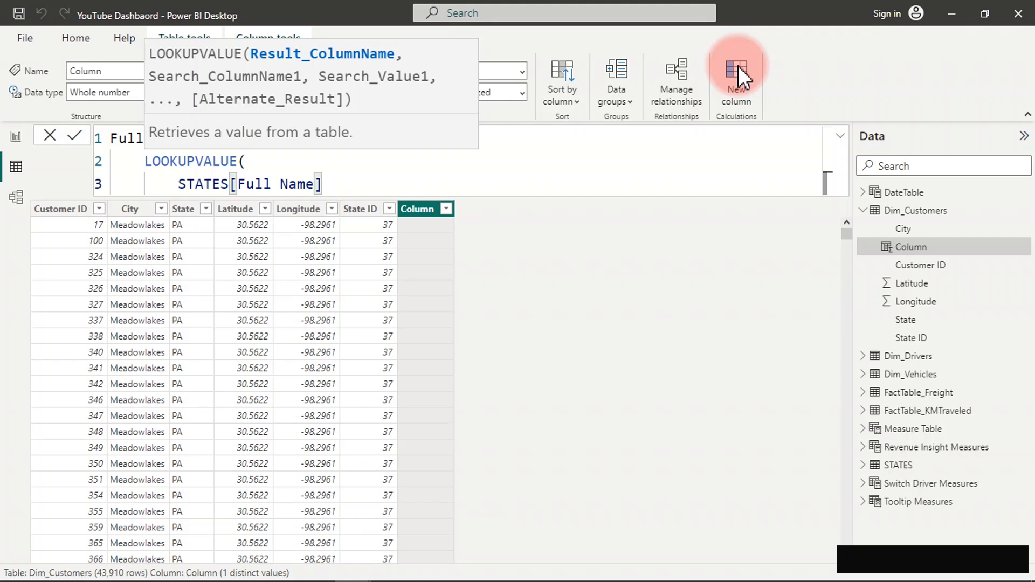
Complete the lookup with STATES[State ID] as the search column and Dim_Customers[State ID] as the search value, and commit the formula.
type(",")
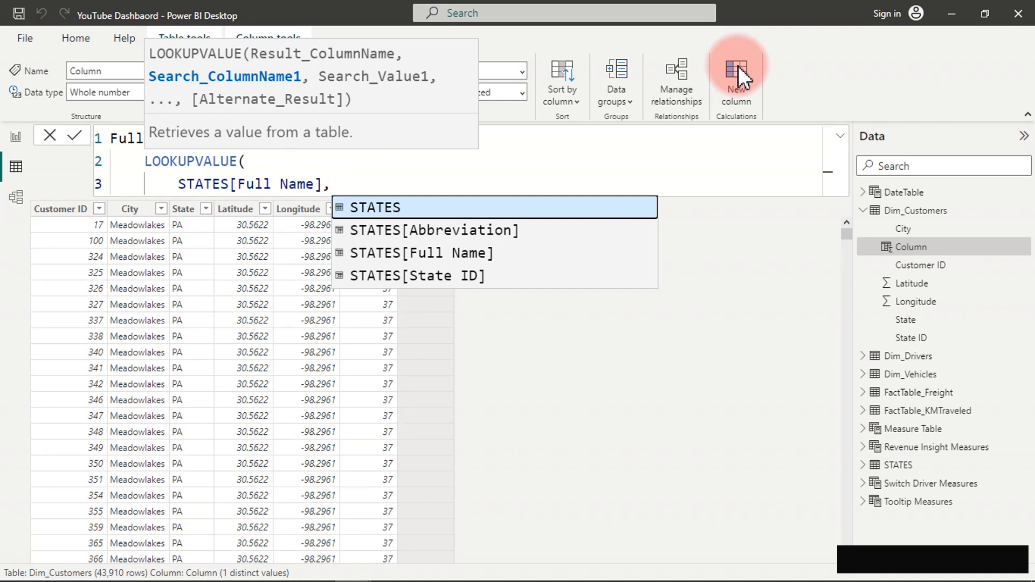
type("id")
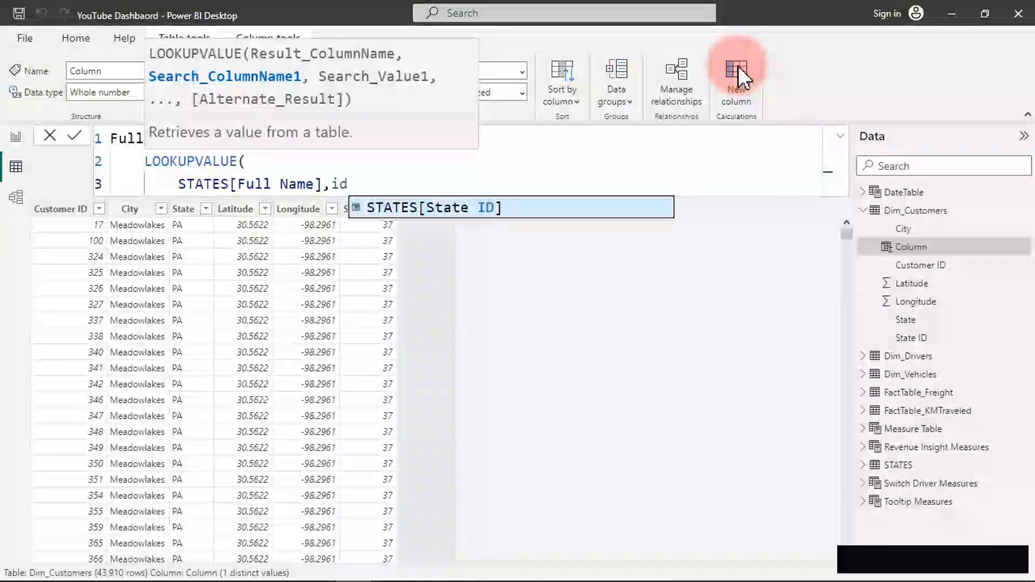
key("Tab")
type(",")
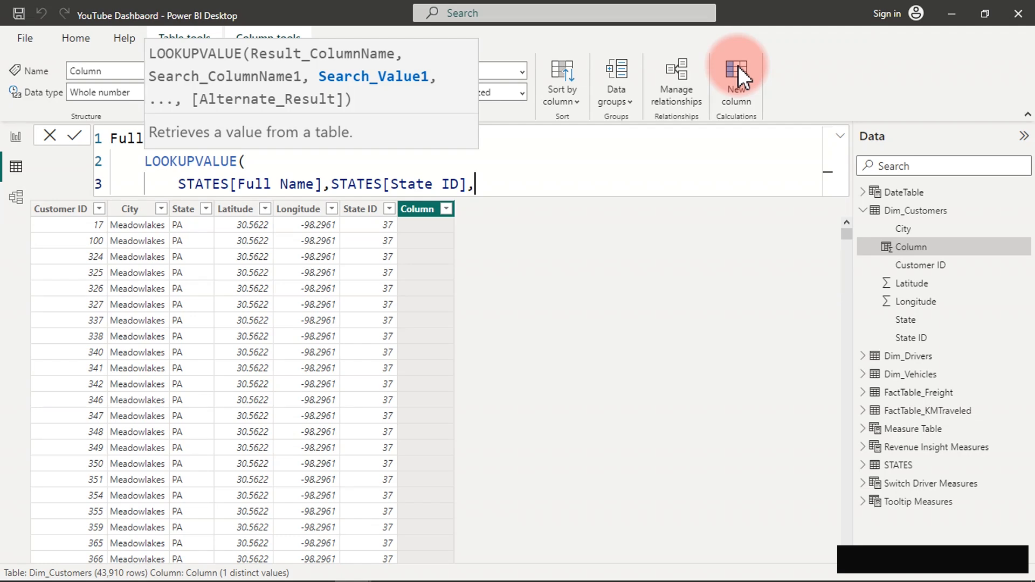
type("is")
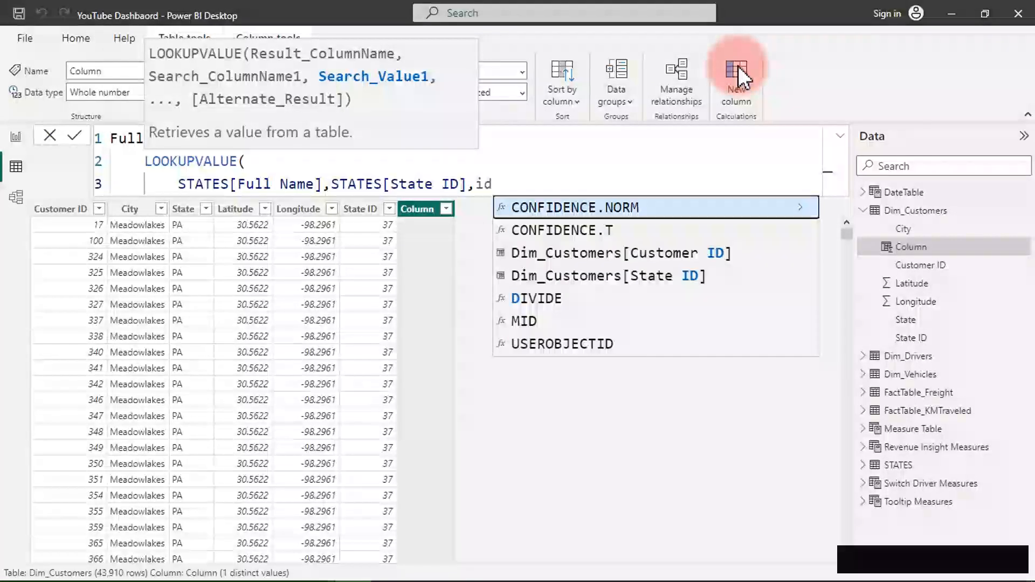
key("Down")
key("Down")
key("Down")
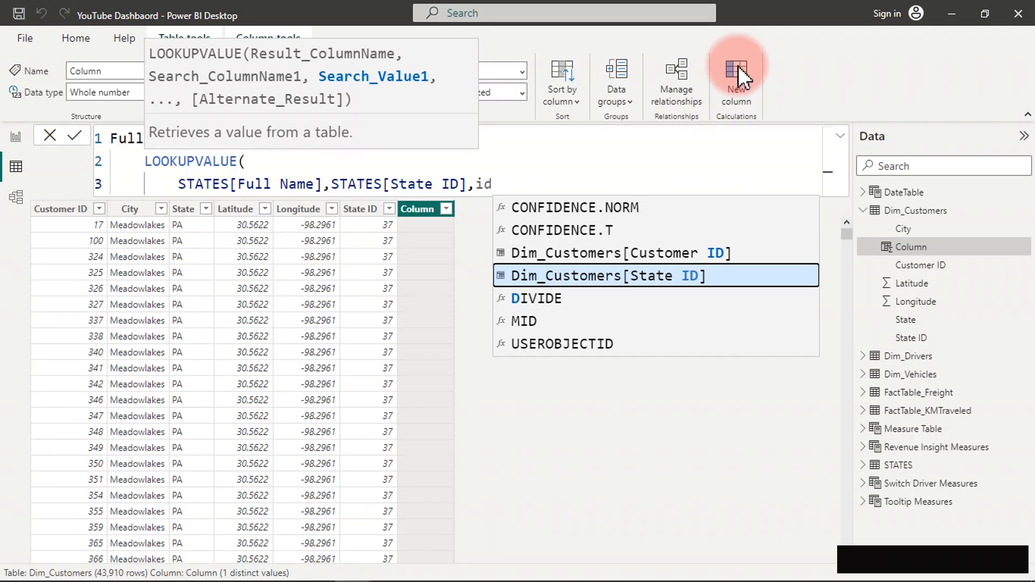
key("Tab")
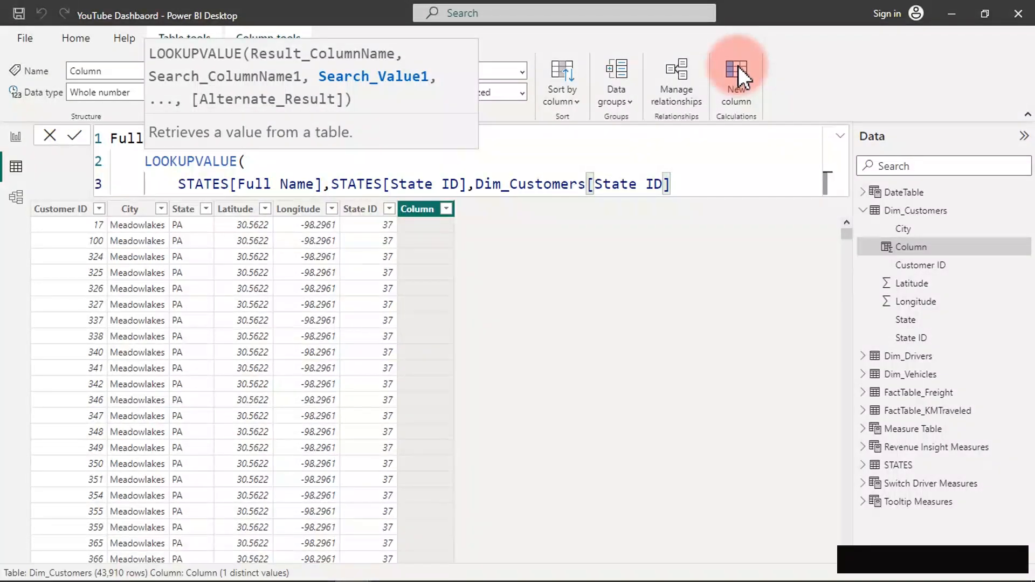
key("shift+Return")
type(")")
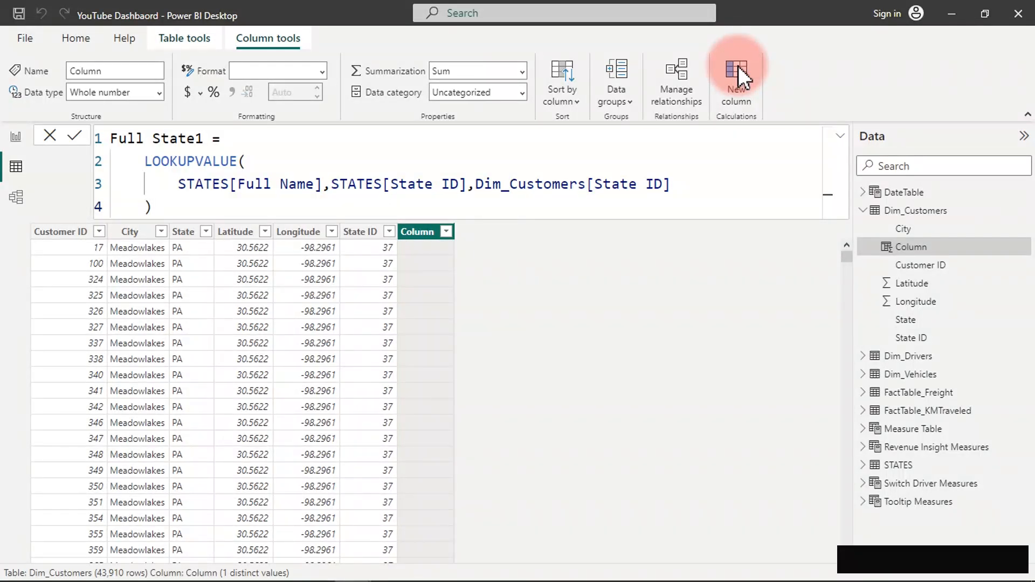
key("Return")
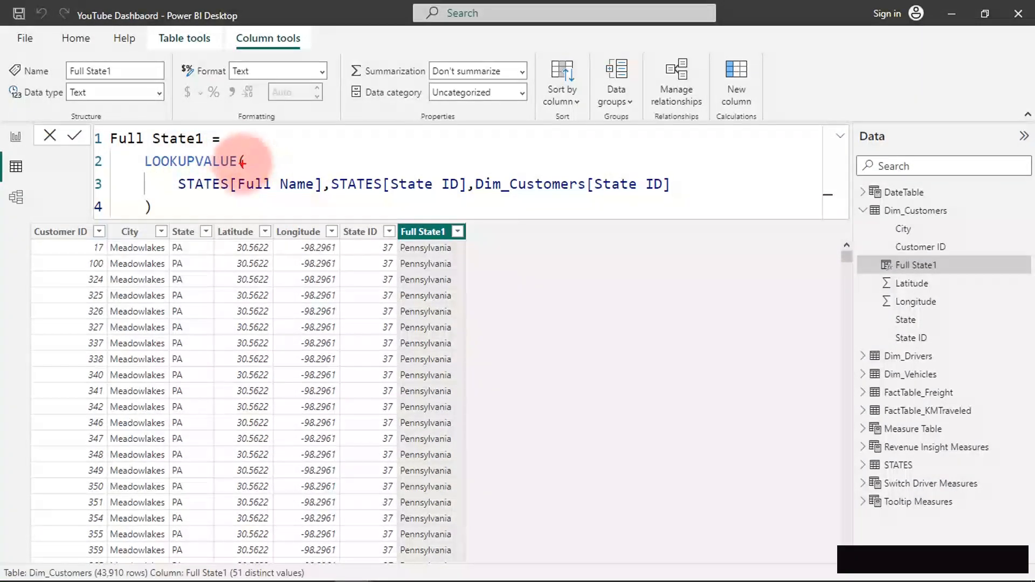
left_click(149, 172)
left_click_drag(149, 173, 234, 169)
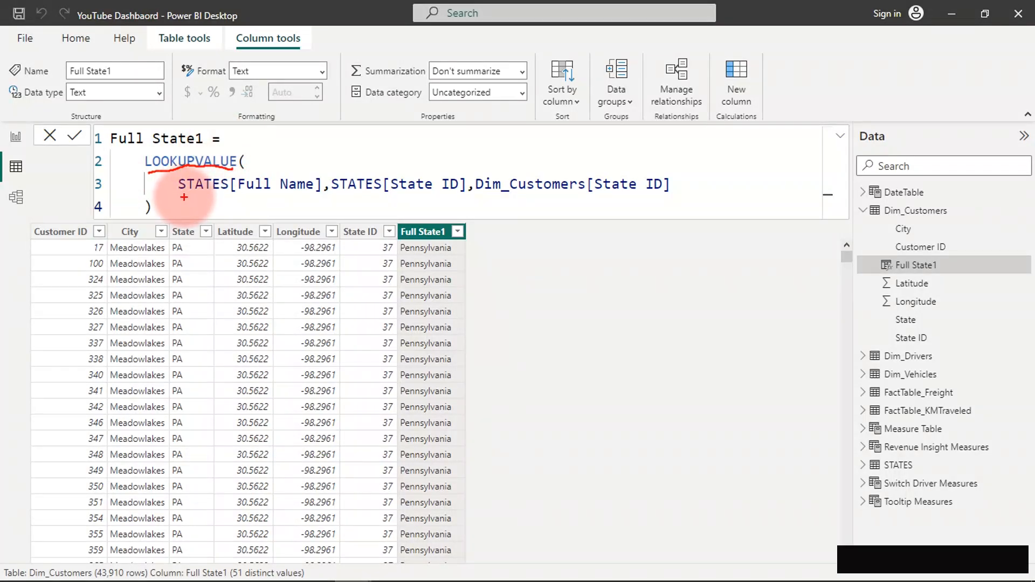
left_click_drag(181, 196, 317, 193)
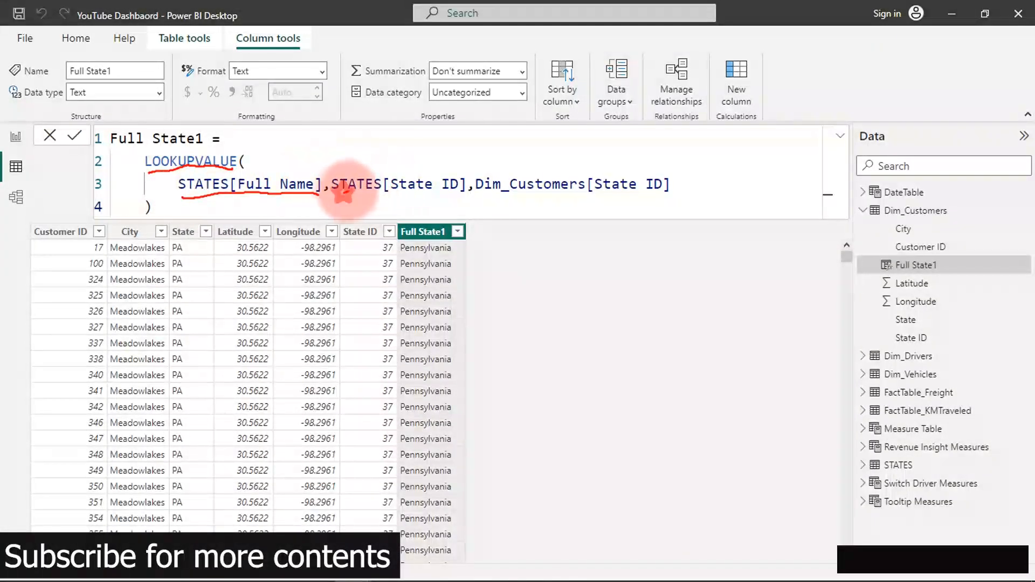
left_click_drag(343, 203, 419, 188)
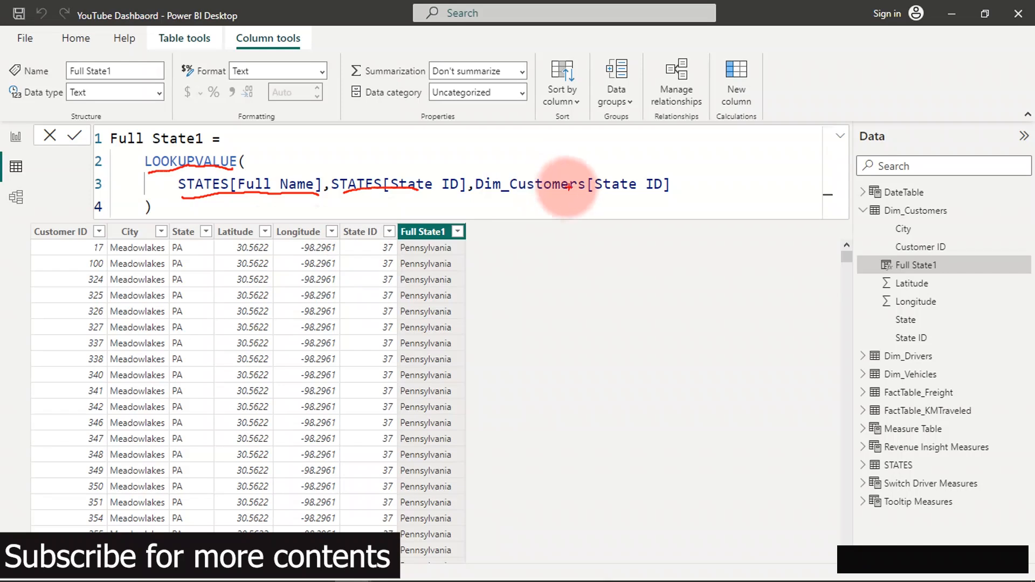
left_click_drag(603, 193, 650, 188)
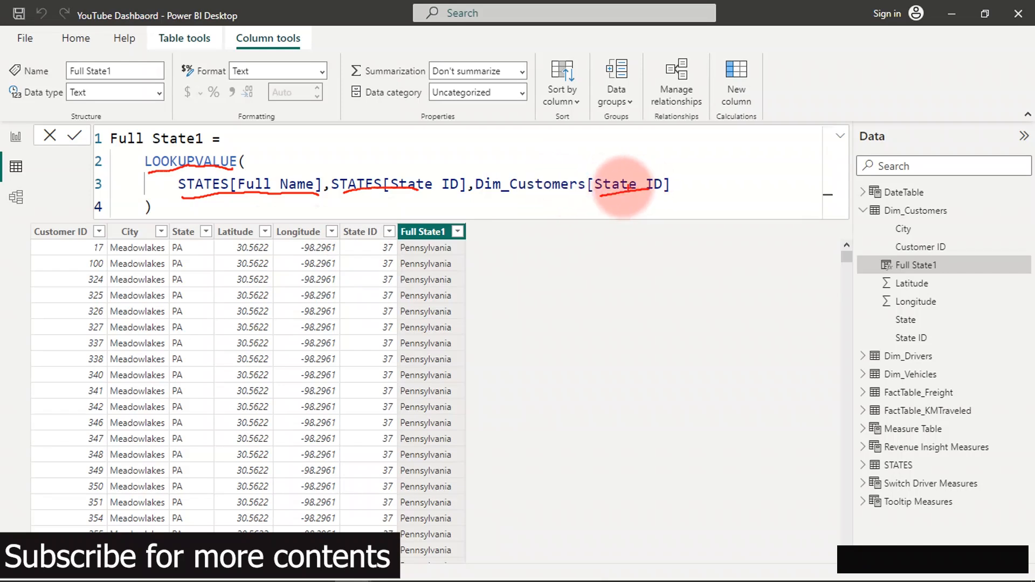
left_click_drag(346, 245, 376, 232)
mouse_move(392, 176)
left_mouse_down()
mouse_move(433, 166)
mouse_move(463, 186)
mouse_move(406, 192)
mouse_move(390, 181)
left_mouse_up()
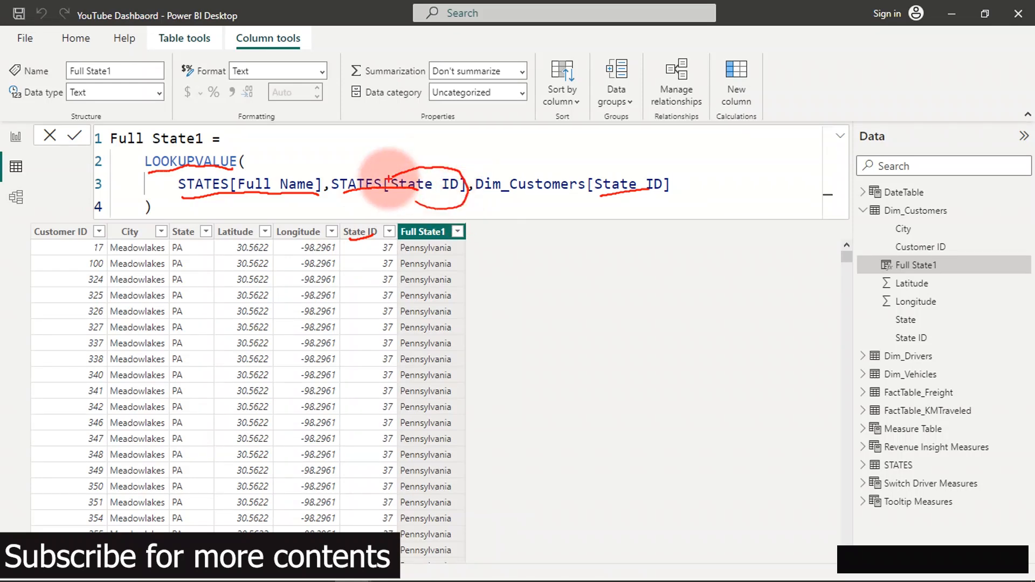
key("Escape")
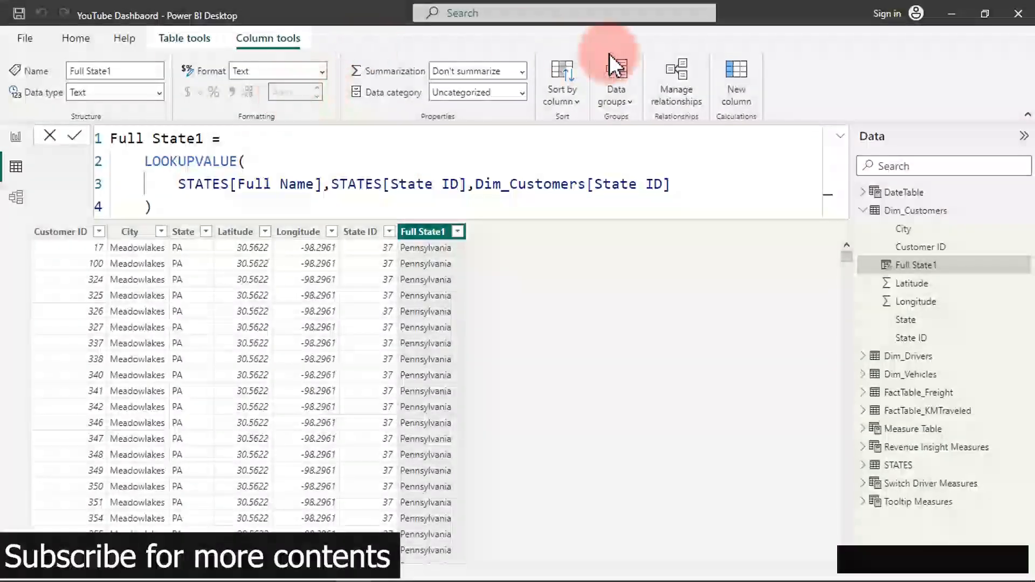
Add another calculated column to Dim_Customers and name it Full State2, with its expression starting on a second line.
left_click(732, 80)
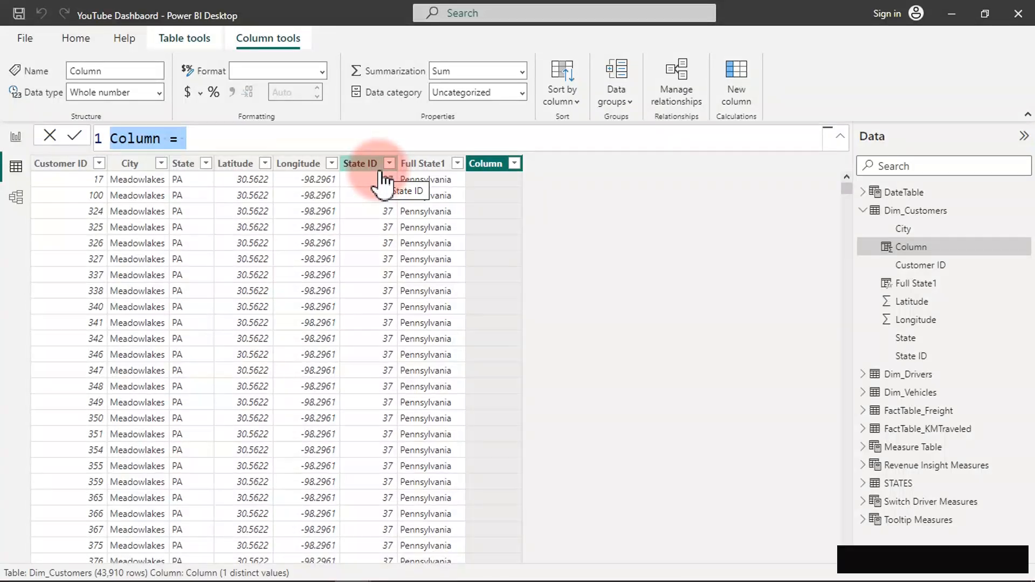
type("Sta")
key("BackSpace")
key("BackSpace")
key("BackSpace")
type("Full State2")
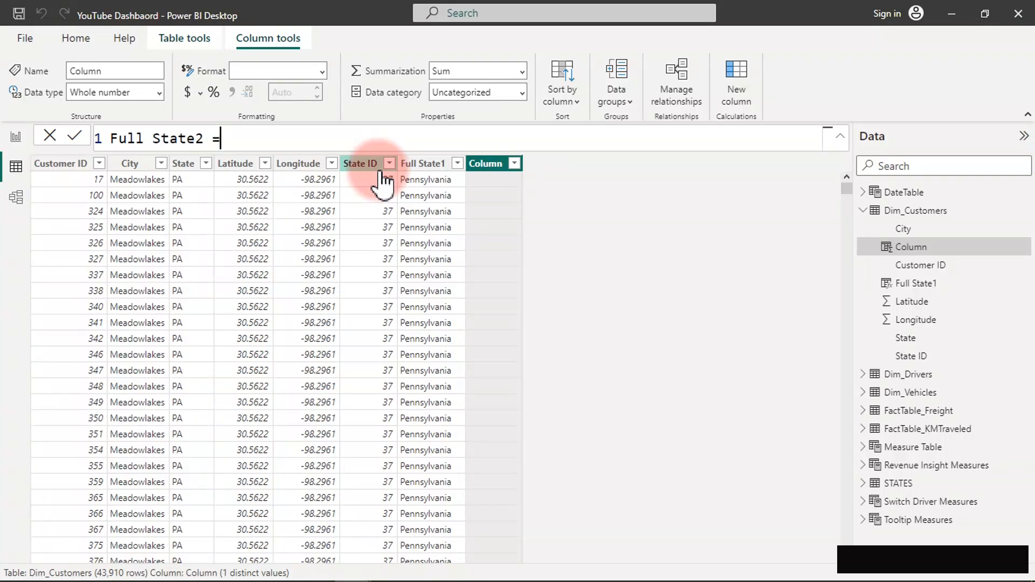
type(" =")
key("shift+Return")
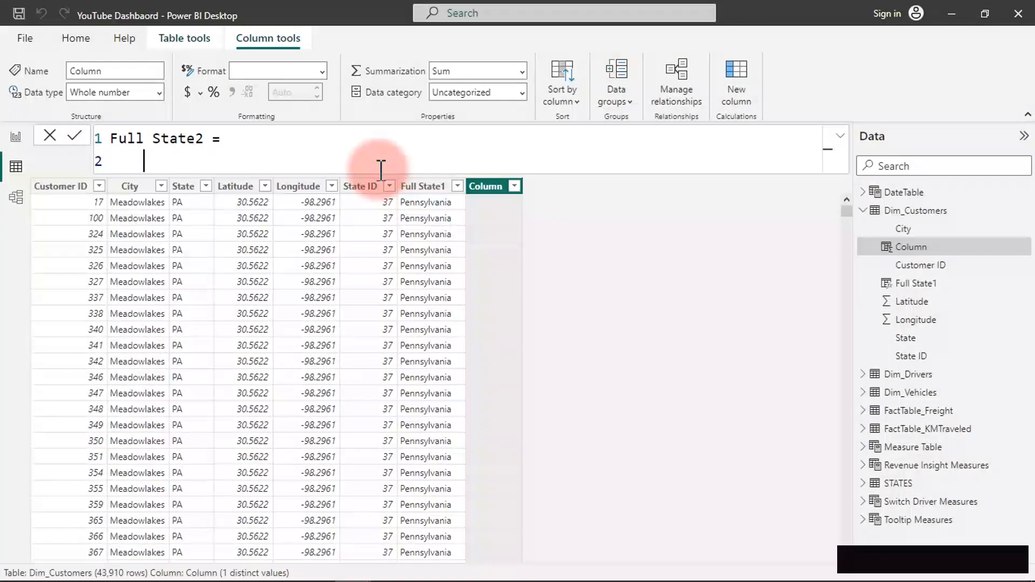
Define Full State2 as RELATED(STATES[Full Name]) and commit the formula.
type("rel")
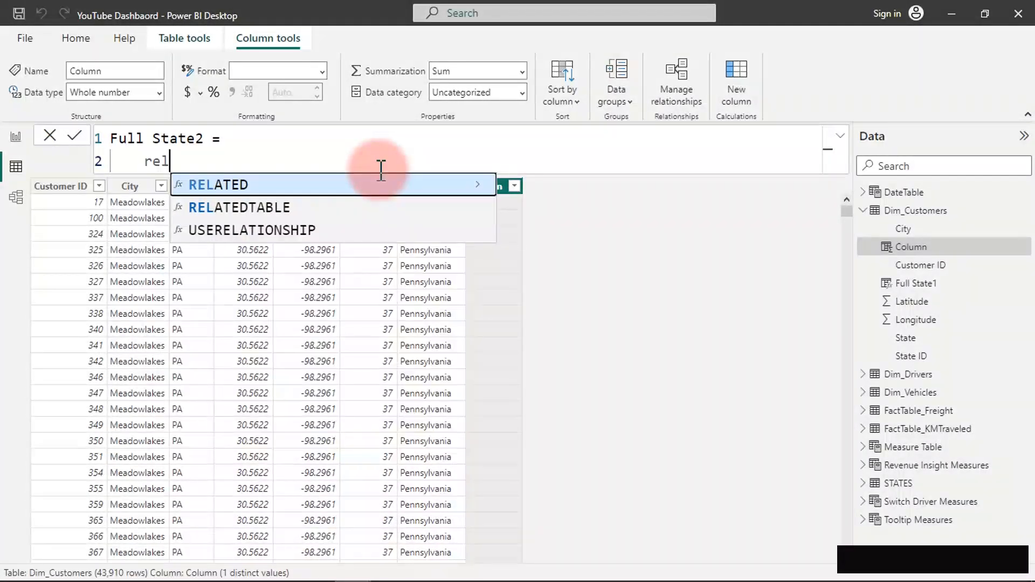
key("Tab")
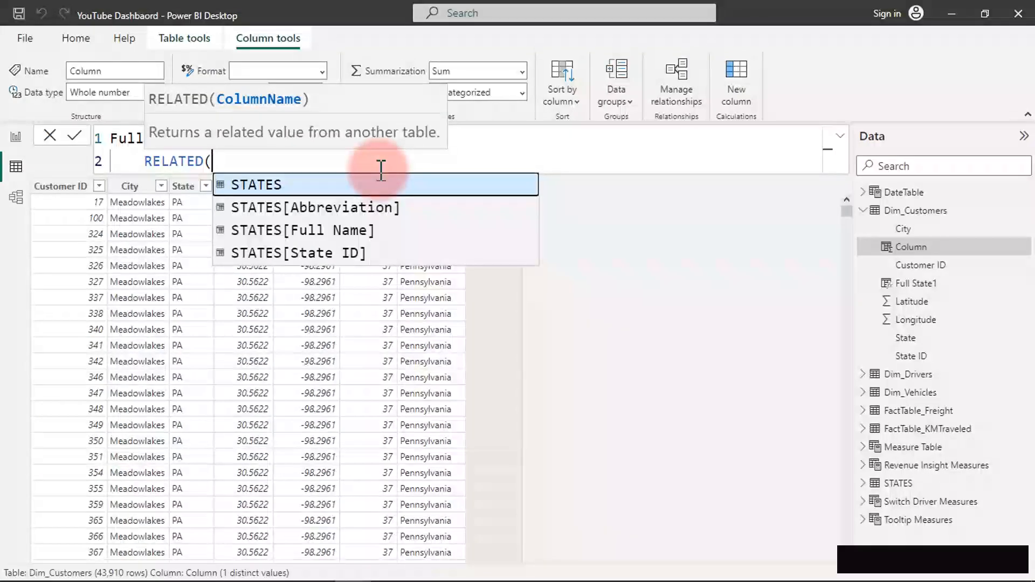
key("Down")
key("Down")
key("Tab")
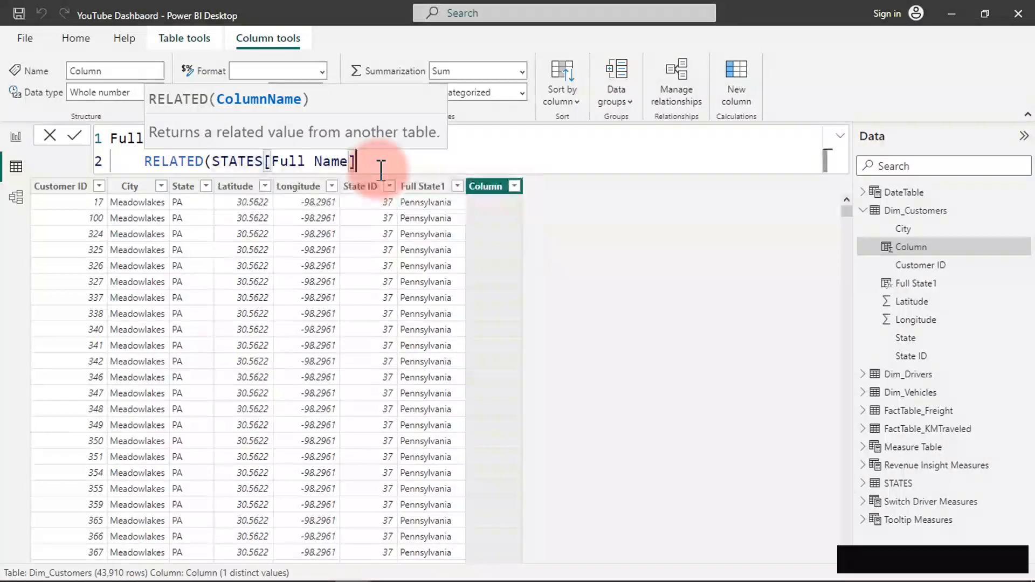
type(")")
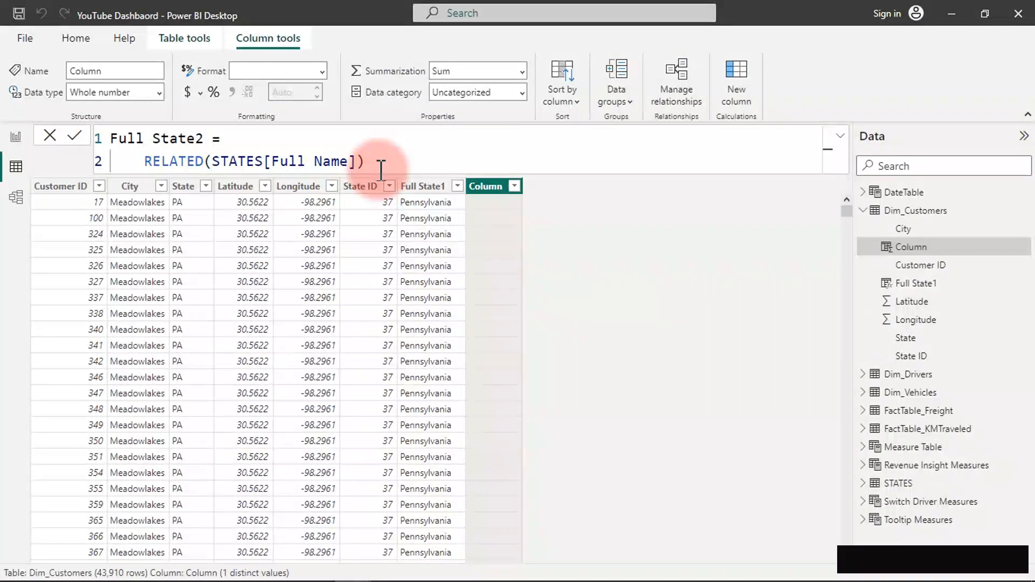
left_click(380, 170)
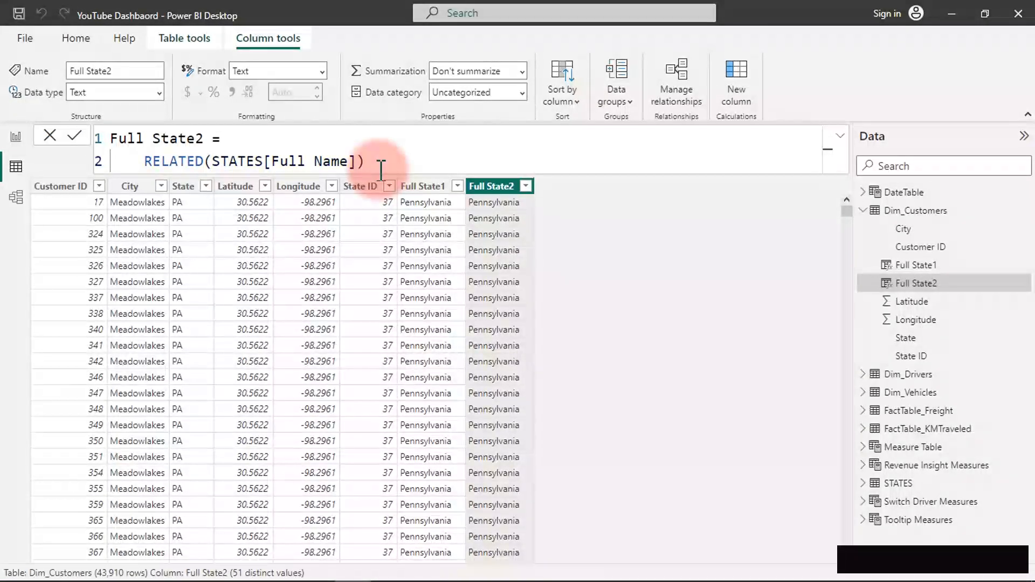
Delete the Full State2 calculated column from Dim_Customers after reviewing the formulas of both full-state columns.
left_click(420, 187)
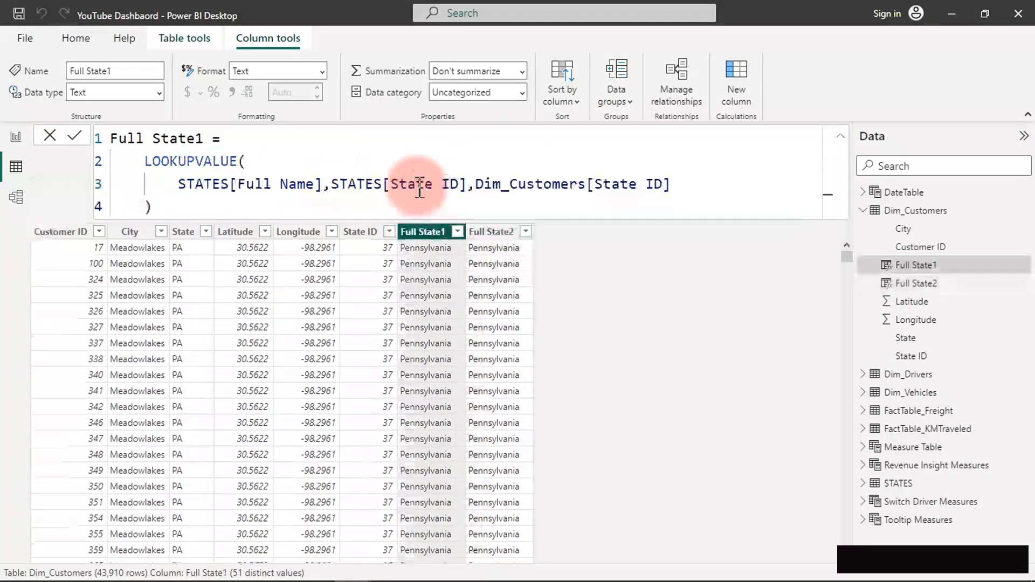
left_click(233, 161)
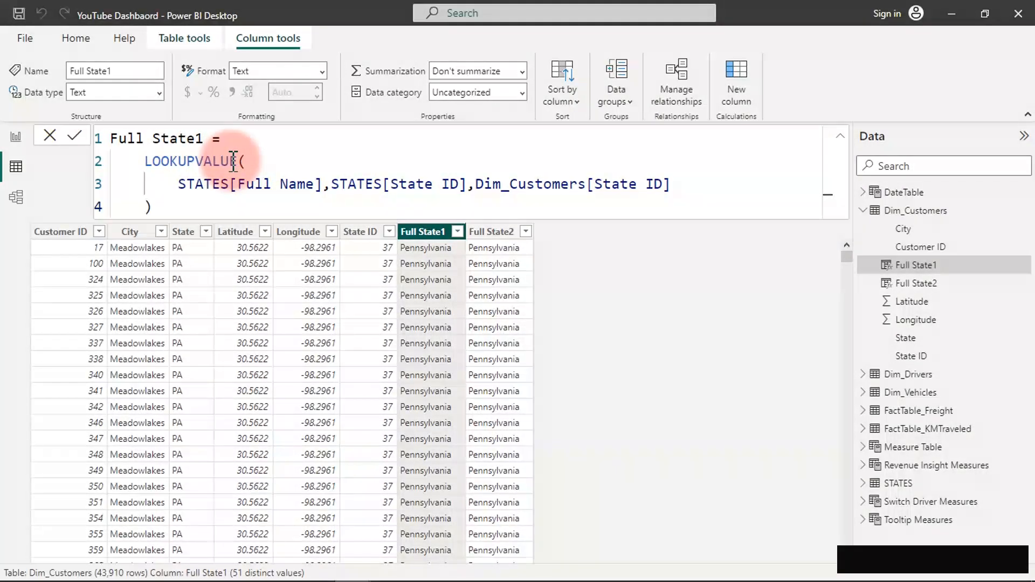
left_click(483, 231)
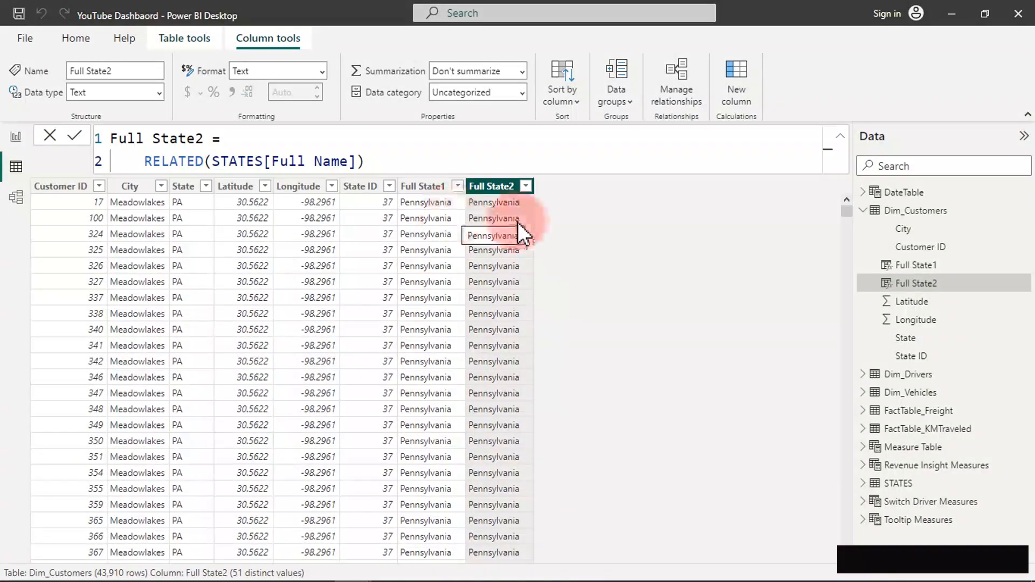
right_click(494, 186)
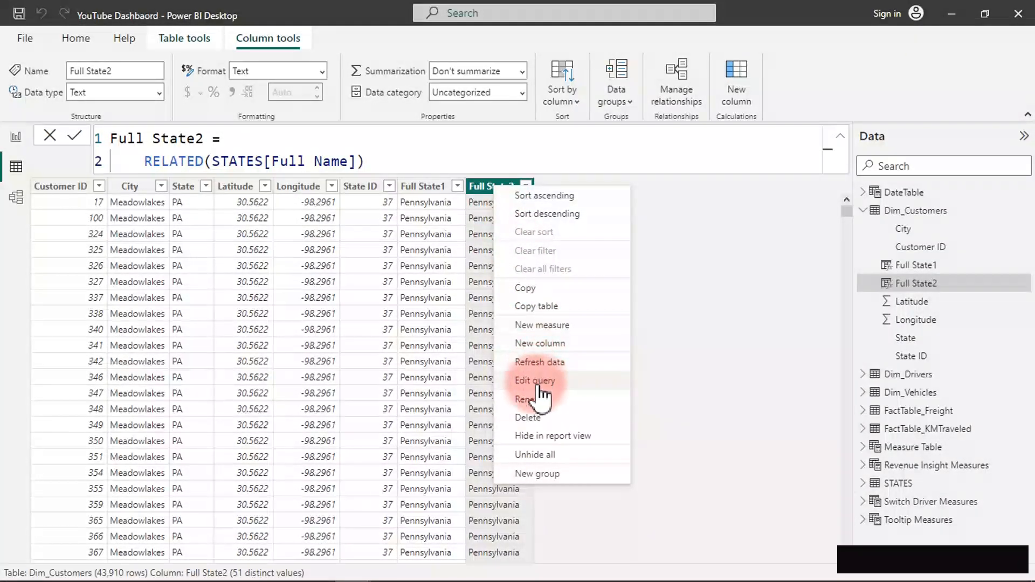
left_click(532, 417)
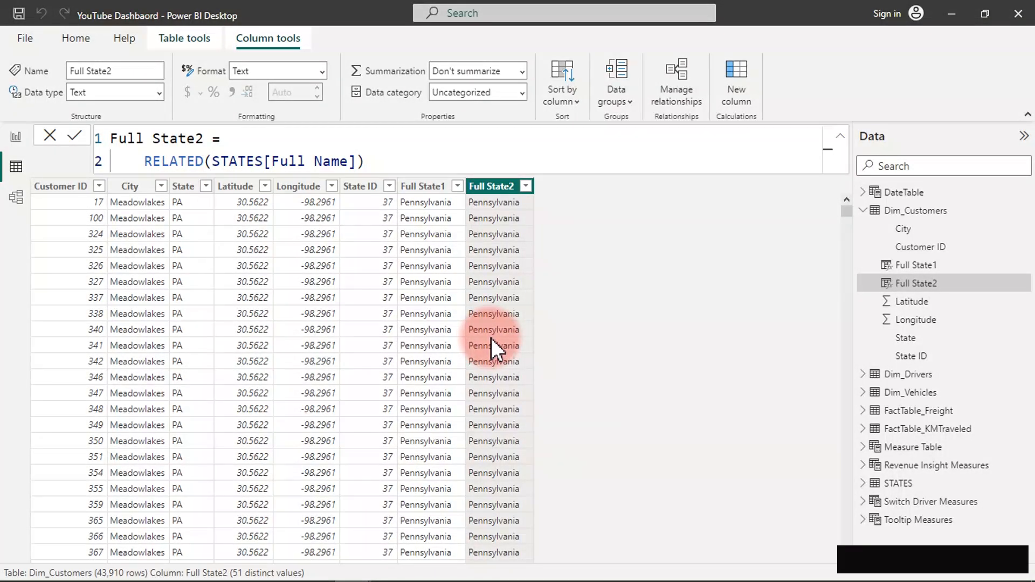
left_click(600, 331)
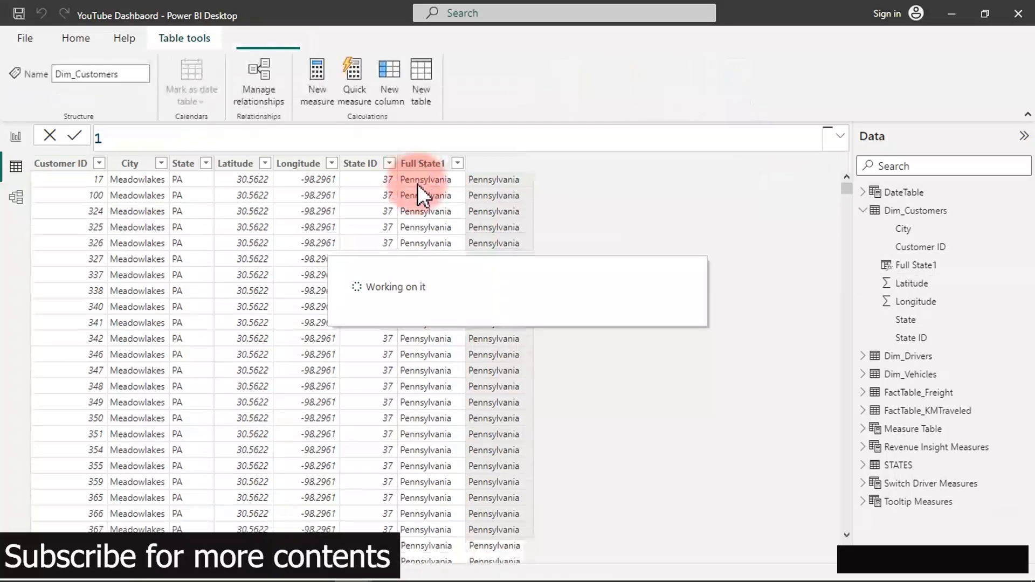
Delete the Full State1 calculated column from Dim_Customers.
left_click(423, 163)
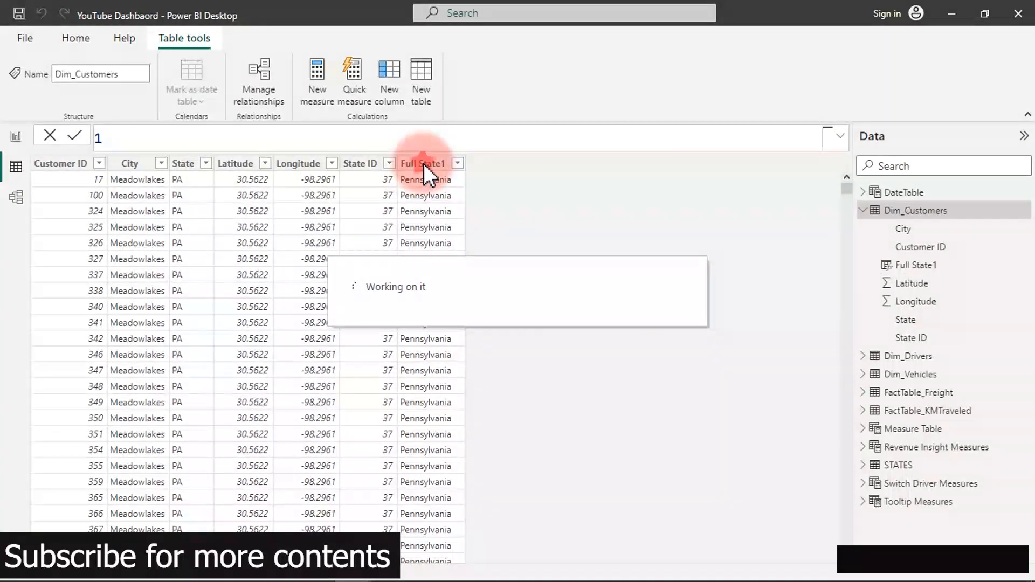
left_click(424, 165)
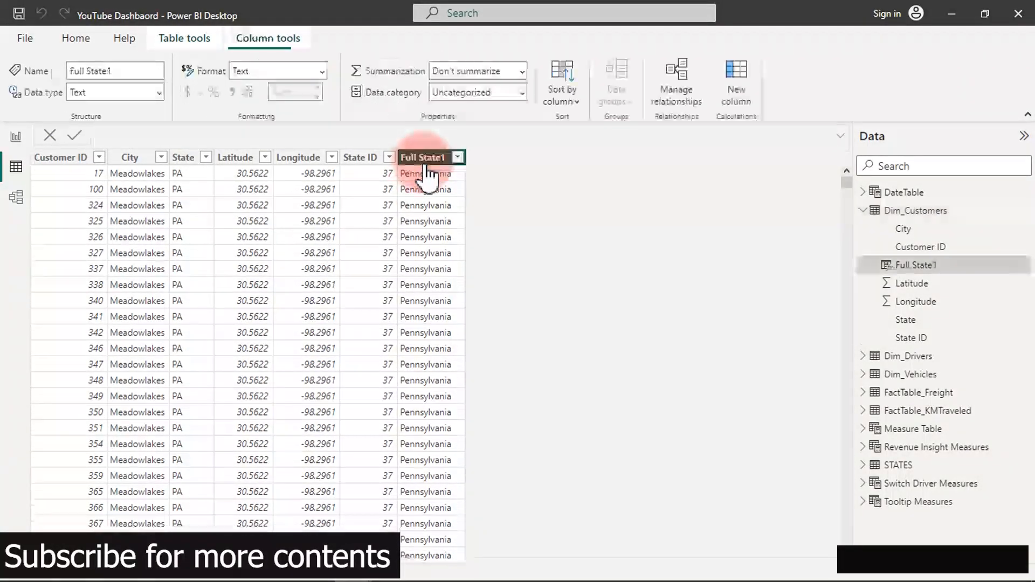
right_click(429, 236)
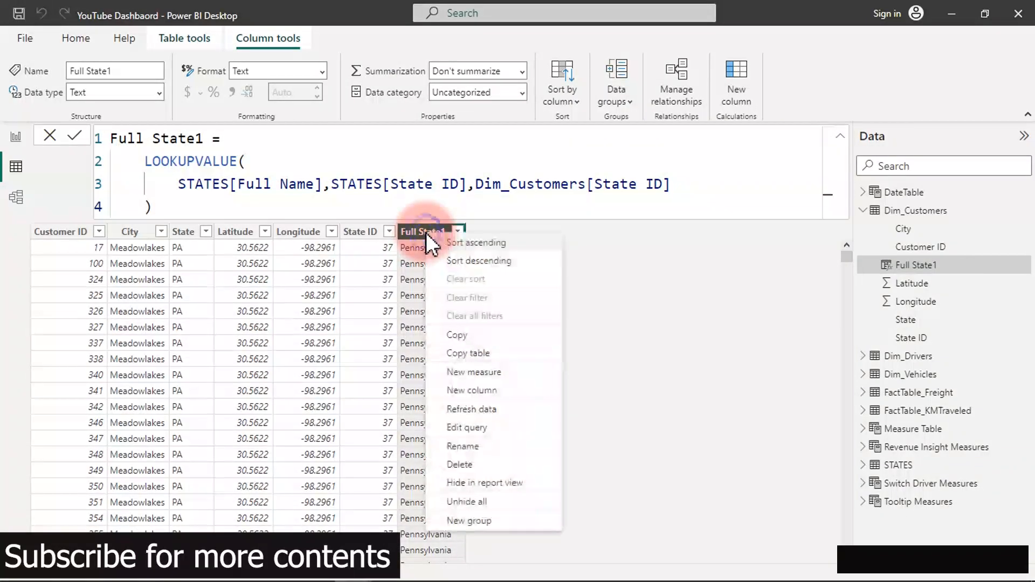
left_click(473, 467)
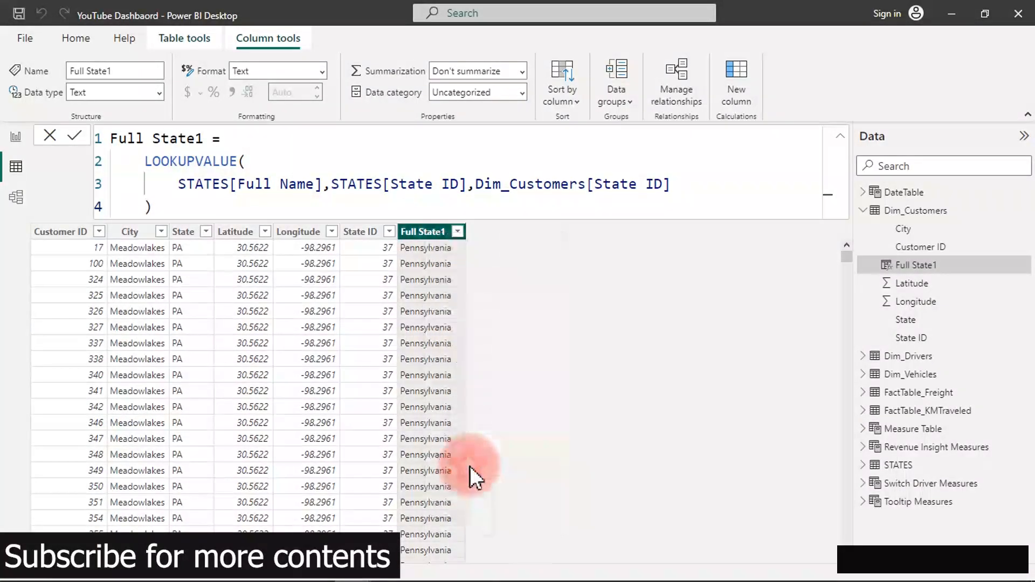
left_click(602, 329)
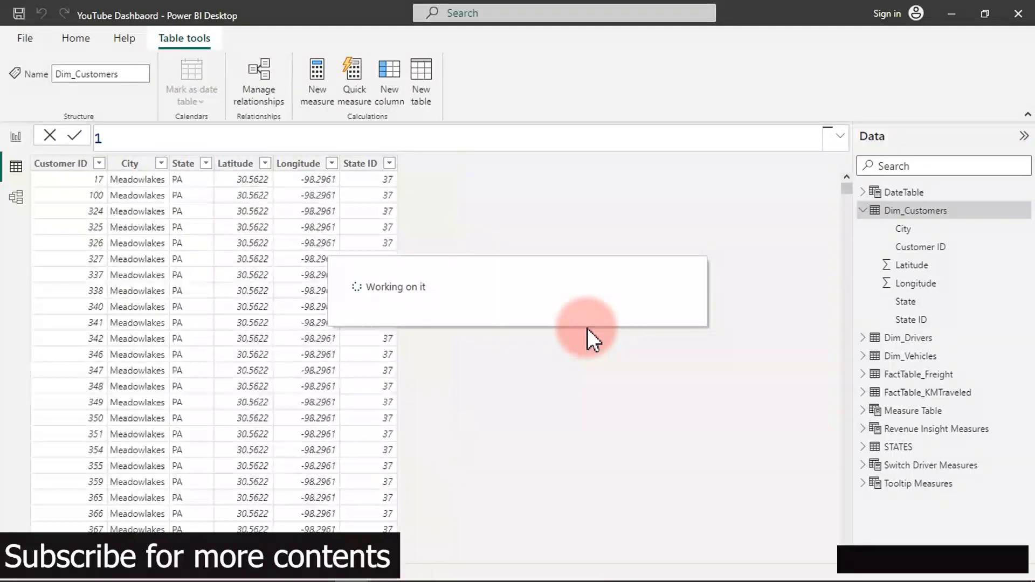
Remove the State column from the Dim_Customers query in Power Query Editor and apply the changes to the model.
left_click(181, 161)
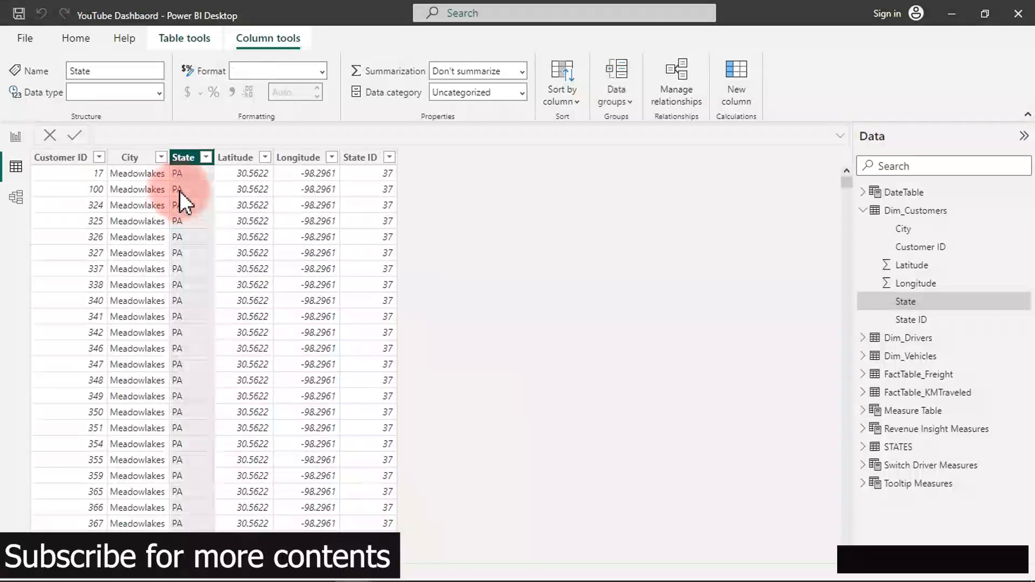
left_click(362, 162)
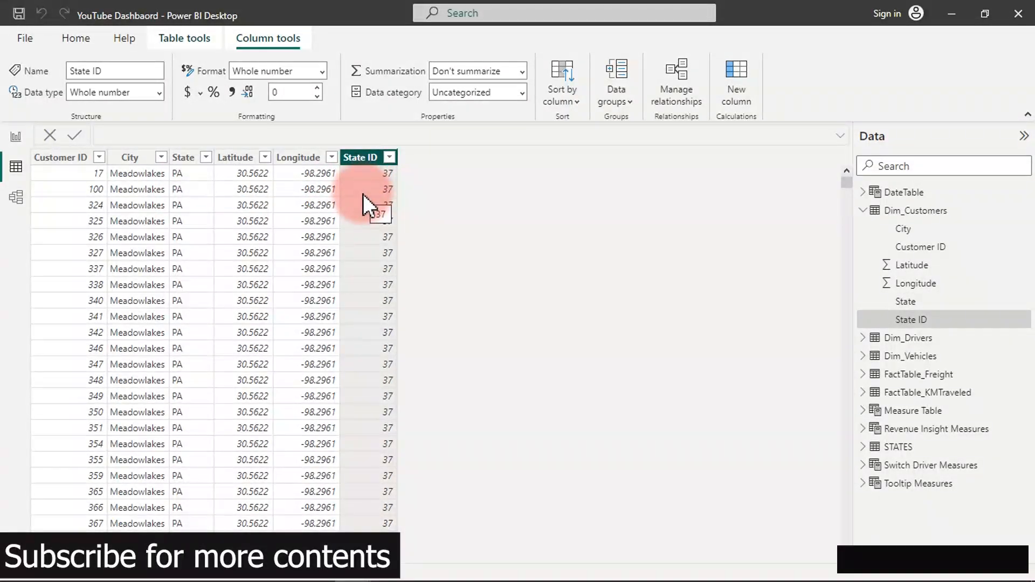
left_click(72, 39)
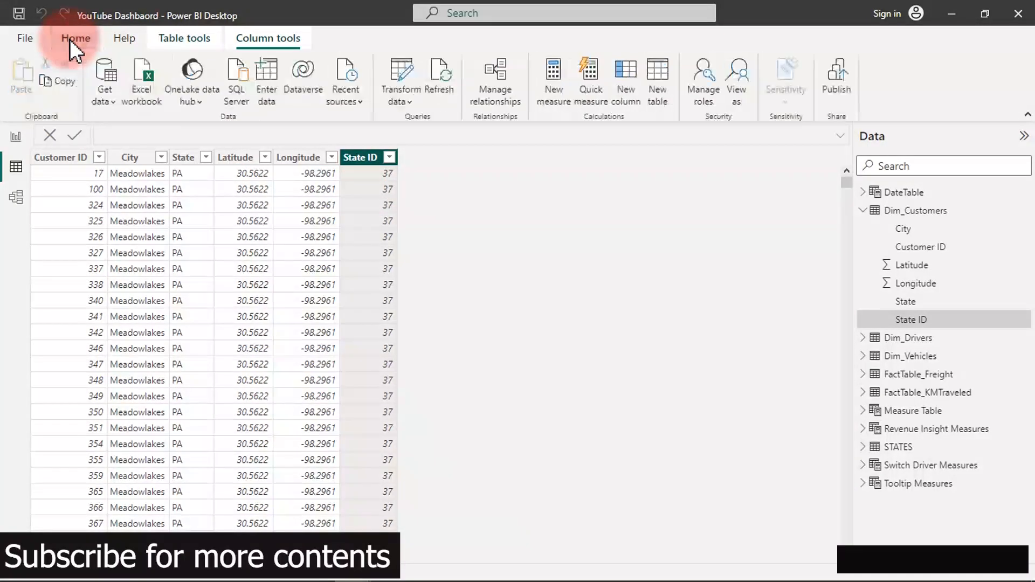
left_click(413, 70)
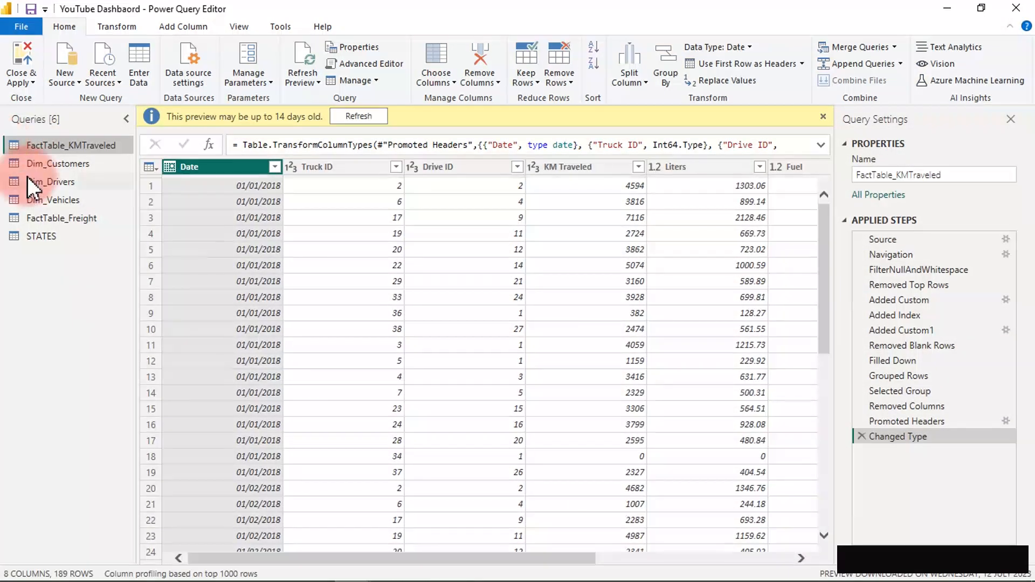
left_click(49, 163)
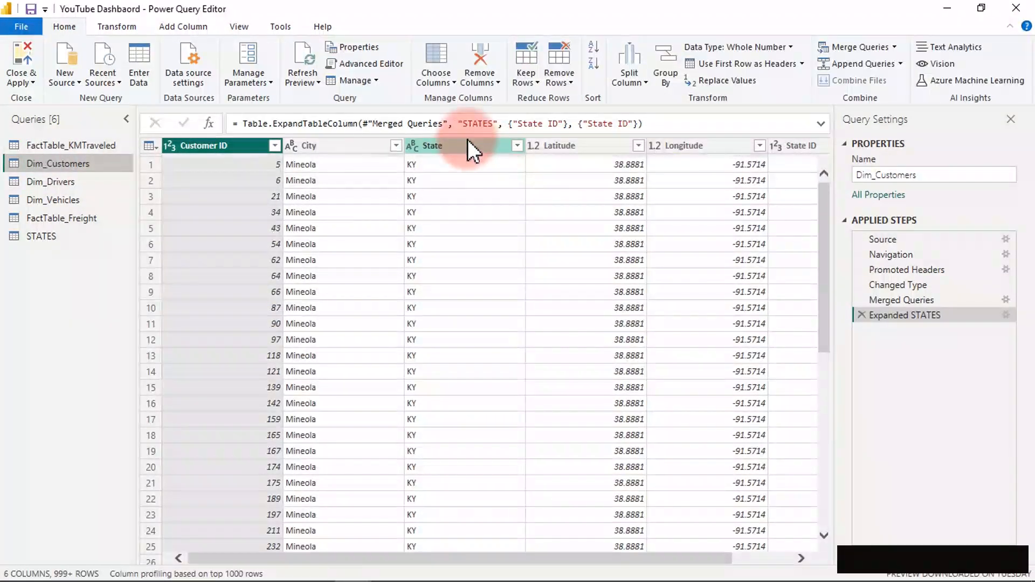
left_click(467, 139)
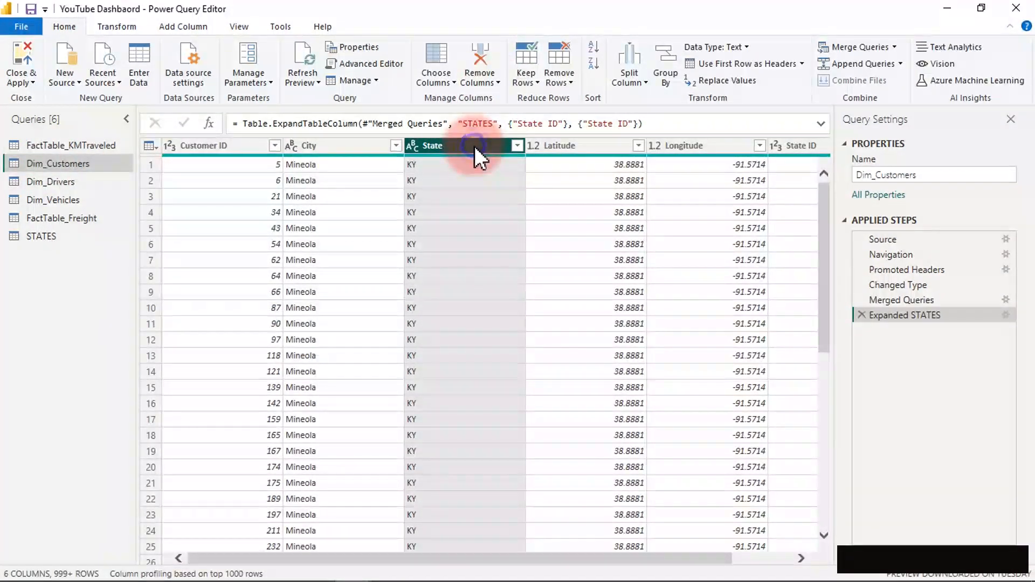
right_click(474, 146)
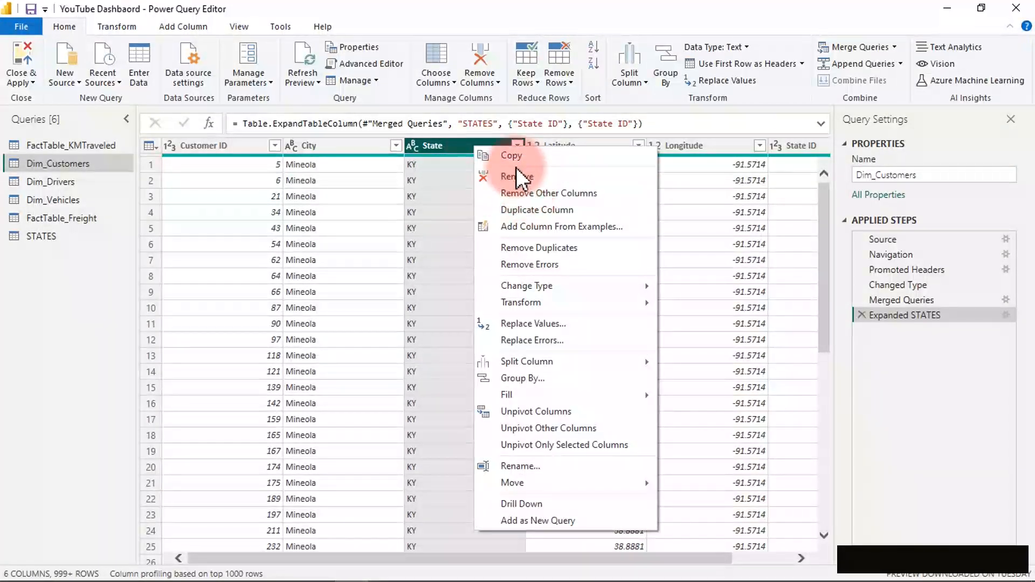
left_click(516, 176)
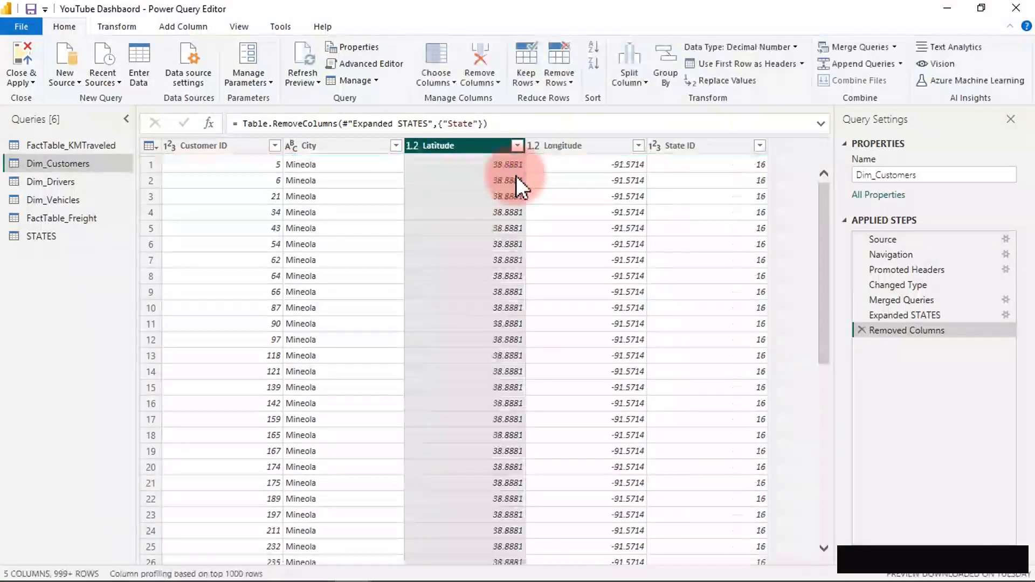
left_click(17, 56)
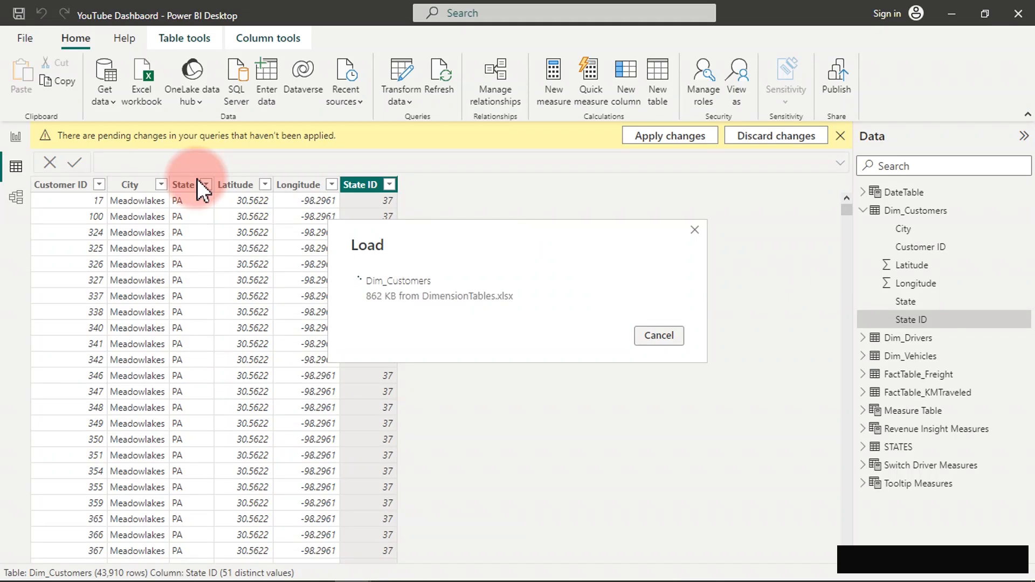
Add a visual listing Full Name from STATES to the empty area of report Page 1.
left_click(16, 139)
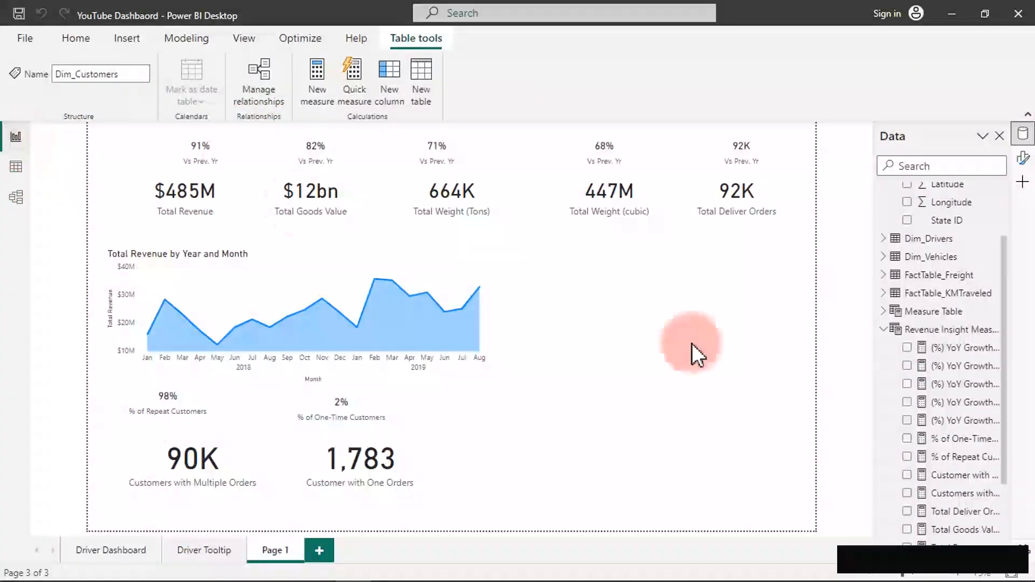
left_click(661, 350)
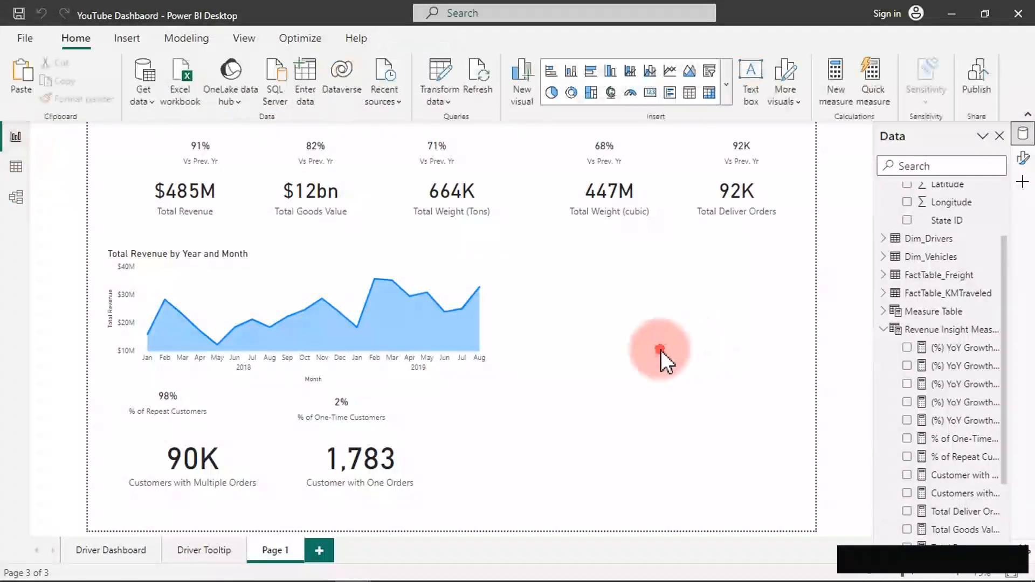
left_click(885, 329)
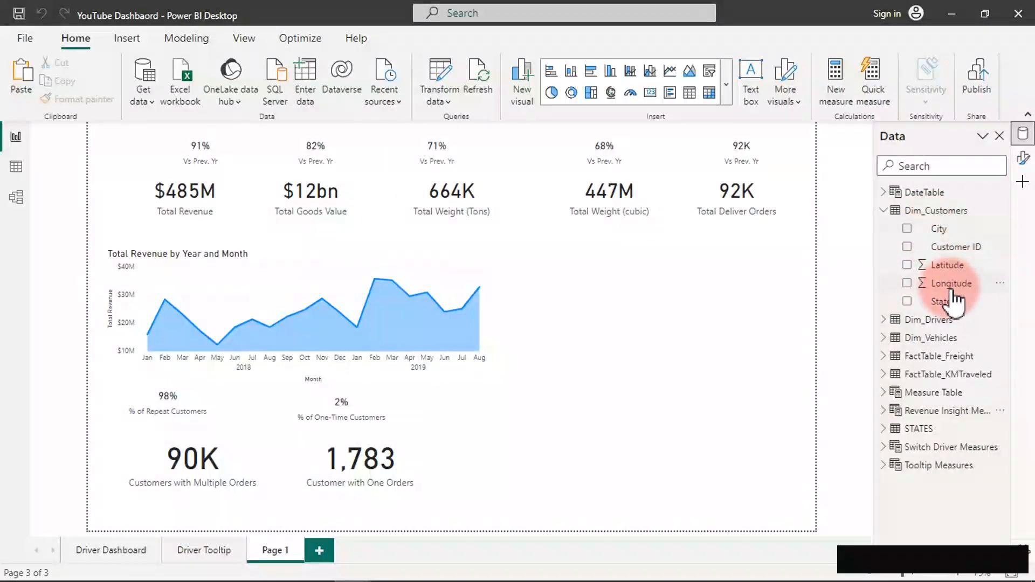
left_click(884, 212)
left_click(887, 338)
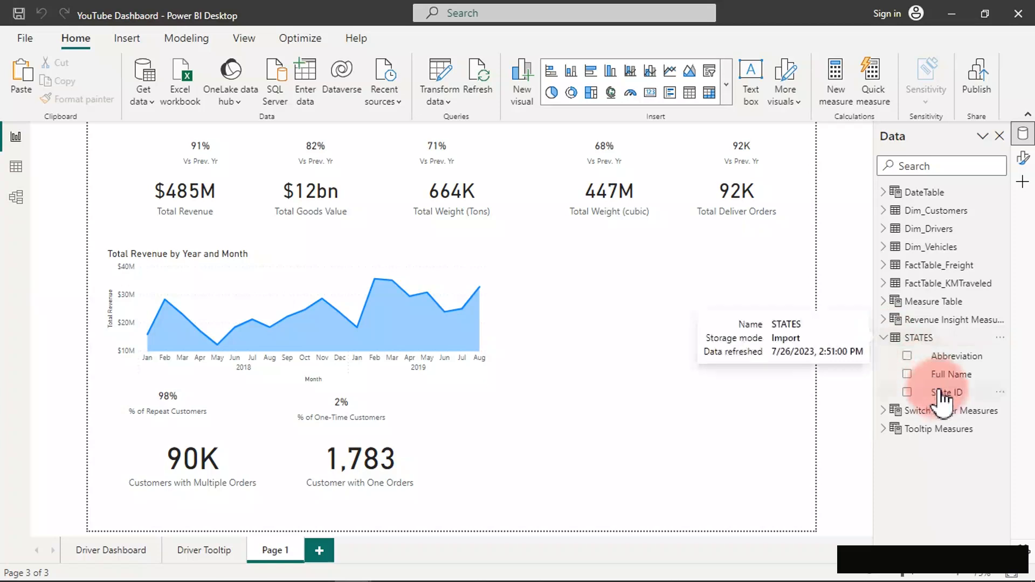
left_click(908, 375)
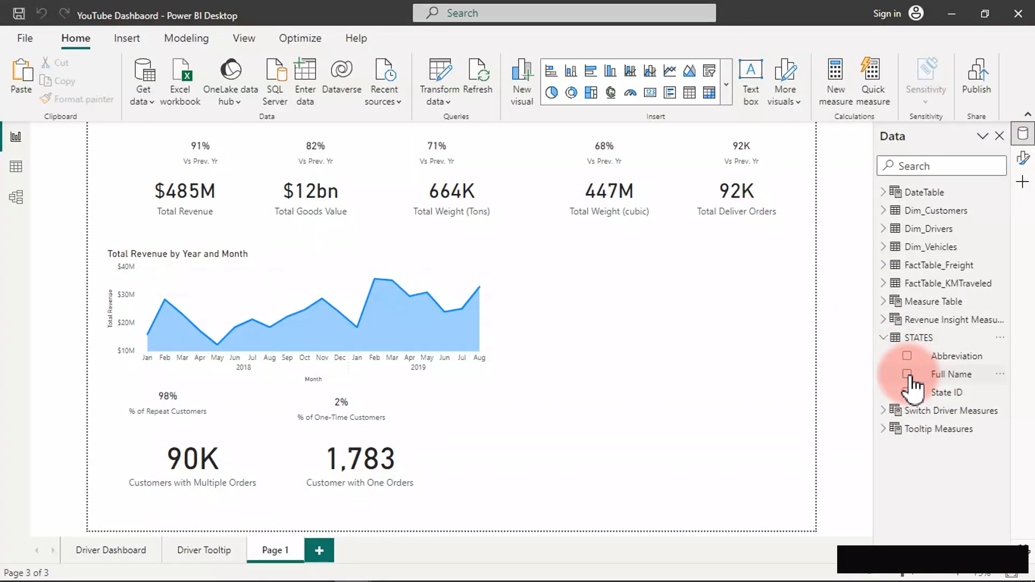
left_click(909, 374)
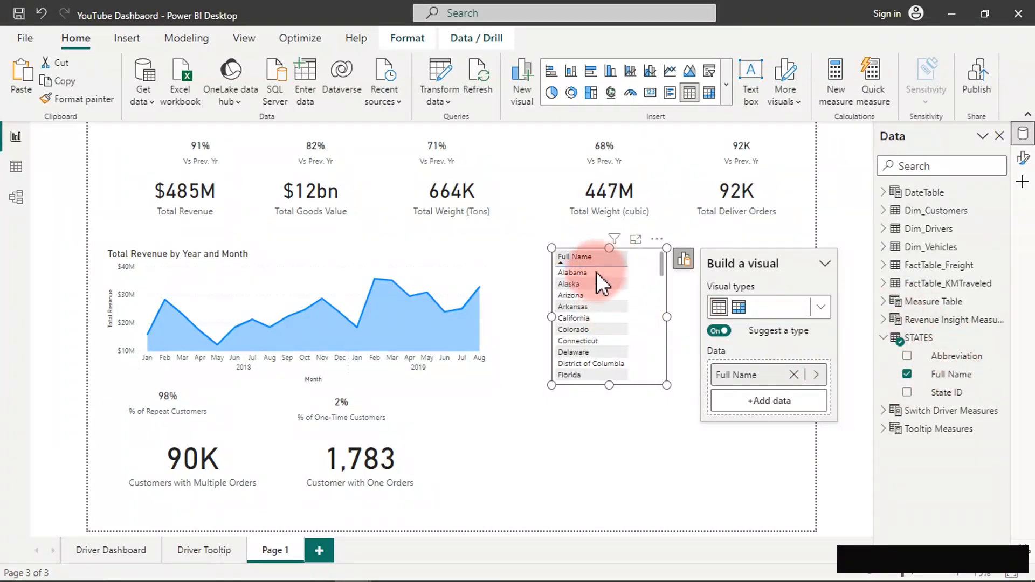
Set the data category of the STATES Full Name column to State or Province.
left_click(948, 376)
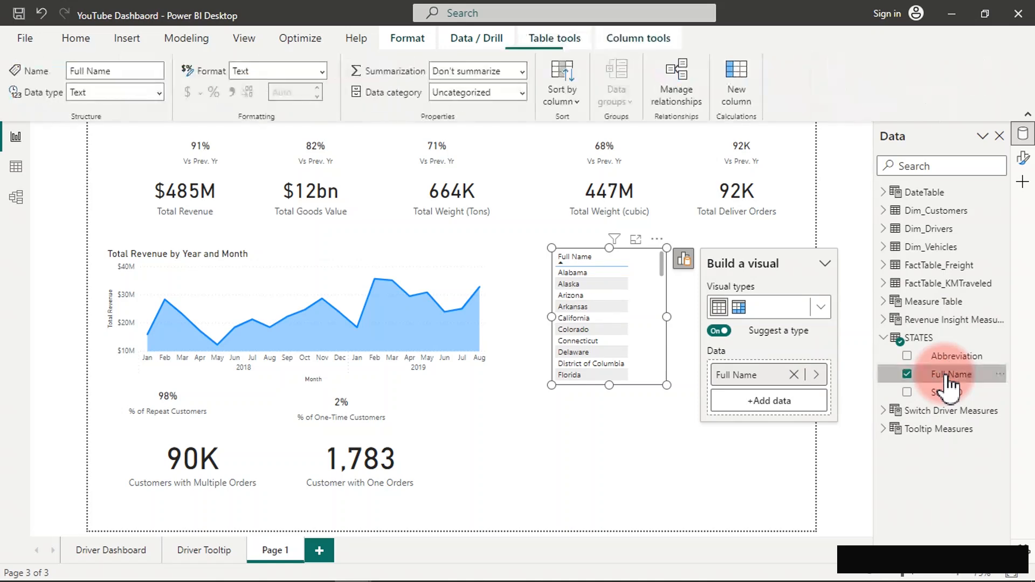
left_click(520, 90)
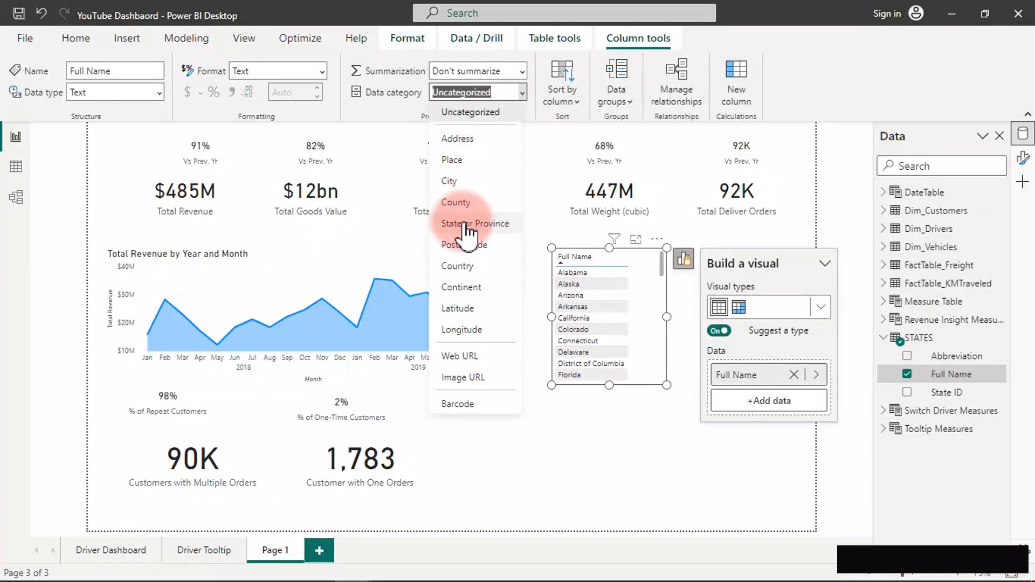
left_click(483, 224)
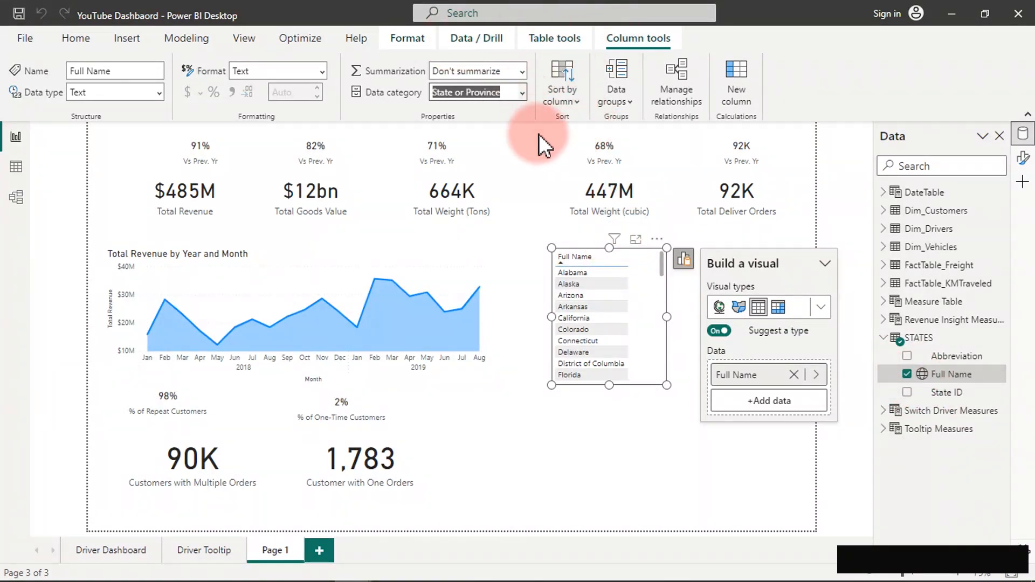
Convert the Full Name table to a filled map and enlarge it to fill the empty space beside the revenue chart.
left_click(739, 309)
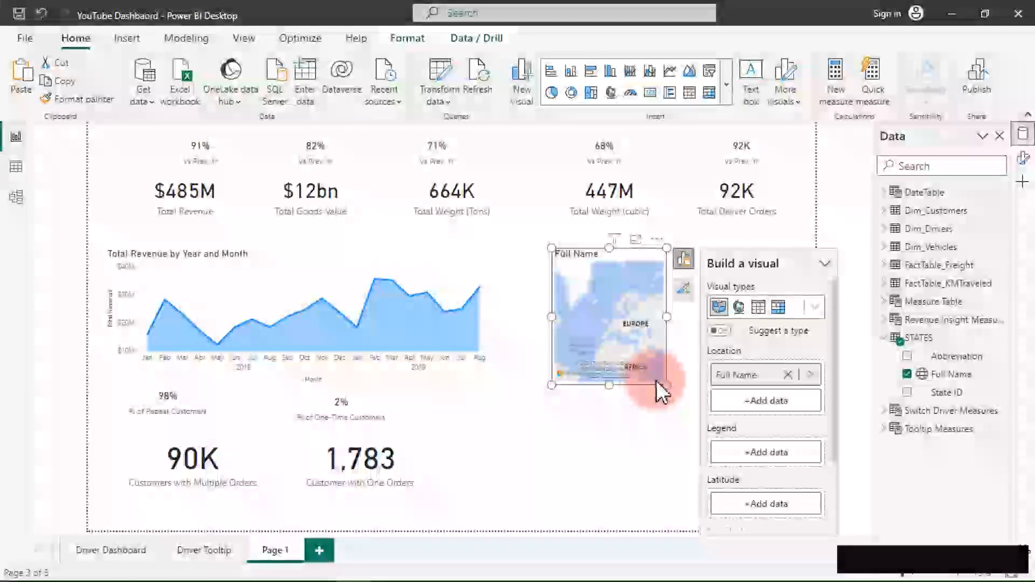
left_click_drag(664, 384, 793, 504)
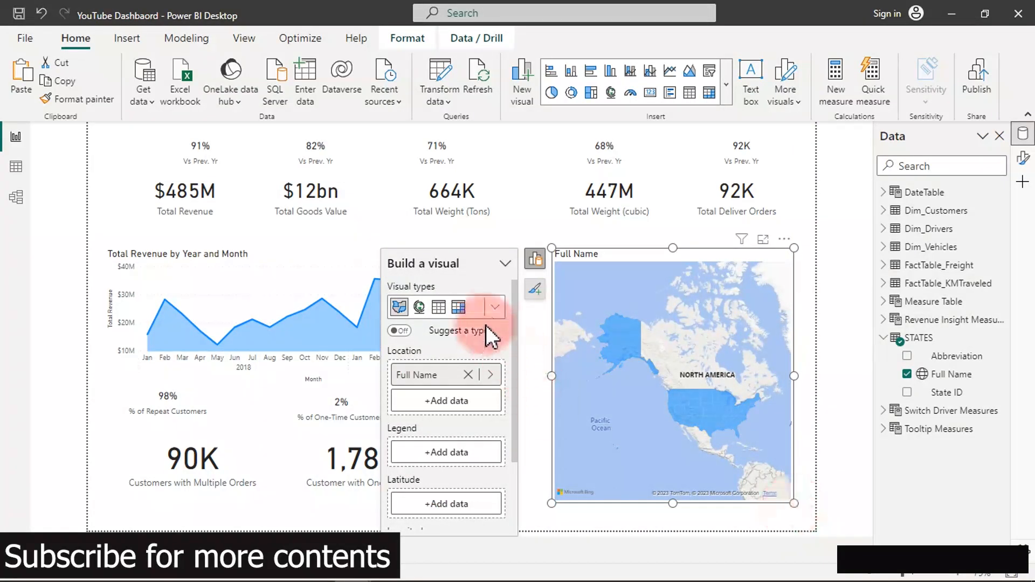
Change the Full Name map's visual type to Shape map.
left_click(495, 307)
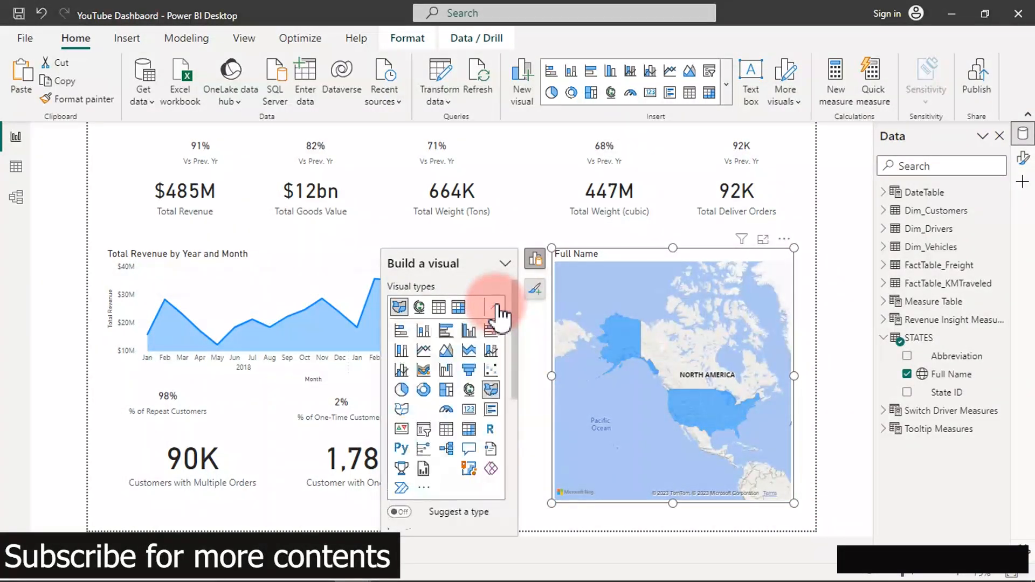
scroll(468, 456, "down", 2)
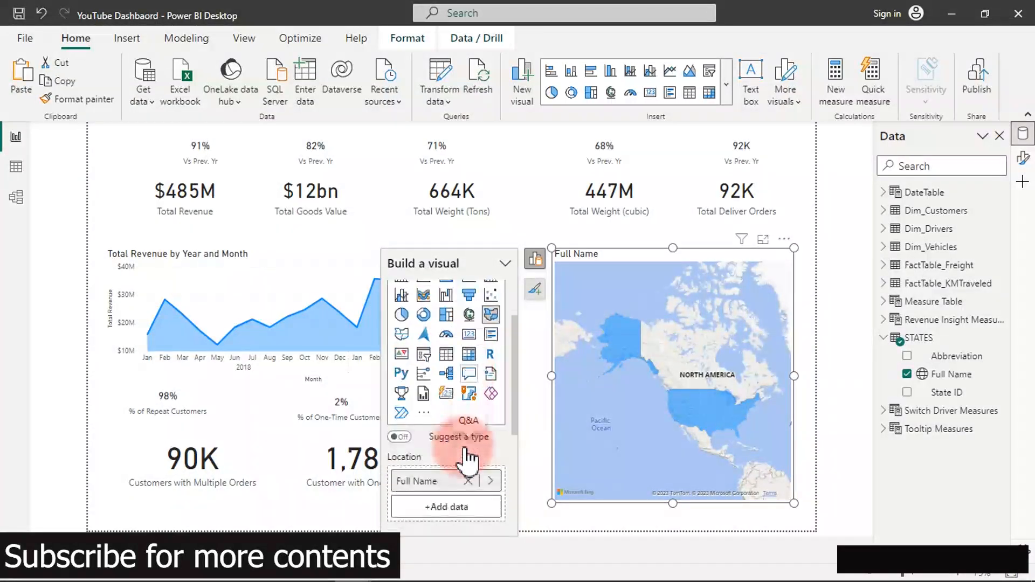
scroll(467, 456, "down", 2)
scroll(467, 457, "up", 3)
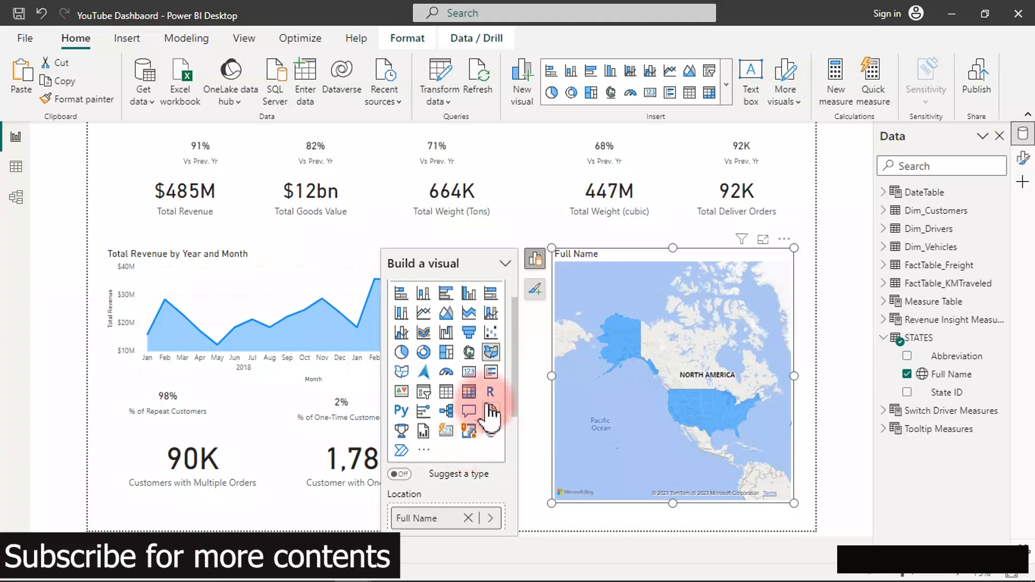
left_click(403, 375)
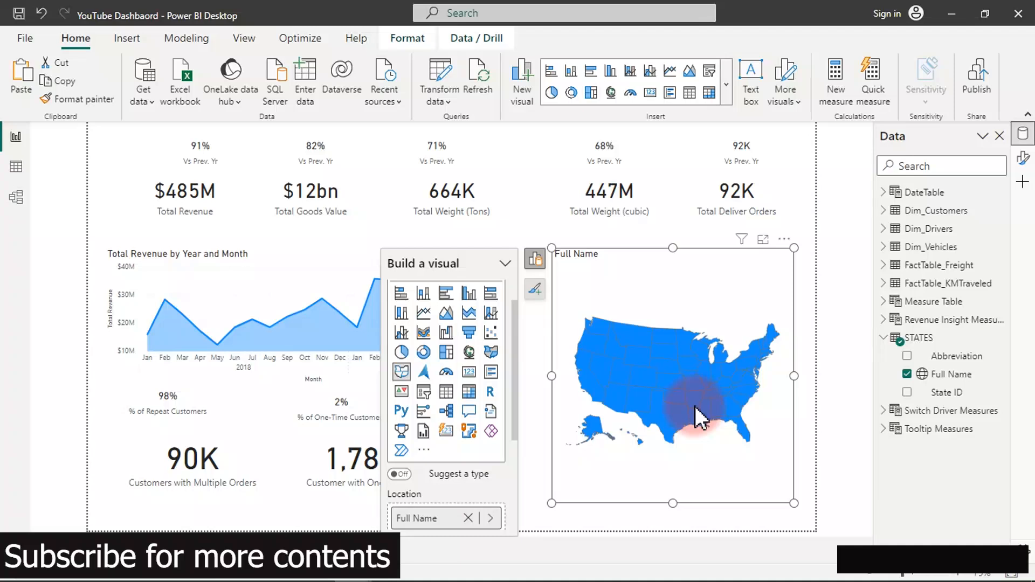
Examine the state map of the Fleet Managment Dashboard by filtering it to Oklahoma and Georgia, and return to the YouTube report.
mouse_move(695, 406)
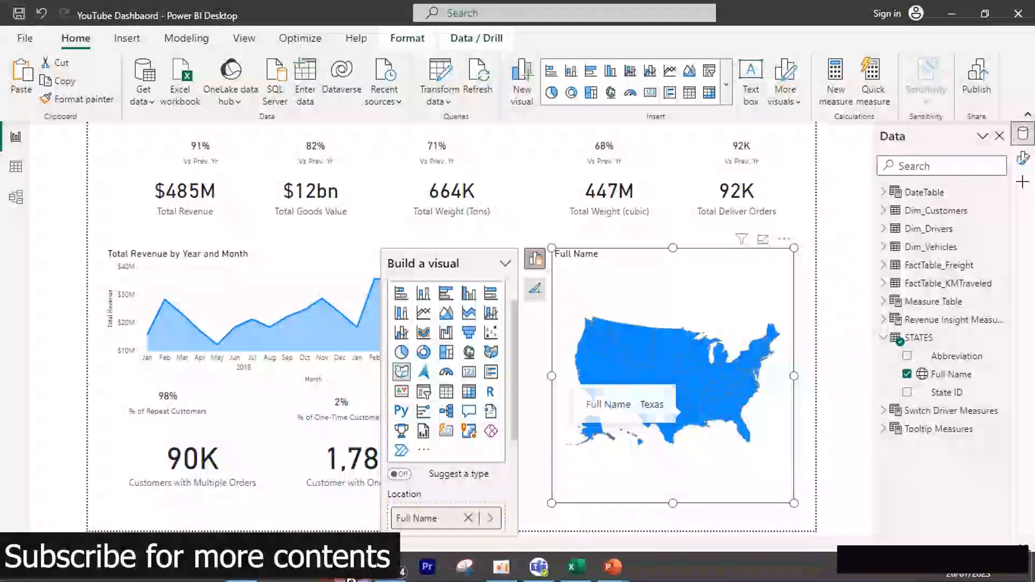
mouse_move(353, 572)
left_click(296, 527)
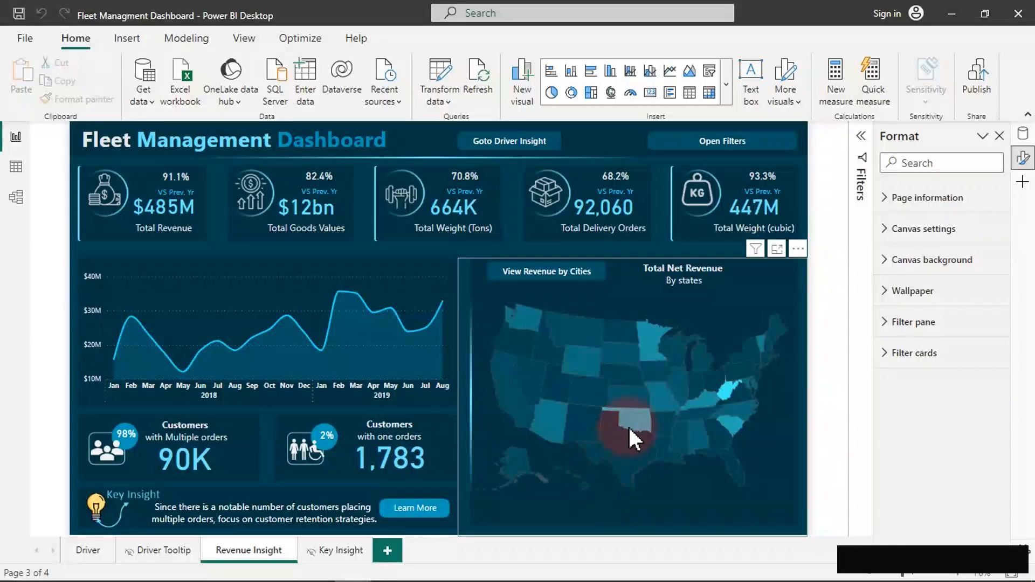
mouse_move(630, 427)
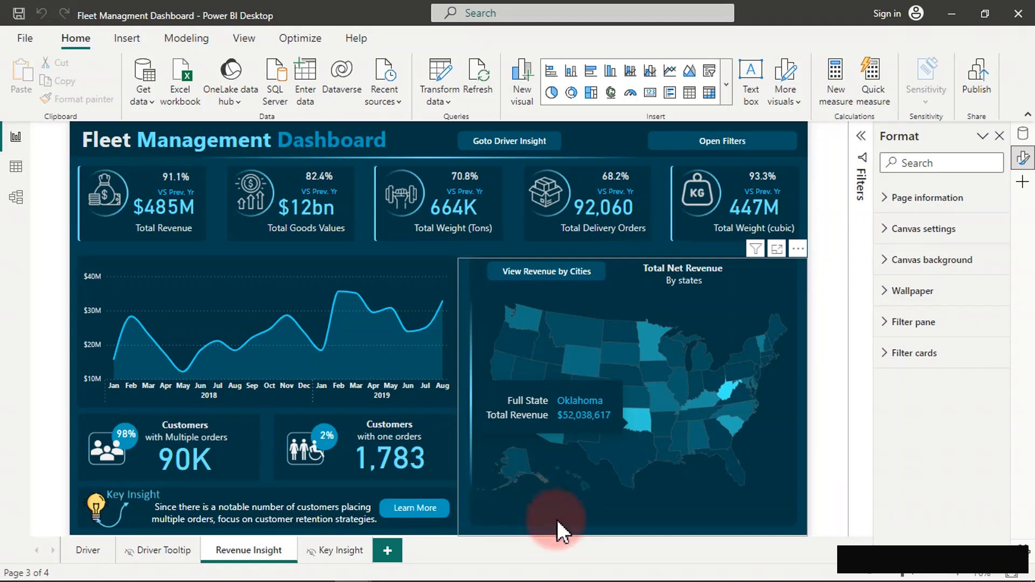
left_click(620, 425)
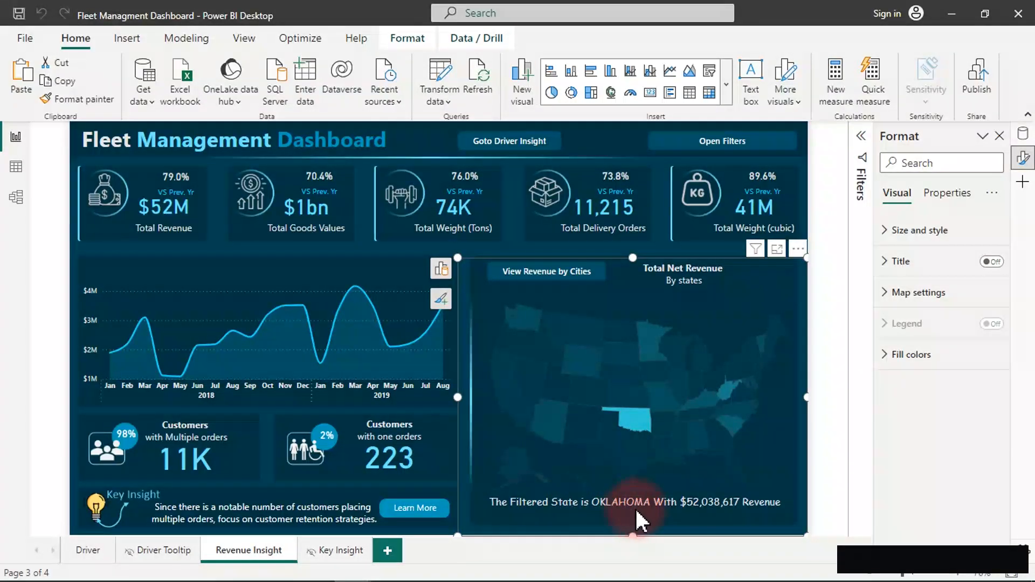
left_click(726, 447)
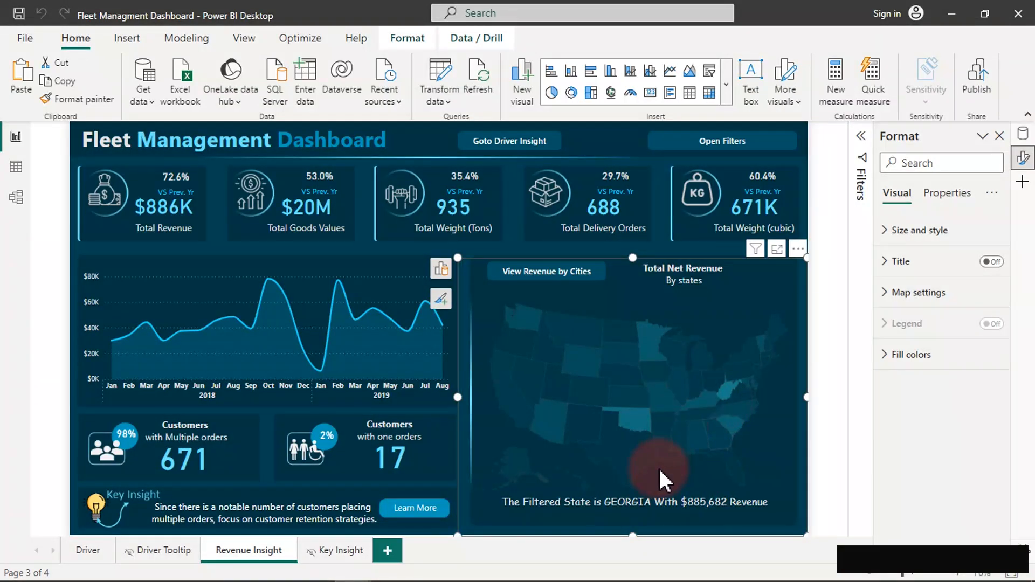
left_click(952, 15)
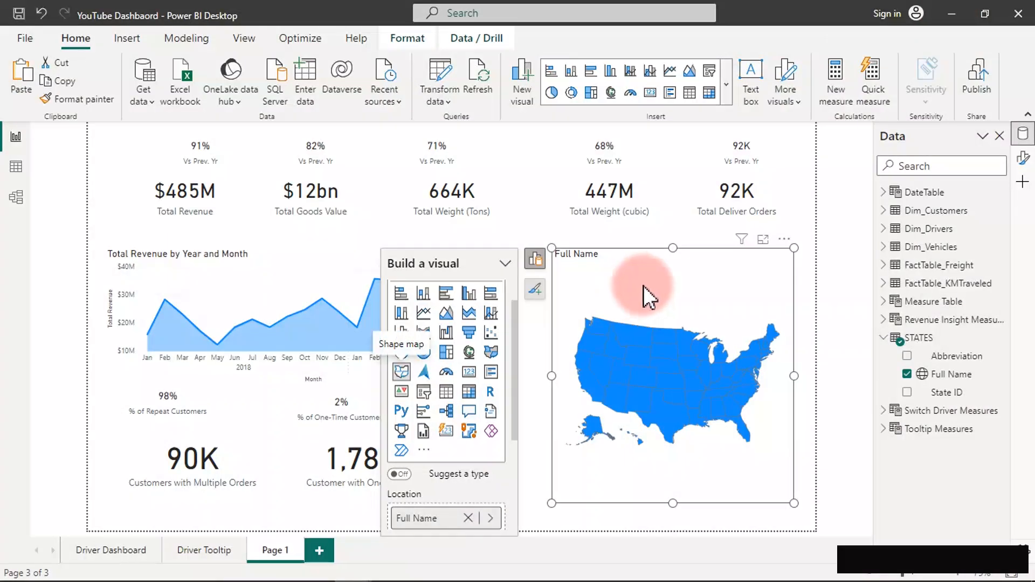
Enlarge the Full Name shape map to fill more of the space beside the revenue chart.
left_click_drag(794, 376, 804, 380)
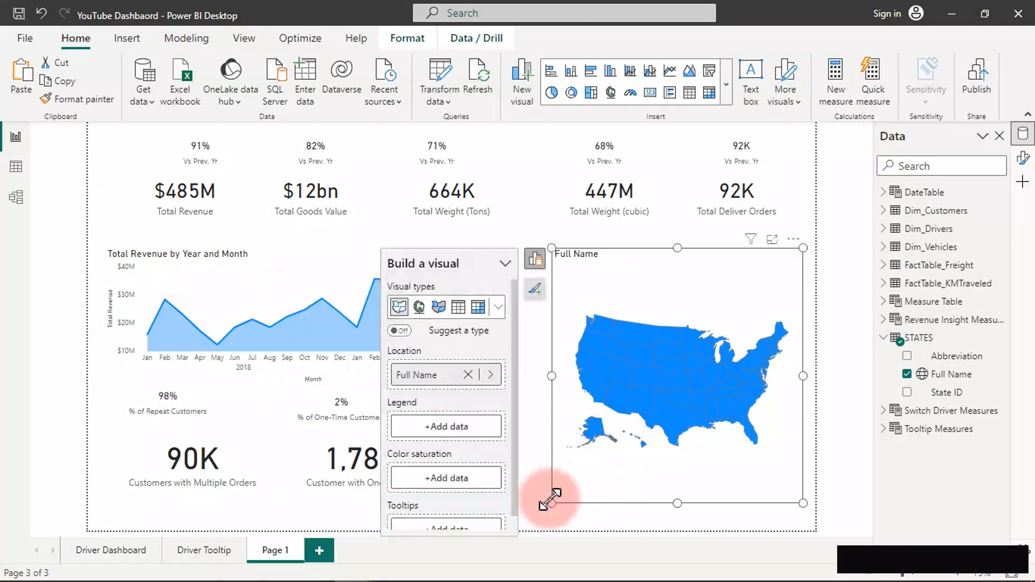
left_click_drag(552, 503, 516, 521)
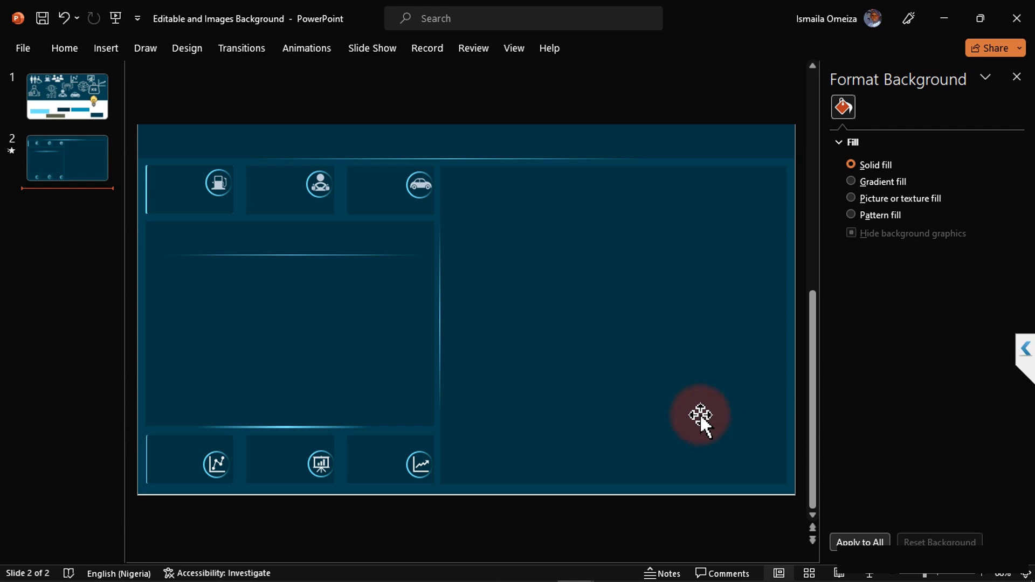
Switch to the Editable and Images Background deck in PowerPoint and duplicate slide 2.
left_click(68, 92)
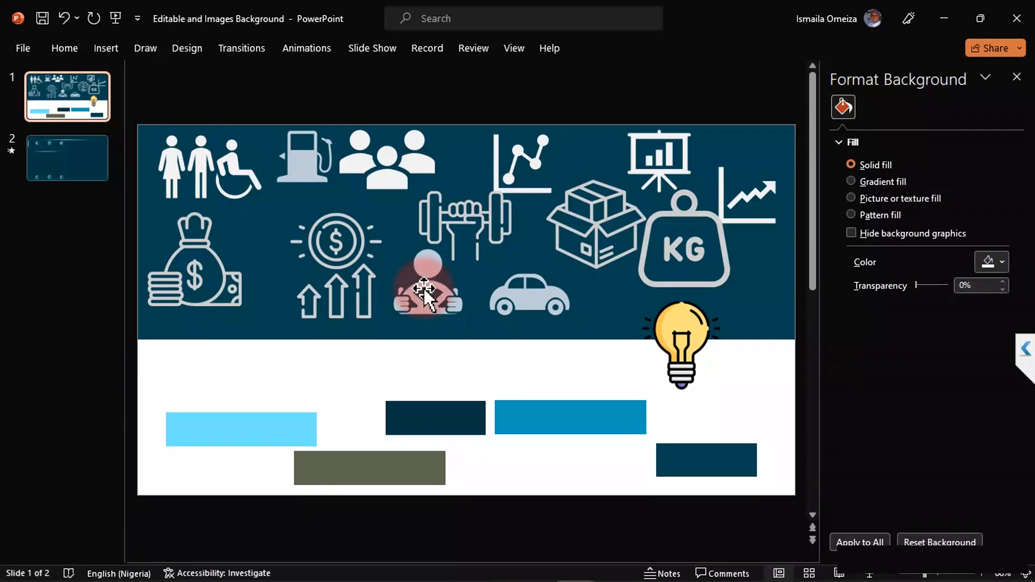
left_click(87, 172)
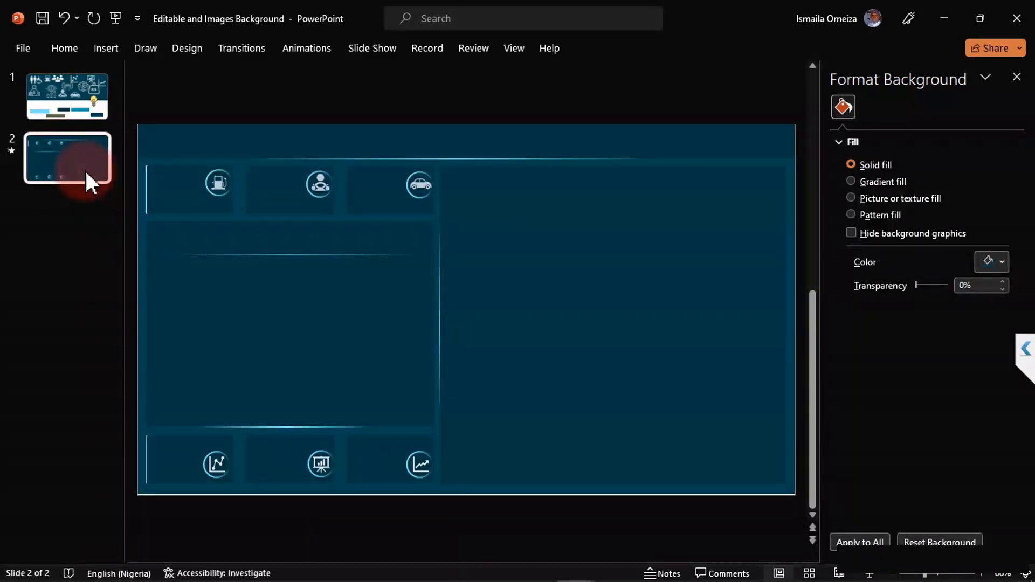
right_click(85, 170)
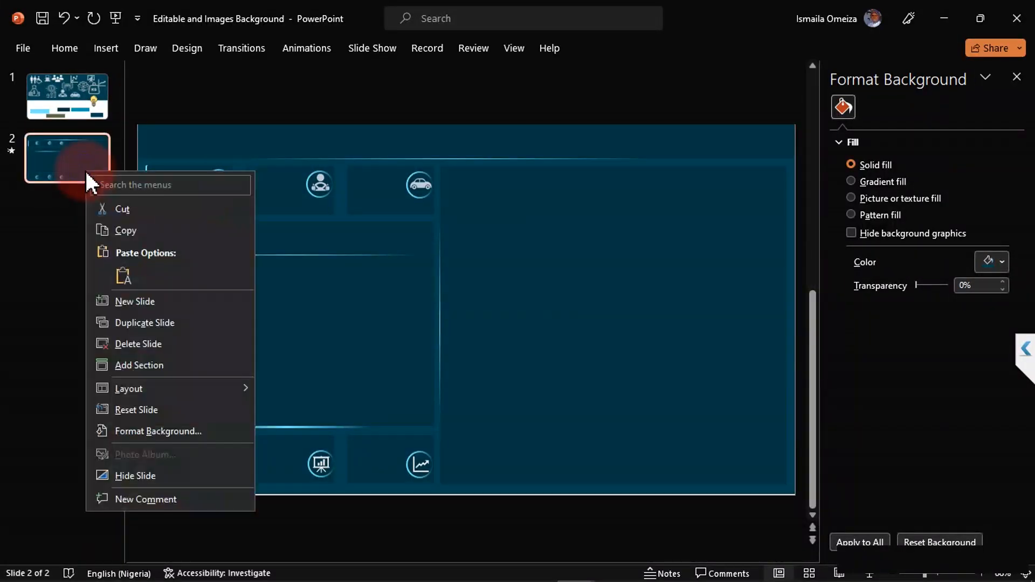
left_click(131, 323)
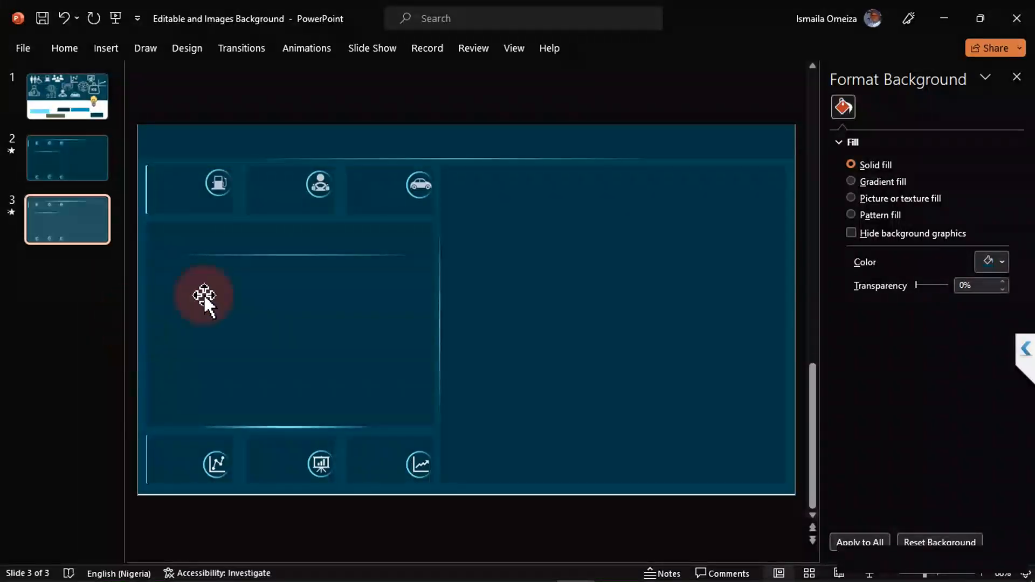
Select and delete the two large dark panels and several small cards and icons of the upper and lower rows on slide 3.
left_click(249, 283)
left_click(499, 302, "shift")
left_click(388, 198, "shift")
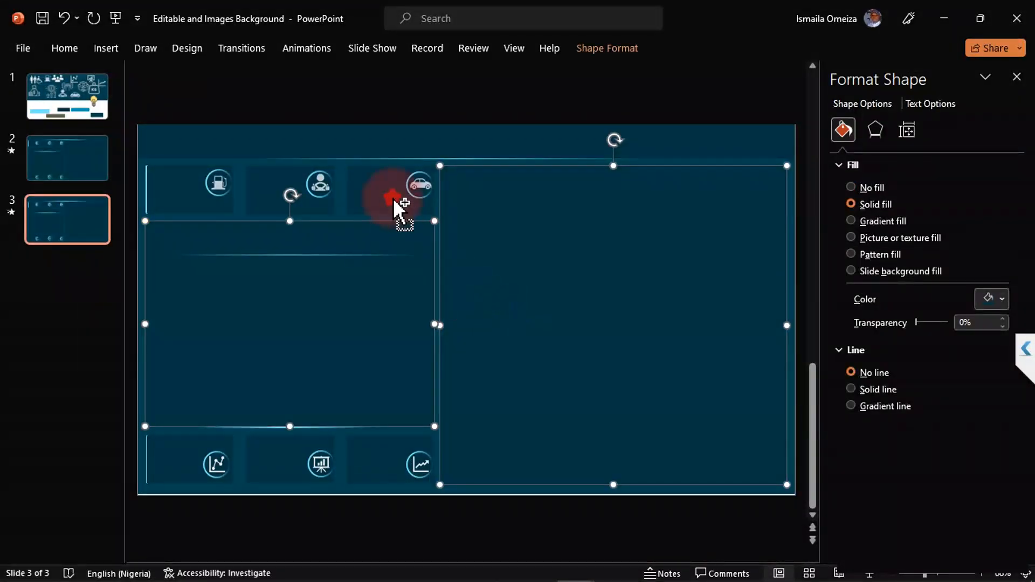
left_click(284, 195, "shift")
left_click(319, 184, "shift")
left_click(420, 185, "shift")
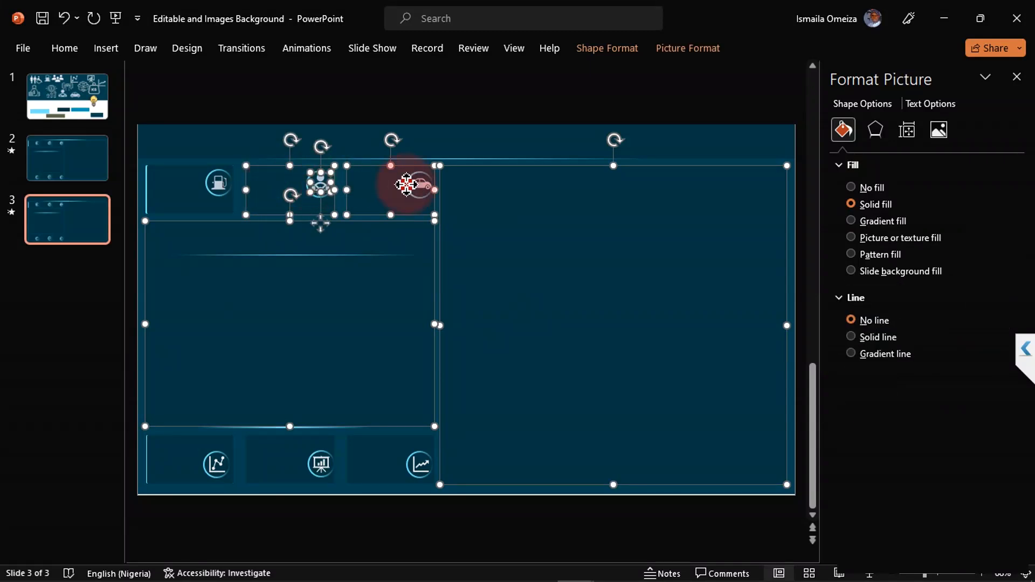
left_click(412, 453, "shift")
left_click(320, 463, "shift")
left_click(199, 458, "shift")
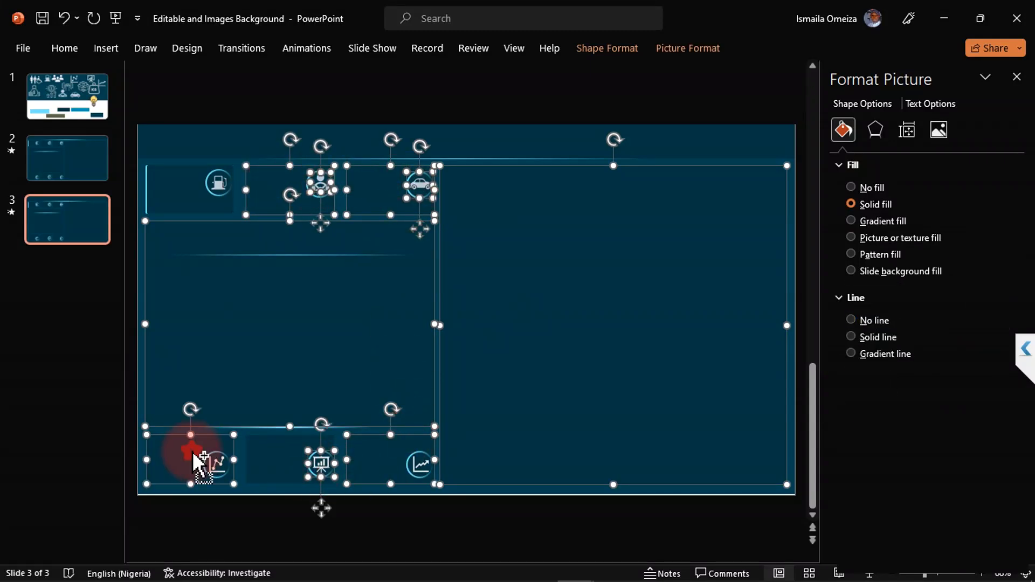
left_click(297, 457, "shift")
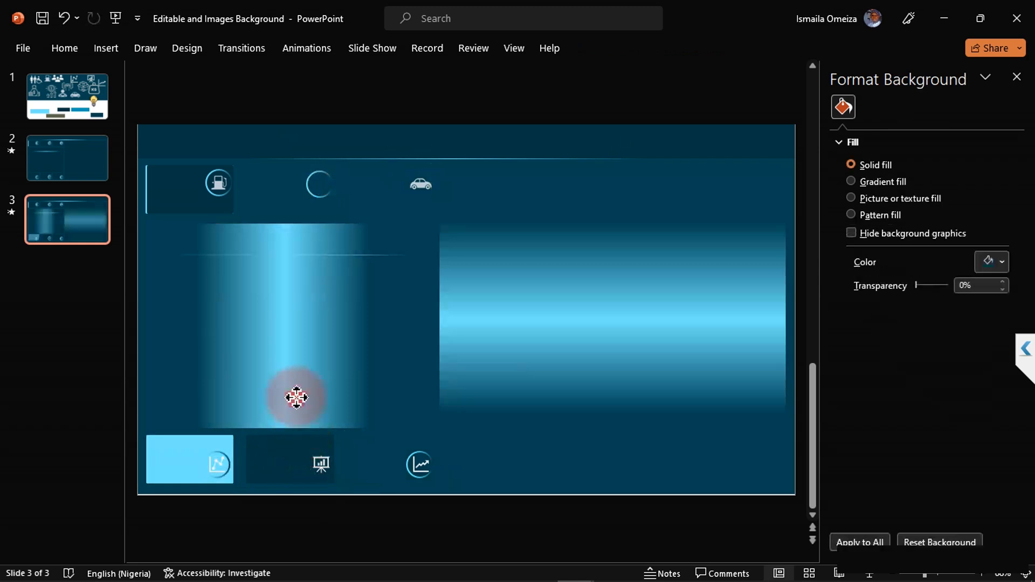
Delete the vertical gradient panel, the middle lower card, and the first lower card with its scatter icon and ring.
left_click(296, 398)
key("Delete")
left_click(282, 462)
key("Delete")
left_click(218, 459)
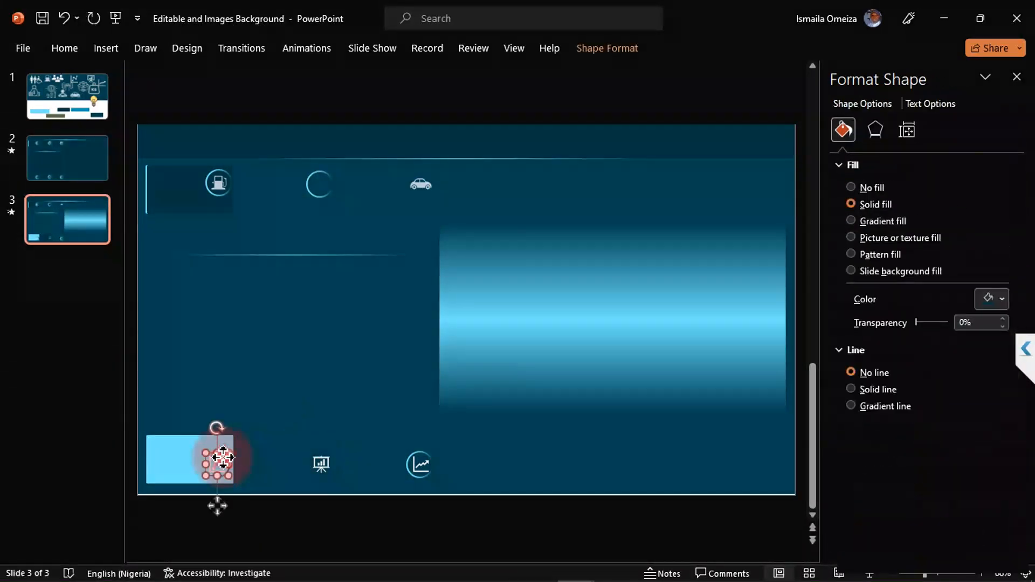
key("Delete")
left_click(199, 457)
key("Delete")
left_click(218, 458)
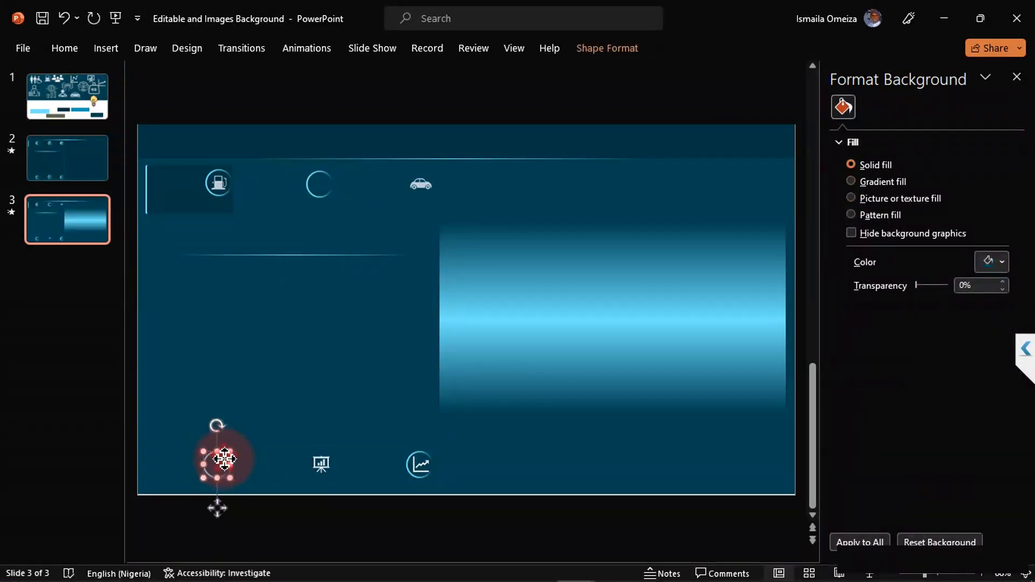
key("Delete")
Delete the presentation icon, the line chart icon with its ring, and the wide gradient panel from slide 3.
left_click(318, 468)
key("Delete")
left_click(419, 464)
key("Delete")
left_click(411, 473)
key("Delete")
left_click(474, 387)
key("Delete")
Delete the inner divider line, the car icon, the middle ring, and the fuel pump icon with its ring.
left_click(370, 256)
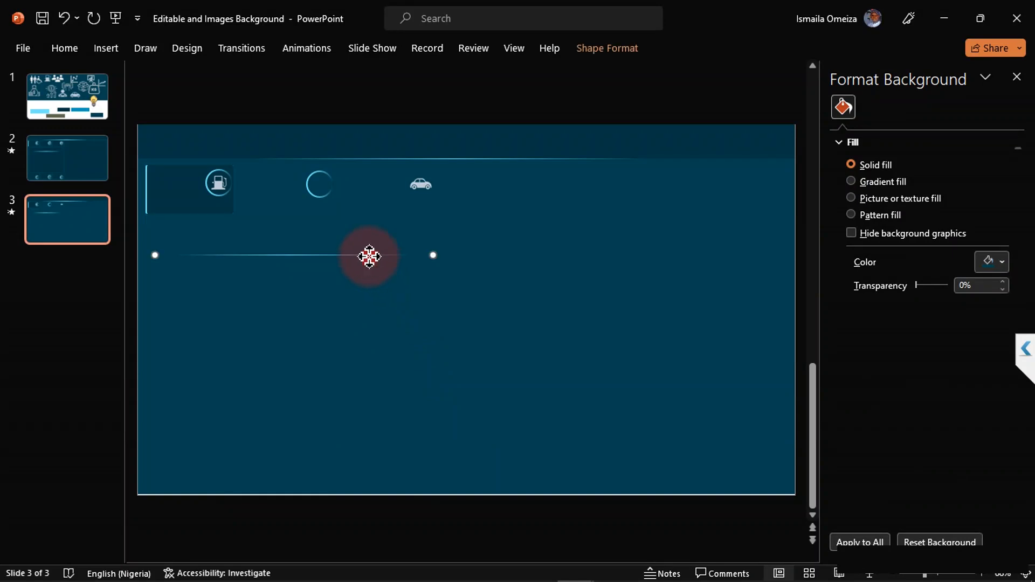
key("Delete")
left_click(419, 185)
key("Delete")
left_click(324, 193)
key("Delete")
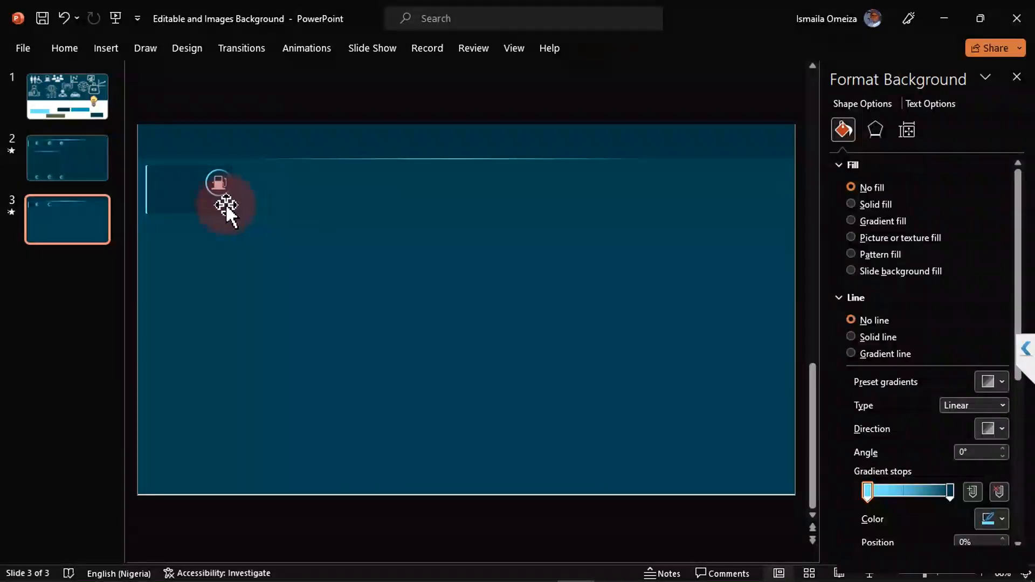
left_click(219, 186)
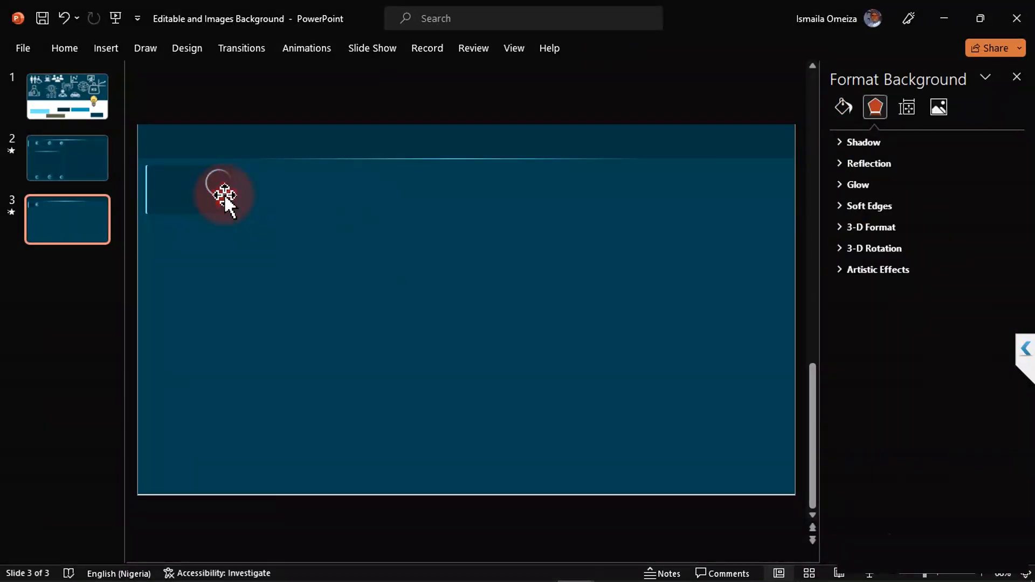
key("Delete")
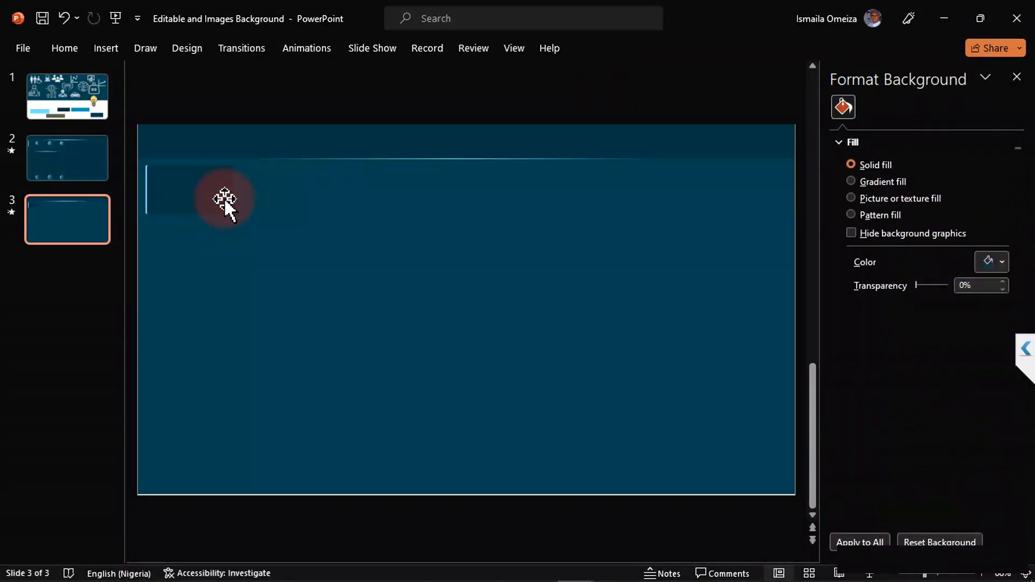
Undo the last ring deletion and move the ring down into the empty area below the first card.
key("ctrl+z")
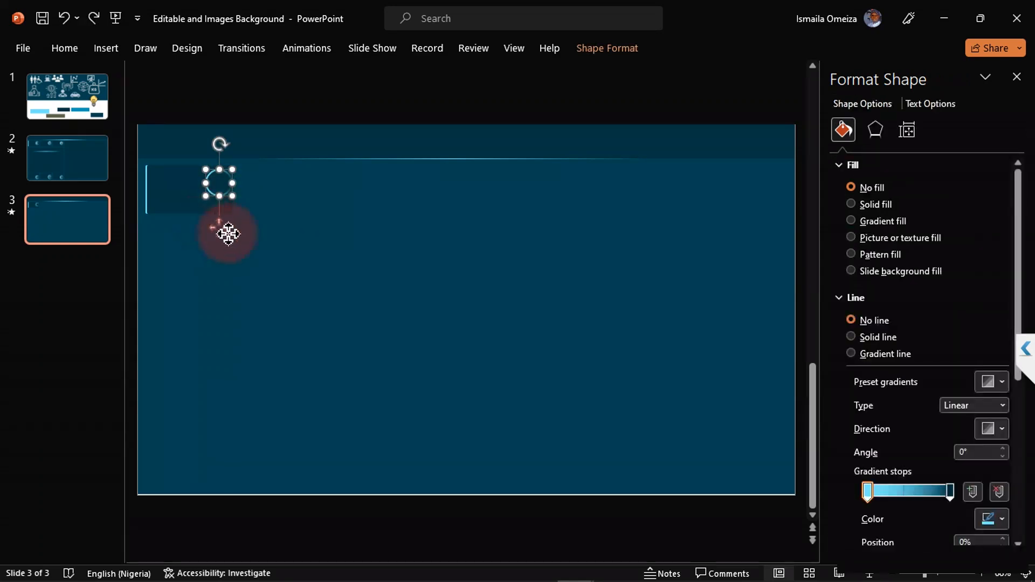
left_click_drag(219, 231, 220, 370)
Move the dark card aside and remove the light blue accent rectangle that was behind it.
left_click(179, 197)
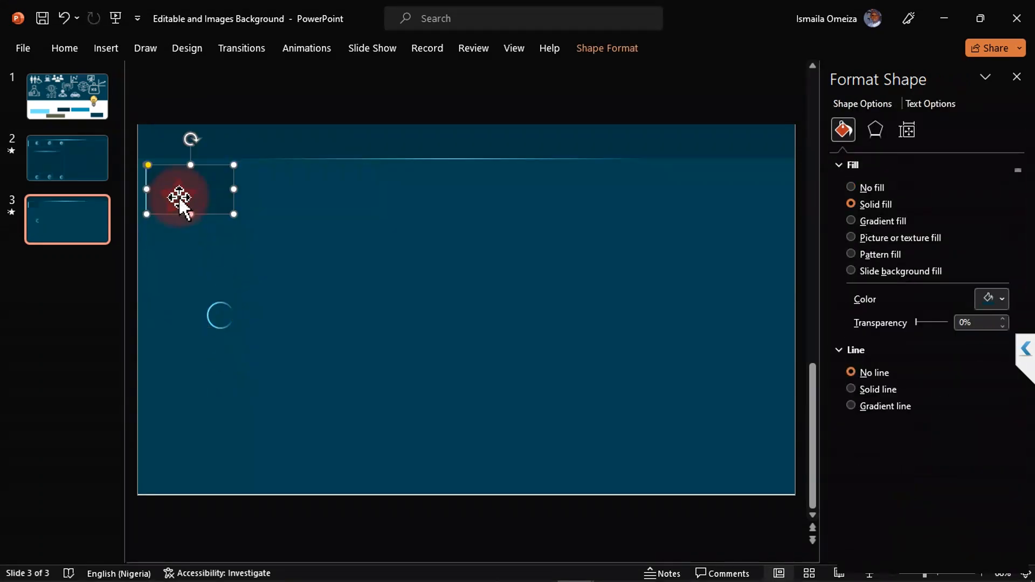
left_click_drag(179, 197, 298, 243)
left_click(208, 201)
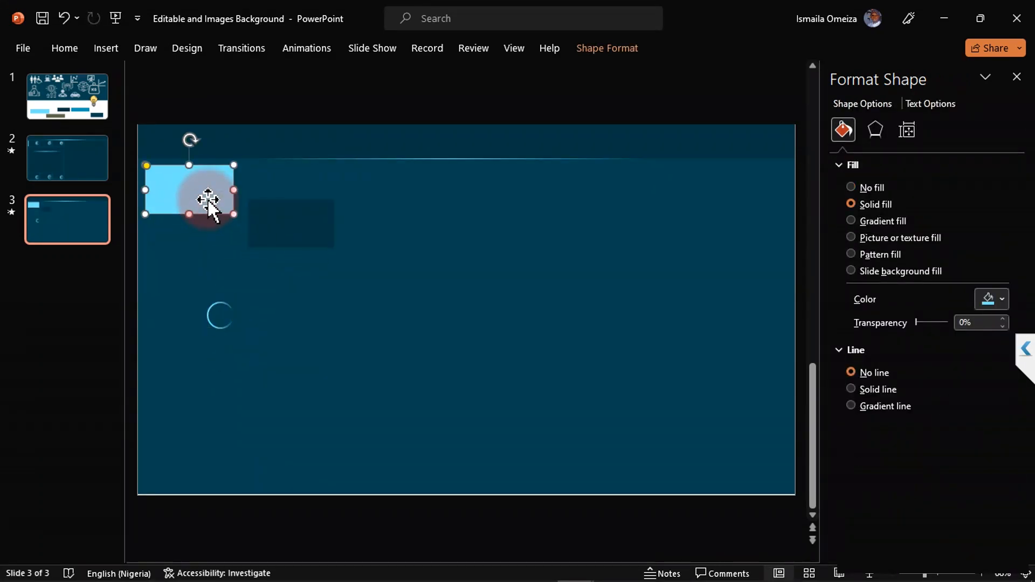
left_click(208, 211)
Move the dark card back to the slide's upper left corner and nudge it up just below the header line.
left_click(296, 231)
left_click_drag(277, 224, 200, 202)
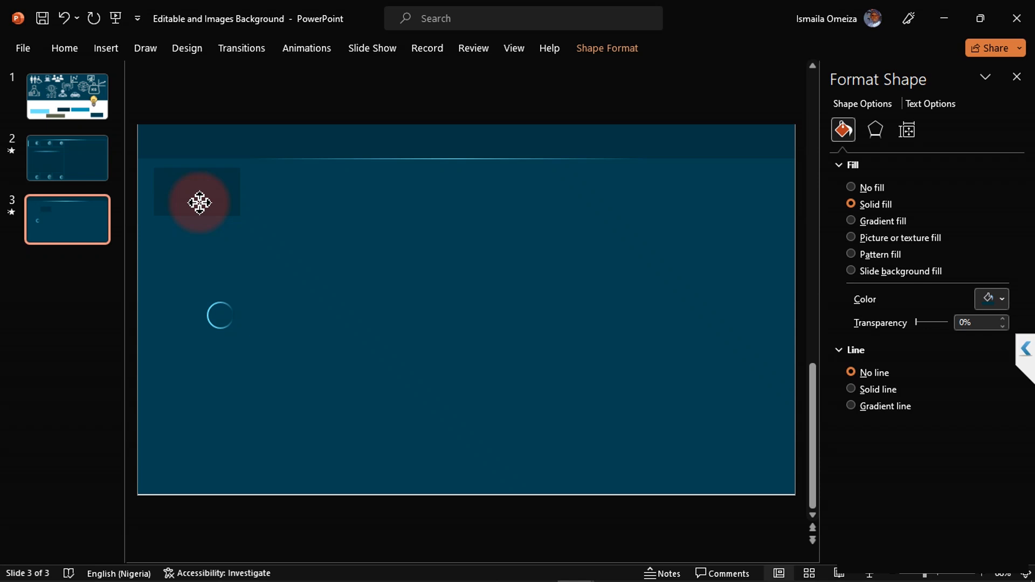
left_click(199, 203)
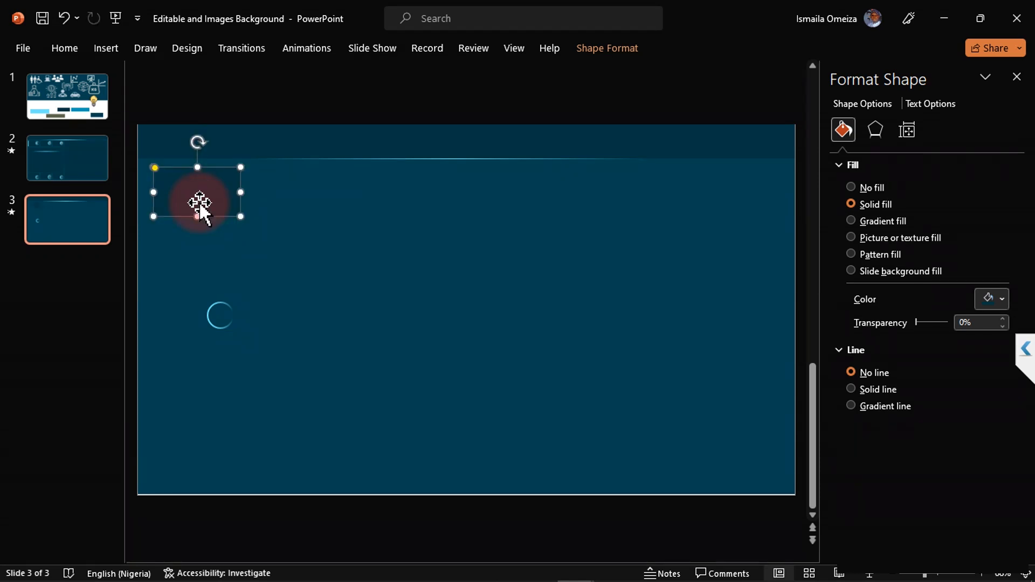
key("ctrl+z")
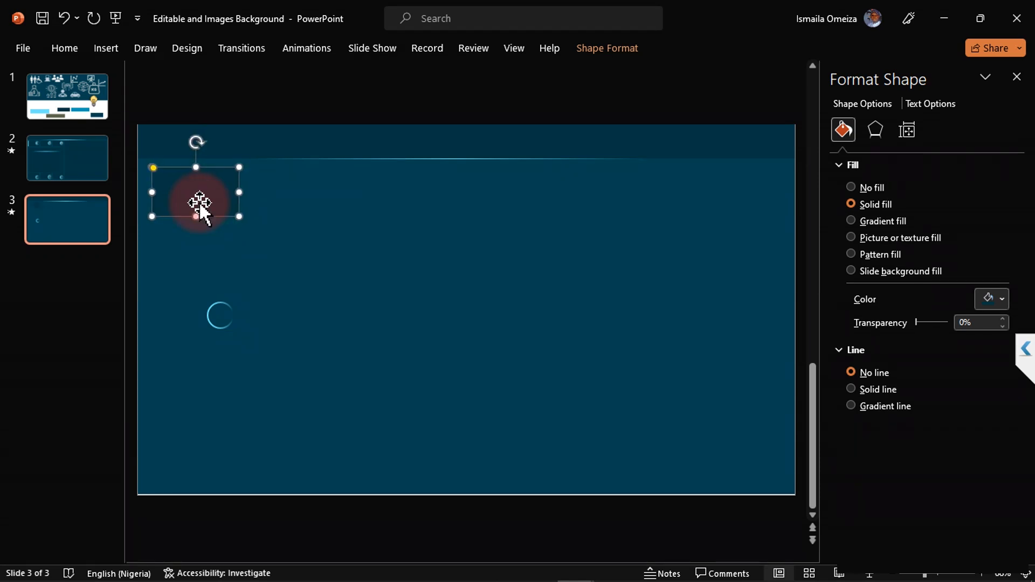
key("Up")
key("Up")
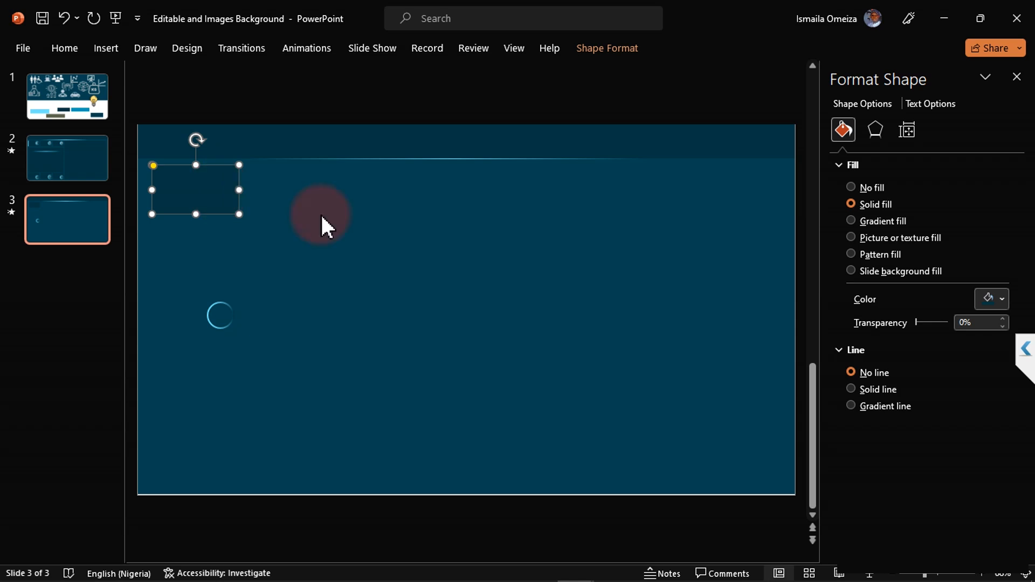
Set the dark card's height to 3.44 cm and its width to 5.81 cm.
left_click(594, 59)
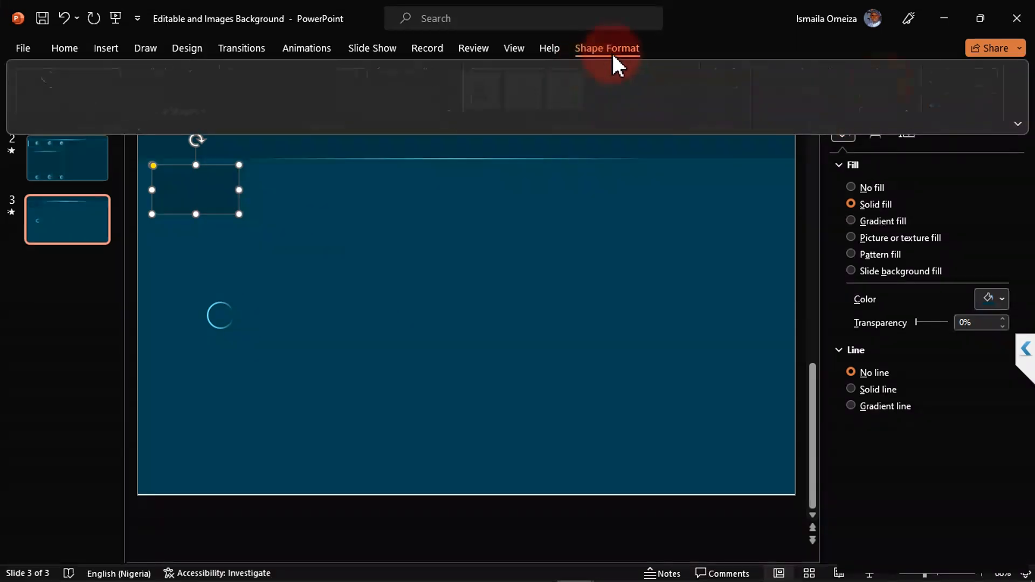
left_click(967, 77)
type("3.44")
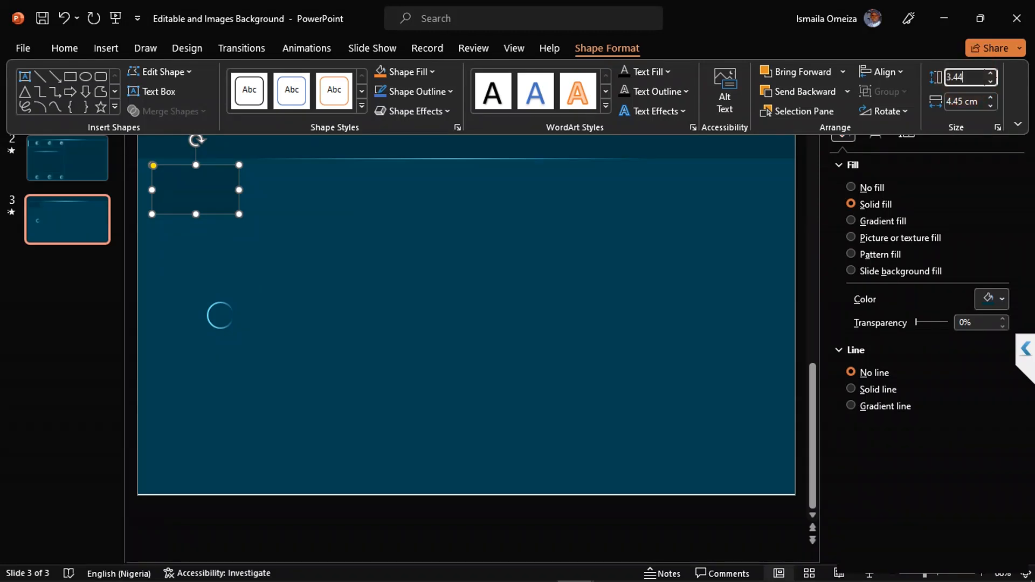
key("Tab")
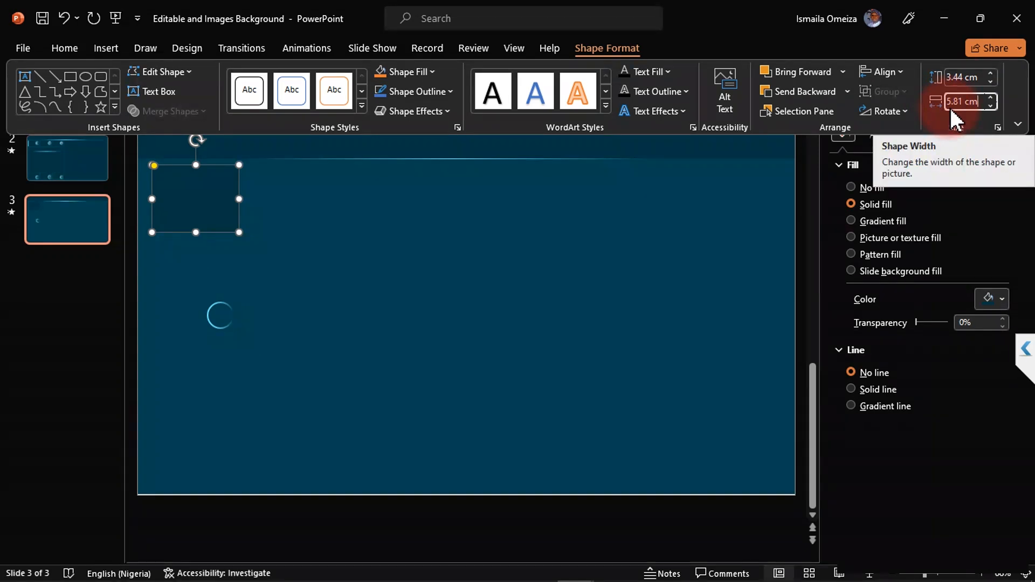
key("Return")
Place a copy of the resized dark card beside the original in the same row.
left_click(345, 213)
left_click(345, 213)
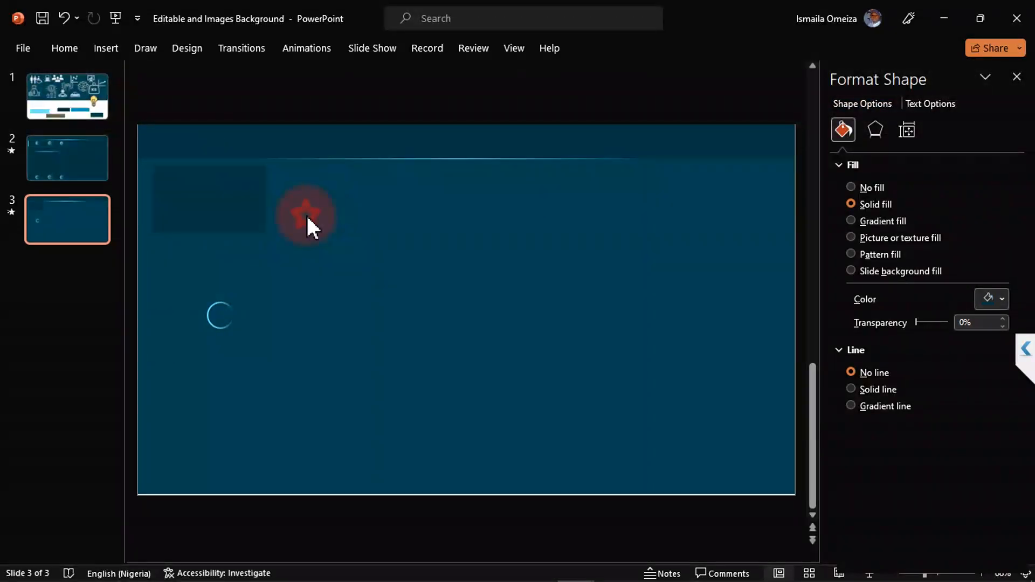
left_click(241, 215)
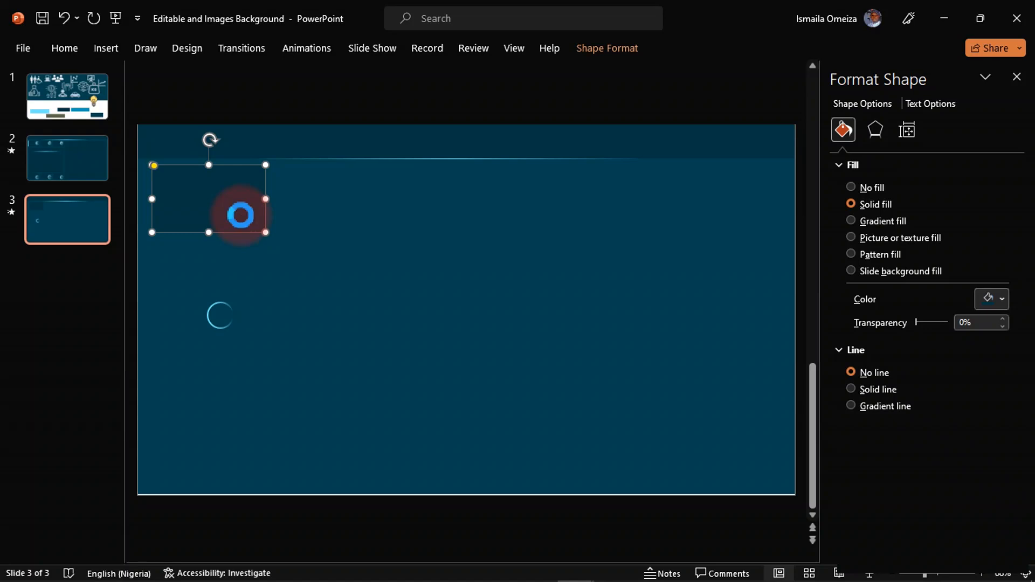
left_click_drag(241, 216, 365, 213)
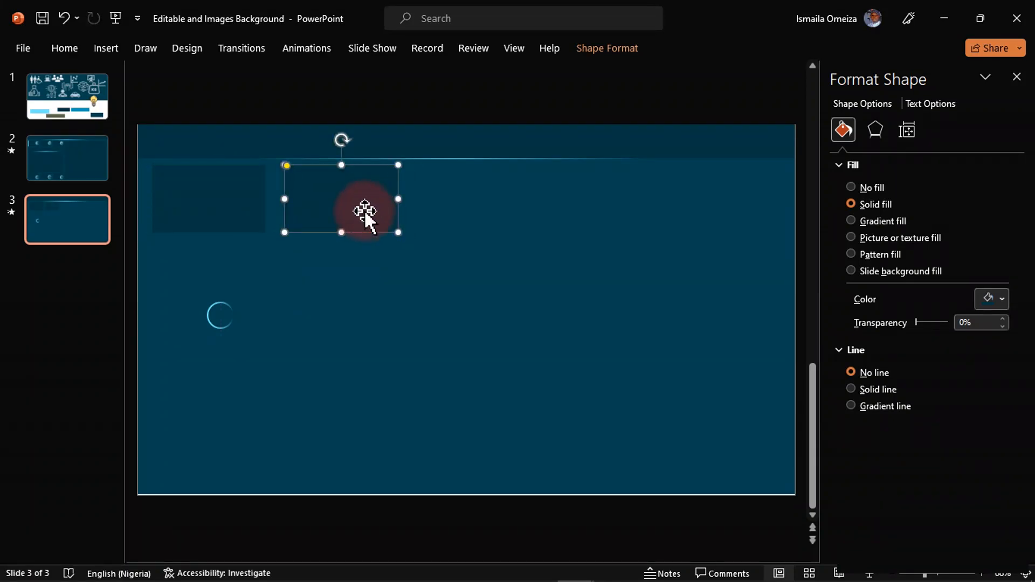
Duplicate the dark card with equal spacing until the row below the header holds five cards.
left_click_drag(365, 212, 365, 212)
key("ctrl+d")
key("ctrl+d")
key("ctrl+d")
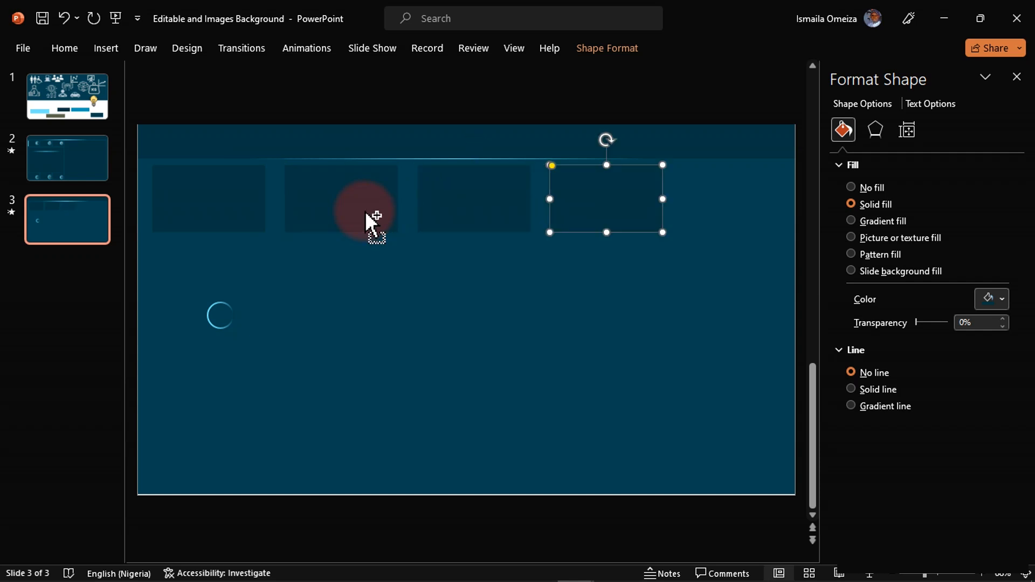
left_click(668, 324)
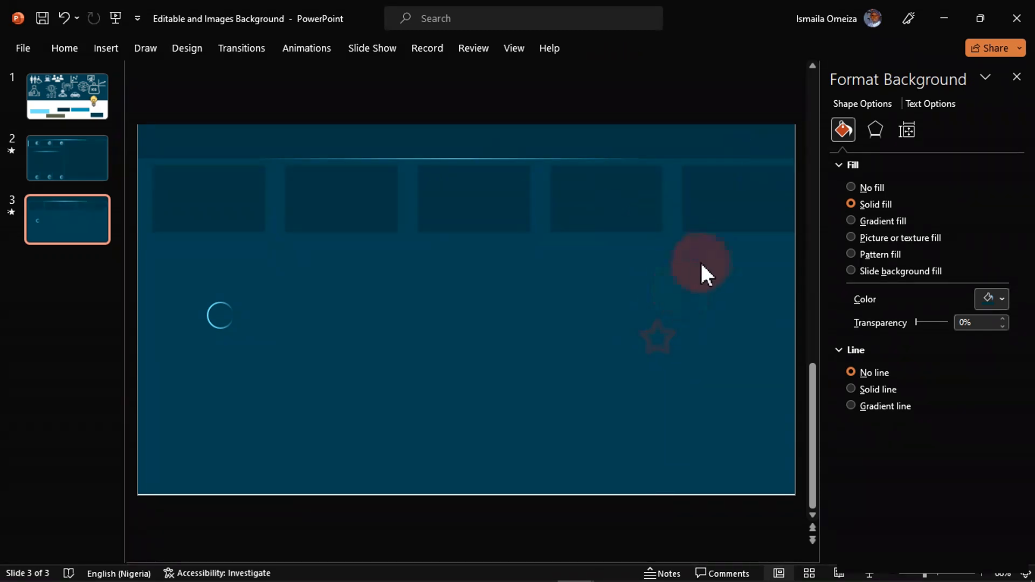
Move the last dark card inward from the slide's right edge, leaving a small margin.
left_click(729, 210)
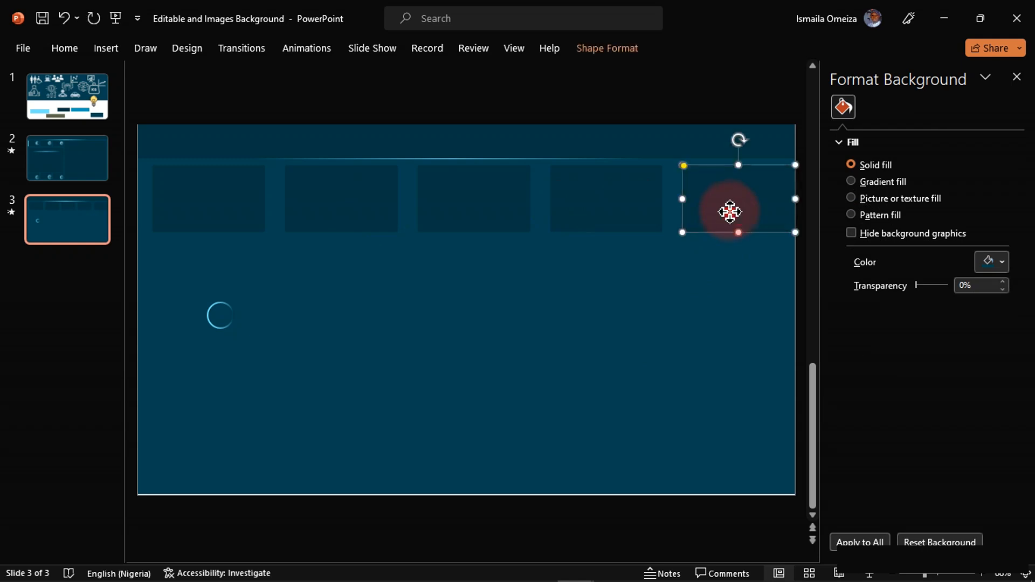
left_click_drag(728, 208, 715, 207)
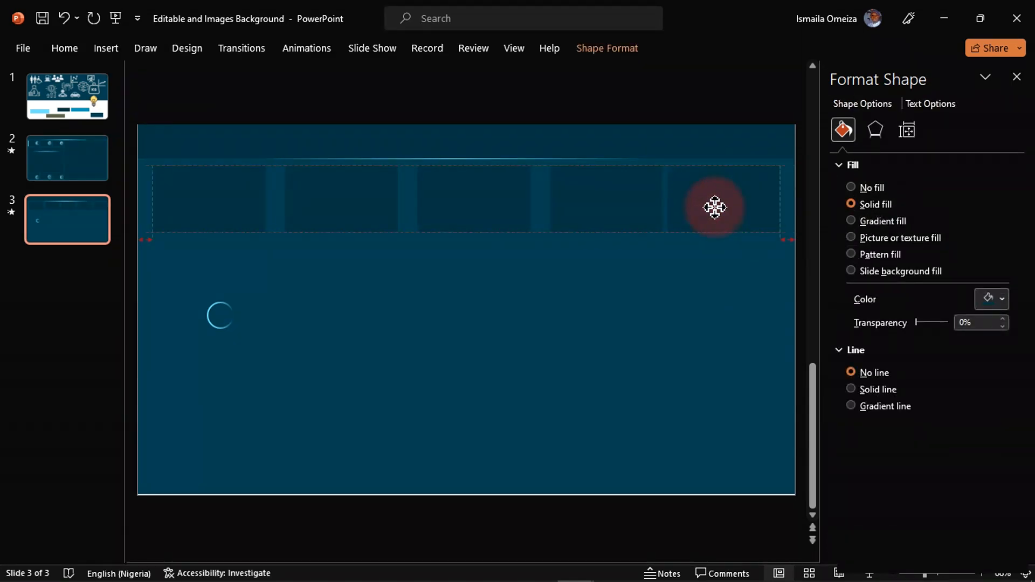
left_click_drag(715, 207, 721, 209)
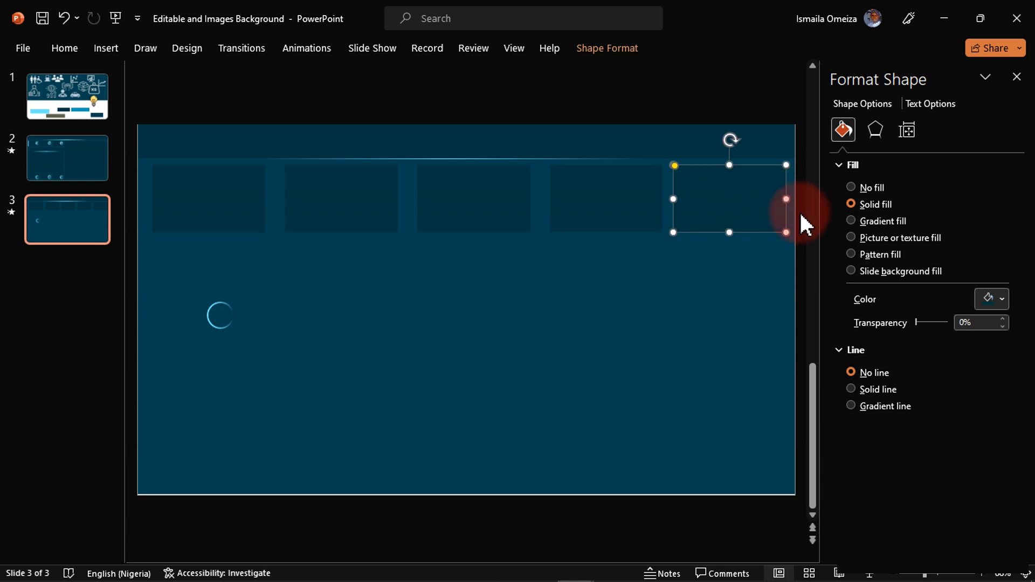
Nudge the first dark card outward until its left margin matches the right margin of the row.
left_click(197, 208)
key("Left")
key("Left")
key("Left")
key("Left")
key("Left")
key("Left")
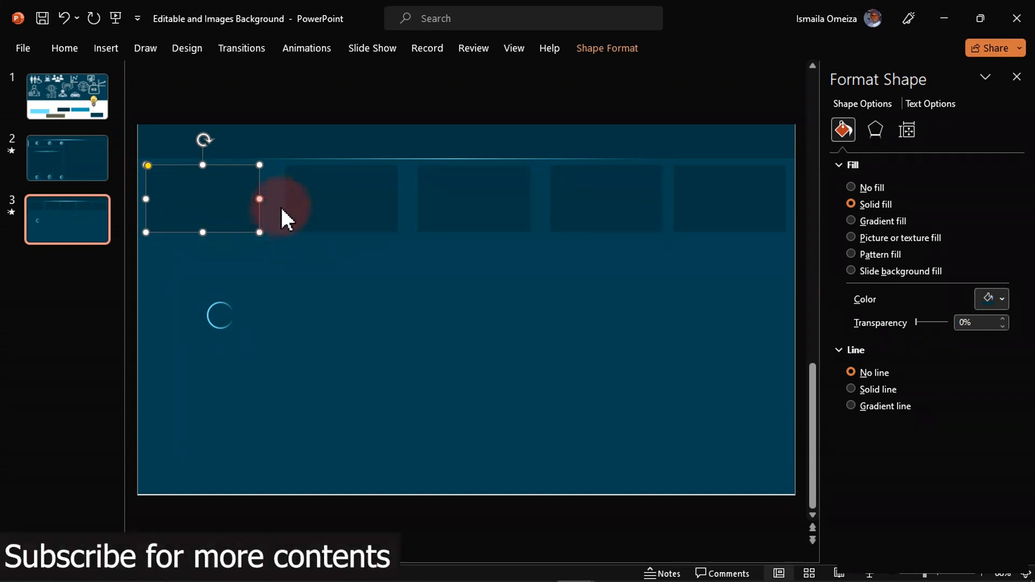
Distribute all five dark cards horizontally and align their tops.
left_click(335, 199, "shift")
left_click(461, 203, "shift")
left_click(606, 203, "shift")
left_click(707, 214, "shift")
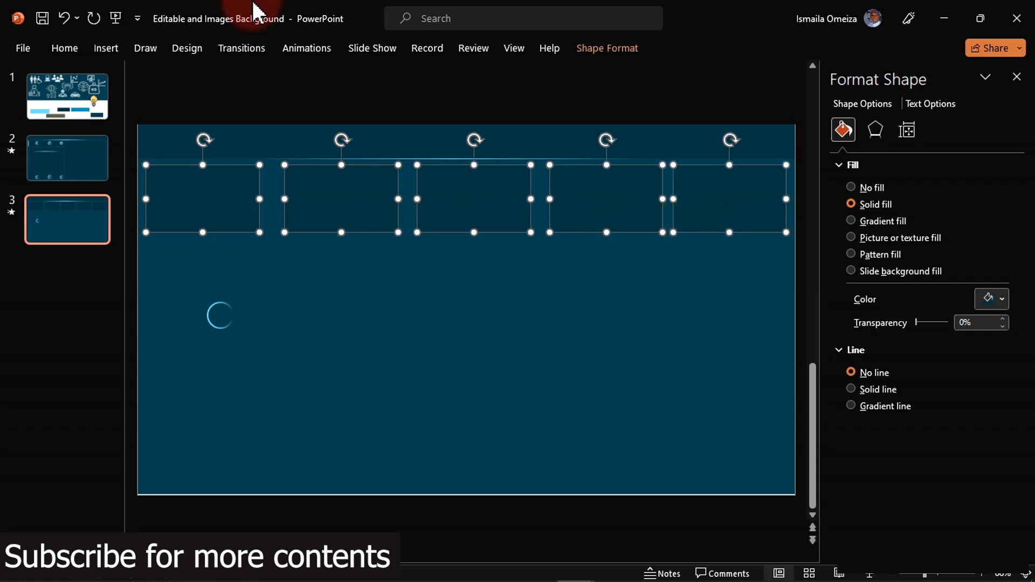
left_click(600, 50)
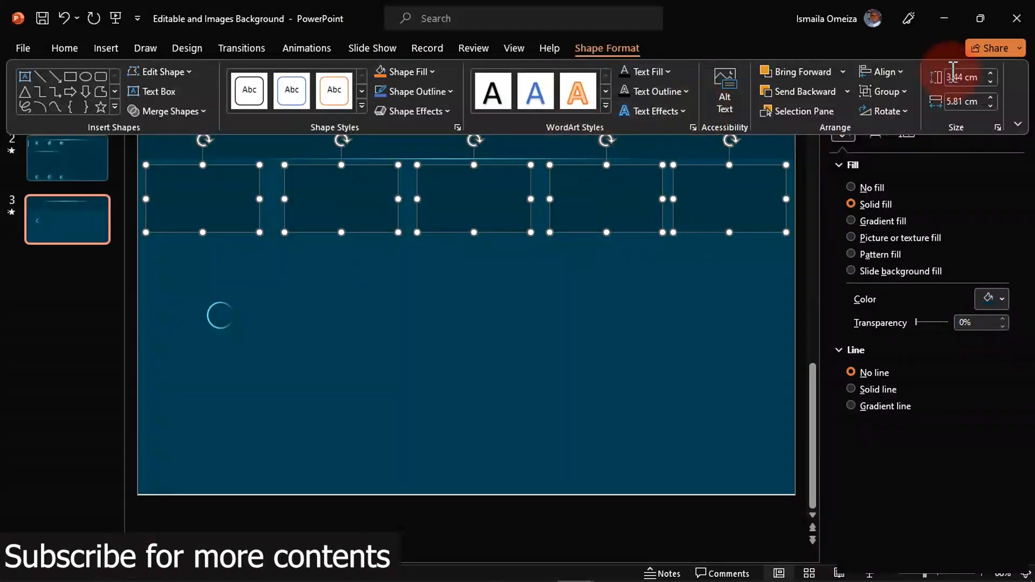
left_click(891, 73)
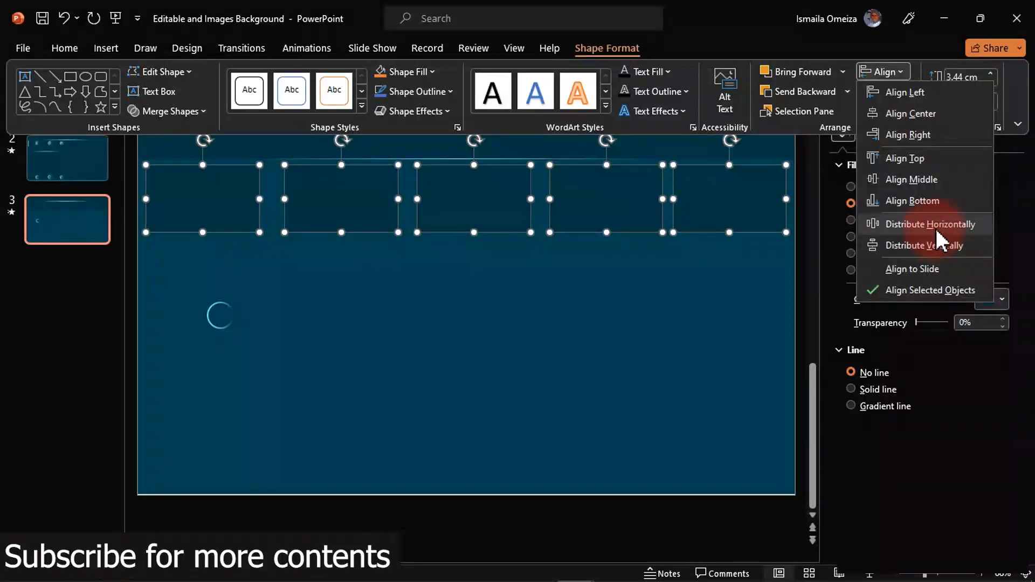
left_click(941, 225)
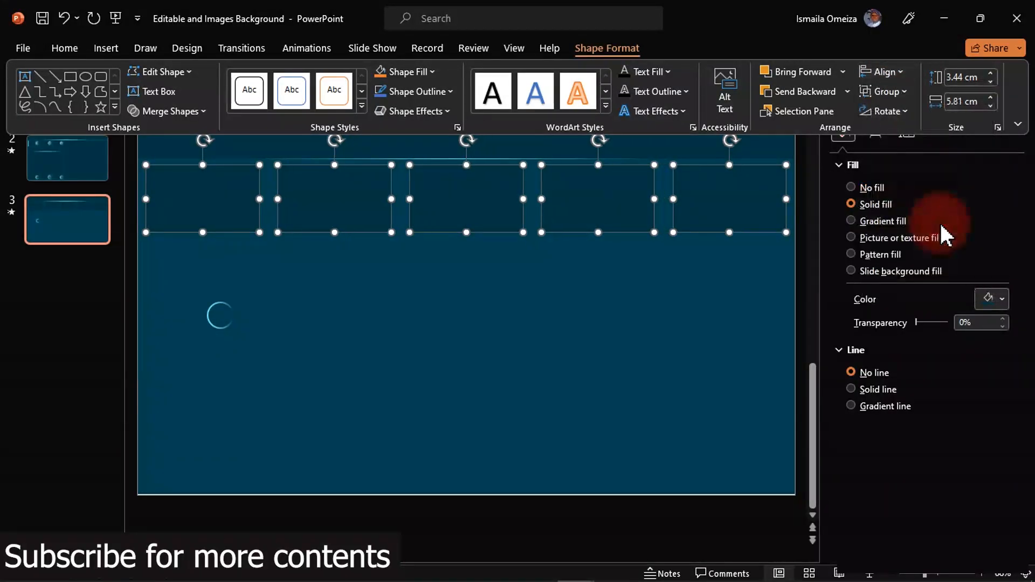
left_click(890, 75)
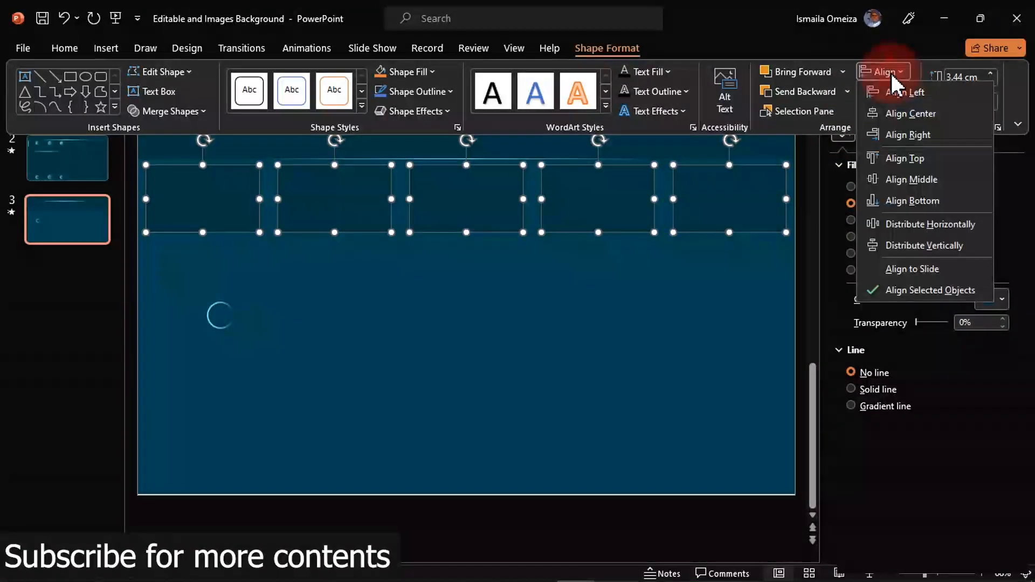
left_click(905, 158)
left_click(344, 290)
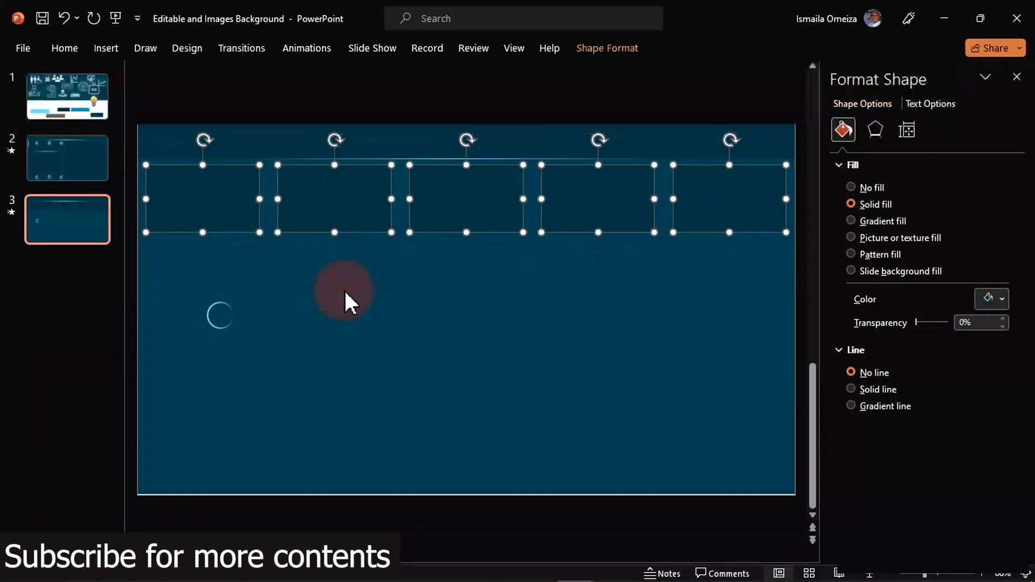
Place a copy of the first card below the row and fill it light blue, checking the shade against the palette on slide 1.
left_click(230, 212)
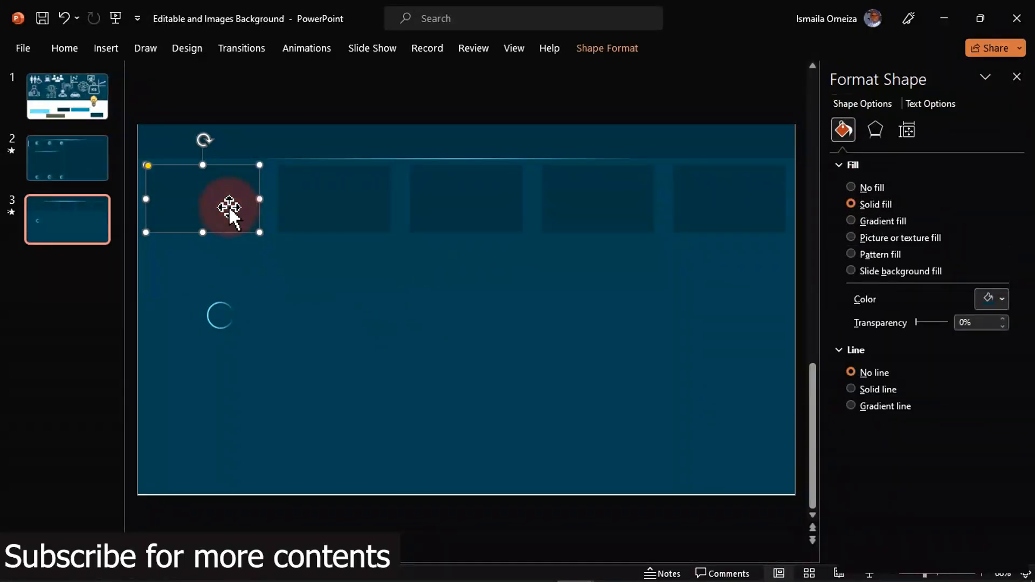
key("ctrl+z")
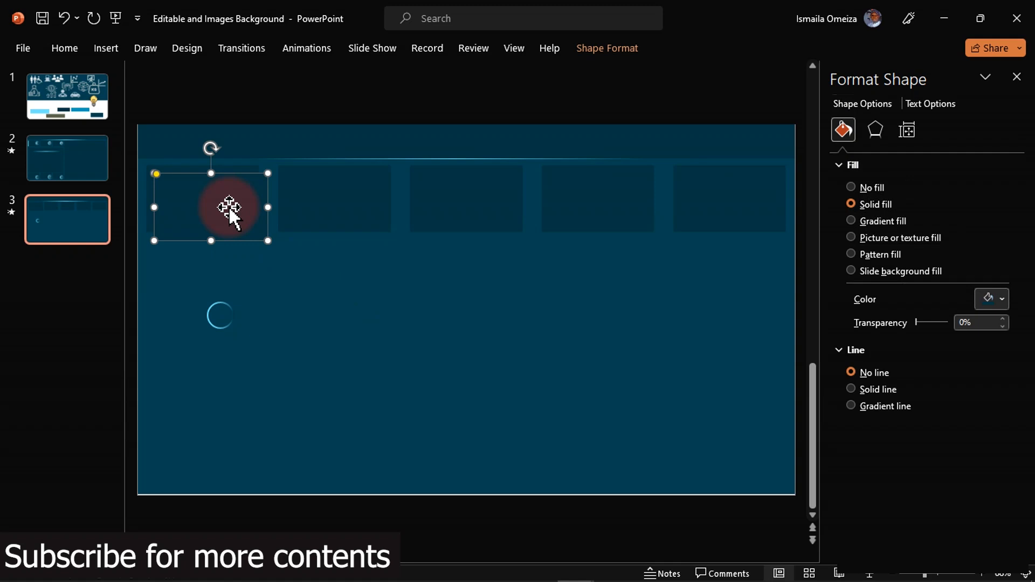
left_click_drag(231, 211, 358, 294)
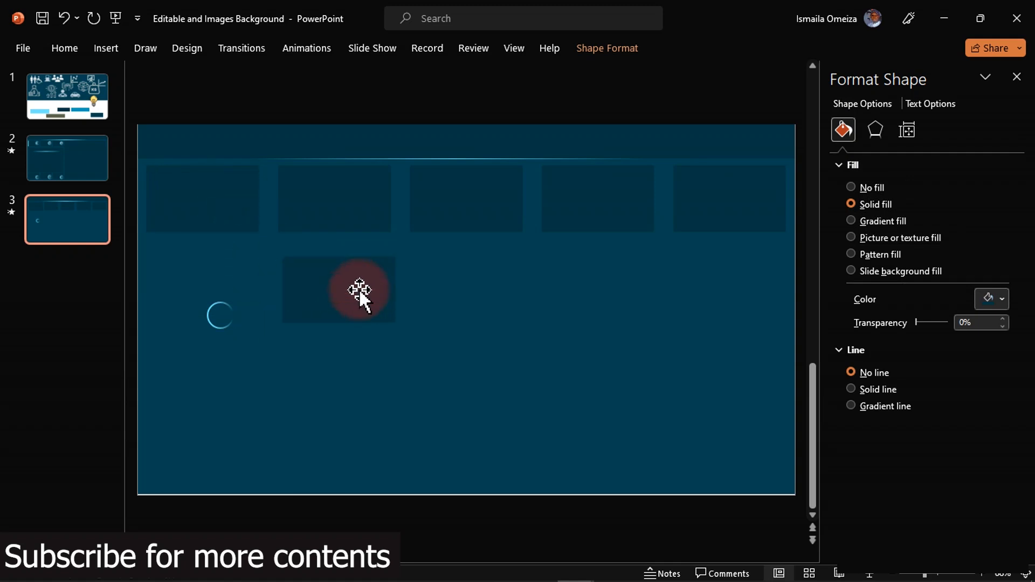
left_click(1002, 301)
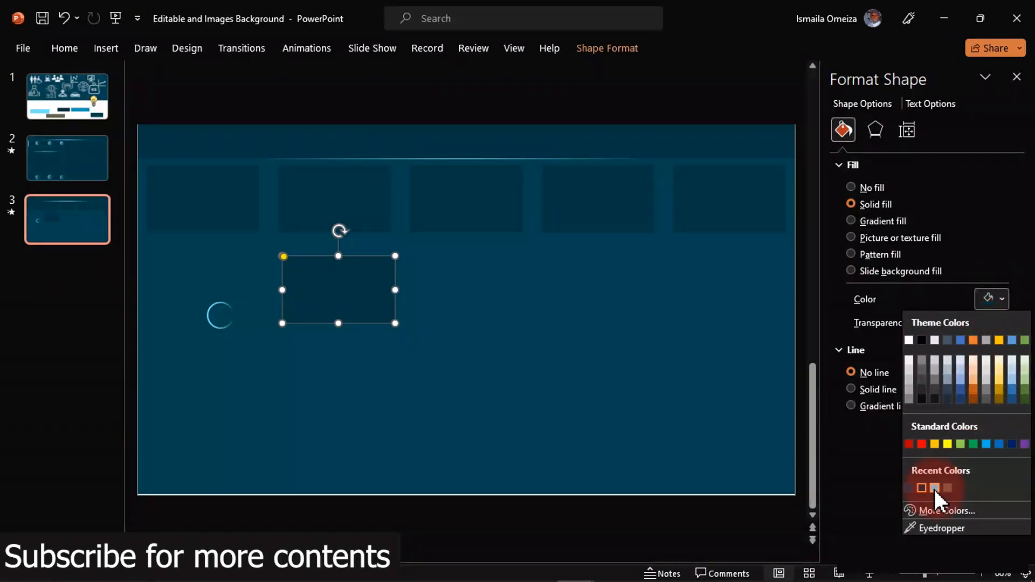
left_click(935, 488)
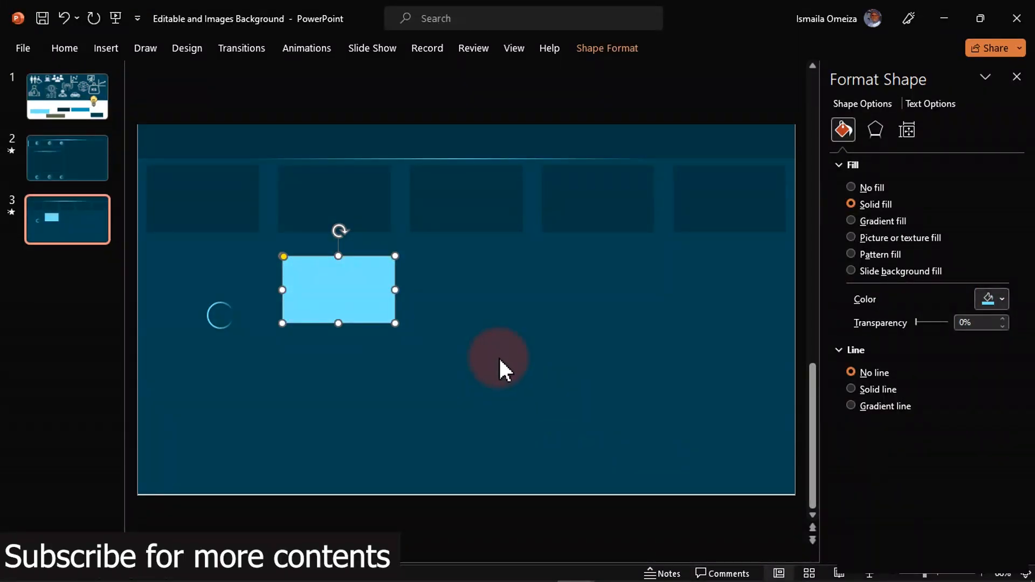
left_click(56, 102)
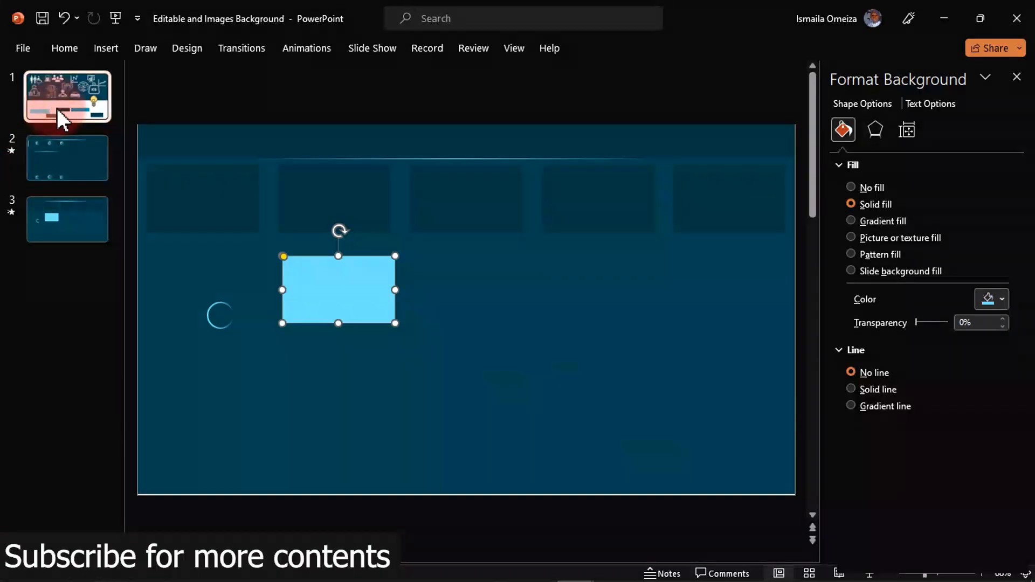
left_click(302, 427)
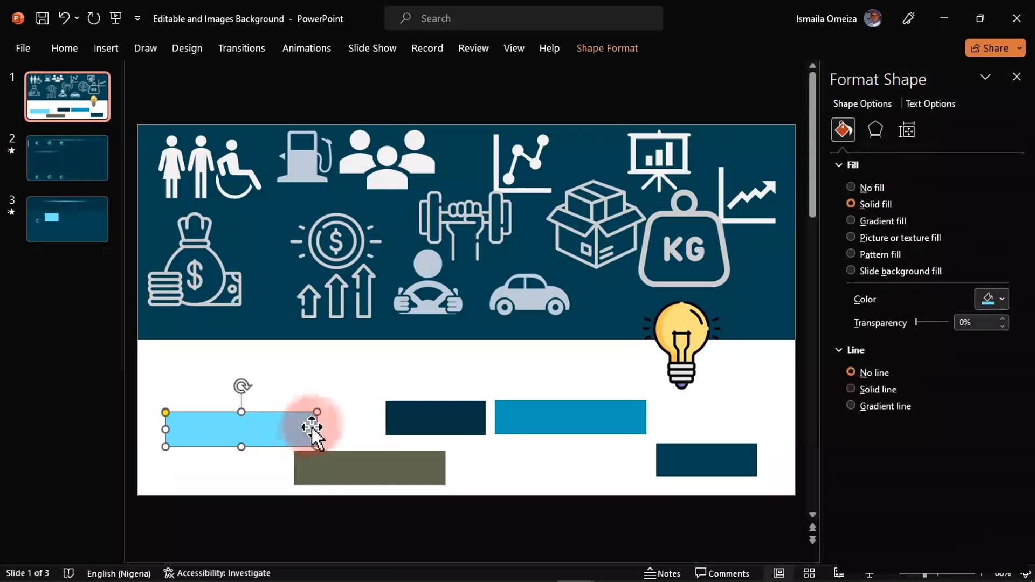
left_click(66, 221)
Place a light blue card behind the first dark card as a thin left-edge accent, keeping a spare copy below the row.
left_click(331, 282)
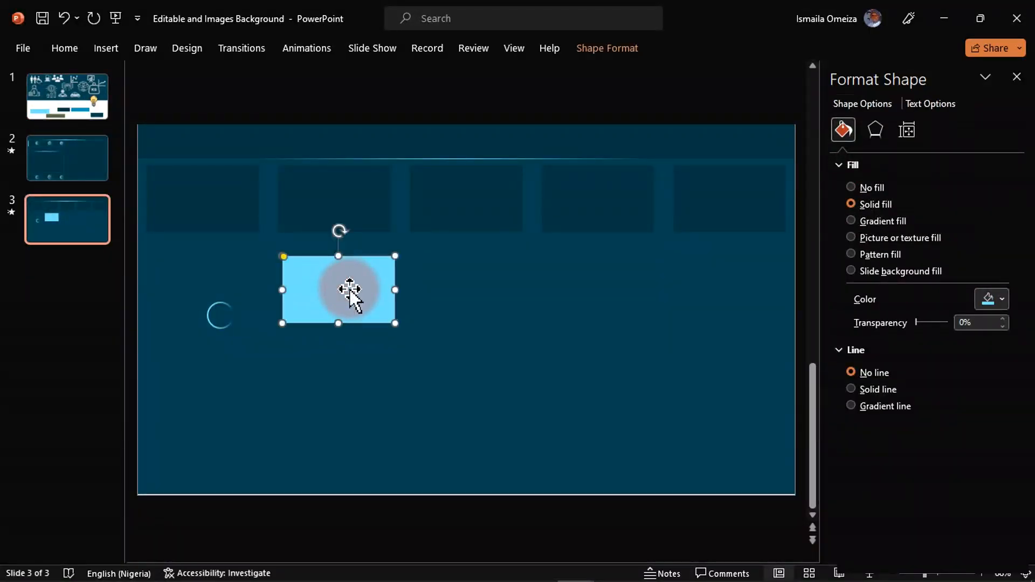
left_click_drag(351, 292, 540, 293)
left_click_drag(356, 295, 215, 204)
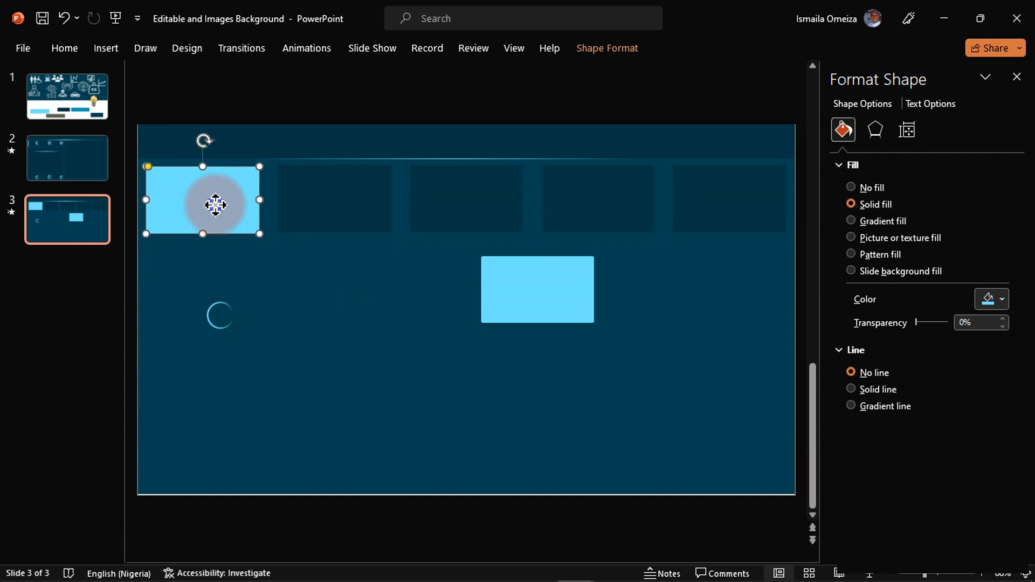
right_click(216, 206)
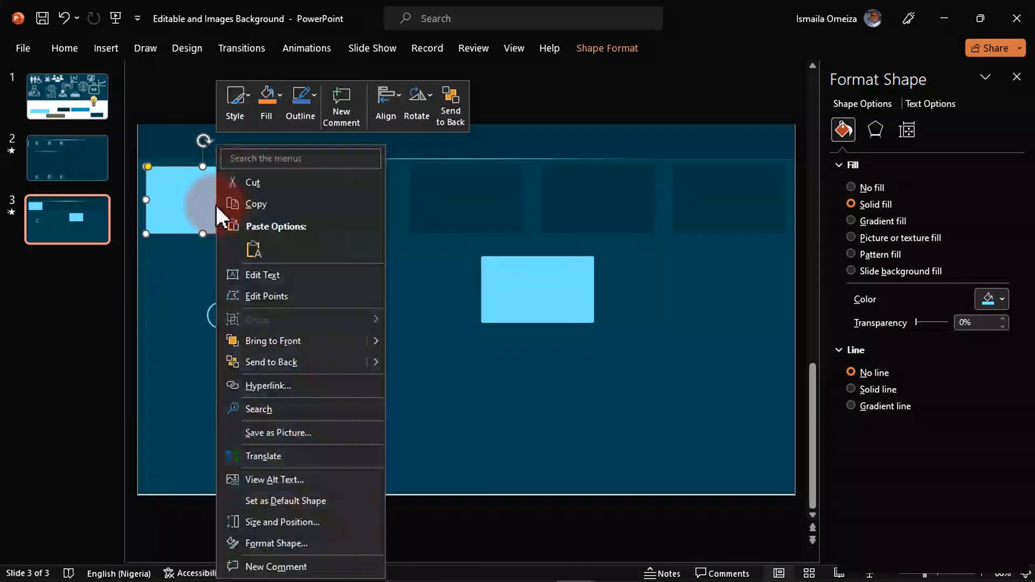
left_click(278, 354)
key("ctrl+Up")
key("ctrl+Up")
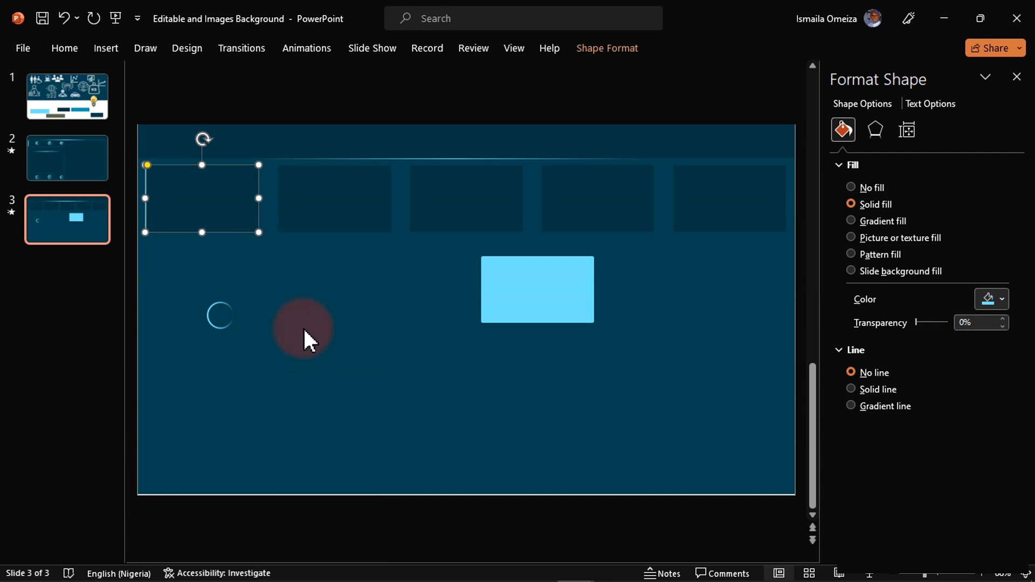
left_click(434, 337)
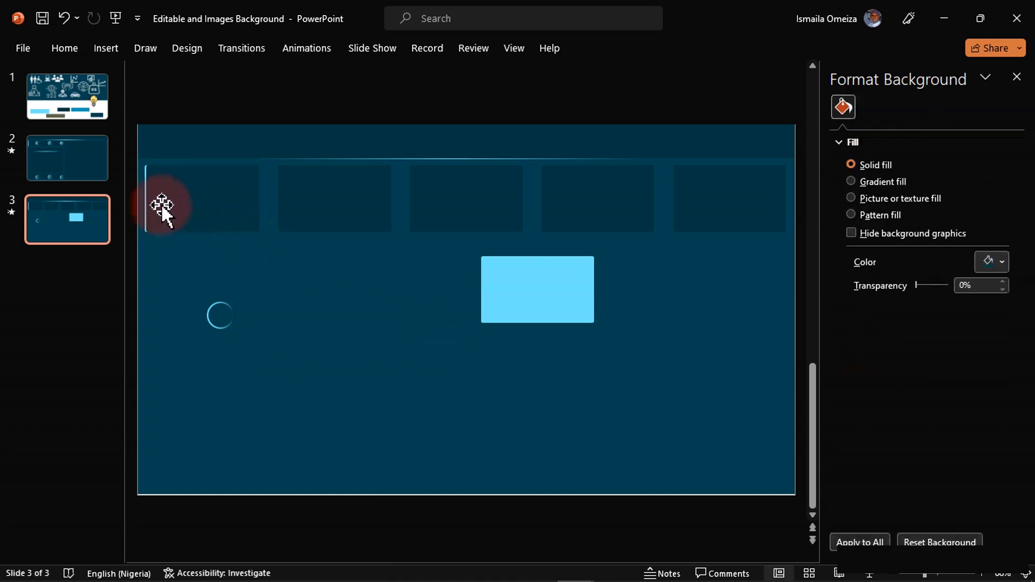
Place a copy of the light blue card behind the third dark card so only a thin left-edge accent shows.
left_click(557, 293)
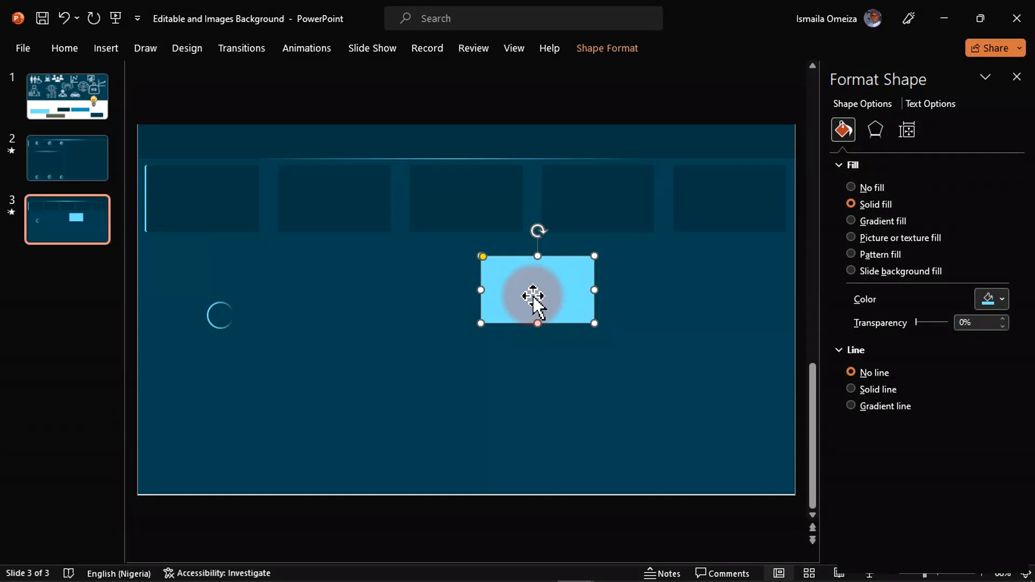
left_click_drag(533, 296, 456, 205)
right_click(456, 205)
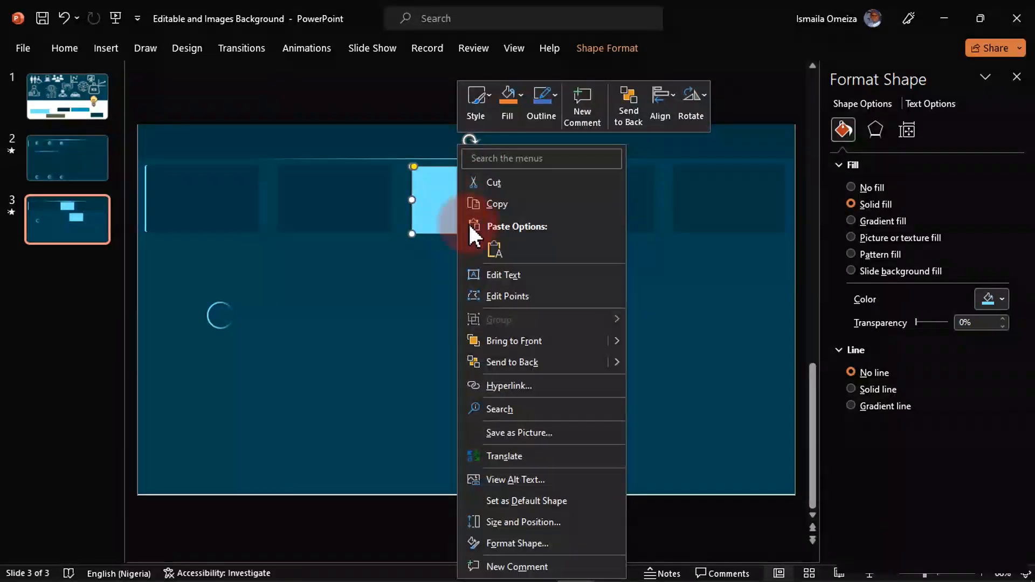
left_click(516, 359)
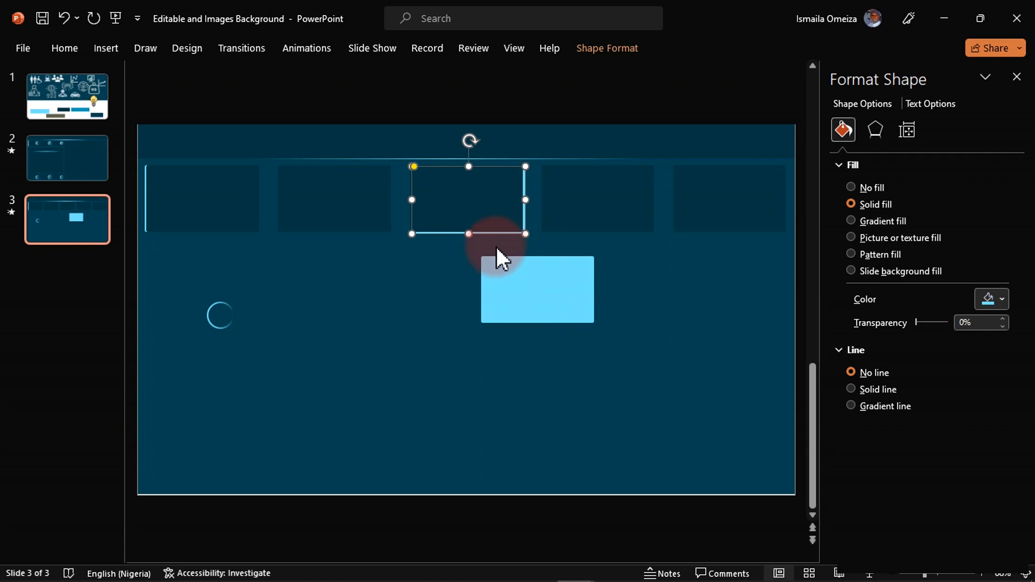
key("Up")
key("Up")
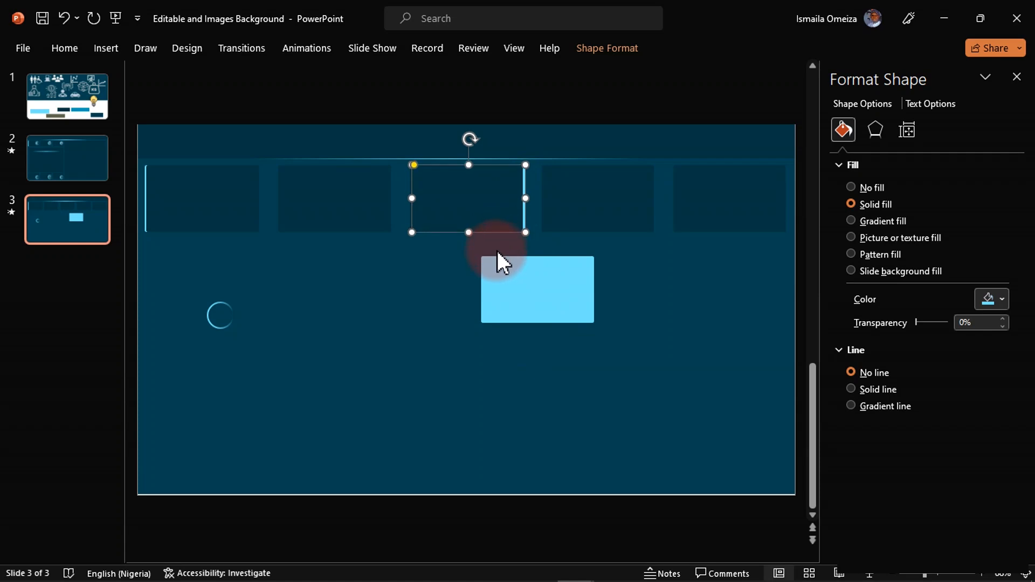
key("Left")
key("Left")
key("Left")
key("Left")
key("Left")
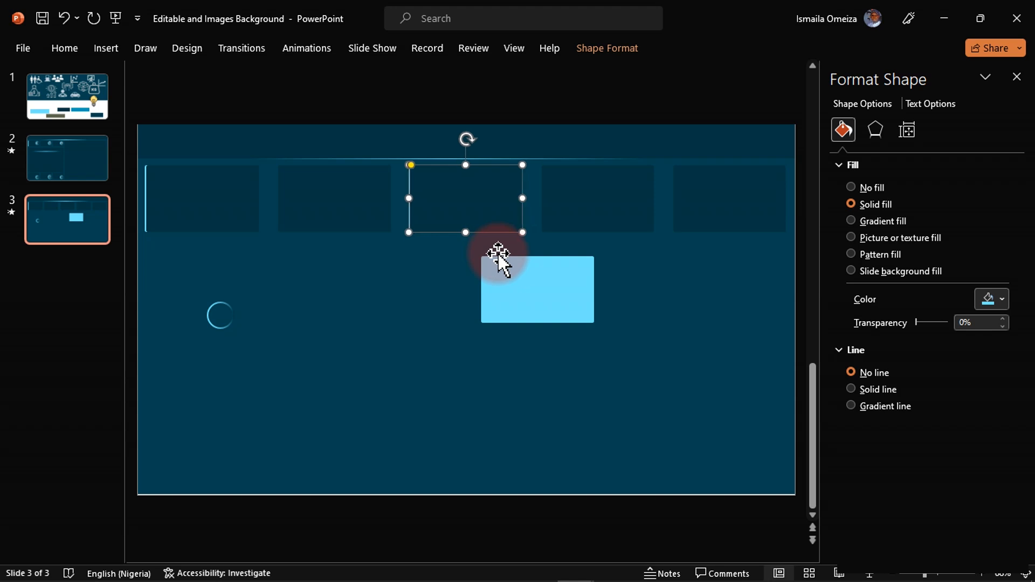
Move the remaining light blue card behind the fifth dark card as a thin left-edge accent.
left_click_drag(504, 308, 698, 216)
right_click(698, 216)
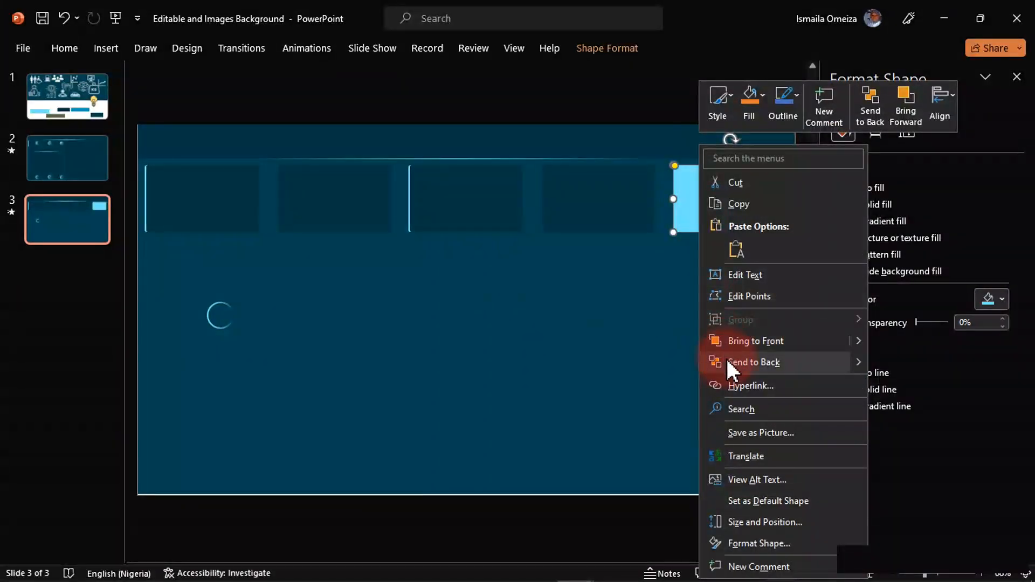
left_click(727, 358)
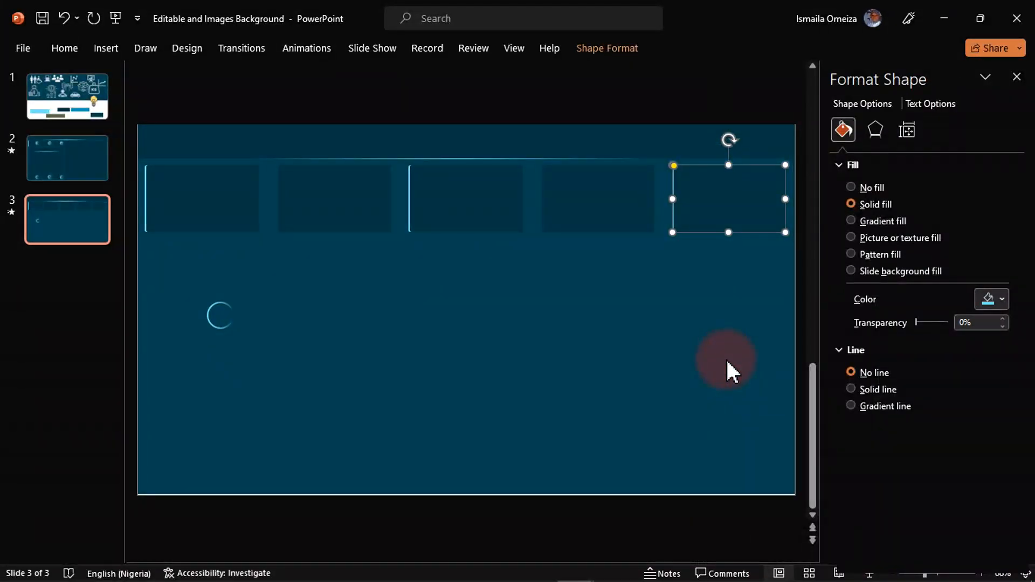
left_click(584, 361)
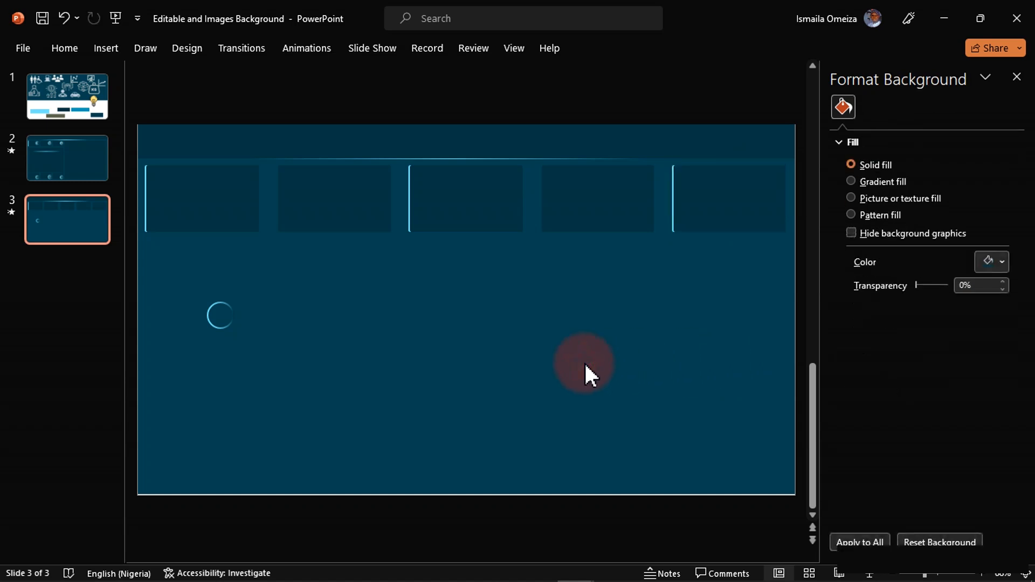
Restore the gradient outline on the ring below the cards and resize it to 2.08 cm high by 2.08 cm wide.
left_click(230, 314)
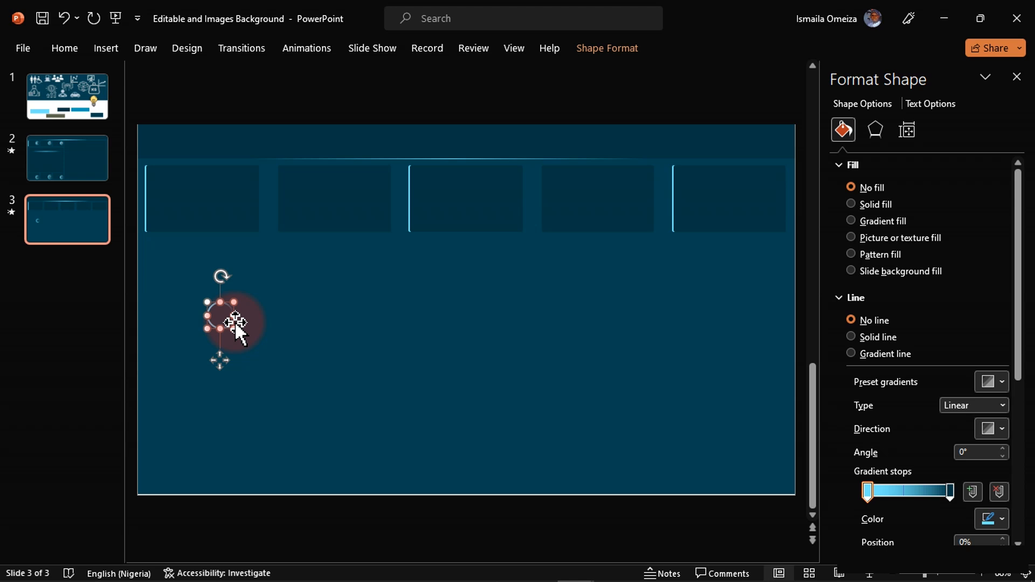
key("ctrl+y")
left_click(616, 51)
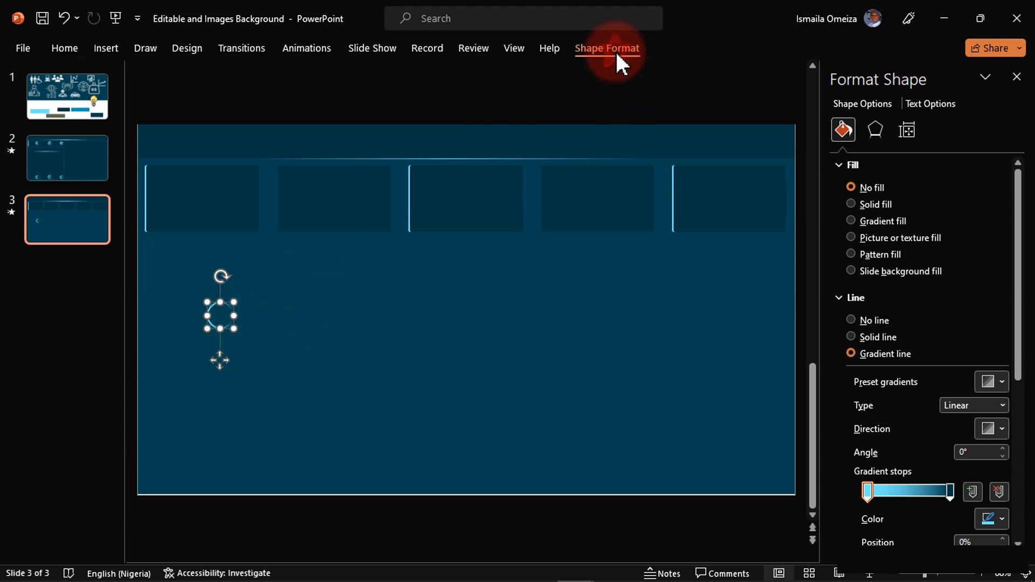
left_click(956, 77)
type("2.08 cm")
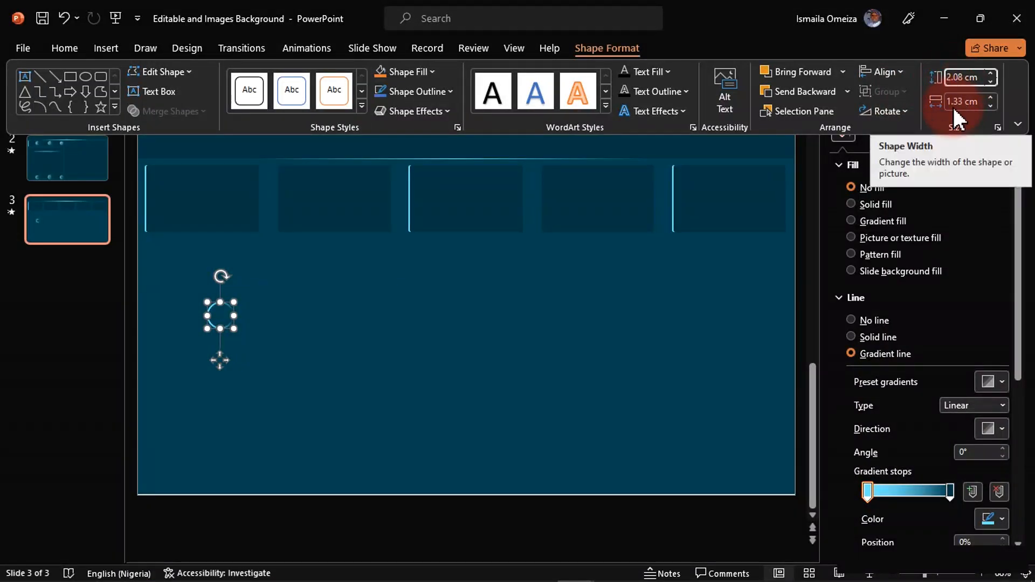
key("Tab")
type("2.08 cm")
key("Return")
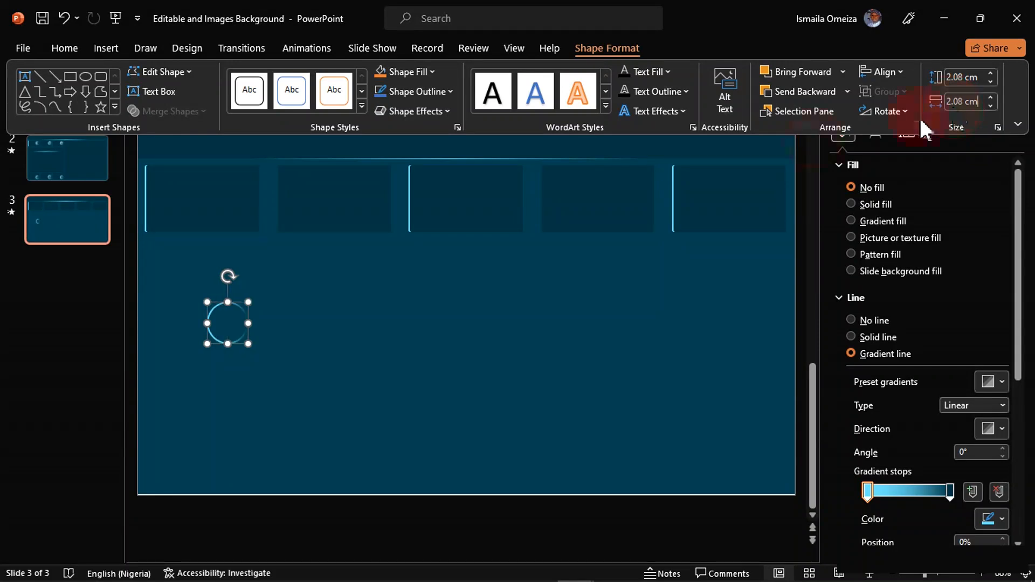
Reverse the ring's outline gradient so it runs from the dark stop at 0% to the light blue stop.
left_click(237, 338)
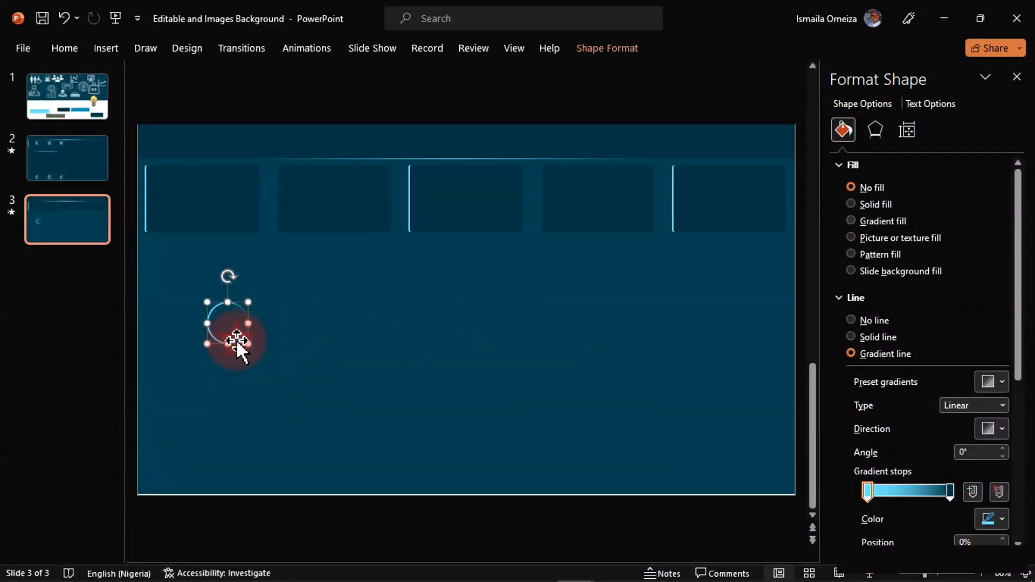
left_click(222, 327)
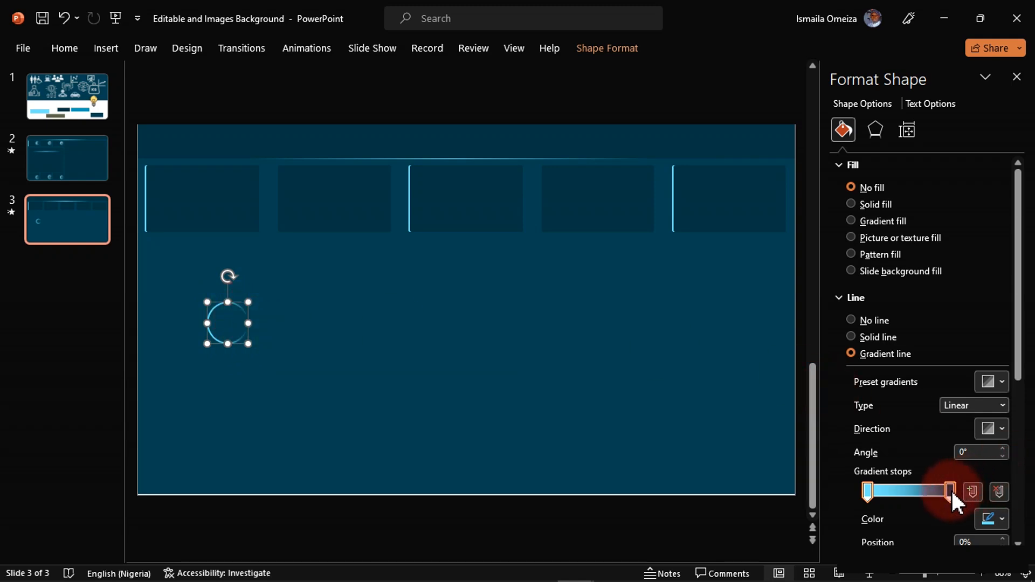
left_click_drag(951, 490, 857, 492)
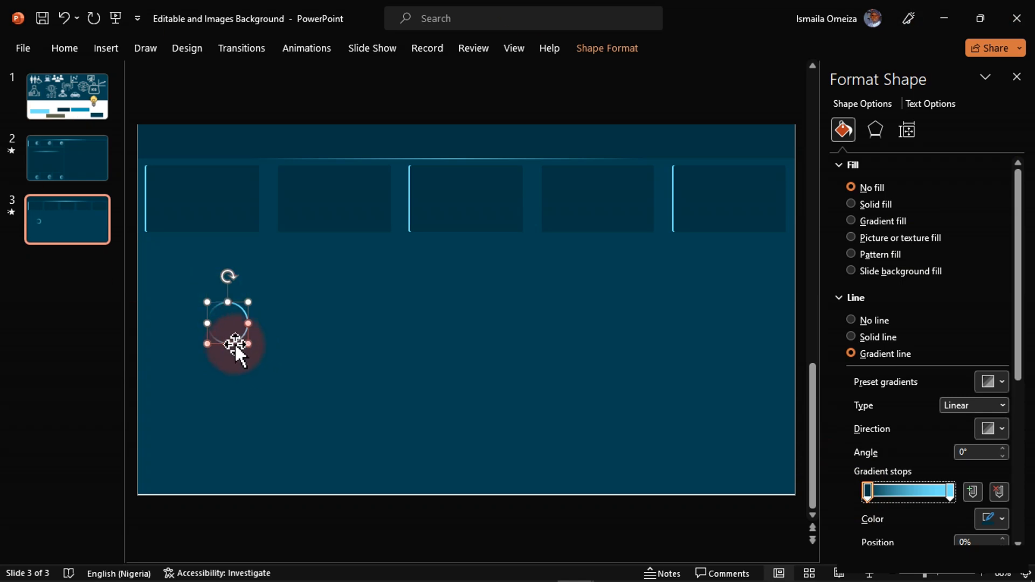
Position the ring in the first card's upper-left corner and set its dark gradient stop to 12%.
left_click_drag(236, 348, 176, 215)
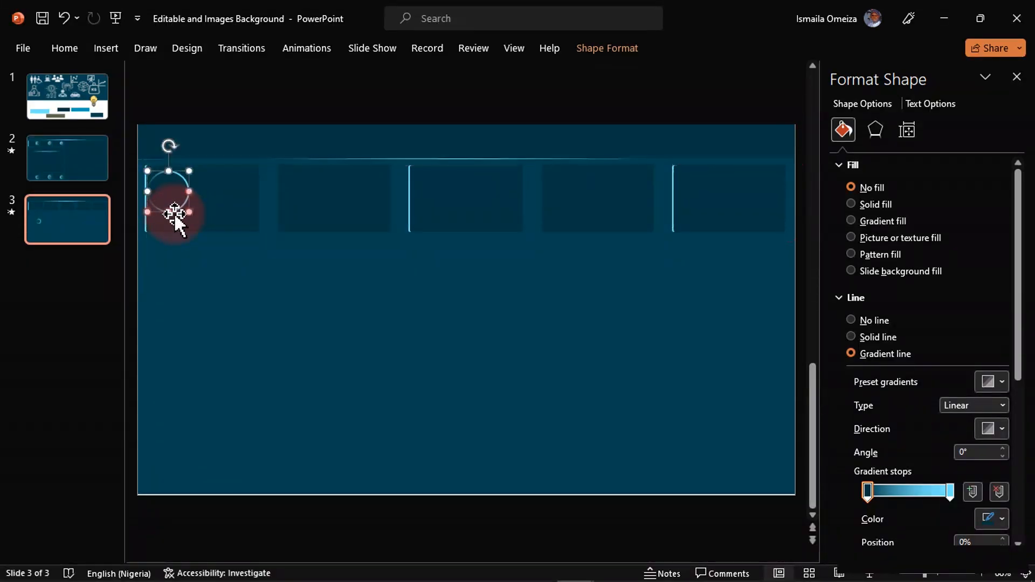
key("Up")
key("Up")
key("Up")
key("Up")
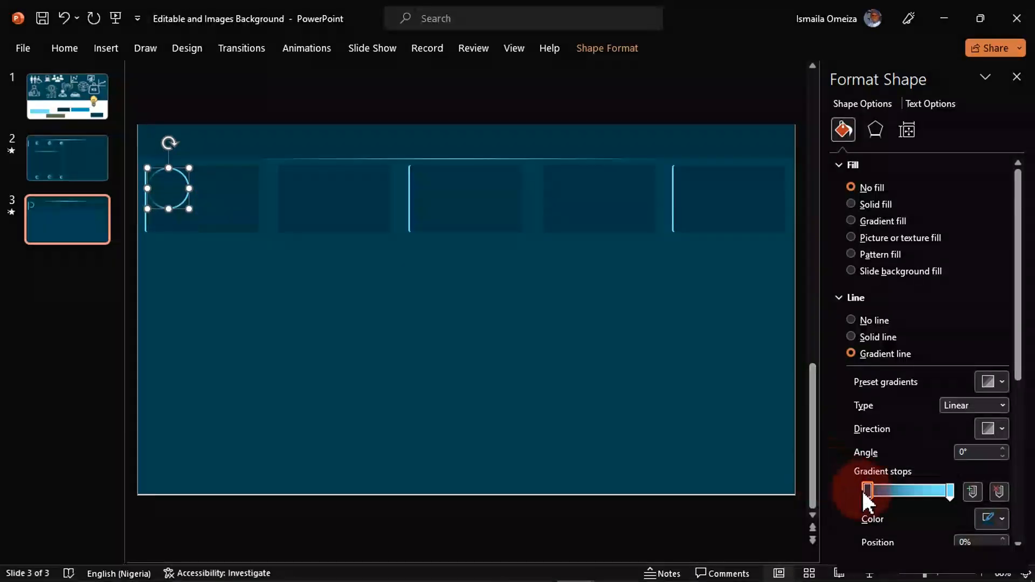
left_click_drag(867, 492, 877, 494)
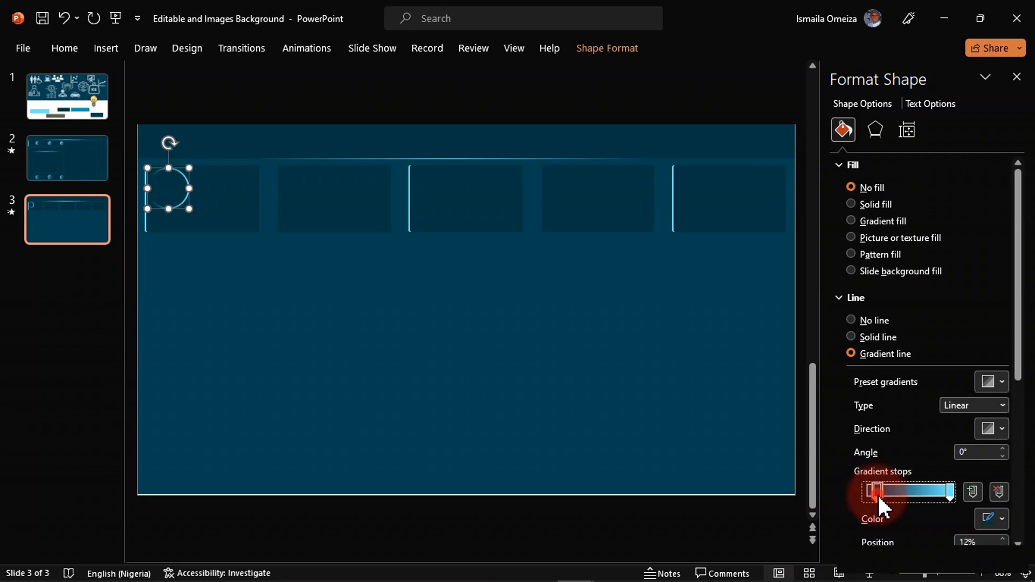
left_click(361, 410)
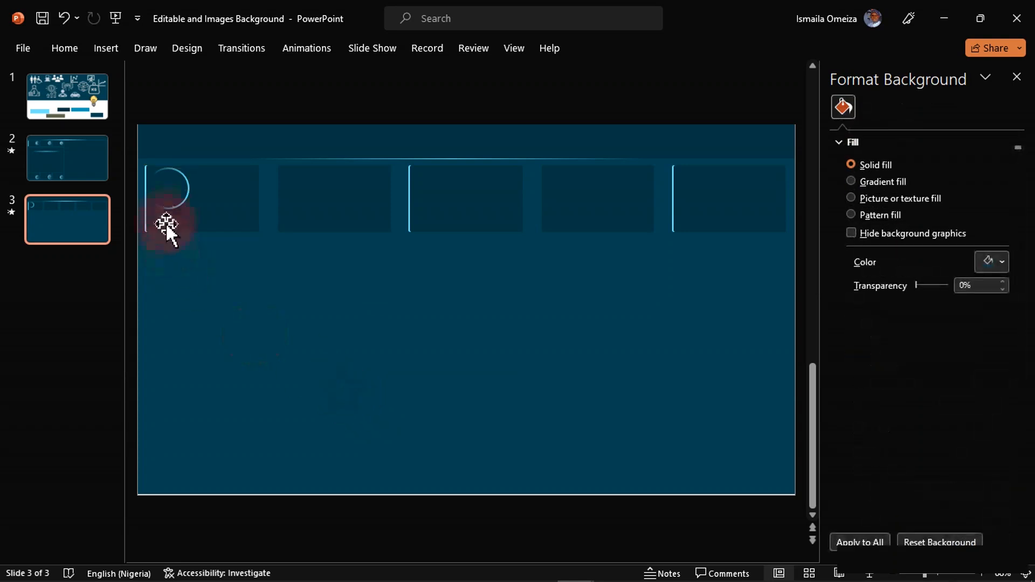
Copy the ring into the upper-left corner of each of the other four cards at even spacing.
left_click_drag(173, 199, 312, 210)
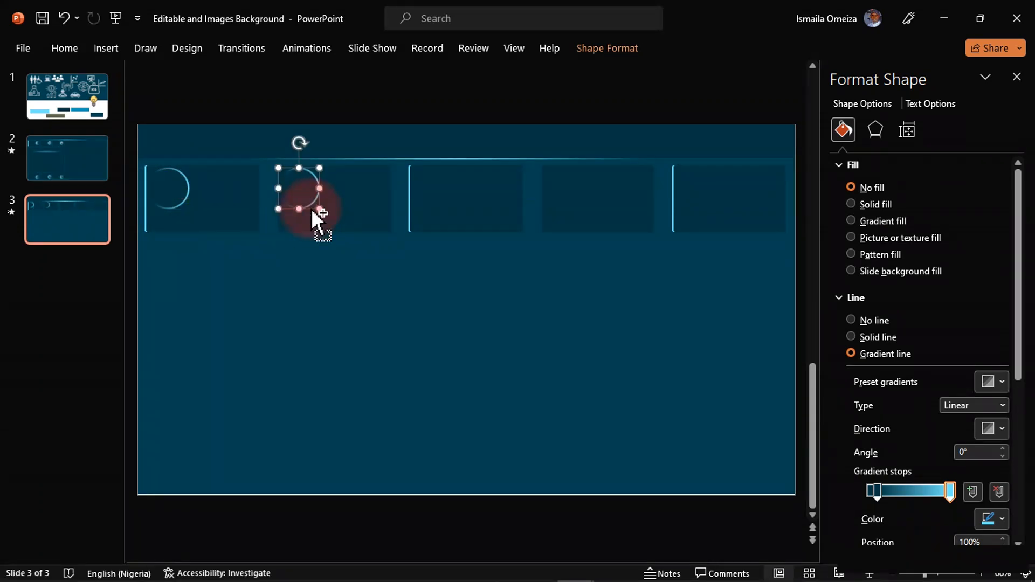
key("ctrl+d")
key("ctrl+d")
key("ctrl+d")
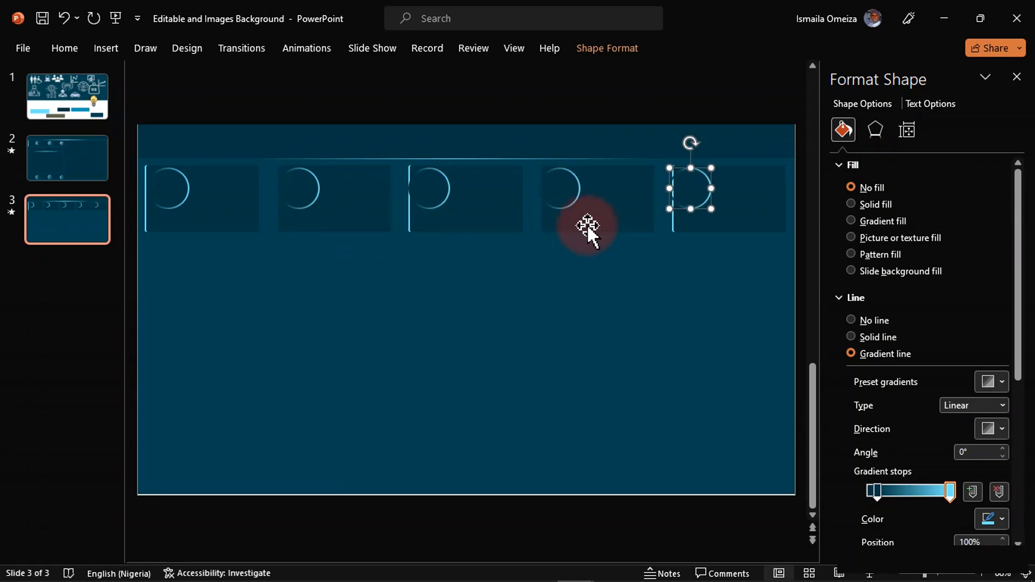
Nudge the rings on the fifth and fourth cards slightly right so they sit inside their cards' left edges.
key("ctrl+Right")
key("ctrl+Right")
key("ctrl+Right")
key("ctrl+Right")
key("ctrl+Right")
key("ctrl+Right")
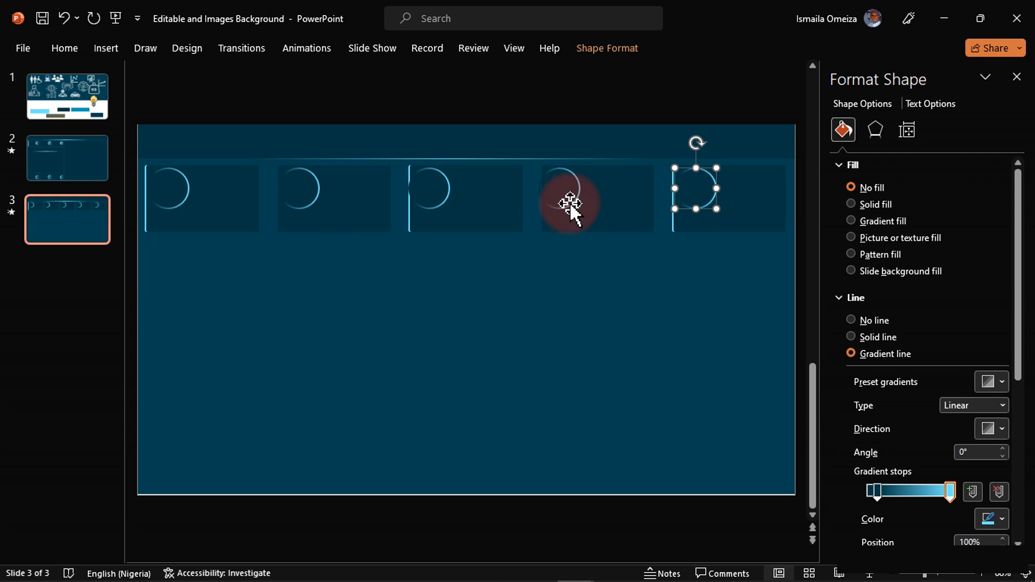
left_click(570, 207)
key("ctrl+Right")
key("ctrl+Right")
key("ctrl+Right")
key("ctrl+Right")
key("ctrl+Right")
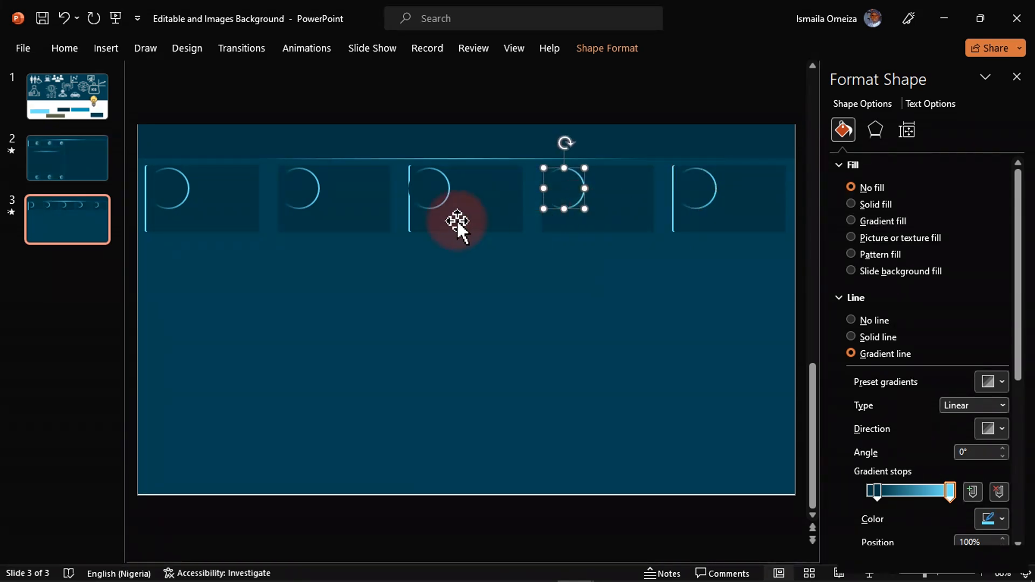
Nudge the rings on the third and second cards slightly right to sit just inside their cards' left edges.
left_click(428, 207)
key("ctrl+Right")
key("ctrl+Right")
key("ctrl+Right")
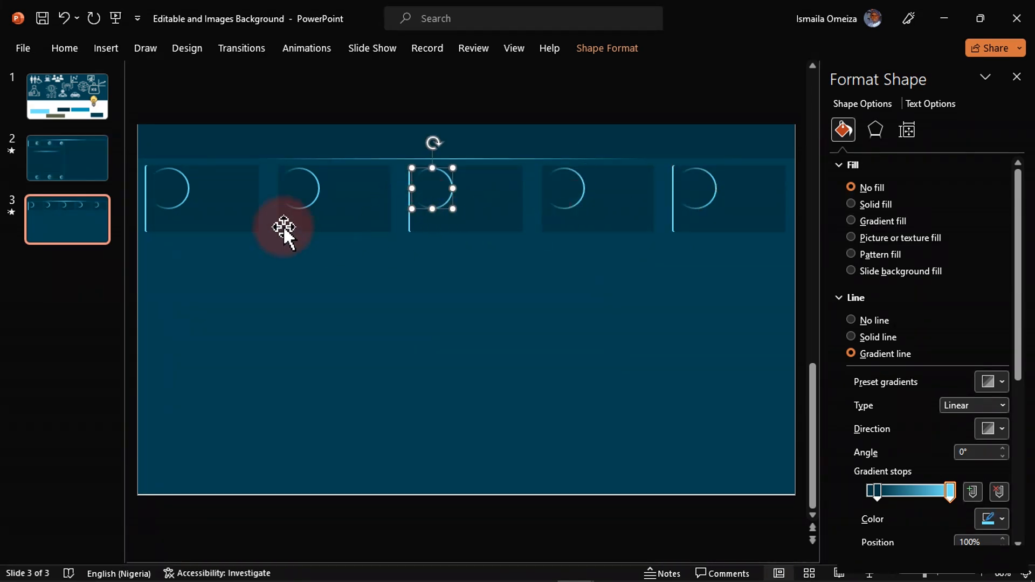
left_click(300, 216)
left_click(301, 204)
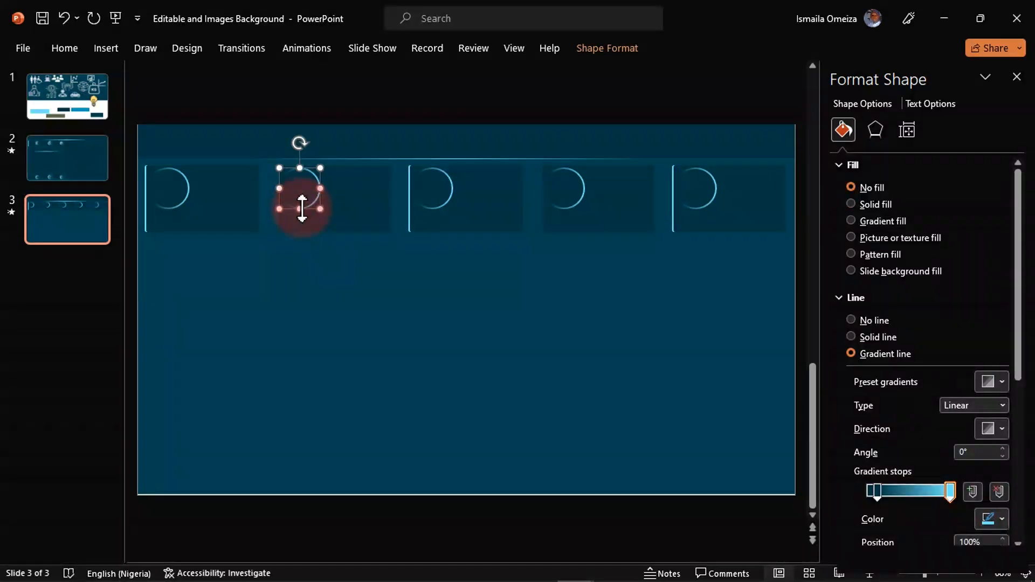
left_click(322, 325)
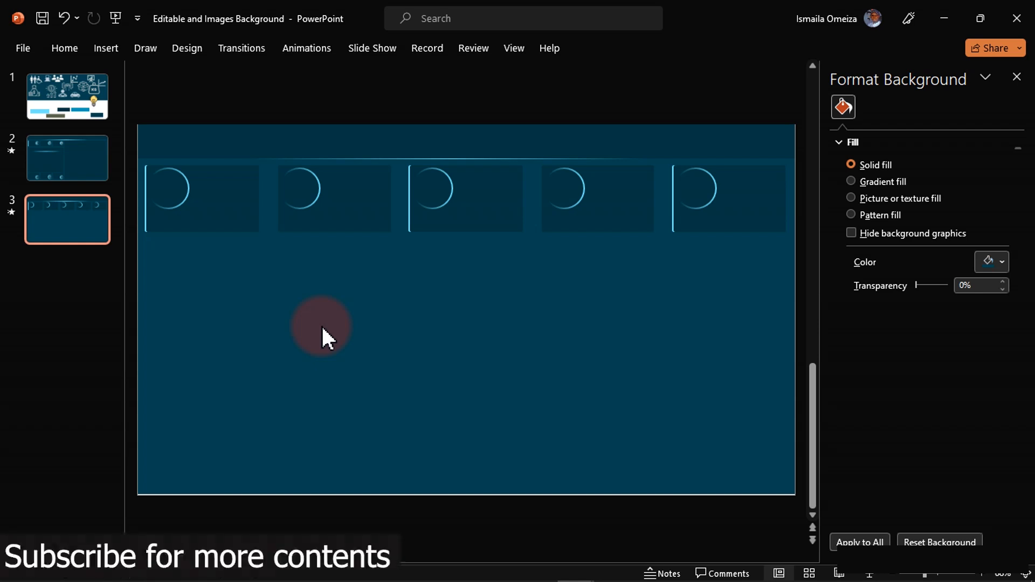
Copy the dumbbell, money bag, dollar growth, open box and KG weight icons from slide 1.
left_click(79, 101)
left_click(448, 222)
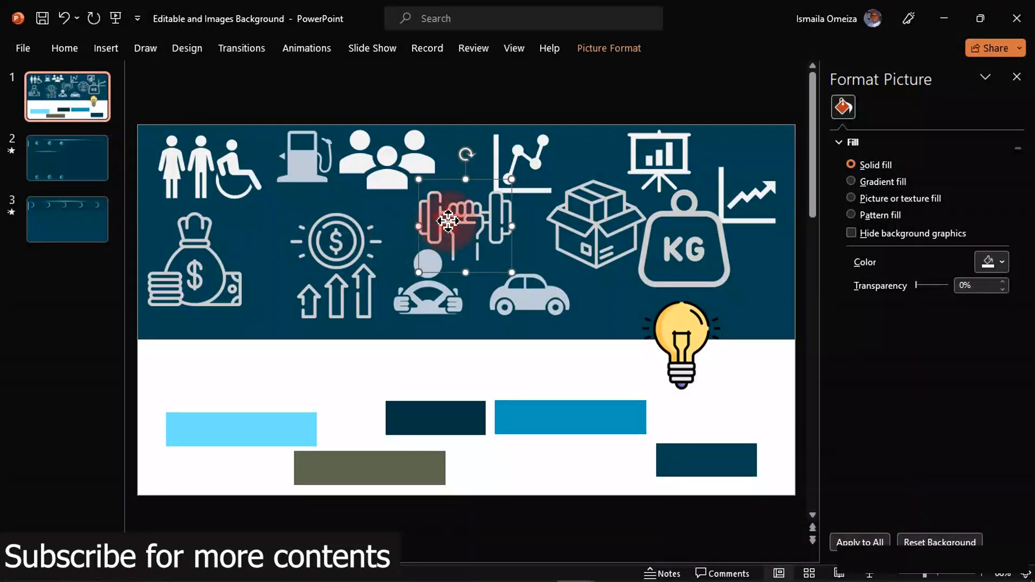
left_click(213, 261, "ctrl")
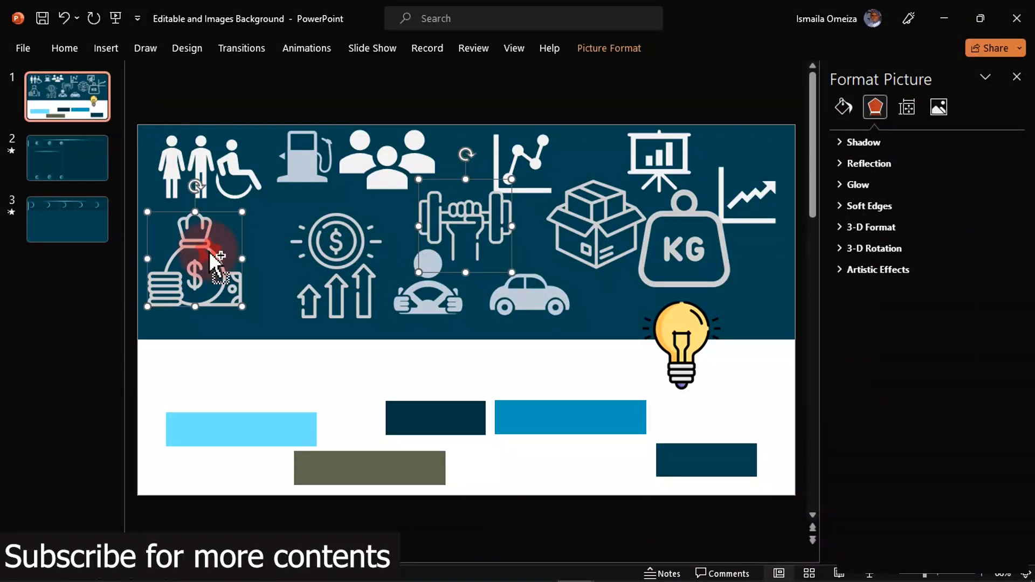
left_click(368, 305, "ctrl")
left_click(606, 248, "ctrl")
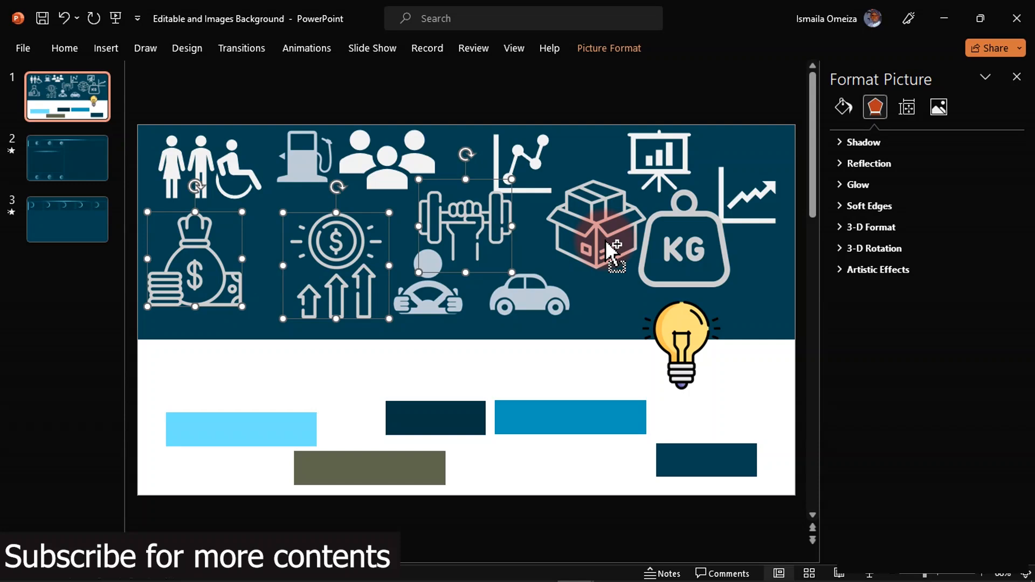
left_click(686, 247, "ctrl")
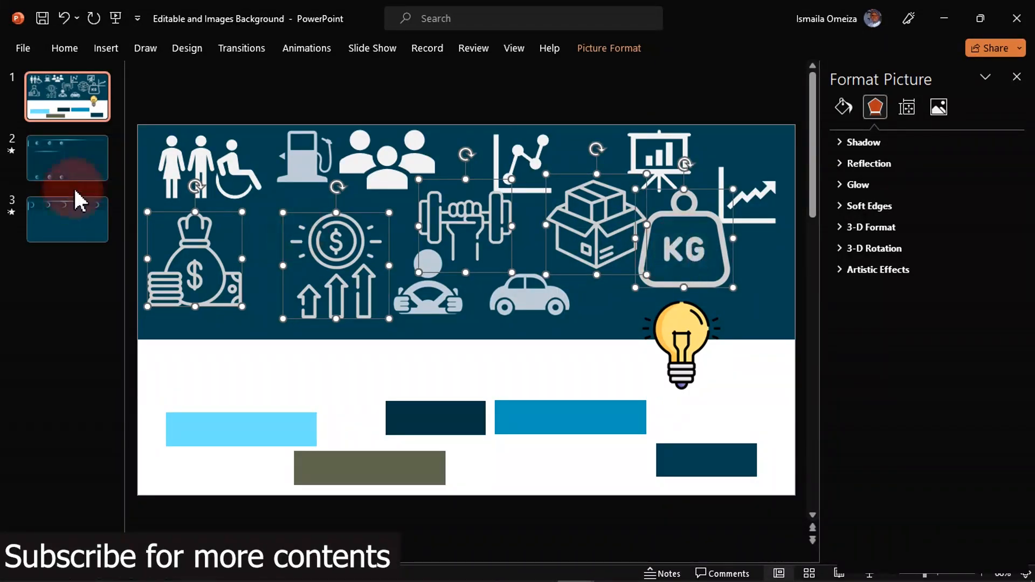
Paste the five icons below the card row on slide 3 and shrink them together to roughly ring size.
left_click(78, 213)
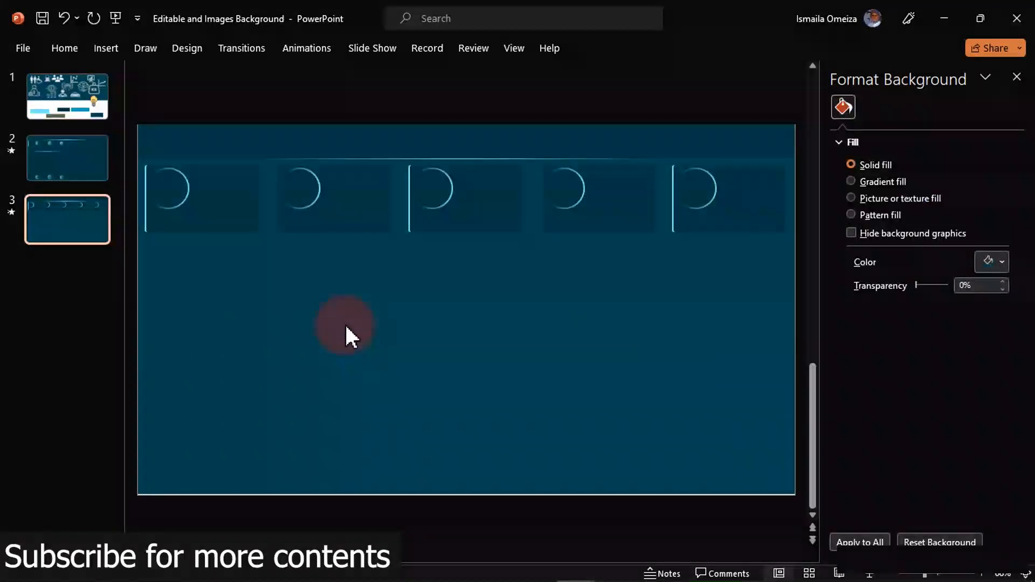
key("ctrl+v")
left_click_drag(350, 289, 373, 379)
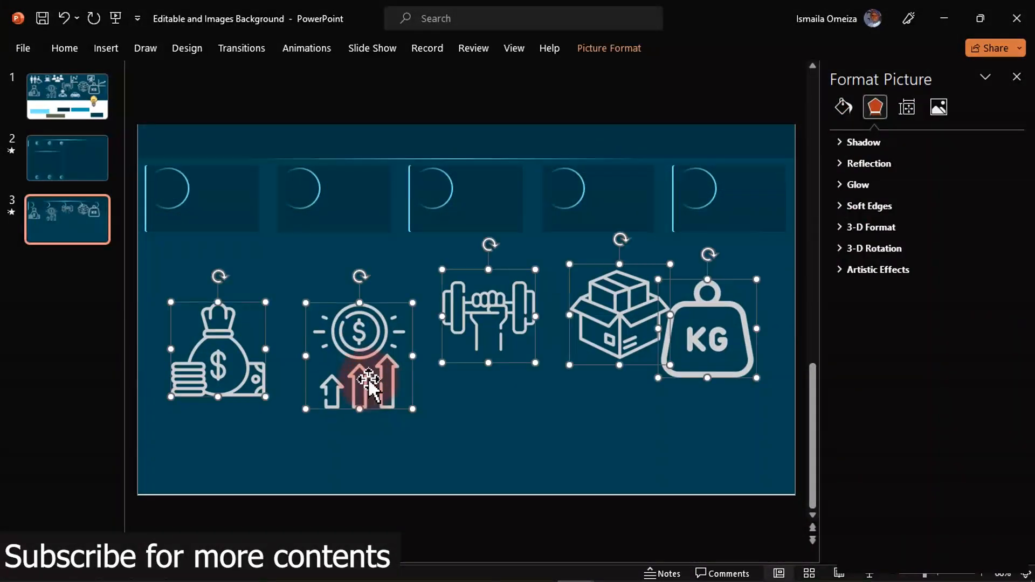
left_click_drag(171, 301, 250, 360)
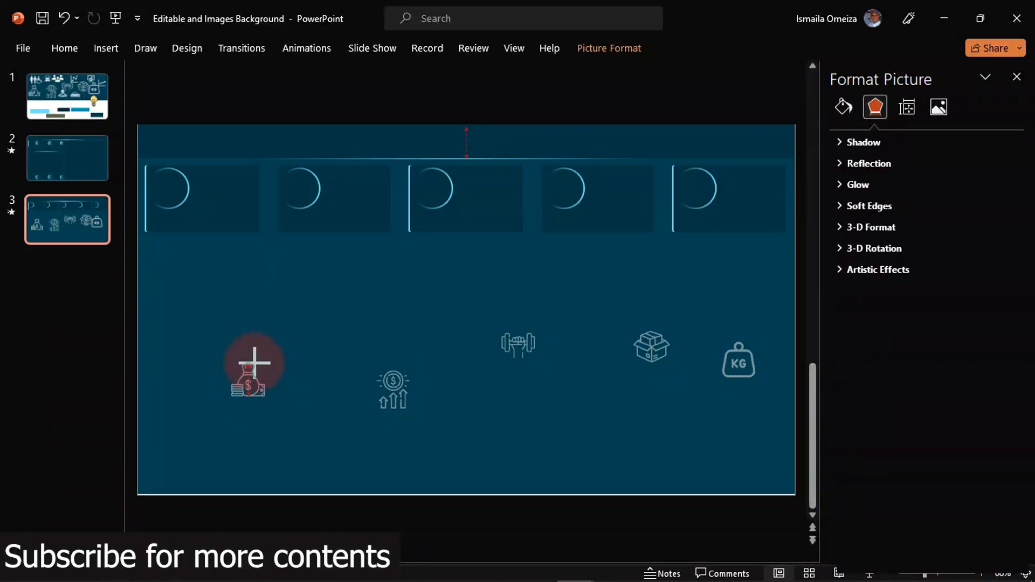
left_click(330, 322)
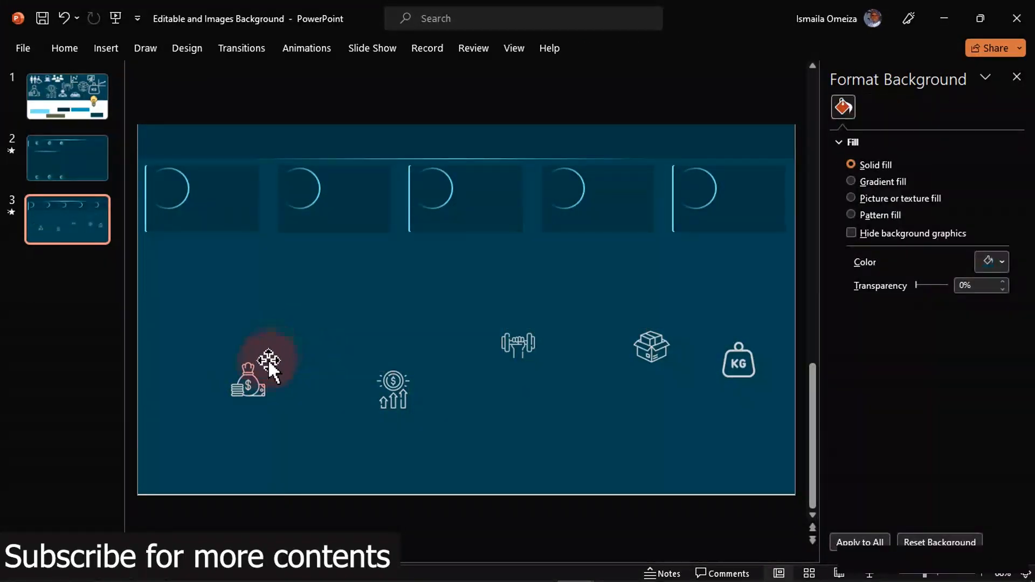
left_click(248, 384)
left_click_drag(249, 362, 196, 273)
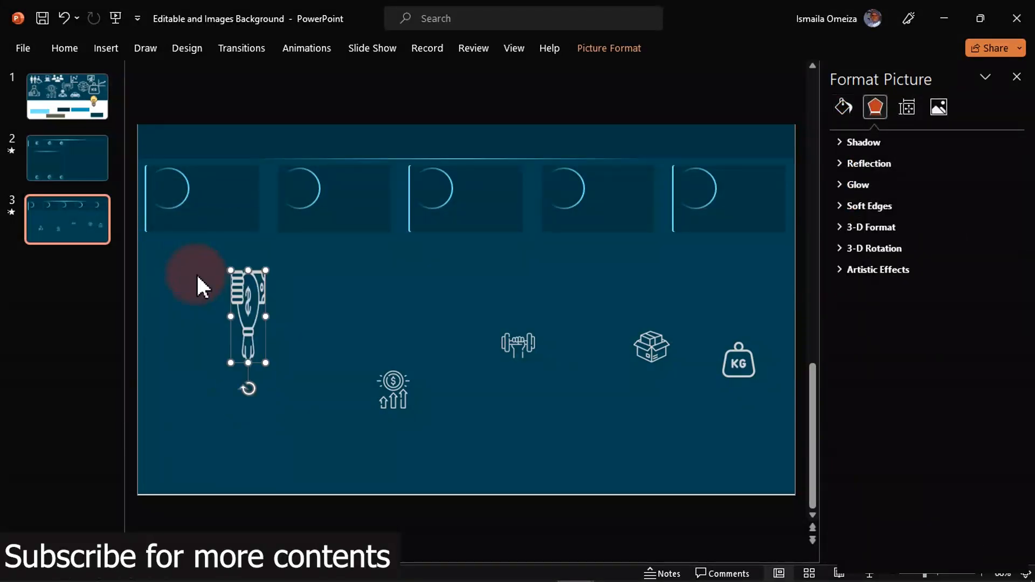
key("ctrl+z")
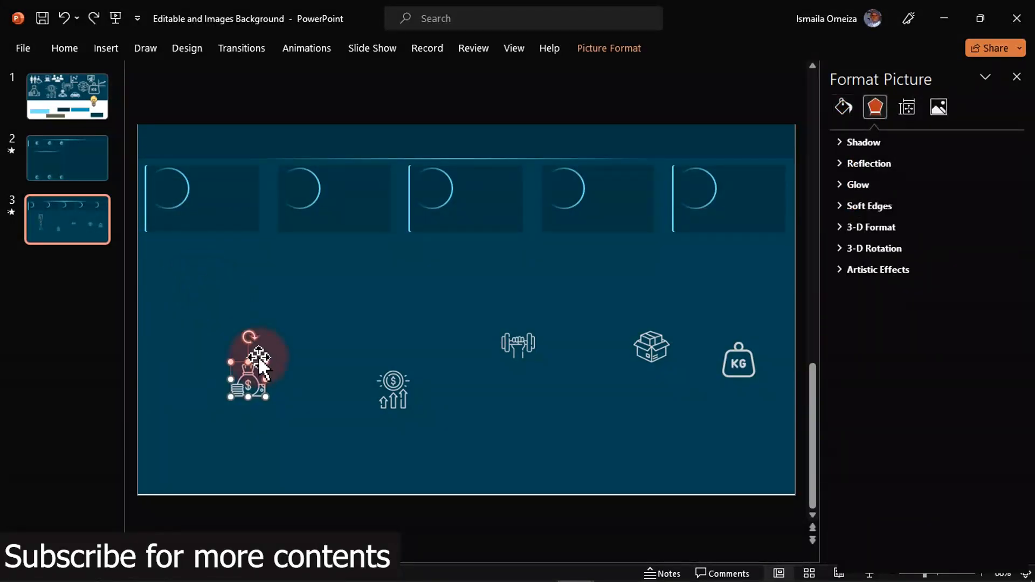
Fit the money bag, dollar growth and dumbbell icons inside the first, second and third rings, shrinking them as needed.
left_click_drag(250, 374, 167, 228)
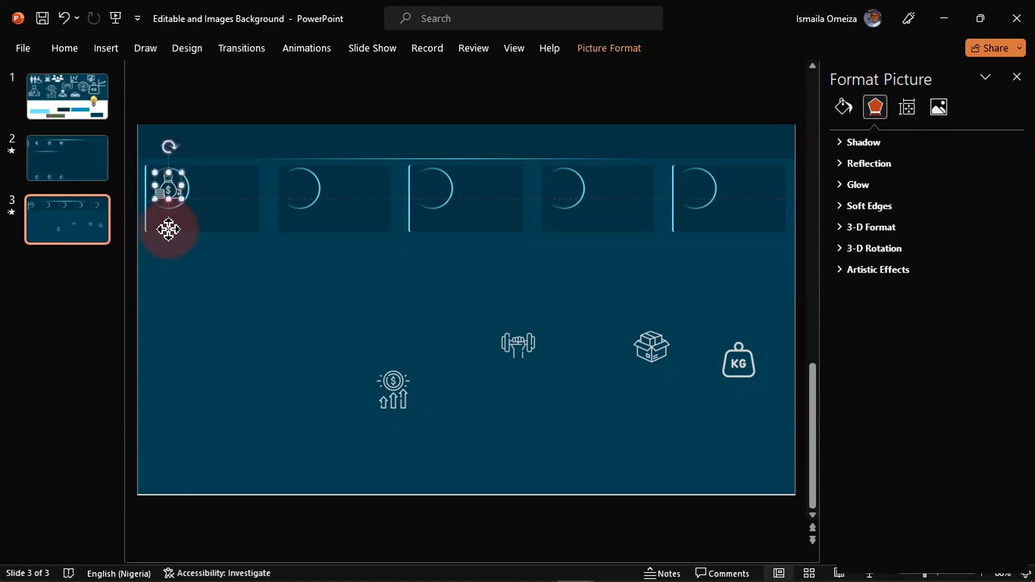
left_click(393, 387)
left_click_drag(412, 409, 404, 393)
left_click_drag(390, 430, 298, 233)
left_click(511, 345)
left_click_drag(533, 361, 433, 234)
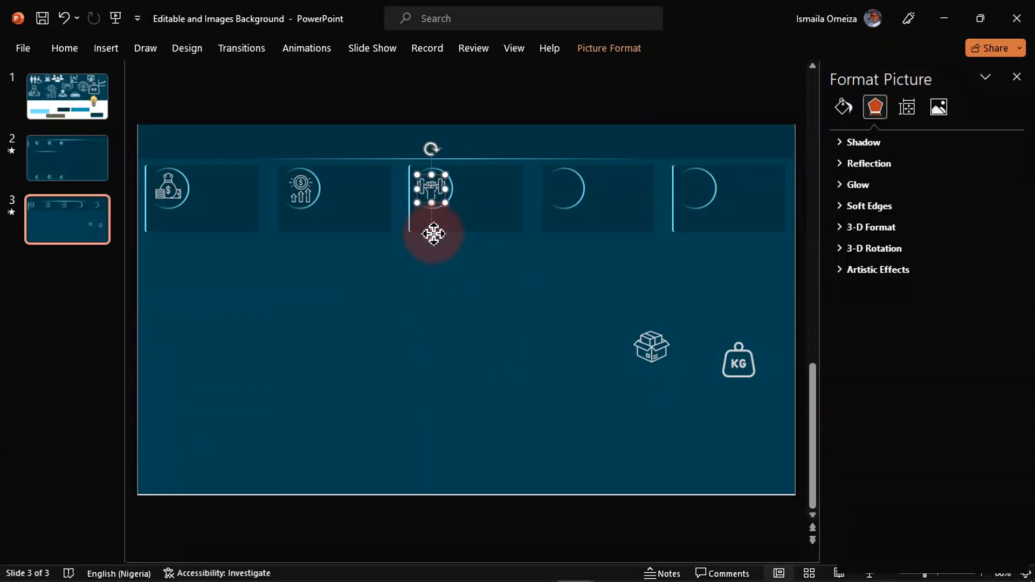
Shrink the two remaining icons and centre the KG weight in the fourth ring and the open box in the fifth.
left_click(653, 353)
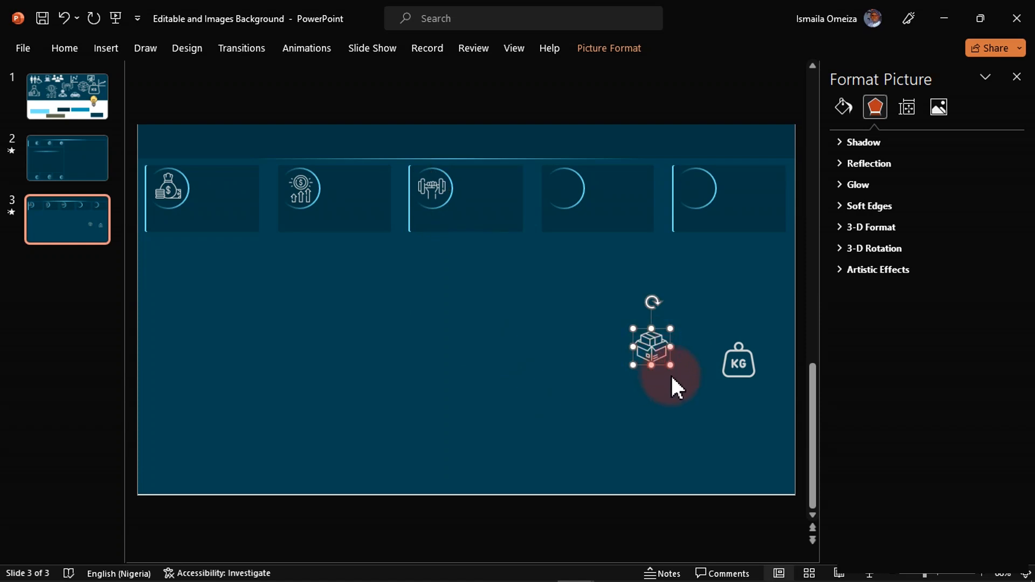
left_click_drag(651, 385, 577, 203)
left_click(737, 368)
left_click_drag(751, 374, 597, 337)
left_click(569, 202)
left_click_drag(567, 231, 695, 231)
left_click(596, 289)
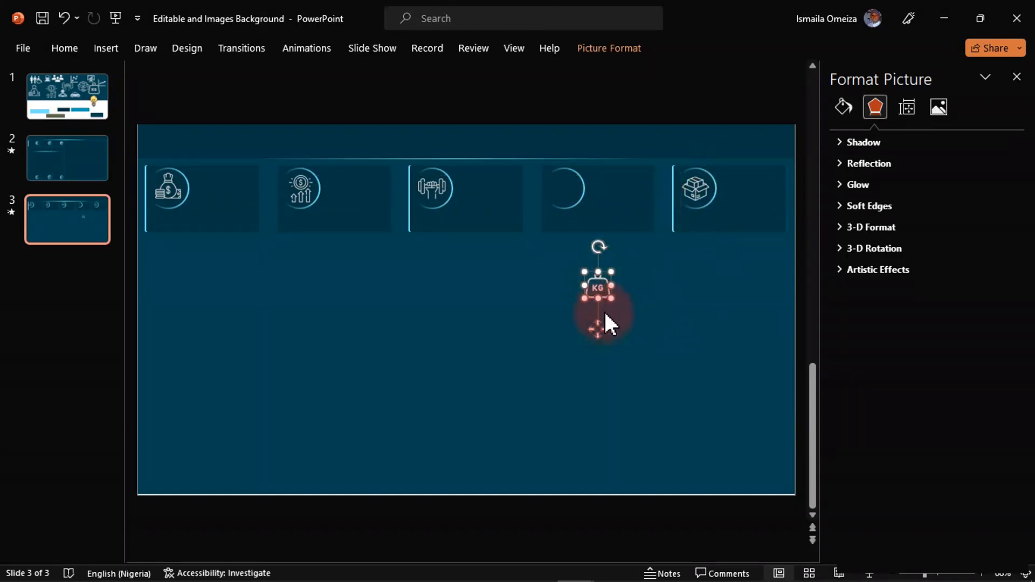
left_click_drag(599, 331, 564, 234)
left_click(562, 322)
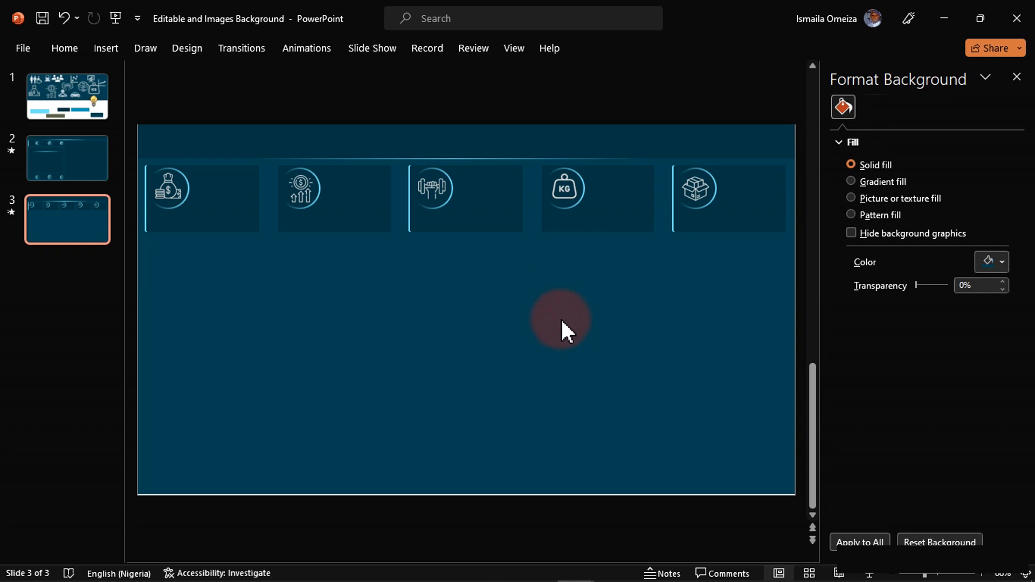
Duplicate the open-box card's background rectangle and place the copy directly below the money bag card, lined up with its left edge.
left_click(733, 221)
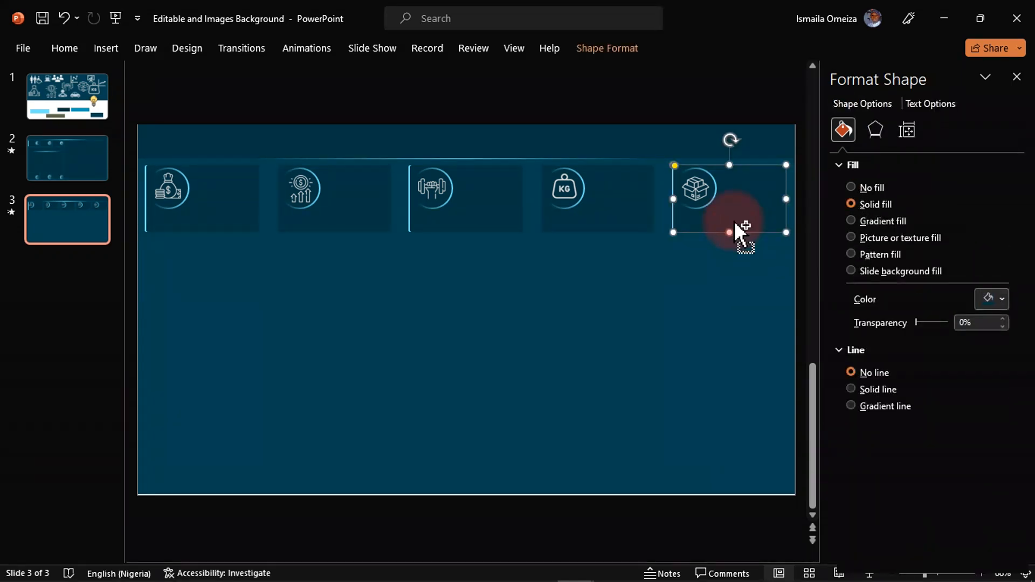
key("ctrl+d")
left_click_drag(734, 221, 224, 272)
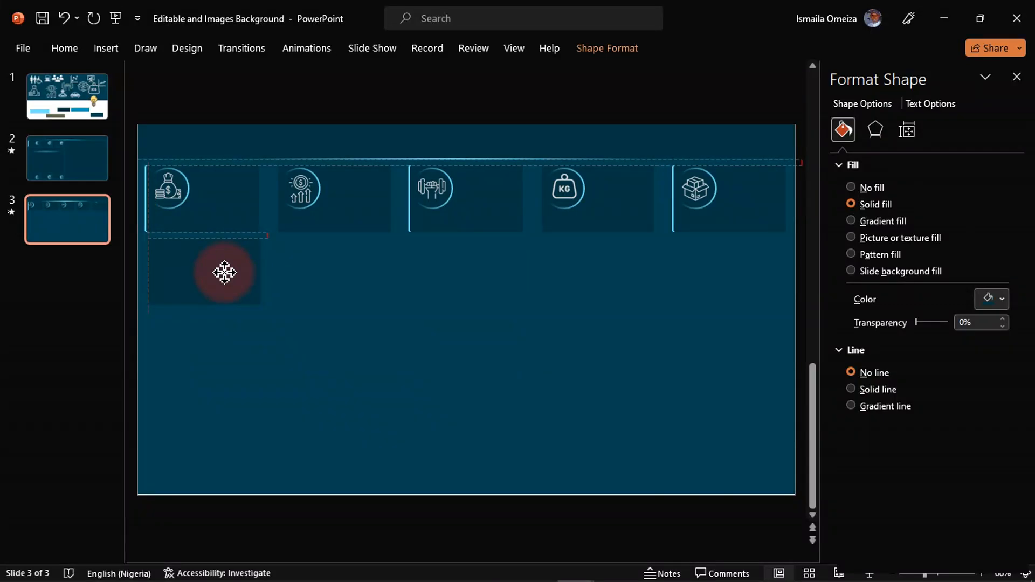
left_click_drag(225, 273, 218, 276)
key("ctrl+Down")
key("ctrl+Down")
key("ctrl+Down")
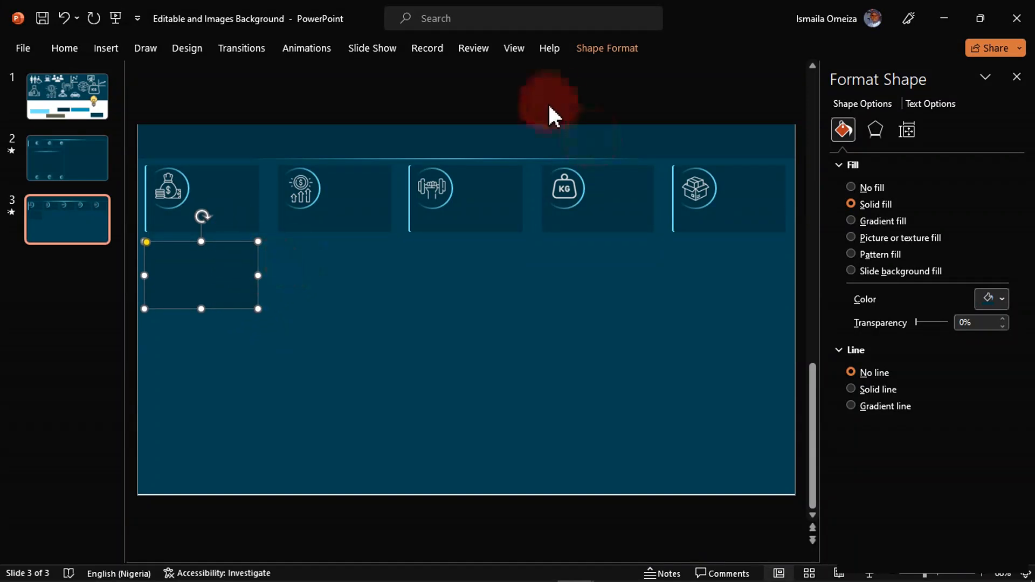
Set the copied rectangle to a height of 6.98 cm and a width of 17.43 cm.
left_click(604, 57)
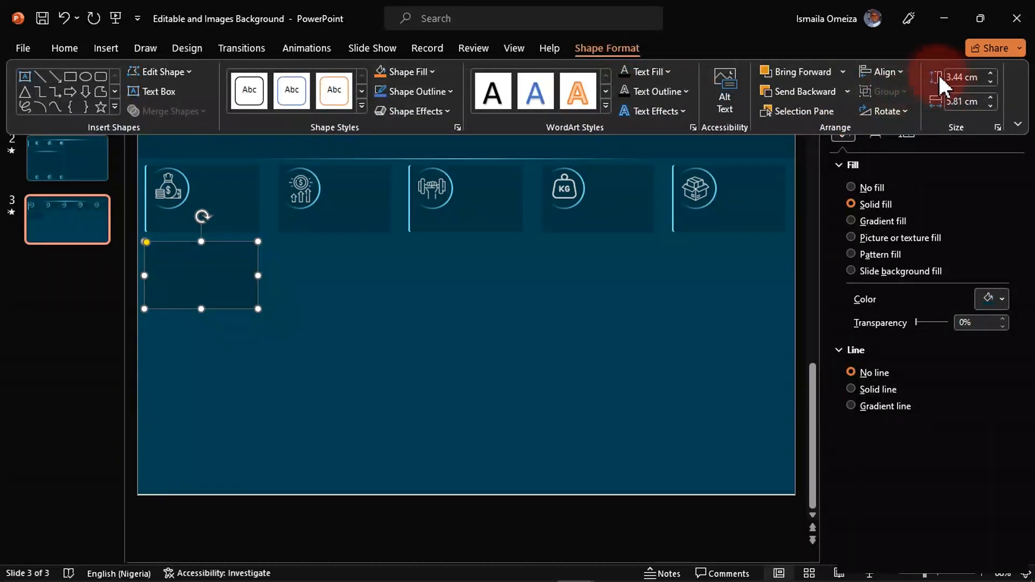
left_click(955, 77)
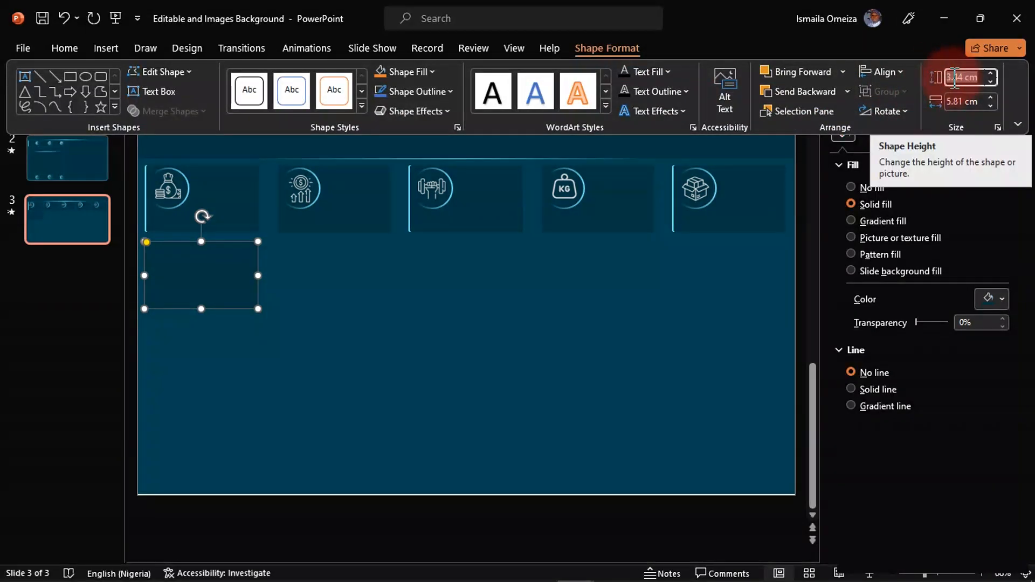
type("6.")
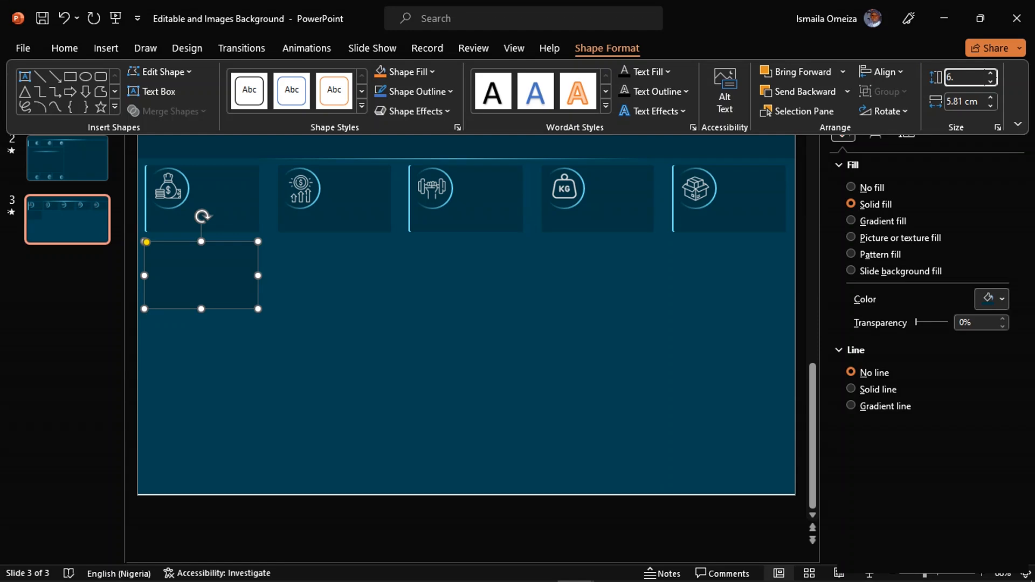
type("98")
key("Tab")
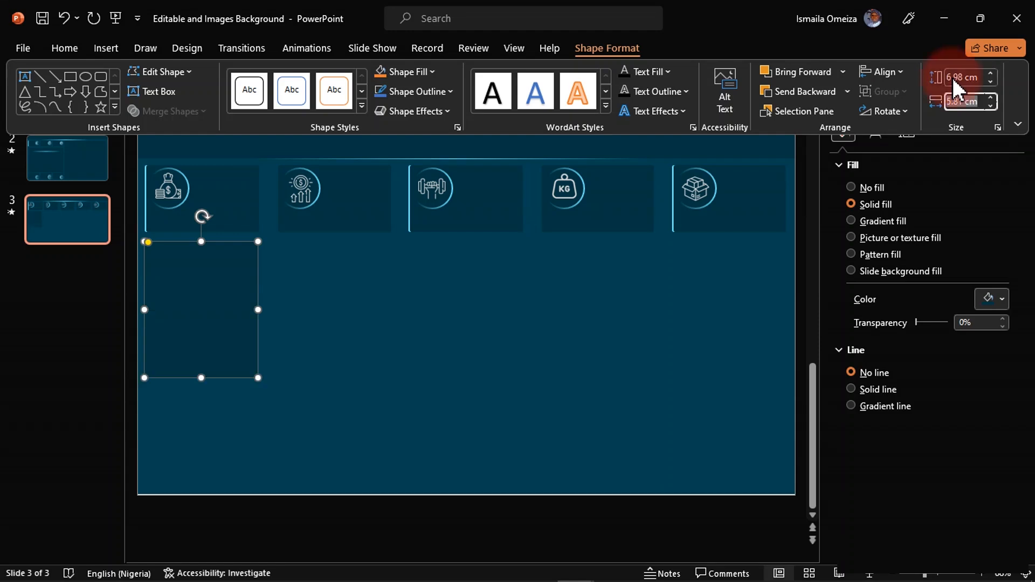
key("Return")
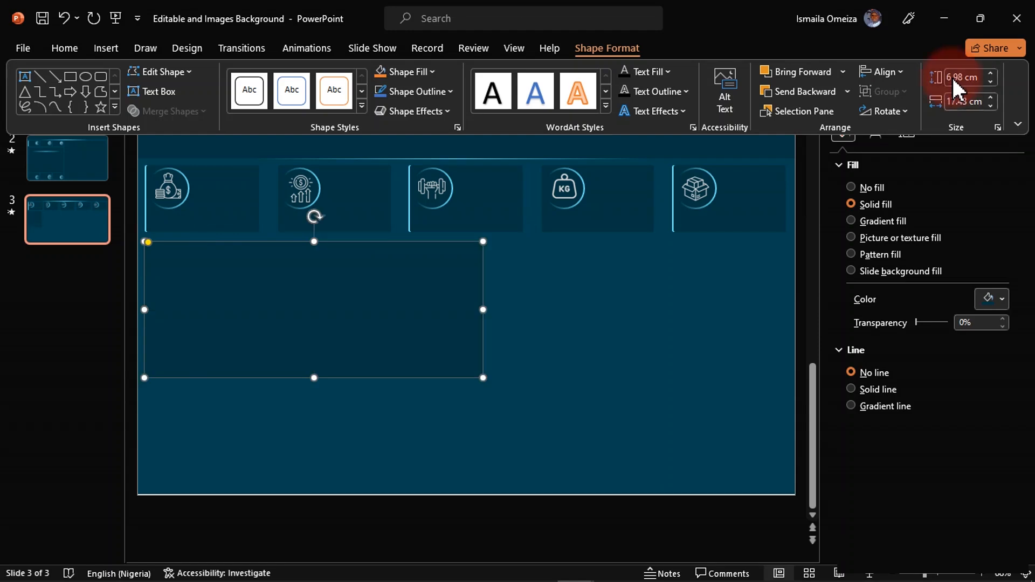
left_click(526, 330)
Duplicate the large panel and place the copy at the lower left of the slide, flush with the original's left edge.
left_click(446, 322)
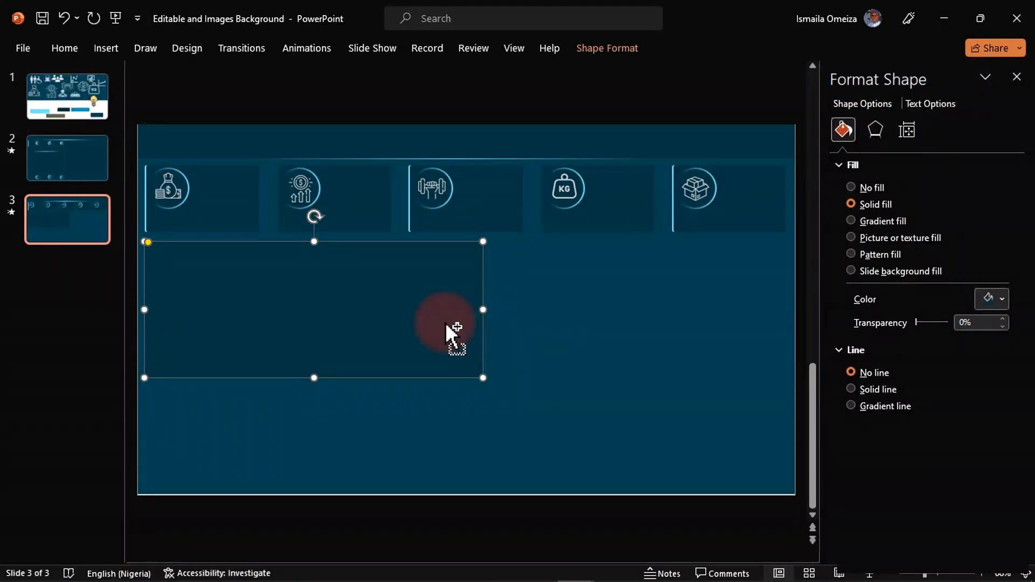
key("ctrl+d")
left_click(580, 363)
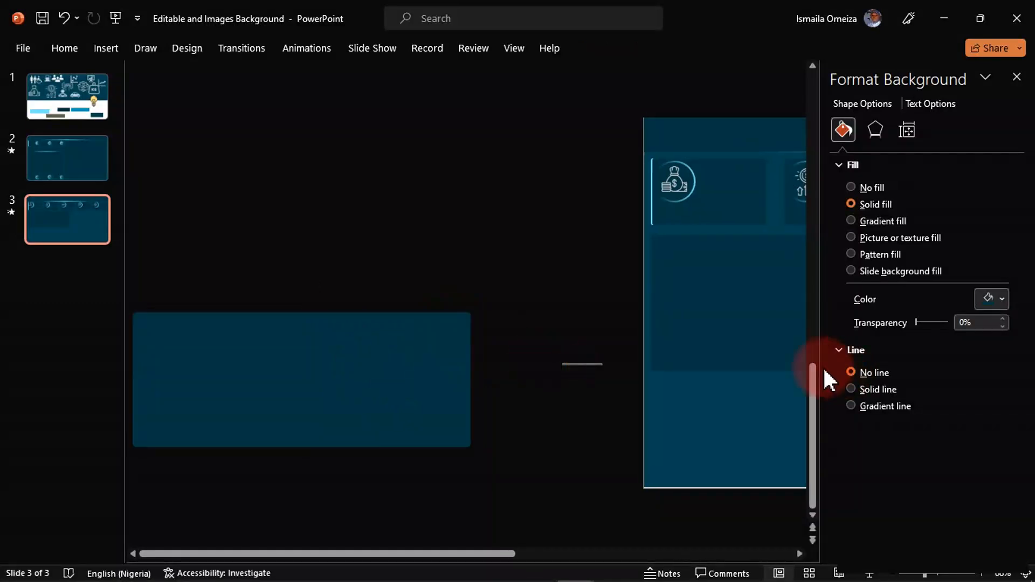
left_click(387, 375)
left_click_drag(350, 372, 737, 317)
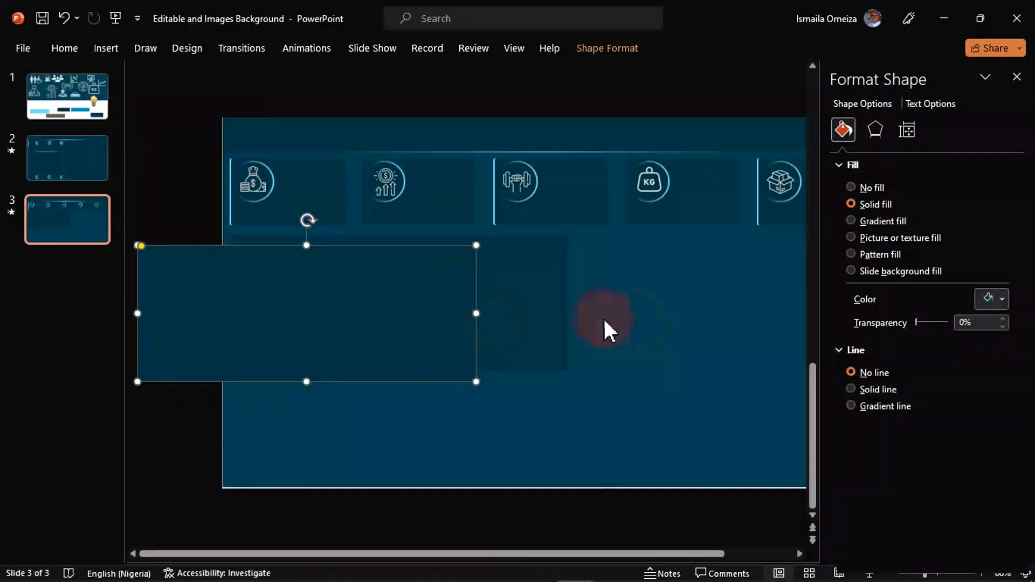
left_click_drag(358, 314, 409, 408)
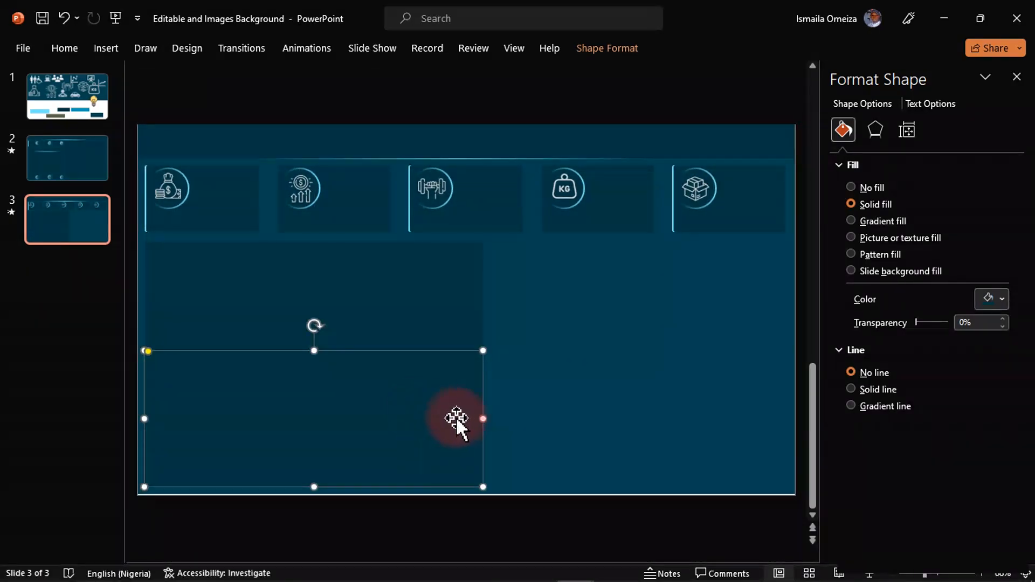
Shrink the copied panel to roughly half its width and height and move it up to just beneath the large panel.
left_click_drag(481, 418, 323, 415)
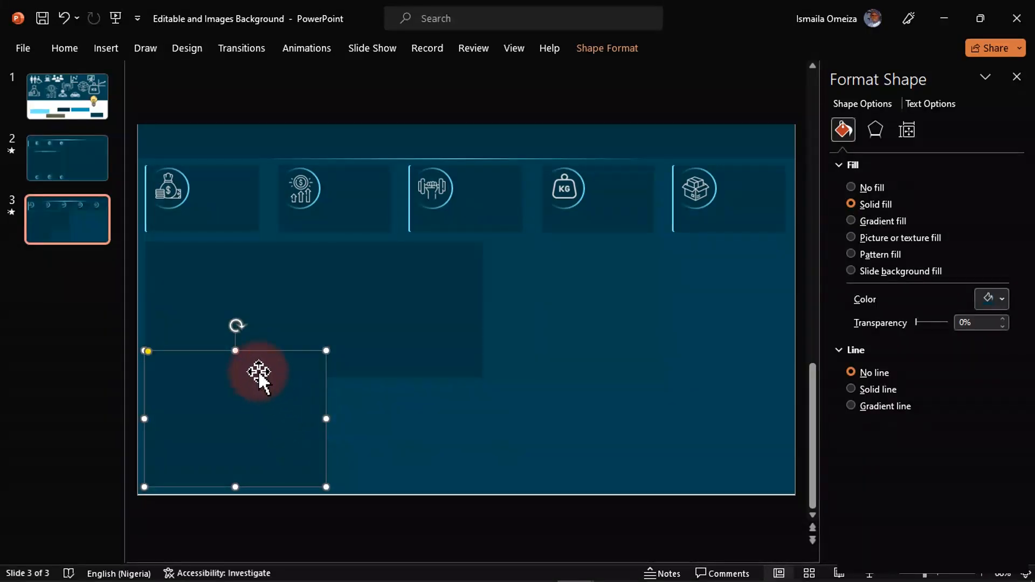
left_click_drag(236, 351, 242, 411)
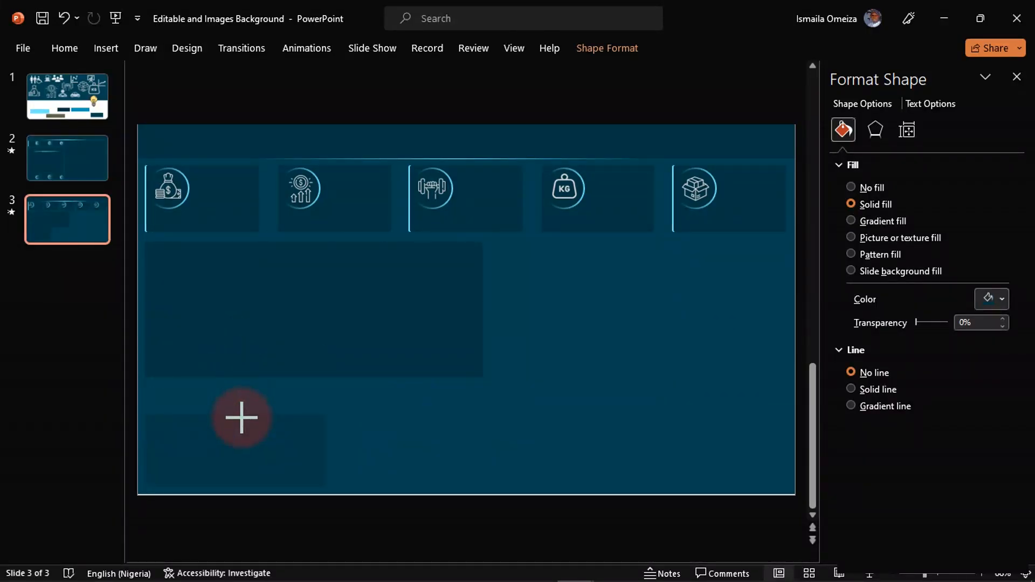
left_click_drag(241, 417, 242, 414)
left_click_drag(259, 451, 260, 424)
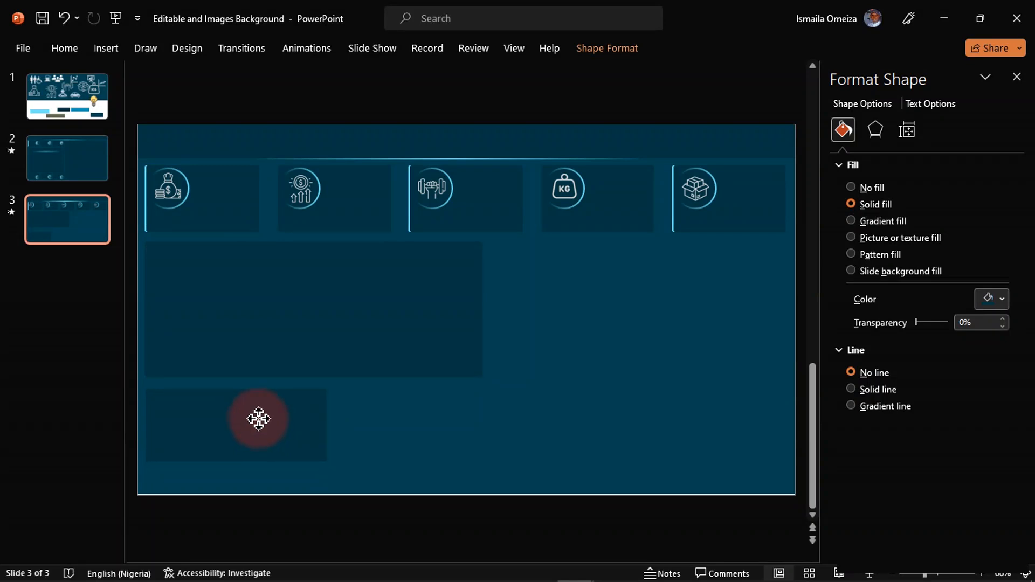
left_click_drag(259, 419, 259, 420)
key("Up")
key("Up")
key("Up")
key("Up")
key("Up")
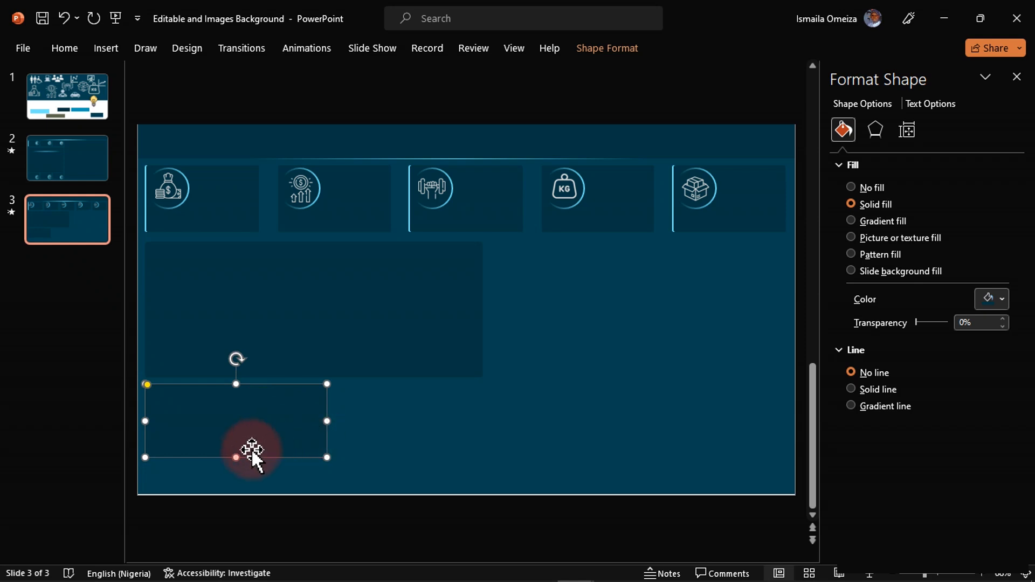
Shorten the small panel from its lower edge to a height of about 2.7 cm.
left_click_drag(236, 458, 235, 443)
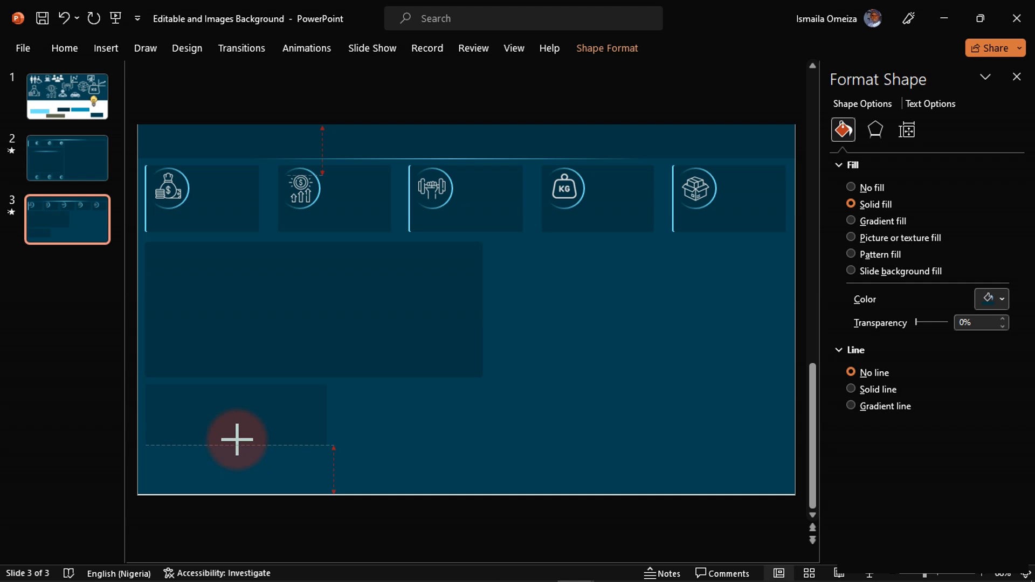
left_click_drag(237, 440, 237, 441)
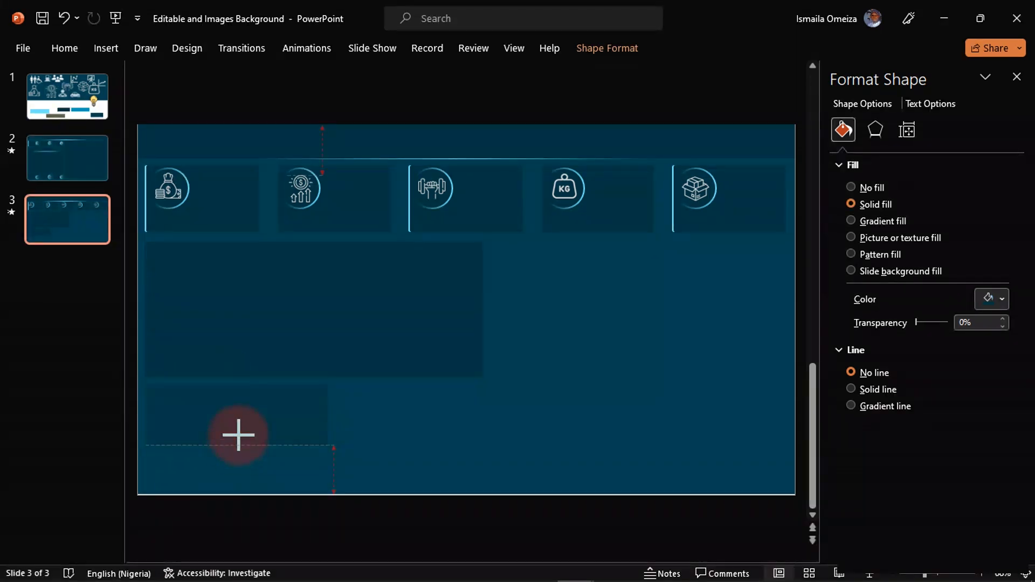
left_click_drag(236, 446, 239, 437)
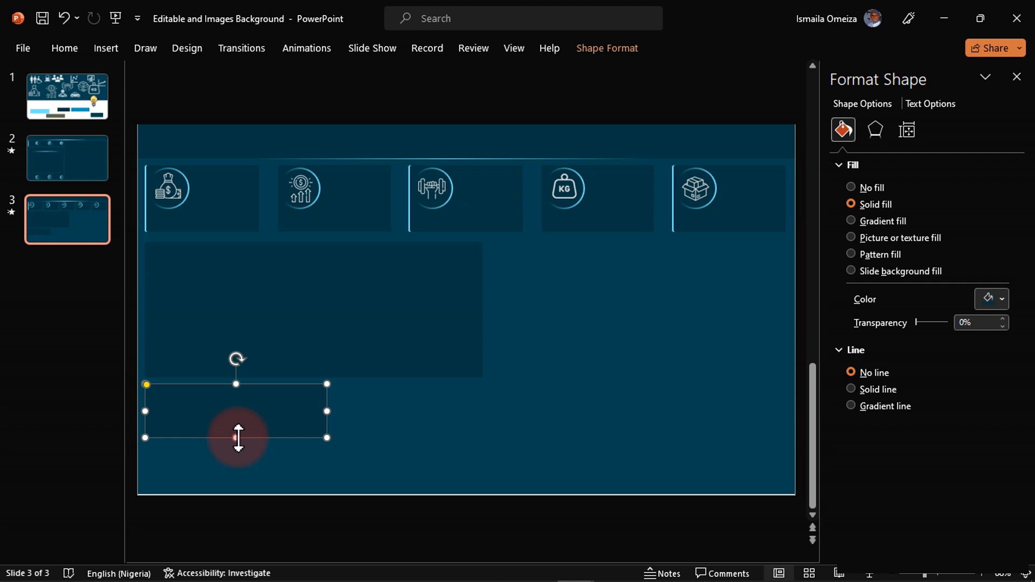
Try placing a copy of the small panel beside it under the large panel, and undo the copies.
left_click_drag(240, 435, 485, 416)
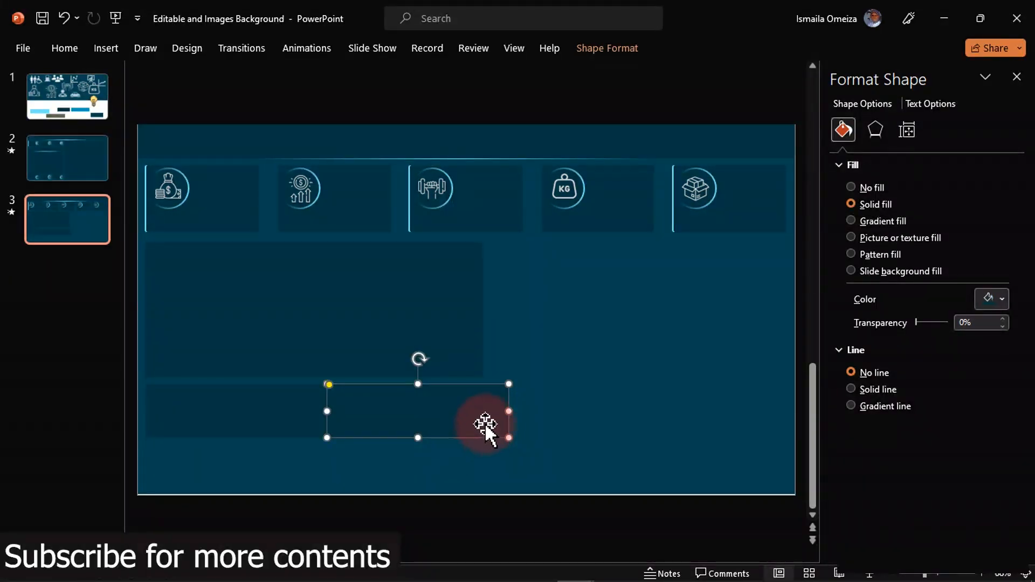
key("ctrl+z")
left_click(321, 418)
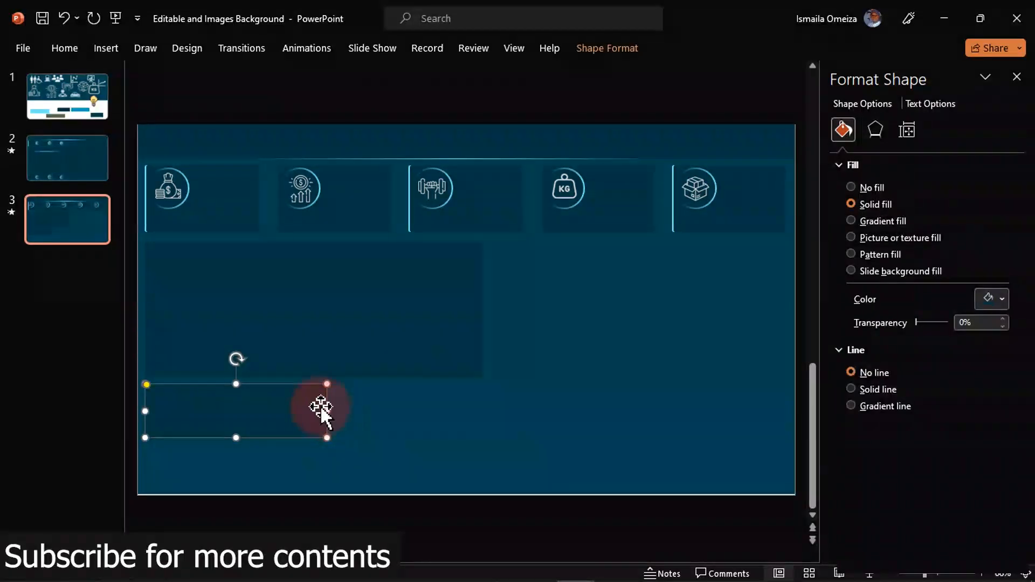
left_click_drag(326, 411, 458, 410)
key("ctrl+z")
key("ctrl+z")
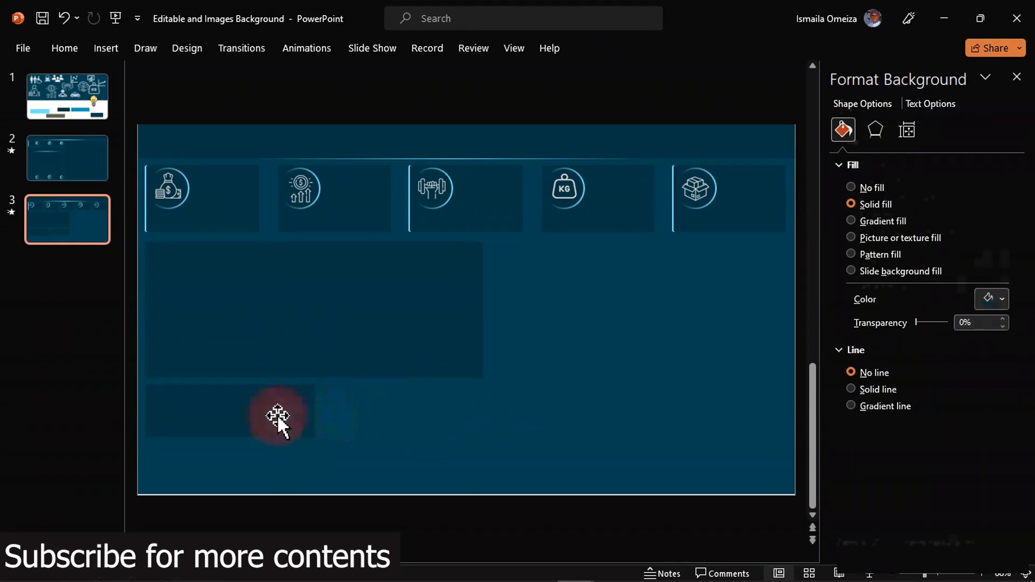
Narrow the small panel to about 8.4 cm wide and place a copy beside it with a small gap.
left_click(292, 419)
left_click_drag(316, 413, 311, 414)
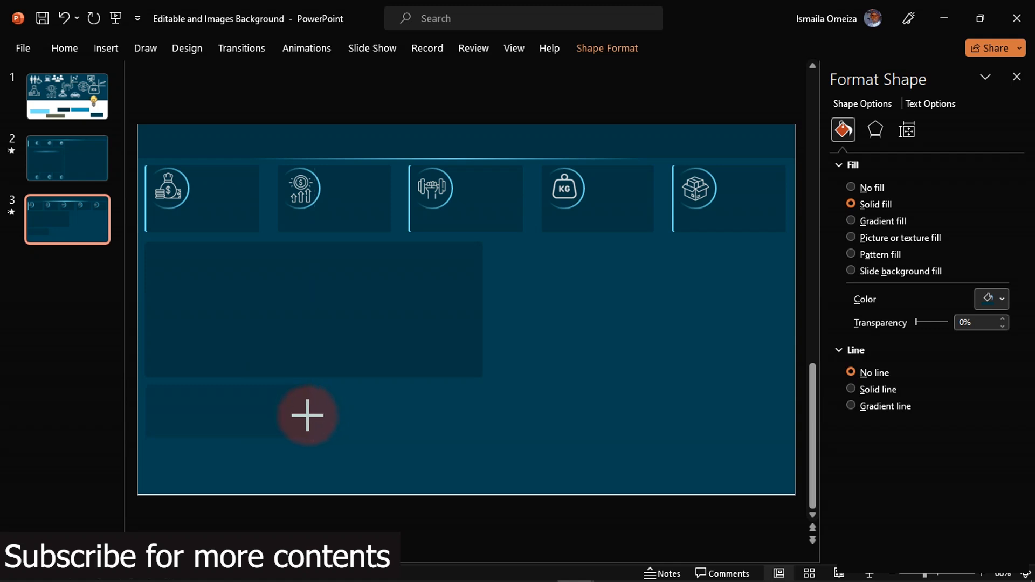
left_click_drag(306, 415, 447, 424)
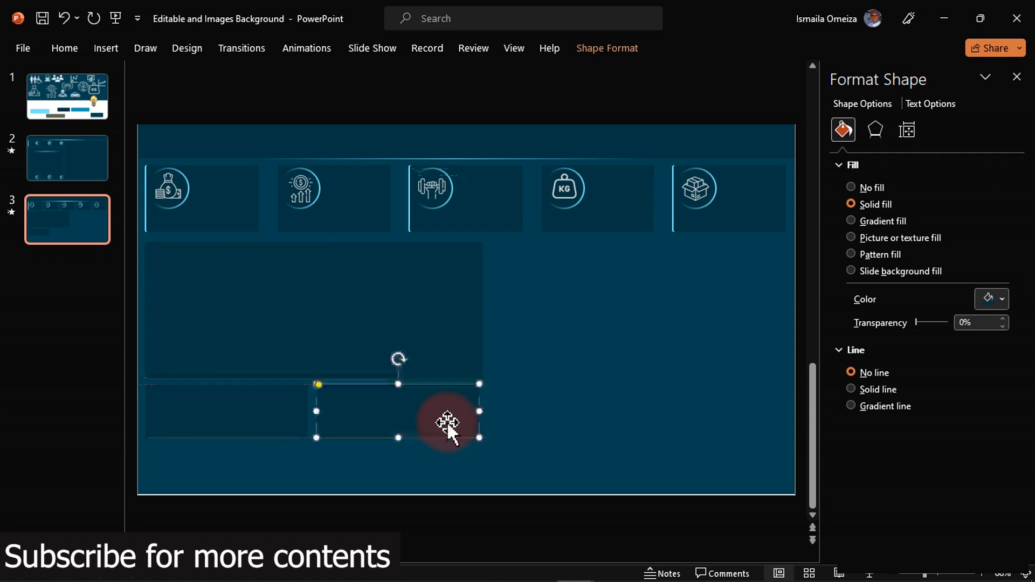
Align the second small panel's right edge with the large panel's right edge.
left_click(455, 350, "shift")
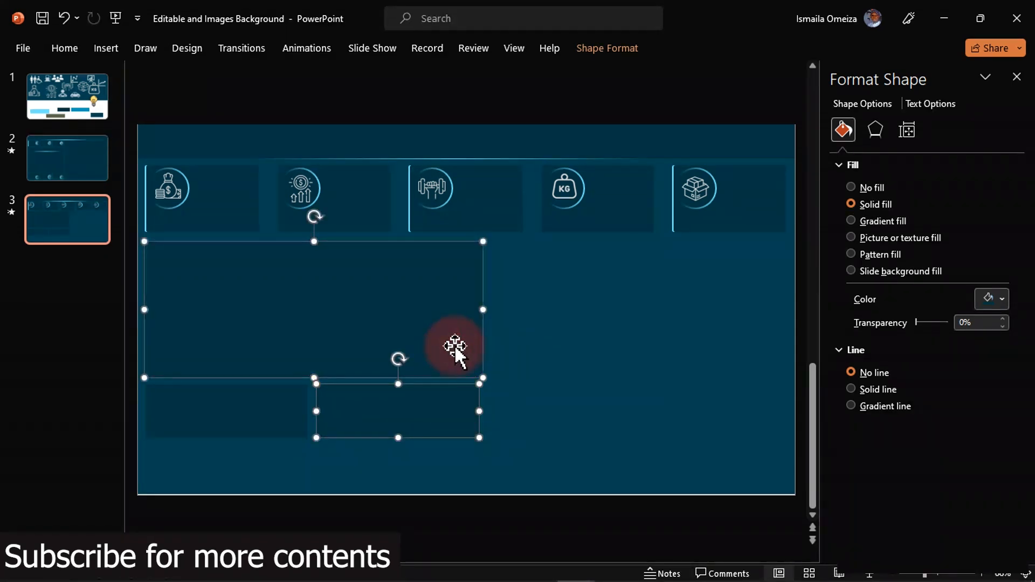
left_click(604, 48)
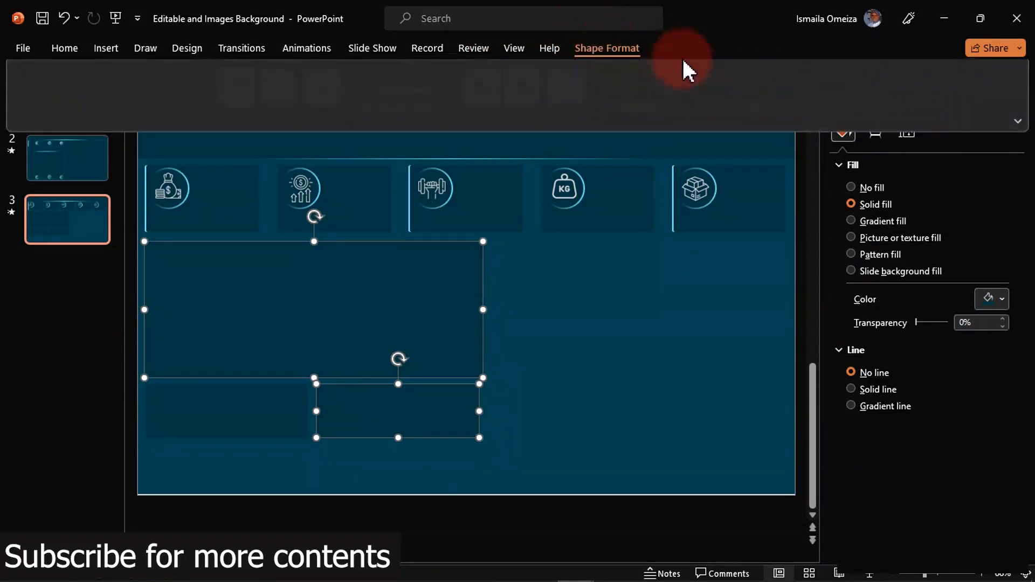
left_click(889, 74)
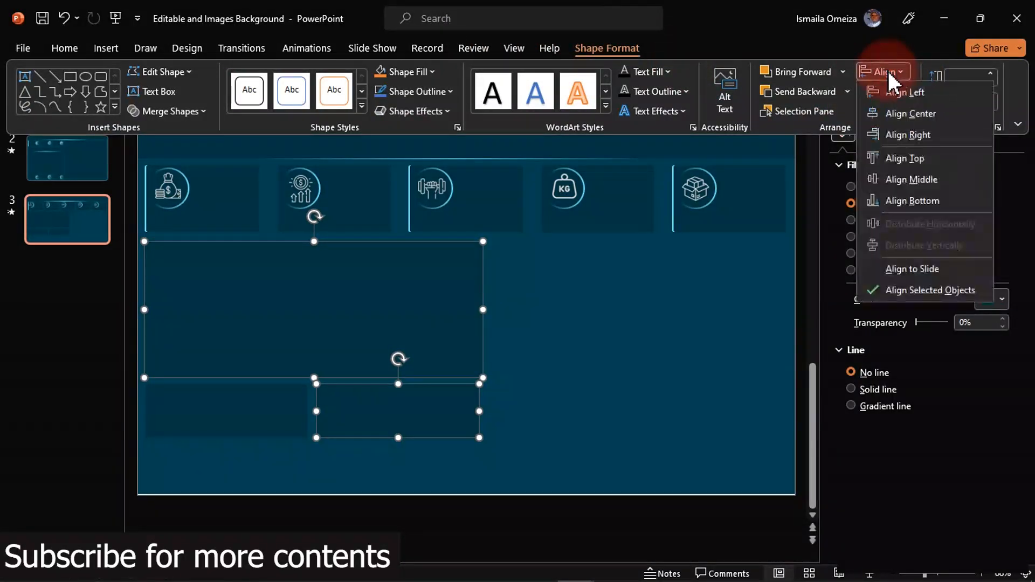
left_click(923, 139)
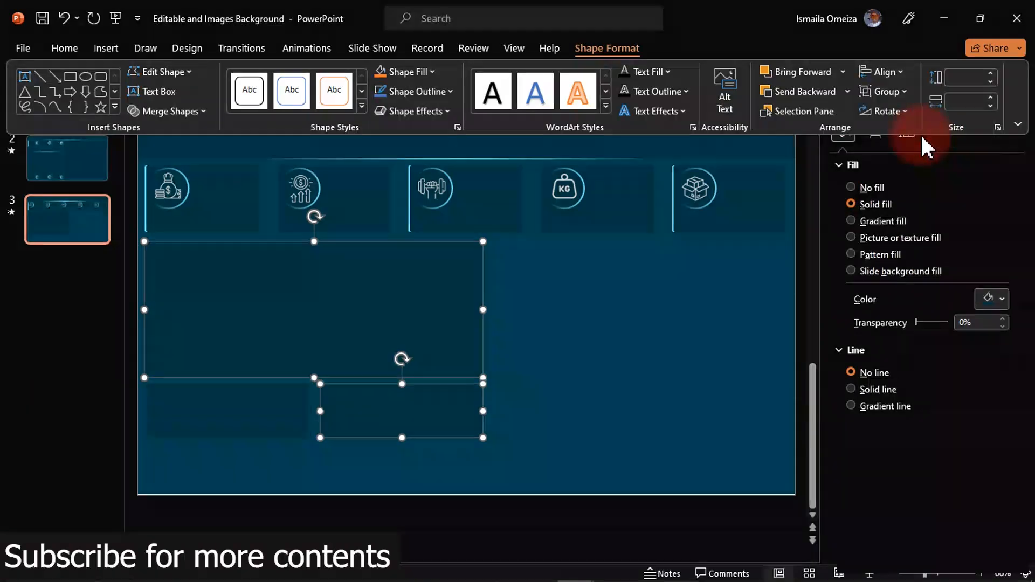
left_click(539, 358)
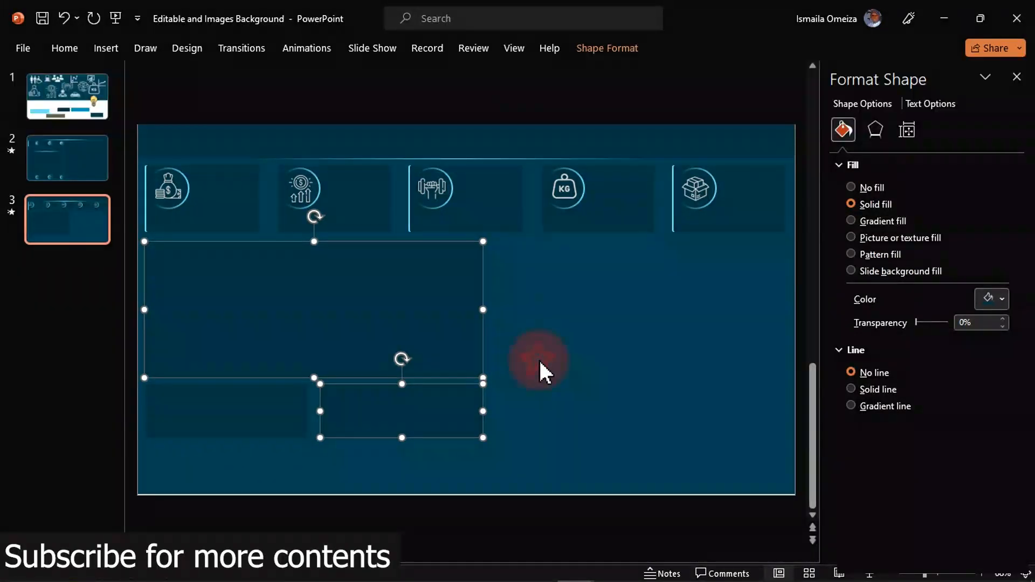
Align the tops of the two small panels.
left_click(406, 414)
left_click(273, 409, "shift")
left_click(607, 48)
left_click(890, 80)
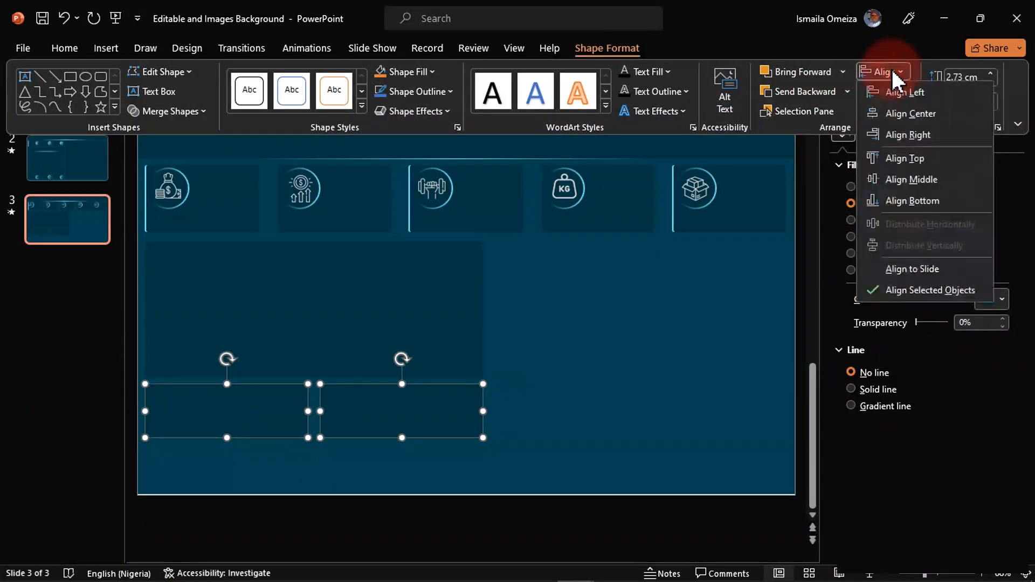
left_click(907, 167)
left_click(636, 355)
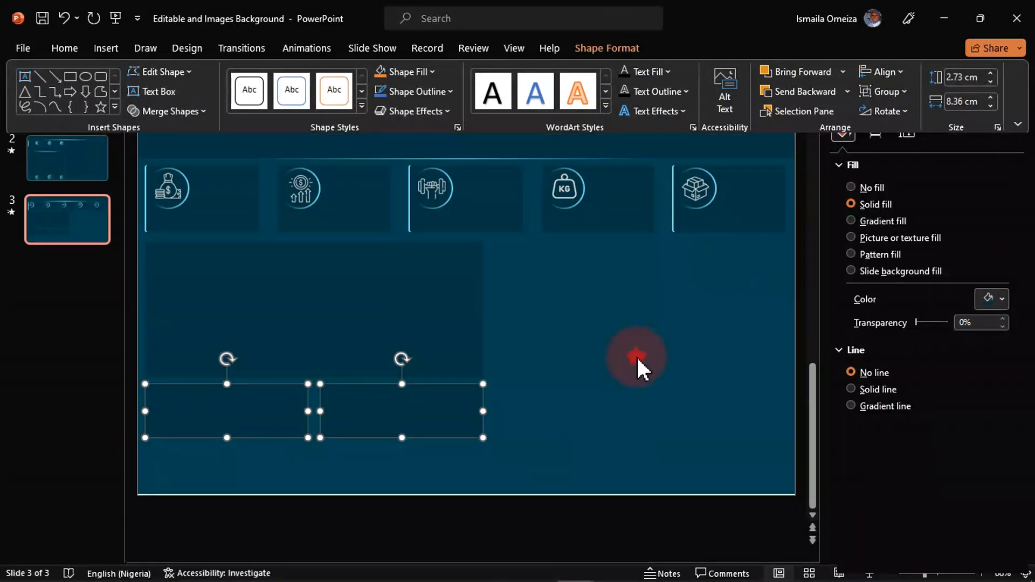
Place a panel copy beneath the two small panels, spanning the large panel's full width and ending just above the slide's lower edge.
left_click(419, 416)
left_click_drag(420, 417, 484, 467)
left_click_drag(315, 495, 316, 482)
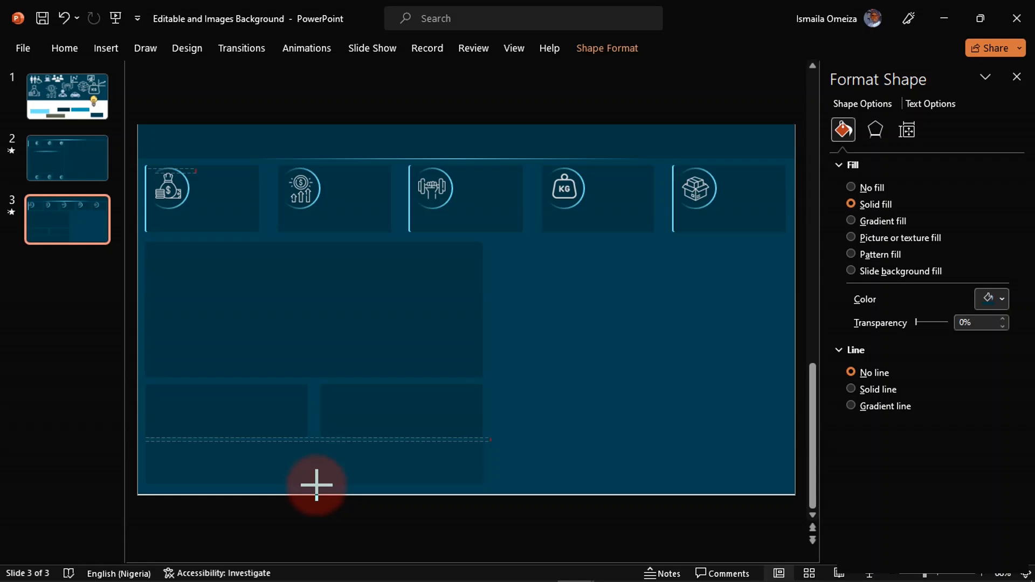
left_click(662, 384)
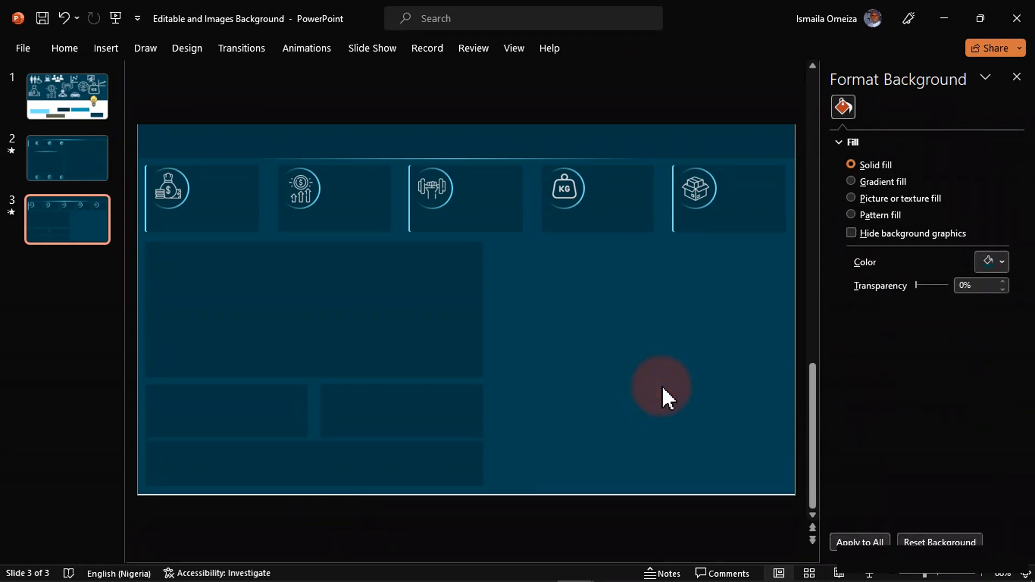
Place a copy of the large chart panel in the empty area to its right, narrowed to leave a small gap between them.
left_click(437, 457)
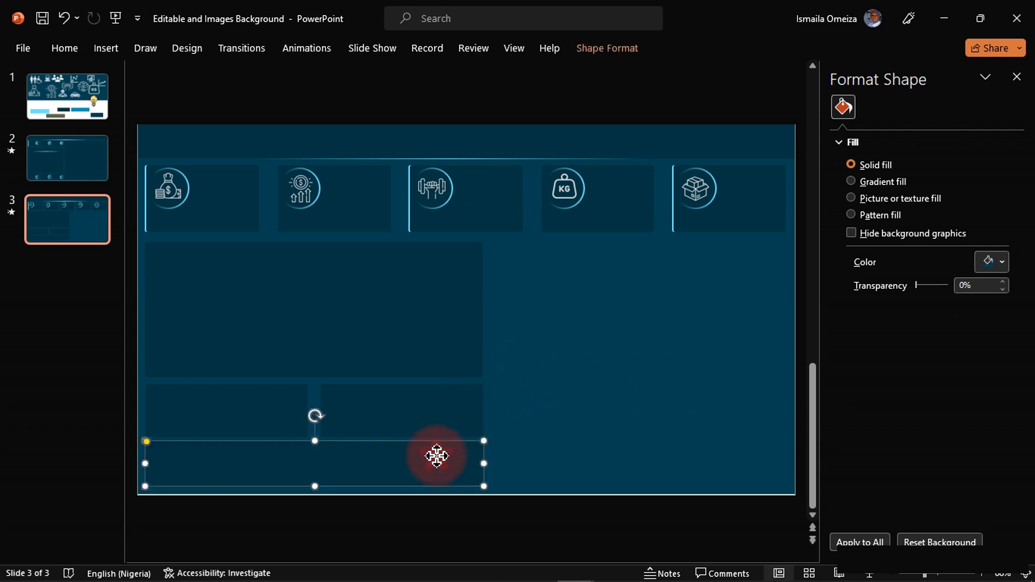
left_click(438, 322)
left_click_drag(437, 322, 711, 330)
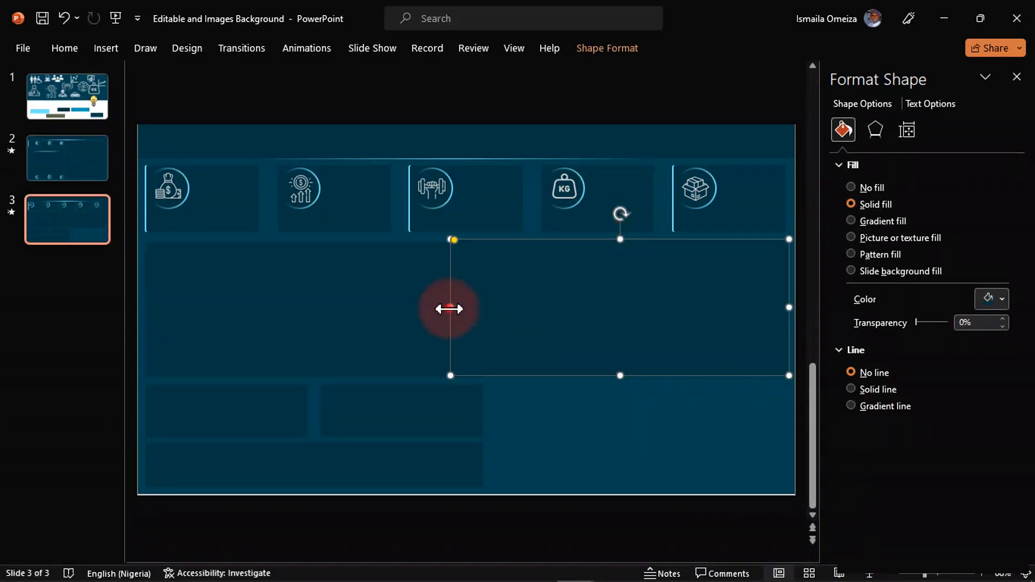
left_click_drag(449, 309, 496, 314)
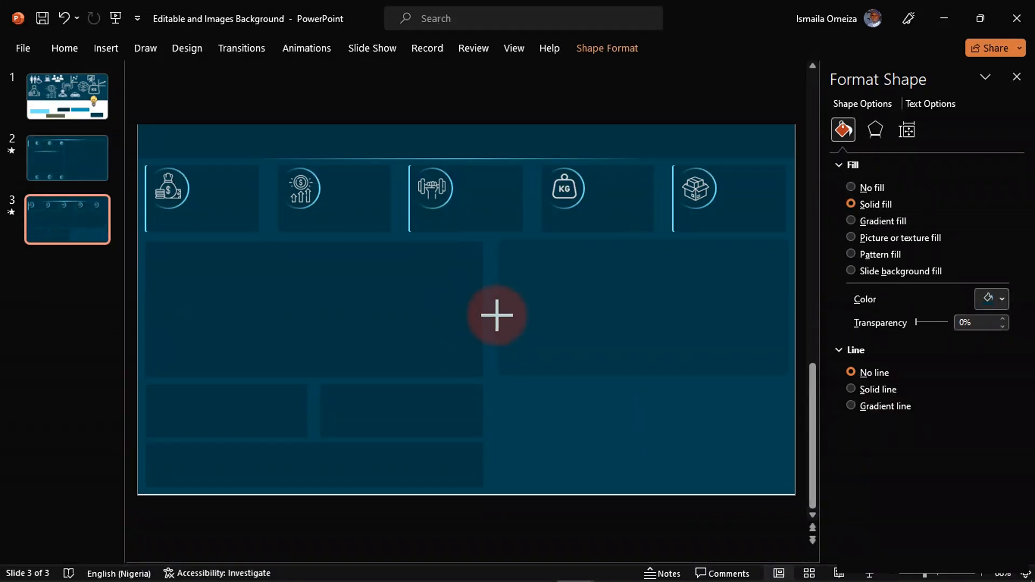
left_click_drag(496, 315, 496, 316)
left_click_drag(497, 308, 495, 308)
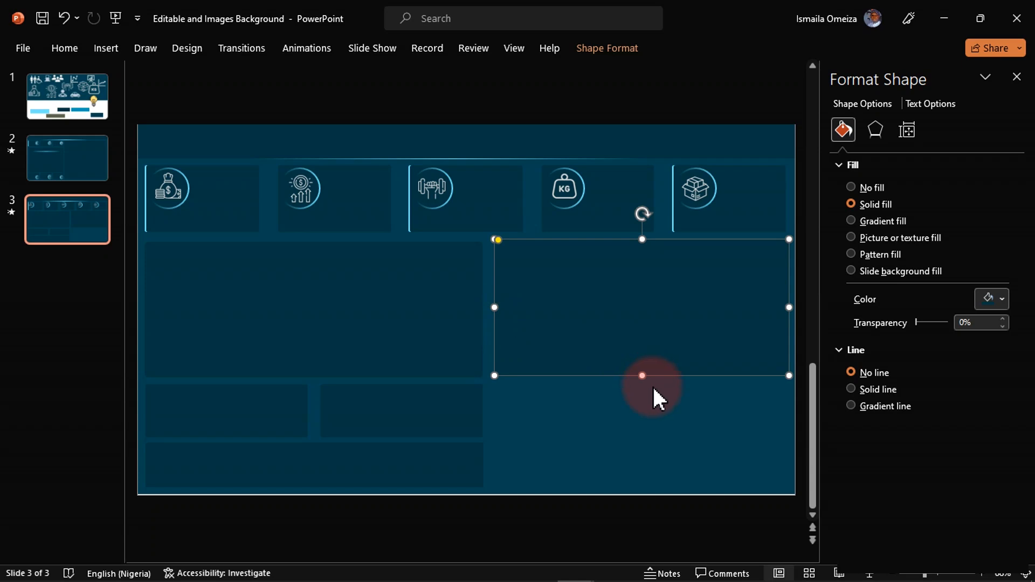
Stretch the copied panel down level with the lowest panel and align its top and right edges with the large panel and last card.
left_click_drag(641, 372, 633, 483)
left_click(475, 143)
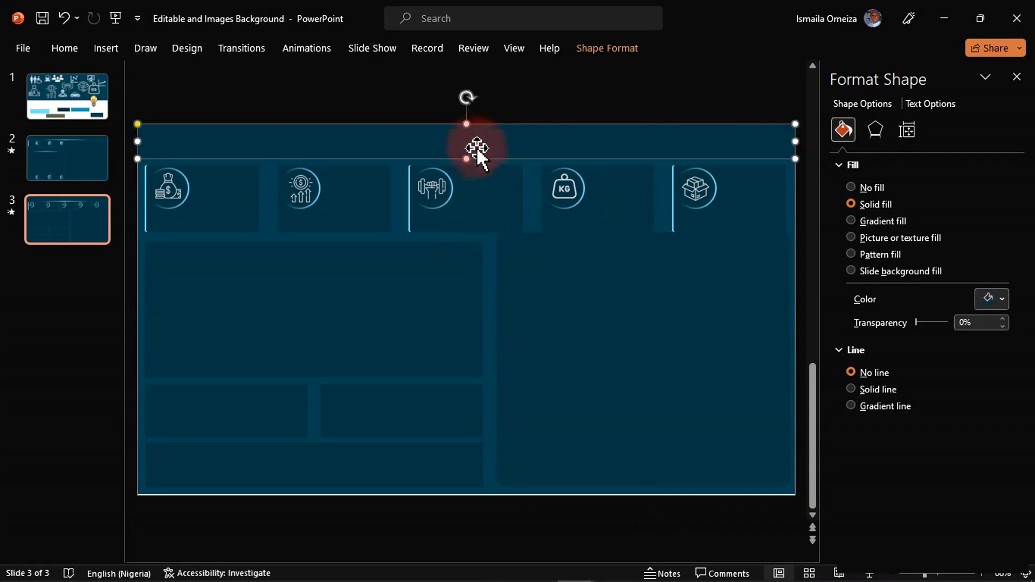
left_click(566, 307)
left_click_drag(642, 232, 639, 243)
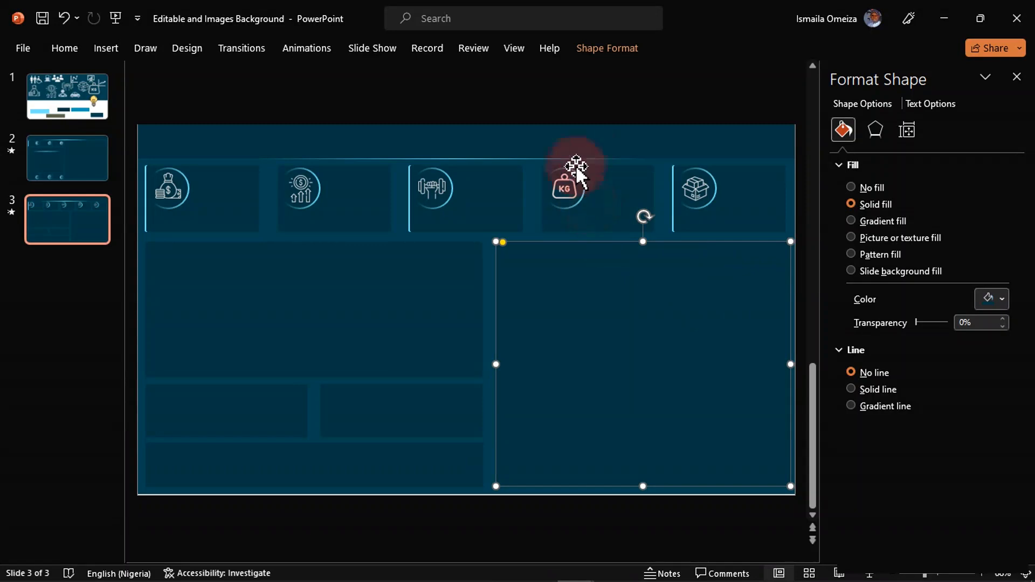
left_click_drag(790, 364, 786, 364)
Duplicate the tall right-hand panel and give the copy a linear gradient fill.
left_click_drag(641, 276, 589, 259)
left_click(878, 221)
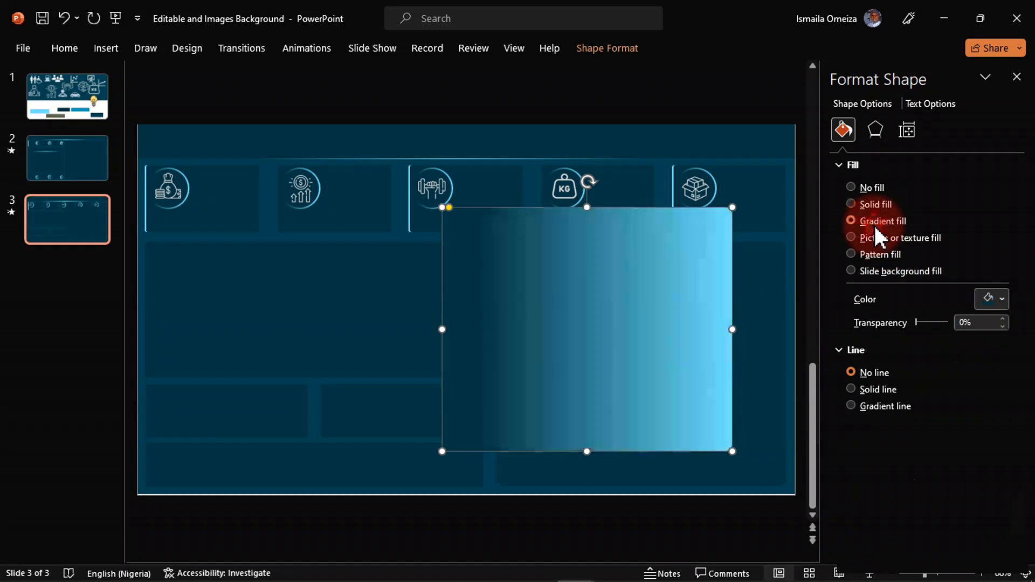
left_click(954, 408)
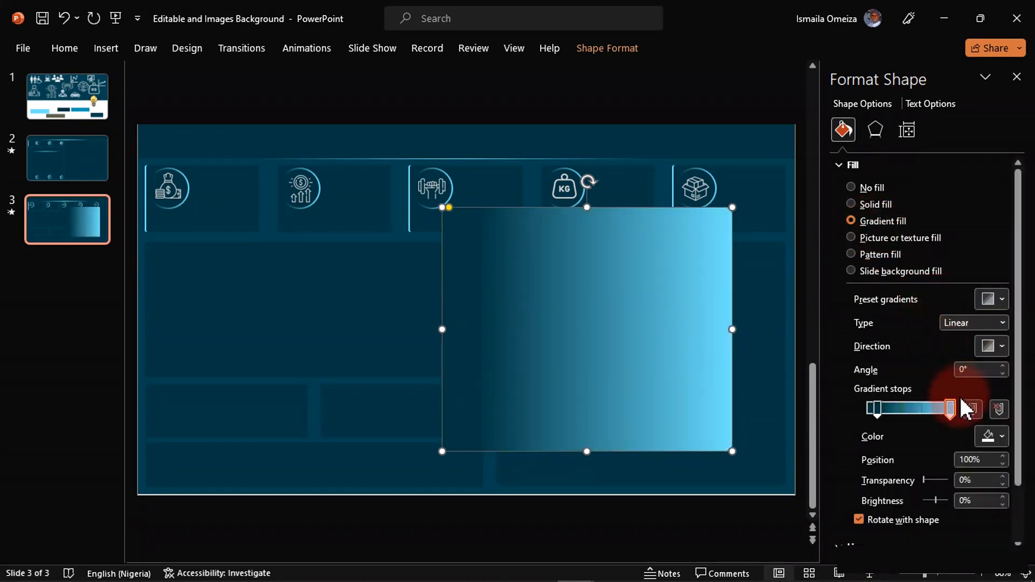
left_click(1000, 346)
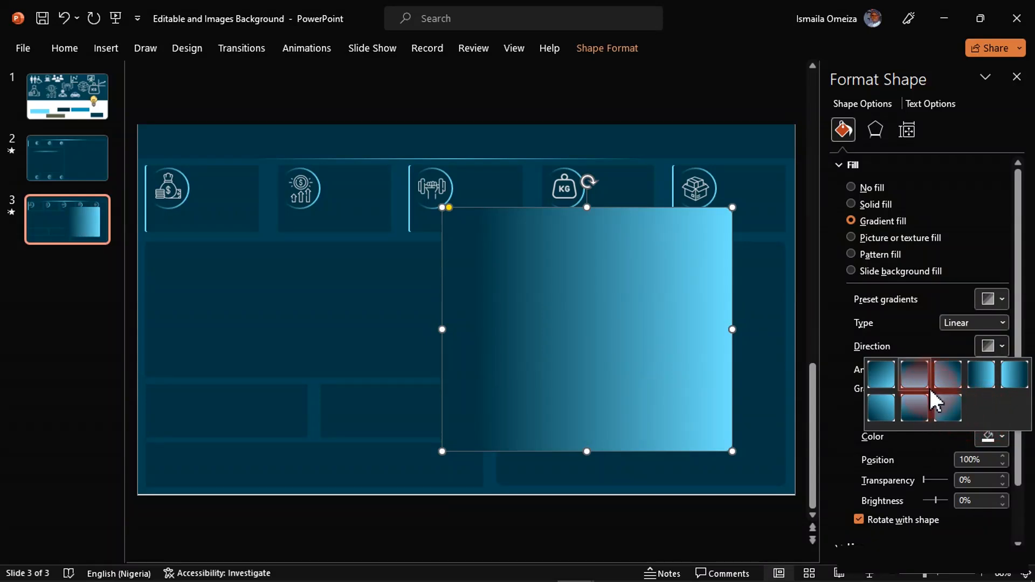
left_click(974, 232)
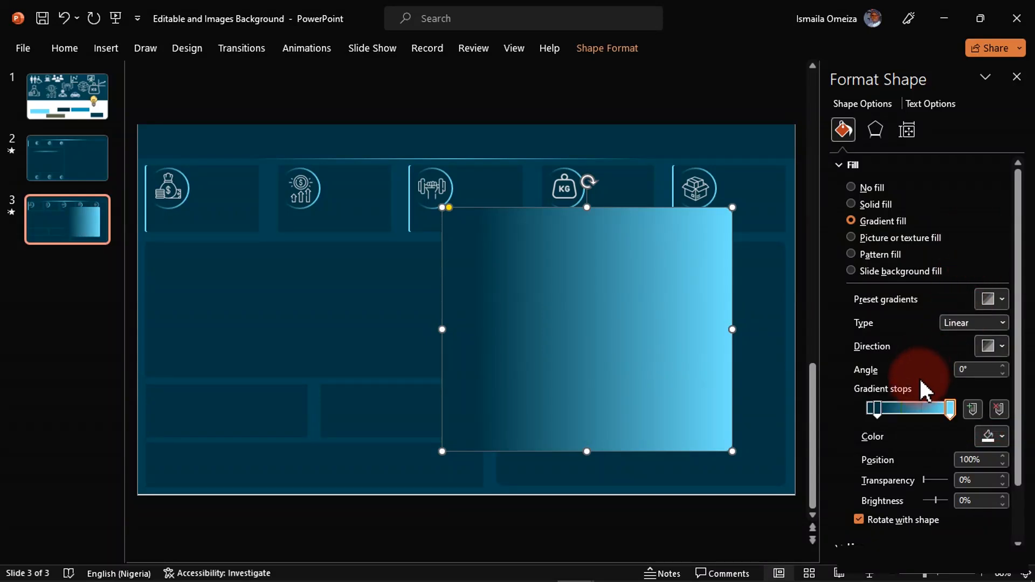
Add a light blue gradient stop at 58% and recolour the end stop dark teal.
left_click(917, 407)
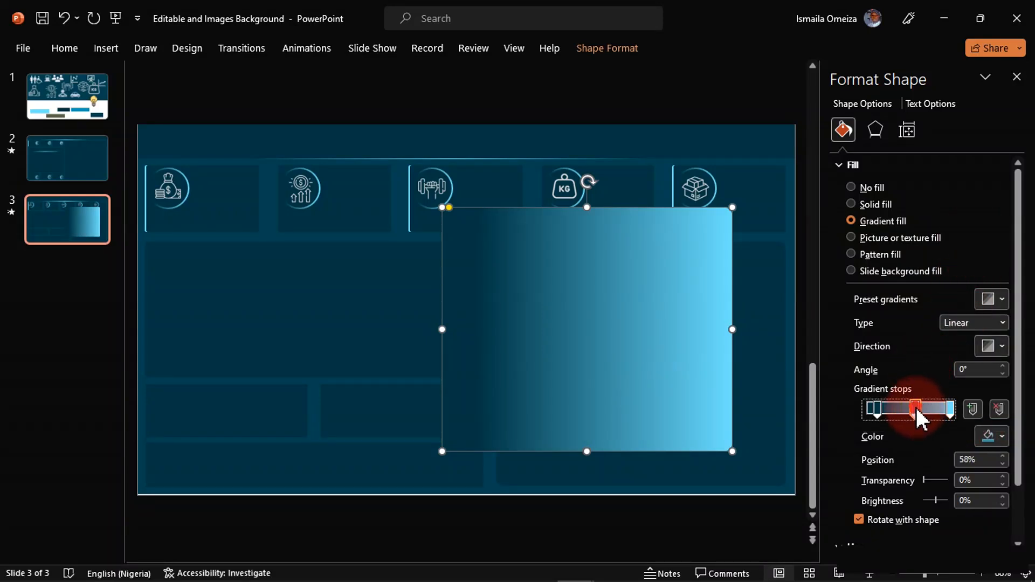
left_click(993, 435)
left_click(909, 376)
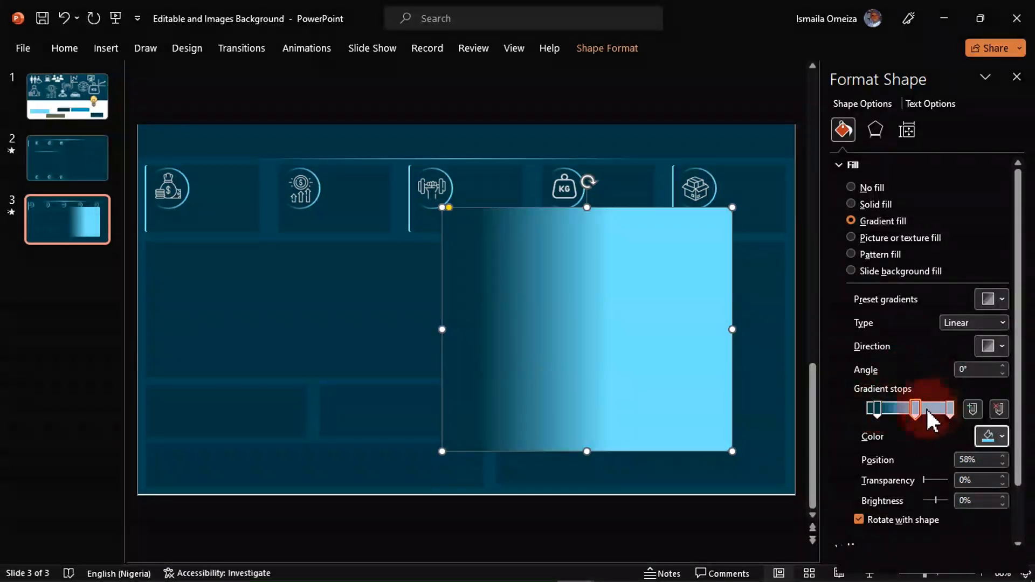
left_click(950, 409)
left_click(993, 436)
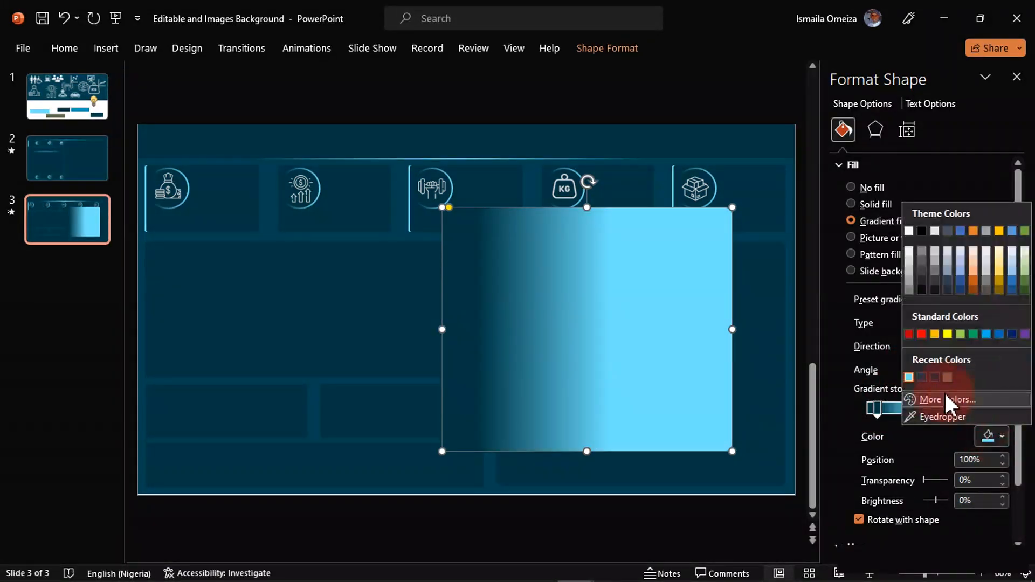
left_click(922, 377)
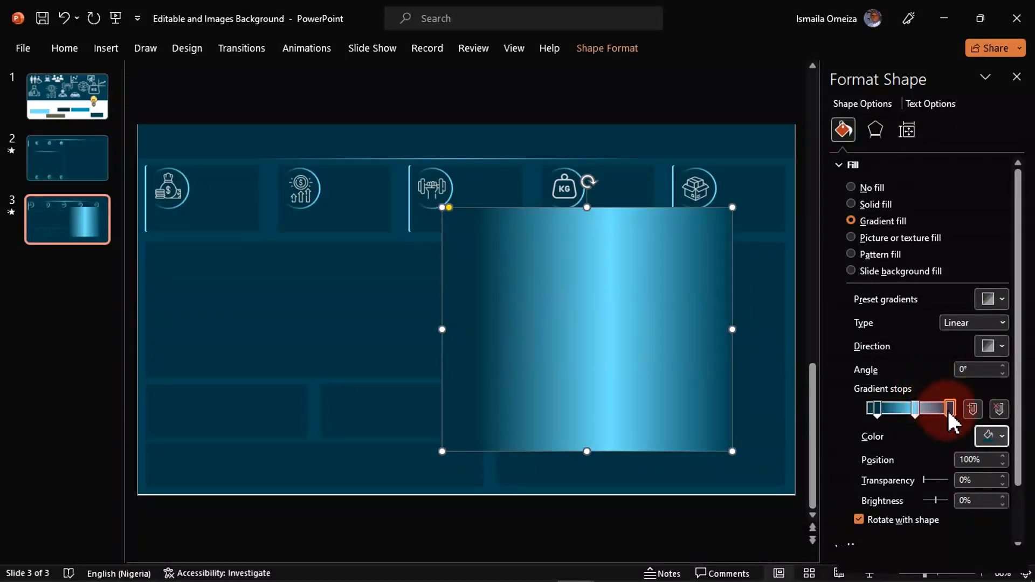
Move the dark gradient stops inward, the last one to 90%, and set the linear gradient direction to 90°.
left_click_drag(948, 410, 945, 410)
left_click_drag(878, 407, 940, 409)
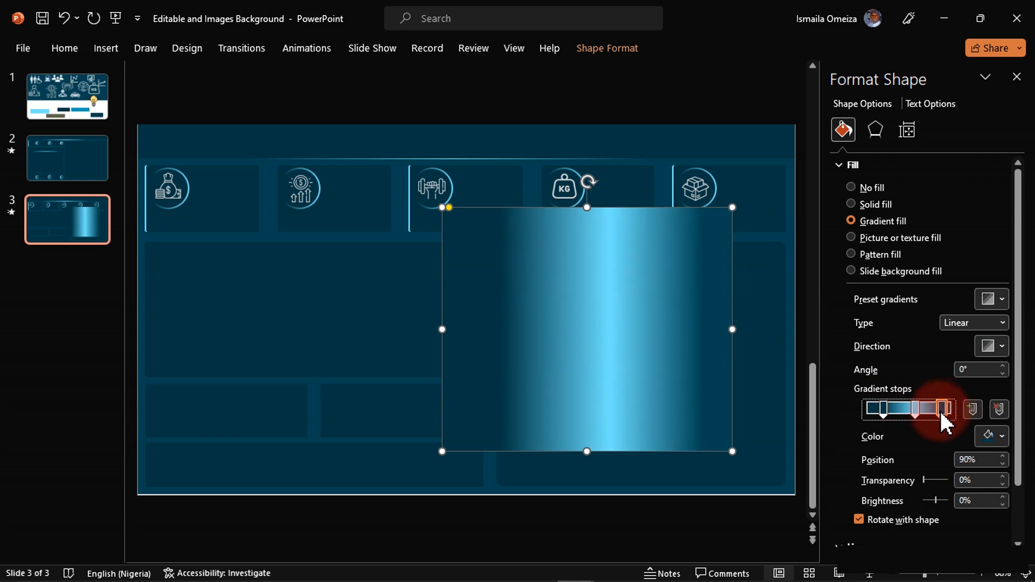
left_click(1002, 347)
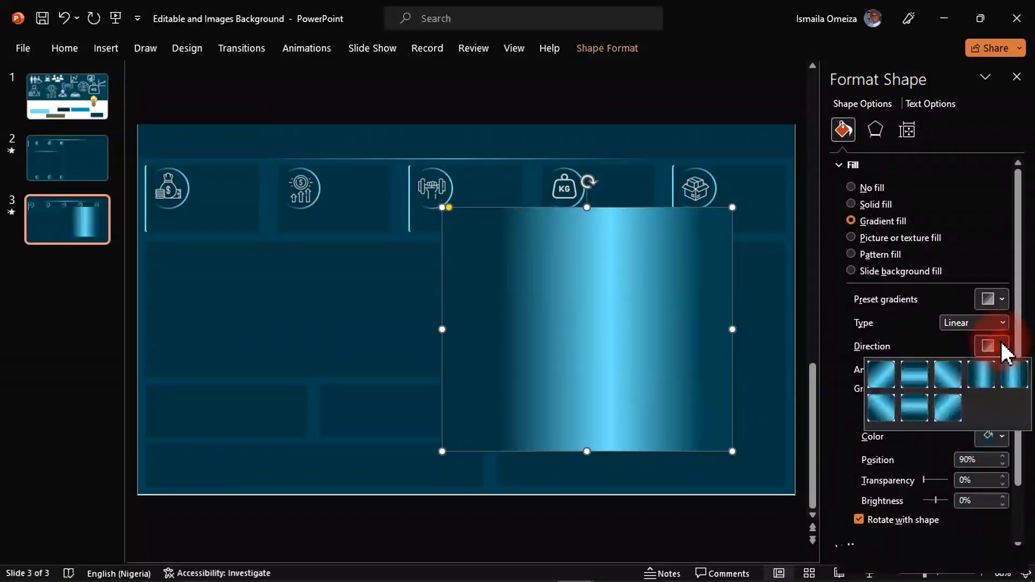
left_click(996, 381)
left_click(1003, 347)
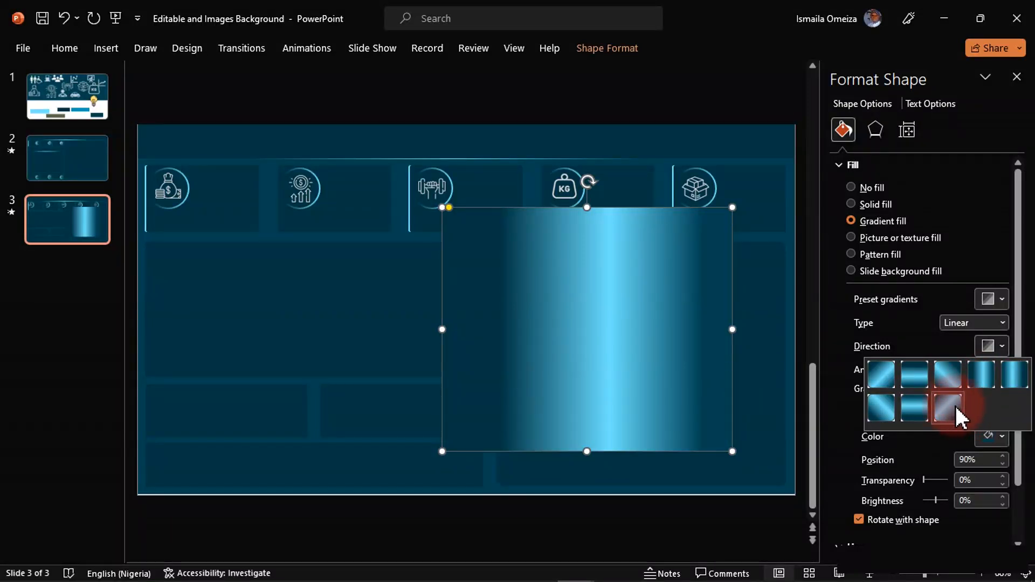
left_click(920, 378)
Position the gradient copy over the tall panel, send it to the back and nudge it slightly left as an edge glow.
left_click_drag(656, 259, 711, 295)
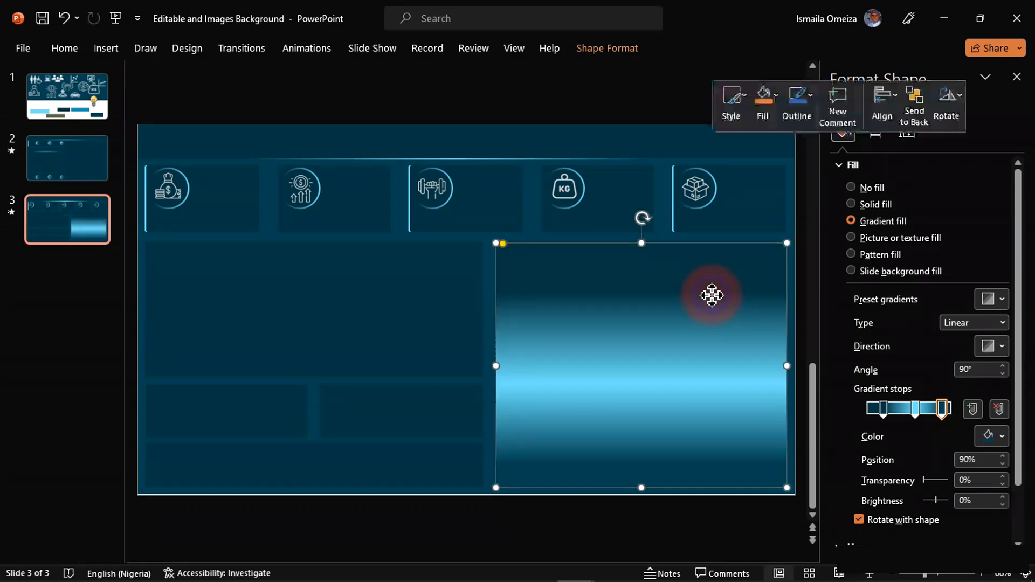
right_click(712, 296)
left_click(751, 362)
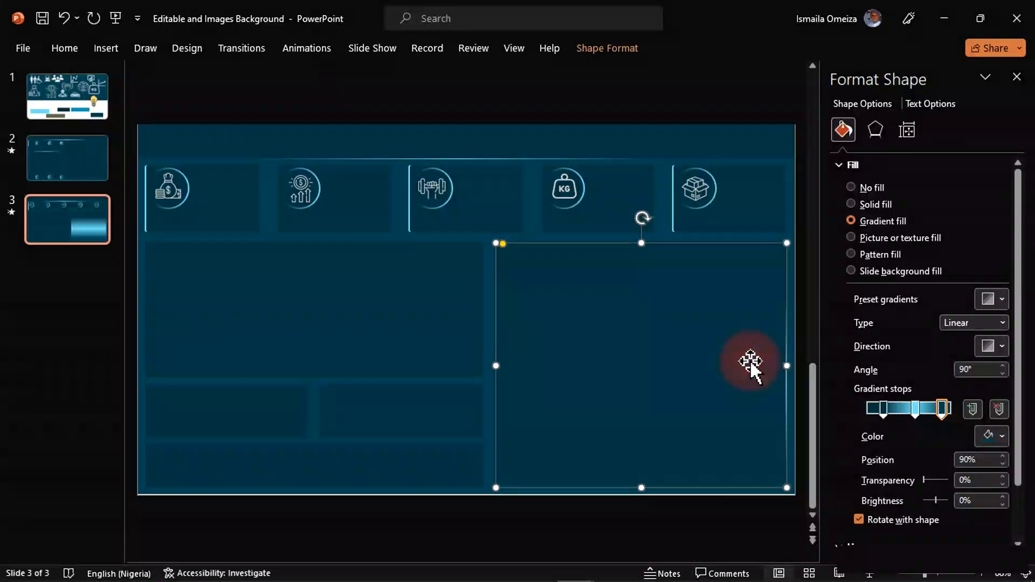
key("ctrl+Left")
key("ctrl+Left")
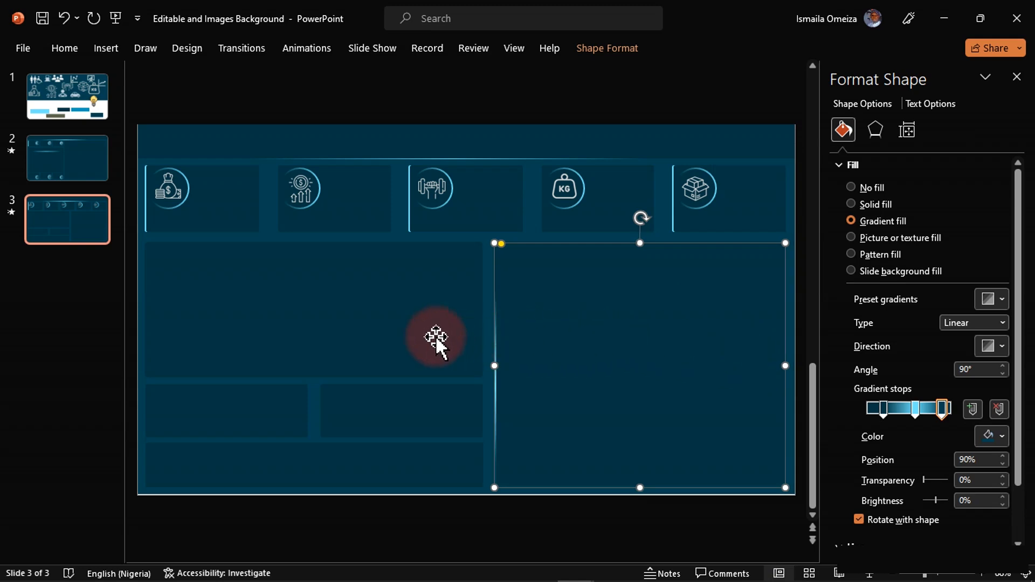
left_click(569, 101)
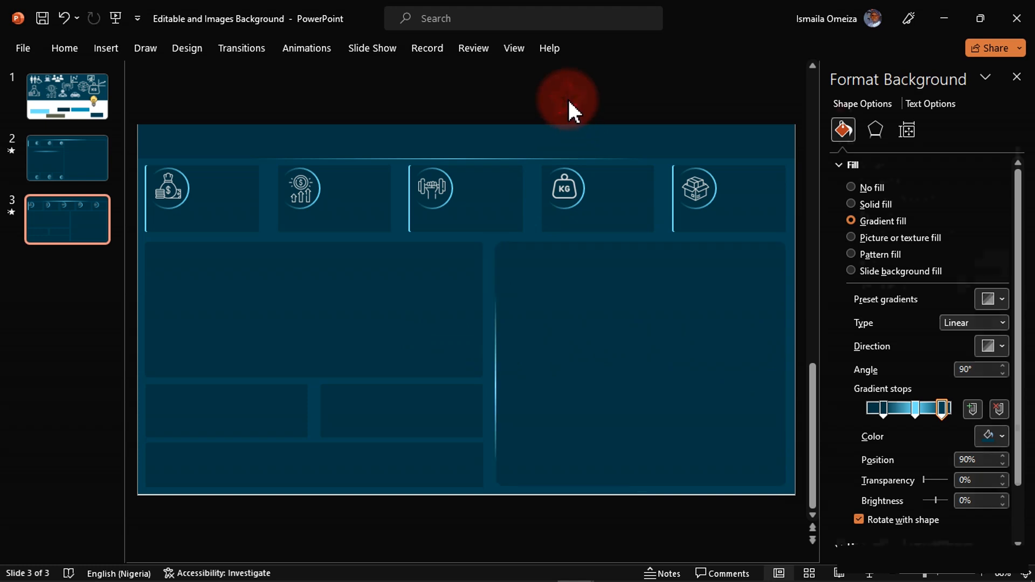
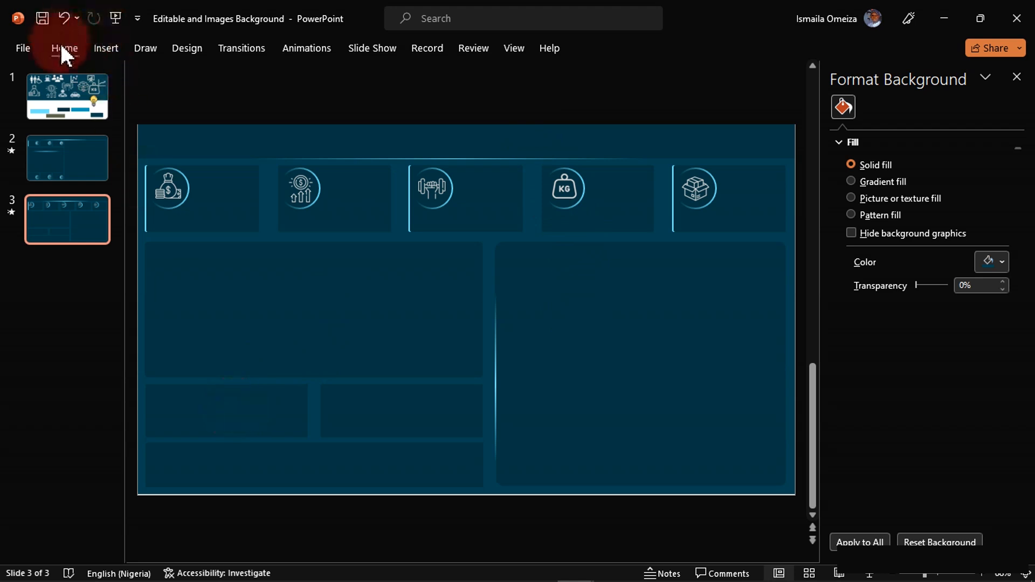
Draw a small rounded rectangle inside the large upper-left chart panel.
left_click(102, 46)
left_click(259, 106)
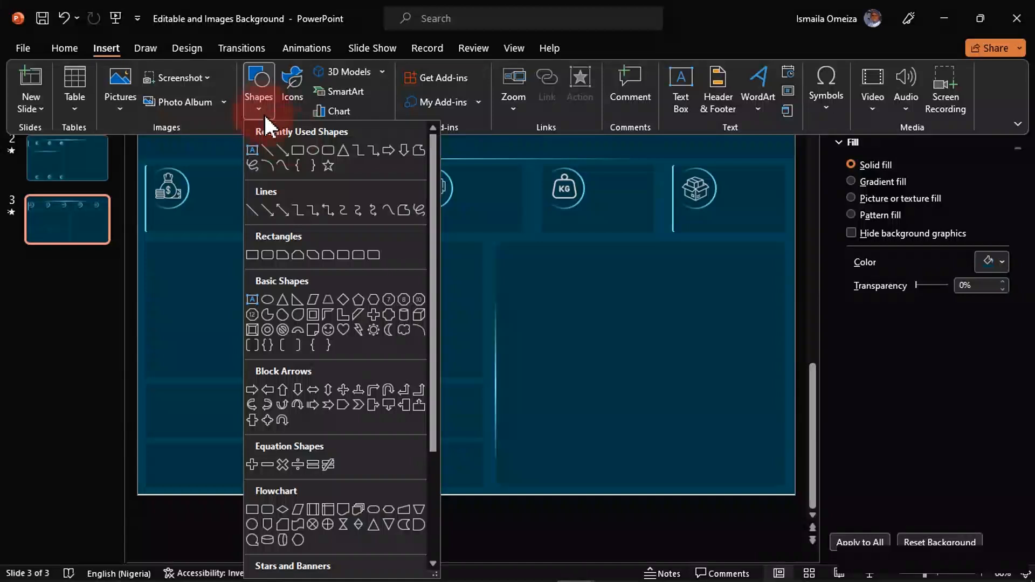
left_click(325, 152)
left_click_drag(270, 308, 313, 347)
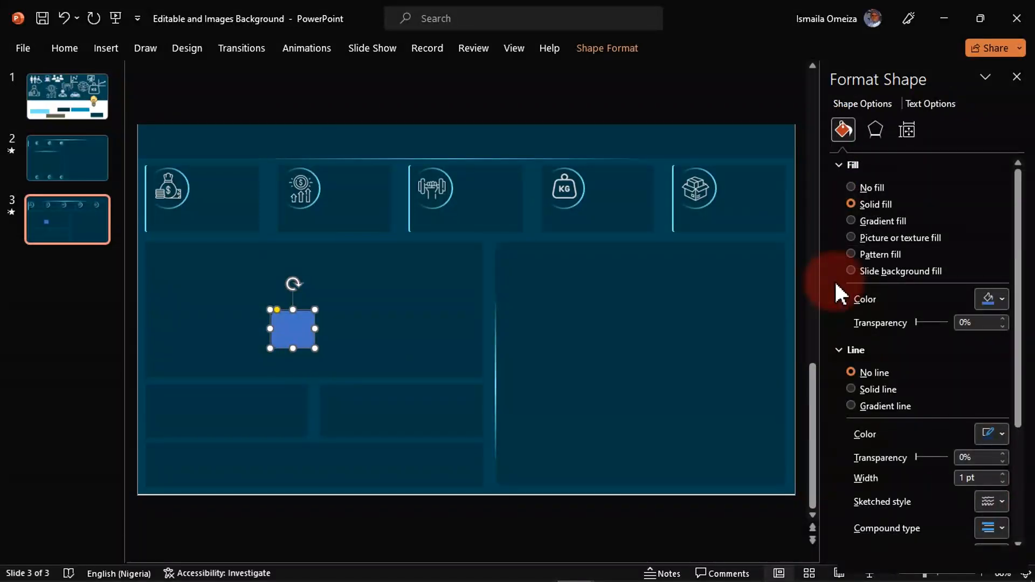
Remove the small rounded rectangle's fill and give it a 1.5 pt gradient outline.
left_click(875, 187)
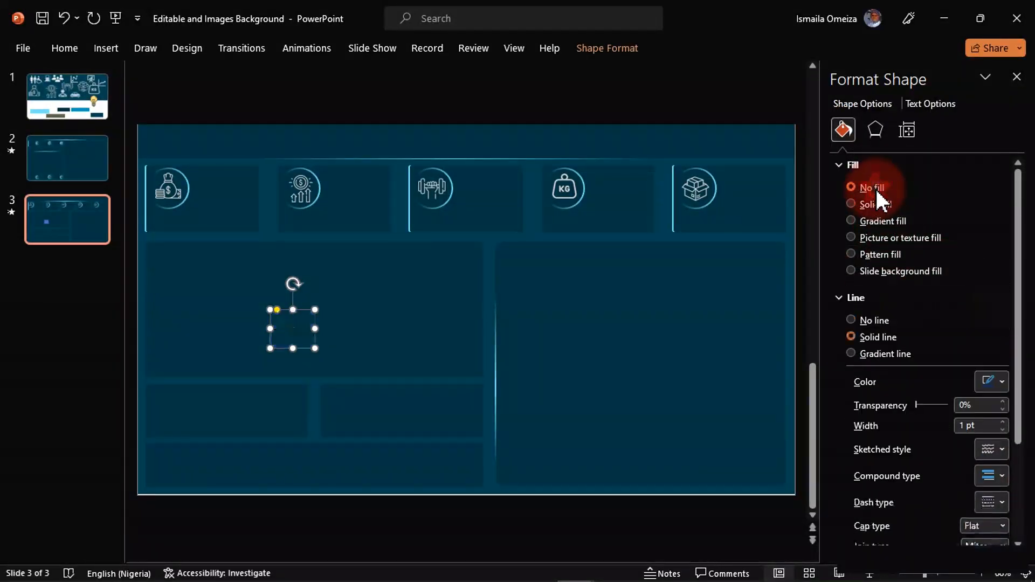
left_click(883, 336)
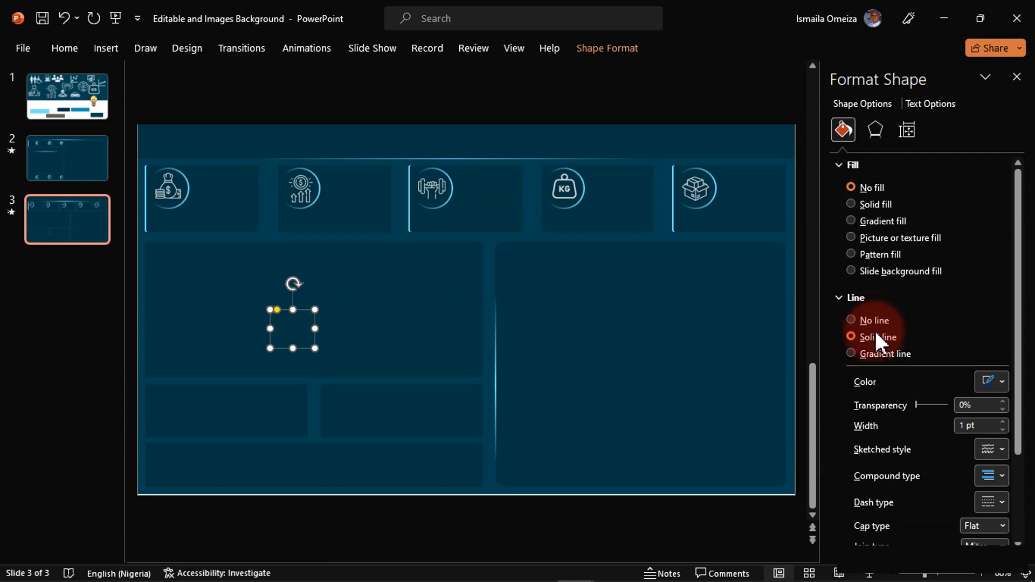
left_click(995, 382)
left_click(992, 405)
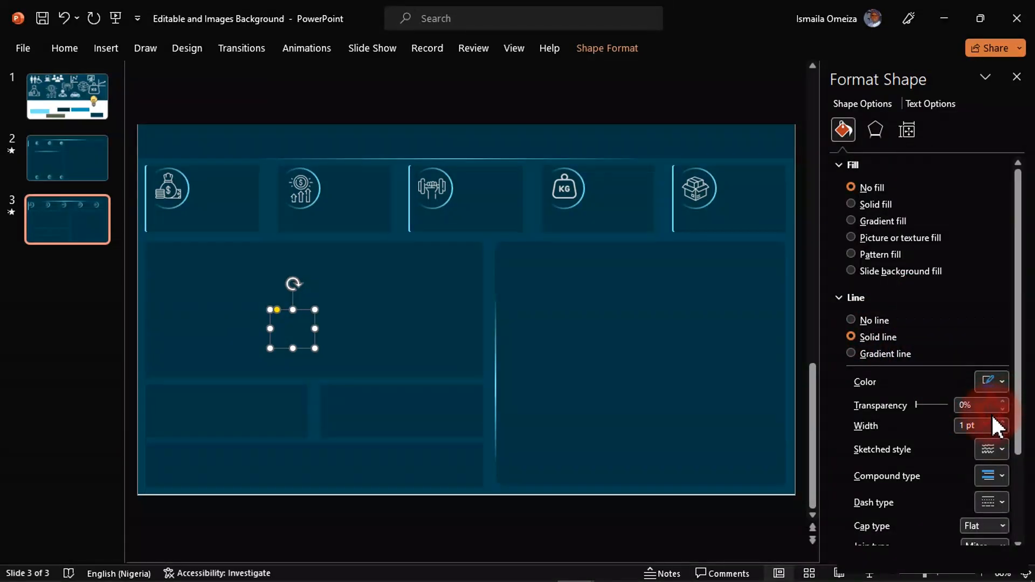
left_click(335, 338)
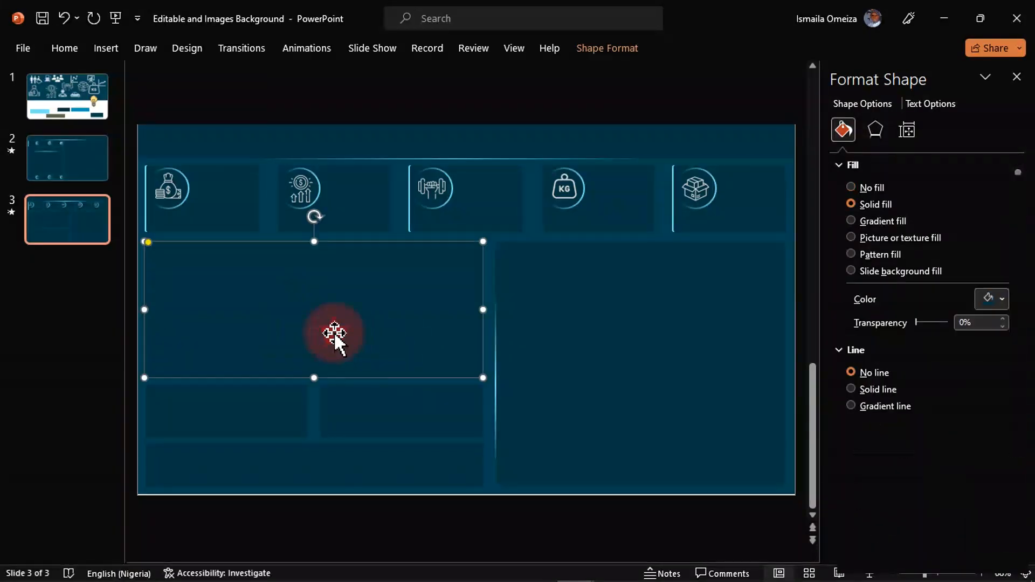
left_click(305, 319)
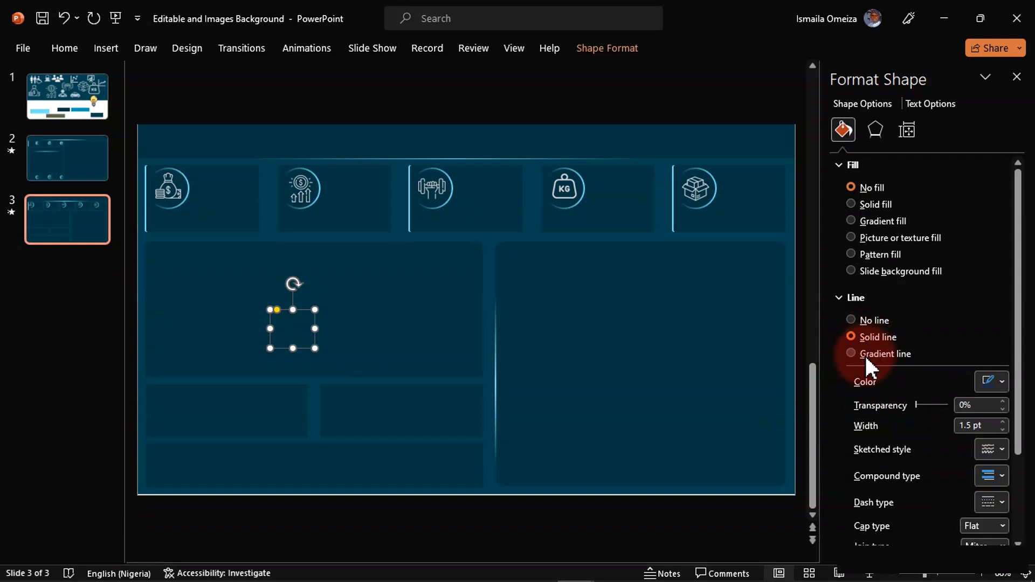
left_click(865, 354)
Flatten the outlined rectangle and place it at the left inside the first small panel, deleting the stray offset copy.
left_click_drag(317, 343, 197, 401)
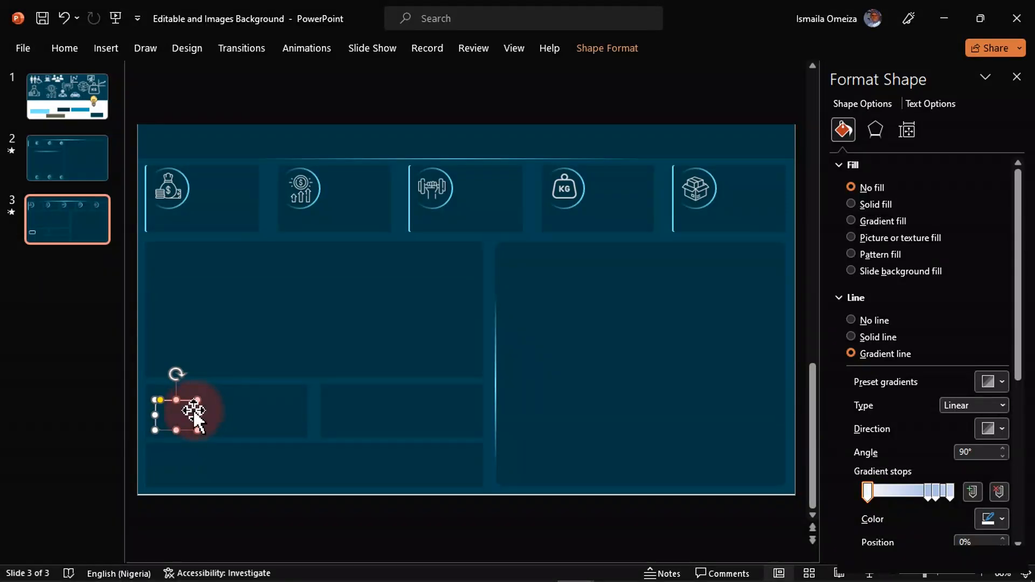
left_click(180, 351)
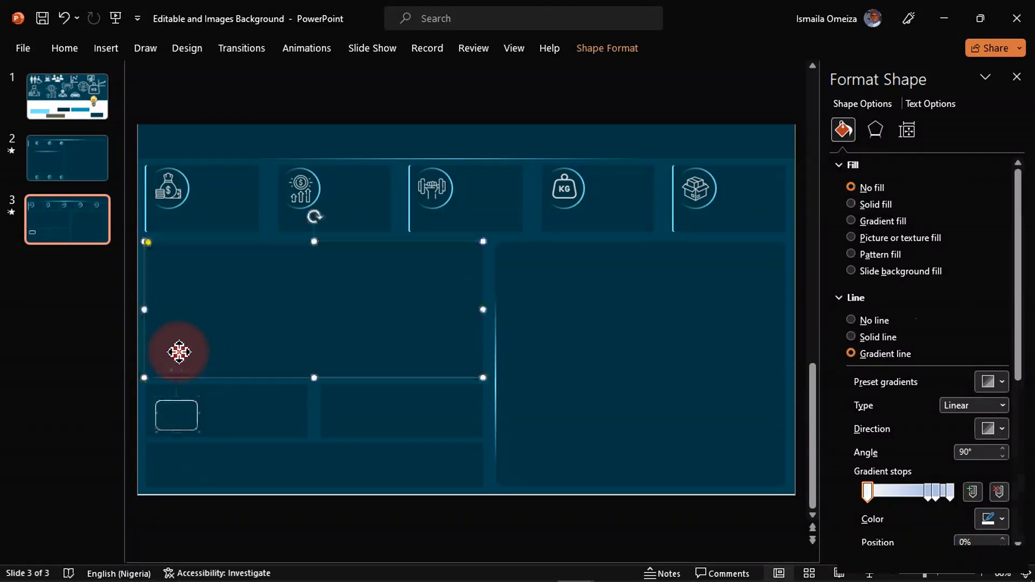
left_click(194, 414)
left_click(194, 415)
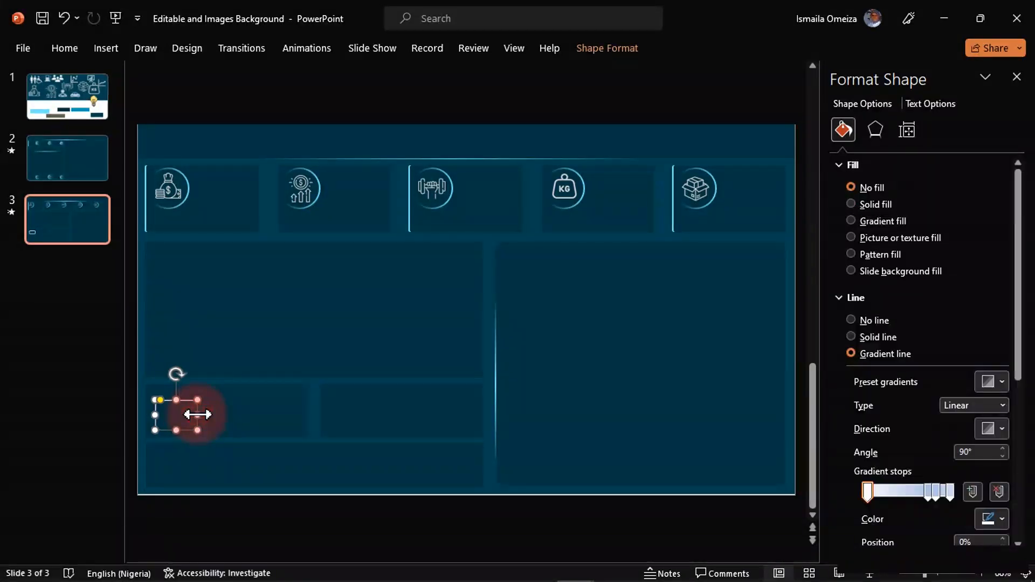
left_click_drag(197, 411, 196, 408)
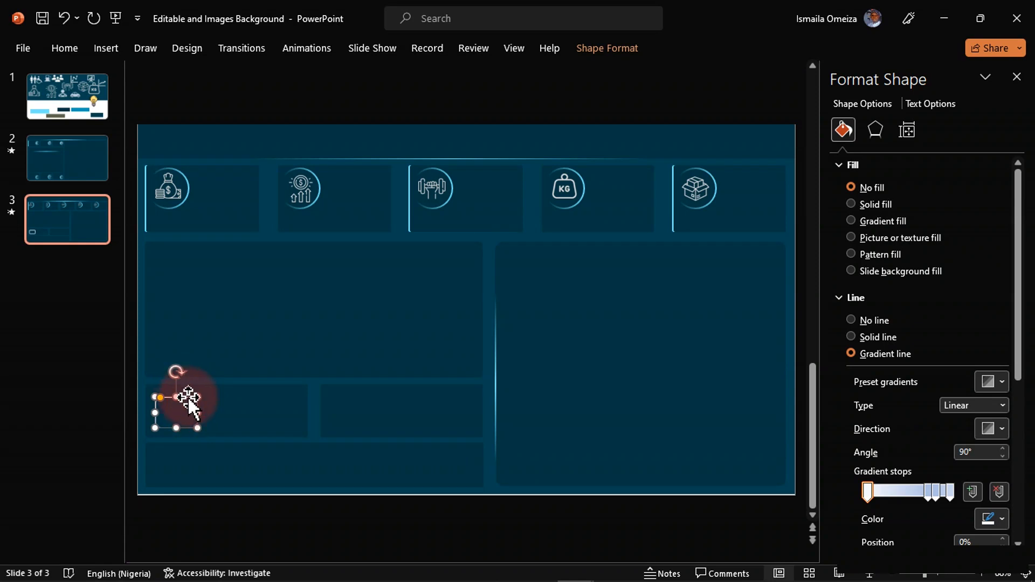
left_click_drag(193, 412, 201, 420)
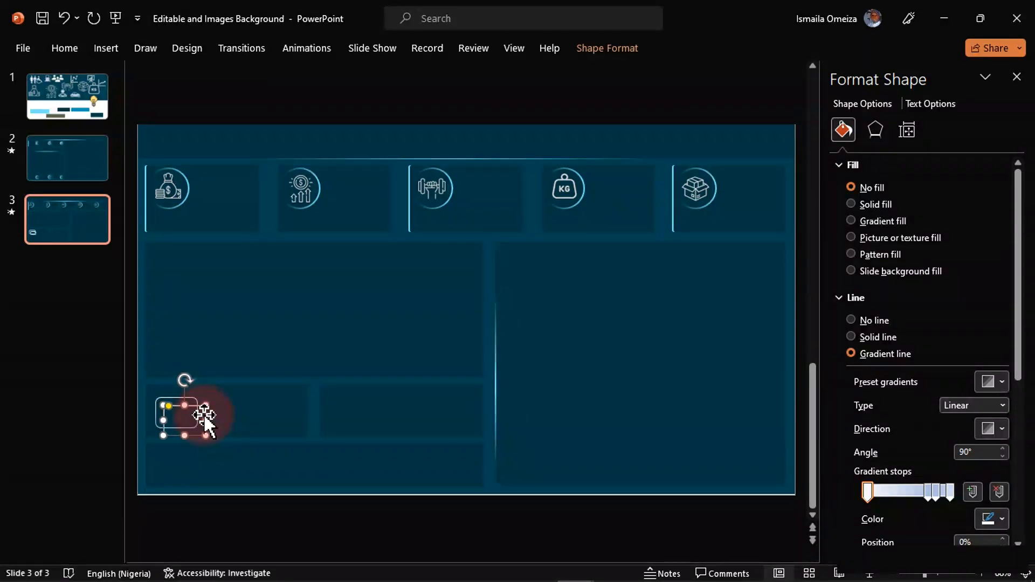
key("Delete")
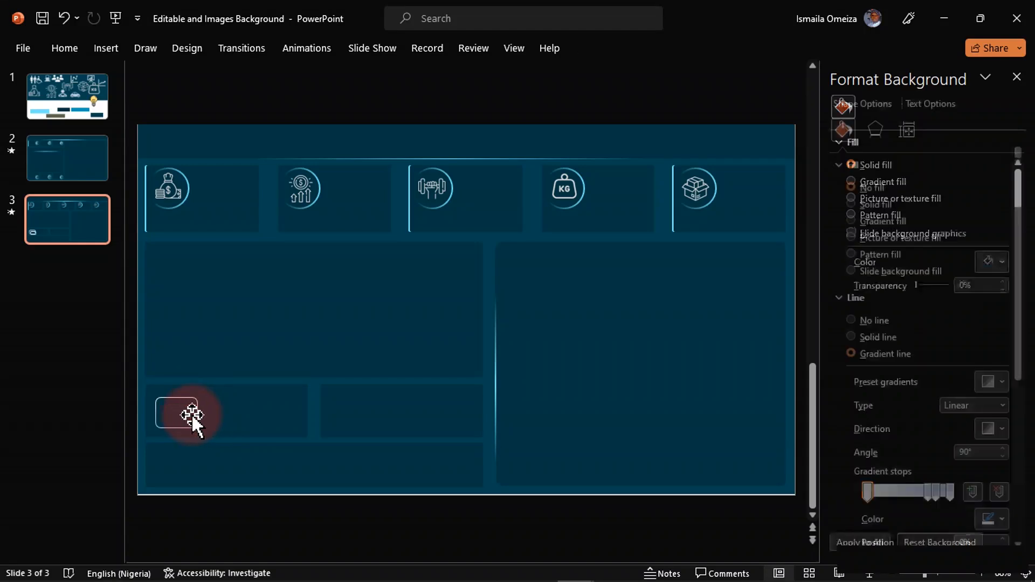
Narrow the outlined rounded rectangle to nearly square and place a duplicate at the left inside the second small panel.
left_click(194, 412)
left_click(196, 412)
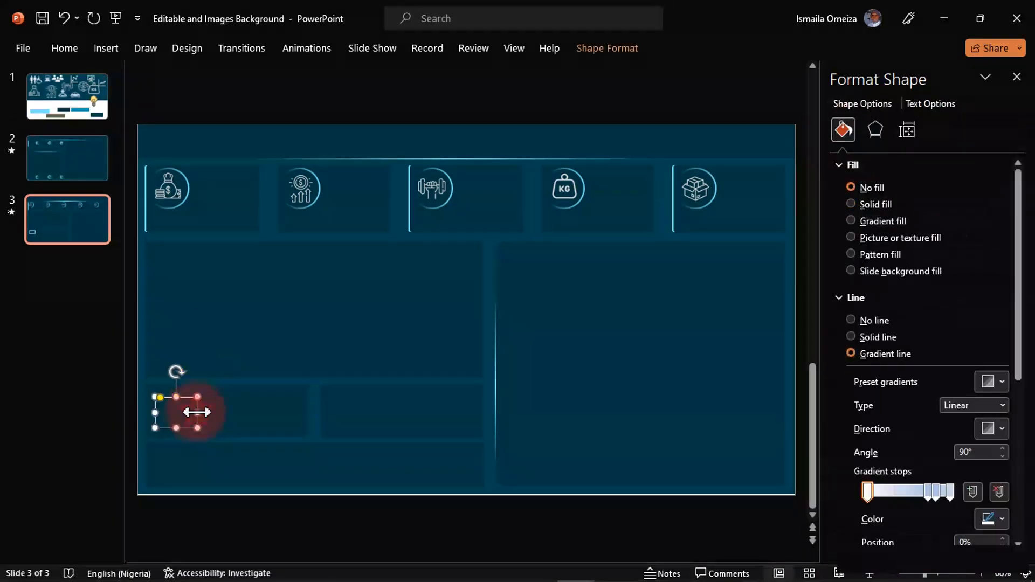
left_click_drag(197, 413, 193, 412)
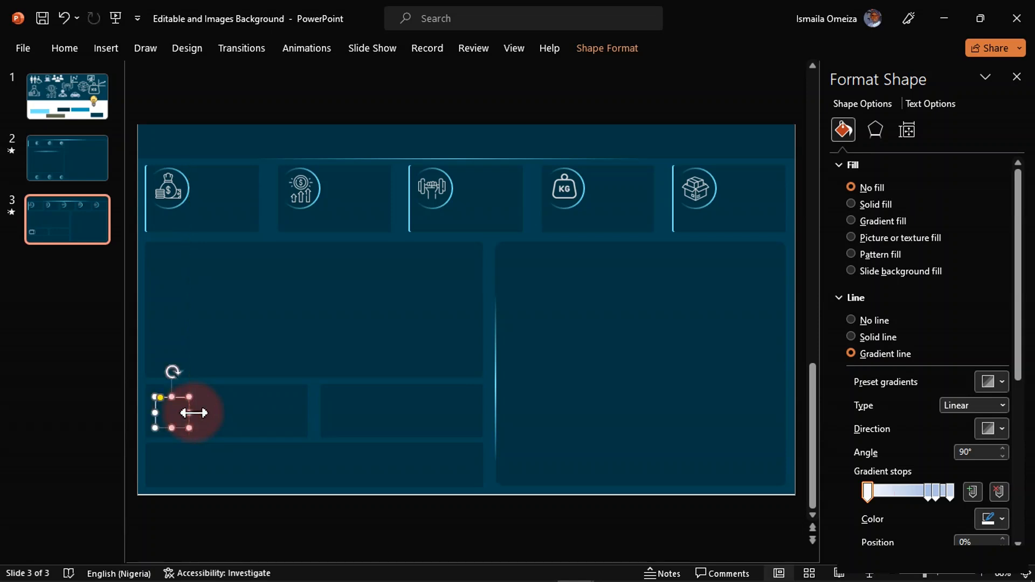
key("ctrl+d")
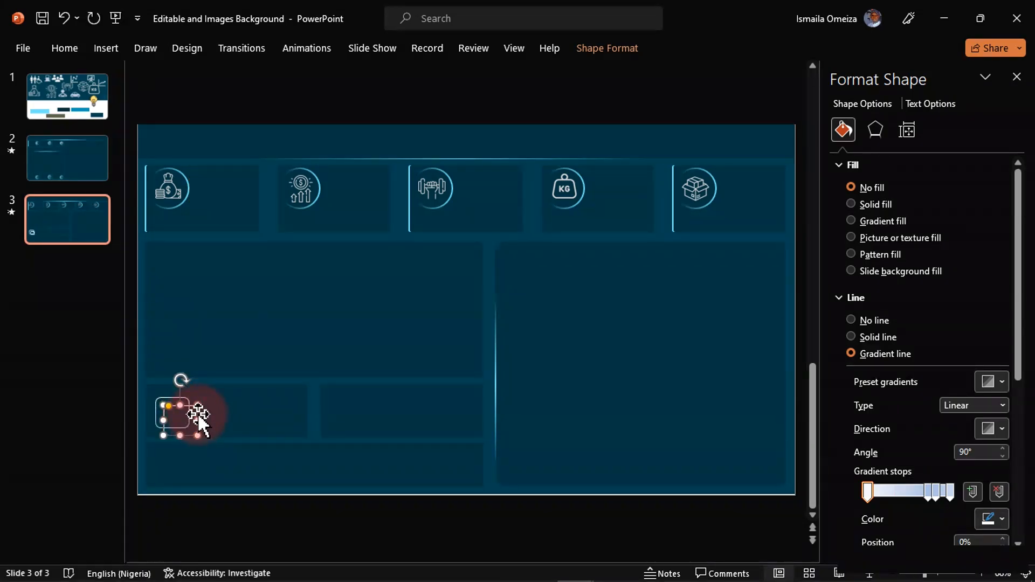
left_click_drag(197, 415, 362, 411)
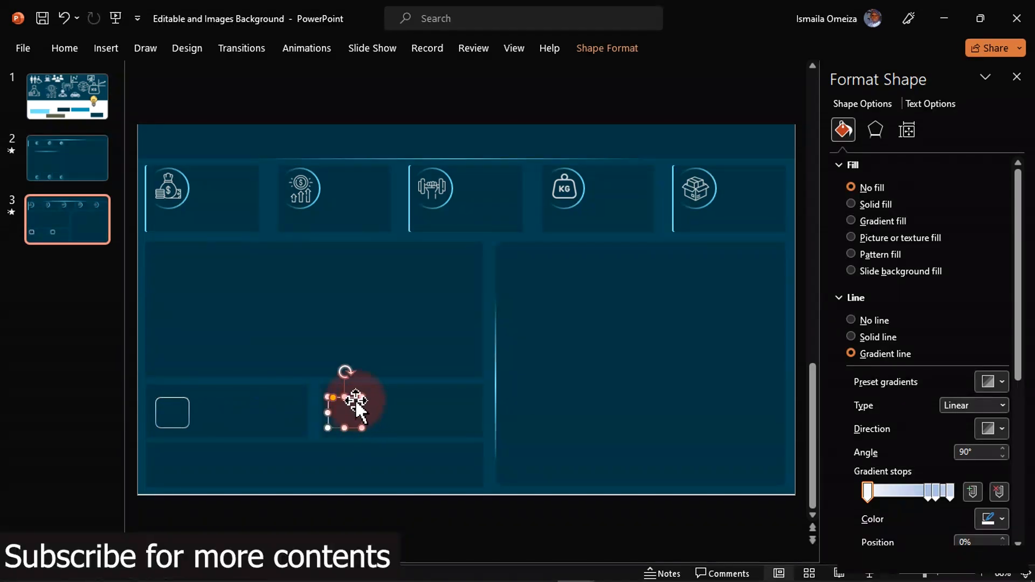
left_click(344, 102)
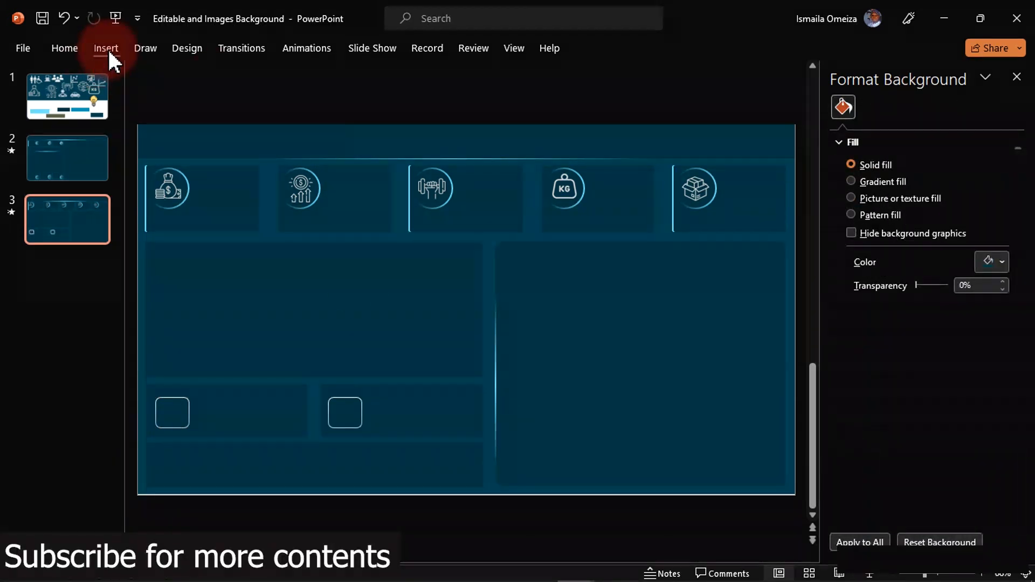
Draw a small circle and place it over the upper-right corner of the first outlined box.
left_click(107, 48)
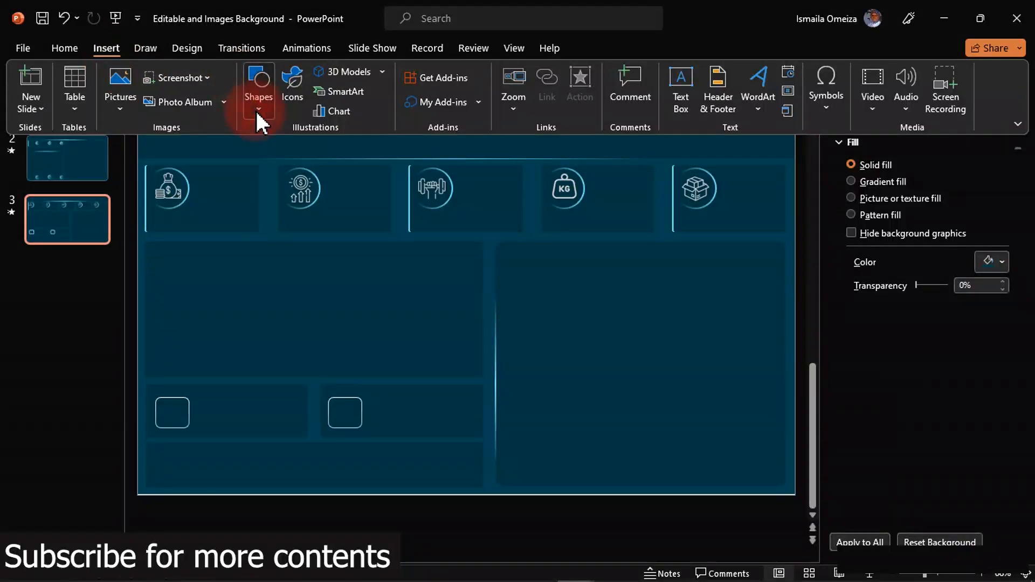
left_click(256, 106)
left_click(312, 150)
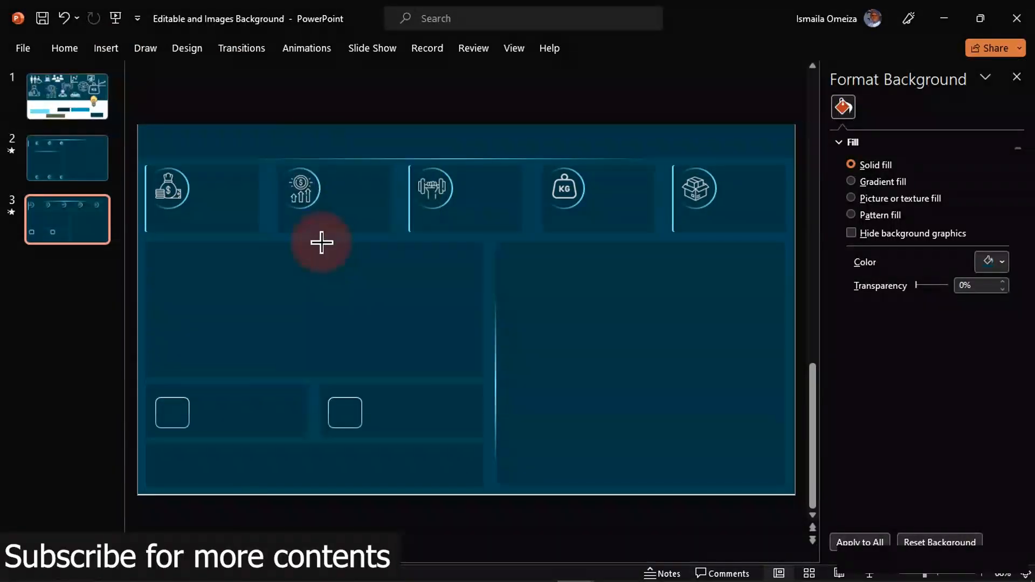
mouse_move(321, 251)
left_mouse_down()
mouse_move(348, 283)
mouse_move(250, 405)
mouse_move(192, 443)
left_mouse_up()
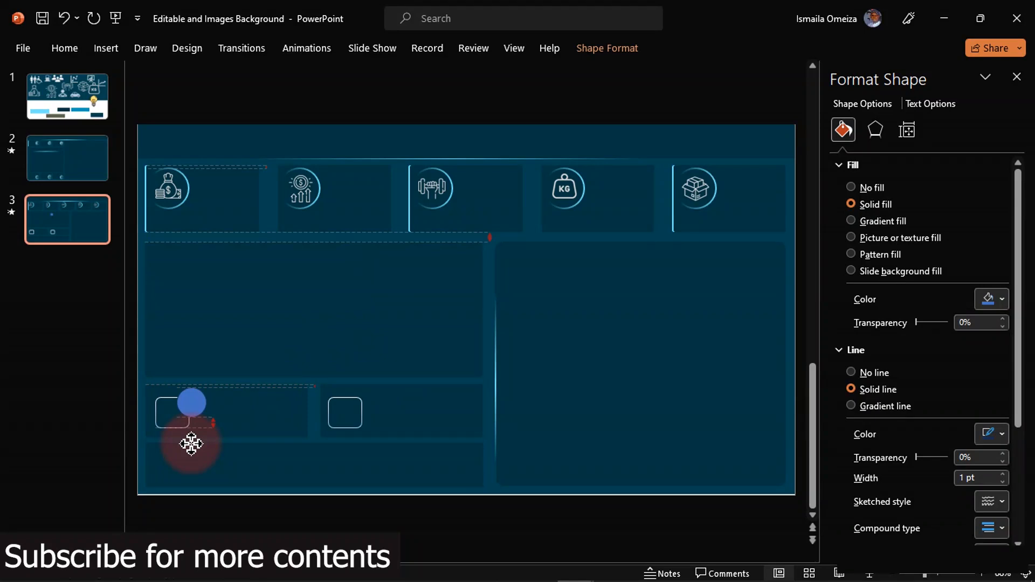
left_click_drag(192, 444, 192, 443)
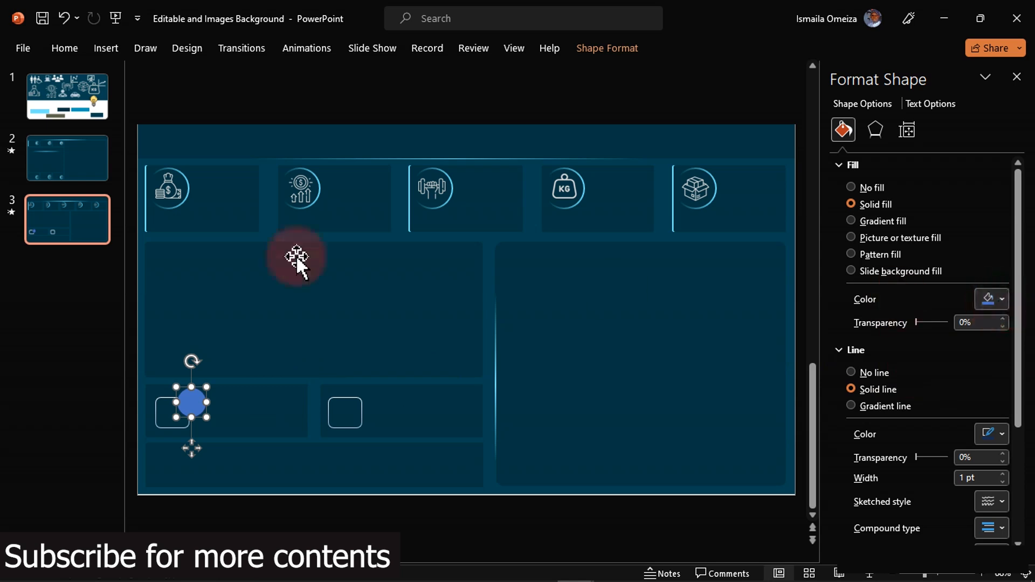
Copy the medium-blue rectangle from slide 1 and paste it onto slide 3.
left_click(79, 96)
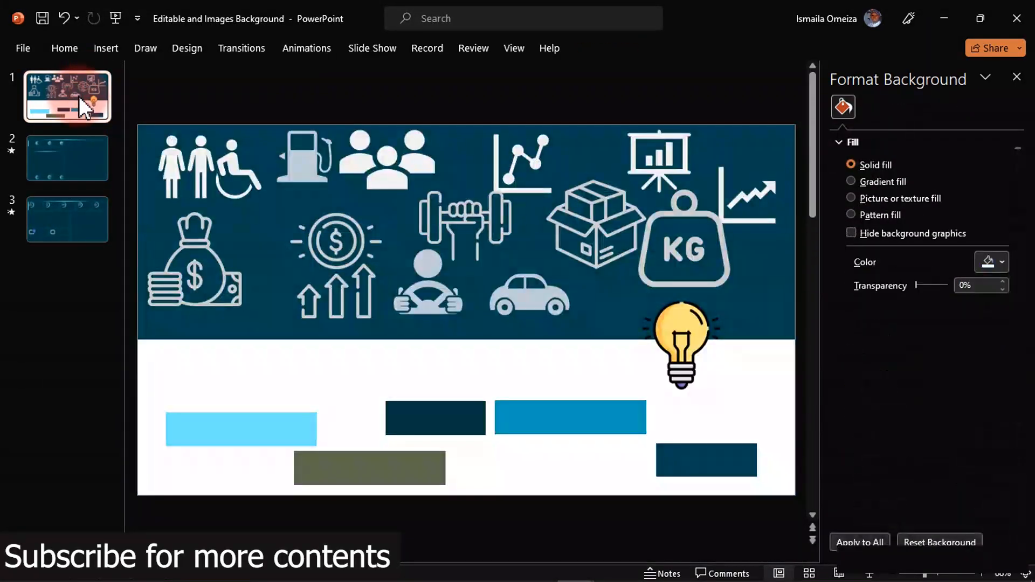
left_click(567, 432)
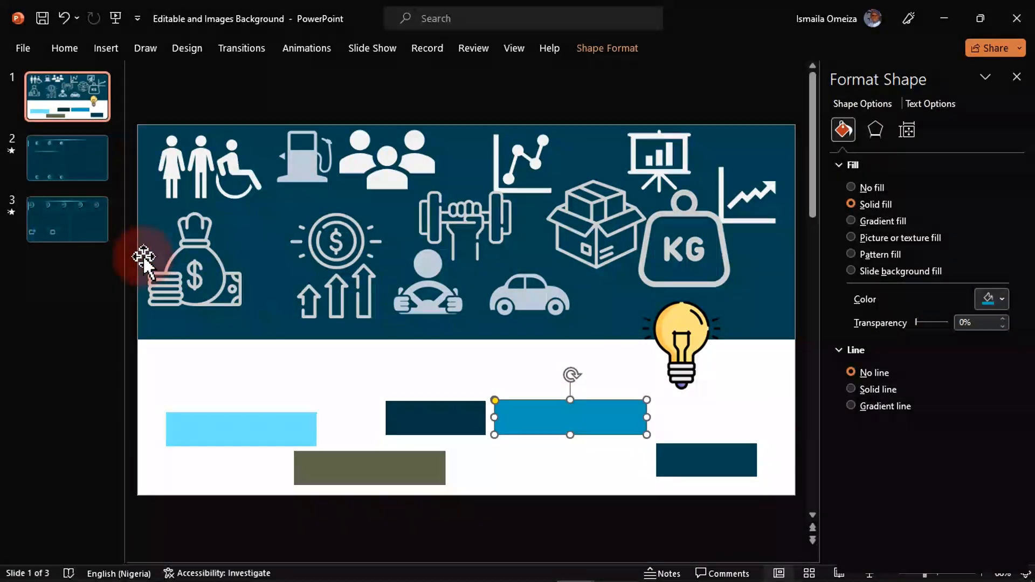
left_click(62, 165)
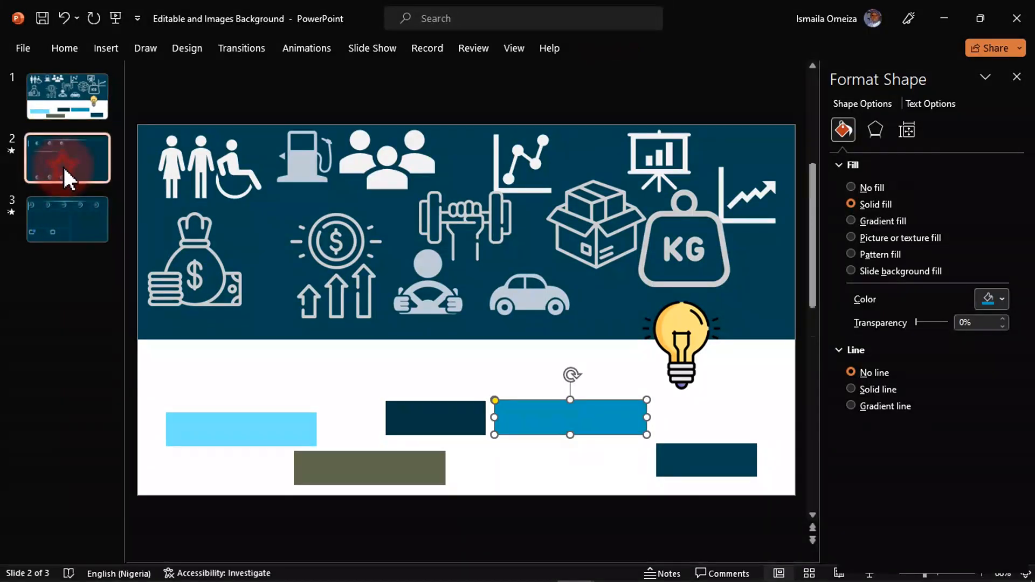
left_click(73, 215)
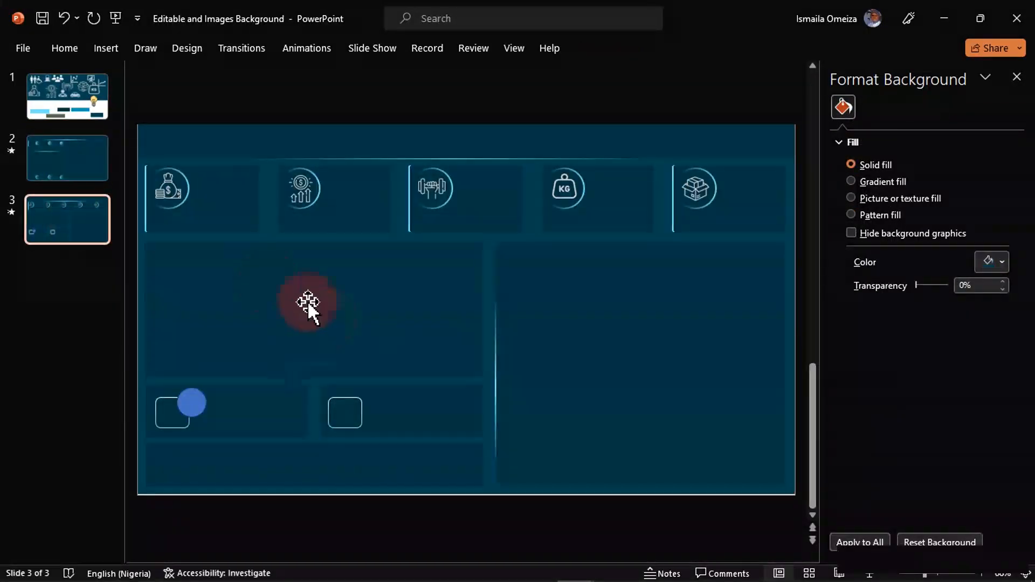
key("ctrl+v")
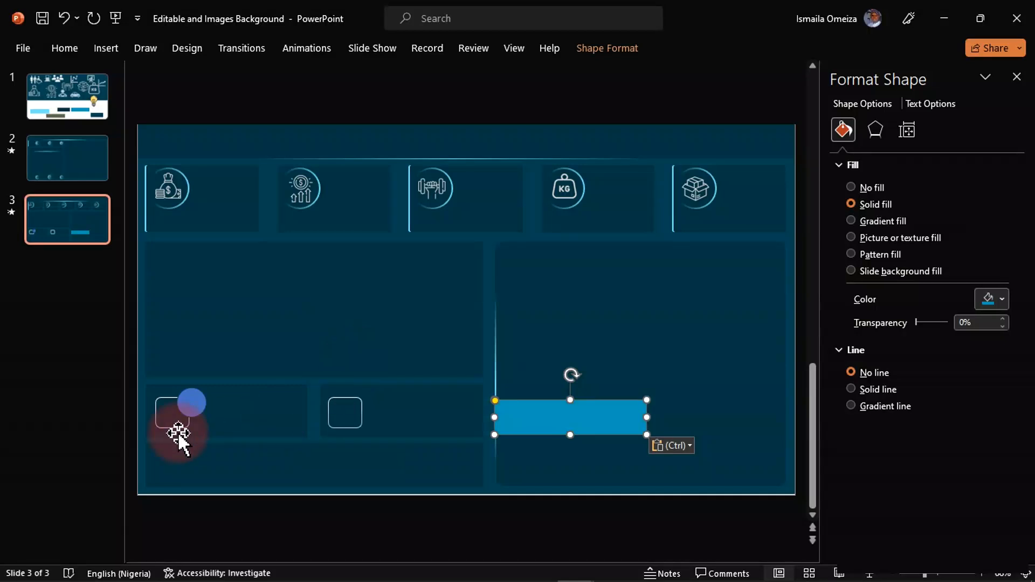
Fill the small circle with the pasted rectangle's blue, sampled with the Eyedropper.
left_click(192, 405)
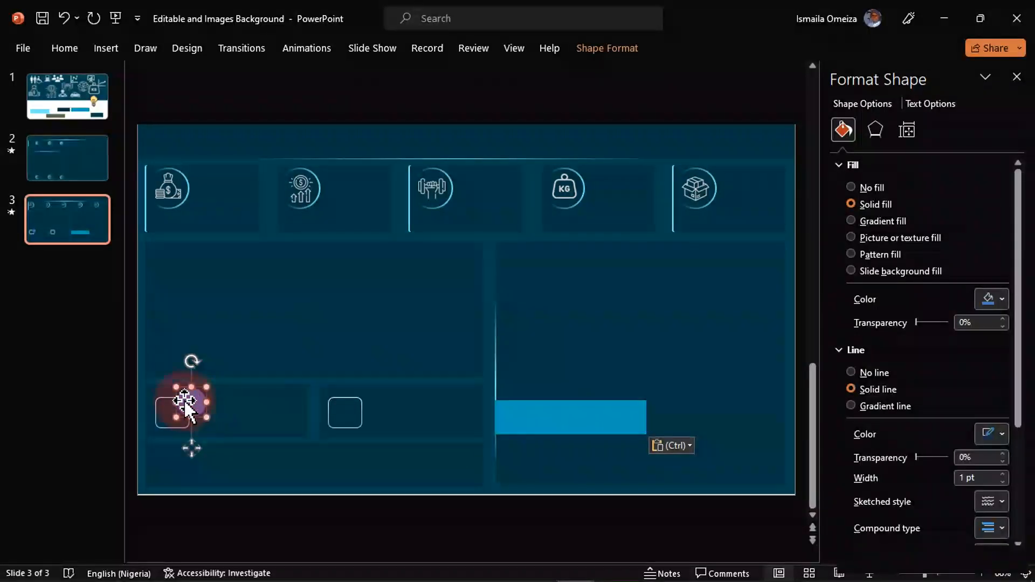
left_click(990, 302)
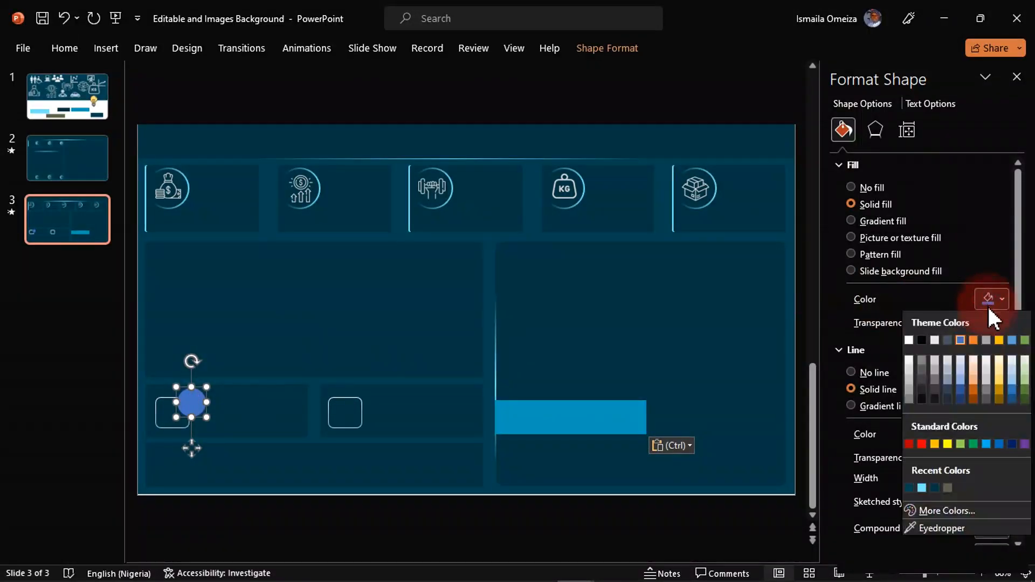
left_click(938, 529)
left_click(554, 418)
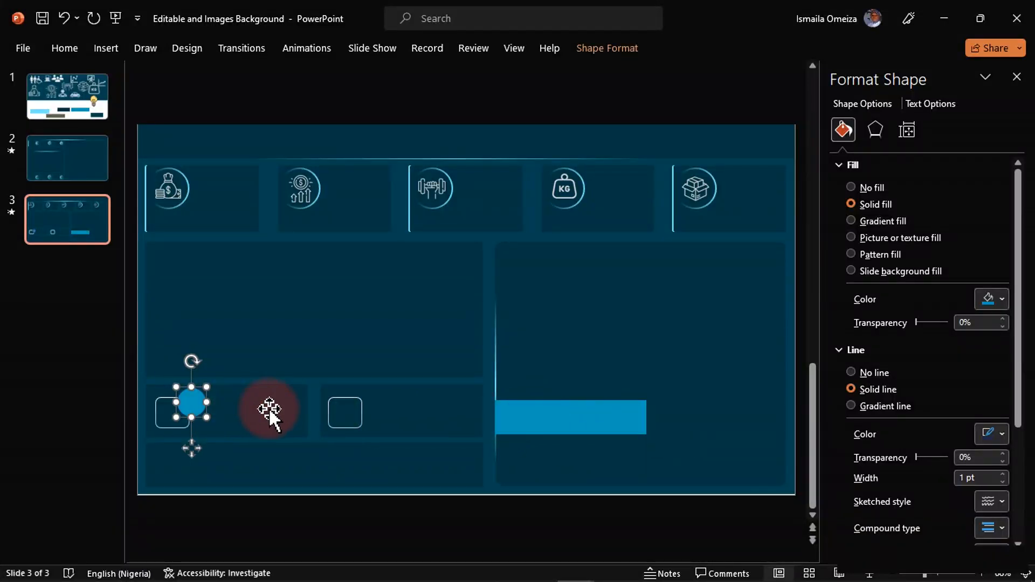
Duplicate the blue circle and place the copy over the upper-right corner of the second outlined box.
key("ctrl+d")
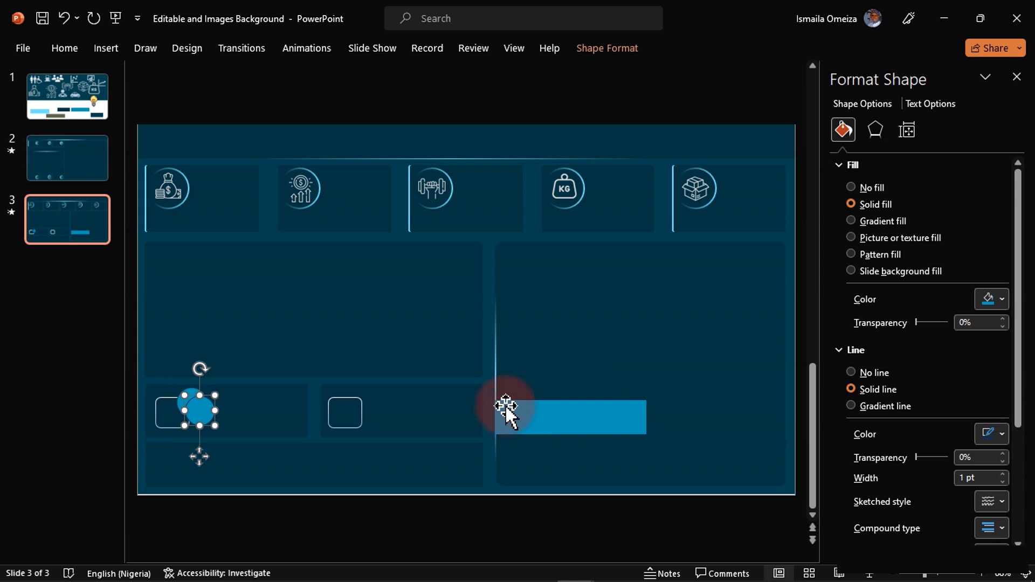
left_click_drag(200, 457, 356, 454)
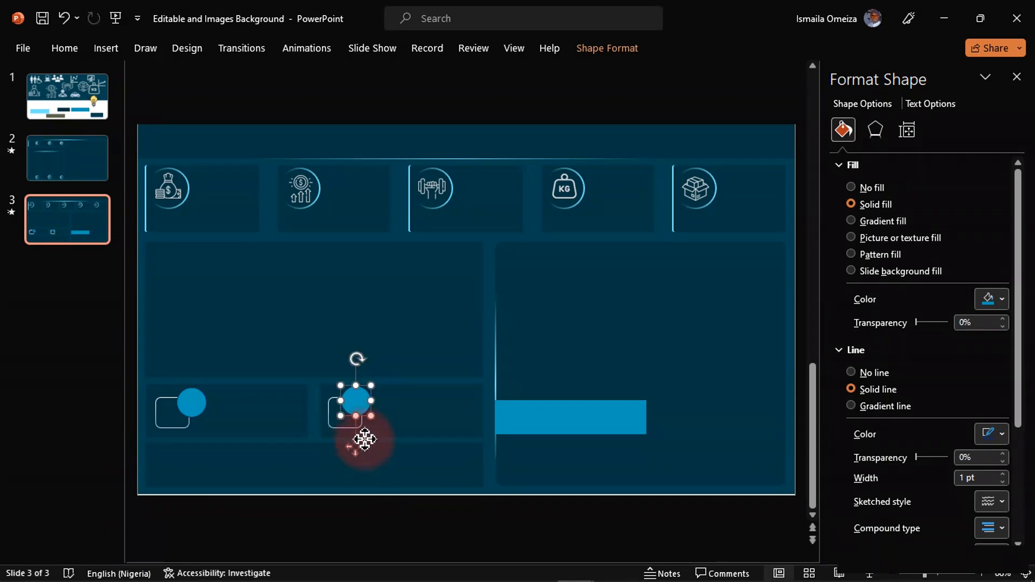
key("ctrl+z")
key("ctrl+z")
key("ctrl+z")
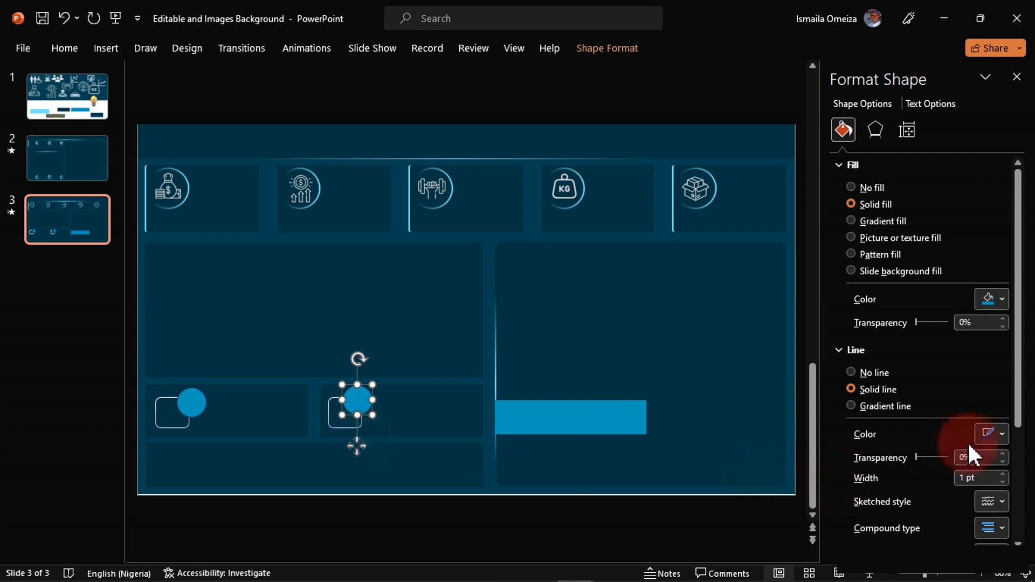
Remove the outline from both blue circles.
left_click(871, 371)
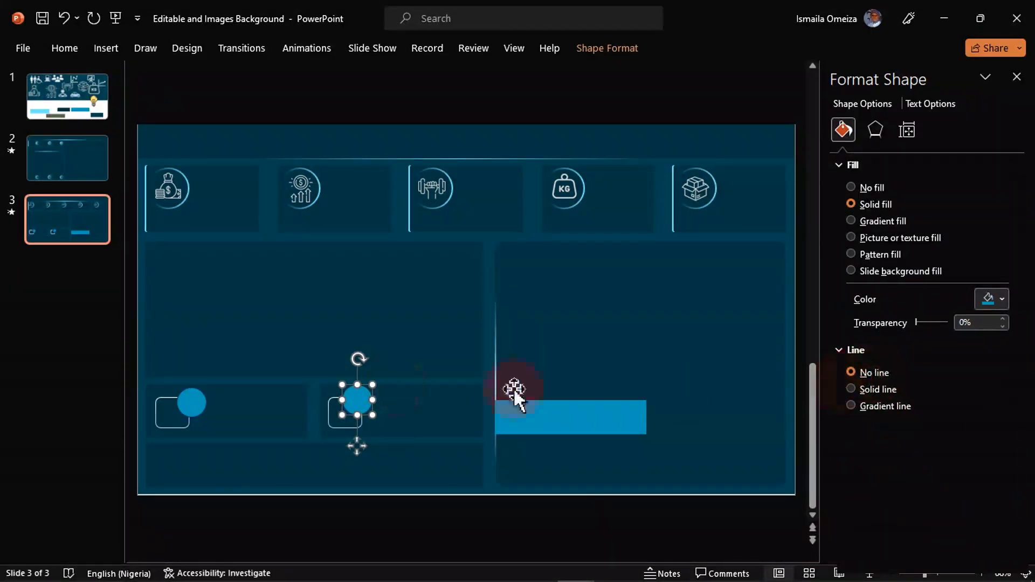
left_click(218, 394)
left_click(889, 376)
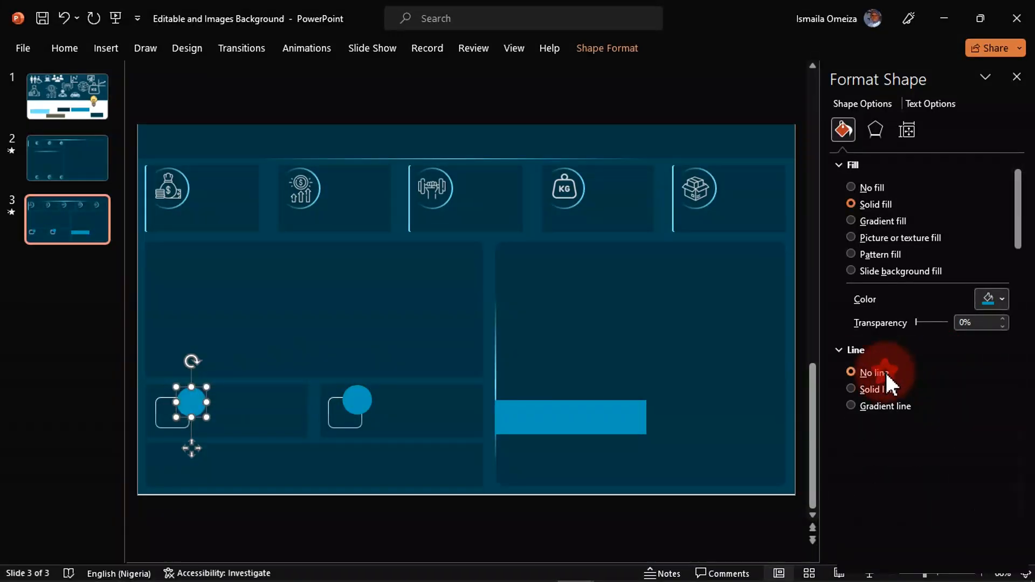
Round the pasted blue rectangle's corners, shrink it and place it at the right end of the bottom wide panel.
left_click(622, 423)
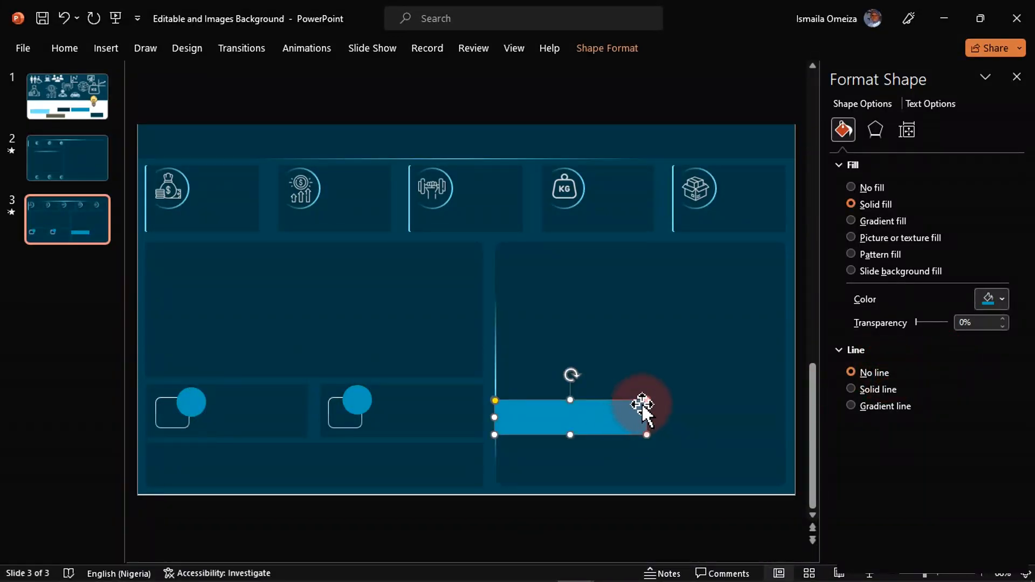
left_click_drag(496, 400, 509, 404)
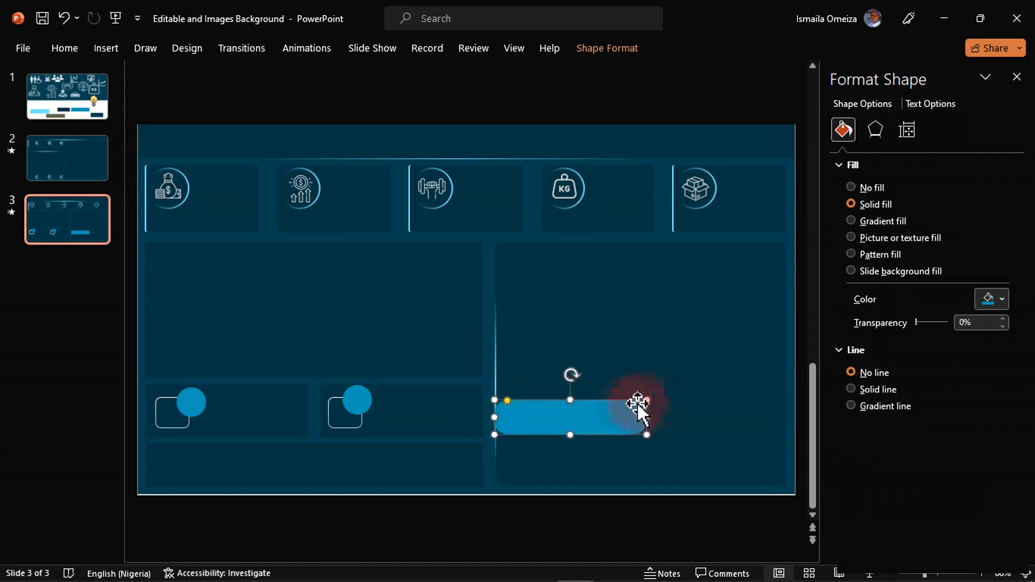
left_click_drag(647, 401, 471, 462)
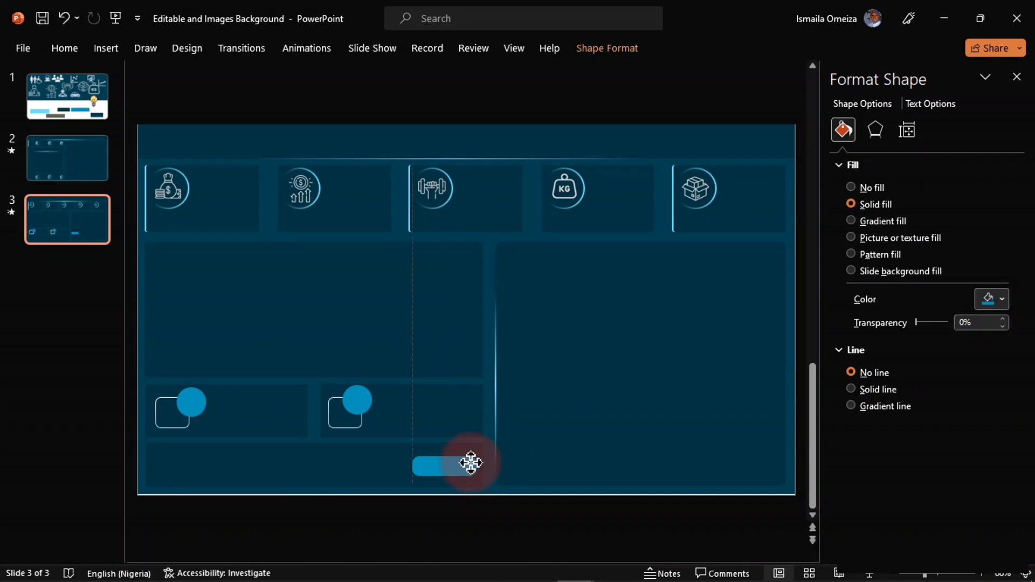
left_click_drag(472, 462, 471, 462)
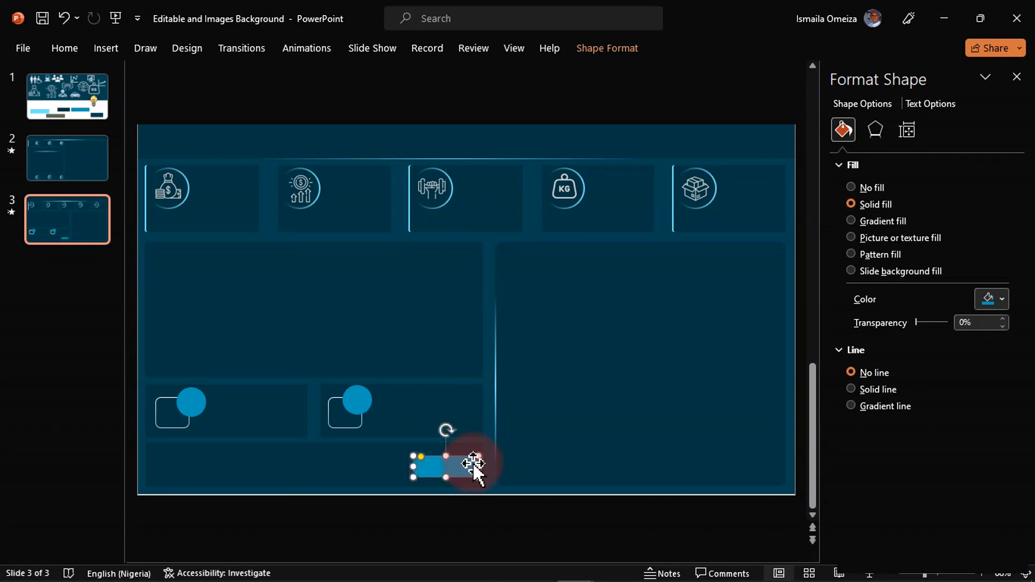
left_click(477, 95)
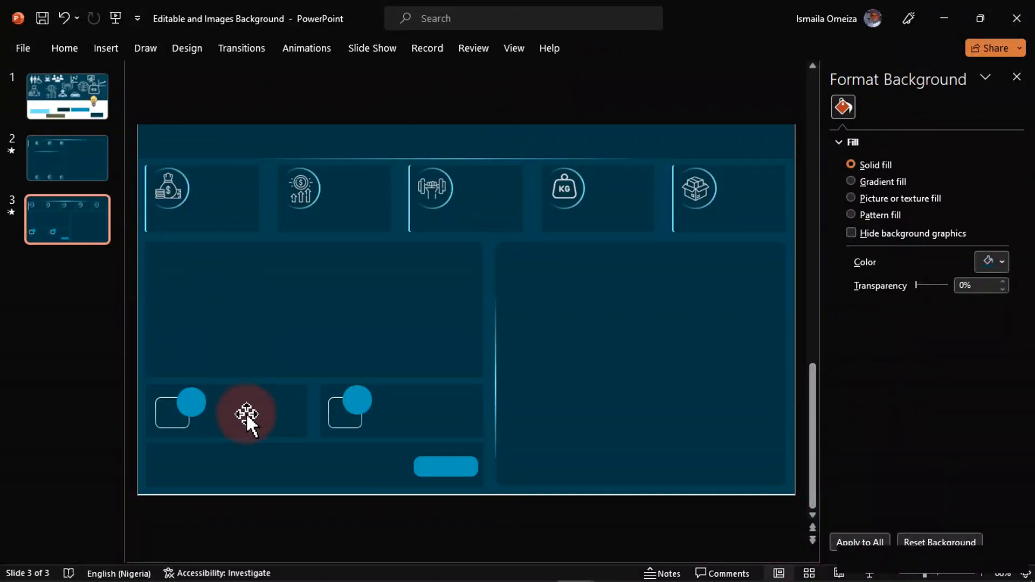
Copy the light bulb picture from slide 1 and return to slide 3 to paste it.
left_click(67, 99)
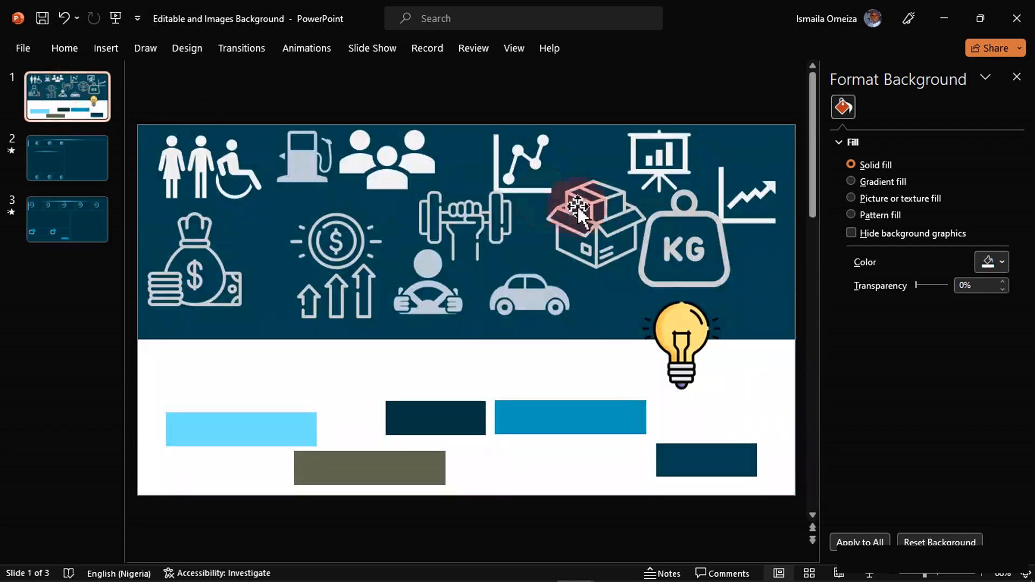
left_click(683, 358)
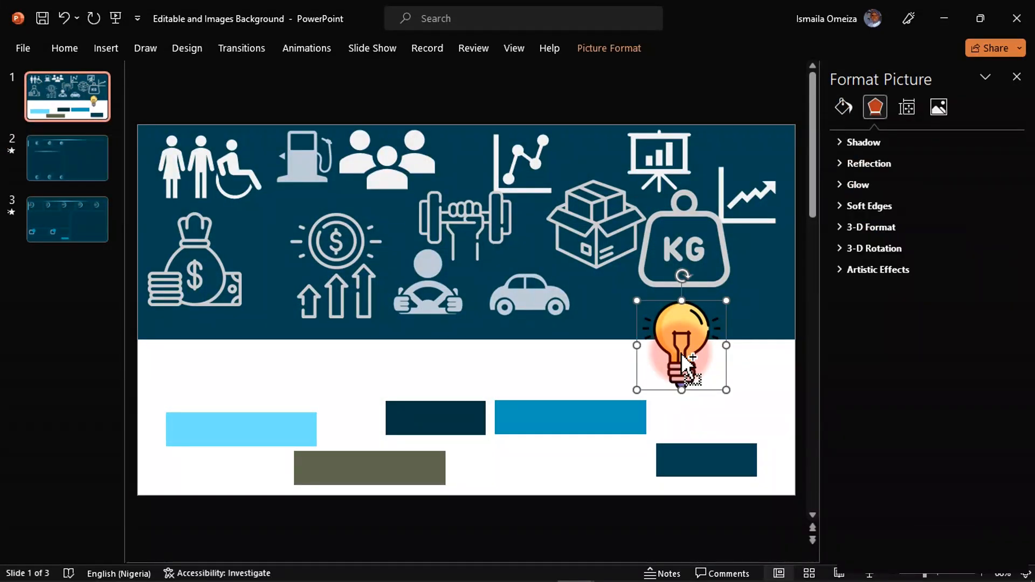
left_click(79, 211)
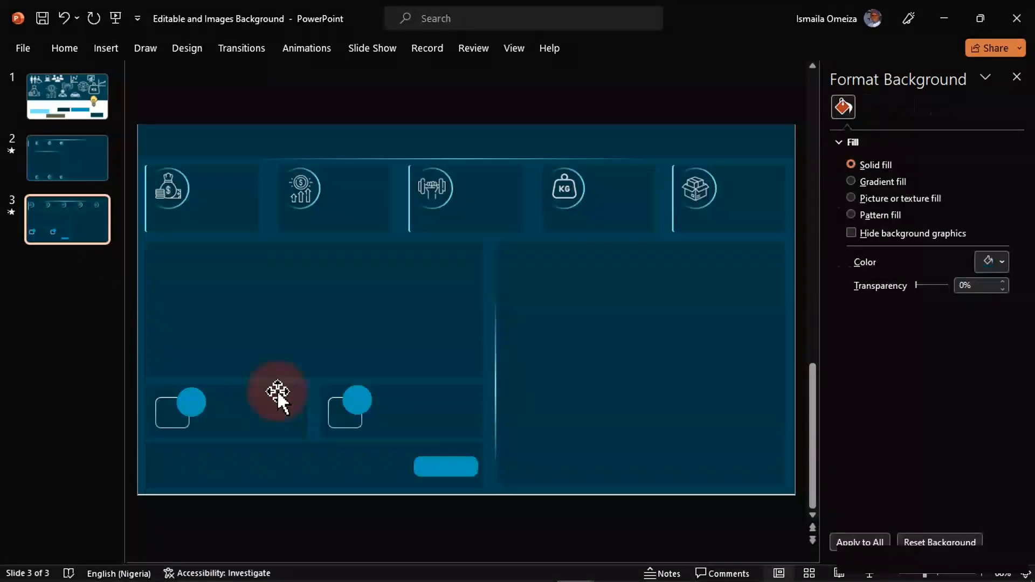
Paste the light bulb picture onto slide 3, shrink it and place it at the left end of the lowest panel.
key("ctrl+v")
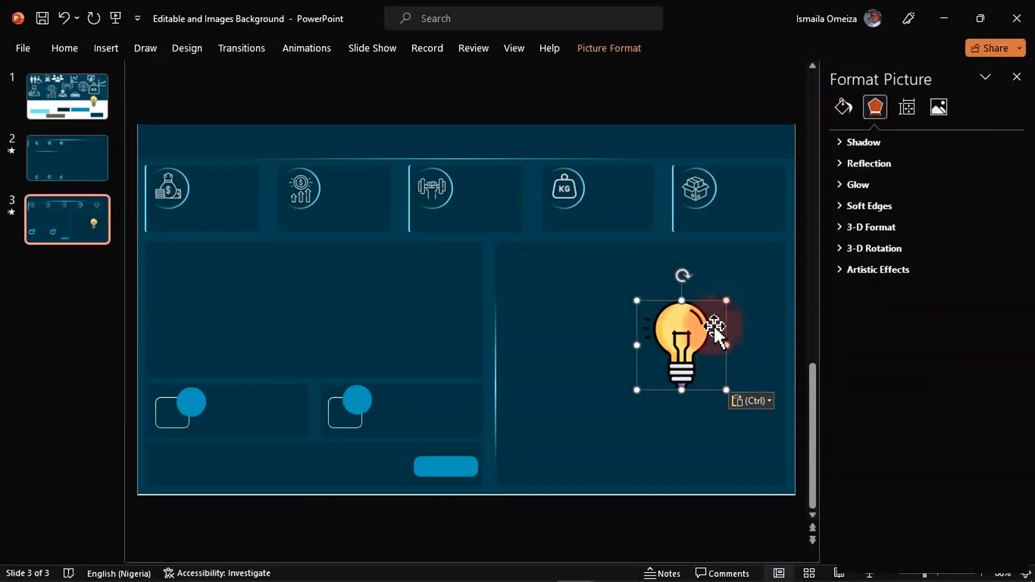
left_click_drag(726, 300, 161, 506)
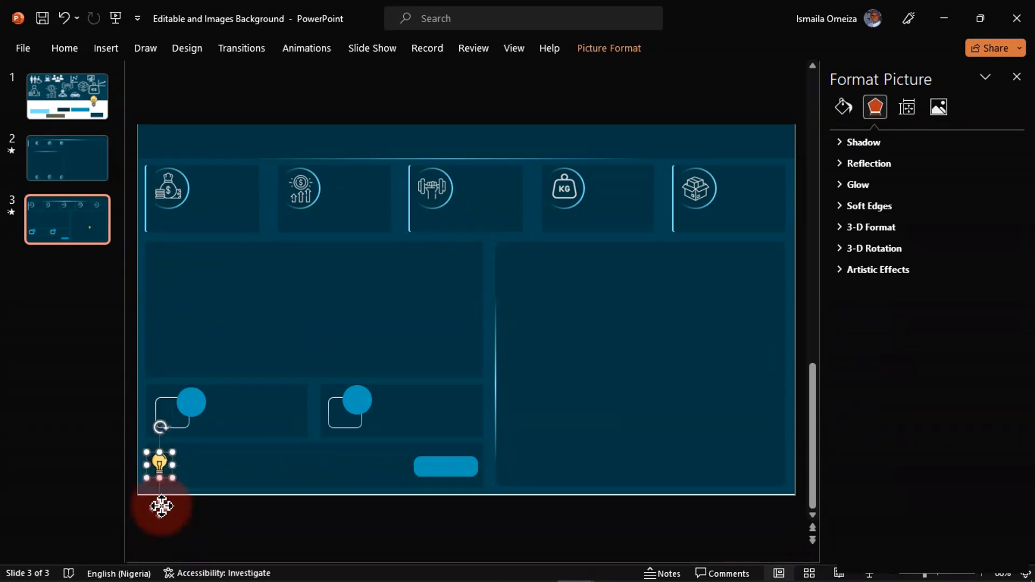
left_click(282, 261)
Add a text box reading "Key Insight" on the slide and narrow it to fit the text.
left_click(108, 48)
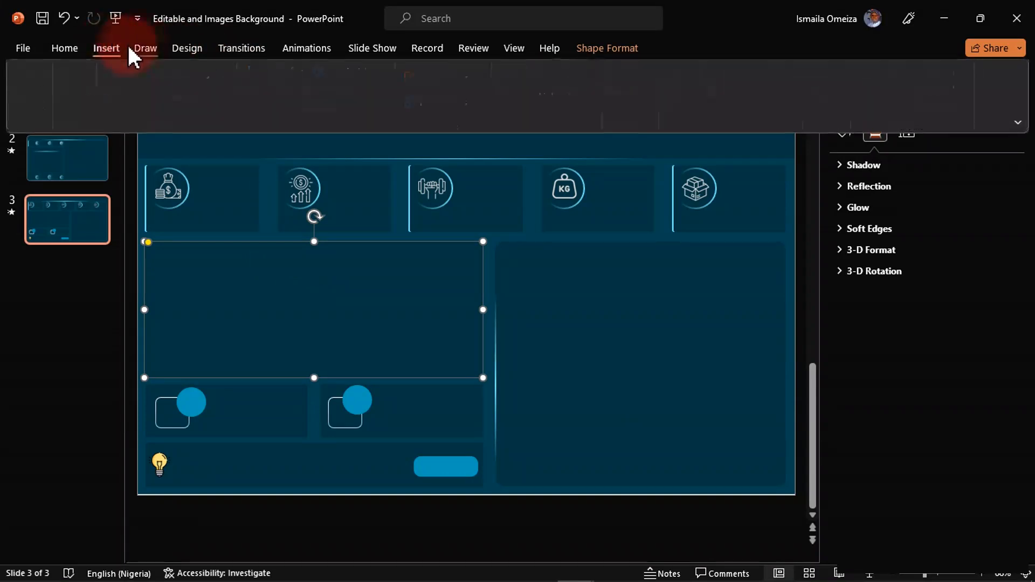
left_click(681, 81)
left_click_drag(511, 363, 683, 416)
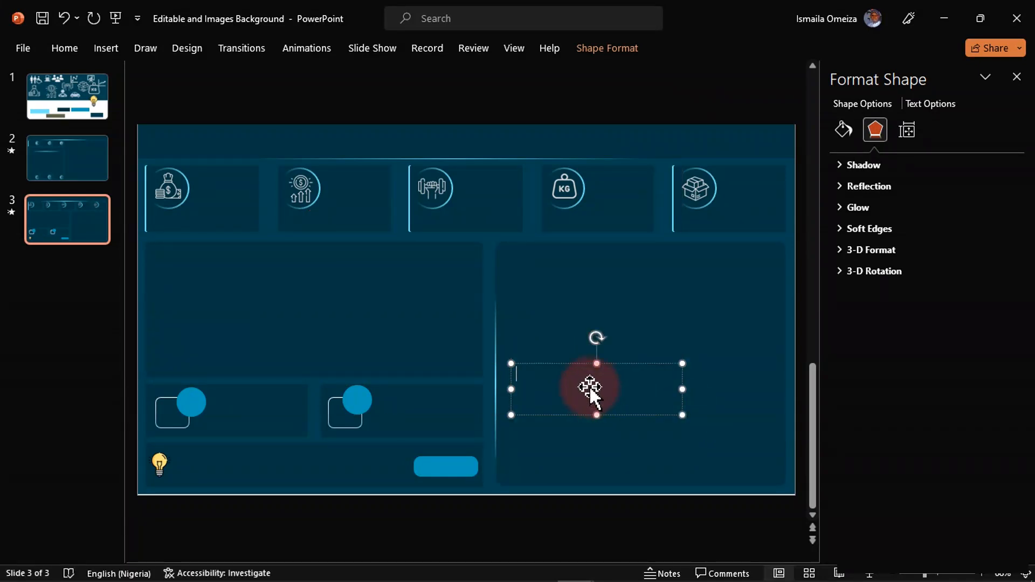
type("Key Insight")
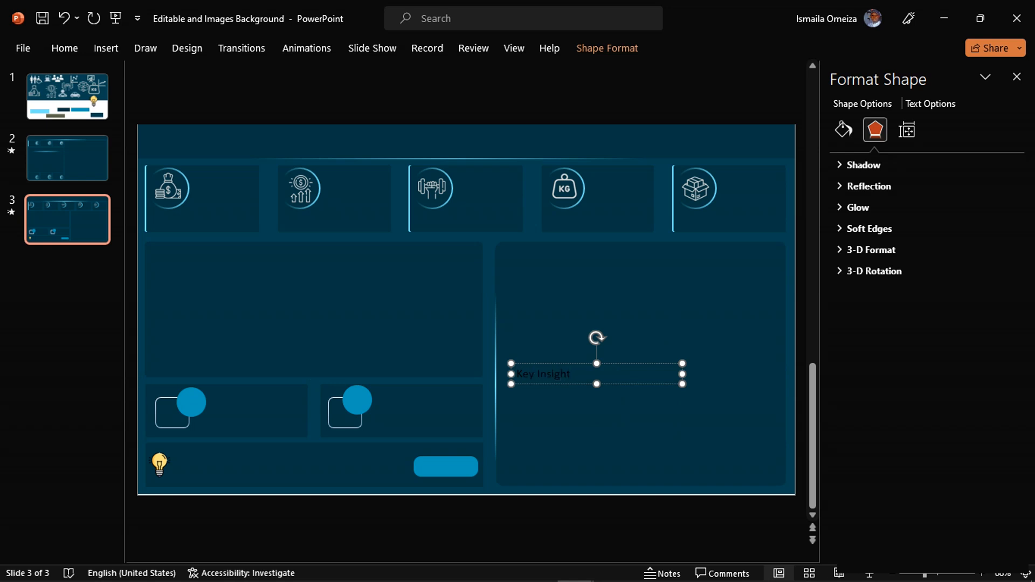
left_click_drag(681, 372, 578, 383)
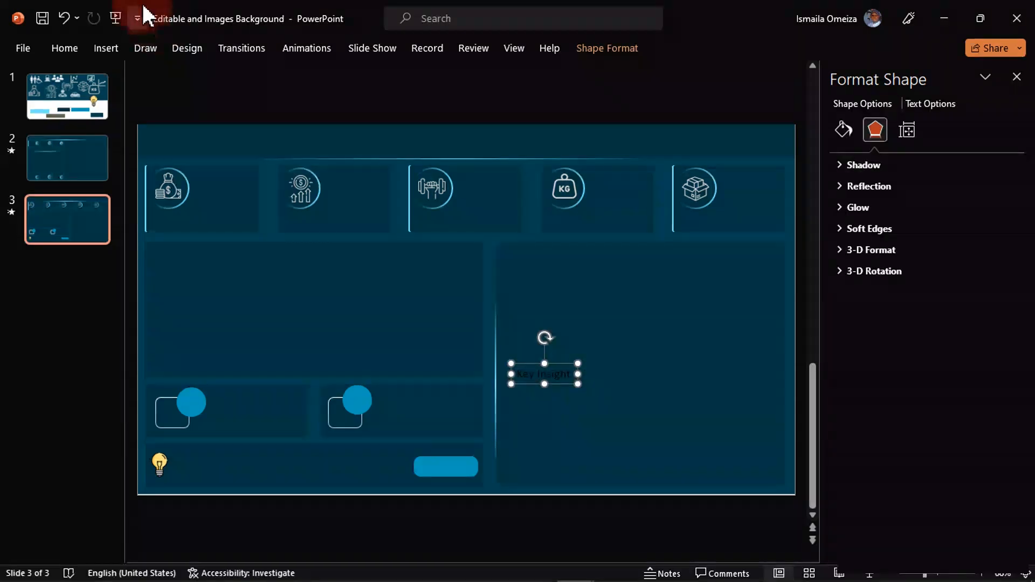
Colour the "Key Insight" text light blue and move it just above and beside the light bulb.
left_click(67, 47)
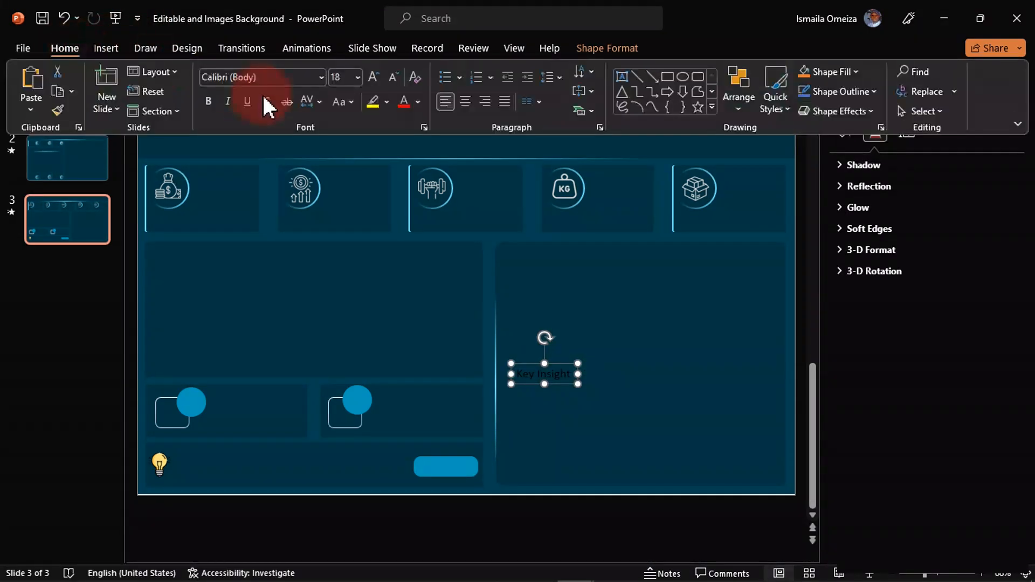
left_click(352, 101)
left_click(351, 101)
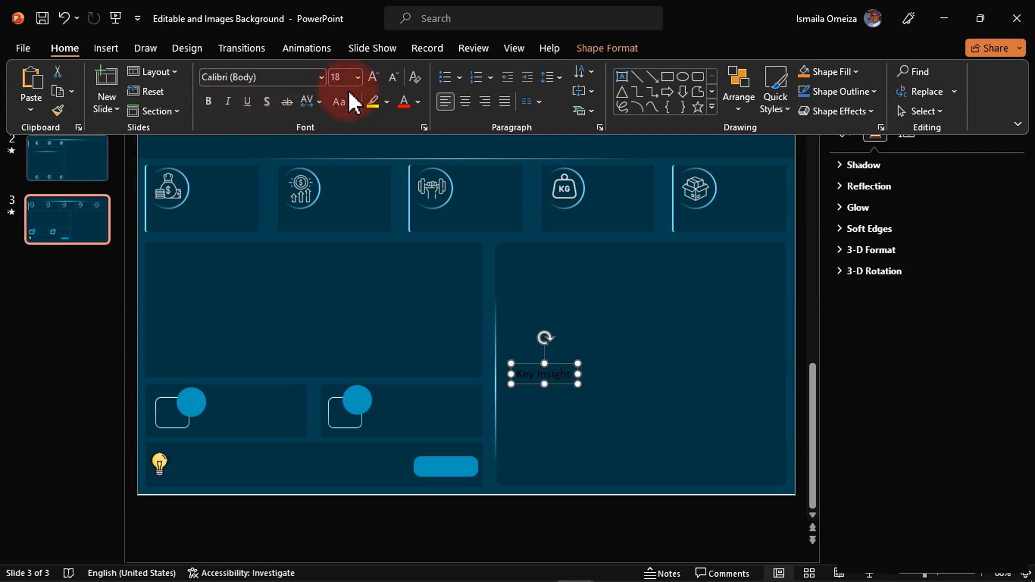
left_click(418, 102)
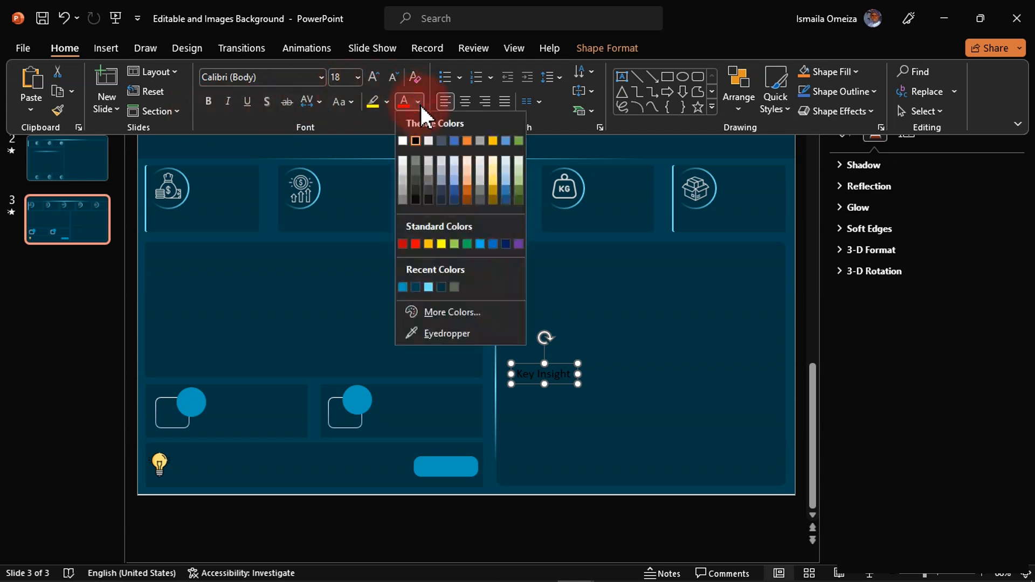
left_click(428, 287)
left_click(518, 371)
left_click_drag(536, 380, 212, 461)
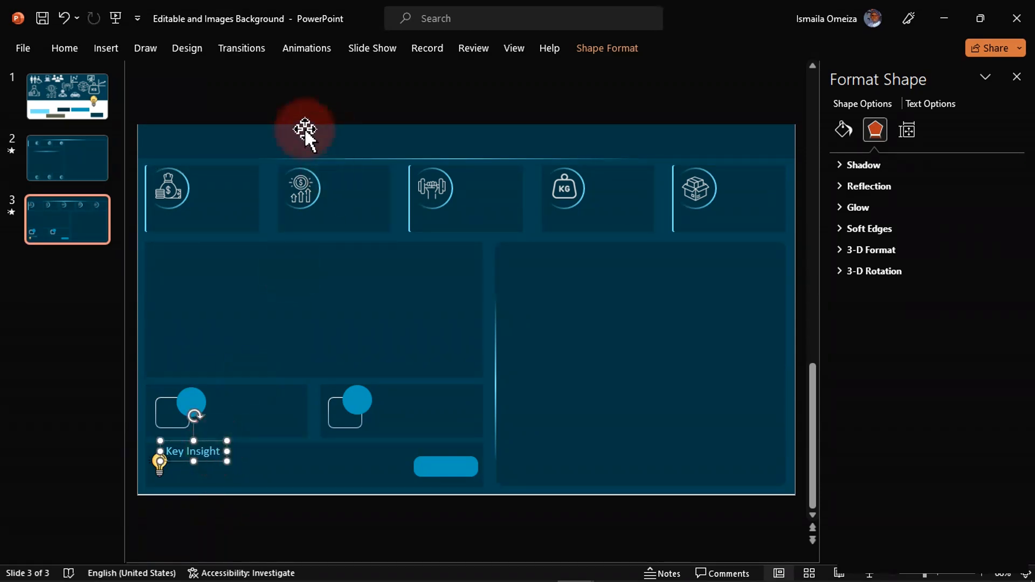
left_click(108, 51)
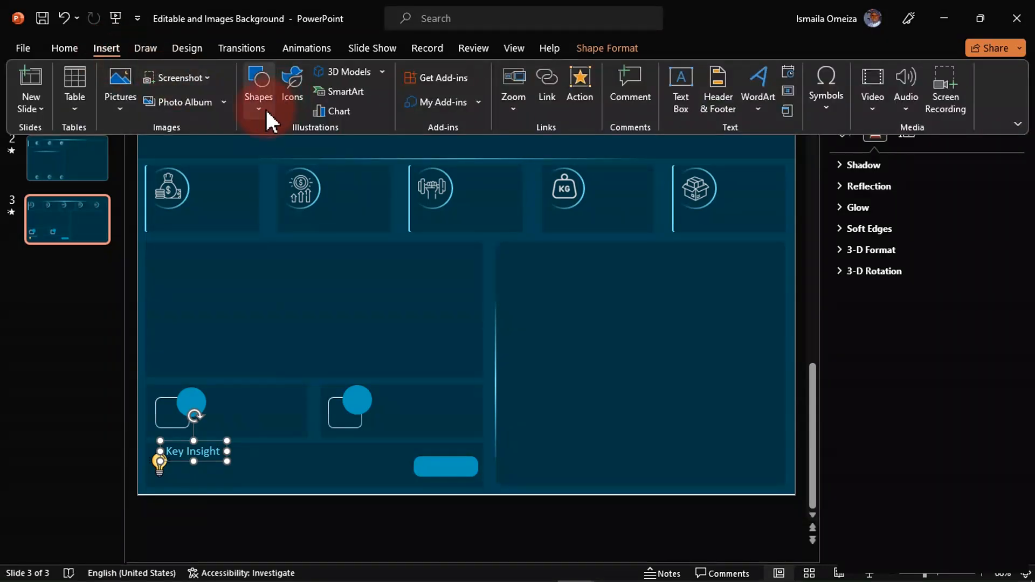
left_click(265, 107)
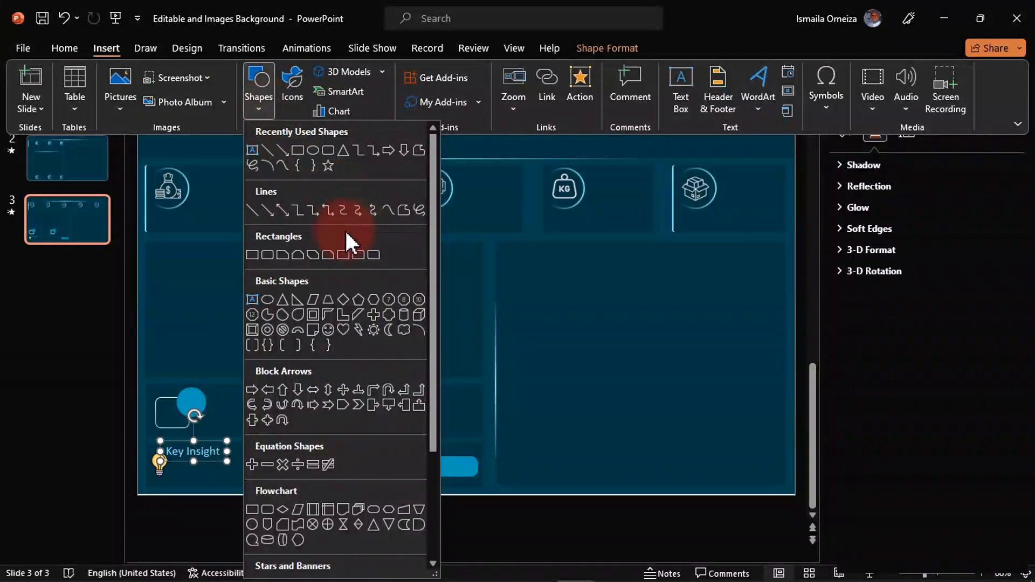
left_click(372, 209)
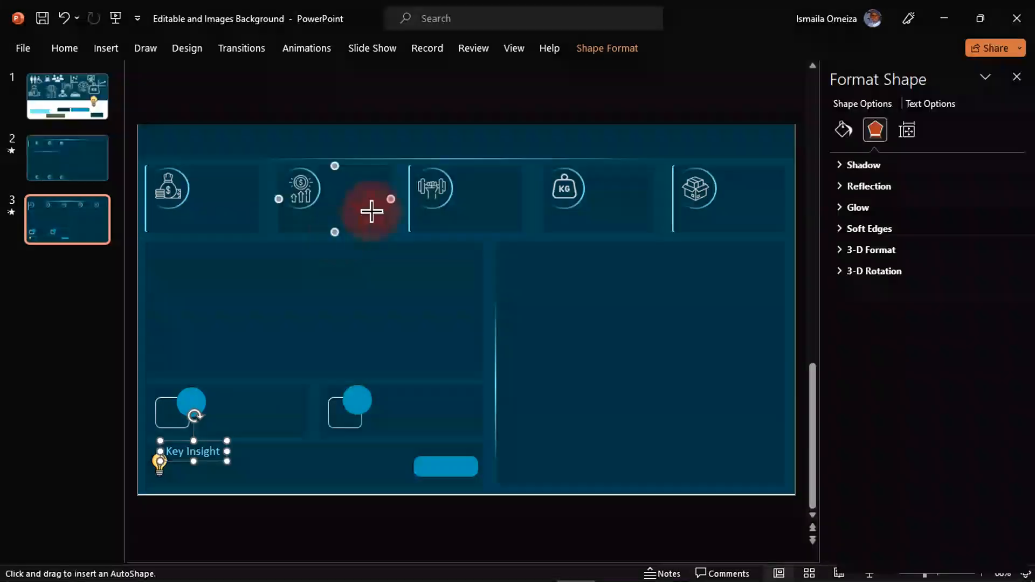
mouse_move(169, 478)
left_mouse_down()
mouse_move(192, 460)
mouse_move(171, 506)
mouse_move(212, 506)
mouse_move(205, 470)
mouse_move(191, 467)
left_mouse_up()
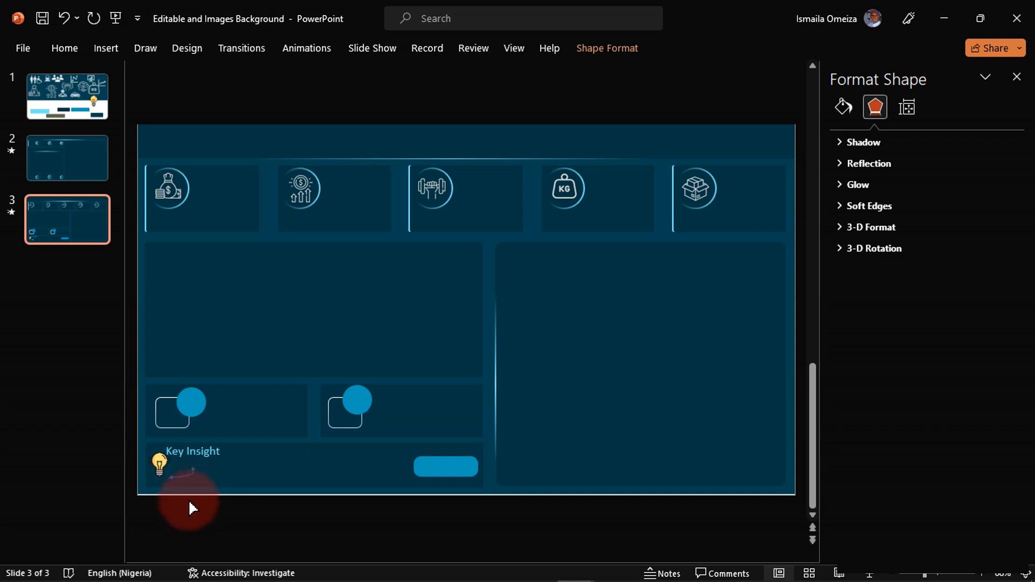
left_click(176, 482)
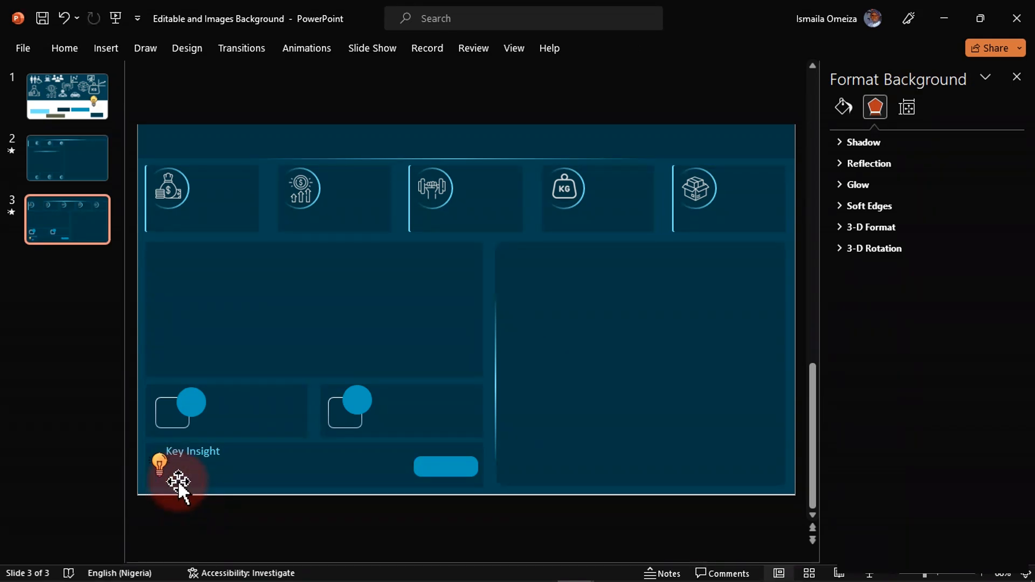
Draw a curved double-arrow connector from the base of the light bulb up to the "Key Insight" text.
left_click(112, 46)
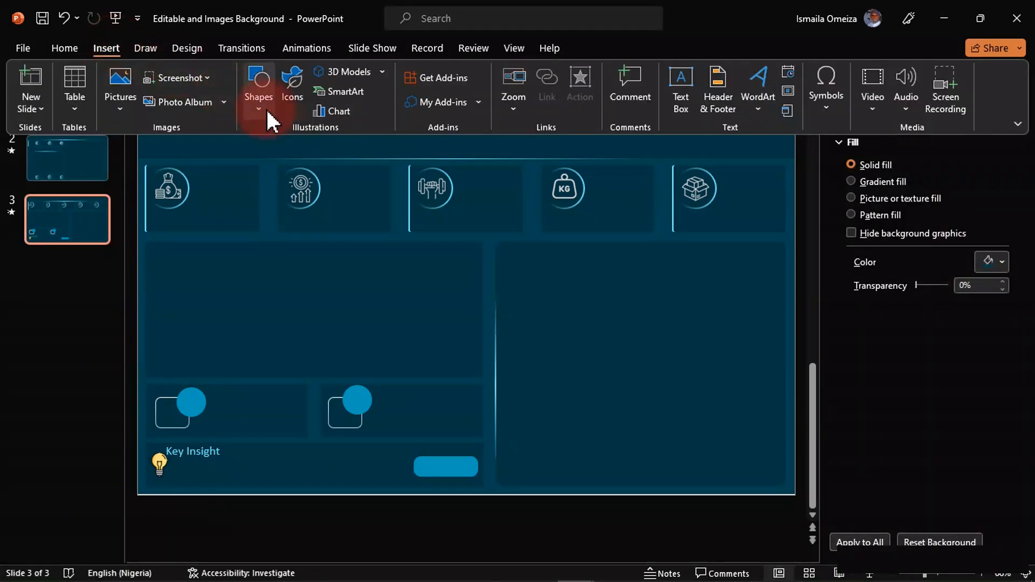
left_click(269, 114)
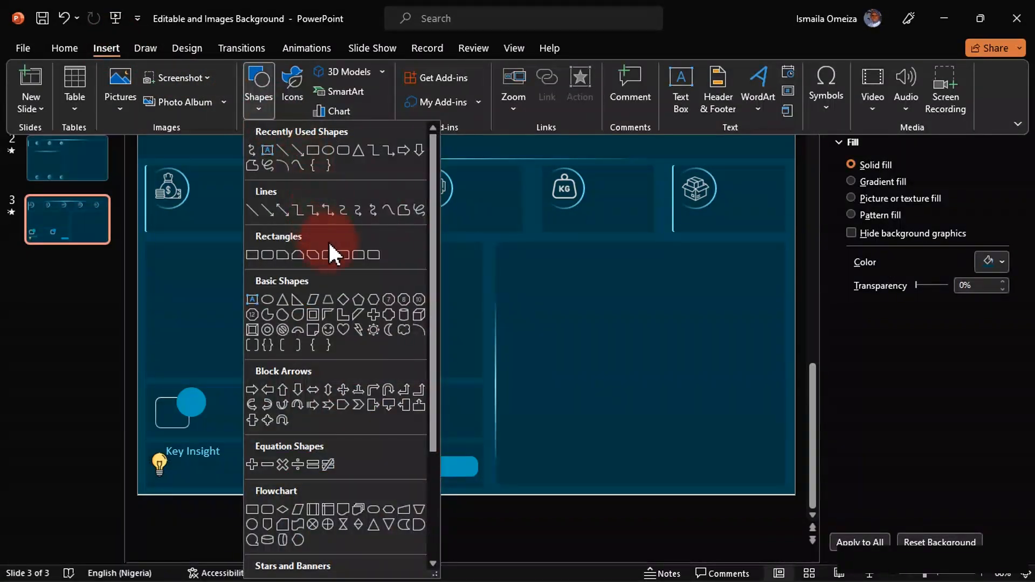
left_click(373, 209)
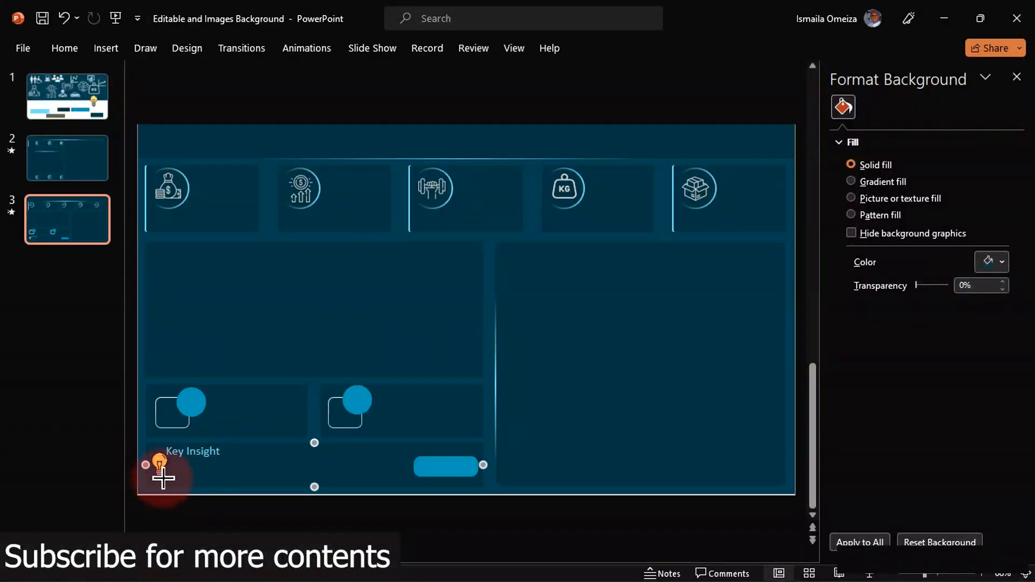
left_click_drag(189, 477, 194, 462)
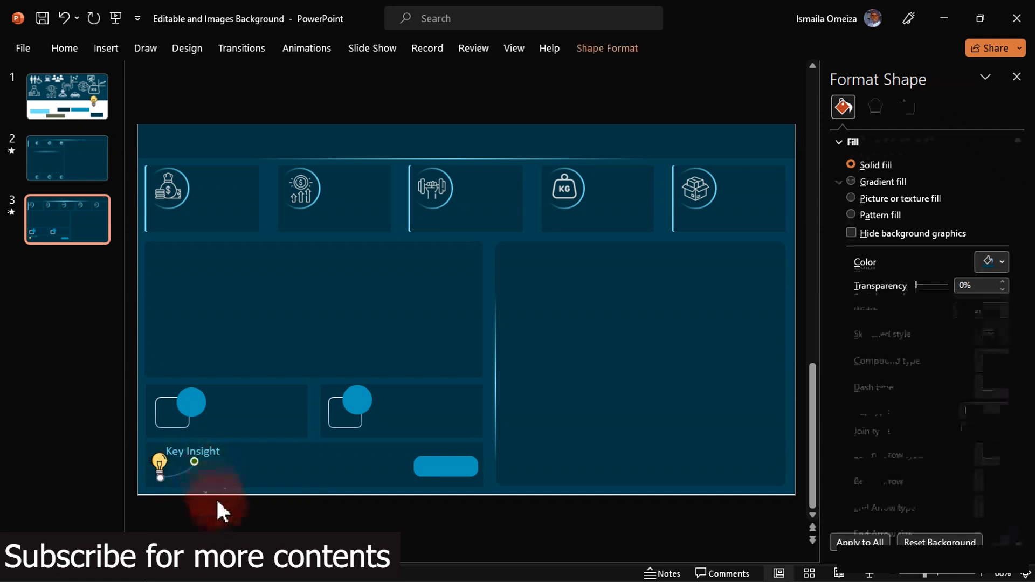
left_click(193, 508)
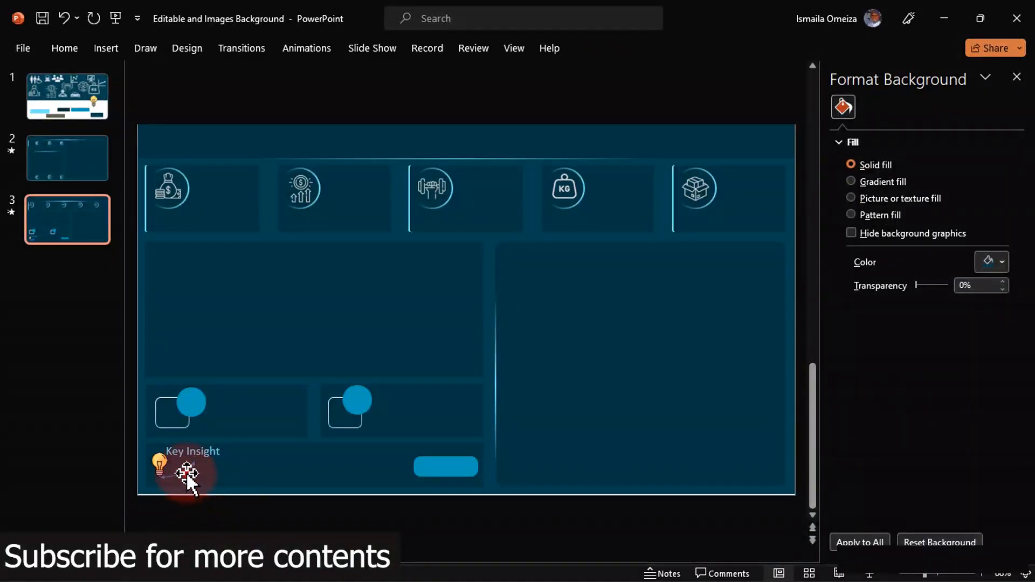
Set the curved connector's line colour to the recently used light blue.
left_click(187, 477)
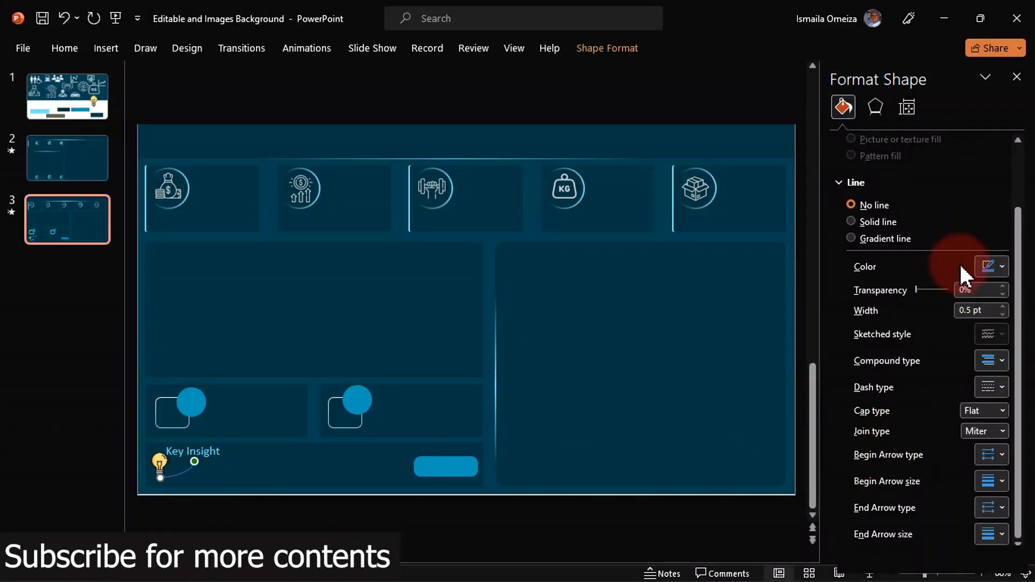
left_click(991, 265)
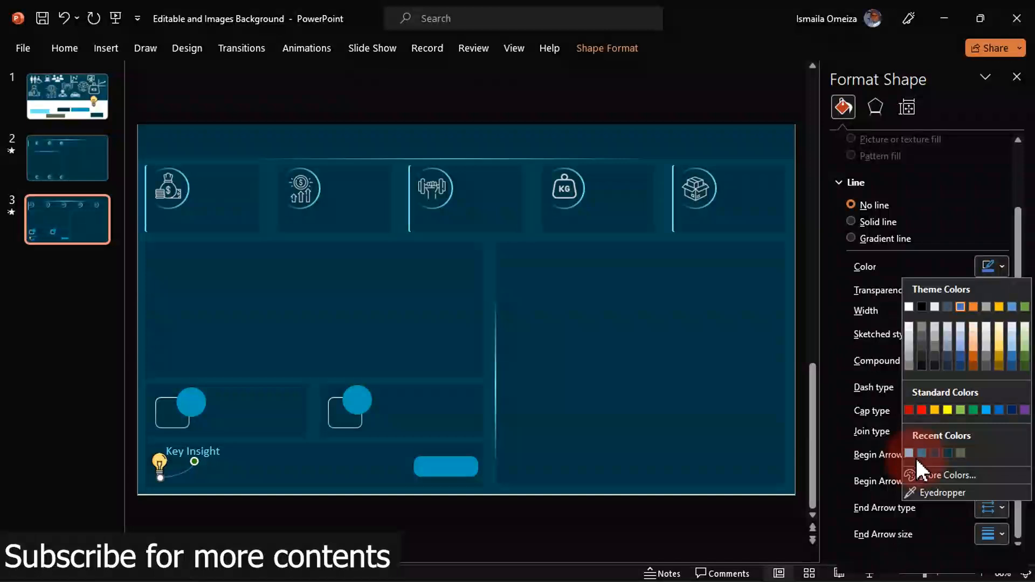
left_click(908, 453)
left_click(523, 543)
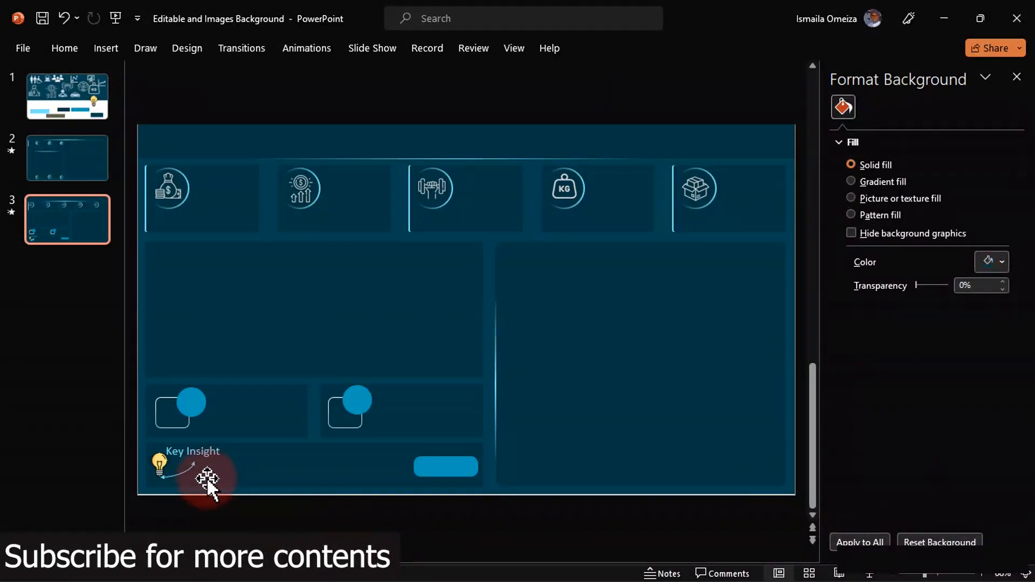
Shorten the curved connector so its upper end sits closer to the light bulb, beneath the start of "Key Insight".
left_click(182, 471)
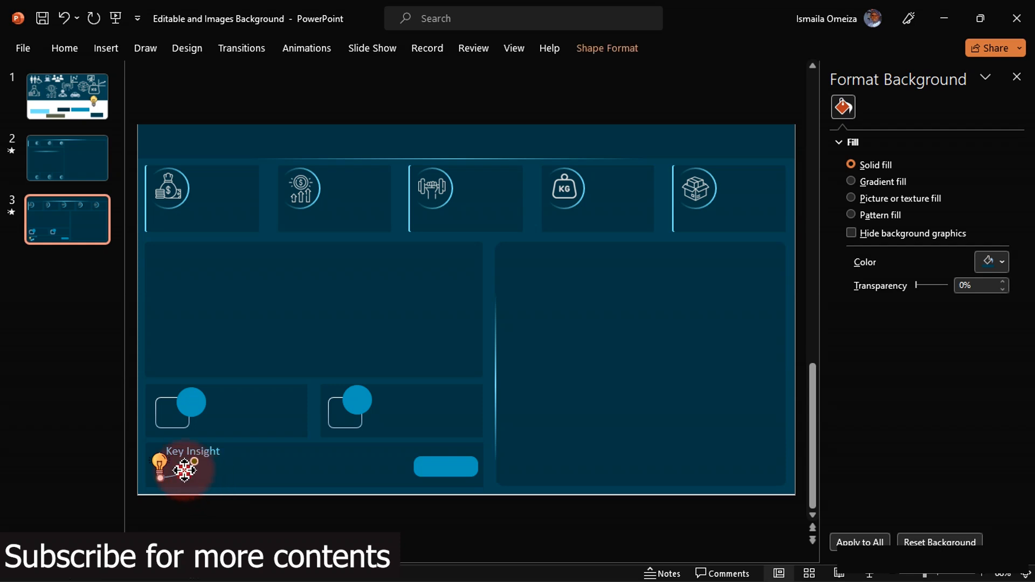
left_click(179, 461)
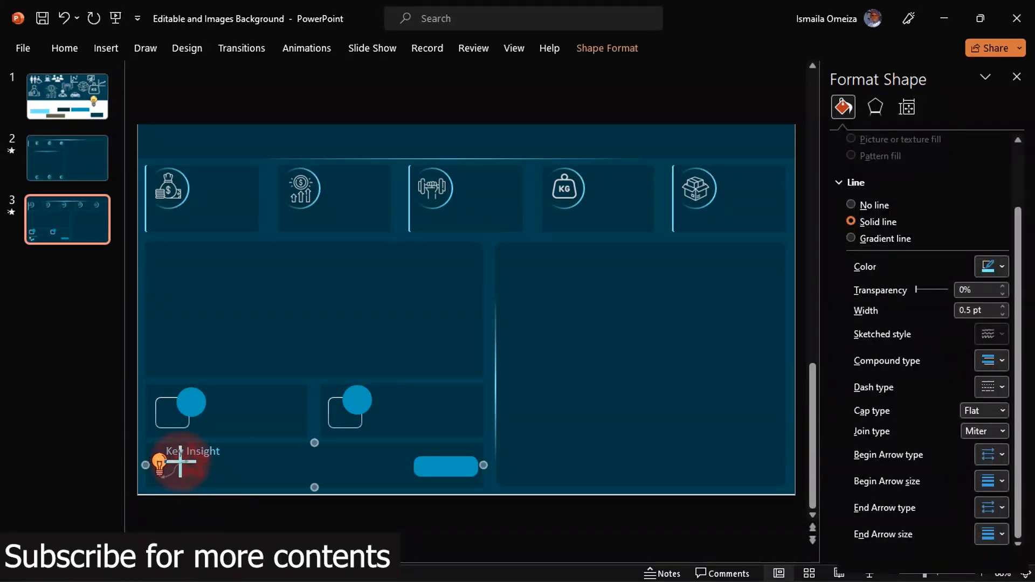
left_click(216, 522)
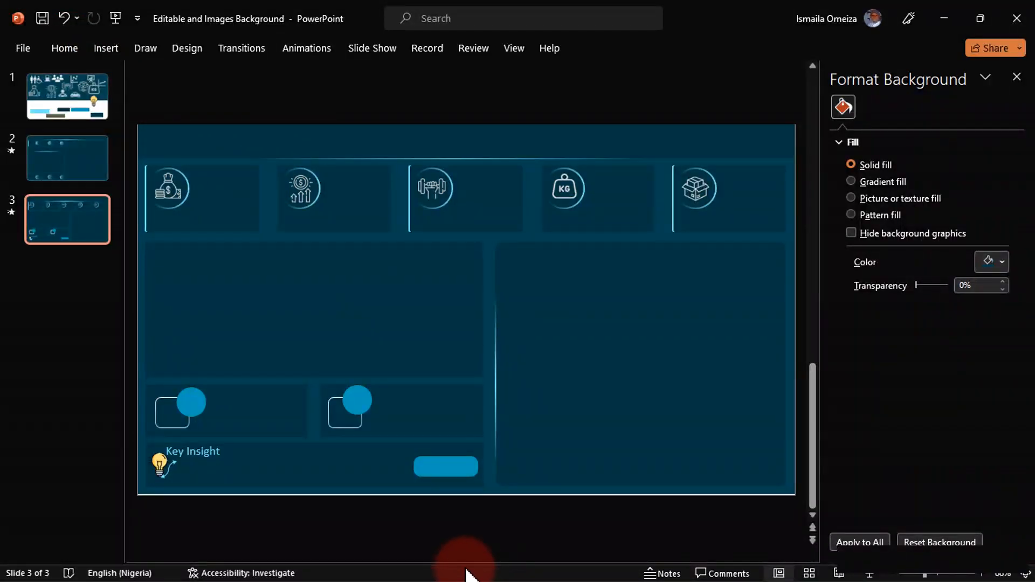
Switch to Power BI Desktop to review the report page's visuals and return to the PowerPoint slide.
key("super")
left_click(353, 567)
left_click(413, 524)
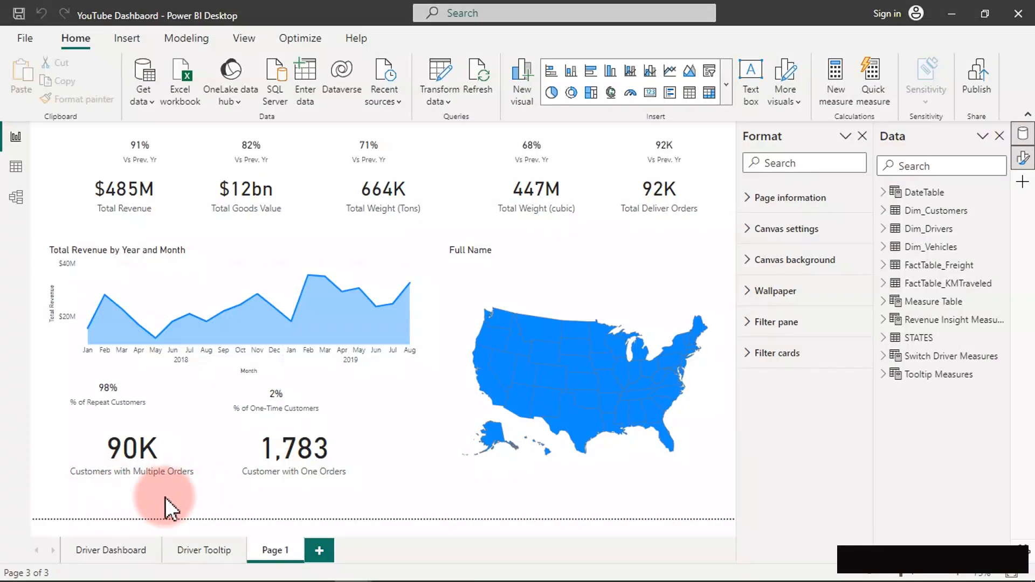
mouse_move(443, 567)
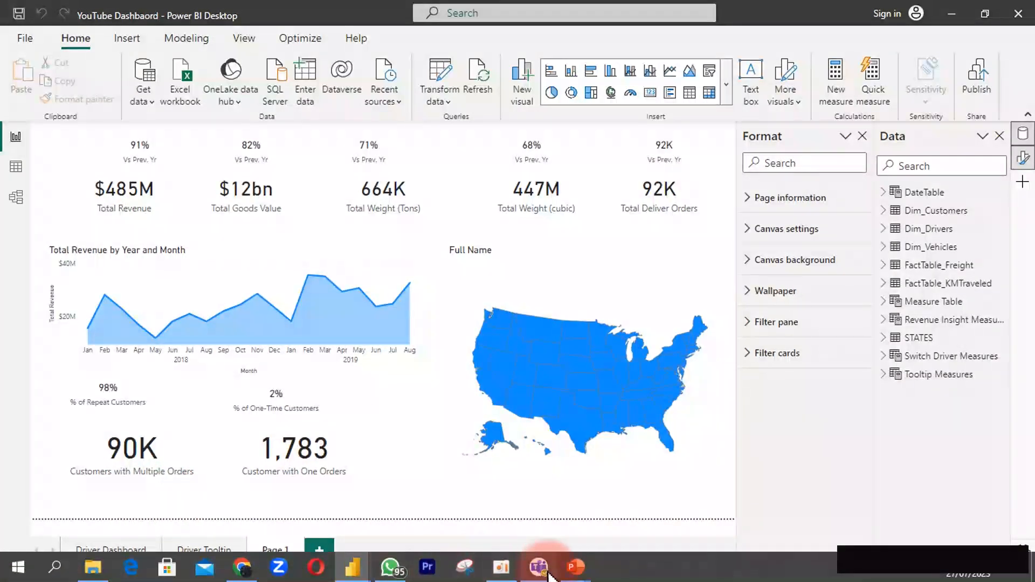
mouse_move(576, 574)
left_click(667, 504)
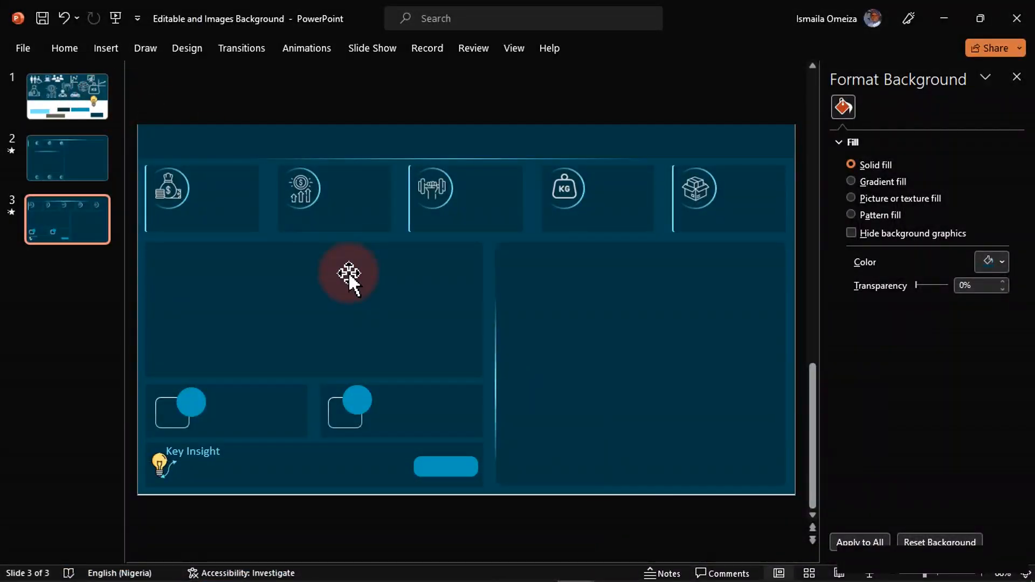
Begin exporting the slide as an image in JPEG File Interchange Format.
left_click(31, 49)
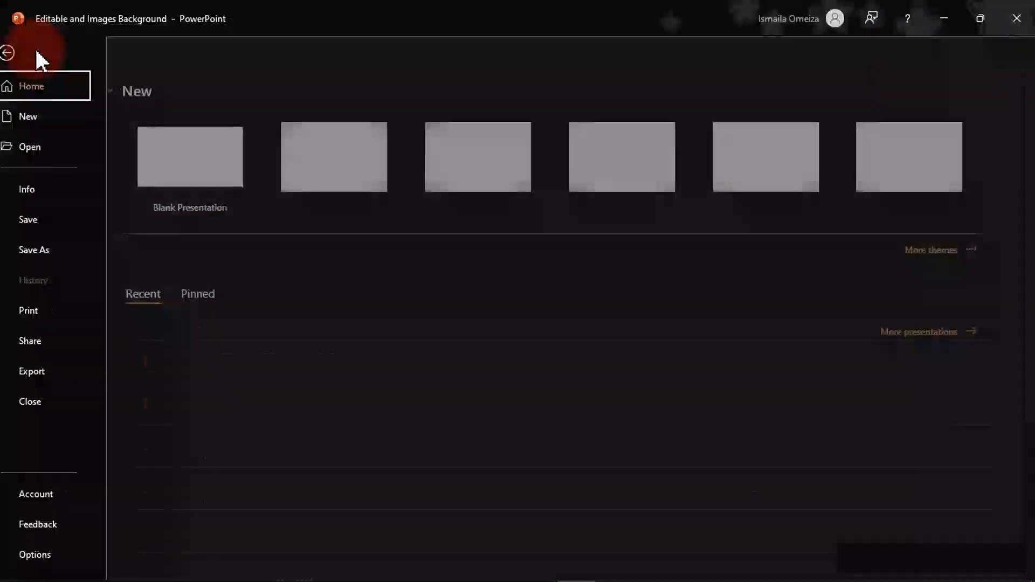
left_click(54, 372)
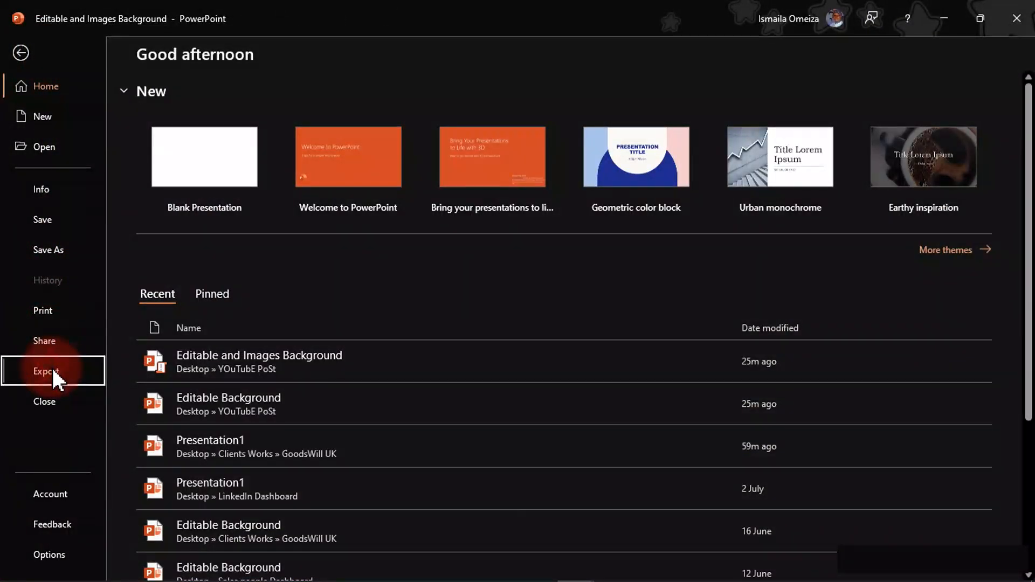
left_click(226, 317)
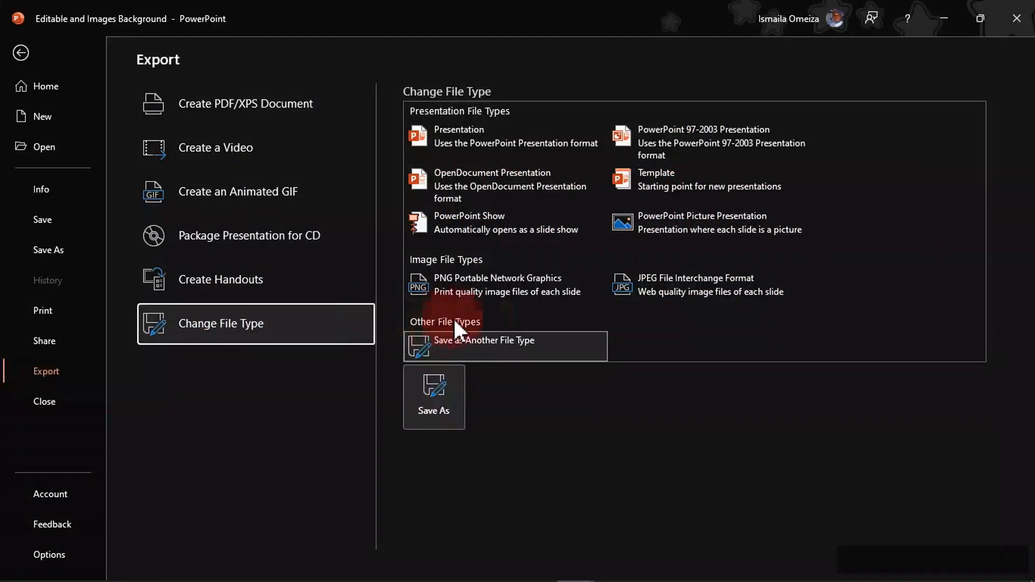
left_click(640, 292)
double_click(641, 287)
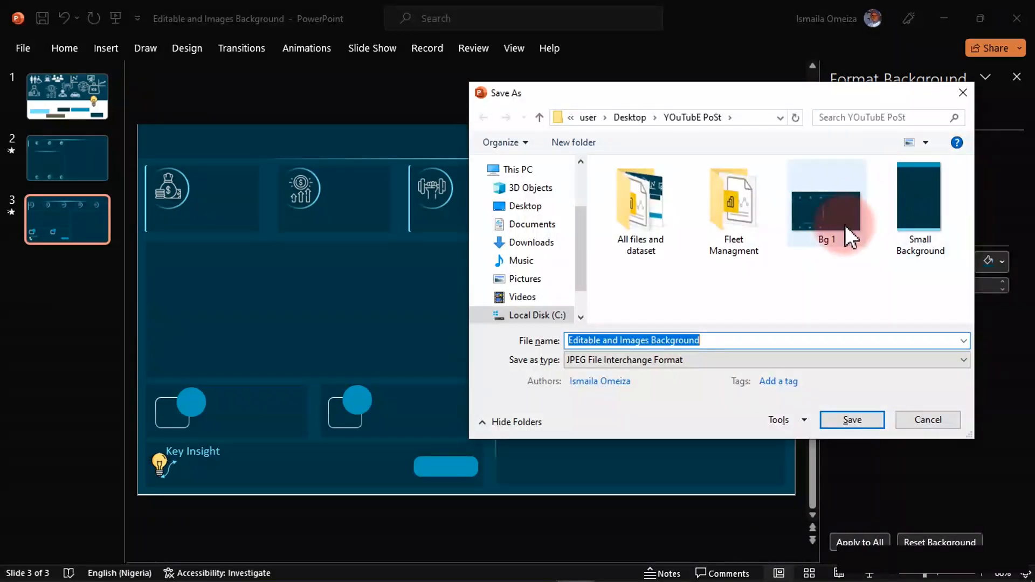
Save the slide's JPEG export as Bg 2 in the YOuTubE PoSt folder.
left_click(845, 227)
left_click(663, 341)
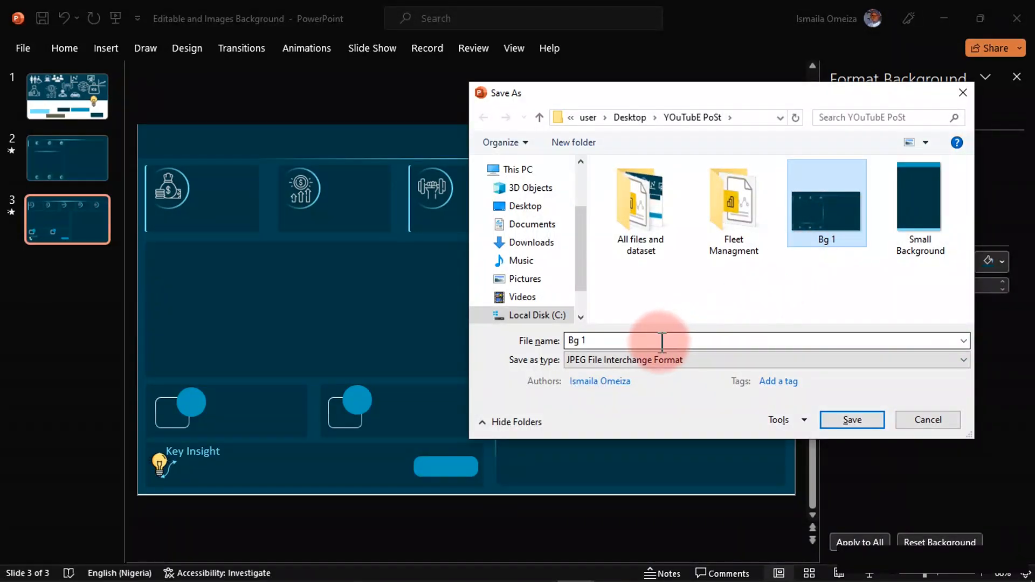
double_click(661, 341)
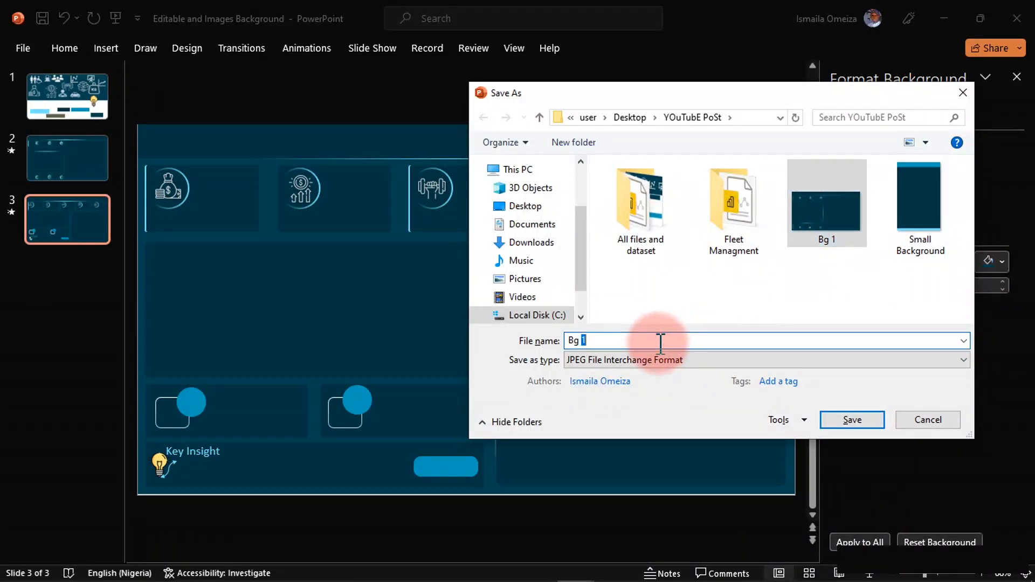
type("2")
left_click(837, 419)
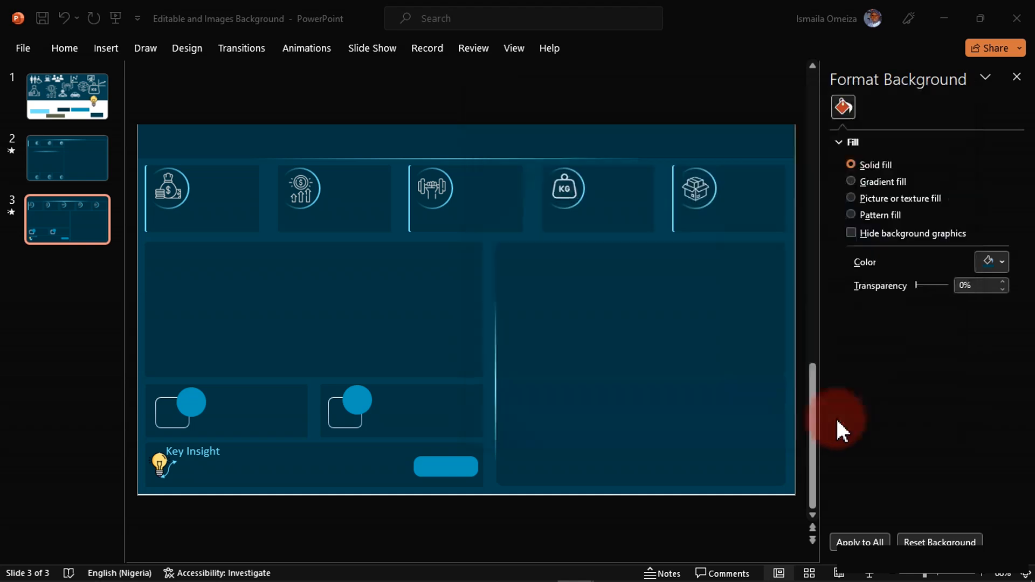
left_click(531, 343)
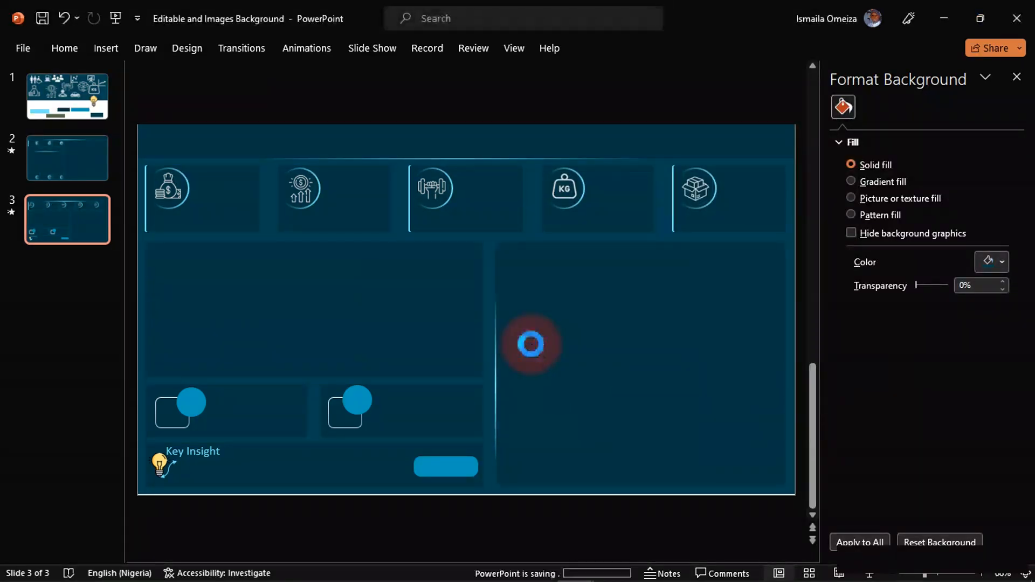
Switch to Power BI Desktop and hide the Data pane so only the page's Format pane stays open.
left_click(352, 566)
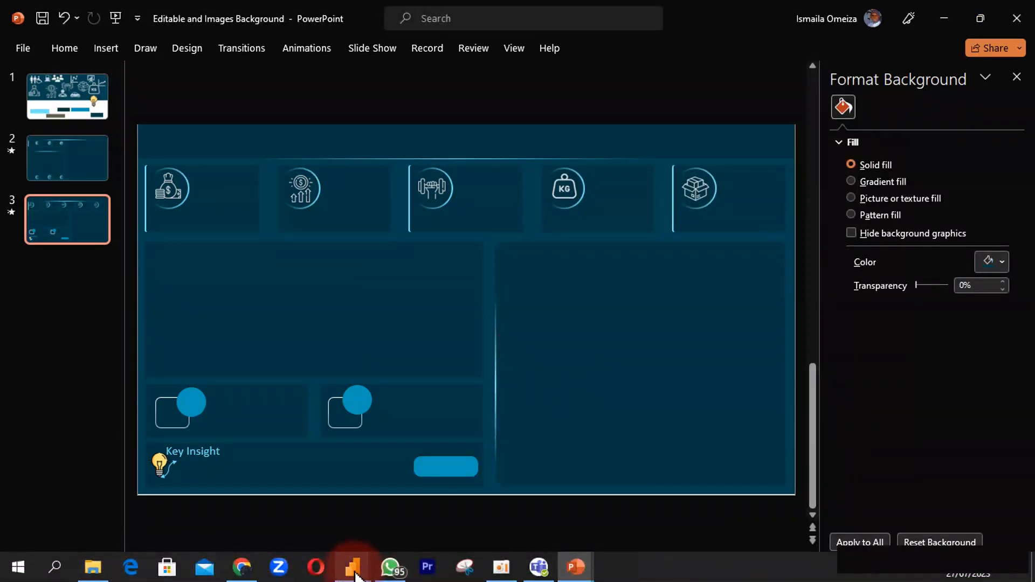
left_click(404, 519)
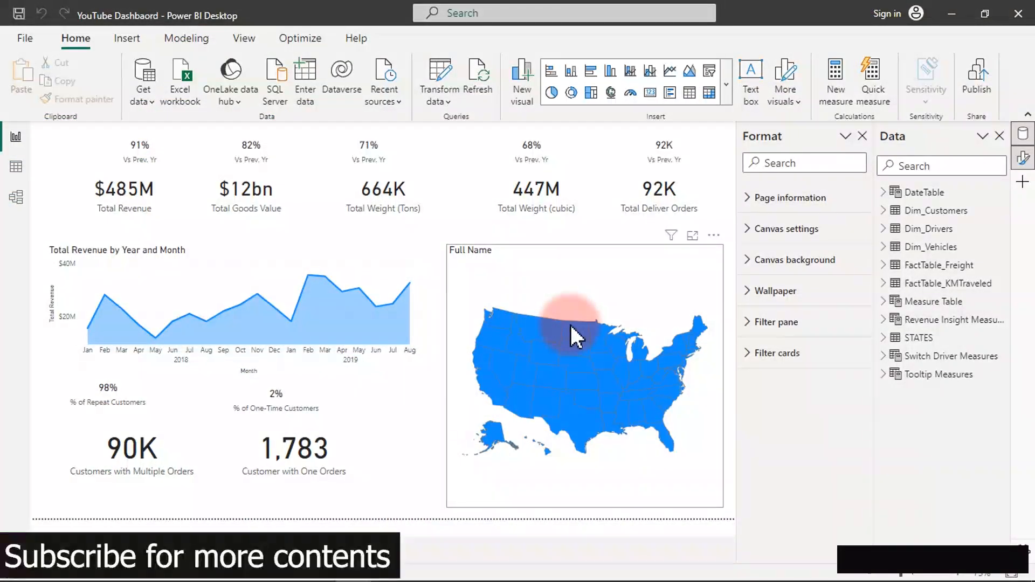
left_click(438, 150)
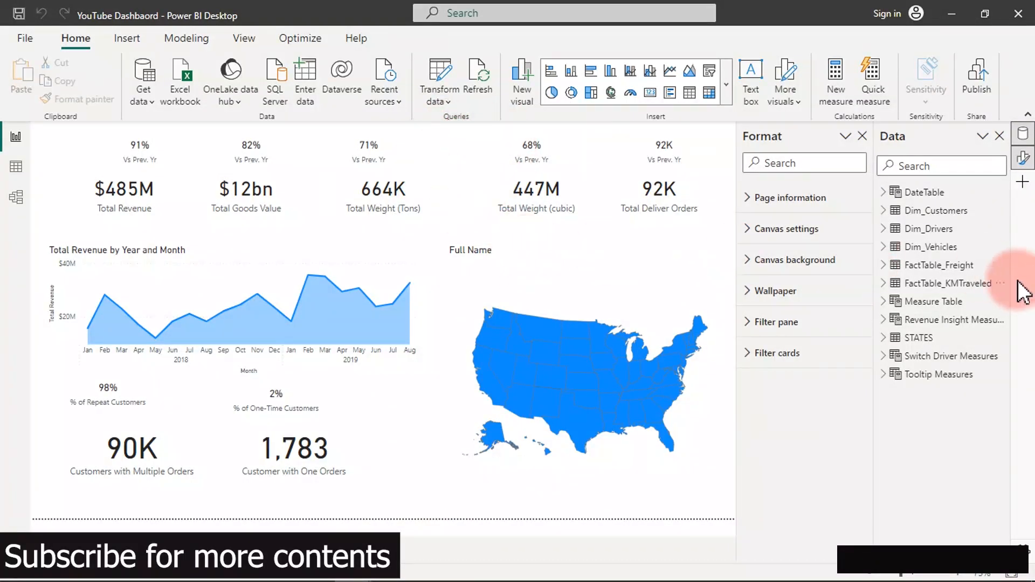
left_click(863, 136)
left_click(1023, 158)
left_click(983, 236)
left_click(986, 184)
left_click(1020, 157)
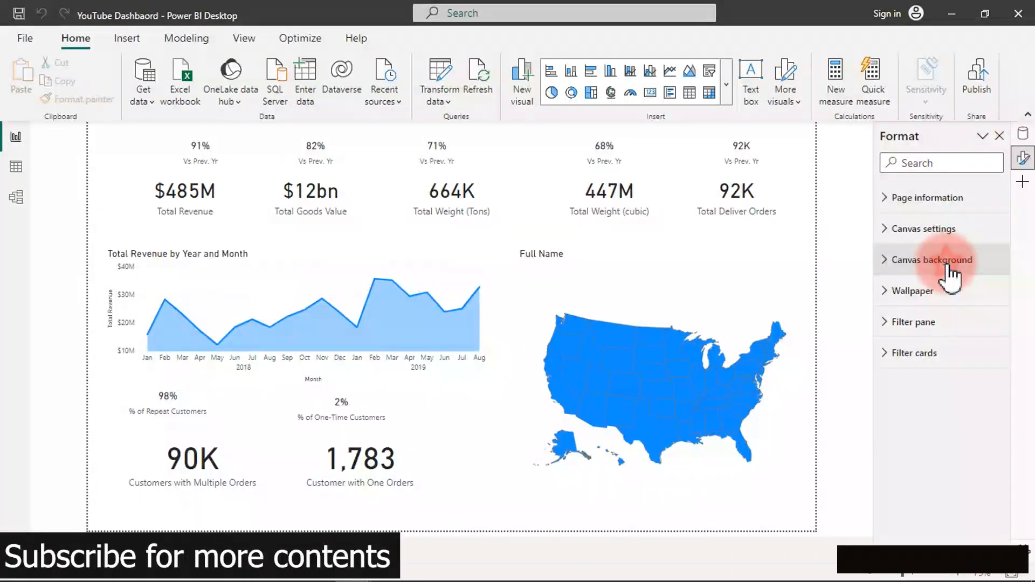
Set the canvas background's transparency to 0% and use Bg 2 from the Desktop's YOuTubE PoSt folder as its image.
left_click(956, 261)
left_click_drag(993, 439, 917, 448)
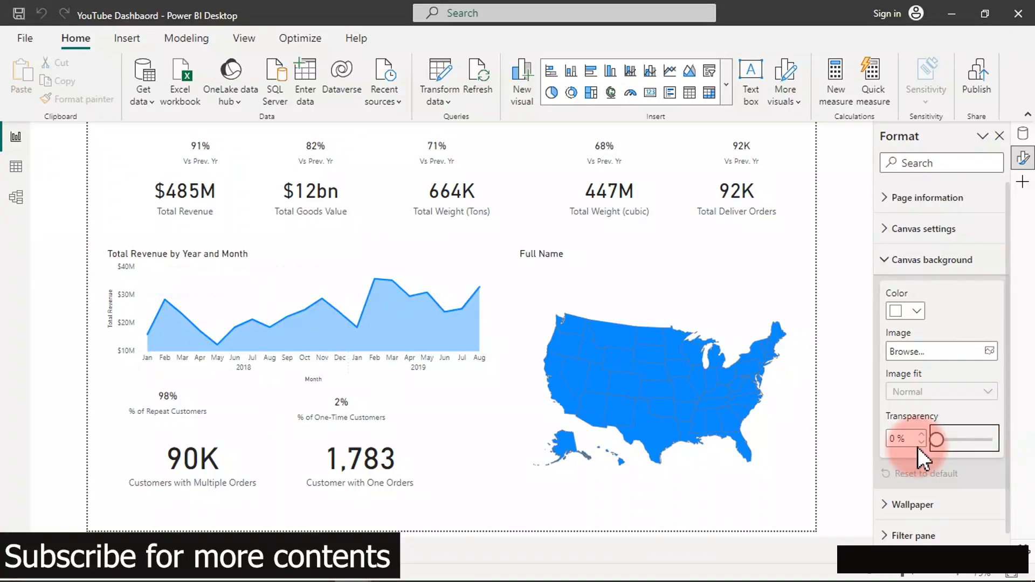
left_click(990, 351)
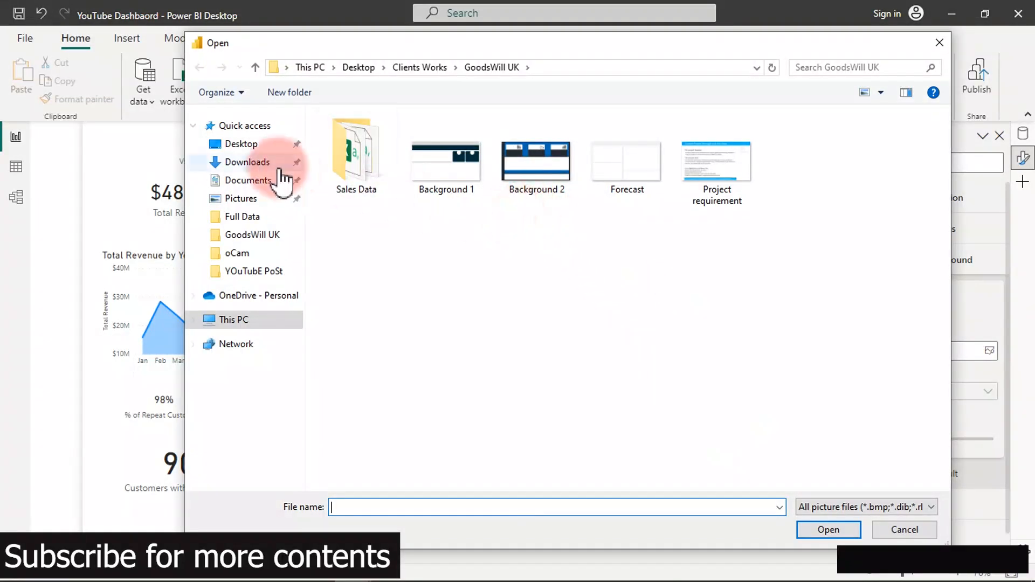
left_click(255, 144)
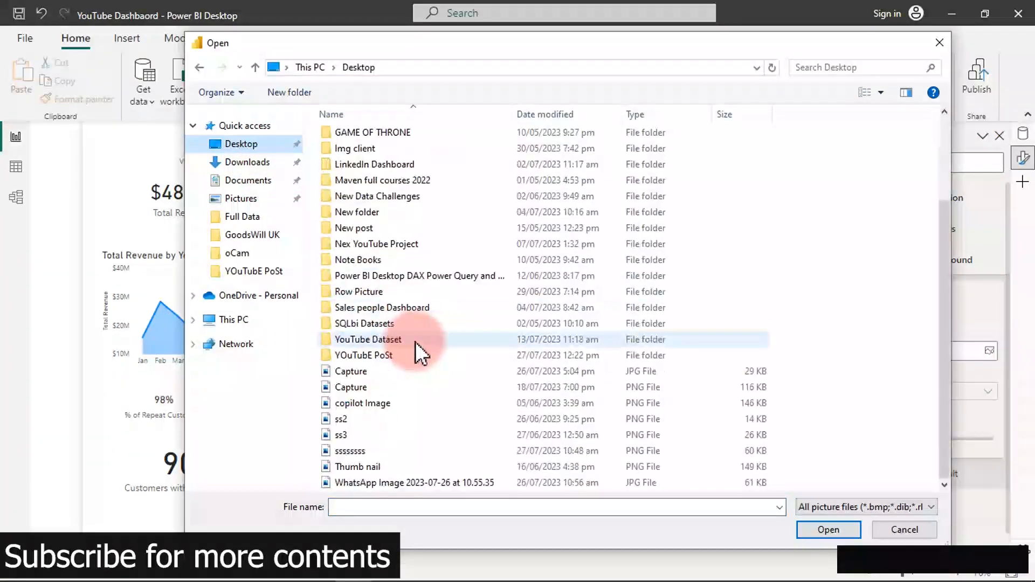
left_click(377, 360)
double_click(377, 360)
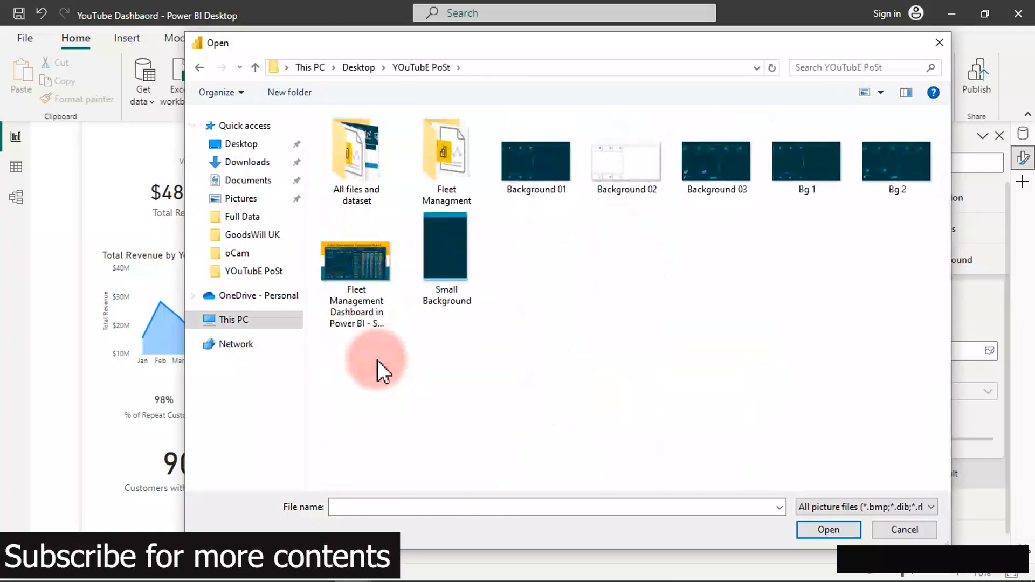
double_click(905, 175)
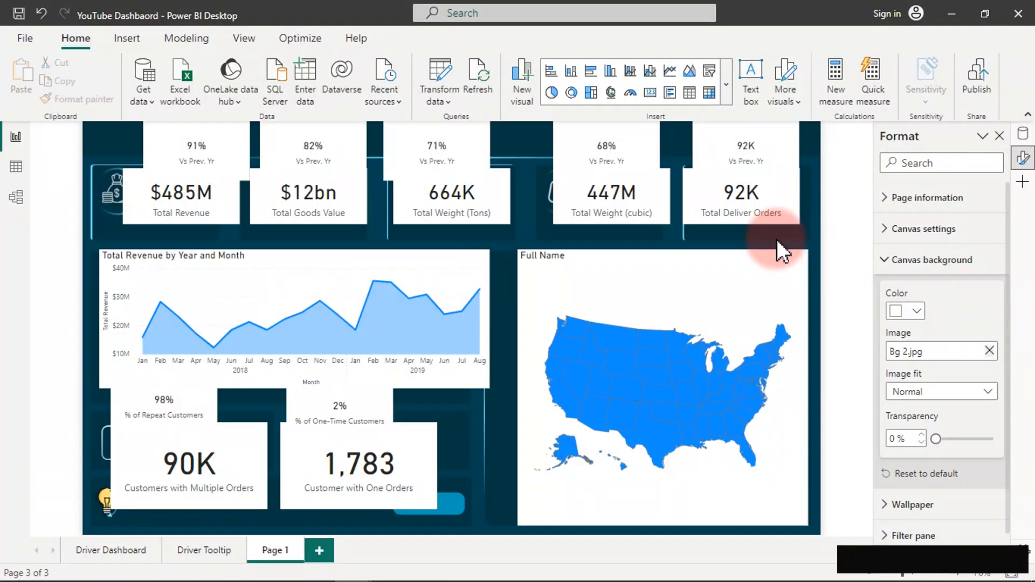
Turn off the background of all KPI, Vs Prev. Yr and customer cards on the page together.
left_click(225, 214)
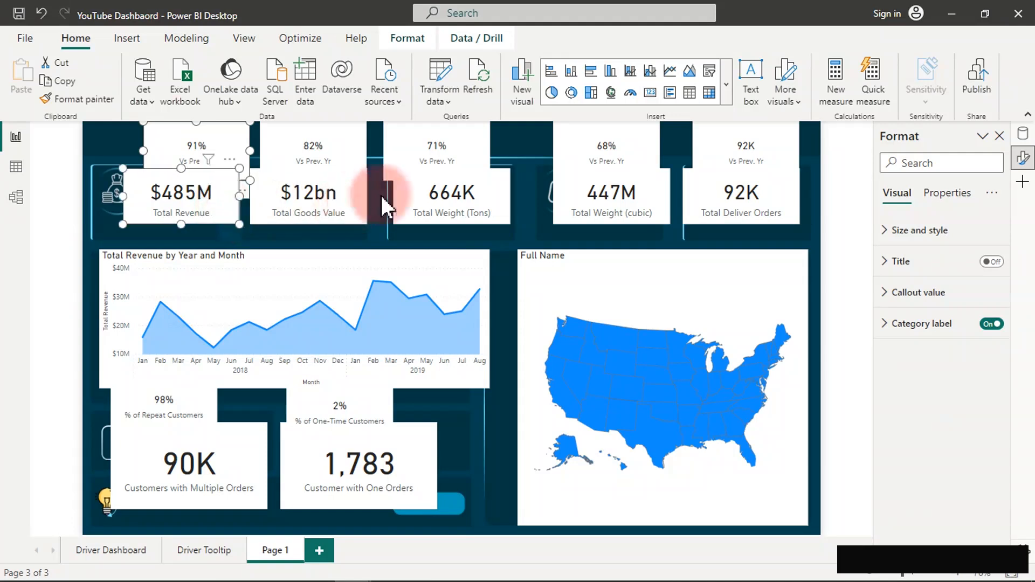
left_click(364, 200, "ctrl")
left_click(359, 136, "ctrl")
left_click(445, 147, "ctrl")
left_click(477, 212, "ctrl")
left_click(592, 148, "ctrl")
left_click(626, 212, "ctrl")
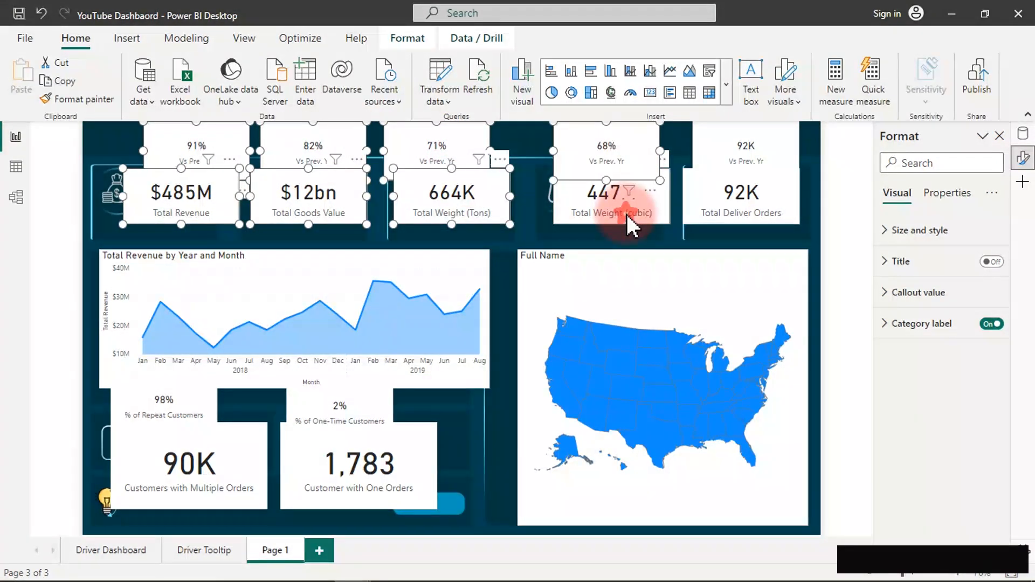
left_click(727, 210, "ctrl")
left_click(734, 143, "ctrl")
left_click(410, 441, "ctrl")
left_click(257, 457, "ctrl")
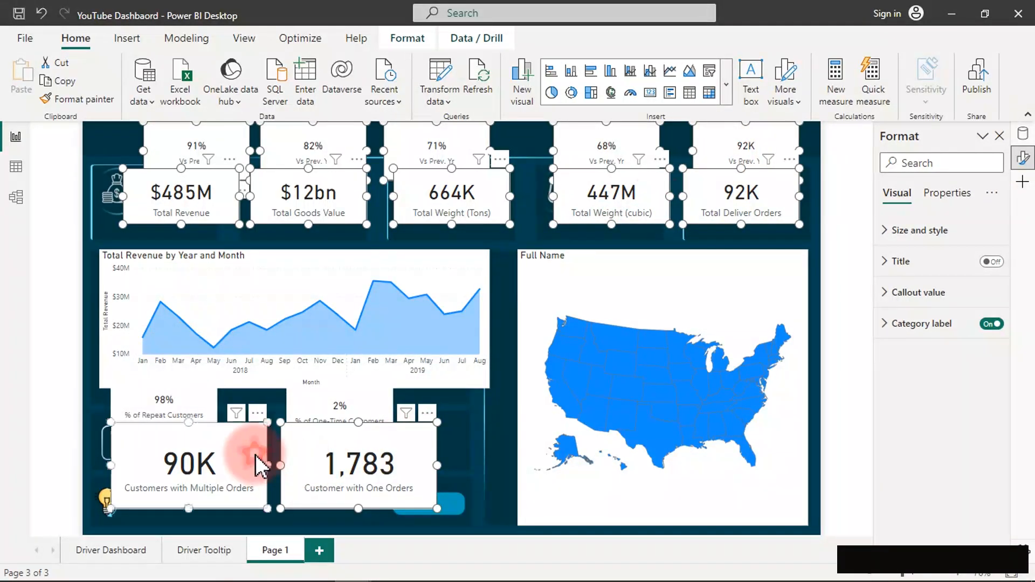
left_click(343, 378, "ctrl")
left_click(338, 387, "ctrl")
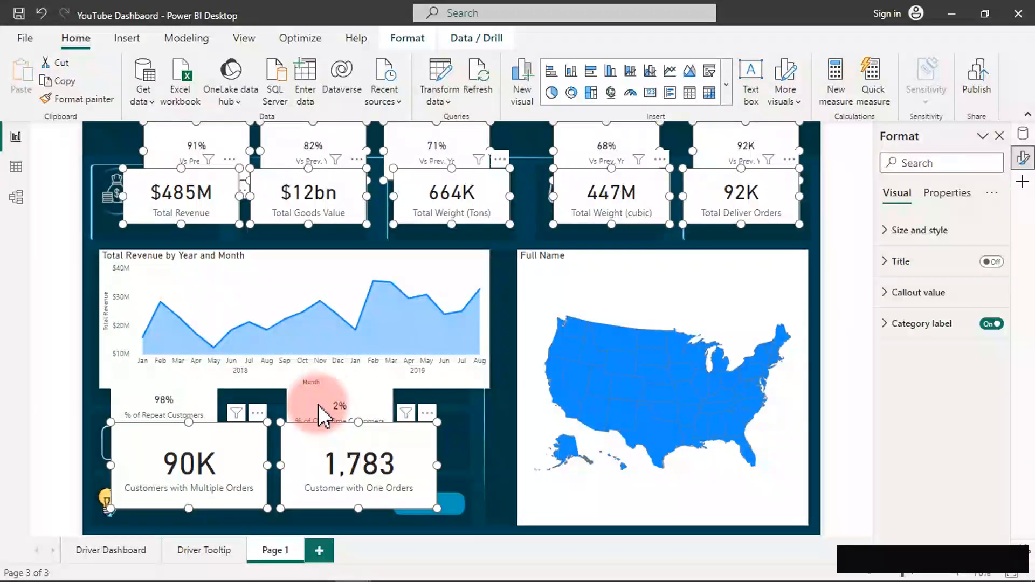
left_click(317, 404, "ctrl")
left_click(203, 412, "ctrl")
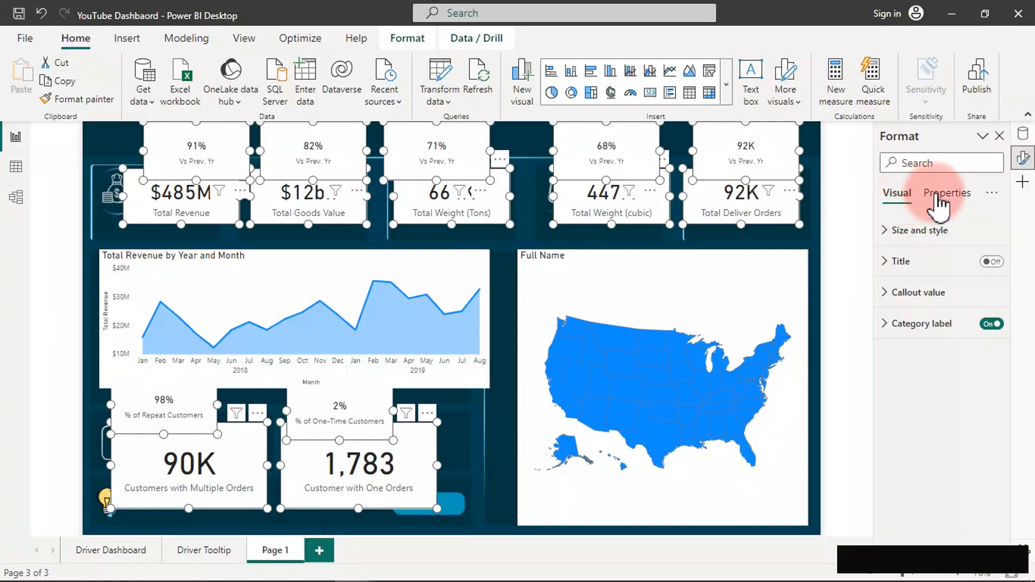
left_click(930, 227)
left_click(985, 518)
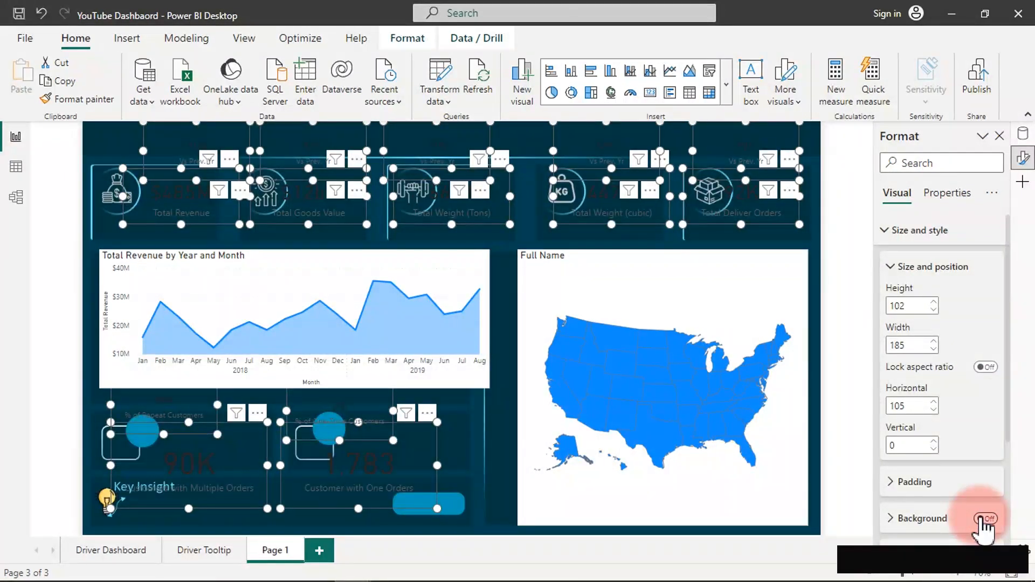
Turn off the background of the Total Revenue by Year and Month chart and of the Full Name map.
left_click(707, 399)
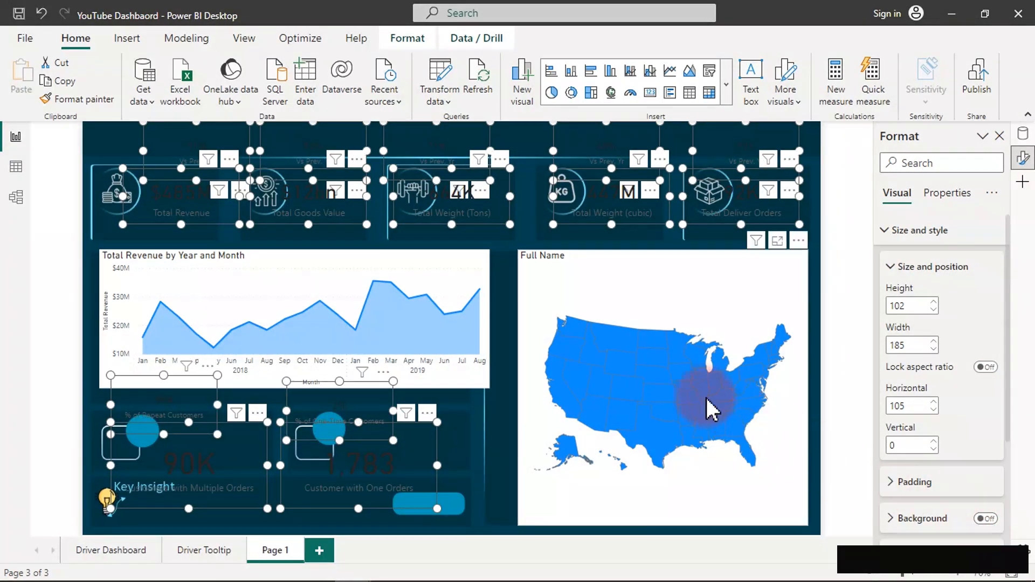
left_click(486, 267)
left_click(613, 279, "ctrl")
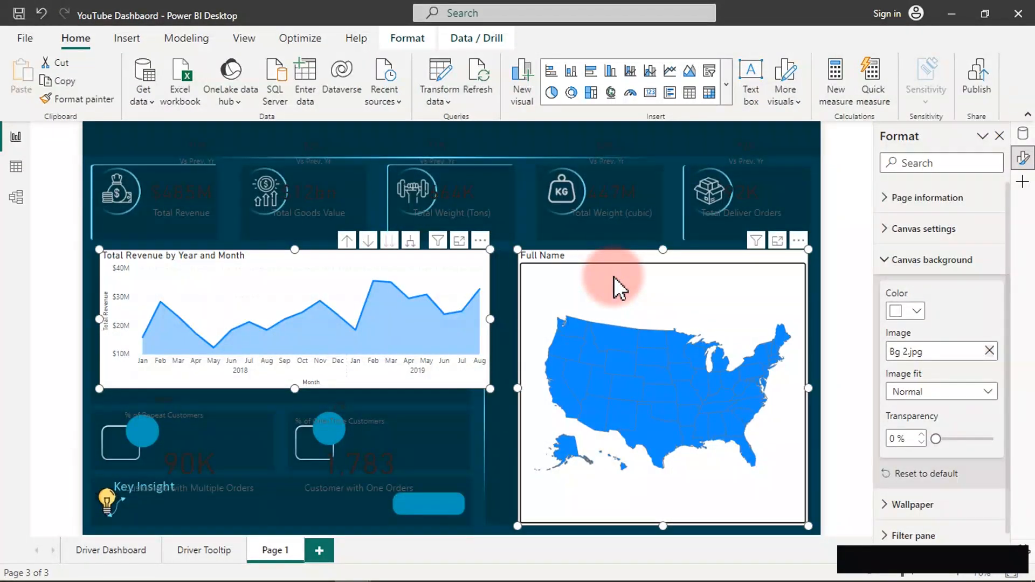
left_click(614, 279, "ctrl")
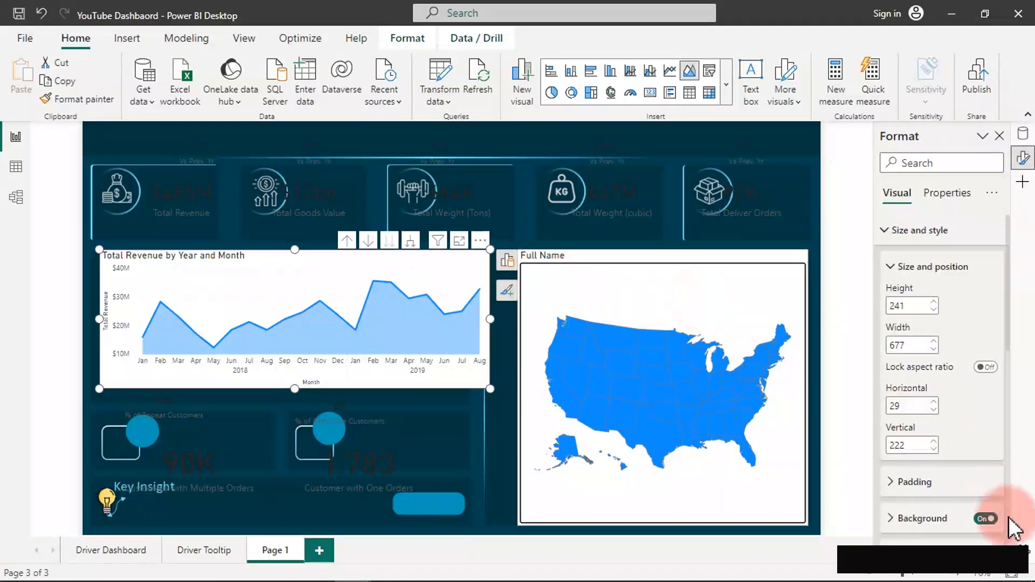
left_click(987, 519)
left_click(783, 360)
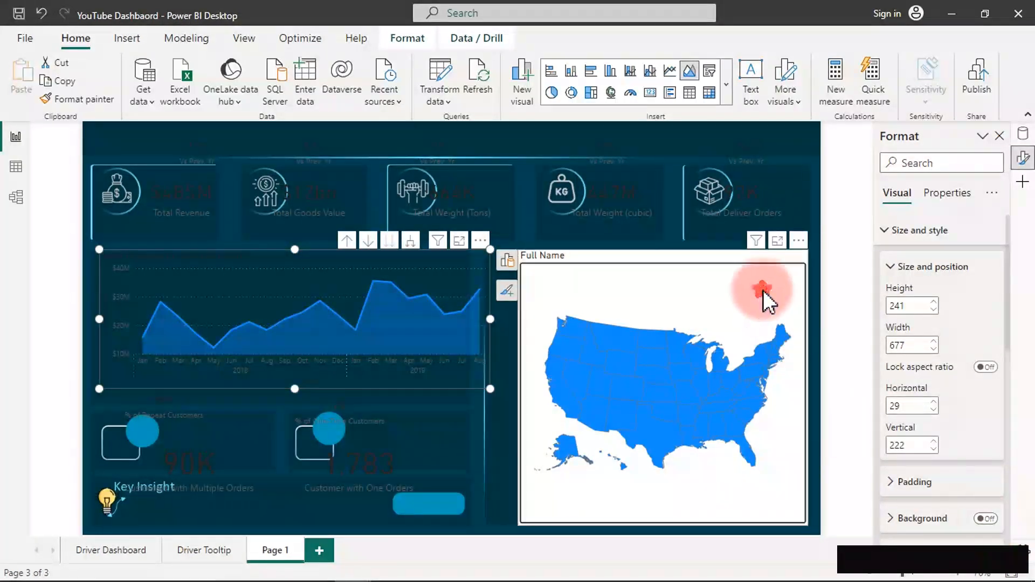
left_click(985, 518)
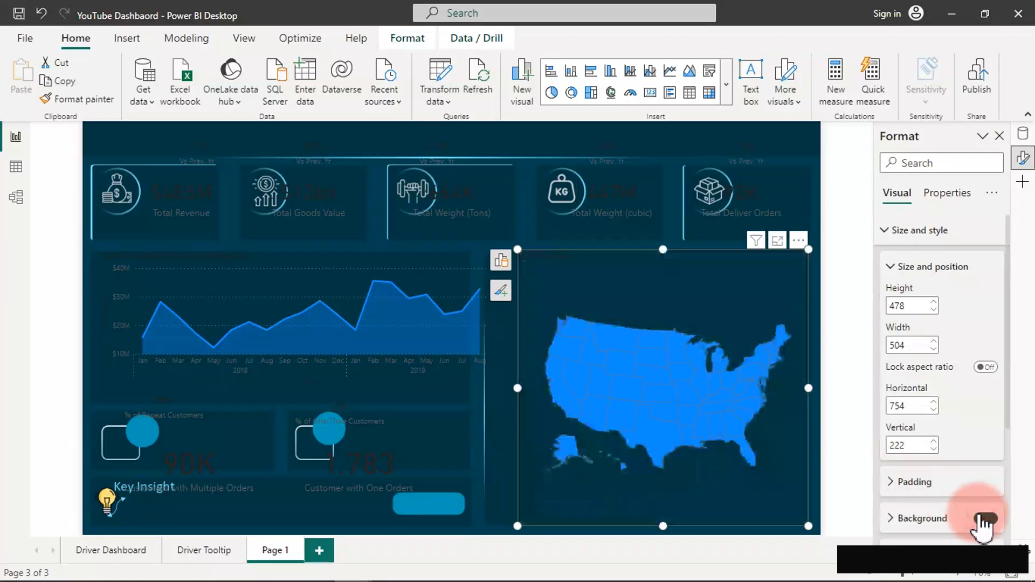
Move the five main KPI cards, from Total Revenue to Total Deliver Orders, slightly lower within their icon panels.
left_click(506, 134)
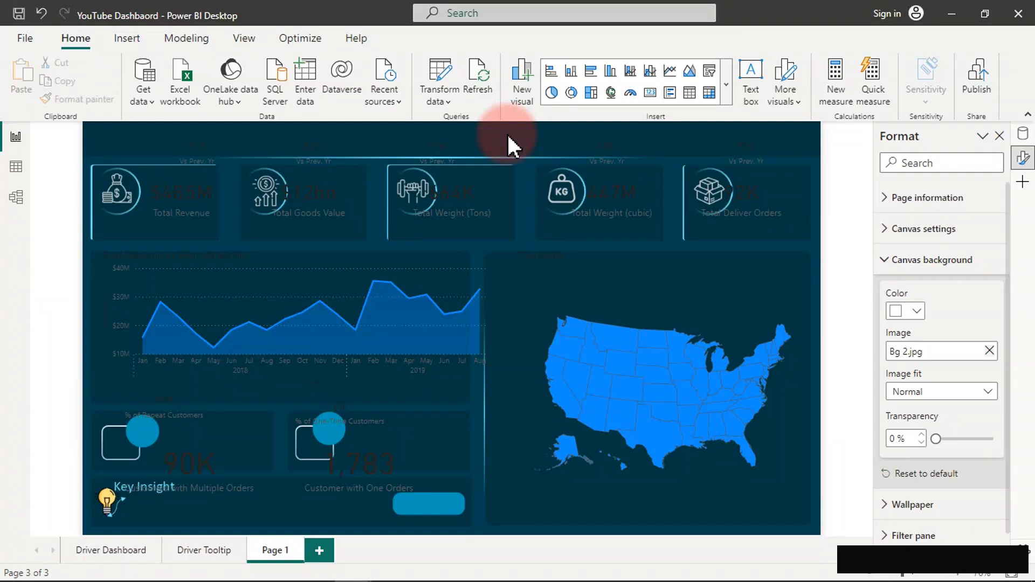
left_click(159, 216)
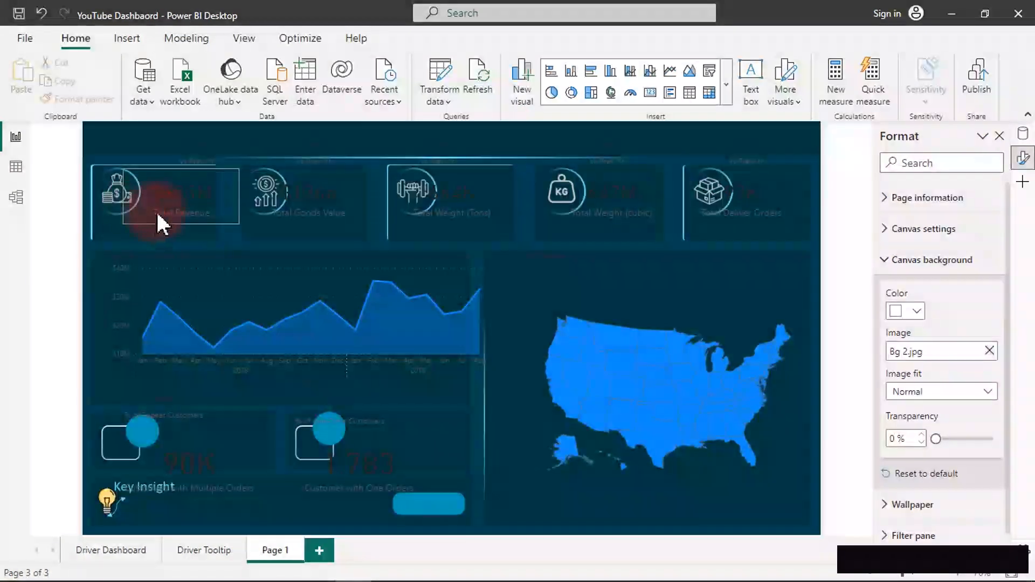
left_click_drag(186, 194, 322, 208)
left_click_drag(459, 201, 472, 206)
left_click(620, 192)
left_click_drag(624, 193, 625, 214)
left_click(749, 193)
left_click_drag(749, 193, 753, 209)
Align the bottom edges of the five main KPI cards, from Total Revenue to Total Deliver Orders.
left_click(620, 208)
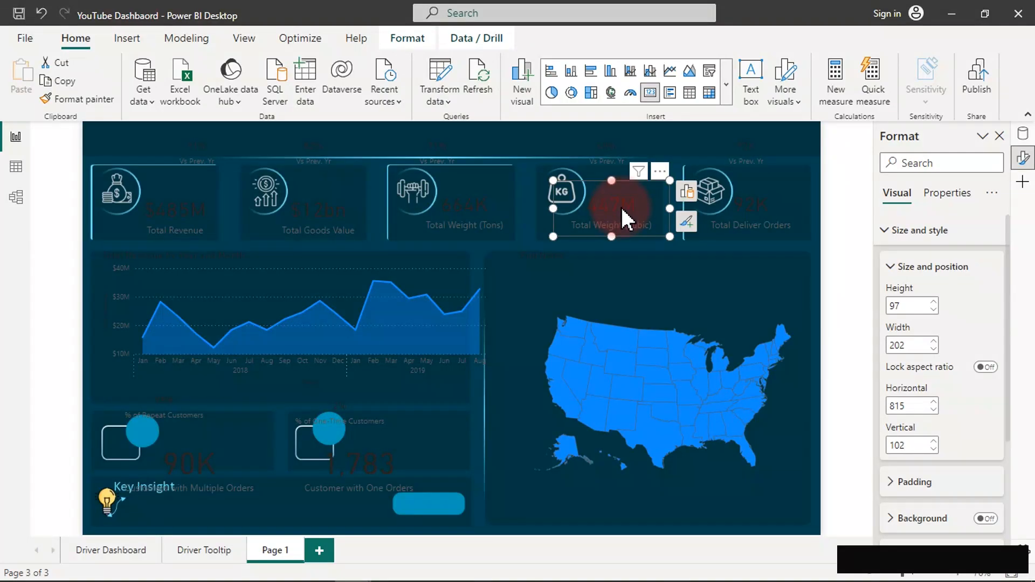
left_click(728, 213, "ctrl")
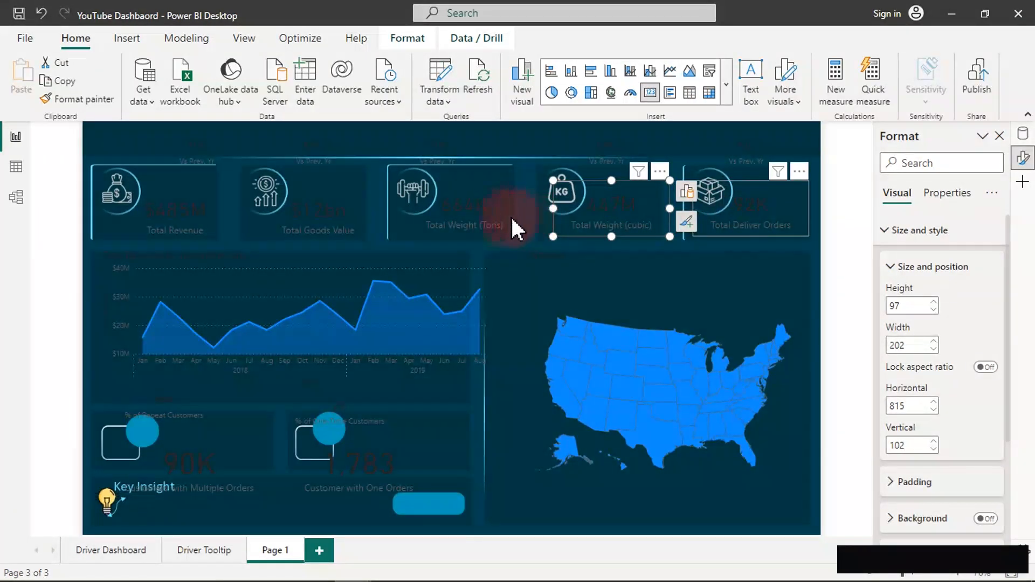
left_click(470, 208, "ctrl")
left_click(324, 216, "ctrl")
left_click(173, 207, "ctrl")
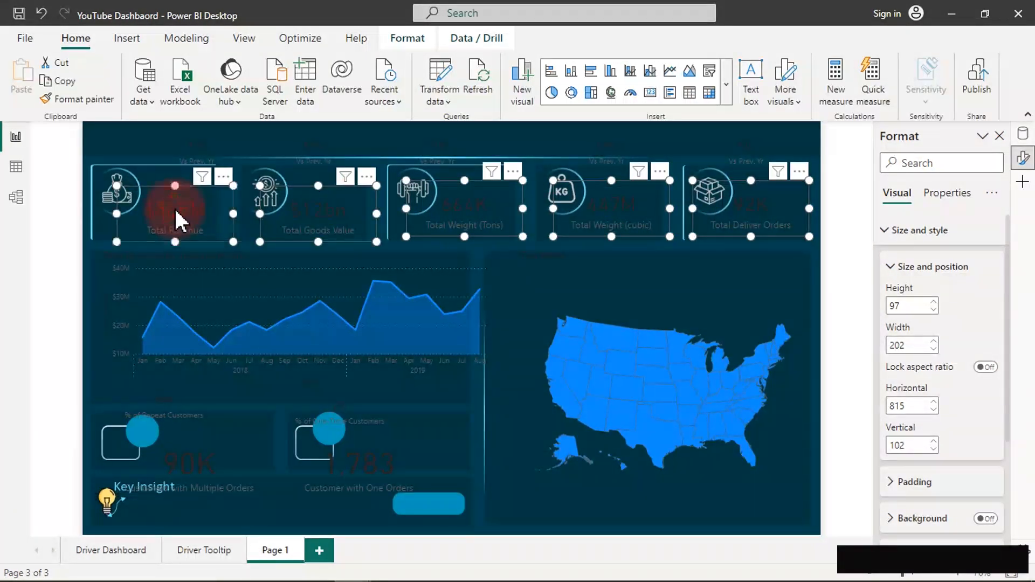
left_click(763, 89)
left_click(414, 42)
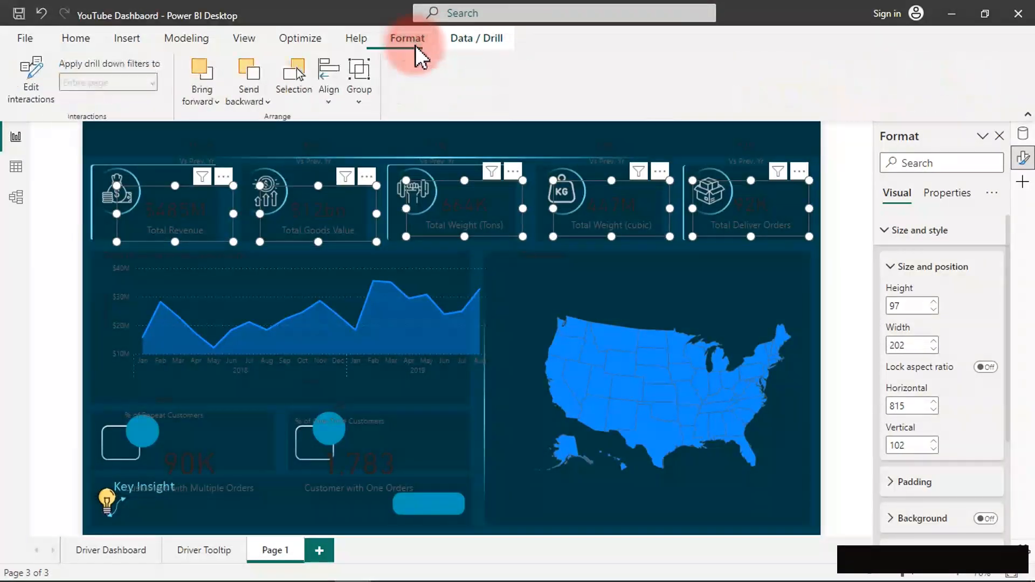
left_click(337, 101)
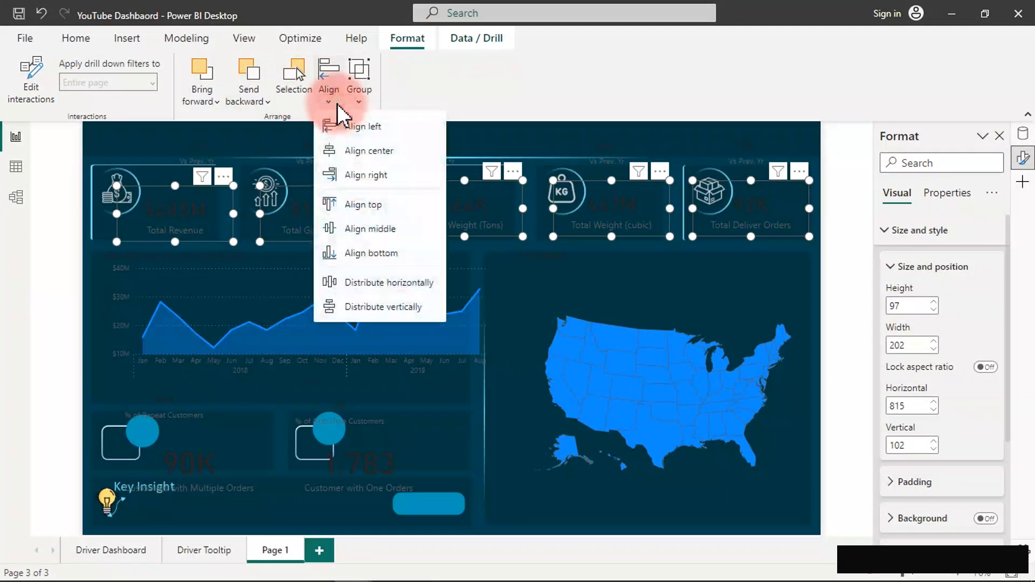
left_click(381, 248)
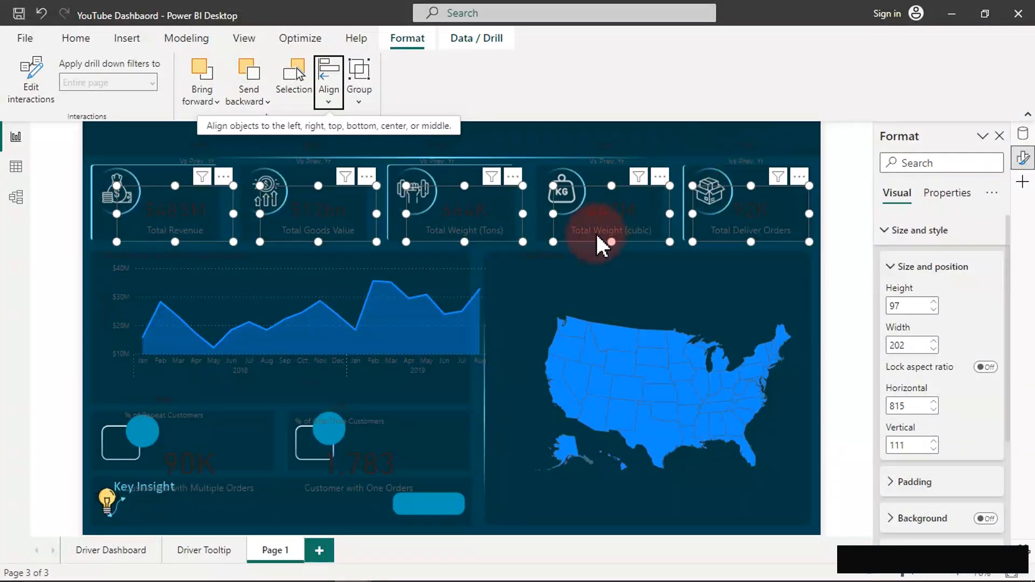
Switch to the Editable and Images Background presentation in PowerPoint, copy the hex code of slide 1's light-blue rectangle fill, and return to Power BI.
mouse_move(576, 567)
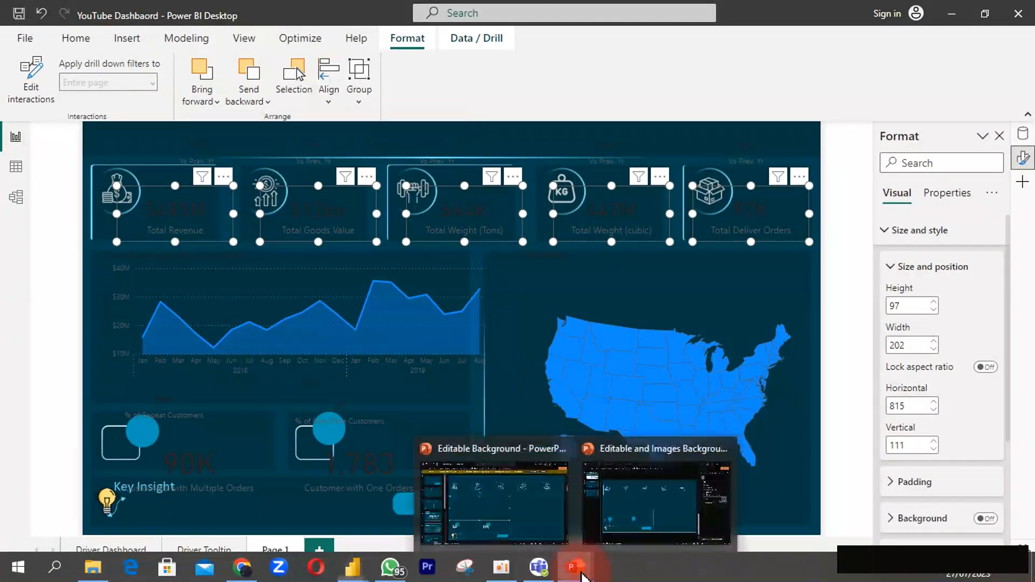
left_click(632, 521)
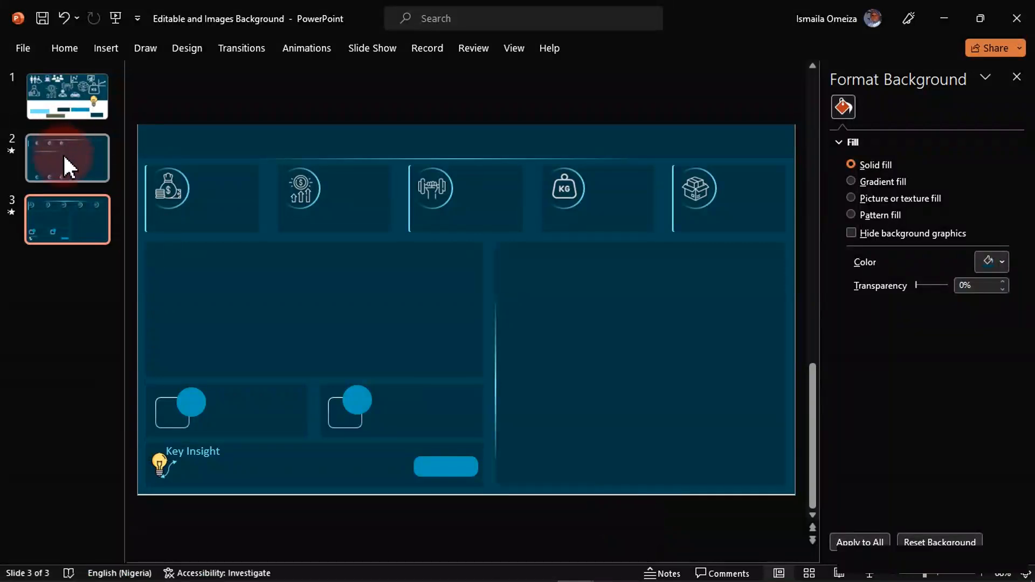
left_click(62, 111)
left_click(289, 419)
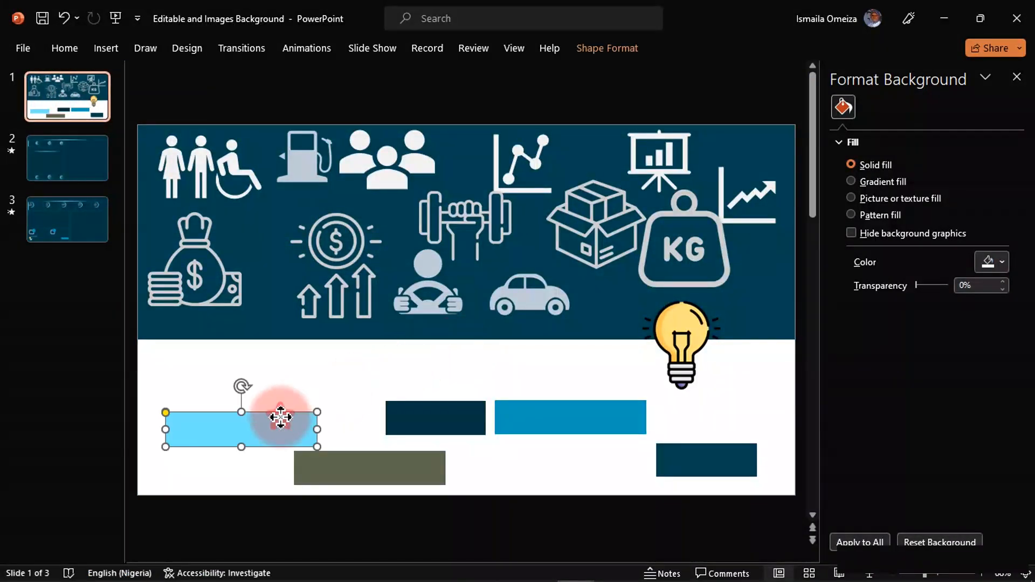
left_click(994, 299)
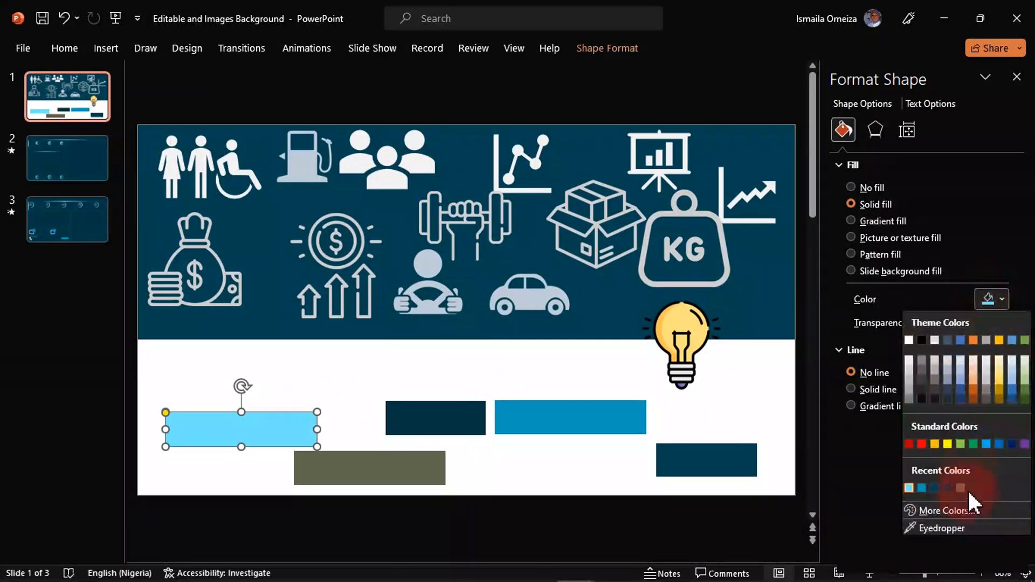
left_click(935, 511)
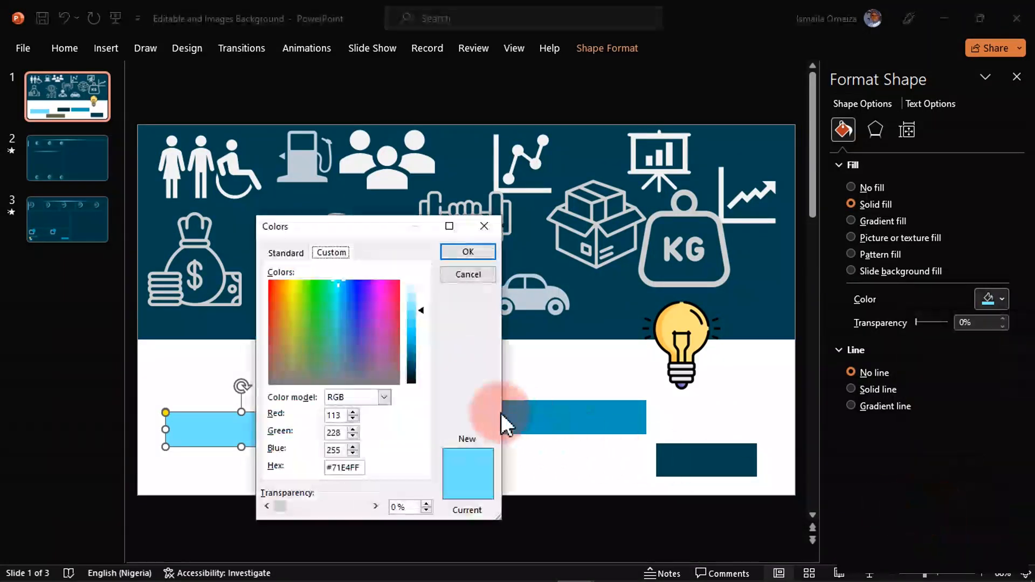
left_click(348, 468)
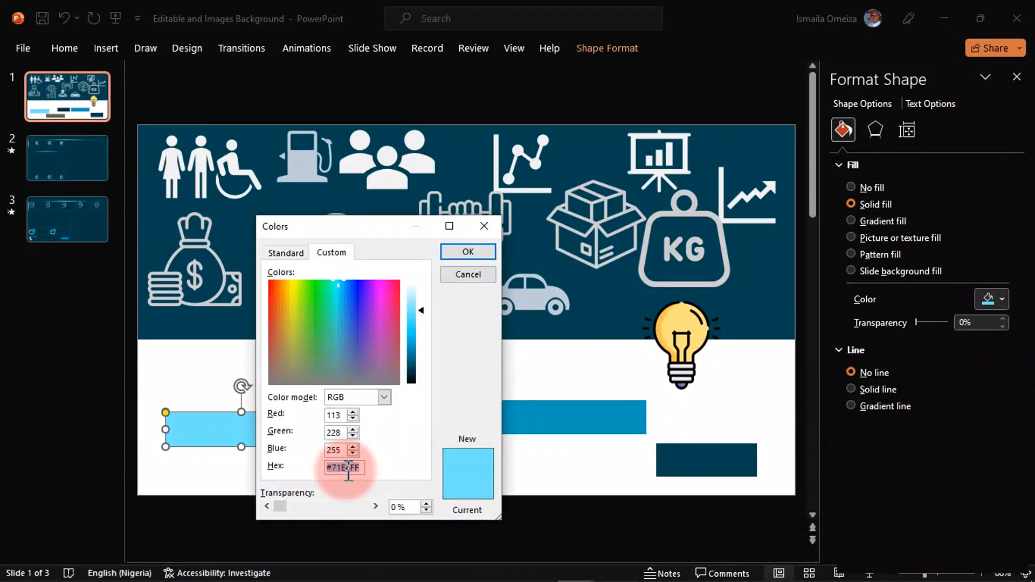
left_click(465, 252)
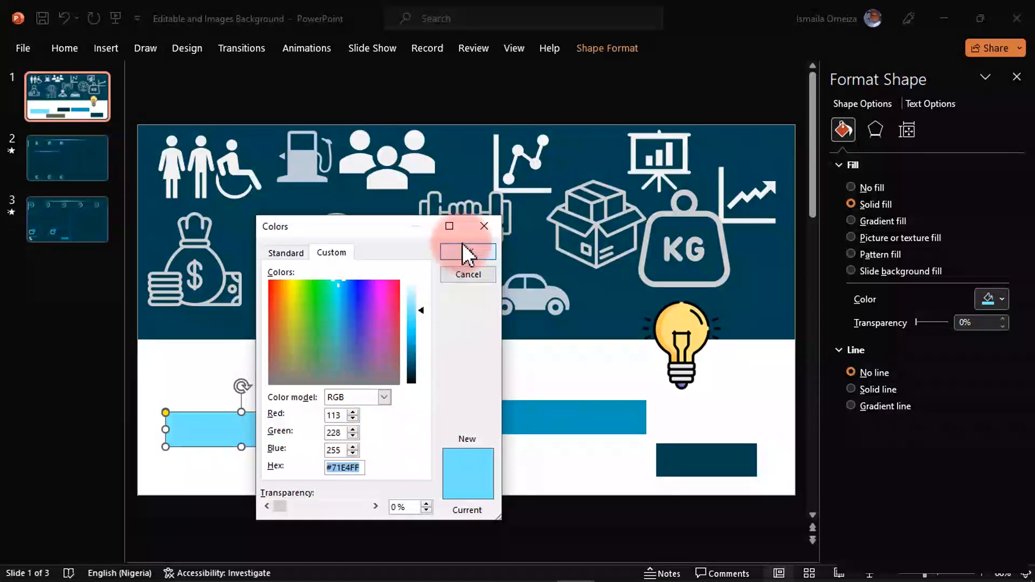
left_click(942, 17)
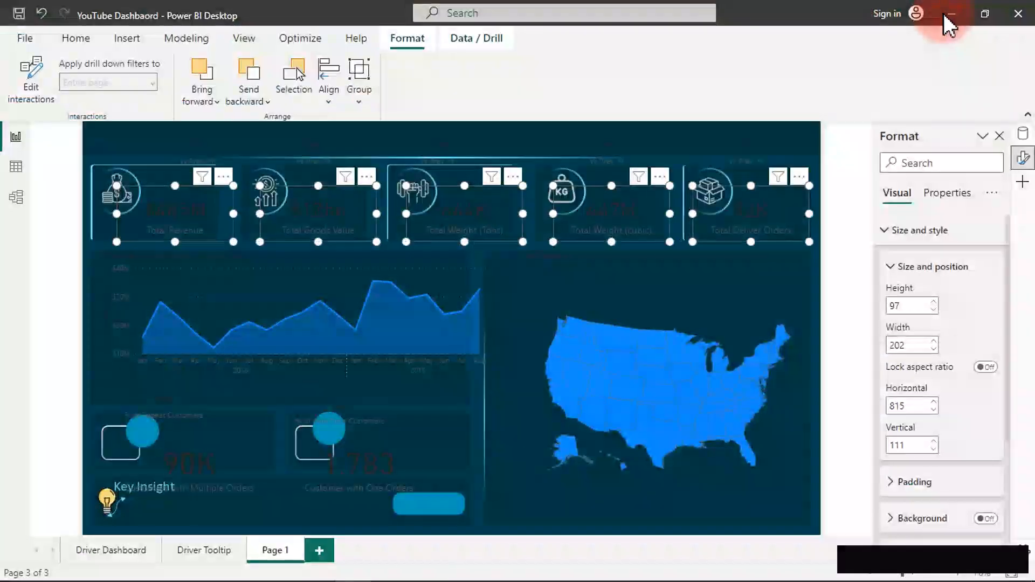
Set the callout value color of the five main KPI cards to #71E4FF.
left_click(898, 229)
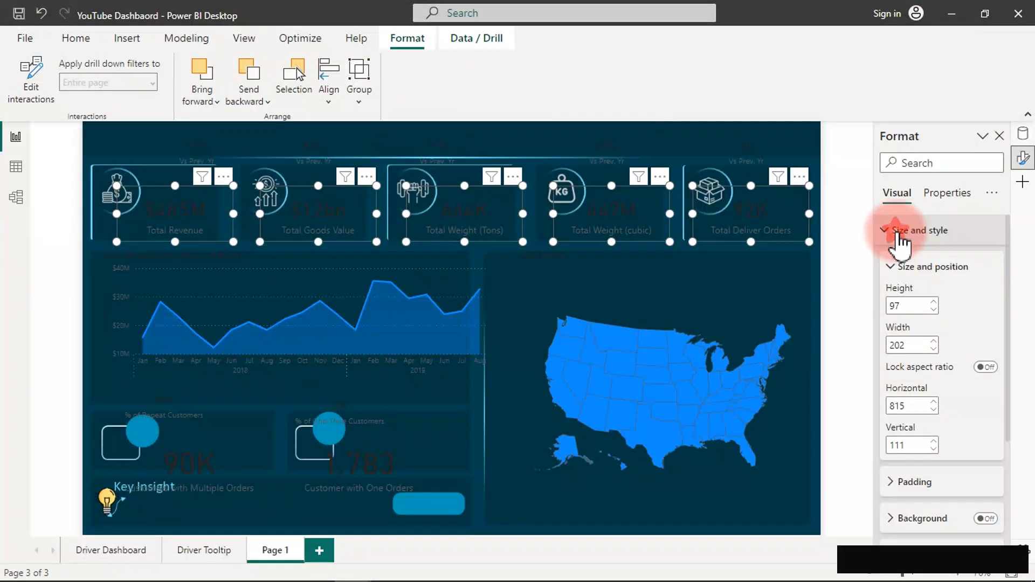
left_click(887, 293)
left_click(915, 408)
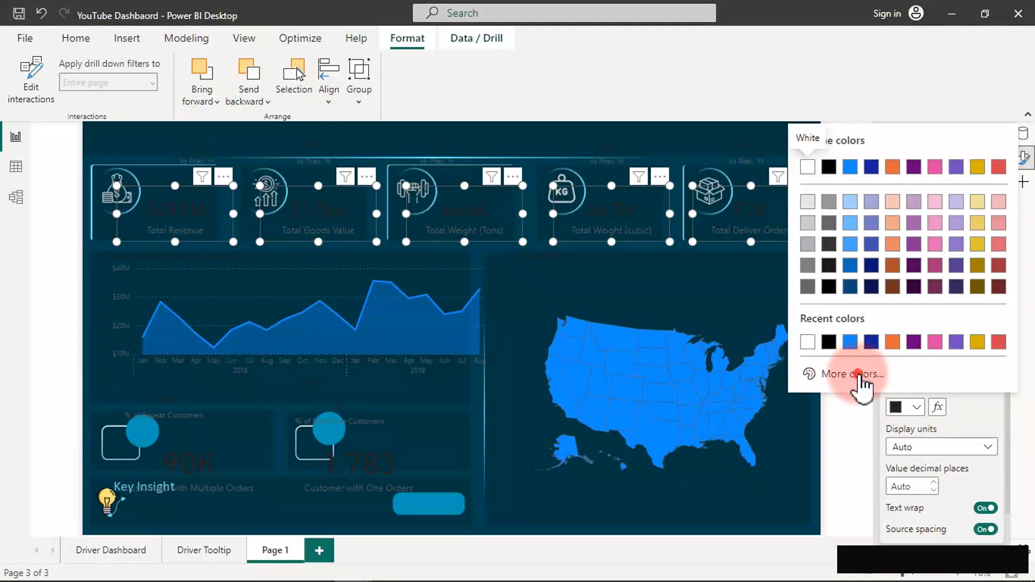
left_click(860, 374)
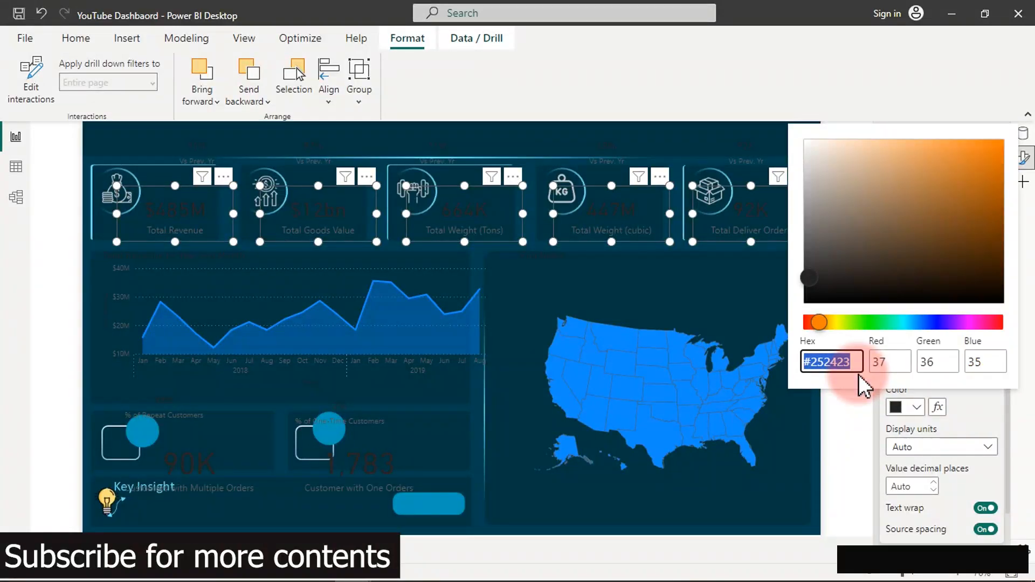
type("#71E4FF")
left_click(975, 405)
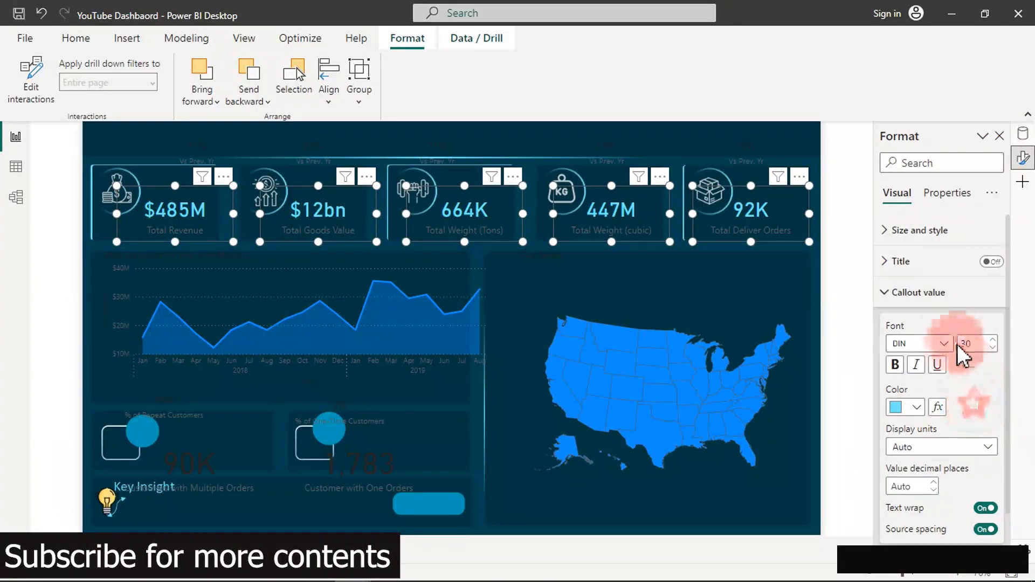
Set the category label color of the five main KPI cards to light grey.
left_click(930, 292)
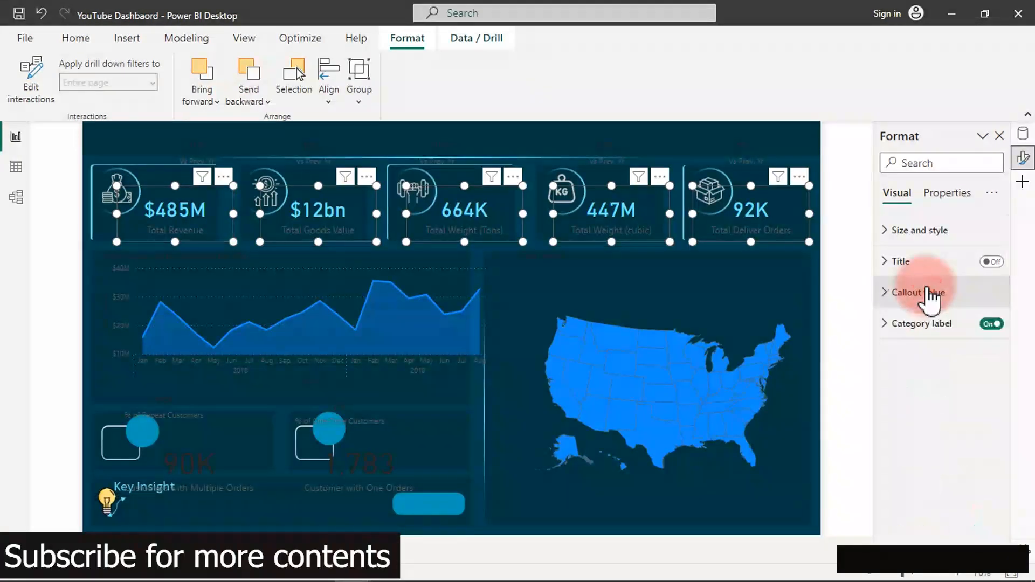
left_click(935, 330)
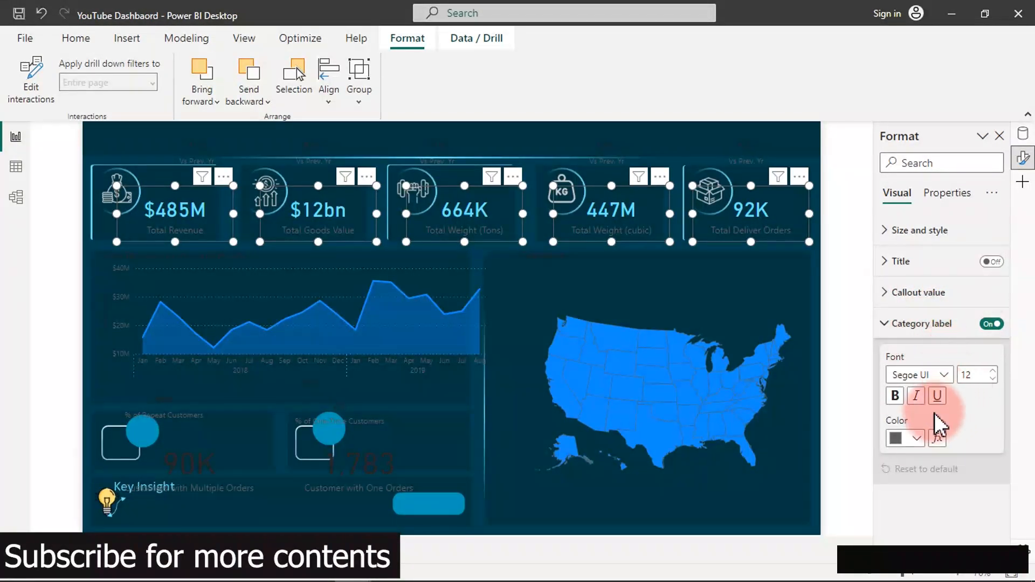
left_click(918, 439)
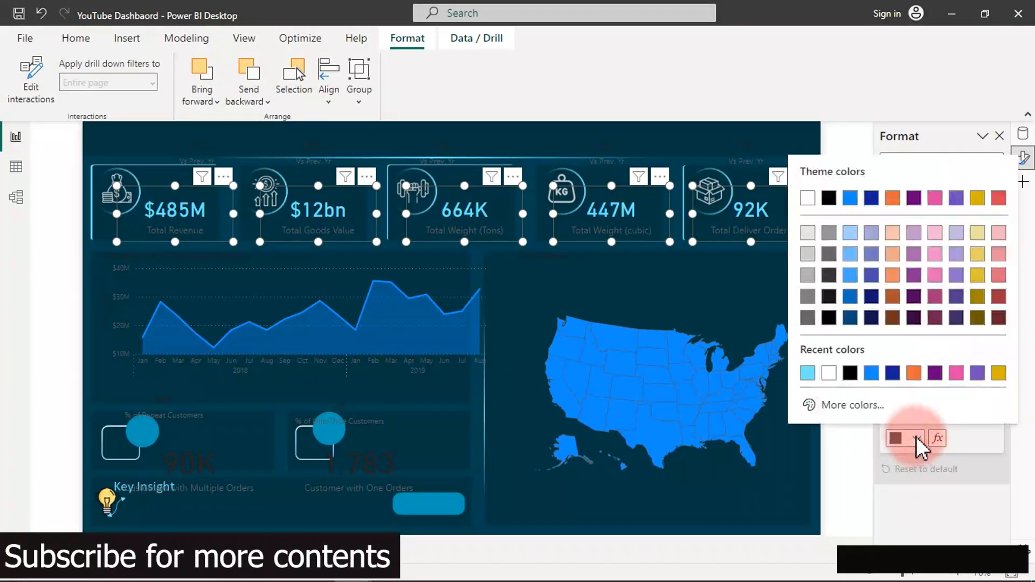
left_click(808, 233)
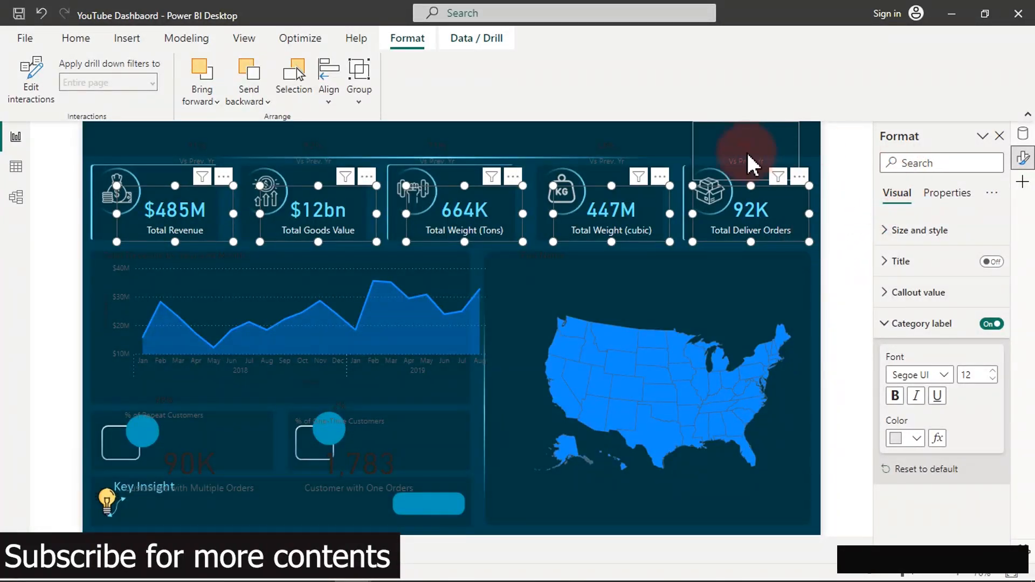
Select all five Vs Prev. Yr cards together and set their category label color to the recently used bright blue.
left_click(181, 145)
left_click(305, 141, "ctrl")
left_click(419, 148, "ctrl")
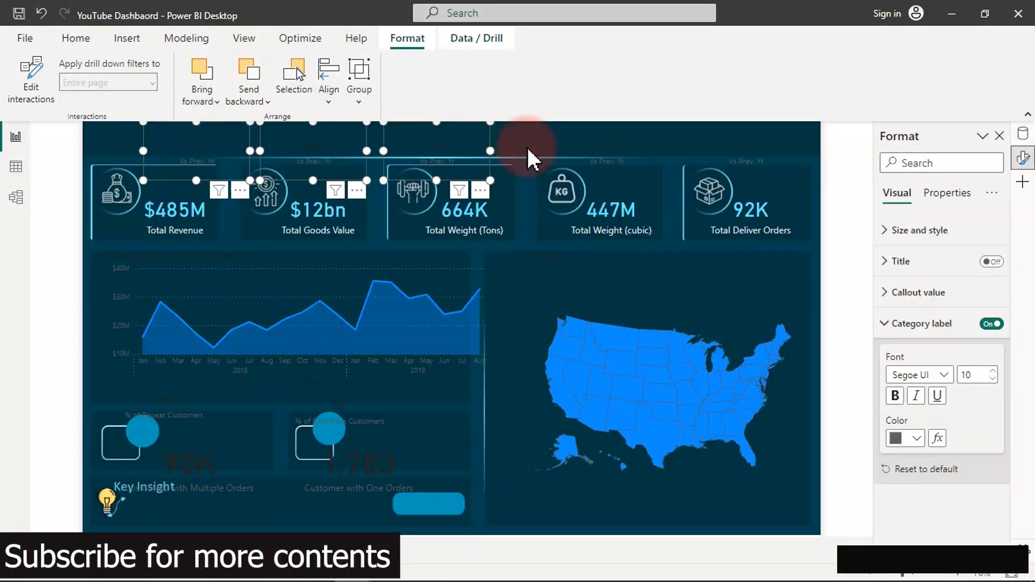
left_click(590, 142)
left_click(558, 154)
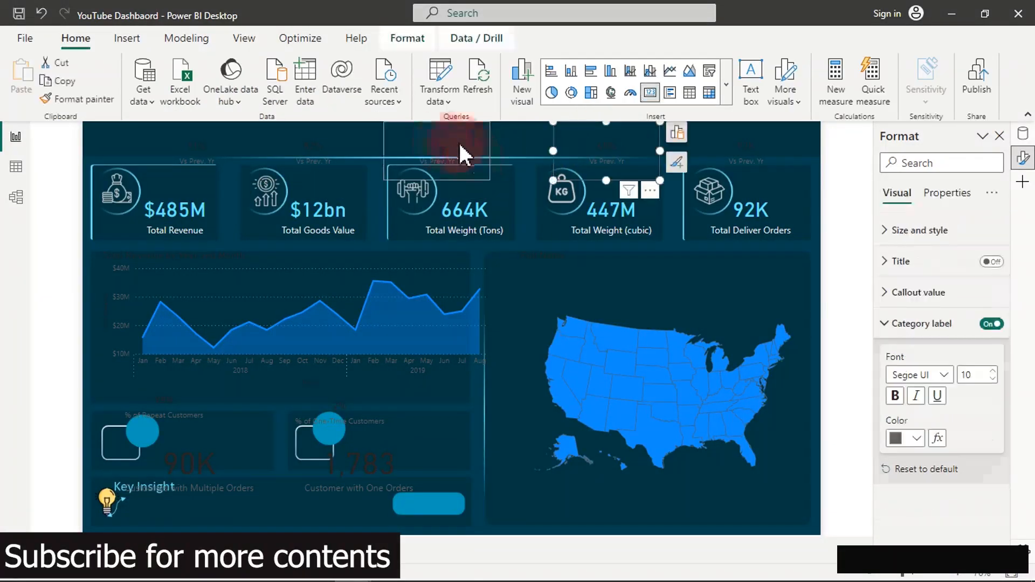
left_click(377, 150, "ctrl")
left_click(318, 141, "ctrl")
left_click(181, 141, "ctrl")
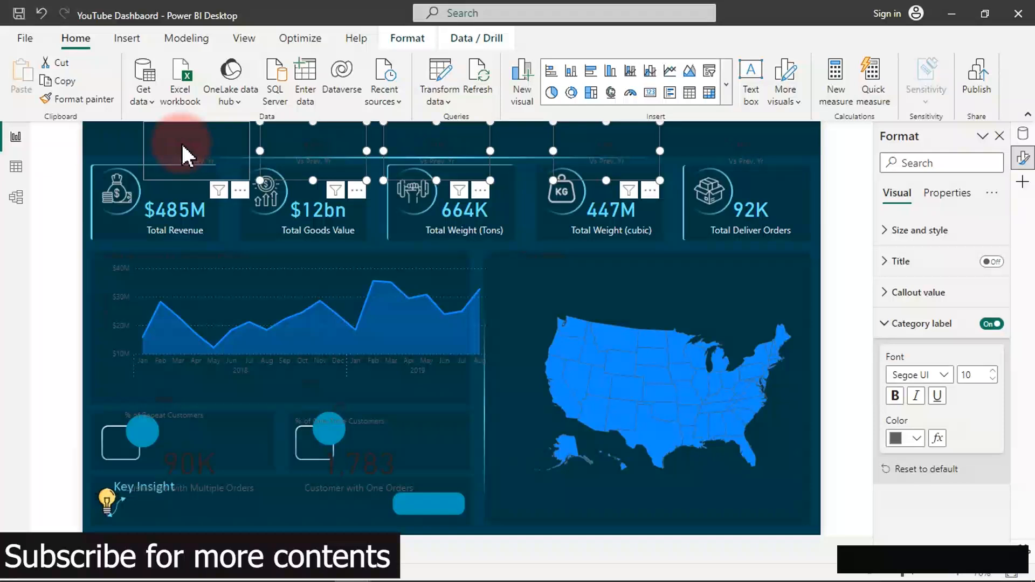
left_click(710, 138, "ctrl")
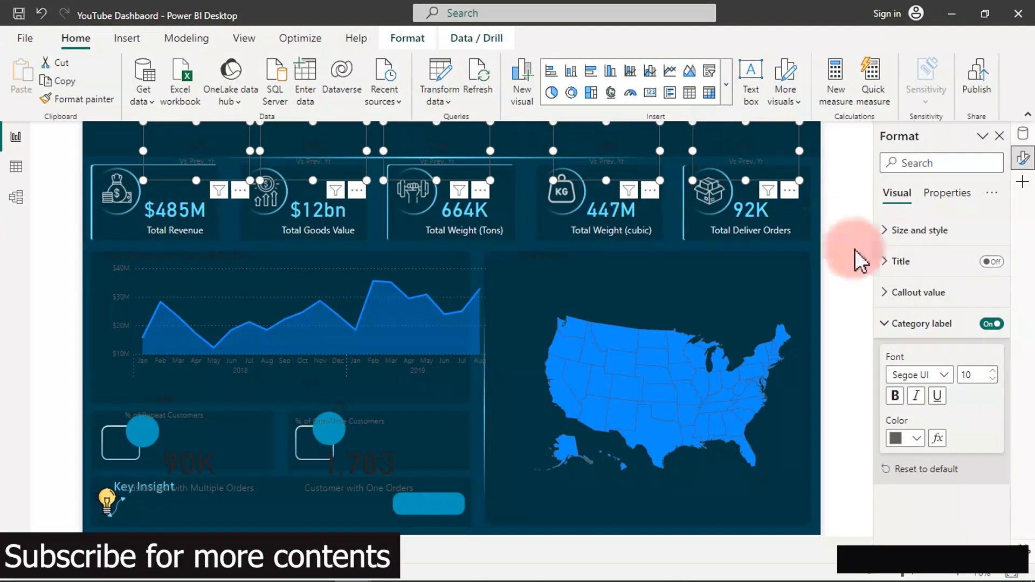
left_click(917, 440)
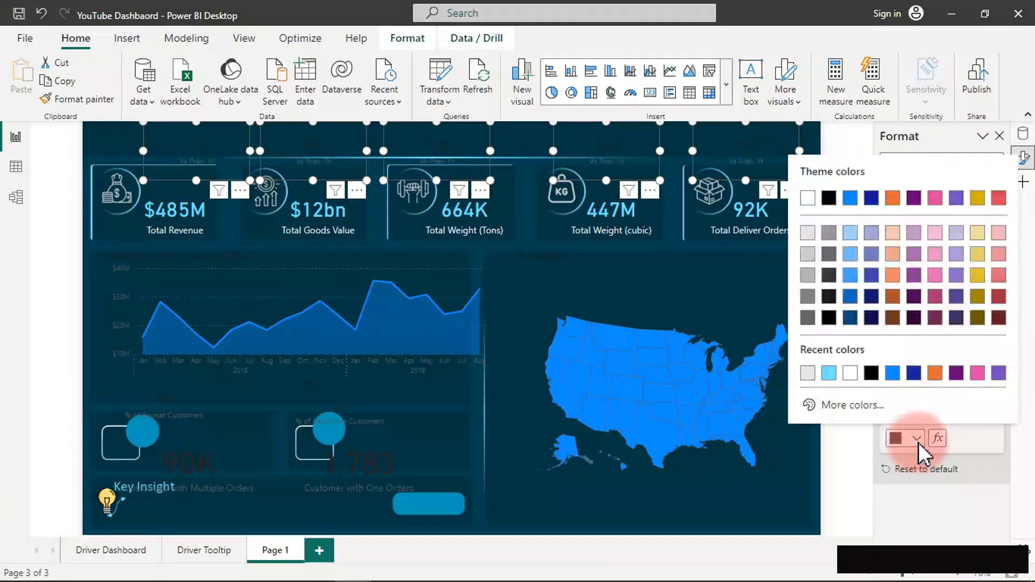
left_click(893, 373)
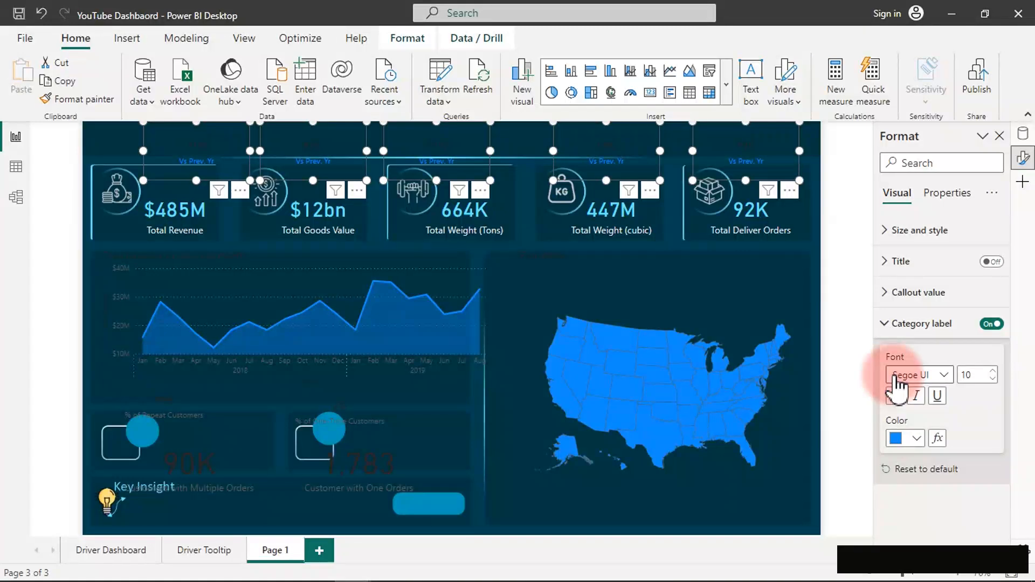
Change the category label color of the five Vs Prev. Yr cards to a custom lighter blue, about #49C9F8.
left_click(895, 434)
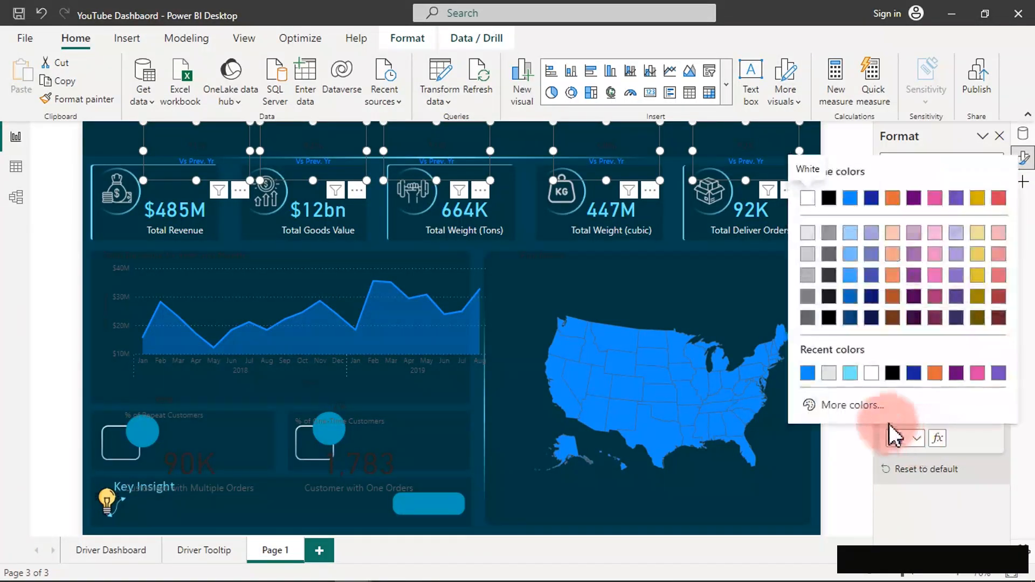
left_click(865, 405)
left_click_drag(926, 364, 917, 357)
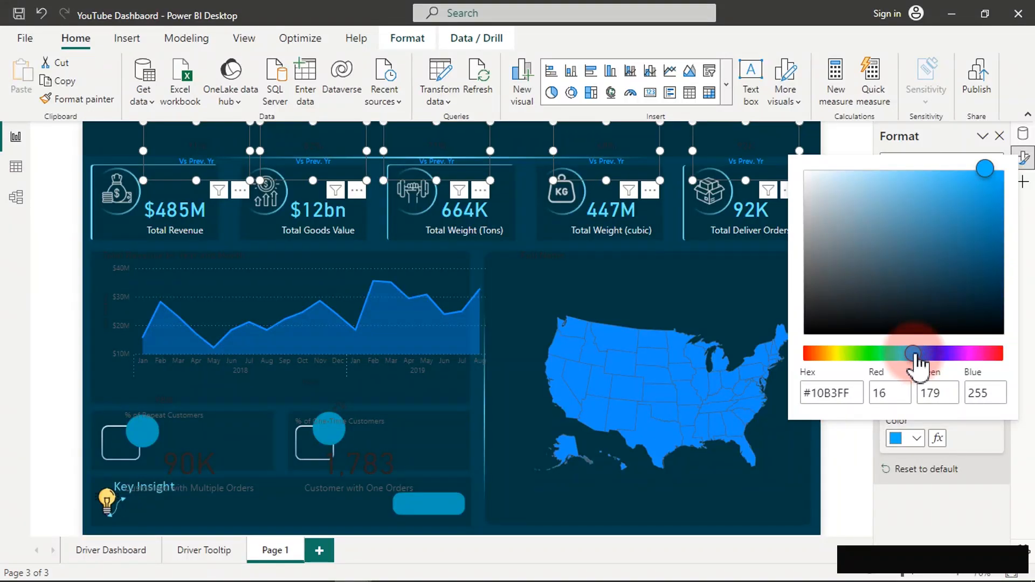
left_click_drag(916, 356, 914, 356)
left_click(953, 179)
left_click_drag(956, 180, 949, 173)
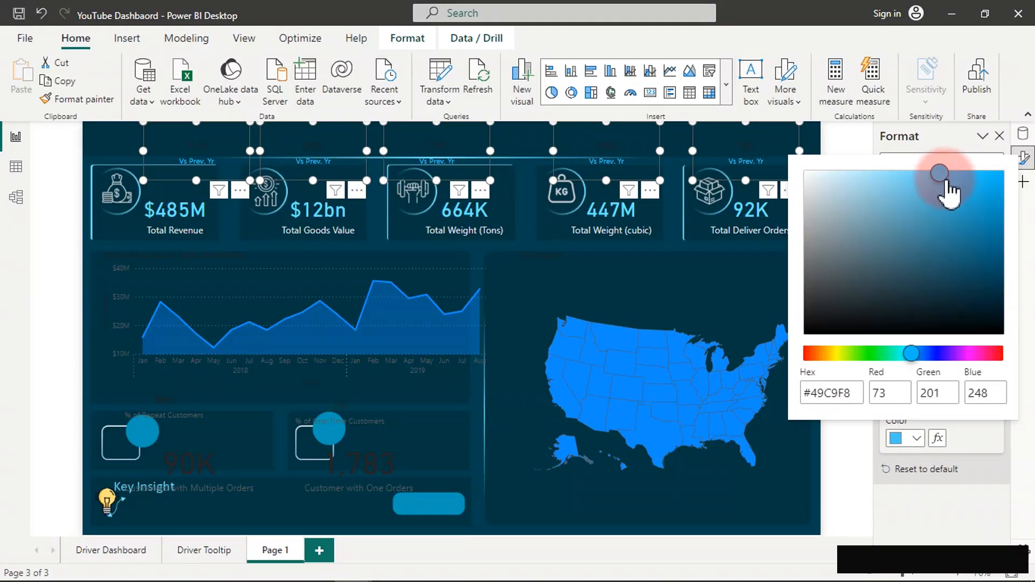
left_click(986, 455)
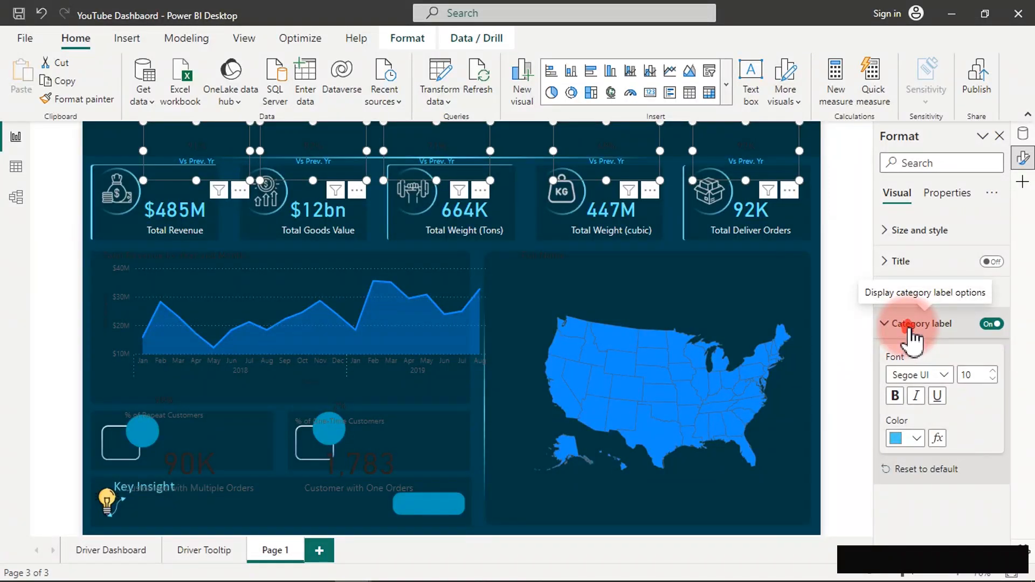
Set the callout value color of the five Vs Prev. Yr cards to light grey.
left_click(912, 330)
left_click(910, 295)
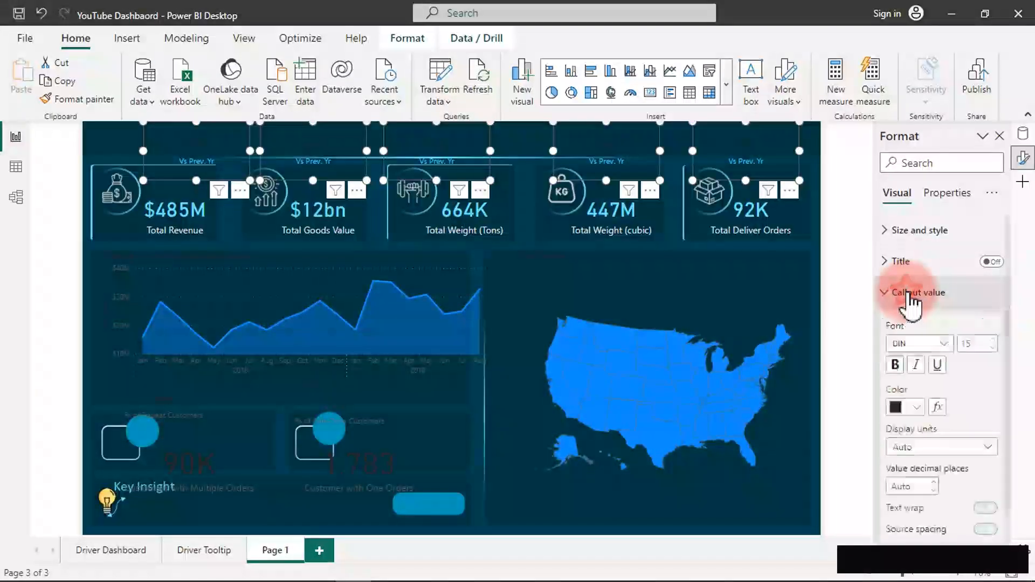
left_click(919, 407)
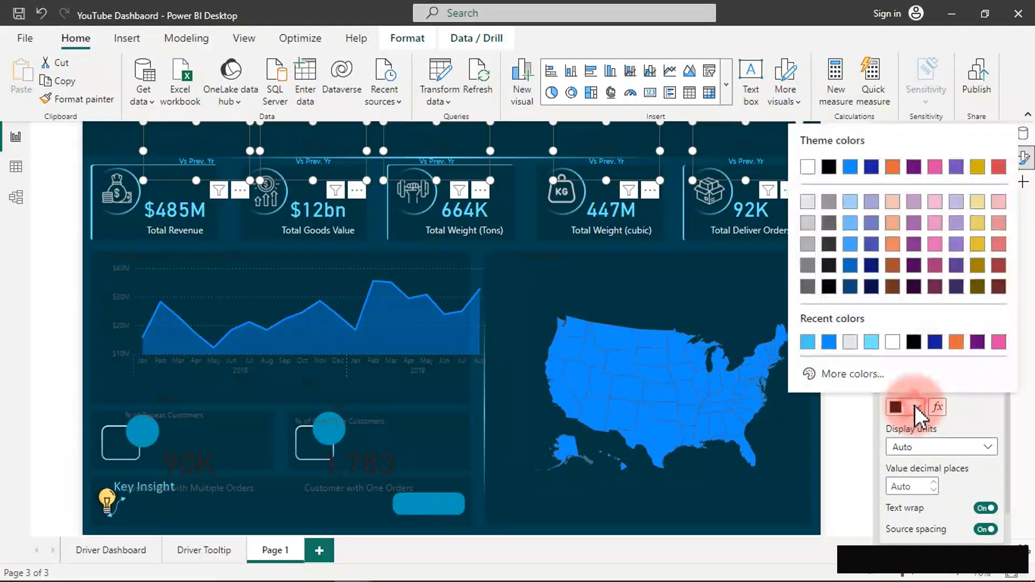
left_click(809, 168)
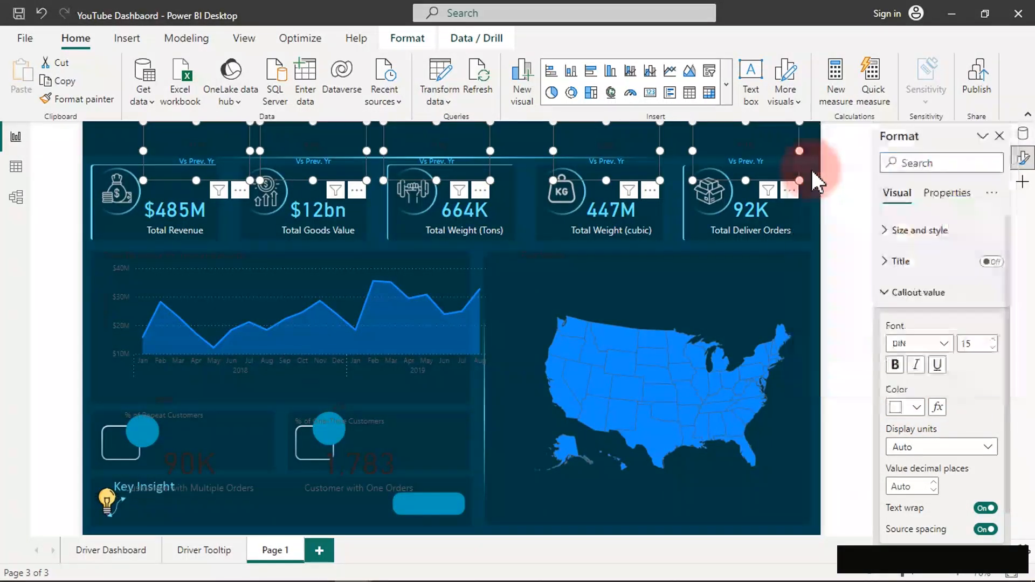
left_click(907, 363)
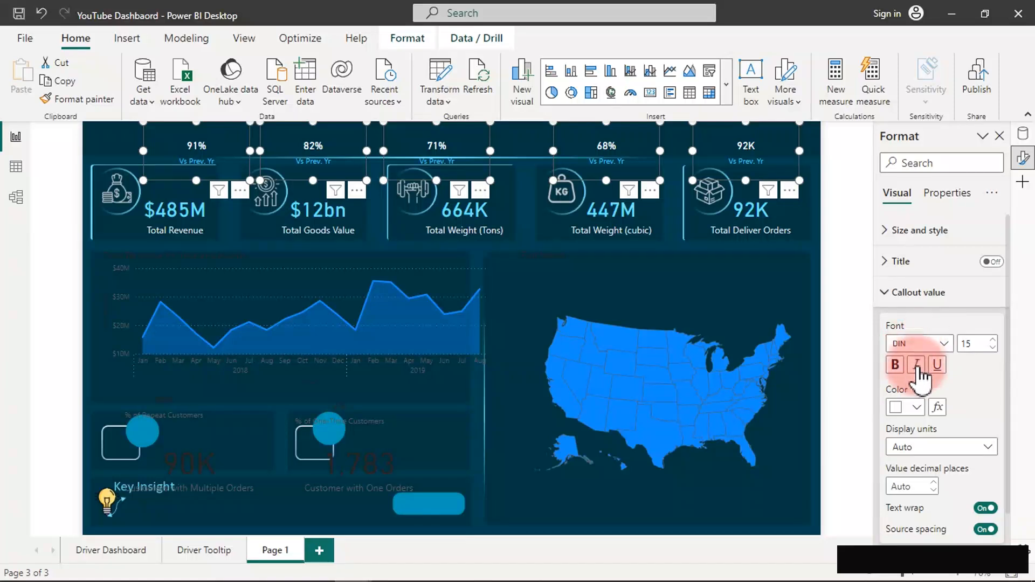
left_click(916, 407)
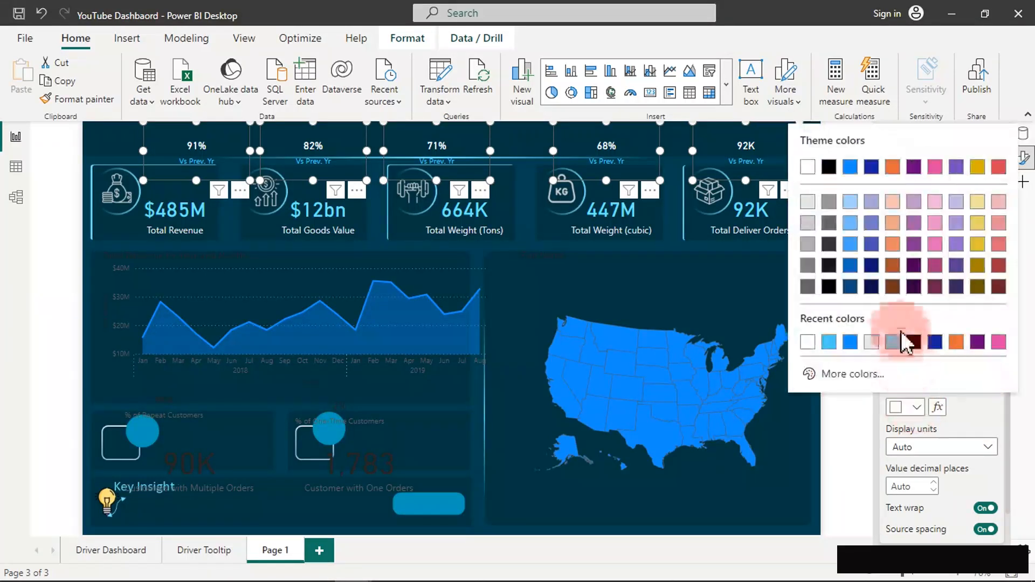
left_click(807, 201)
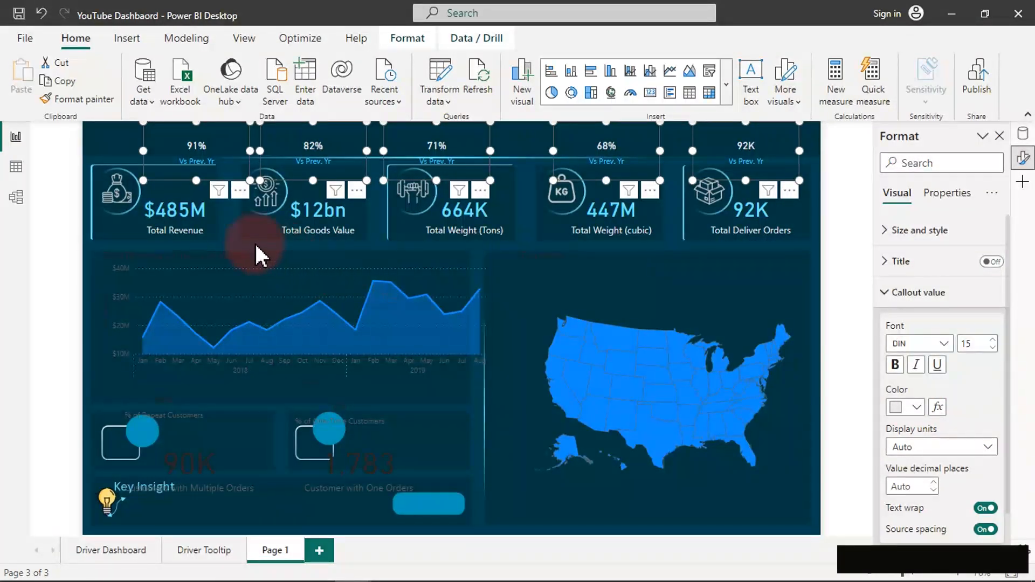
Shrink the Vs Prev. Yr card above Total Revenue from its upper corner until it tightly frames its value and label.
left_click(208, 131)
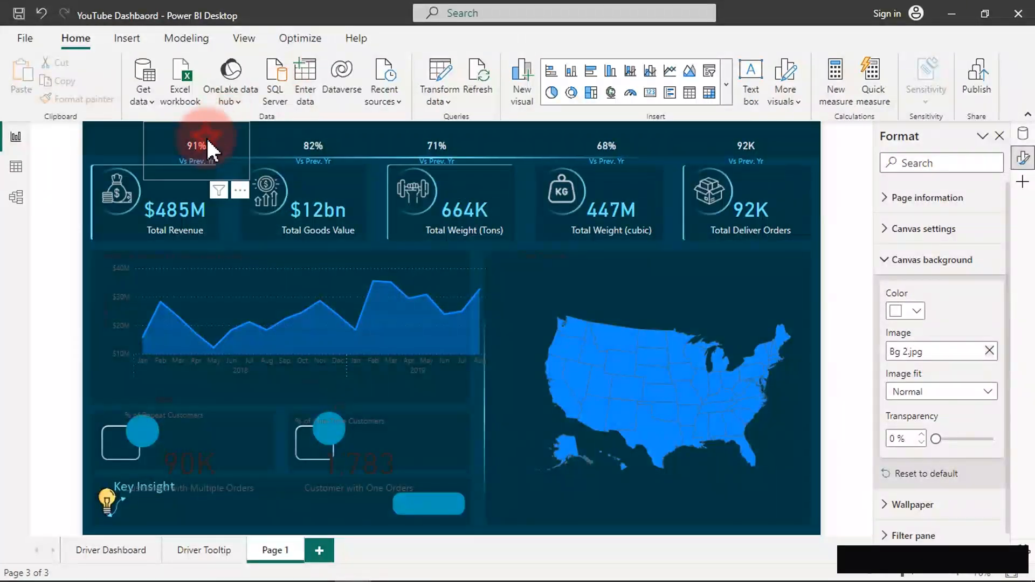
left_click(206, 137)
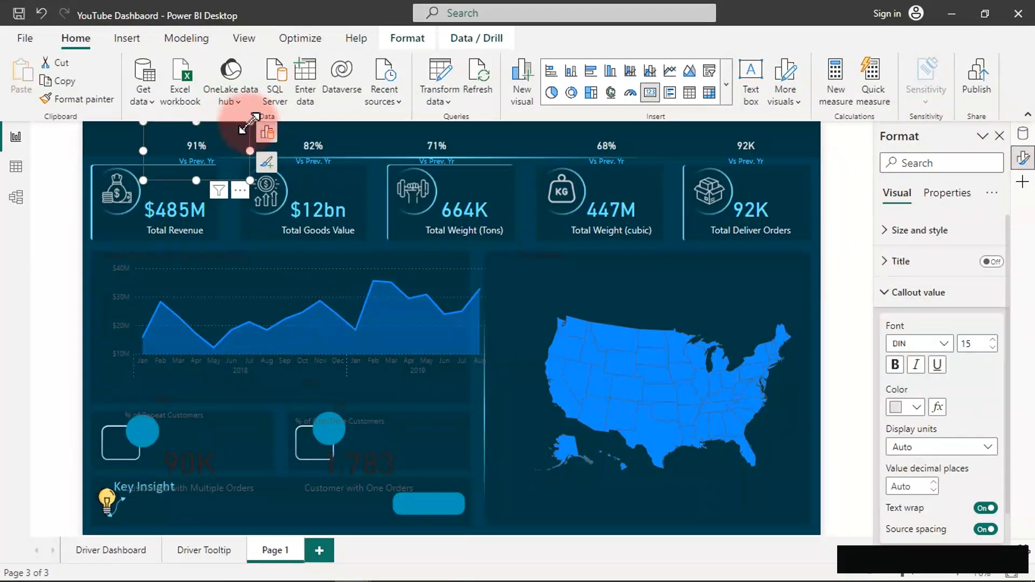
left_click_drag(250, 124, 203, 151)
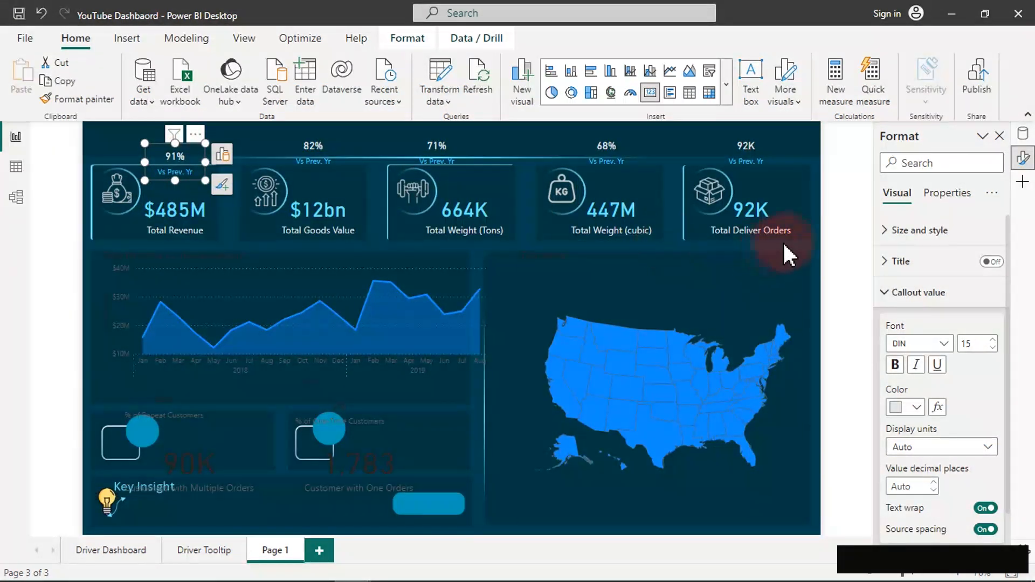
Select all five Vs Prev. Yr cards together and set their width to 105.
left_click(883, 230)
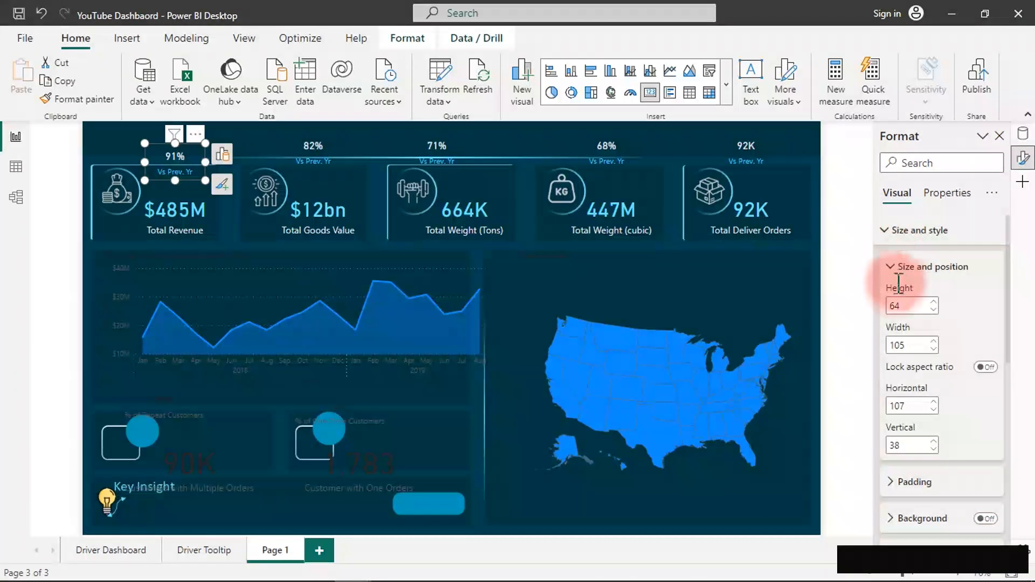
left_click(908, 345)
double_click(908, 345)
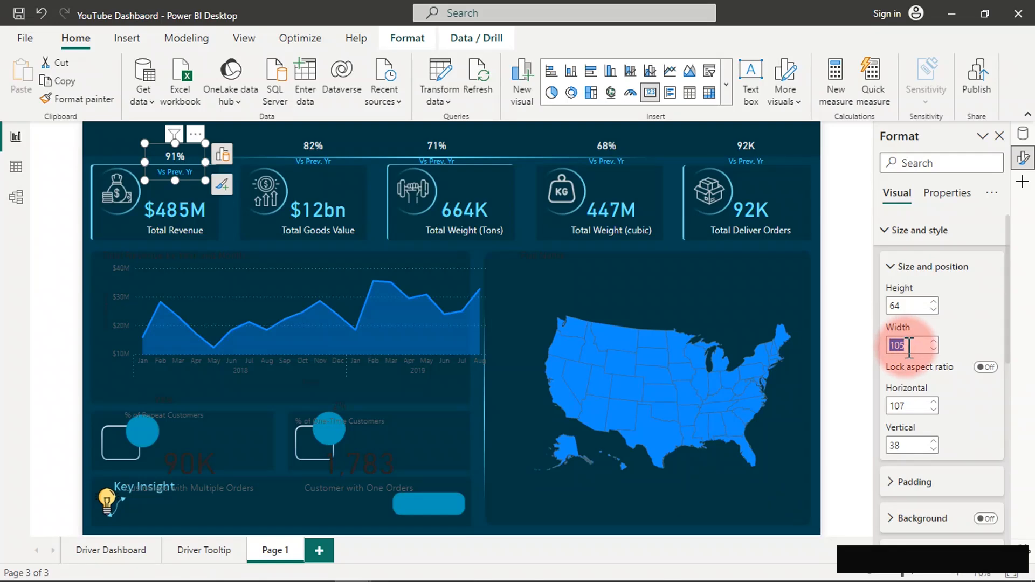
left_click(319, 152, "ctrl")
left_click(422, 144, "ctrl")
left_click(607, 141, "ctrl")
left_click(736, 153, "ctrl")
left_click(907, 344)
type("105")
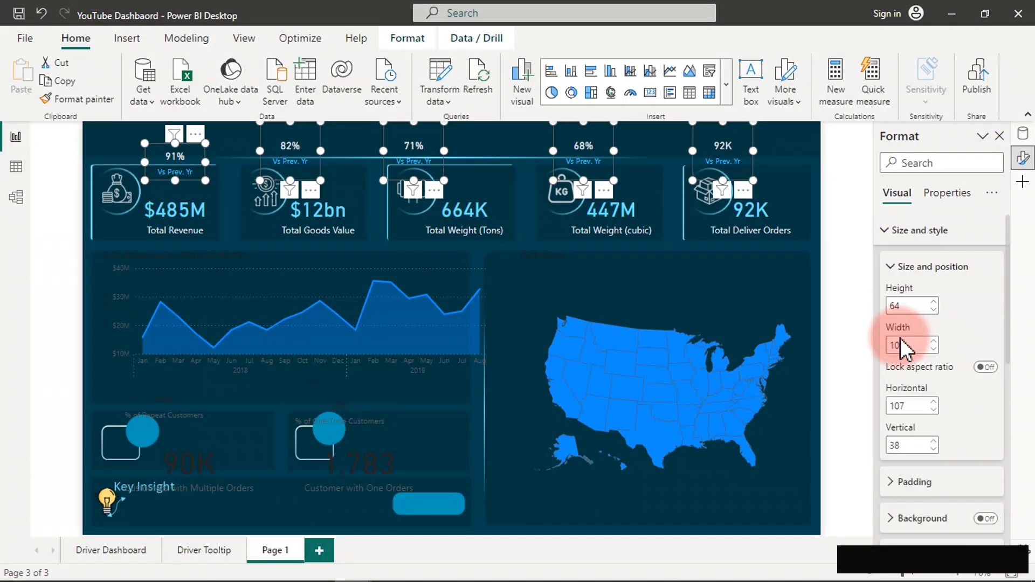
left_click(637, 137)
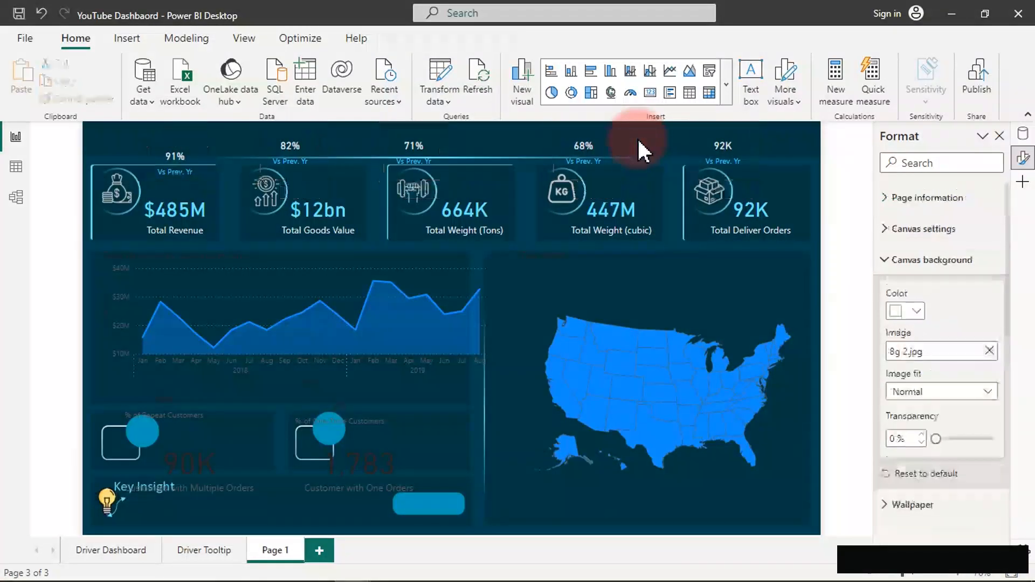
Move each of the five Vs Prev. Yr cards down into its KPI tile, above the main value and beside the icon.
left_click(177, 151)
left_click_drag(175, 151, 190, 182)
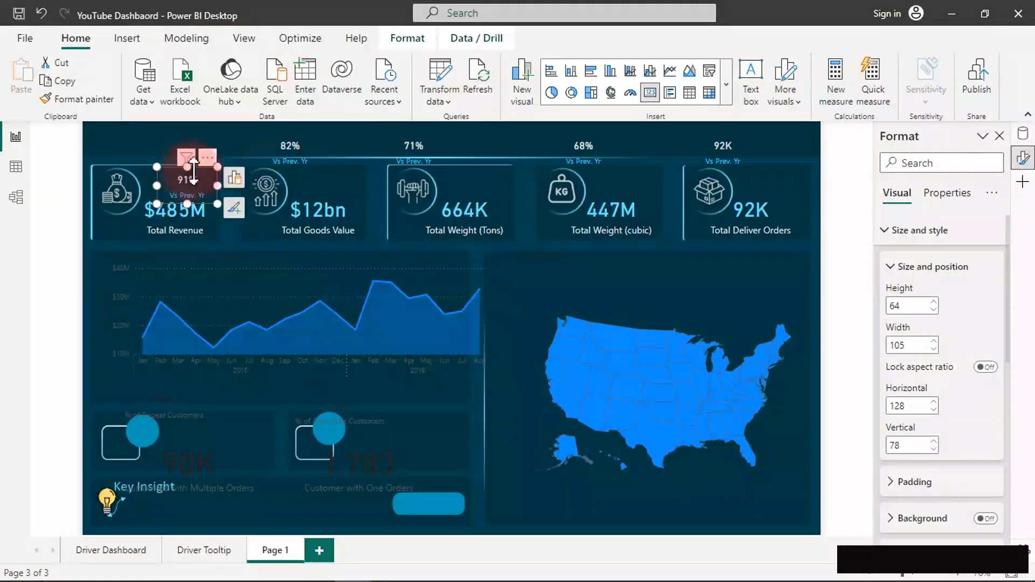
left_click_drag(294, 150, 329, 173)
left_click_drag(408, 142, 478, 172)
left_click_drag(586, 147, 638, 180)
left_click_drag(729, 145, 751, 171)
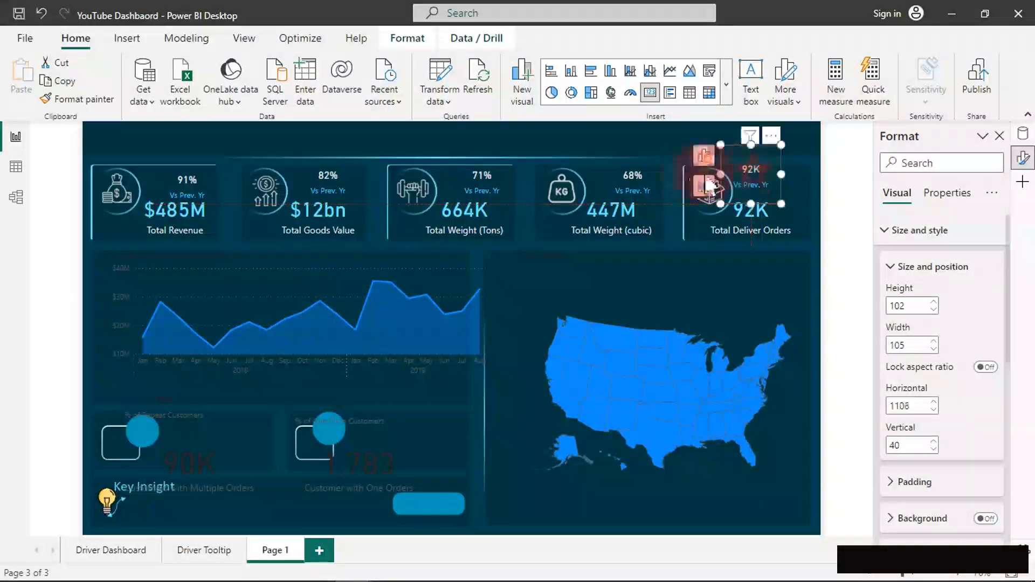
Select all five Vs Prev. Yr cards and align them to their bottom edges.
left_click(636, 185, "ctrl")
left_click(495, 186, "ctrl")
left_click(326, 175, "ctrl")
left_click(193, 177, "ctrl")
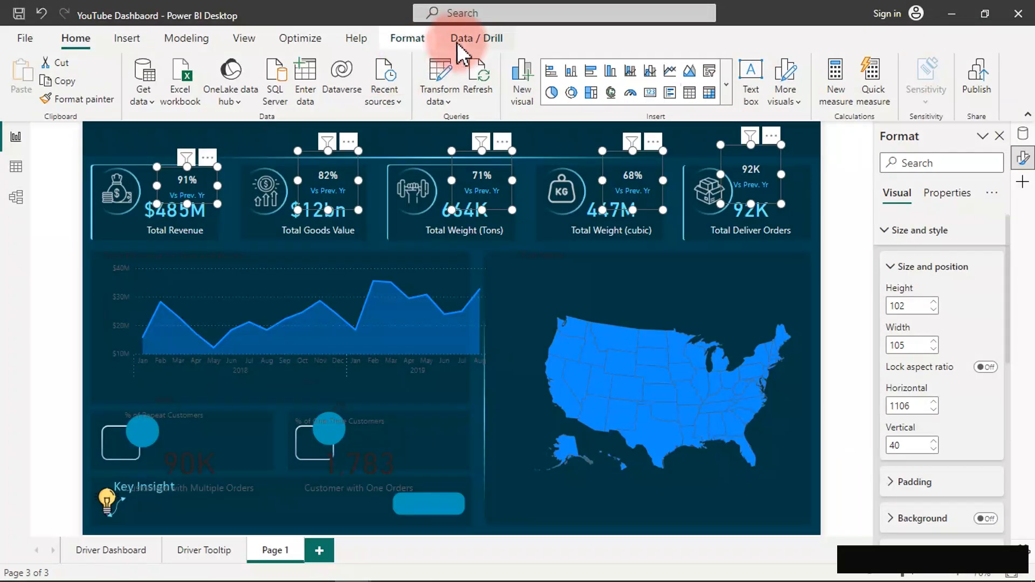
left_click(419, 43)
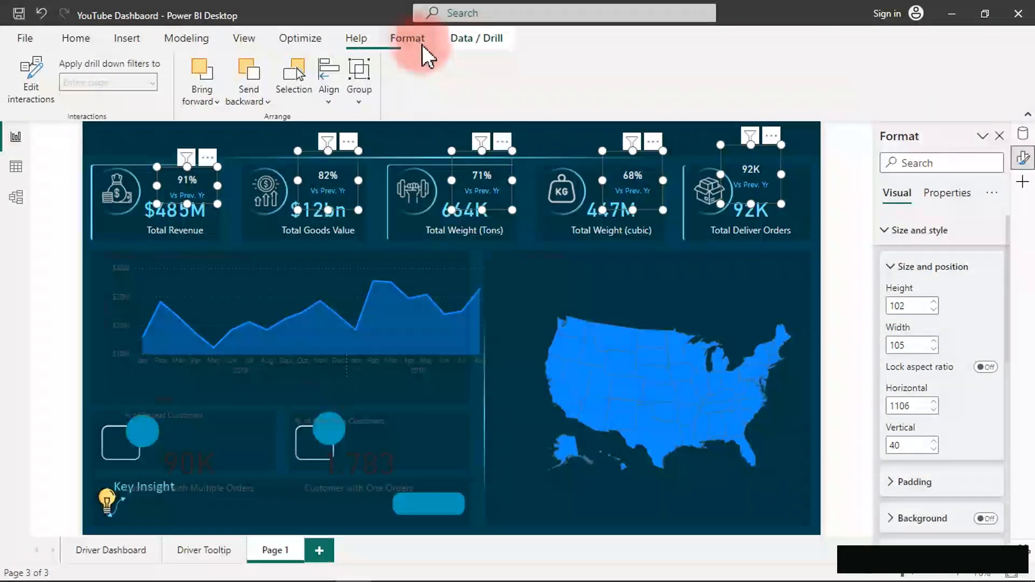
left_click(330, 97)
left_click(374, 249)
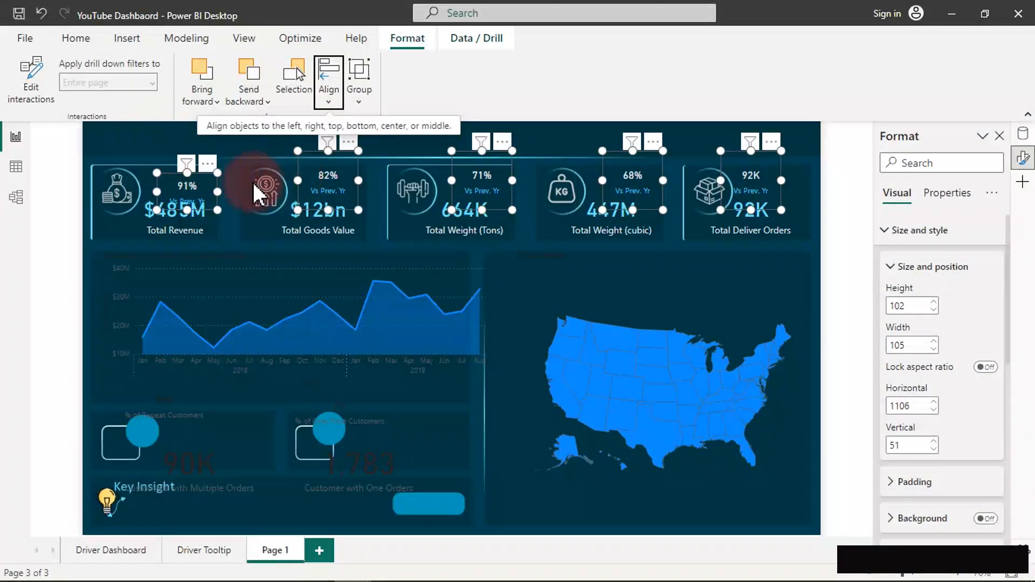
left_click(166, 142)
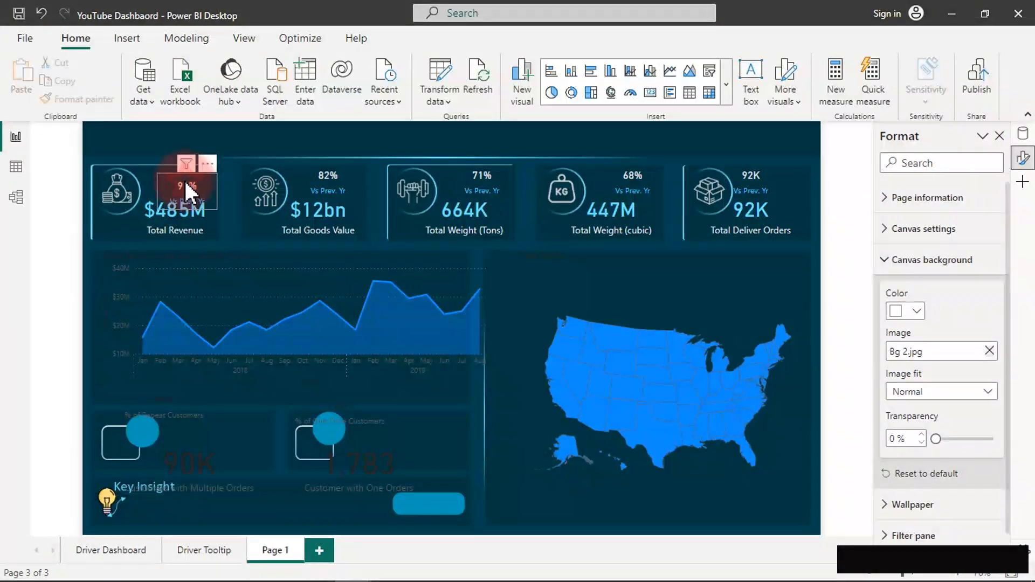
Set the height of the Vs Prev. Yr cards in the other four tiles to 64 to match the Total Revenue one.
left_click(189, 192)
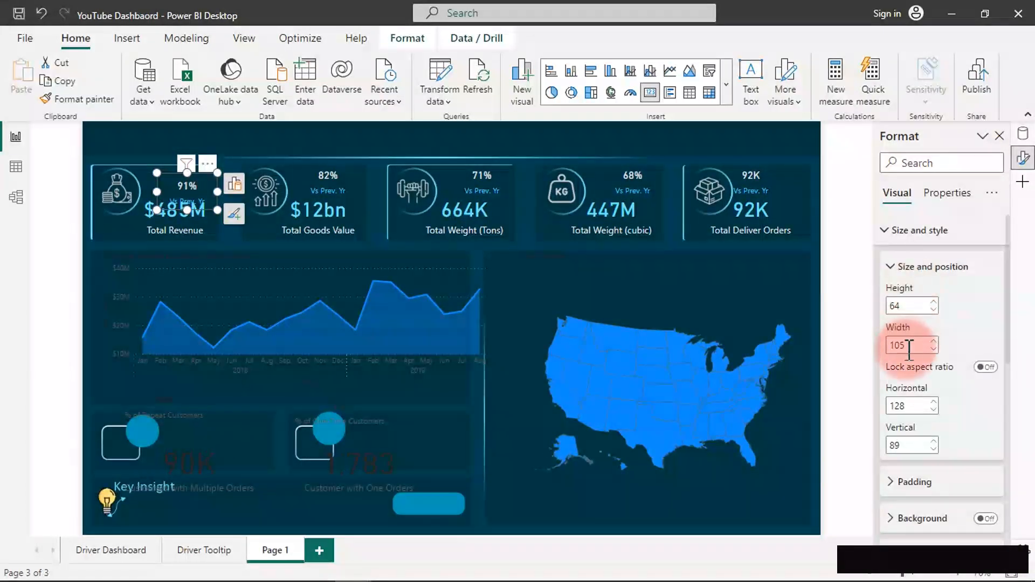
left_click(319, 188)
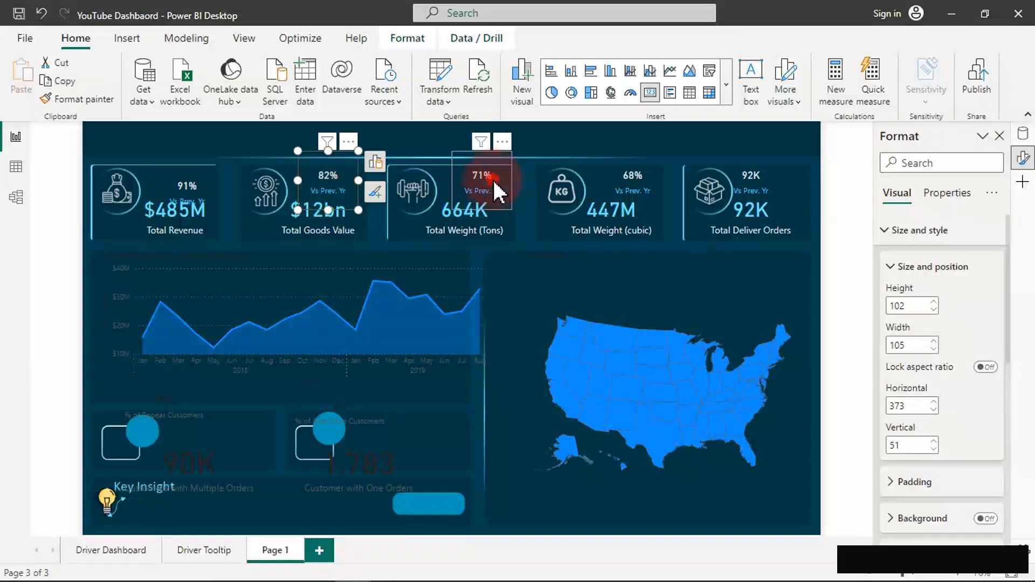
left_click(639, 179, "ctrl")
left_click(747, 191, "ctrl")
double_click(897, 306)
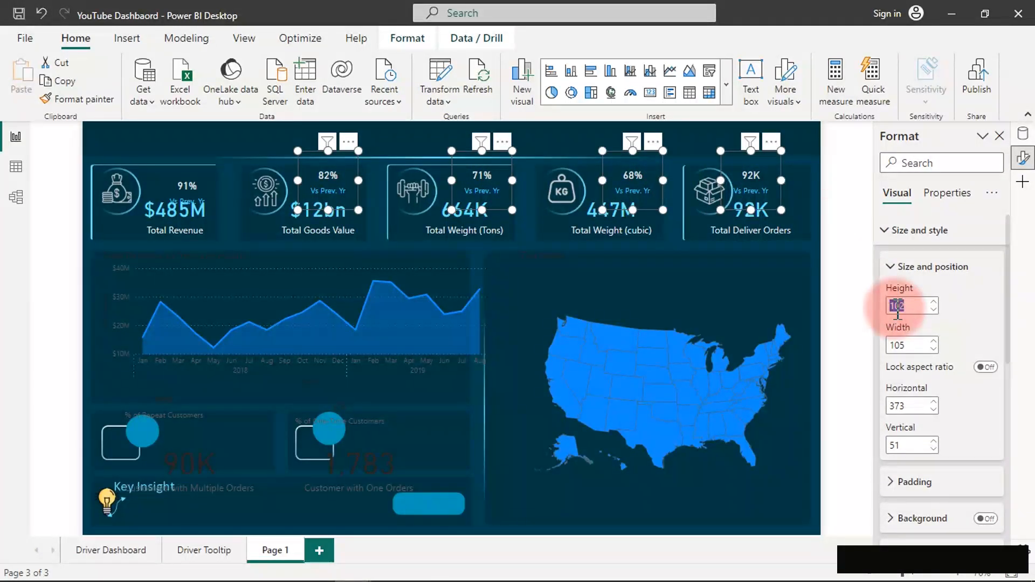
type("64")
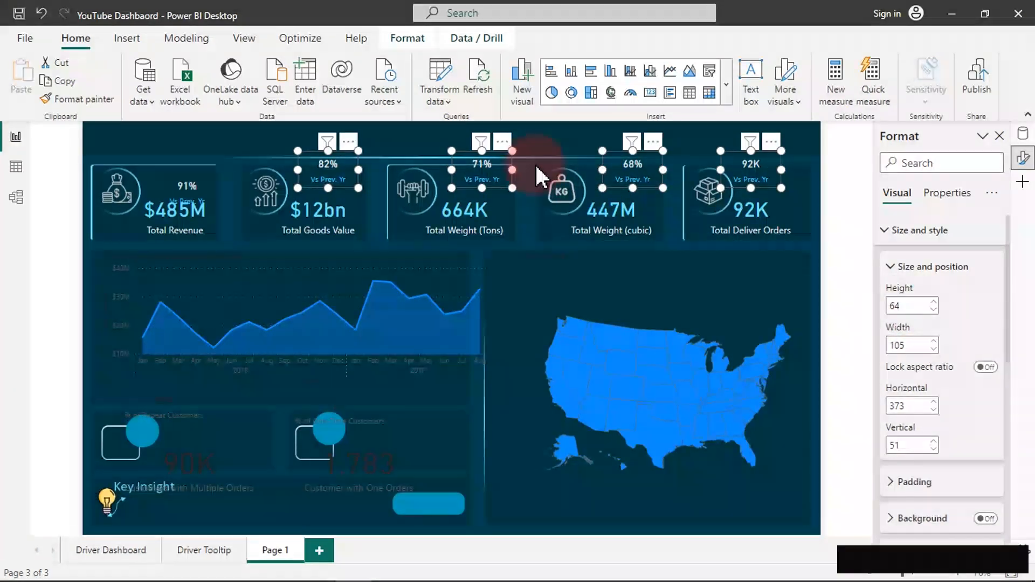
left_click(539, 134)
Move the Total Goods Value comparison card down to vertical 78 and the Total Revenue one up to vertical 51.
left_click(325, 167)
left_click_drag(326, 171, 325, 178)
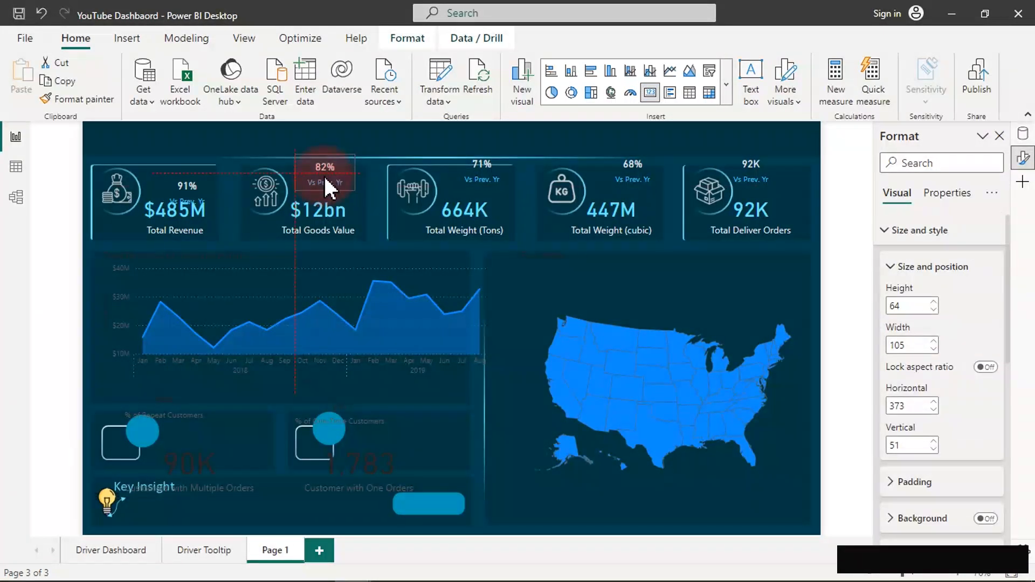
left_click_drag(325, 179, 185, 164)
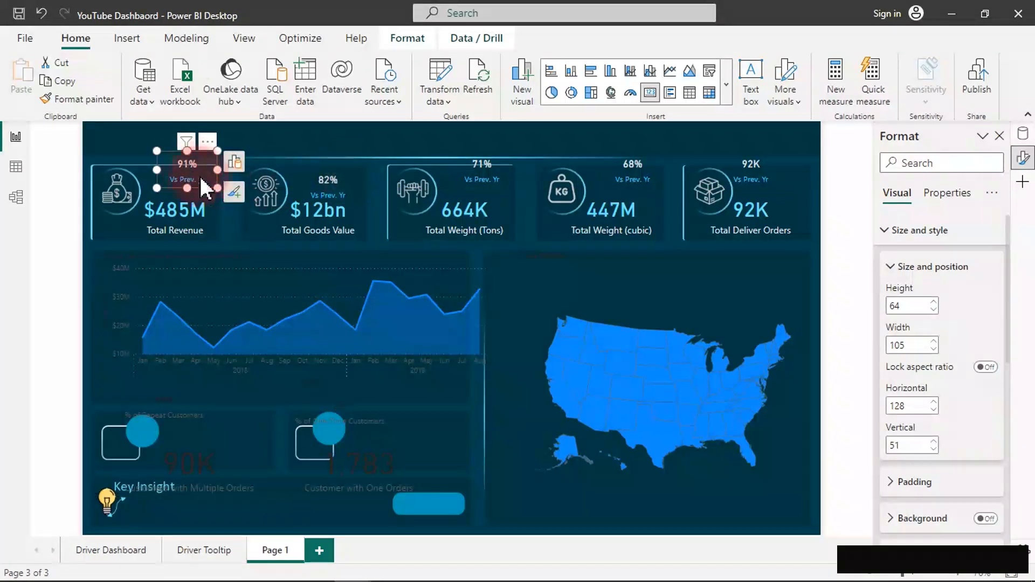
Bottom-align all five Vs Prev. Yr cards with the lowered Total Goods Value comparison card.
left_click(341, 175, "ctrl")
left_click(462, 175, "ctrl")
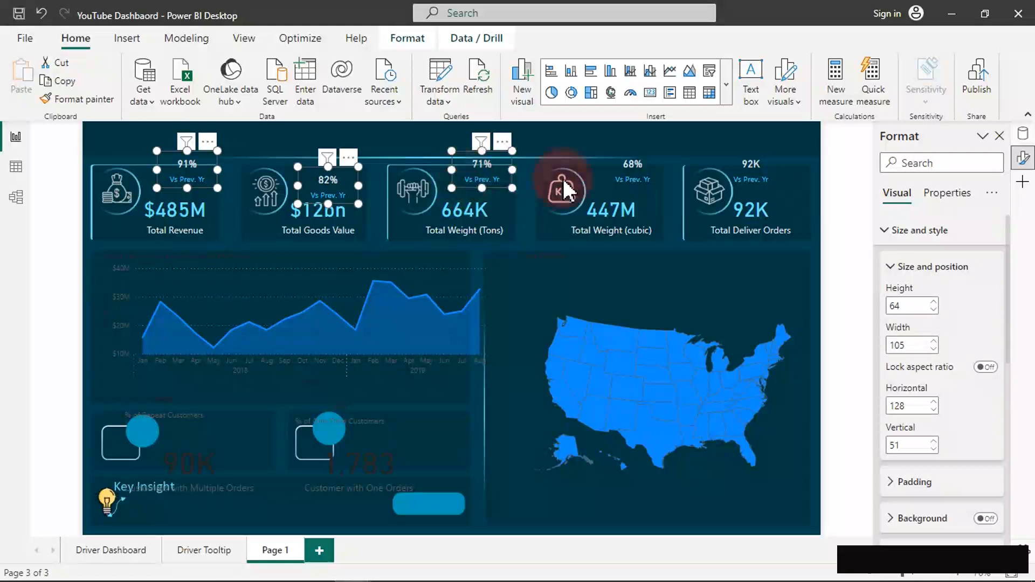
left_click(616, 168, "ctrl")
left_click(743, 163, "ctrl")
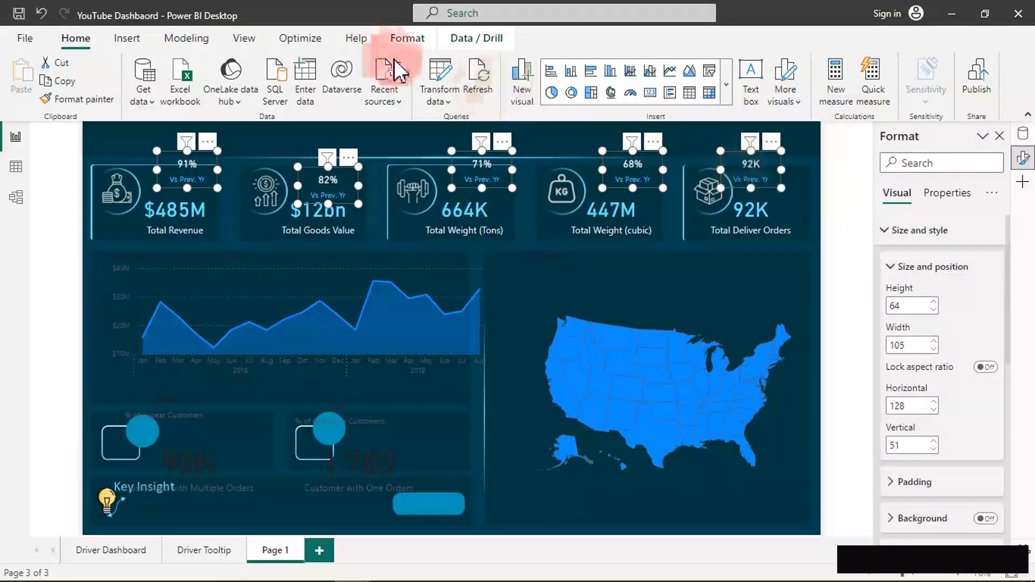
left_click(412, 40)
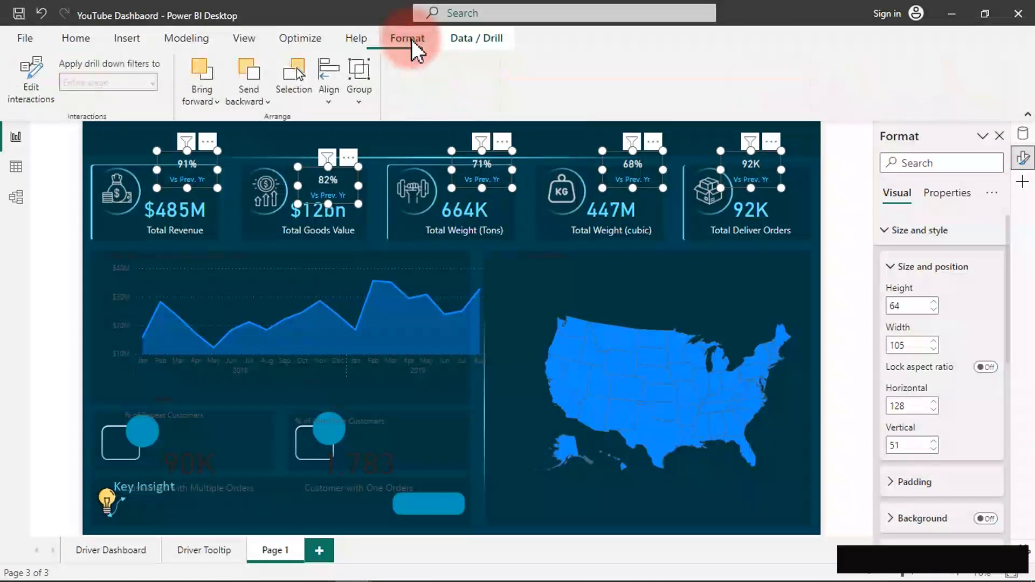
left_click(329, 95)
left_click(365, 251)
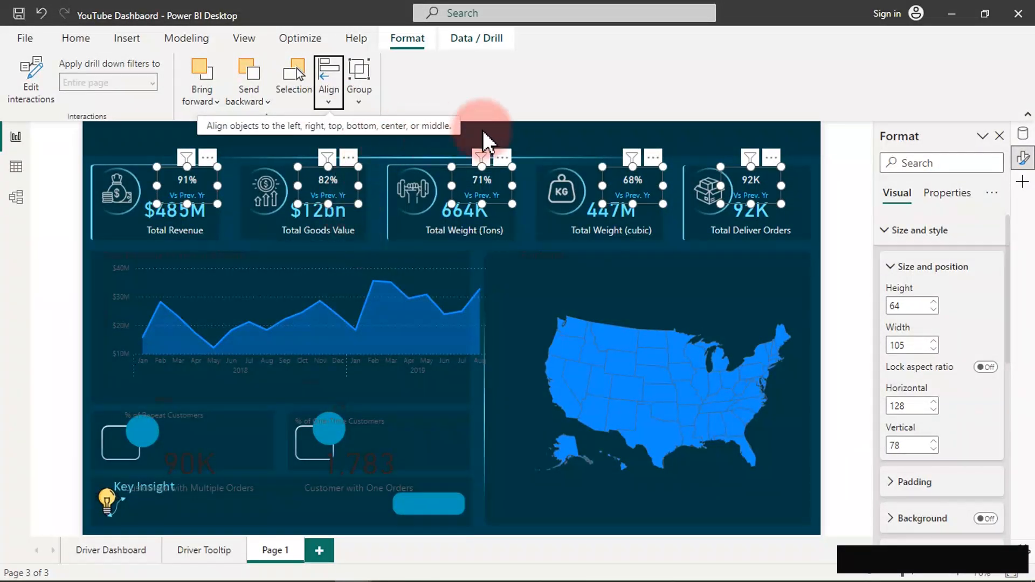
left_click(518, 132)
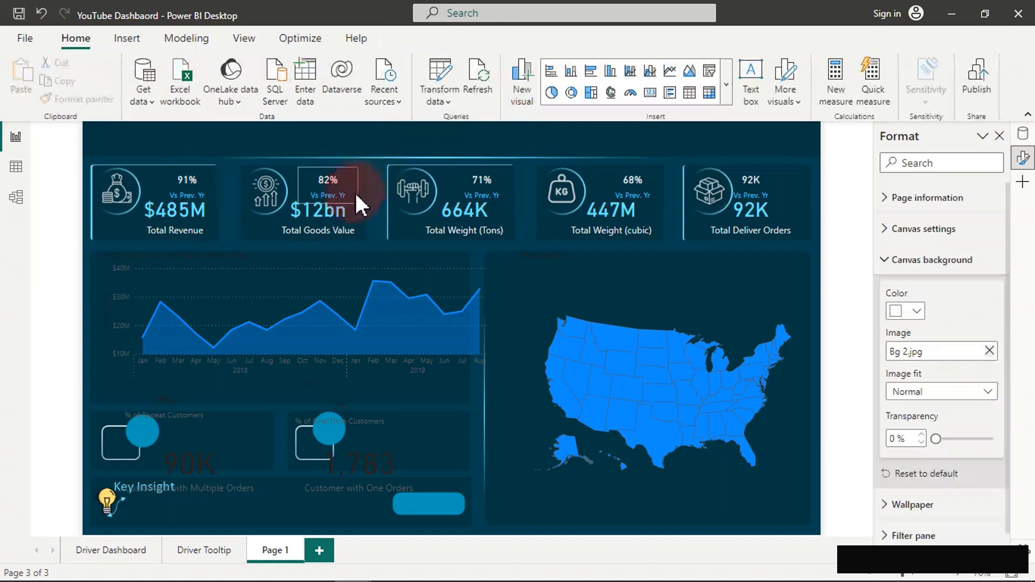
Nudge the Total Weight (Tons) comparison card slightly left and the Total Weight (cubic) one left to horizontal position 876.
left_click(471, 186)
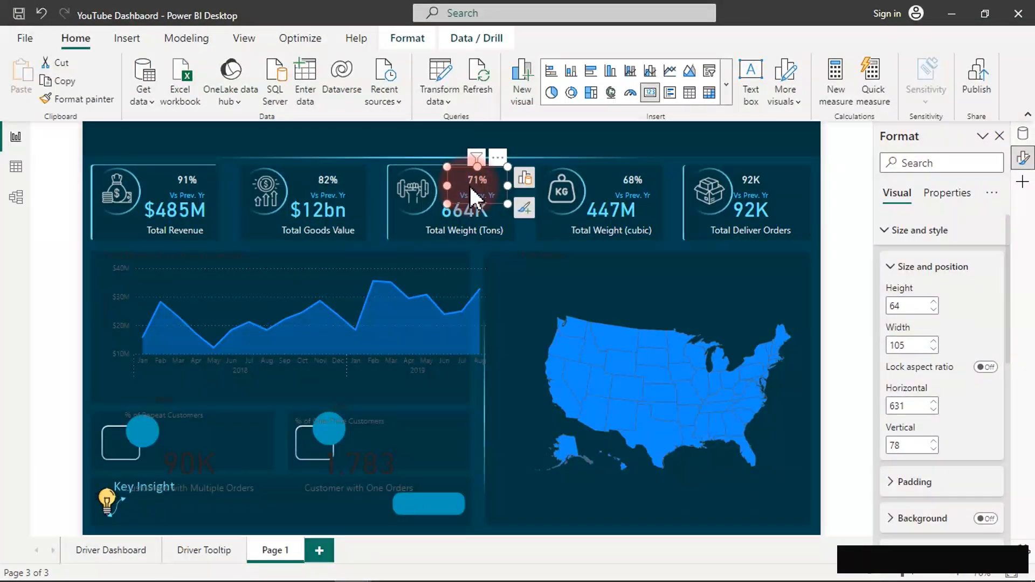
left_click(619, 183)
key("Left")
key("Left")
key("Left")
key("Left")
key("Left")
key("Left")
key("Left")
key("Left")
key("Left")
key("Left")
key("Left")
key("Left")
key("Left")
key("Left")
key("Left")
key("Left")
key("Left")
key("Left")
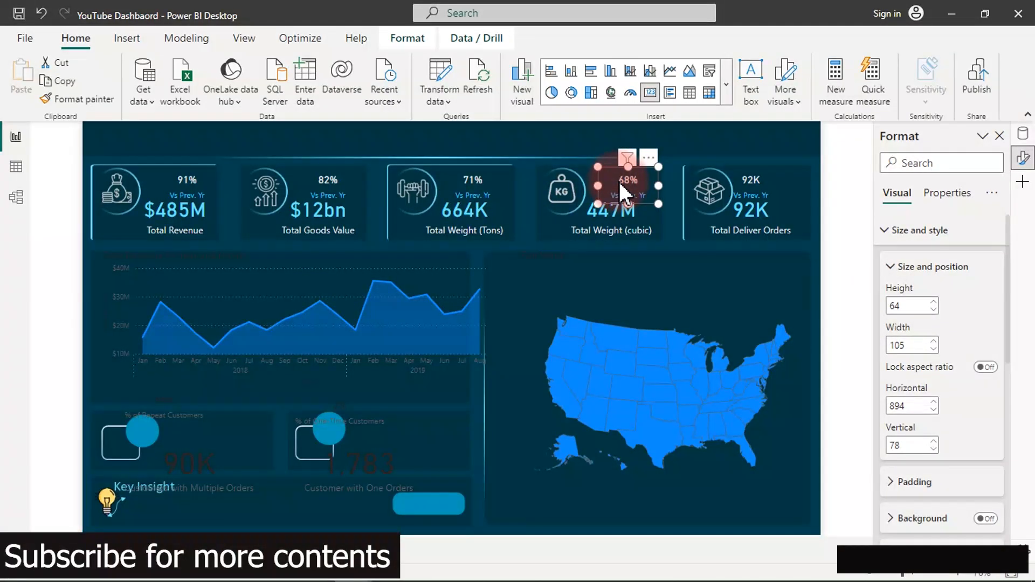
key("Left")
key("Left")
key("Left")
key("Left")
key("Left")
key("Left")
key("Left")
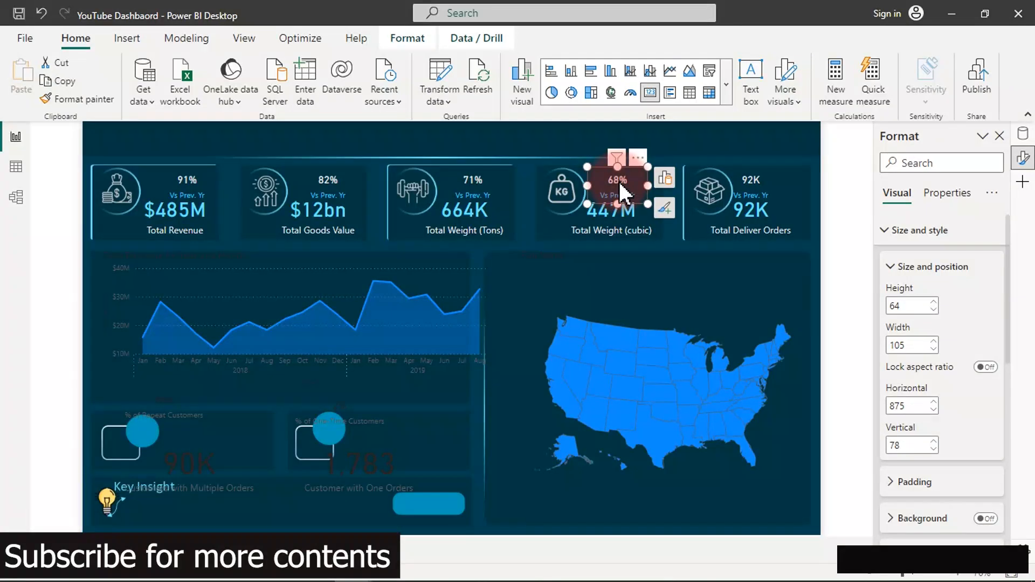
key("Right")
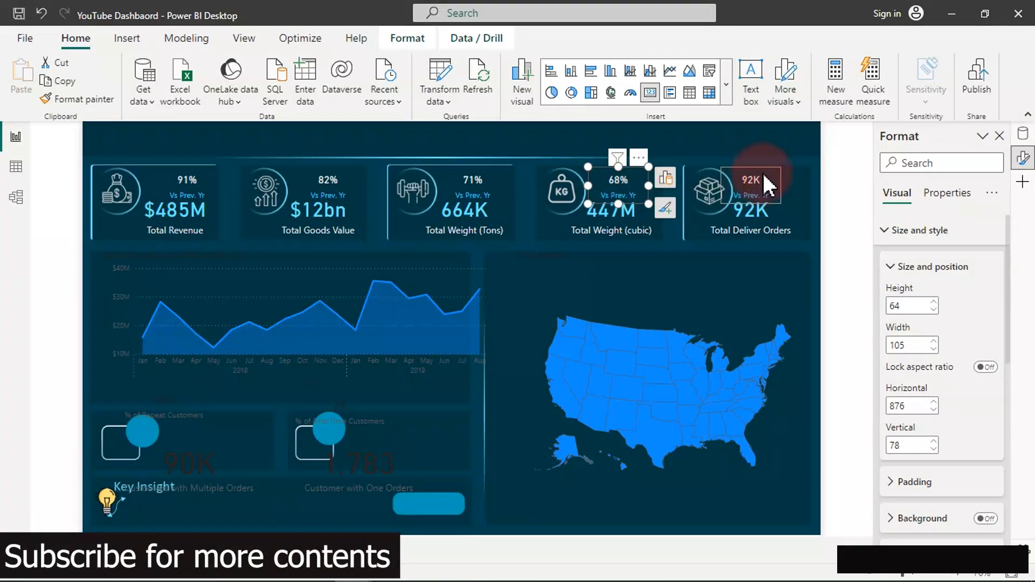
left_click(706, 149)
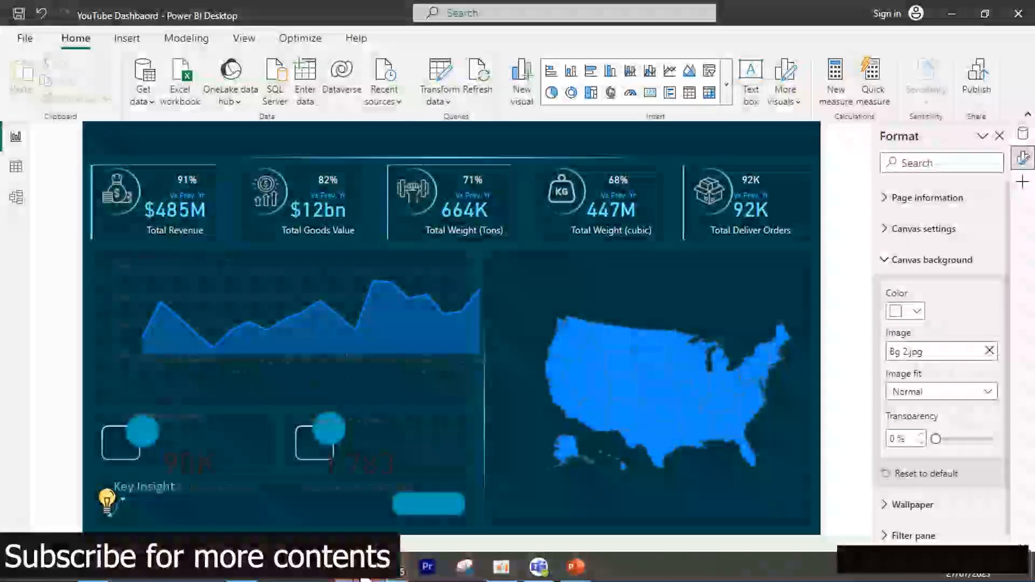
Switch to the Fleet Managment Dashboard report and filter its visuals by Florida on the states map.
left_click(264, 511)
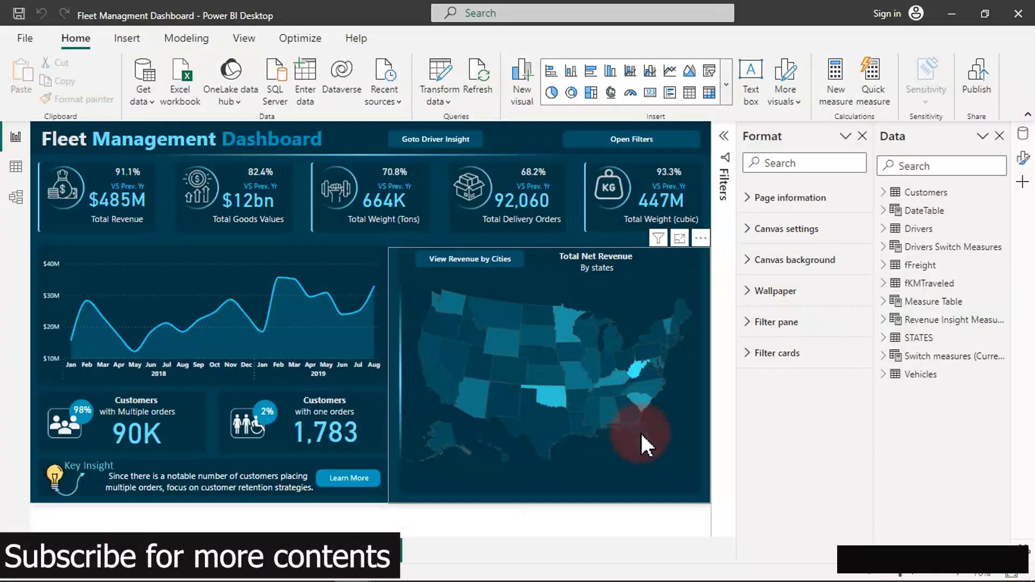
mouse_move(640, 432)
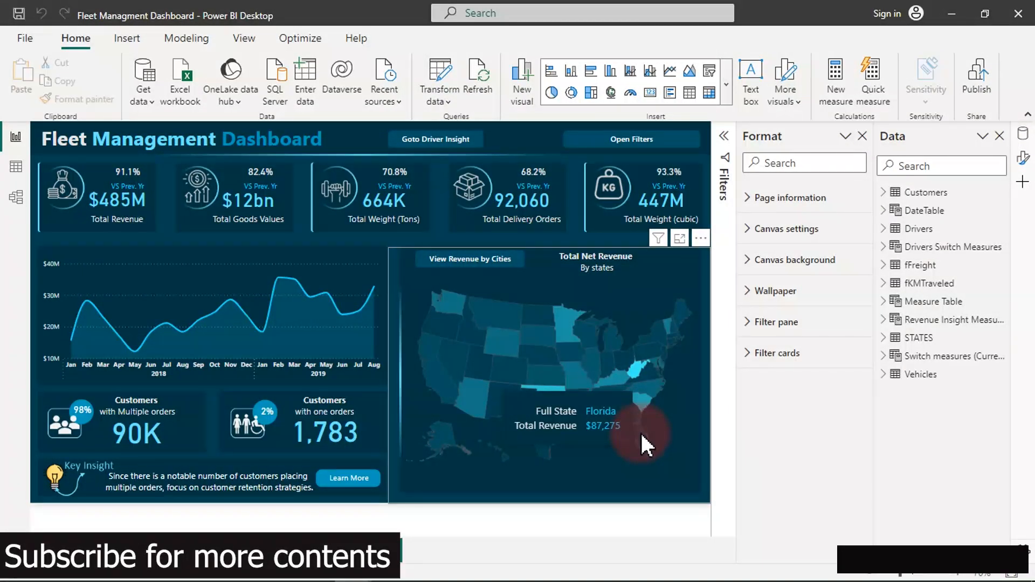
left_click(640, 432)
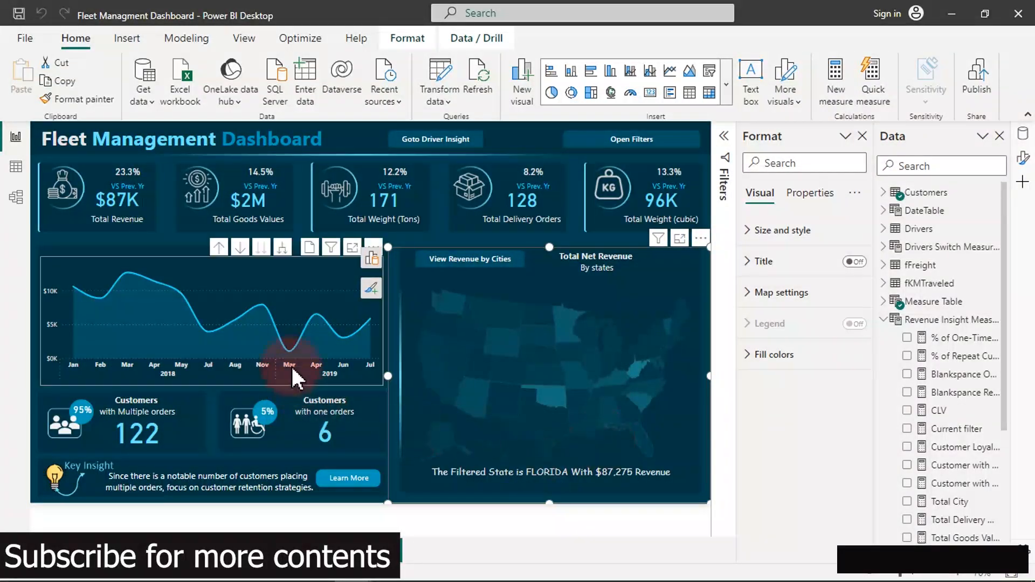
Inspect the Mar 2019 point on the revenue line chart and cross-filter the Florida figures by it.
mouse_move(283, 349)
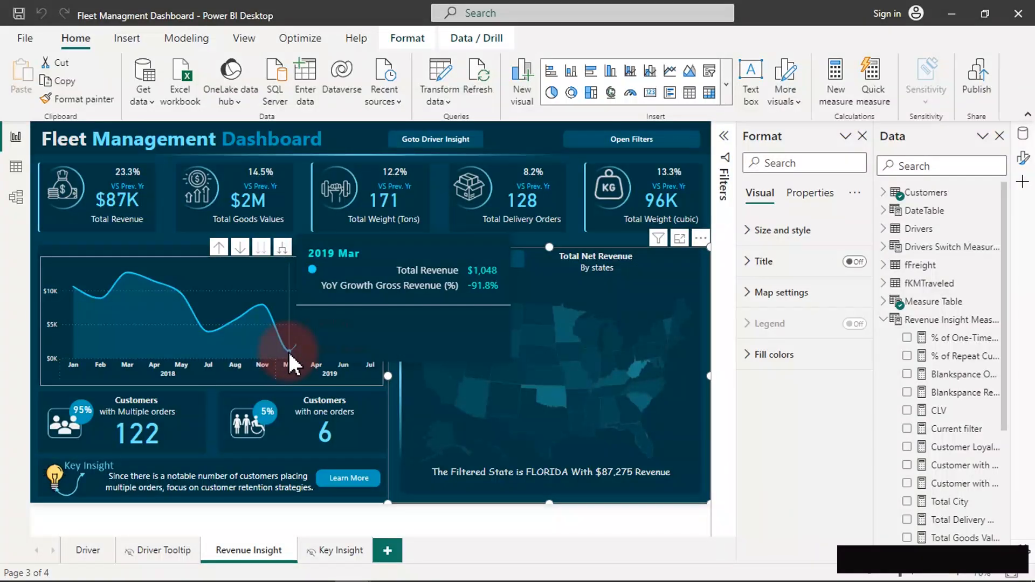
left_click(289, 351)
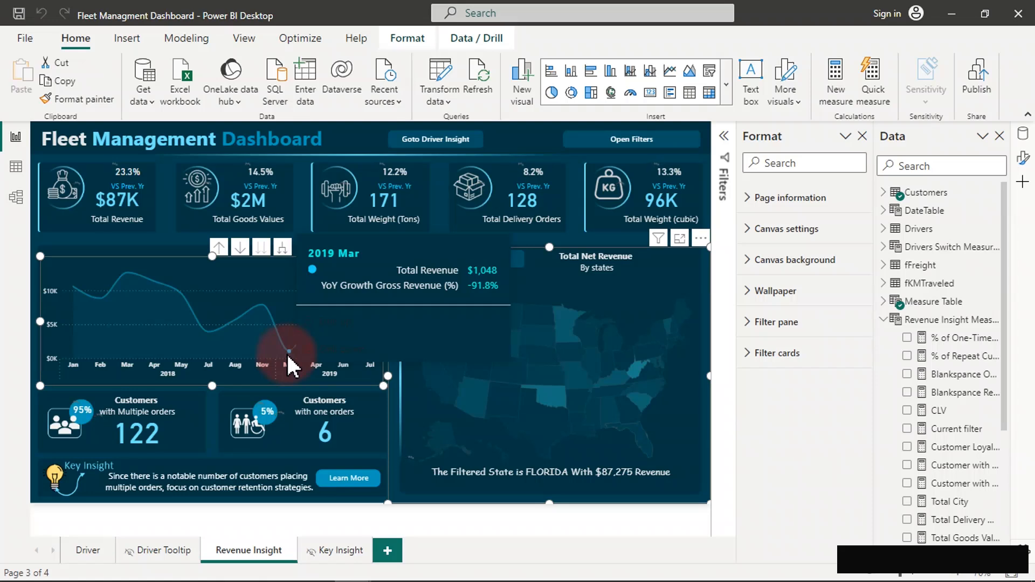
left_click(287, 353)
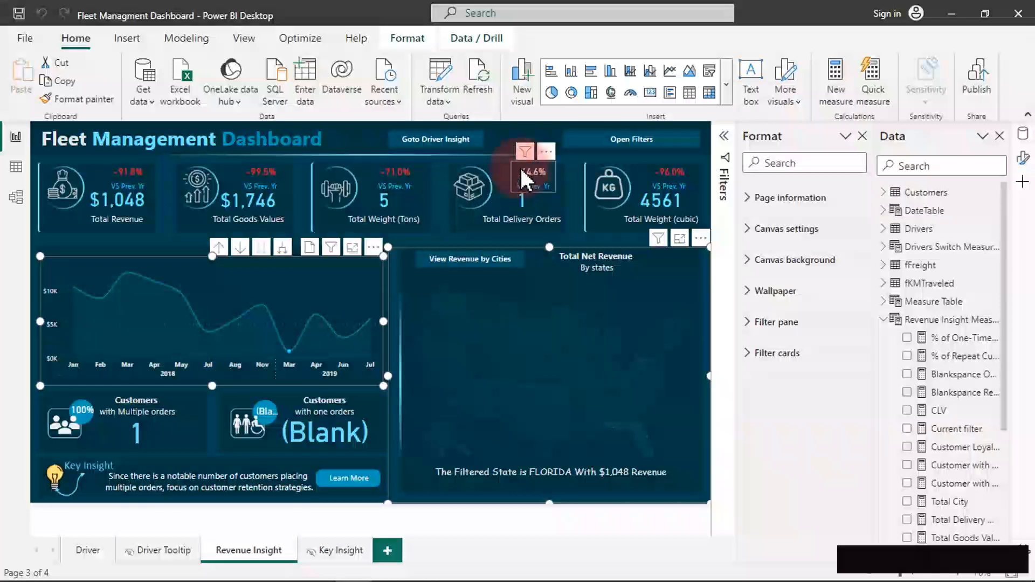
Clear the Florida selection on the map and switch back to the YouTube Dashbaord report.
left_click(645, 440)
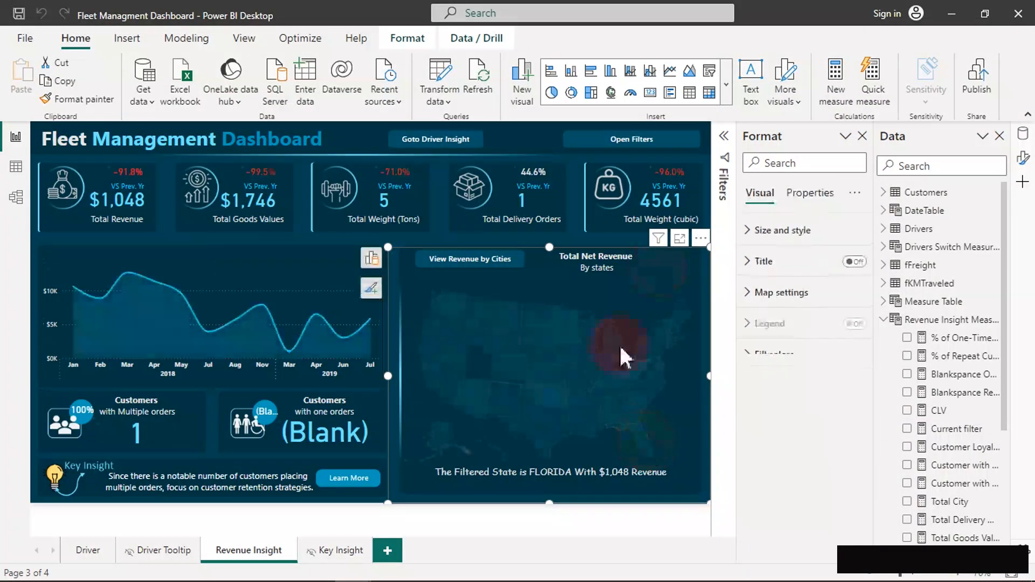
mouse_move(352, 565)
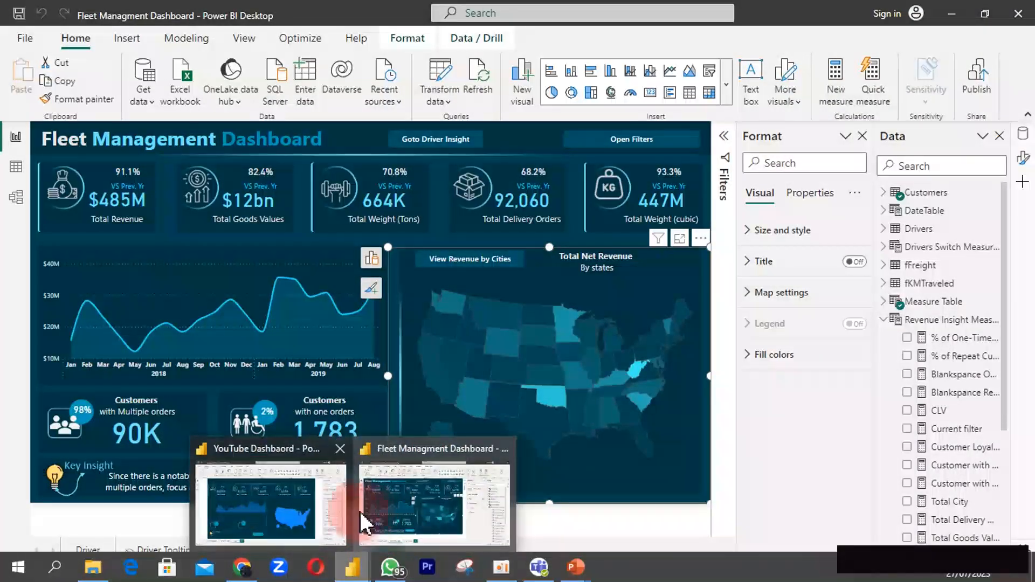
left_click(259, 505)
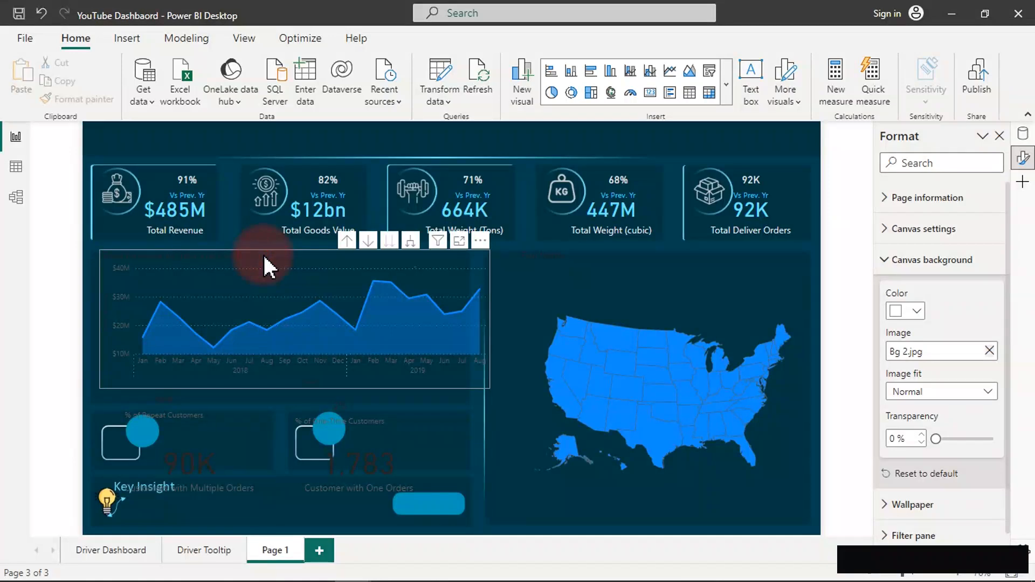
Move the revenue area chart to horizontal 14, vertical 239 and narrow it to a width of 647 to fit its panel.
left_click_drag(263, 255, 254, 262)
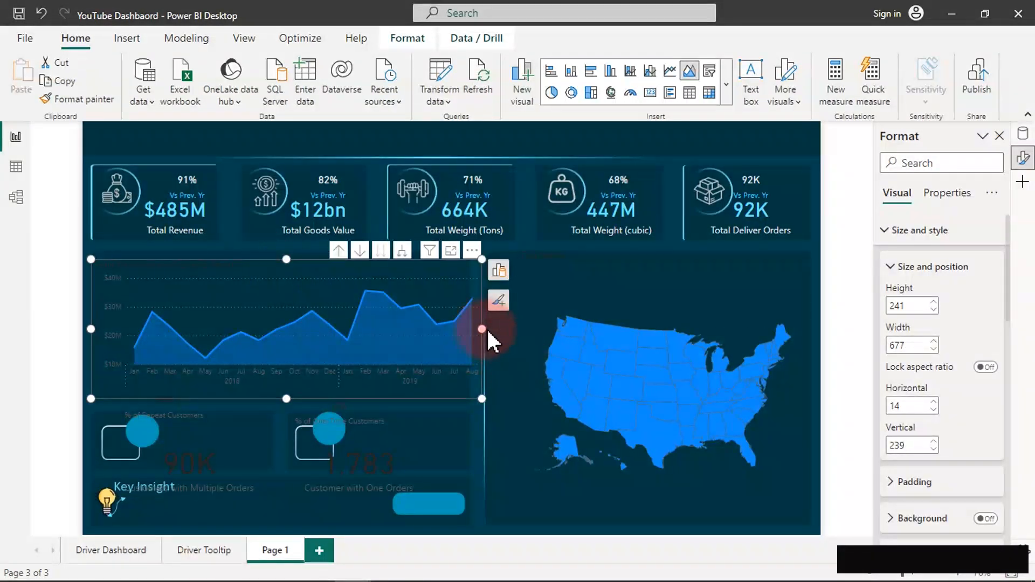
left_click_drag(481, 329, 465, 330)
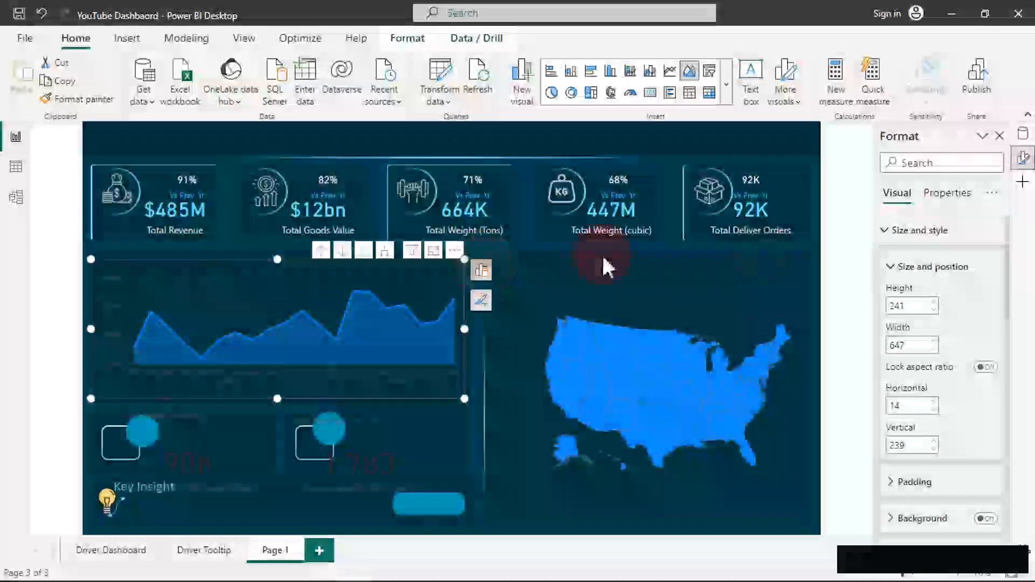
left_click(893, 231)
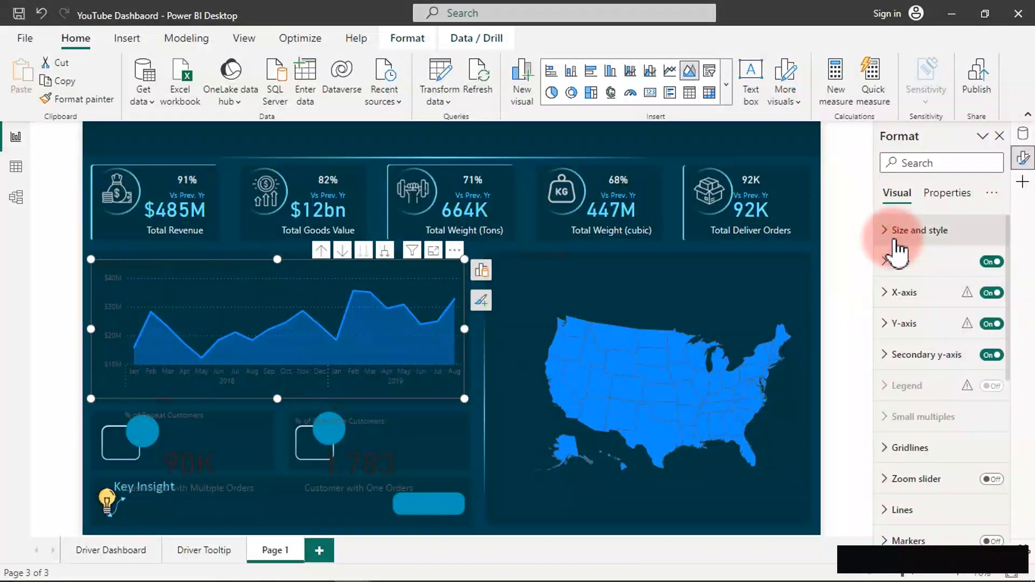
Change the area chart's title text color to light gray.
left_click(908, 263)
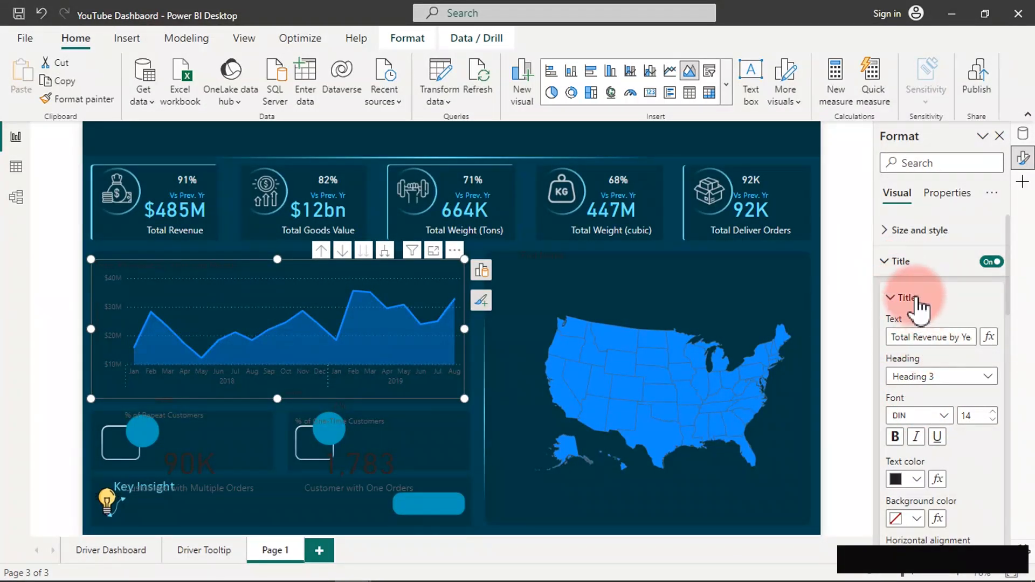
left_click(917, 481)
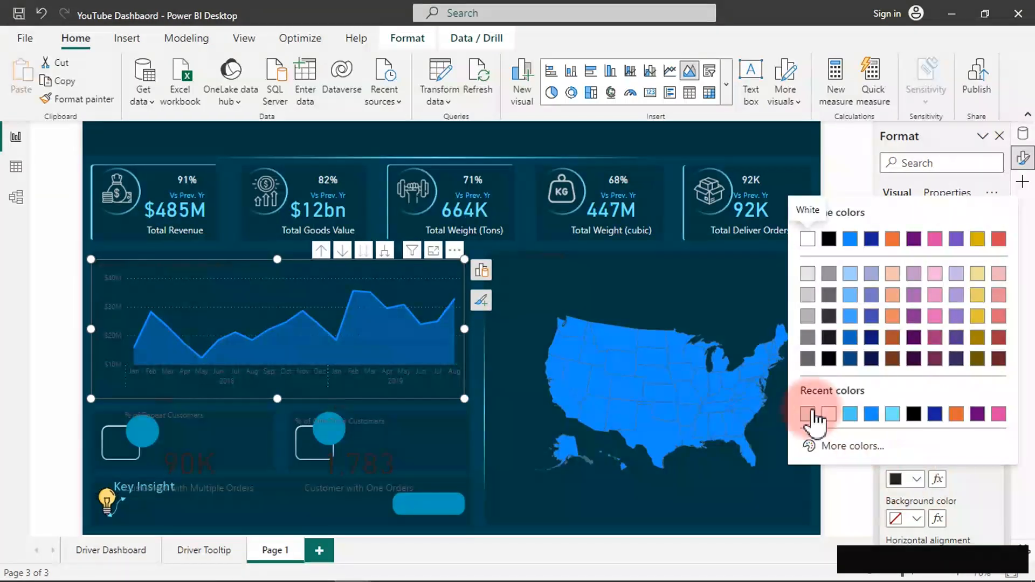
left_click(808, 273)
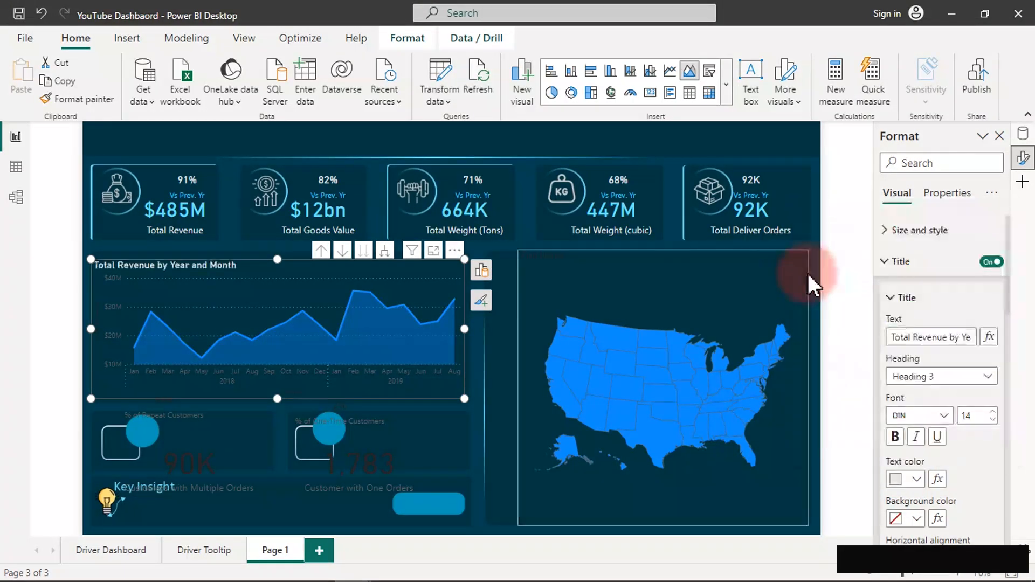
left_click(916, 477)
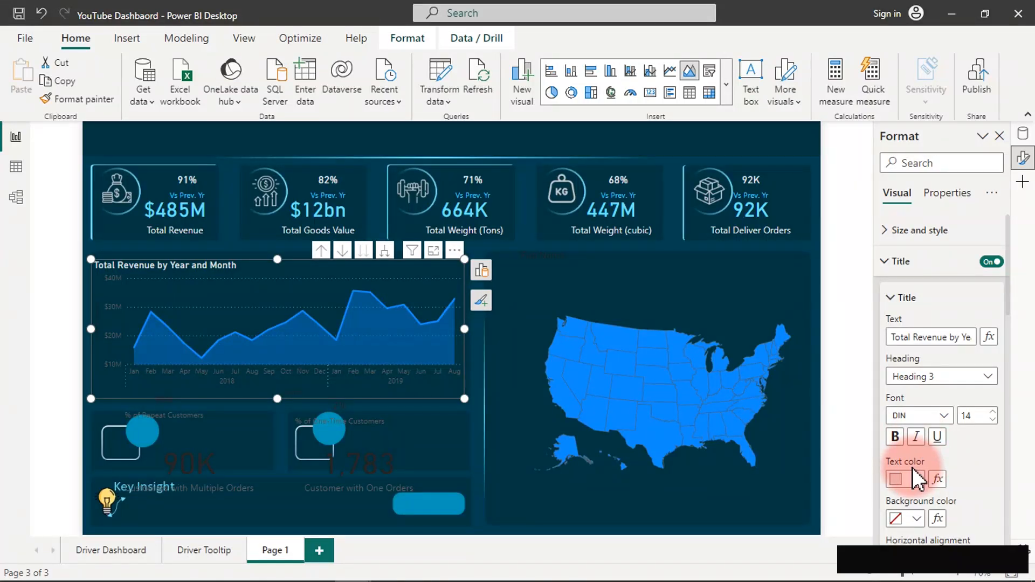
left_click(896, 263)
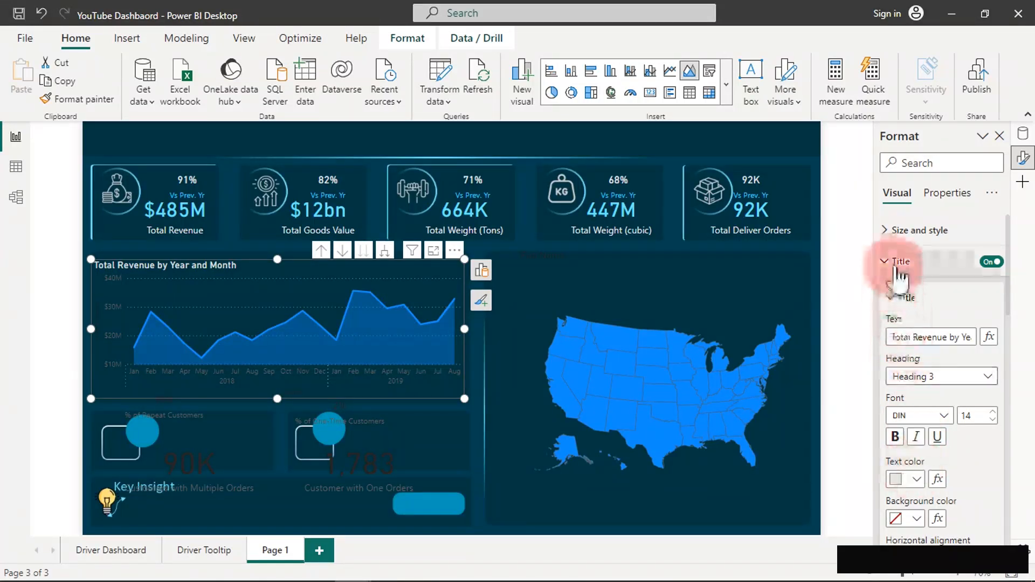
left_click(898, 263)
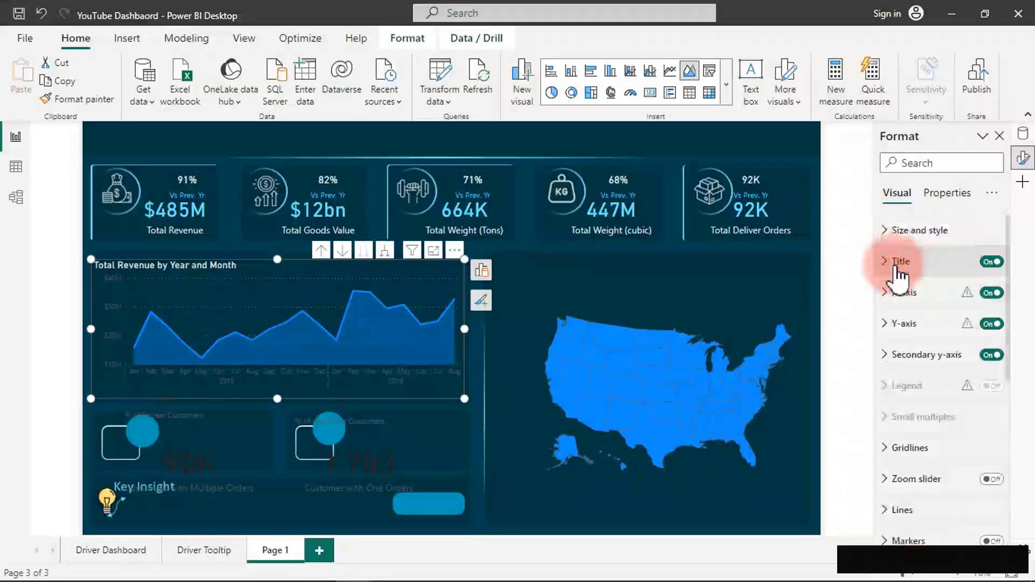
Turn off the area chart's X-axis title and set the X-axis values color to light gray without bold.
left_click(908, 301)
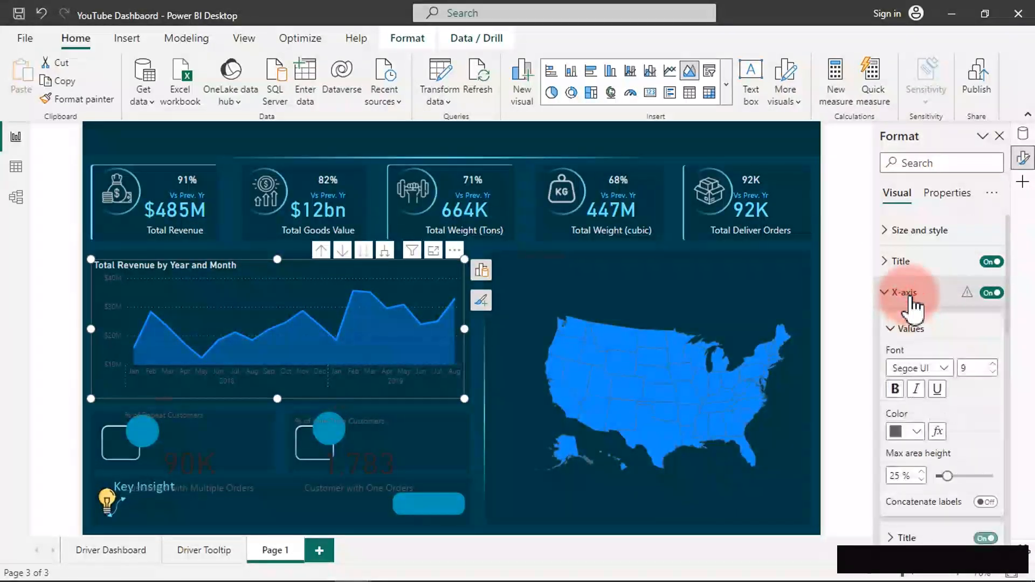
left_click(949, 388)
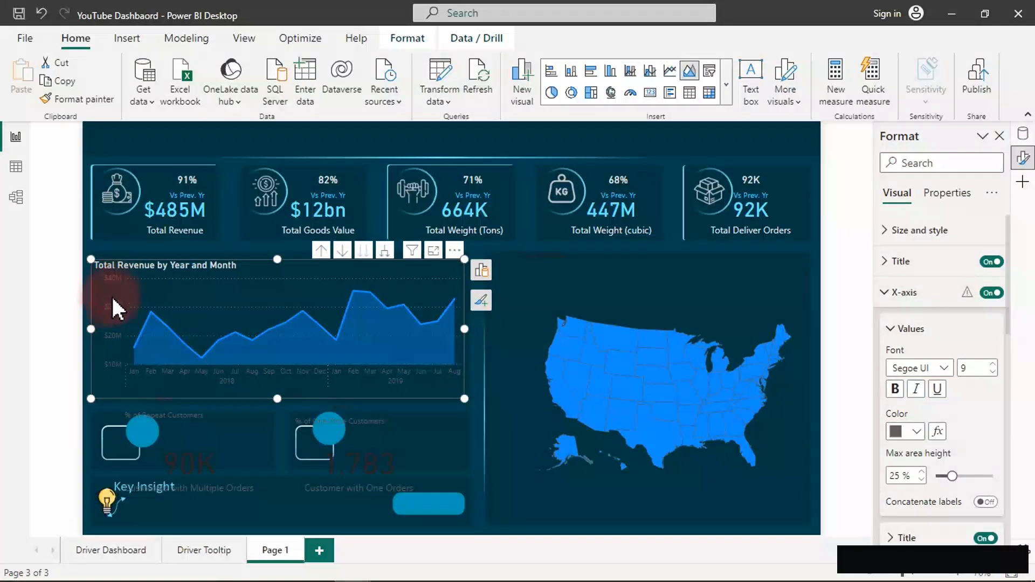
left_click(984, 537)
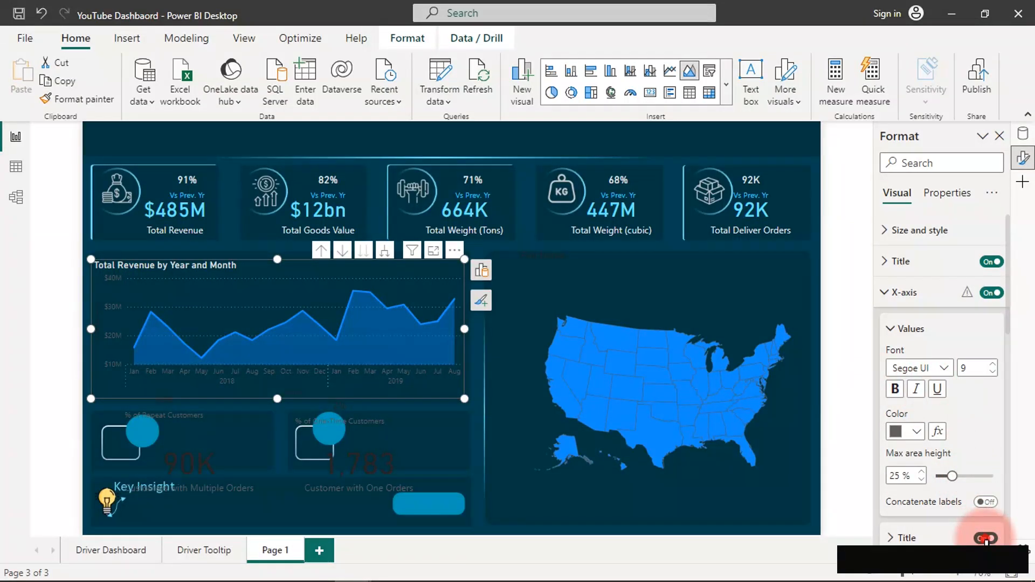
left_click(917, 432)
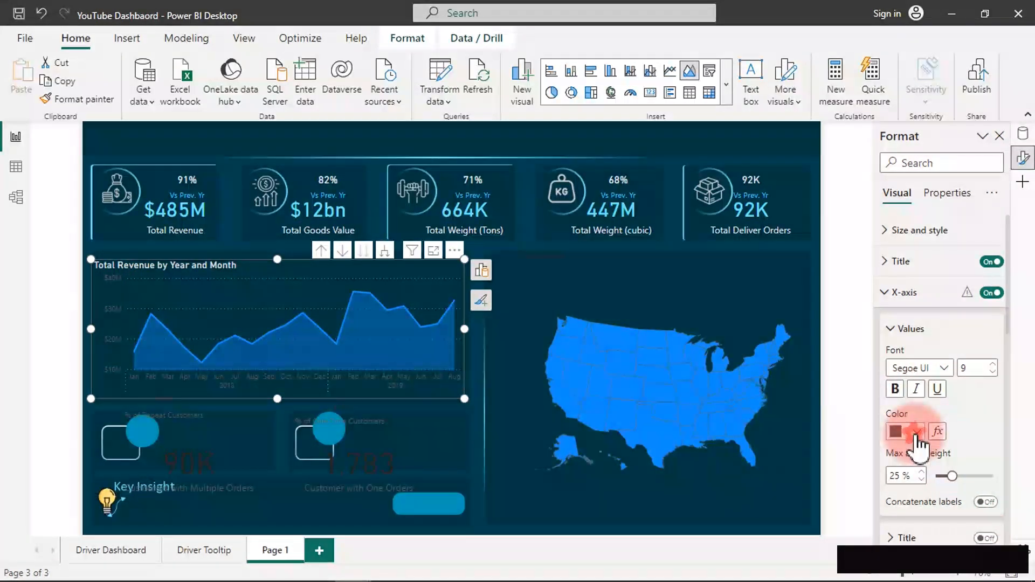
left_click(811, 225)
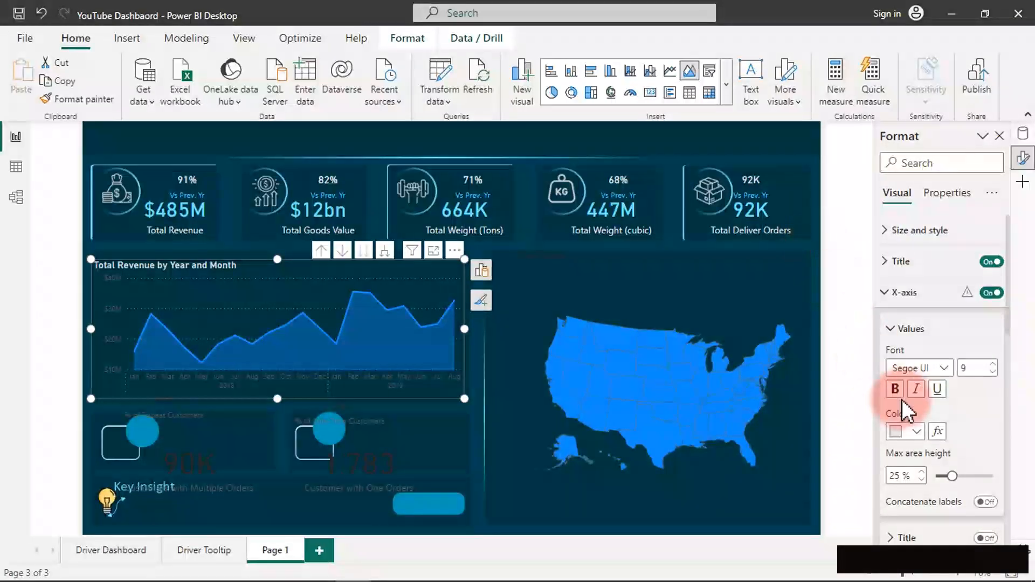
left_click(895, 390)
left_click(896, 390)
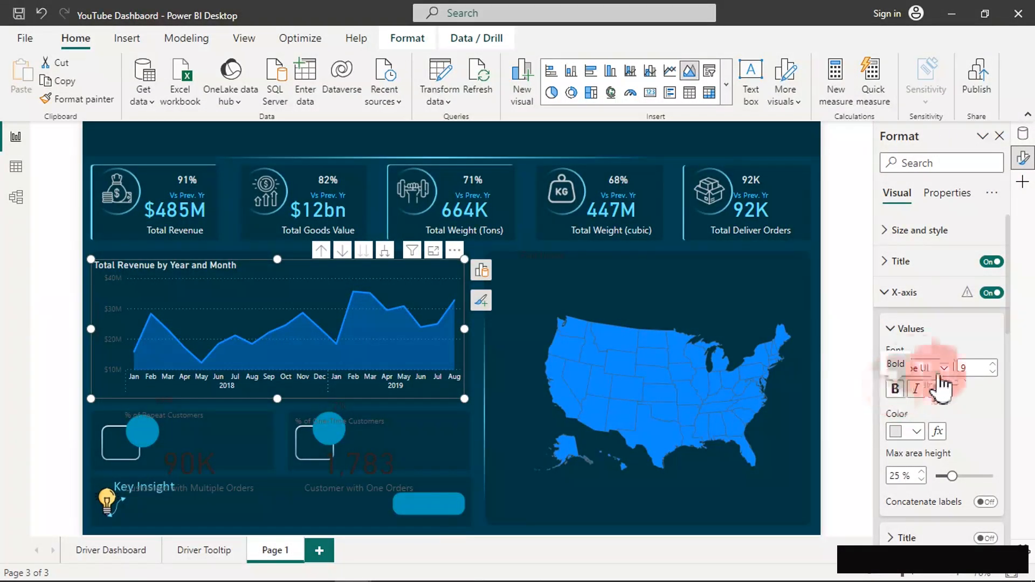
left_click(888, 294)
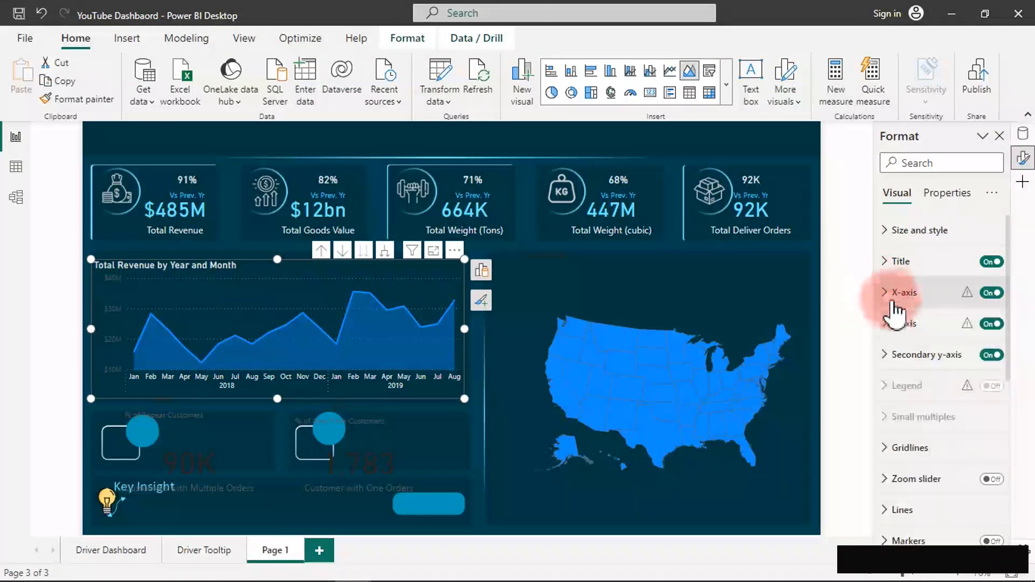
Turn off the area chart's Y-axis title and set the Y-axis values color to a light gray shade.
left_click(902, 326)
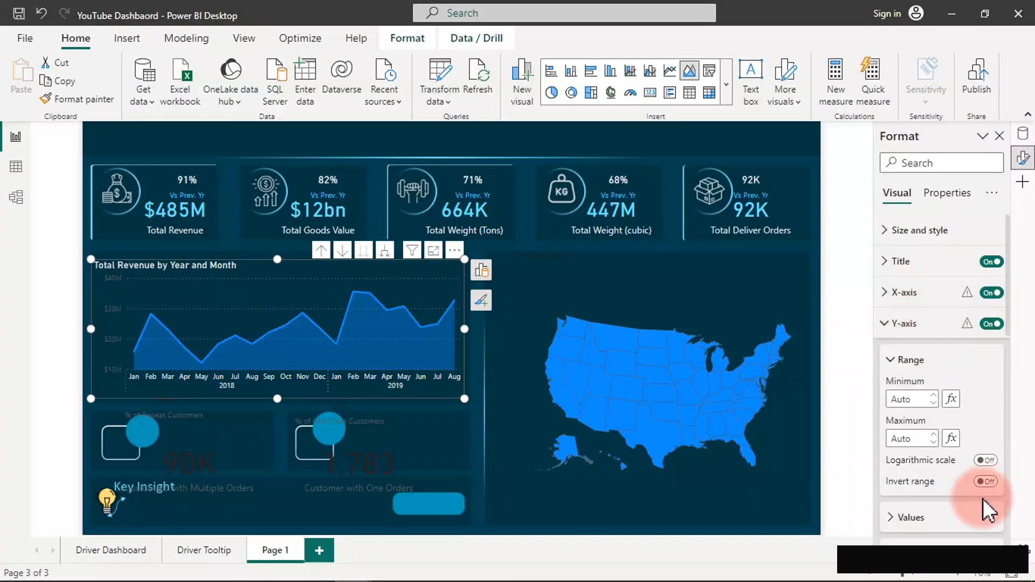
scroll(984, 531, "down", 1)
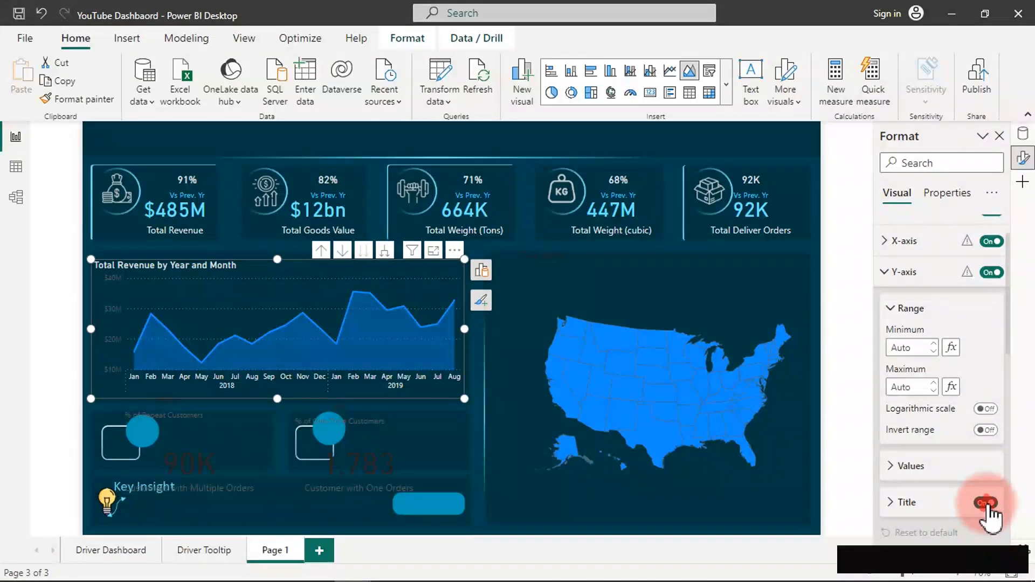
left_click(986, 503)
scroll(938, 442, "up", 1)
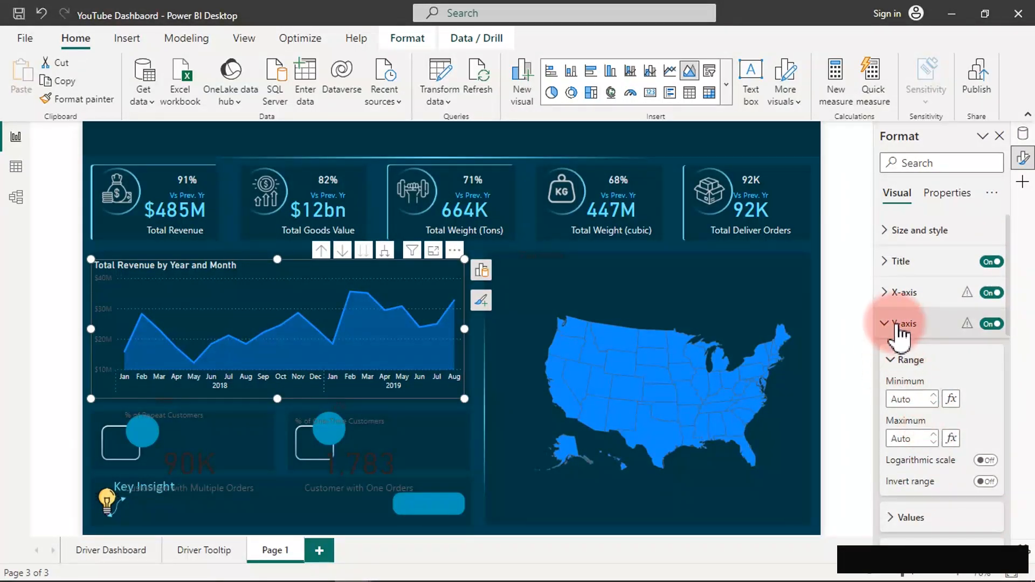
scroll(938, 453, "down", 3)
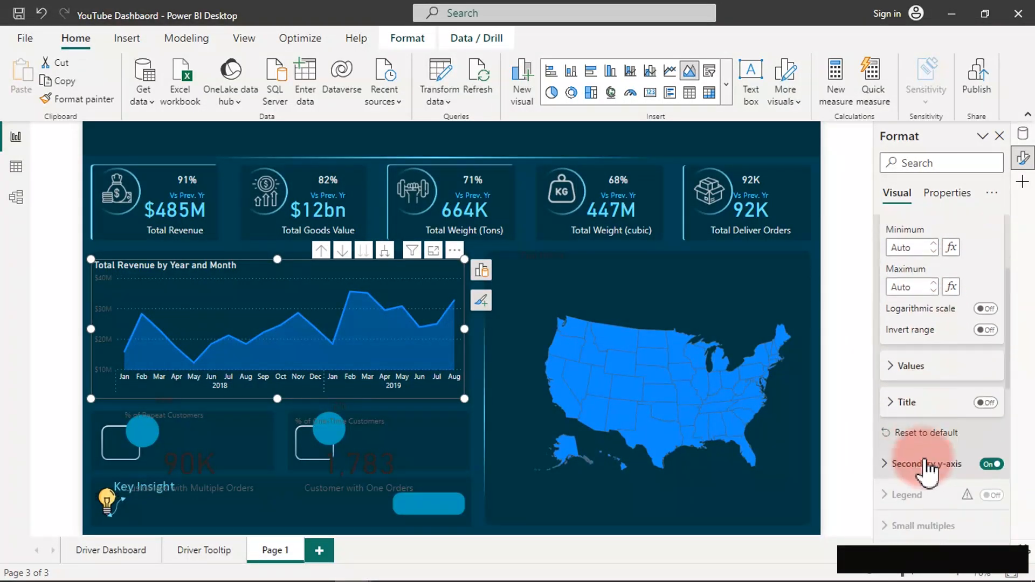
left_click(909, 366)
left_click(915, 467)
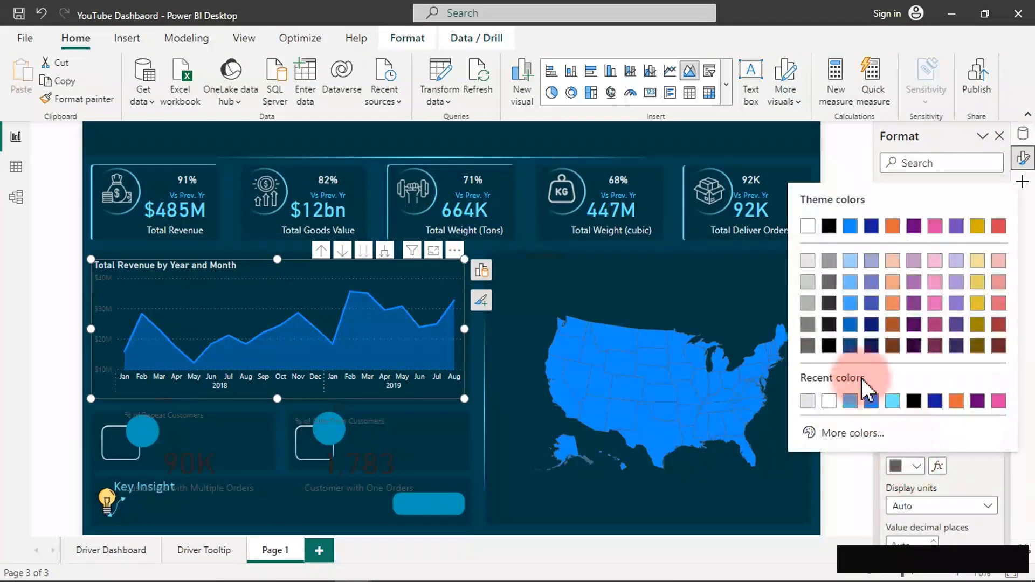
left_click(810, 293)
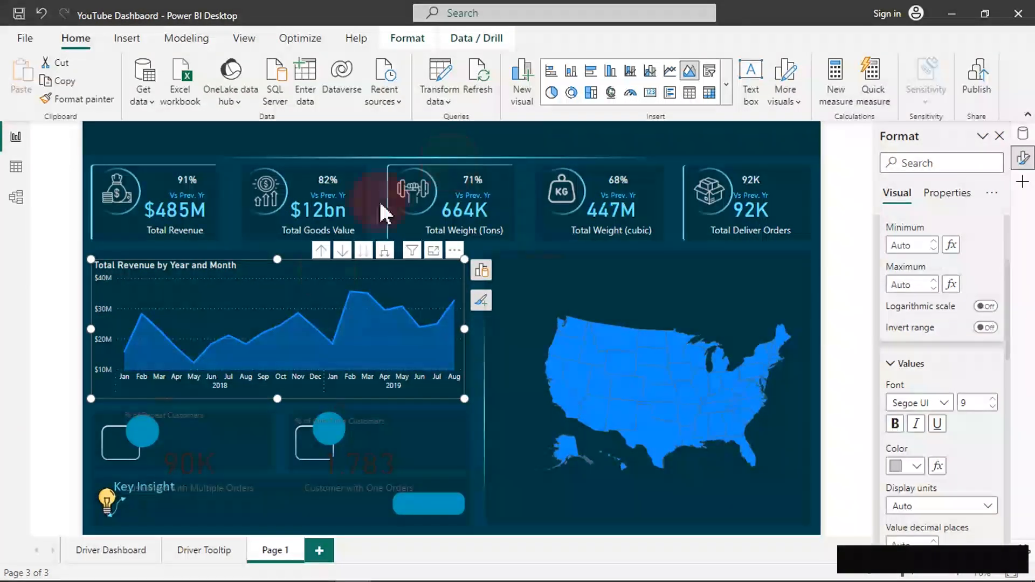
Turn off the category label of the Customers with Multiple Orders card, shrink the card and place it beside its icon frame.
left_click(199, 459)
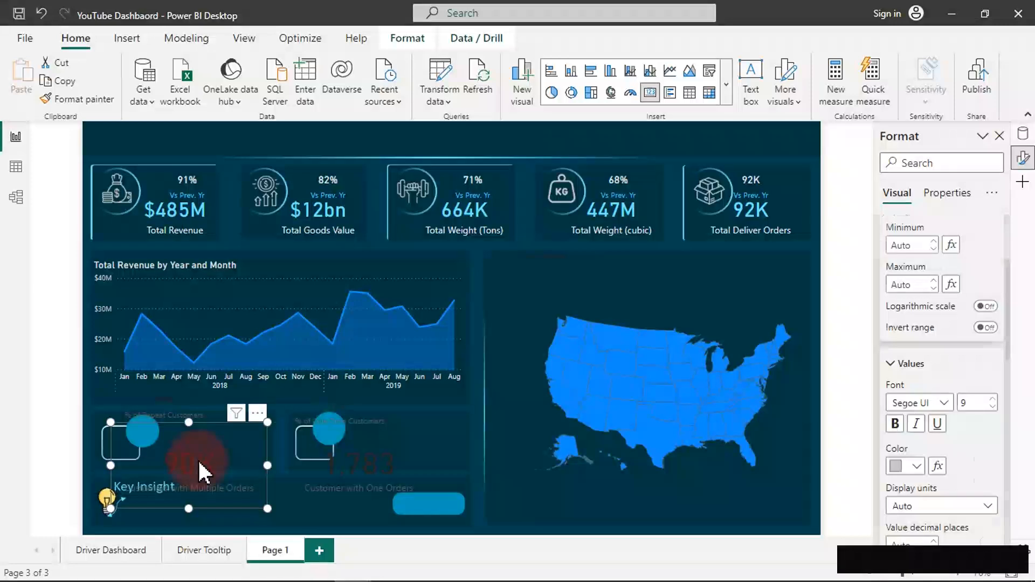
mouse_move(261, 485)
left_mouse_down()
mouse_move(255, 462)
mouse_move(267, 486)
left_mouse_up()
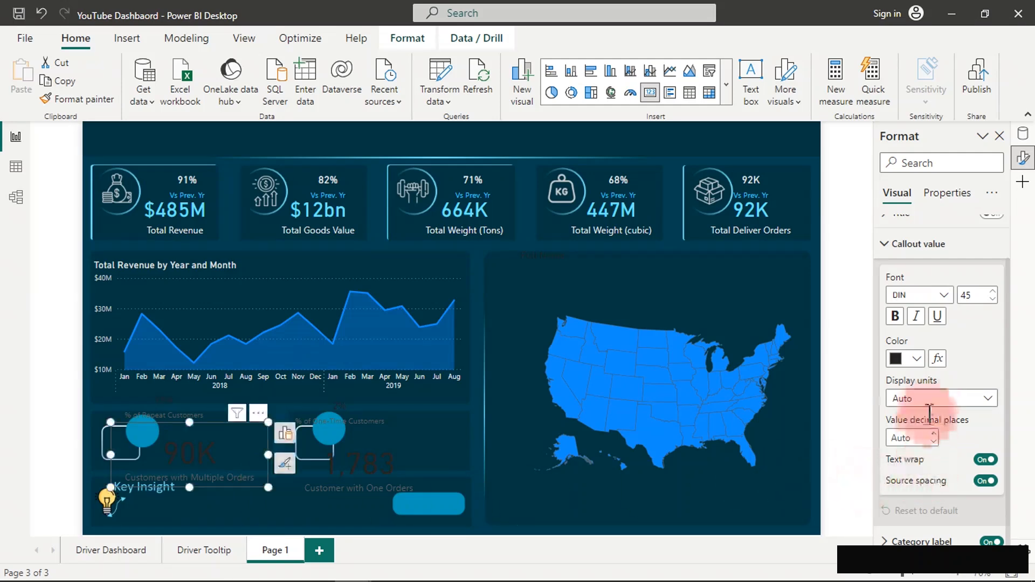
left_click(899, 255)
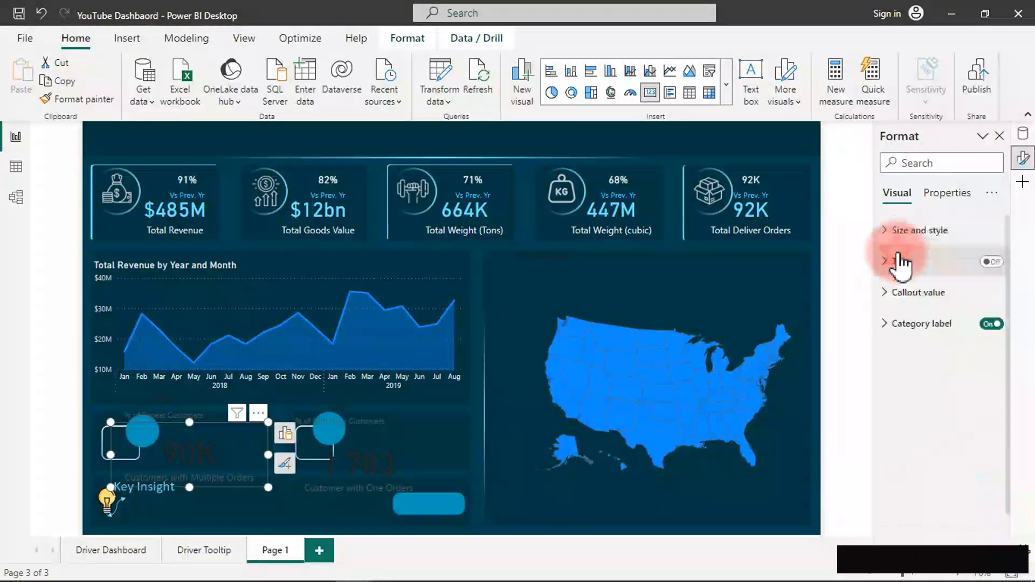
left_click(991, 324)
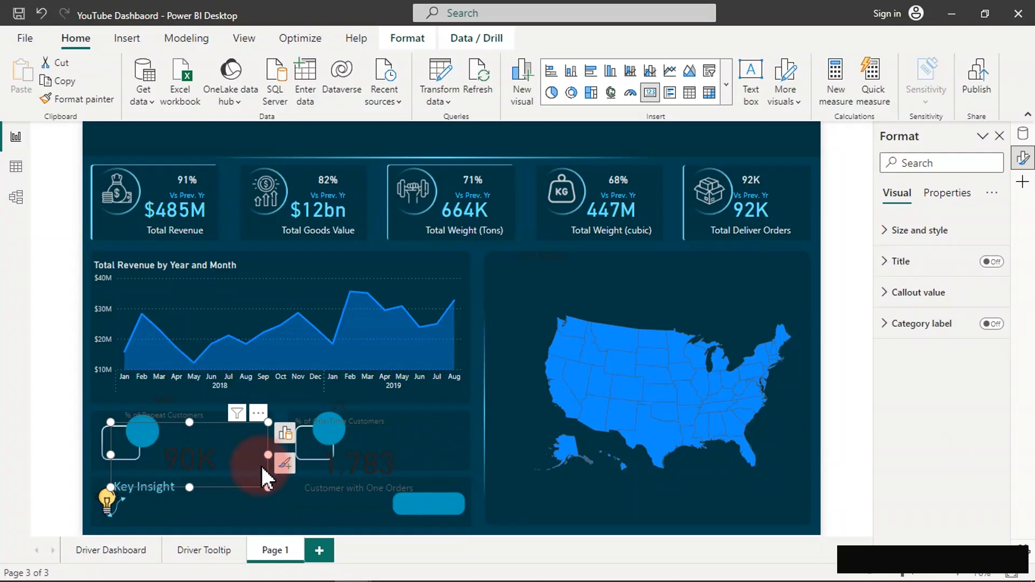
left_click_drag(268, 455, 227, 449)
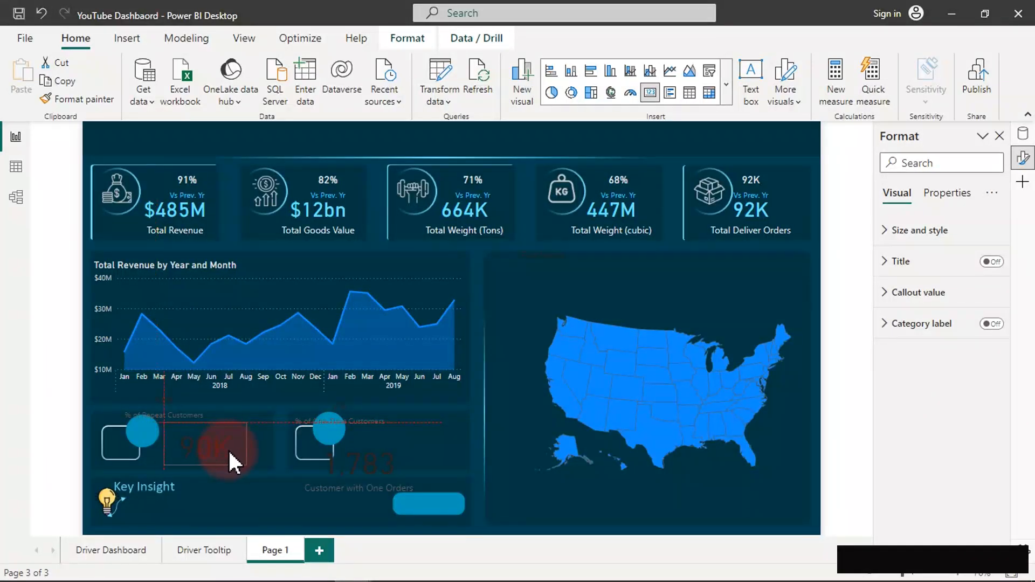
Turn off the category label of the Customer with One Orders card, shrink the card and place it beside its icon frame.
left_click(347, 468)
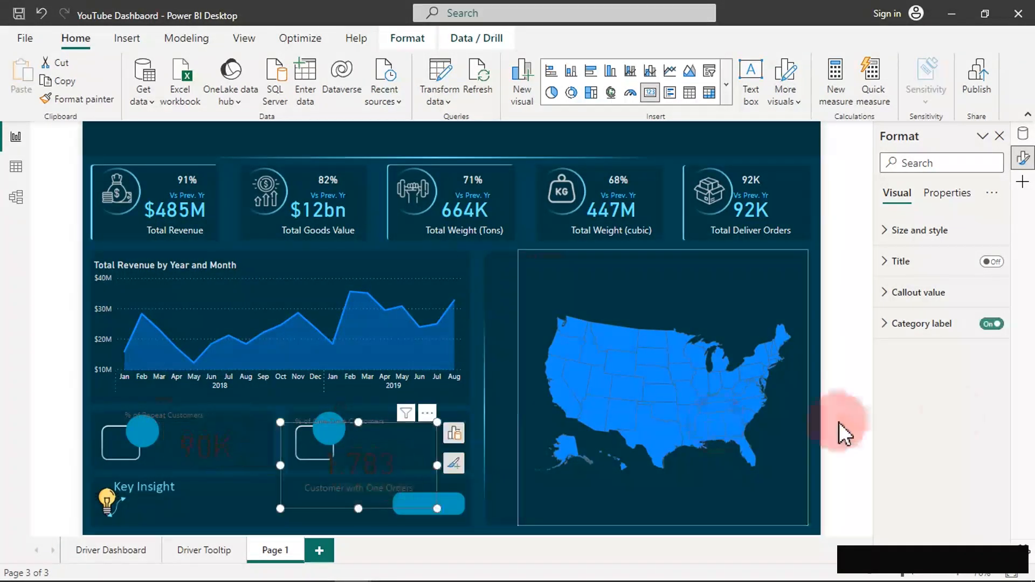
left_click(992, 326)
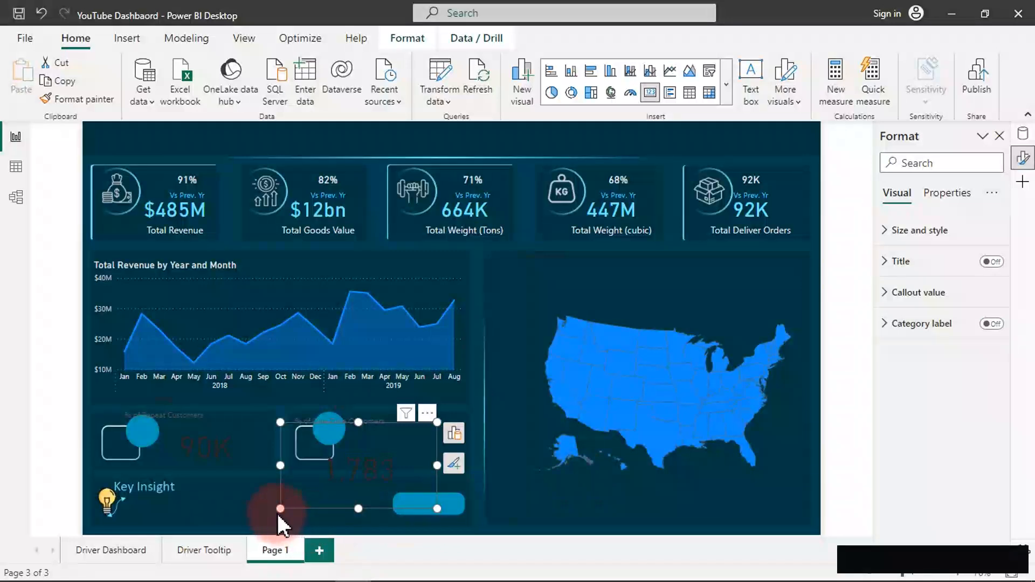
left_click_drag(279, 509, 380, 452)
Set the callout values of both customer order cards to font size 35 and the recently used light blue color.
left_click(225, 449, "ctrl")
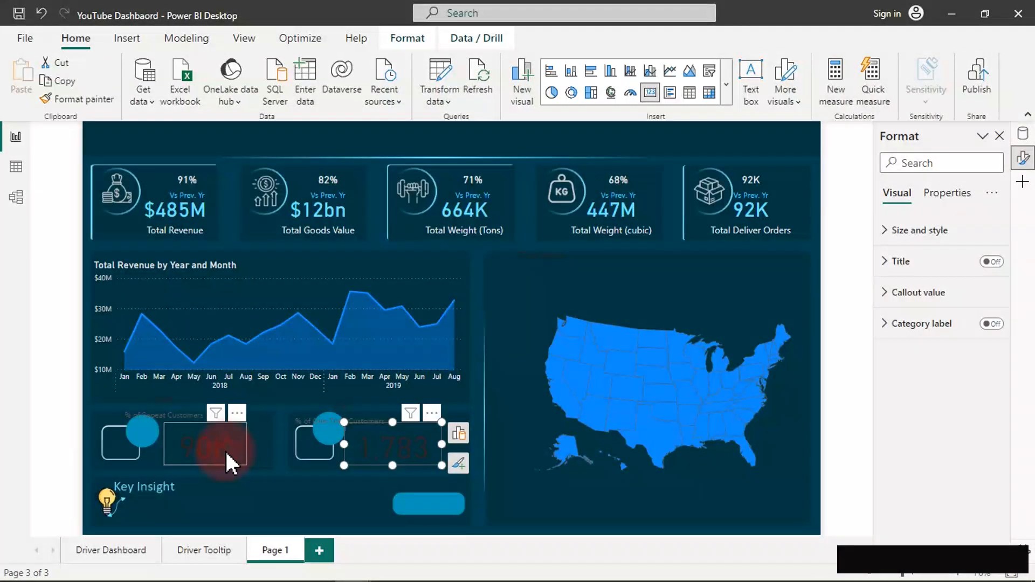
left_click(922, 296)
double_click(977, 343)
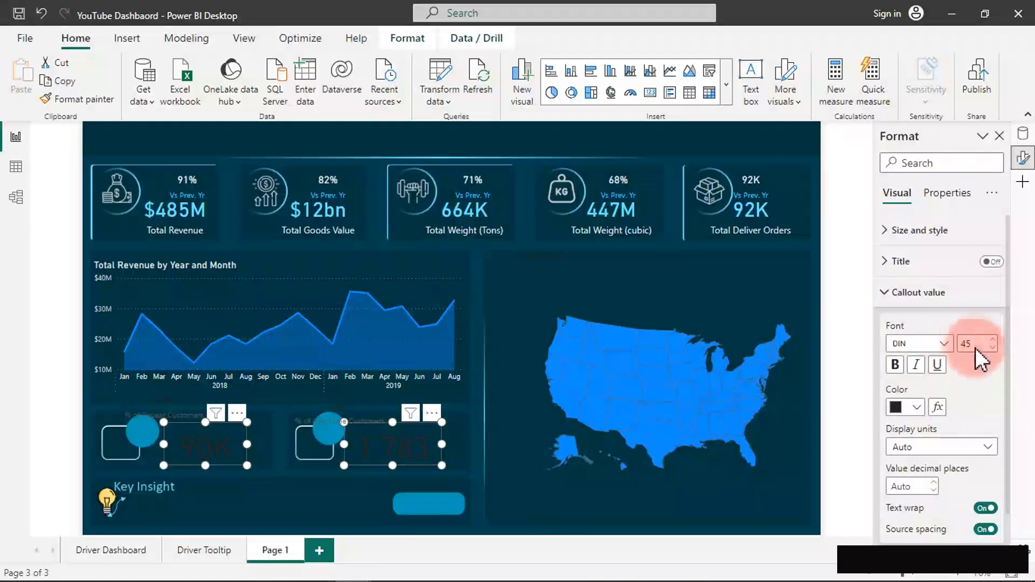
type("30")
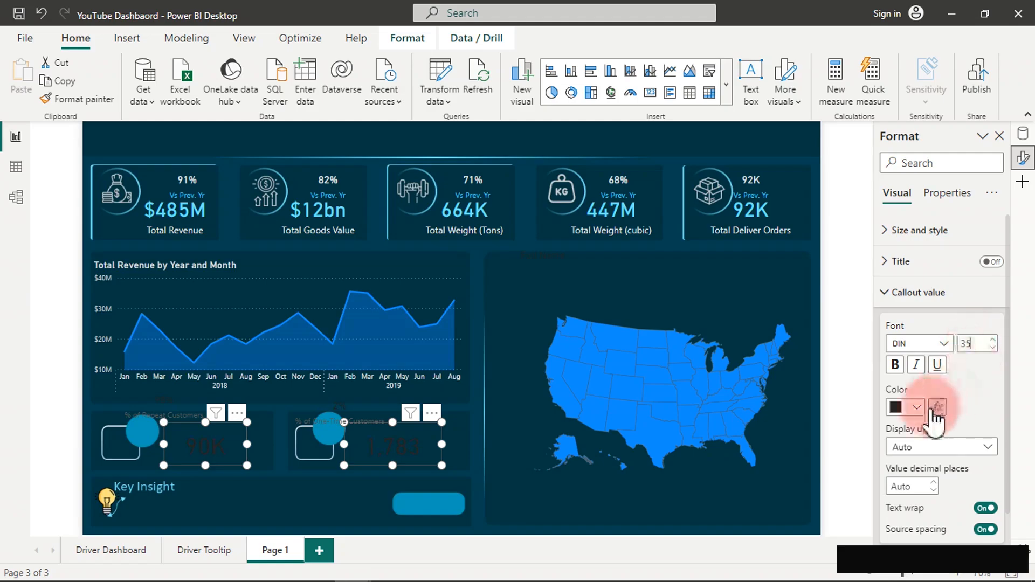
left_click(915, 411)
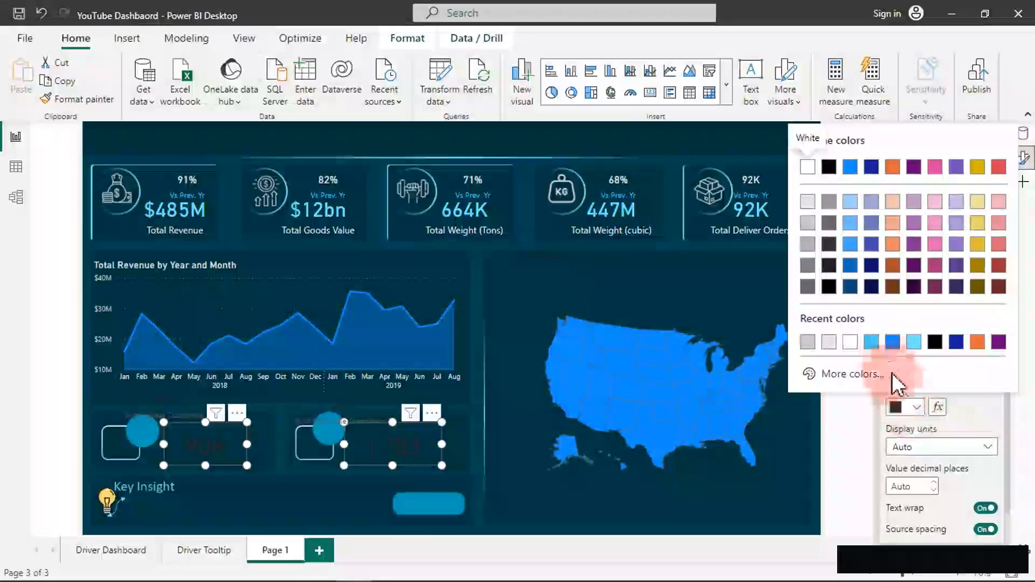
left_click(915, 342)
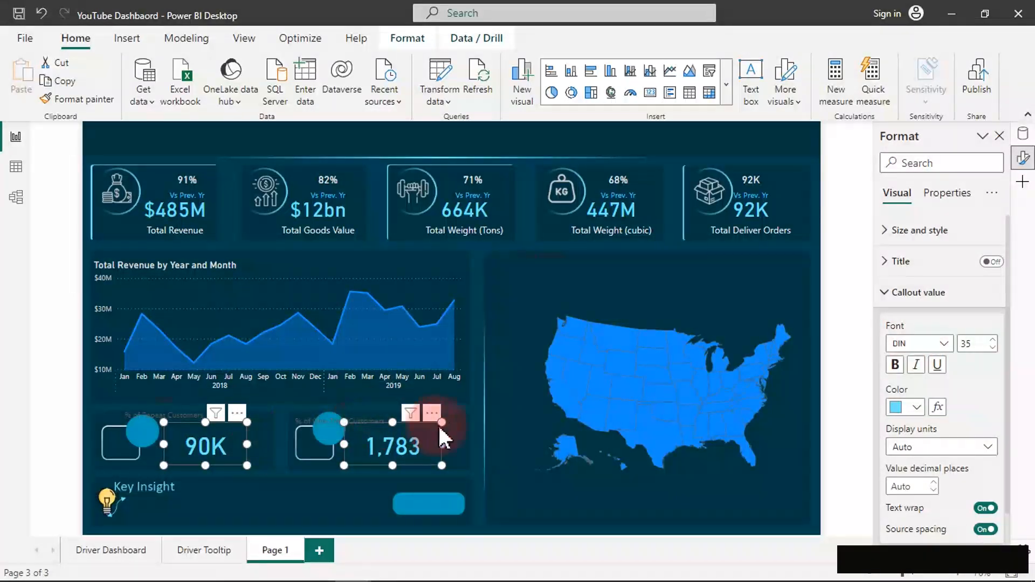
left_click(475, 393)
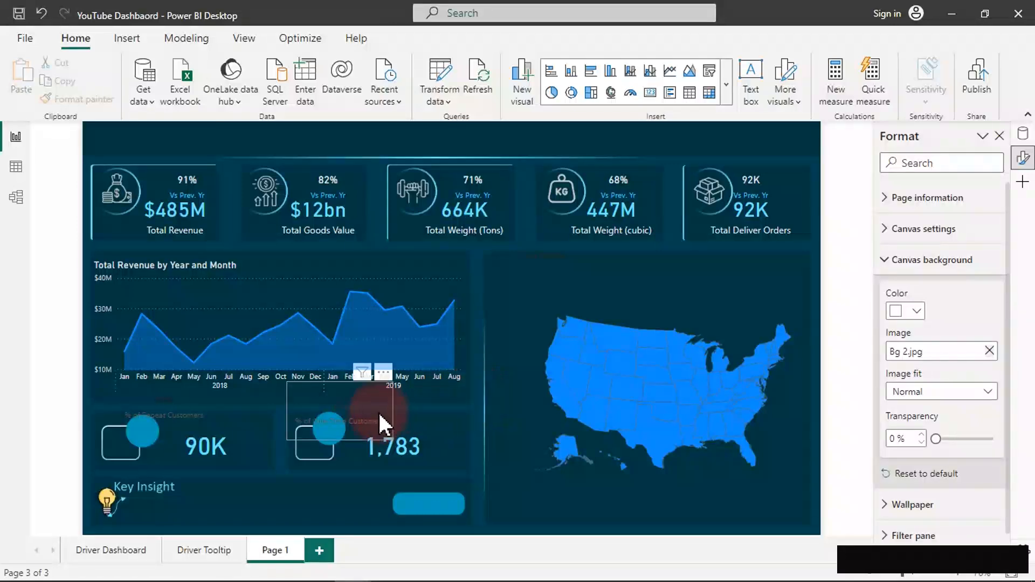
Shrink the % of One-Time Customers card to a small box over its frame and set its callout value color to white.
left_click(381, 407)
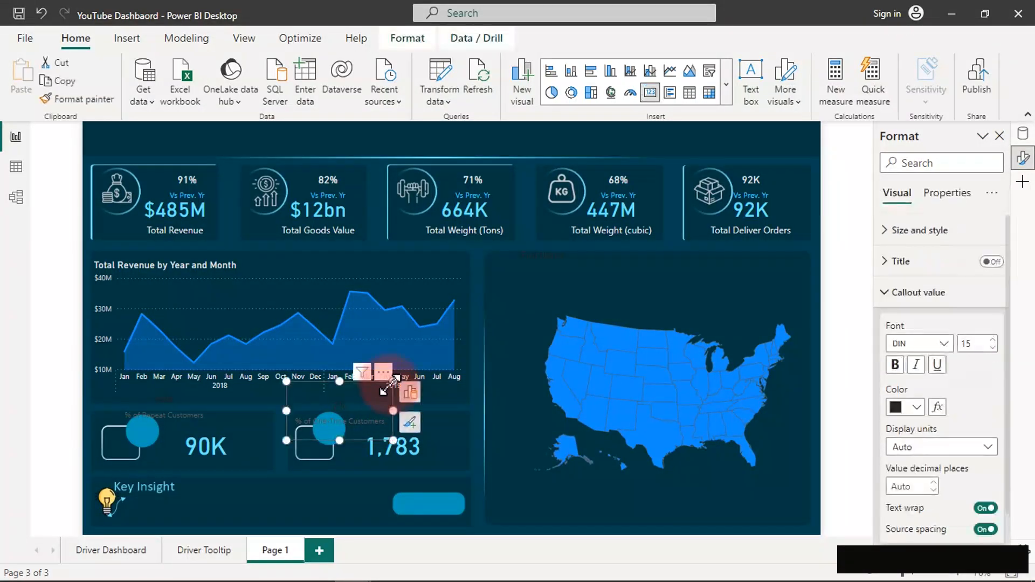
left_click(344, 420)
left_click(925, 448)
left_click(918, 408)
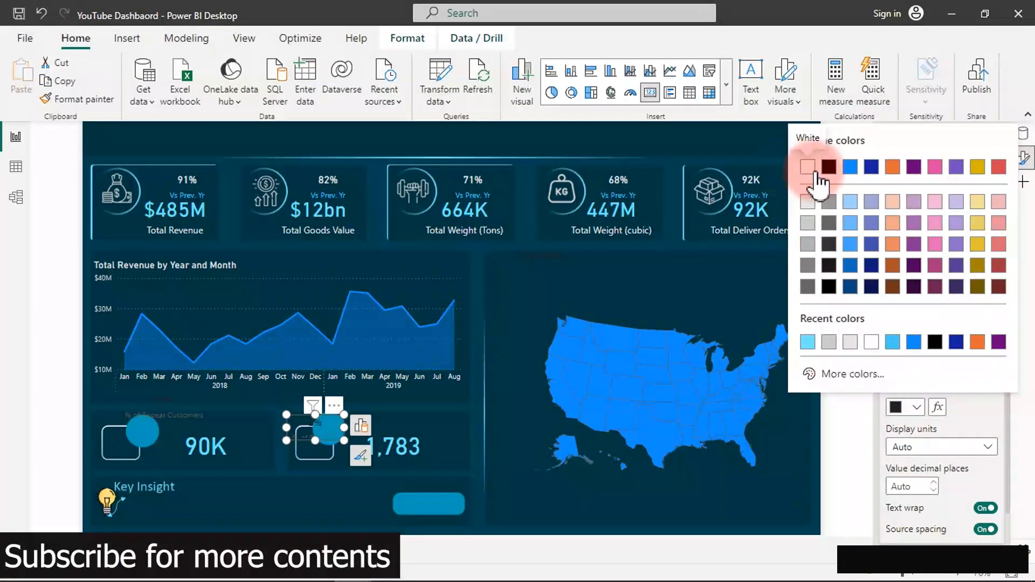
left_click(808, 170)
left_click(809, 169)
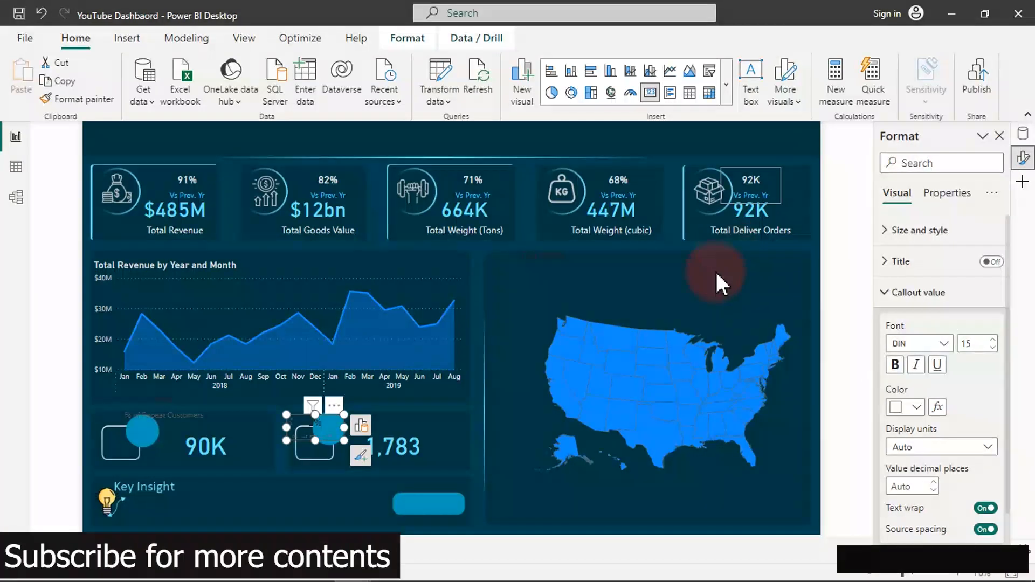
Turn off the category label of the % of One-Time Customers card and narrow the card to fit its blue circle.
left_click(885, 293)
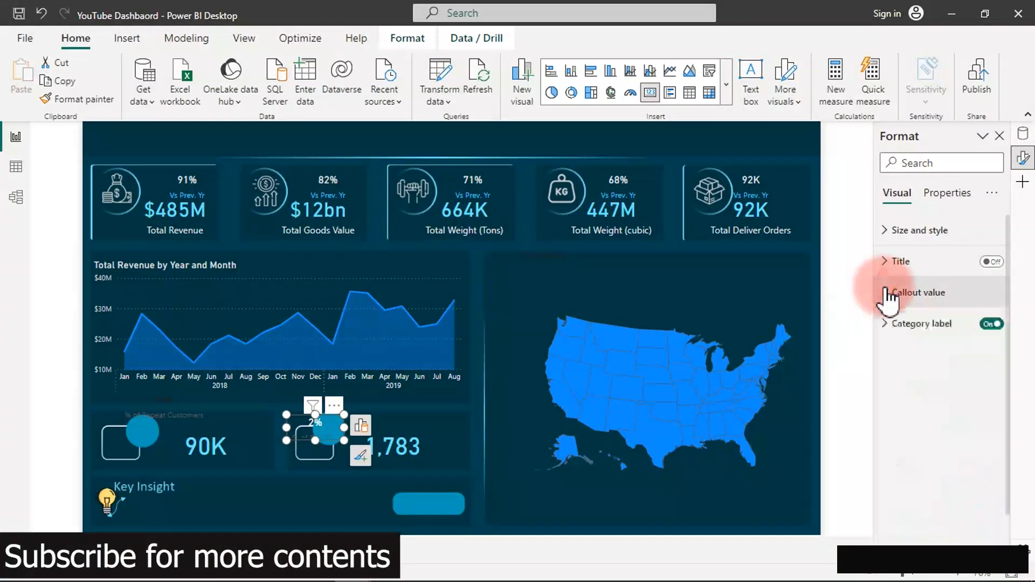
left_click(990, 325)
left_click(990, 325)
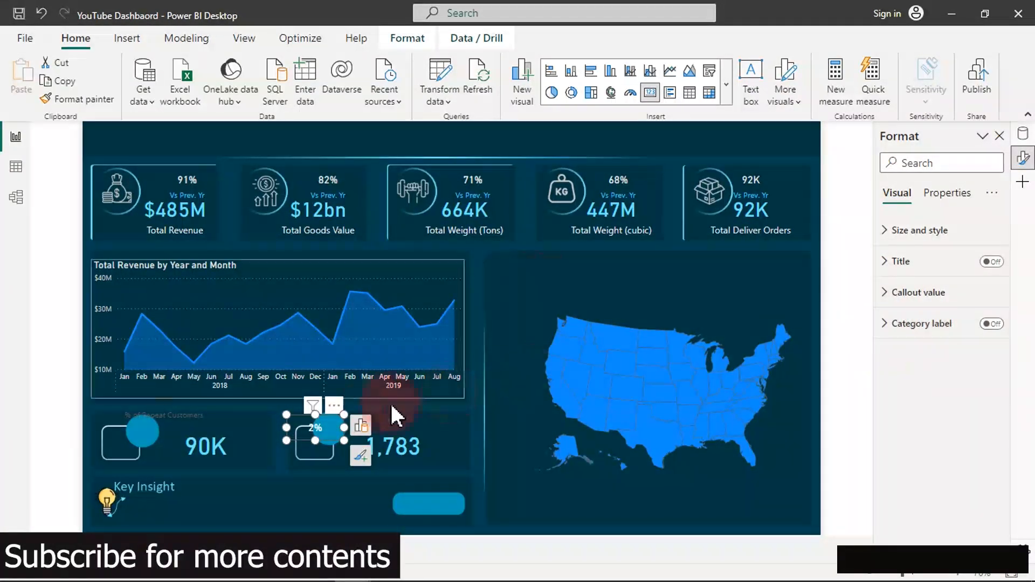
mouse_move(287, 412)
left_mouse_down()
mouse_move(311, 424)
mouse_move(312, 416)
left_mouse_up()
Copy the one-time card's formatting to the % of Repeat Customers card, then shrink that card and place it on its blue circle.
left_click(105, 101)
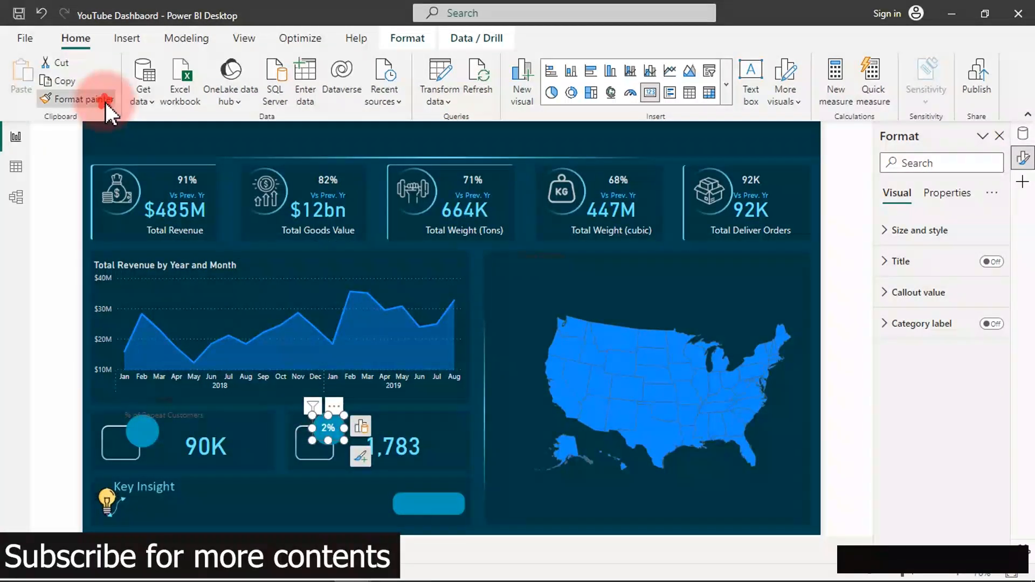
left_click(164, 418)
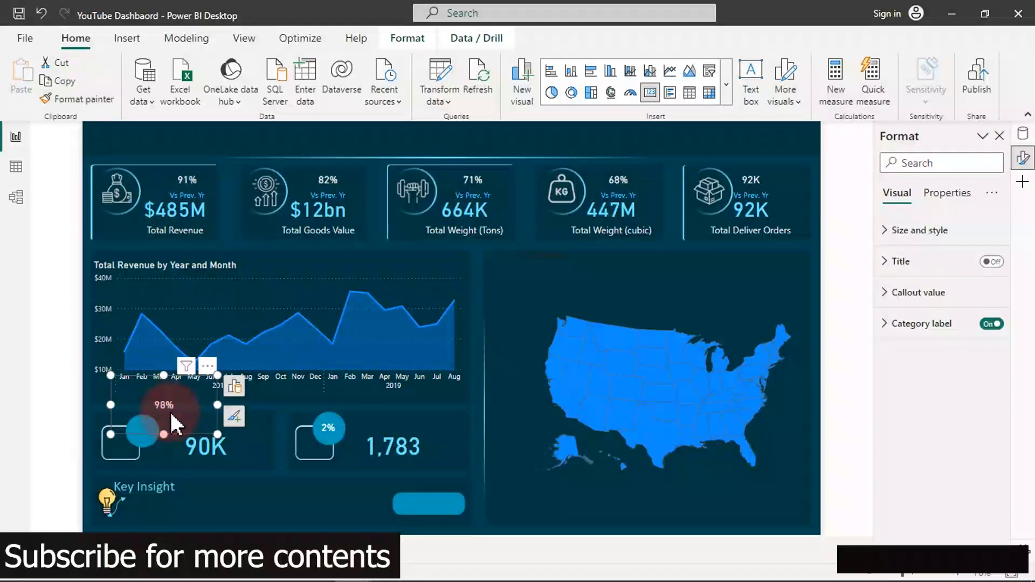
left_click_drag(141, 386, 138, 430)
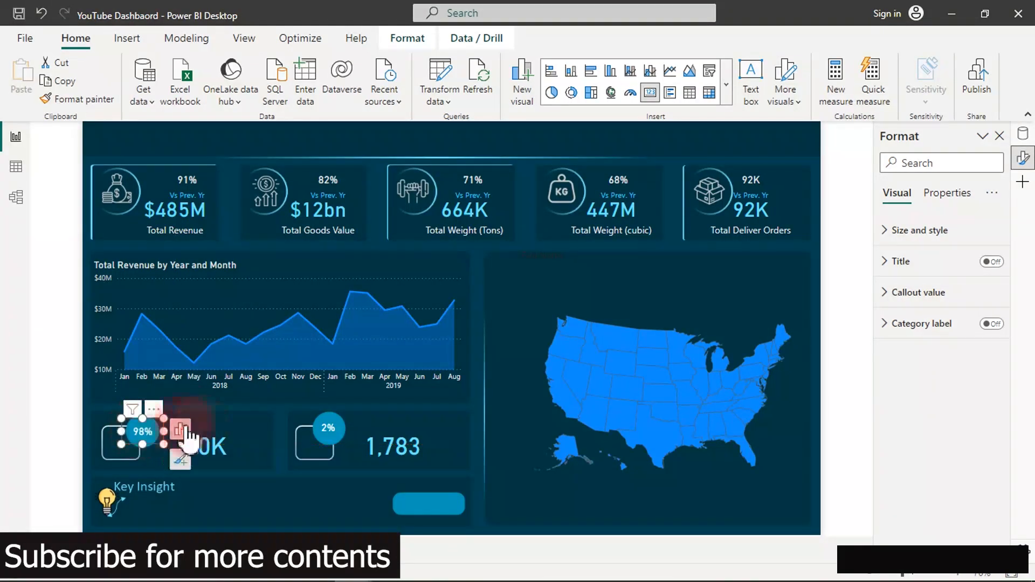
left_click(479, 366)
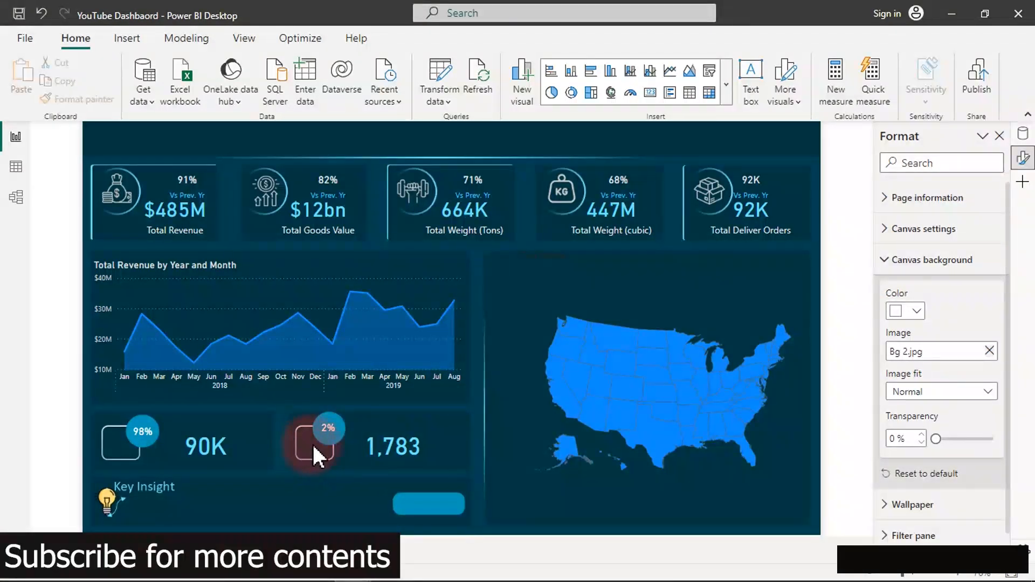
Switch to the Editable and Images Background presentation in PowerPoint and copy both white people icons from slide 1 to slide 3.
mouse_move(561, 573)
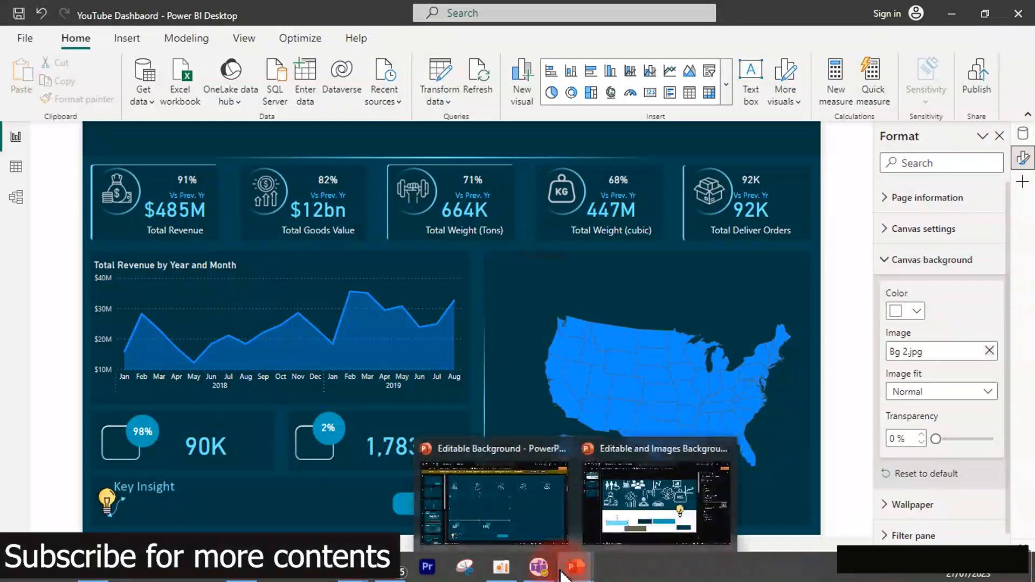
left_click(642, 510)
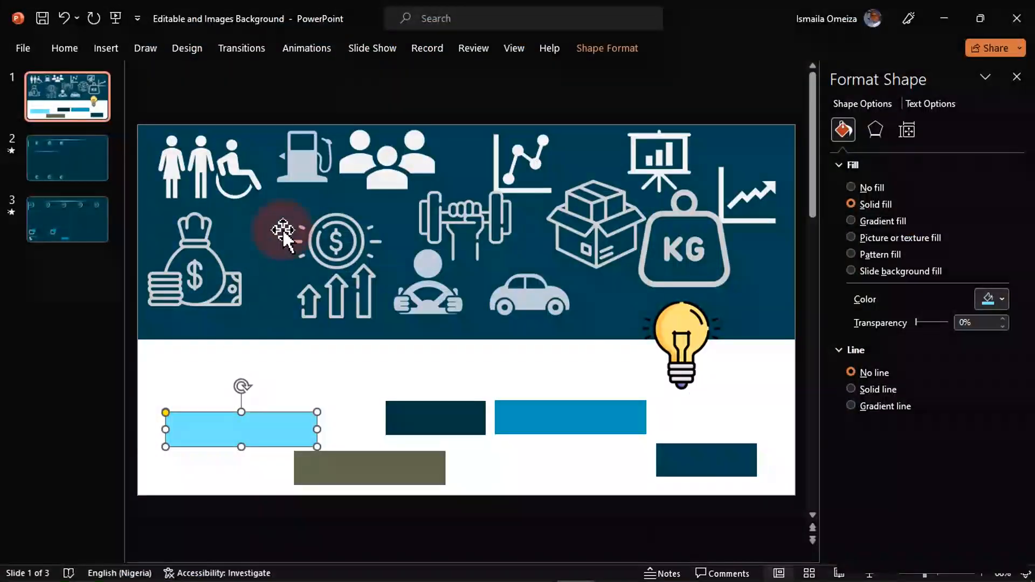
left_click(231, 173)
left_click(383, 141)
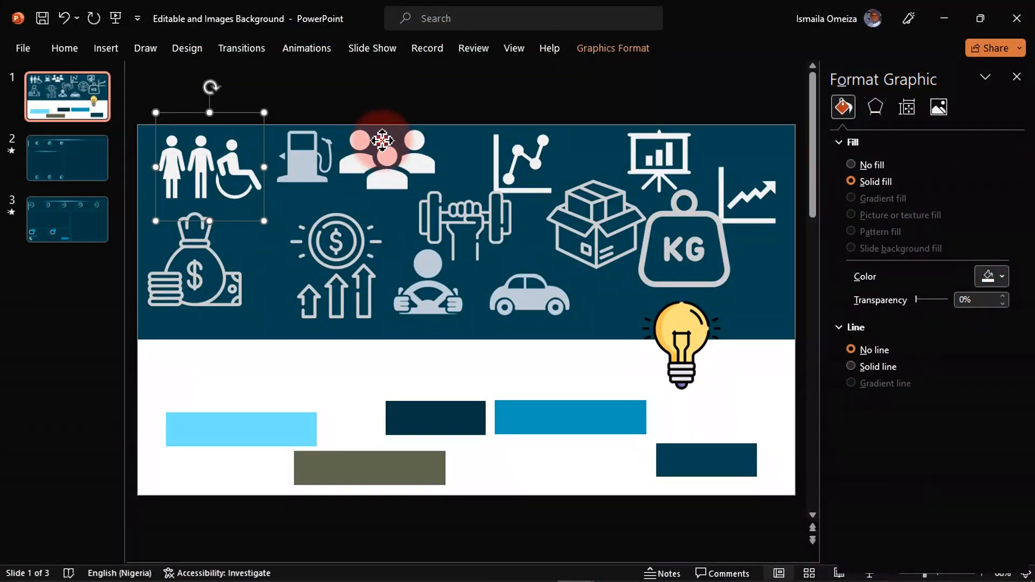
left_click(66, 215)
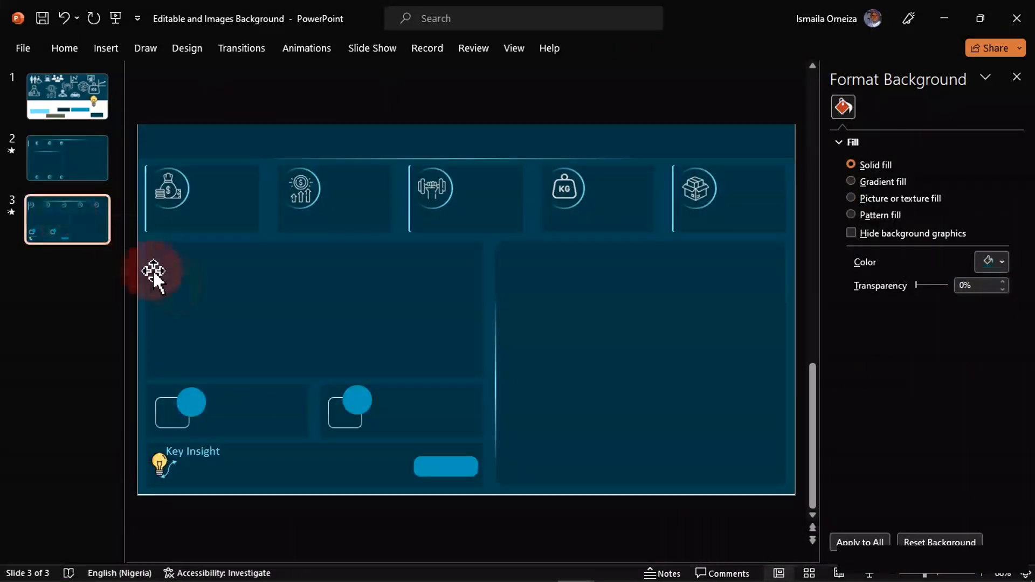
key("ctrl+v")
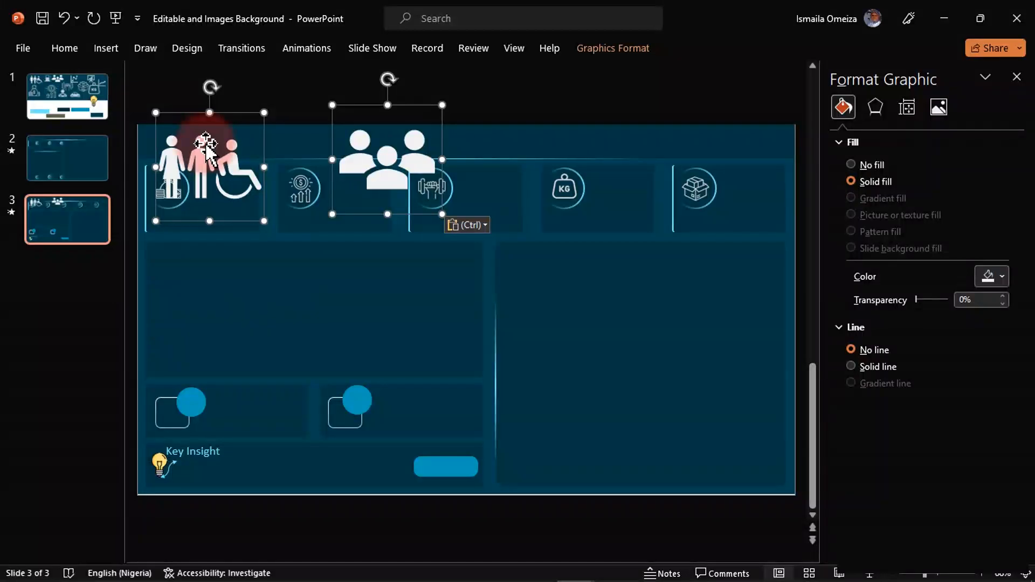
Shrink both pasted icons, placing the three-person group icon in the first customer frame and the icon with the wheelchair in the second.
left_click_drag(214, 145, 365, 282)
left_click_drag(307, 250, 378, 321)
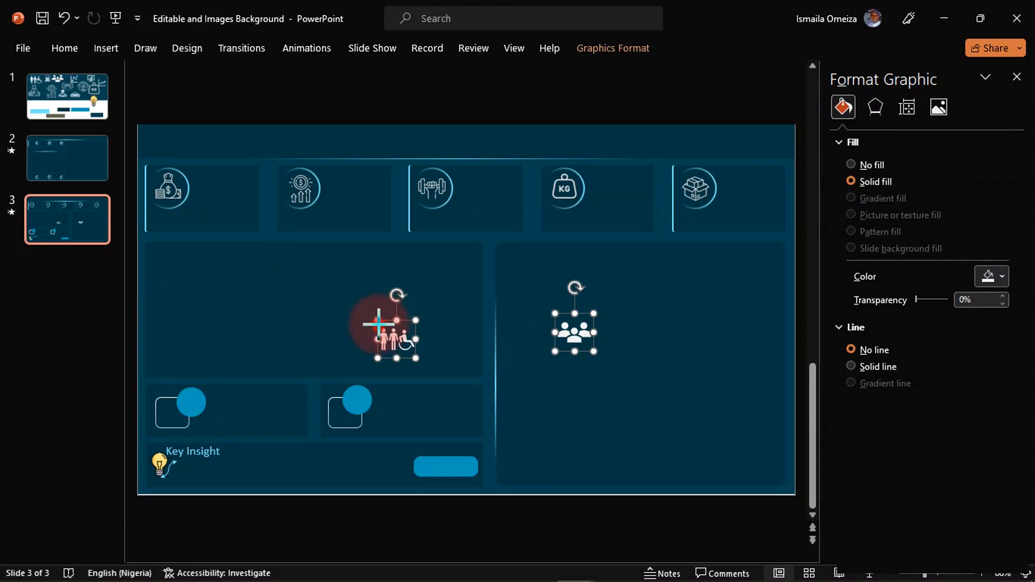
left_click(387, 140)
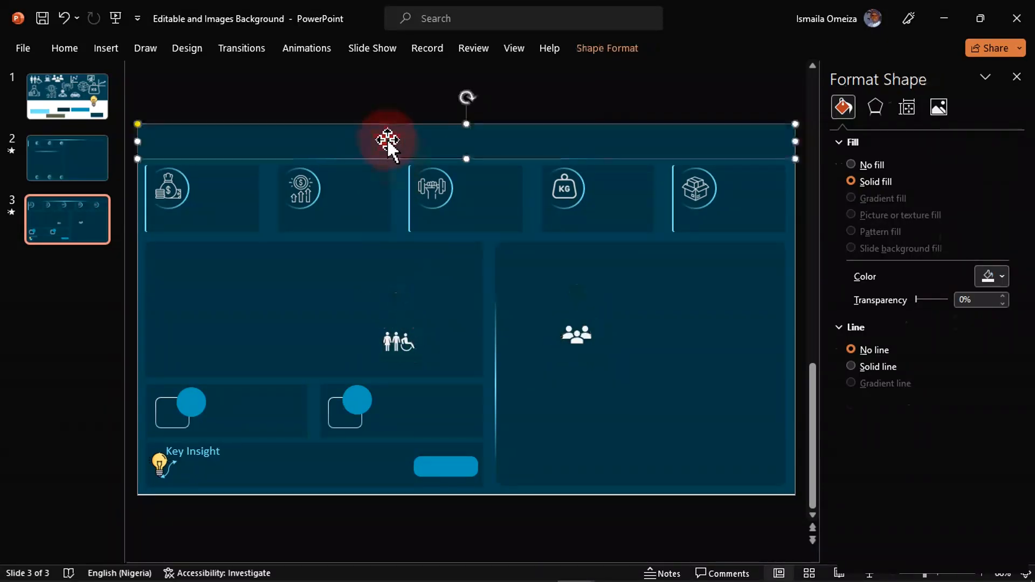
left_click(574, 331)
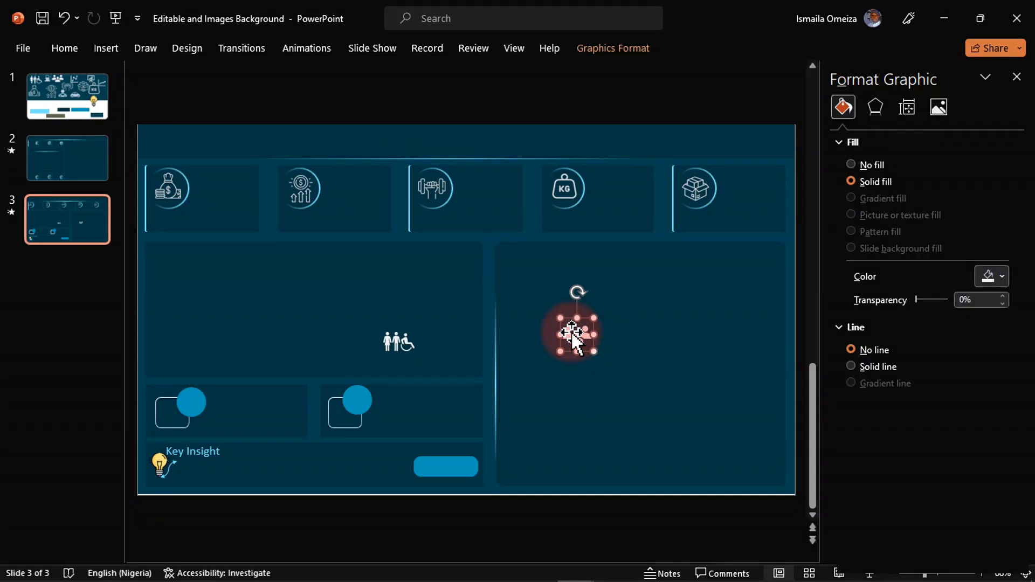
left_click_drag(571, 333, 168, 413)
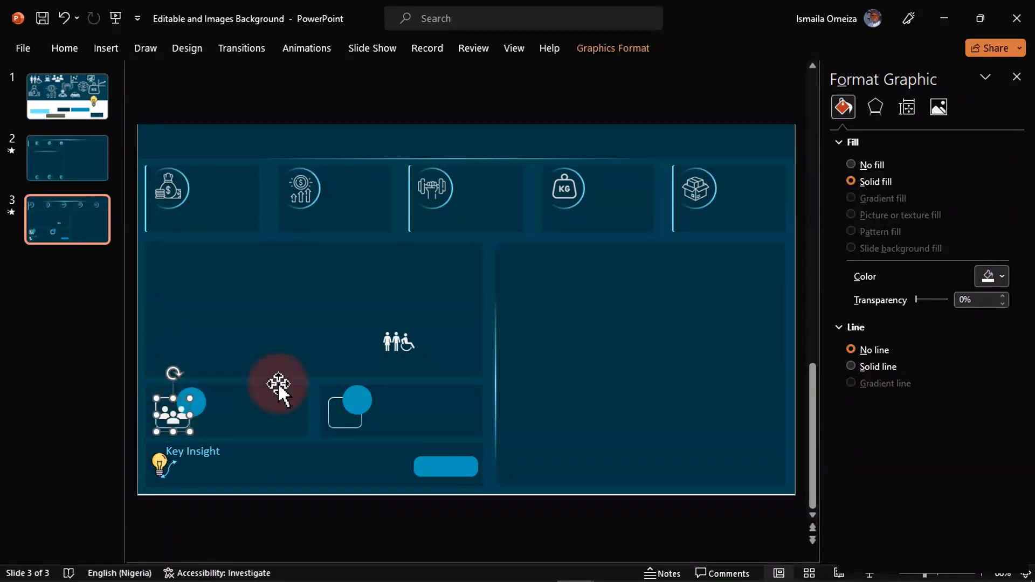
left_click_drag(398, 346, 343, 414)
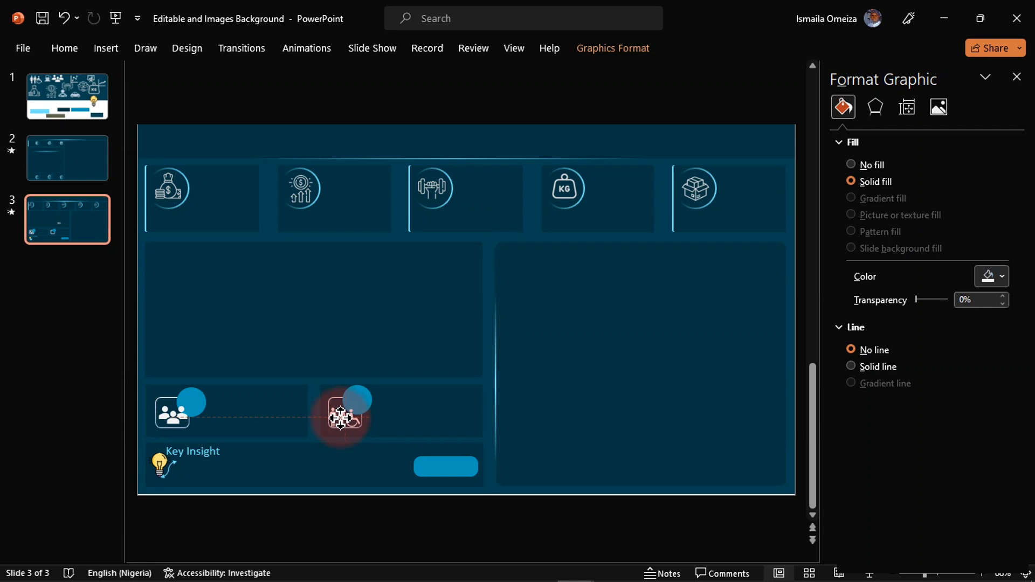
left_click_drag(340, 417, 341, 417)
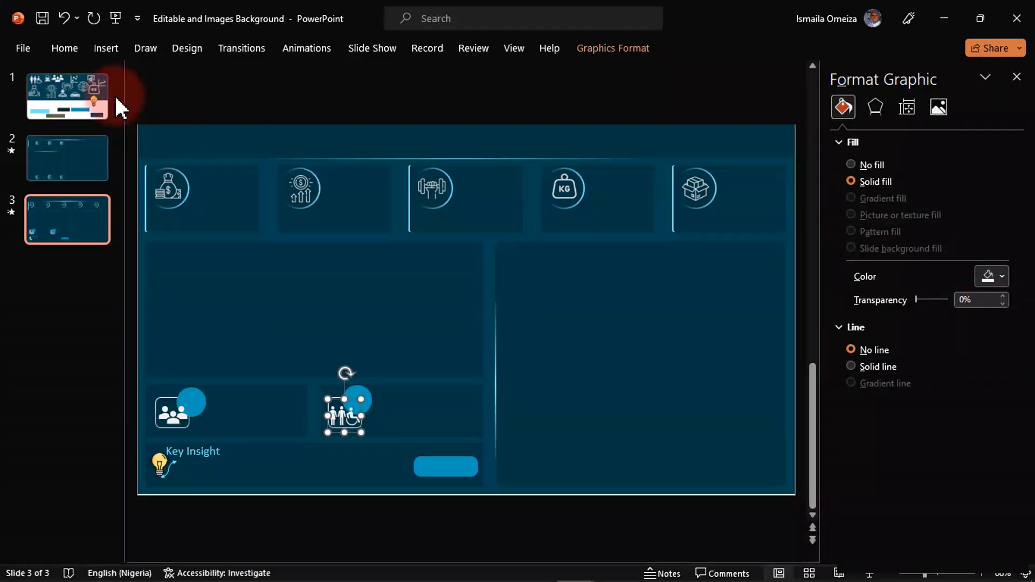
left_click(38, 53)
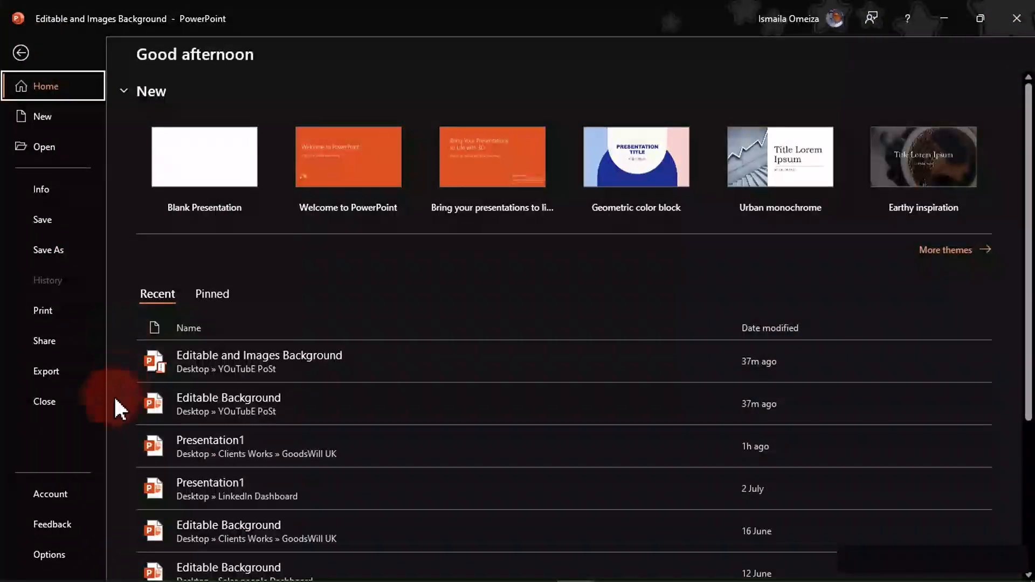
left_click(62, 375)
left_click(215, 326)
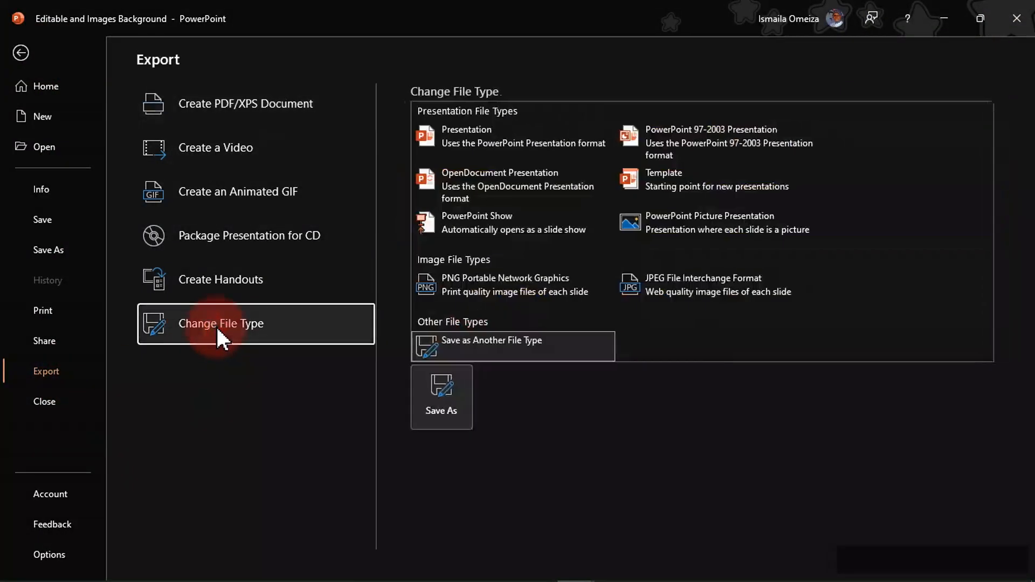
key("Escape")
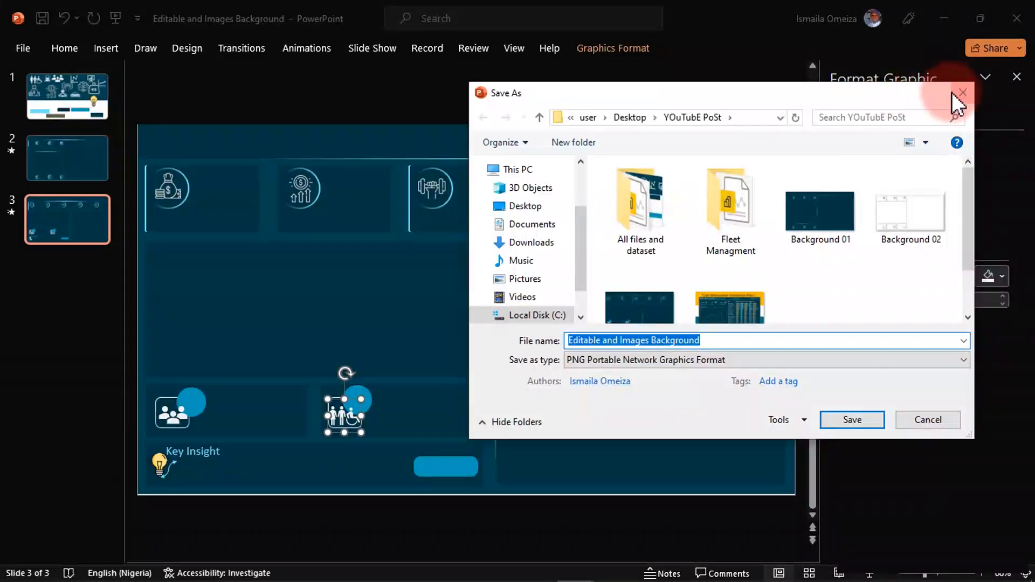
left_click(962, 96)
Export only slide 3 in JPEG File Interchange Format, replacing the existing Bg 2 image in the YOuTubE PoSt folder.
left_click(17, 48)
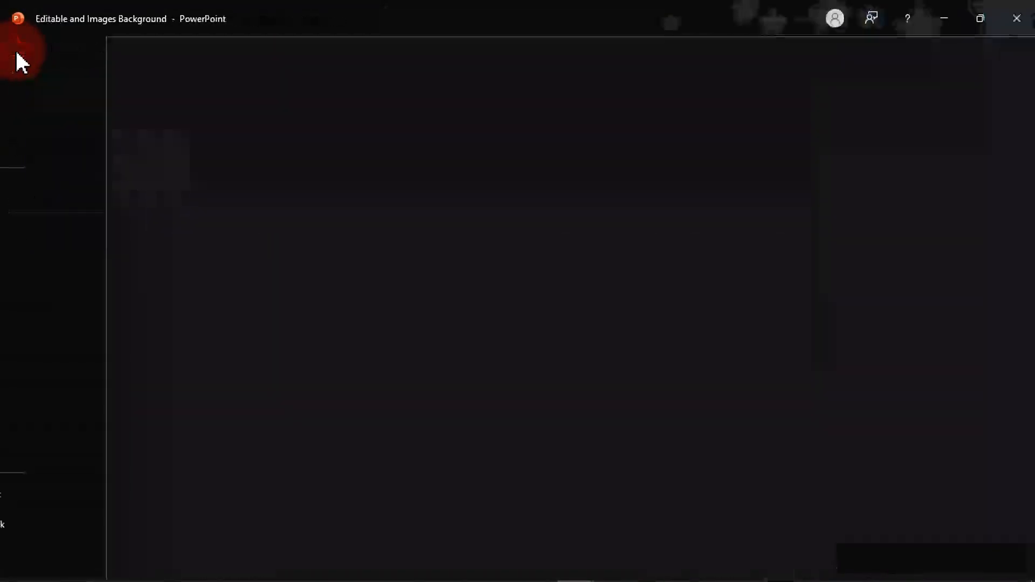
left_click(61, 399)
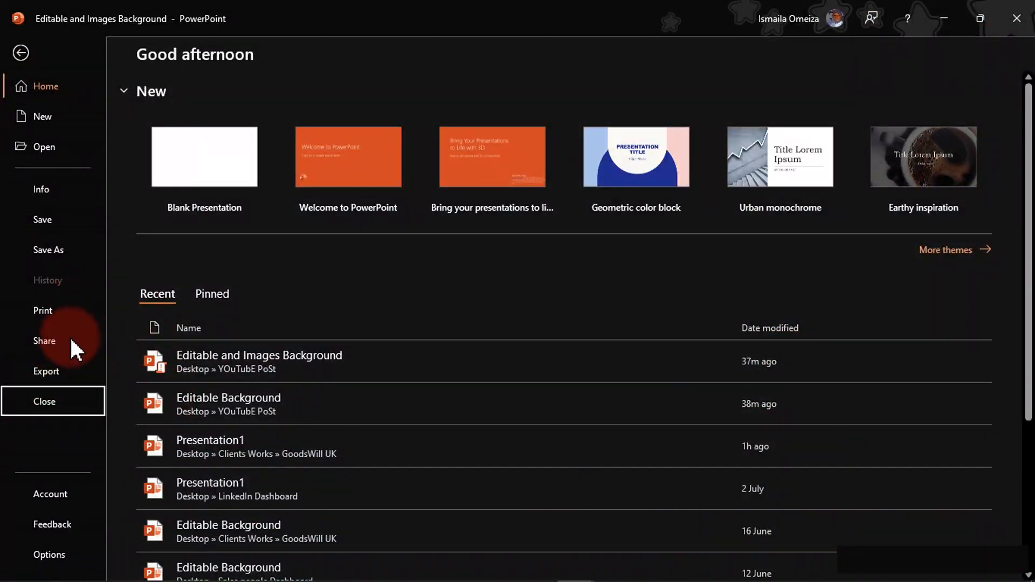
left_click(63, 366)
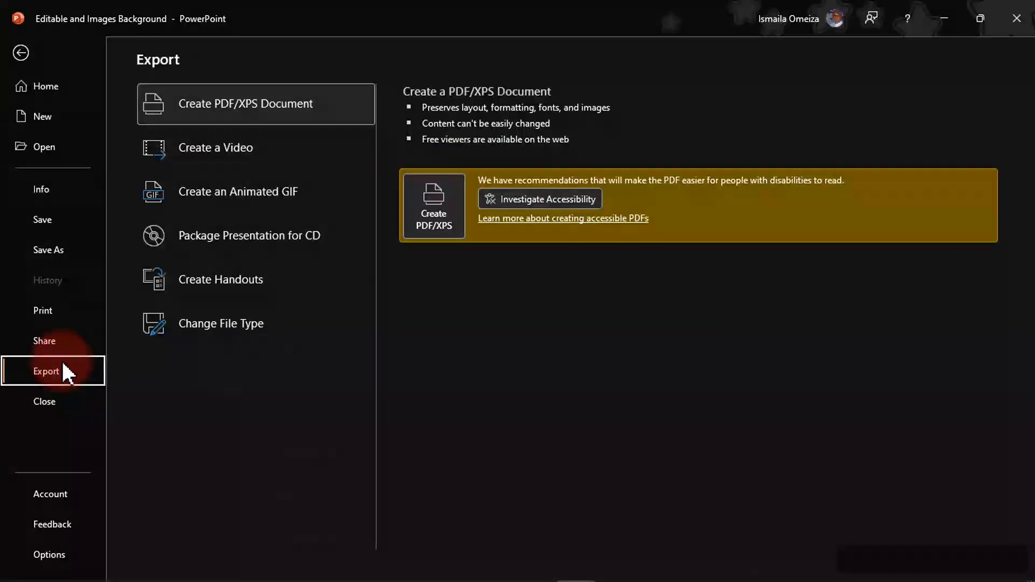
left_click(189, 326)
double_click(704, 291)
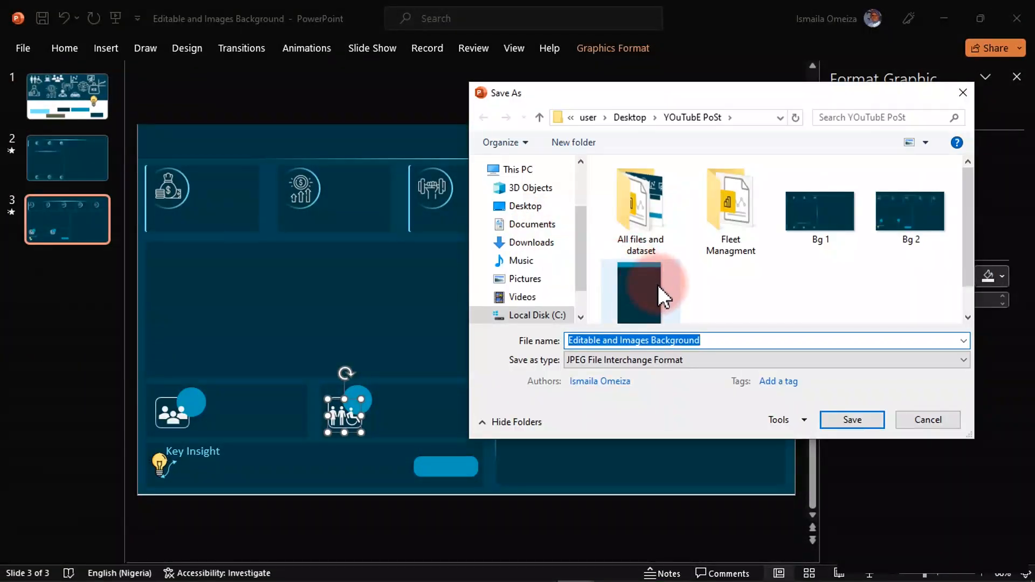
left_click(920, 224)
double_click(920, 223)
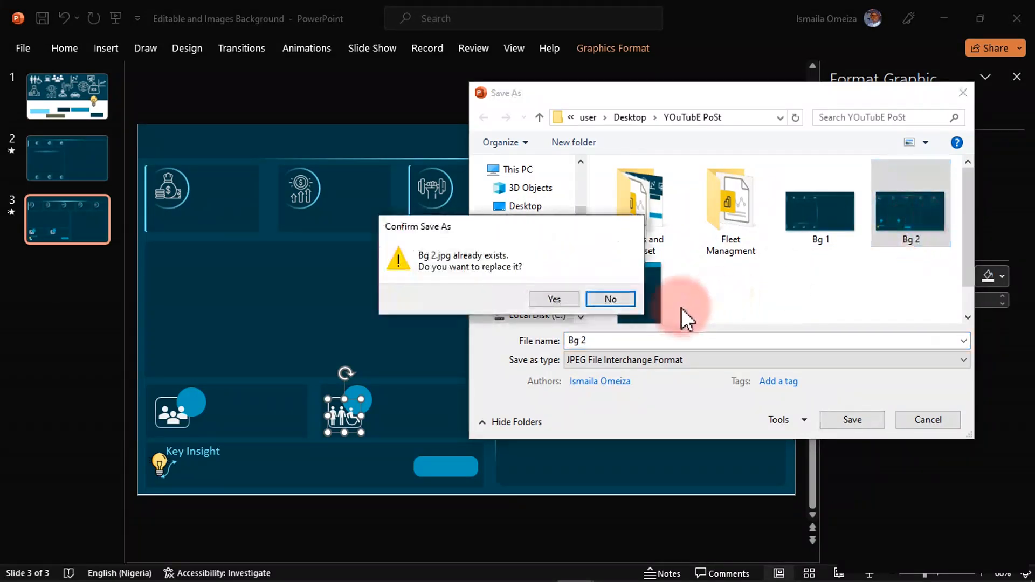
left_click(554, 300)
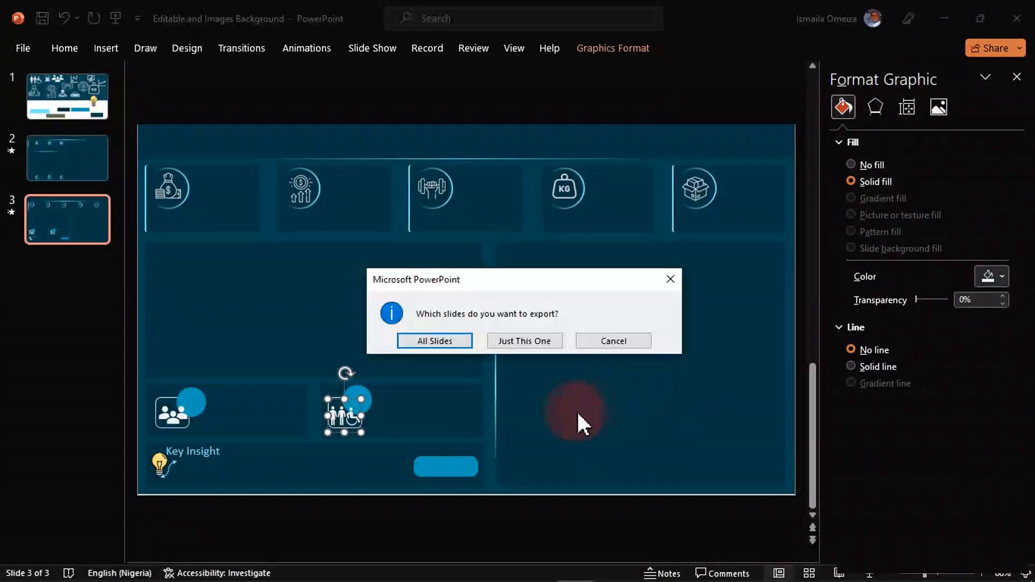
left_click(561, 345)
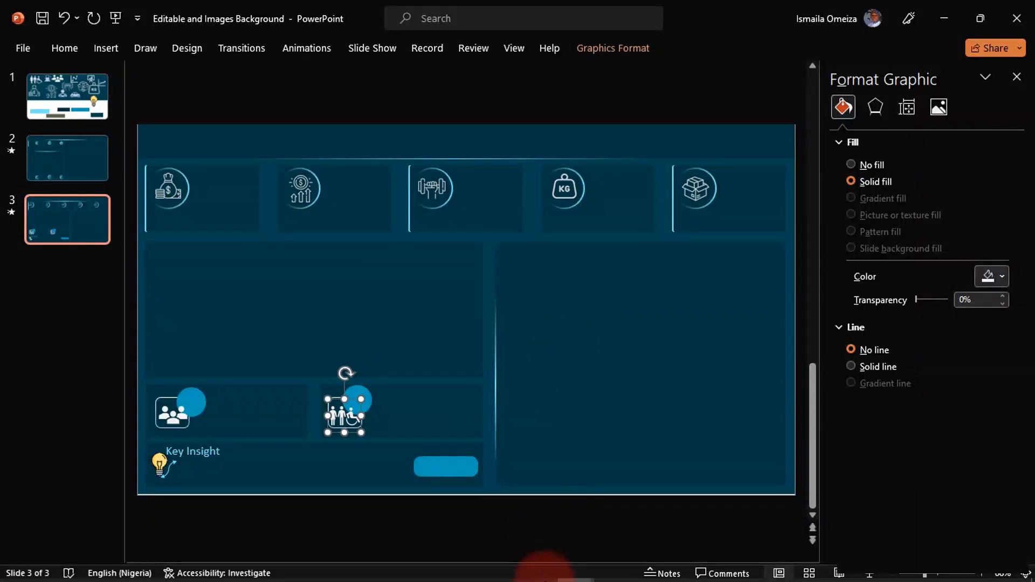
Switch to the YouTube Dashboard report in Power BI and replace its canvas background image with the updated Bg 2 picture.
mouse_move(353, 566)
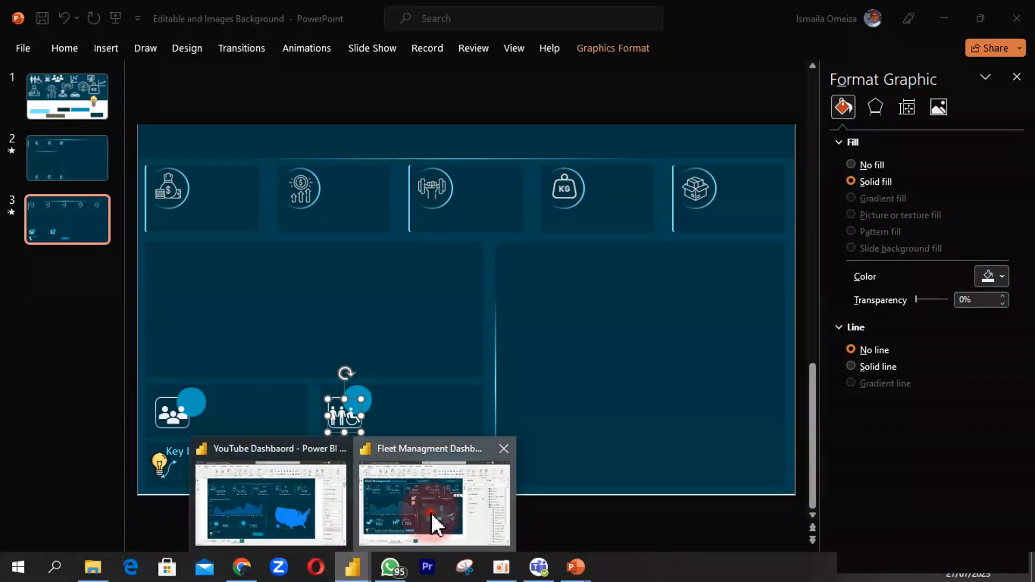
left_click(432, 523)
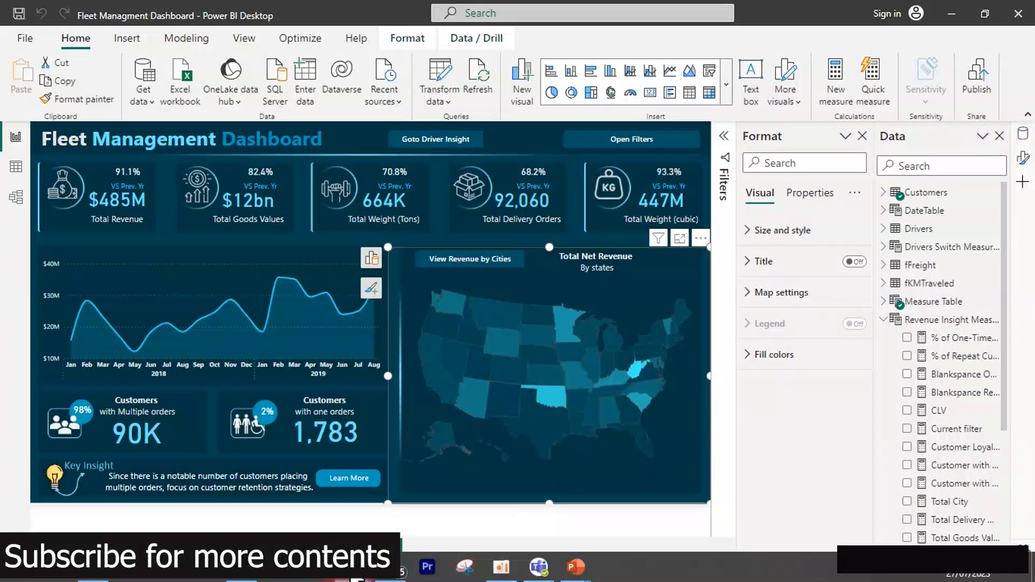
mouse_move(354, 566)
left_click(275, 491)
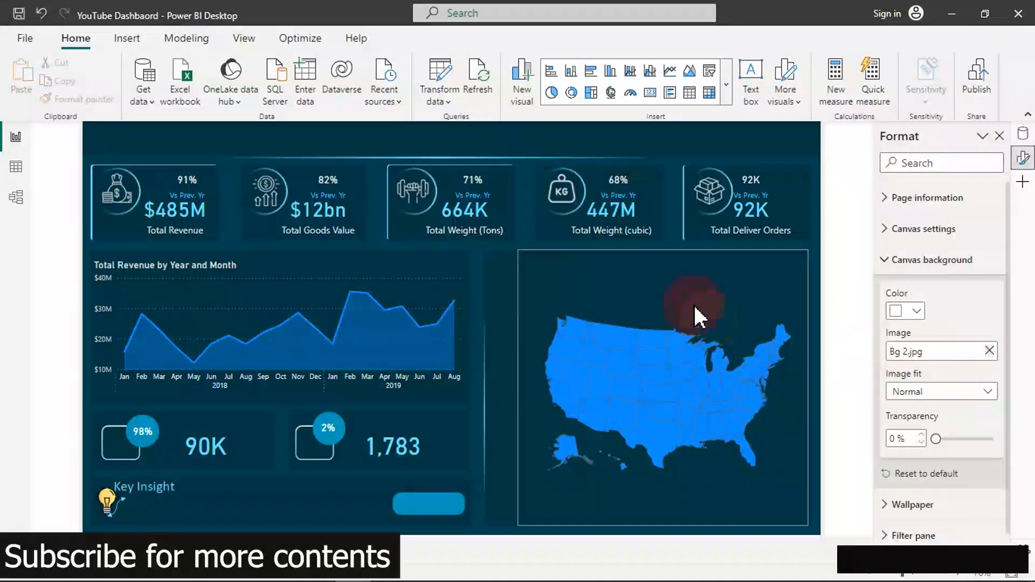
left_click(944, 262)
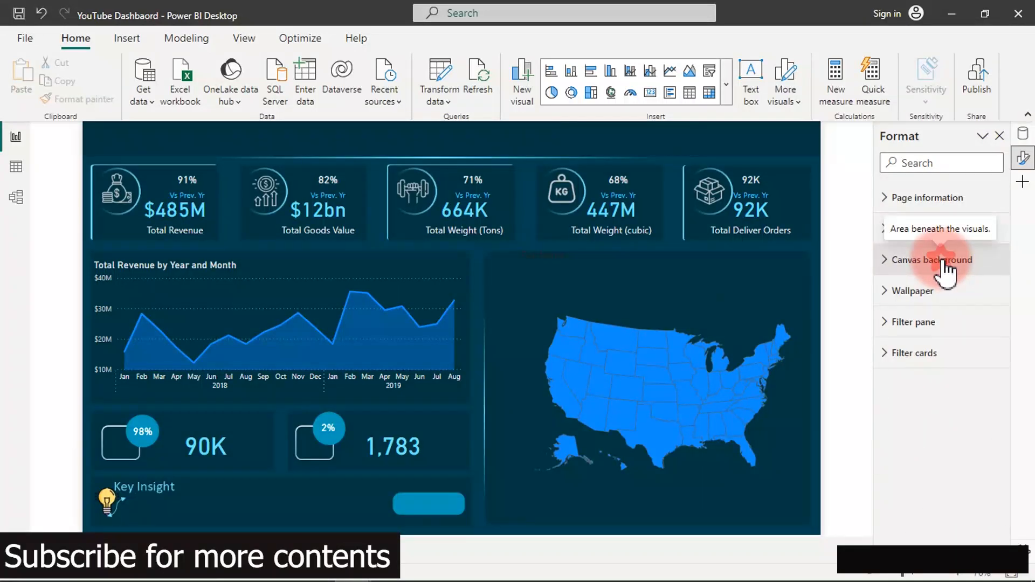
left_click(943, 262)
left_click(983, 351)
left_click(991, 351)
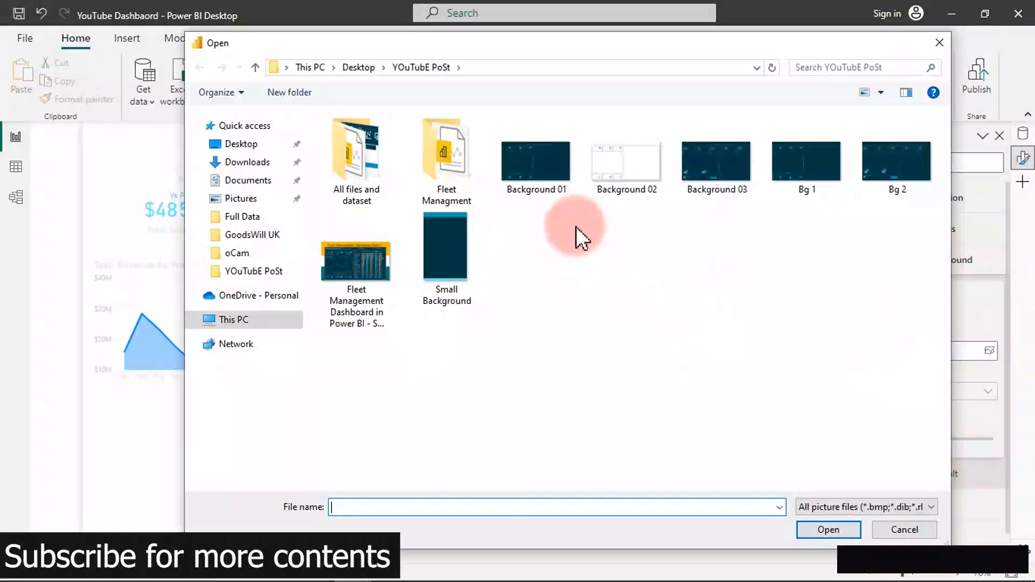
double_click(869, 166)
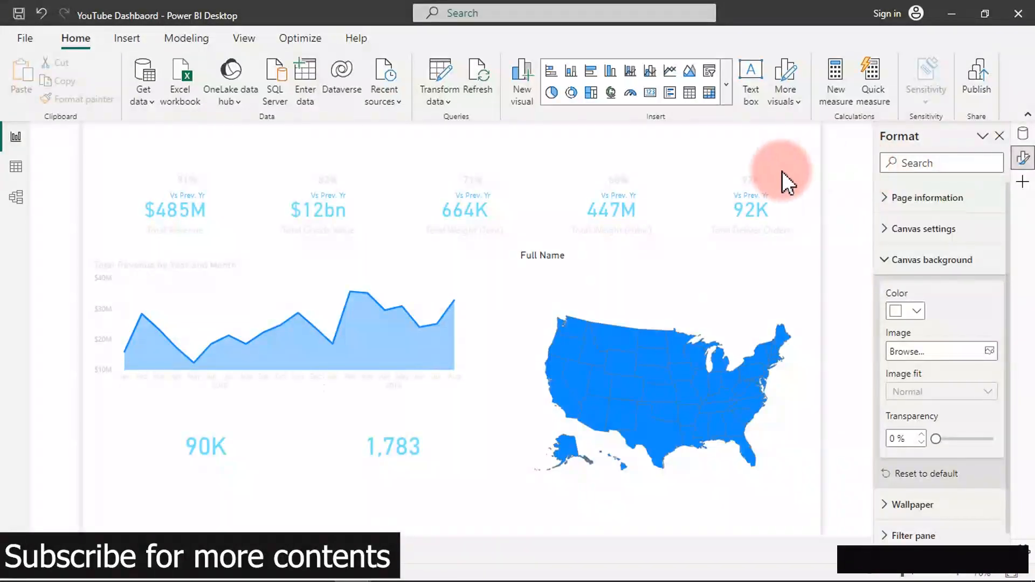
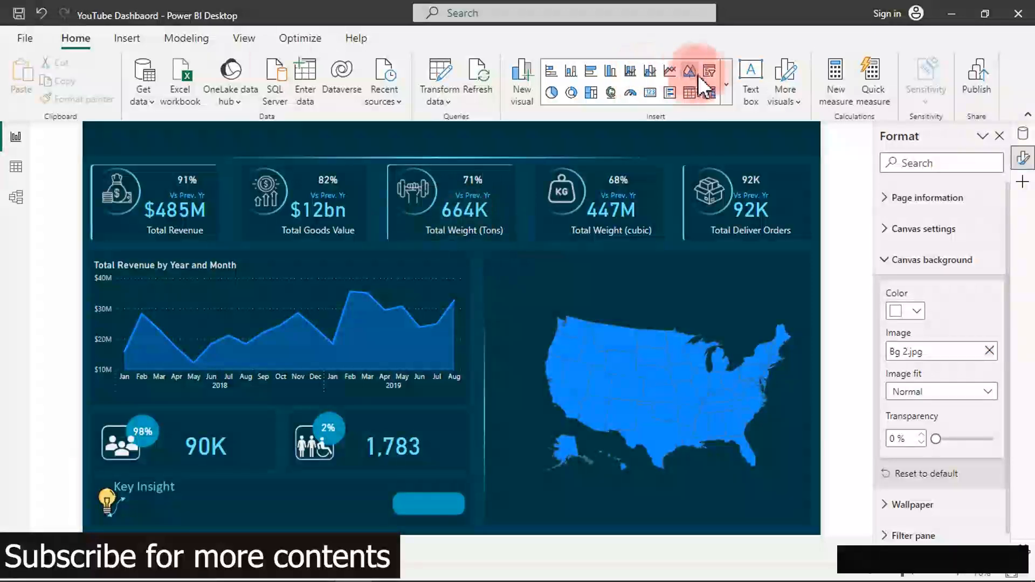
Insert a text box on the report page and move it up over the revenue chart, clear of the customer cards.
left_click(749, 81)
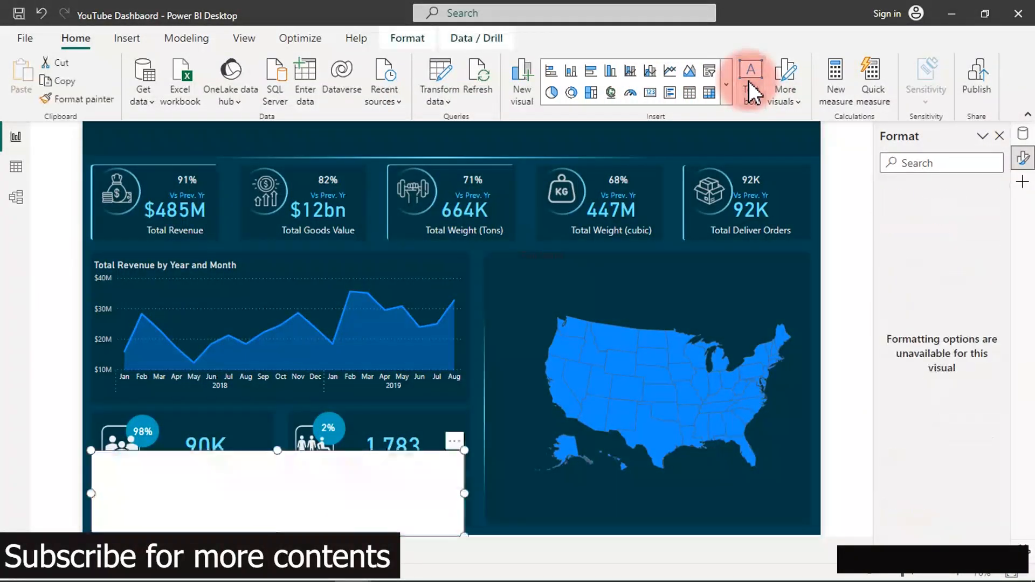
left_click(283, 476)
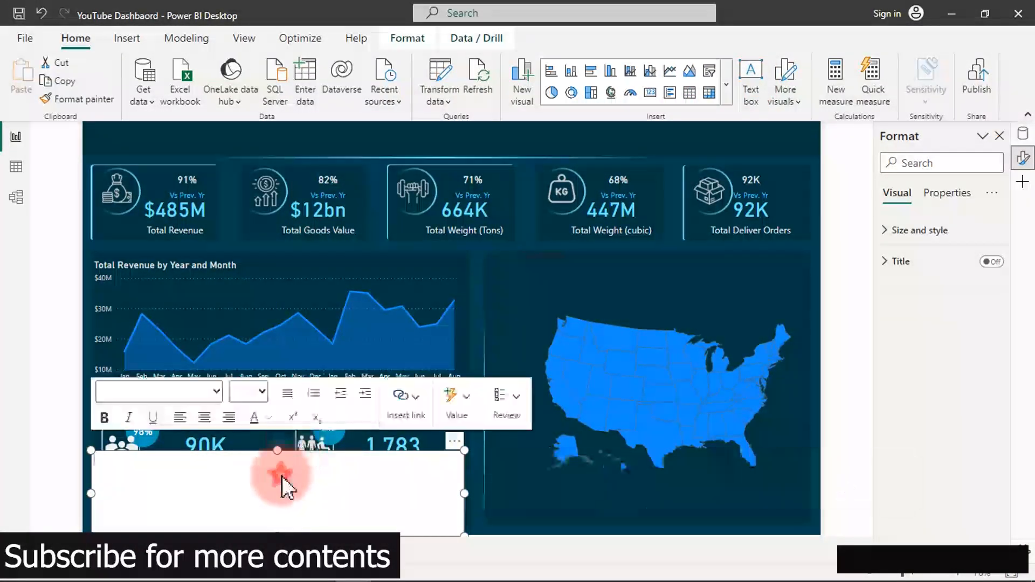
left_click(454, 442)
left_click_drag(456, 445, 555, 271)
Copy the field name Customers with Multiple Orders from the 90K card and paste it into the new text box.
left_click(211, 450)
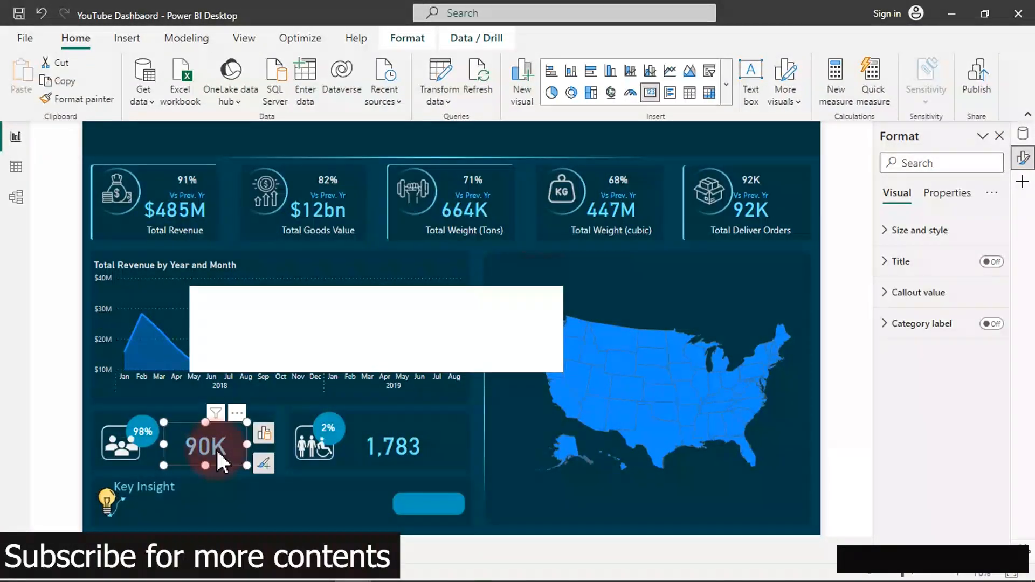
left_click(264, 433)
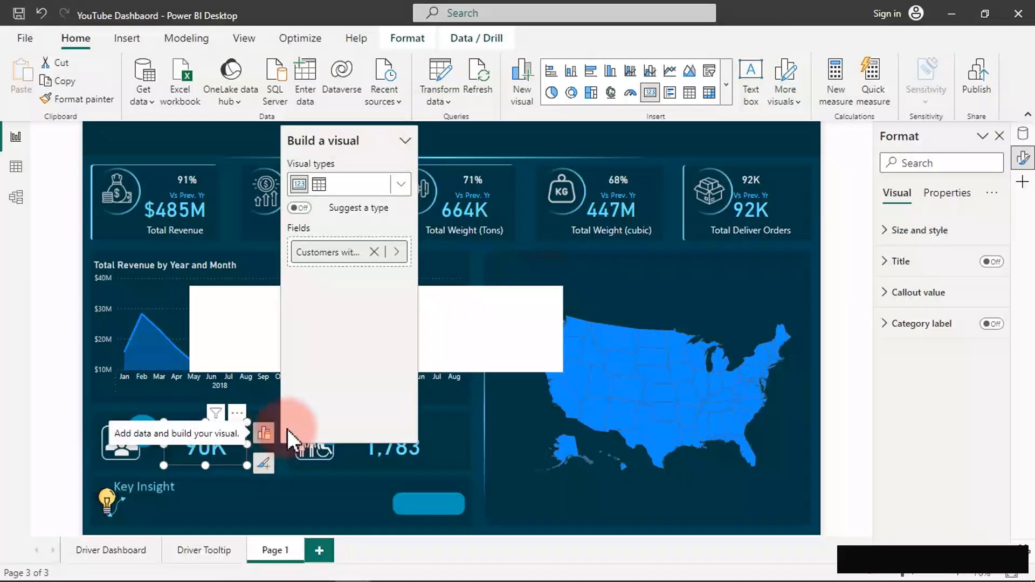
double_click(340, 257)
key("ctrl+c")
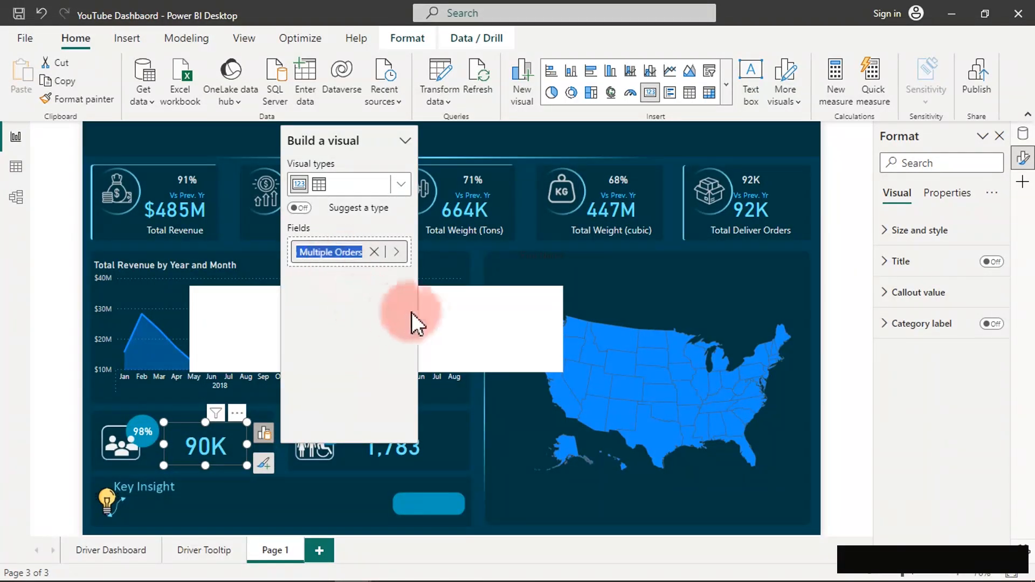
left_click(425, 325)
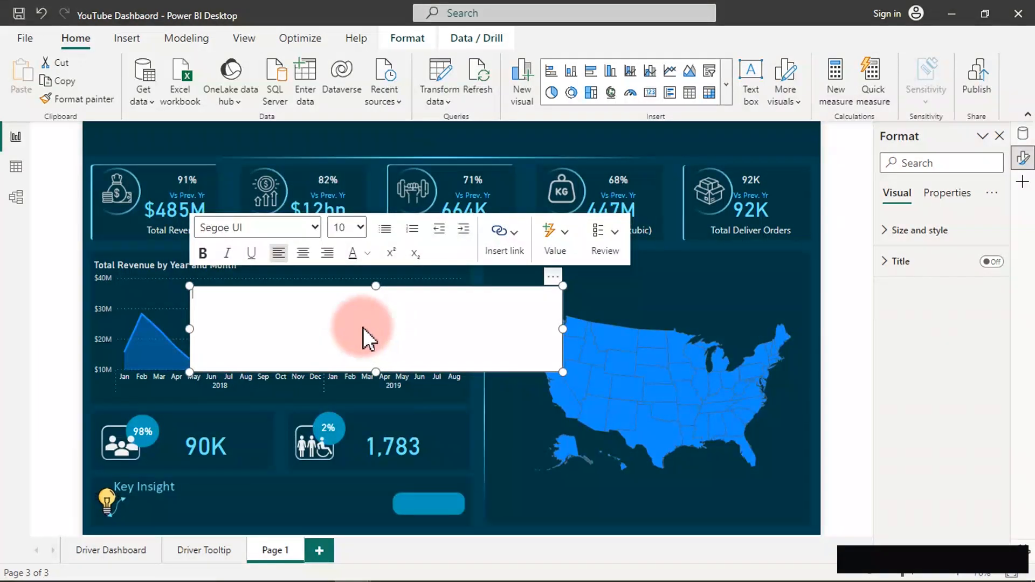
key("ctrl+v")
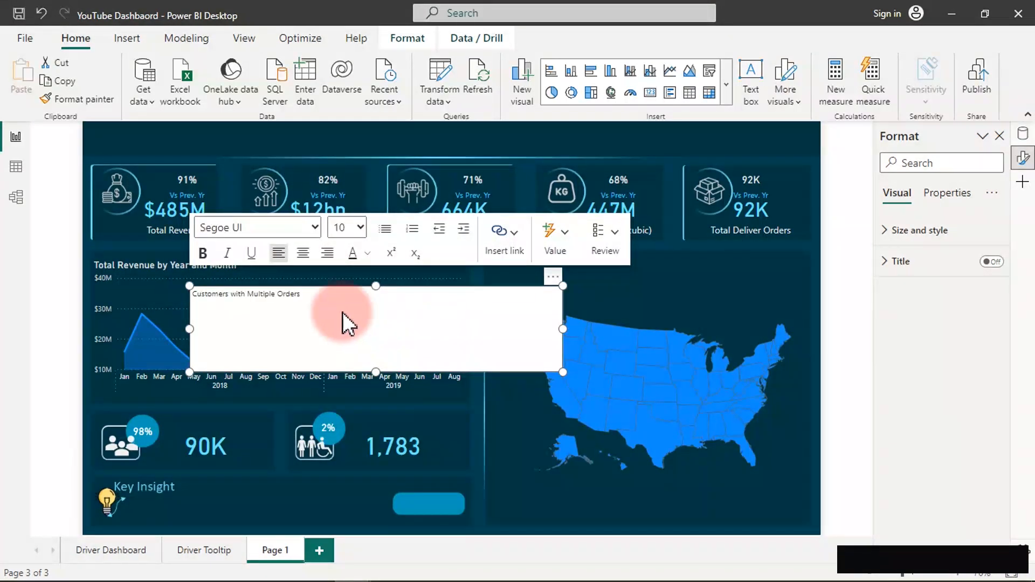
Set the text box's text to size 10.5 and the word Customers to the Segoe (Bold) font.
key("ctrl+a")
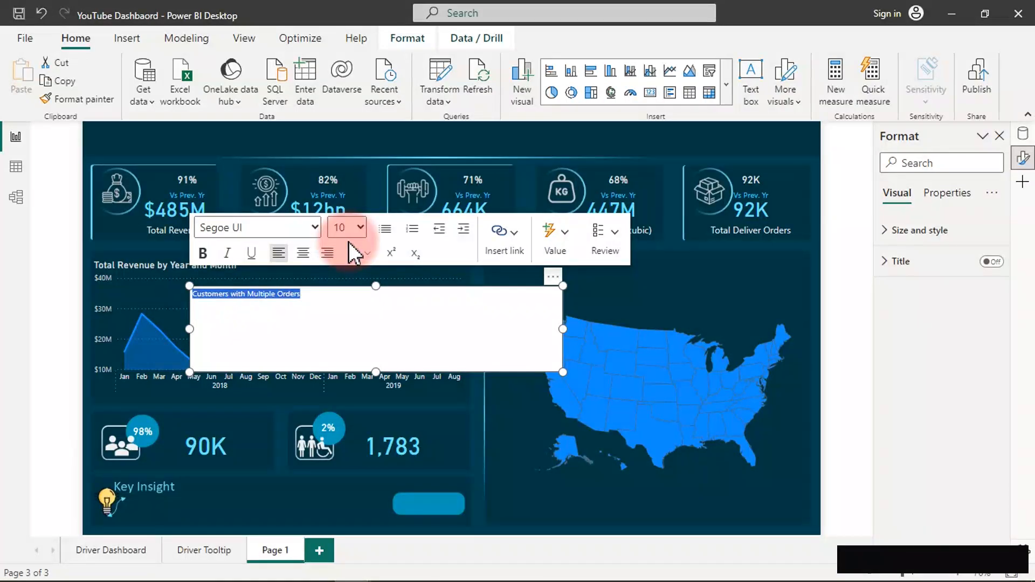
left_click(357, 224)
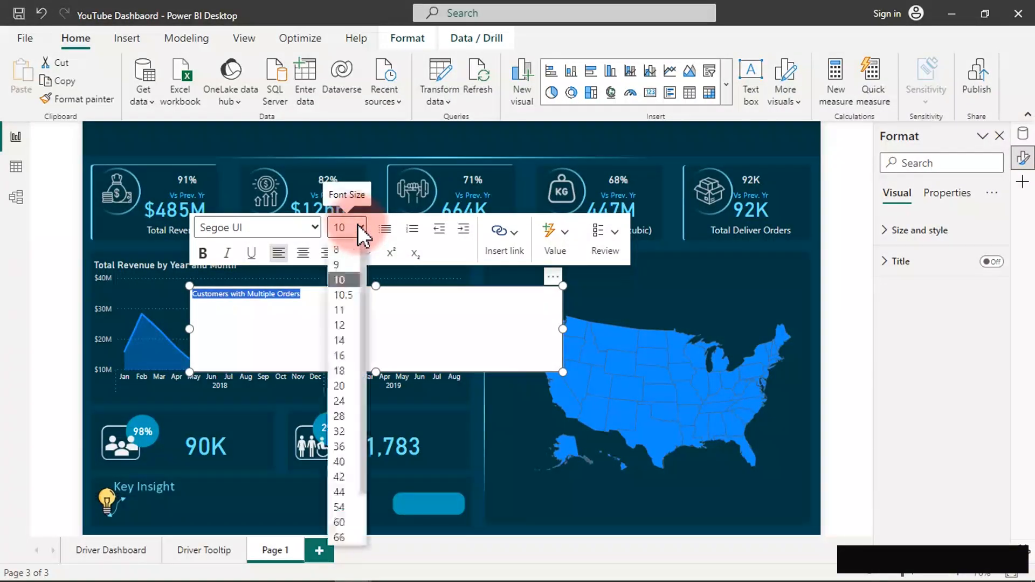
left_click(341, 295)
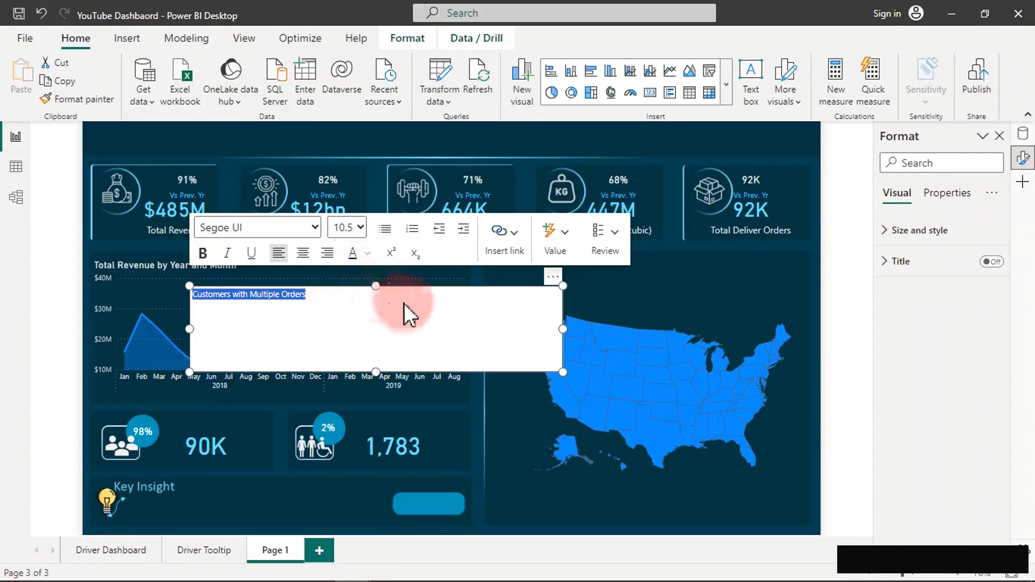
left_click(235, 294)
left_click_drag(235, 294, 201, 296)
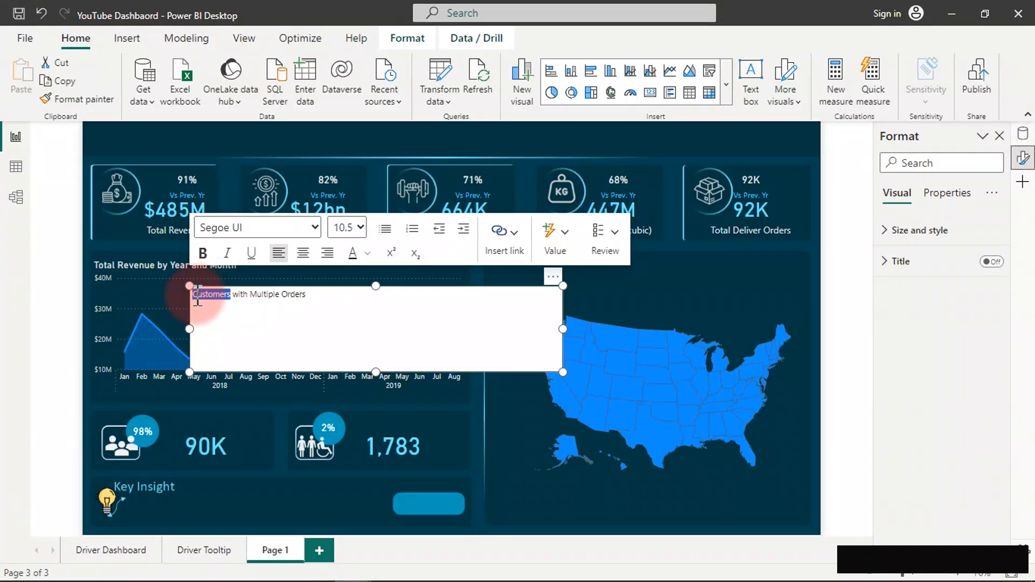
left_click(282, 229)
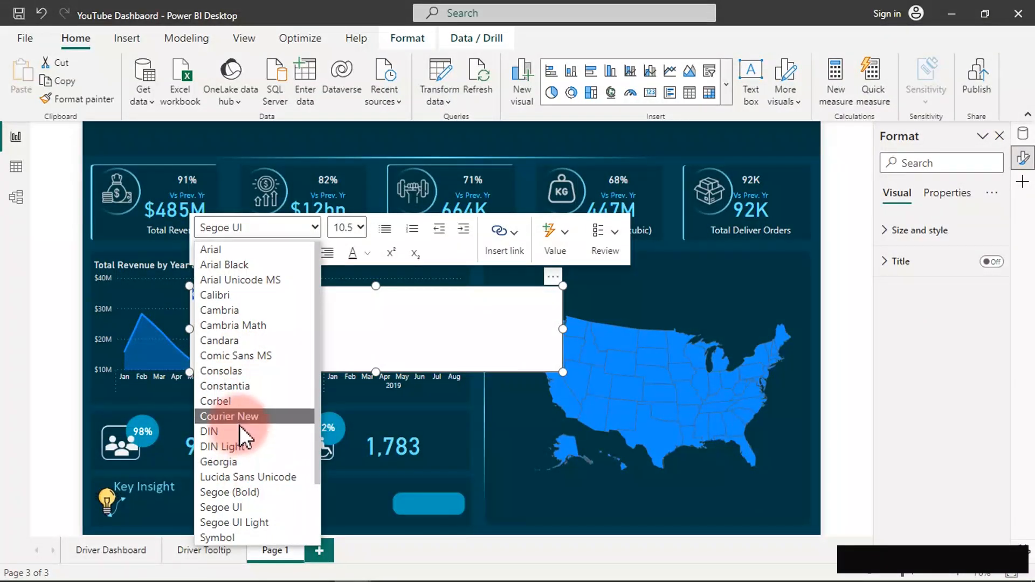
left_click(239, 488)
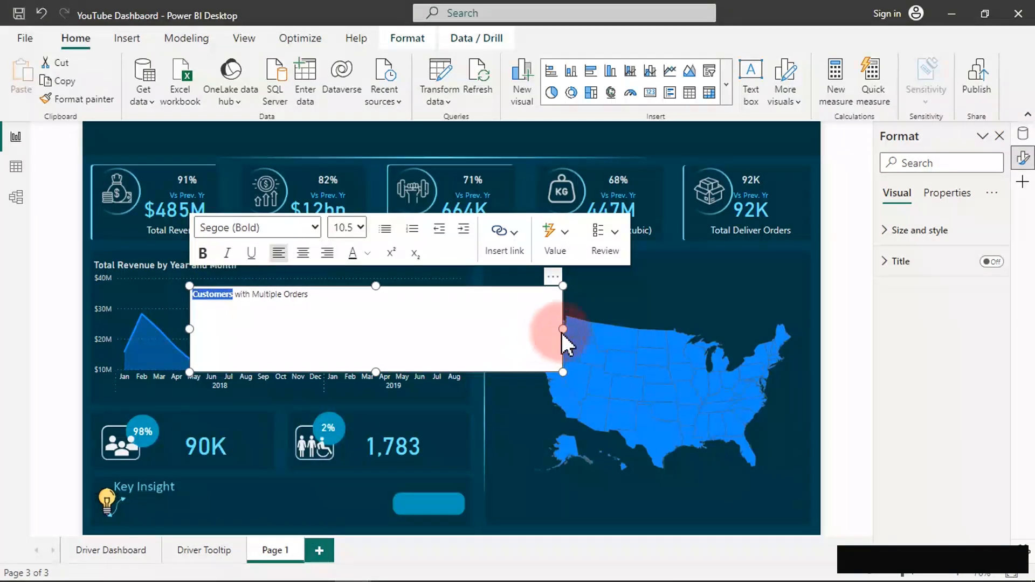
Shrink the text box around its text to about 212 wide by 47 high and turn off its background.
left_click_drag(563, 333, 310, 325)
left_click_drag(250, 371, 251, 309)
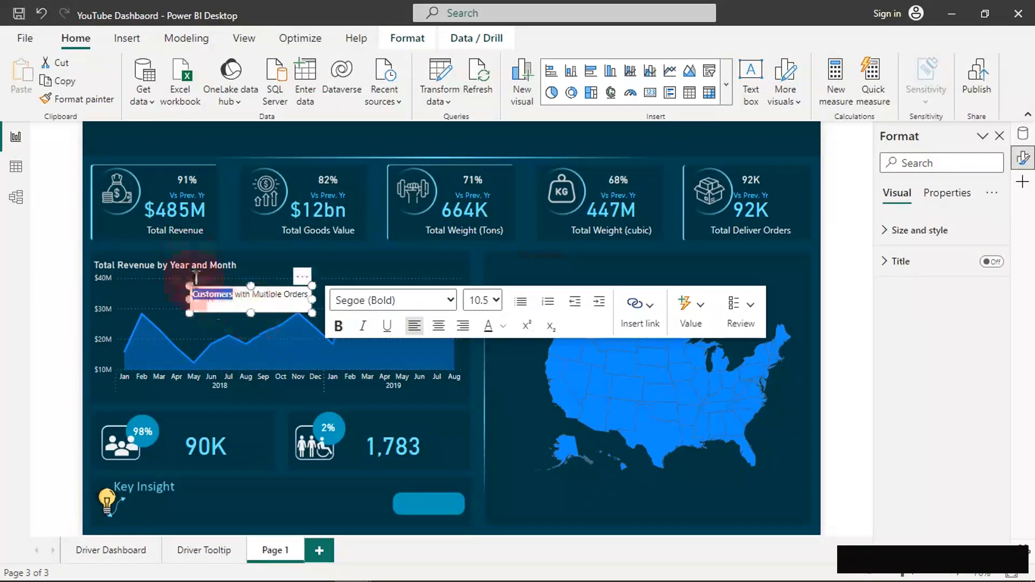
left_click(941, 232)
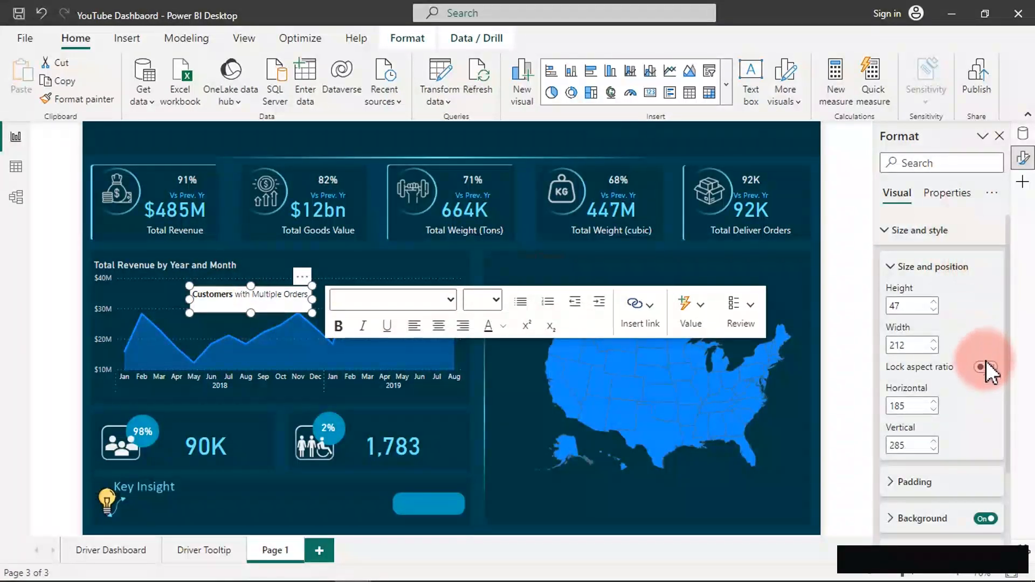
left_click(985, 519)
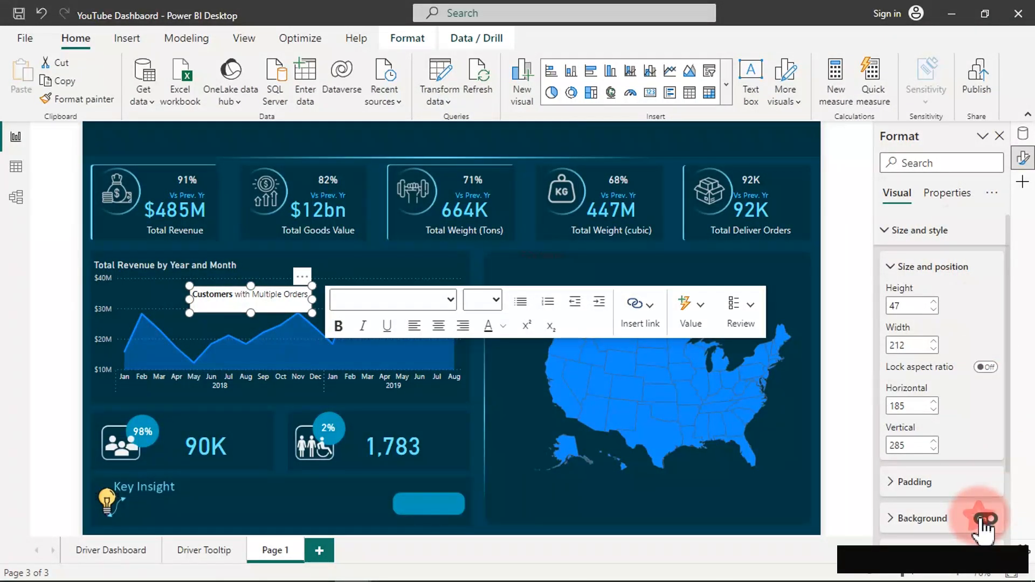
left_click(986, 519)
Change the color of all the label text to the light grey theme shade directly below White.
left_click(281, 296)
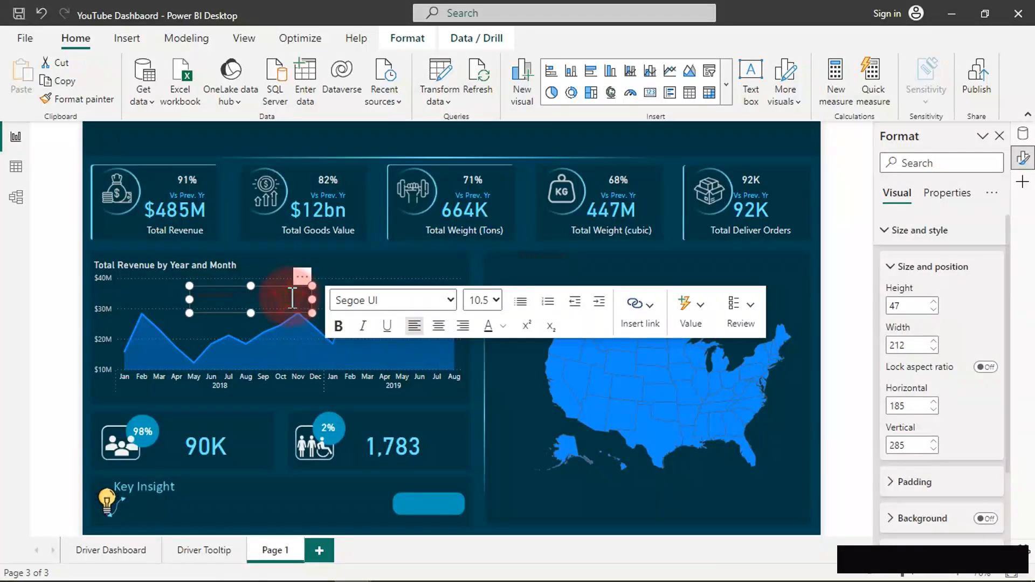
triple_click(292, 298)
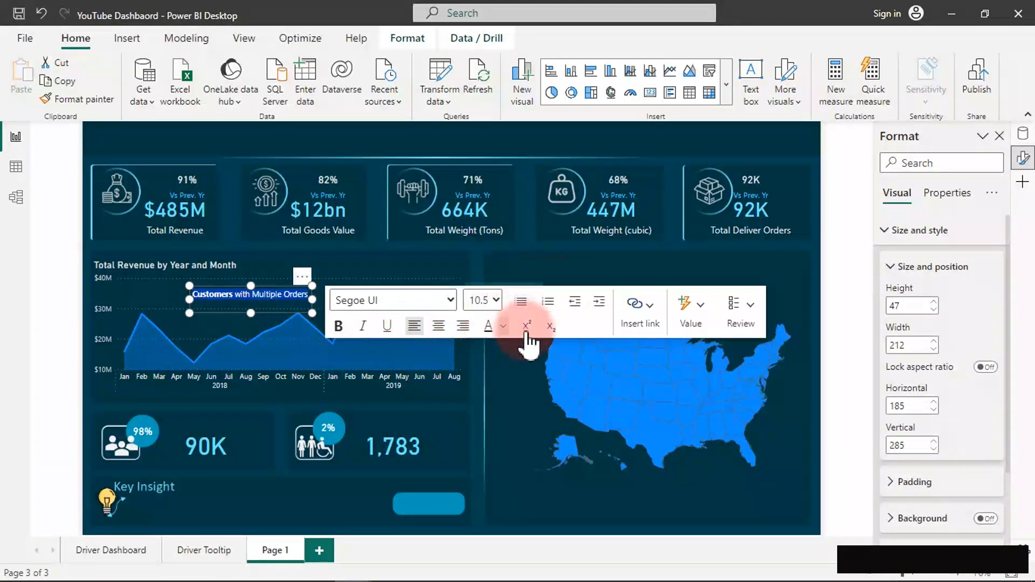
left_click(509, 326)
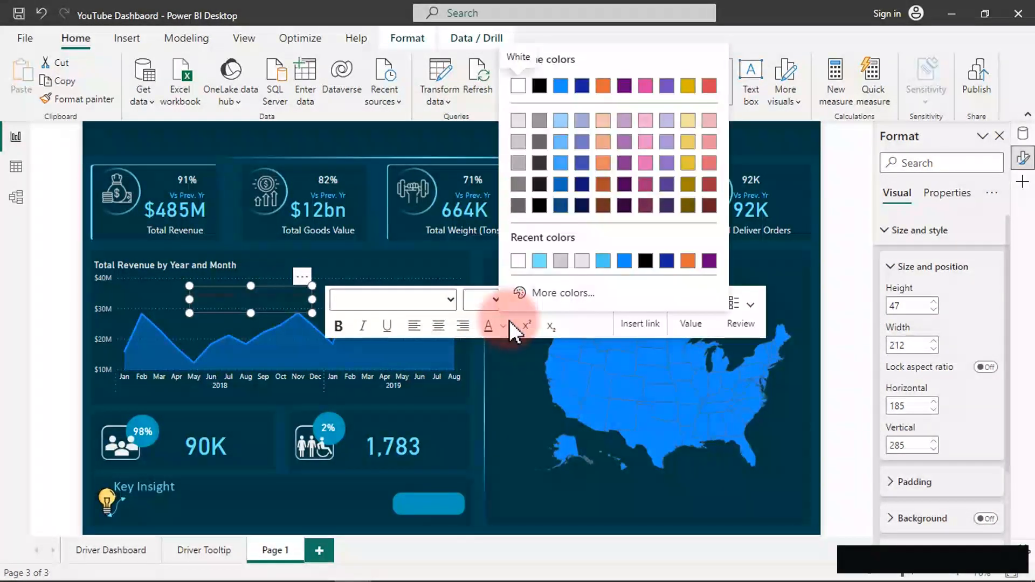
left_click(521, 120)
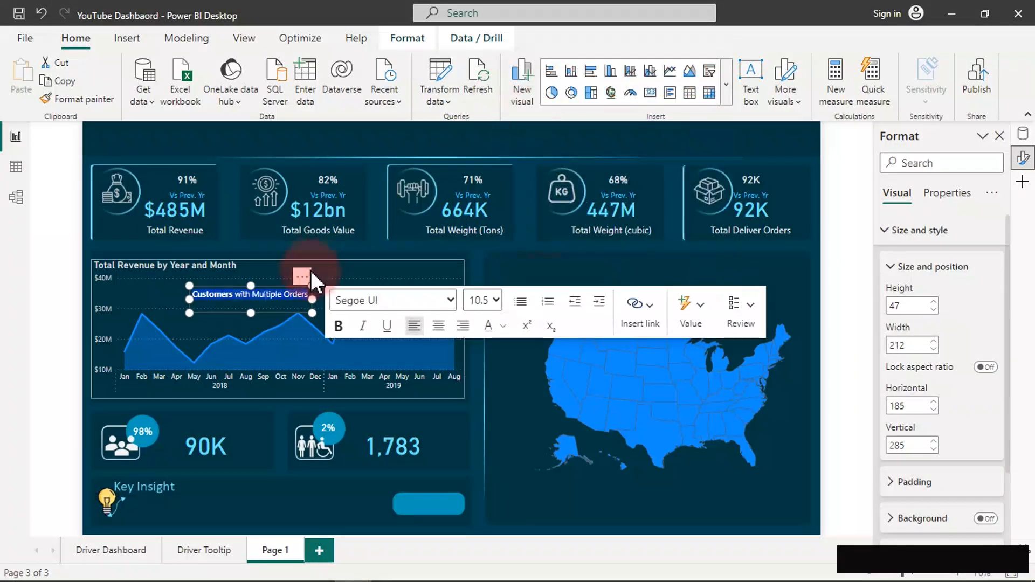
Place the text box above the 90K figure and split its text after Customers into two centered lines.
left_click_drag(297, 329, 275, 403)
left_click(213, 423)
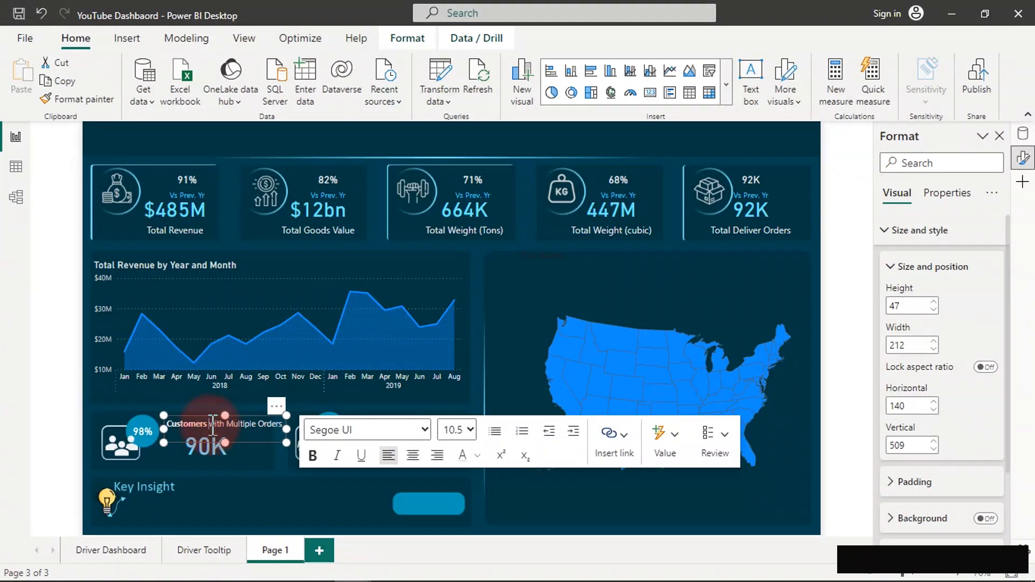
key("Return")
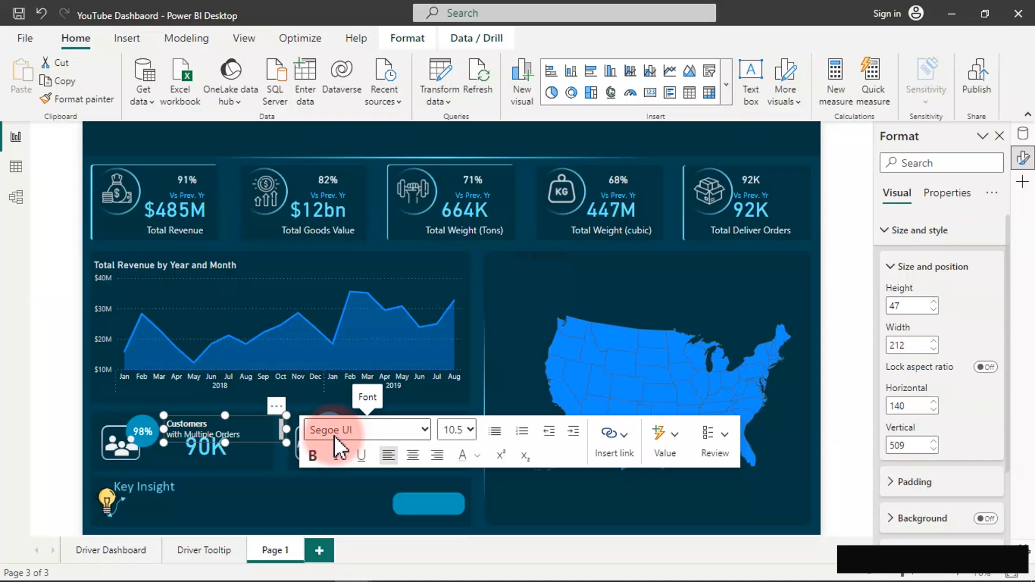
key("ctrl+a")
left_click(412, 455)
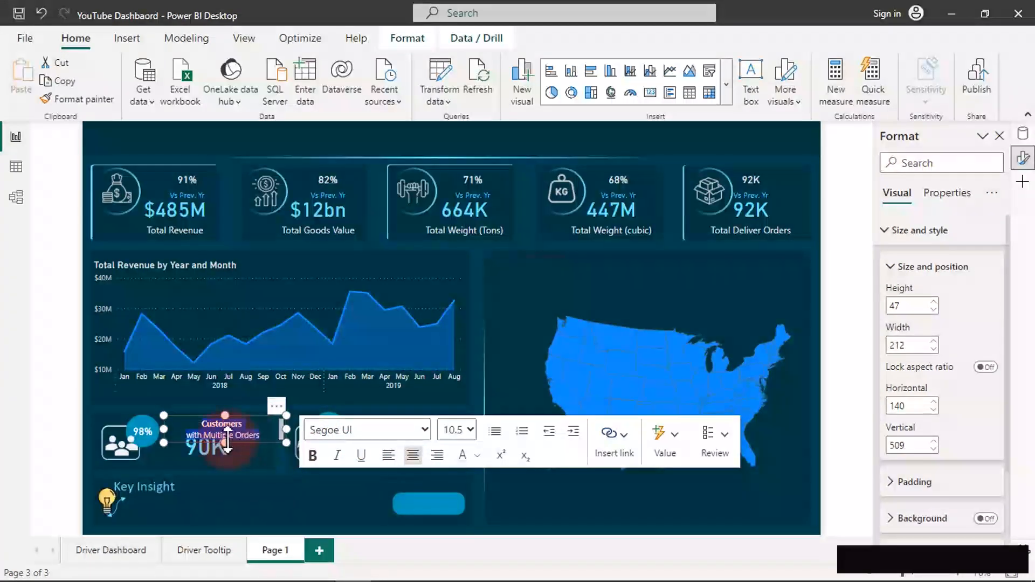
Resize the label to about 166 wide by 63 high and move the 90K card beneath it, to about horizontal 151, vertical 534.
left_click_drag(226, 443, 226, 453)
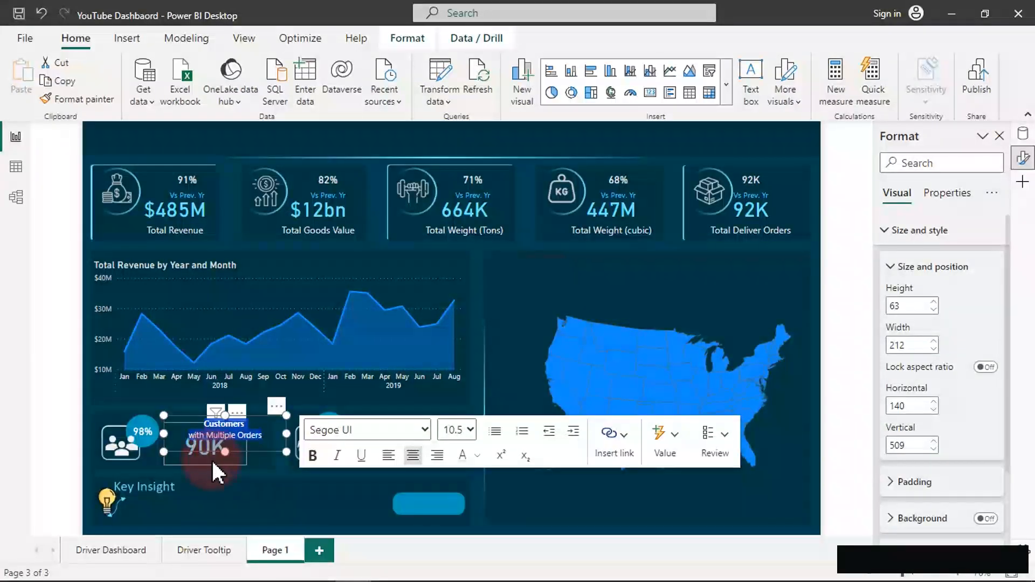
left_click(212, 459)
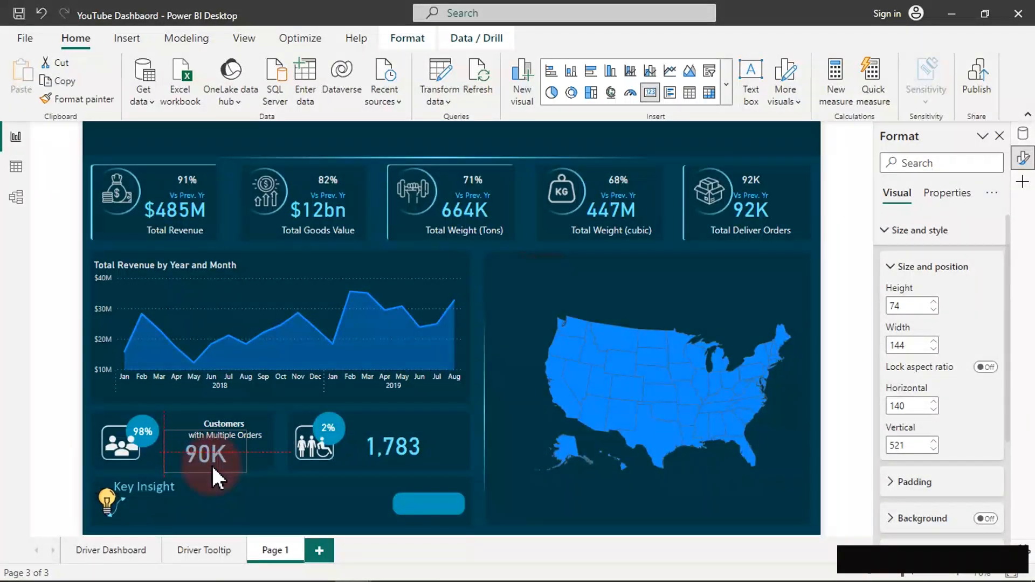
left_click(242, 444)
left_click(269, 436)
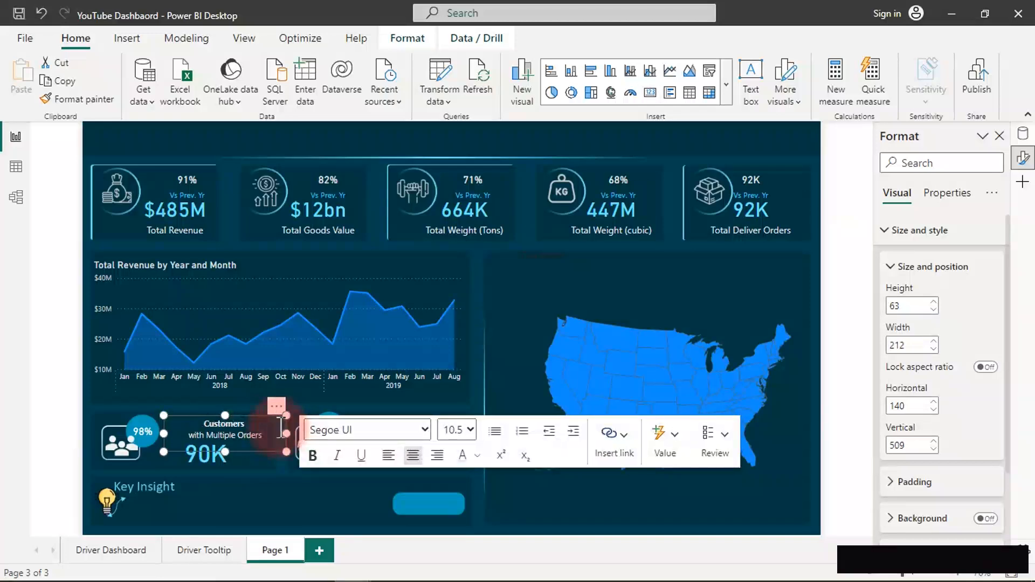
left_click_drag(285, 436, 259, 434)
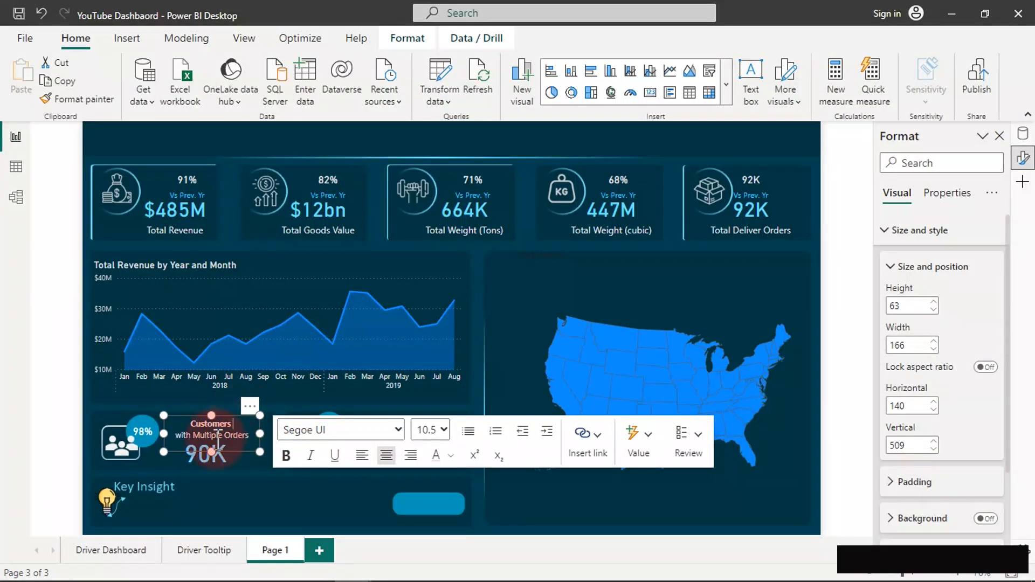
left_click(206, 468)
left_click_drag(206, 468, 212, 466)
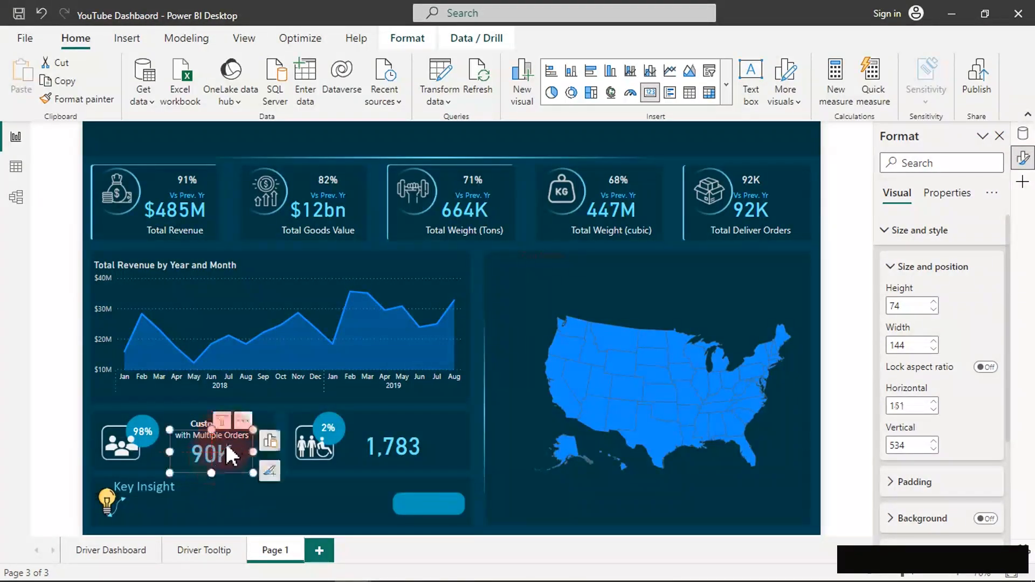
Duplicate the Customers with Multiple Orders label and place the copy above the 1,783 figure, at about horizontal 472, vertical 515.
left_click(203, 416)
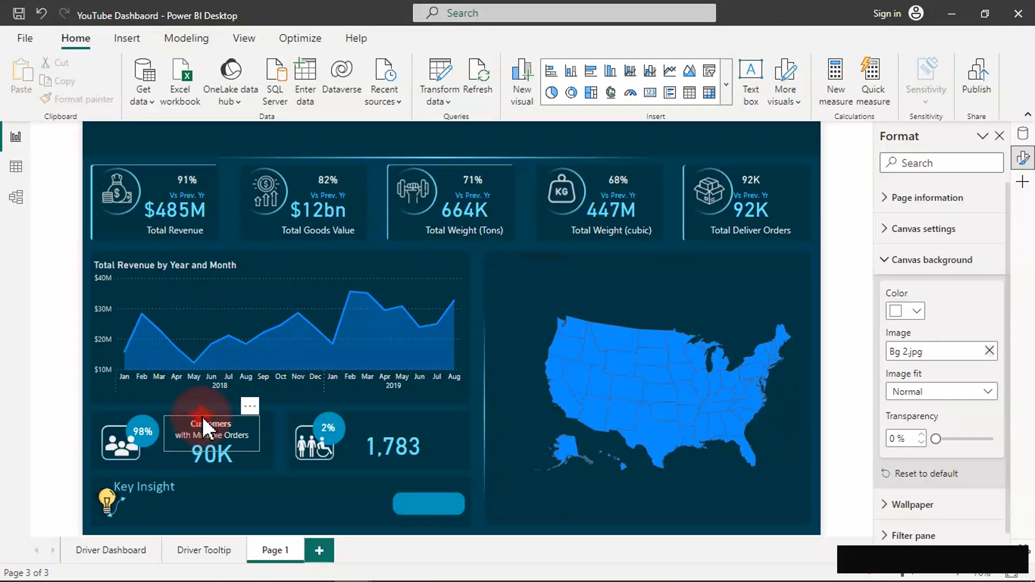
left_click(202, 416)
left_click(56, 82)
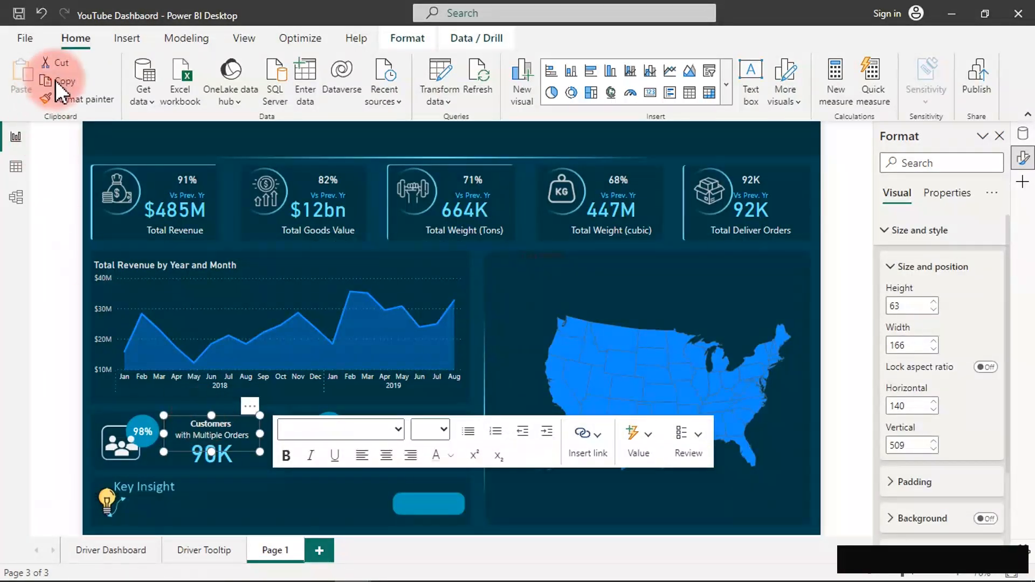
left_click(24, 72)
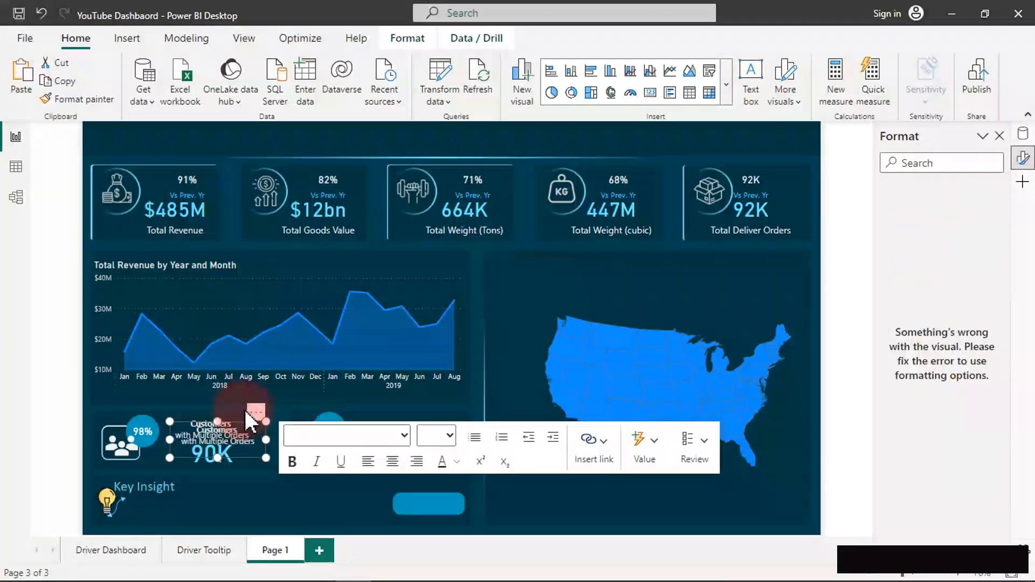
left_click_drag(257, 418, 446, 410)
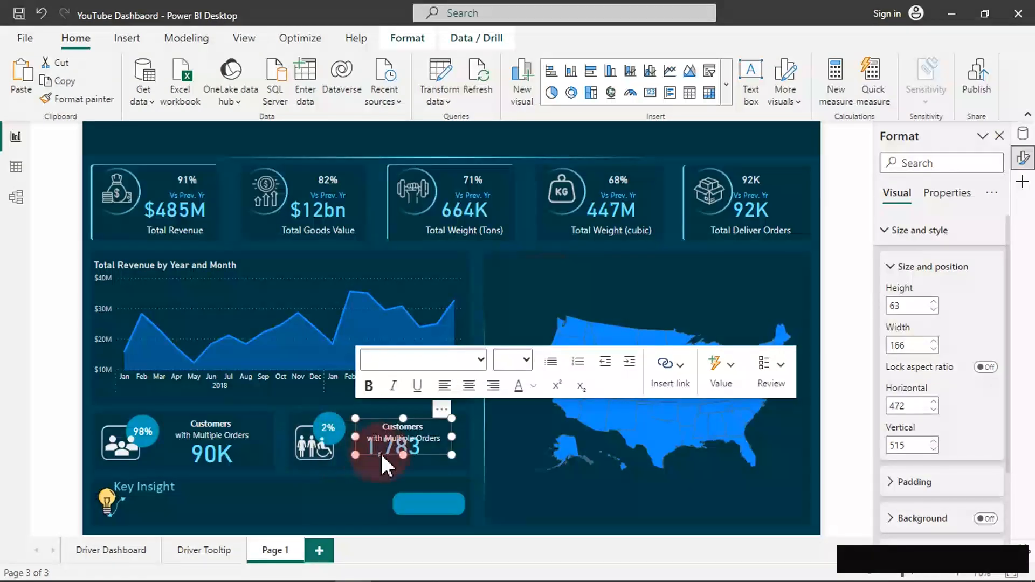
Move the 1,783 card beneath the copied label, to about horizontal 470, vertical 536.
left_click_drag(380, 459, 404, 461)
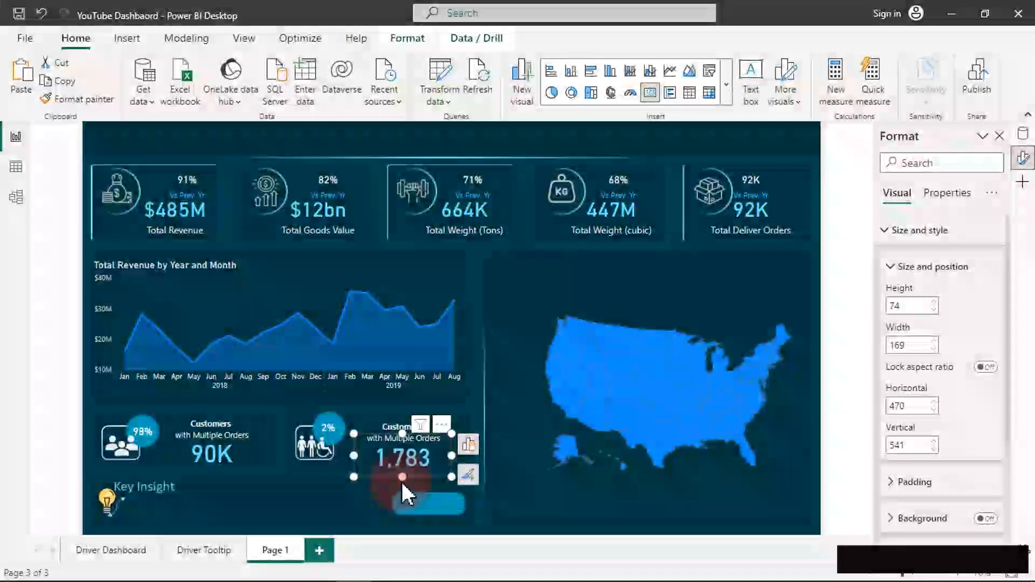
key("Up")
key("Up")
key("Up")
key("Up")
key("Up")
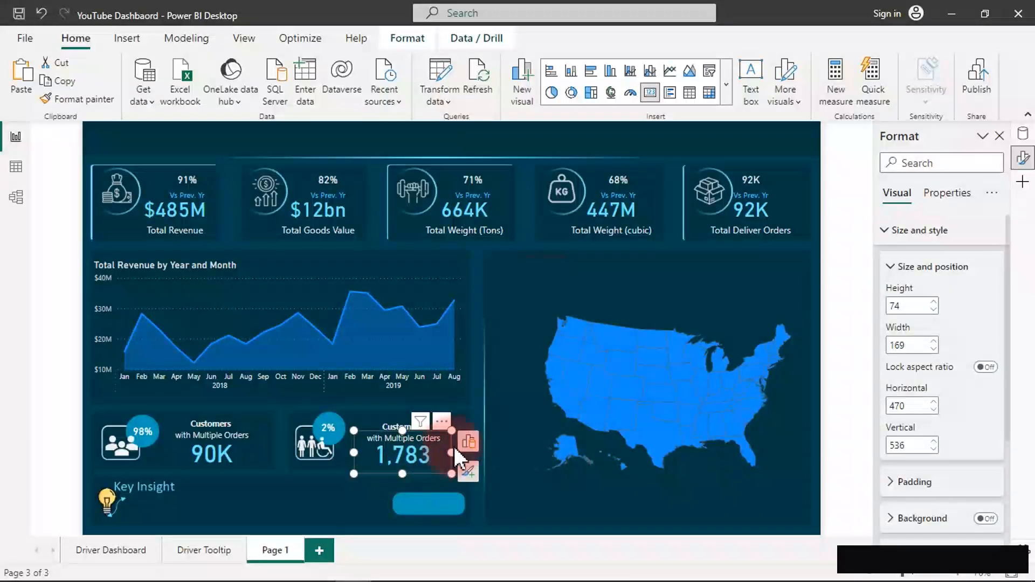
Replace the copied label's text with Customer with One Orders, taken from the 1,783 card's field name.
left_click(469, 441)
double_click(536, 262)
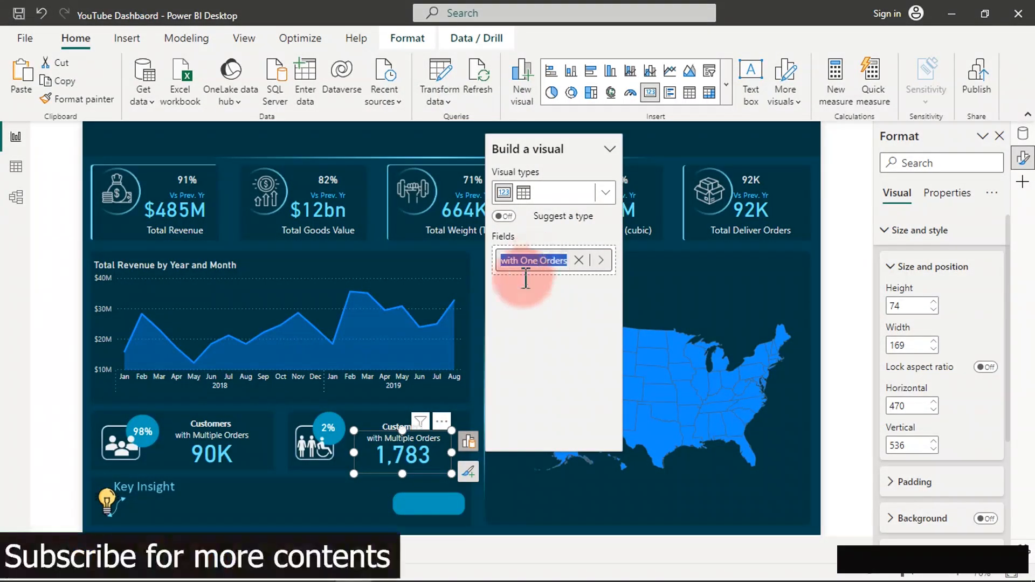
left_click(383, 421)
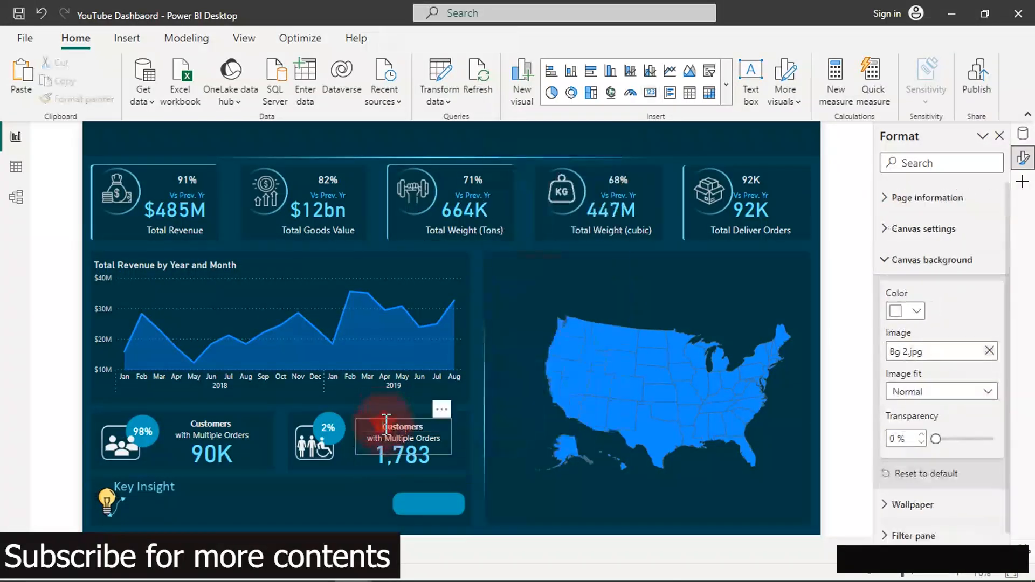
left_click(390, 431)
key("ctrl+a")
key("Delete")
key("ctrl+a")
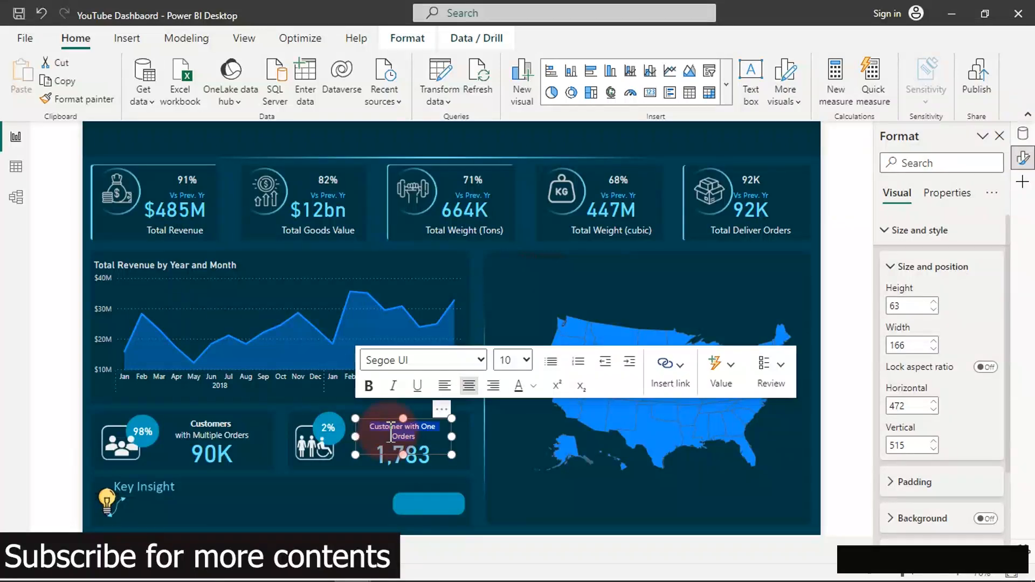
Set the new label's text to size 10.5 in the light grey theme shade directly below White.
left_click(528, 361)
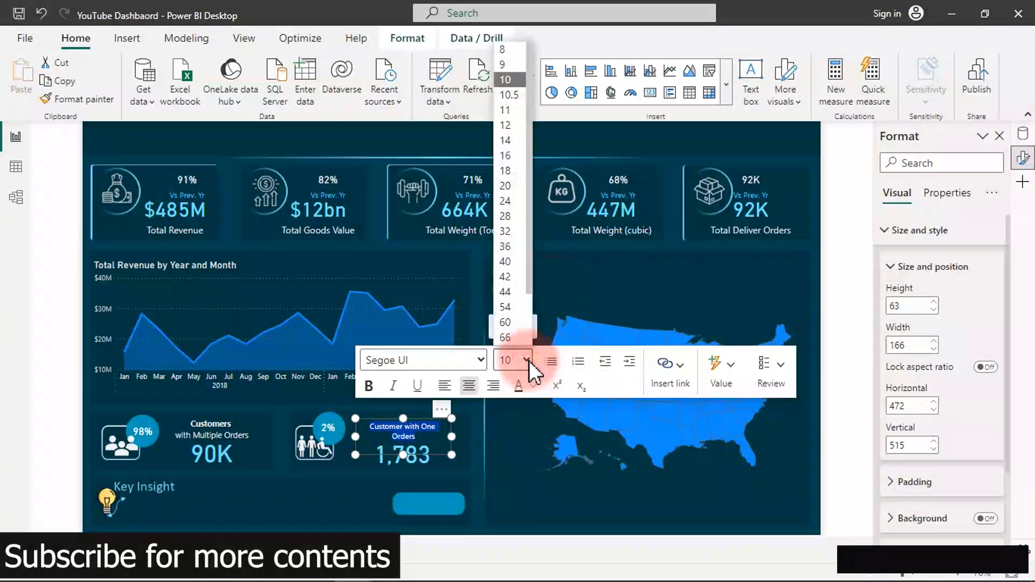
left_click(509, 94)
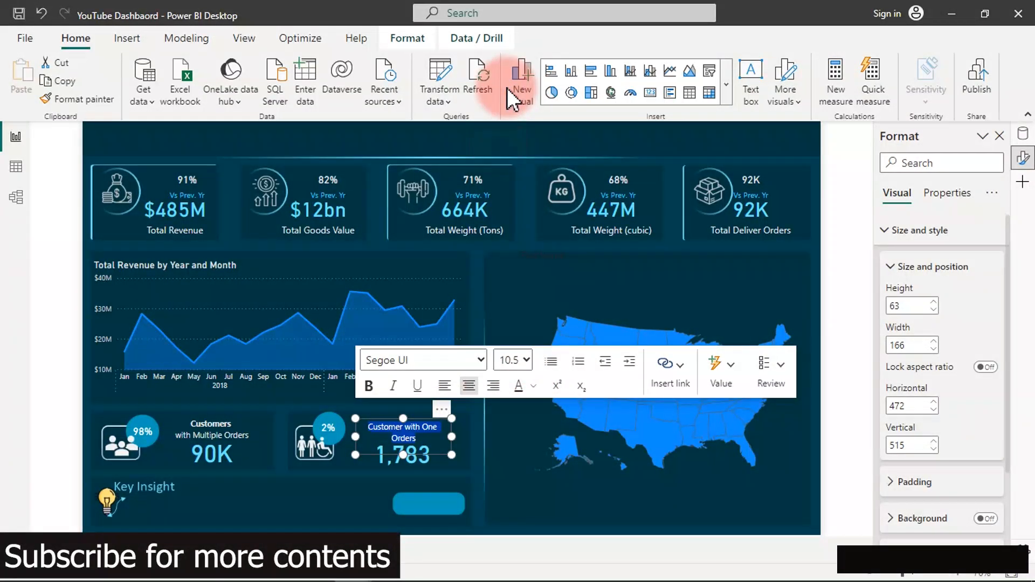
left_click(533, 387)
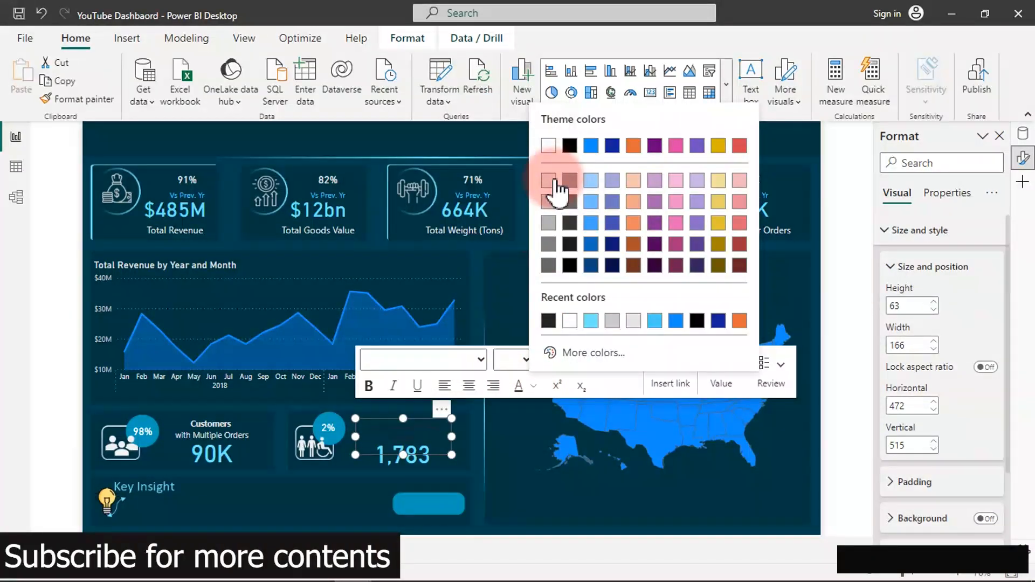
left_click(555, 183)
left_click(407, 426)
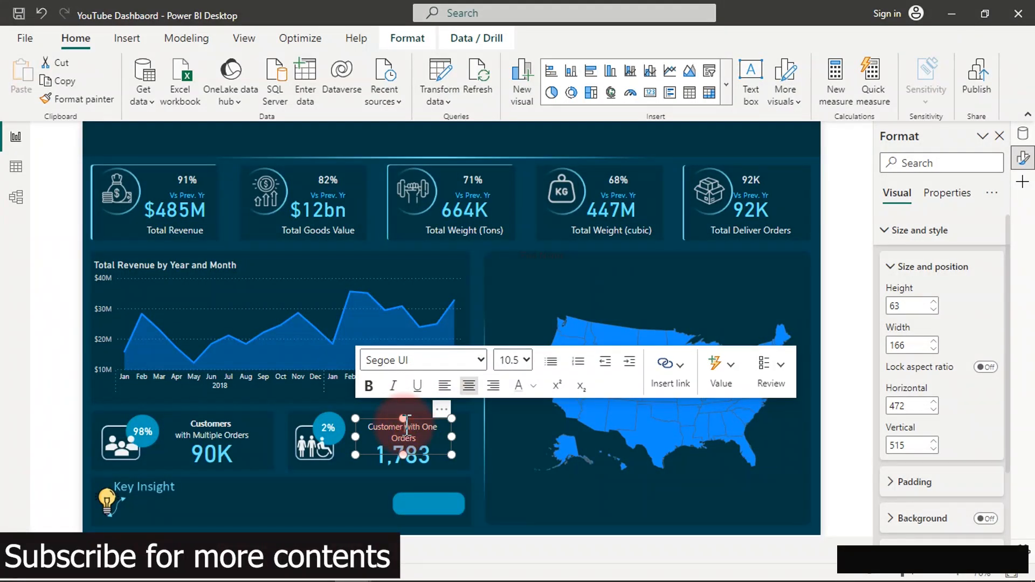
Widen the label to about 180, split its text after Customer into two lines, and set Customer in Segoe (Bold).
left_click_drag(451, 439, 458, 436)
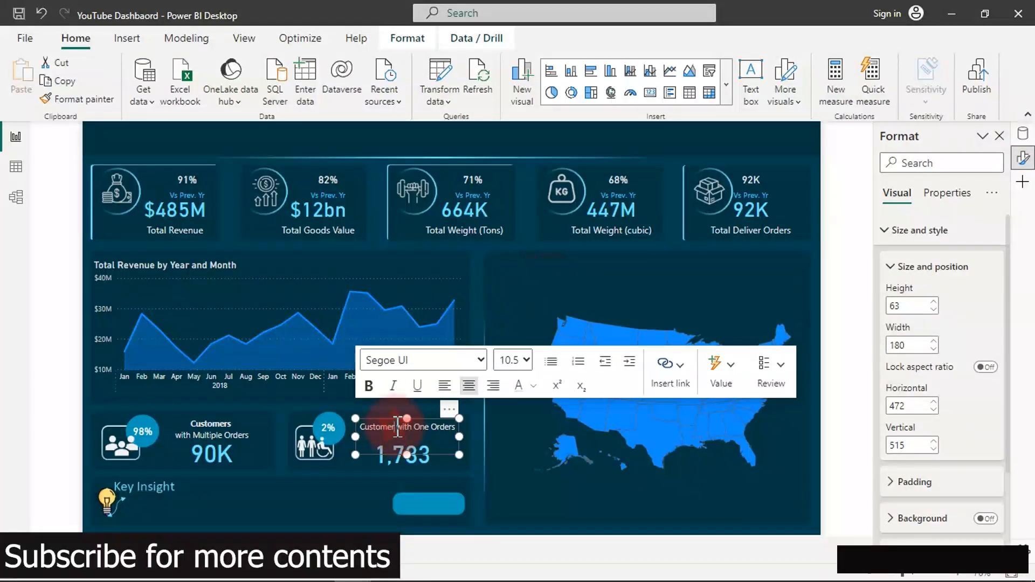
key("Return")
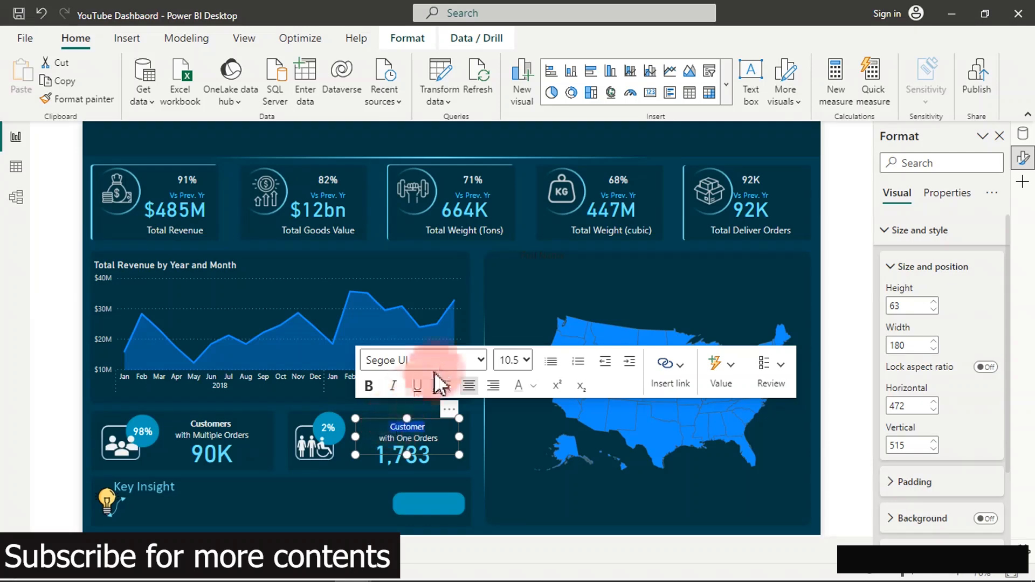
left_click(479, 357)
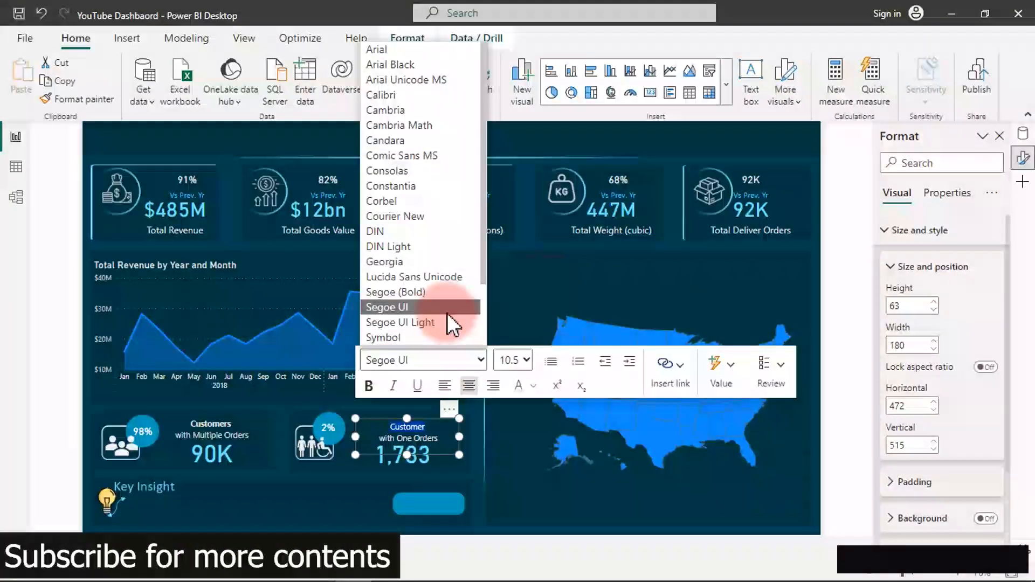
left_click(412, 294)
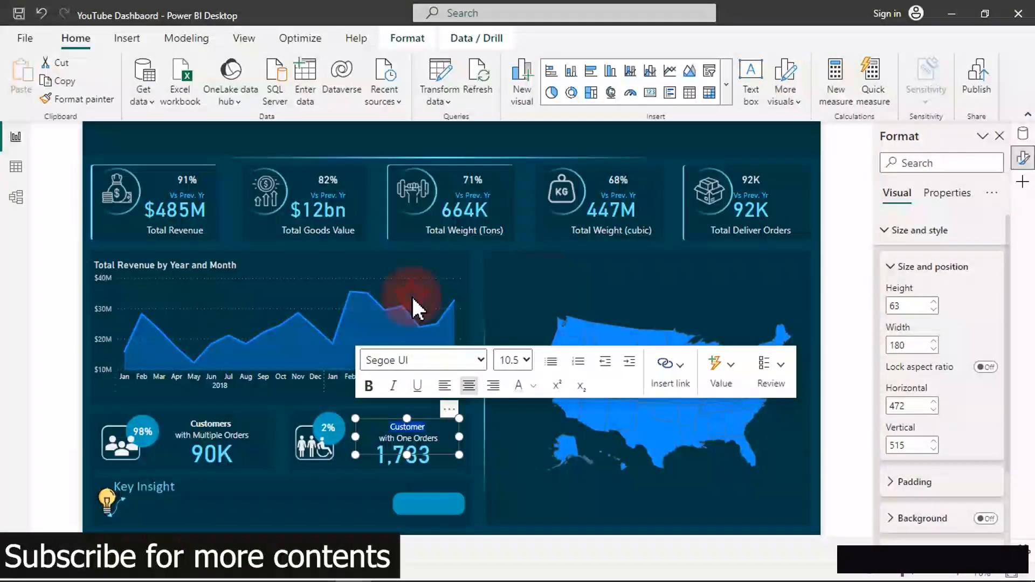
left_click(342, 143)
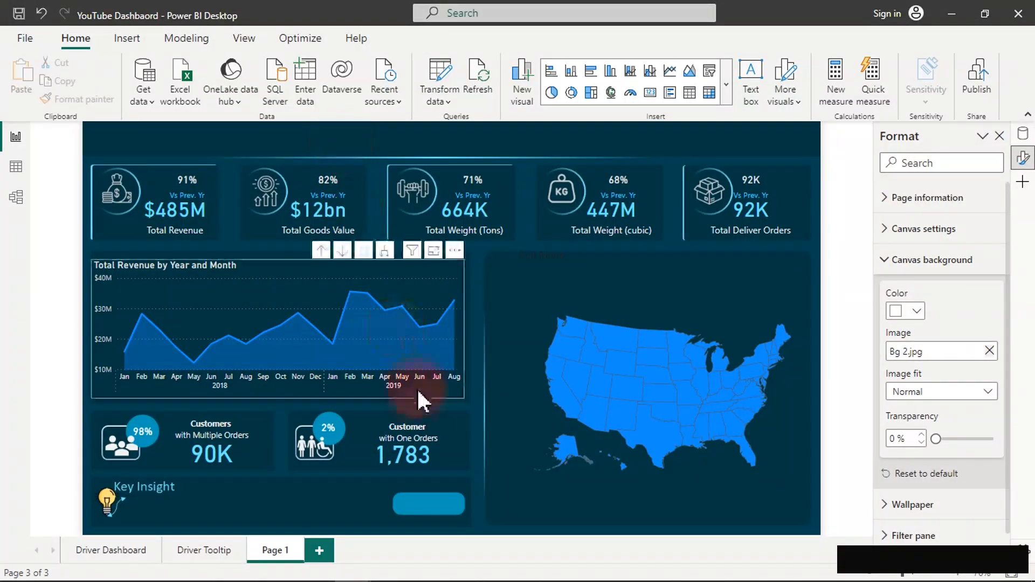
left_click(414, 474)
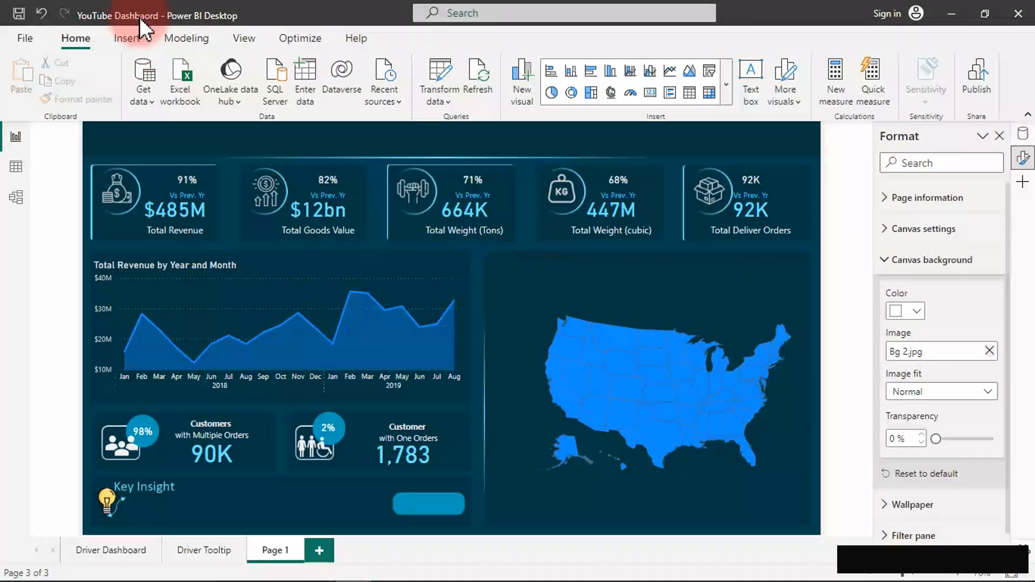
Switch to the Fleet Managment Dashboard file, show its revenue by cities, and look through the city table.
left_click(616, 305)
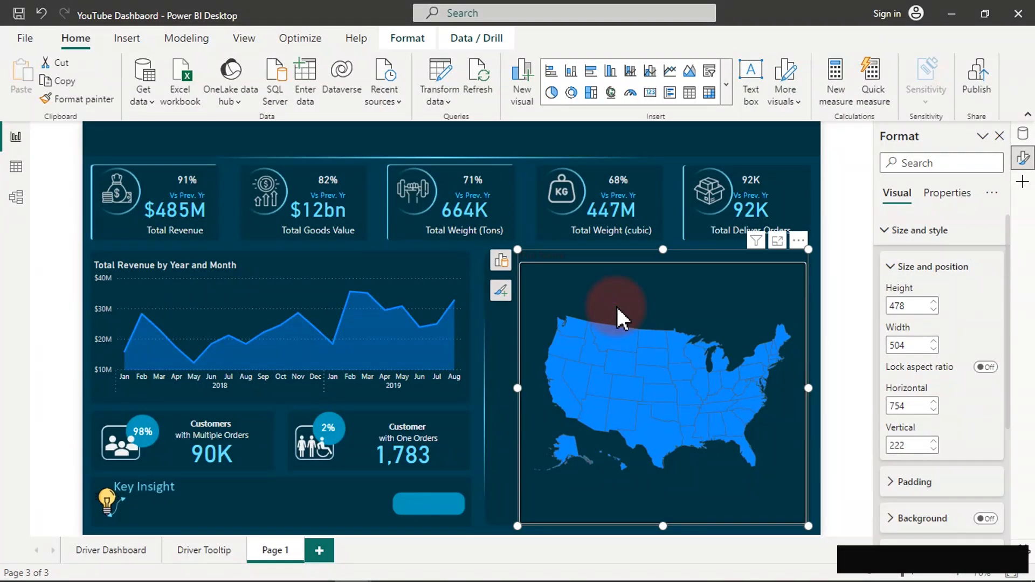
mouse_move(345, 580)
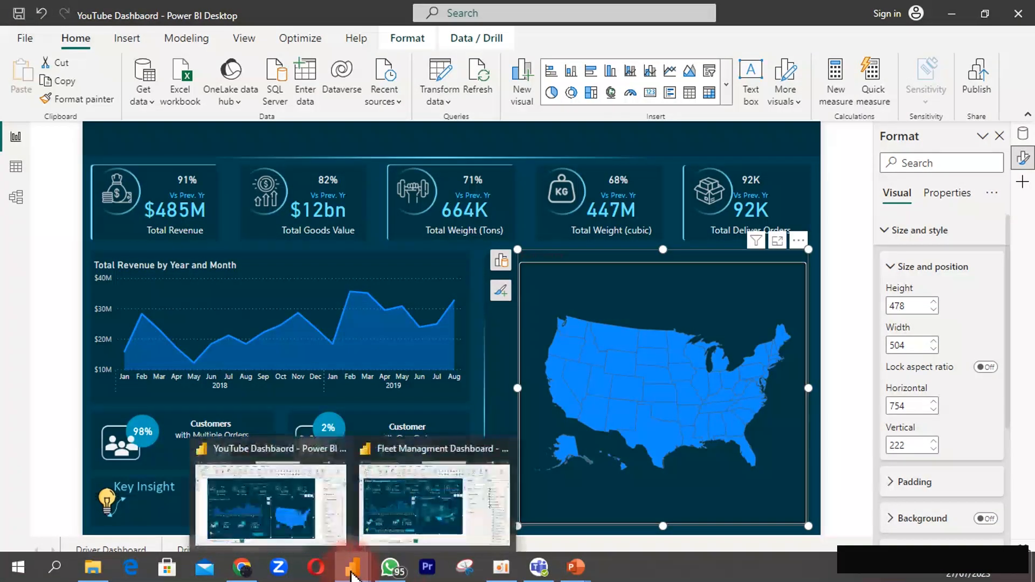
left_click(395, 499)
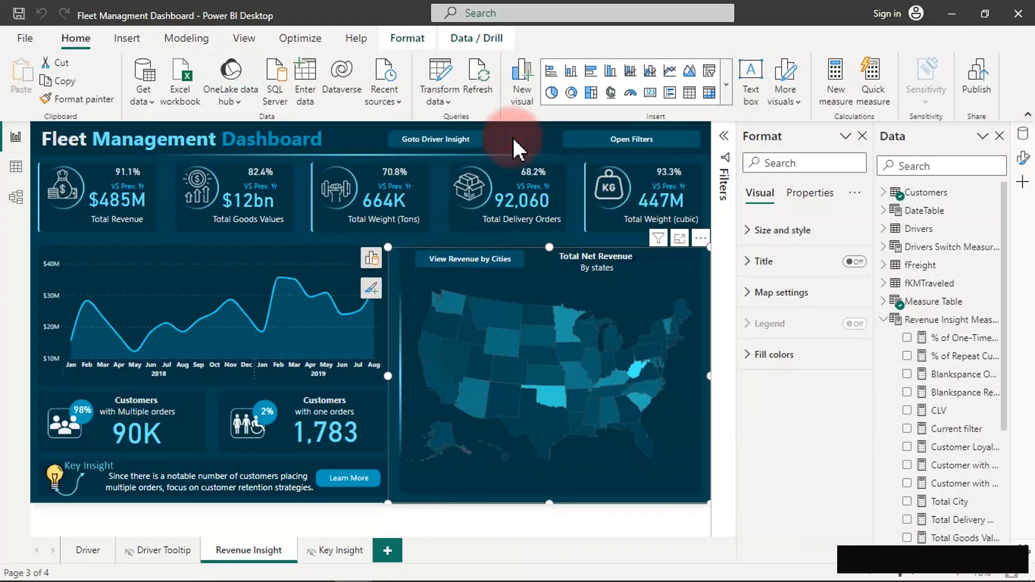
left_click(473, 243)
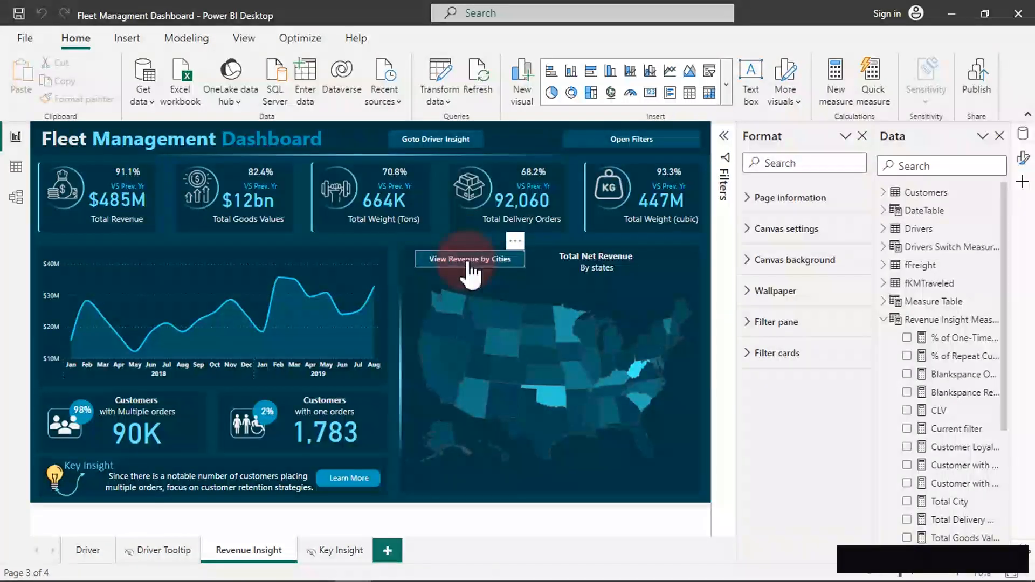
left_click(468, 263, "ctrl")
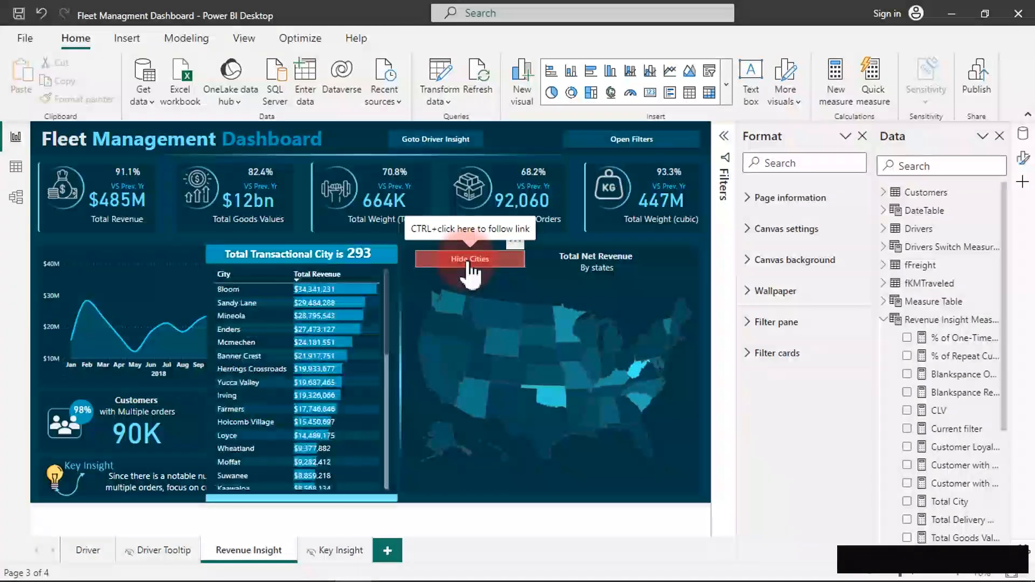
scroll(357, 351, "down", 5)
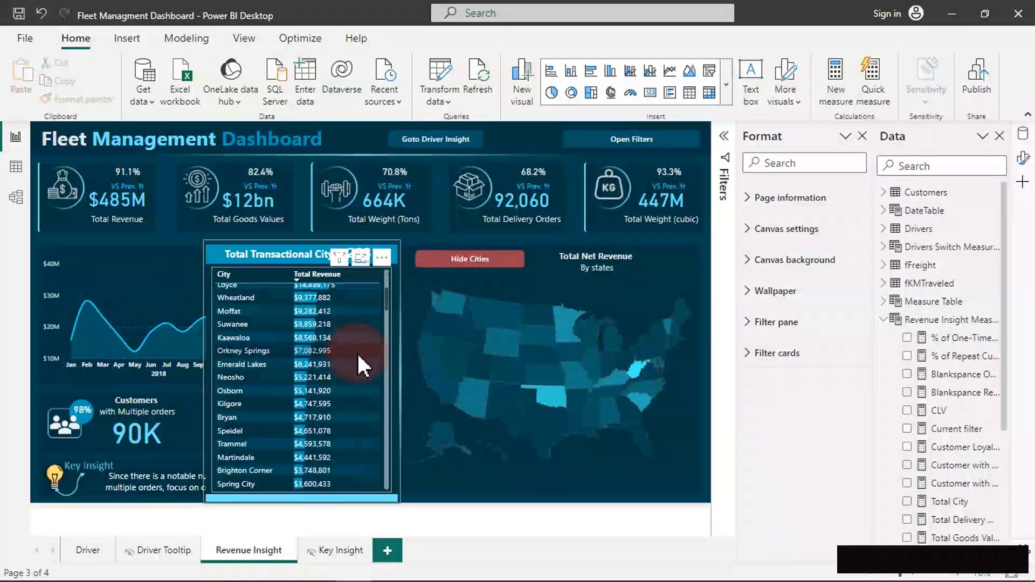
Filter the reference dashboard to Florida through its map, hide the city table, and return to the YouTube Dashbaord file.
left_click(643, 435)
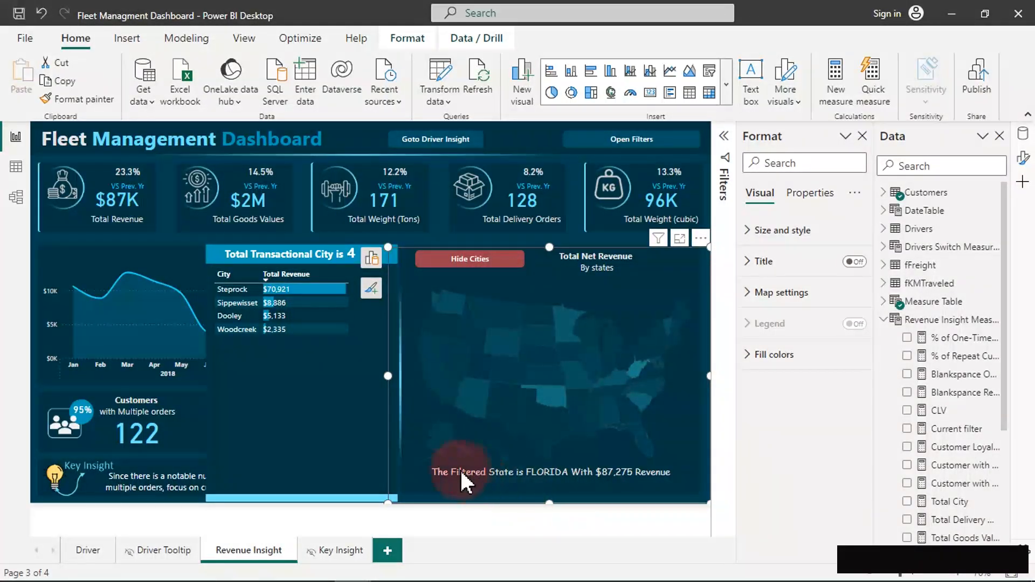
left_click(456, 258)
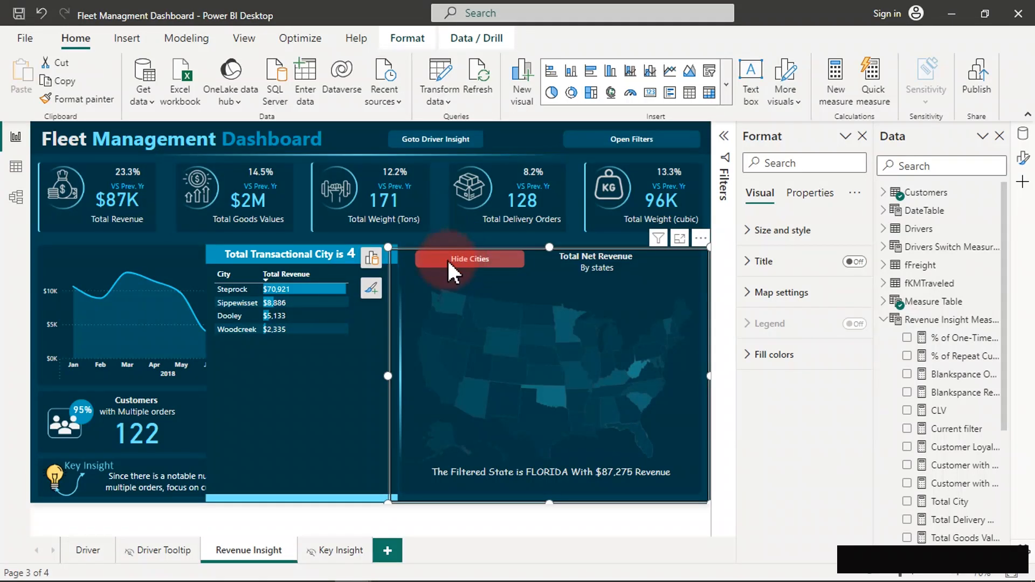
left_click(511, 138)
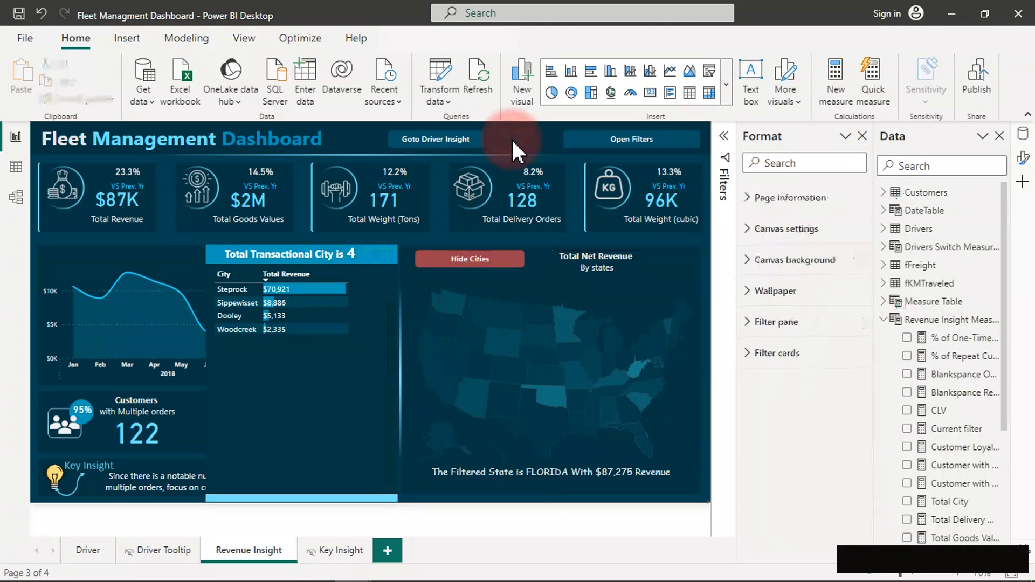
left_click(459, 260, "ctrl")
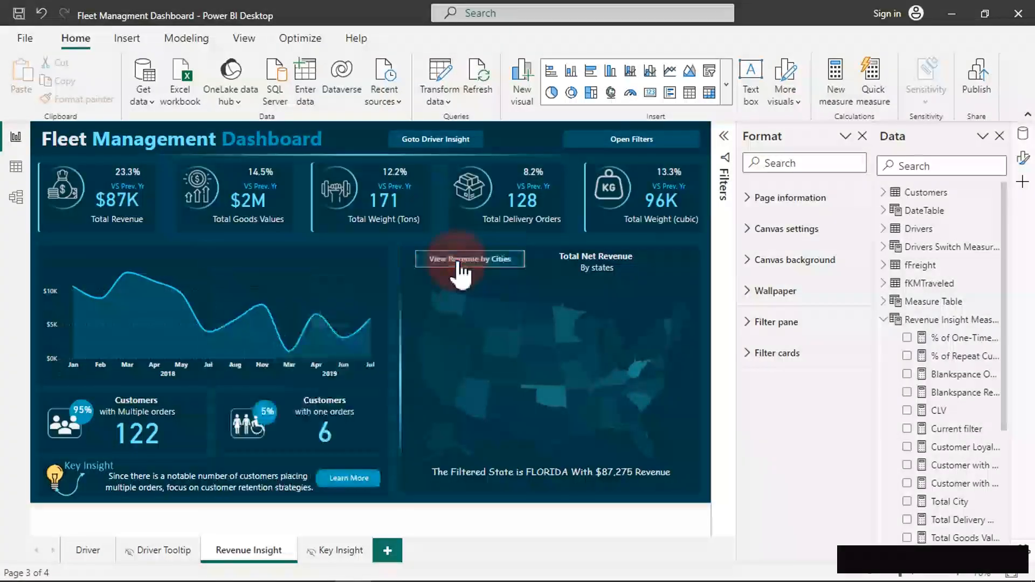
left_click(964, 12)
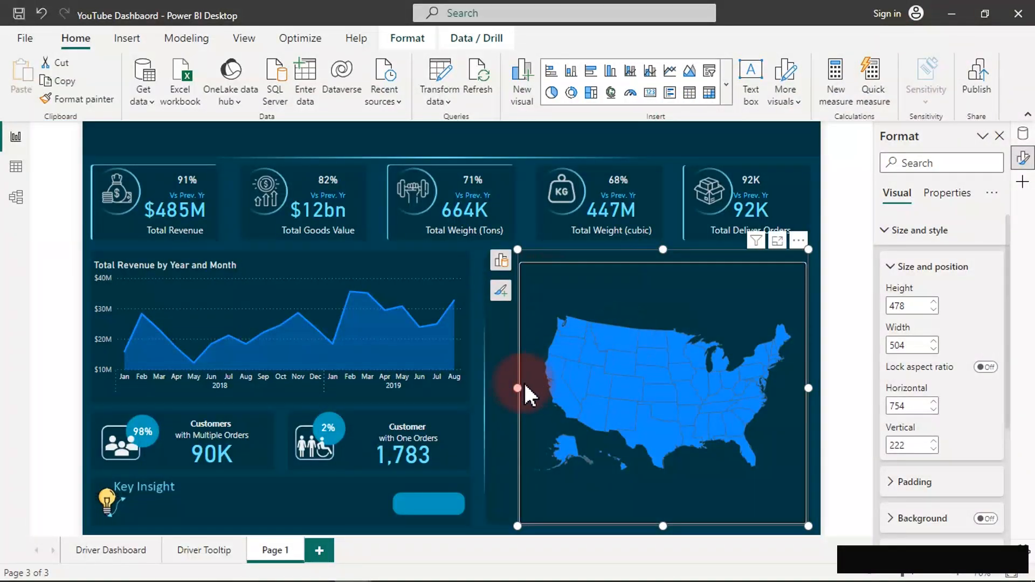
Widen the US map leftward to about 557, starting at about horizontal 701, and turn off its title.
left_click_drag(517, 389, 486, 386)
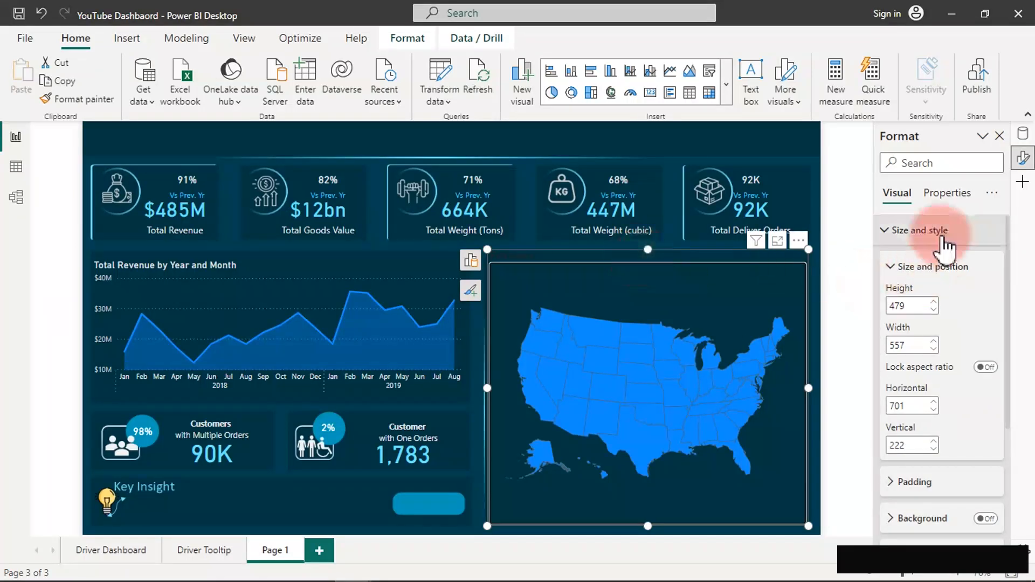
left_click(921, 236)
left_click(988, 262)
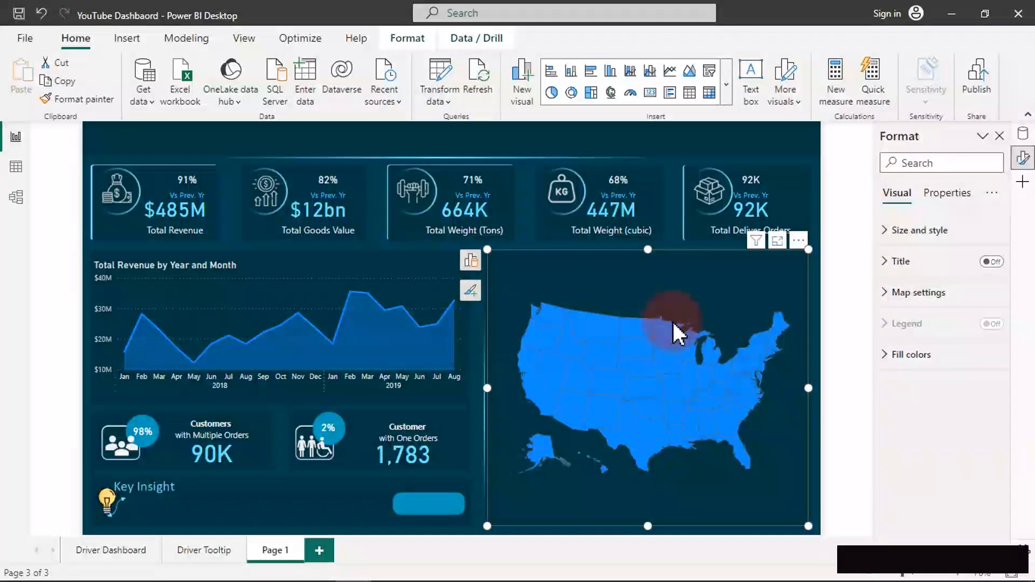
Add Total Revenue from the Revenue Insight measures to the US map as its color saturation.
mouse_move(669, 345)
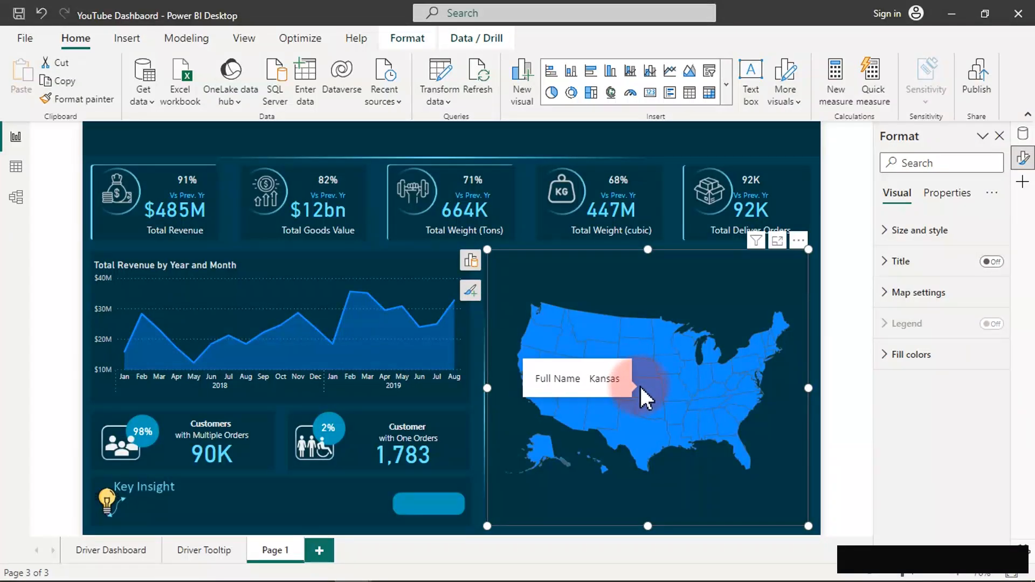
left_click(471, 261)
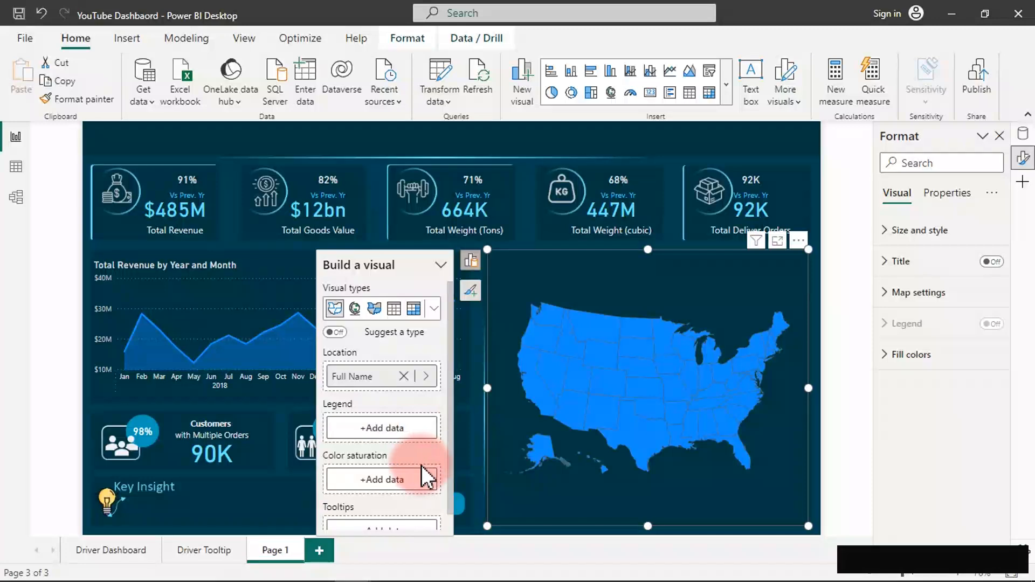
scroll(421, 491, "down", 1)
scroll(422, 491, "up", 1)
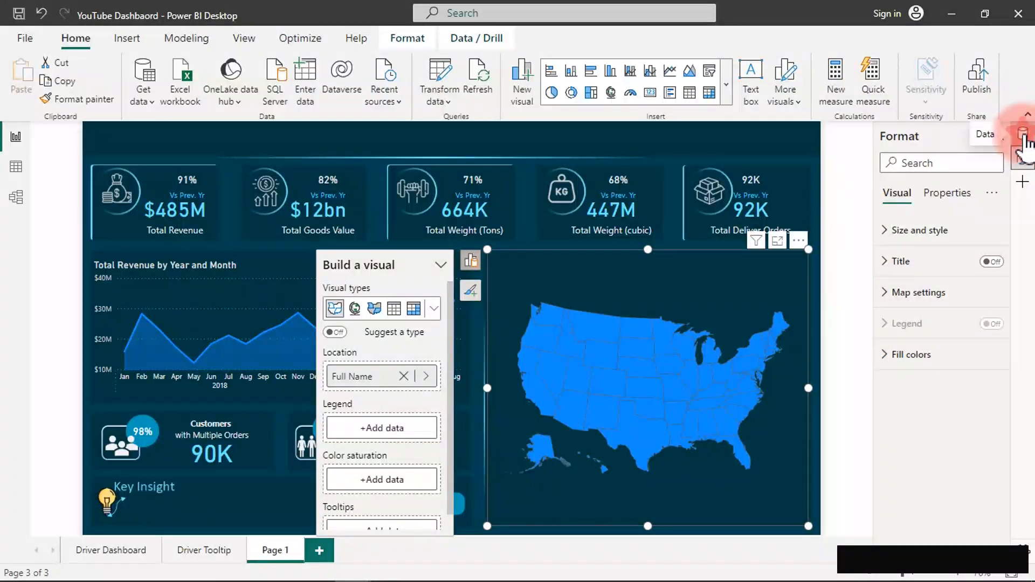
left_click(1023, 136)
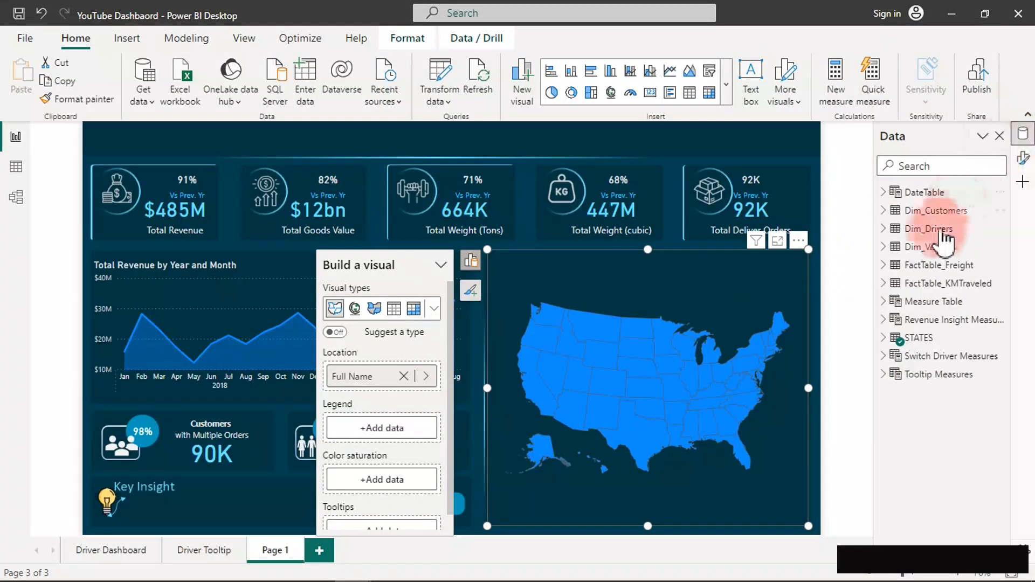
left_click(884, 321)
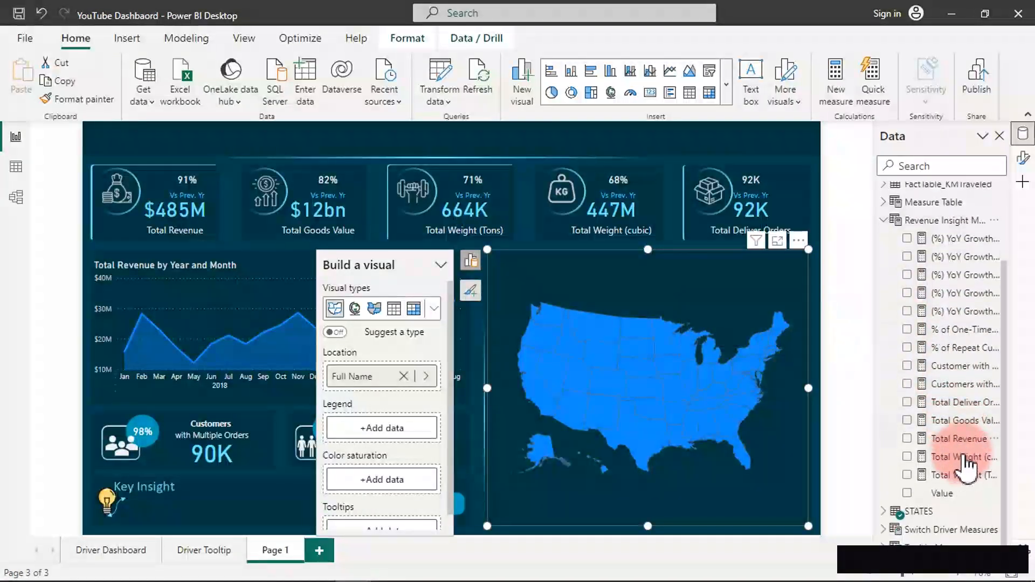
left_click(908, 440)
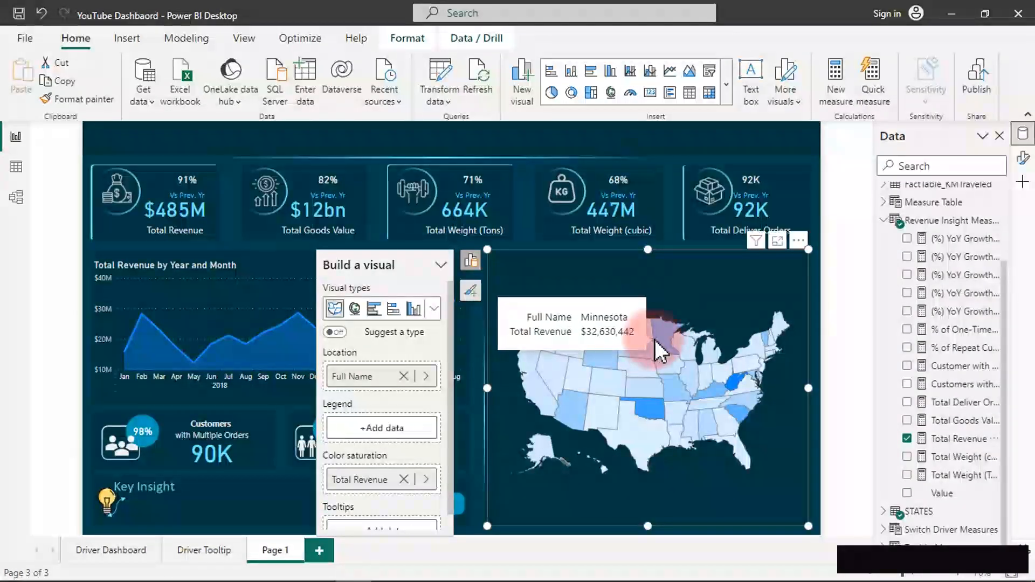
Switch to the Editable and Images Background presentation in PowerPoint and look up the light blue rectangle's fill hex code on slide 1.
mouse_move(616, 577)
mouse_move(576, 569)
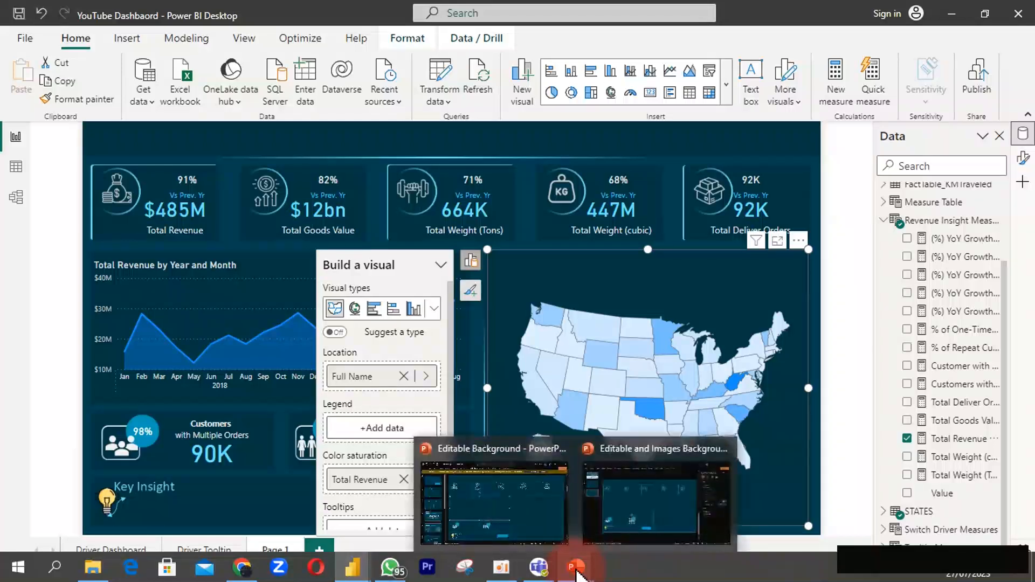
left_click(639, 511)
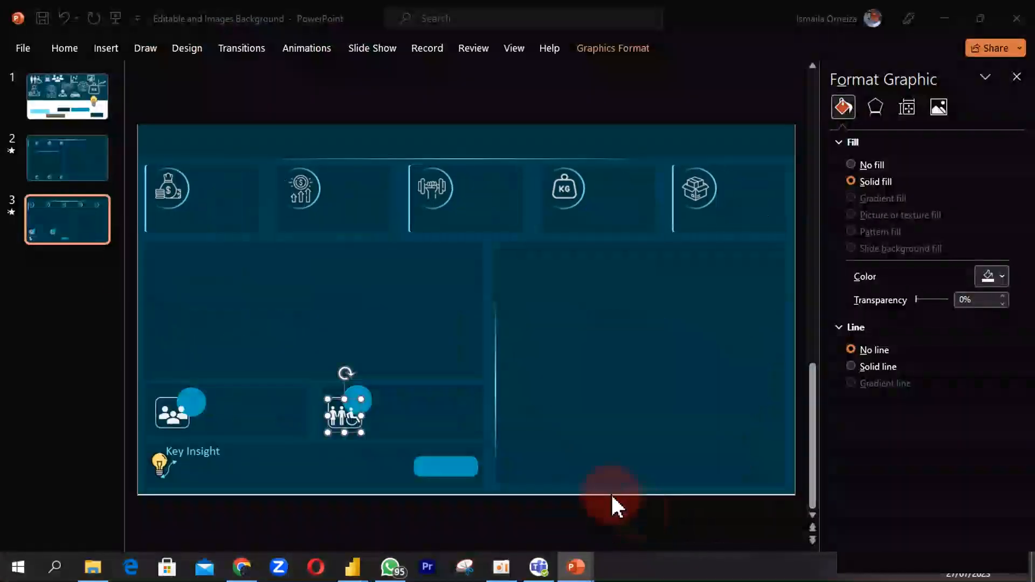
left_click(60, 106)
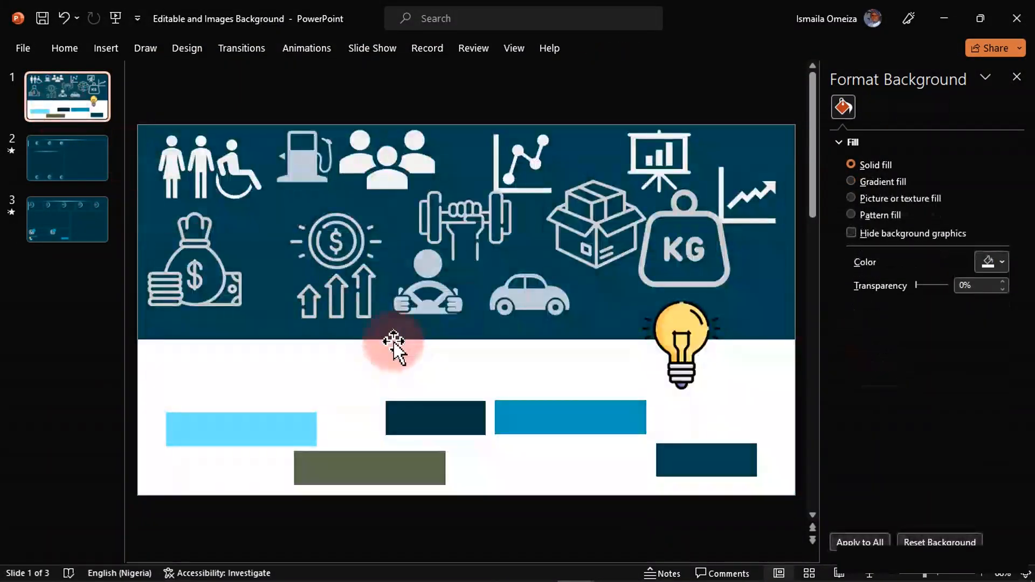
left_click(299, 421)
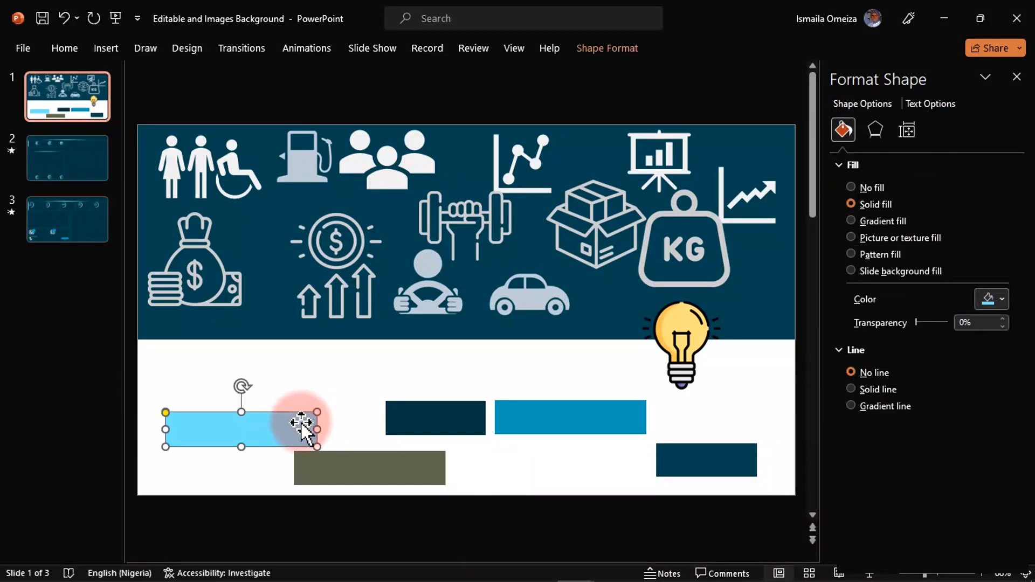
left_click(991, 300)
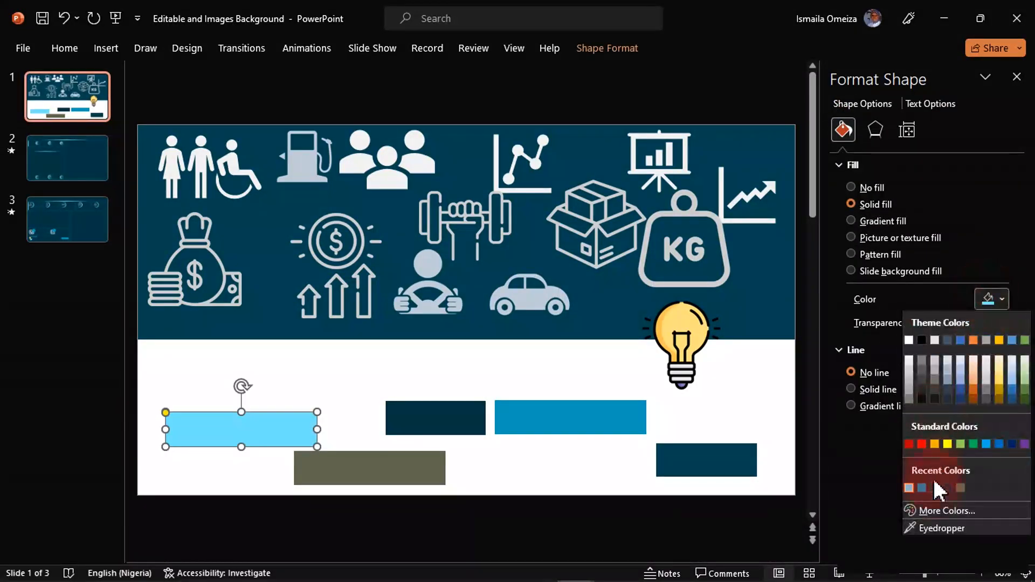
left_click(936, 509)
left_click(359, 468)
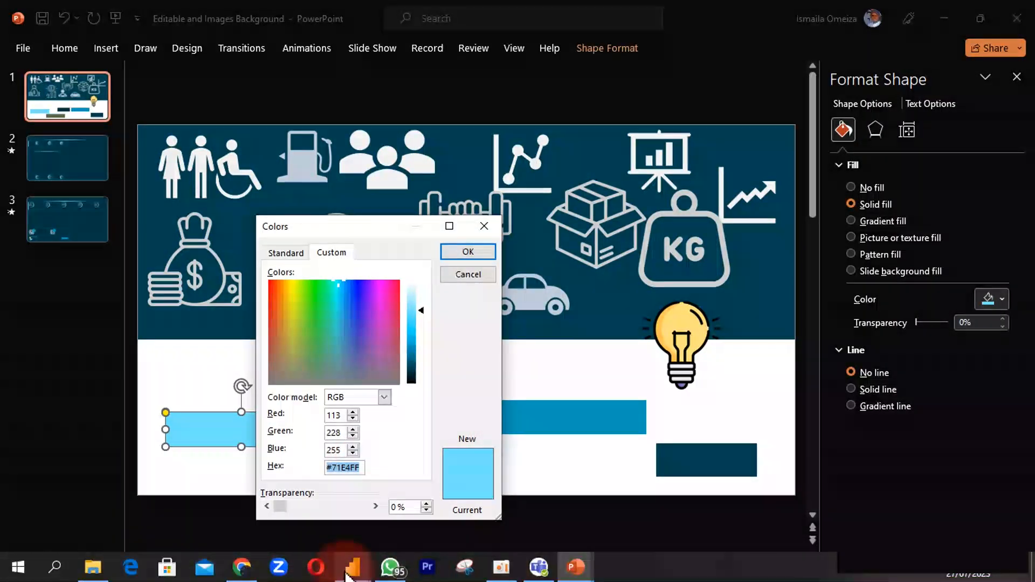
Return to the YouTube Dashbaord file in Power BI and set the map's maximum fill color to the recent light blue.
left_click(353, 569)
left_click(411, 511)
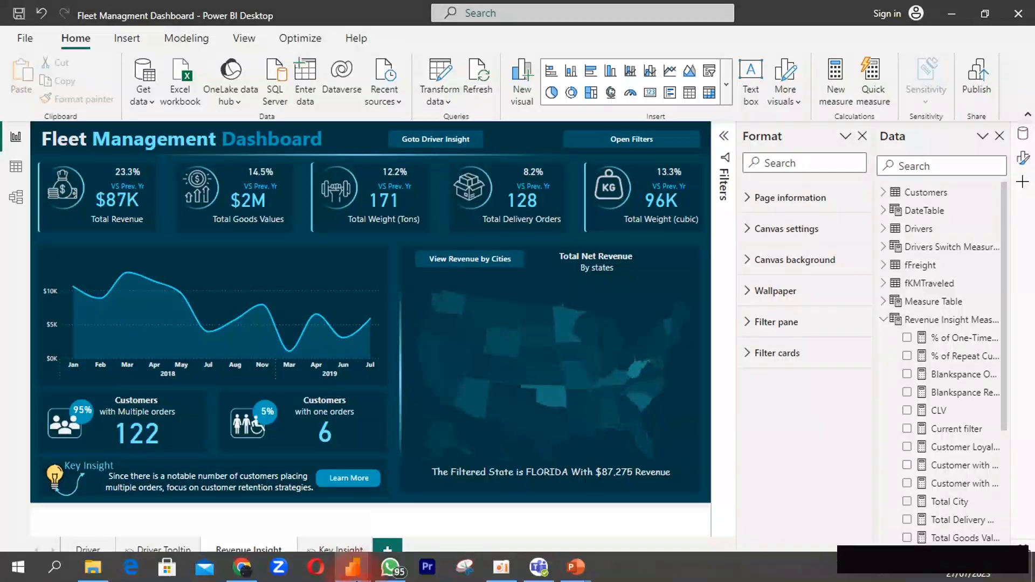
mouse_move(350, 571)
left_click(291, 531)
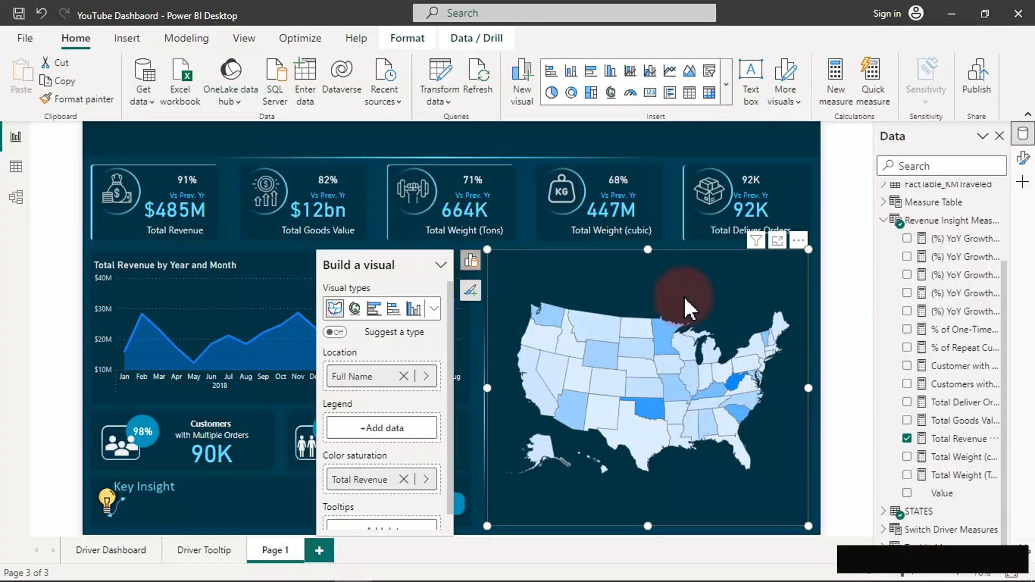
left_click(1022, 158)
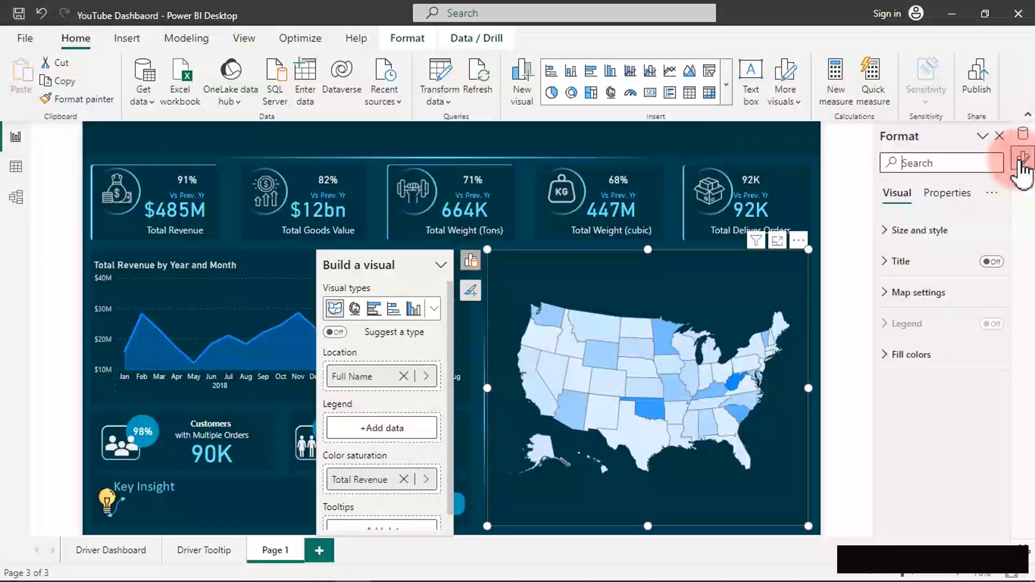
left_click(892, 356)
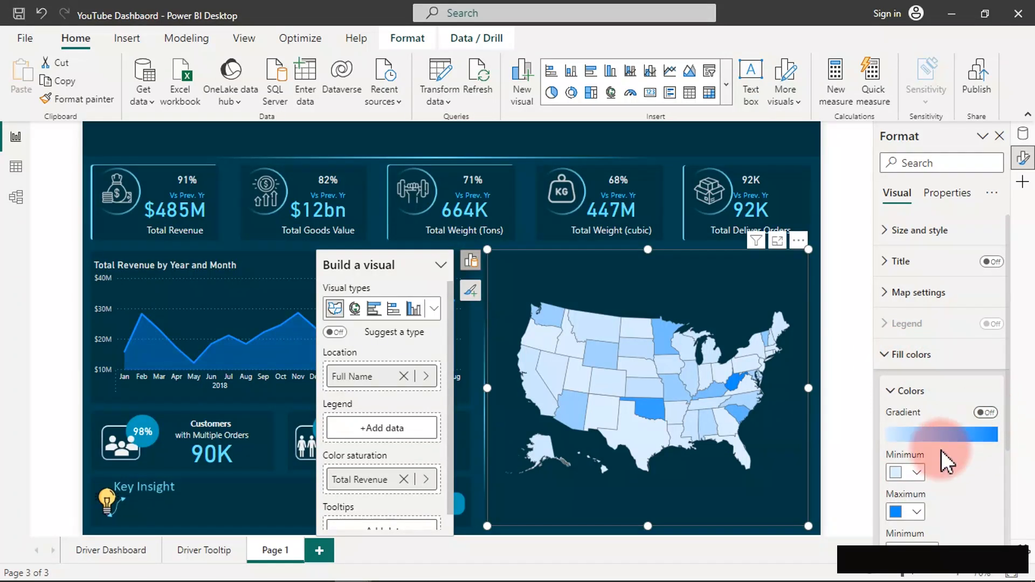
left_click(917, 512)
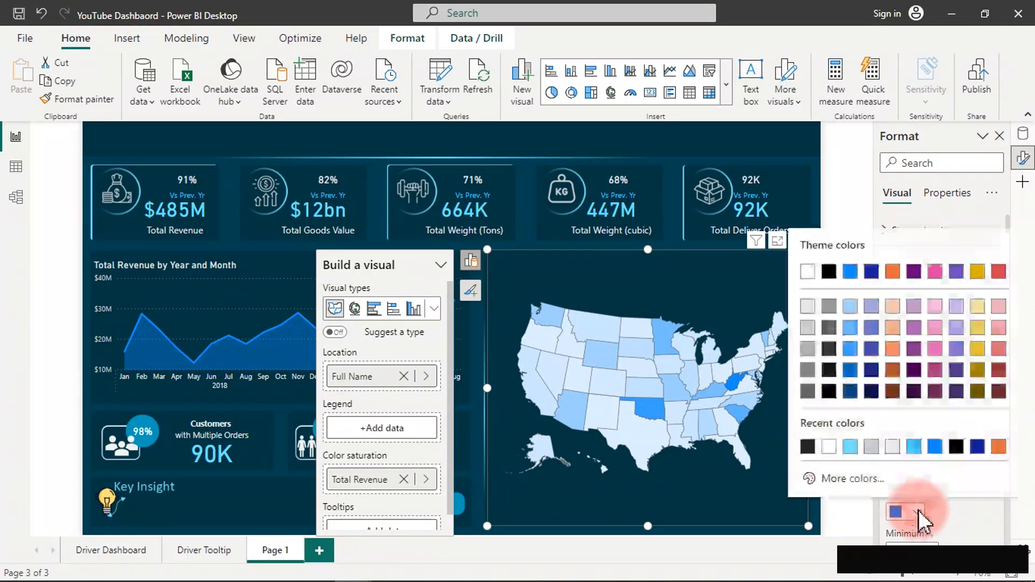
left_click(850, 445)
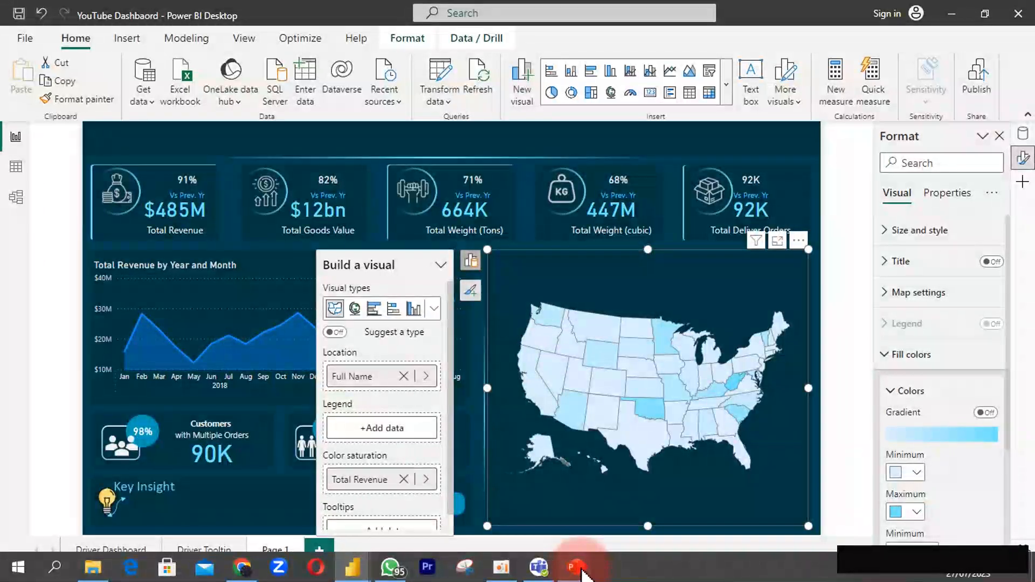
Switch to the Editable and Images Background presentation in PowerPoint and copy the hex code #004151 from the dark blue rectangle beneath the light bulb.
mouse_move(583, 572)
left_click(662, 507)
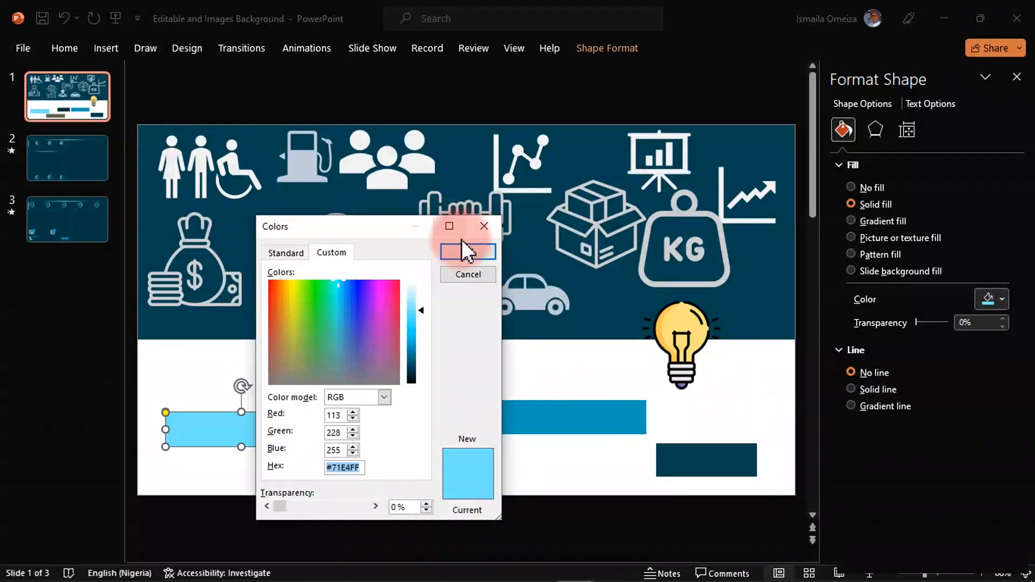
left_click(462, 268)
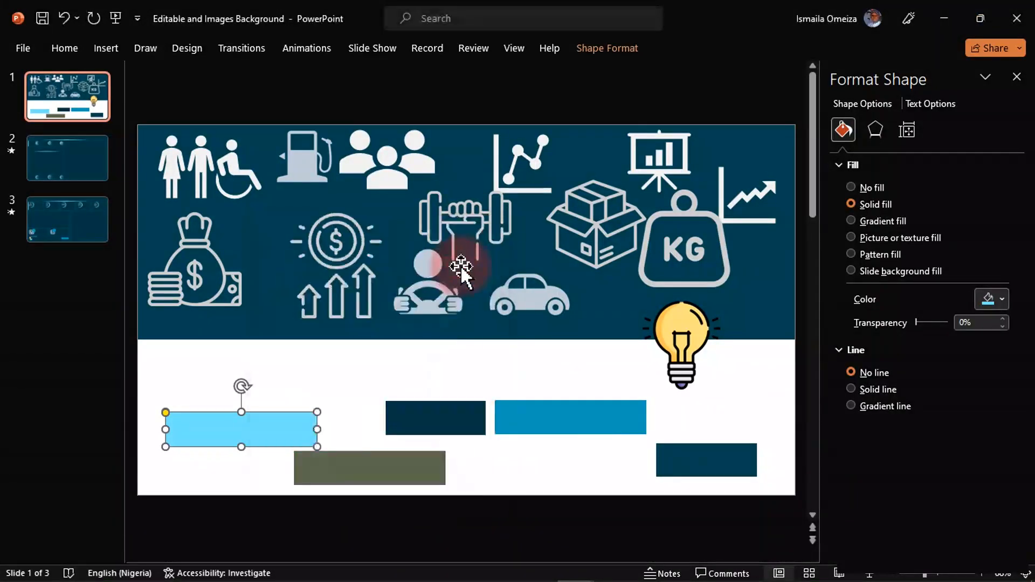
left_click(708, 468)
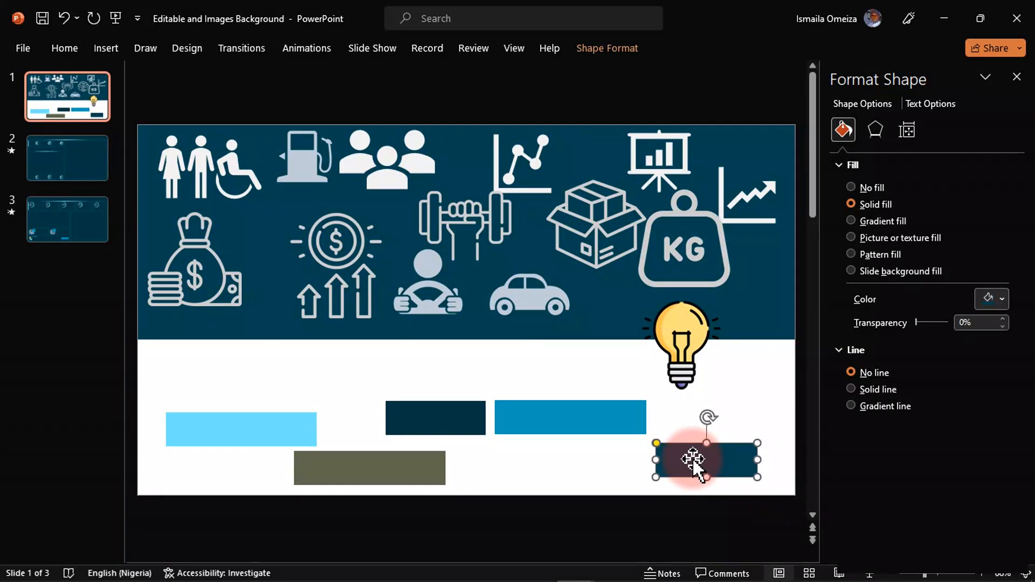
left_click(990, 305)
left_click(946, 513)
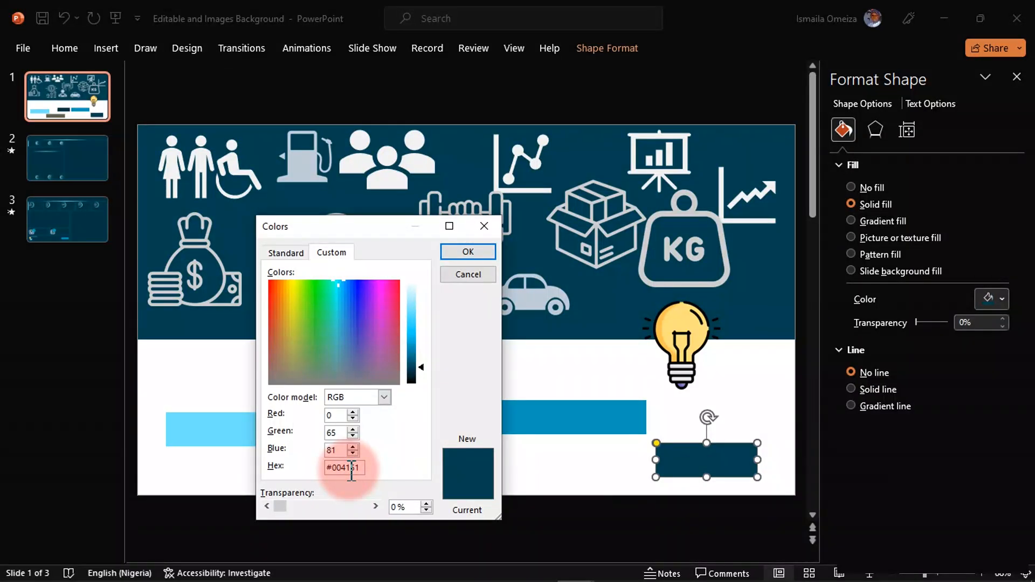
double_click(352, 468)
key("ctrl+c")
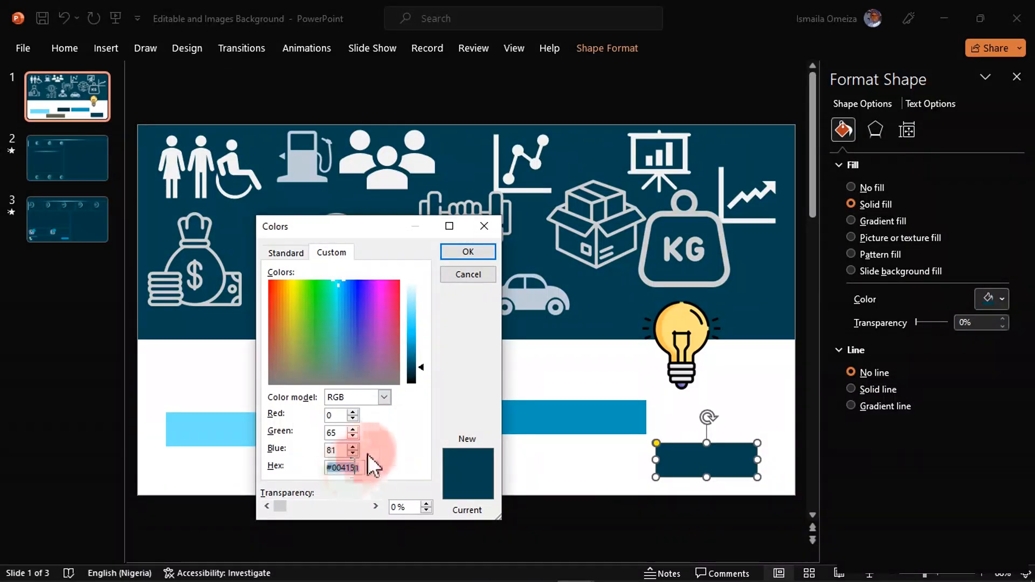
left_click(488, 274)
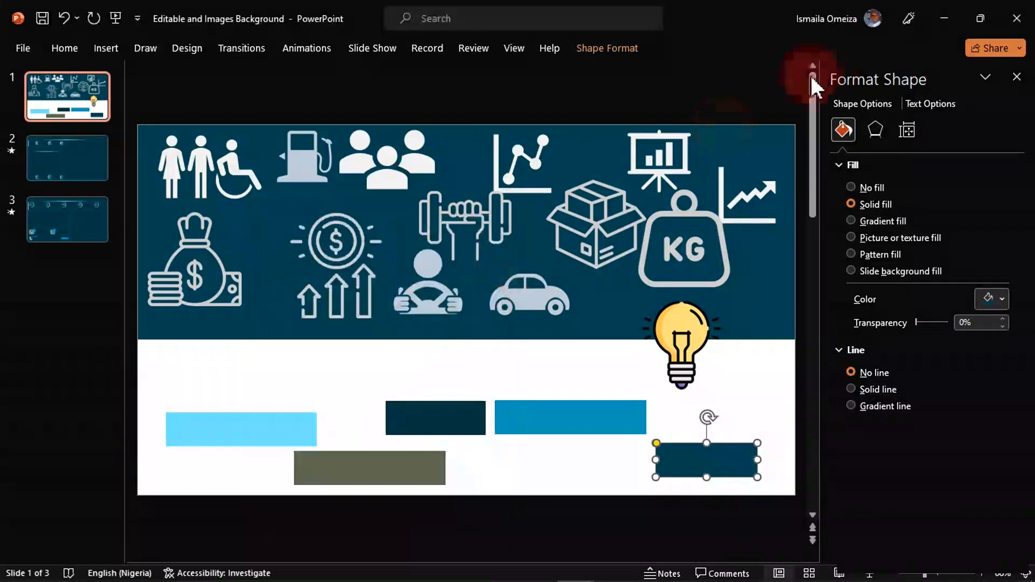
left_click(944, 18)
Set the US map's minimum fill color to hex #004151 in Power BI, check several states' revenue tooltips, and deselect the map.
left_click(915, 474)
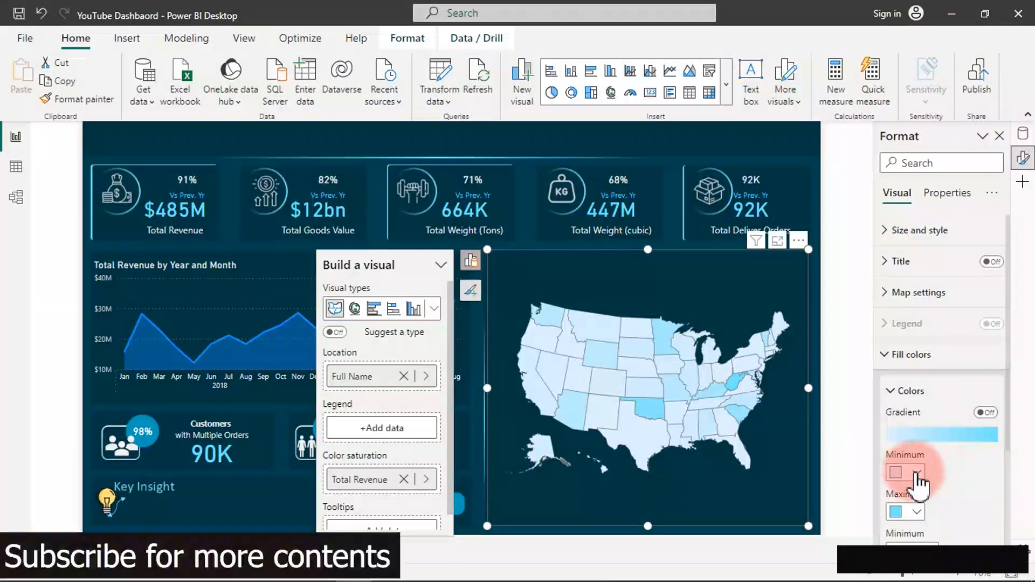
left_click(863, 440)
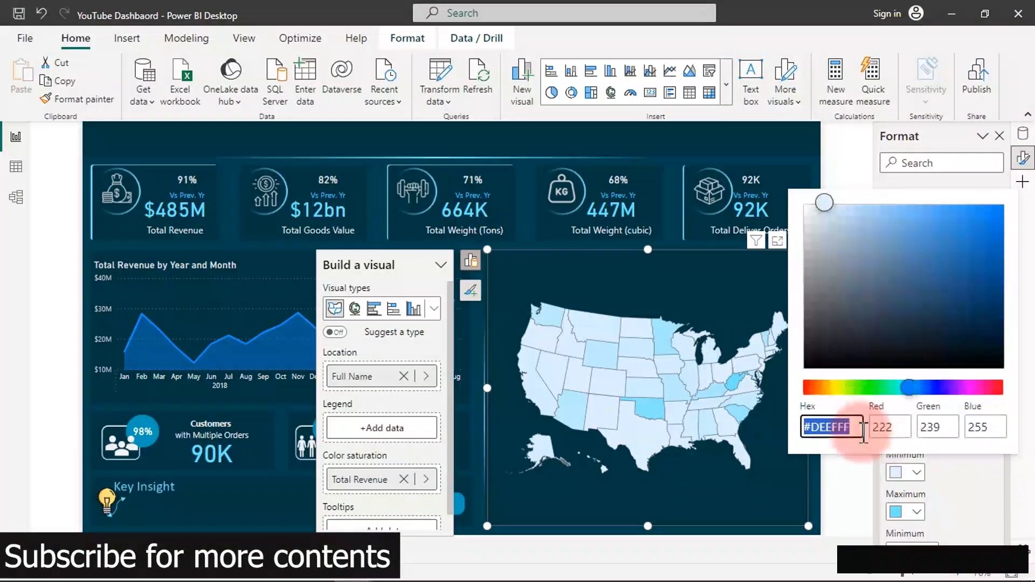
key("ctrl+v")
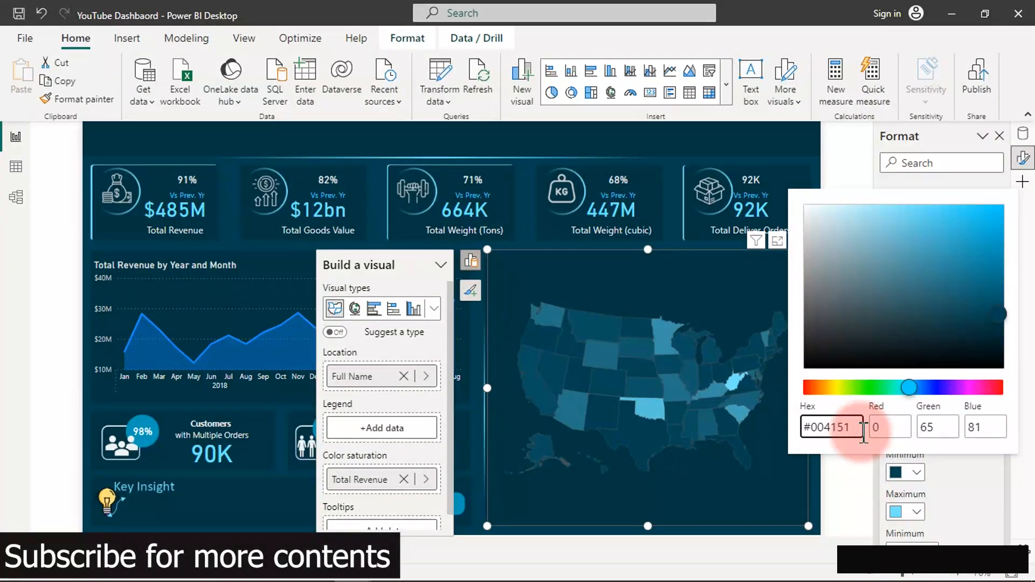
left_click(975, 479)
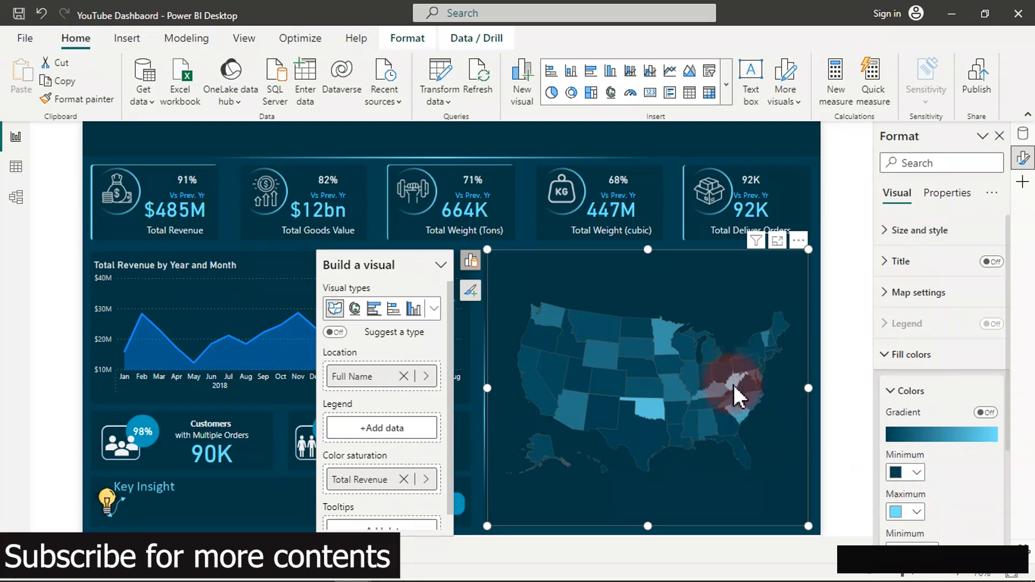
mouse_move(659, 408)
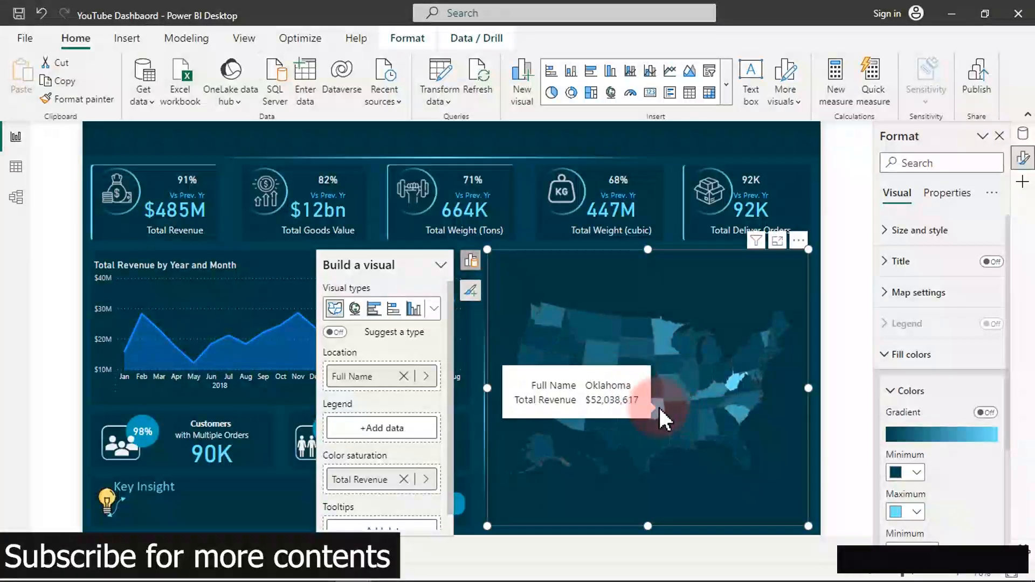
mouse_move(665, 351)
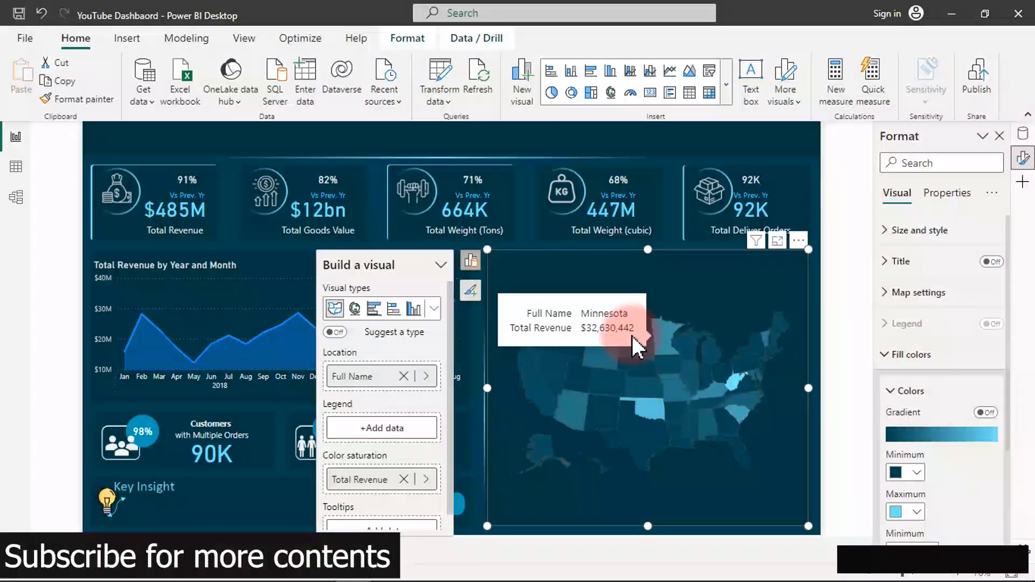
mouse_move(610, 356)
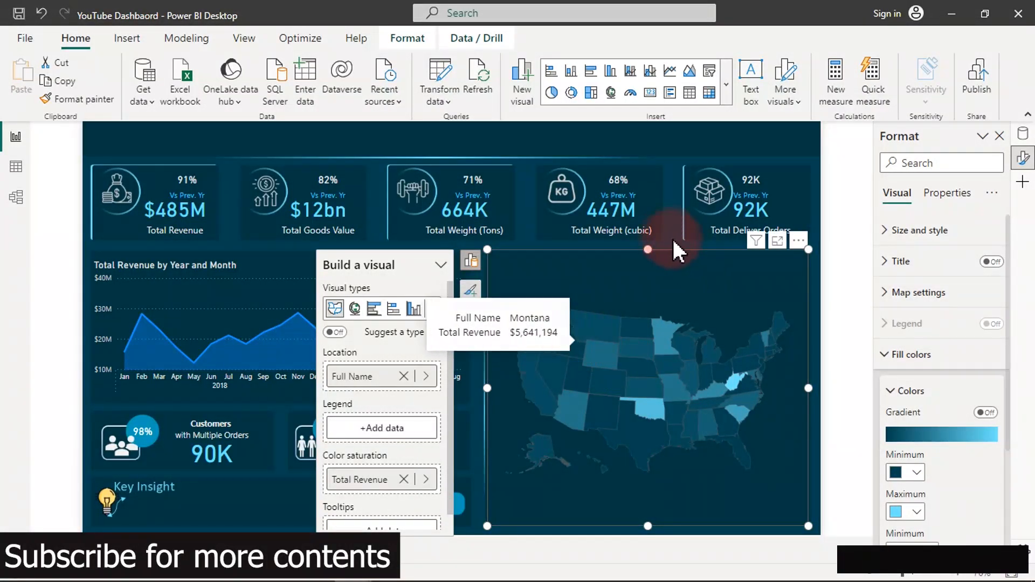
left_click(675, 183)
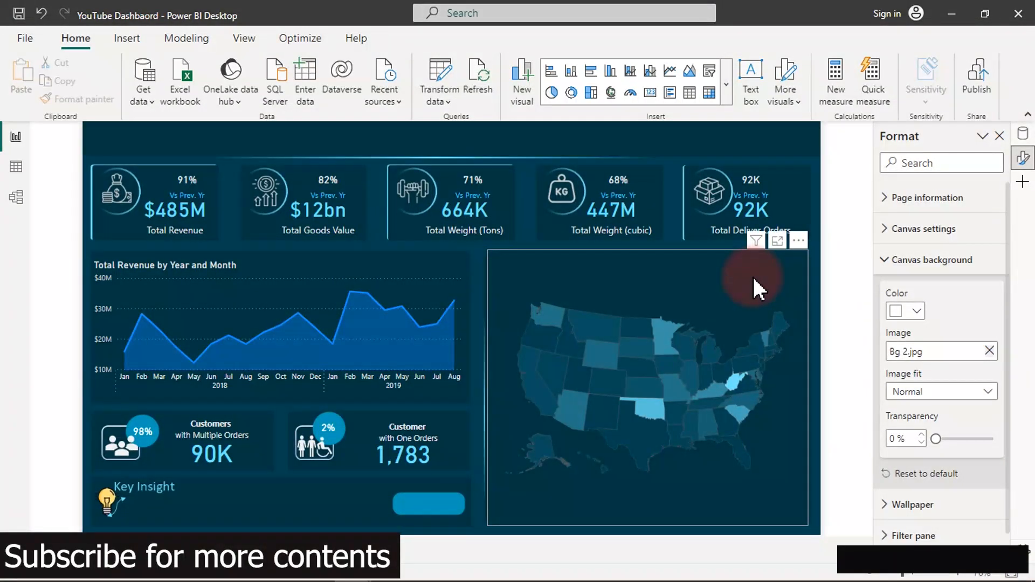
Try lighter blues such as #086981, #0B6D85 and #04586D as the US map's minimum fill color.
left_click(732, 303)
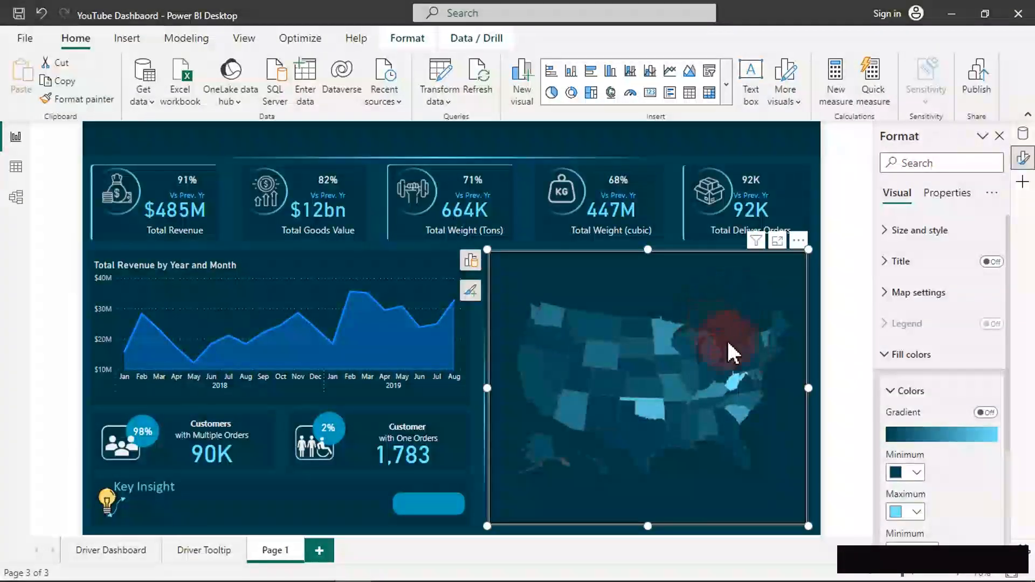
left_click(916, 473)
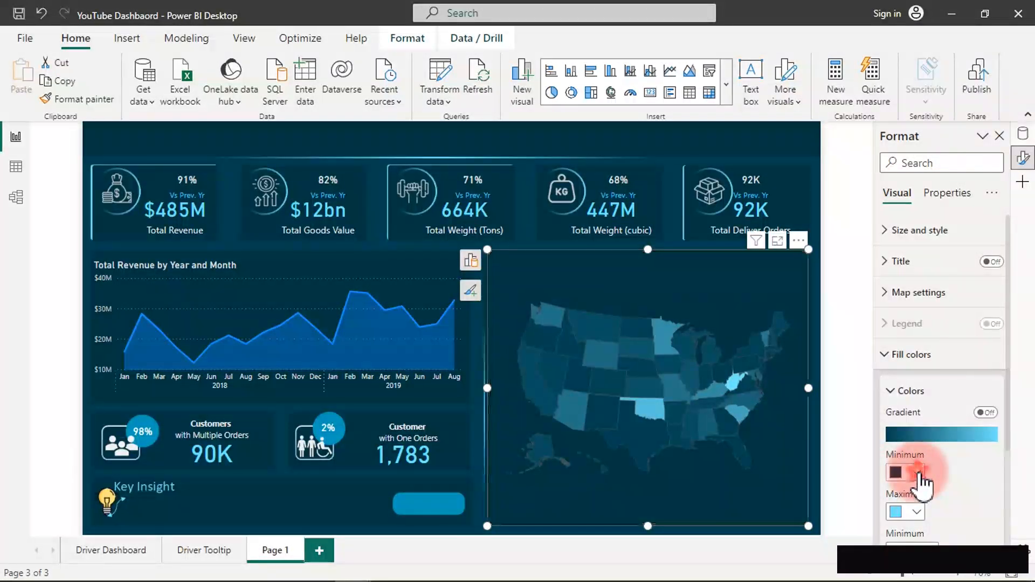
left_click(857, 440)
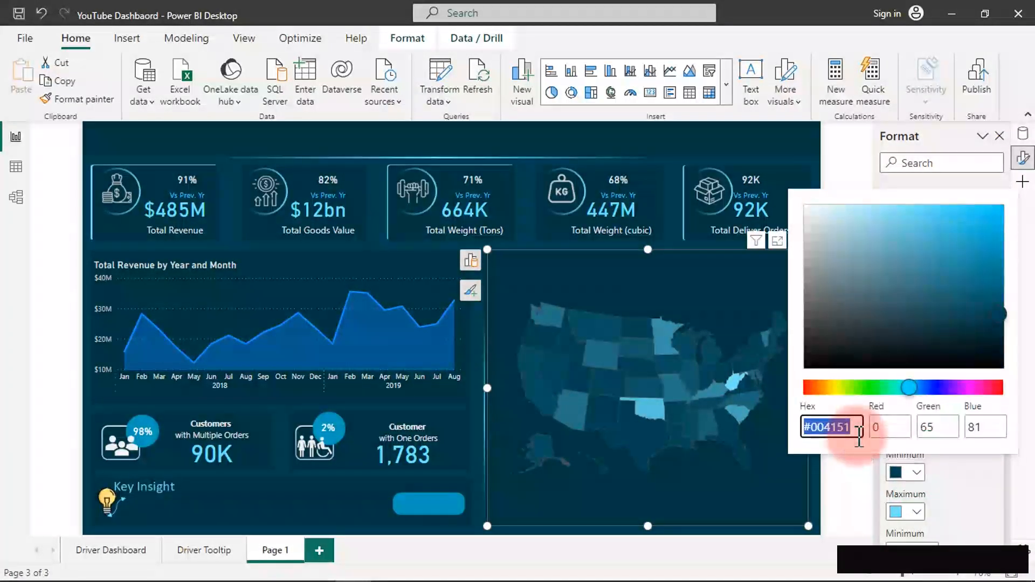
left_click(908, 387)
left_click(986, 286)
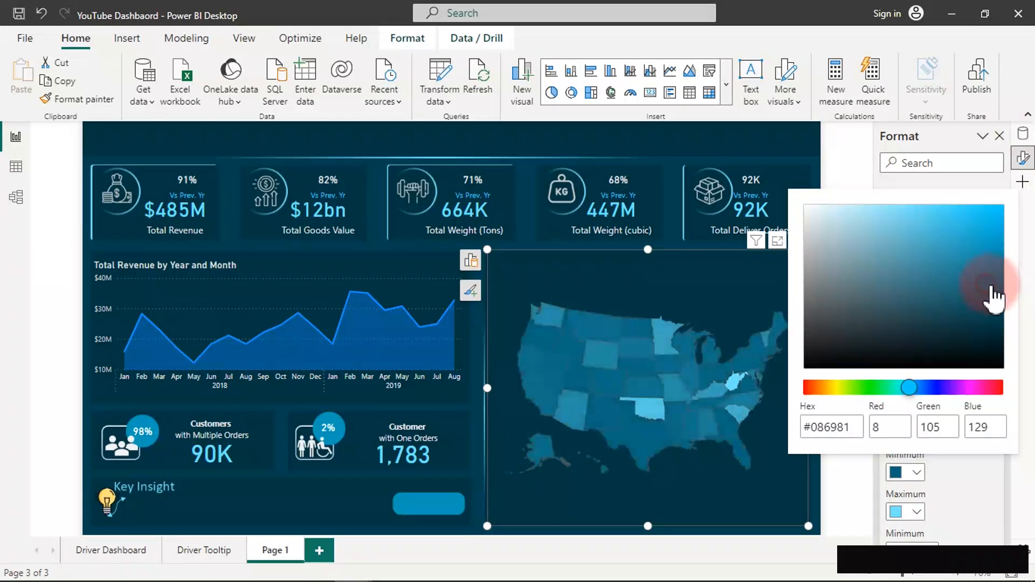
left_click(981, 256)
left_click(994, 273)
left_click(984, 283)
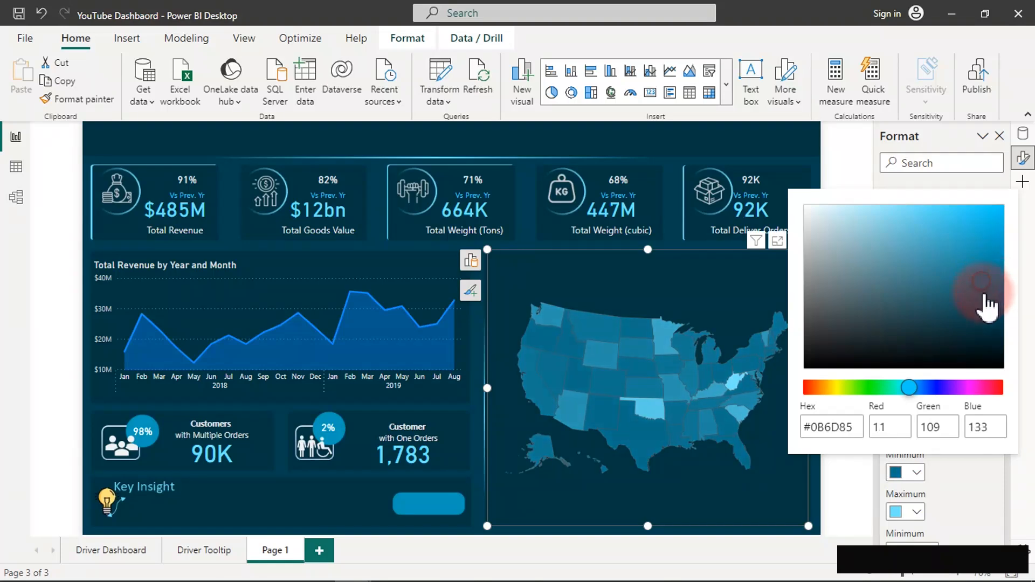
left_click(851, 428)
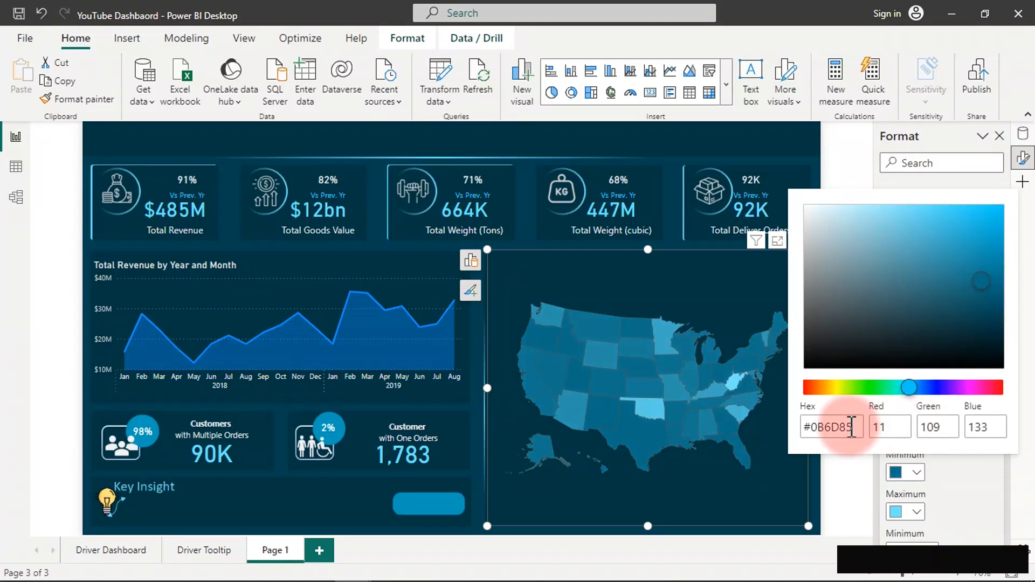
left_click(999, 307)
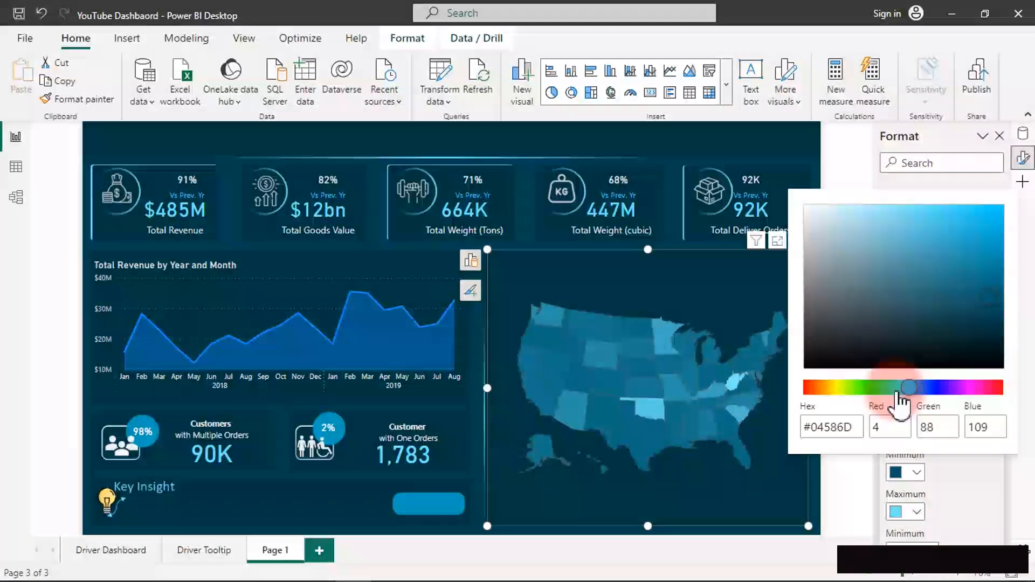
Restore the US map's minimum fill color to hex #004151 and deselect the map.
left_click(855, 427)
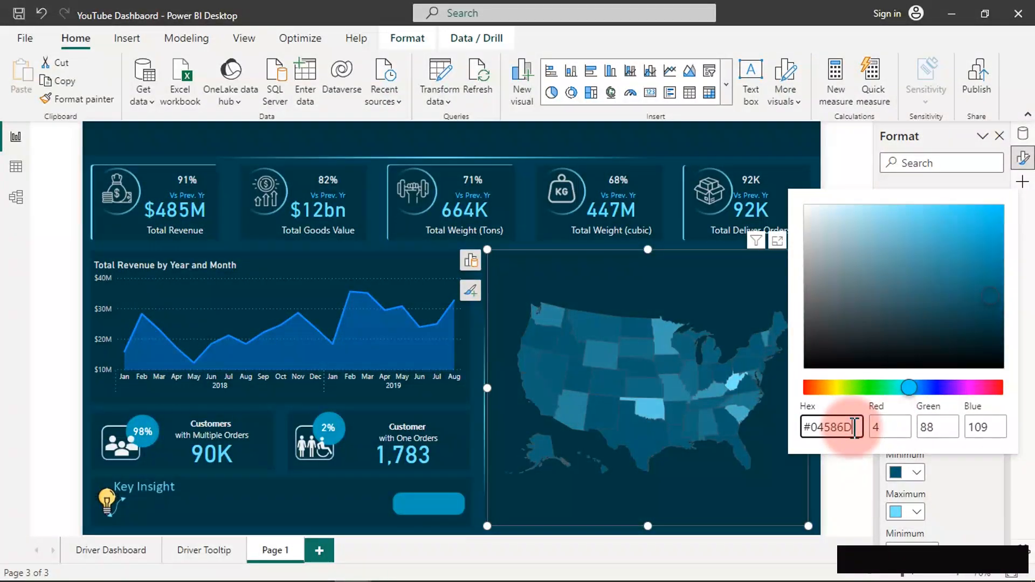
key("ctrl+a")
key("ctrl+v")
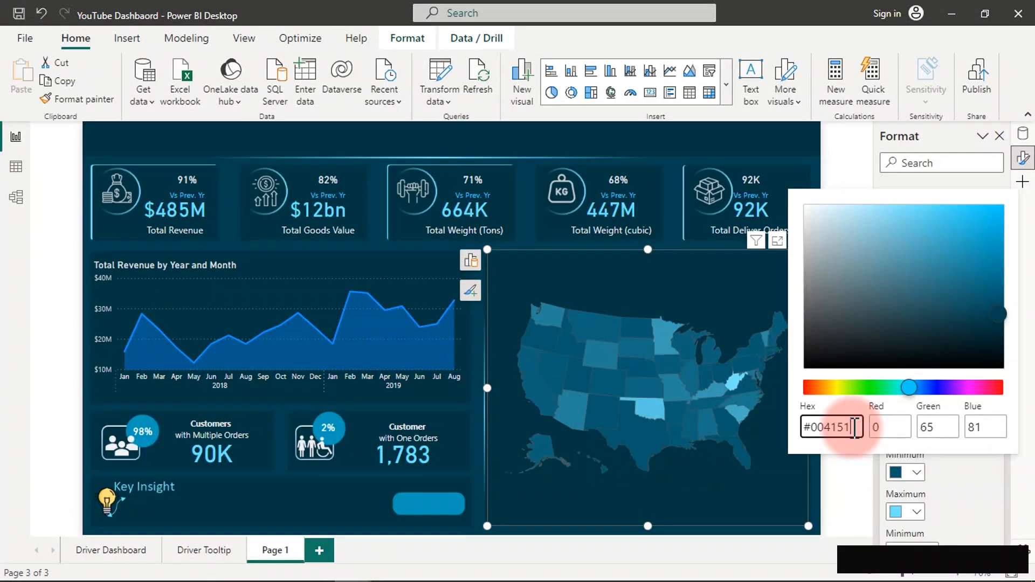
left_click(968, 473)
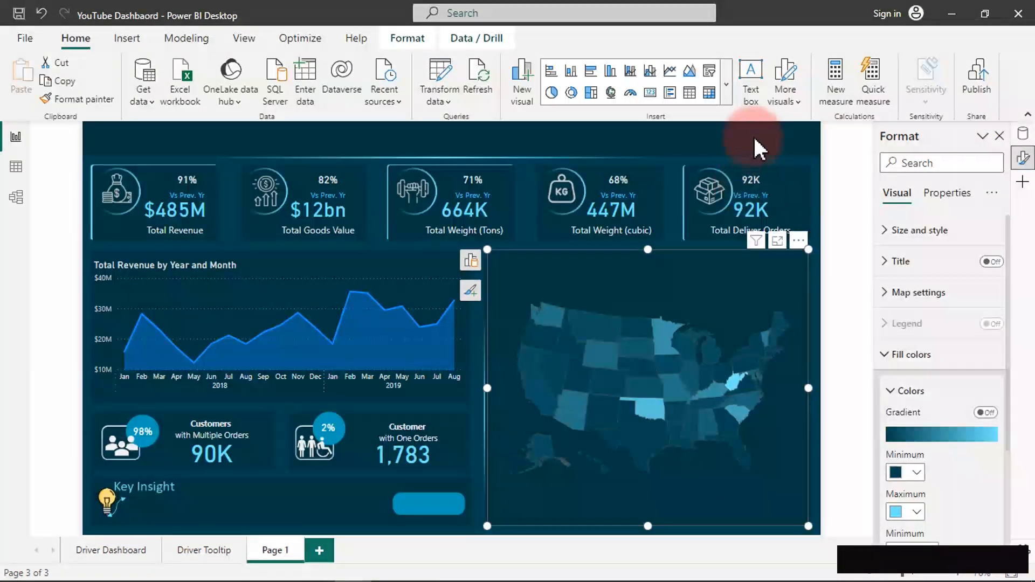
left_click(753, 134)
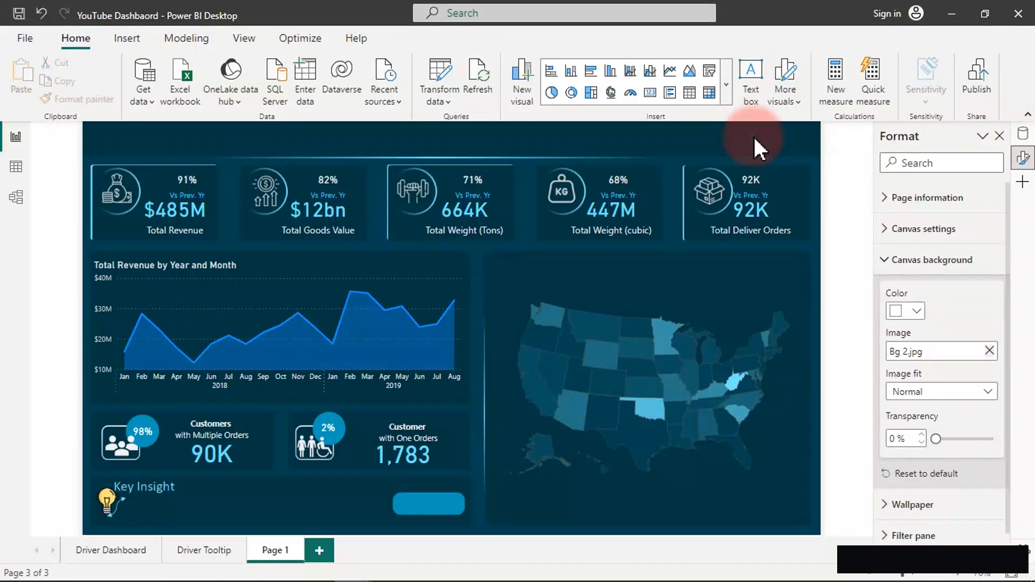
Set the line type of the Total Revenue by Year and Month area chart to Smooth.
left_click(435, 268)
left_click(884, 324)
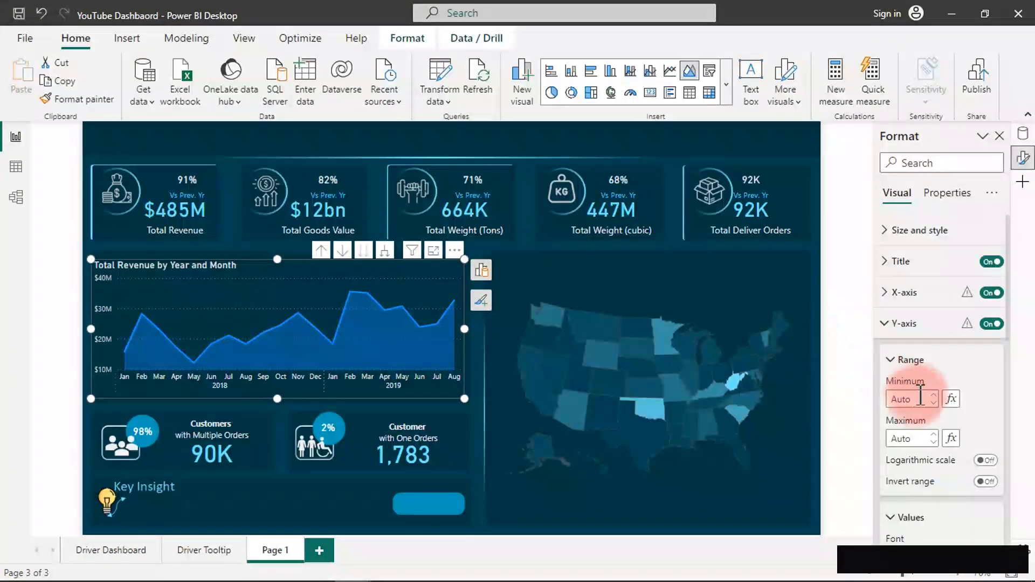
left_click(885, 324)
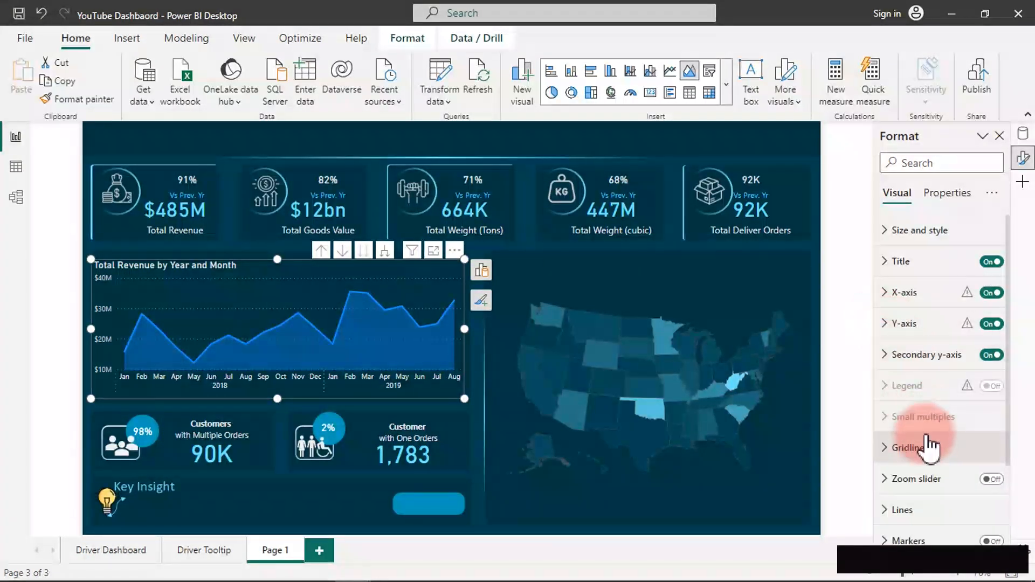
left_click(924, 509)
scroll(927, 442, "down", 5)
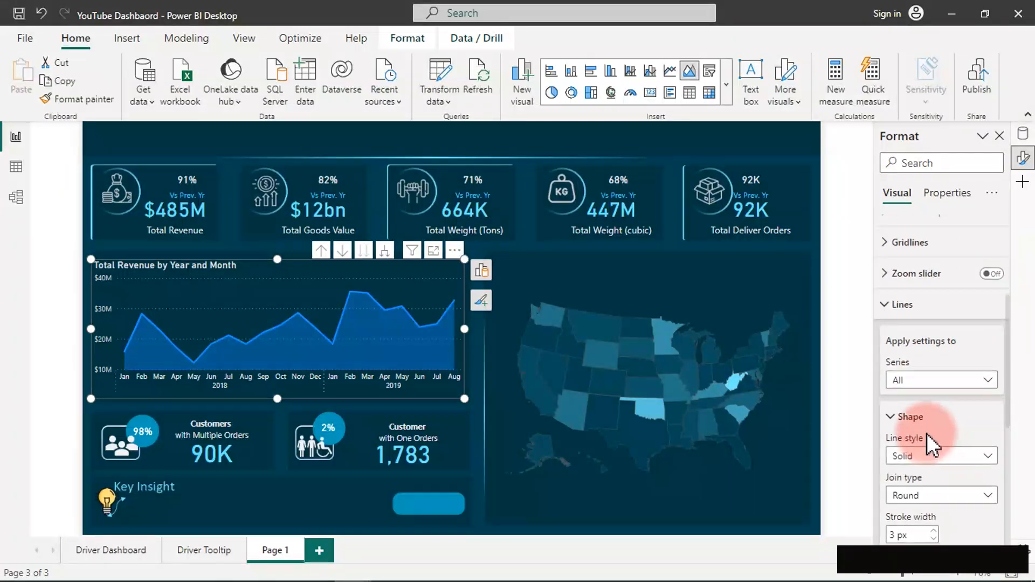
scroll(927, 434, "down", 3)
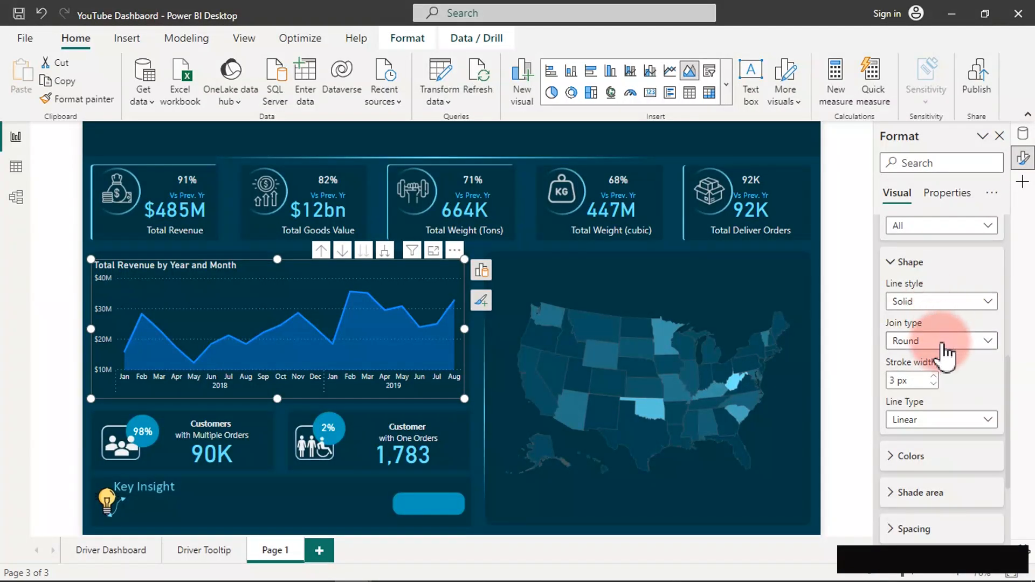
left_click(948, 426)
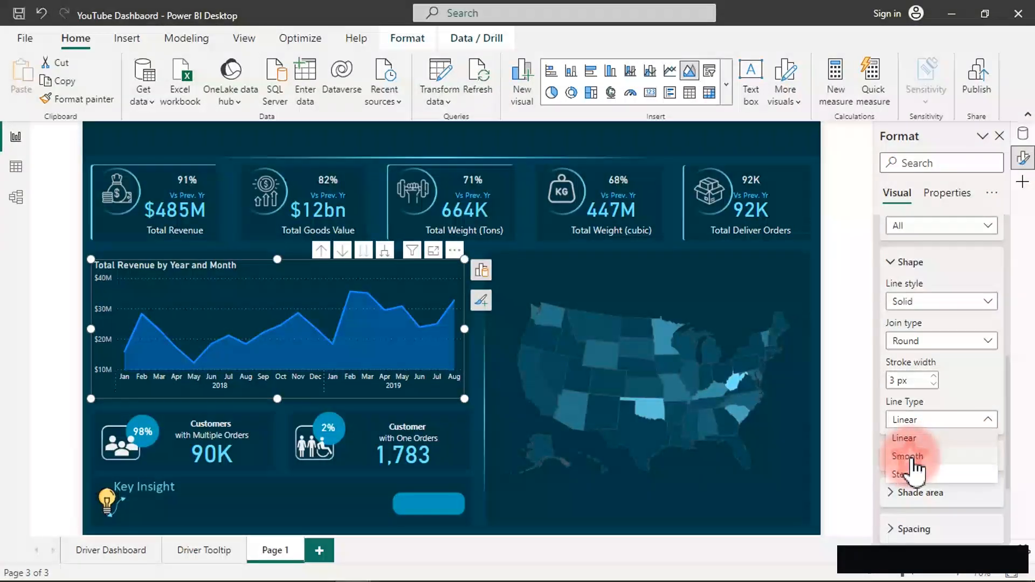
left_click(367, 342)
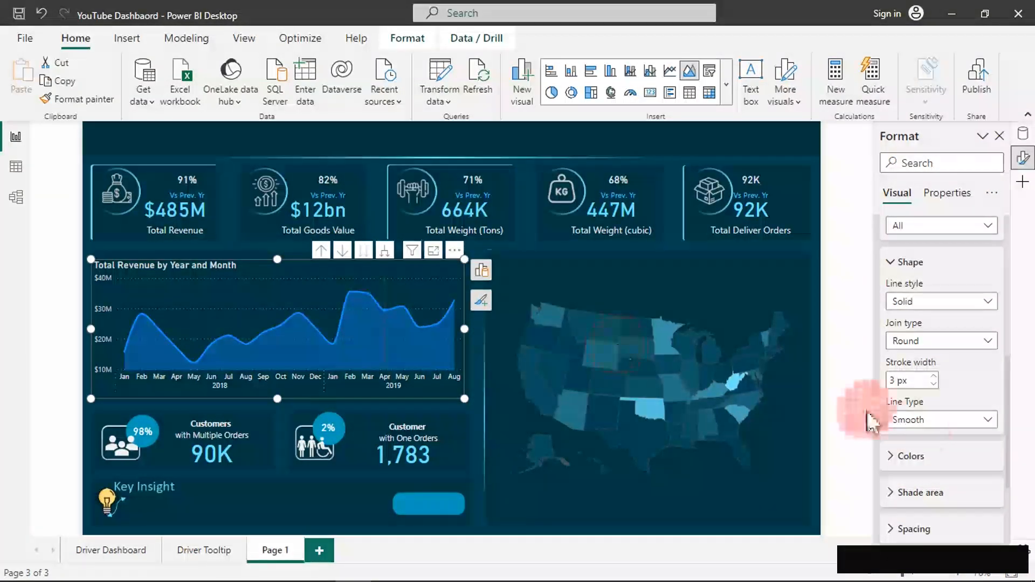
Set the area chart's Total Revenue color to the recent light blue and compare it with the Fleet Managment Dashboard file in Power BI.
left_click(924, 457)
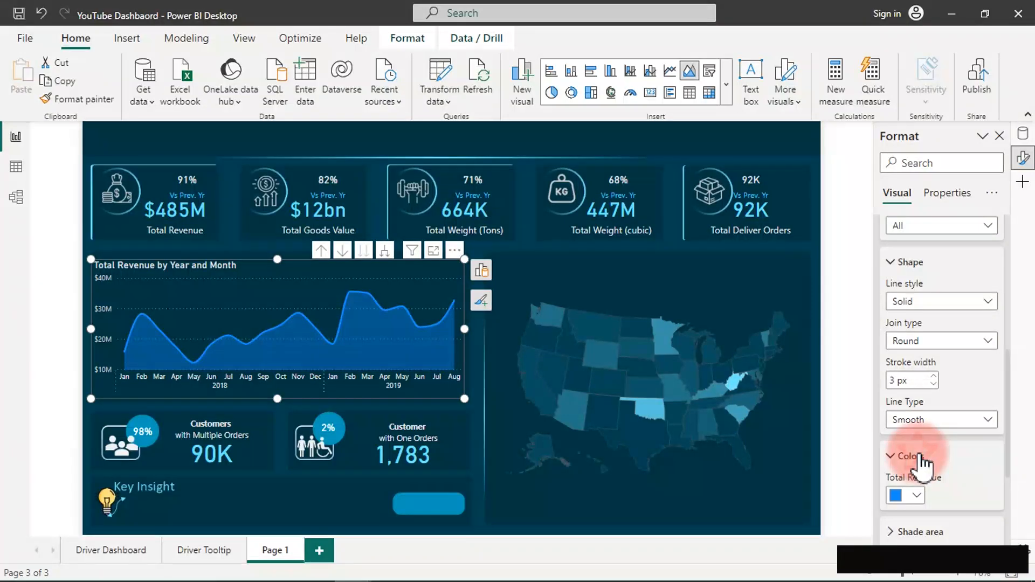
left_click(915, 393)
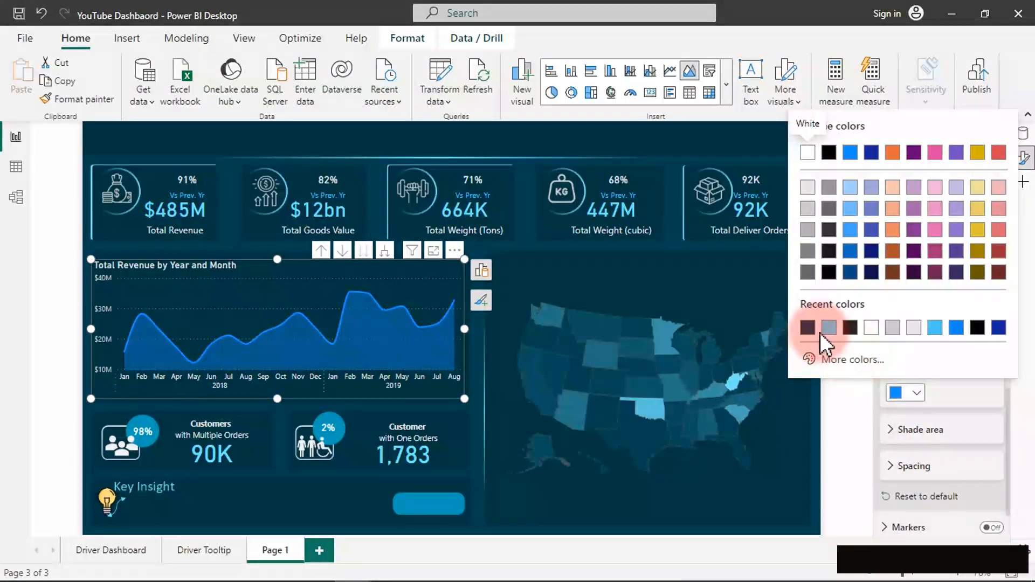
left_click(829, 328)
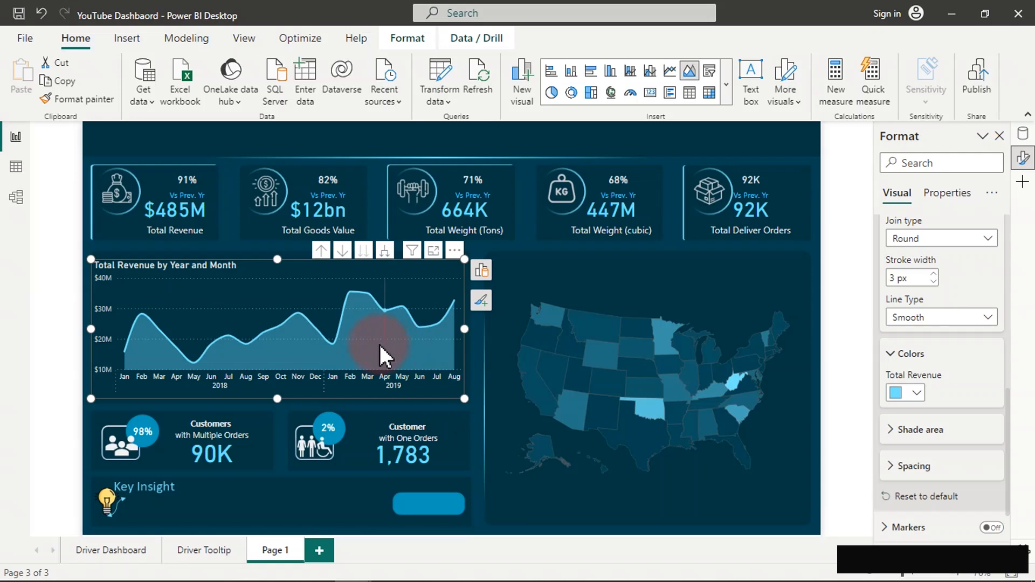
mouse_move(357, 356)
mouse_move(419, 576)
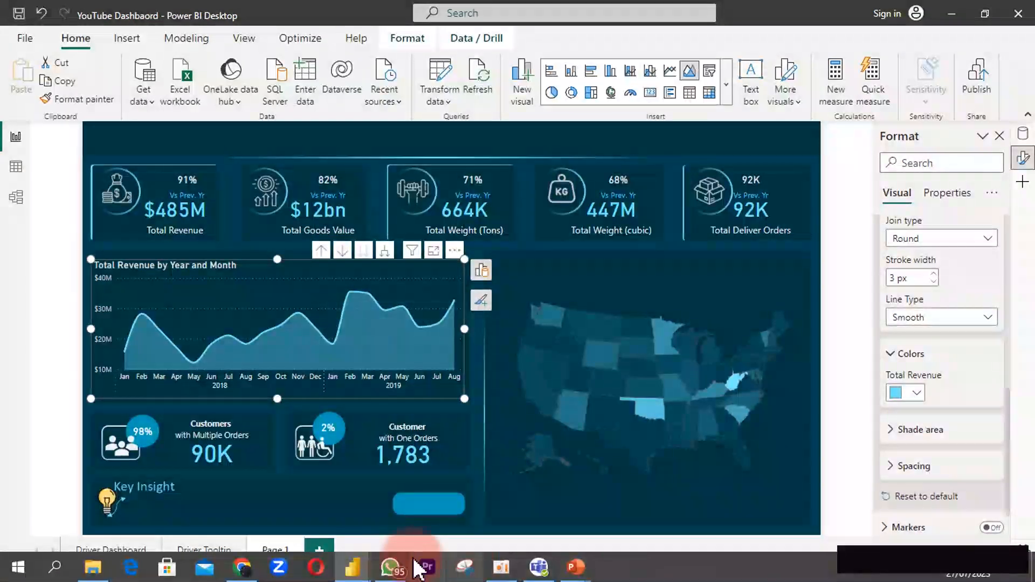
mouse_move(353, 571)
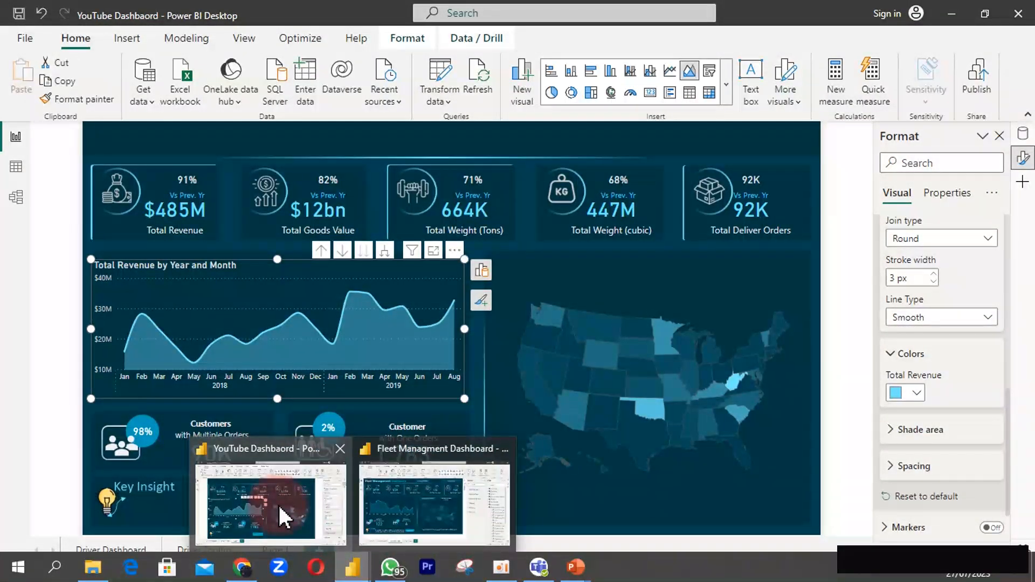
left_click(396, 496)
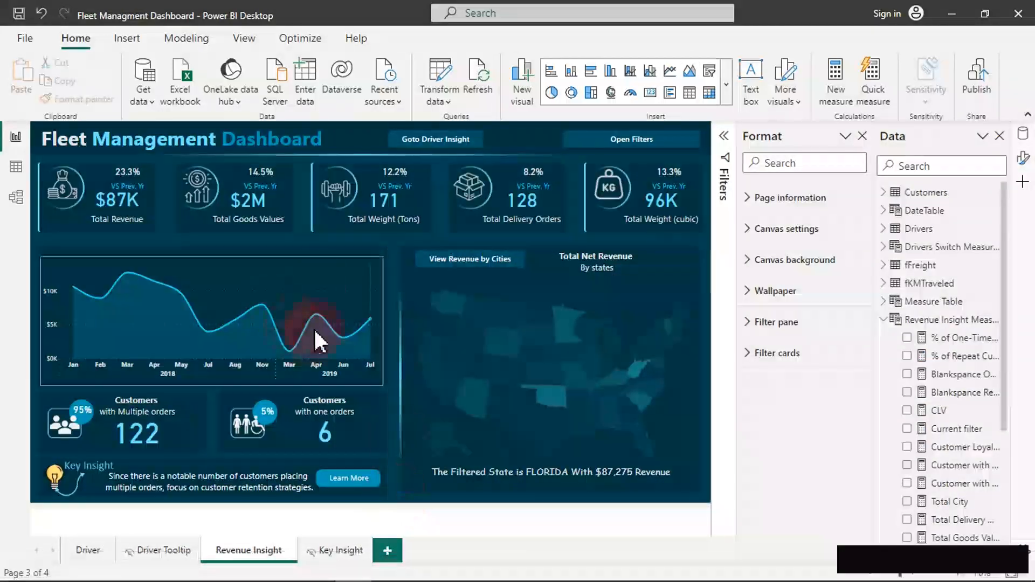
left_click(953, 14)
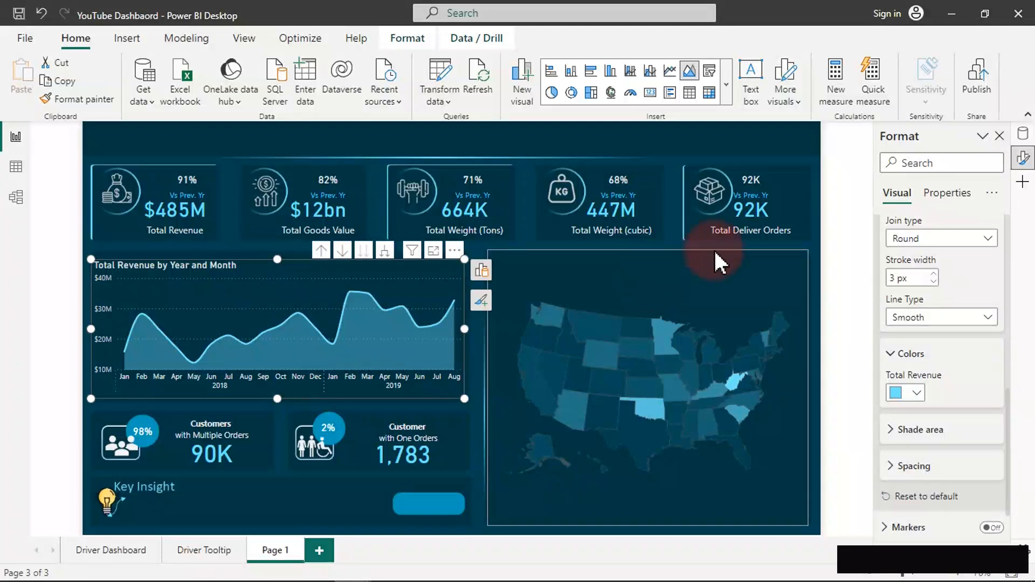
Duplicate the "Customer with One Orders" text box and place the copy above the northeastern part of the US map.
left_click(437, 426)
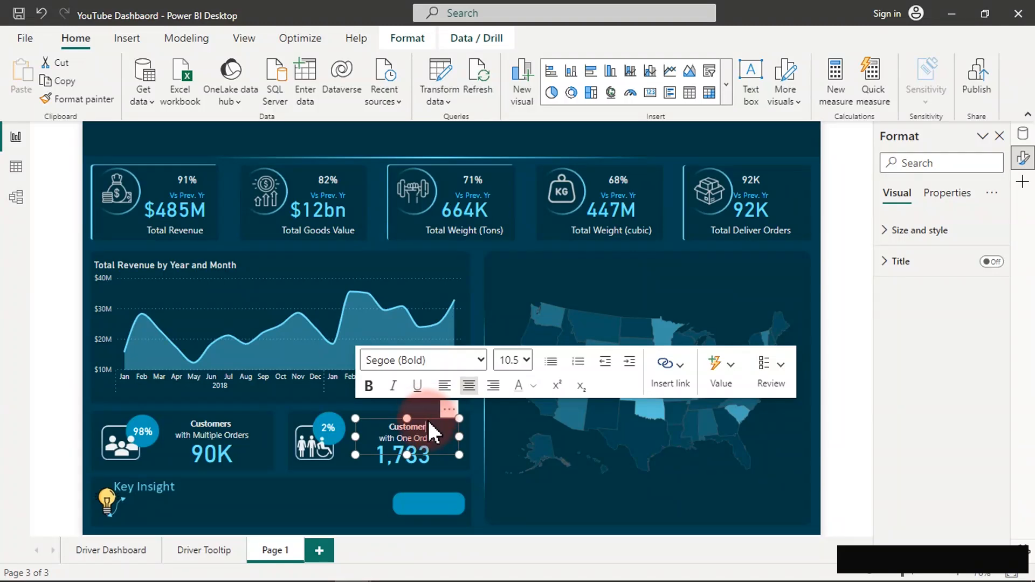
left_click(427, 419)
left_click(57, 83)
left_click(21, 73)
left_click_drag(454, 425, 790, 247)
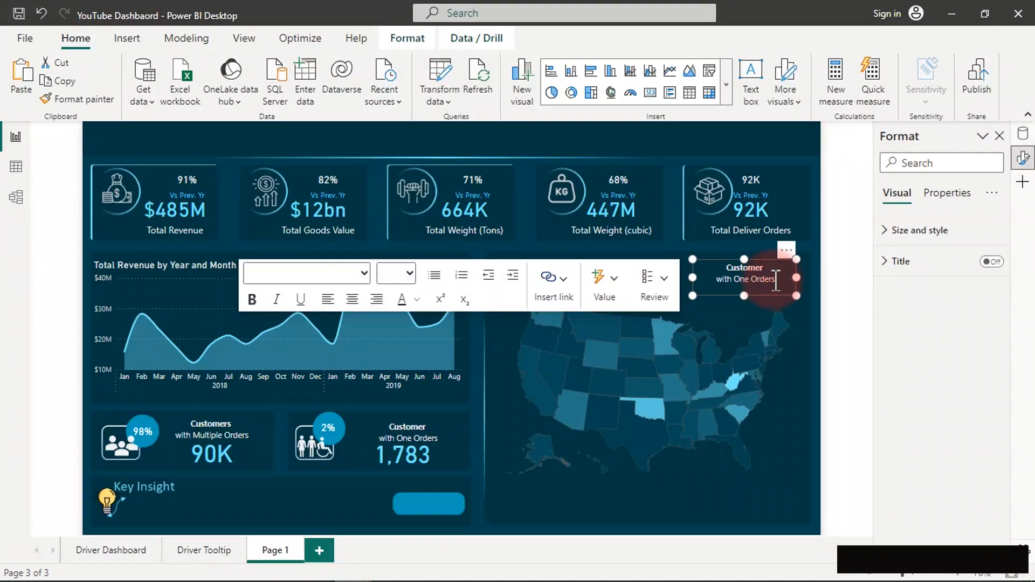
Change the copied text box's heading to "Total Revenue" in white and its second line to "By State".
left_click_drag(780, 269, 729, 264)
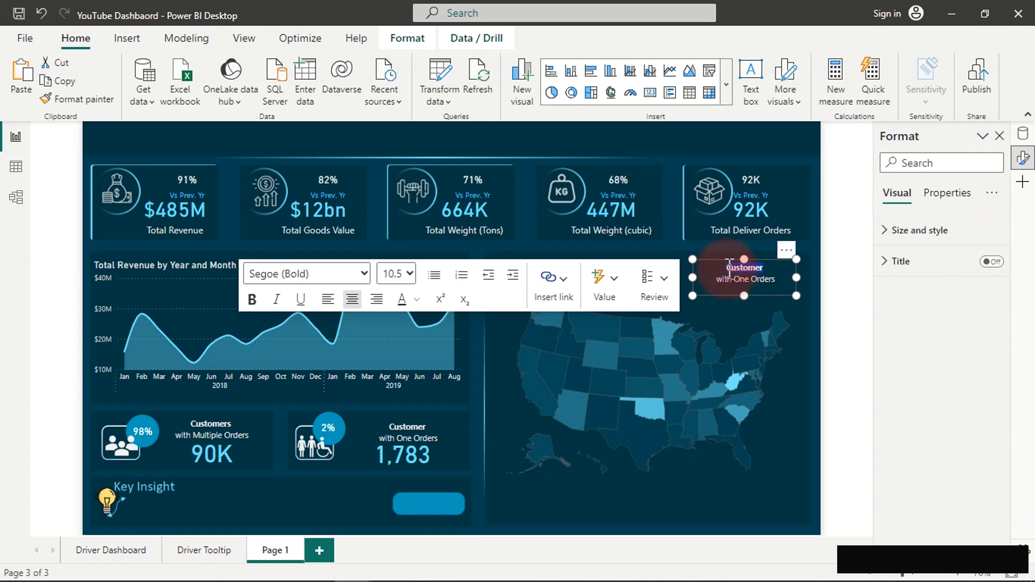
type("Total Revenue")
key("shift+Left")
key("shift+Left")
key("shift+Left")
left_click(417, 299)
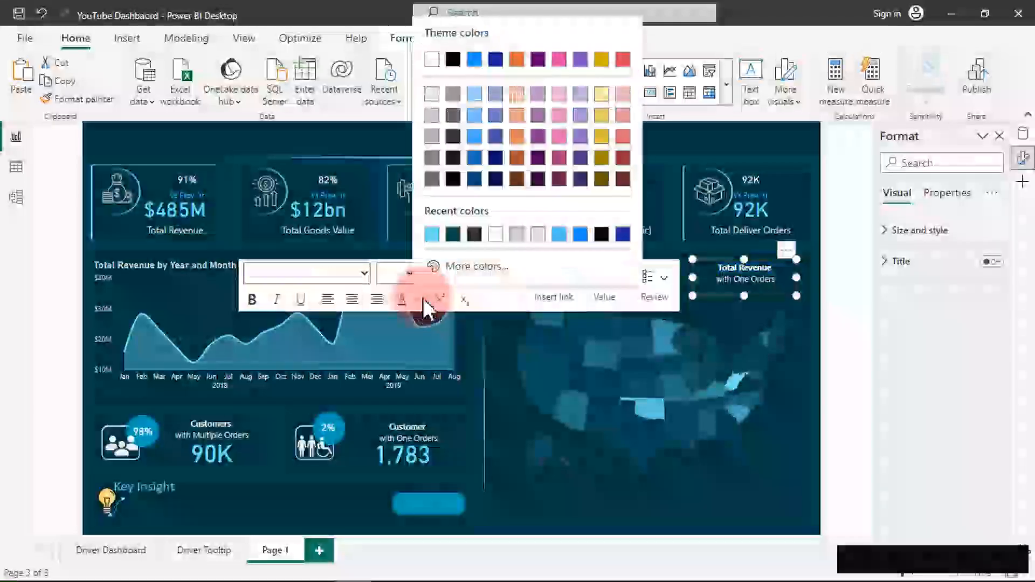
left_click(431, 58)
left_click(774, 280)
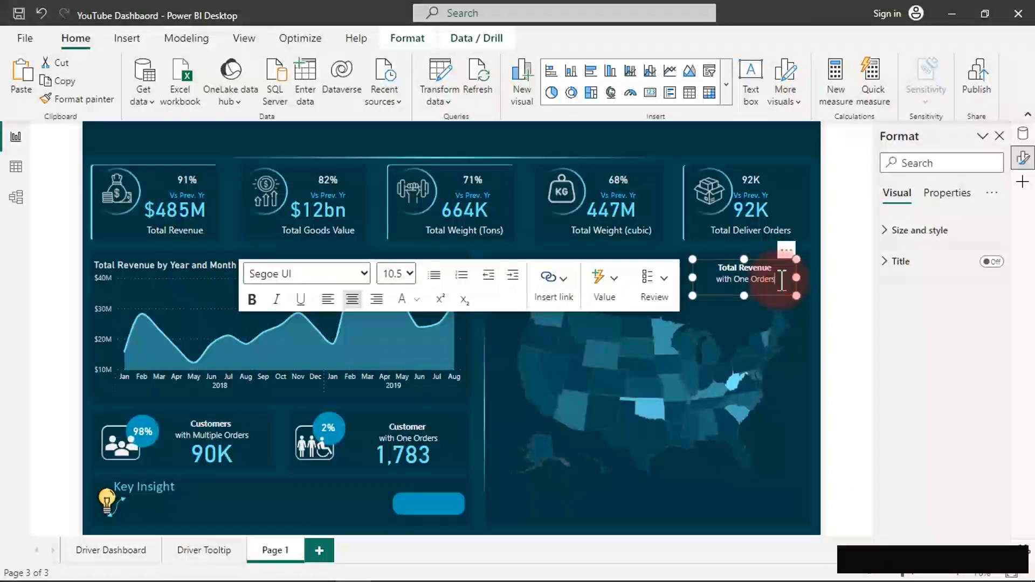
left_click_drag(773, 281, 717, 281)
type("By State")
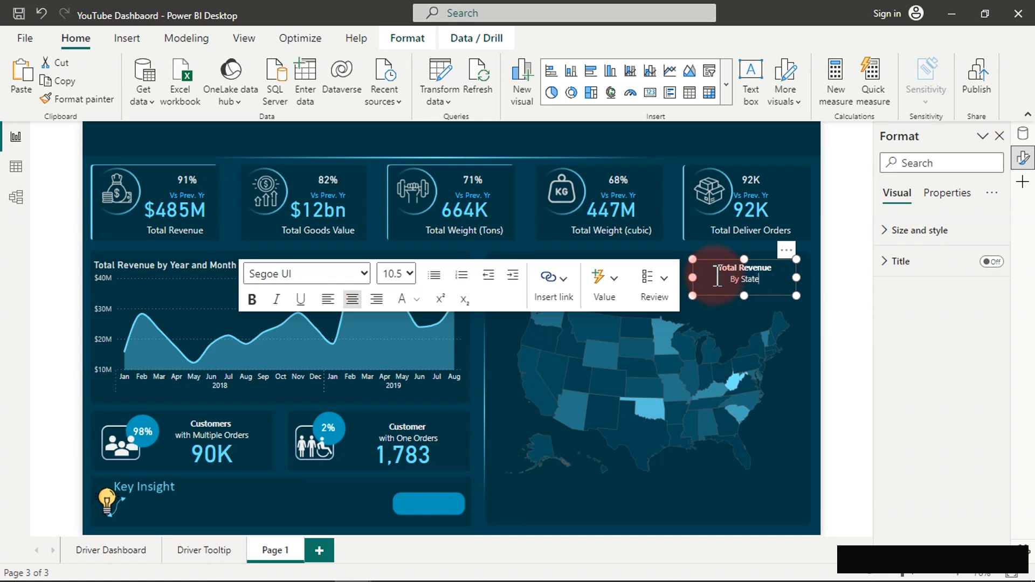
Nudge the "Total Revenue By State" text box slightly upward, deselect it, and save the report.
left_click(776, 260)
key("Up")
key("Up")
key("Up")
key("Up")
key("Up")
key("Up")
key("Up")
key("Up")
left_click(740, 137)
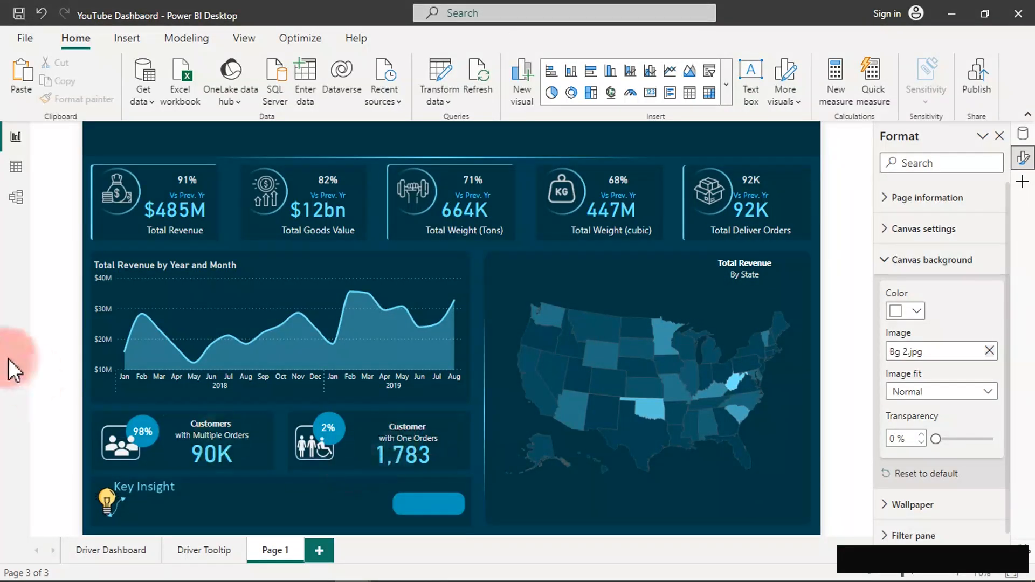
left_click(21, 9)
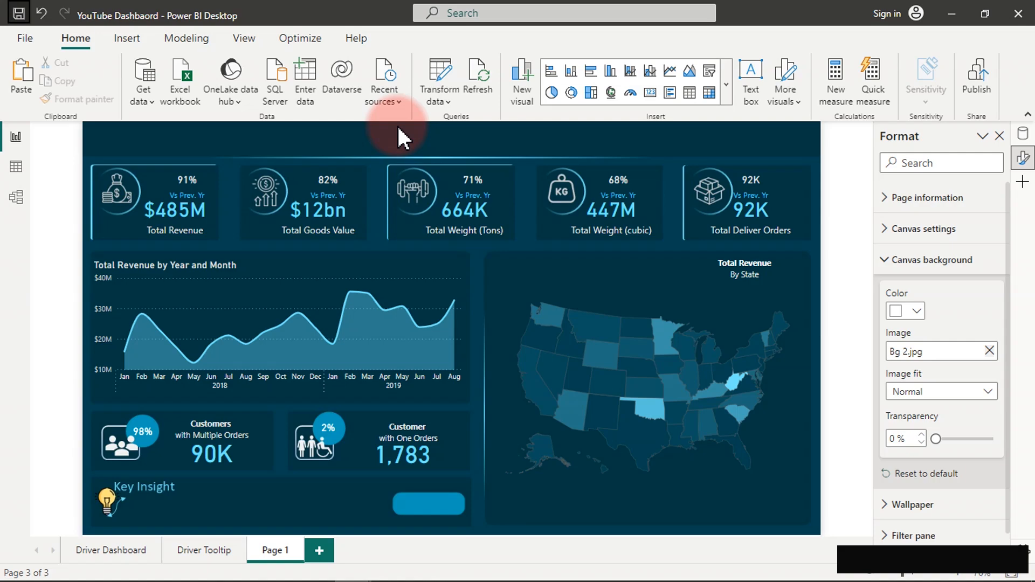
Switch to the Driver Dashboard page and open its filter panel with the Trailer Types and Truck Types slicers.
left_click(509, 237)
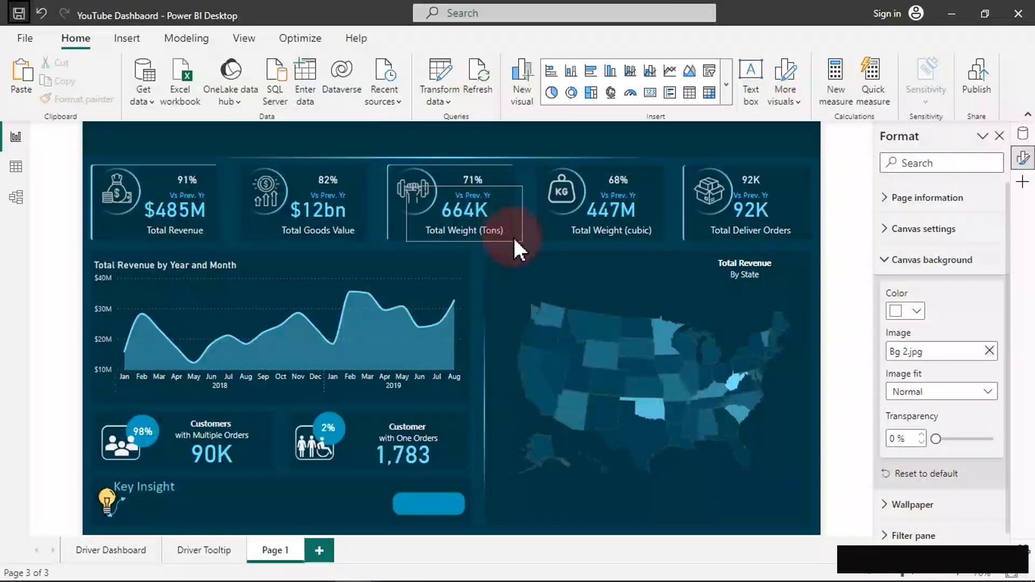
left_click(155, 494)
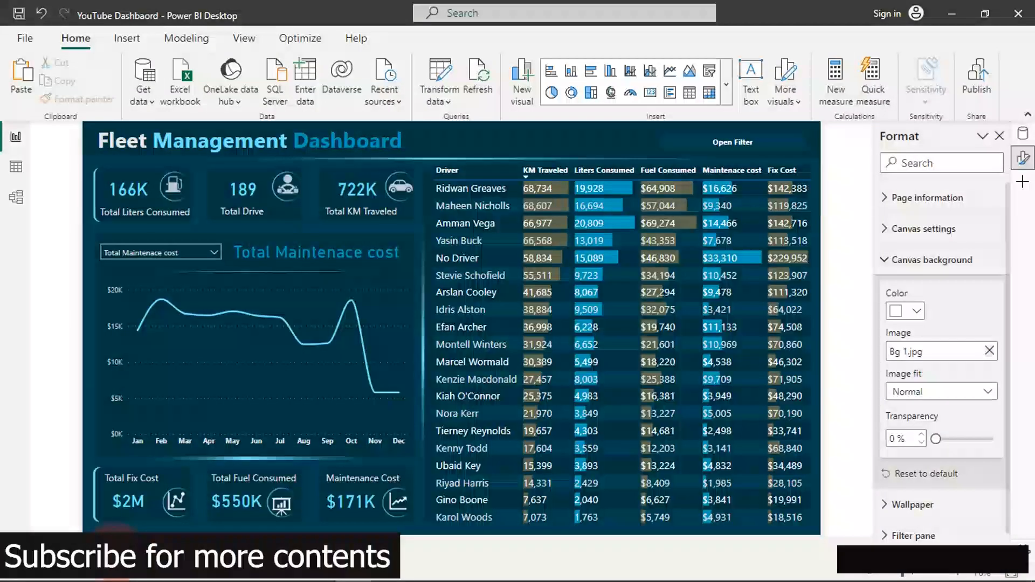
left_click(417, 137)
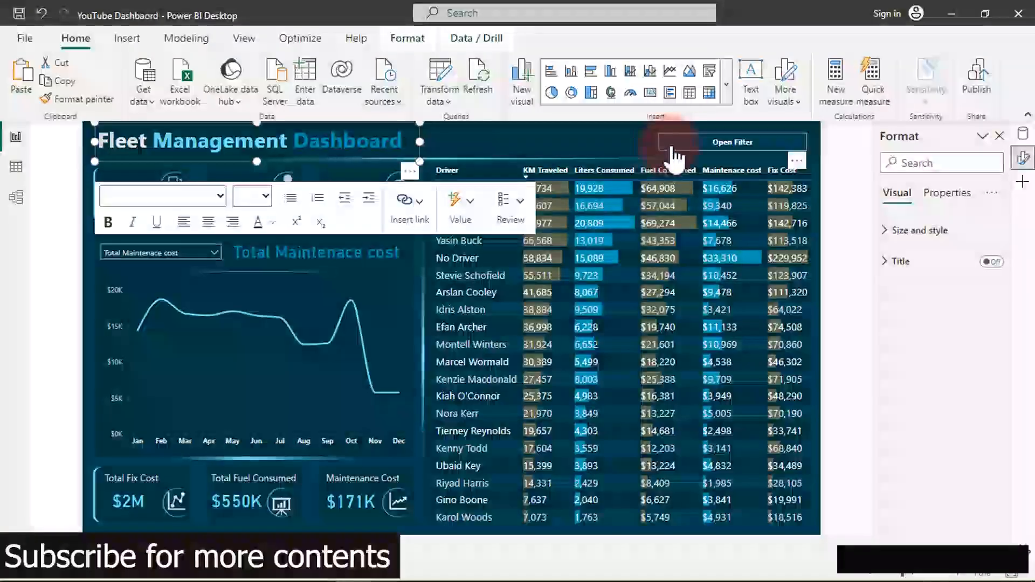
left_click(600, 145)
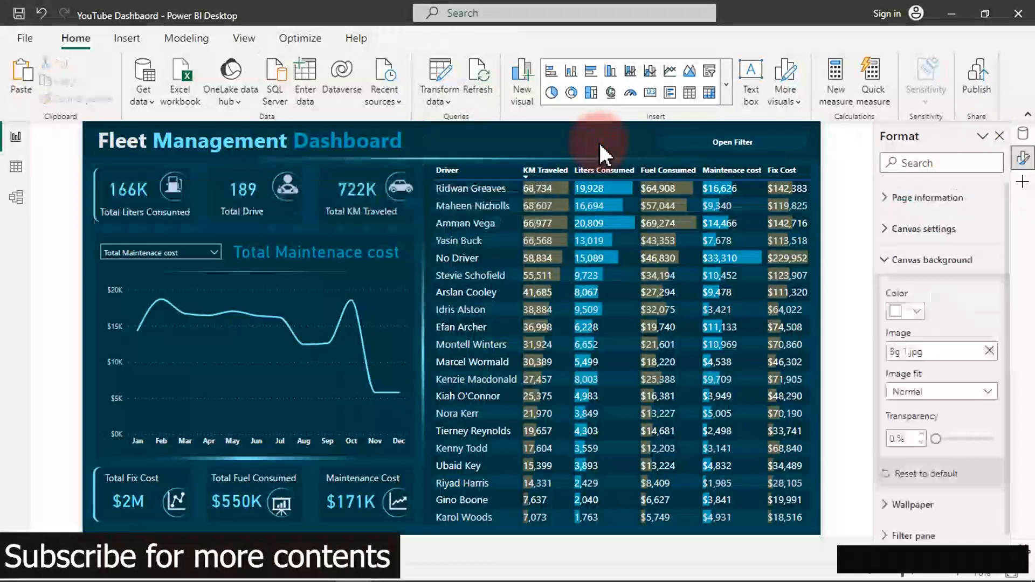
left_click(704, 155, "ctrl")
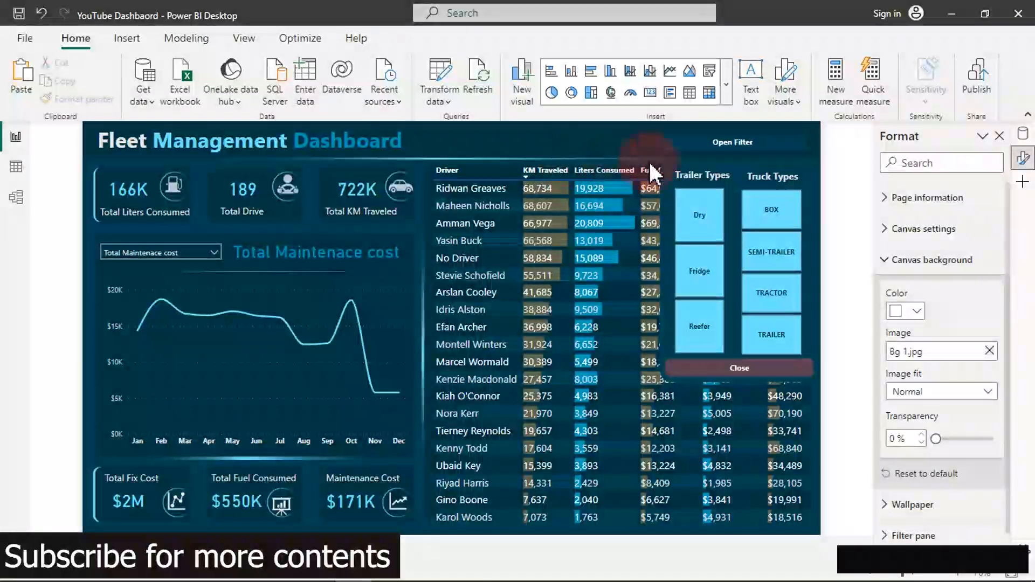
left_click(812, 202)
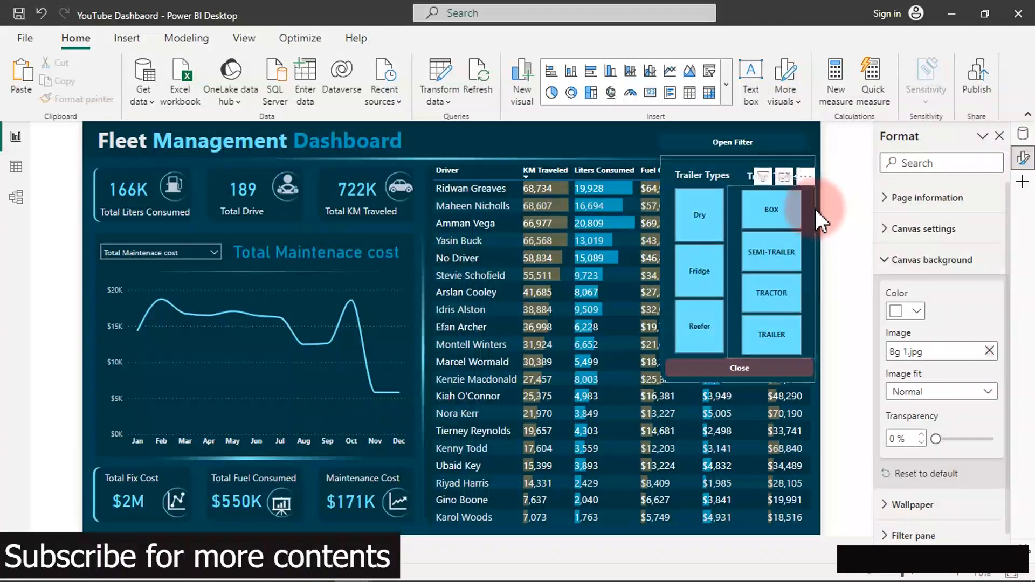
left_click(813, 160)
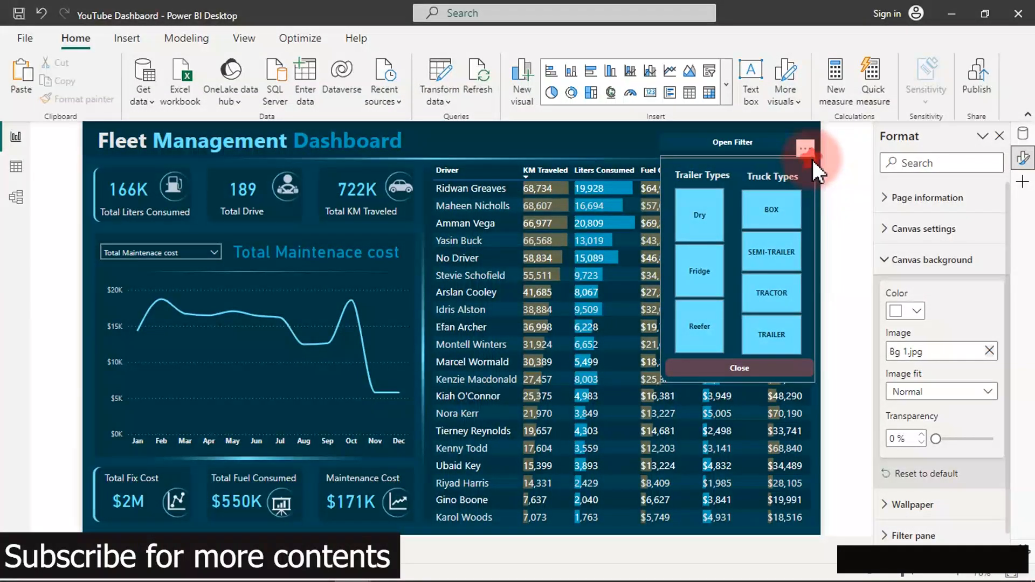
Copy the Driver Dashboard page's title, Open Filter button and filter panel group together and paste them onto Page 1.
left_click(698, 142)
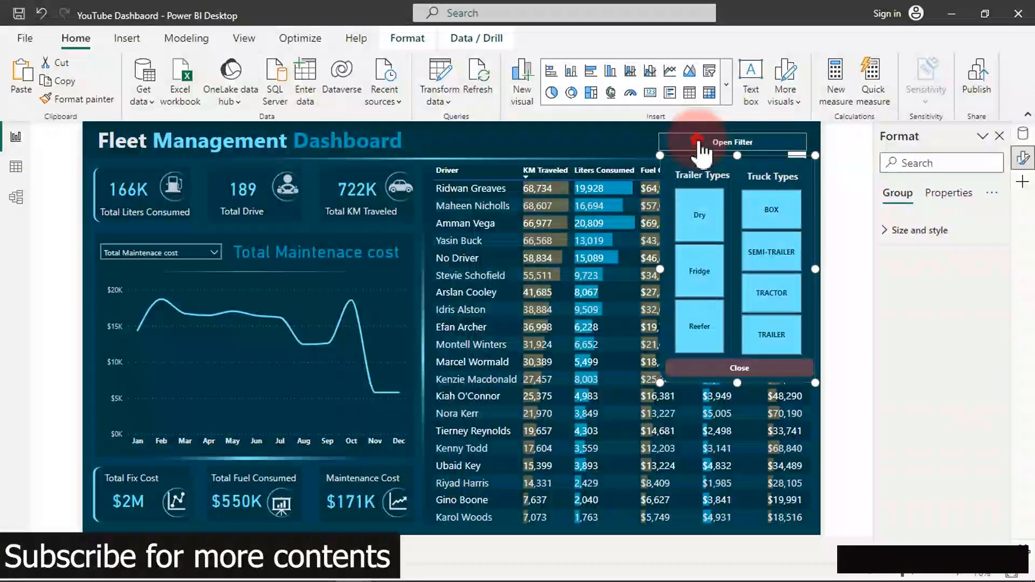
left_click(668, 151)
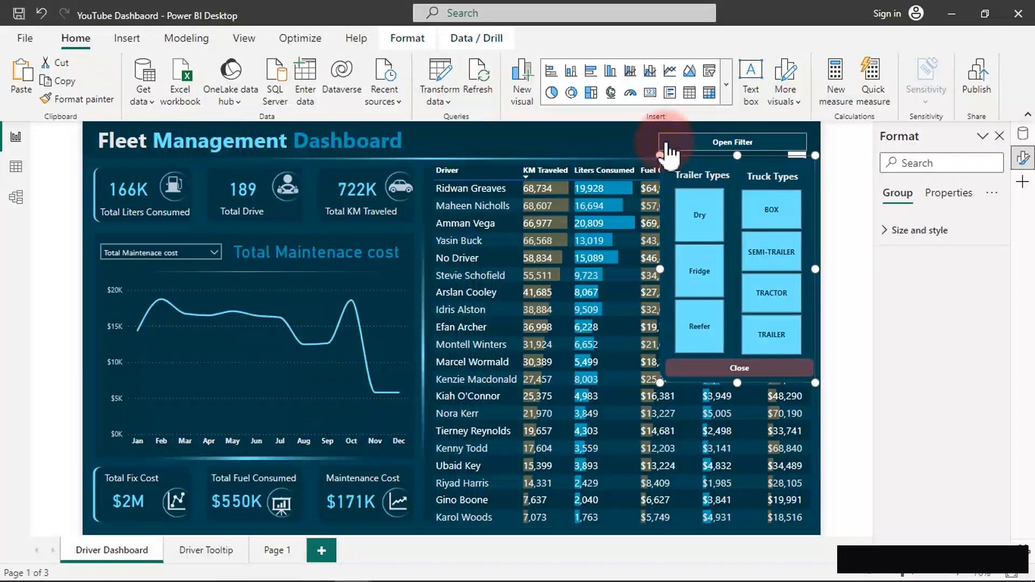
left_click(664, 141)
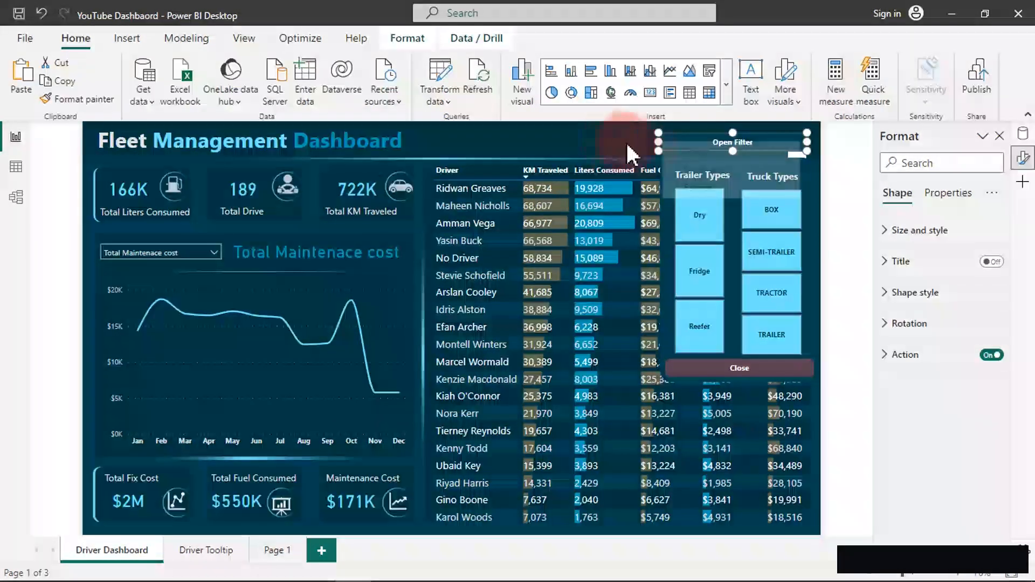
right_click(664, 141)
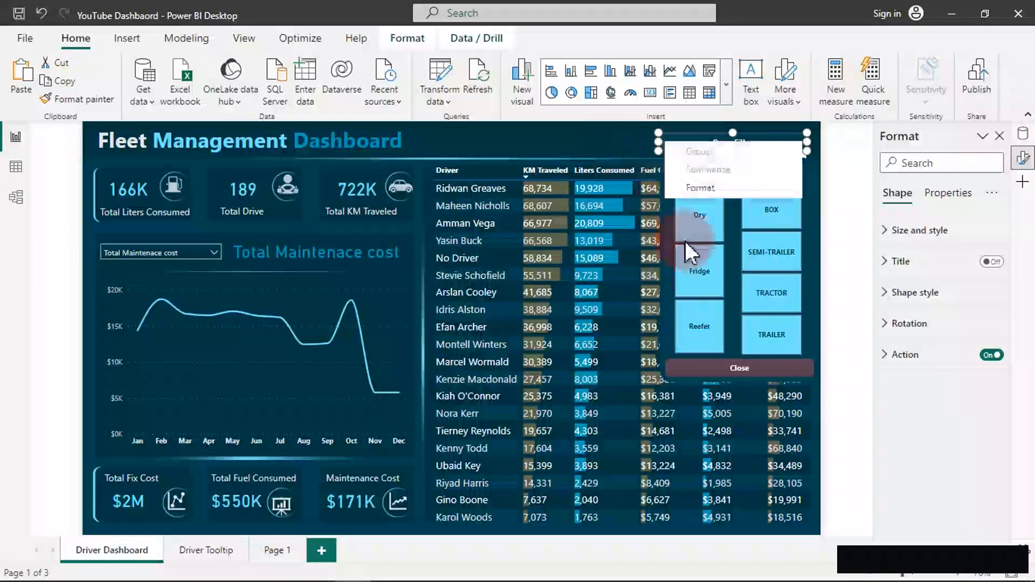
left_click(814, 352)
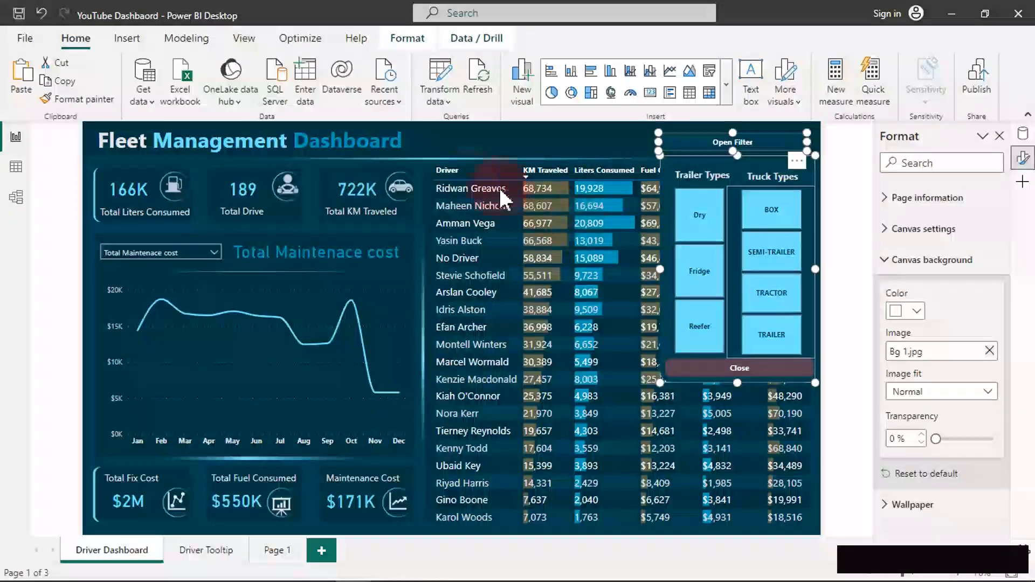
left_click(417, 134)
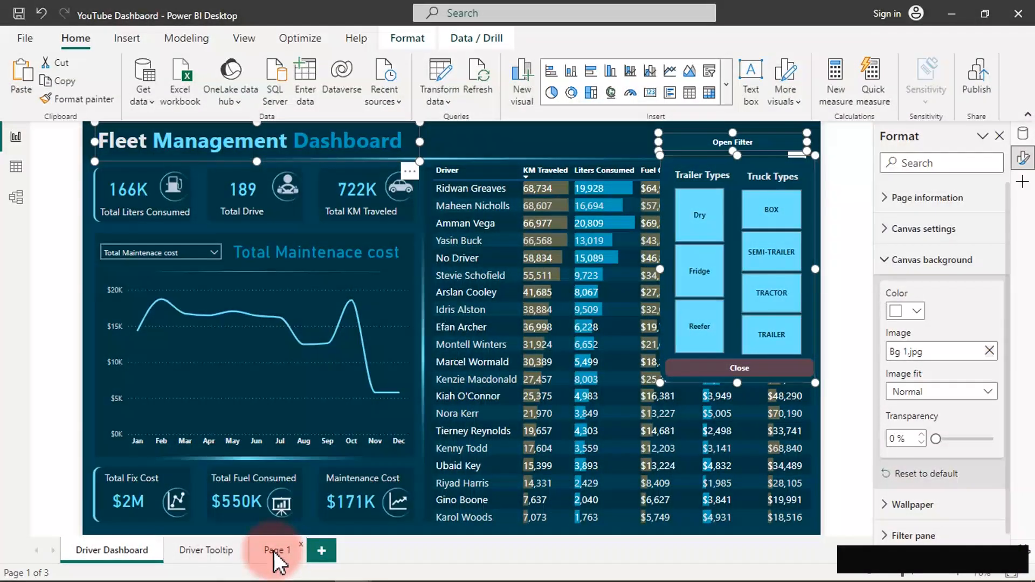
left_click(273, 551)
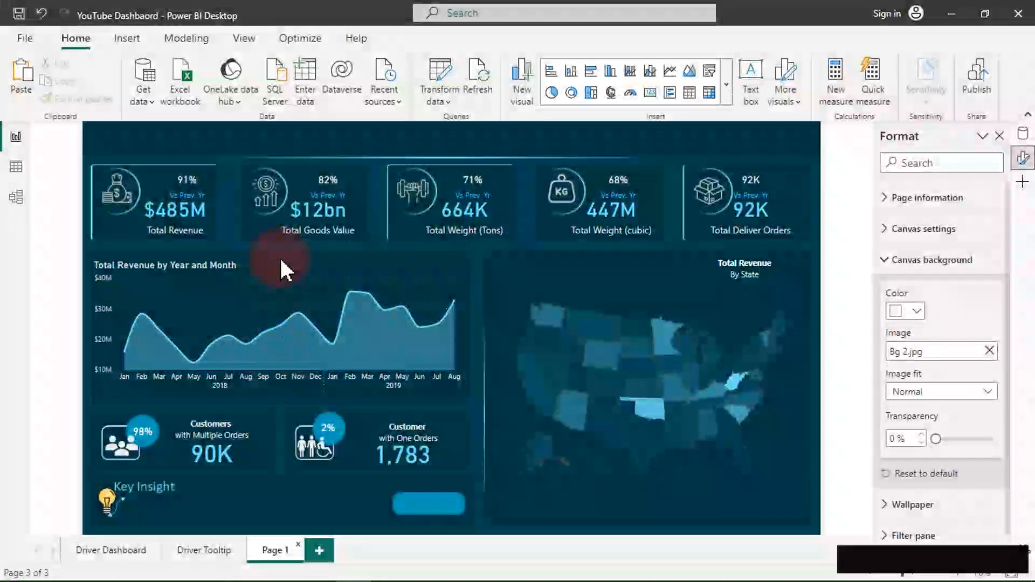
key("ctrl+v")
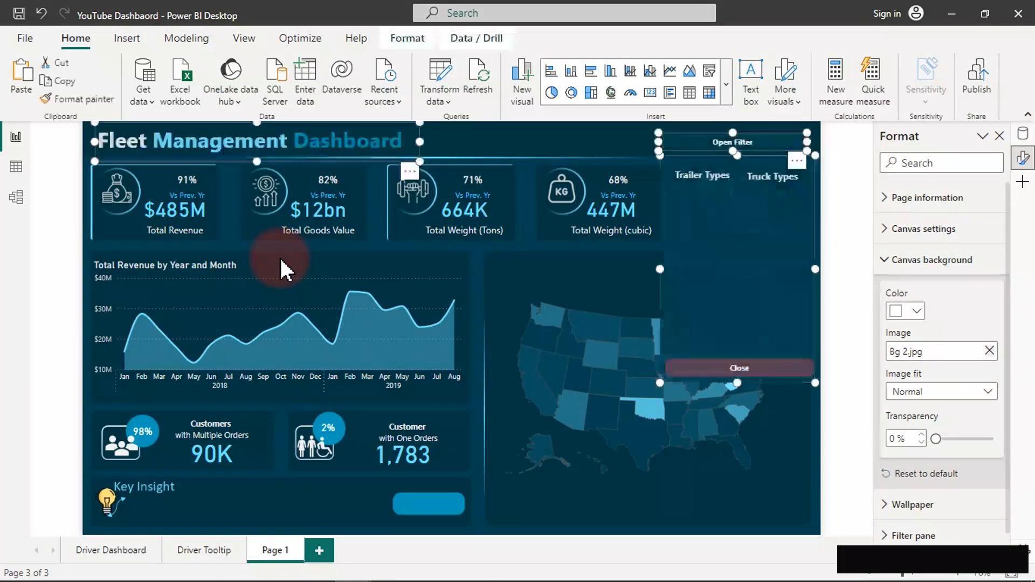
left_click(481, 138)
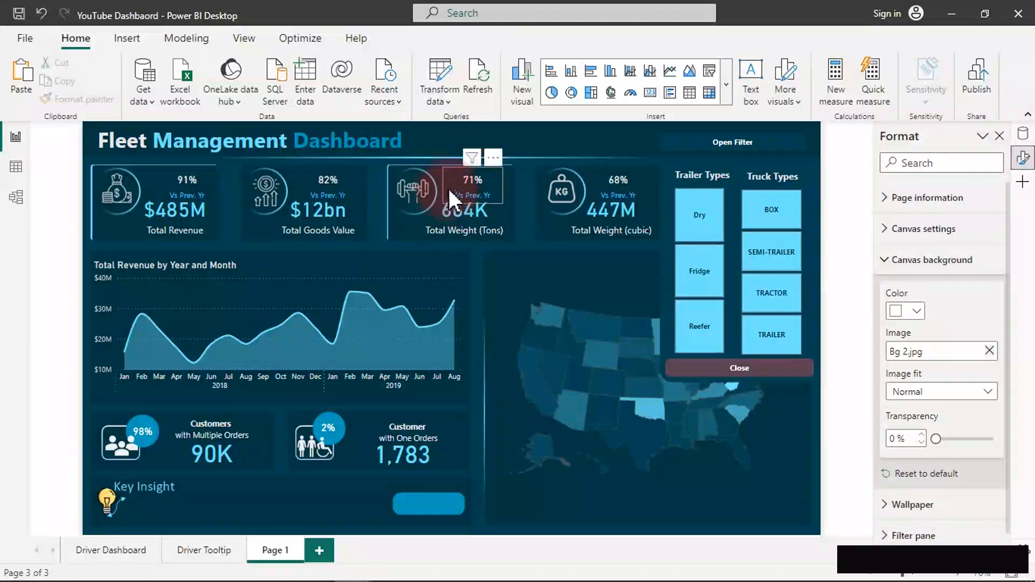
left_click(396, 141)
left_click(421, 140)
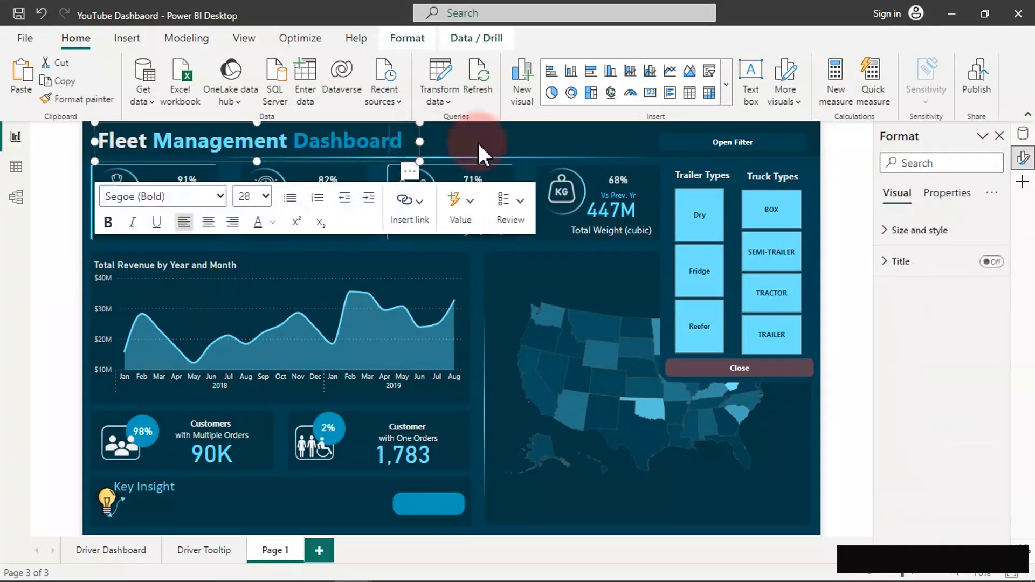
left_click(498, 138)
left_click(739, 372)
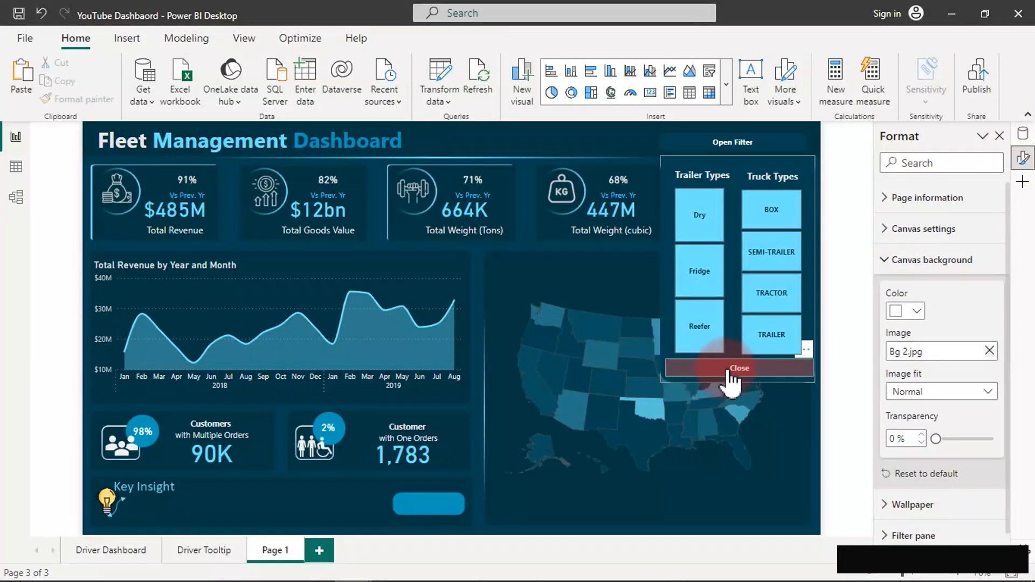
left_click(713, 161)
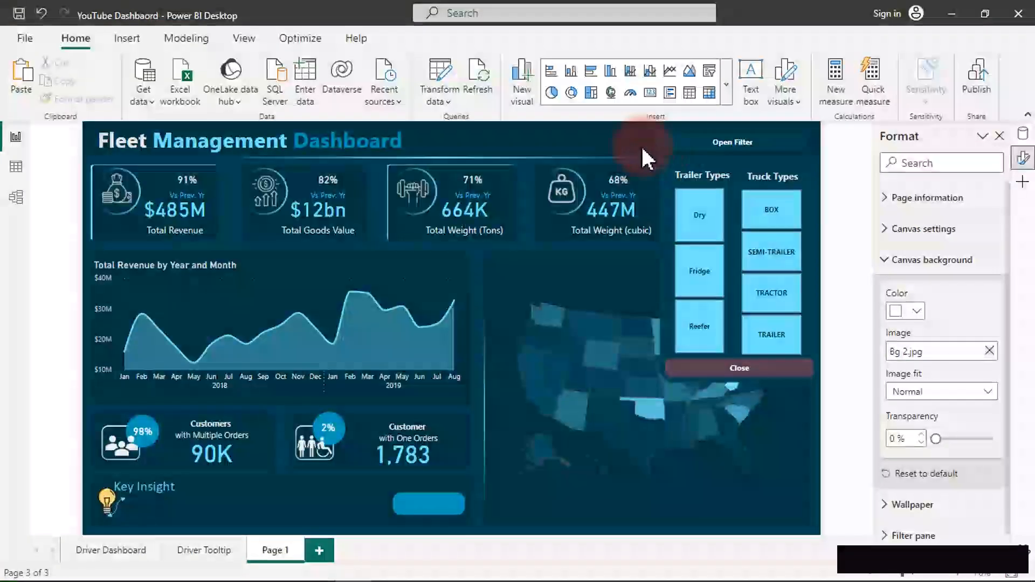
Duplicate the Open Filter button on Page 1 and place a narrower copy between the dashboard title and the original button.
left_click(678, 151)
left_click(676, 144)
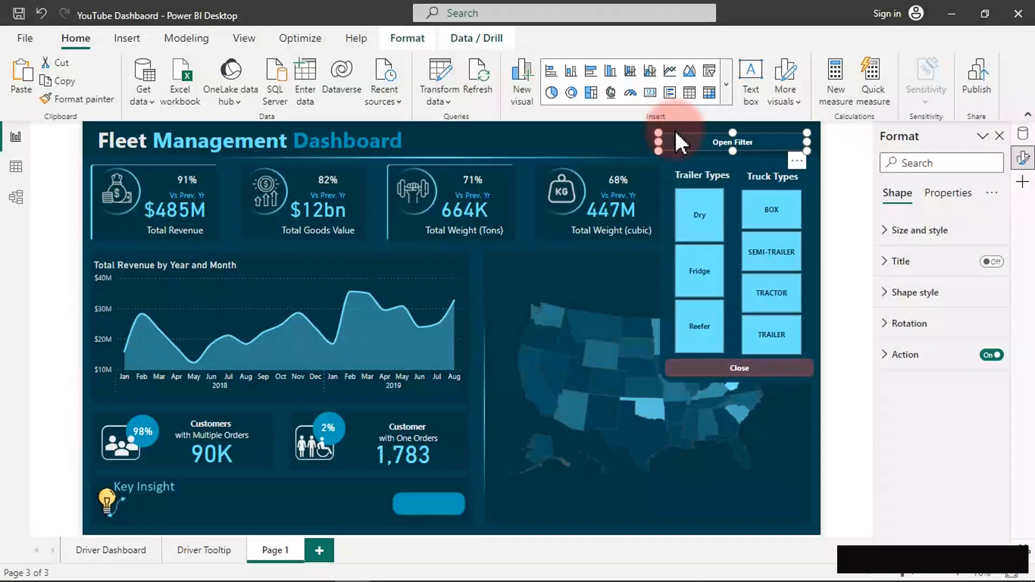
left_click(65, 80)
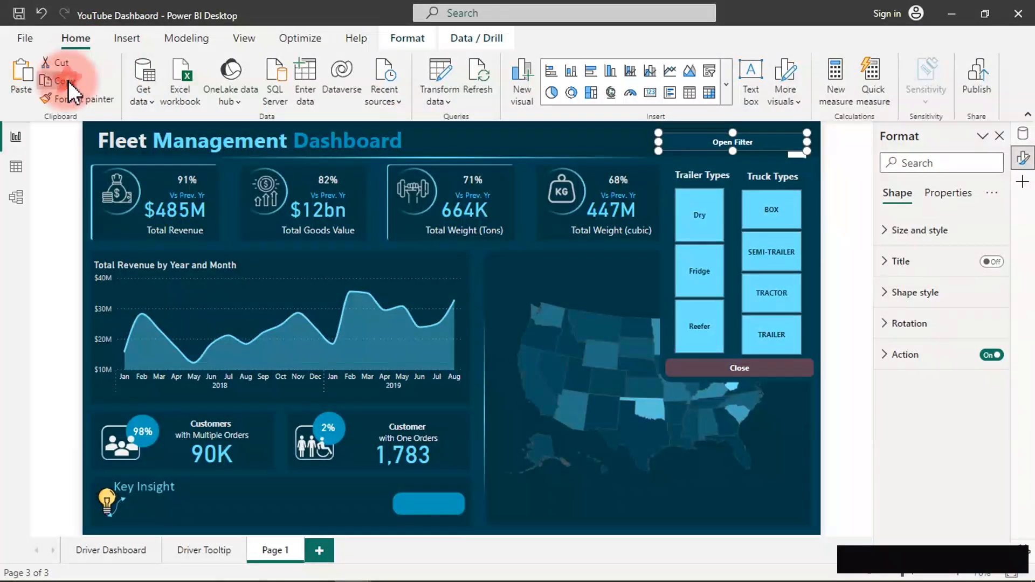
left_click(20, 77)
left_click(458, 145)
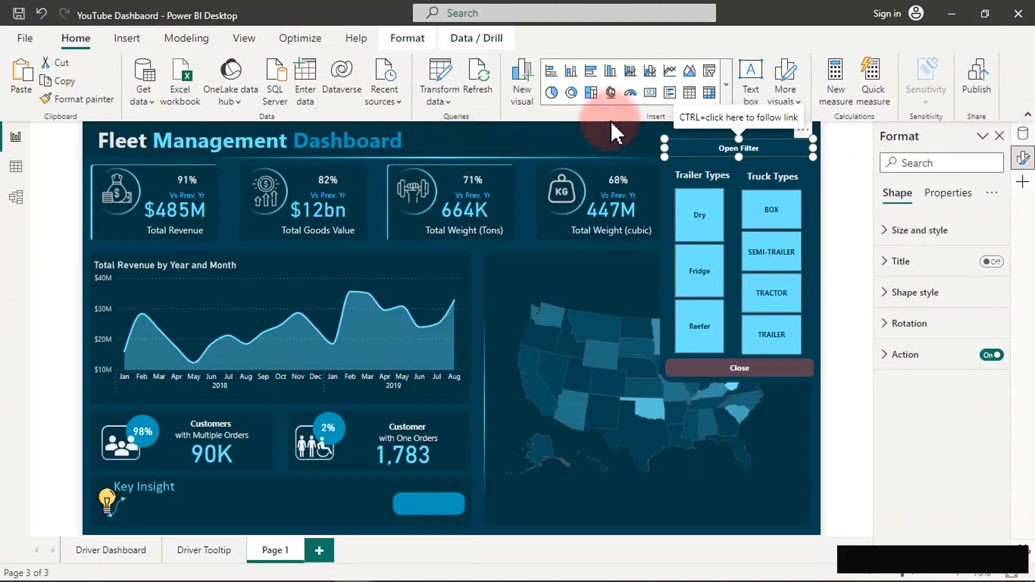
left_click(802, 130)
left_click_drag(802, 132, 581, 151)
left_click(555, 150)
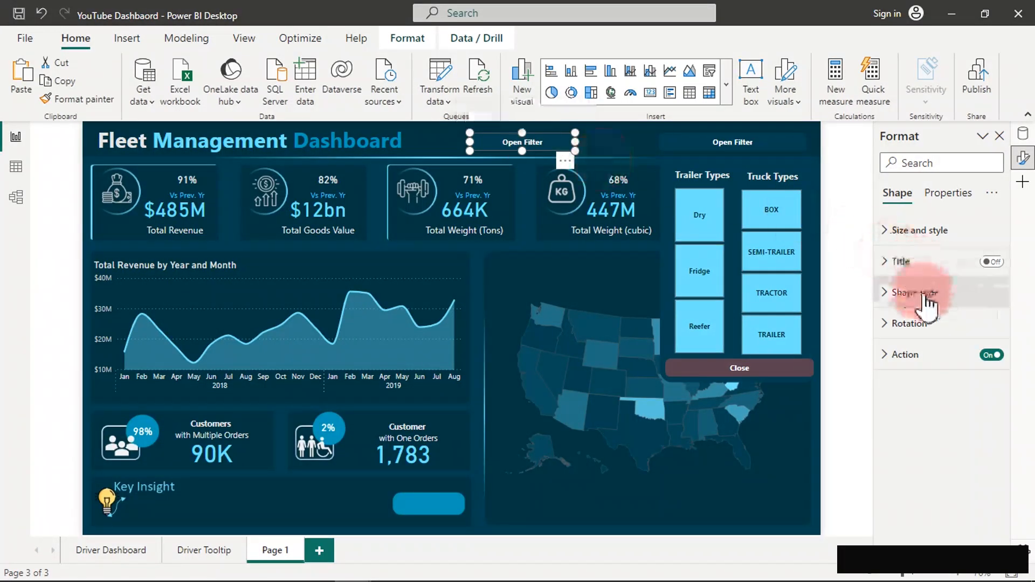
Change the narrower button's text to "Revenue Insight" and deselect it.
left_click(904, 297)
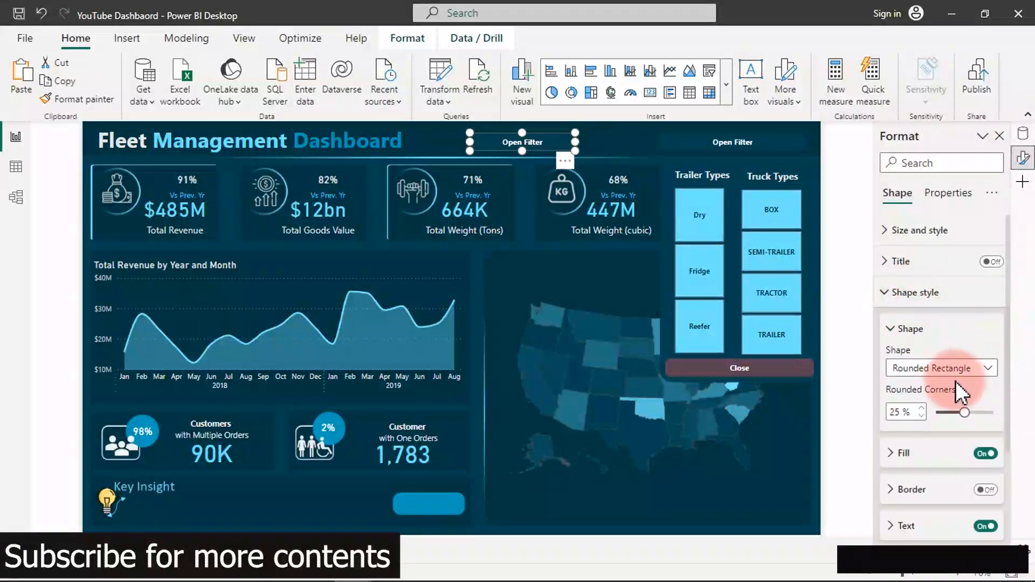
left_click(932, 458)
scroll(924, 475, "down", 2)
left_click(911, 425)
scroll(920, 445, "down", 2)
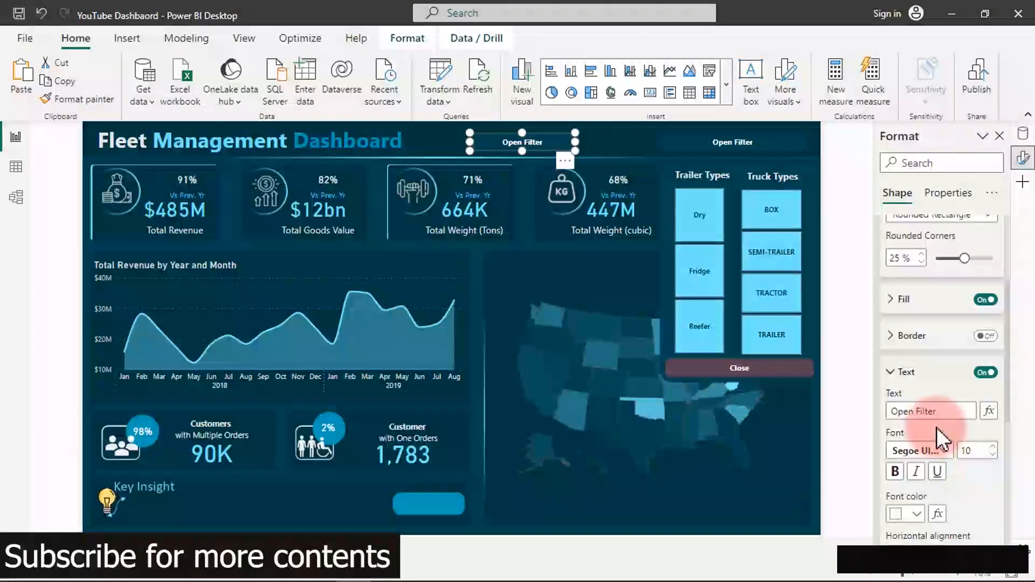
left_click(945, 361)
left_click_drag(945, 361, 866, 358)
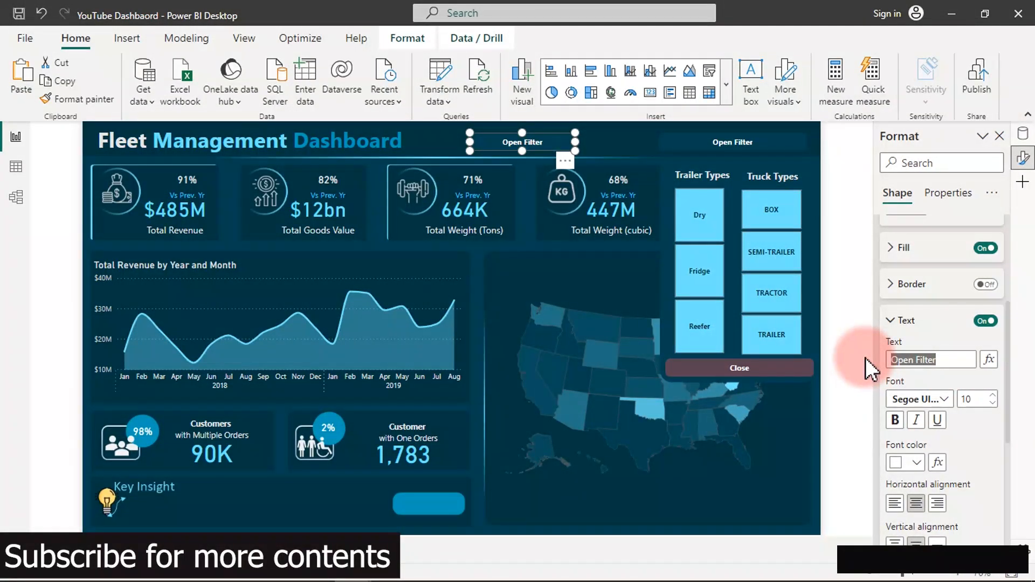
type("Revenue Insight")
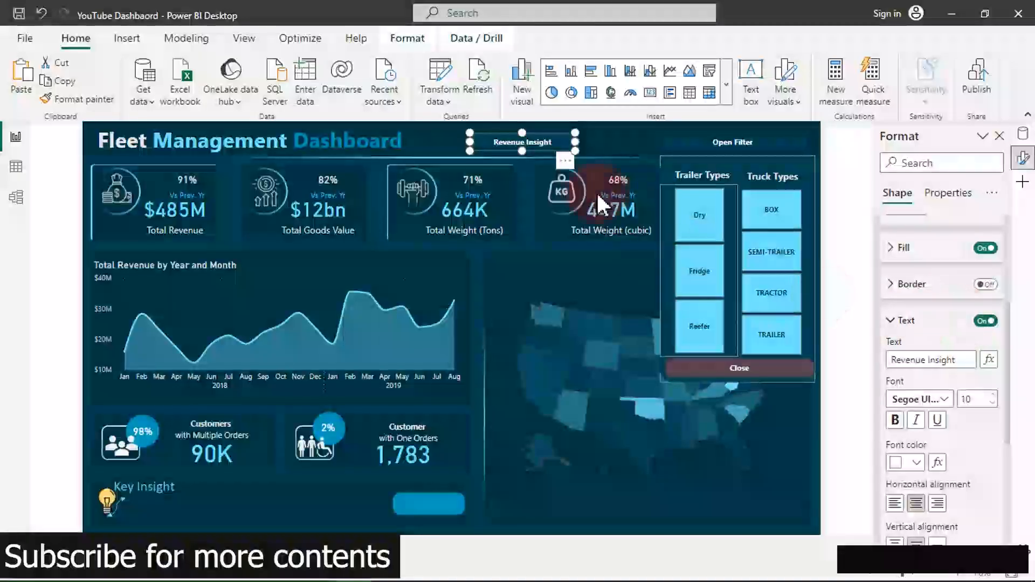
left_click(593, 143)
Copy the "Revenue Insight" button from Page 1 and paste it onto the Driver Dashboard page.
left_click(528, 144)
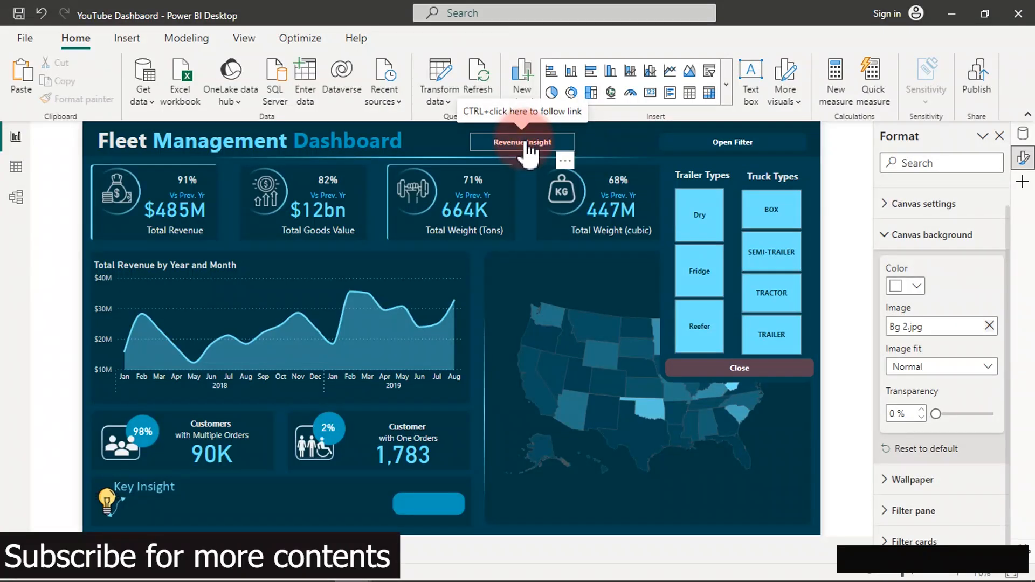
left_click(526, 145)
left_click(64, 80)
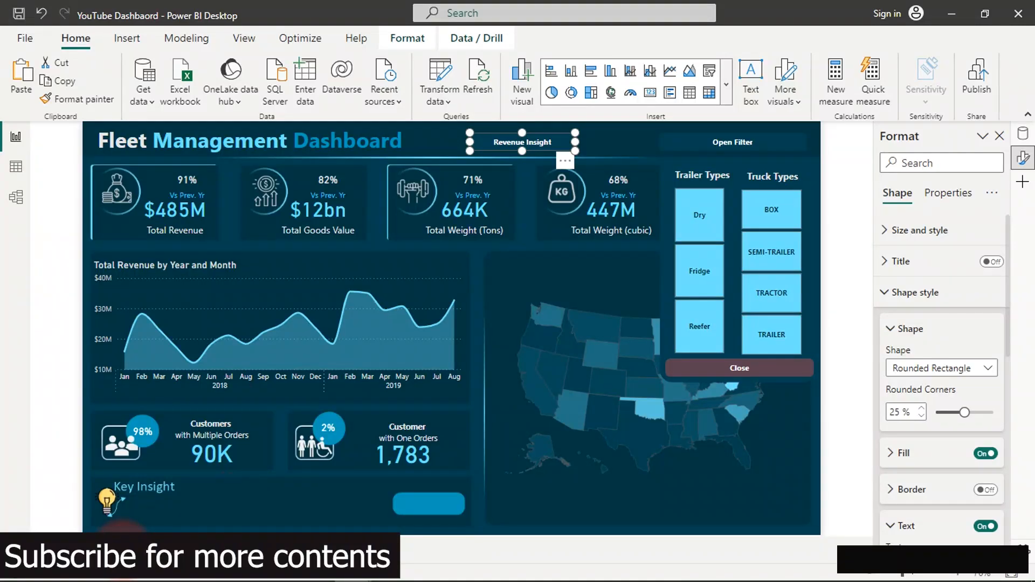
left_click(123, 551)
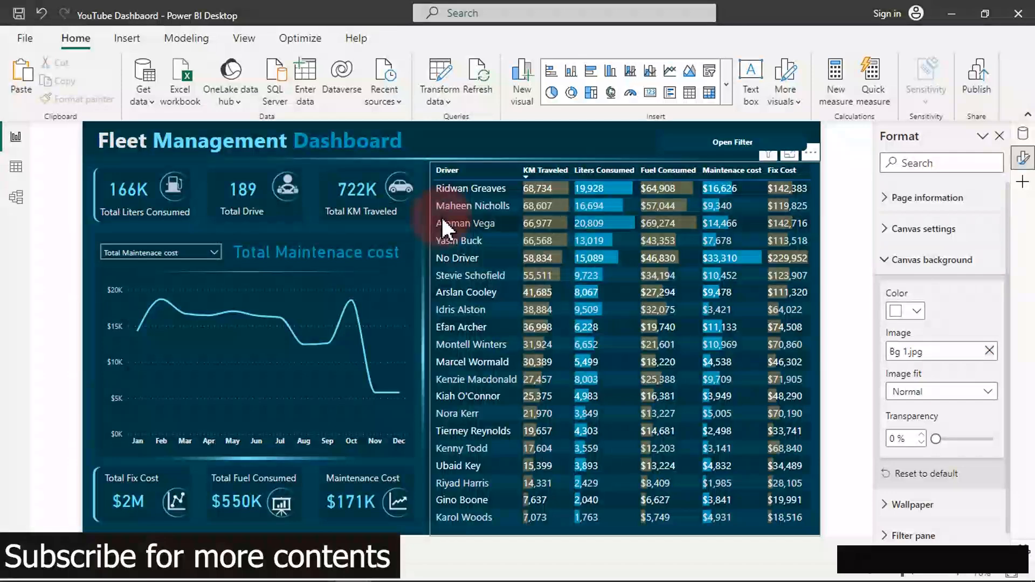
key("ctrl+v")
Replace the text of the pasted button in the Driver Dashboard header, starting with "Dr".
left_click(884, 261)
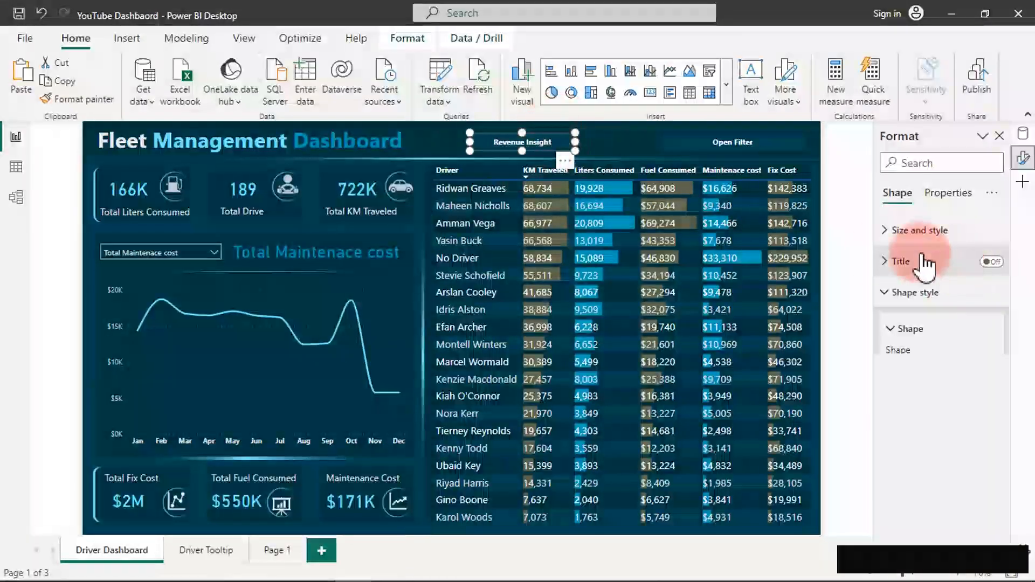
scroll(939, 432, "down", 2)
scroll(938, 437, "down", 3)
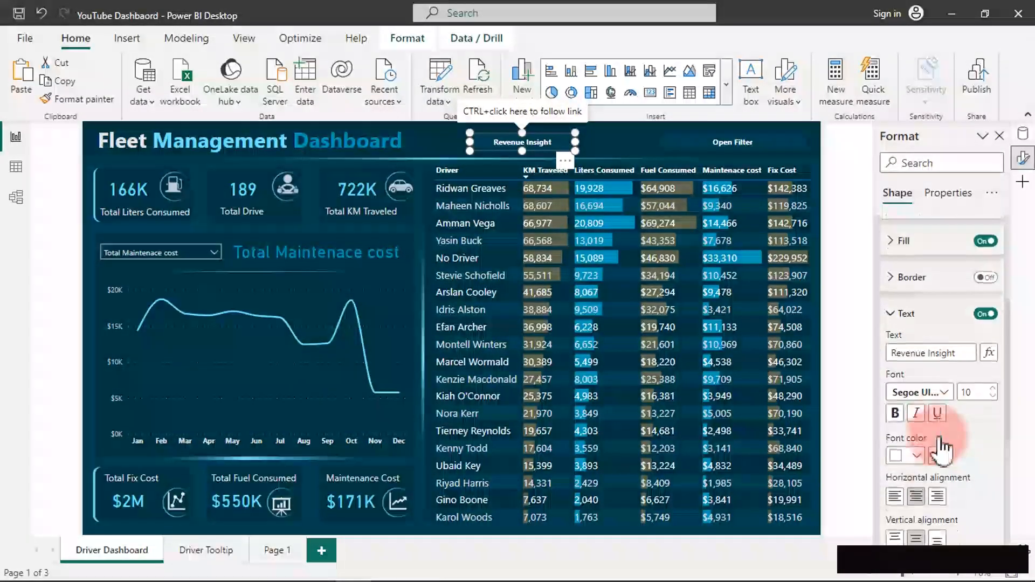
left_click_drag(974, 308, 871, 309)
left_click(999, 268)
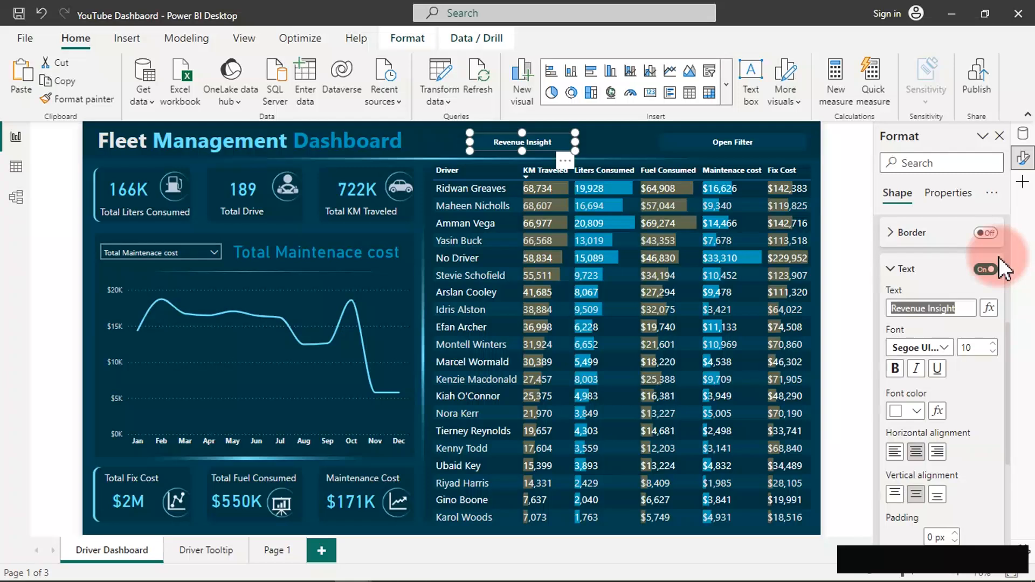
type("Dr")
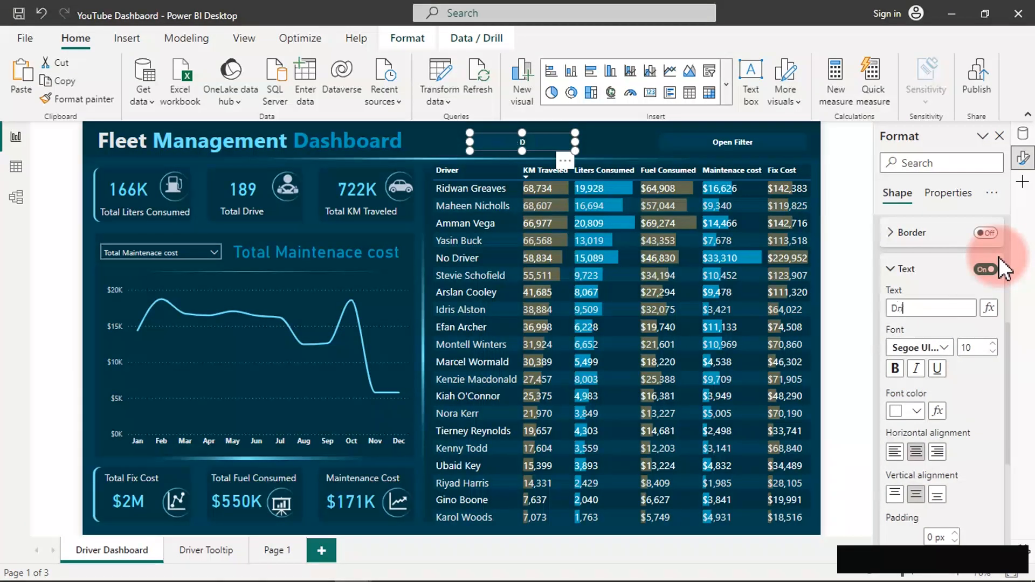
Set the text of the selected header button on the Driver Dashboard page to "Goto Driver Insight".
type("iver I")
key("ctrl+a")
type("Goto Driver ")
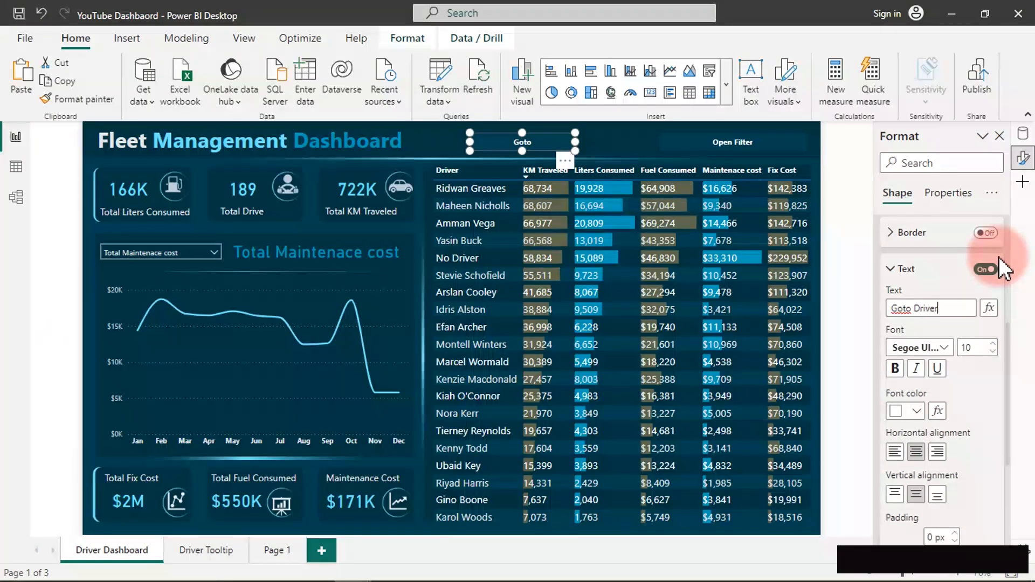
type("Insight")
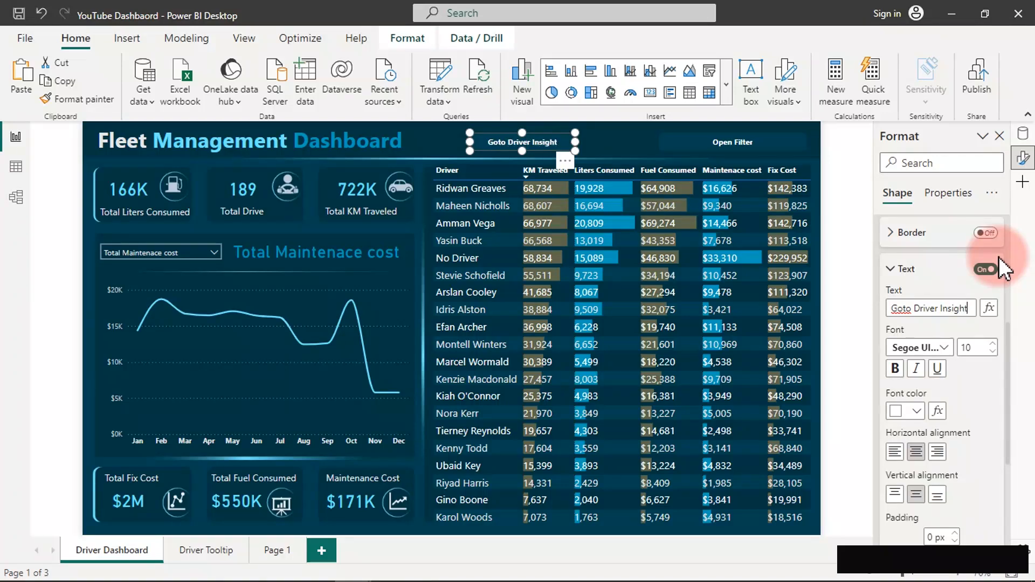
On Page 1, change the header button's "Revenue Insight" text to "Goto Revenue Insight" and deselect the button.
left_click(274, 549)
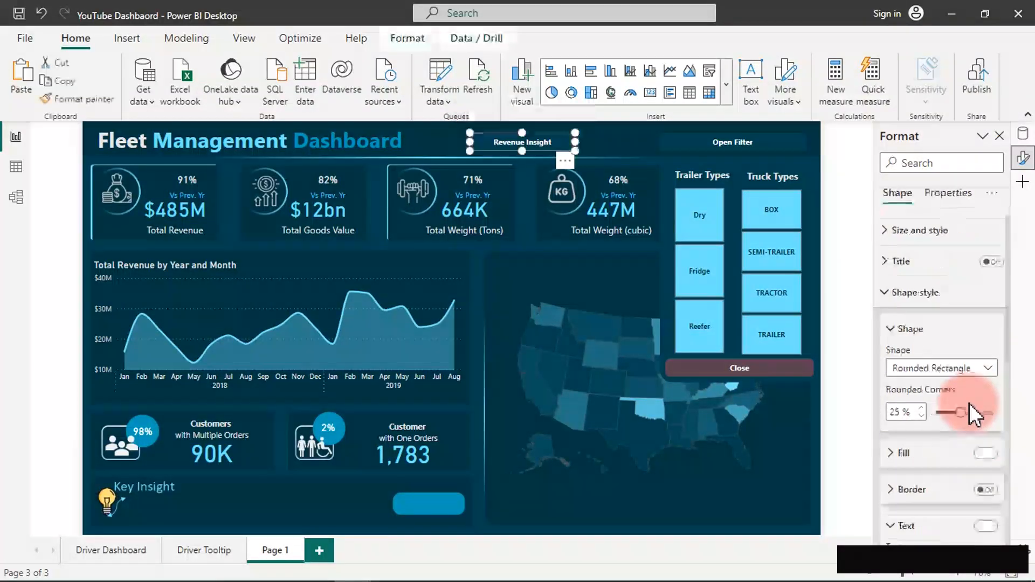
scroll(965, 413, "down", 5)
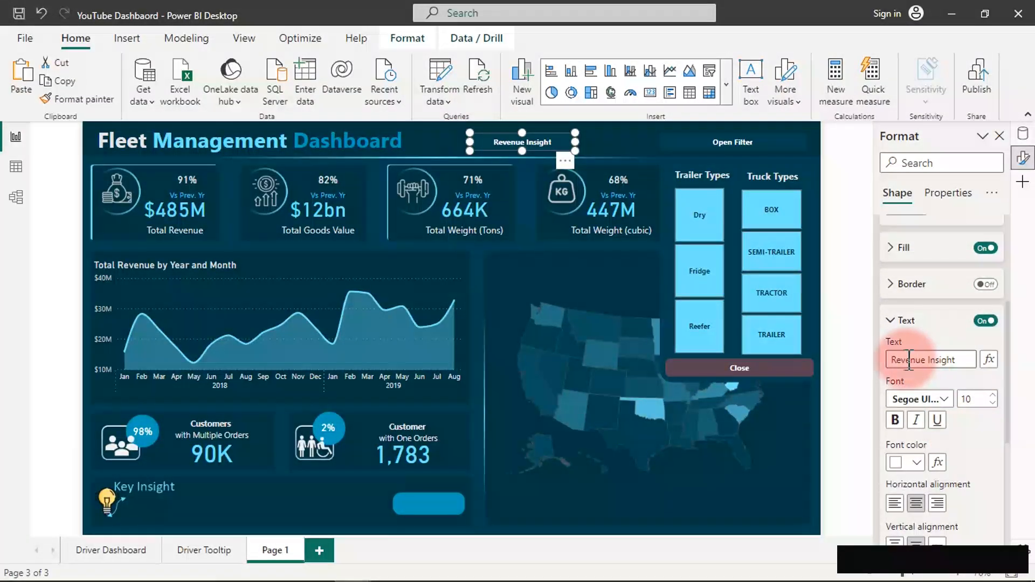
left_click(890, 358)
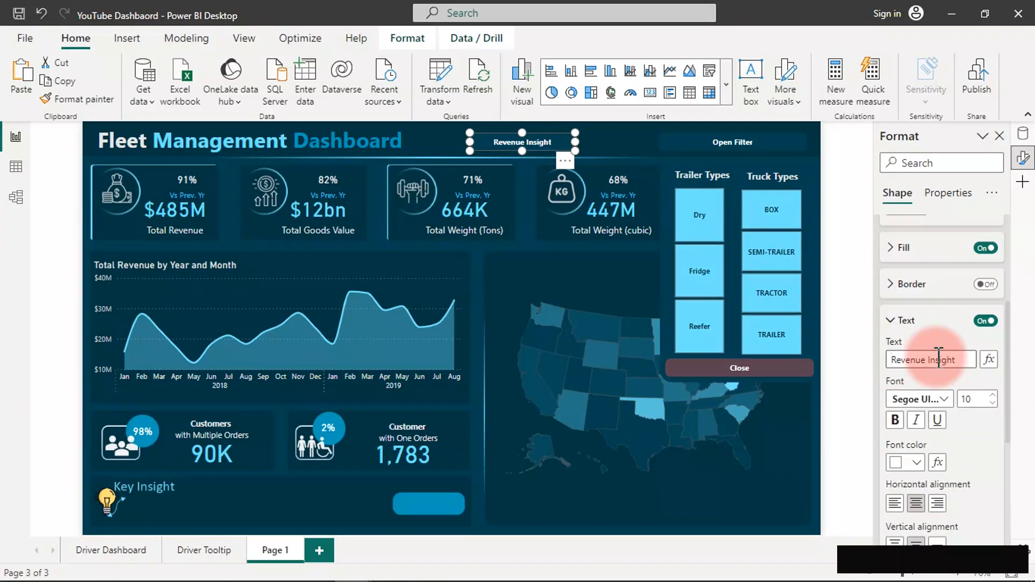
type("Goto")
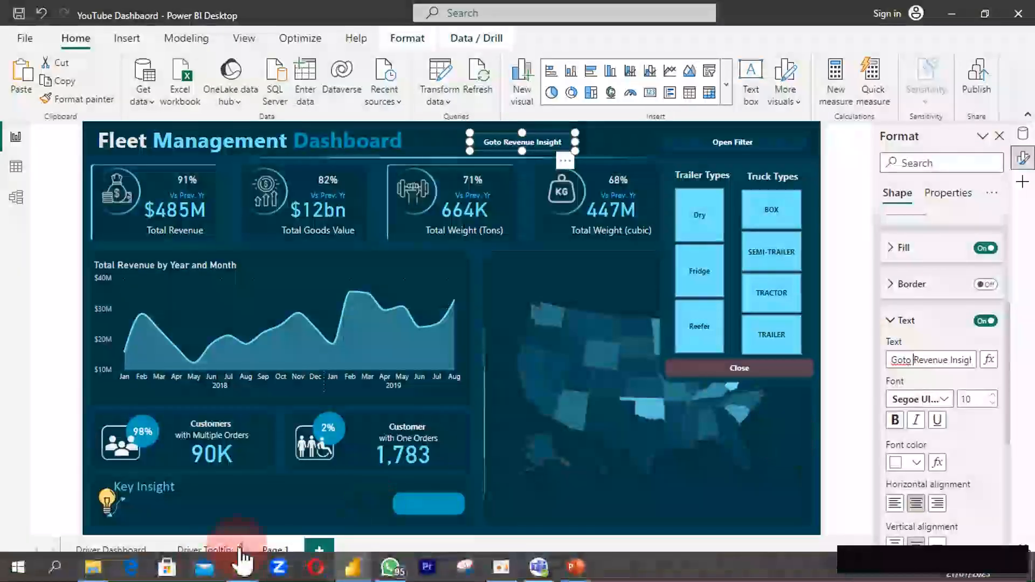
left_click(104, 555)
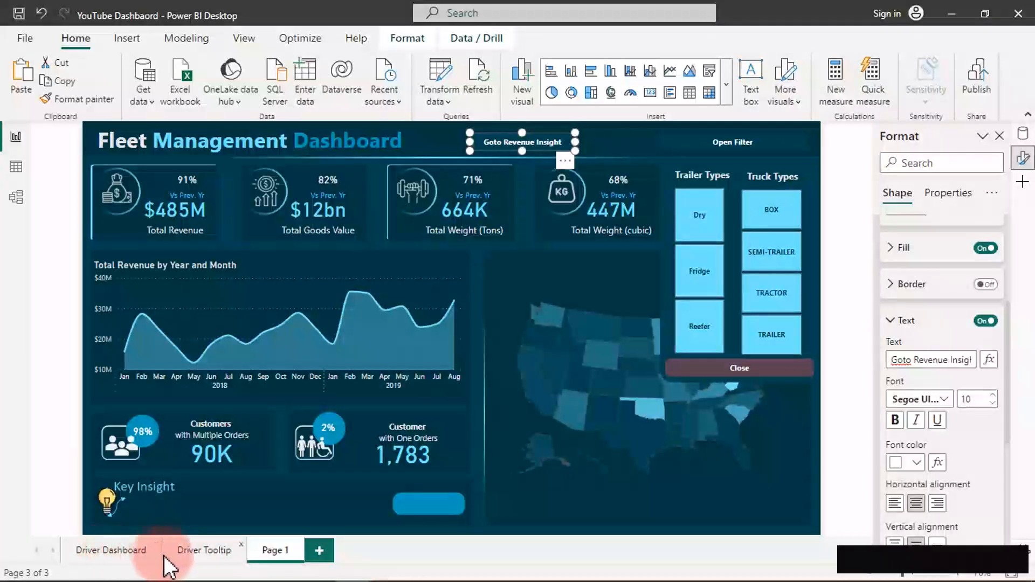
left_click(570, 179)
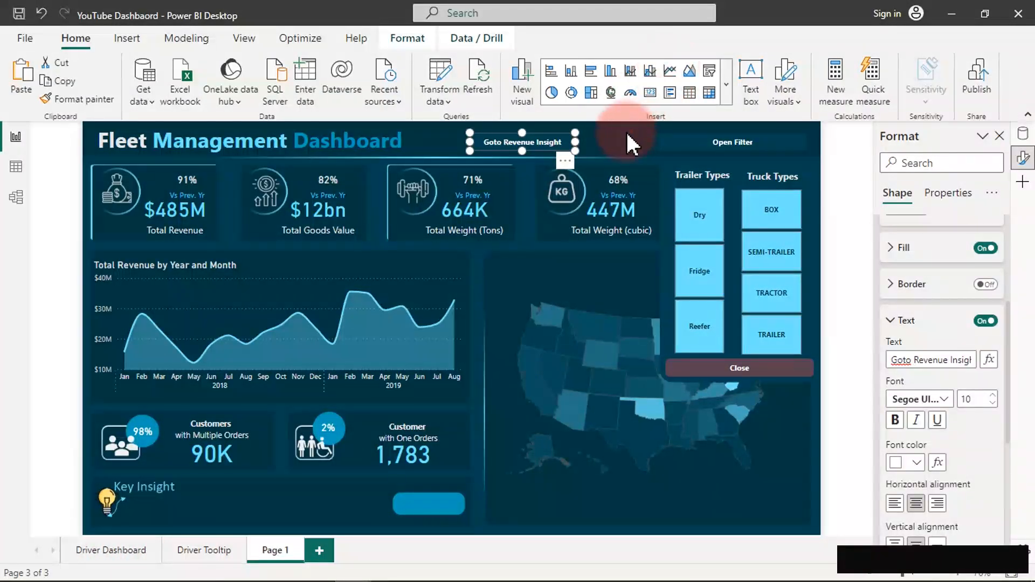
left_click(652, 139)
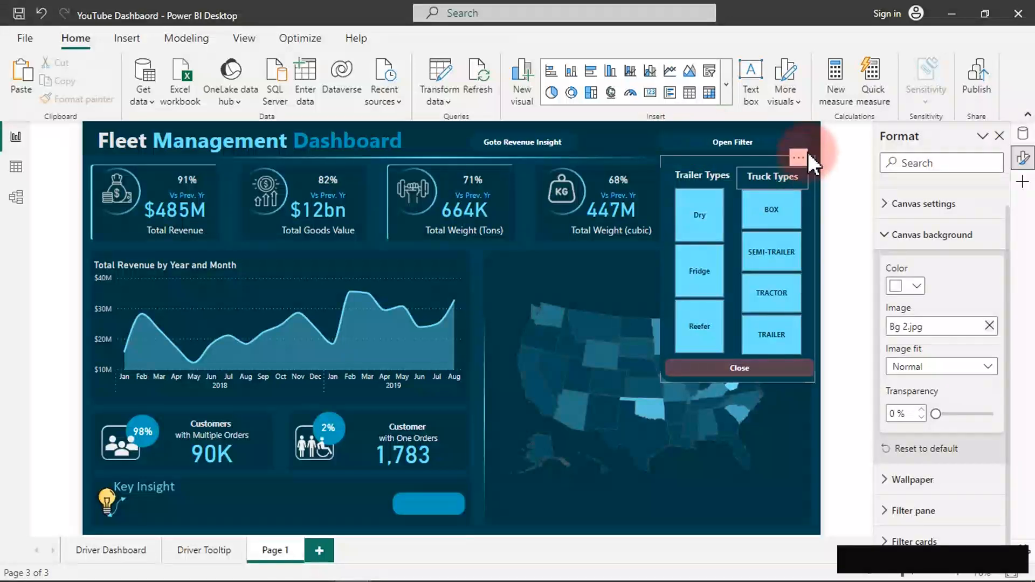
Enable the Bookmarks and Selection panes in the pane switcher.
left_click(1024, 184)
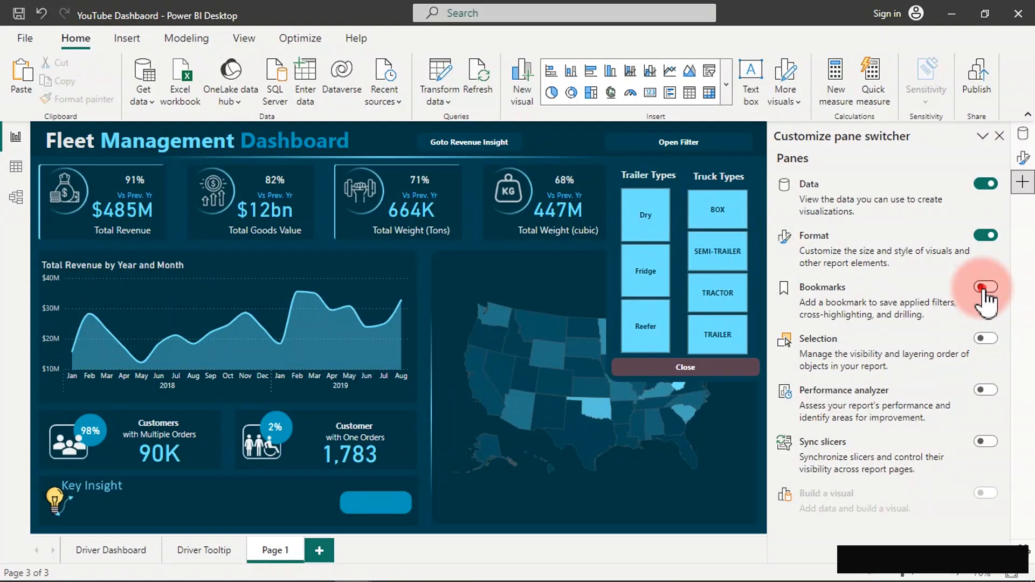
left_click(985, 288)
left_click(990, 338)
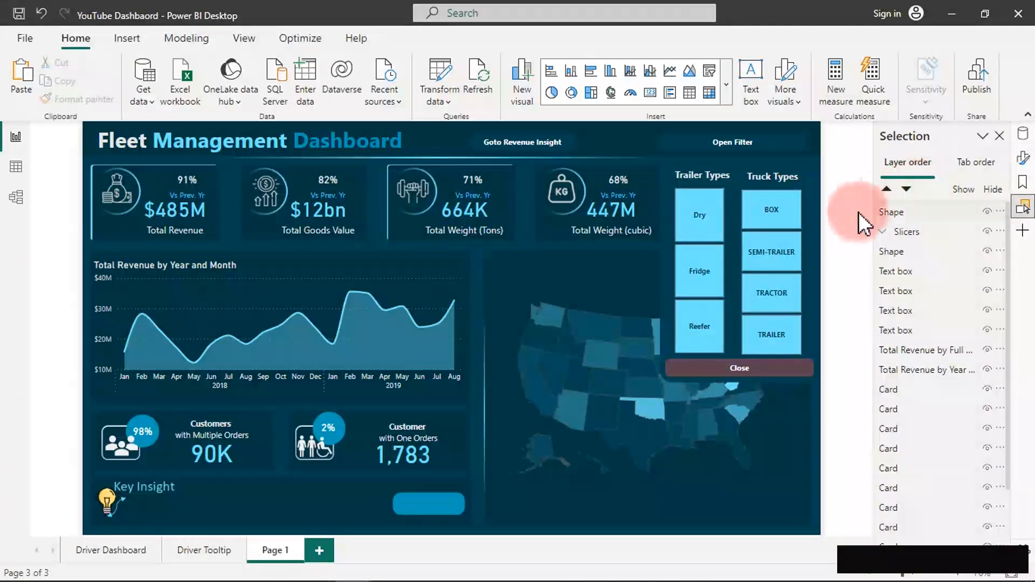
Examine which text boxes, slicers and shapes on Page 1 belong to the Slicers group.
left_click(905, 213)
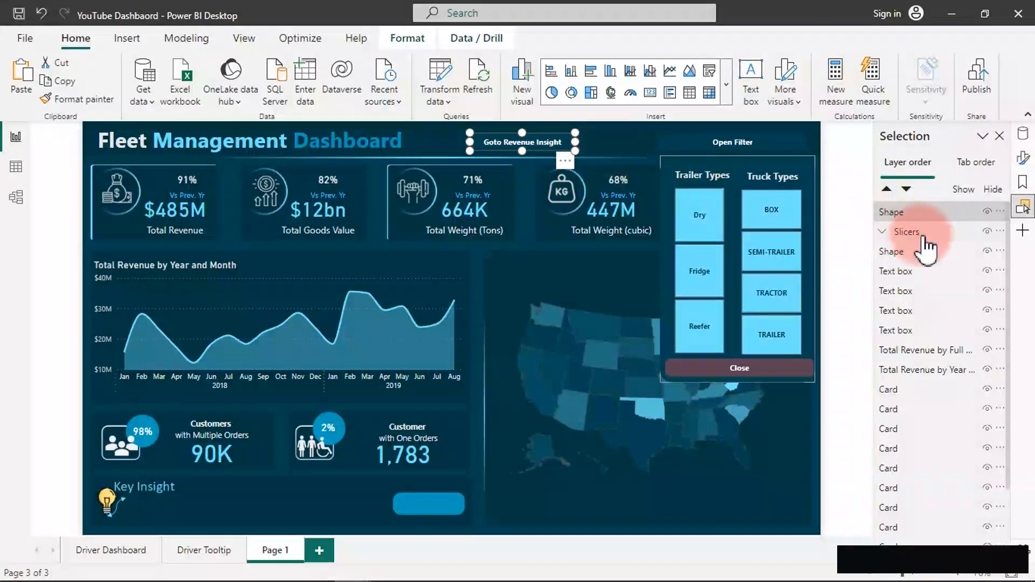
left_click(923, 233)
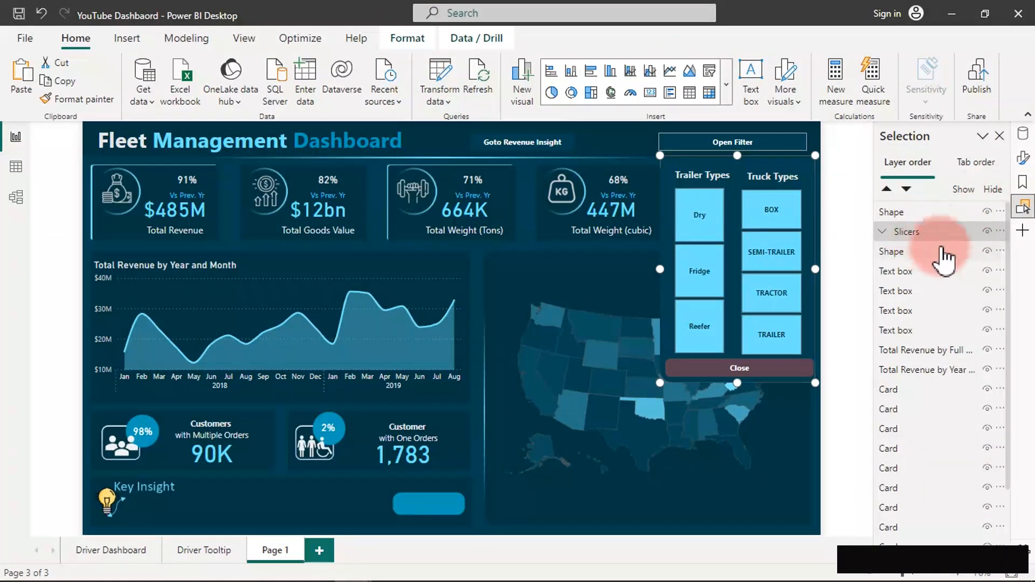
left_click(935, 232)
left_click(934, 234)
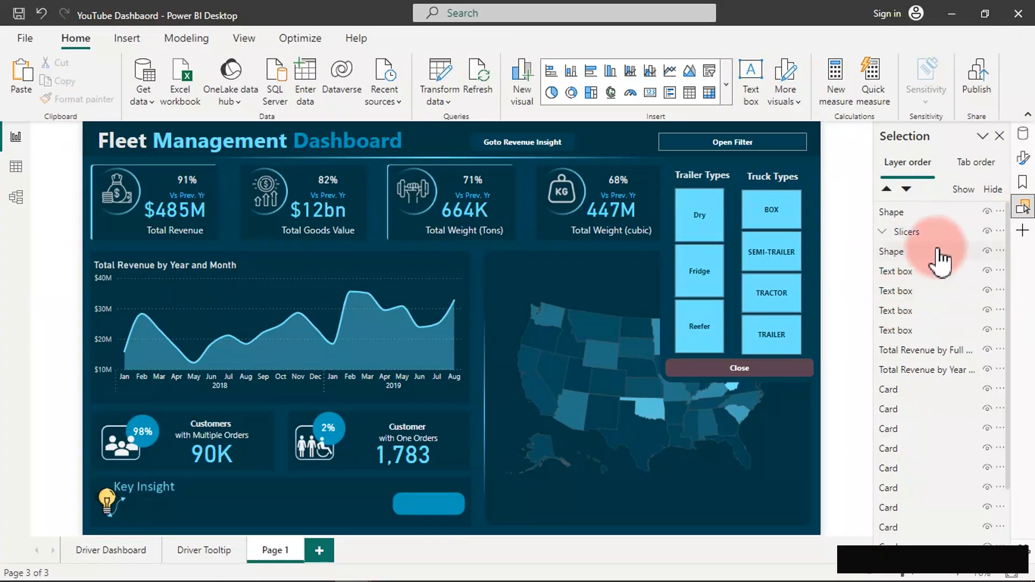
left_click(883, 233)
left_click(884, 233)
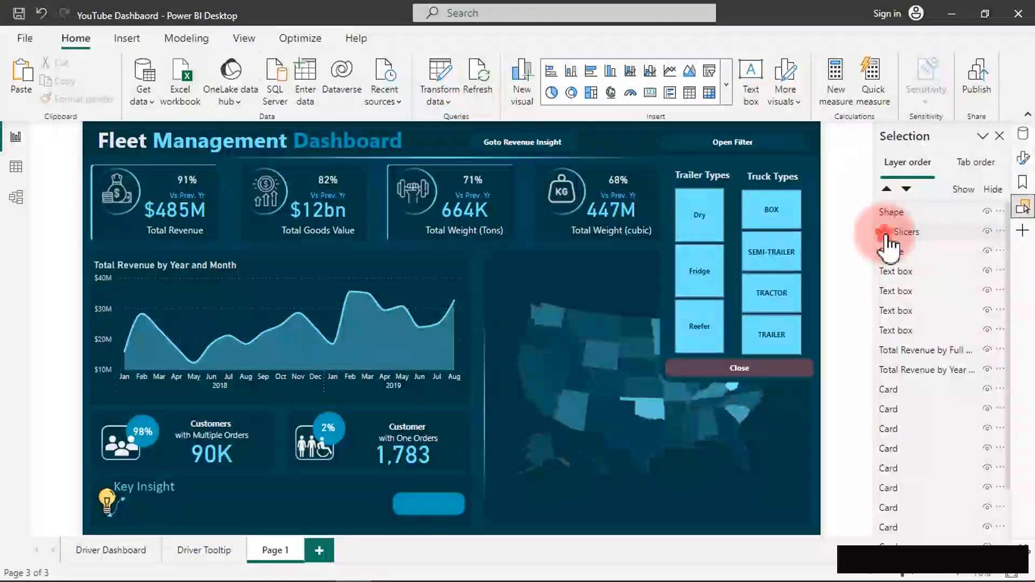
left_click(885, 234)
left_click(919, 332)
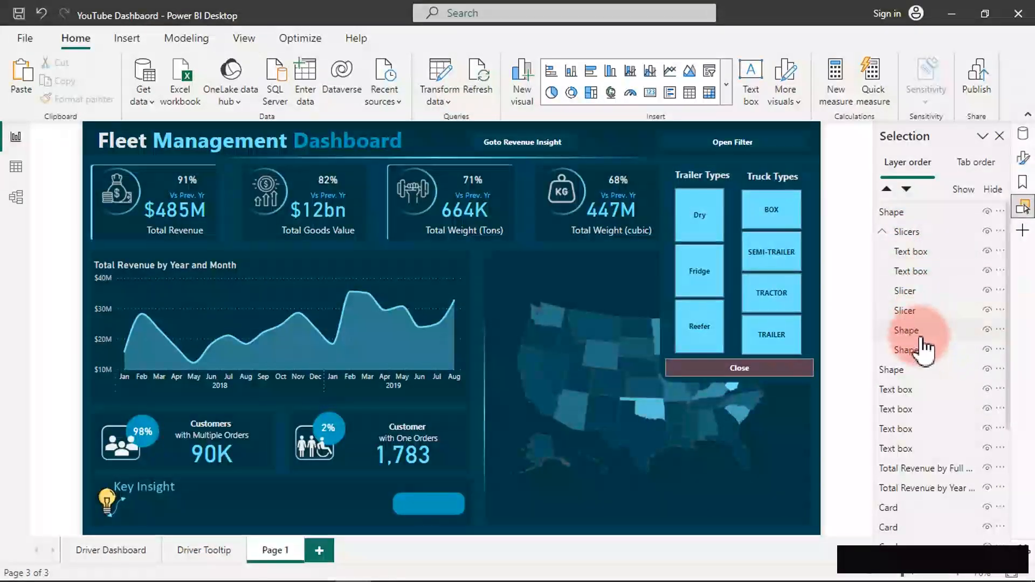
left_click(911, 312)
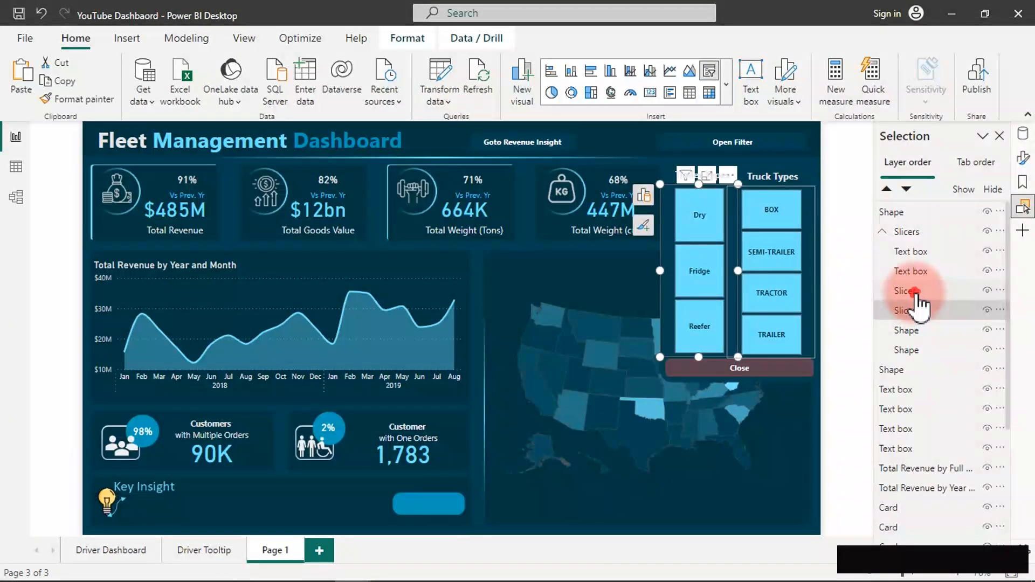
left_click(915, 294)
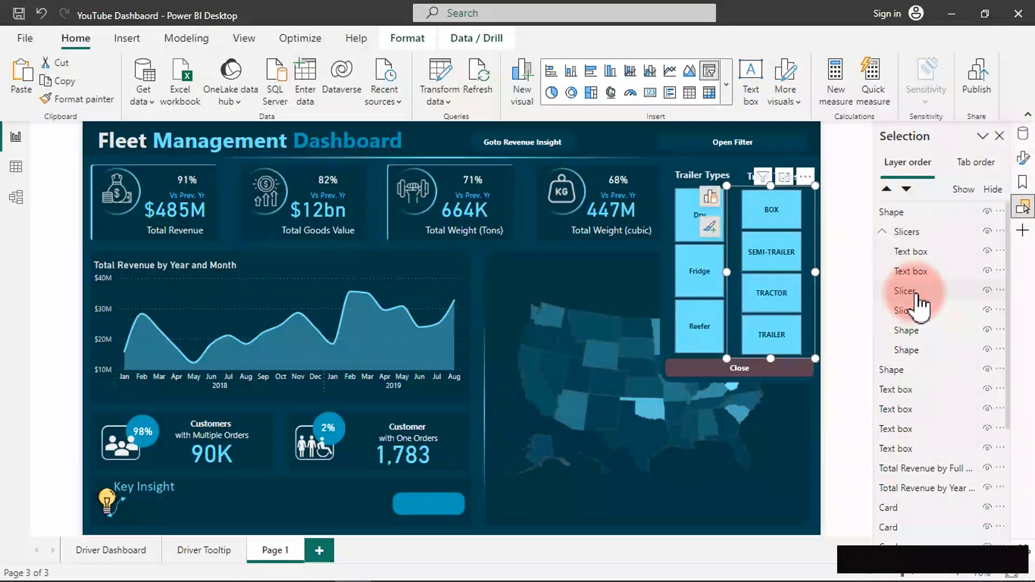
left_click(901, 233)
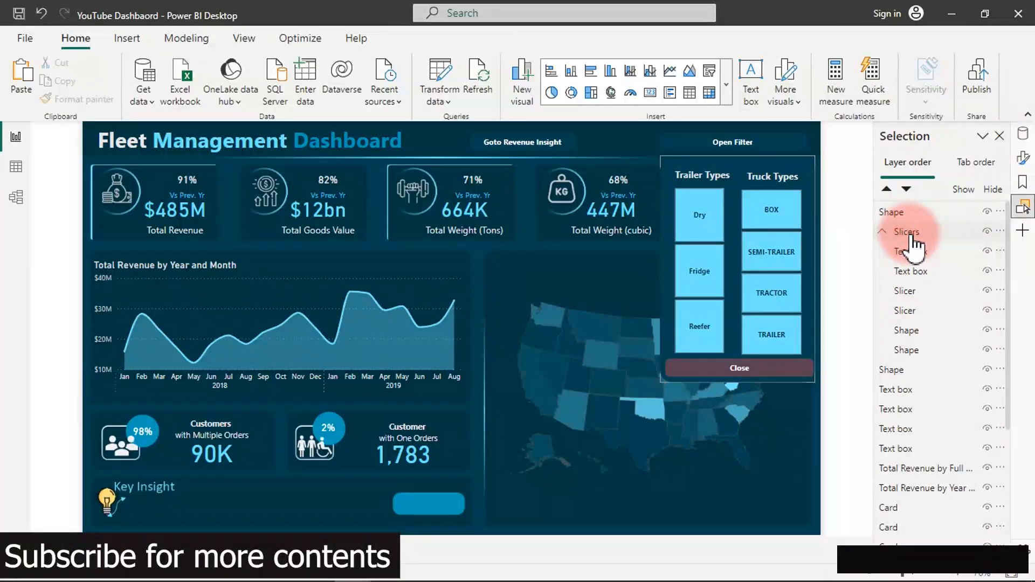
left_click(883, 232)
With the Slicers group selected and visible, add a bookmark named Show2 and update it to the current view.
left_click(903, 232)
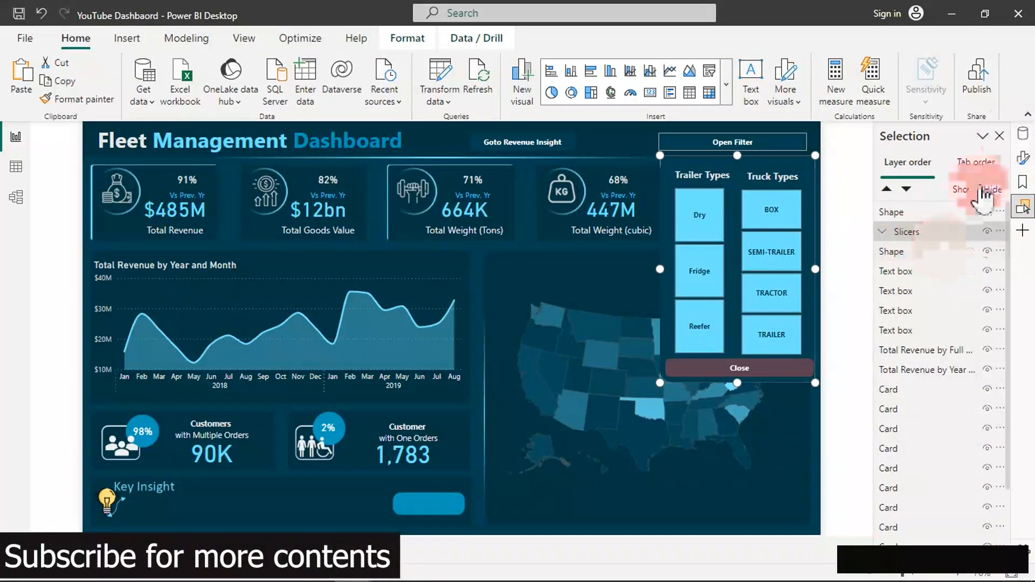
left_click(1024, 182)
left_click(902, 164)
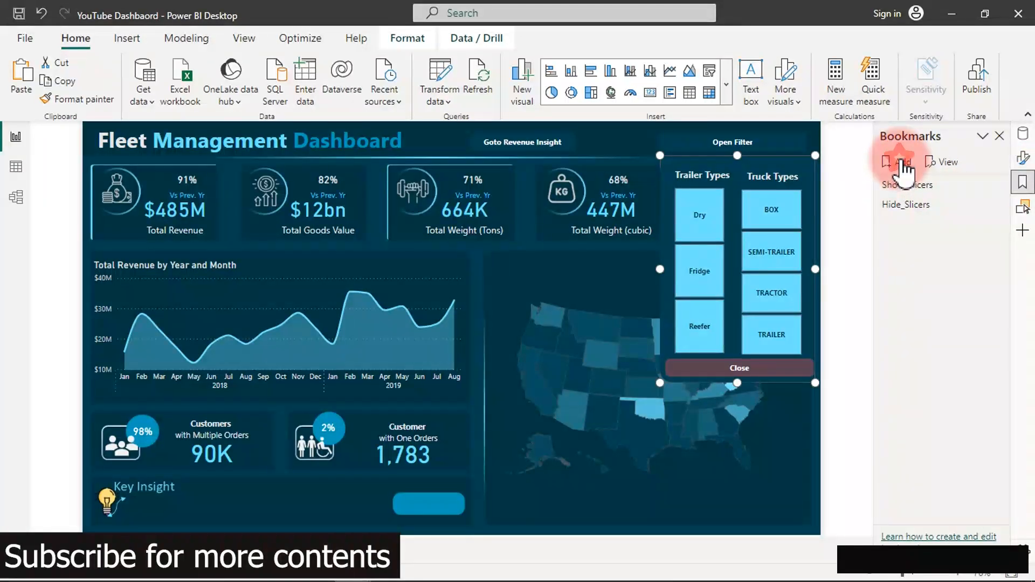
left_click(907, 224)
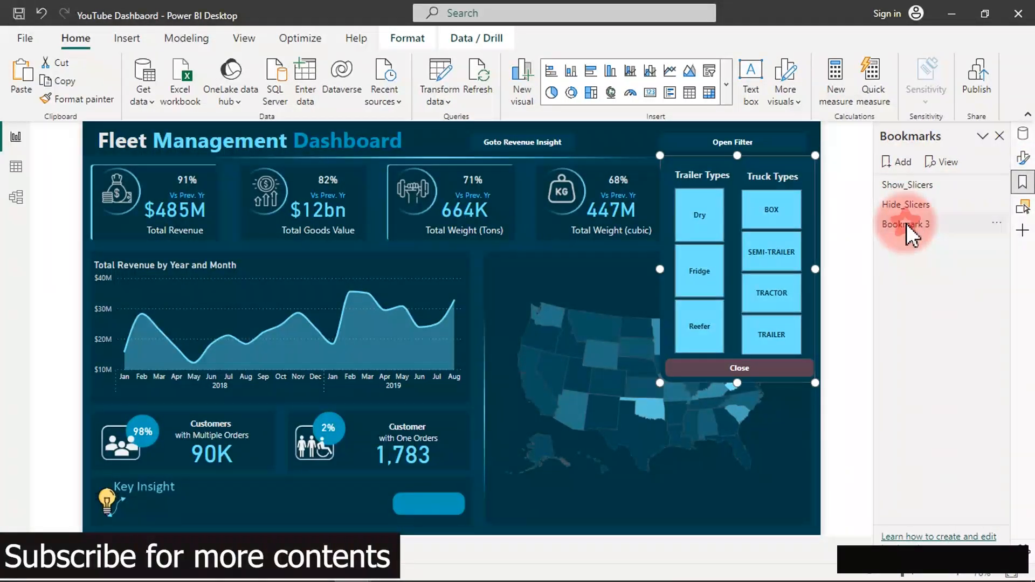
double_click(907, 224)
type("Show2")
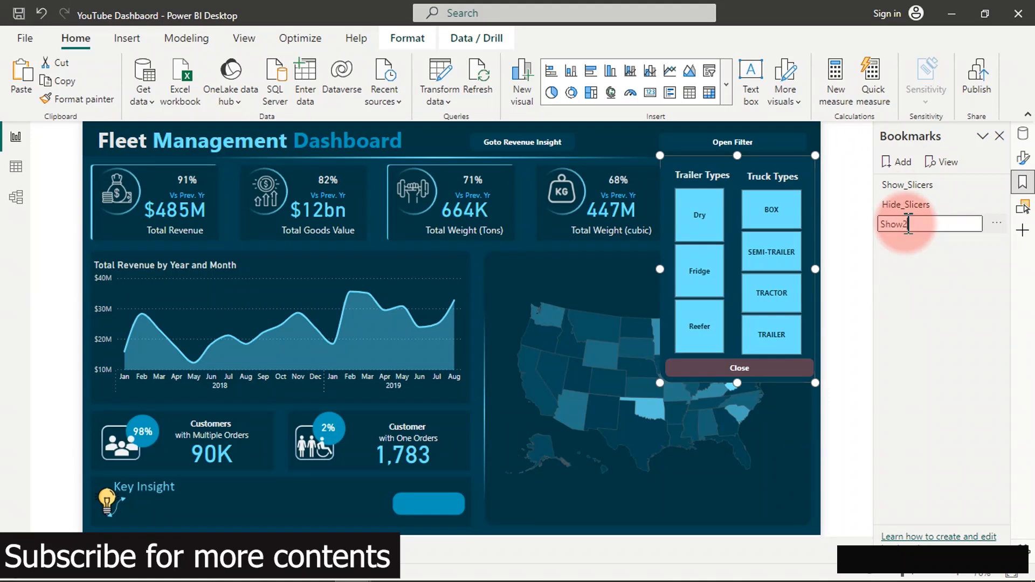
key("Return")
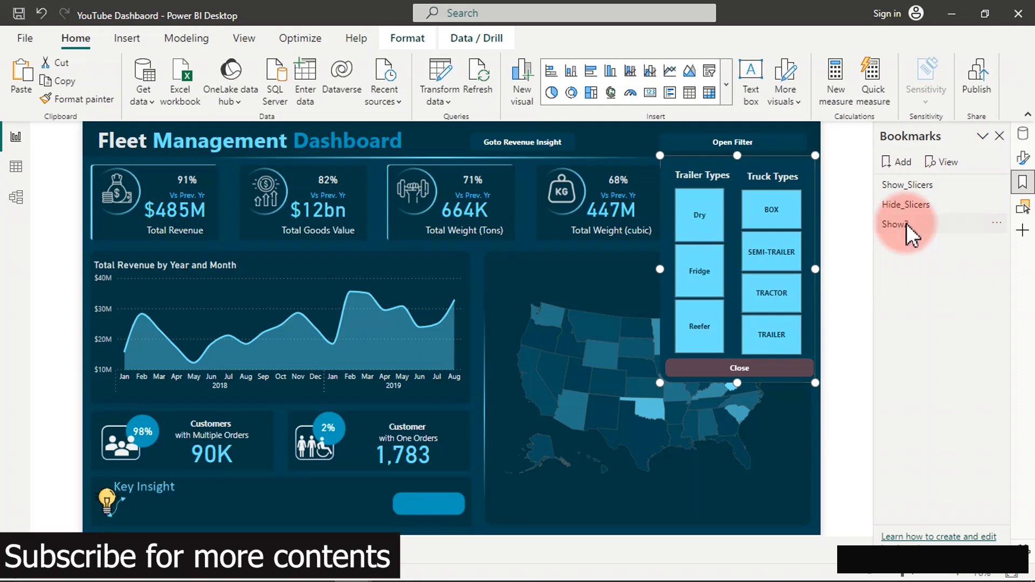
left_click(995, 223)
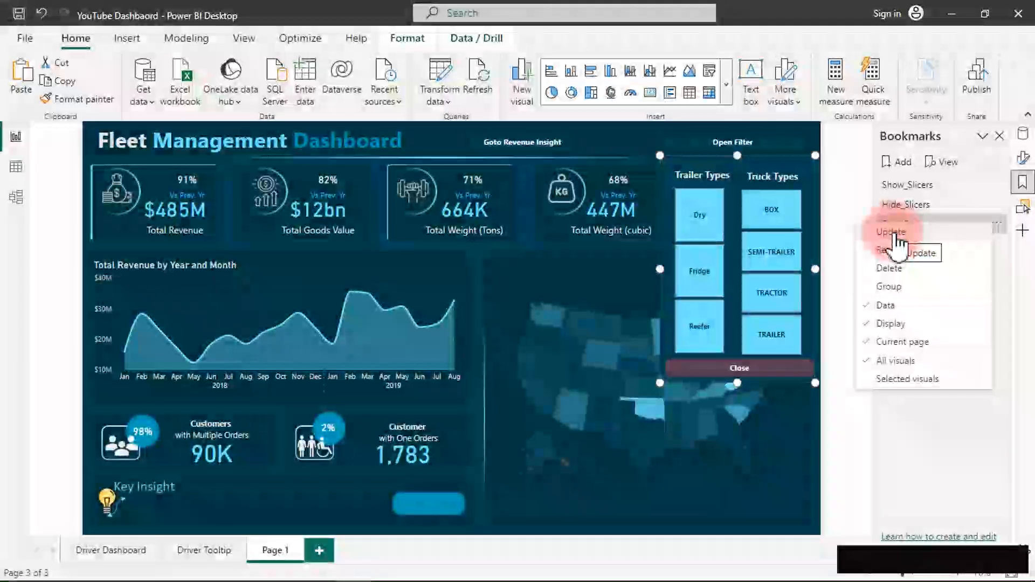
left_click(891, 232)
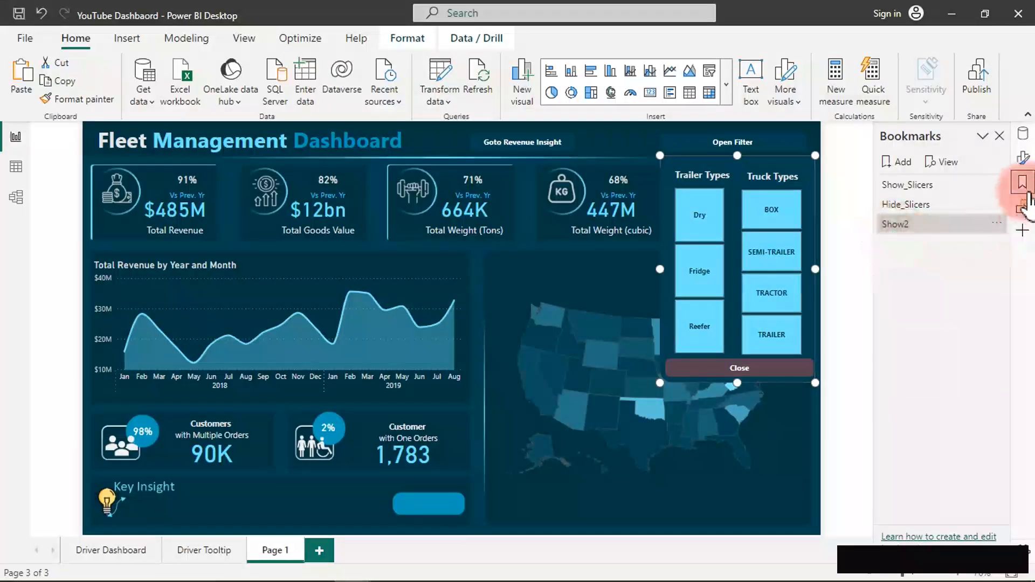
Hide the Slicers group on Page 1 and store that view in an updated bookmark named Hide2.
left_click(1024, 209)
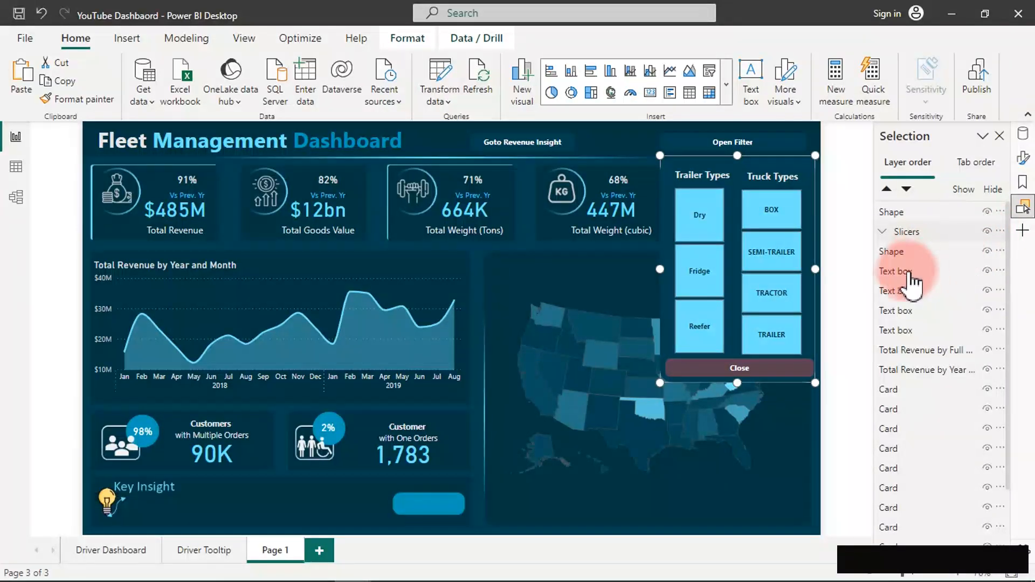
left_click(912, 232)
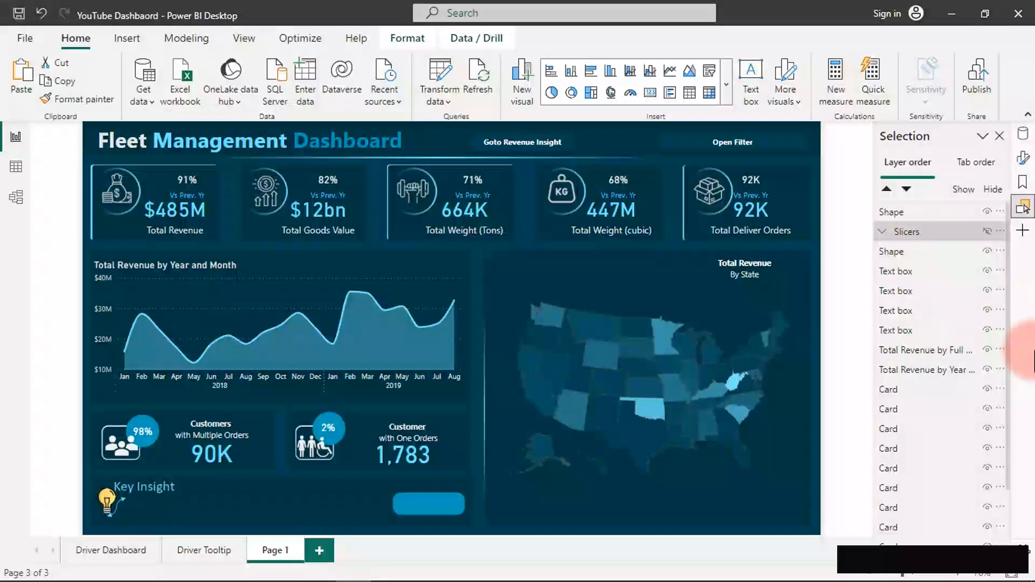
left_click(1022, 182)
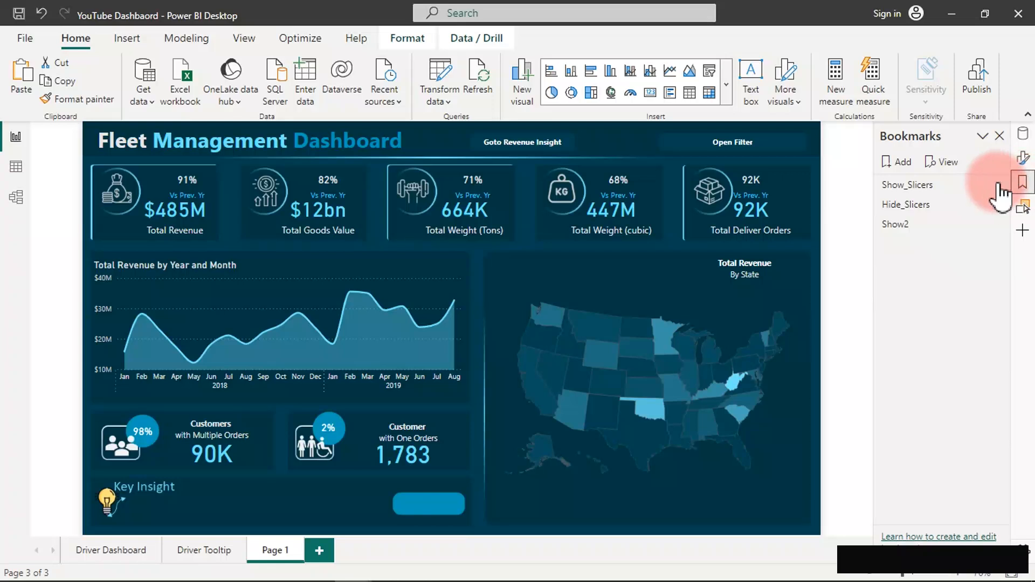
left_click(897, 162)
left_click(915, 246)
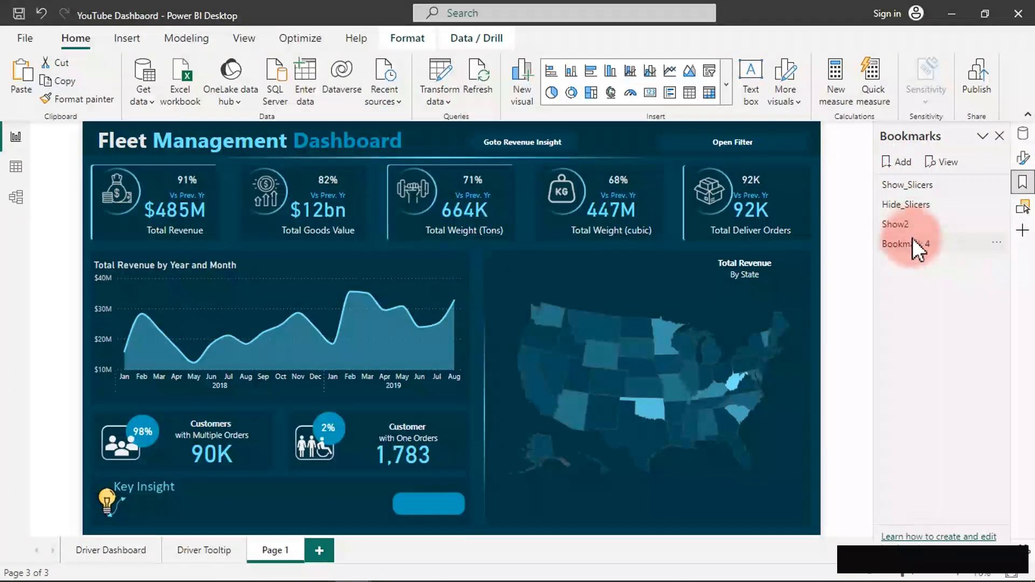
double_click(911, 244)
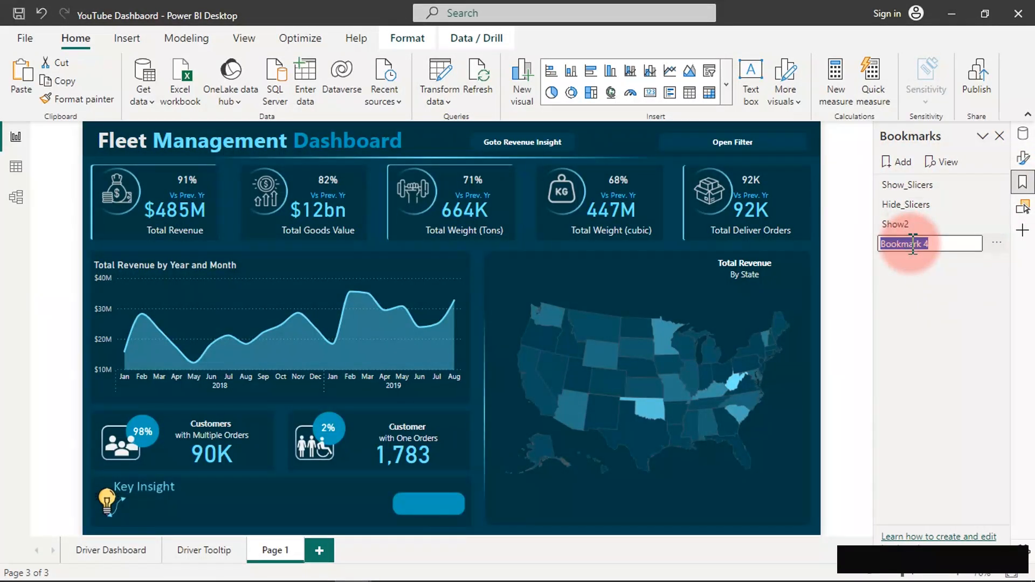
type("H")
key("Return")
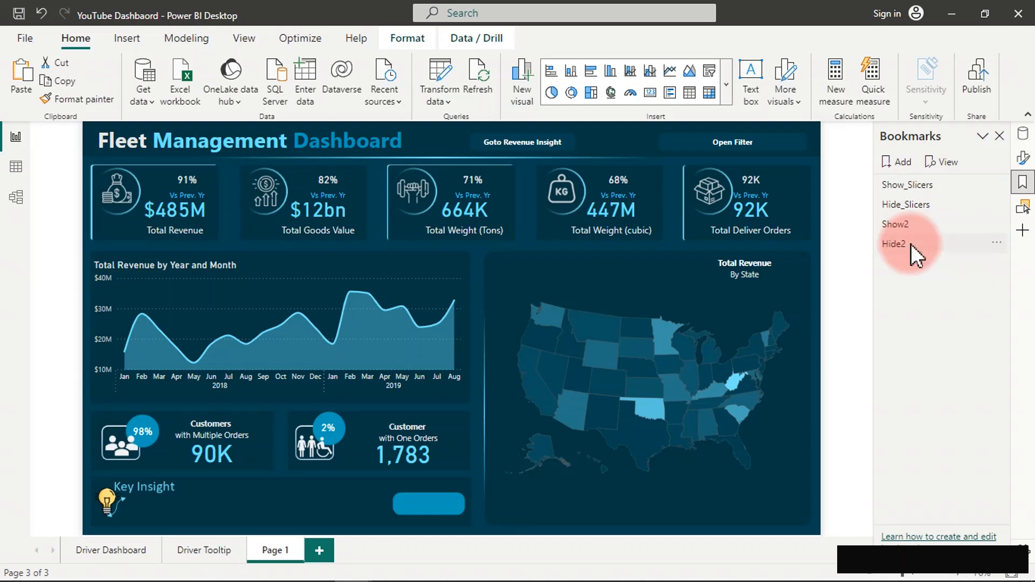
left_click(999, 244)
left_click(938, 258)
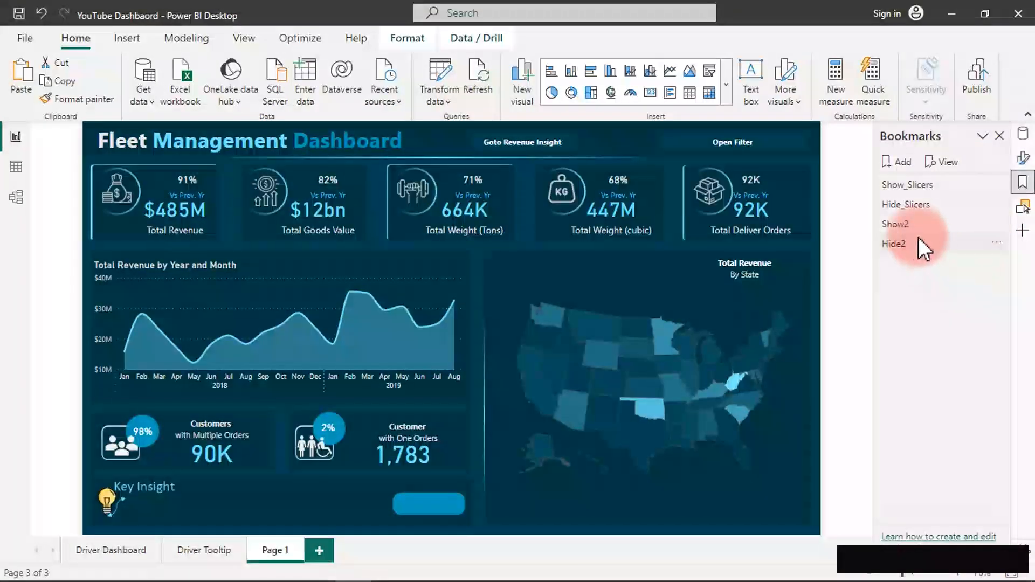
Test the Show2 and Hide2 bookmarks by opening the slicer panel, filtering Truck Types to SEMI-TRAILER, and closing the panel.
left_click(920, 222)
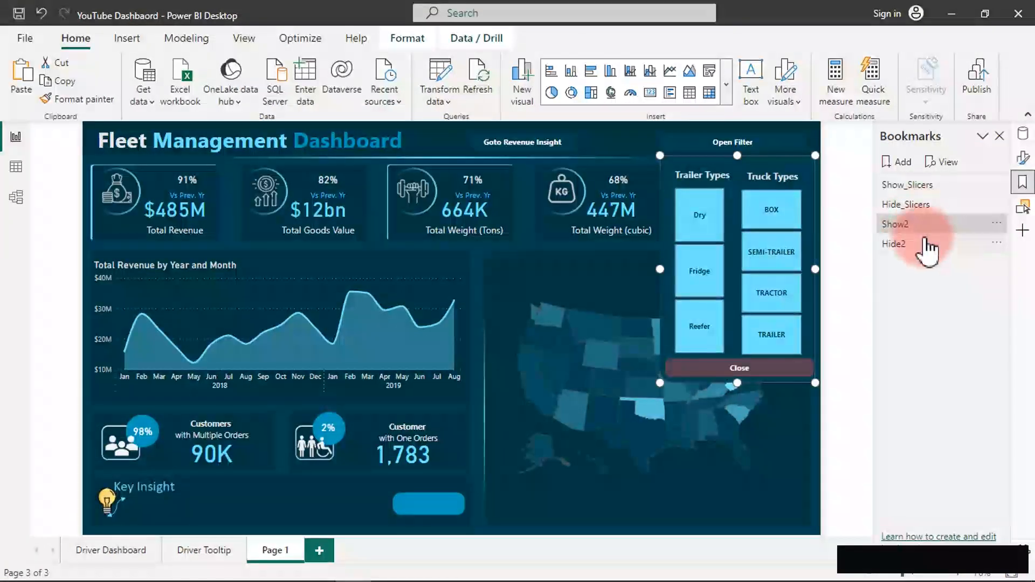
left_click(712, 288)
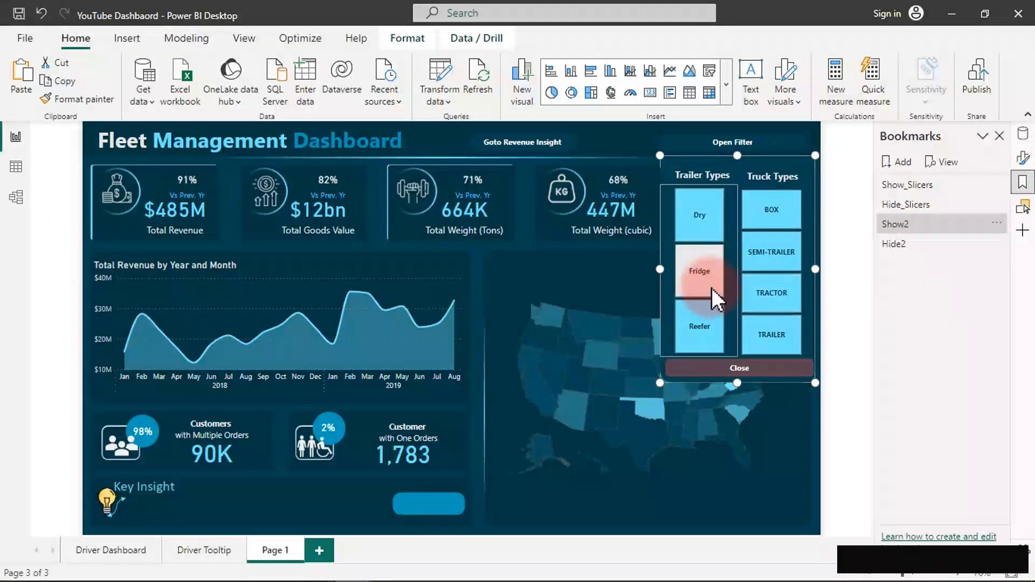
left_click(760, 260)
left_click(771, 307)
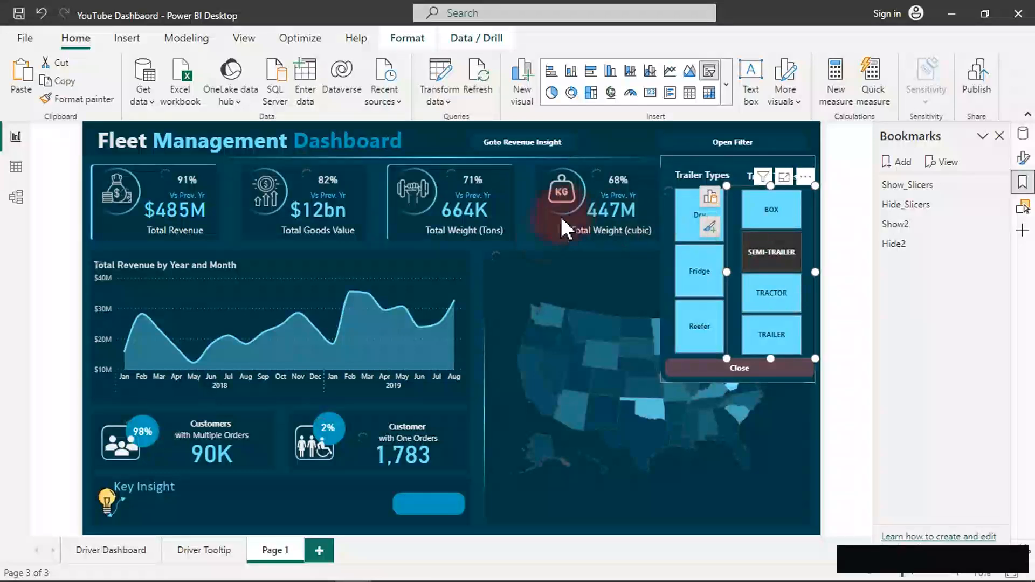
left_click(538, 266)
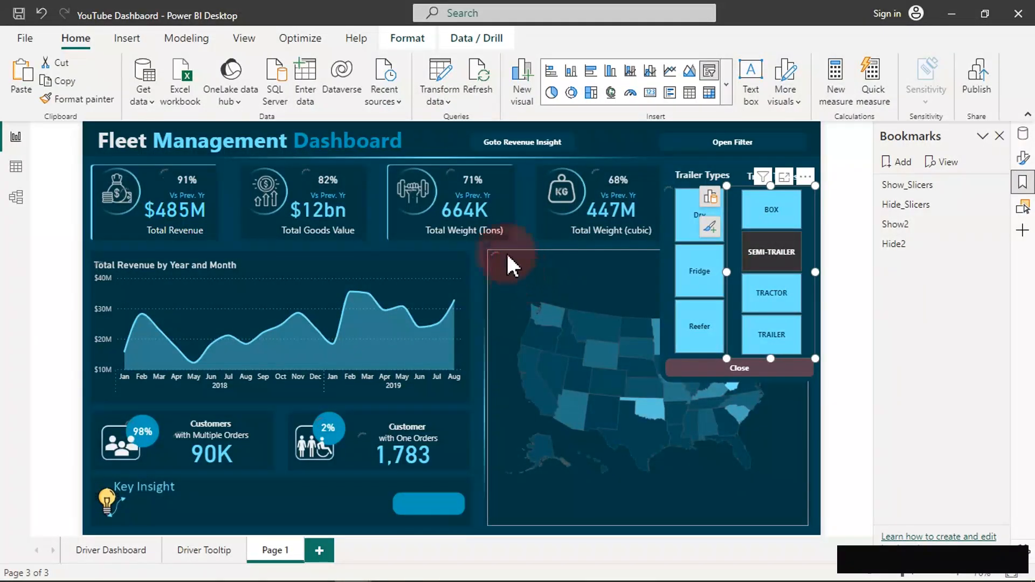
left_click(454, 263)
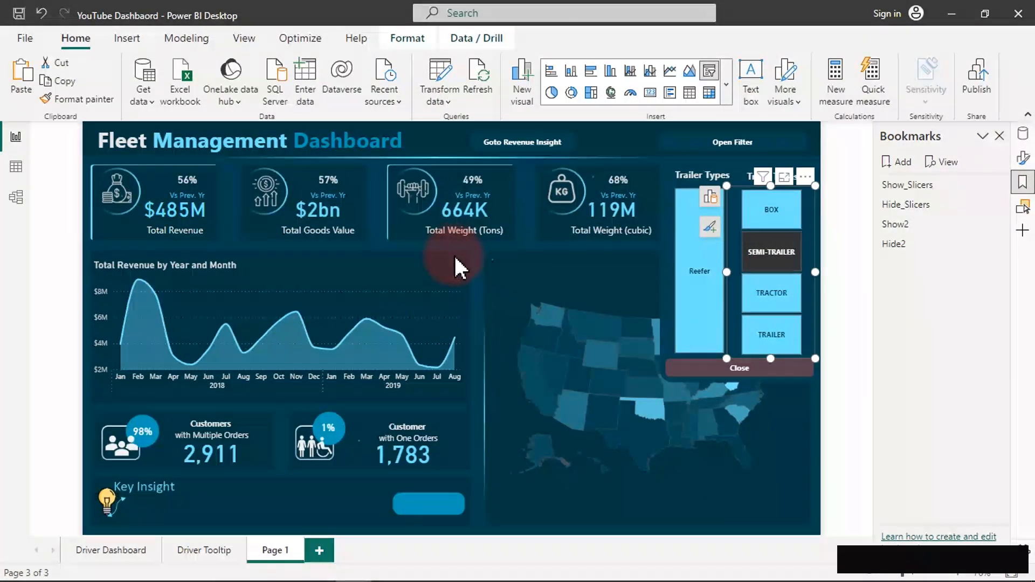
left_click(921, 245)
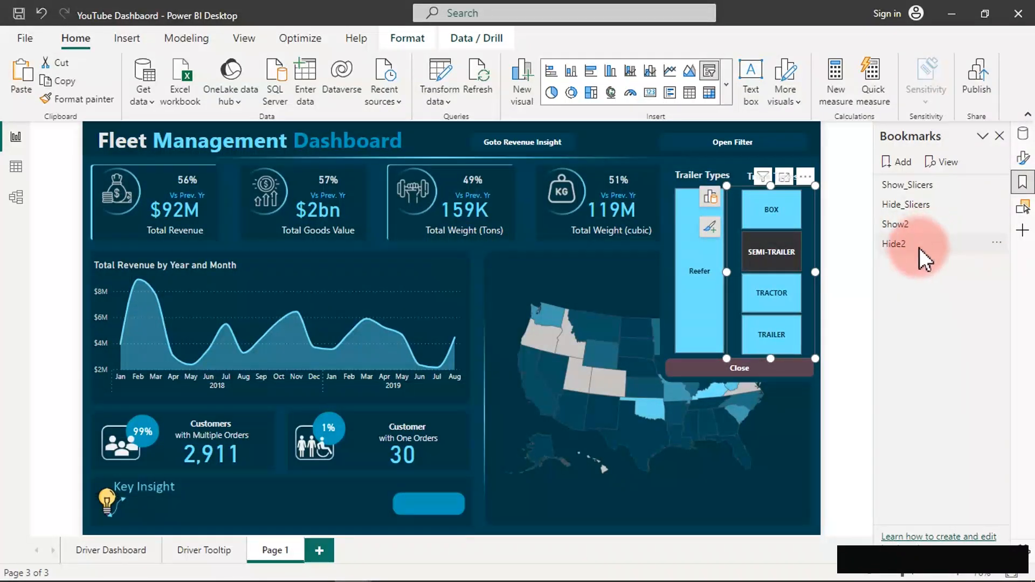
left_click(909, 245)
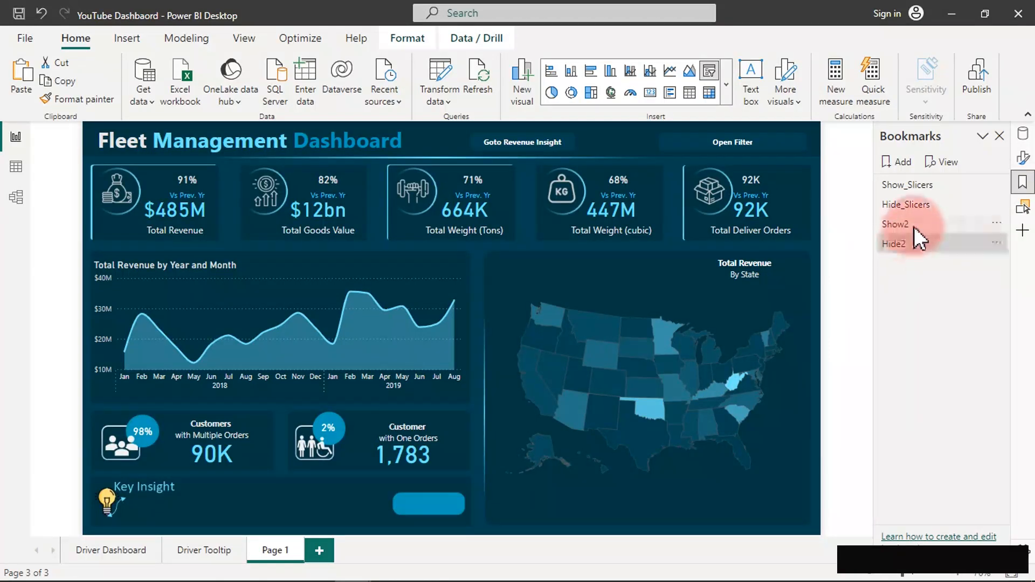
Repeat the bookmark test with Show2, a BOX filter in Truck Types, and Hide2.
left_click(914, 227)
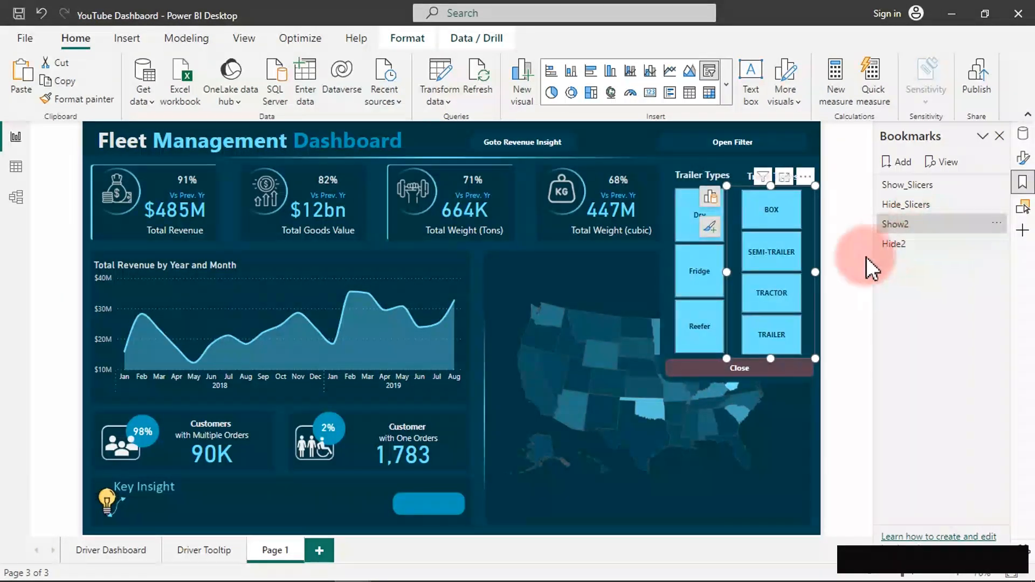
left_click(783, 231)
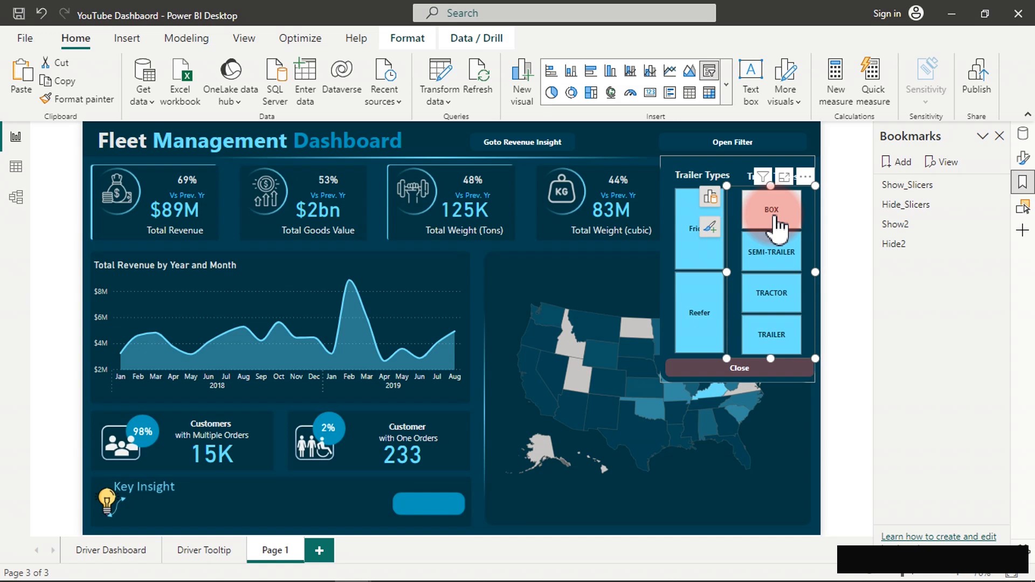
left_click(912, 252)
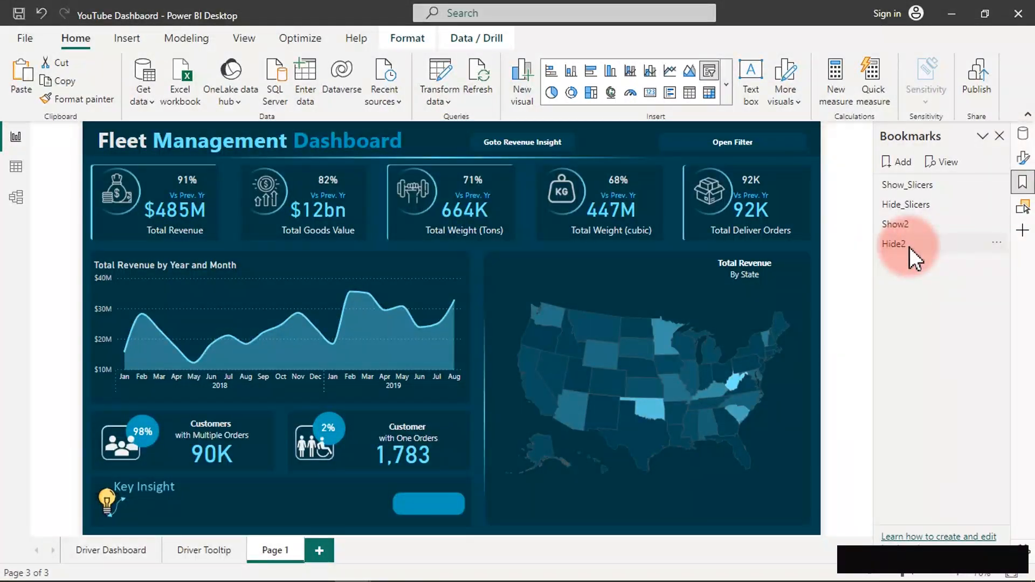
Delete the Hide2 and Show2 bookmarks.
left_click(995, 243)
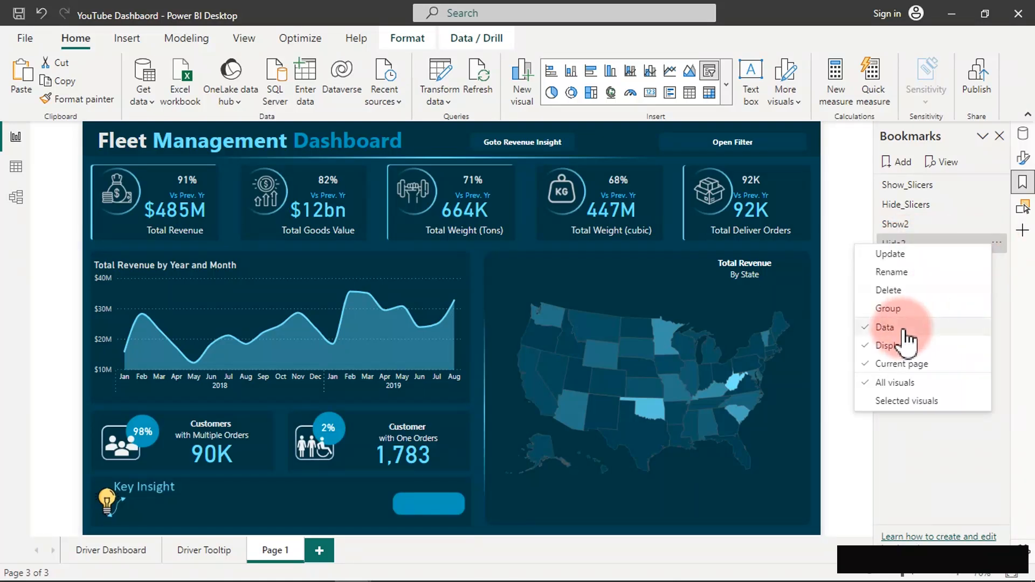
left_click(898, 289)
left_click(996, 225)
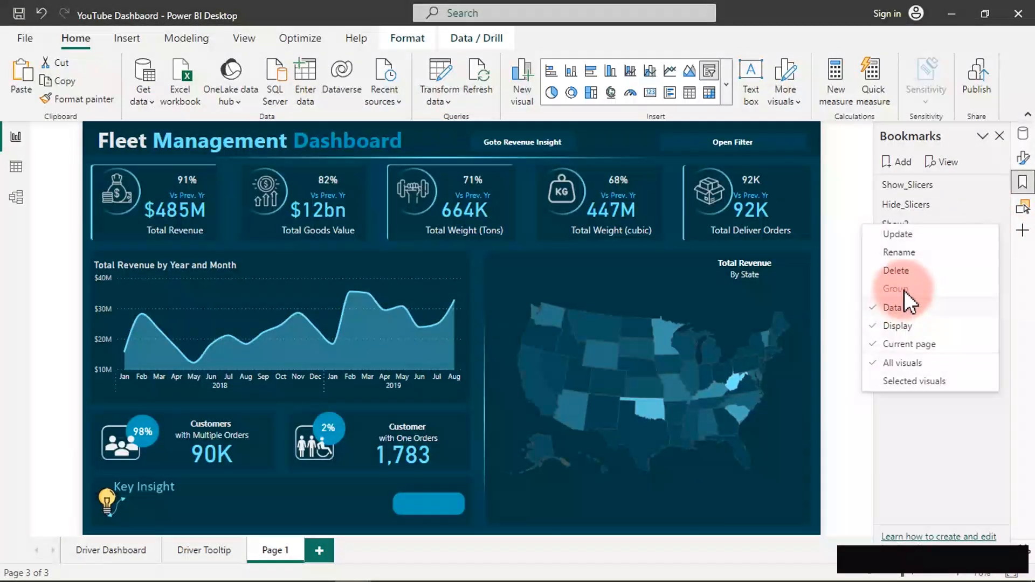
left_click(912, 273)
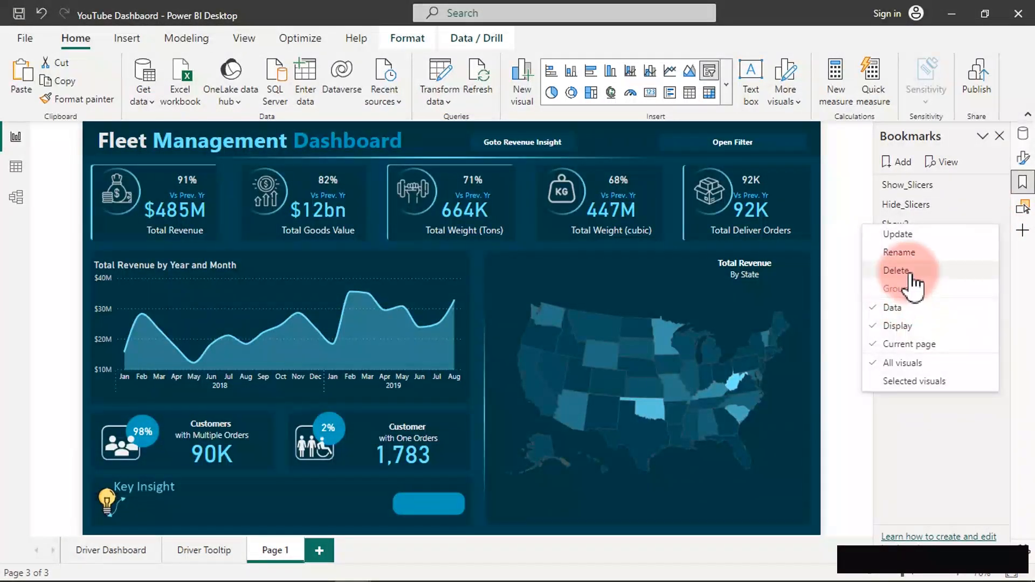
Select the hidden Slicers group on Page 1 and add a bookmark named Hide2.
left_click(1025, 210)
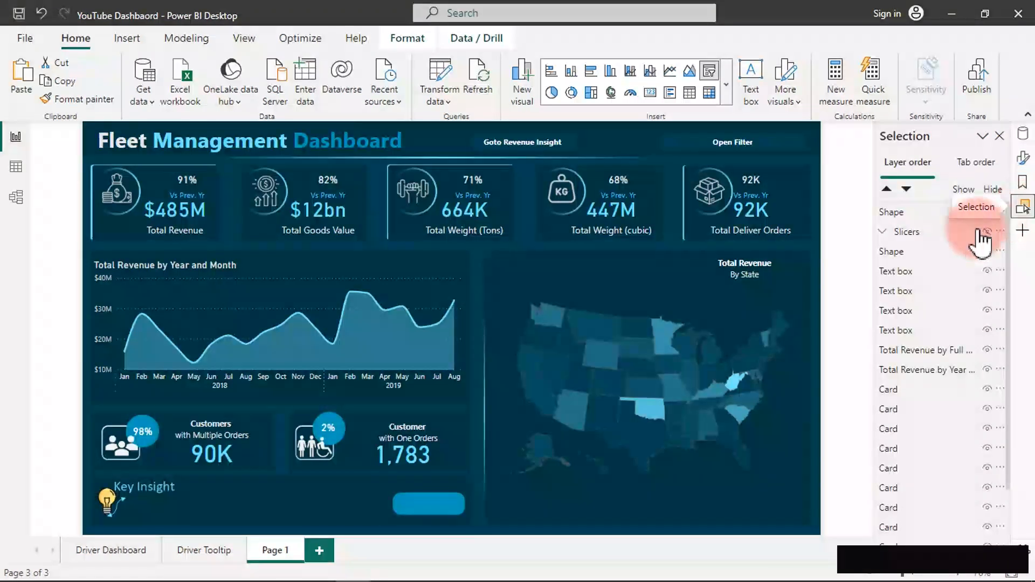
left_click(920, 233)
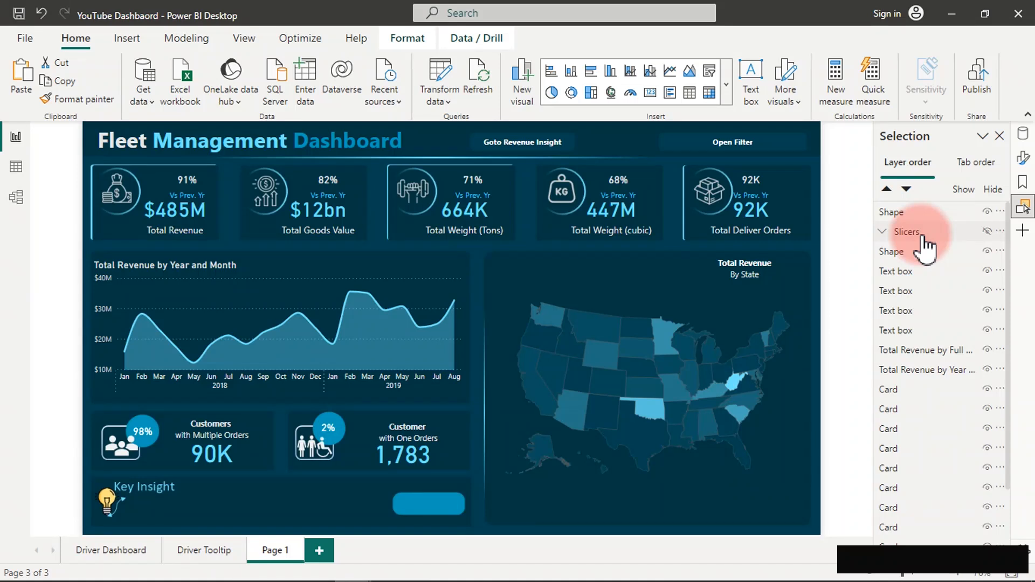
left_click(922, 235)
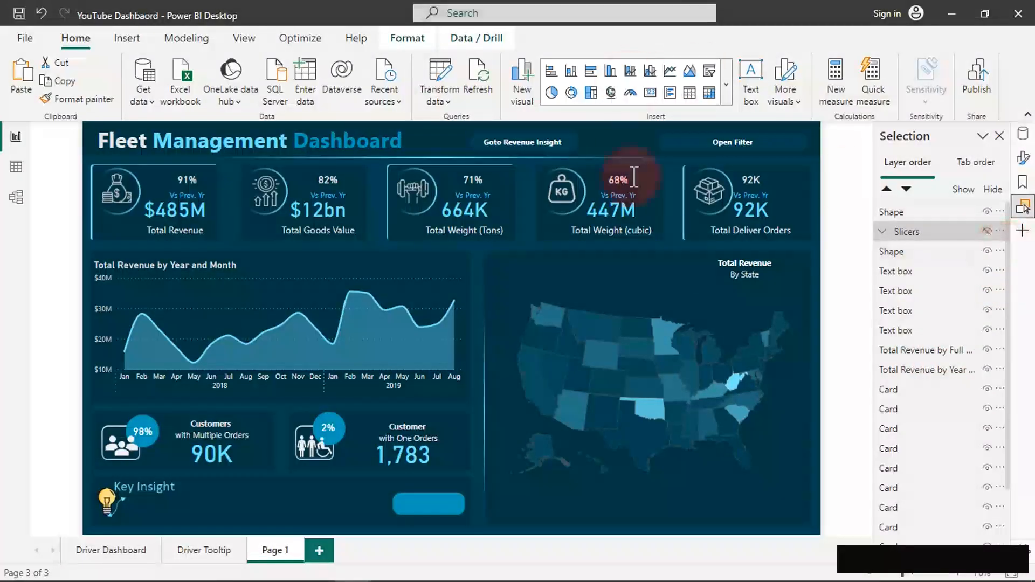
left_click(1023, 183)
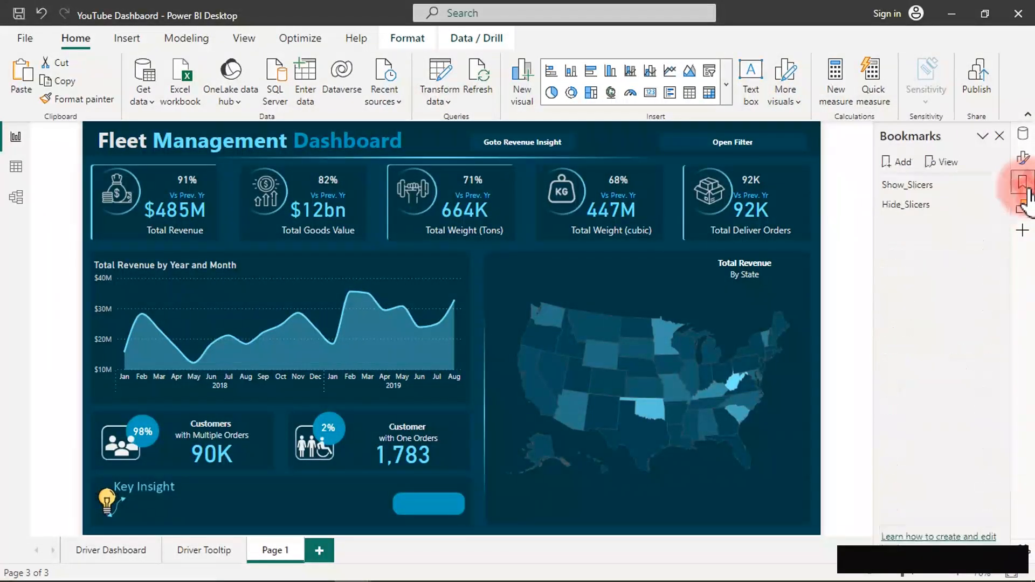
left_click(896, 161)
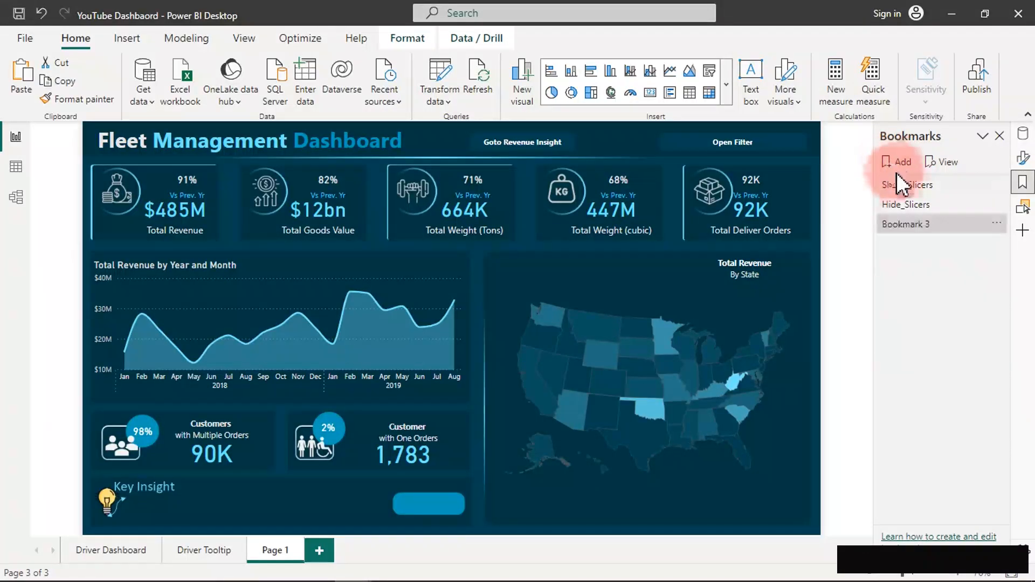
double_click(907, 221)
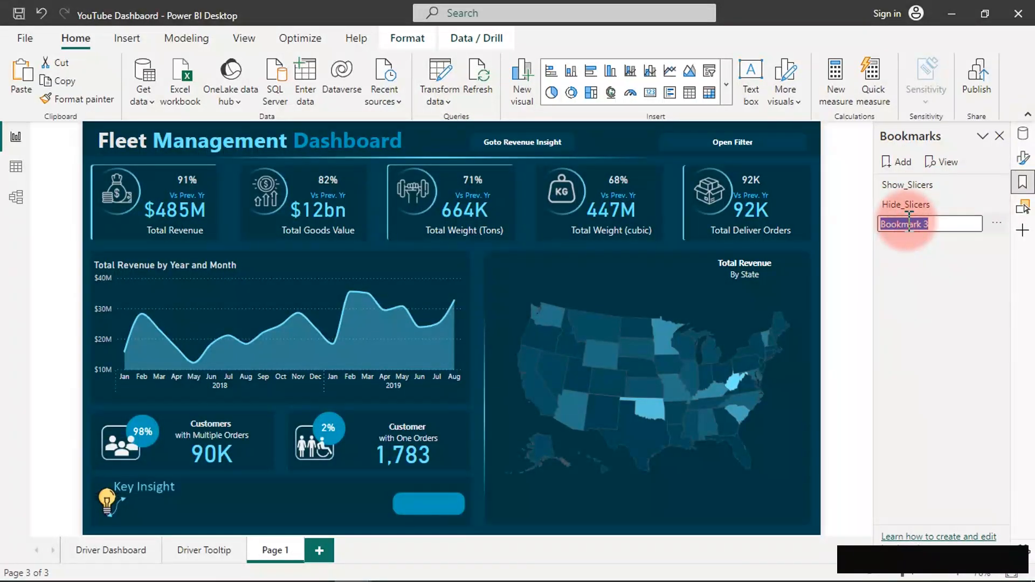
type("Hide2")
Exclude Data and Current page from the Hide2 bookmark, limit it to Selected visuals, and update it.
left_click(998, 224)
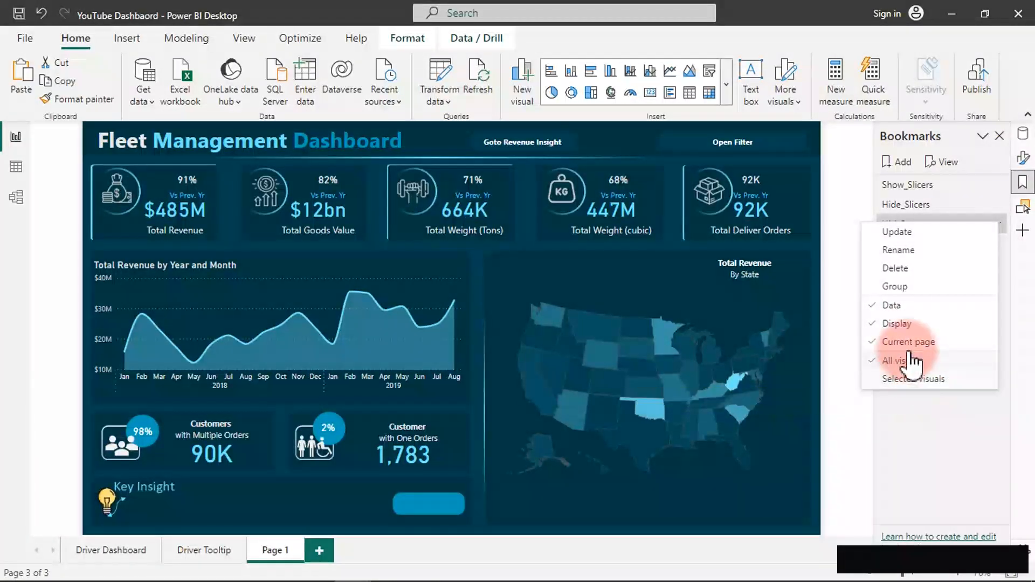
left_click(891, 306)
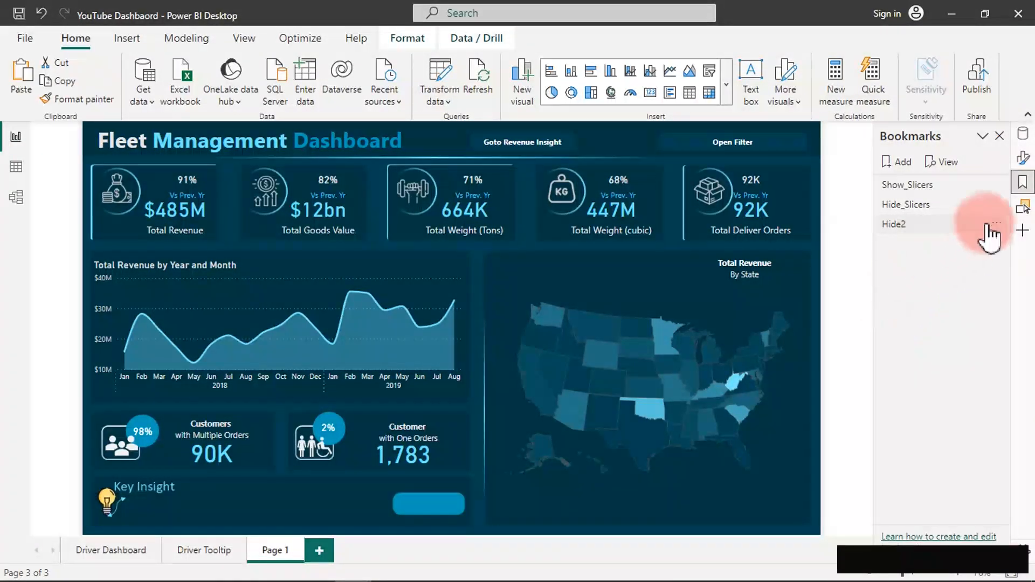
left_click(996, 224)
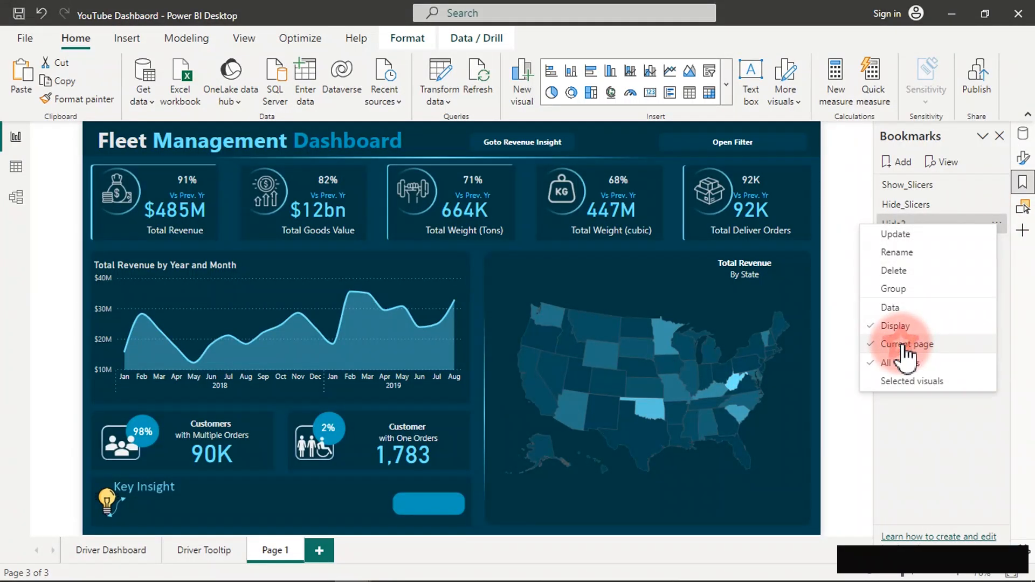
left_click(906, 345)
left_click(997, 219)
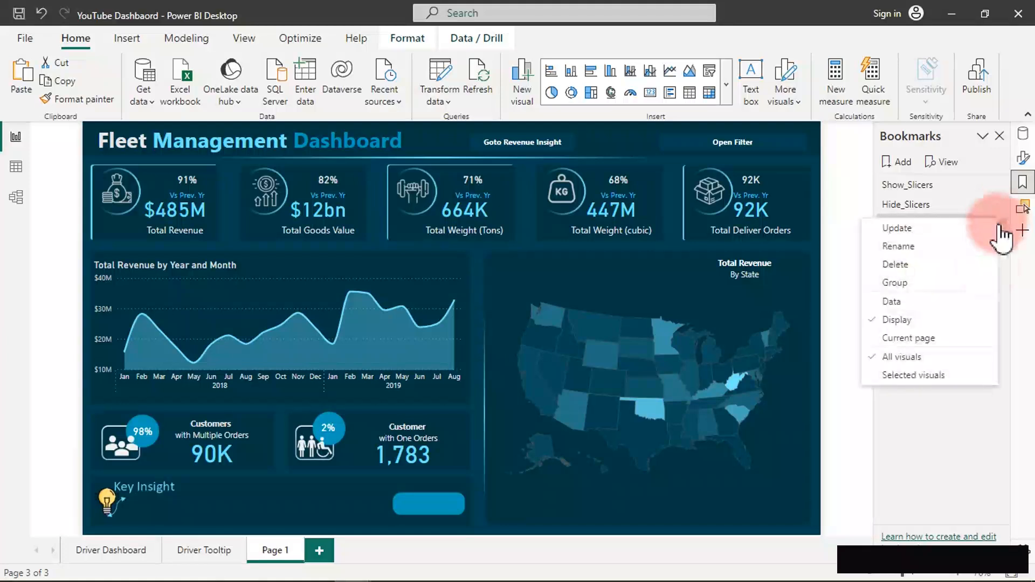
left_click(918, 340)
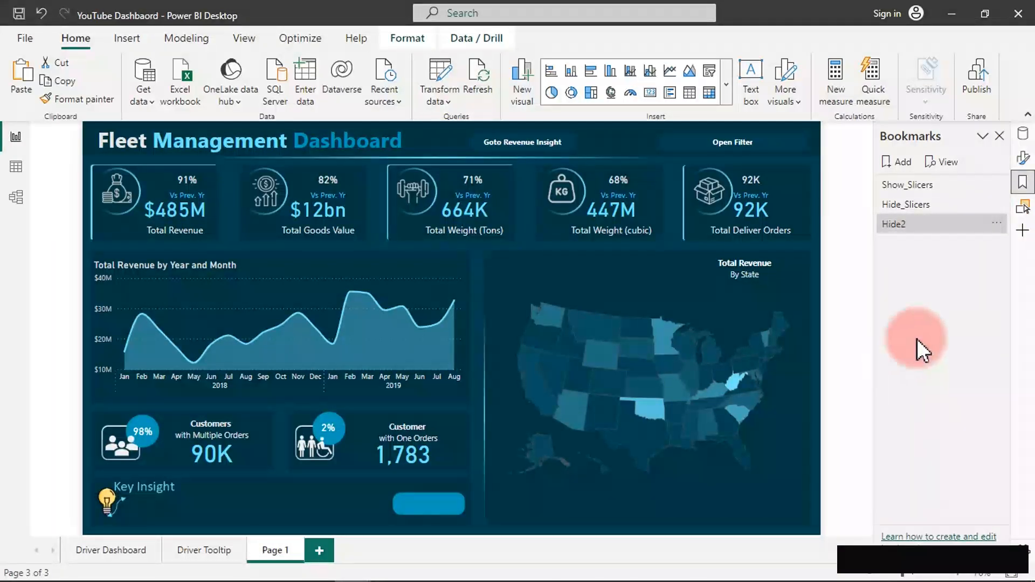
left_click(996, 223)
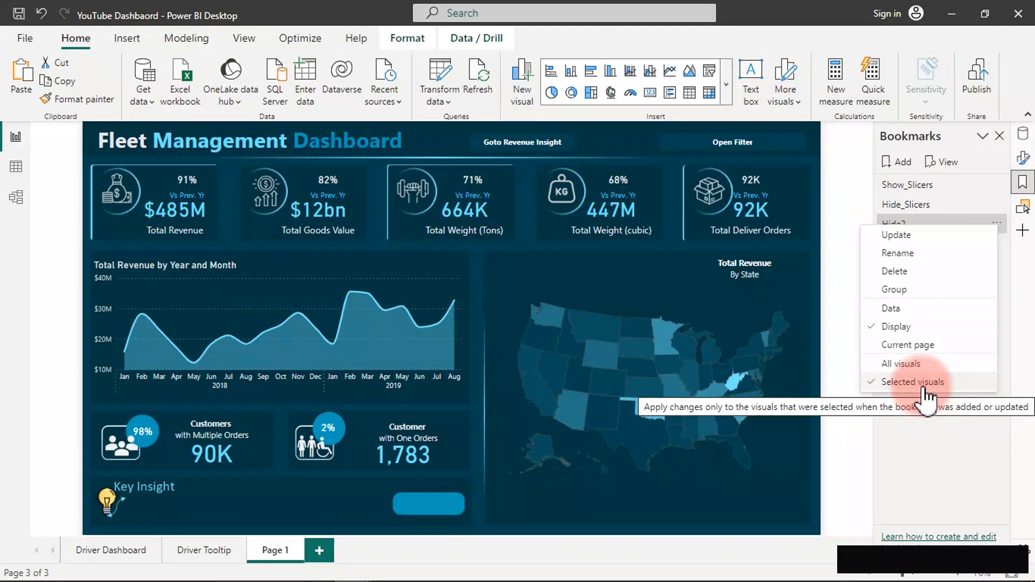
left_click(896, 236)
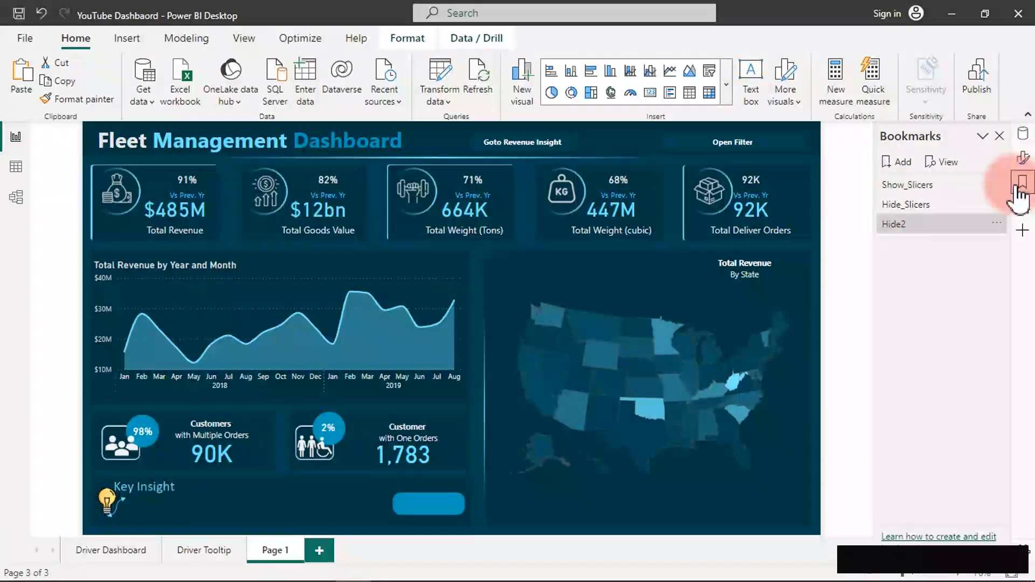
Make the Slicers group visible, keep it selected, and add a bookmark named Show2.
left_click(1022, 208)
left_click(988, 231)
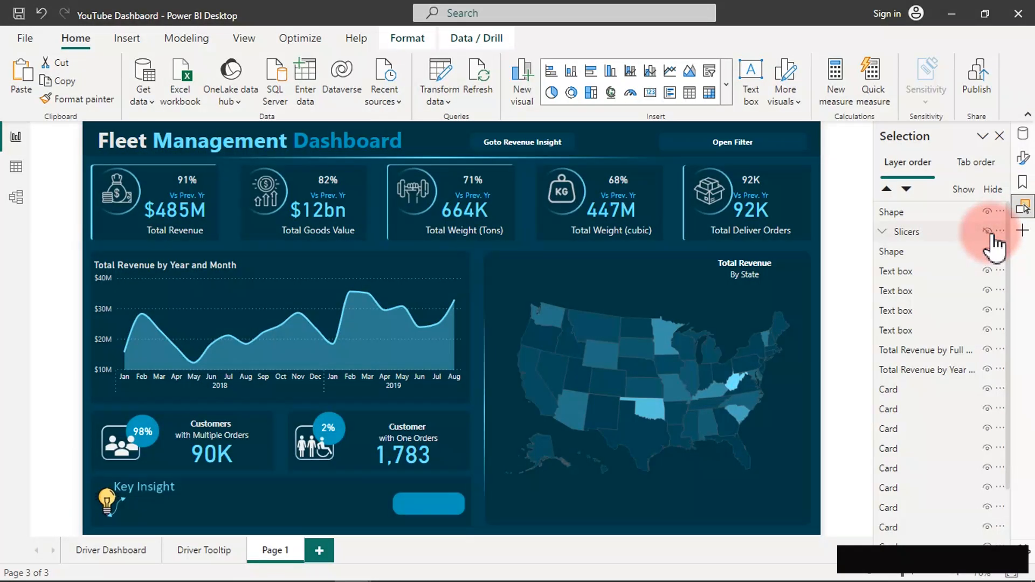
left_click(937, 236)
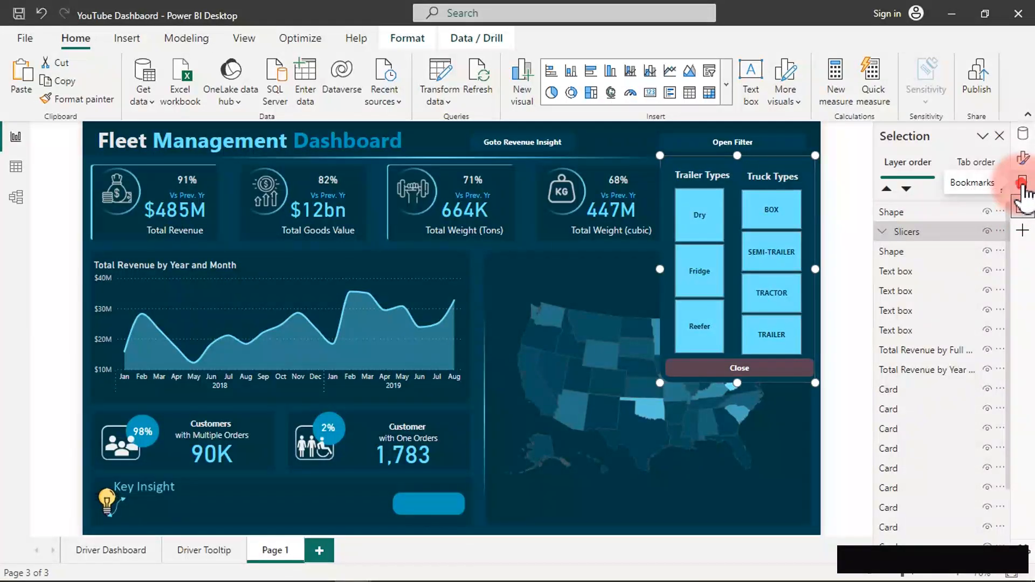
left_click(1023, 184)
left_click(901, 164)
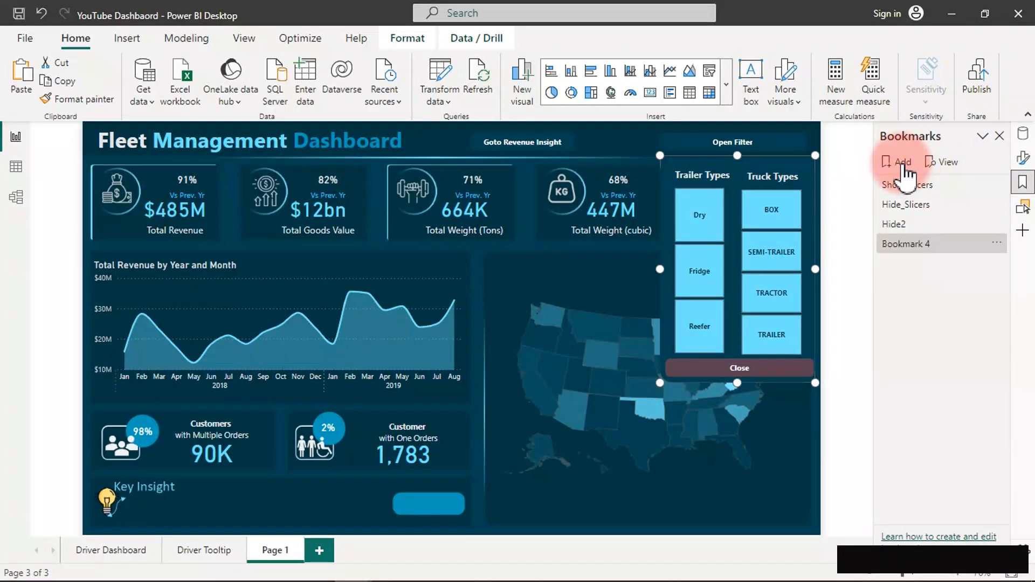
left_click(934, 243)
double_click(926, 245)
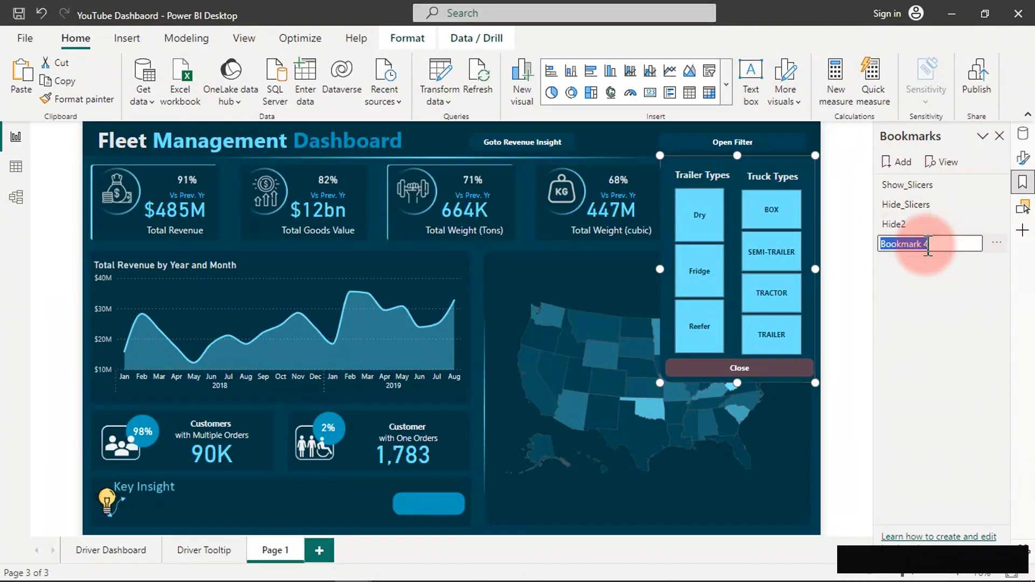
type("Show2")
key("Return")
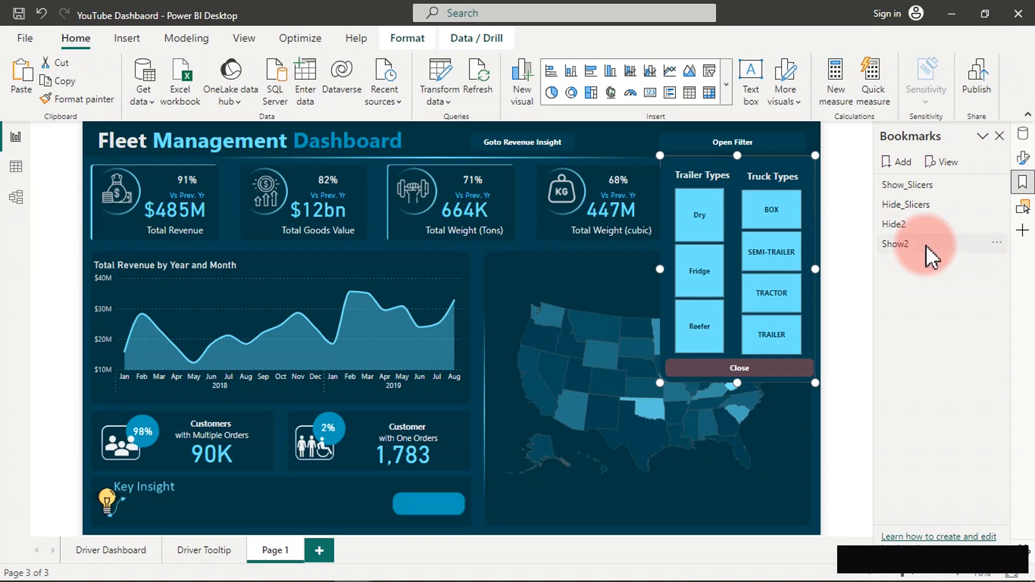
Exclude Data and Current page from the Show2 bookmark and limit it to Selected visuals.
left_click(1001, 244)
left_click(861, 327)
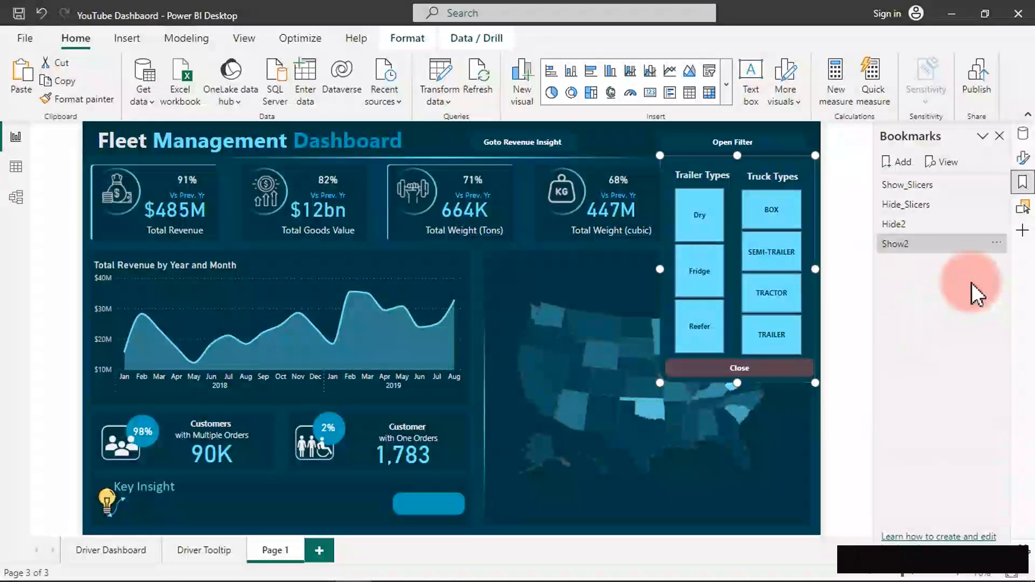
left_click(998, 242)
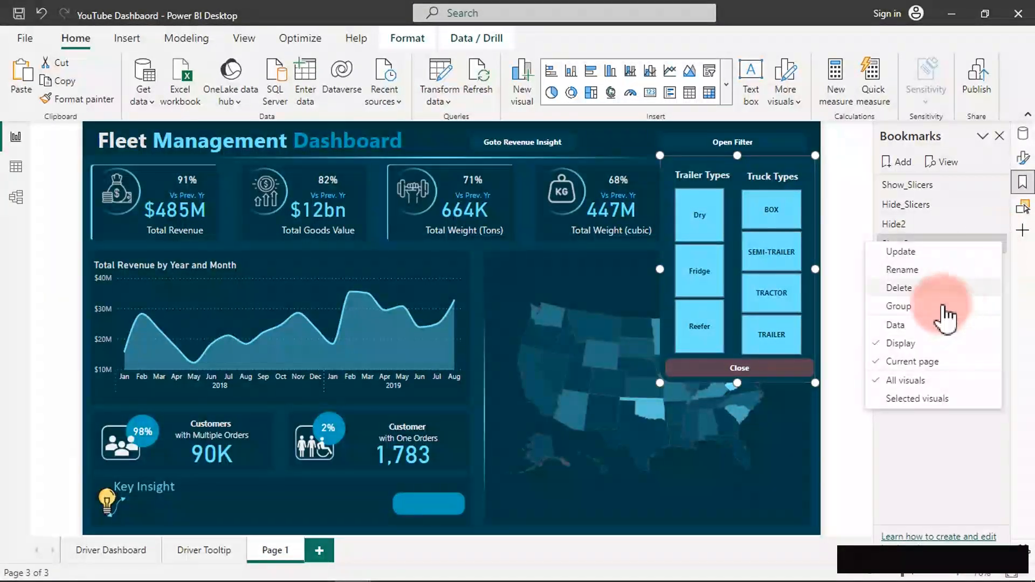
left_click(916, 361)
left_click(998, 241)
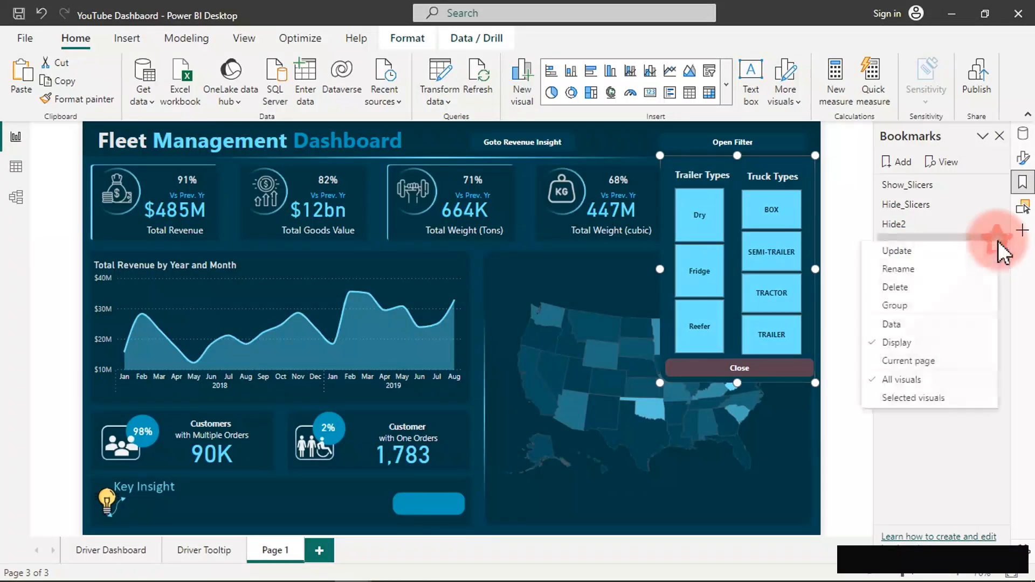
left_click(917, 398)
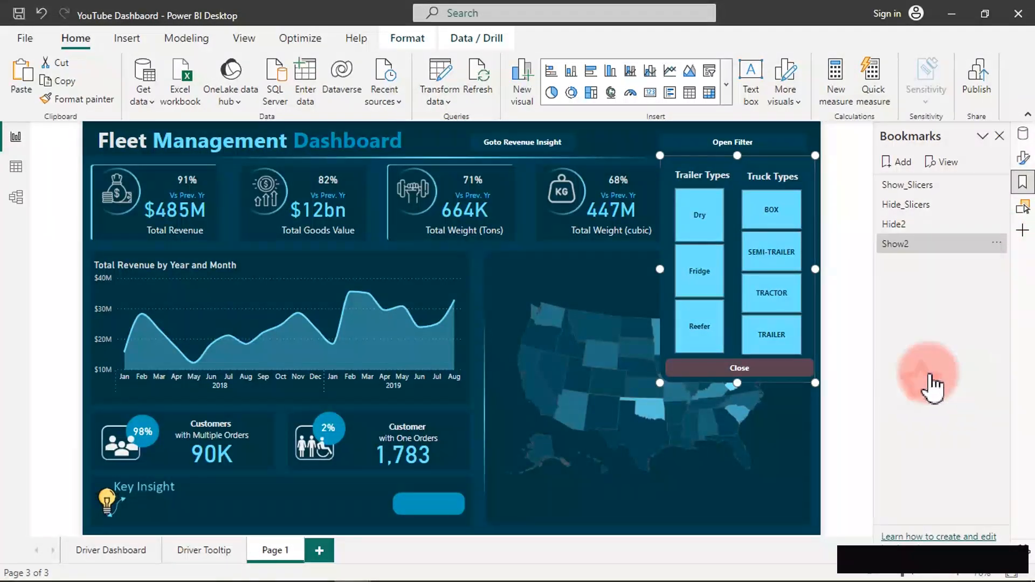
Update the Show2 bookmark so it saves the current display state with the Slicers group visible.
left_click(997, 244)
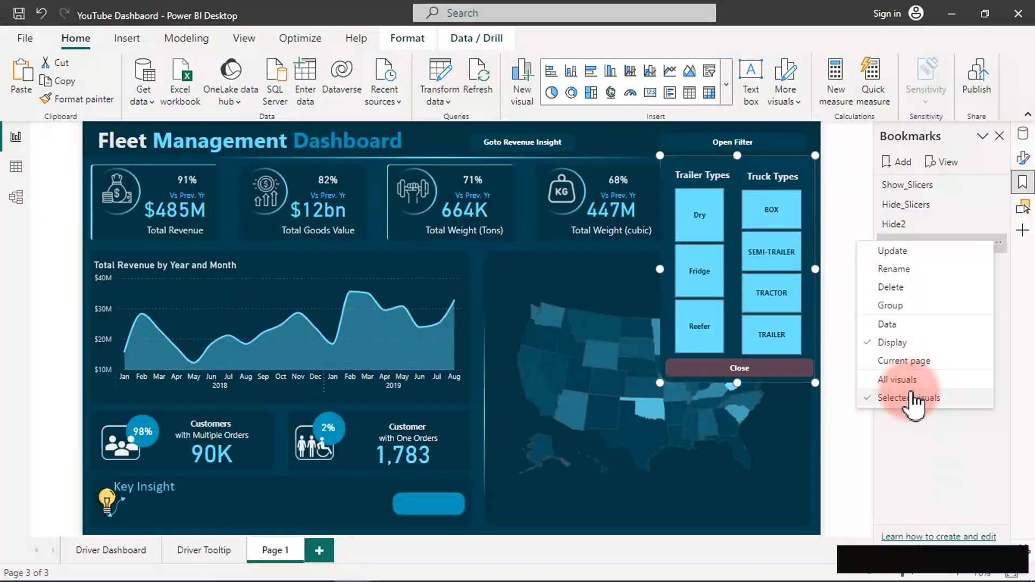
left_click(895, 251)
Filter the page to the SEMI-TRAILER truck type and test the Hide2 and Show2 bookmarks against that selection.
left_click(770, 265)
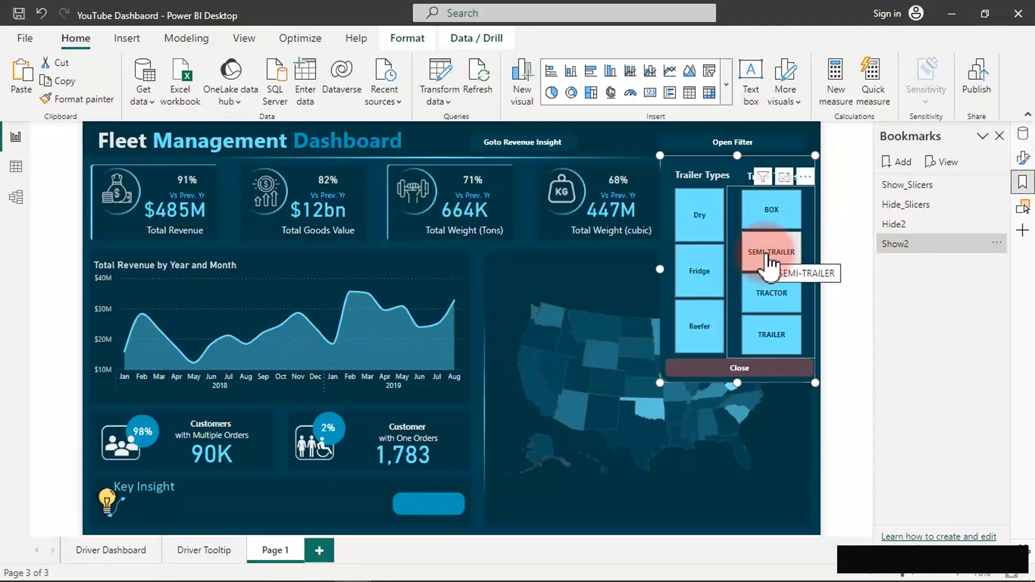
left_click(770, 263)
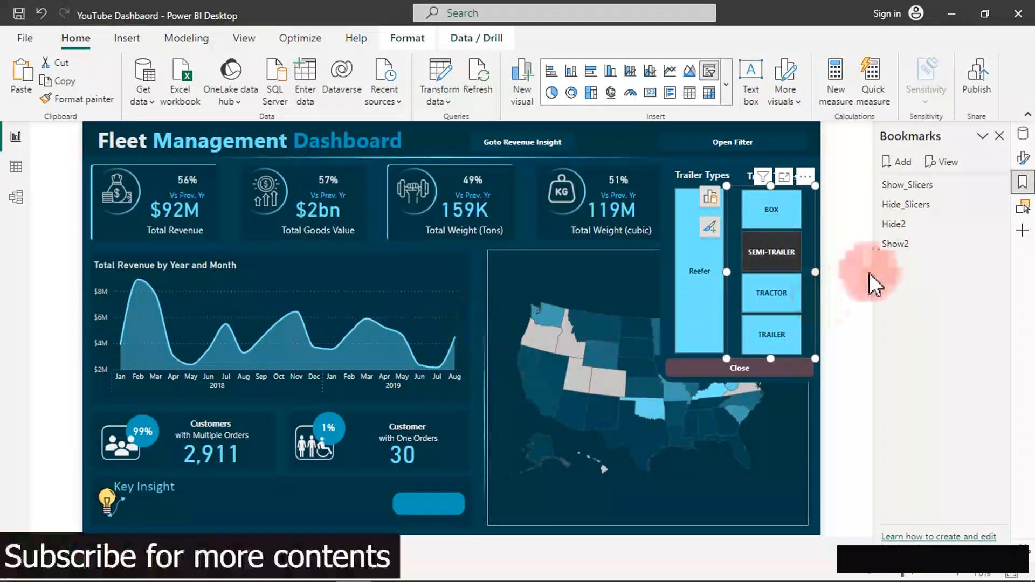
left_click(914, 225)
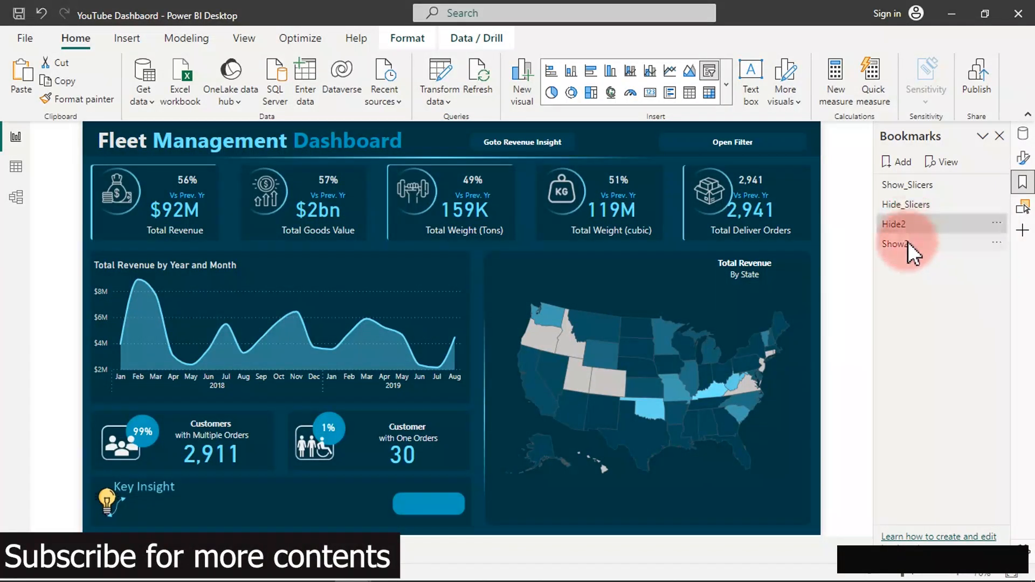
left_click(908, 242)
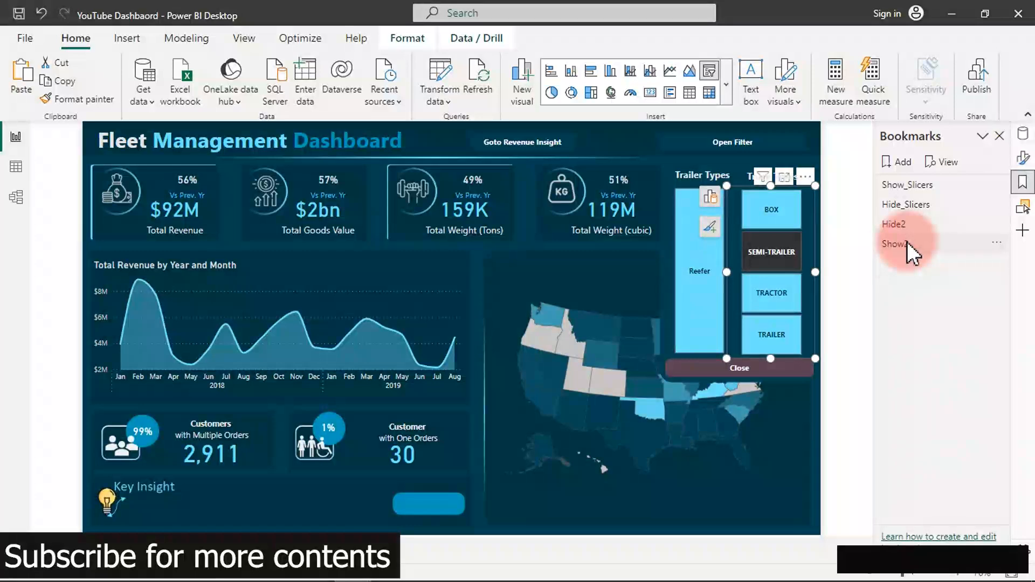
left_click(901, 224)
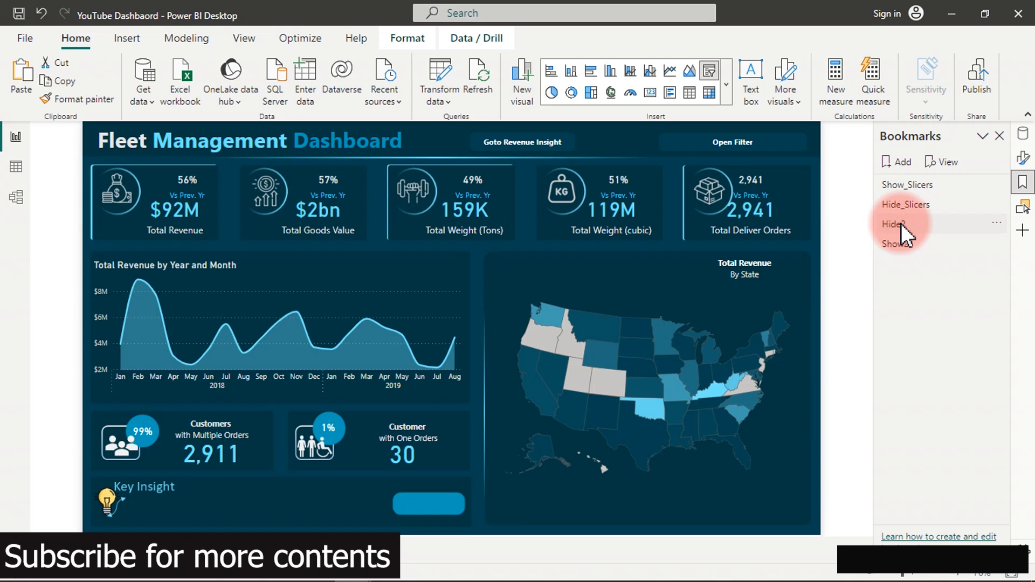
Change the Open Filter button's action so that it triggers the Show2 bookmark.
left_click(766, 158)
scroll(939, 341, "down", 8)
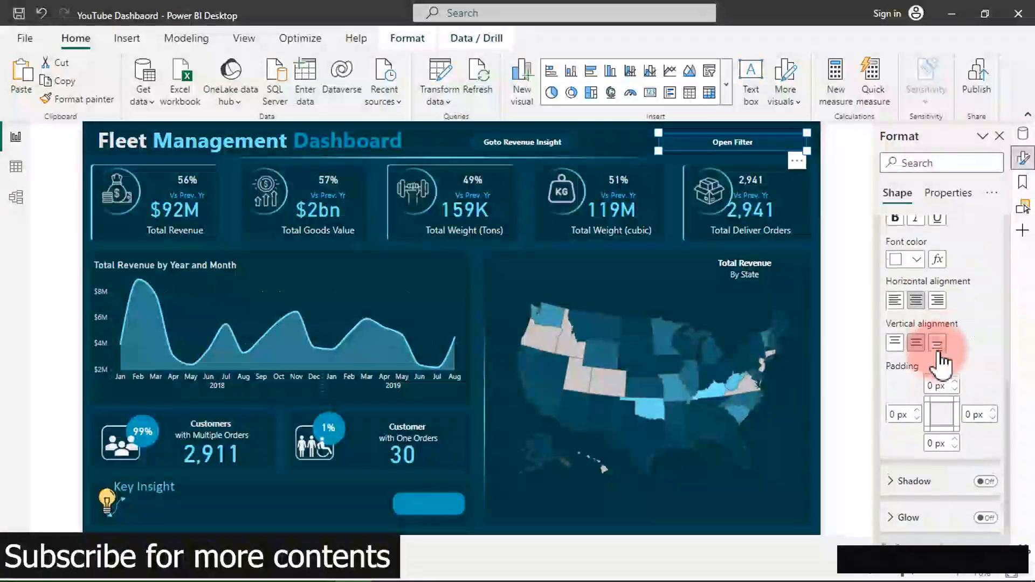
scroll(939, 362, "down", 3)
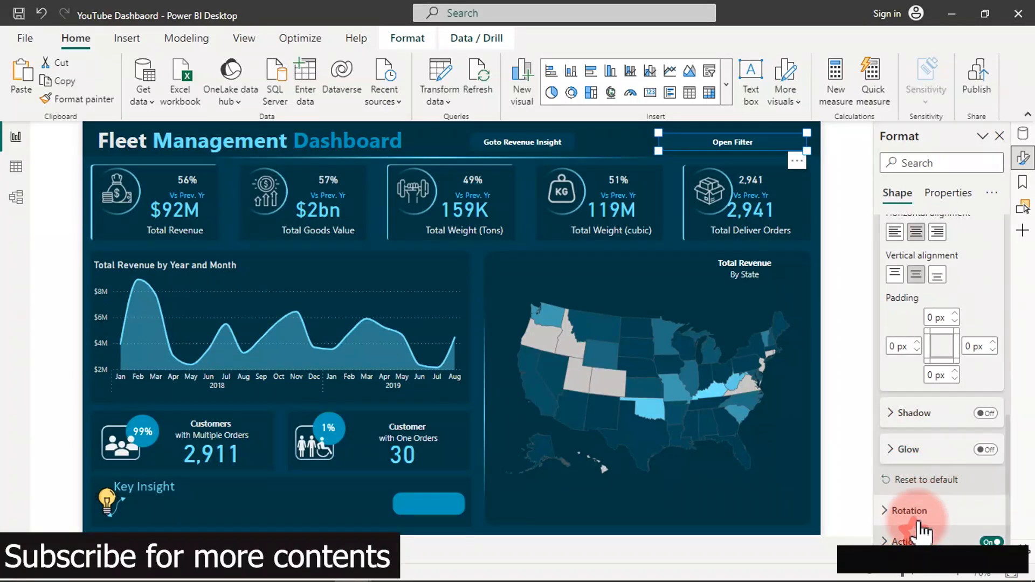
left_click(919, 531)
scroll(939, 459, "down", 10)
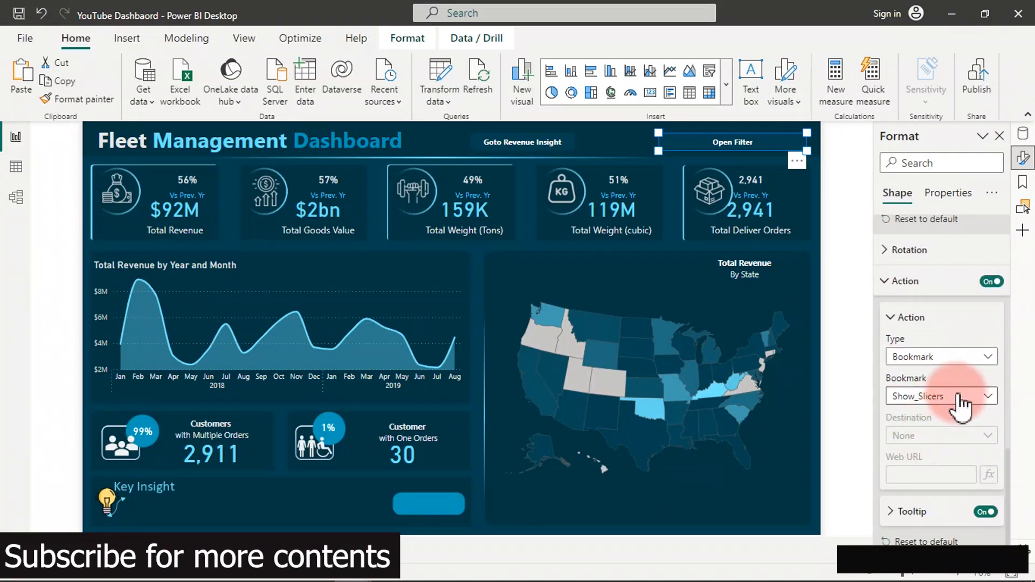
left_click(960, 397)
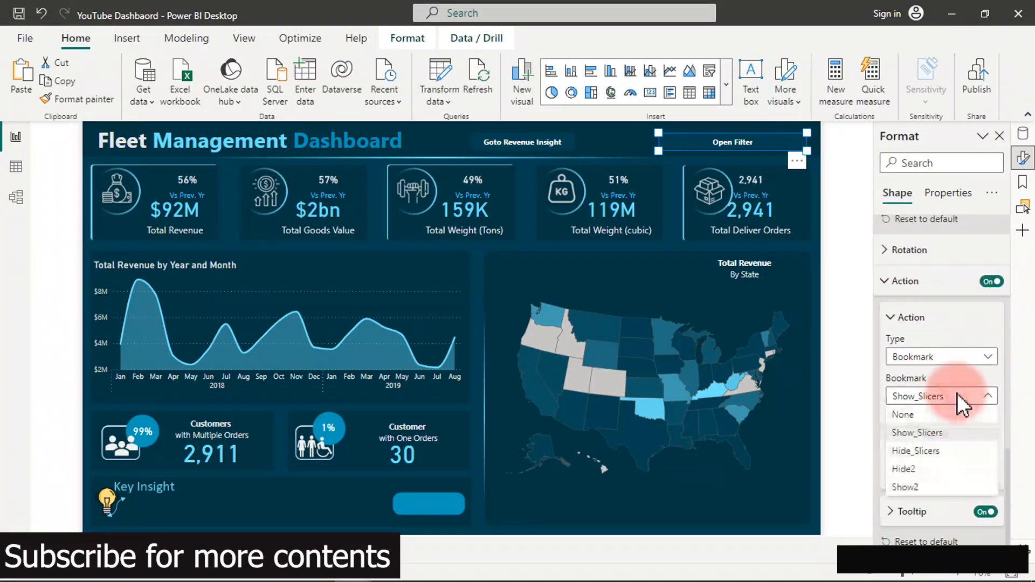
left_click(923, 487)
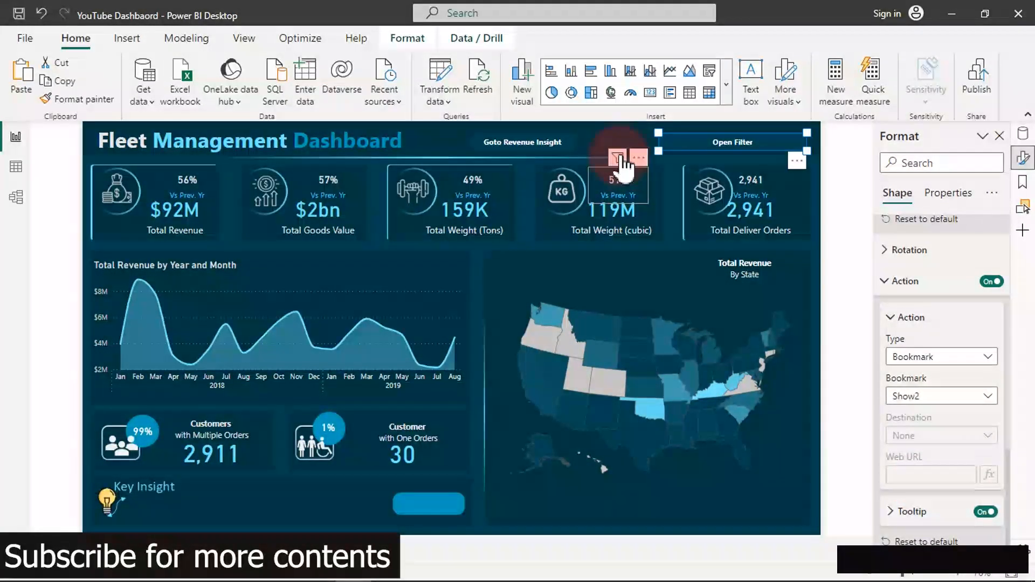
left_click(599, 136)
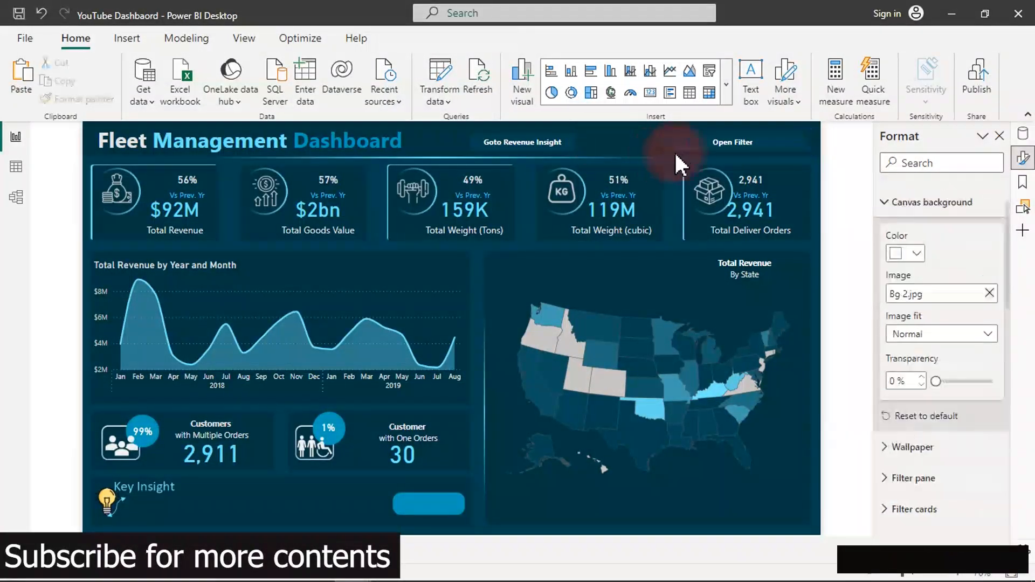
Open the slicer panel using the Open Filter button and set its Close button's action to the Hide2 bookmark.
left_click(728, 147, "ctrl")
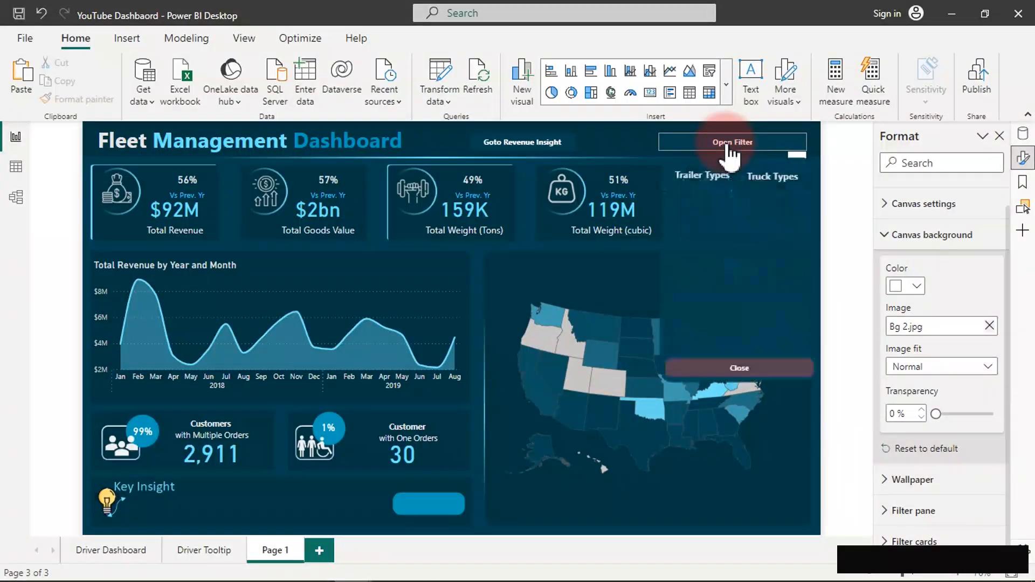
left_click(783, 374)
left_click(777, 372)
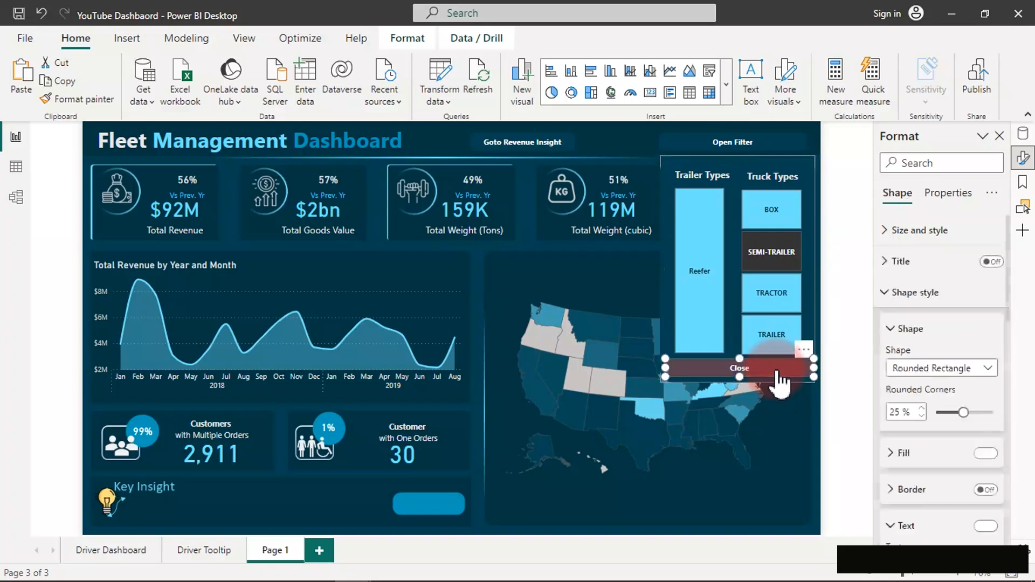
scroll(945, 421, "down", 10)
scroll(948, 445, "down", 5)
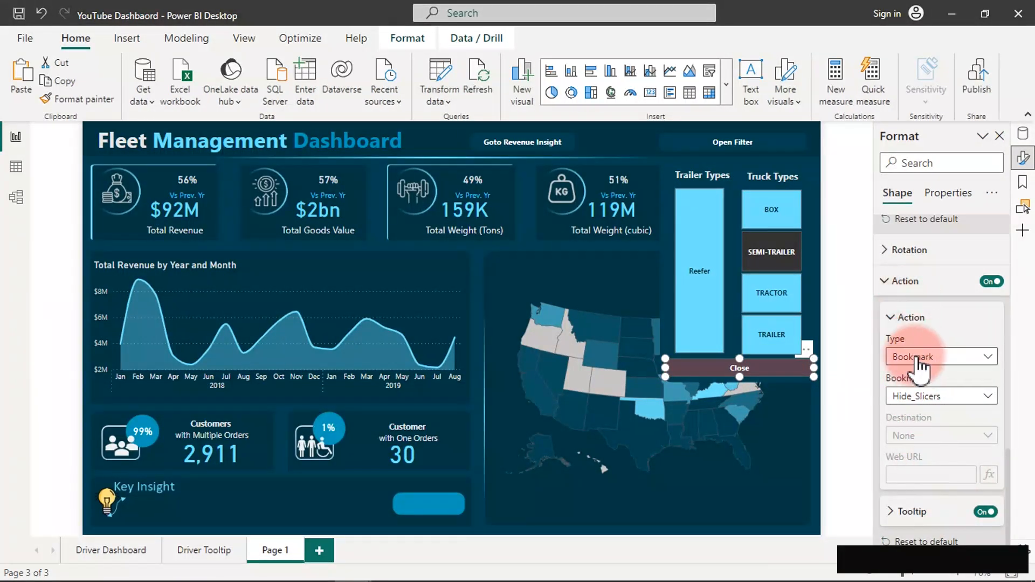
left_click(919, 396)
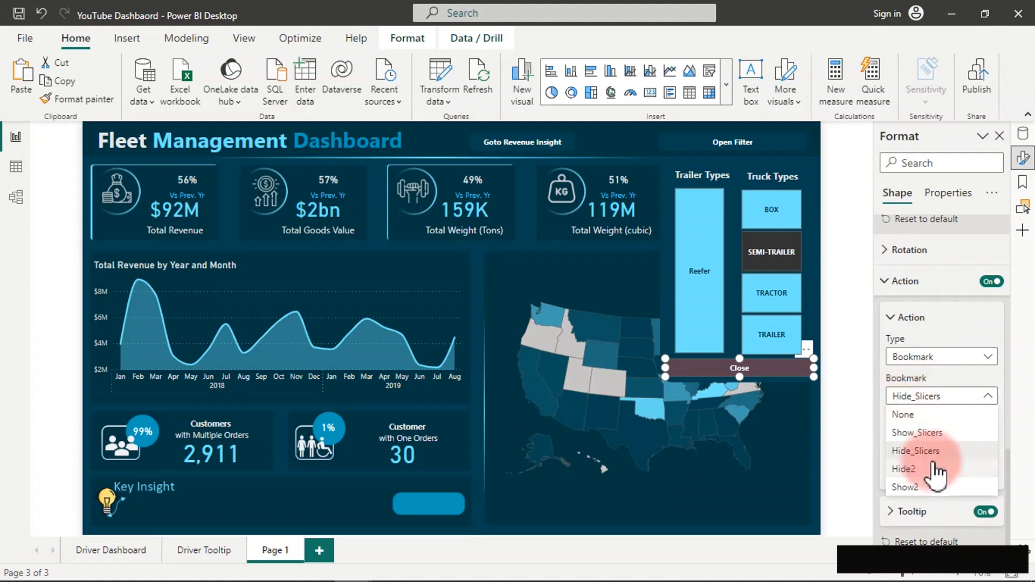
left_click(911, 469)
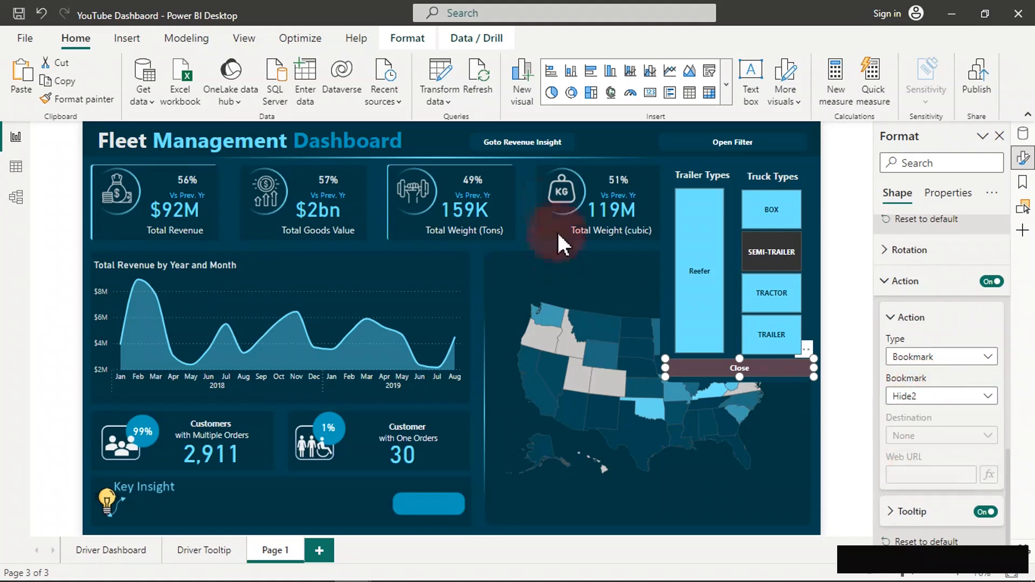
Test the Close and Open Filter buttons by closing and reopening the slicer panel with the SEMI-TRAILER filter applied.
left_click(623, 152)
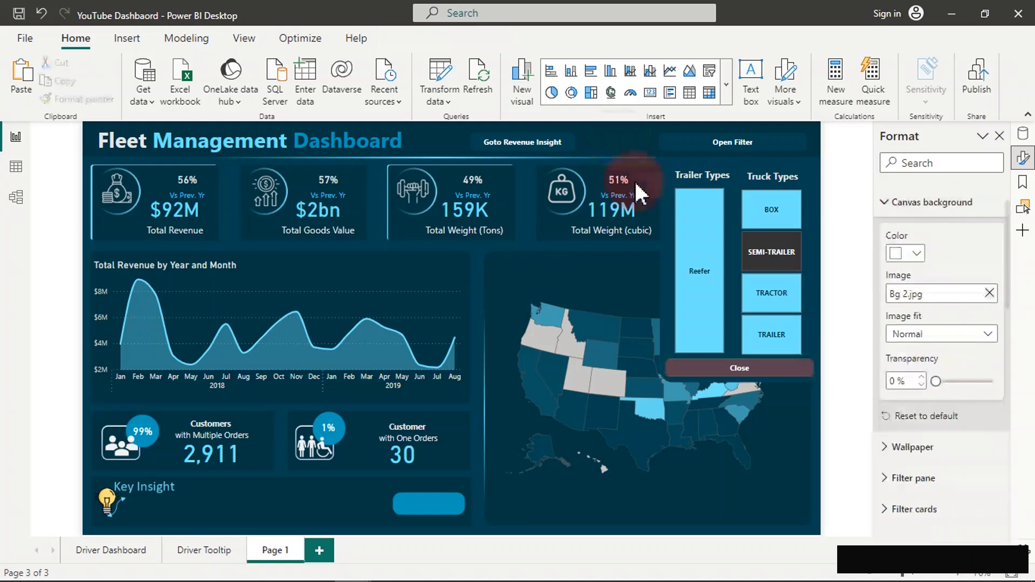
left_click(733, 371, "ctrl")
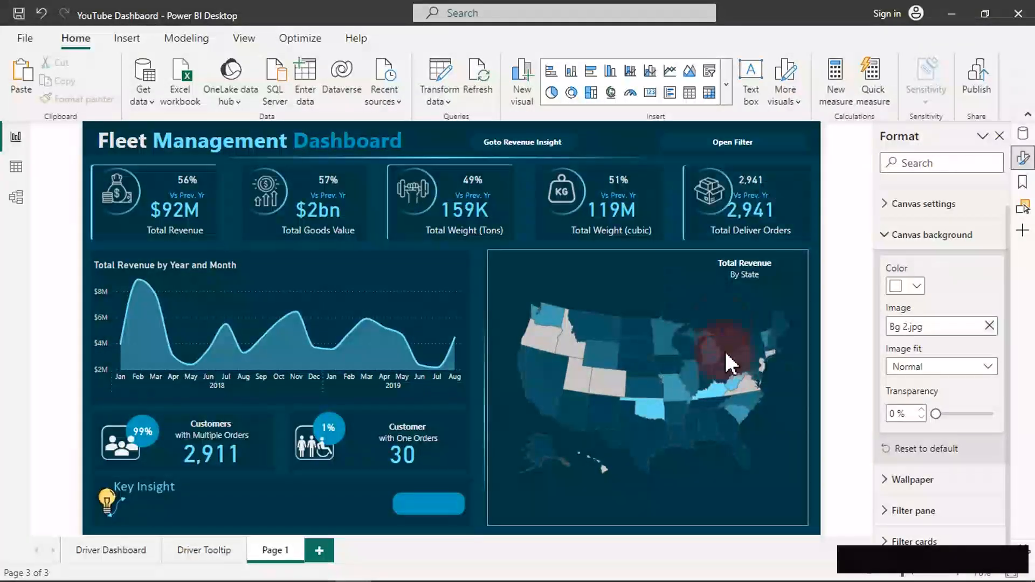
left_click(744, 151, "ctrl")
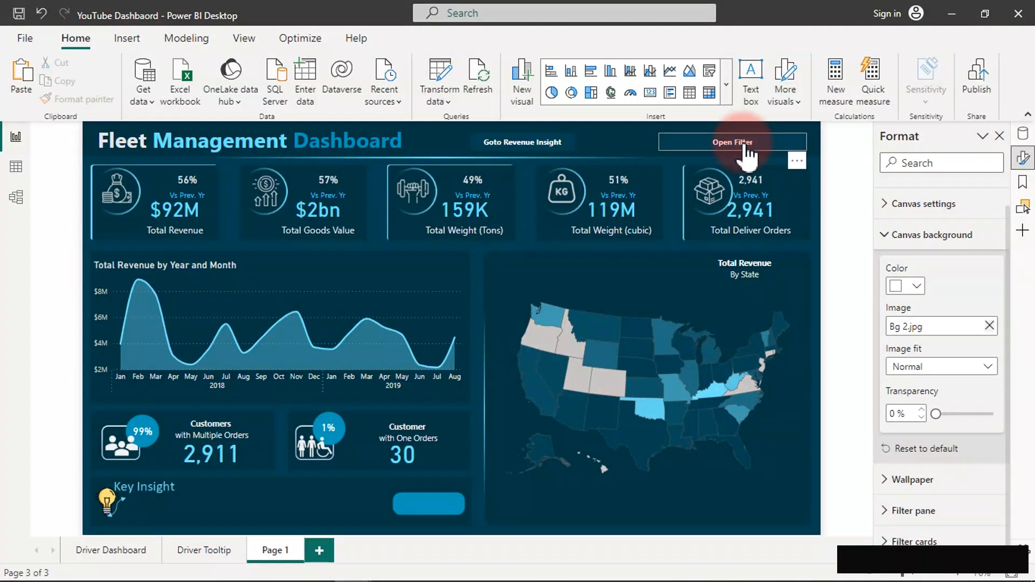
left_click(746, 154, "ctrl")
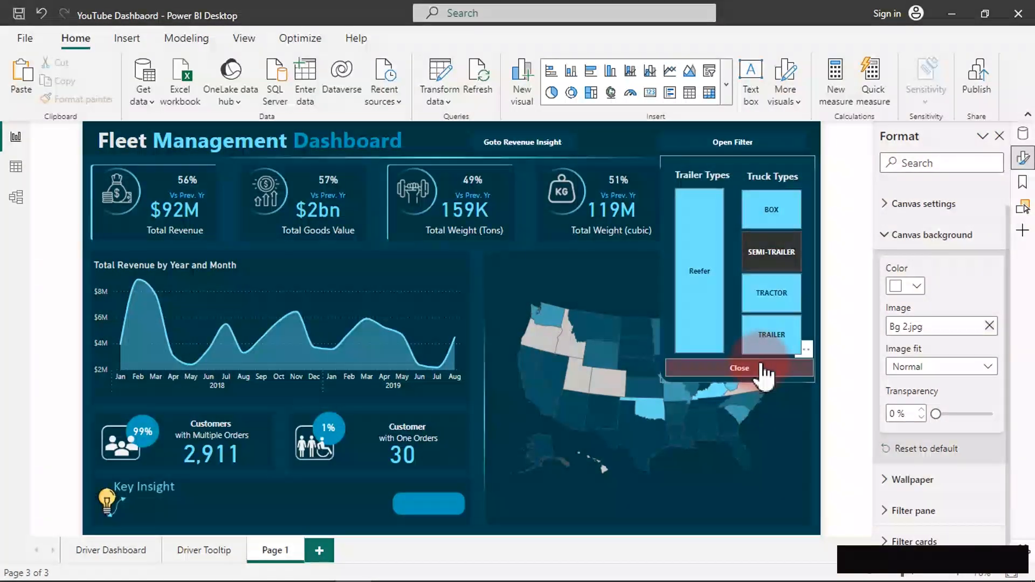
Clear the SEMI-TRAILER selection in the Truck Types slicer and close the slicer panel with its Close button.
left_click(771, 253)
left_click(692, 145)
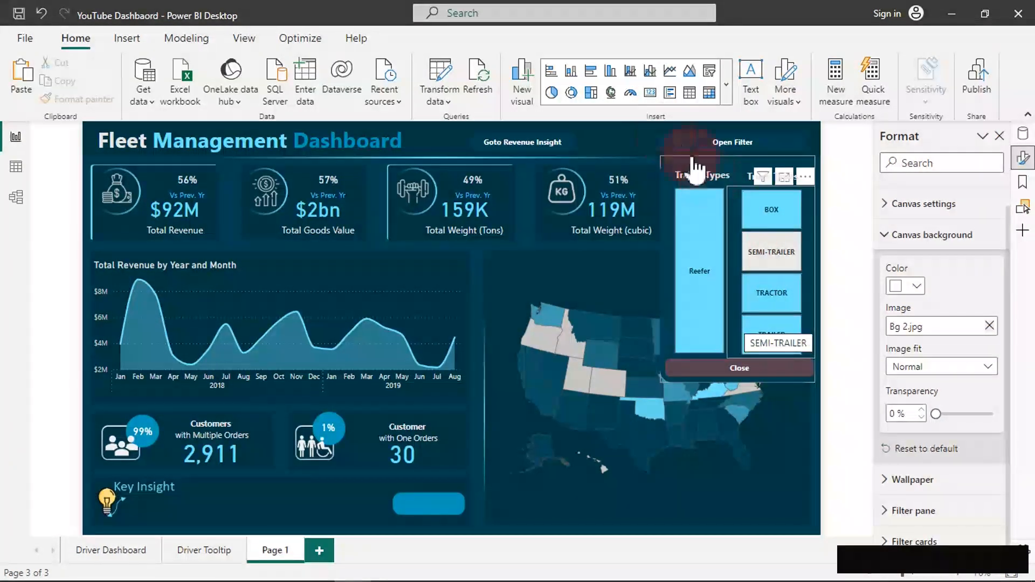
left_click(630, 142)
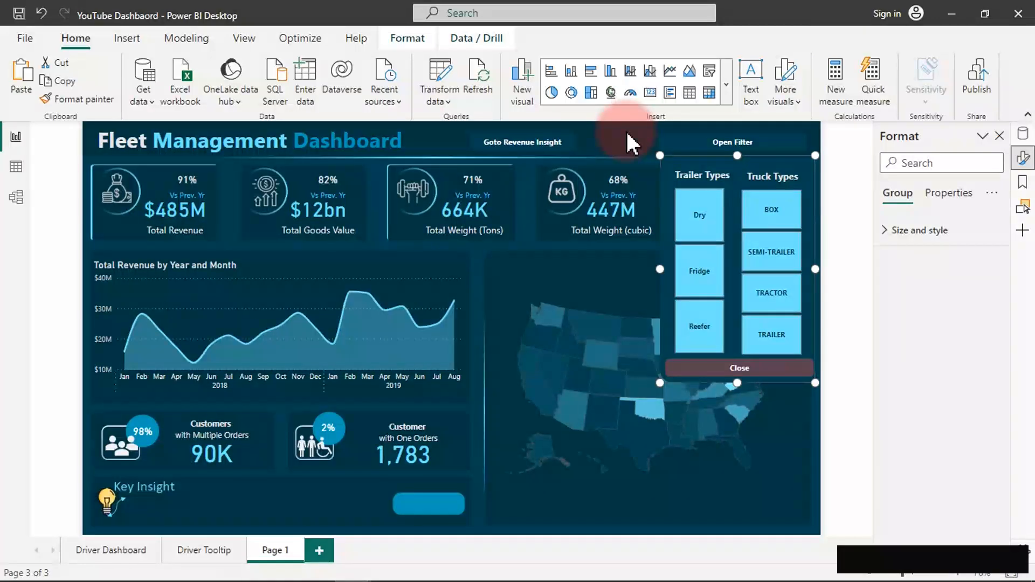
left_click(631, 143)
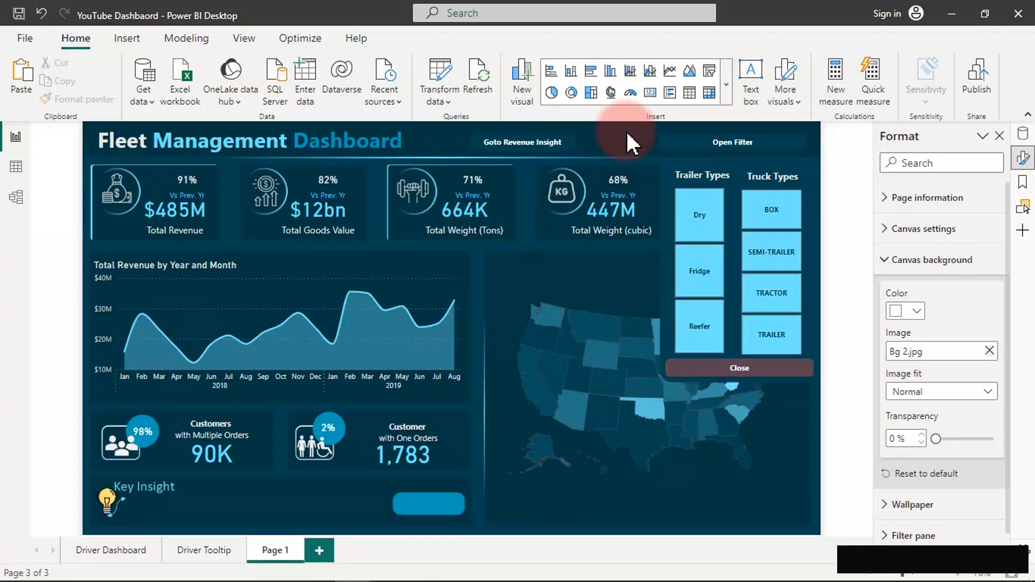
left_click(755, 367)
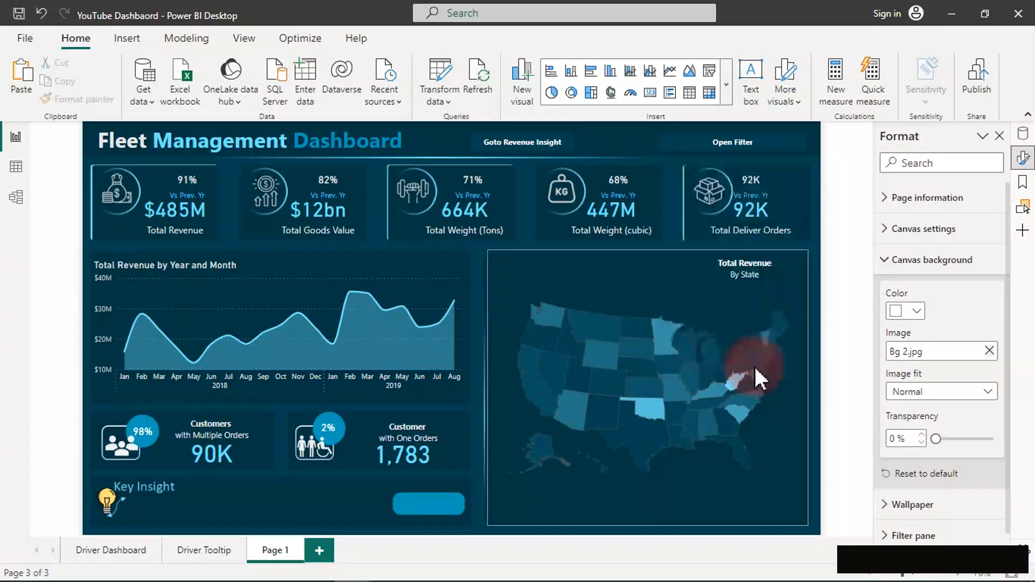
Duplicate the Goto Revenue Insight button and place the copy in the upper-left corner of the Total Revenue by State map.
left_click(574, 151)
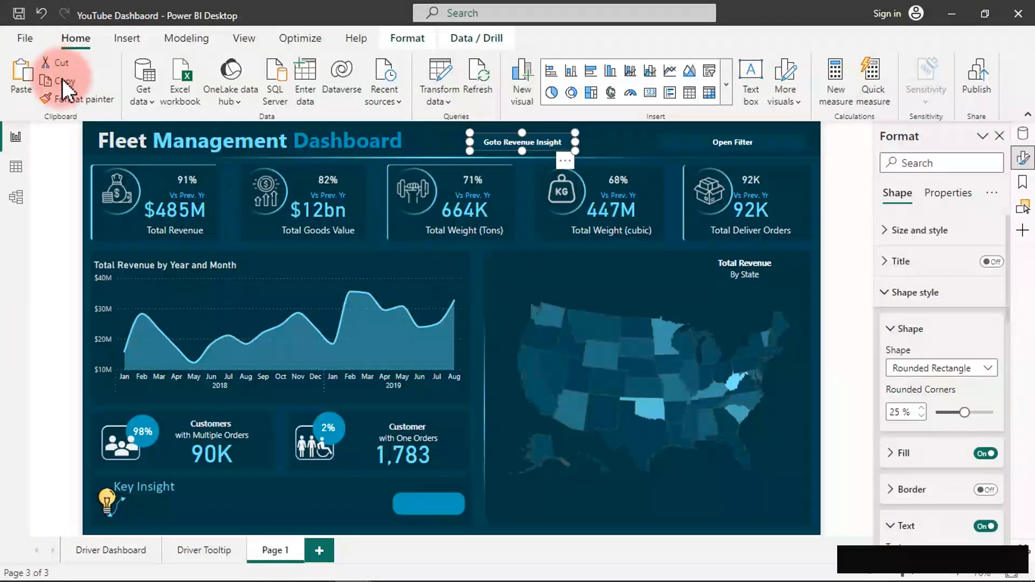
left_click(17, 77)
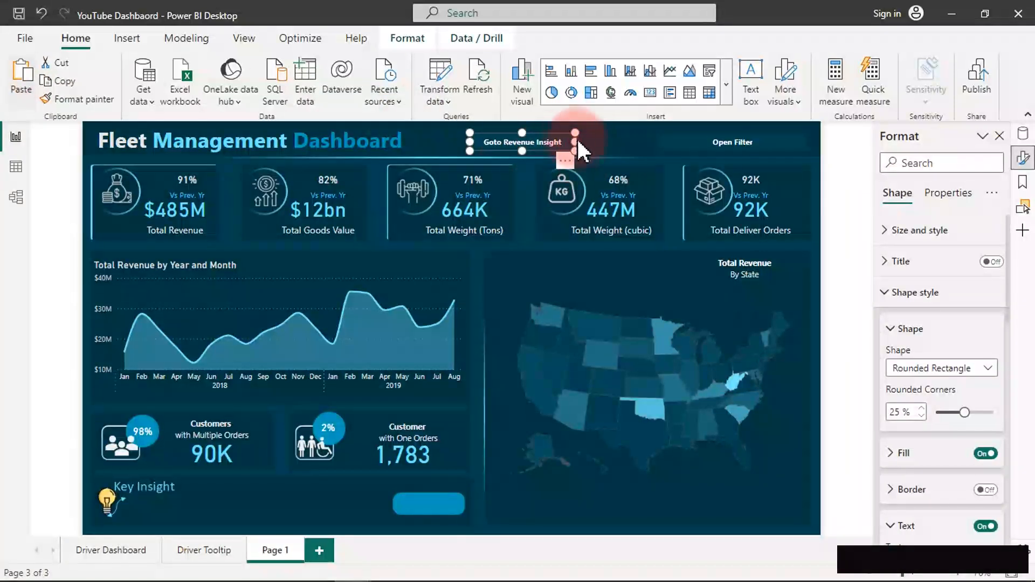
left_click_drag(576, 141, 593, 253)
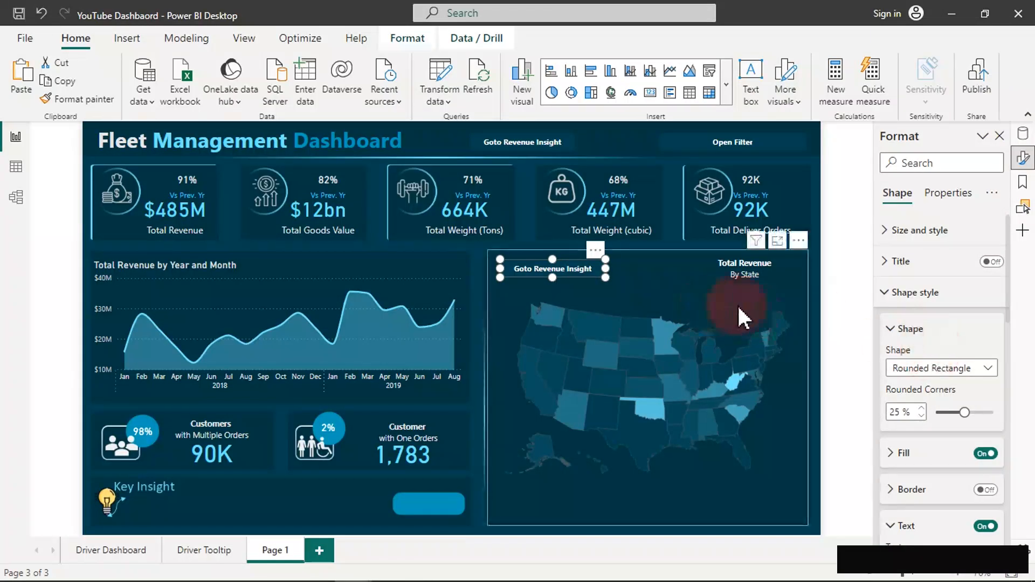
Change the duplicated button's text to "View Revenue by Cites".
scroll(941, 377, "down", 5)
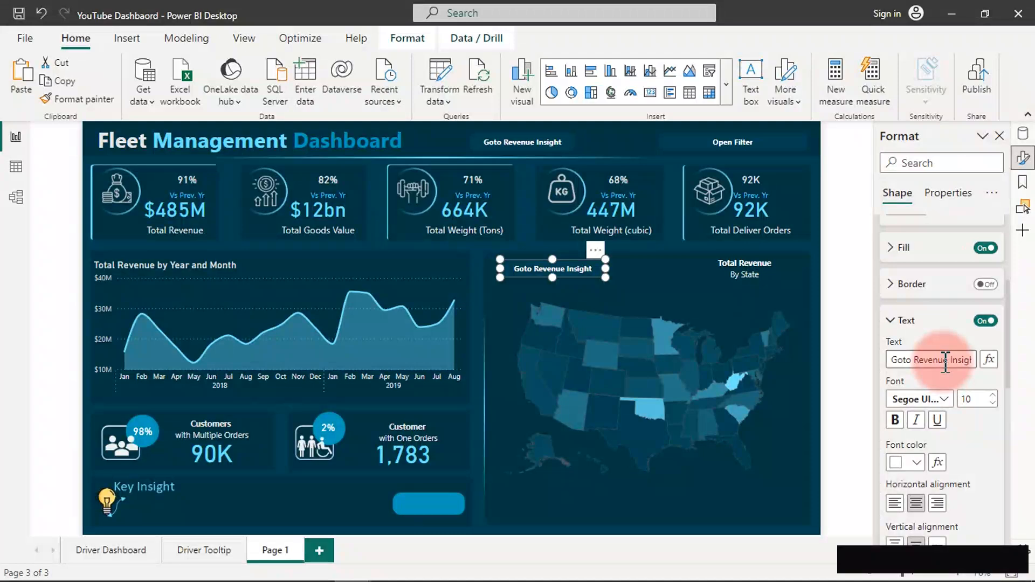
triple_click(945, 361)
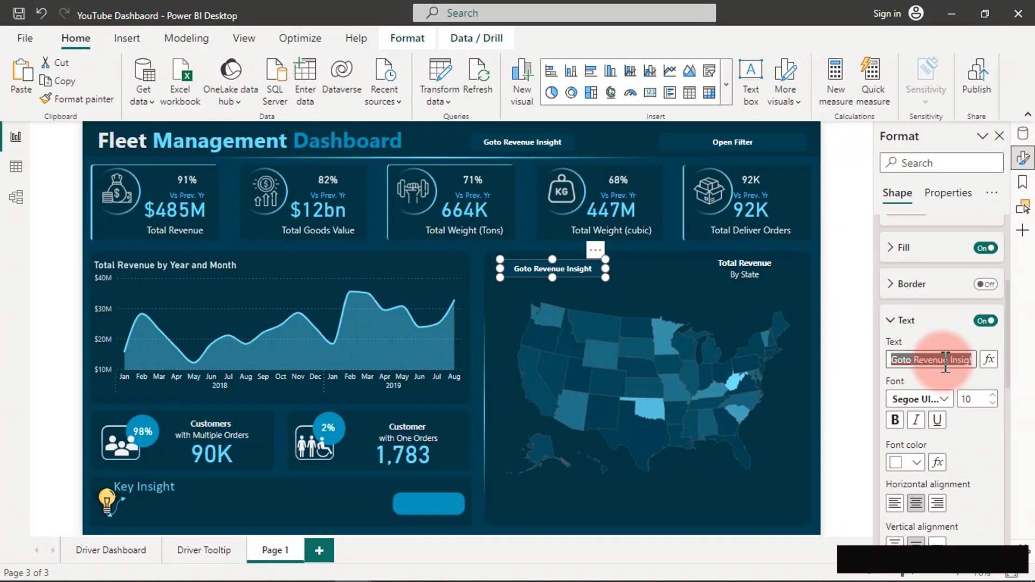
type("View")
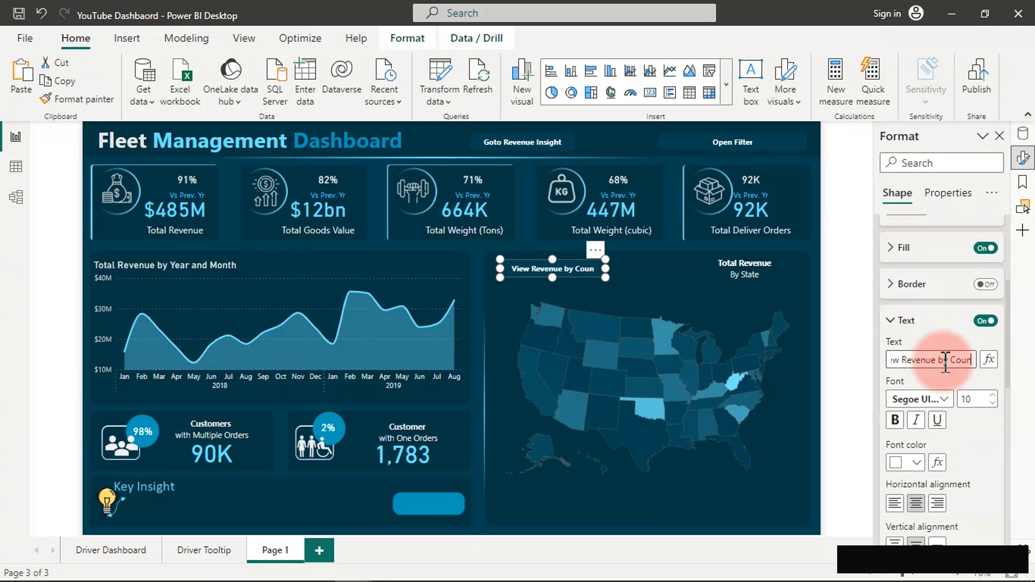
key("BackSpace")
key("BackSpace")
key("BackSpace")
type("ites")
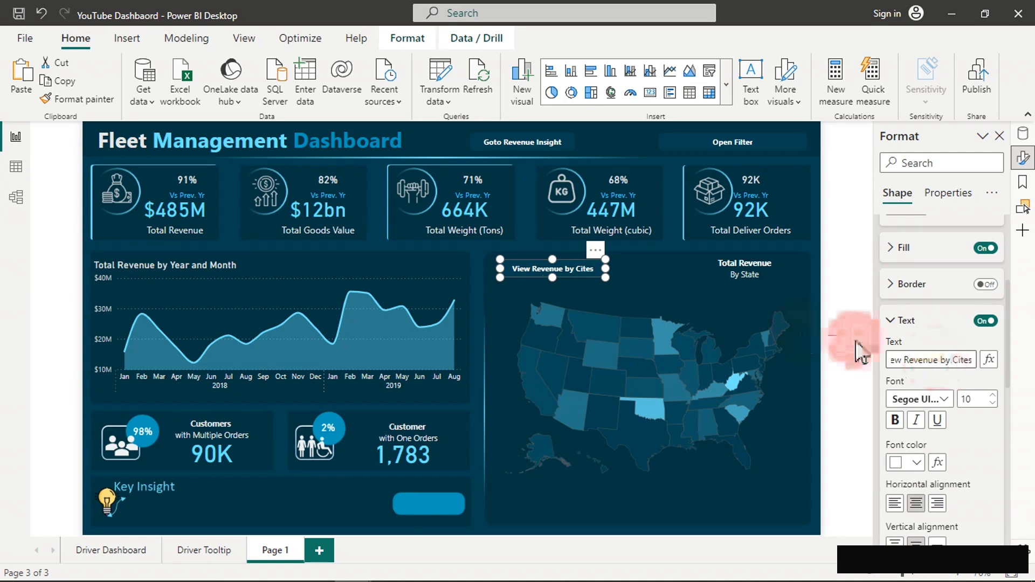
left_click(613, 135)
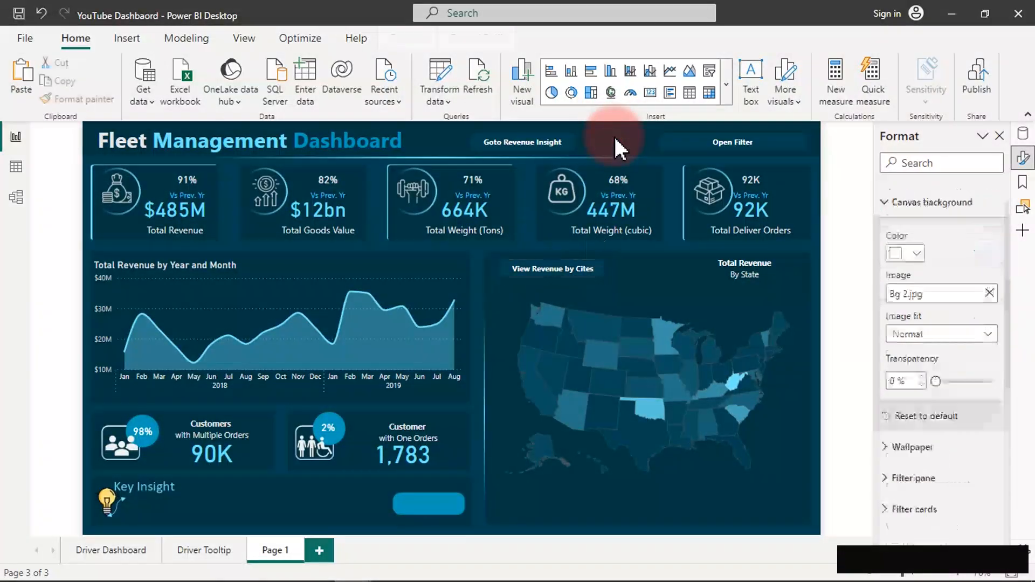
Examine the shape style, text and action settings of the View Revenue by Cites button.
left_click(554, 272)
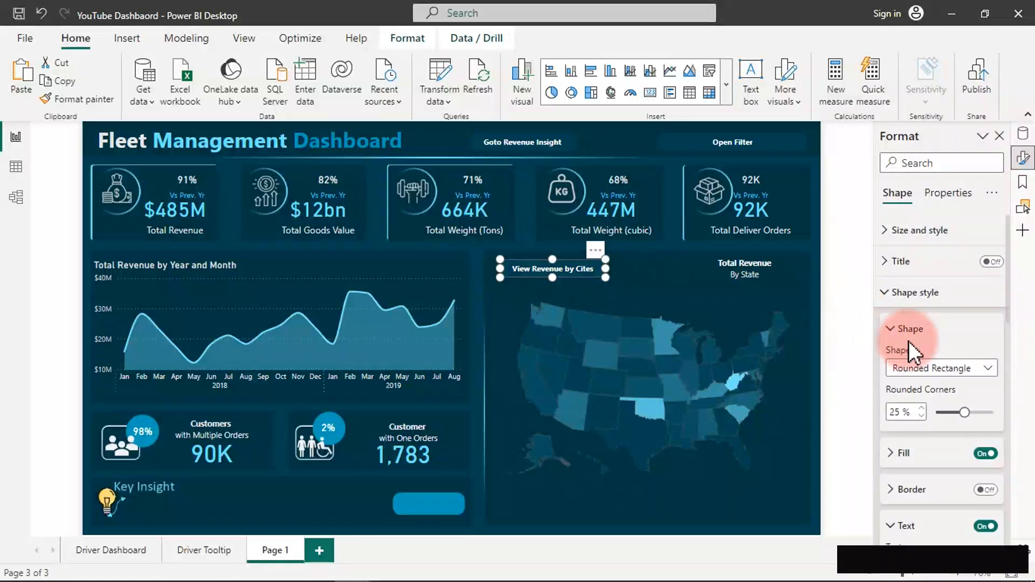
scroll(917, 355, "down", 2)
scroll(941, 378, "down", 5)
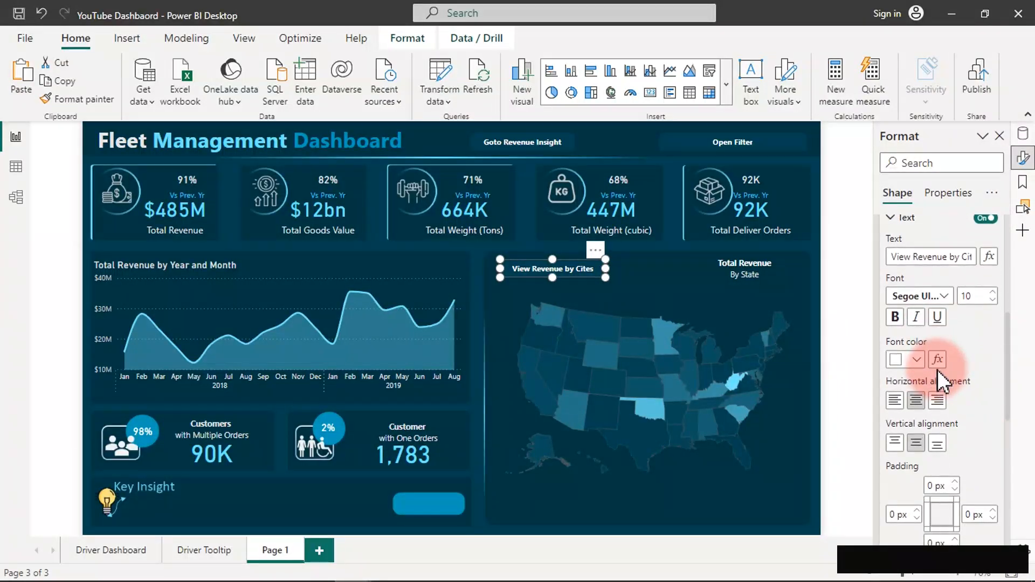
scroll(937, 370, "up", 6)
scroll(941, 380, "down", 4)
scroll(937, 370, "down", 6)
scroll(937, 370, "up", 4)
scroll(938, 366, "up", 3)
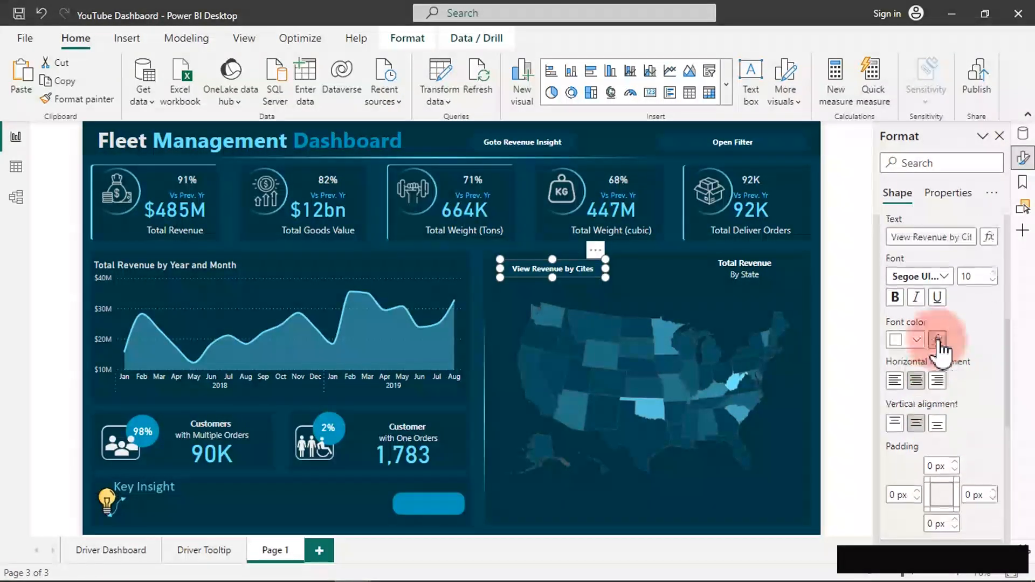
scroll(940, 345, "up", 3)
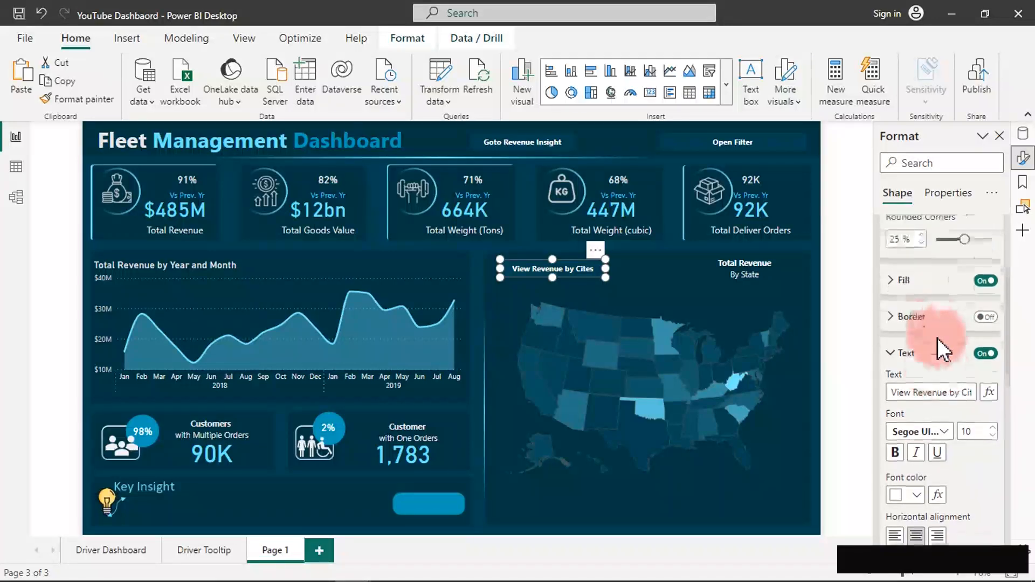
scroll(938, 340, "up", 4)
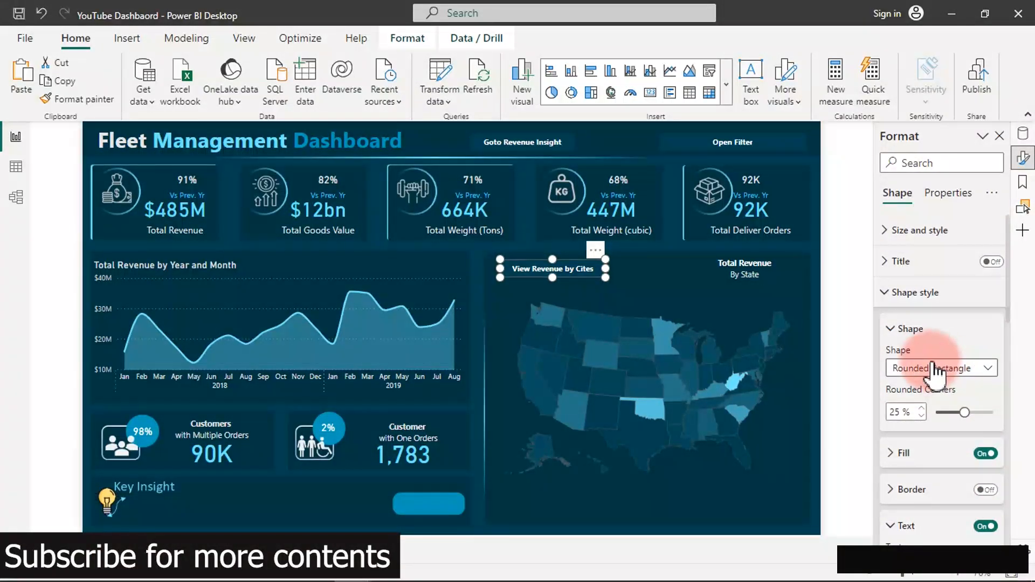
left_click(887, 297)
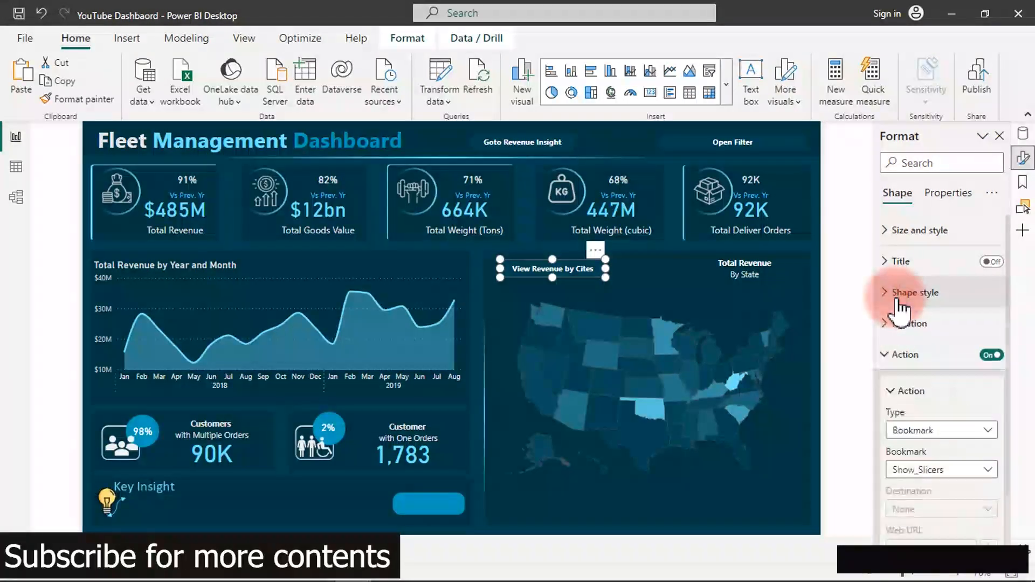
left_click(900, 360)
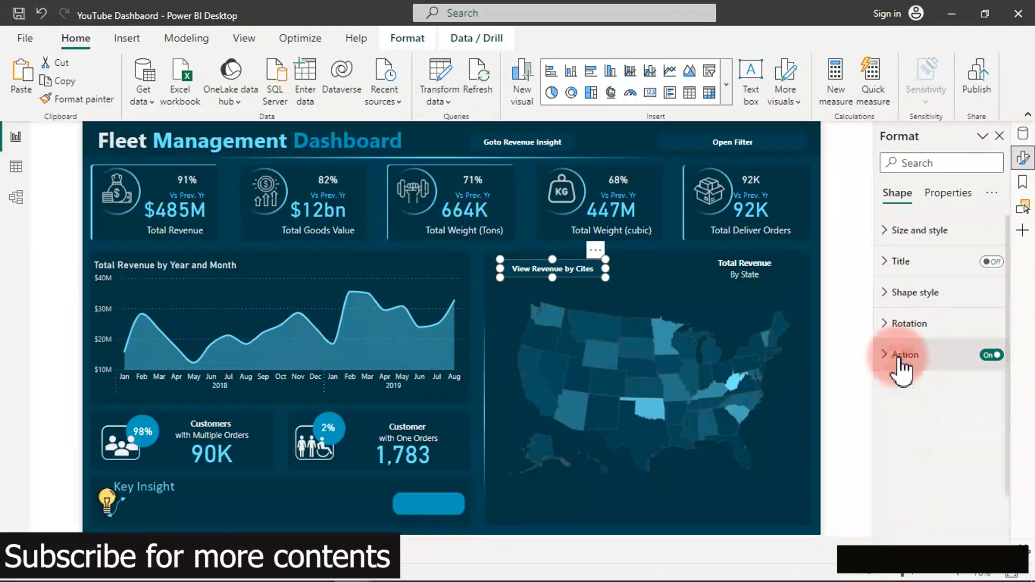
left_click(899, 357)
left_click(900, 358)
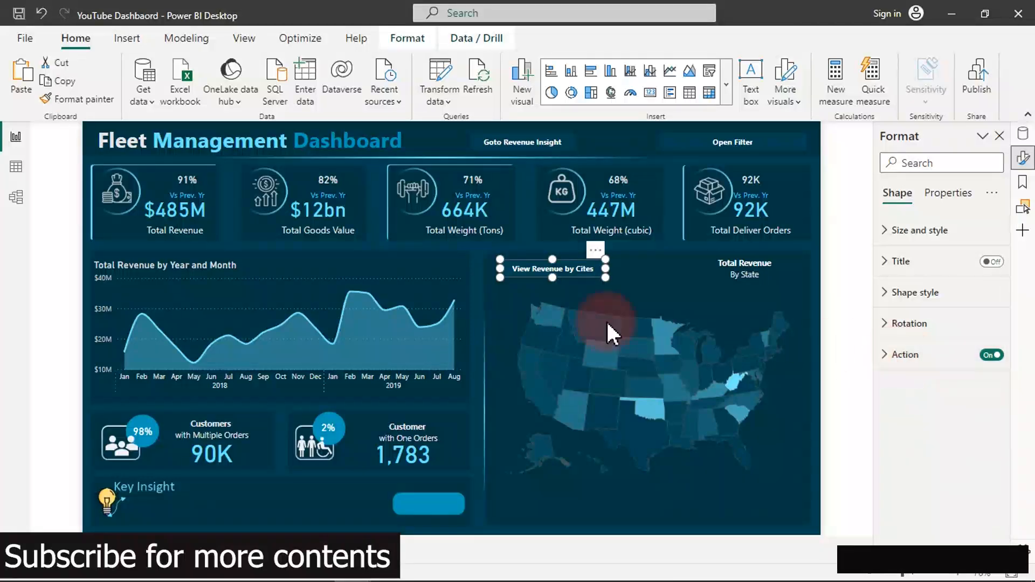
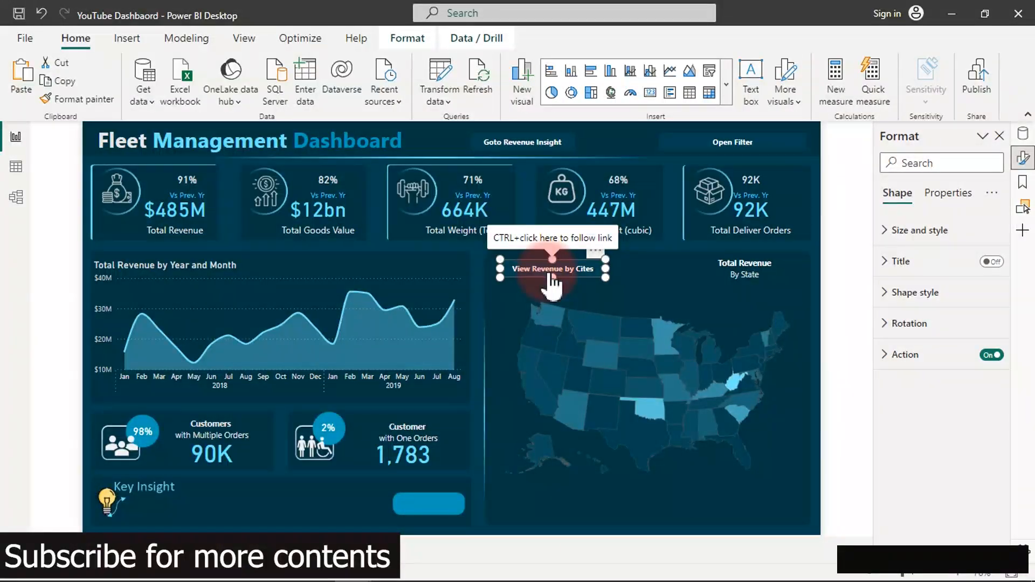
Replace the View Revenue by Cites shape with a blank button, placed and widened in the map's upper-left corner.
key("Delete")
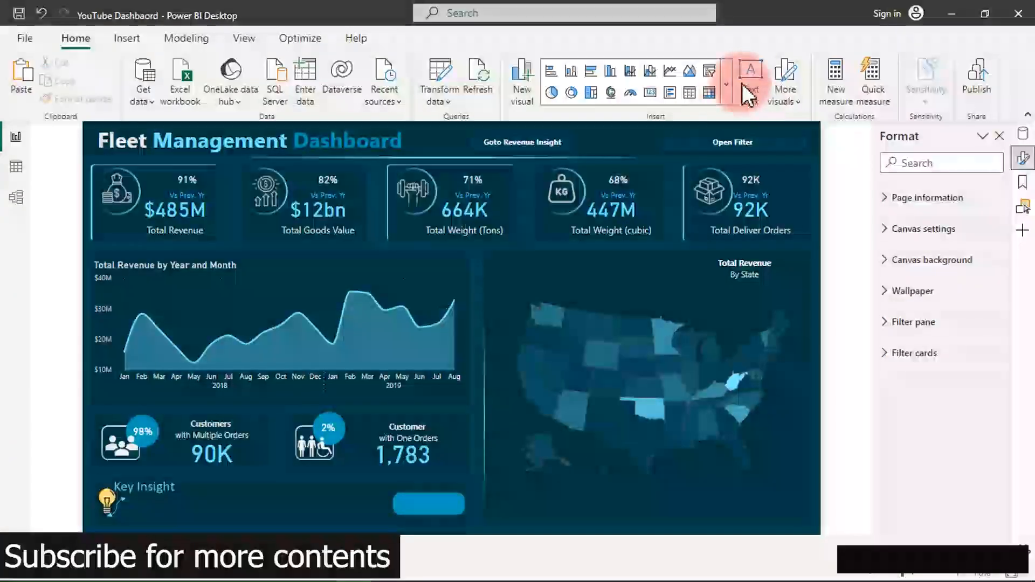
left_click(135, 38)
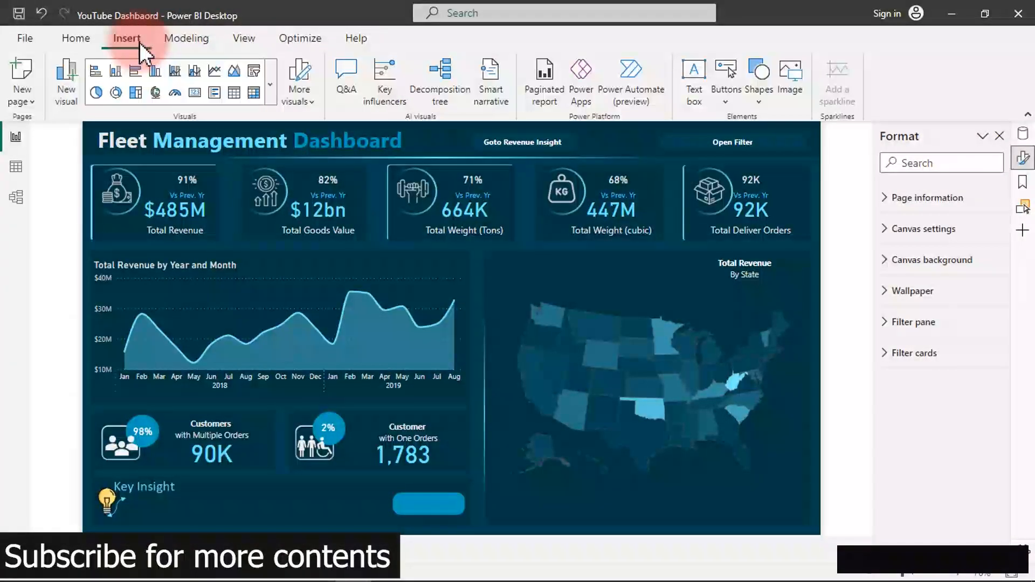
left_click(719, 107)
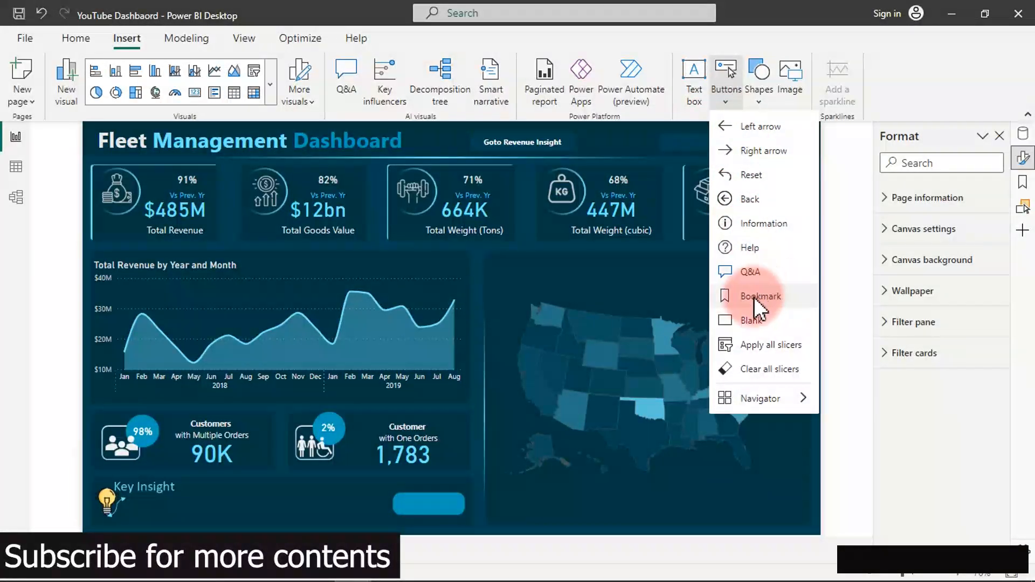
left_click(747, 322)
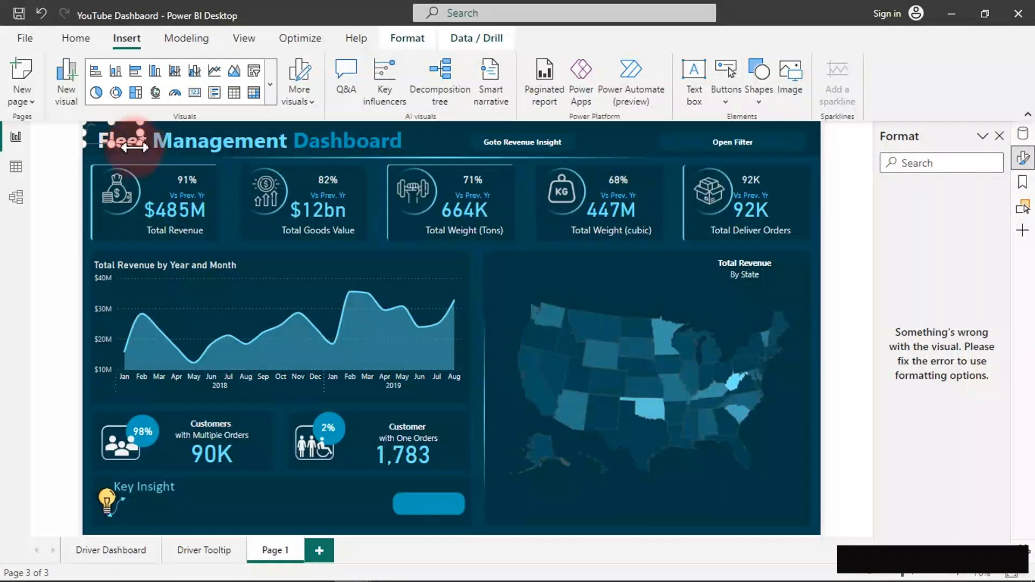
left_click(127, 134)
left_click_drag(351, 215, 519, 269)
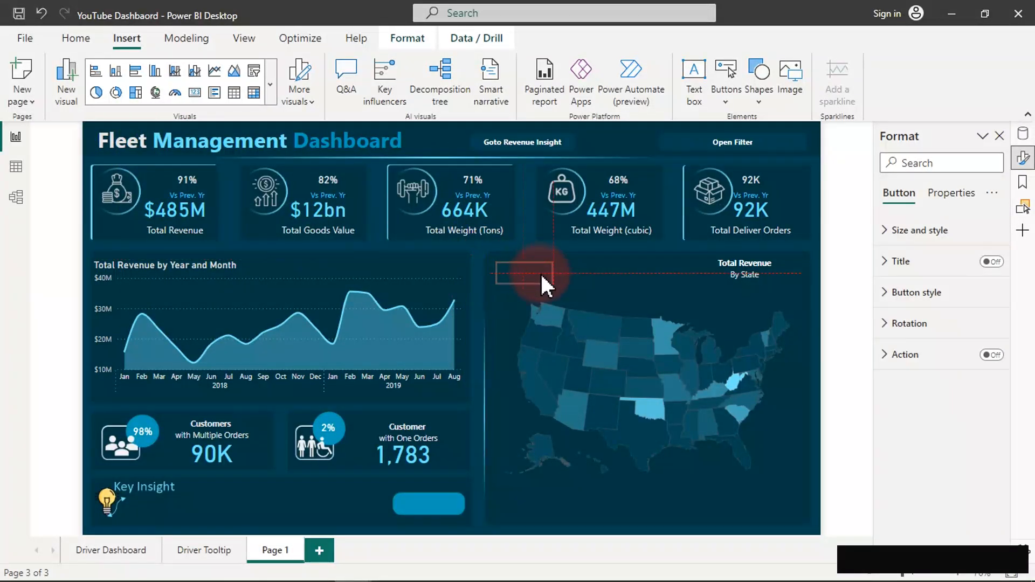
left_click_drag(552, 271, 624, 269)
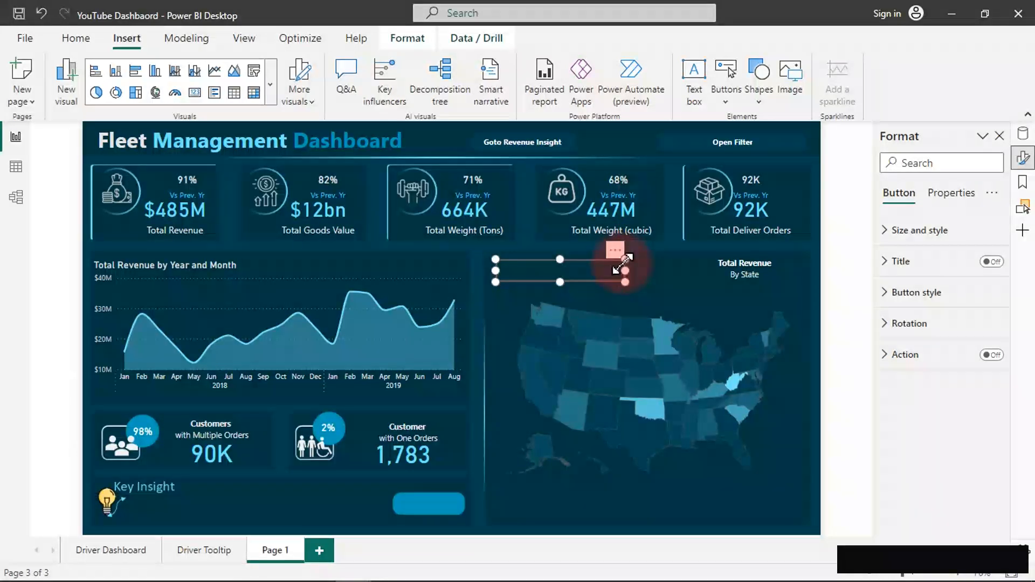
Enable text on the new blank button and set it to "View Revenue by Cities".
left_click(919, 305)
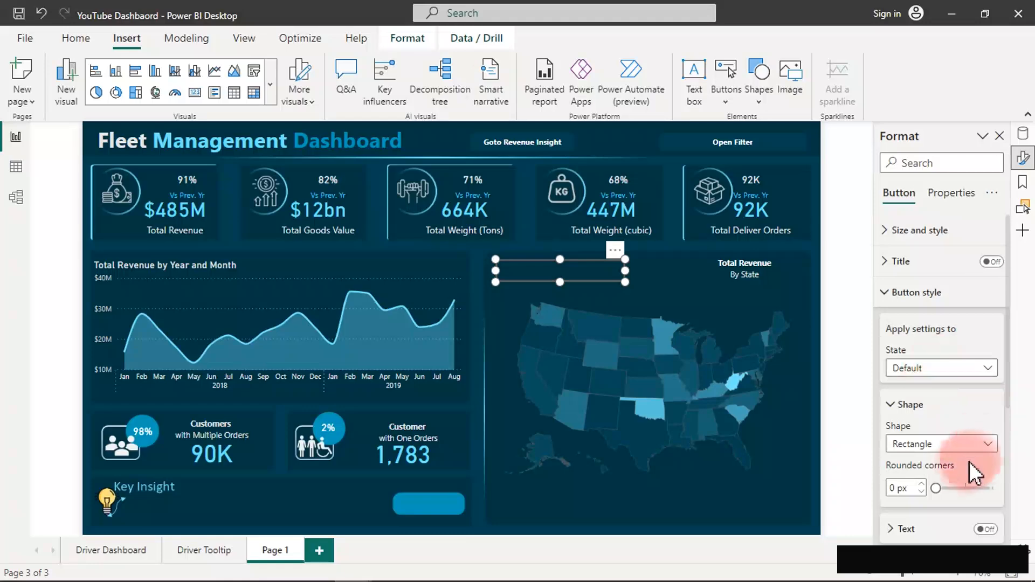
scroll(970, 461, "down", 3)
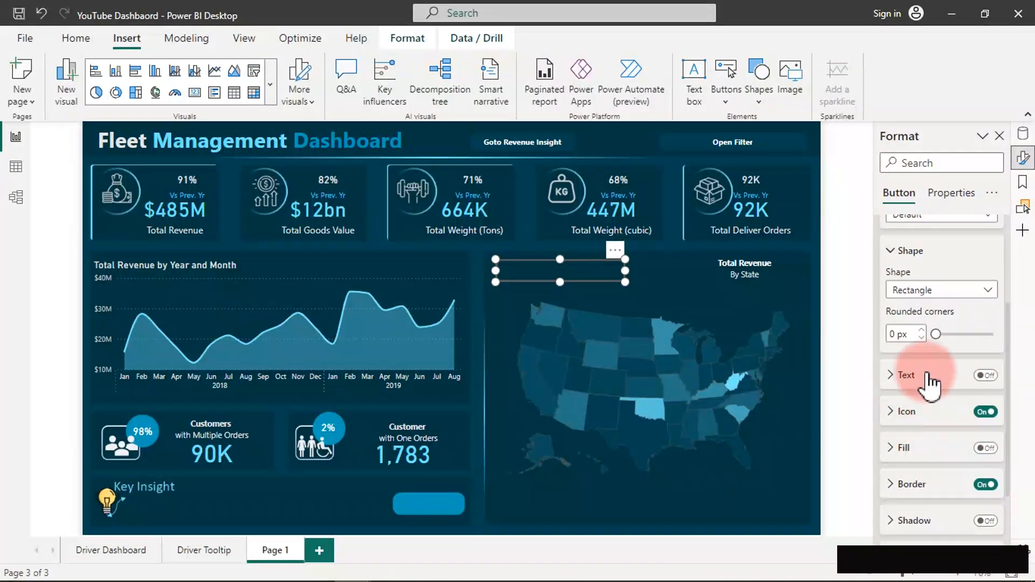
left_click(987, 377)
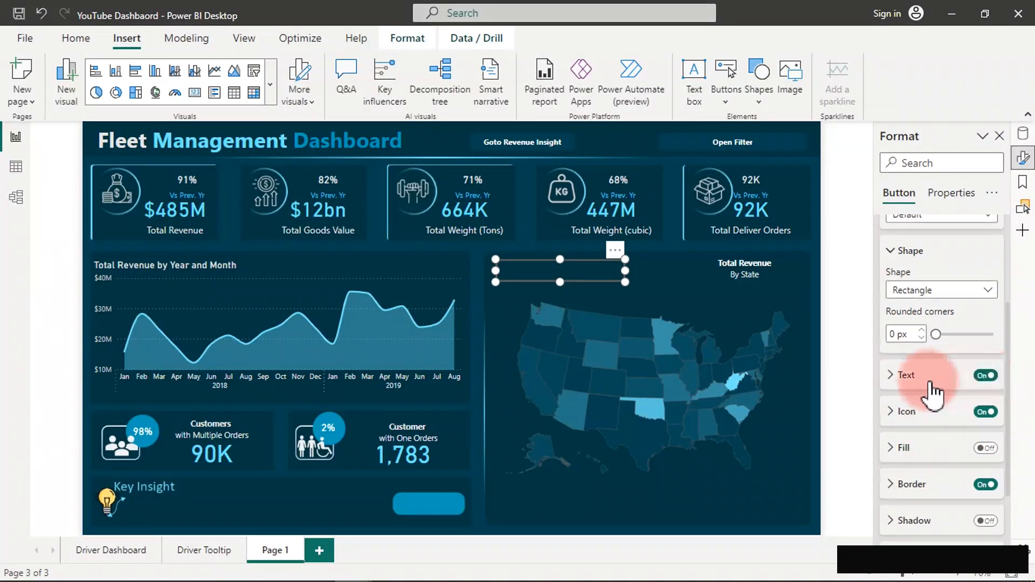
left_click(911, 376)
left_click(917, 415)
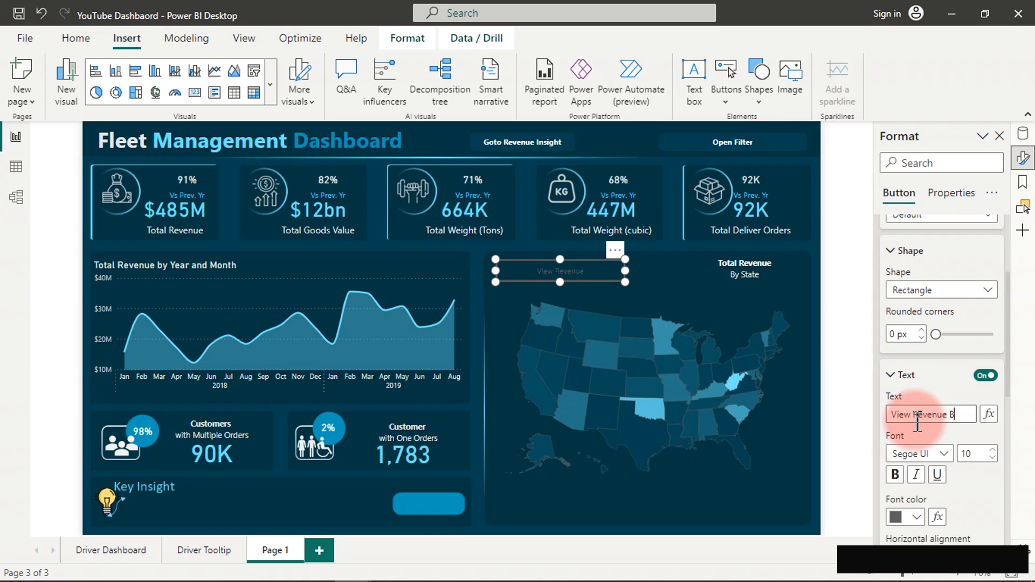
type("C")
key("BackSpace")
type("ities")
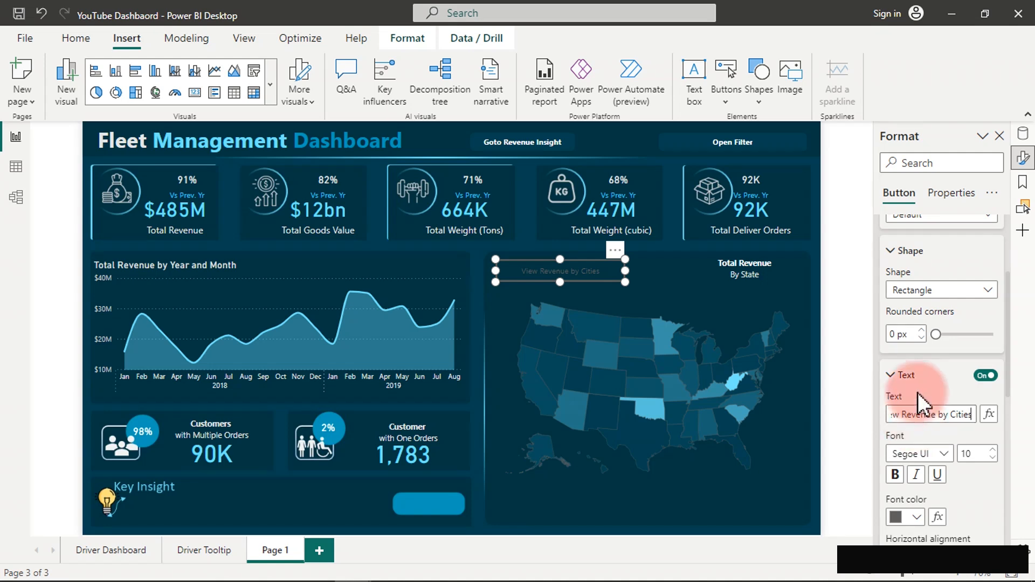
Set the View Revenue by Cities button's default text to light gray at font size 11.
scroll(918, 399, "down", 2)
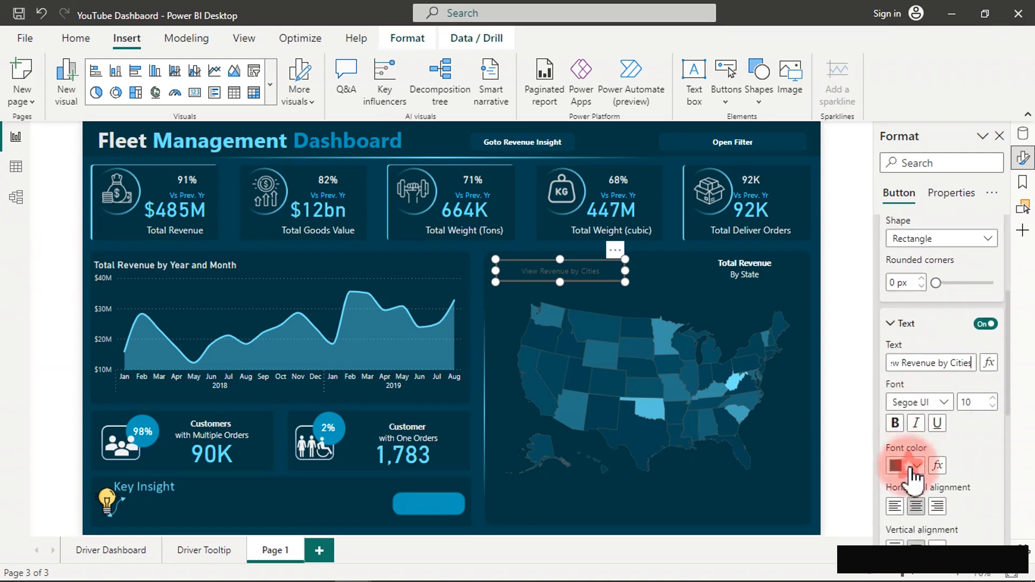
left_click(911, 467)
left_click(808, 263)
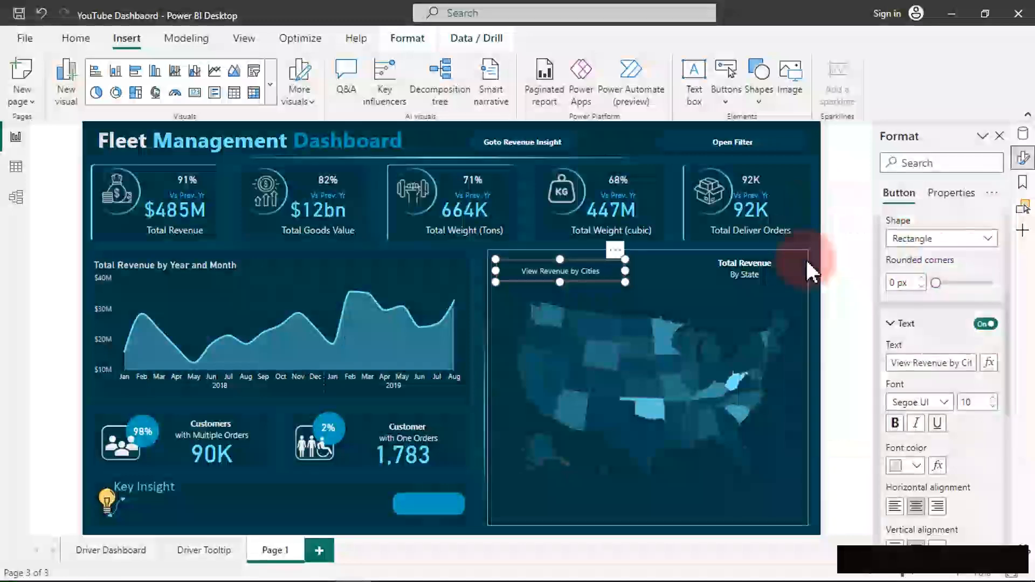
left_click(994, 400)
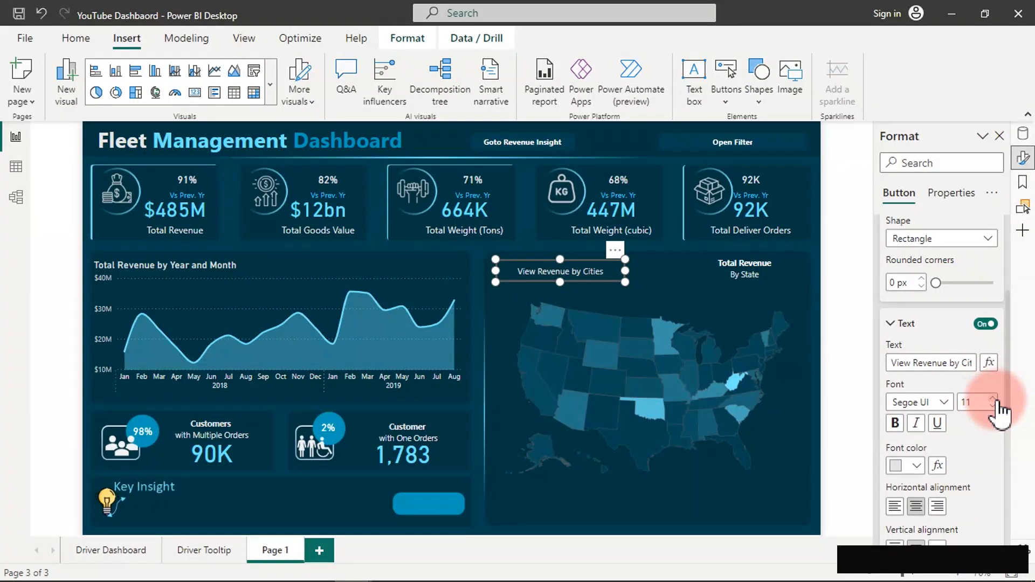
Set the View Revenue by Cities button's text size to 13 for the On hover state.
scroll(921, 272, "up", 3)
left_click(931, 266)
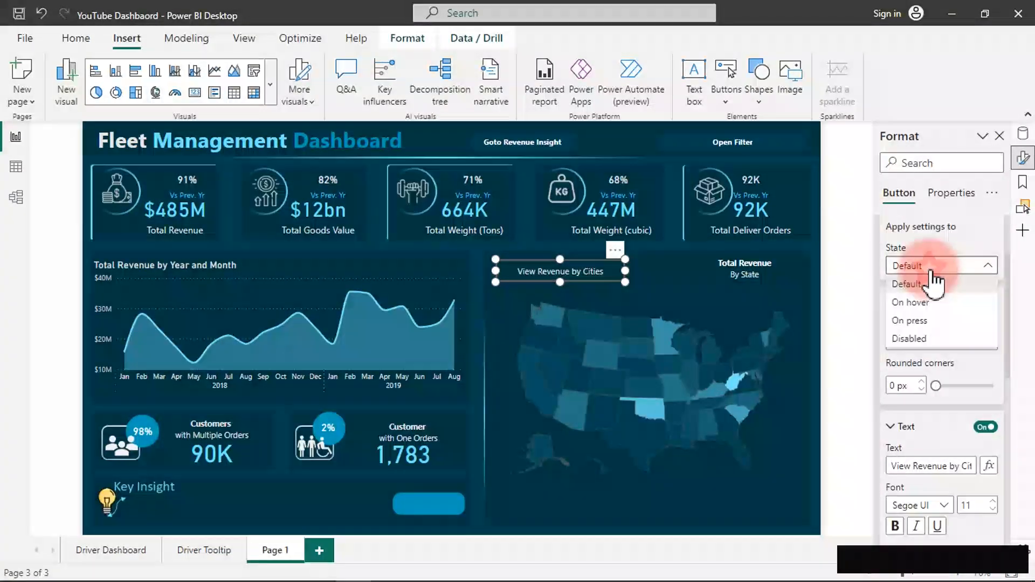
left_click(916, 302)
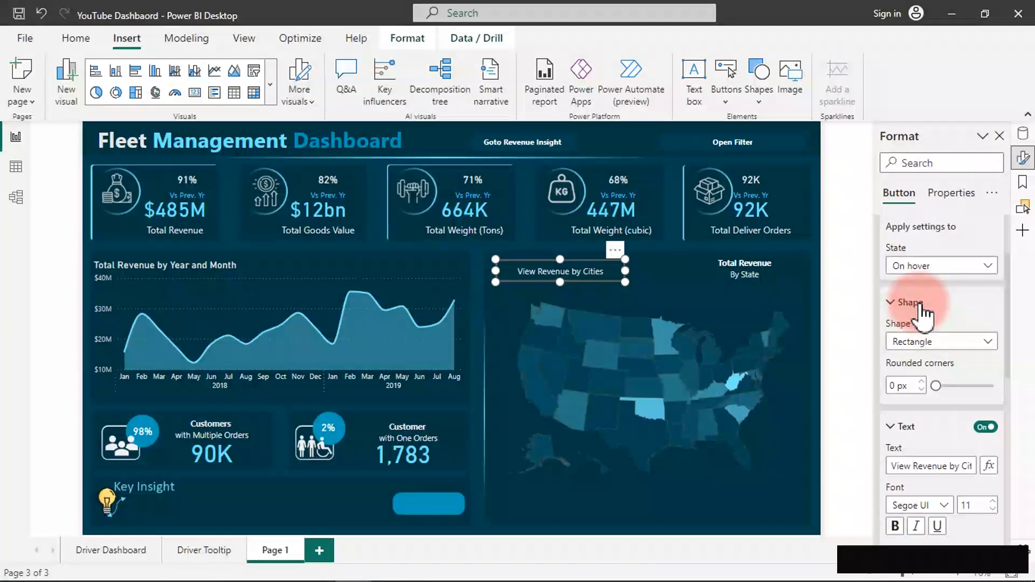
left_click(563, 271)
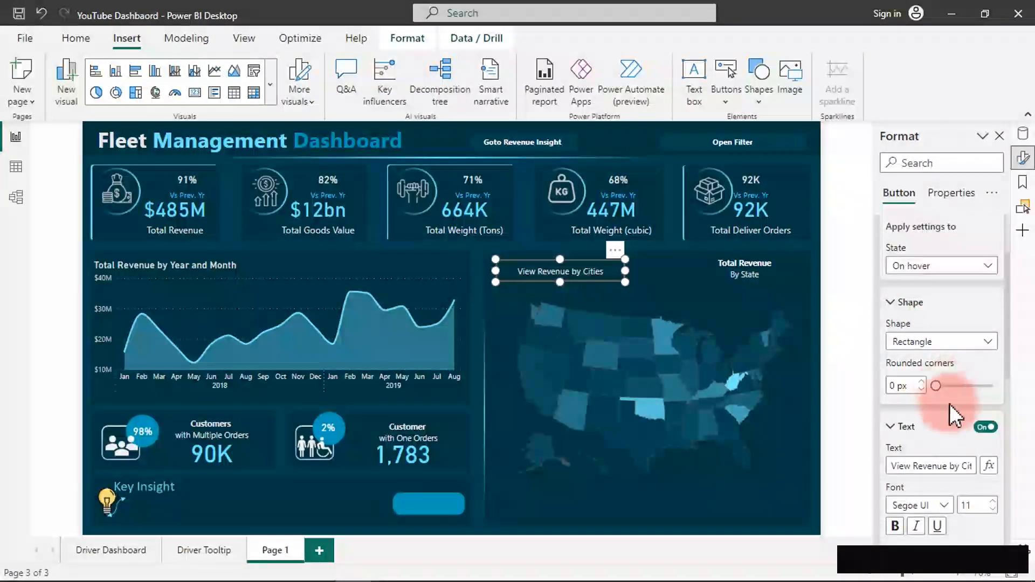
scroll(958, 412, "down", 1)
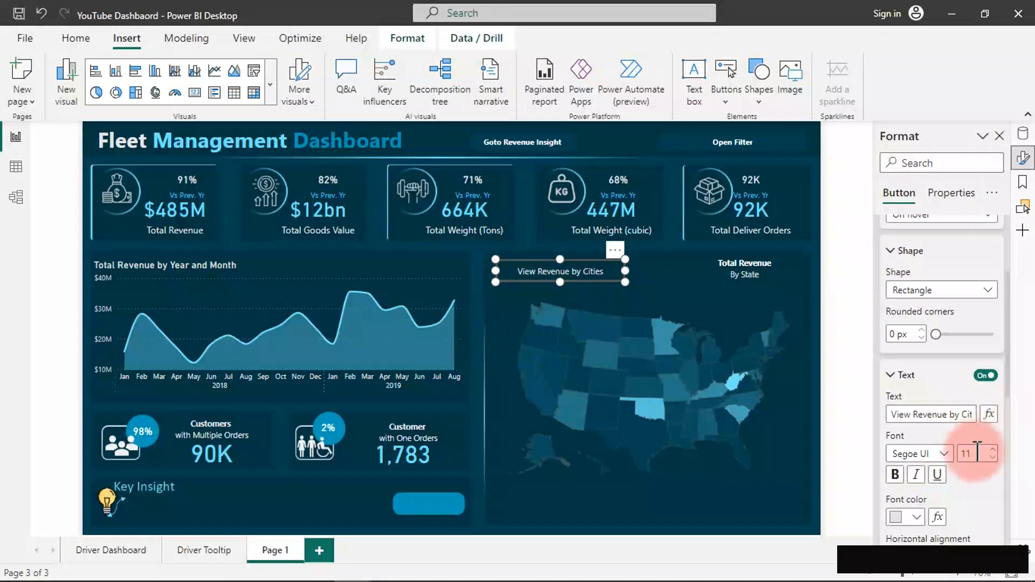
scroll(979, 442, "down", 1)
left_click(991, 399)
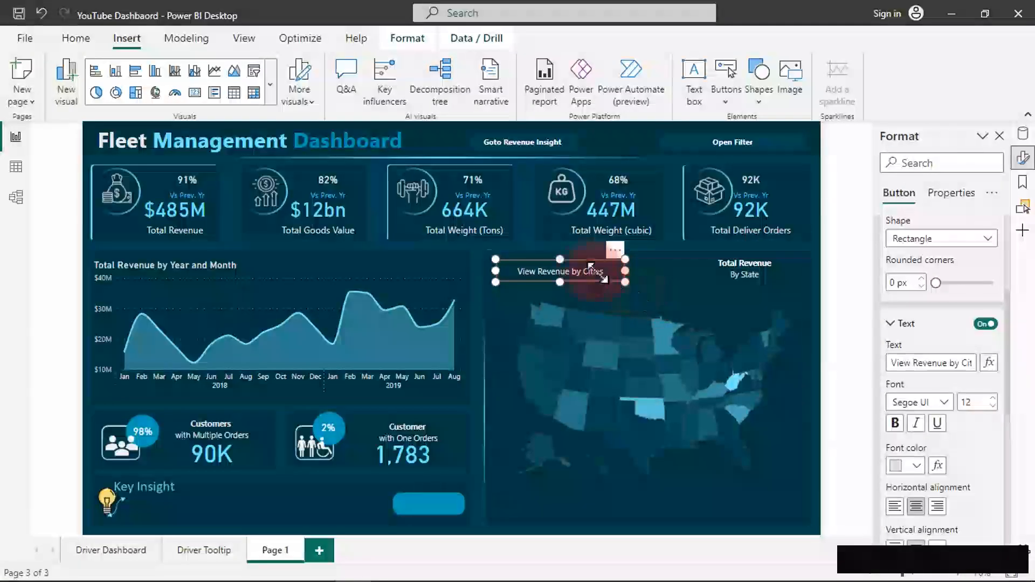
left_click(992, 399)
left_click(993, 399)
left_click(534, 272)
left_click(562, 281)
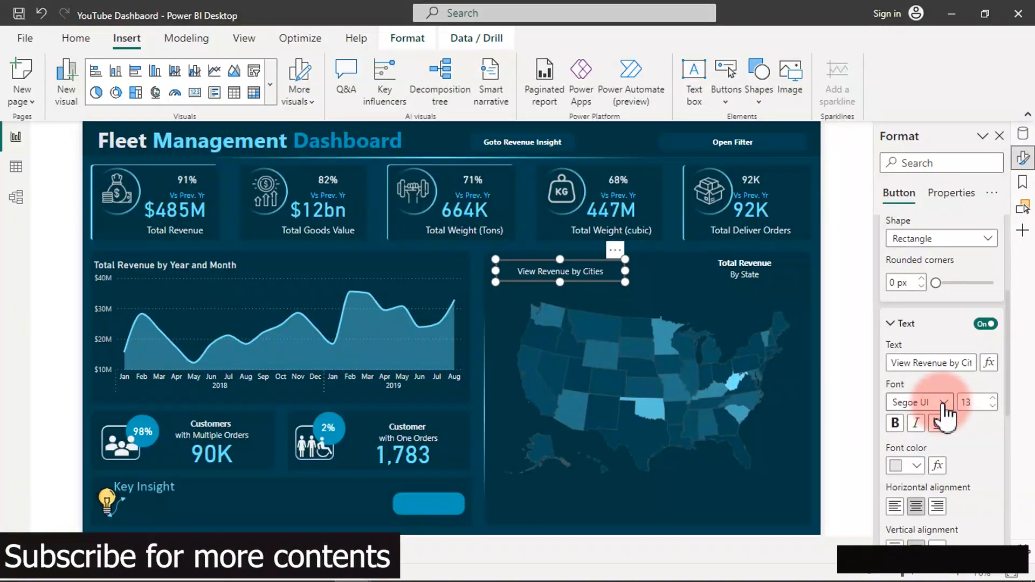
Set the button's On hover text to Segoe UI Bold in light blue and check the hover effect.
left_click(944, 404)
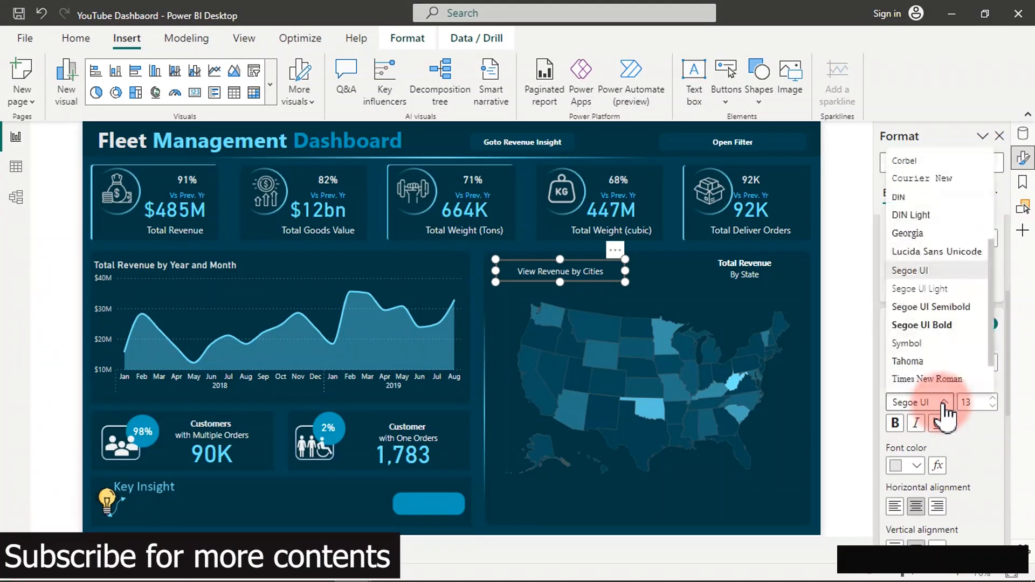
left_click(944, 326)
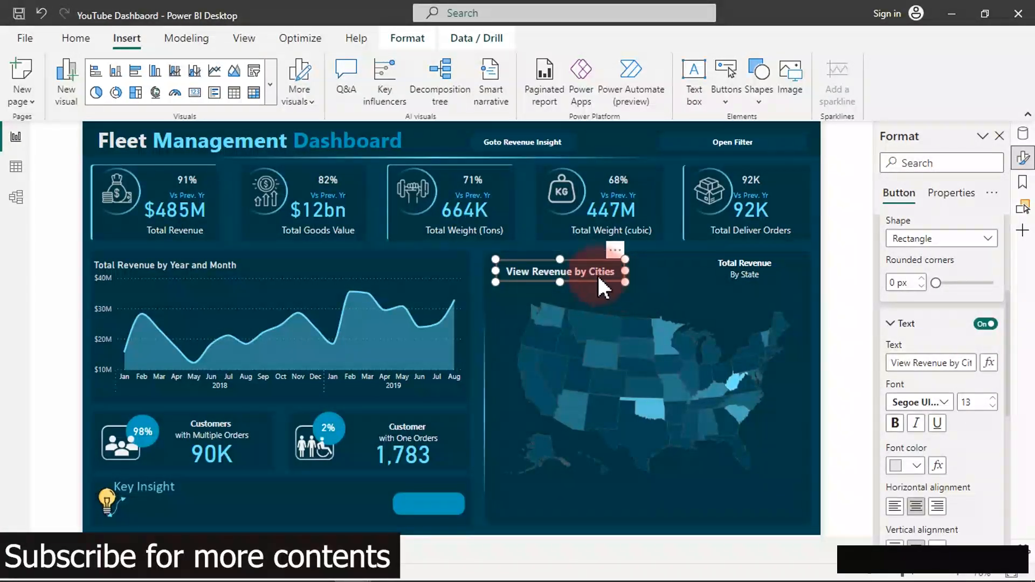
left_click(916, 465)
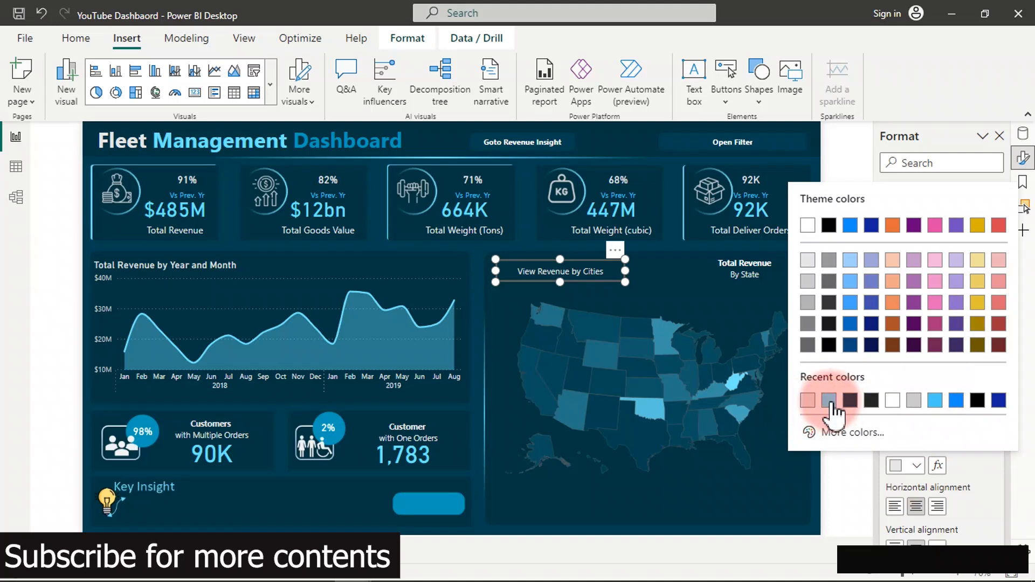
left_click(829, 401)
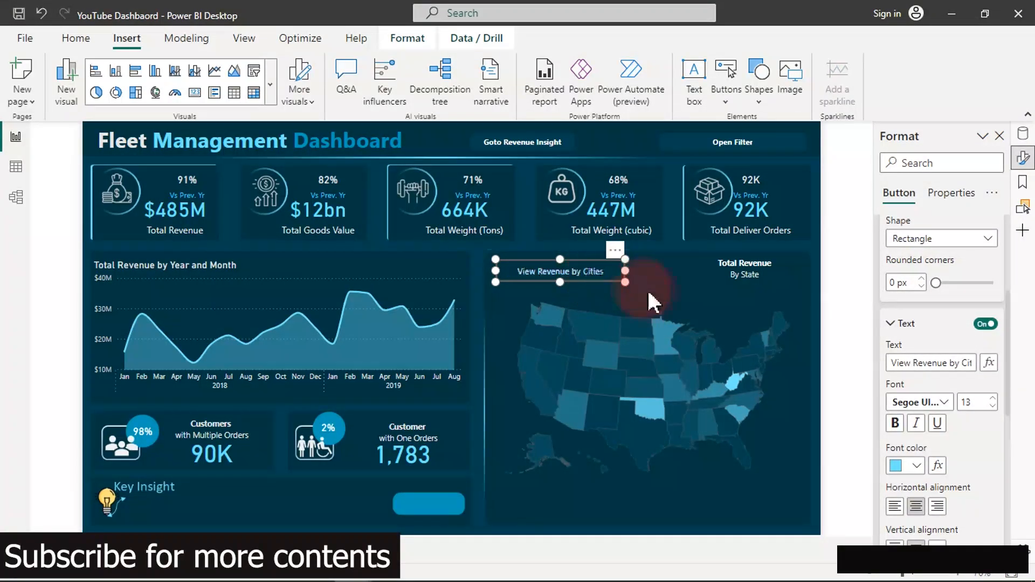
left_click(824, 222)
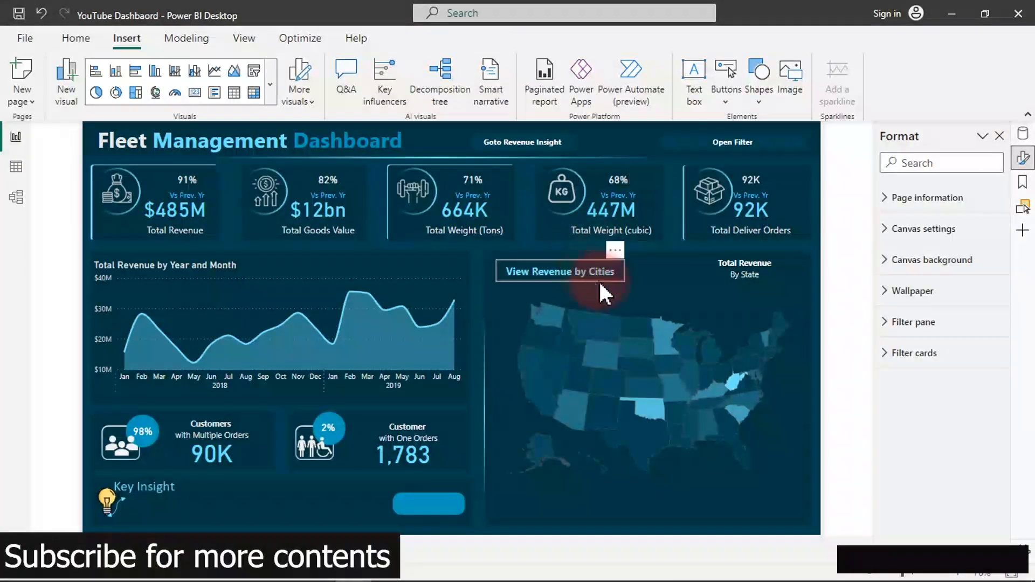
left_click(610, 273)
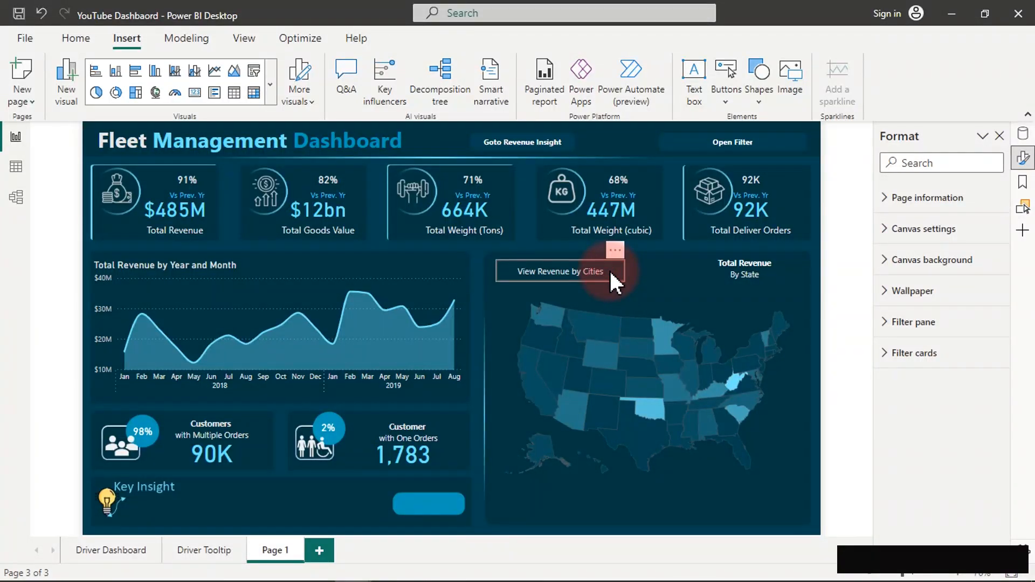
Turn off the border of the View Revenue by Cities button for the On hover state.
scroll(985, 475, "down", 10)
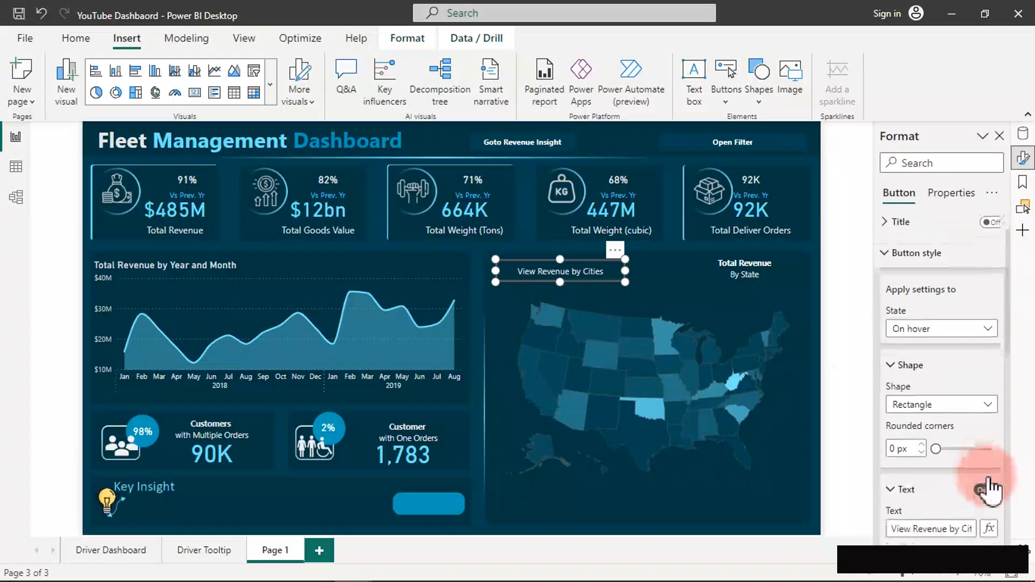
scroll(988, 493, "down", 2)
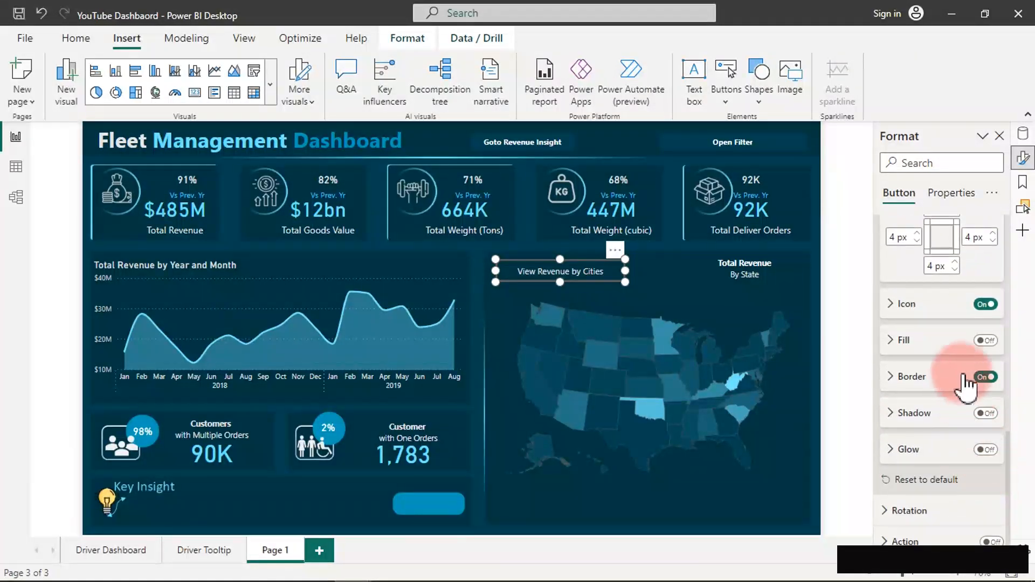
left_click(987, 377)
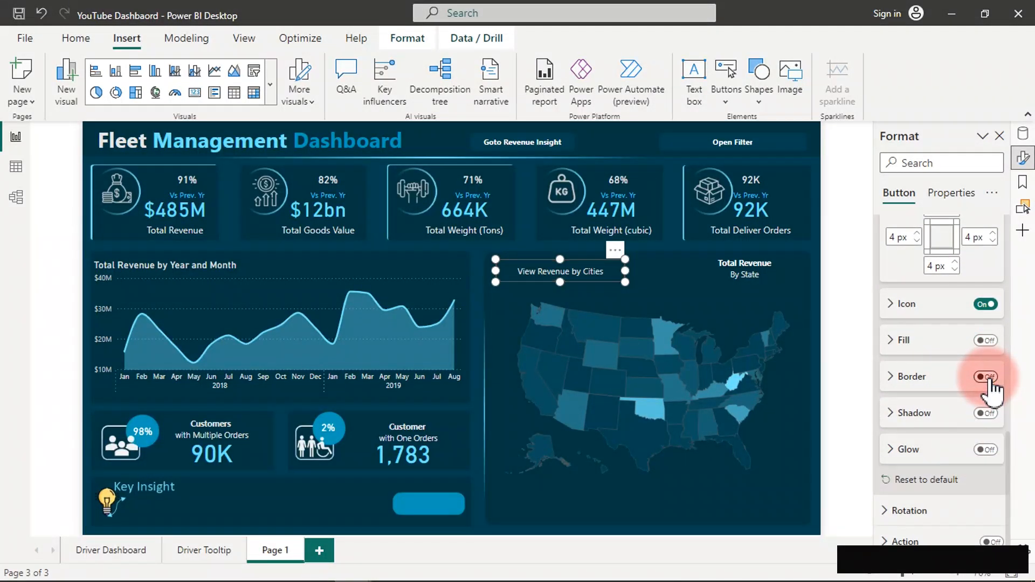
left_click(536, 269)
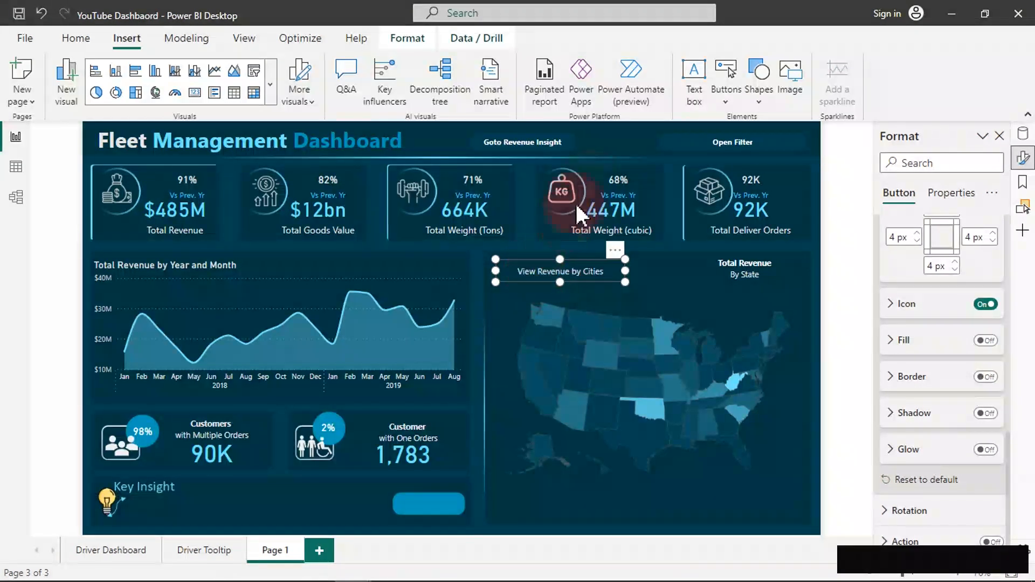
Duplicate the View Revenue by Cities button and place the copy just below the original.
left_click(69, 45)
left_click(20, 73)
left_click(144, 100)
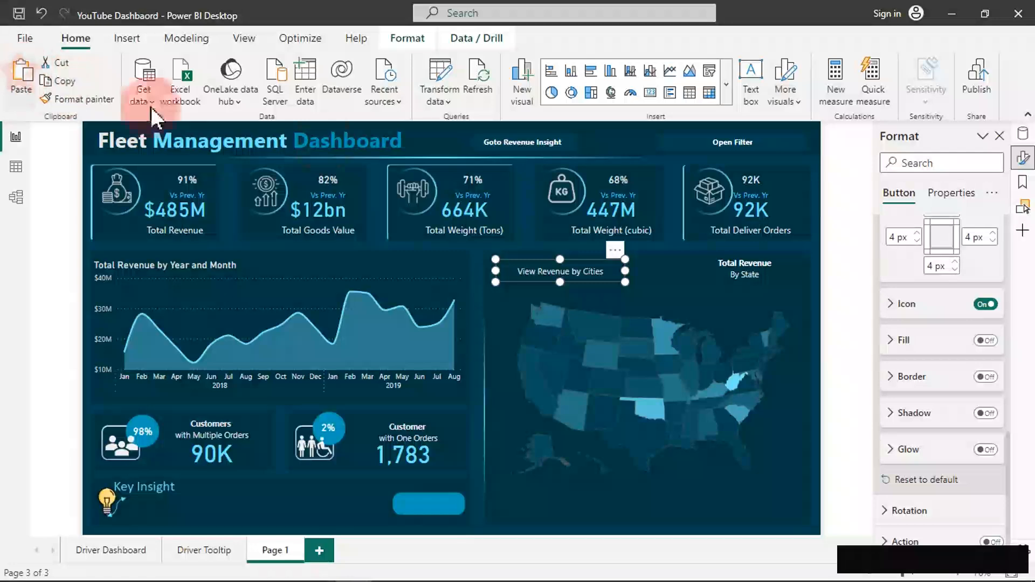
left_click(637, 282)
key("ctrl+v")
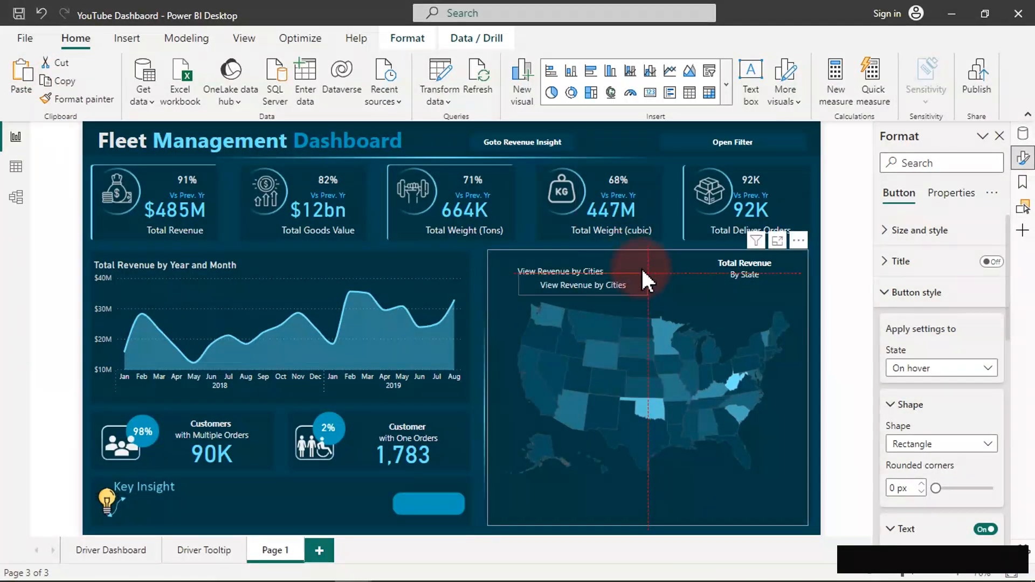
left_click_drag(641, 267, 659, 275)
Change the copied button's text in the Default state to "Hide Cities".
scroll(965, 410, "down", 2)
scroll(960, 356, "up", 2)
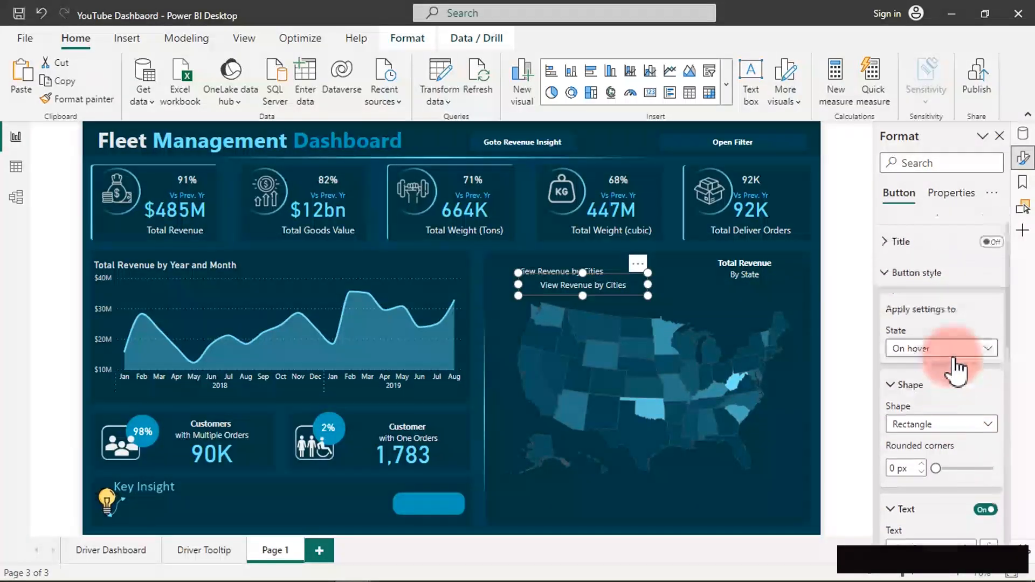
left_click(938, 369)
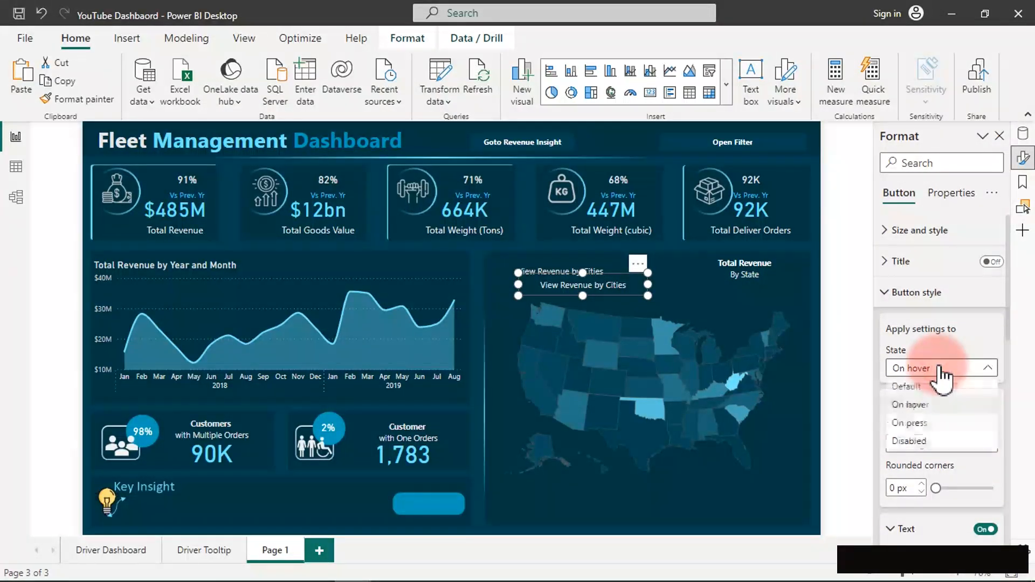
left_click(929, 385)
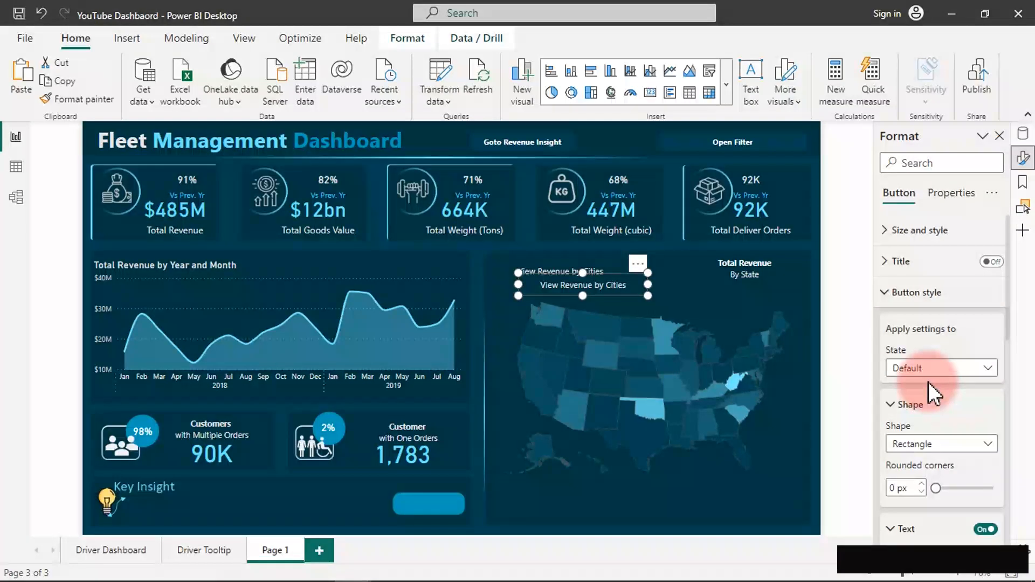
scroll(944, 412, "down", 3)
left_click(944, 415)
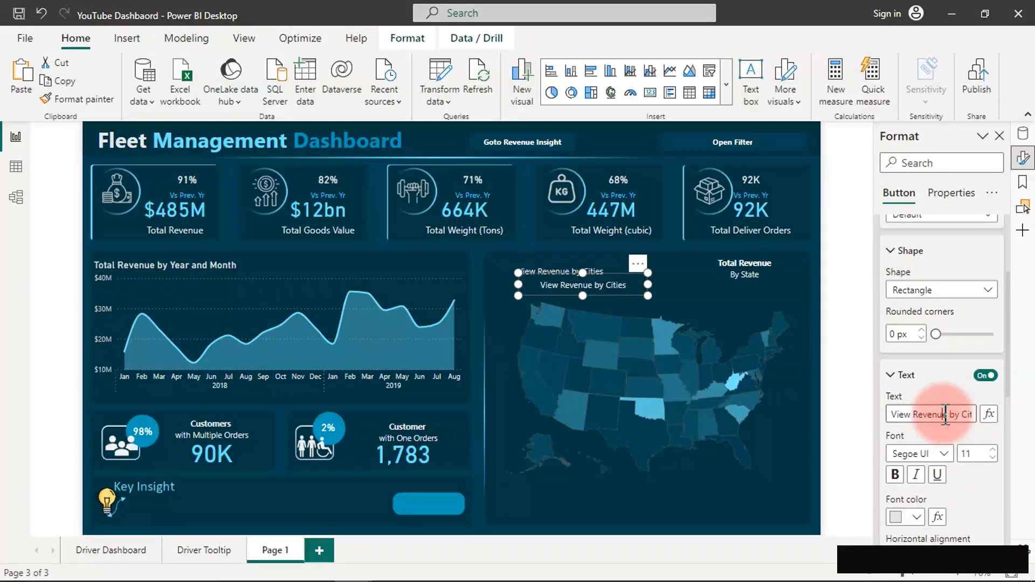
key("ctrl+a")
type("H")
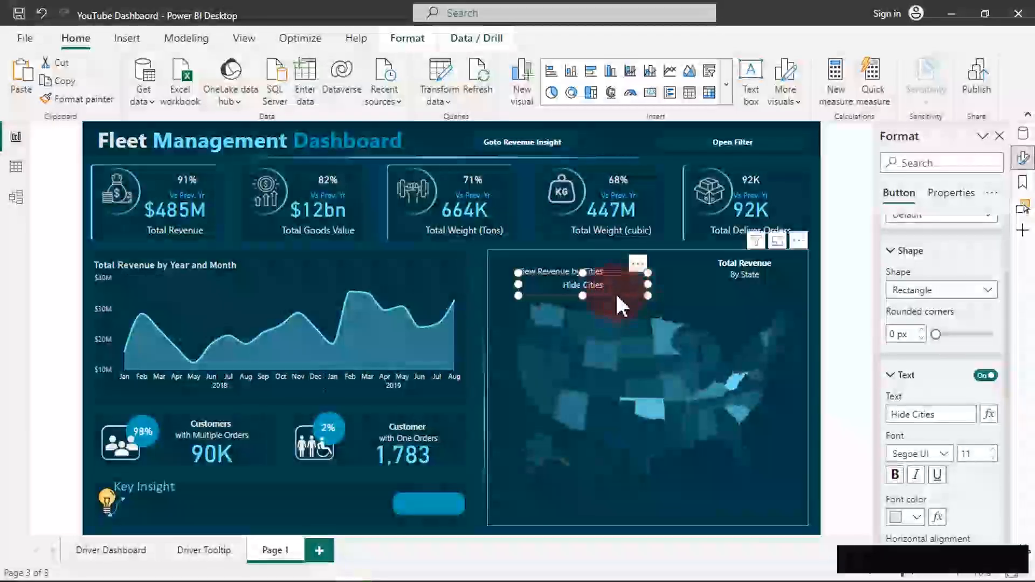
Switch the Hide Cities button's style settings to the On hover state and go to its fill and border options.
scroll(917, 323, "up", 3)
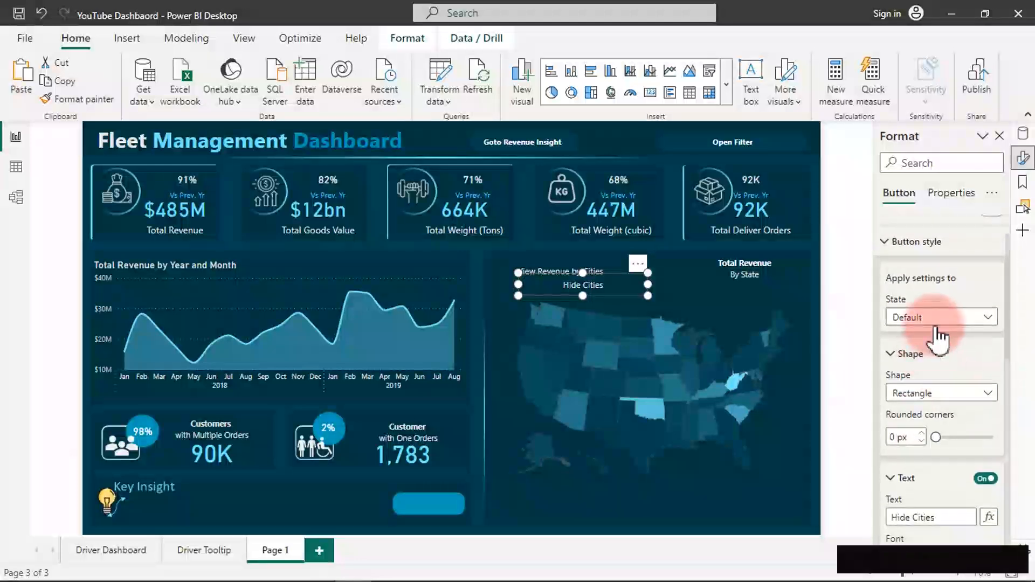
left_click(937, 320)
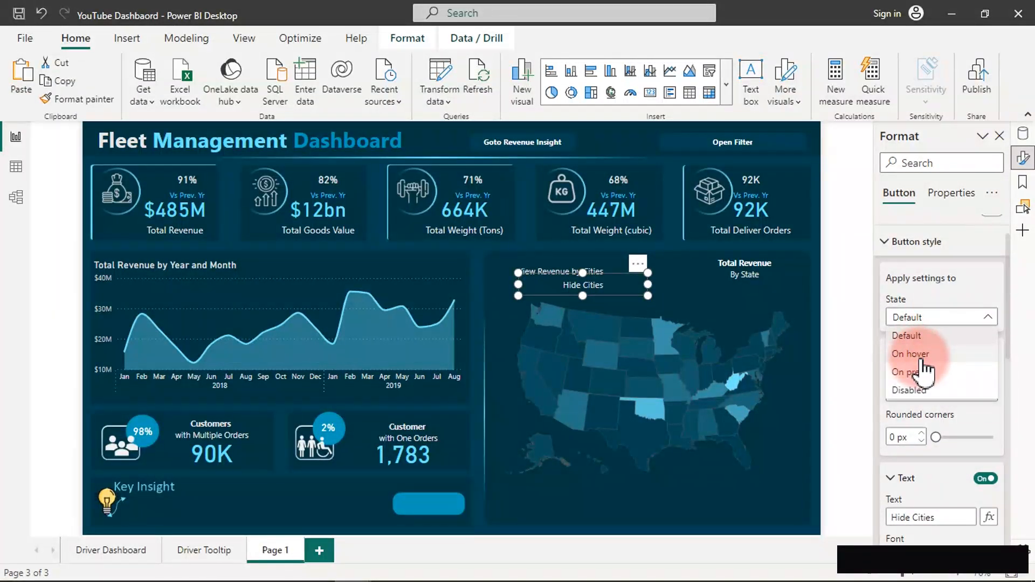
left_click(922, 360)
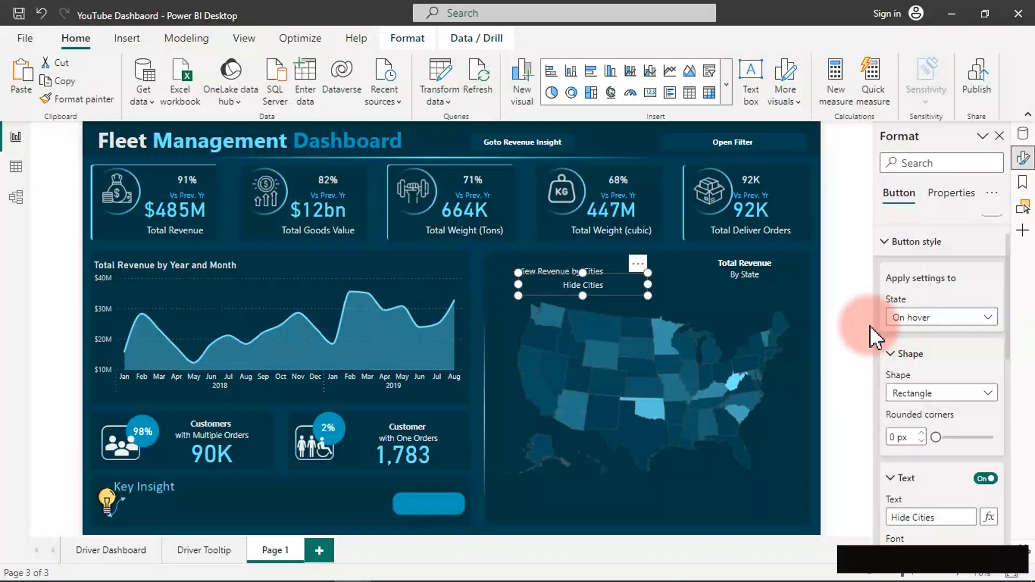
scroll(986, 420, "down", 5)
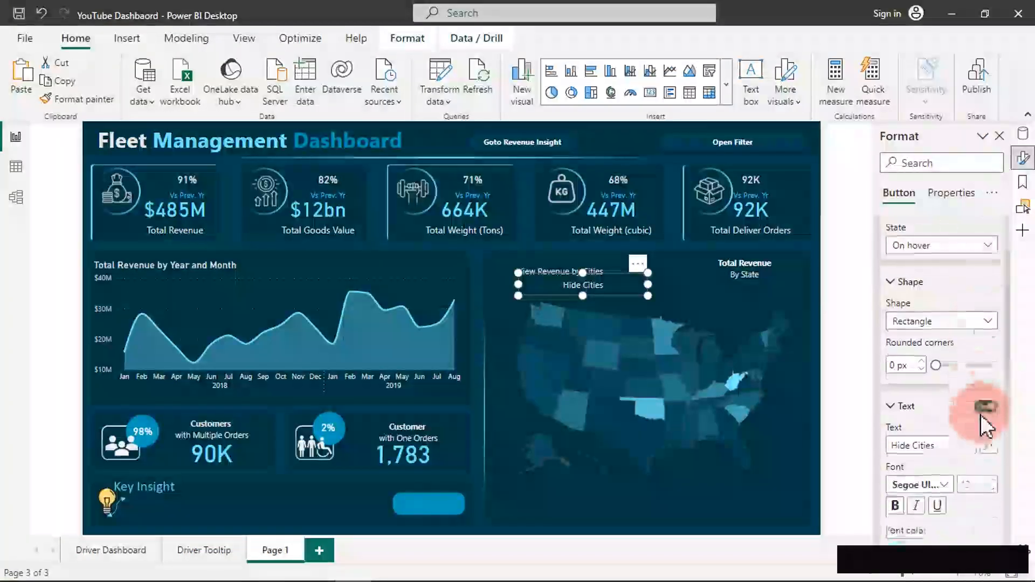
scroll(982, 415, "down", 5)
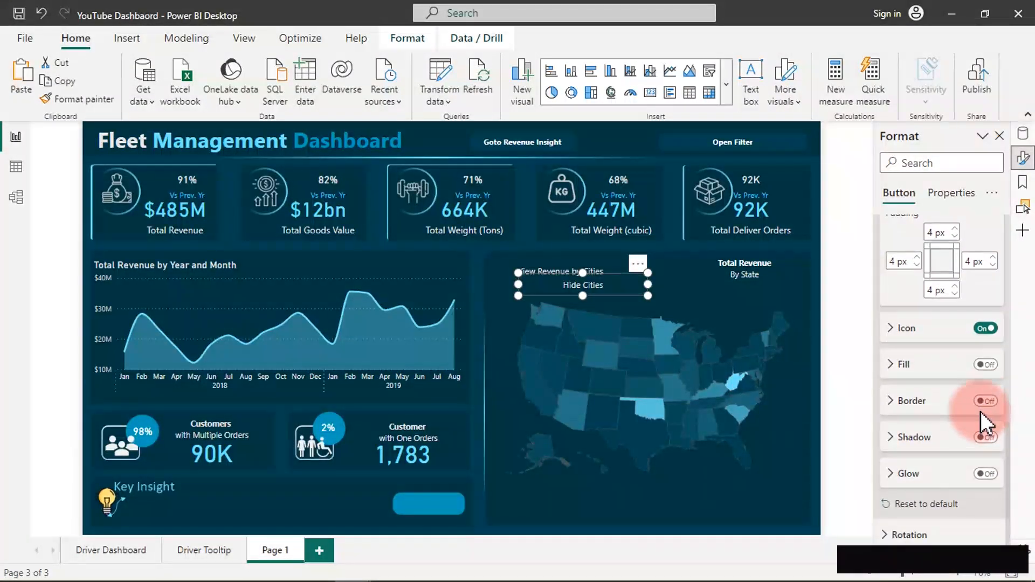
Switch to PowerPoint and copy the hex code #004151 from the dark teal rectangle's fill without changing the color.
mouse_move(604, 577)
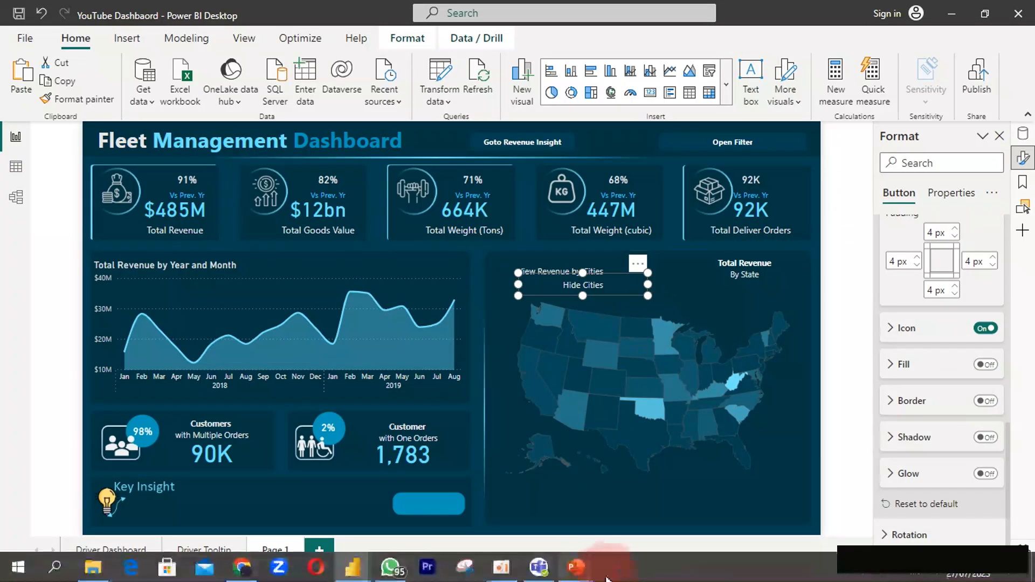
left_click(652, 526)
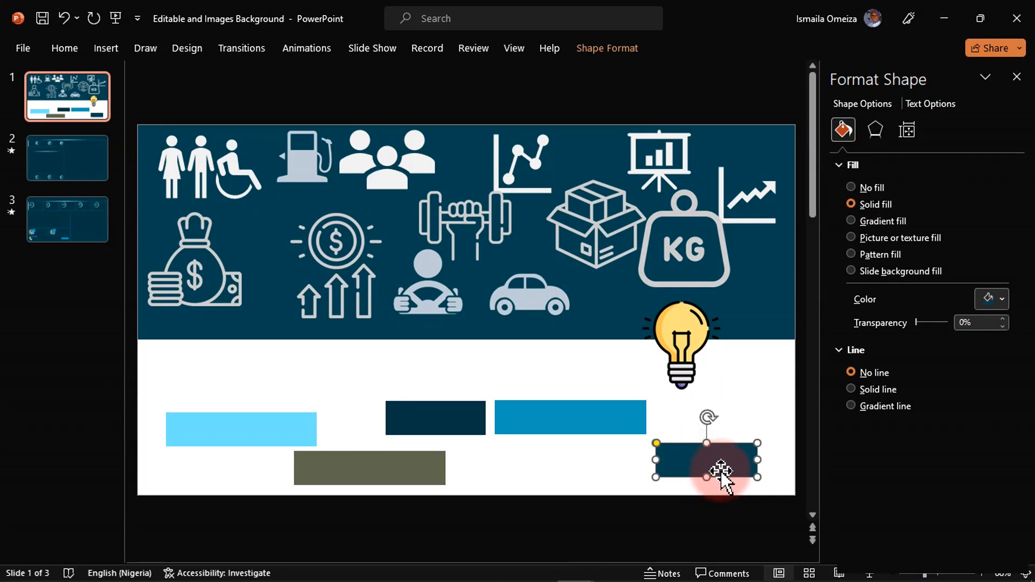
left_click(995, 296)
left_click(939, 508)
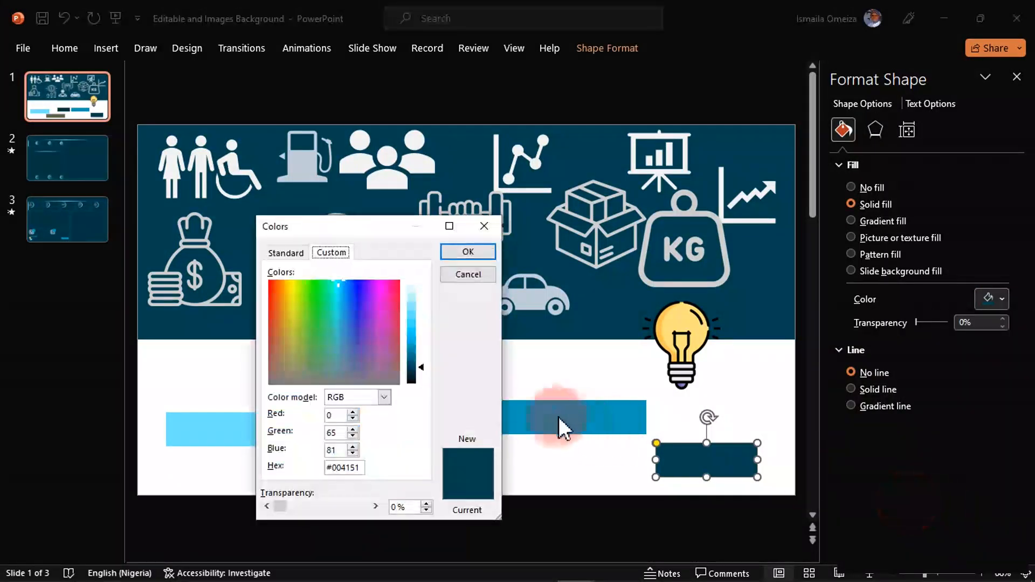
left_click(358, 468)
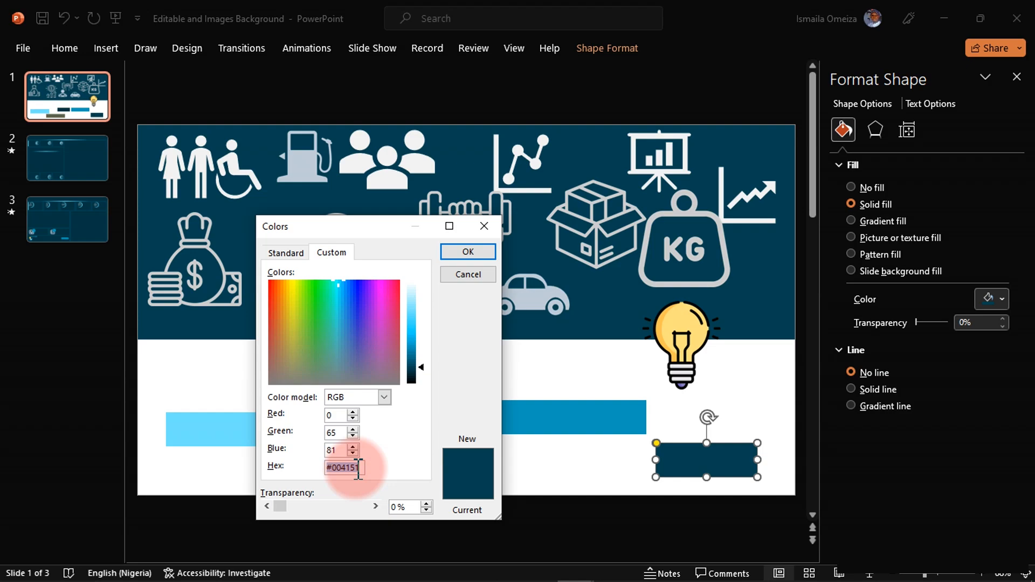
left_click(458, 279)
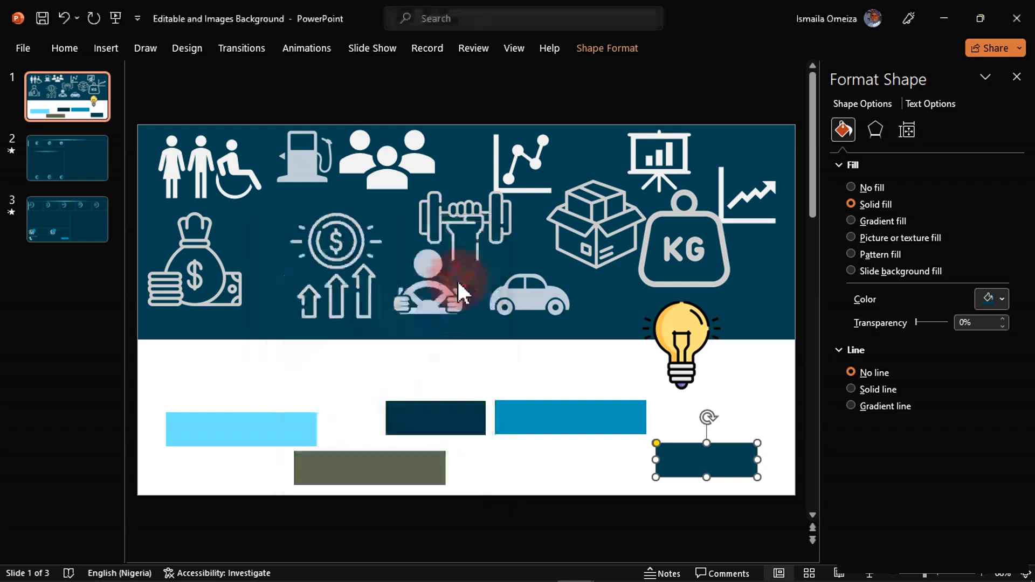
left_click(934, 7)
Back in Power BI, enable the Hide Cities button's fill for On hover with color #004151 and 0% transparency.
left_click(938, 369)
left_click(986, 365)
left_click(916, 404)
left_click(876, 372)
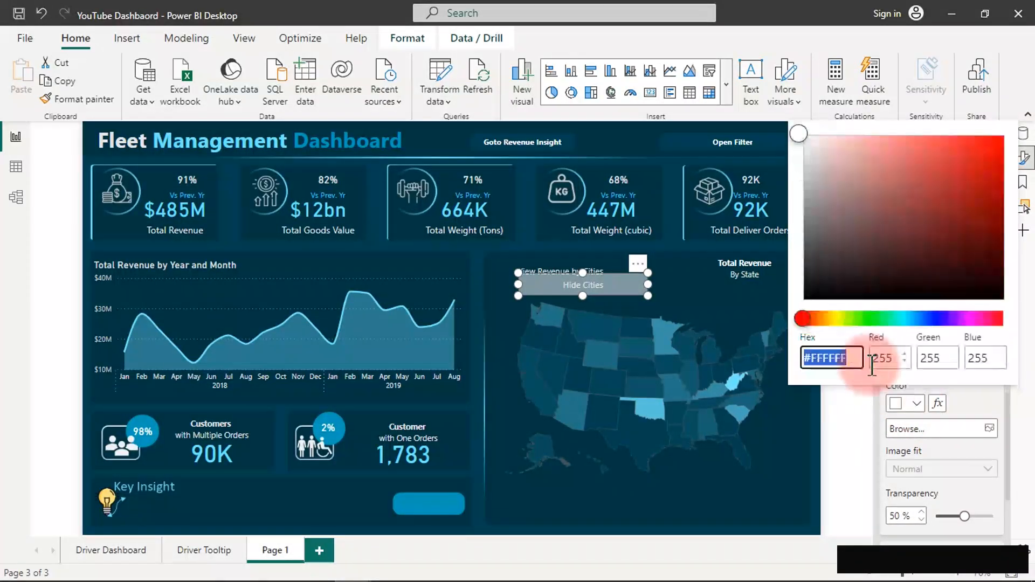
type("#004151")
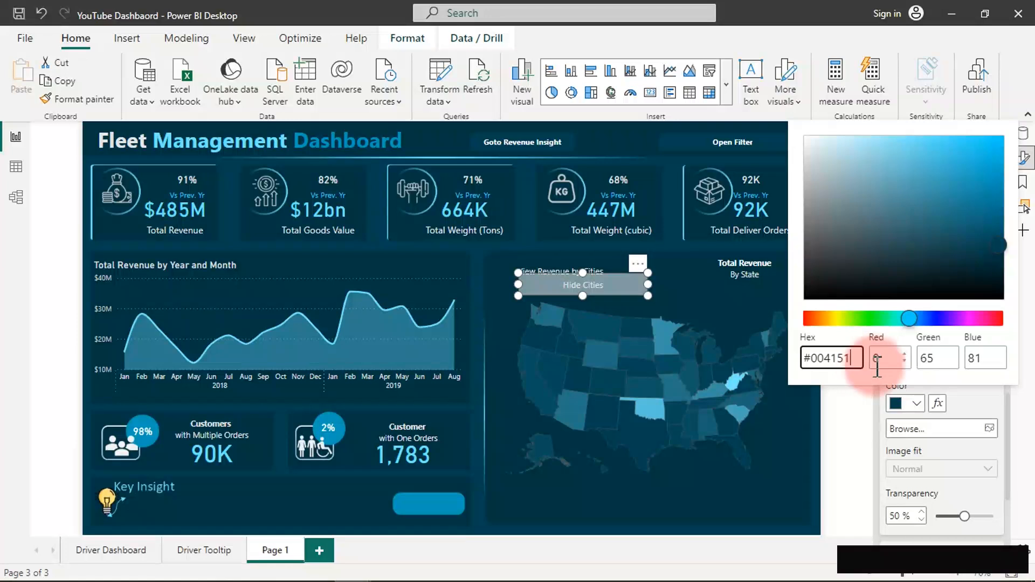
left_click(963, 515)
left_click_drag(964, 516, 924, 526)
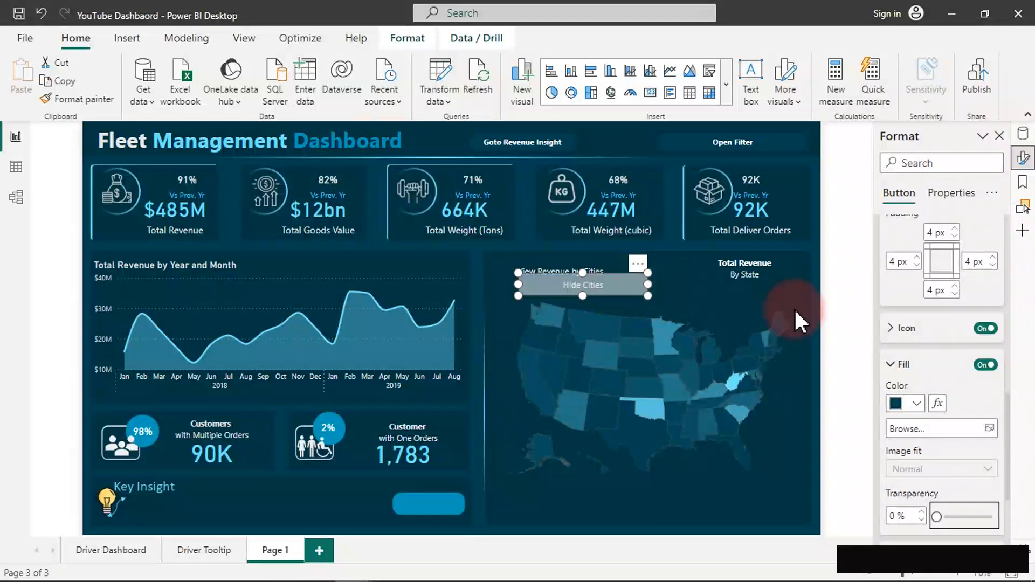
Set the Hide Cities button's fill in the Default state to the recently used dark teal #004151.
scroll(939, 342, "up", 5)
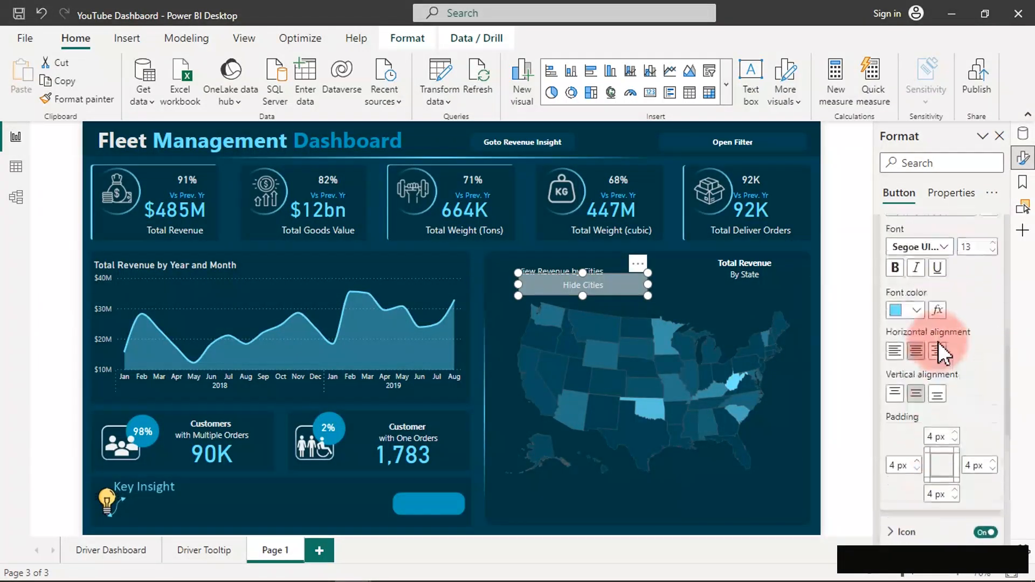
scroll(945, 264, "up", 4)
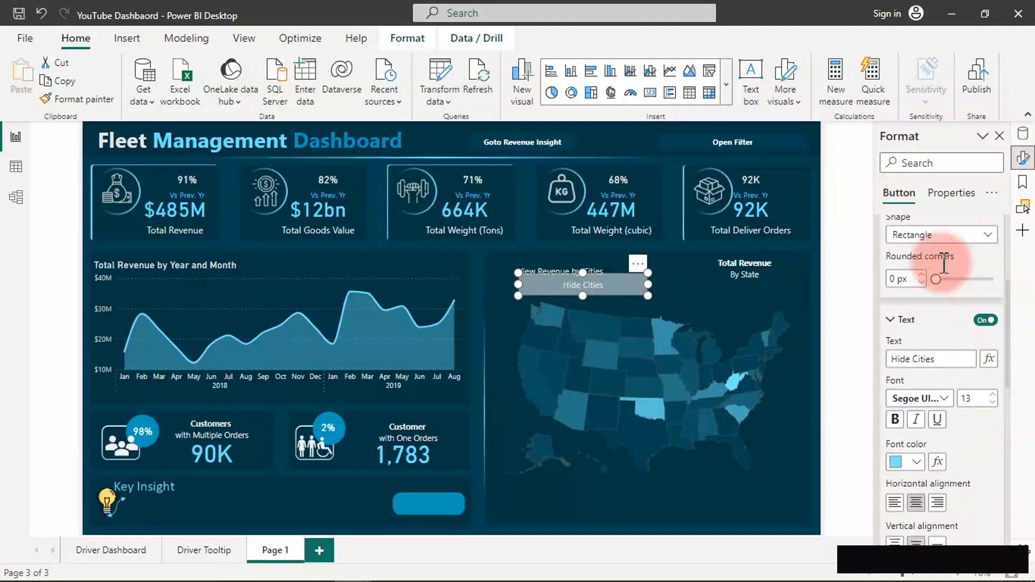
scroll(945, 273, "up", 1)
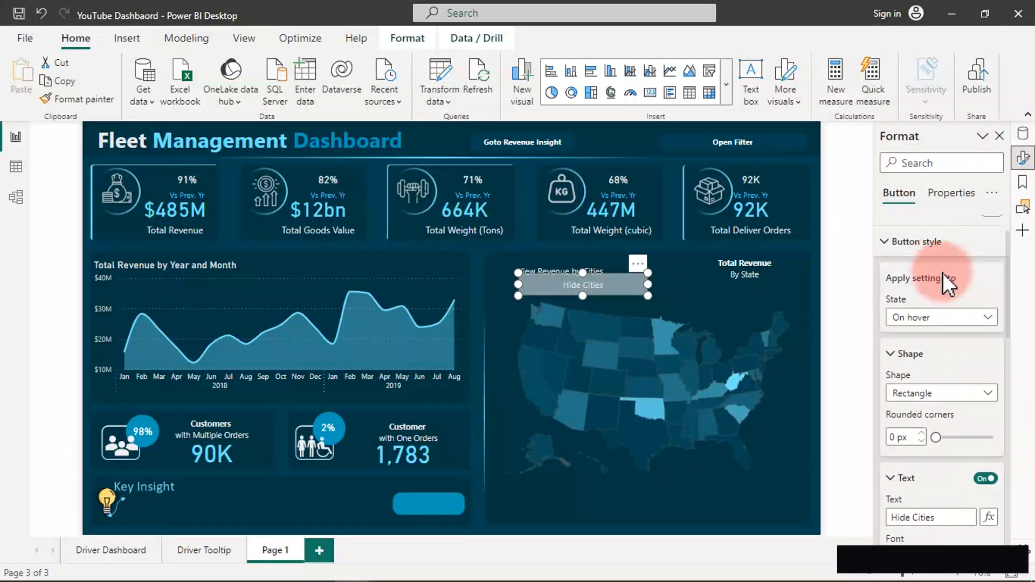
left_click(941, 317)
left_click(922, 337)
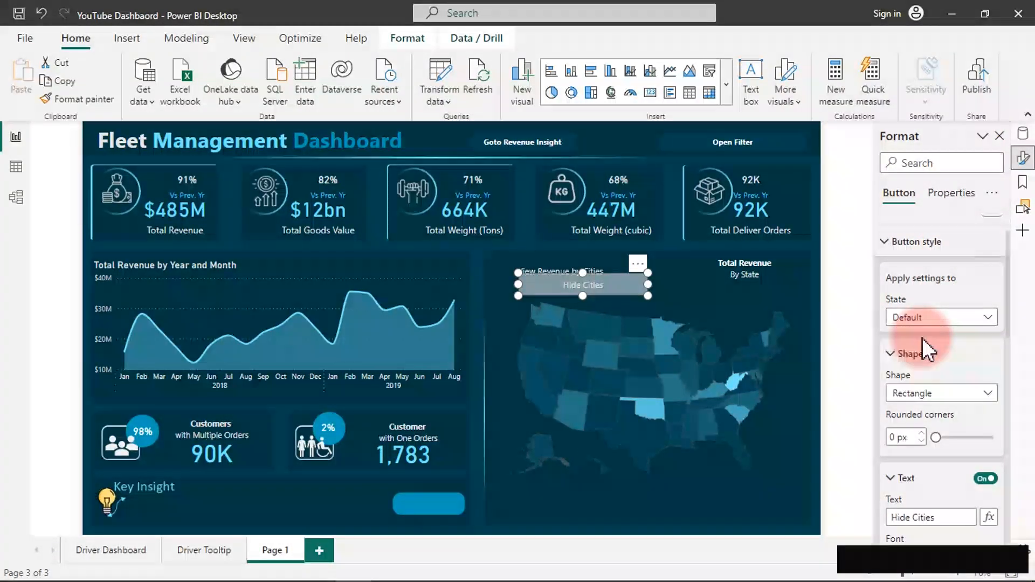
scroll(936, 334, "down", 3)
scroll(937, 335, "down", 6)
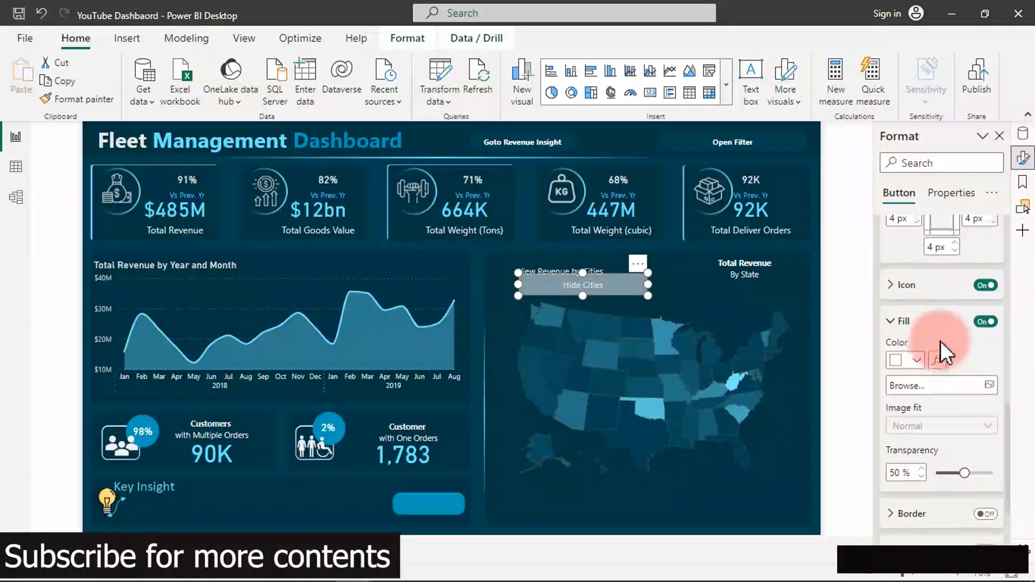
left_click(918, 352)
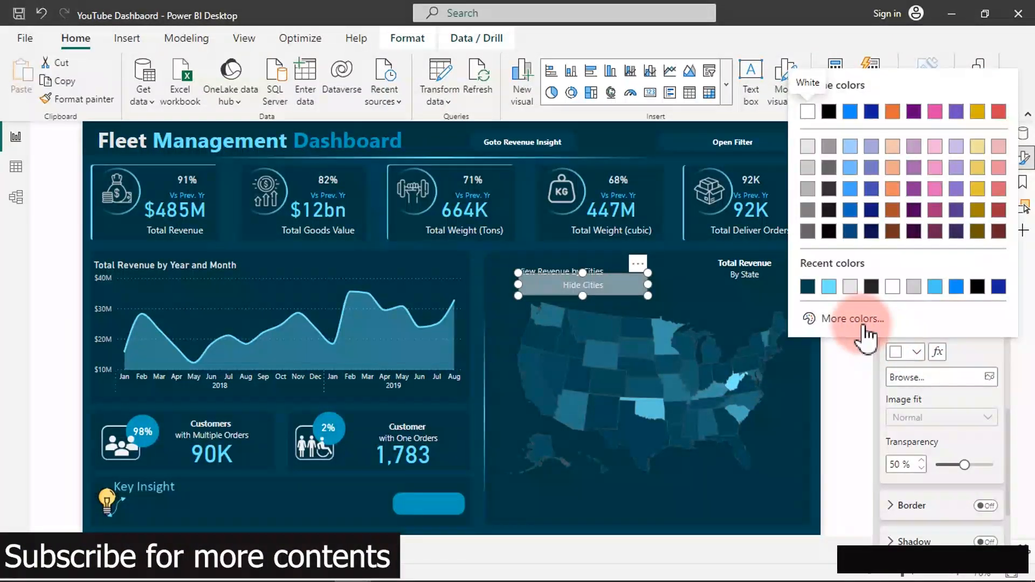
left_click(808, 287)
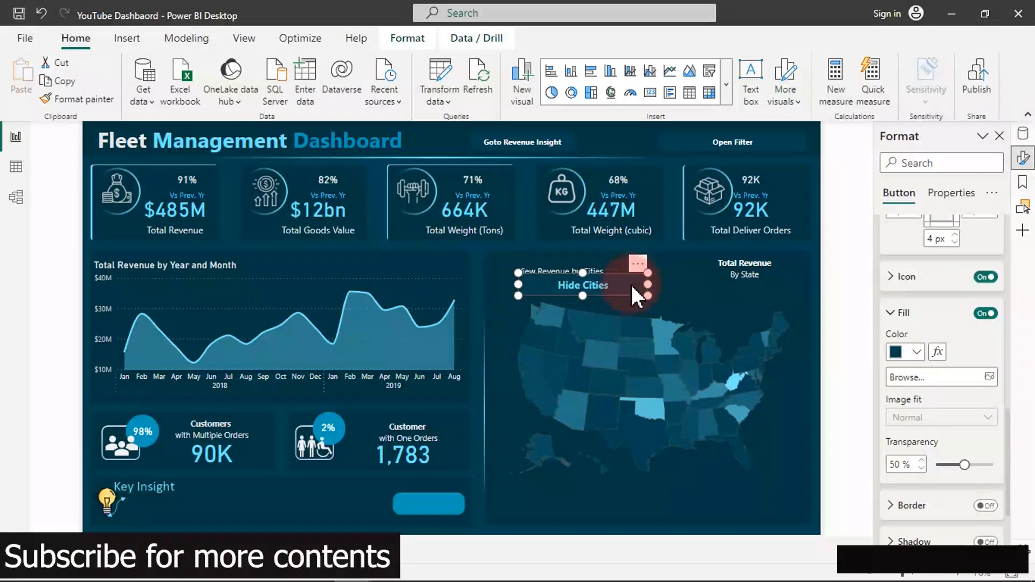
Move the Hide Cities button onto the upper part of the map, clear of the View Revenue by Cities button.
left_click_drag(629, 289, 669, 282)
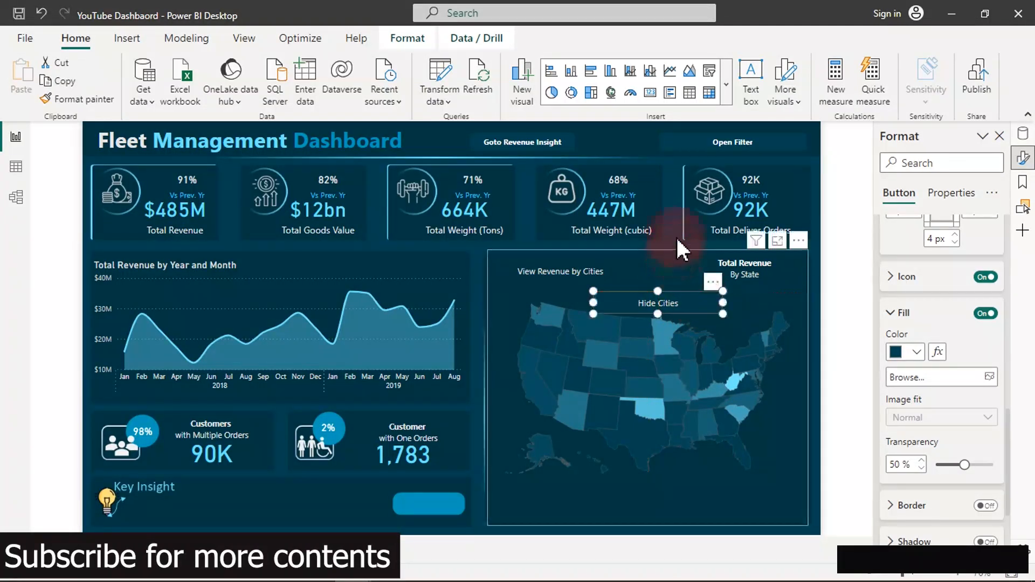
left_click(606, 132)
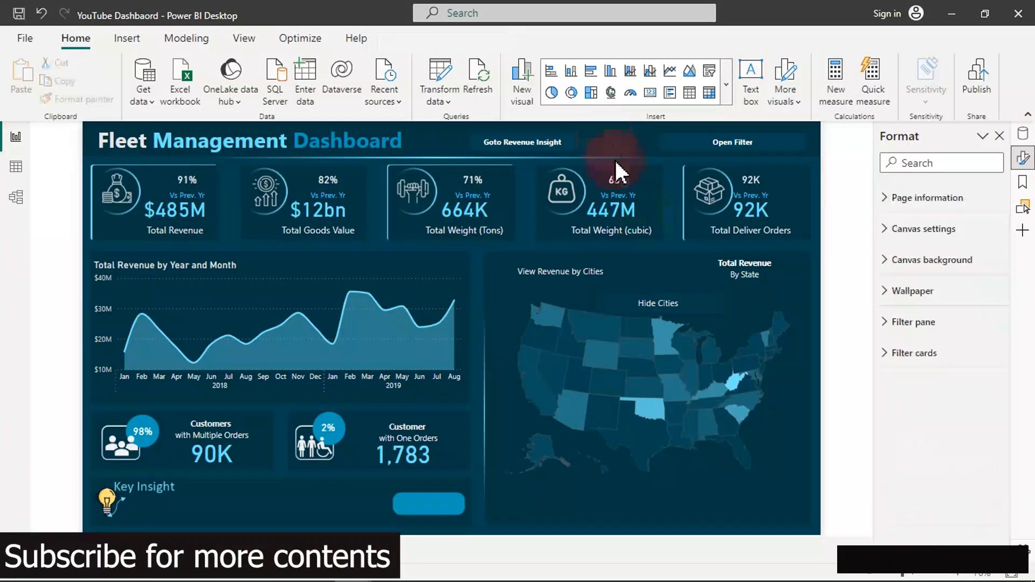
left_click(703, 313)
Enable the View Revenue by Cities button's fill in the Default state and set its color to #004151.
left_click(575, 270)
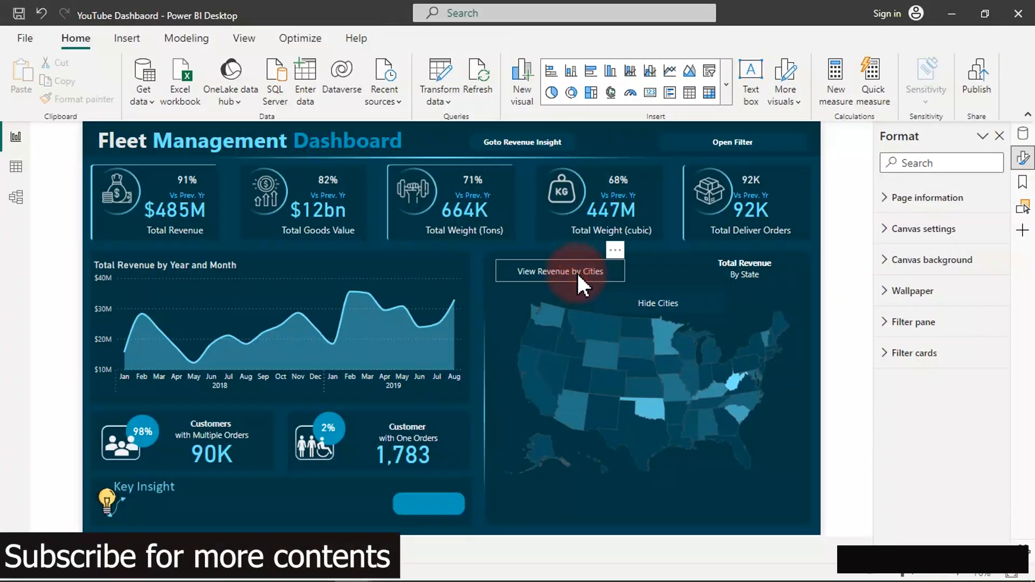
left_click(577, 271)
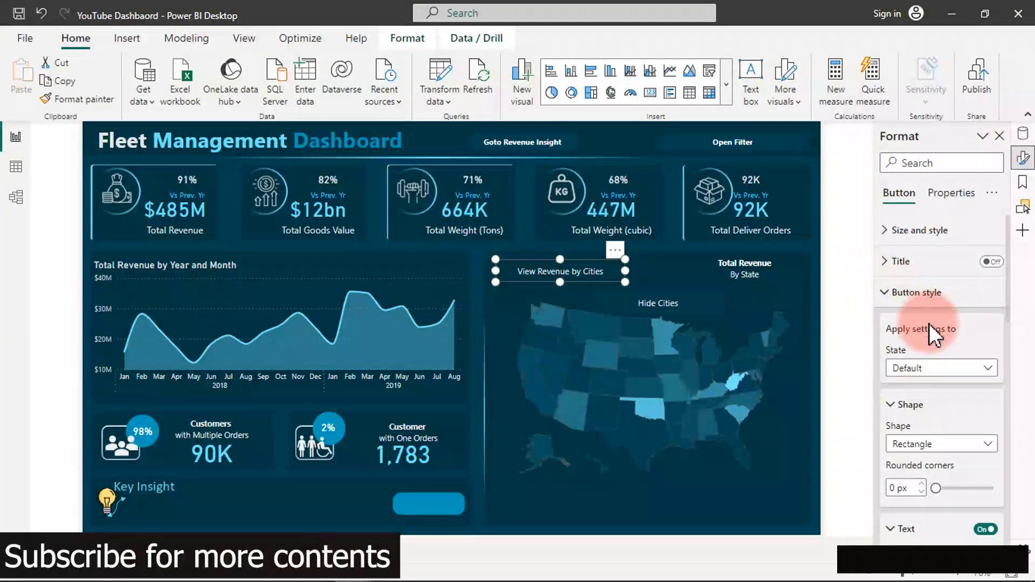
scroll(933, 377, "down", 8)
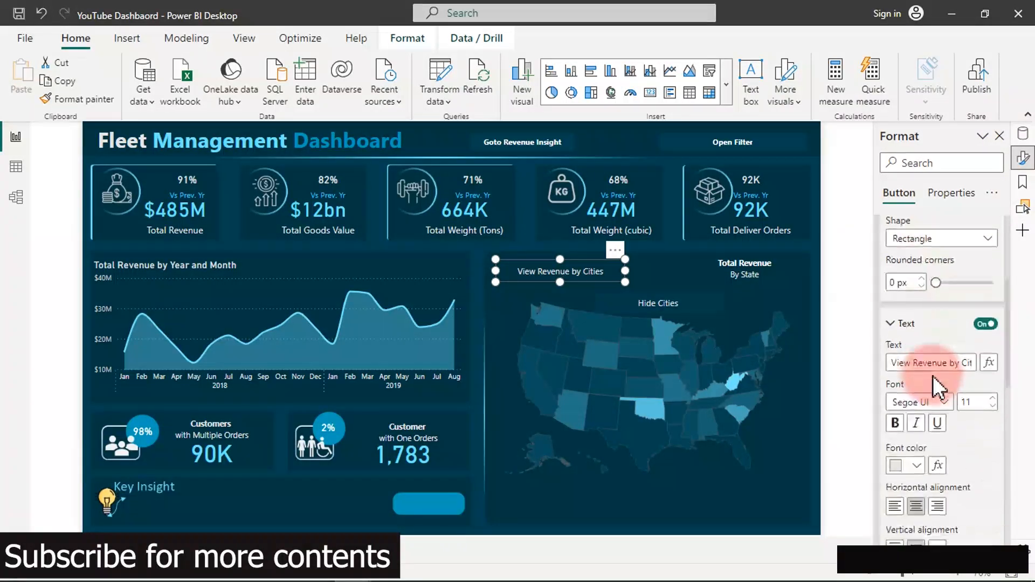
scroll(936, 385, "down", 5)
left_click(986, 262)
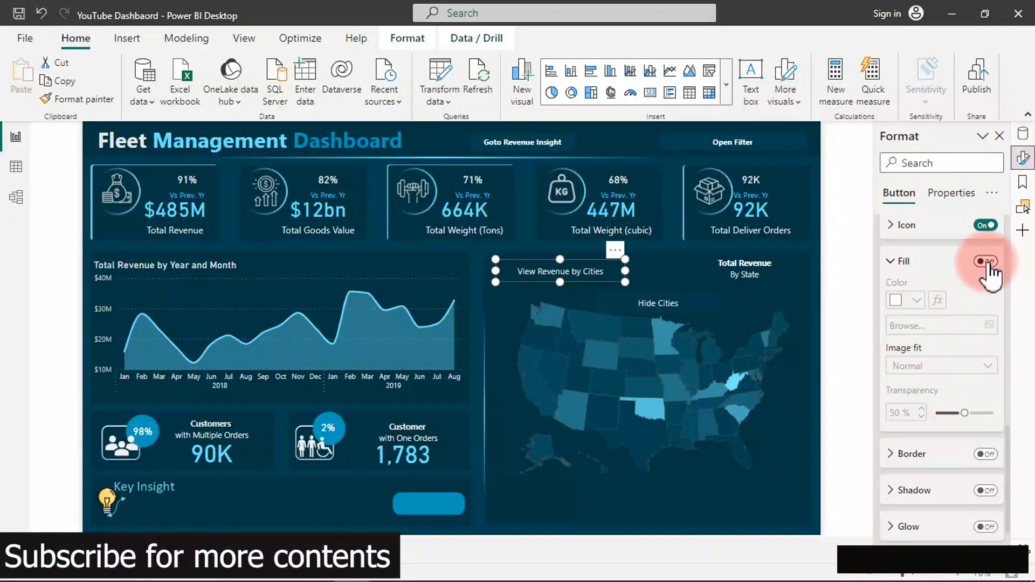
left_click(897, 300)
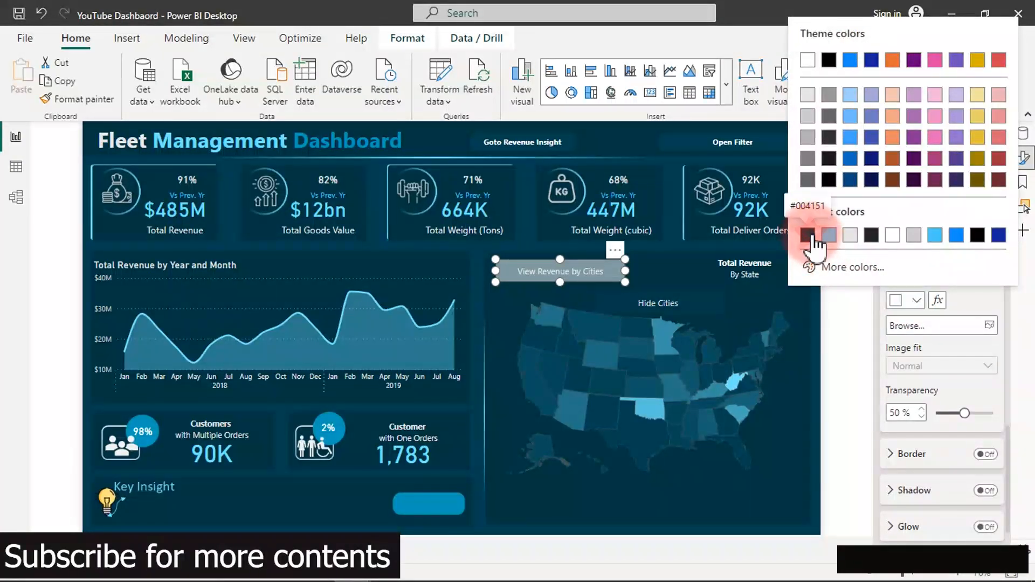
left_click(807, 235)
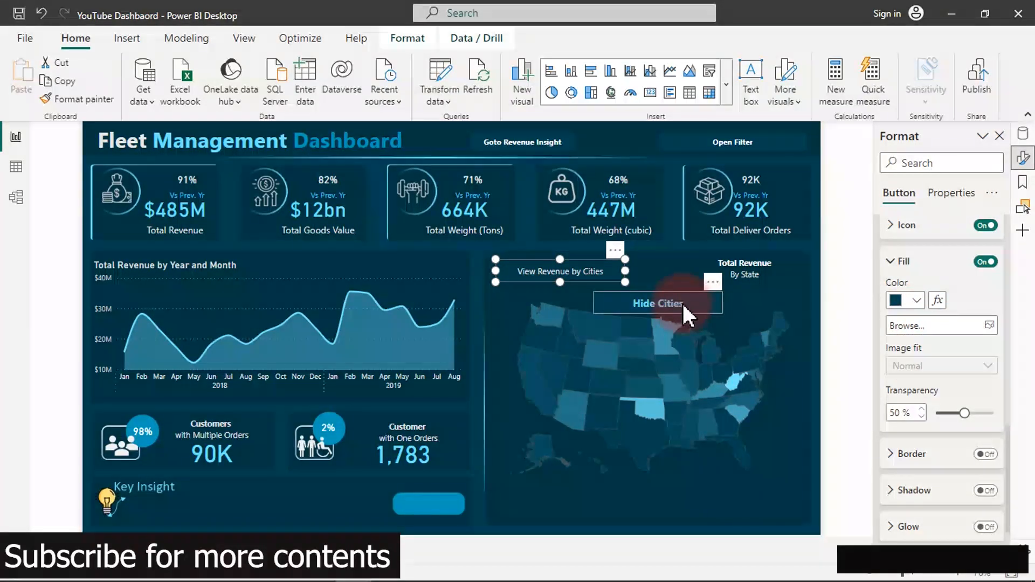
Shift the Hide Cities button slightly across the map and set its Default fill to the red theme color.
left_click_drag(683, 300, 655, 305)
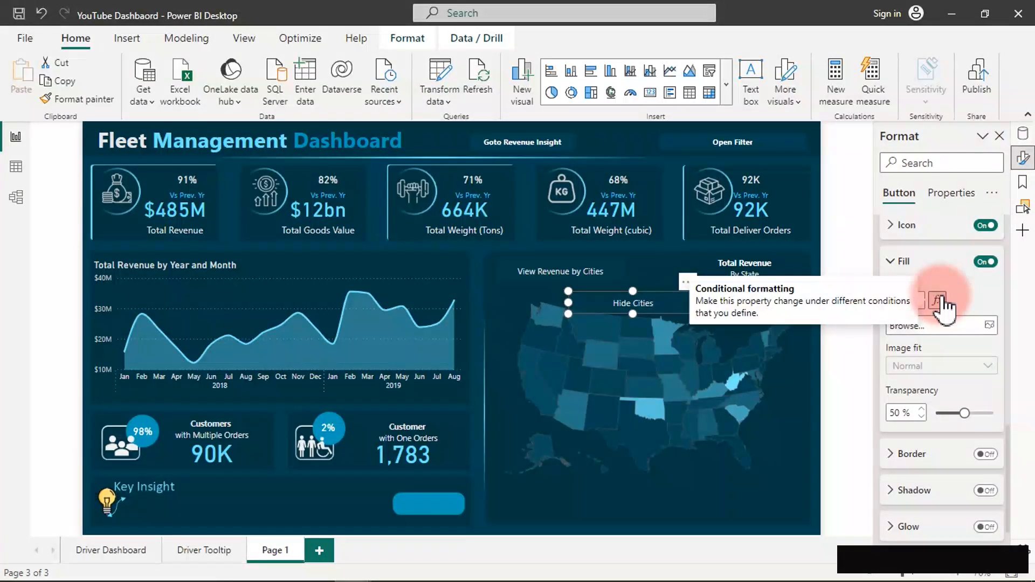
scroll(945, 307, "up", 1)
scroll(945, 308, "up", 2)
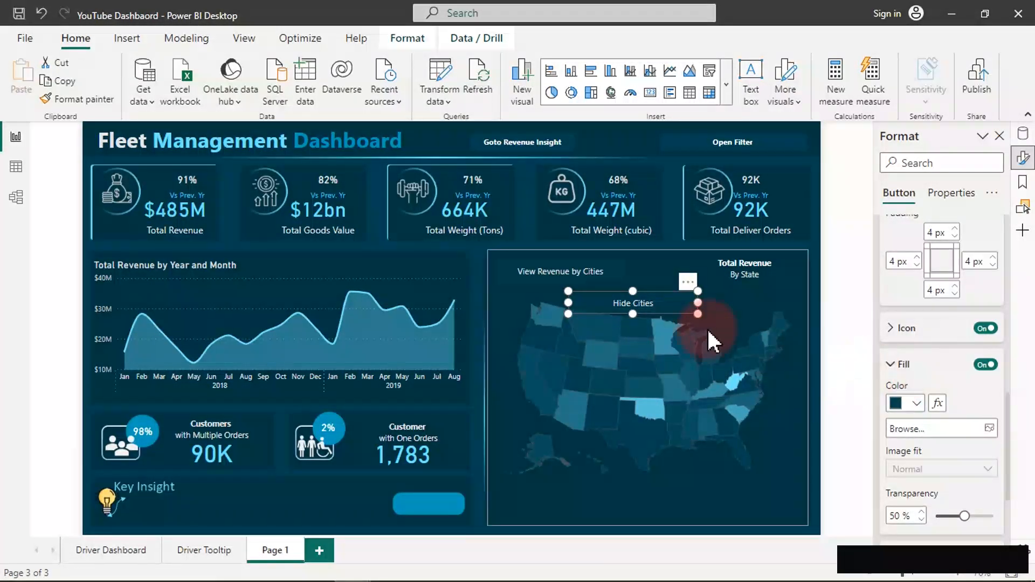
scroll(925, 350, "up", 4)
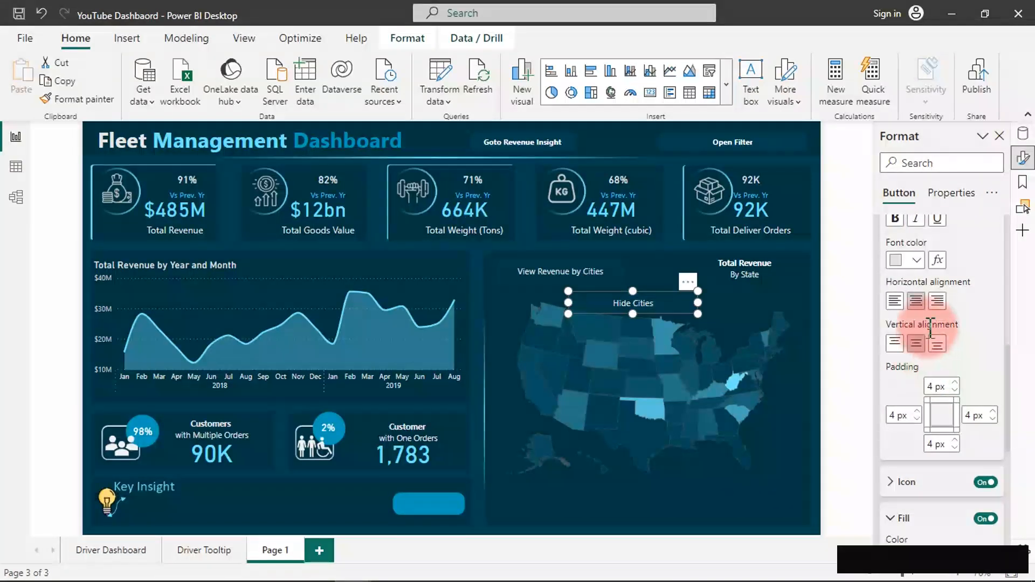
scroll(931, 326, "up", 3)
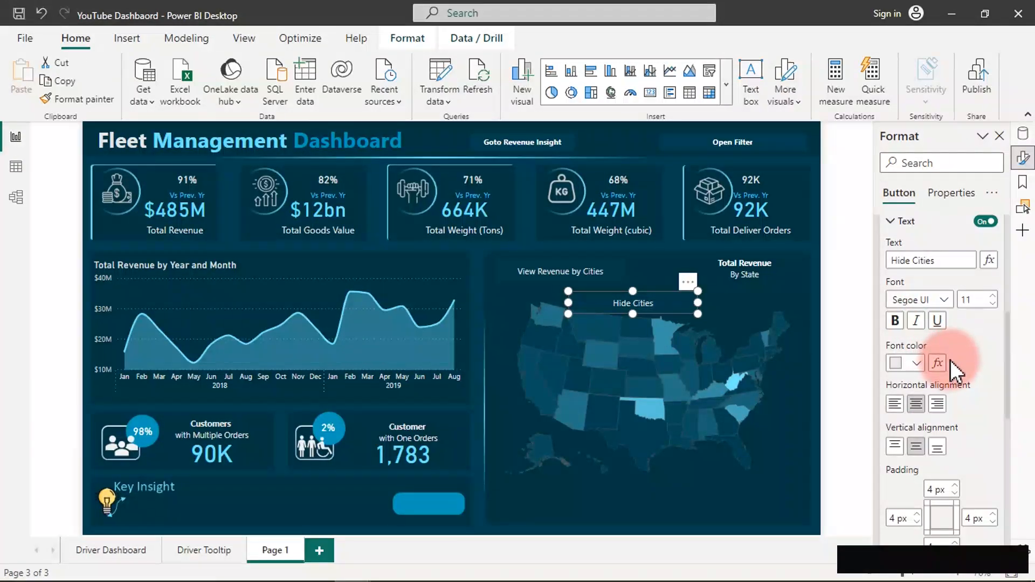
scroll(932, 323, "up", 4)
scroll(931, 323, "up", 4)
scroll(936, 347, "down", 10)
scroll(933, 369, "down", 7)
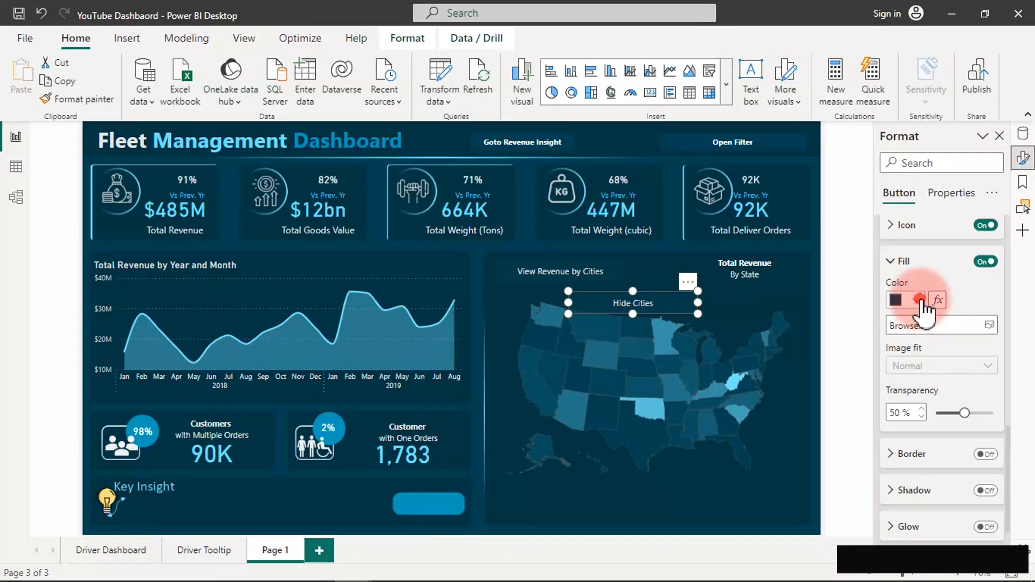
left_click(919, 301)
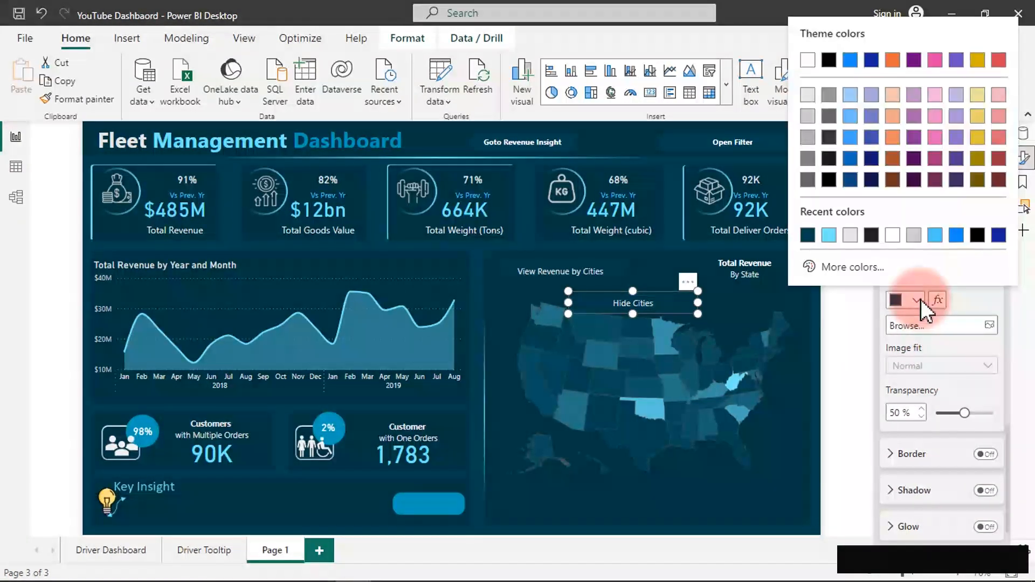
left_click(998, 60)
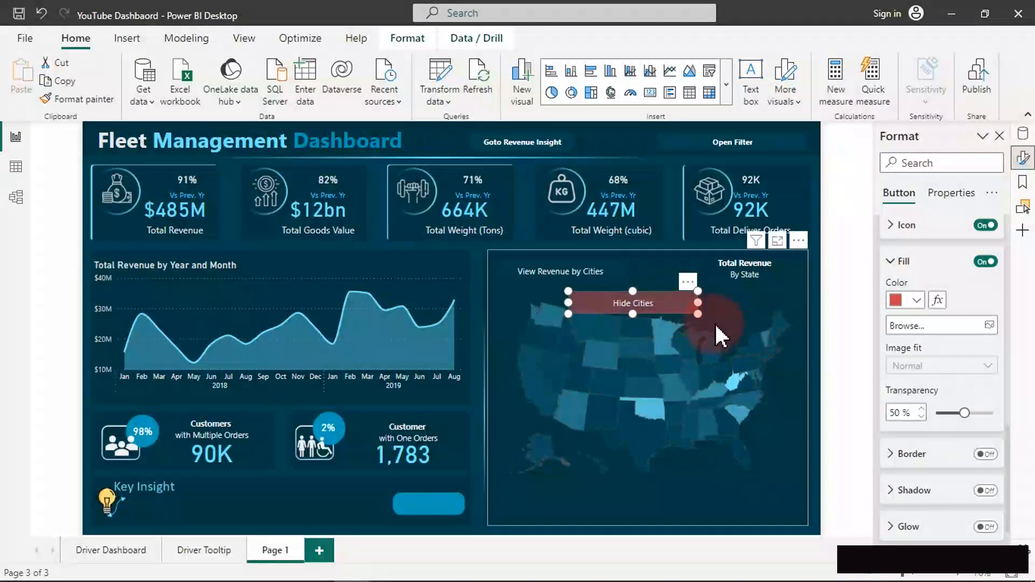
Move the Hide Cities button directly beneath the View Revenue by Cities button, aligning their edges, and deselect it.
left_click(662, 303)
left_click_drag(662, 304, 593, 289)
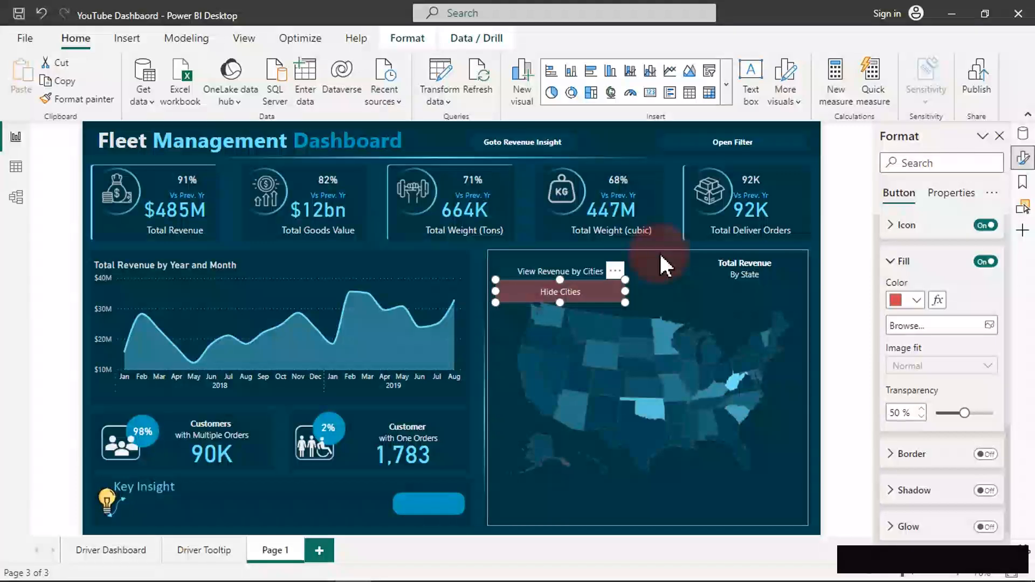
left_click(674, 163)
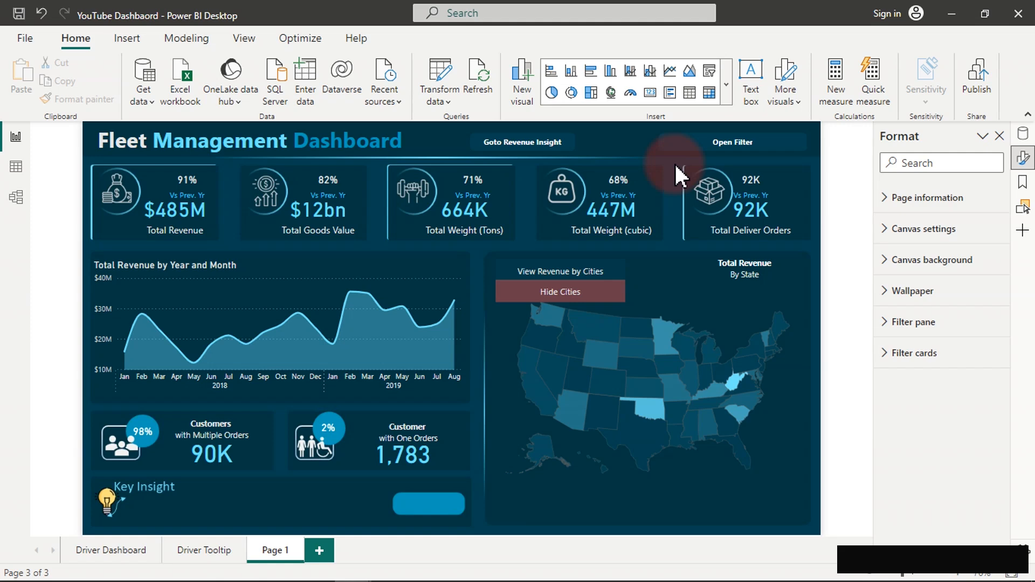
Insert a table visual, enlarge it and place it over the middle of the page beside the map.
left_click(690, 92)
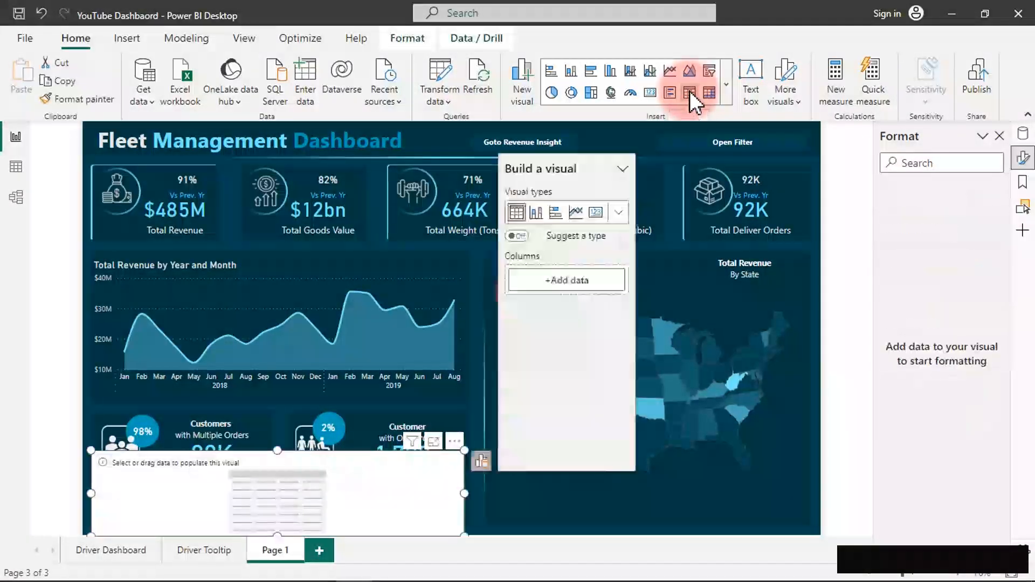
left_click_drag(388, 408, 381, 214)
left_click_drag(271, 232, 397, 203)
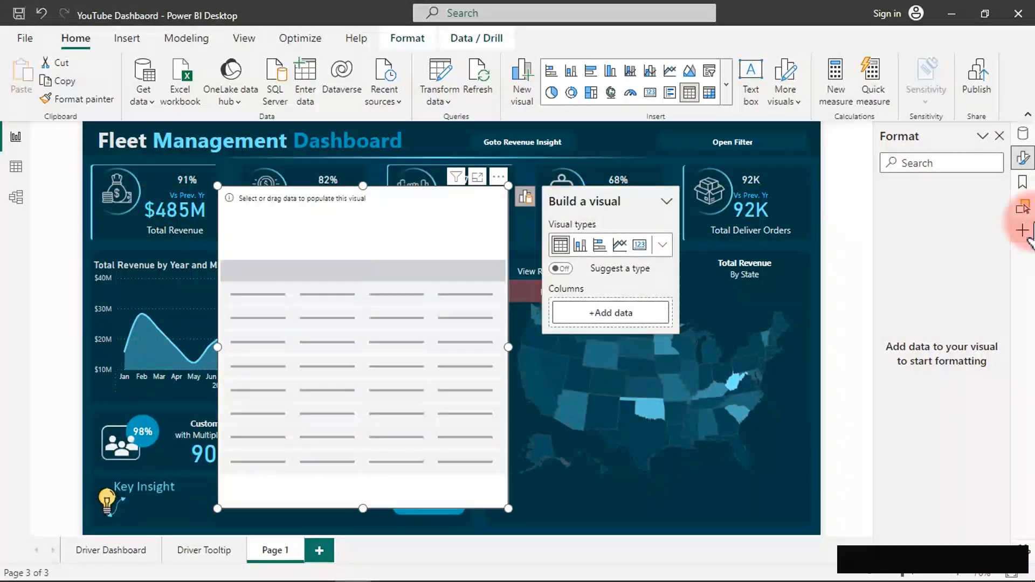
Add City from Dim_Customers and the Total Revenue measure as the table's columns.
left_click(1023, 135)
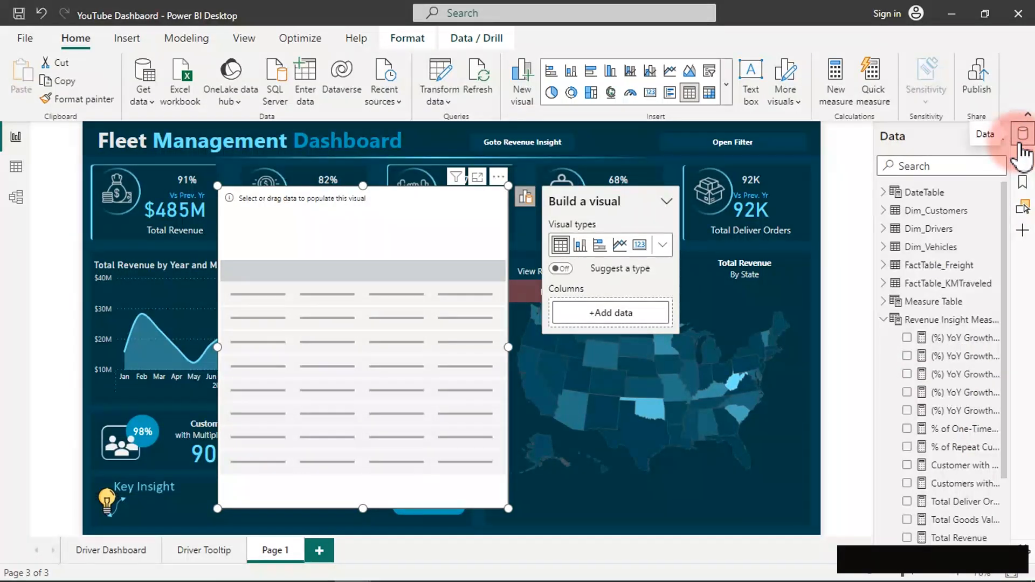
left_click(891, 211)
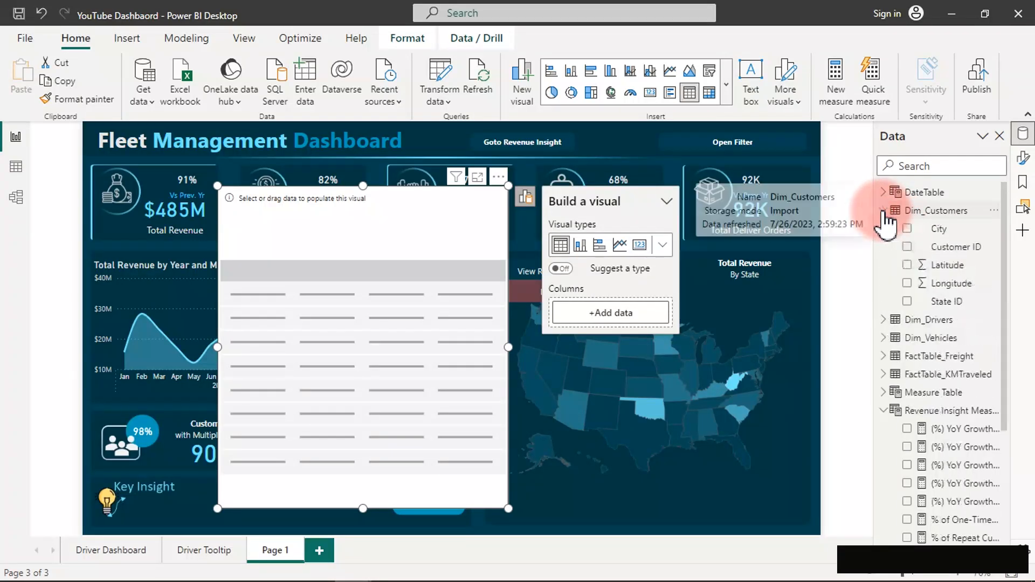
left_click(908, 231)
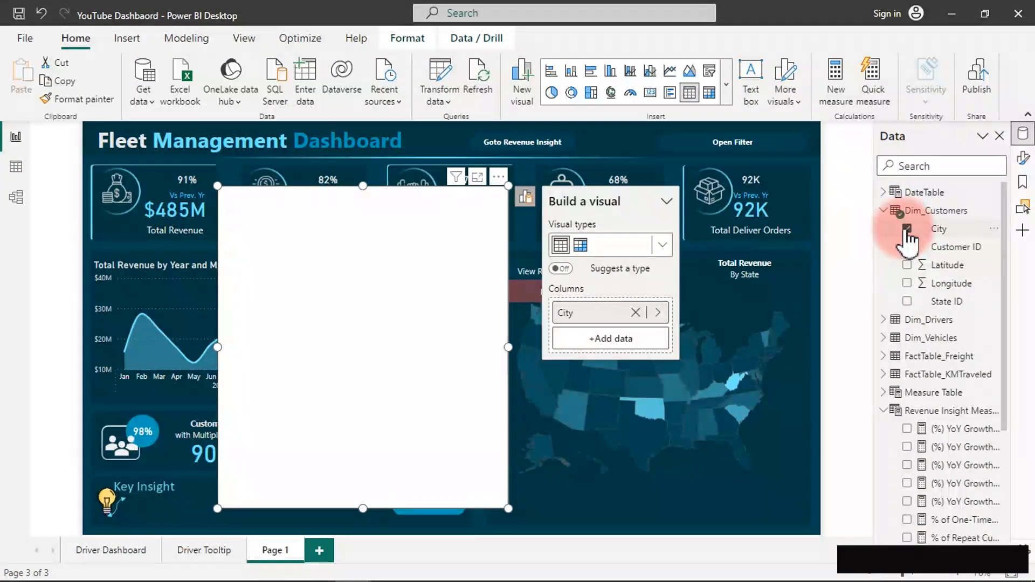
left_click(890, 211)
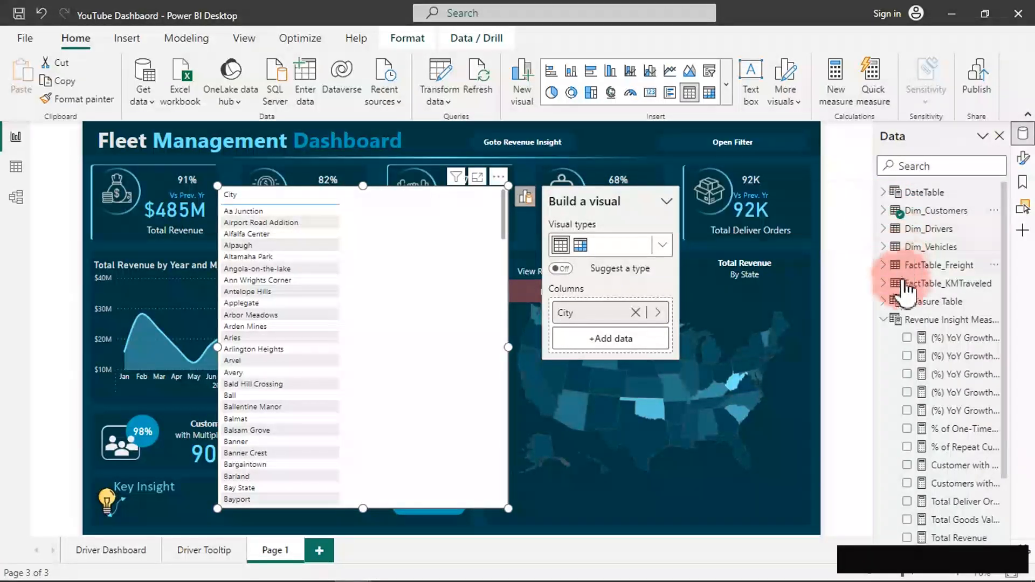
scroll(939, 410, "down", 3)
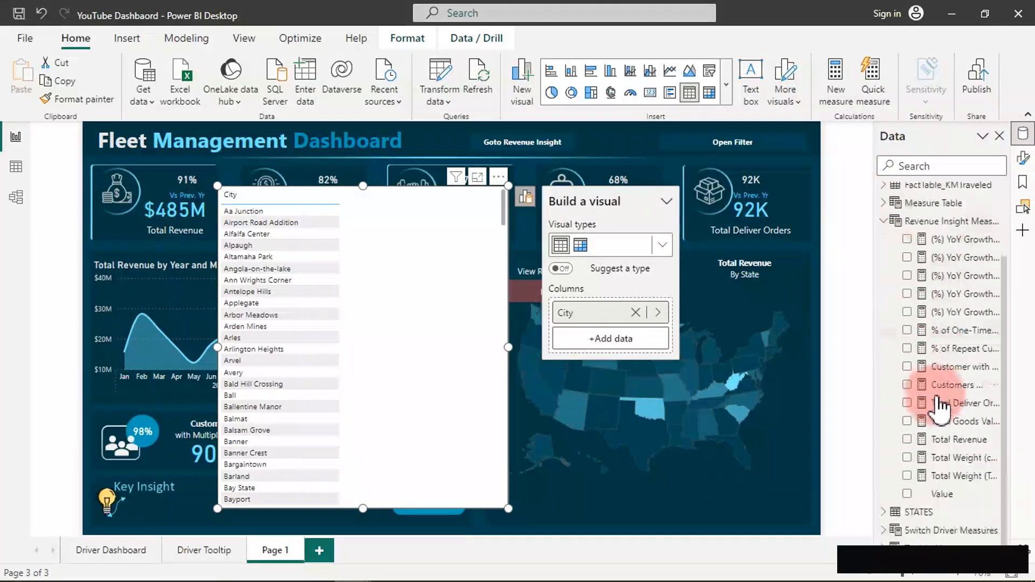
left_click(908, 440)
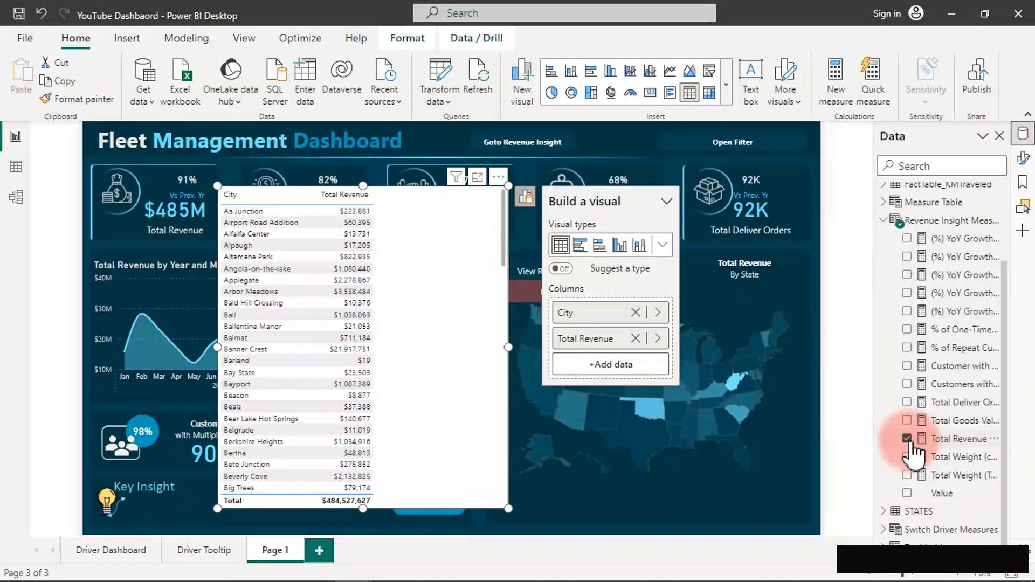
Sort the city table by Total Revenue in descending order and widen both its columns.
left_click(328, 198)
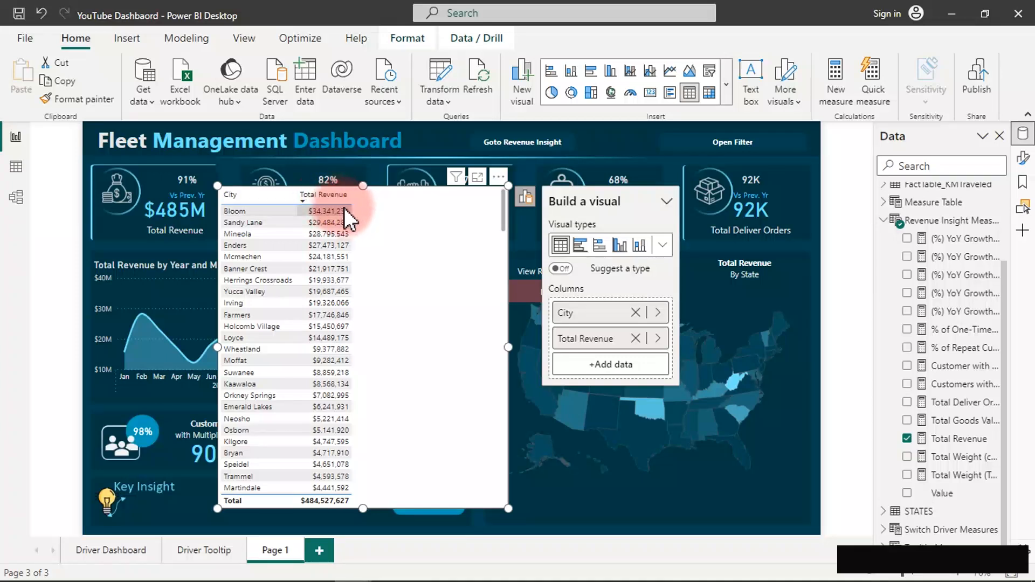
left_click_drag(350, 199, 396, 212)
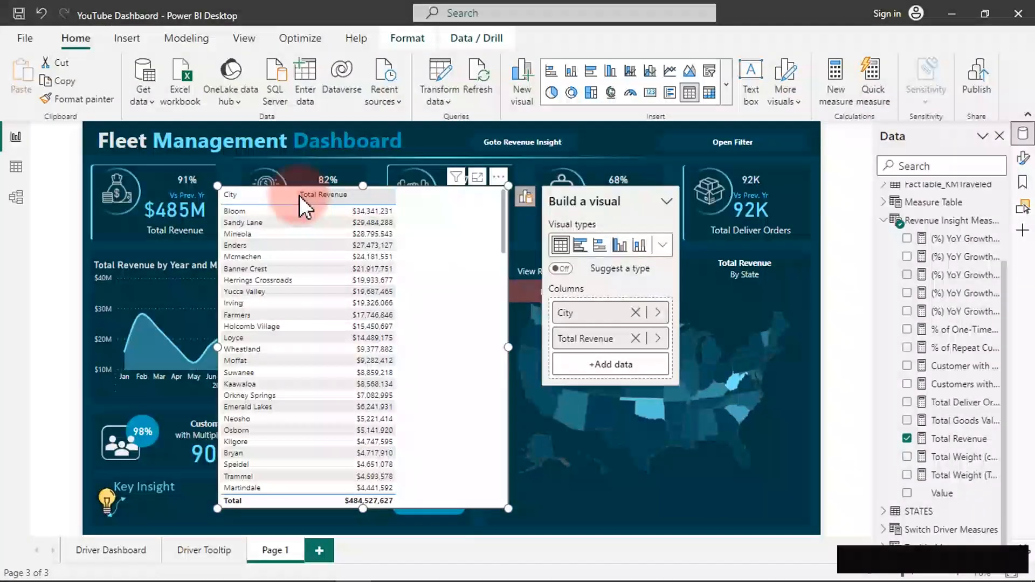
mouse_move(295, 194)
left_mouse_down()
mouse_move(312, 204)
mouse_move(313, 194)
left_mouse_up()
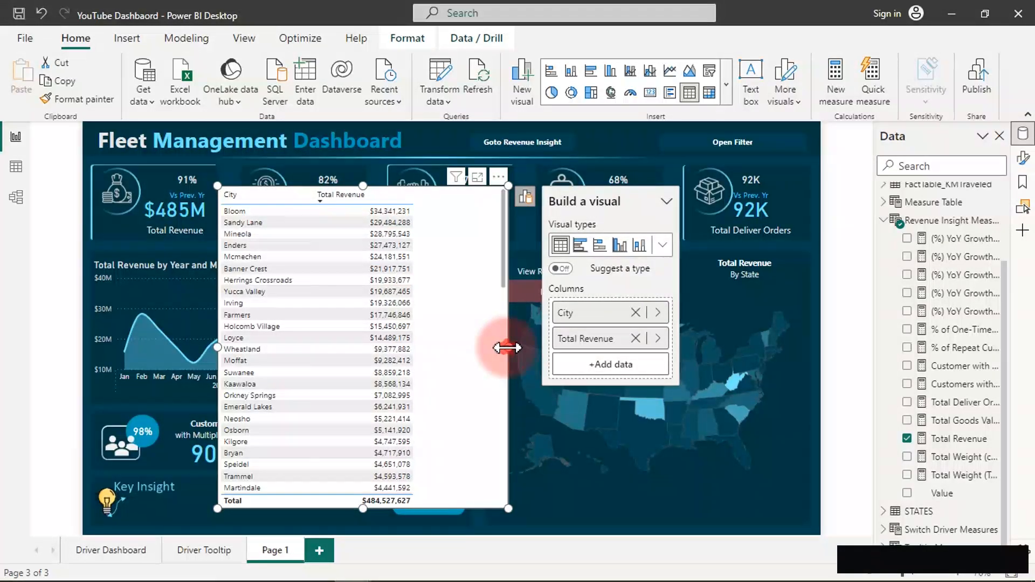
Shrink the city table to fit its columns and place it below the KPI cards, beside the map.
left_click_drag(505, 347, 436, 341)
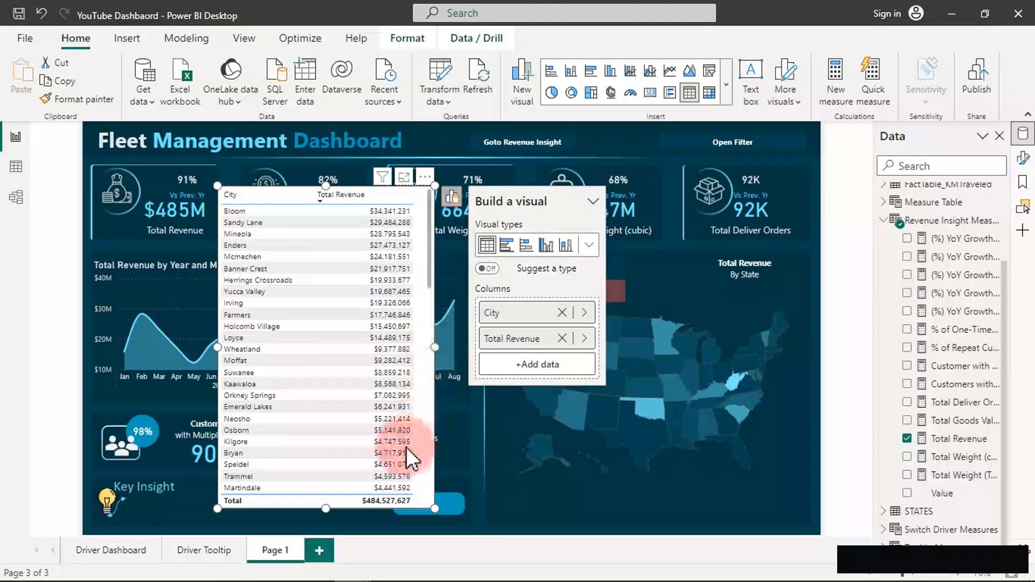
left_click_drag(325, 508, 335, 462)
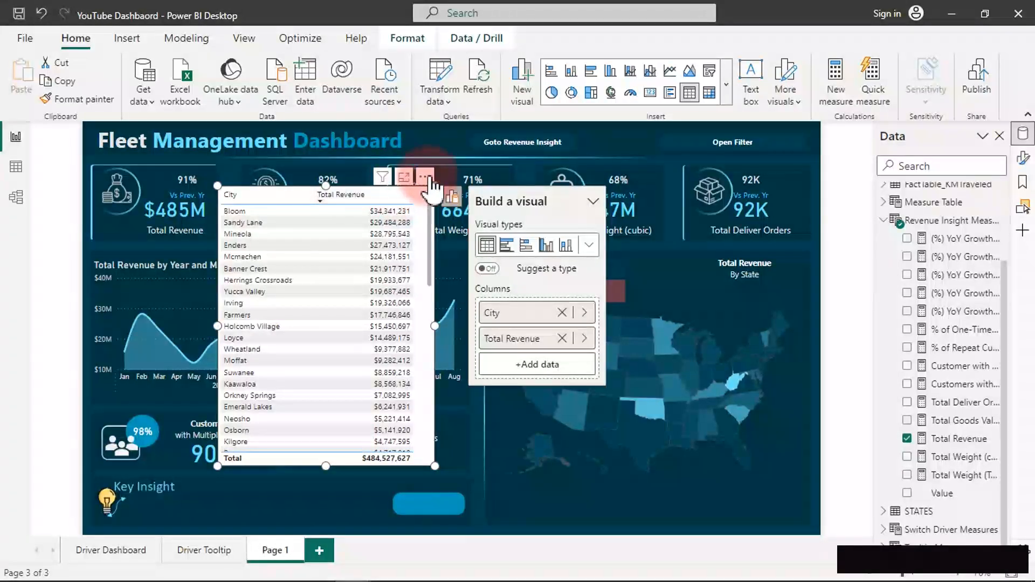
left_click_drag(436, 207, 471, 244)
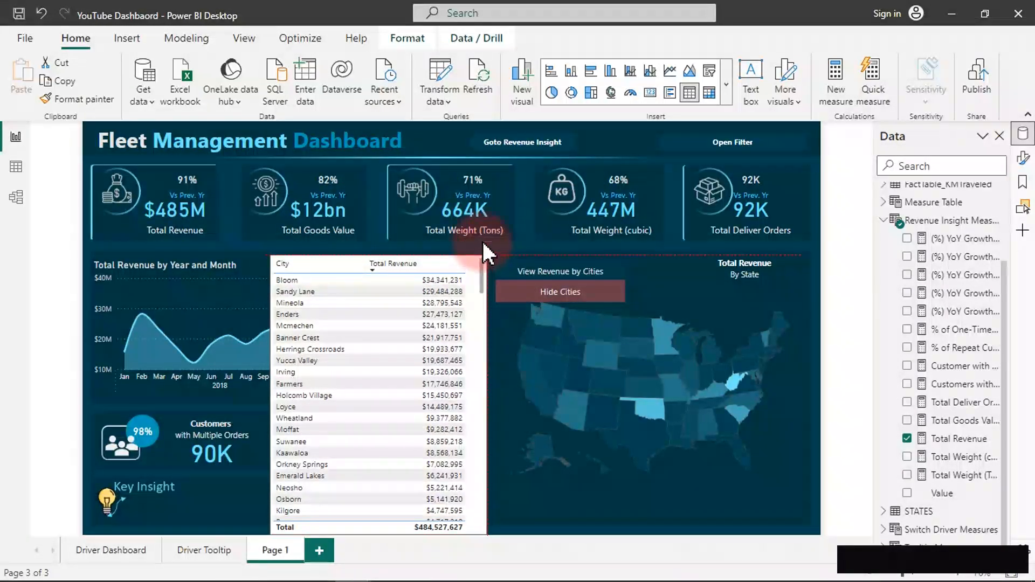
left_click_drag(483, 241, 484, 242)
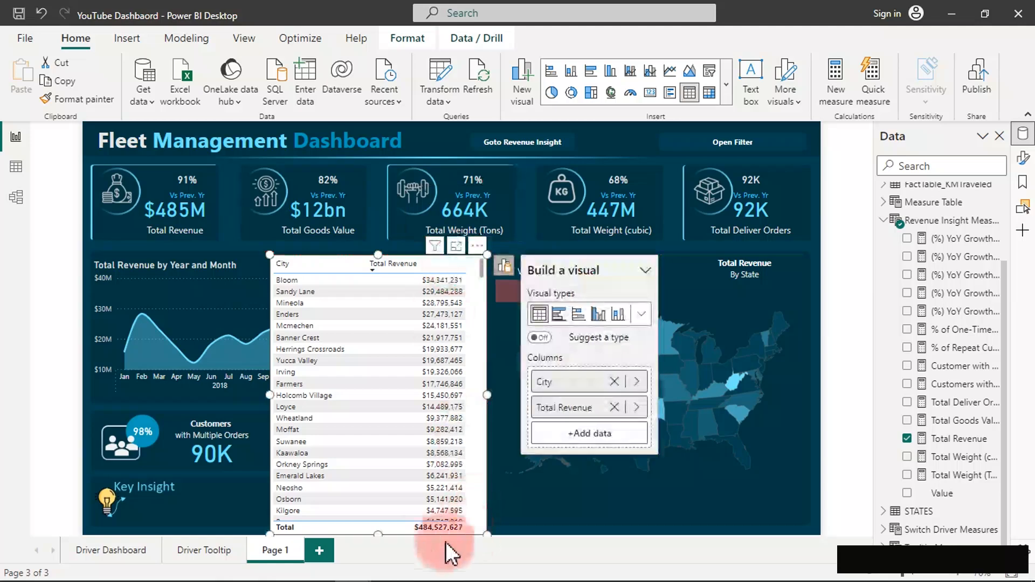
left_click_drag(380, 535, 384, 507)
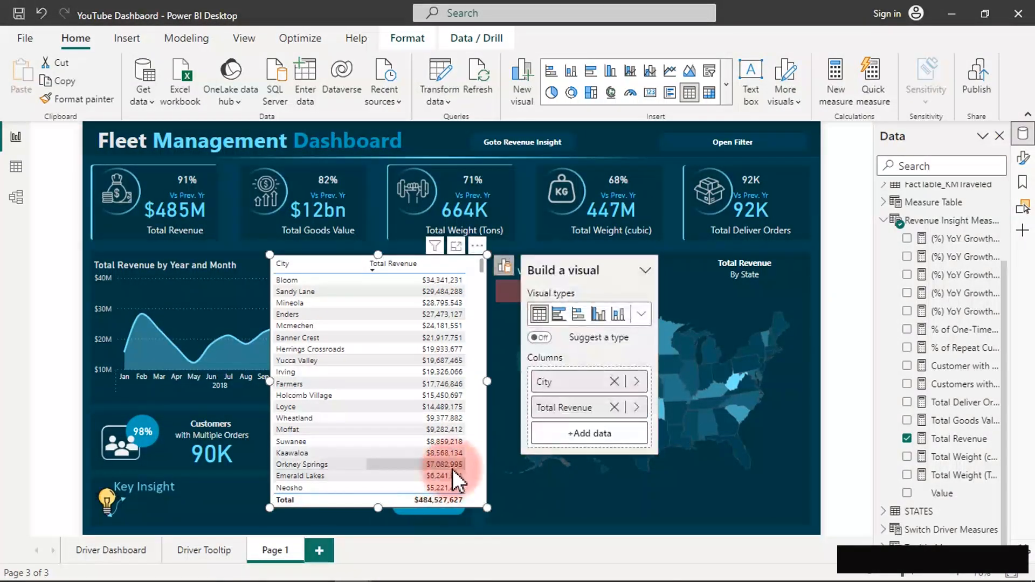
left_click_drag(490, 382, 482, 382)
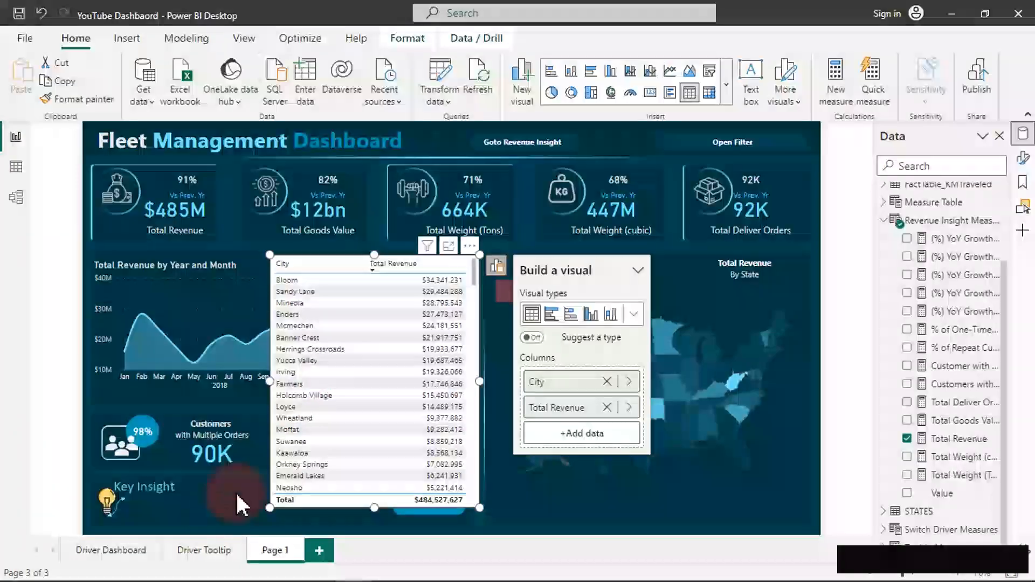
Copy the driver table from the Driver Dashboard page and return to Page 1.
left_click(115, 551)
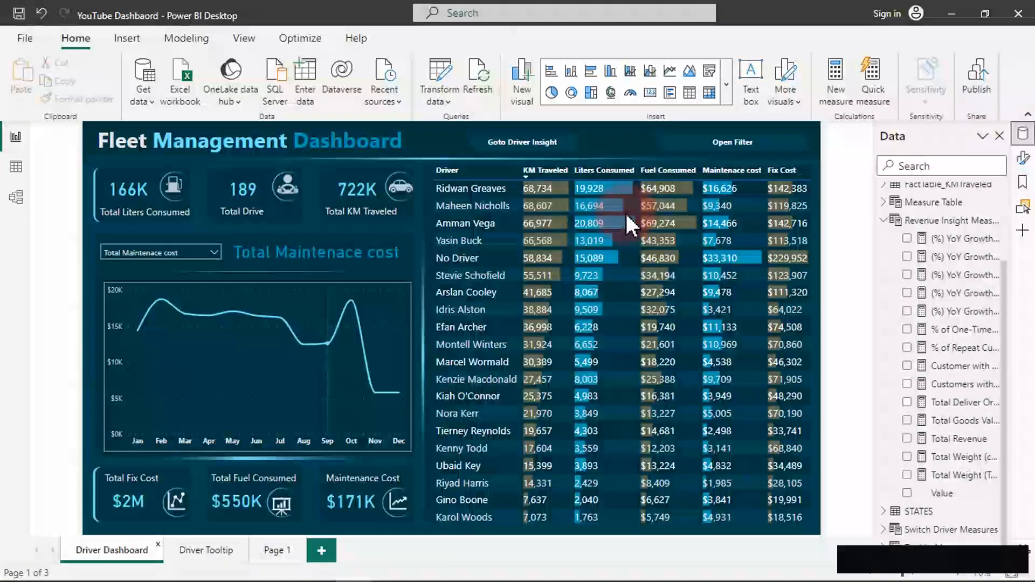
left_click(817, 176)
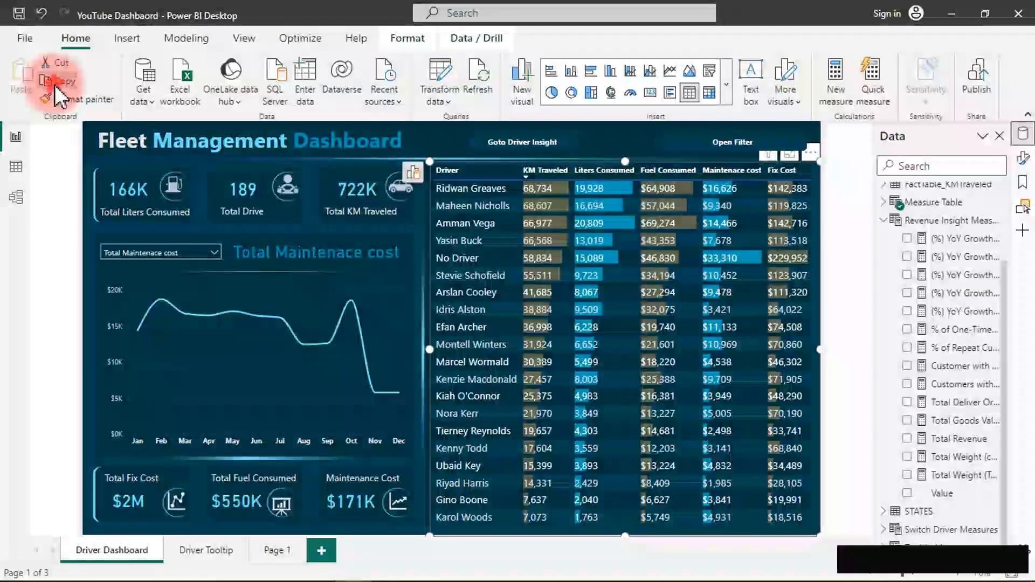
left_click(269, 549)
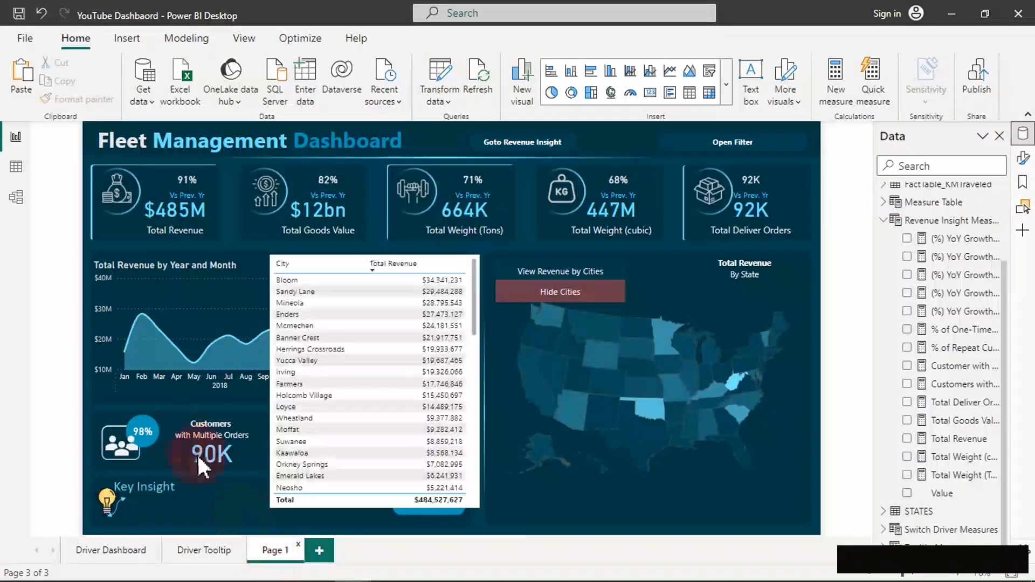
Paste the driver table onto Page 1 and copy its formatting onto the city revenue table with the format painter.
left_click(28, 79)
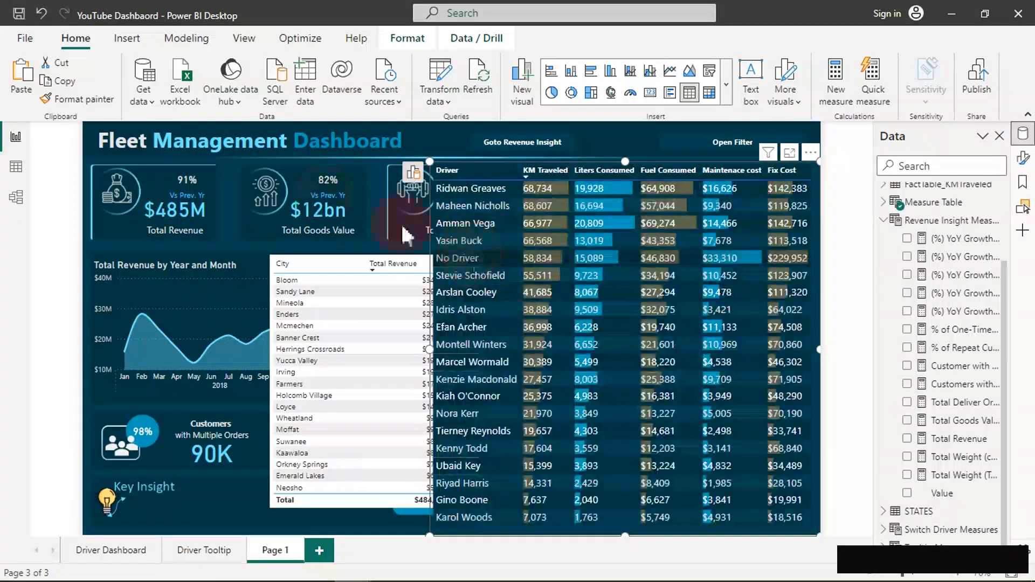
left_click(84, 100)
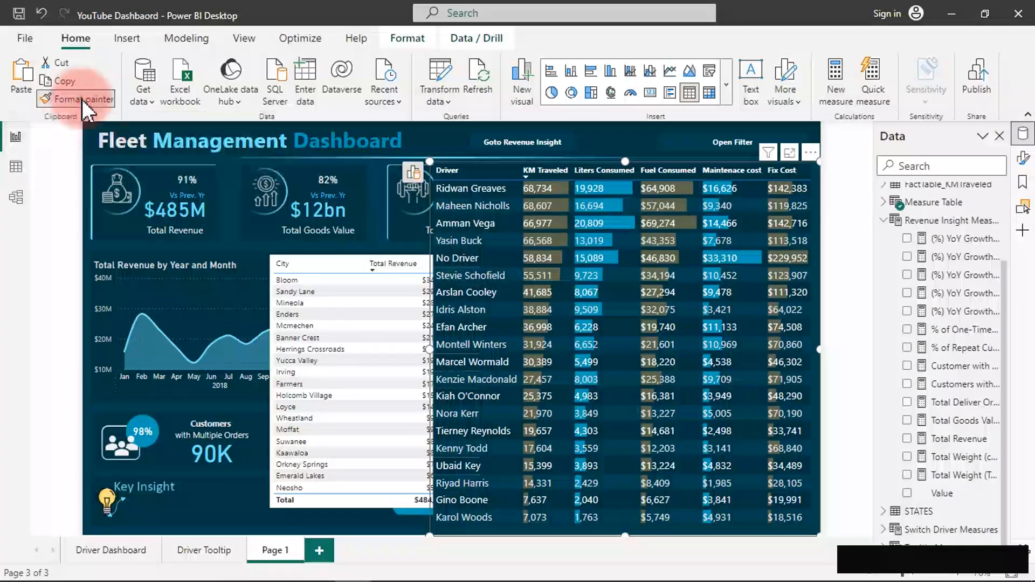
left_click(335, 260)
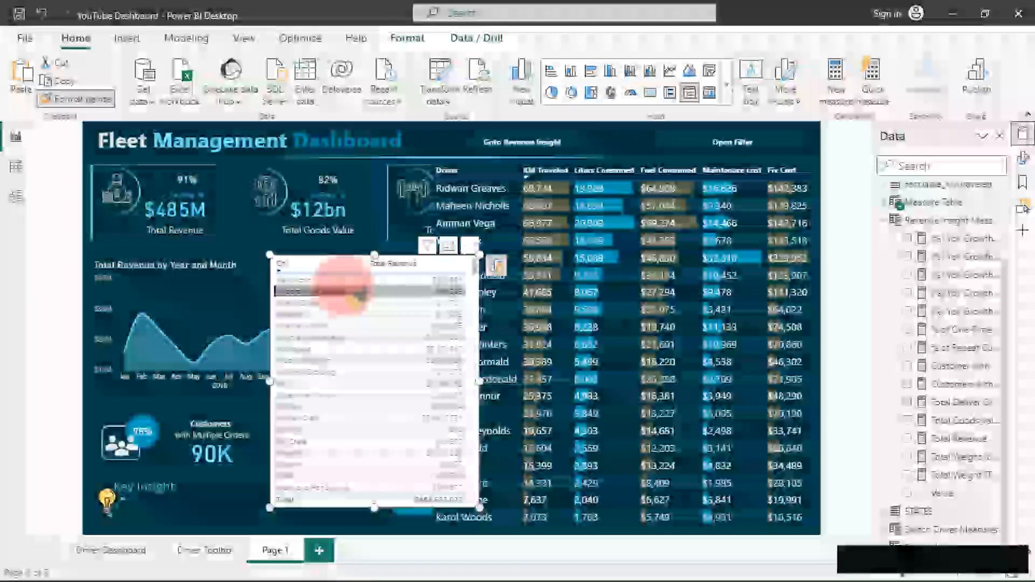
left_click(366, 286)
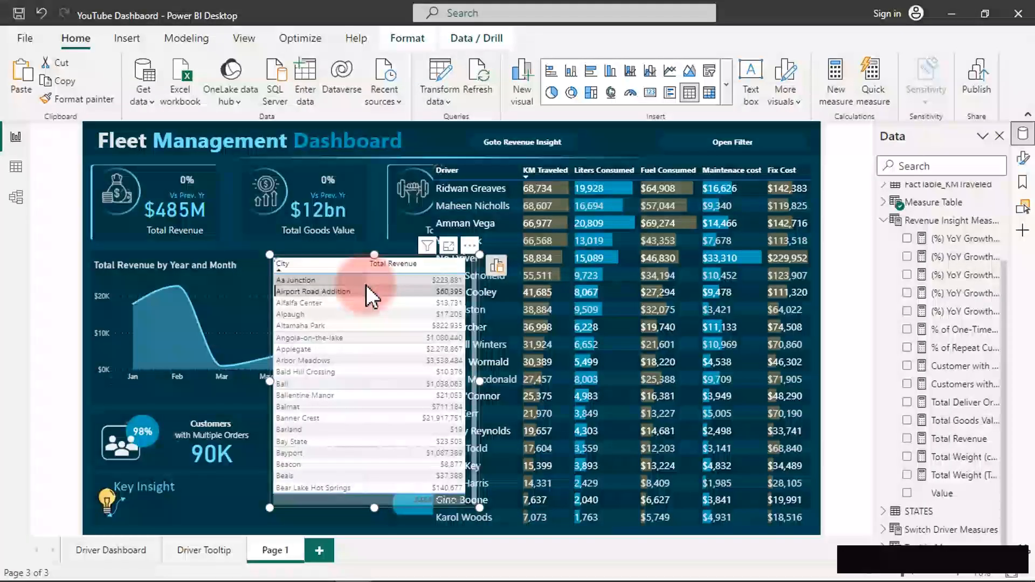
left_click(588, 286)
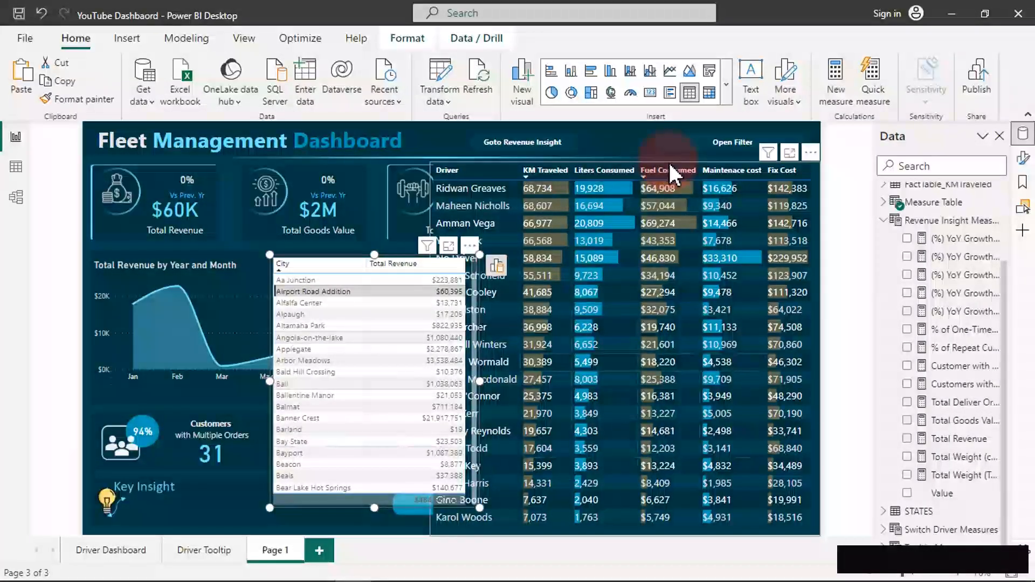
Delete the pasted driver table and clear the Airport Road Addition selection in the city table.
left_click(670, 164)
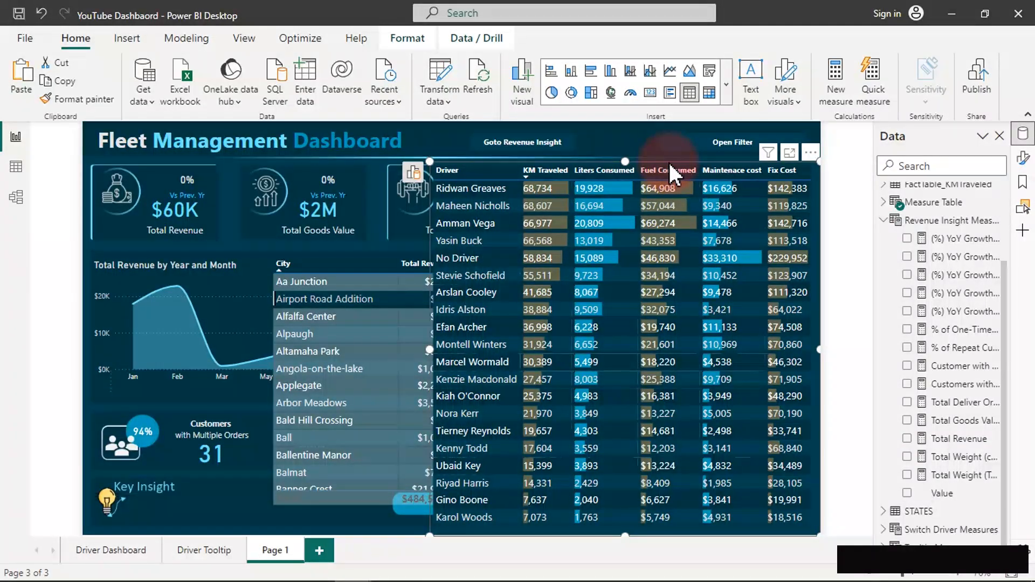
key("Delete")
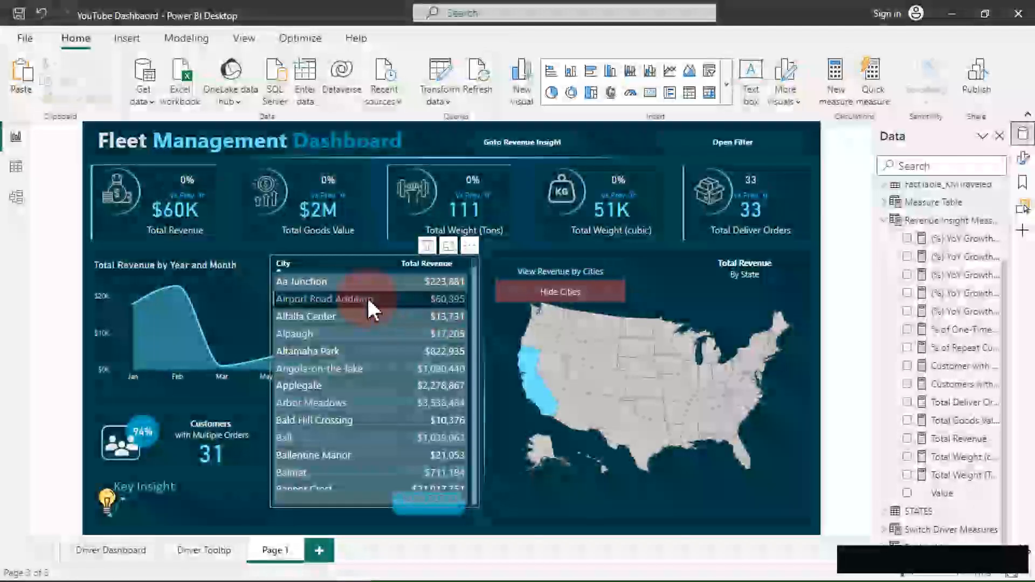
left_click(357, 296)
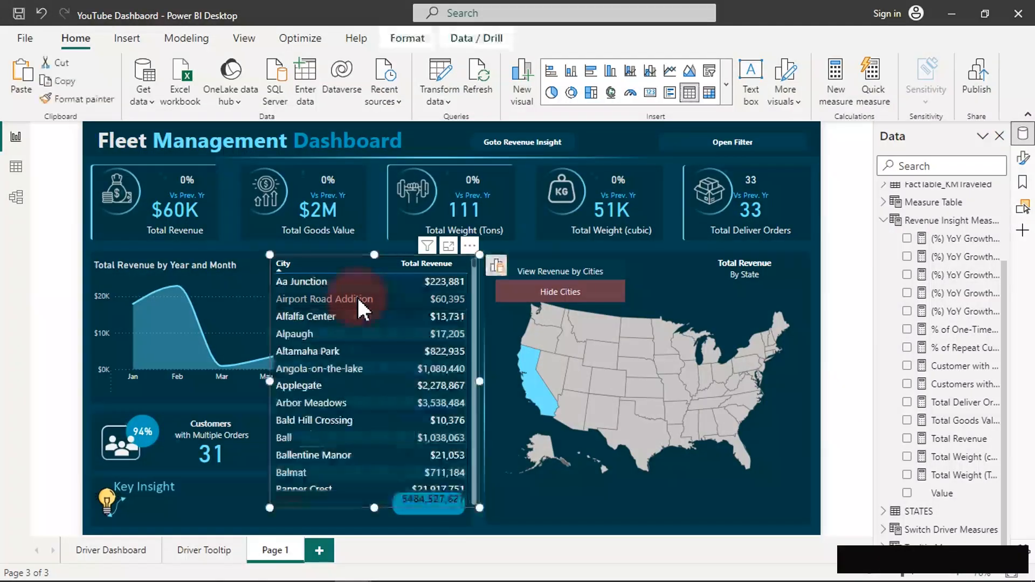
left_click(357, 296)
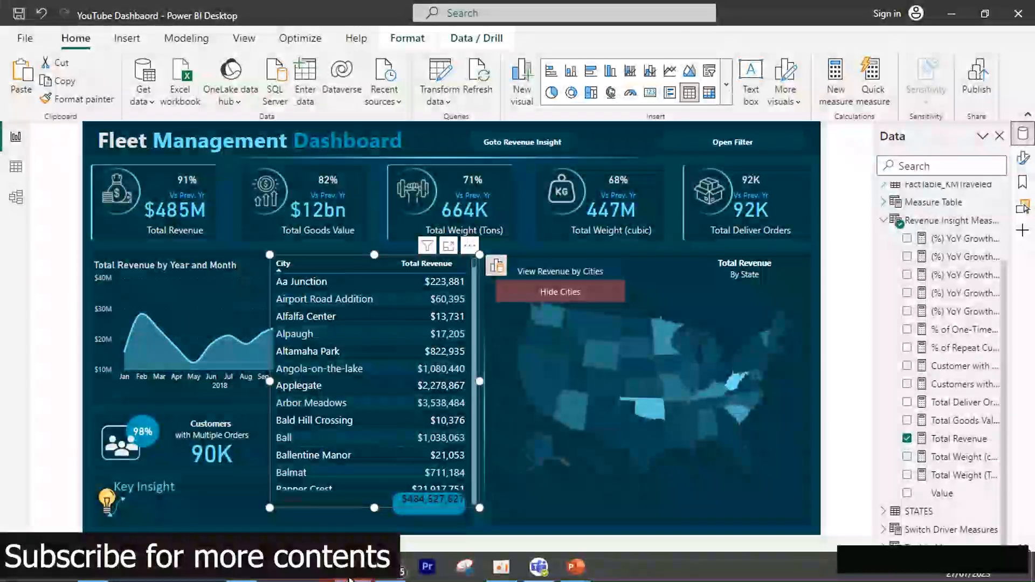
Switch to the finished Fleet Management Dashboard report and examine the panel behind its city revenue table.
mouse_move(349, 578)
left_click(292, 504)
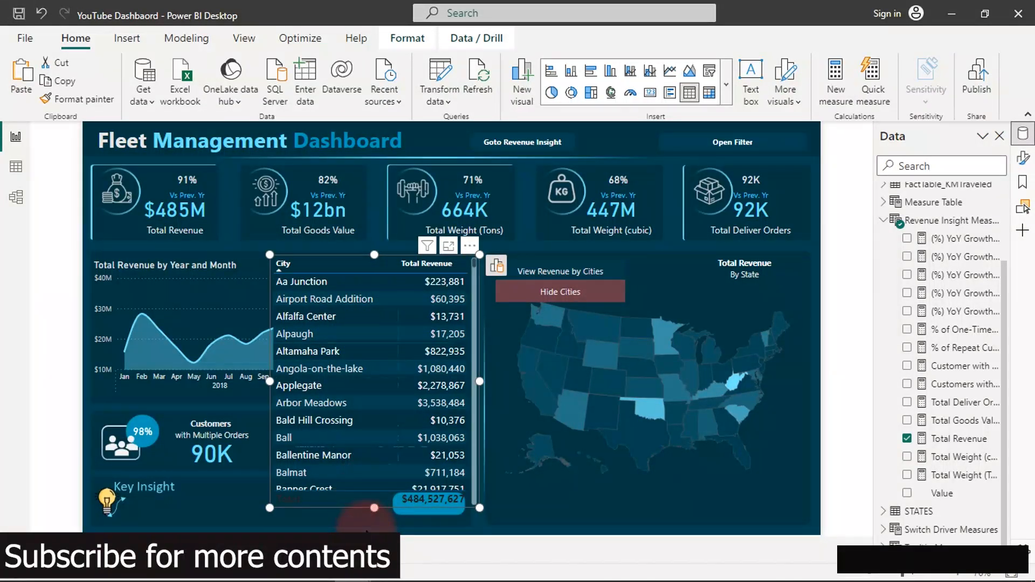
left_click(533, 293)
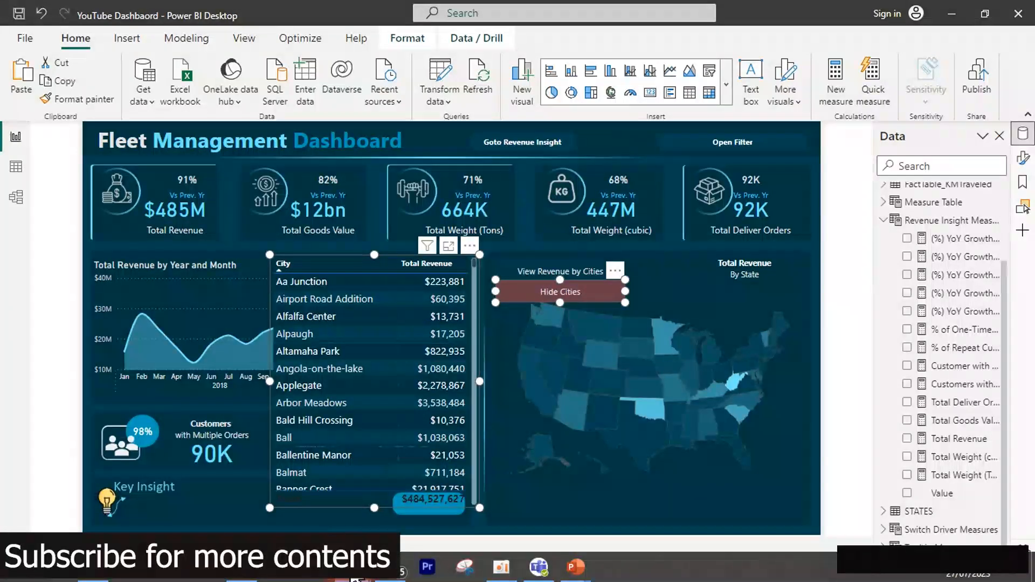
mouse_move(356, 578)
left_click(395, 521)
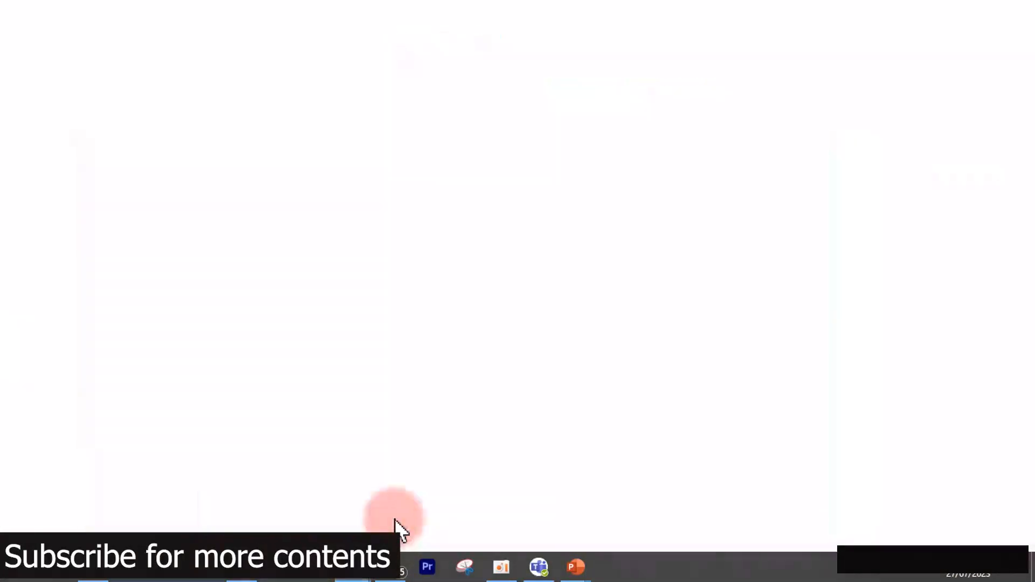
left_click(471, 260)
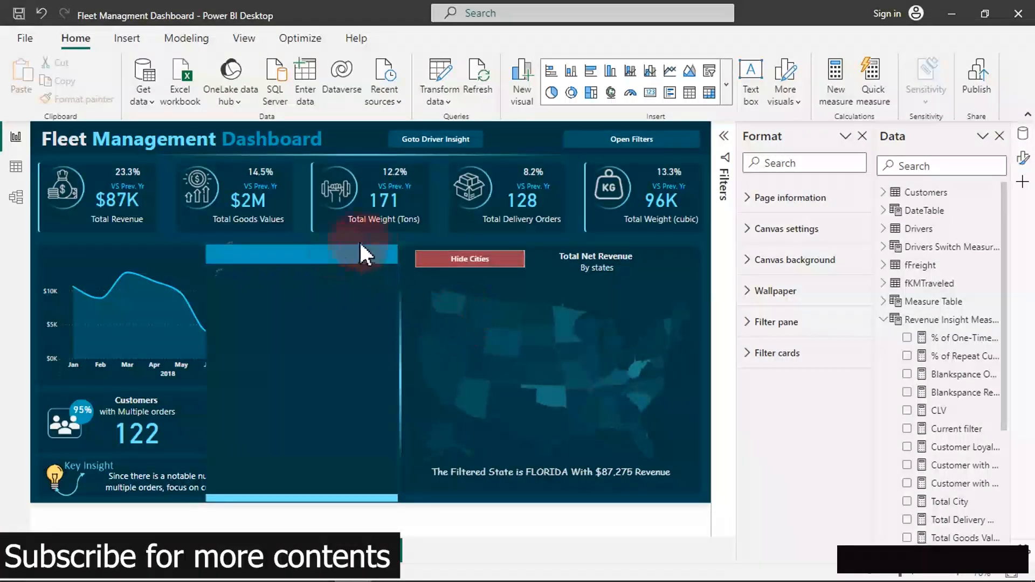
left_click(309, 308)
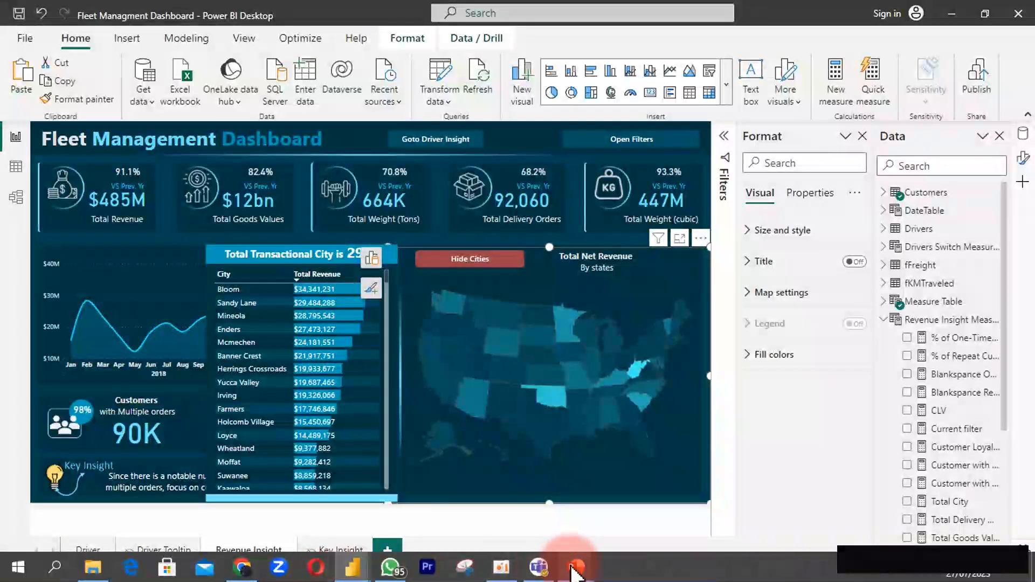
Switch to the PowerPoint background deck, add a new slide after slide 3 and delete its title and text placeholders.
mouse_move(576, 570)
left_click(645, 501)
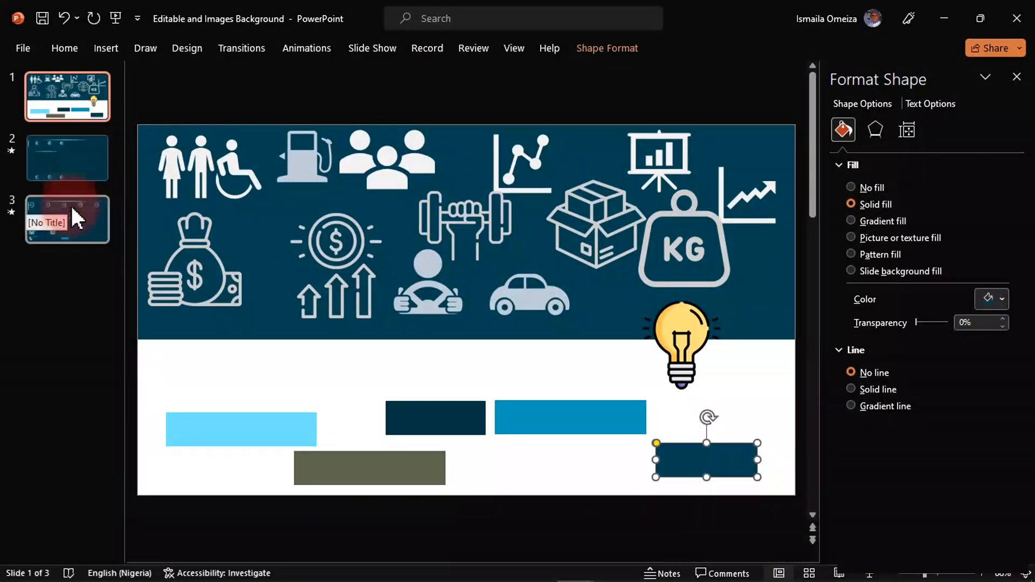
left_click(79, 177)
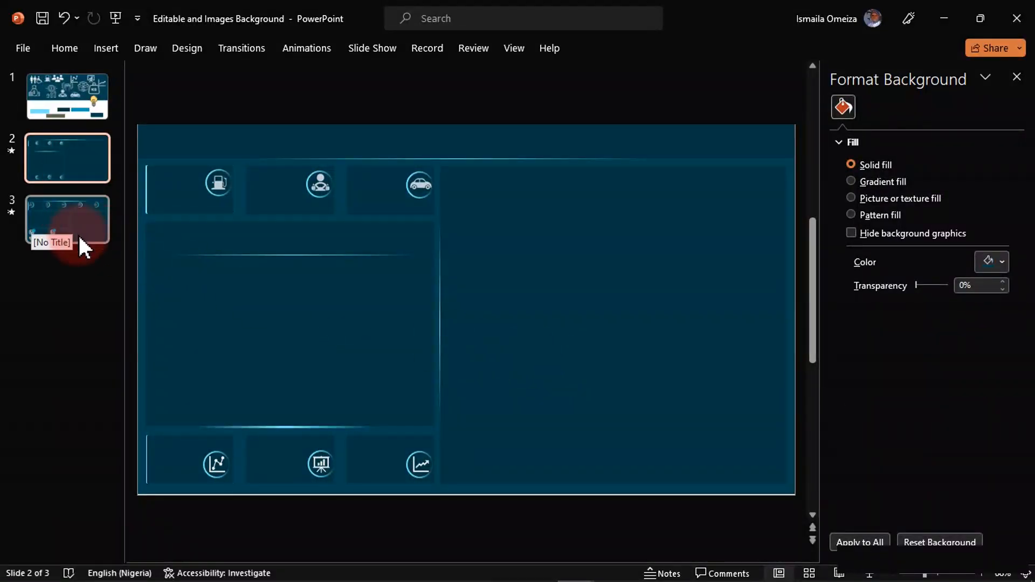
left_click(75, 271)
right_click(74, 268)
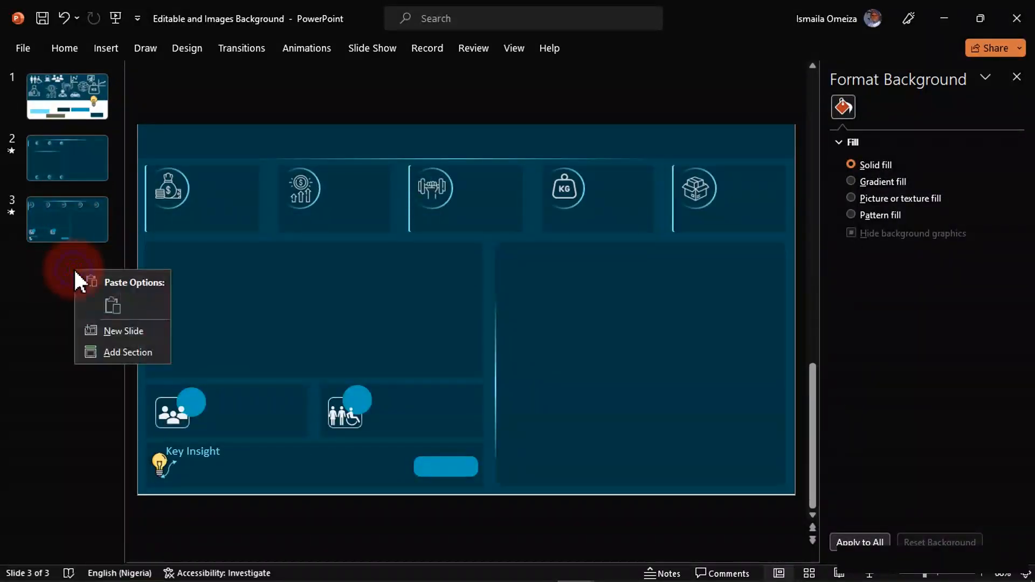
left_click(128, 330)
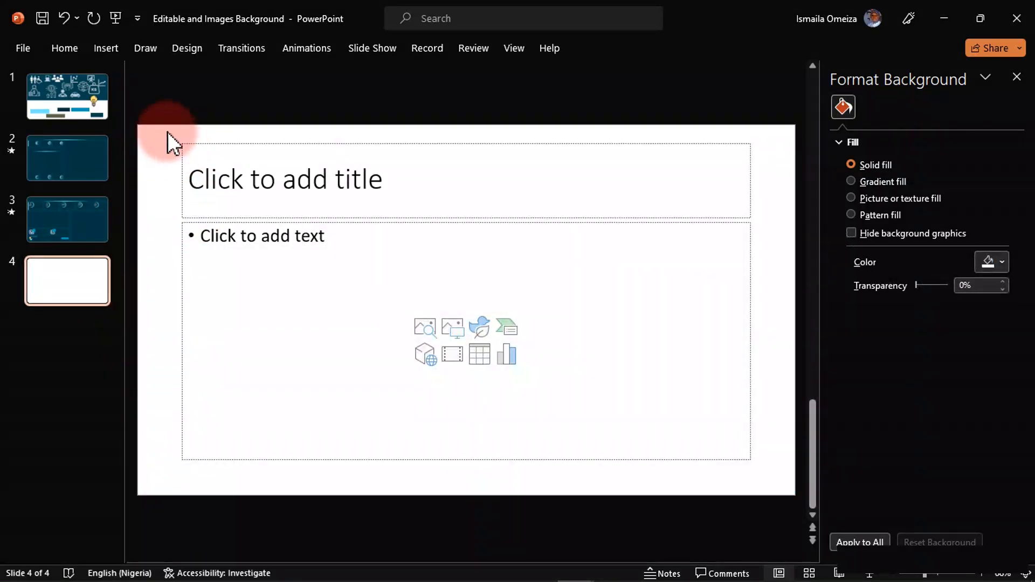
left_click_drag(166, 130, 775, 480)
key("Delete")
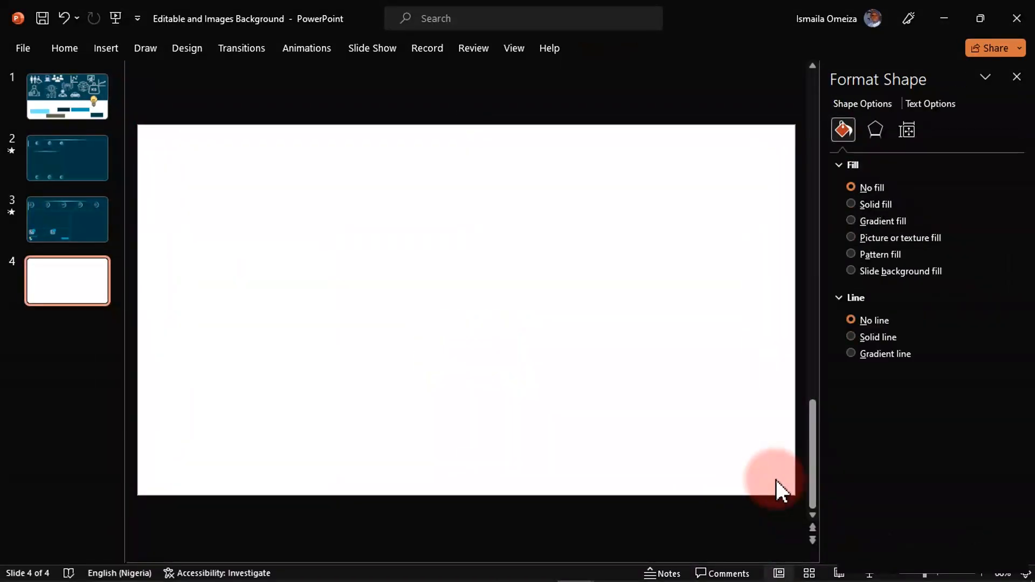
left_click(219, 319)
Copy the large dark blue panel from slide 2 to slide 4, shift it toward the middle and narrow it to about half its width.
left_click(67, 169)
left_click(354, 326)
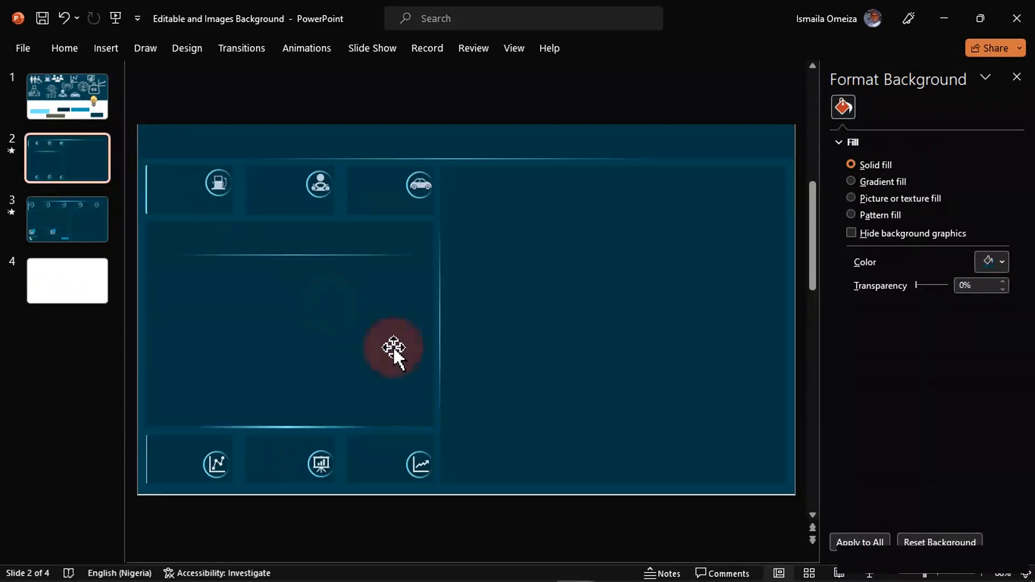
left_click(556, 347)
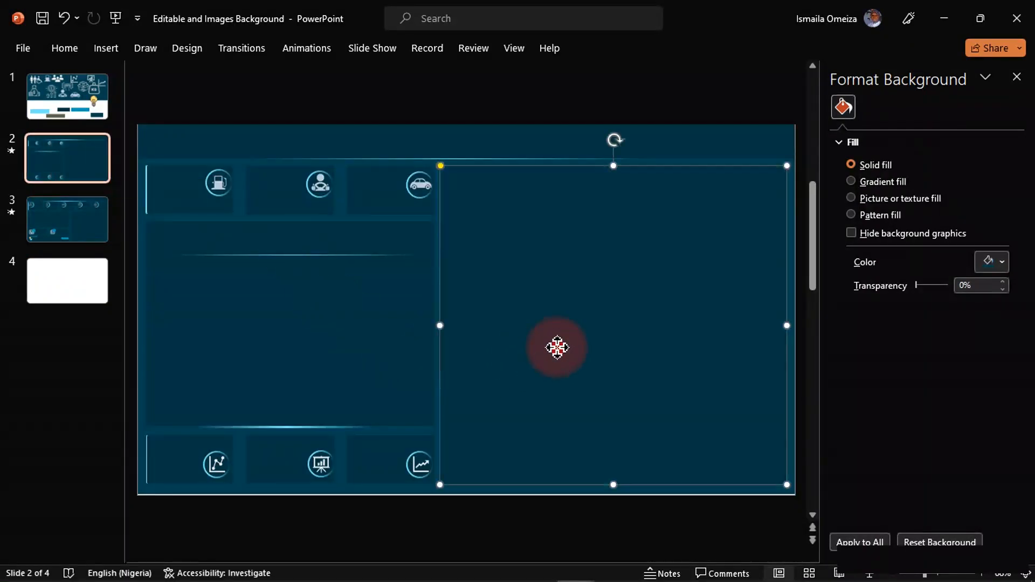
left_click(92, 282)
key("ctrl+v")
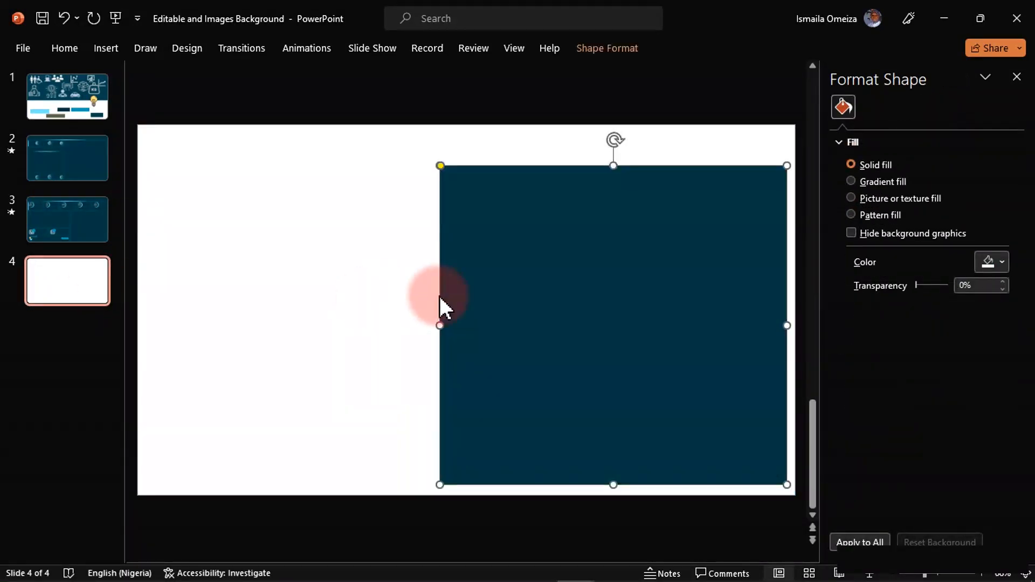
left_click_drag(712, 300, 601, 282)
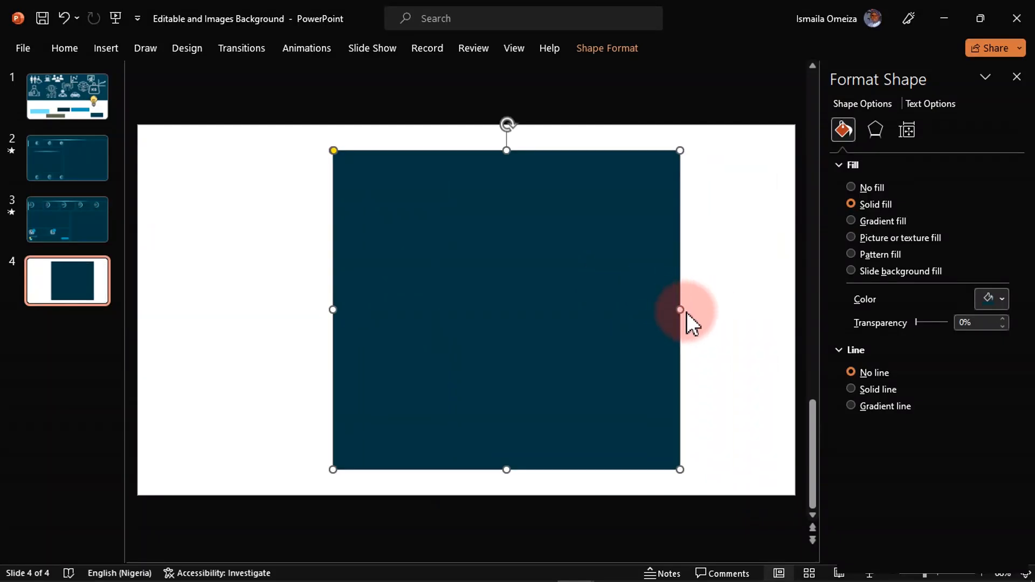
left_click_drag(678, 311, 523, 329)
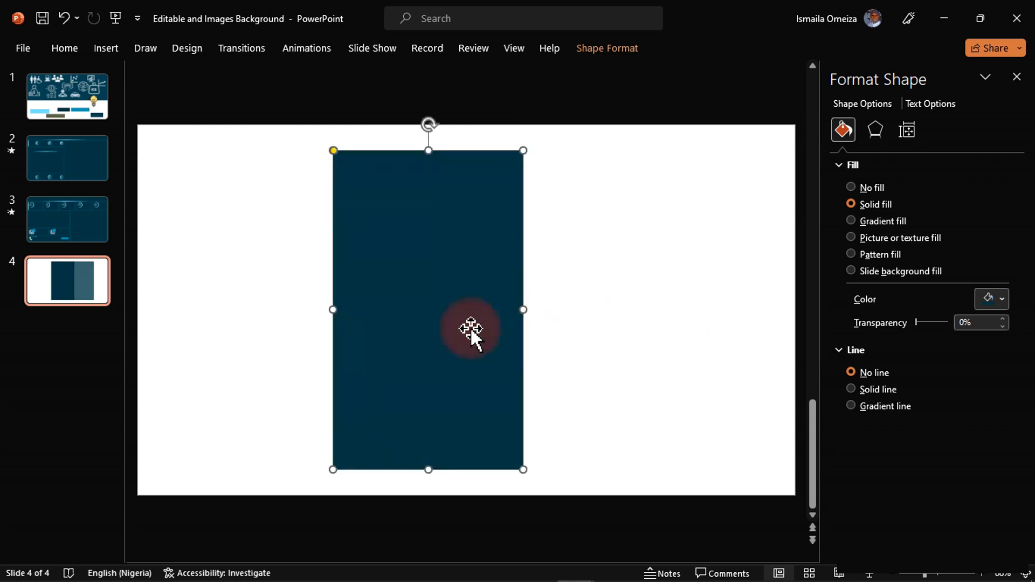
Copy the light blue and medium blue rectangles from slide 1 onto slide 4.
left_click(69, 100)
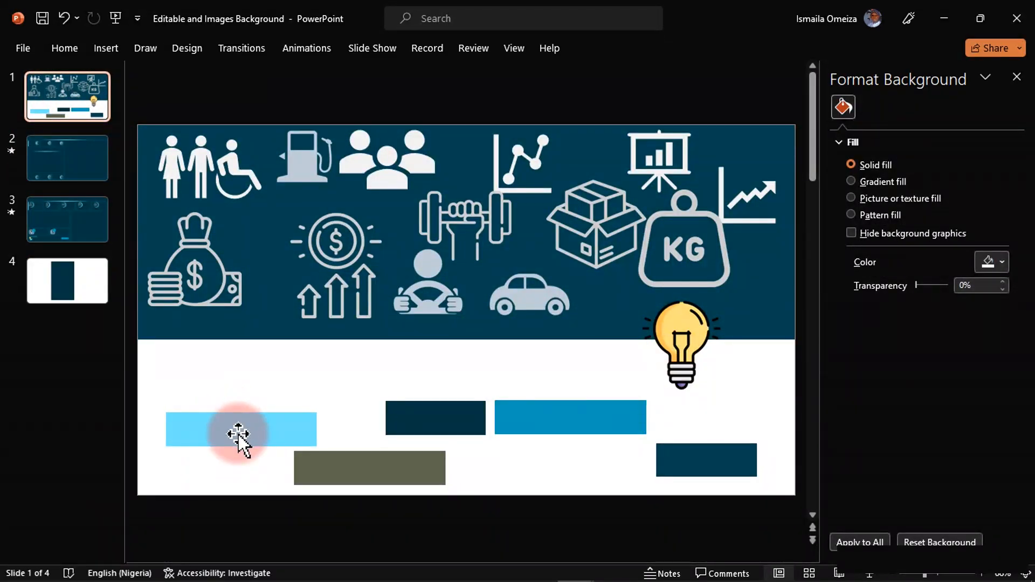
left_click_drag(238, 434, 551, 429)
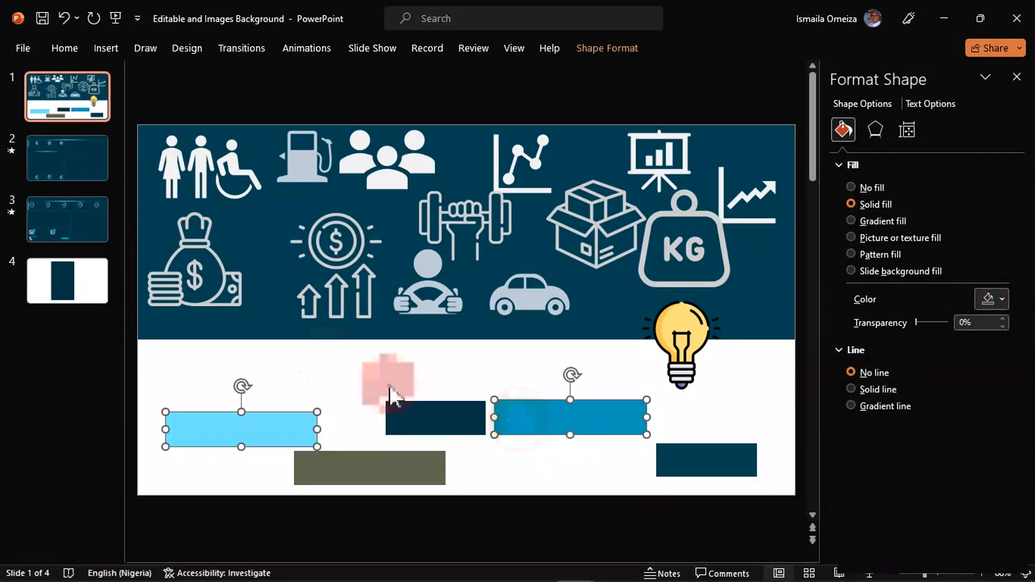
left_click(92, 270)
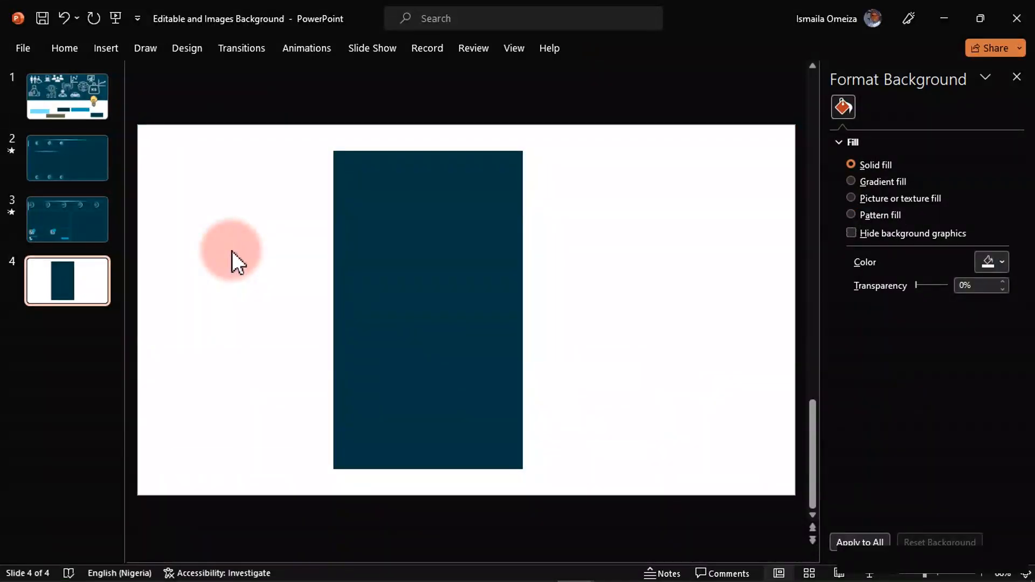
key("ctrl+v")
Fit the medium blue rectangle as a thin header strip across the full width of the dark panel's upper edge.
left_click(663, 370)
left_click(625, 421)
left_click_drag(626, 421, 522, 171)
left_click_drag(430, 185, 430, 176)
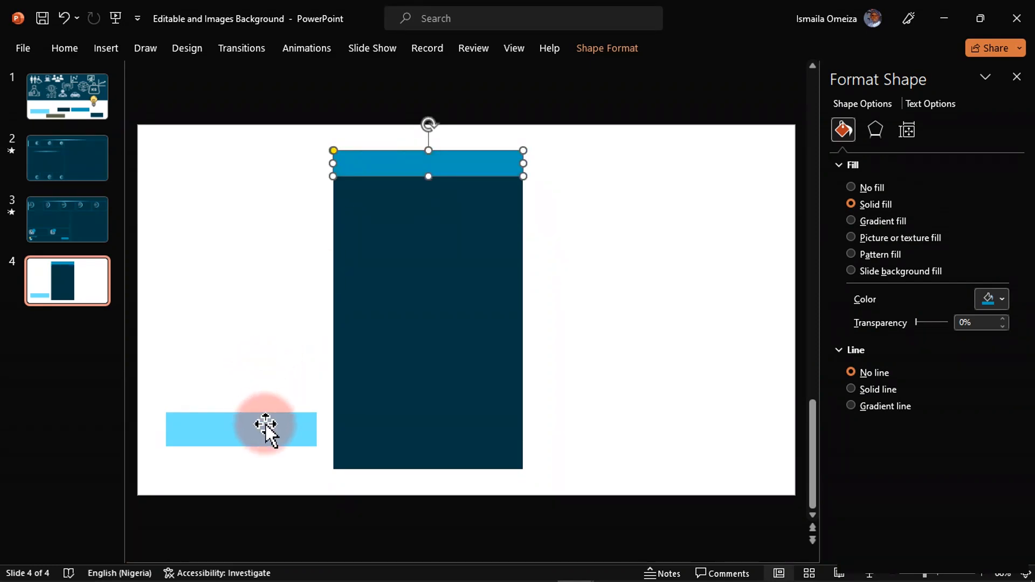
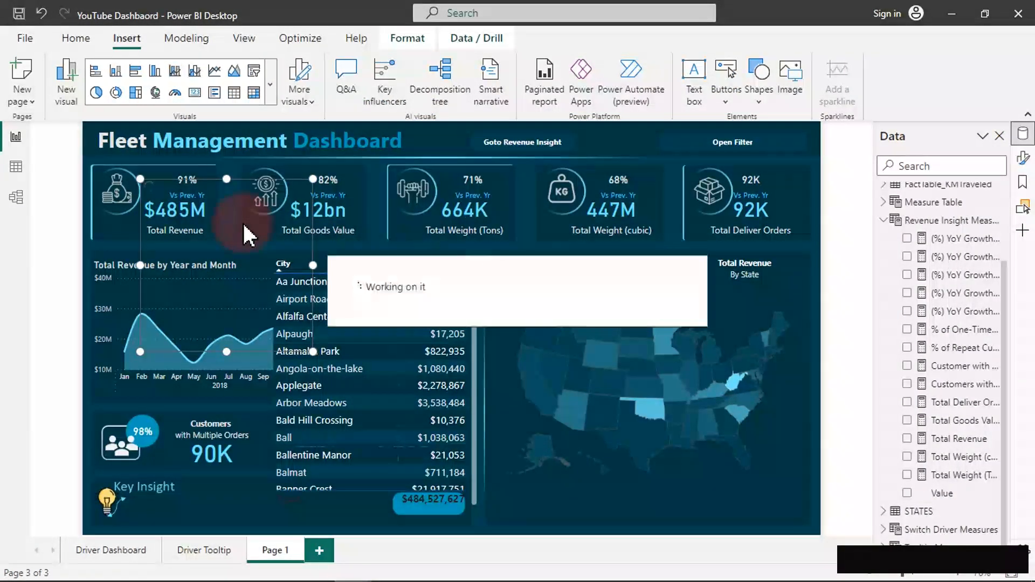
Move the inserted panel image over the state map, set its scaling to Fit and narrow its frame to the Hide Cities button's width.
left_click_drag(310, 213, 591, 310)
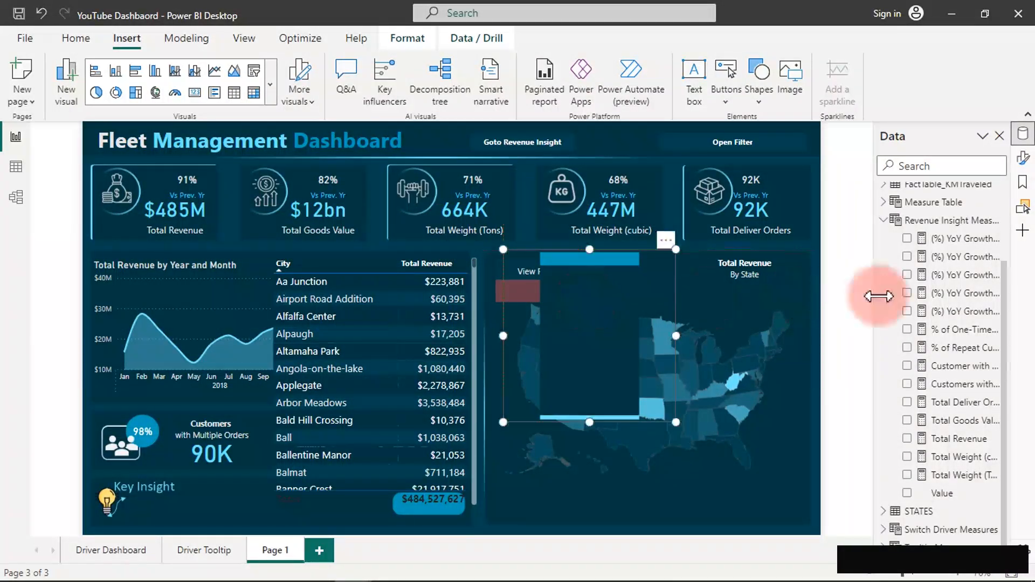
left_click(1023, 158)
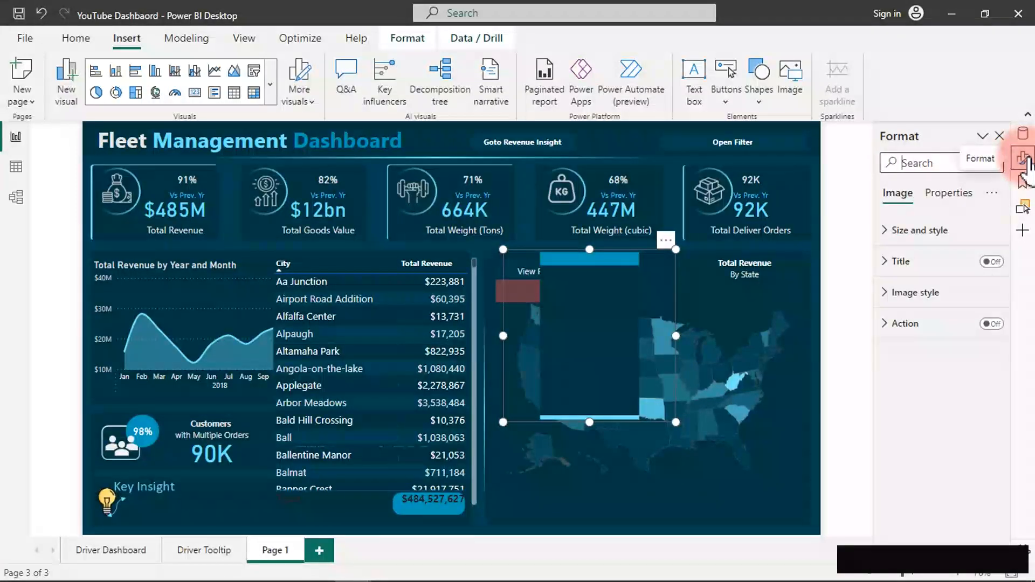
left_click(936, 303)
left_click(942, 340)
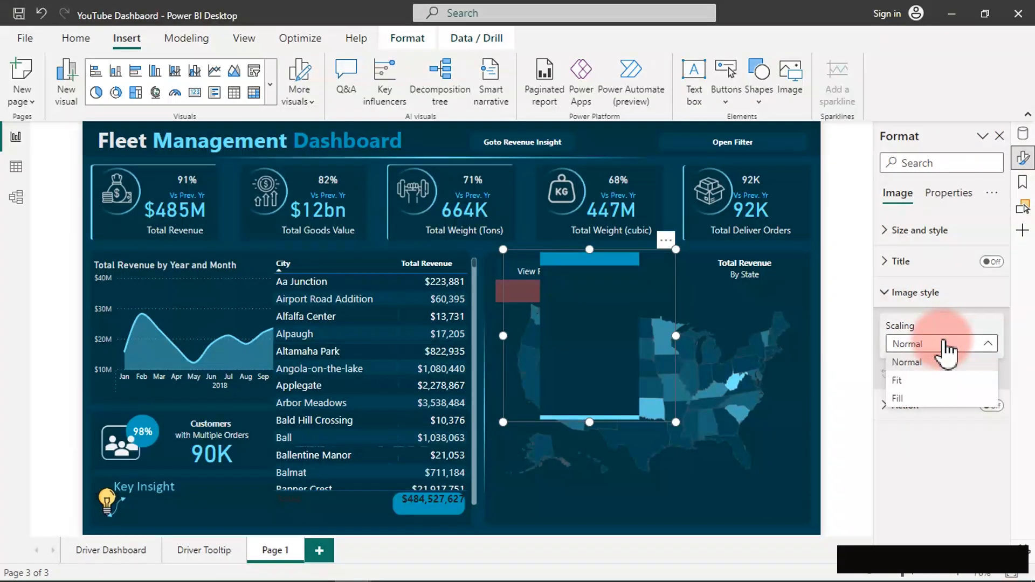
left_click(908, 383)
left_click_drag(676, 336, 630, 341)
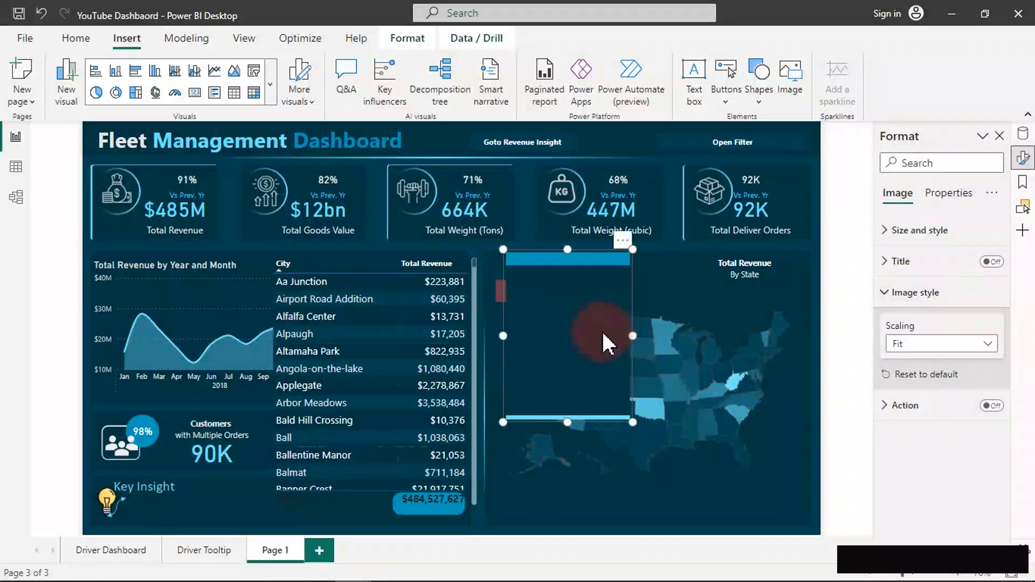
Bring the City and Total Revenue table to the front of the page's stacking order.
left_click(387, 254)
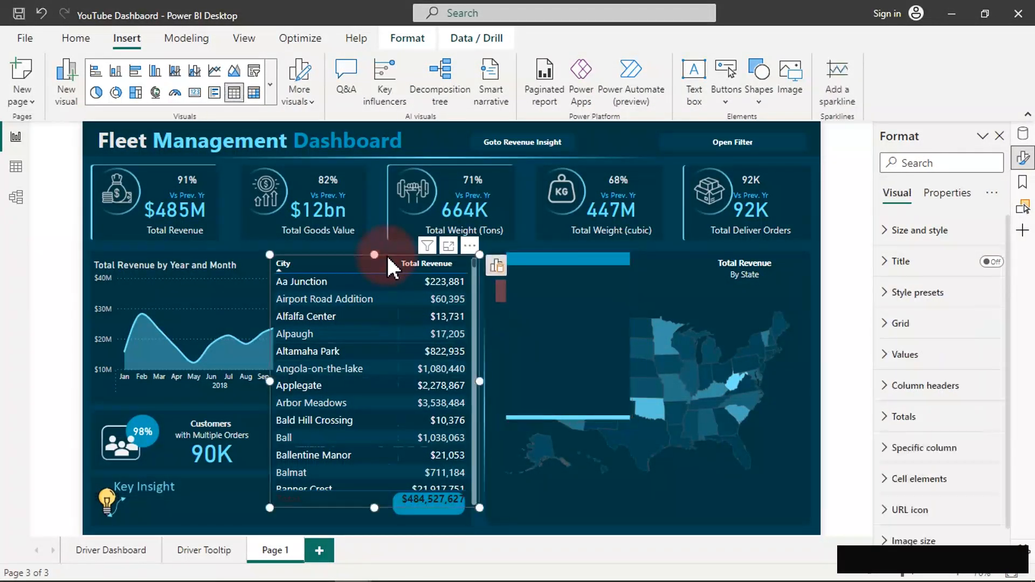
left_click(406, 38)
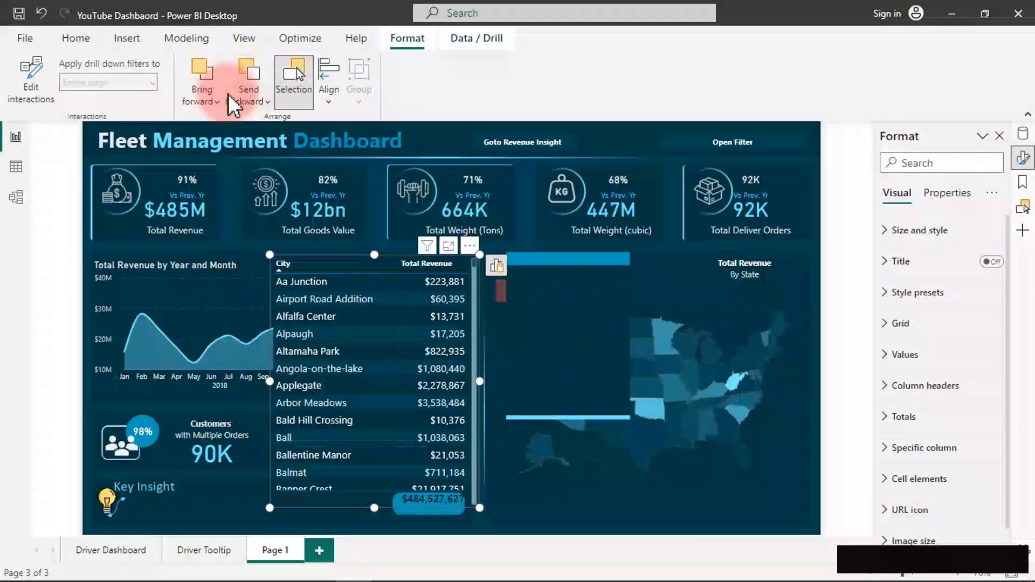
left_click(213, 99)
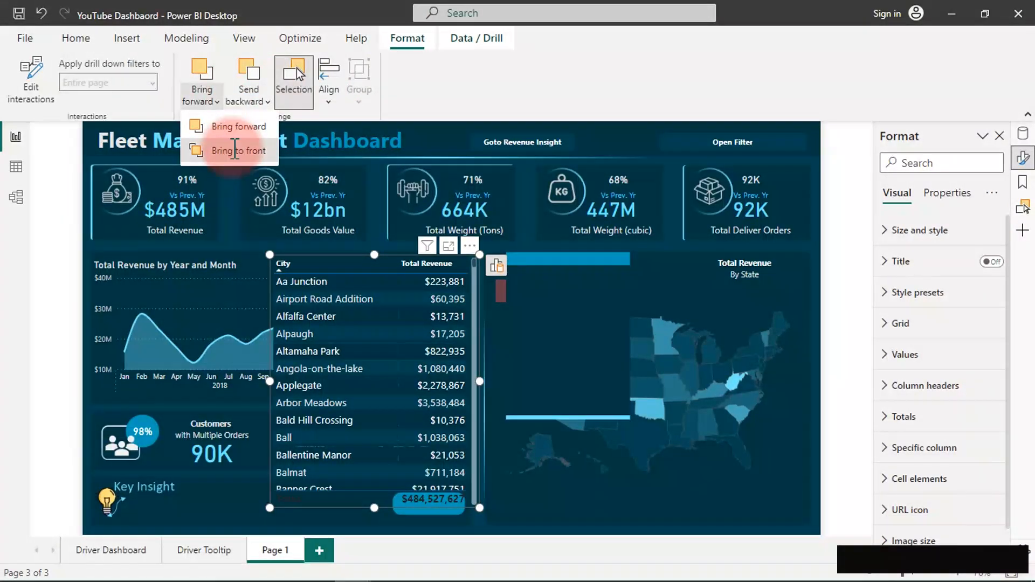
left_click(231, 147)
left_click(211, 105)
left_click(223, 125)
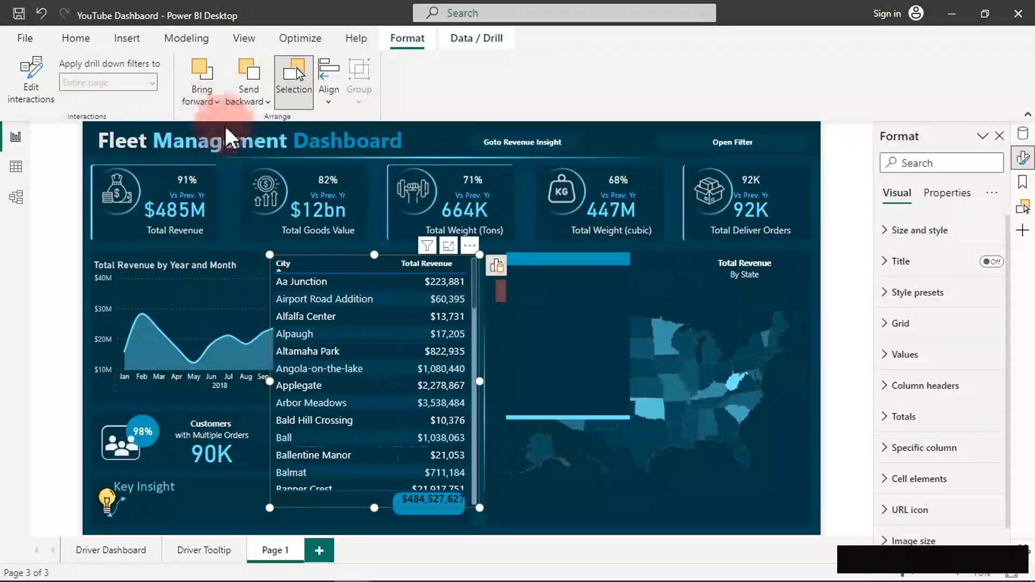
Move the panel image from the state map behind the city revenue table and enlarge it to cover the table's full area.
left_click(591, 259)
left_click_drag(594, 256, 367, 247)
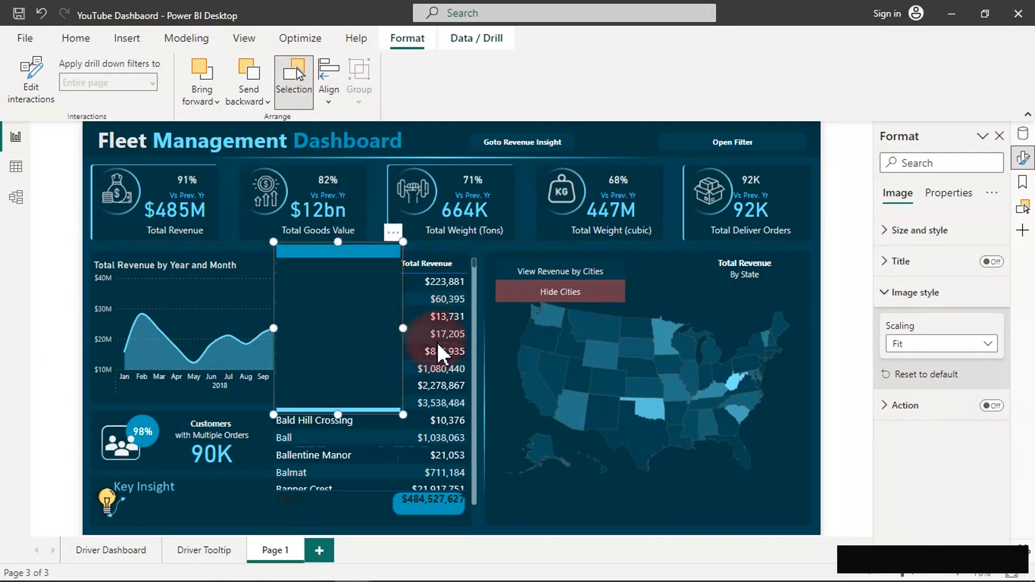
left_click_drag(408, 415, 482, 527)
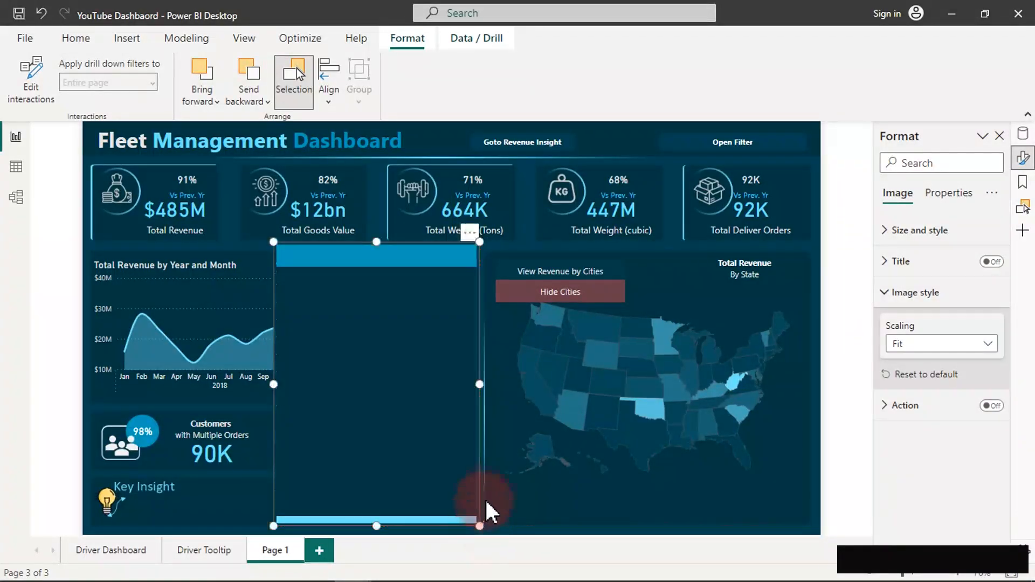
left_click(613, 141)
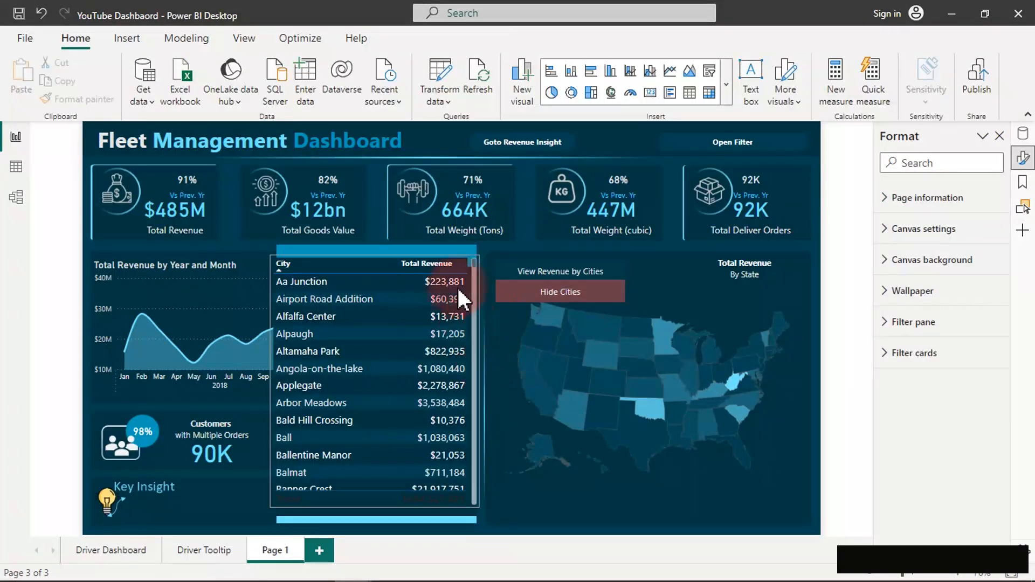
Widen the panel image slightly beyond the city table's left edge, over the end of the revenue line chart.
left_click(403, 252)
left_click(403, 250)
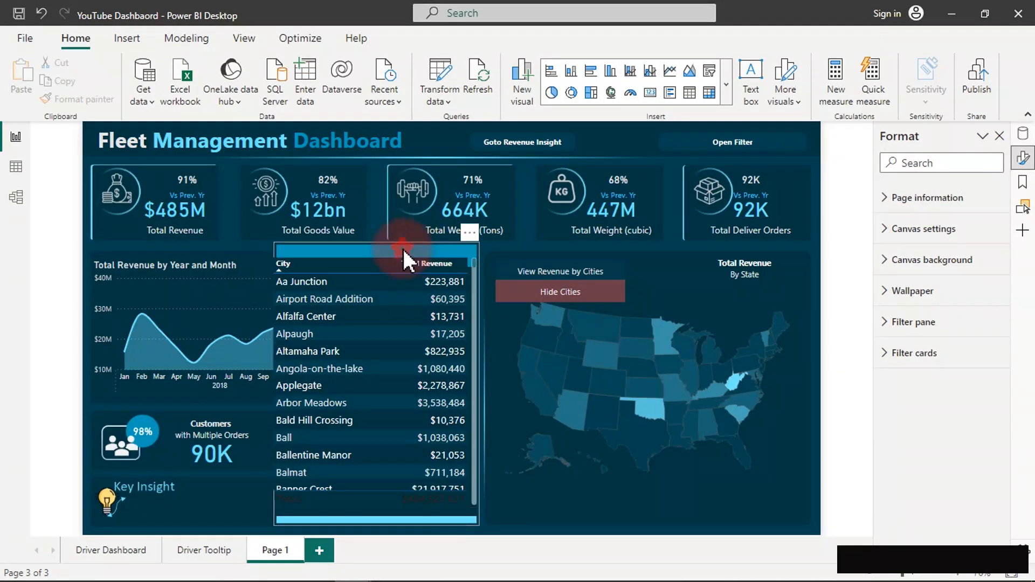
left_click_drag(275, 383, 260, 387)
left_click(606, 132)
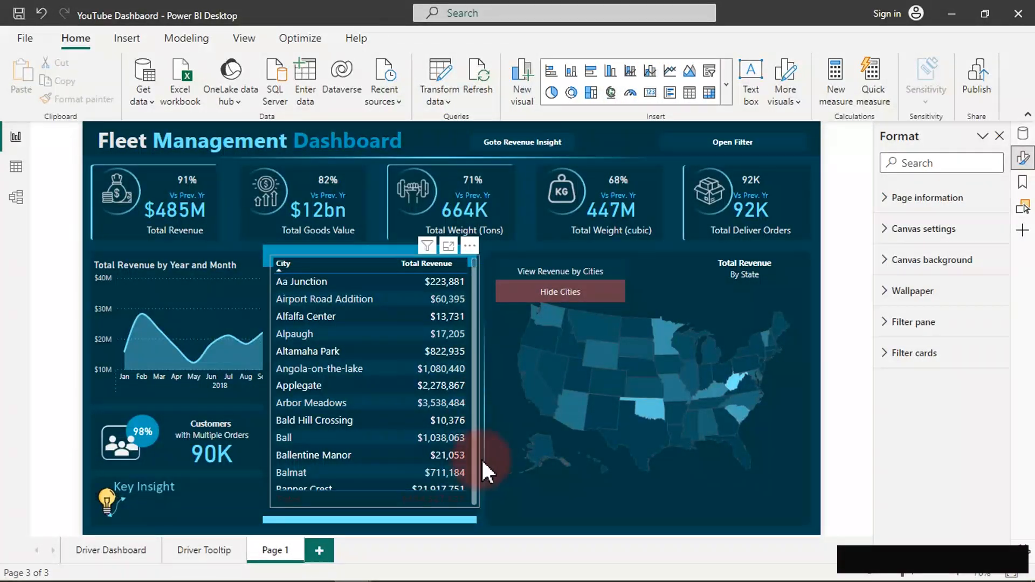
Shift the city revenue table down so its column headers sit just below the panel's blue header strip.
left_click(482, 275)
left_click_drag(470, 245, 470, 259)
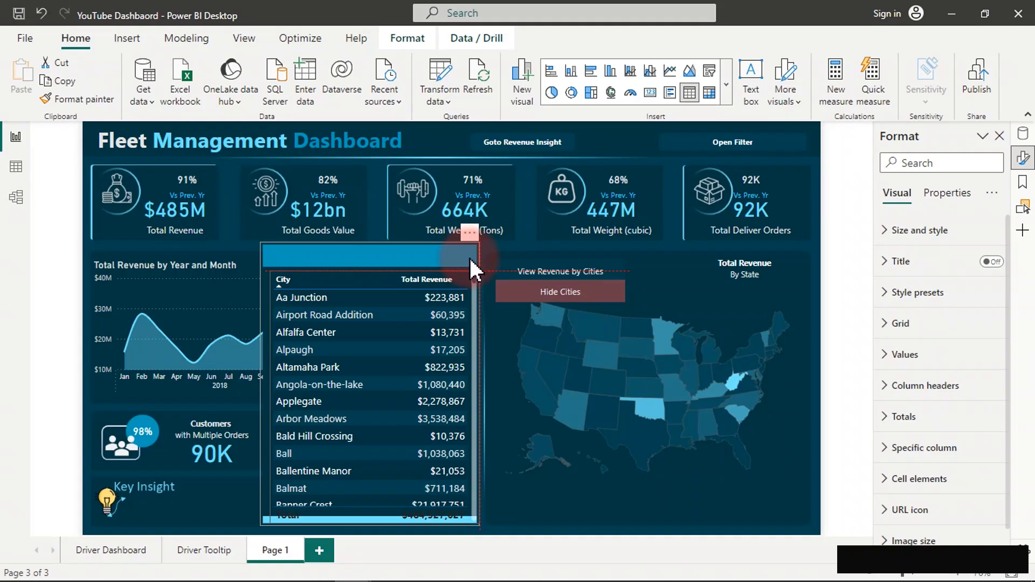
left_click_drag(469, 257, 473, 261)
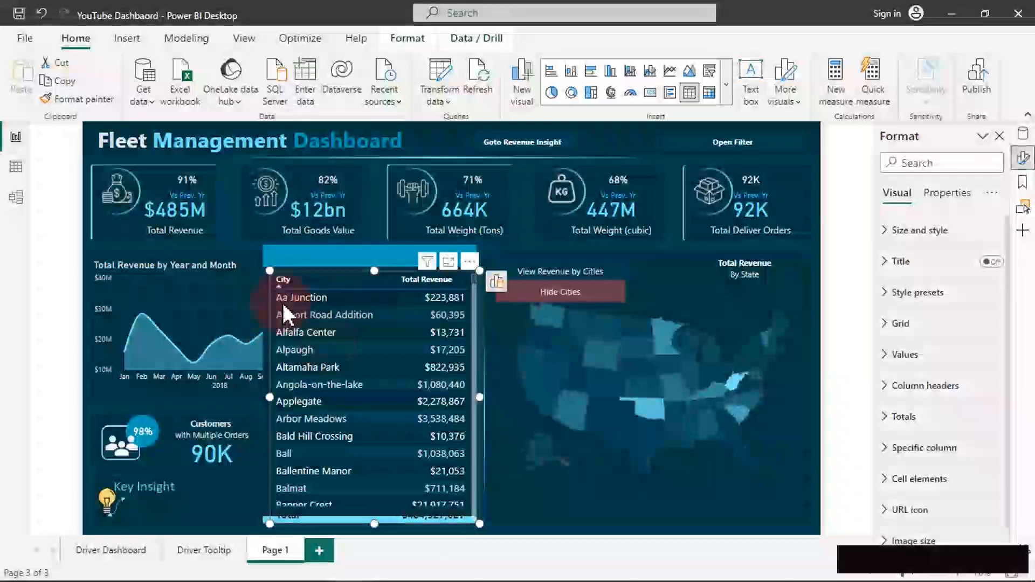
Turn off the totals row of the city revenue table.
left_click(923, 358)
left_click(923, 360)
left_click(905, 418)
left_click(987, 455)
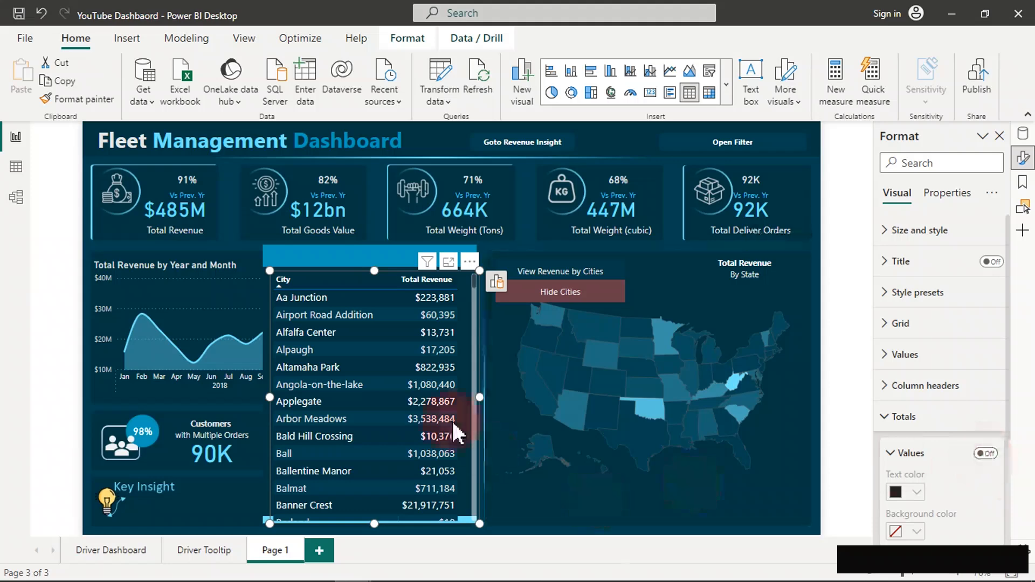
Shorten the city revenue table so its lower edge ends just above the panel's light blue strip.
scroll(416, 394, "down", 1)
scroll(412, 394, "up", 2)
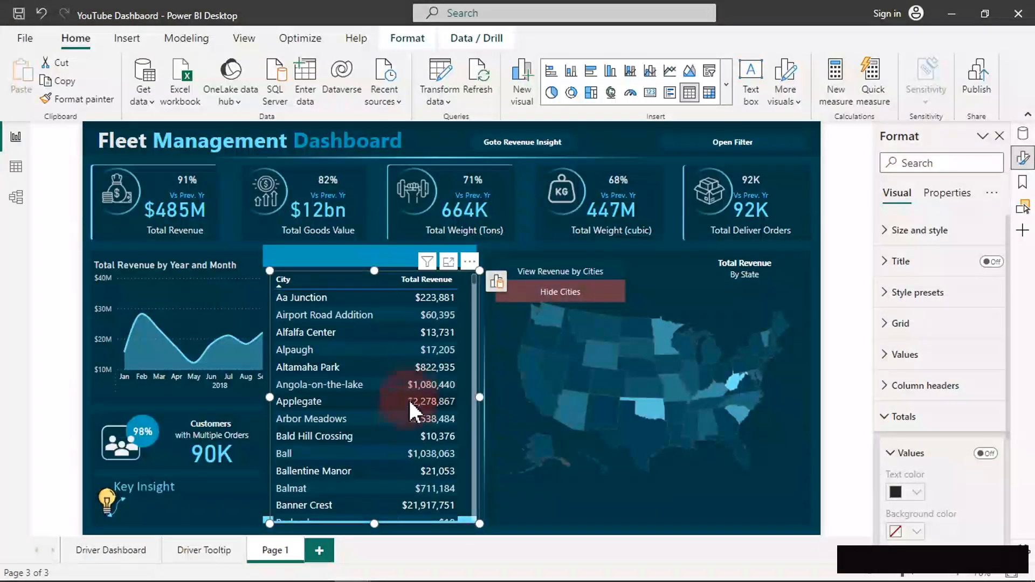
left_click_drag(375, 522, 375, 513)
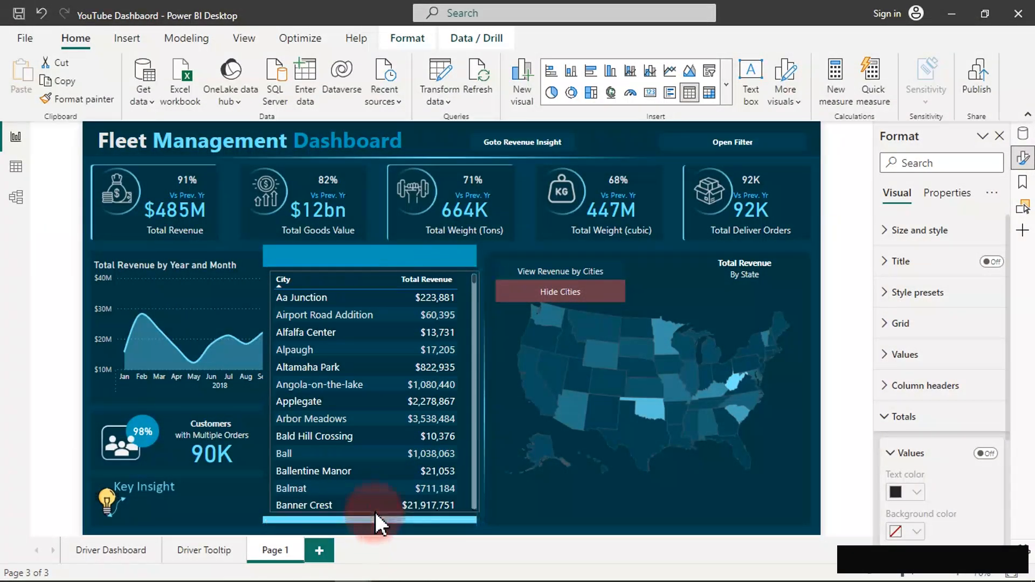
left_click(374, 512)
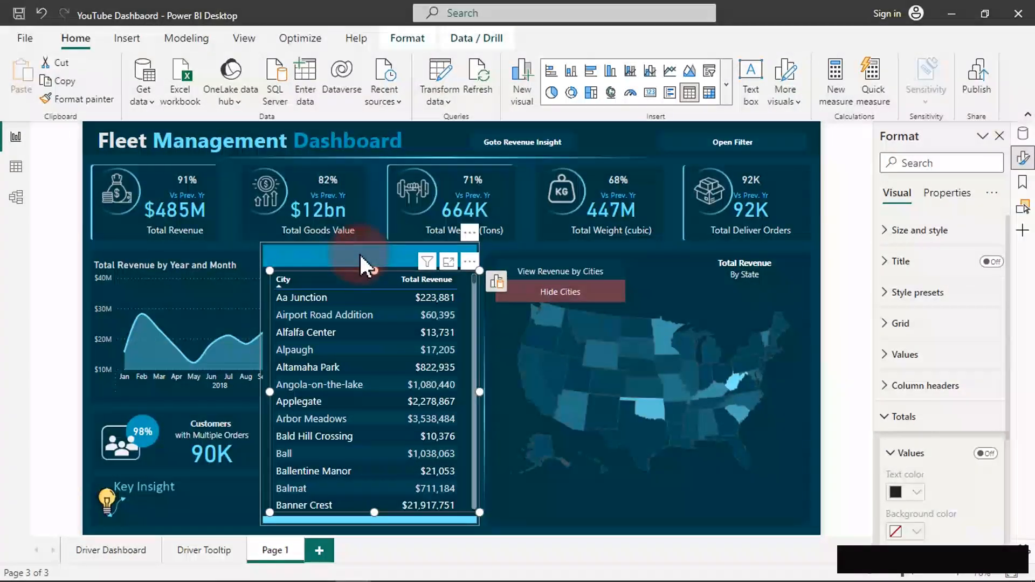
left_click(603, 140)
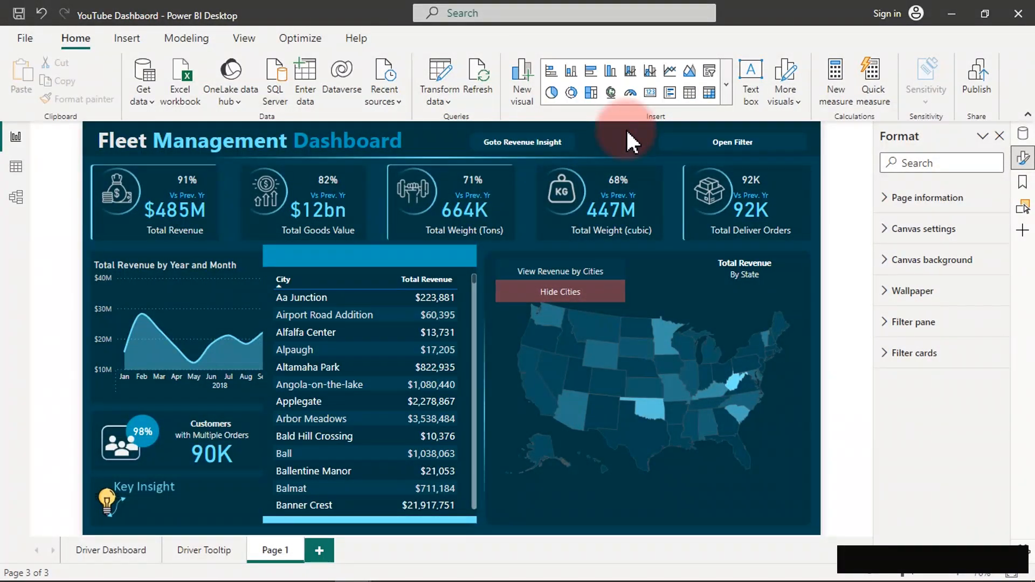
Start a new measure in the Revenue Insight measures table and name it Total Cities.
left_click(1022, 133)
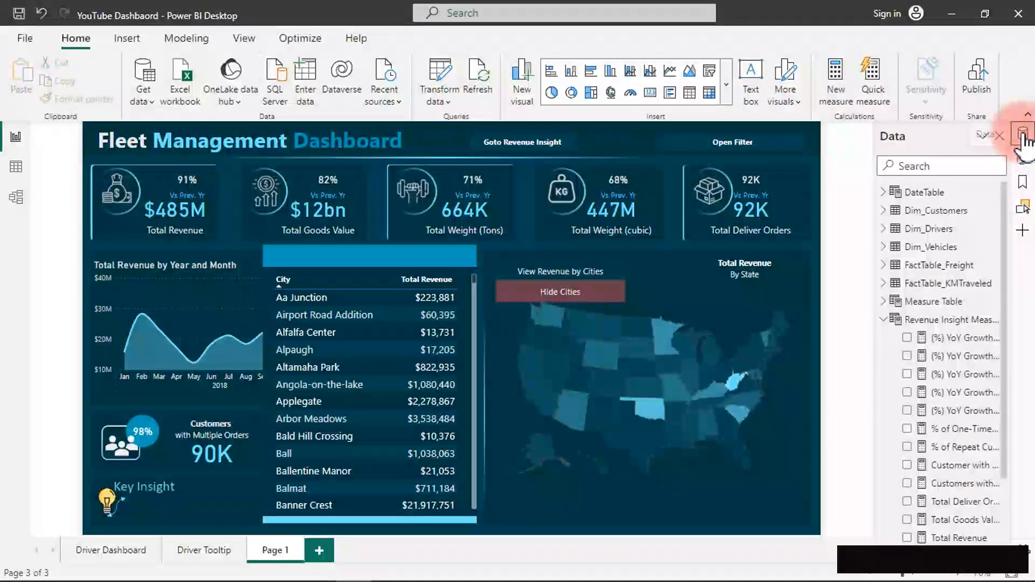
left_click(941, 357)
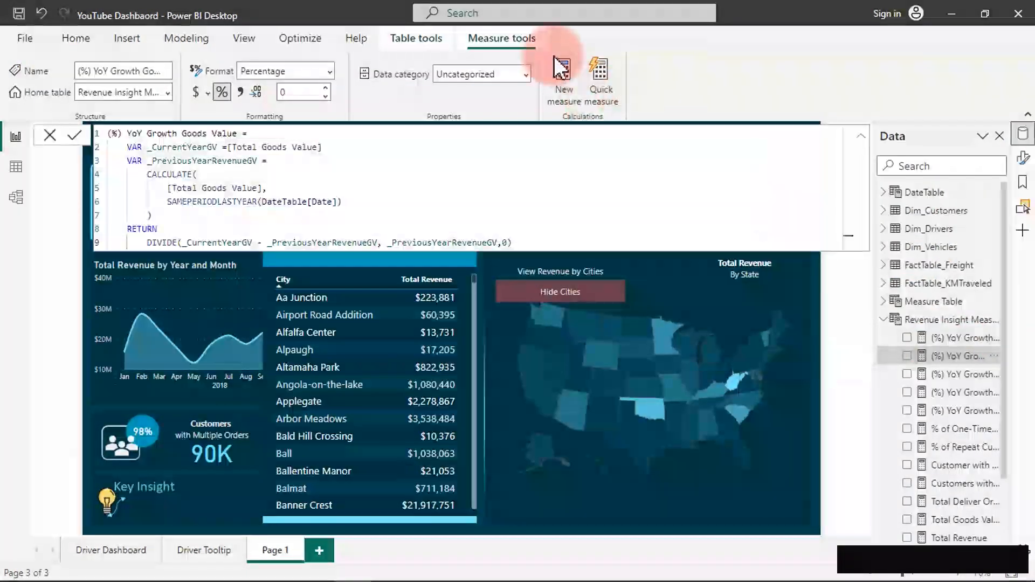
left_click(563, 72)
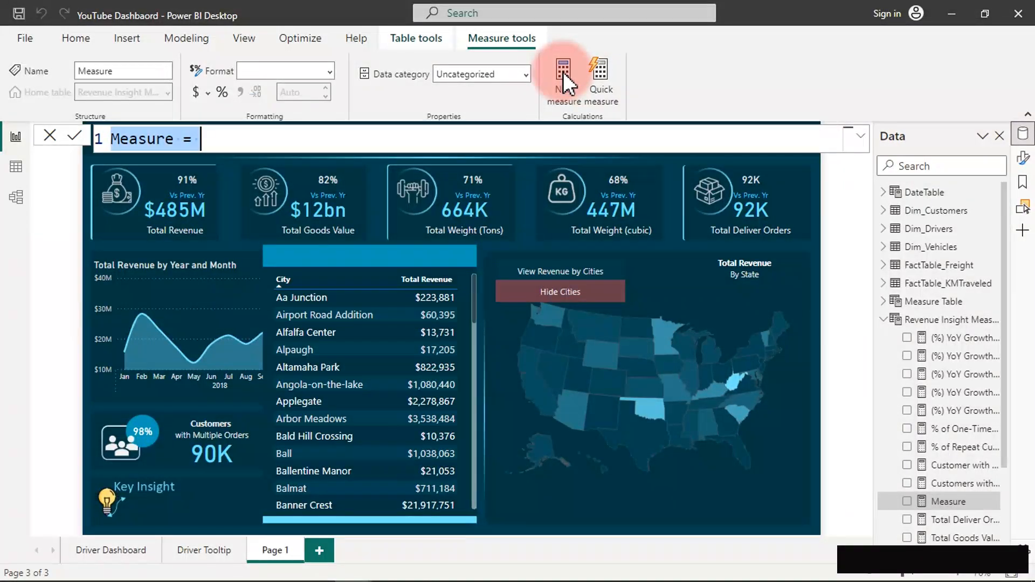
type("tota")
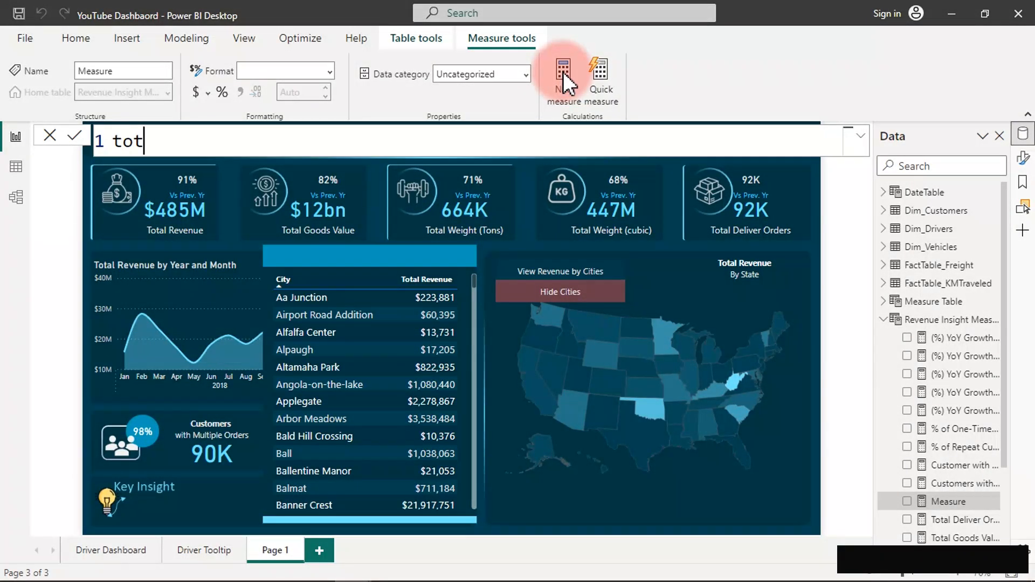
key("BackSpace")
key("BackSpace")
key("BackSpace")
key("BackSpace")
type("Total Citie")
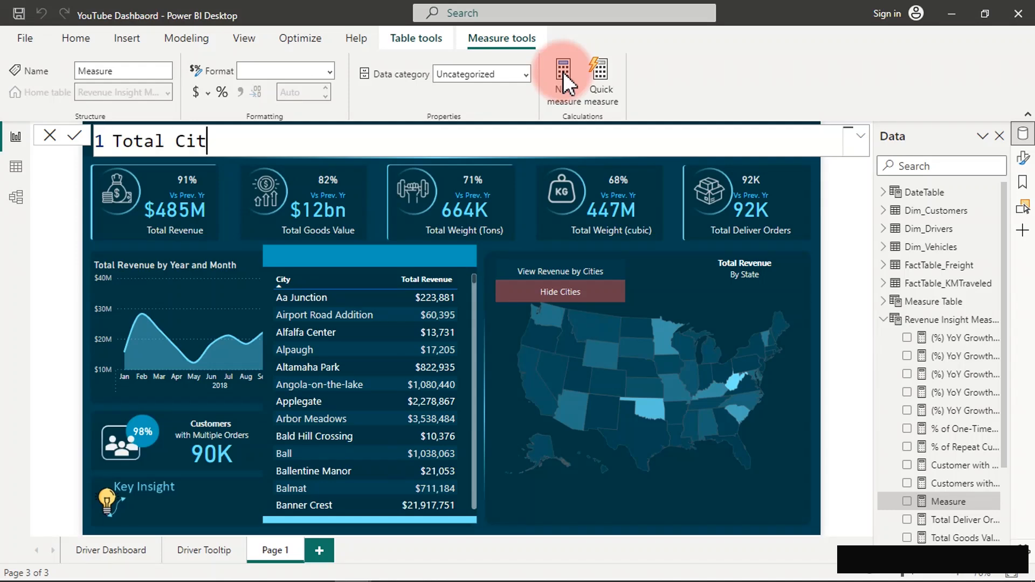
key("BackSpace")
type("ies =dis")
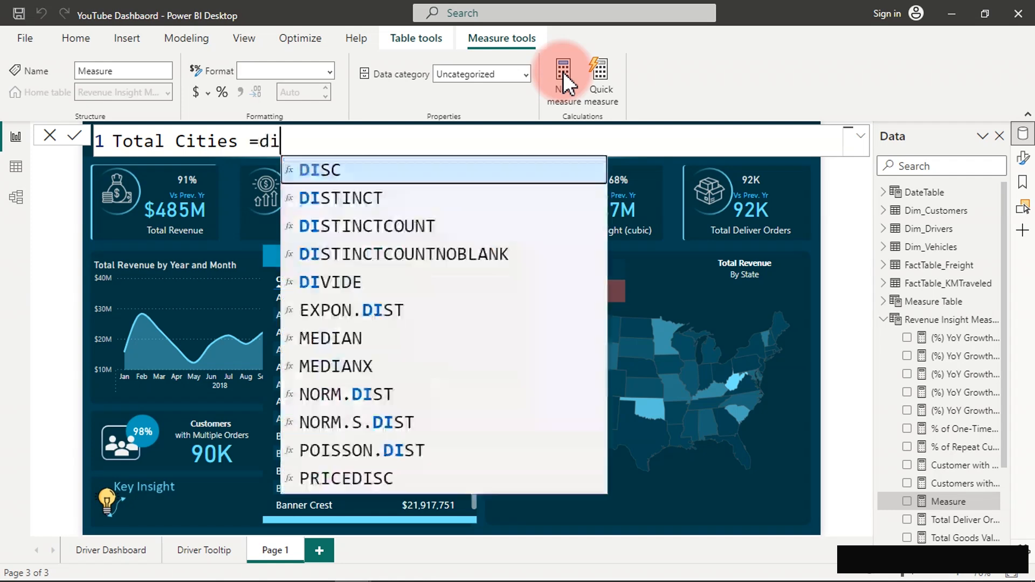
Define the Total Cities measure as DISTINCTCOUNT(FactTable_Freight[City]) and commit it.
key("Down")
key("Down")
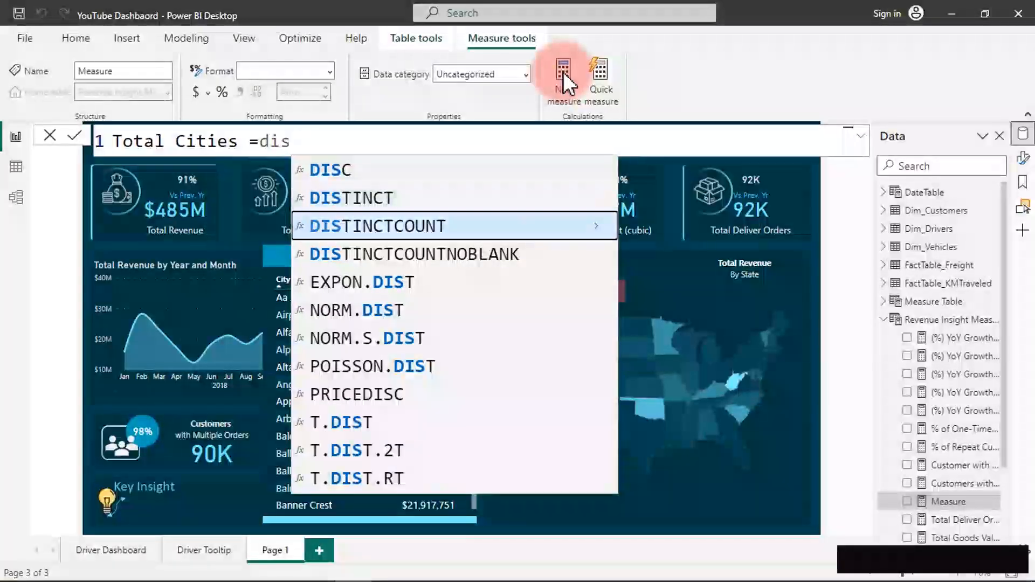
key("Tab")
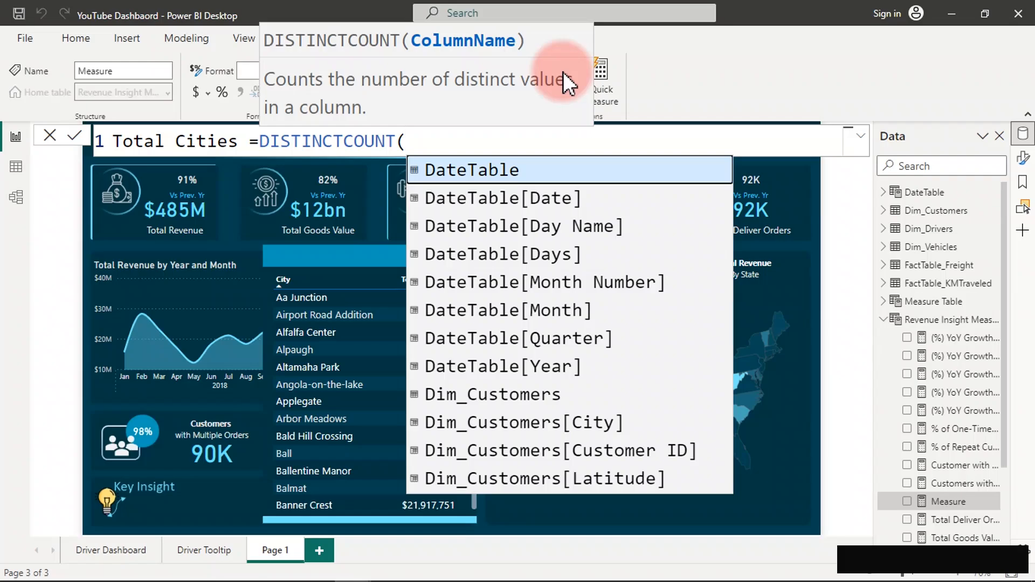
type("ci")
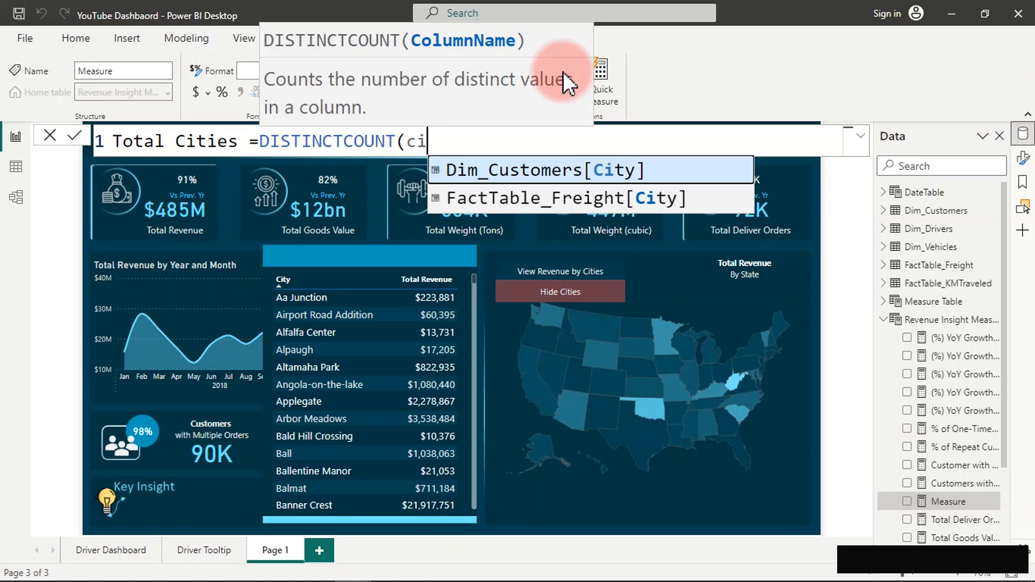
key("Down")
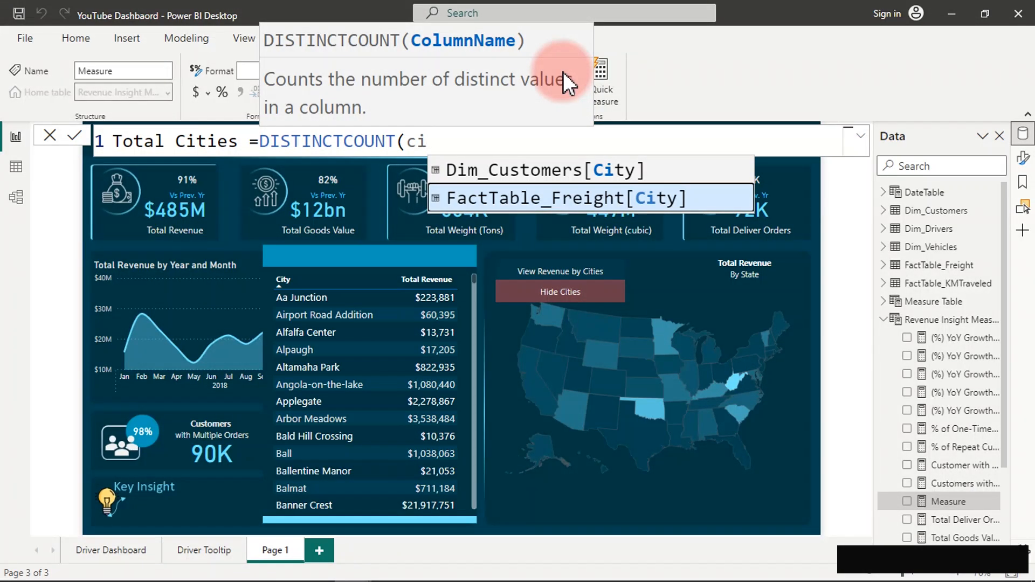
key("Tab")
type(")")
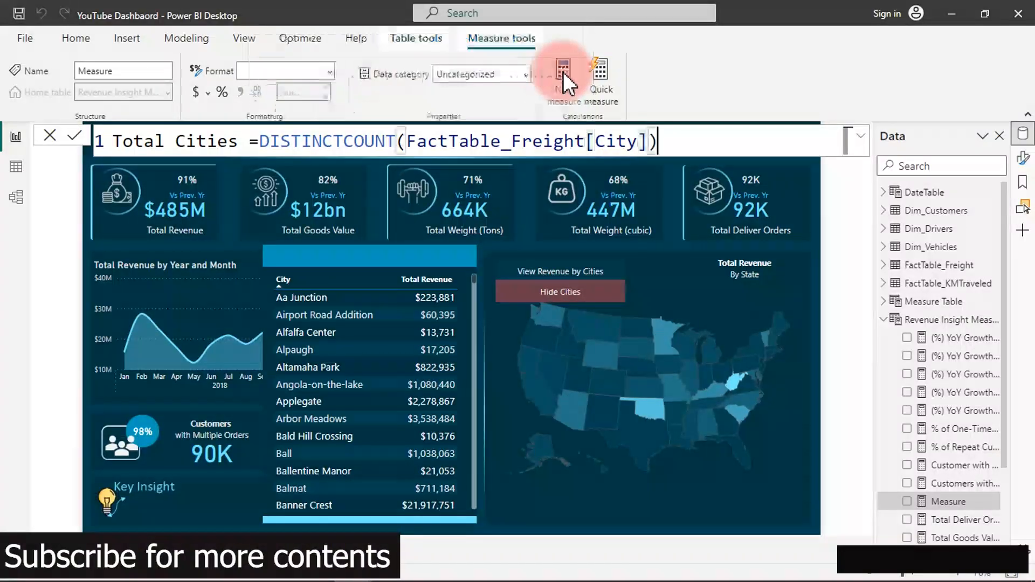
left_click(563, 72)
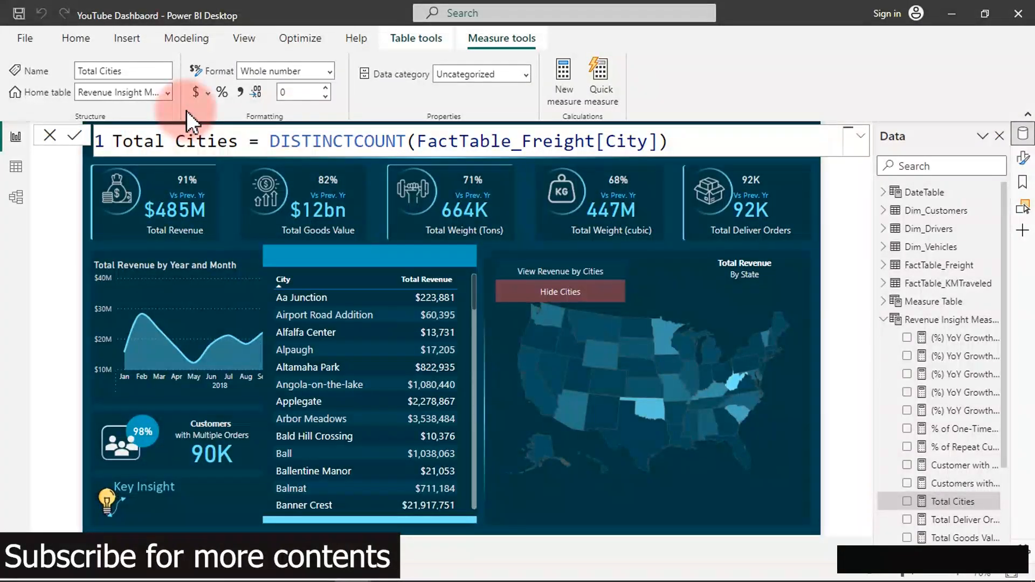
Insert a text box on the page containing the text "Total Transaction City is".
left_click(129, 38)
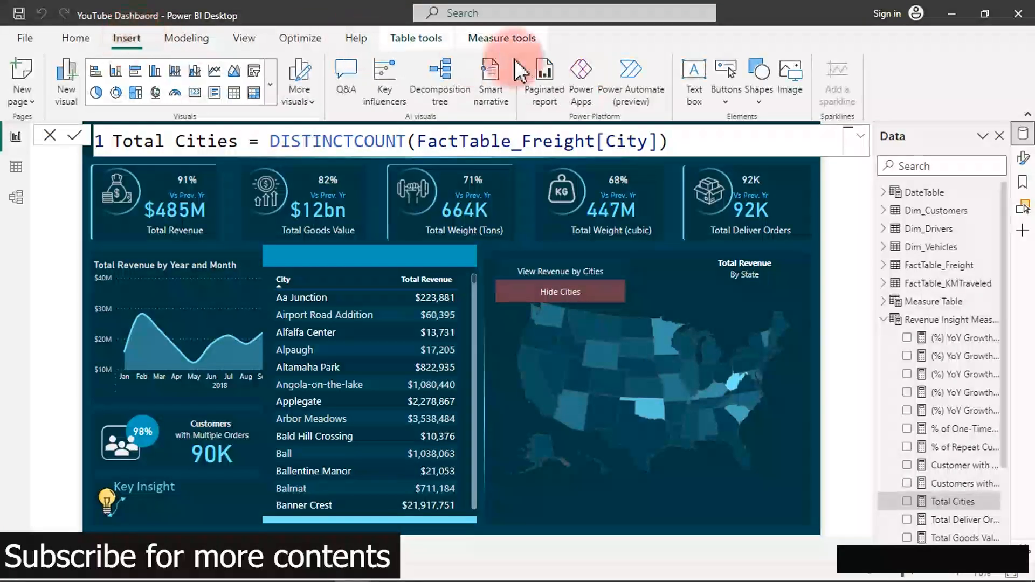
left_click(693, 72)
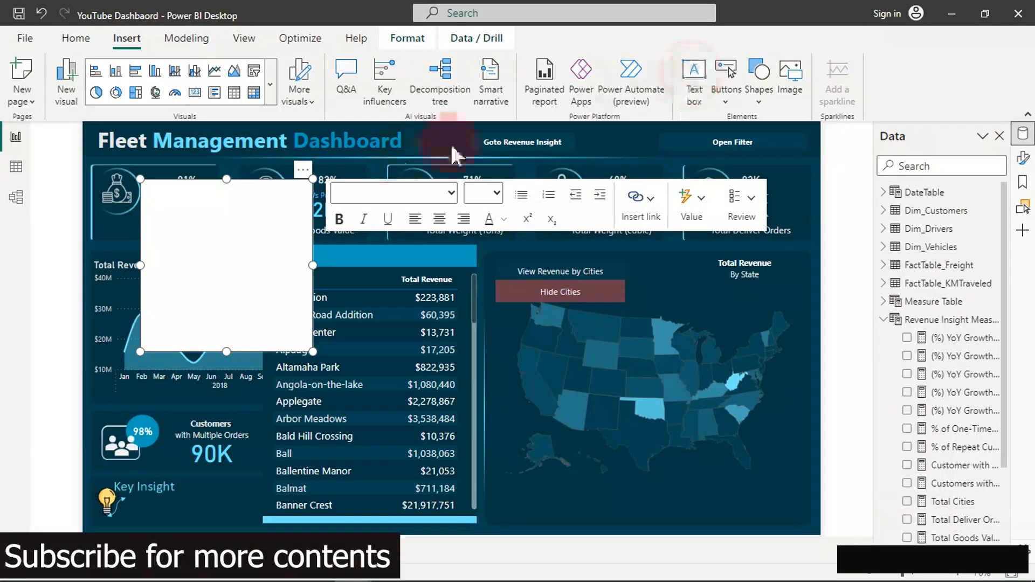
left_click(218, 216)
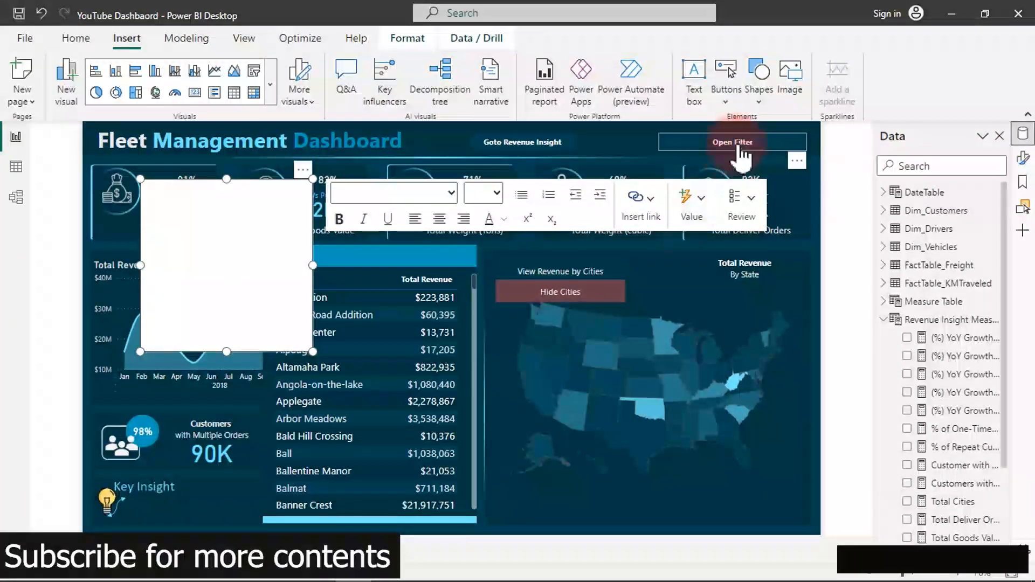
left_click(283, 270)
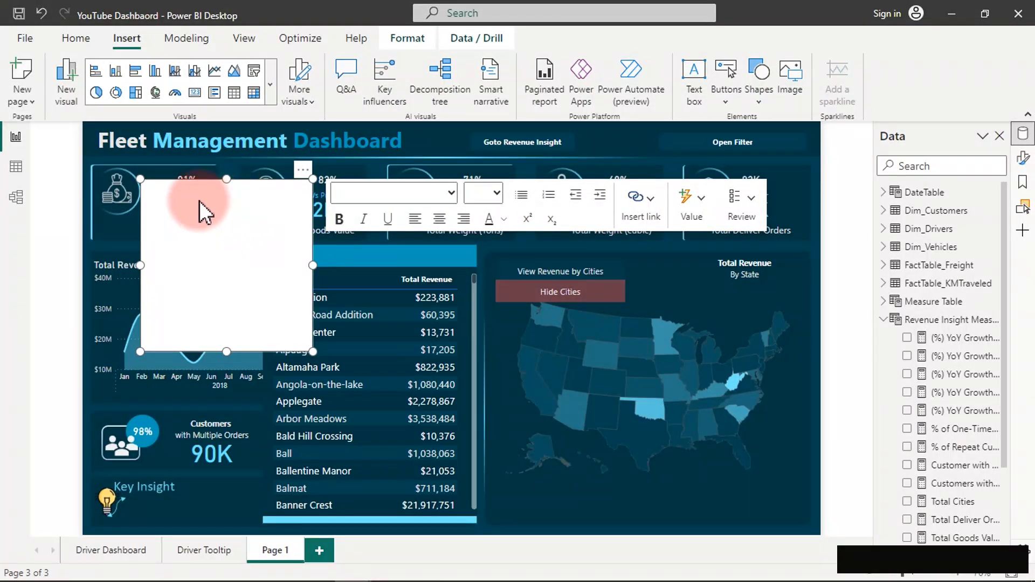
left_click(161, 195)
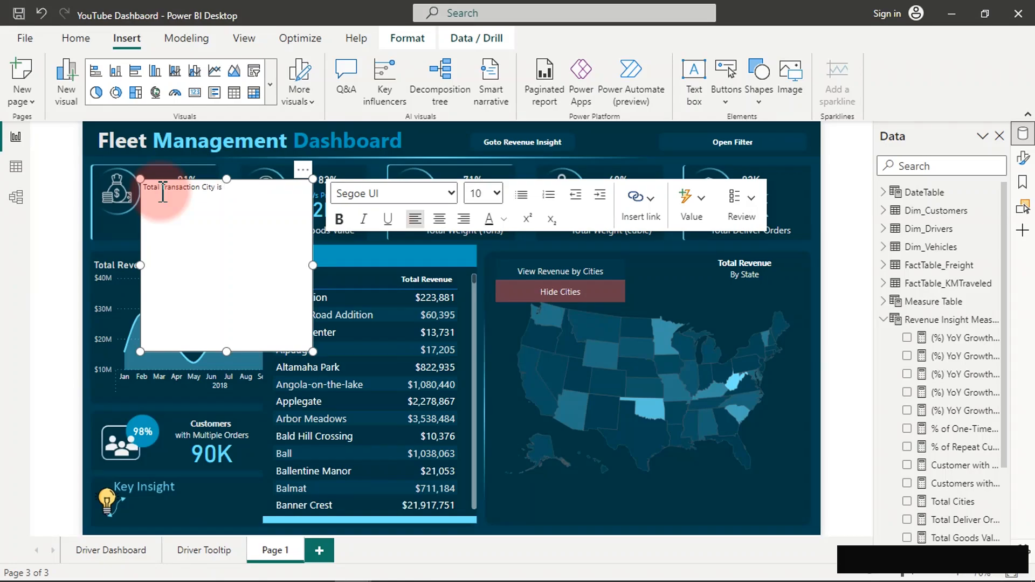
Append a dynamic value based on the total cities measure to the text box sentence and save it.
left_click(698, 203)
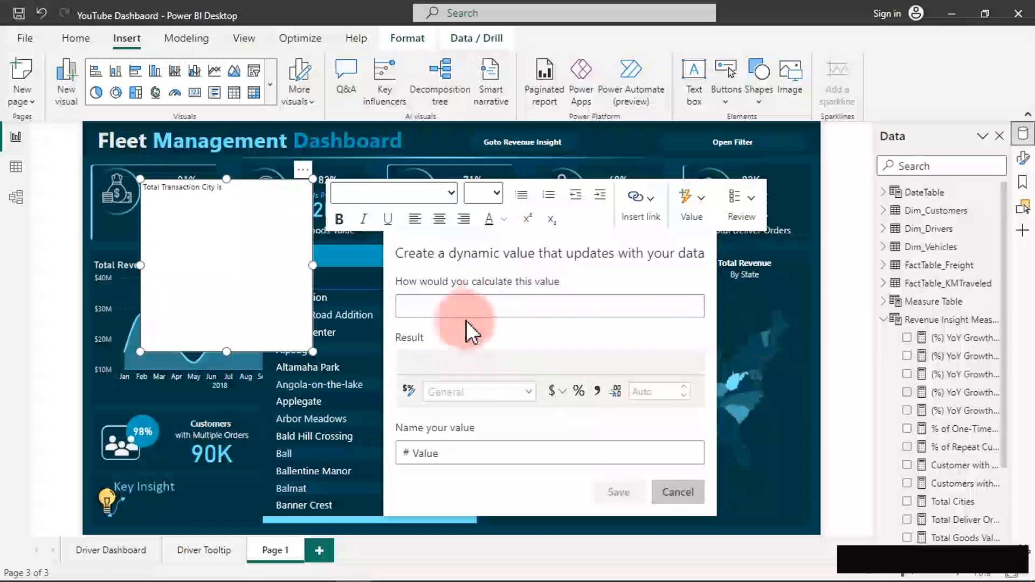
type("to")
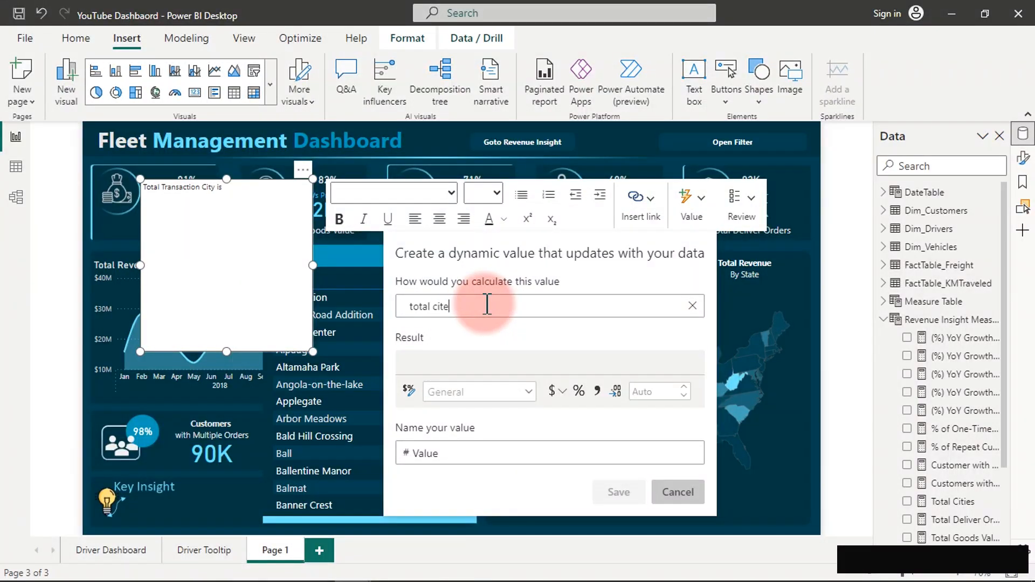
type("tal cite")
key("BackSpace")
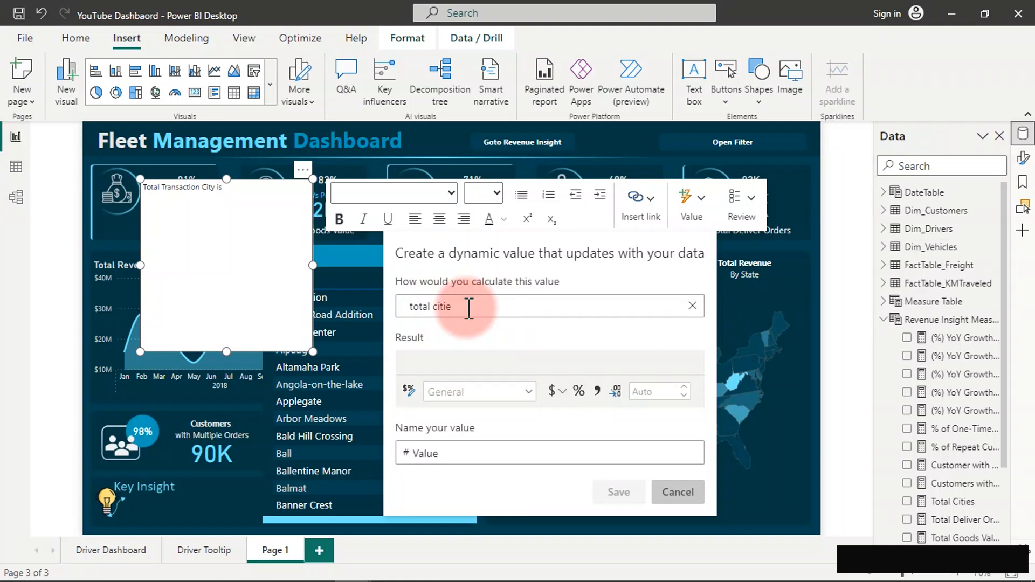
key("BackSpace")
type("total")
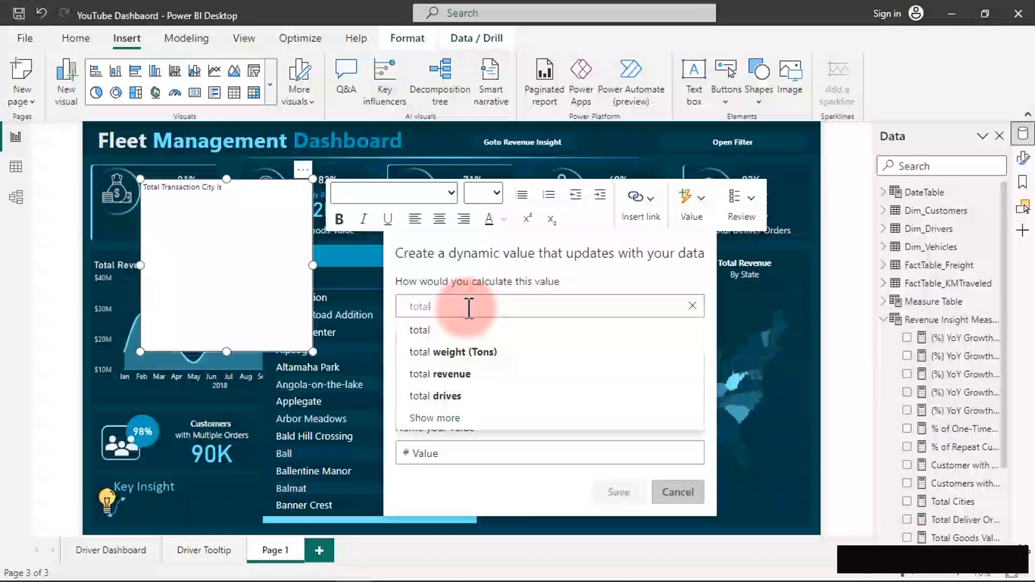
type(" ci")
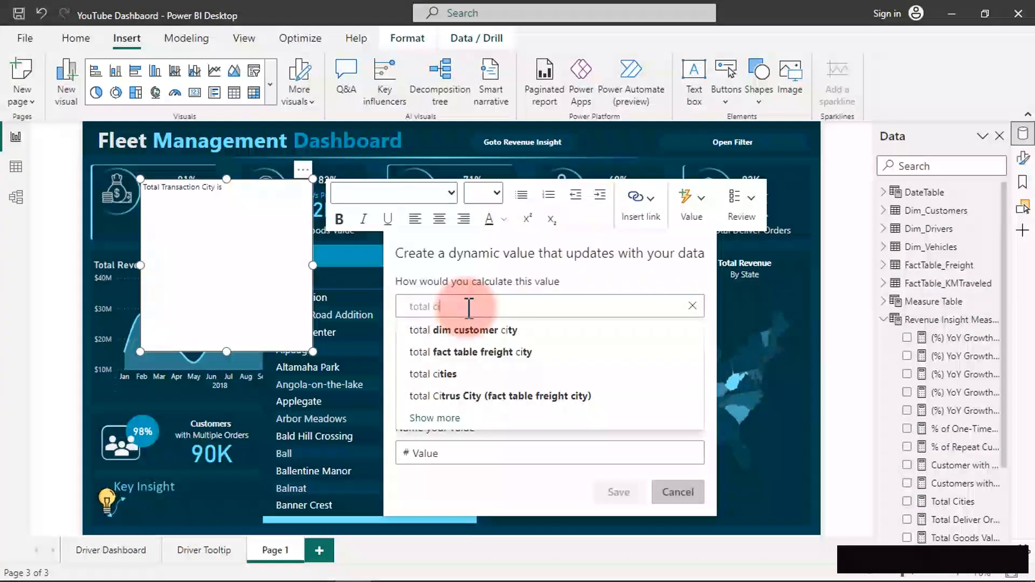
left_click(440, 375)
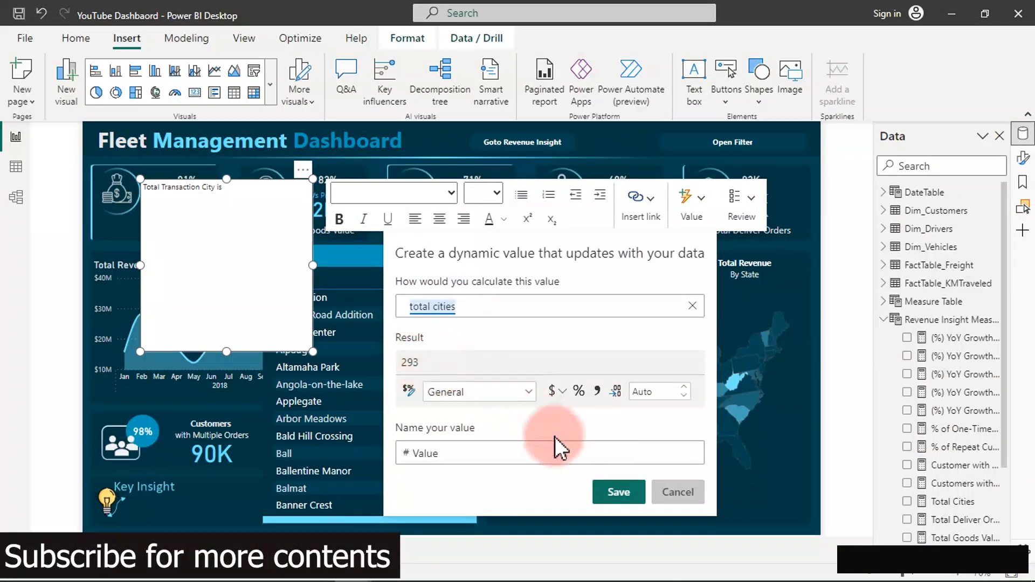
left_click(612, 497)
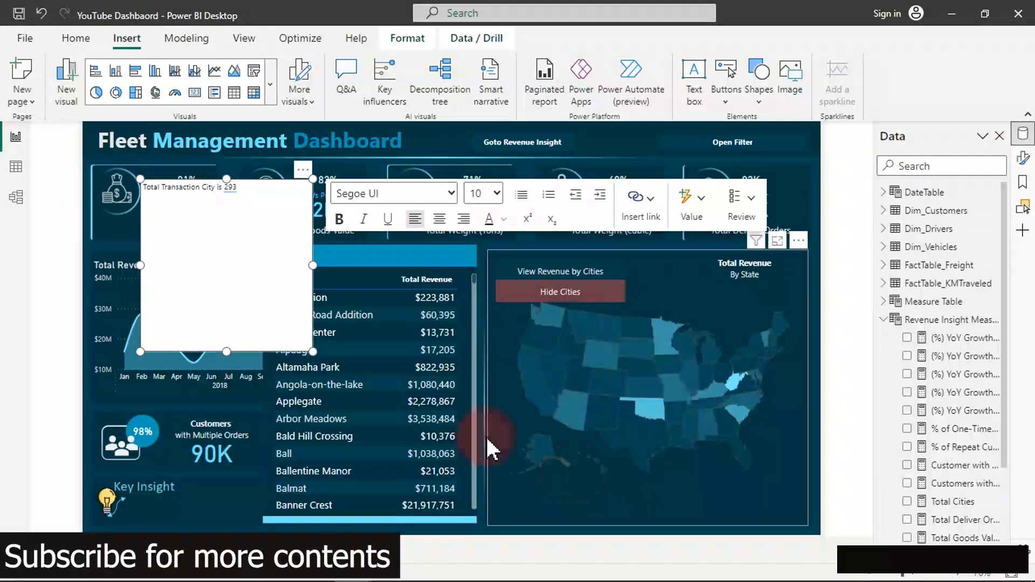
Shrink the text box to one line in height, centre its text and set the font size to 14.
left_click_drag(311, 352, 302, 205)
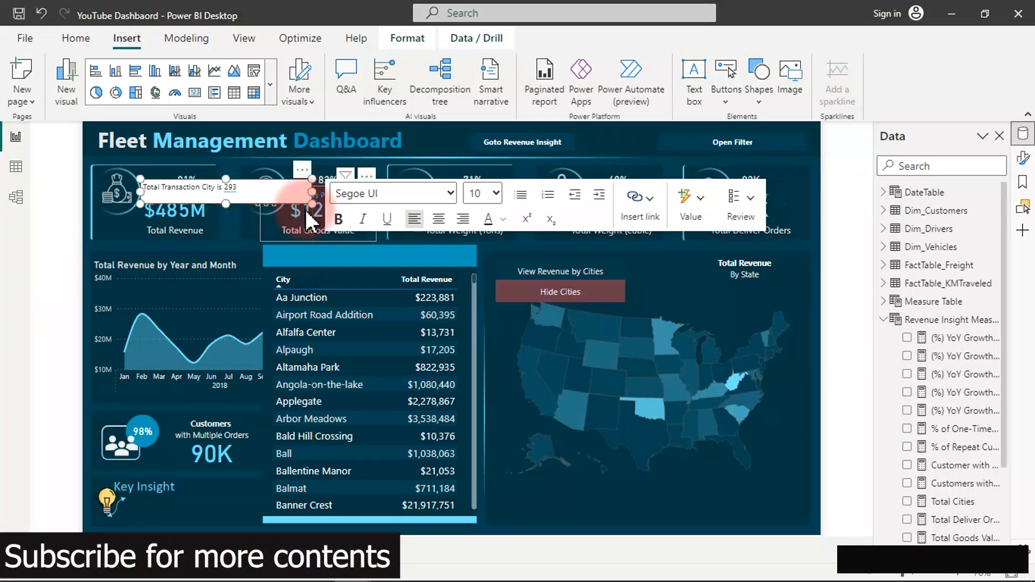
left_click(282, 192)
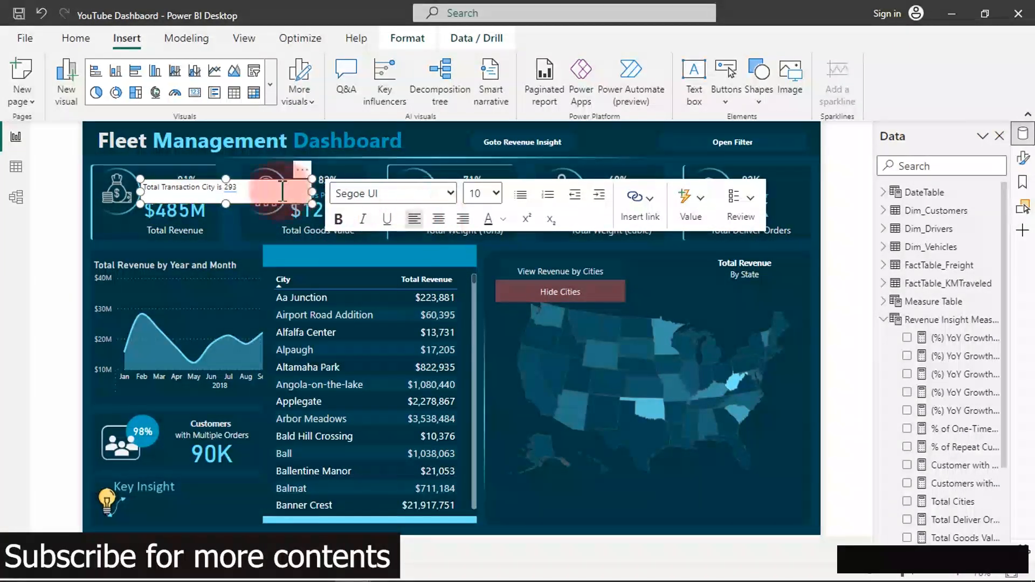
key("ctrl+a")
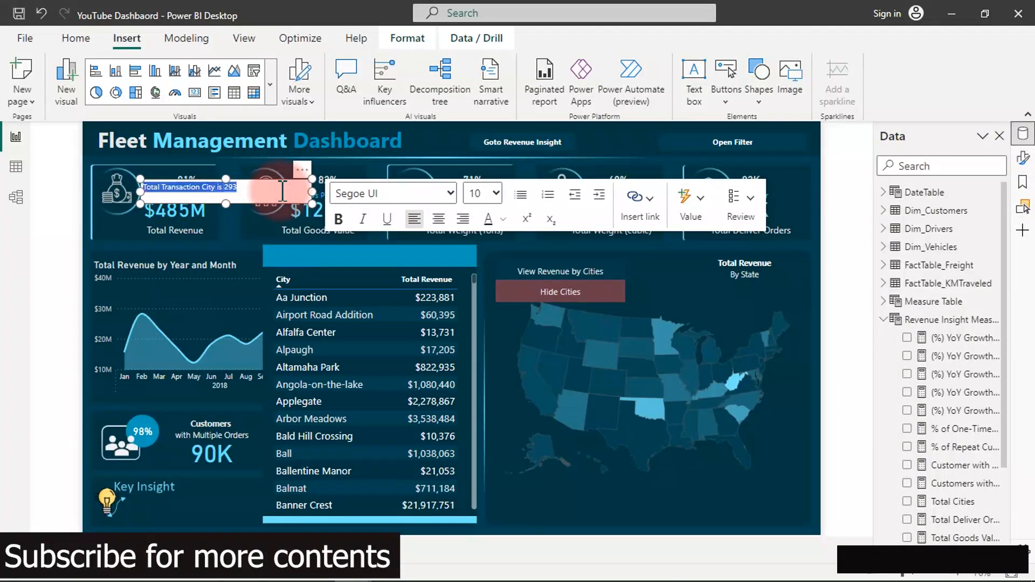
left_click(440, 220)
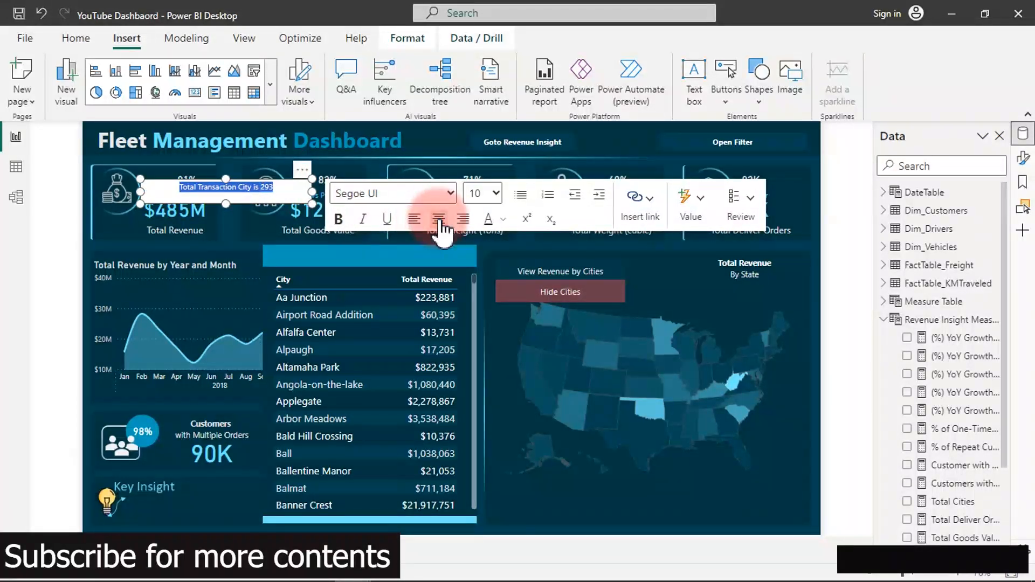
left_click(495, 195)
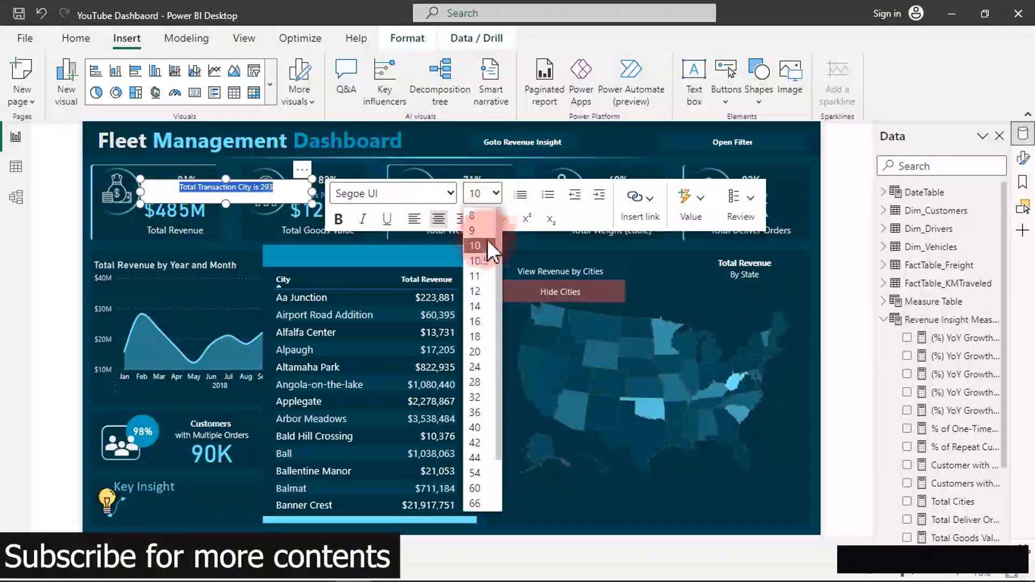
left_click(476, 306)
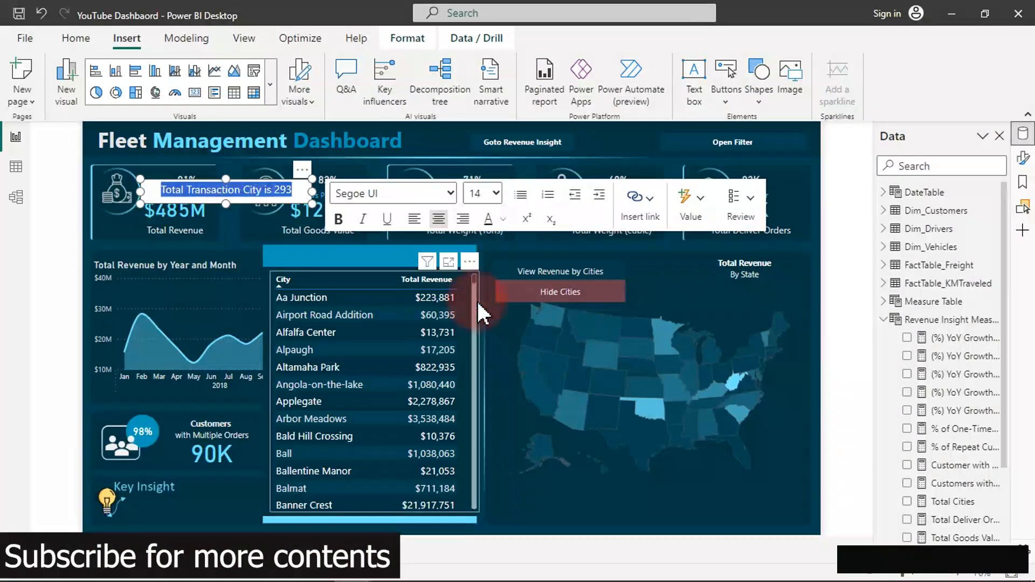
Move the text box onto the blue header strip above the city table and narrow it to fit inside the strip.
left_click_drag(320, 174, 471, 252)
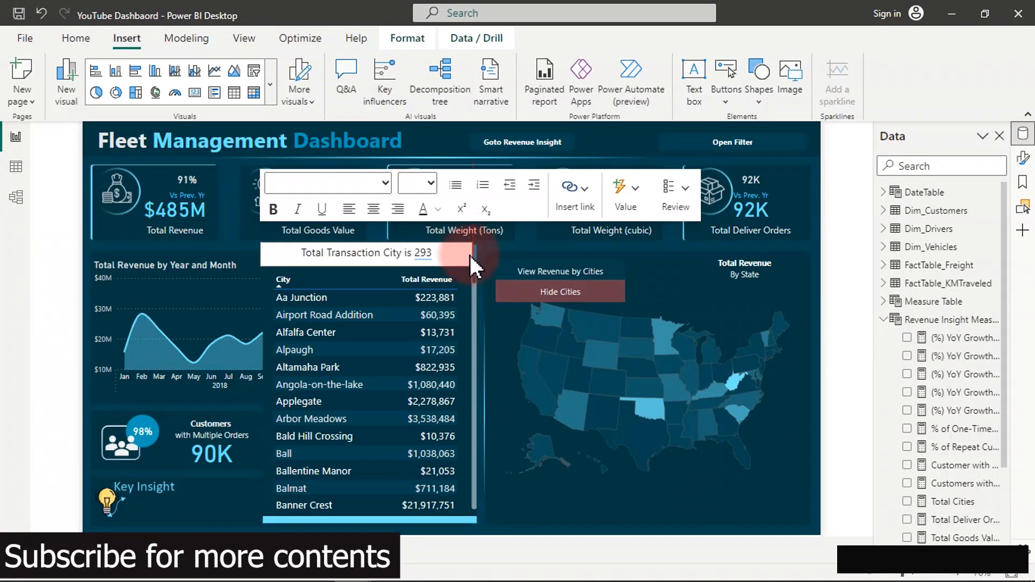
left_click_drag(260, 254, 273, 258)
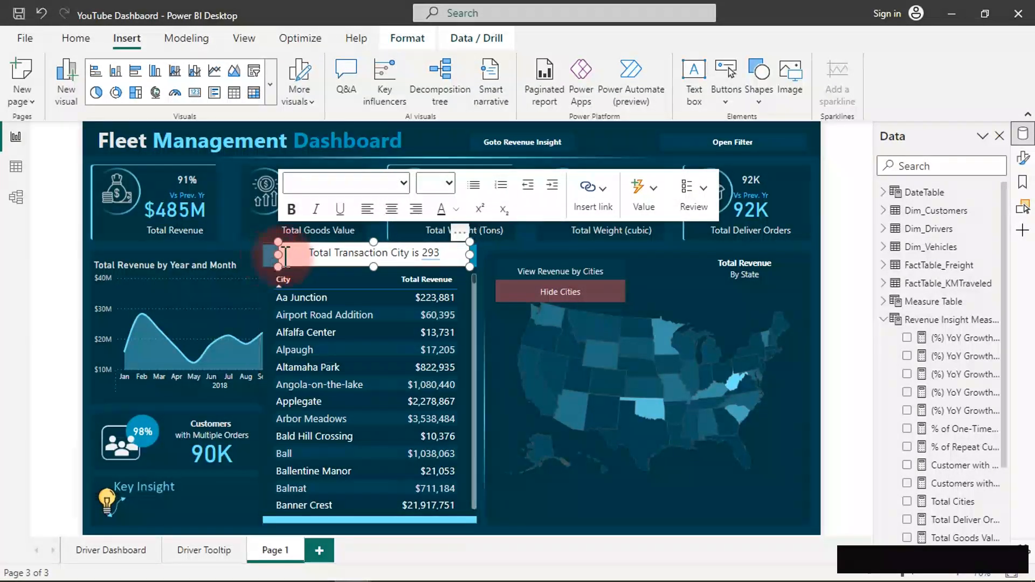
left_click_drag(274, 257, 266, 258)
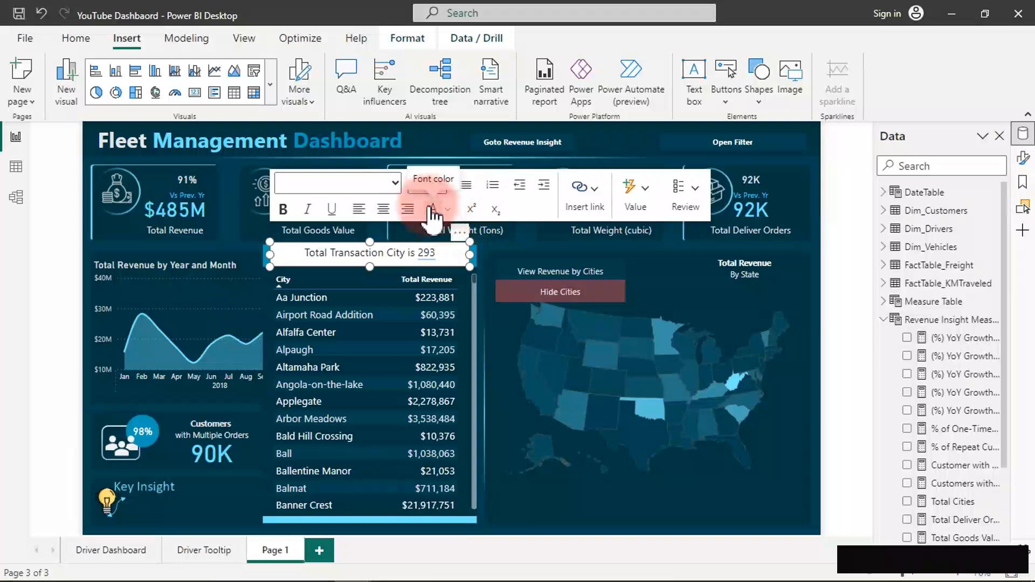
Colour all the header text white and turn off the text box background.
left_click(400, 253)
key("ctrl+a")
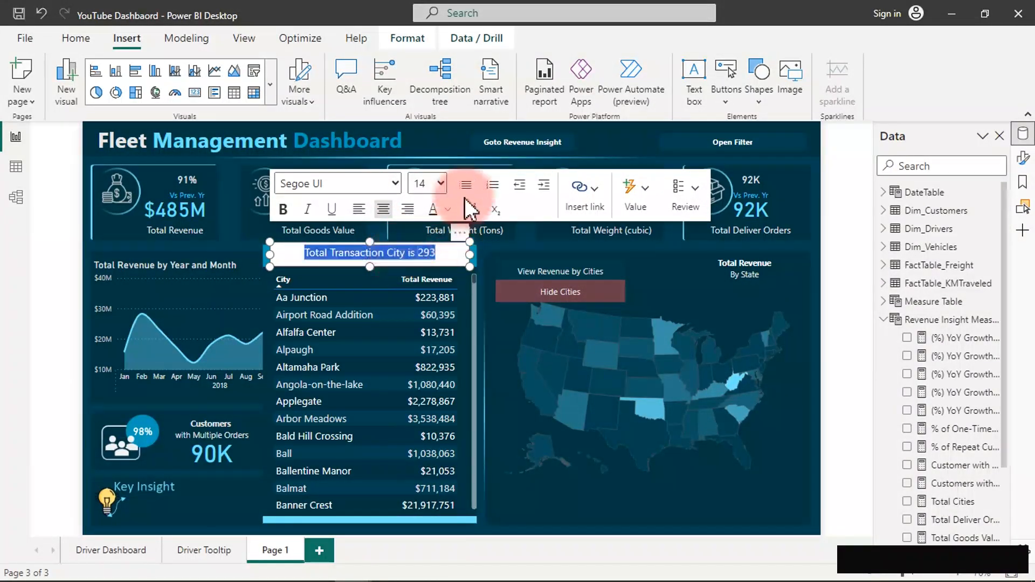
left_click(451, 209)
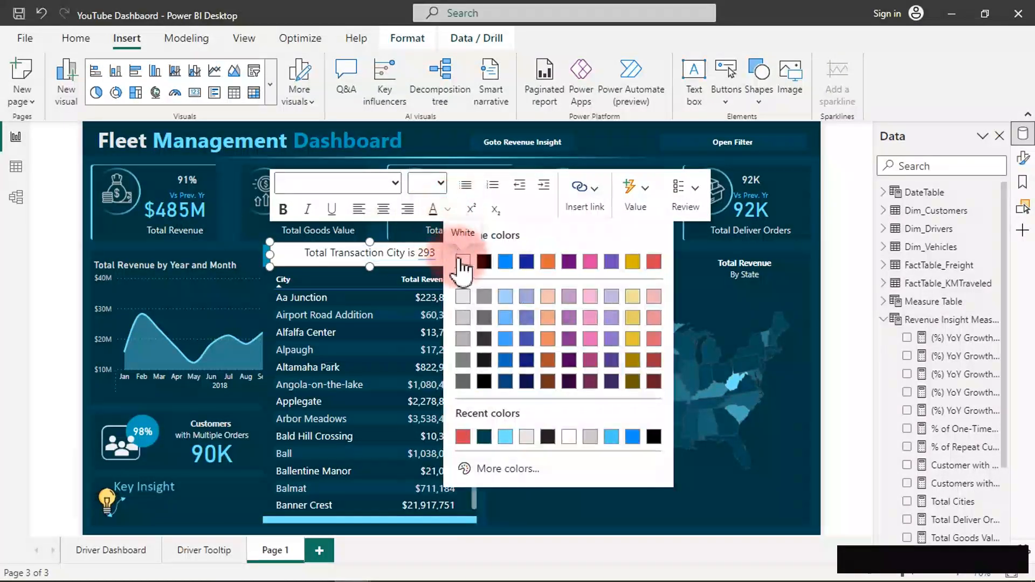
left_click(461, 261)
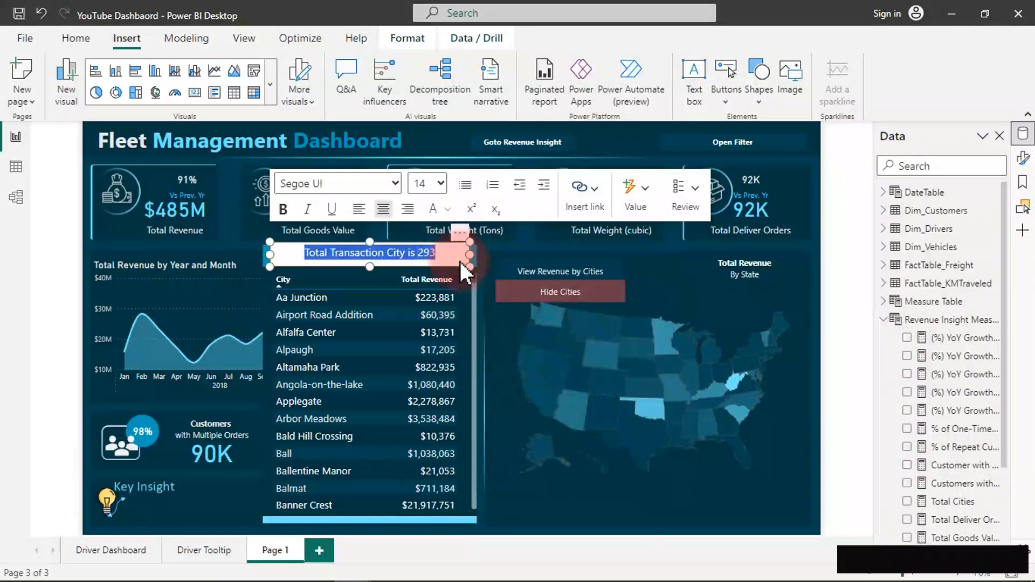
left_click(1024, 162)
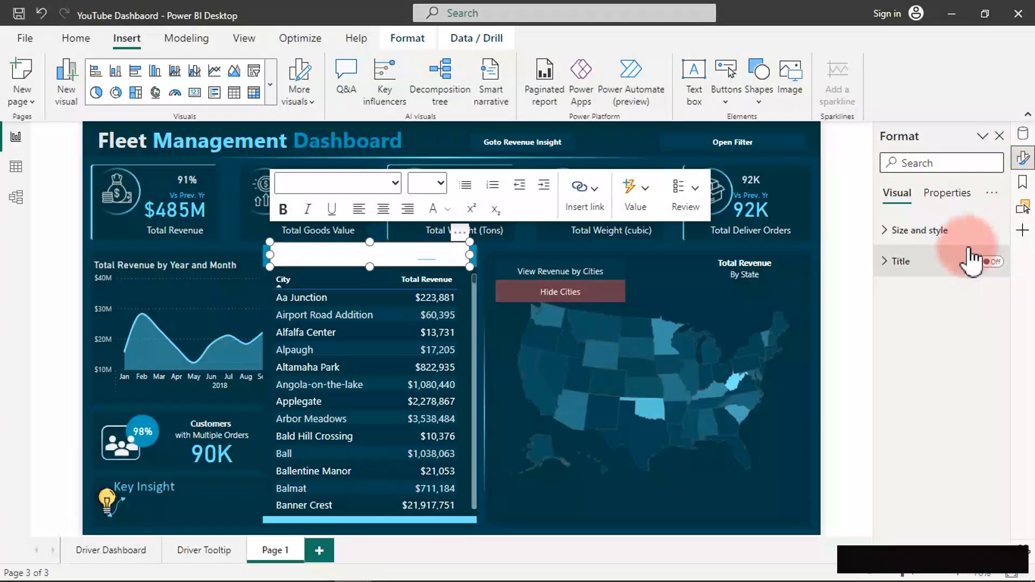
left_click(919, 230)
left_click(990, 519)
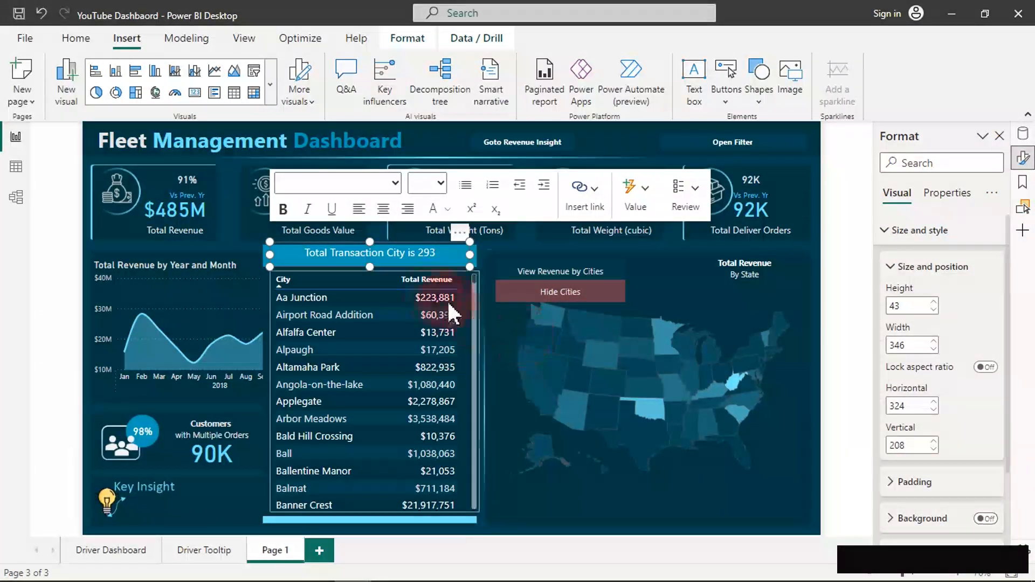
Change the font of the whole header sentence to Segoe (Bold).
left_click(405, 253)
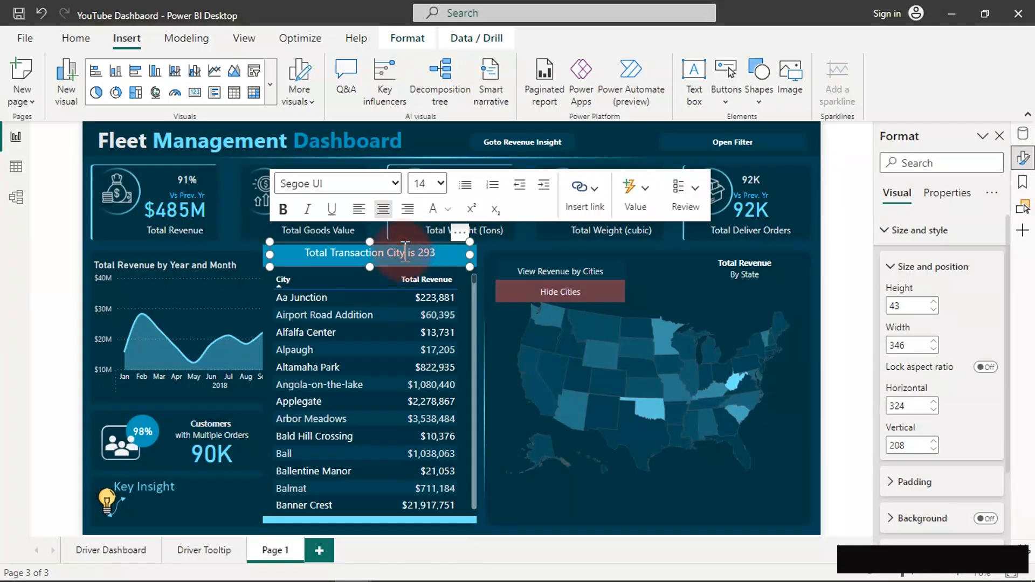
triple_click(406, 252)
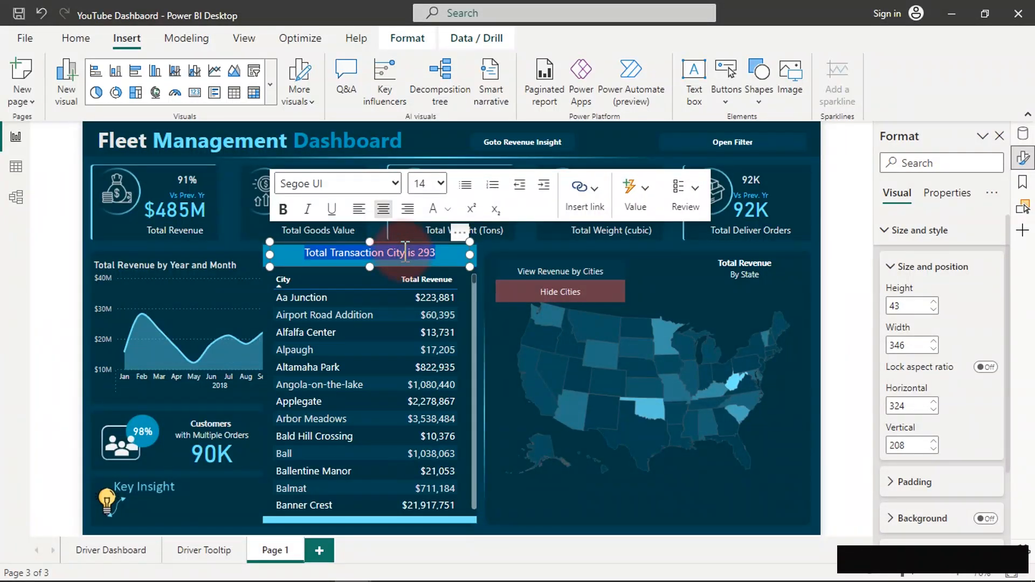
left_click(387, 185)
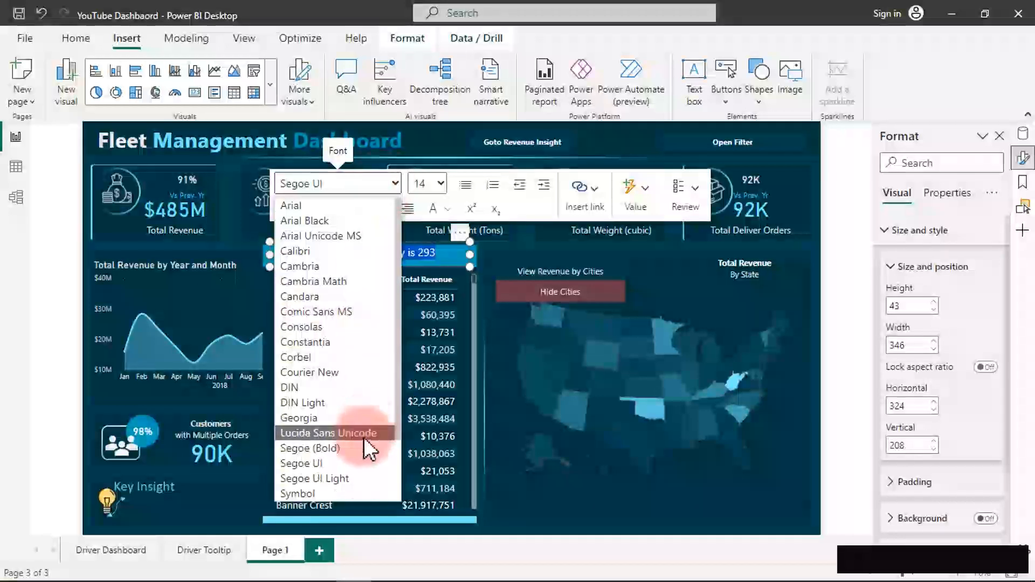
left_click(351, 448)
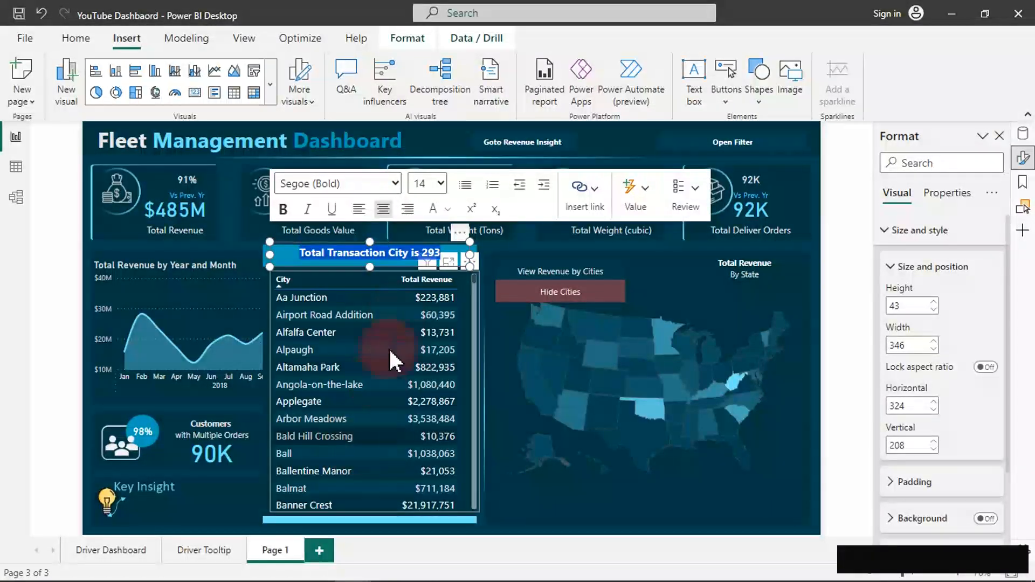
Enlarge only the dynamic city count in the header sentence to font size 20.
left_click(421, 253)
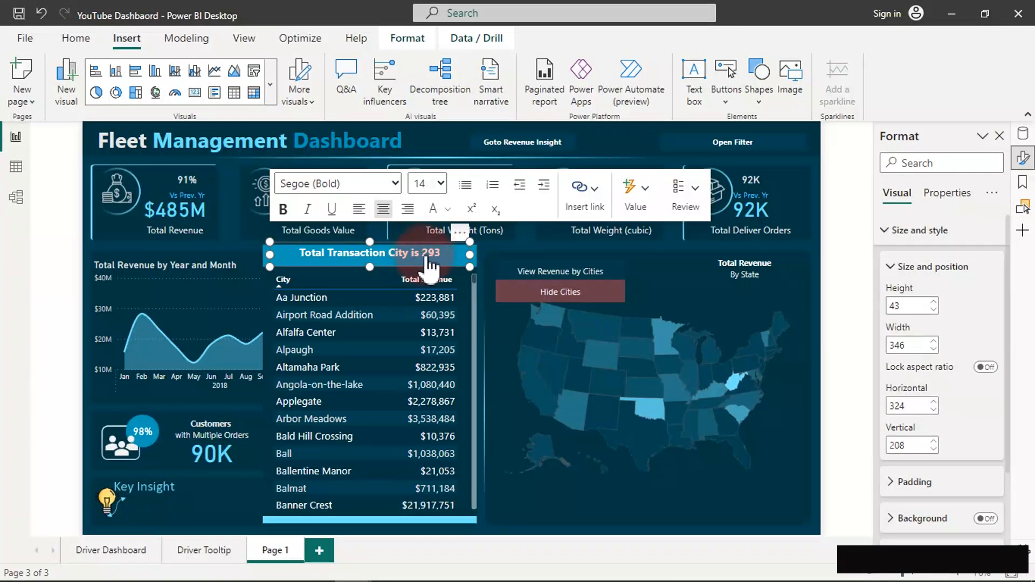
double_click(432, 257)
left_click(438, 183)
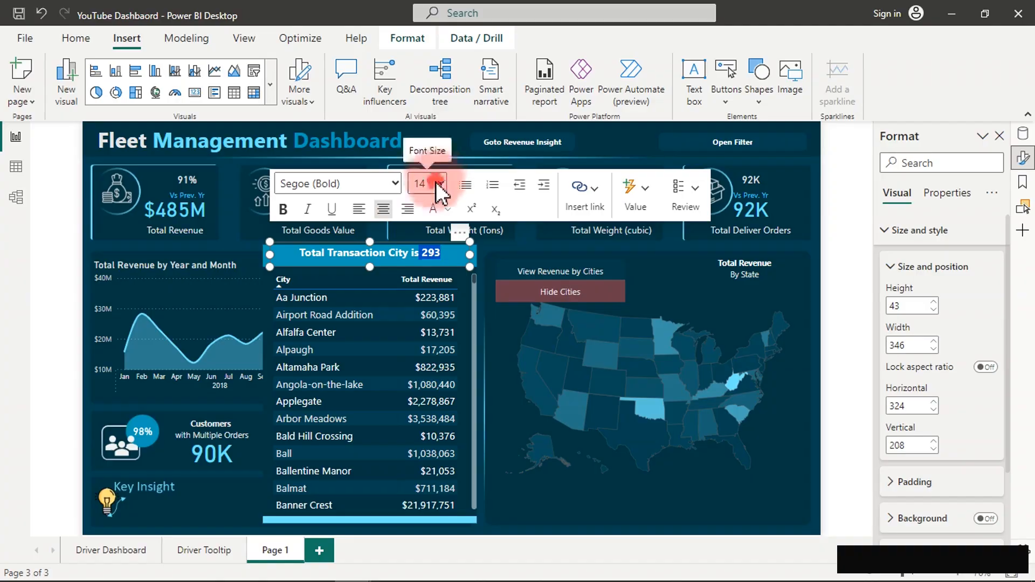
left_click(440, 183)
left_click(430, 326)
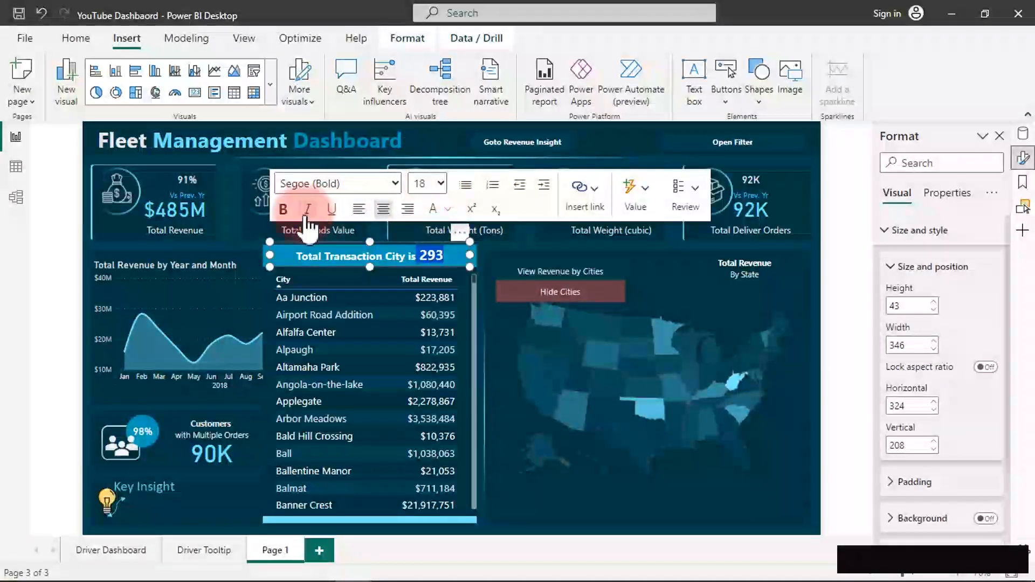
left_click(290, 213)
left_click(290, 213)
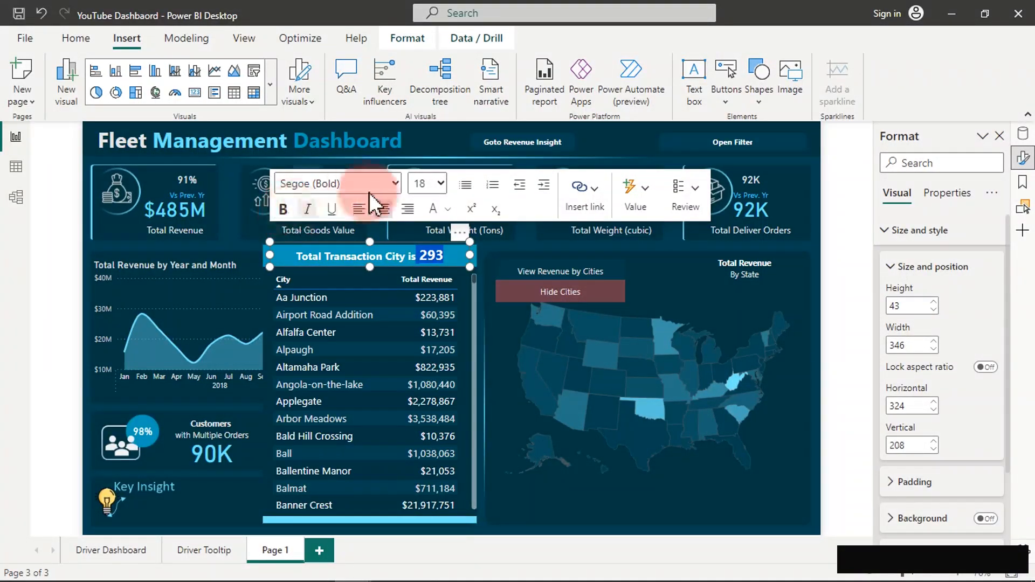
left_click(438, 185)
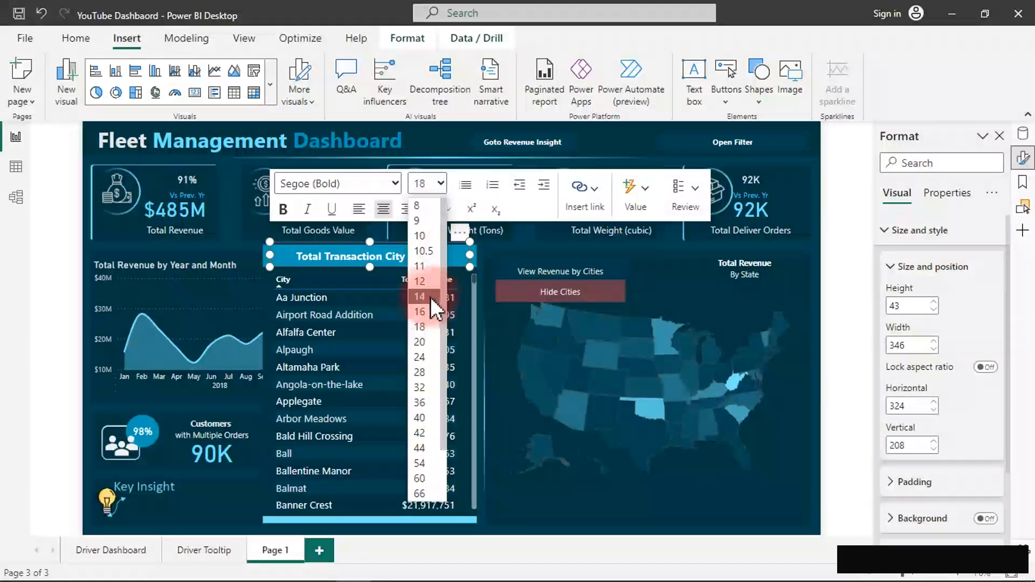
left_click(425, 340)
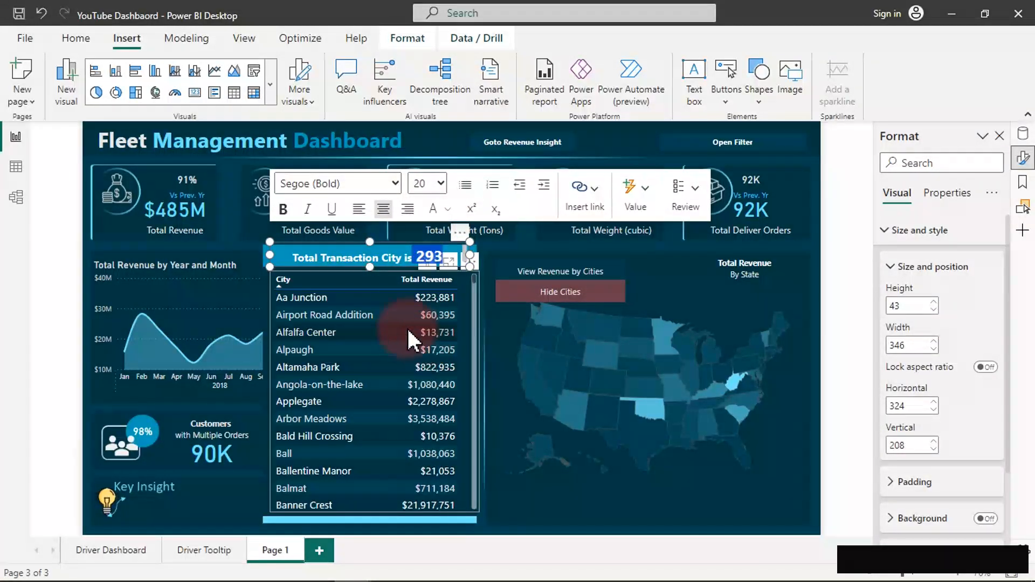
Extend the header text box upward to a height of 55 and nudge it down to vertical position 203.
left_click_drag(339, 264, 367, 235)
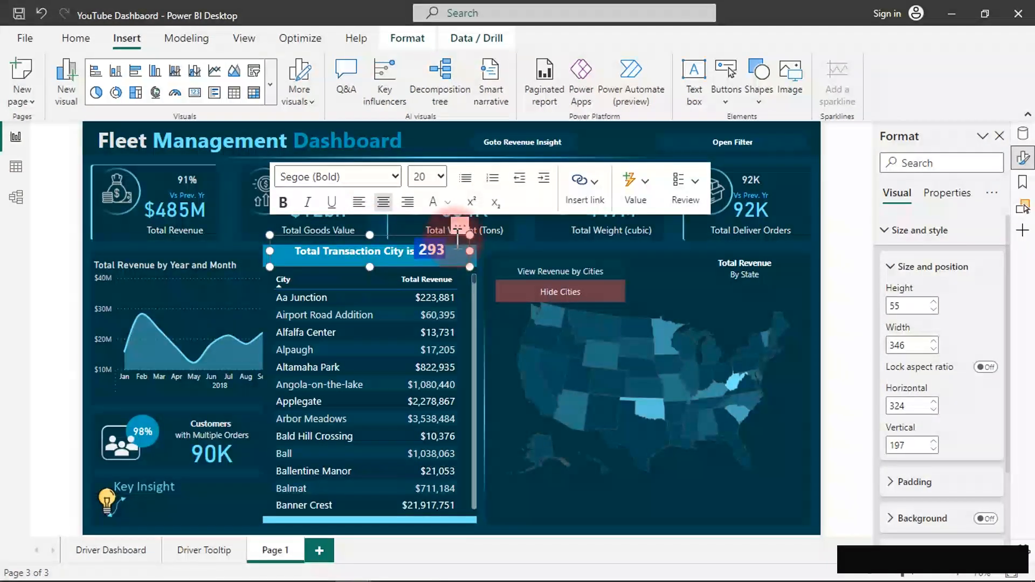
key("Down")
key("Down")
key("Down")
key("Up")
key("Up")
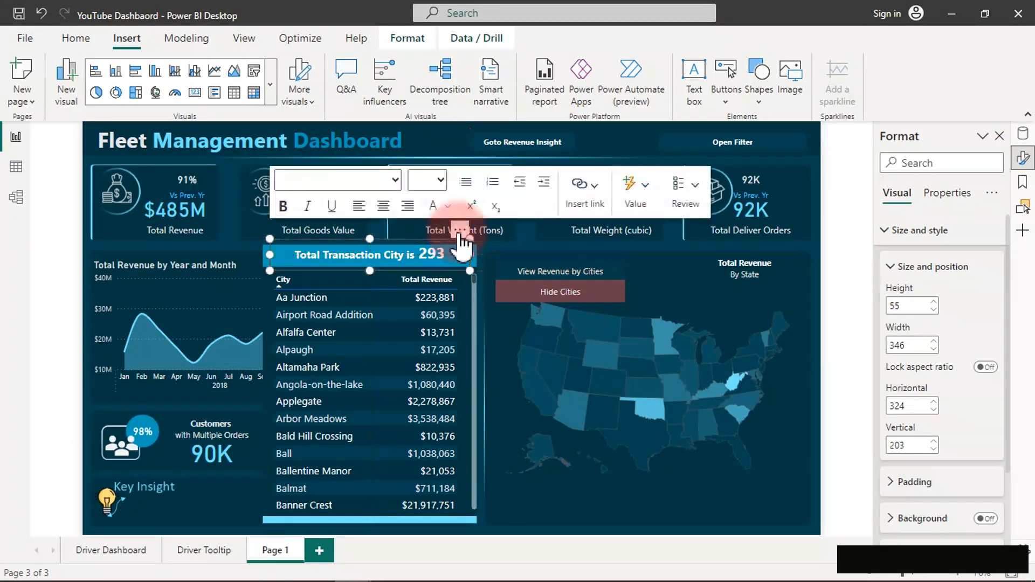
left_click(453, 138)
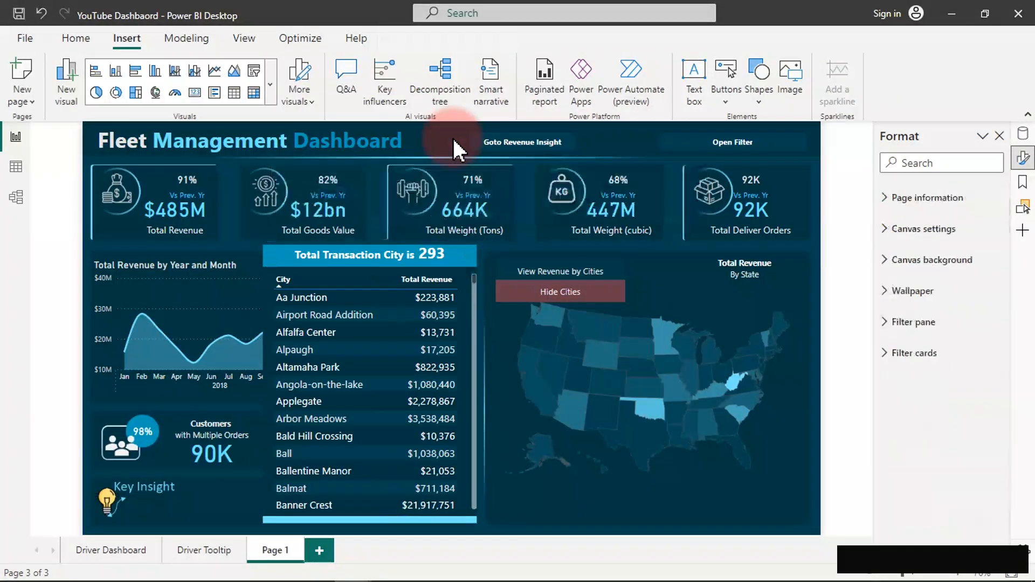
Filter the page by a southeastern state on the map to test the dynamic city count and table.
left_click(740, 445)
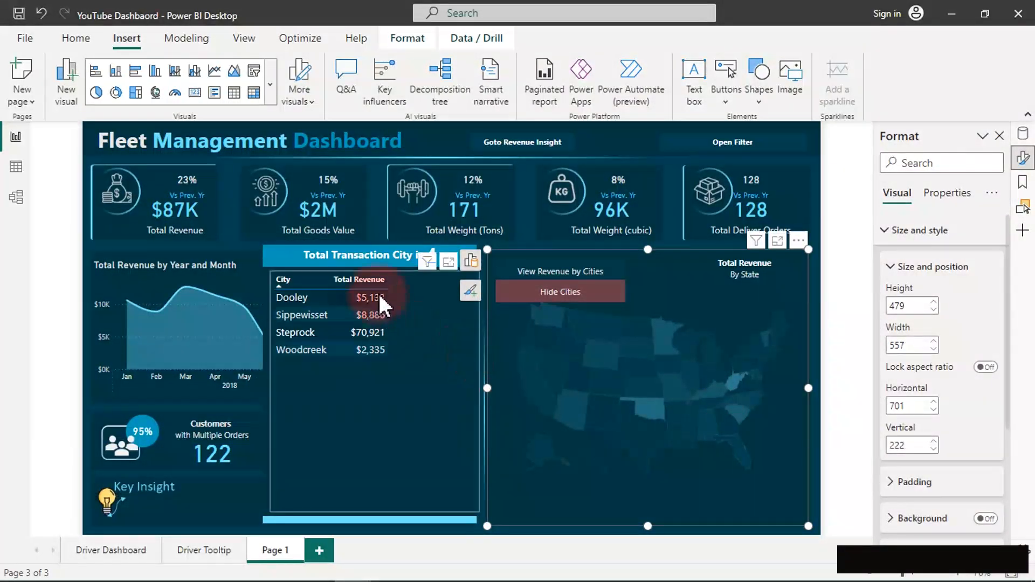
Clear the state filter on the map to restore the full city table and header count.
left_click(743, 448)
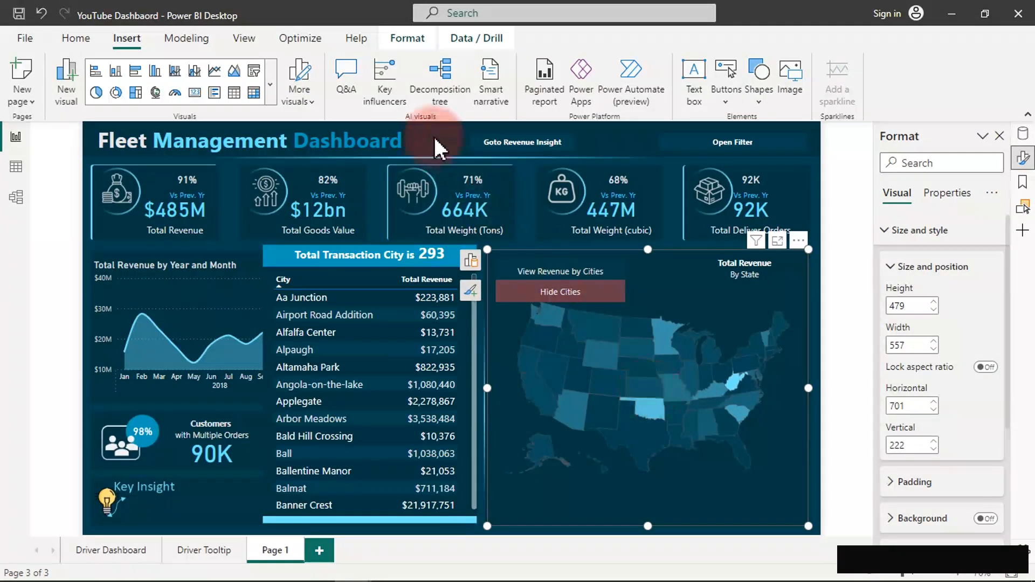
left_click(435, 188)
left_click(416, 260)
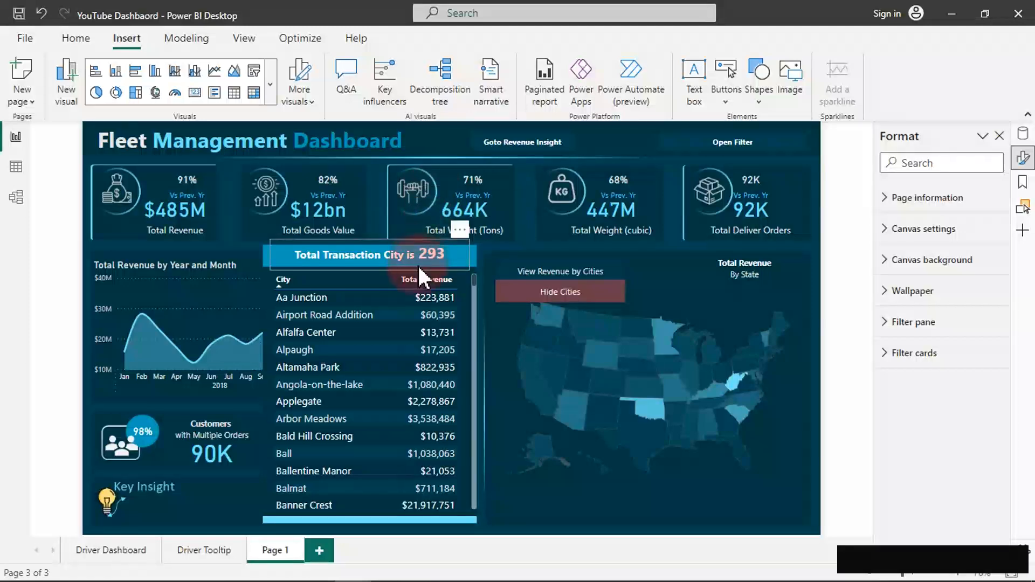
left_click(398, 238)
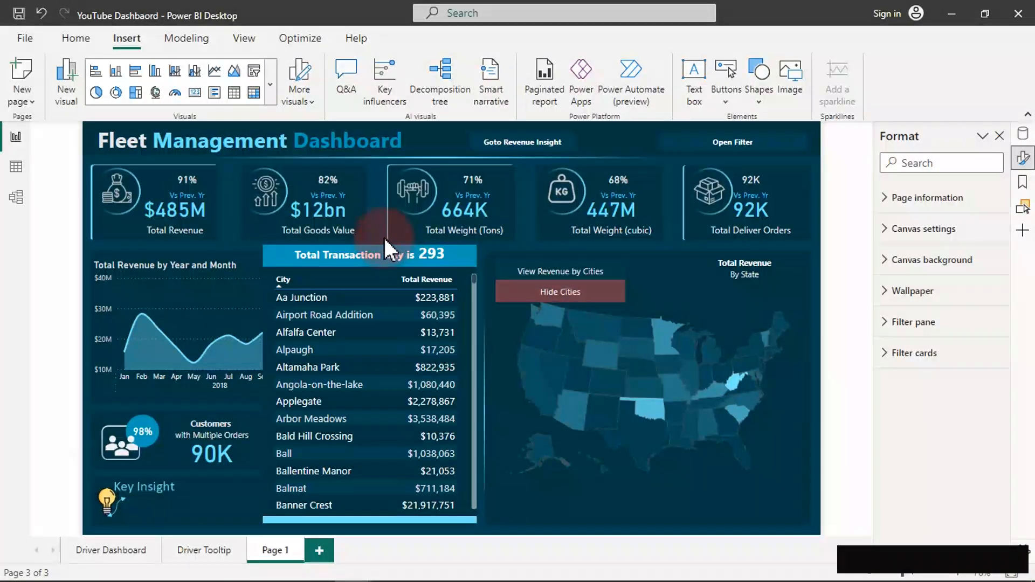
Nudge the city-count header text box down to vertical position 206.
left_click(383, 263)
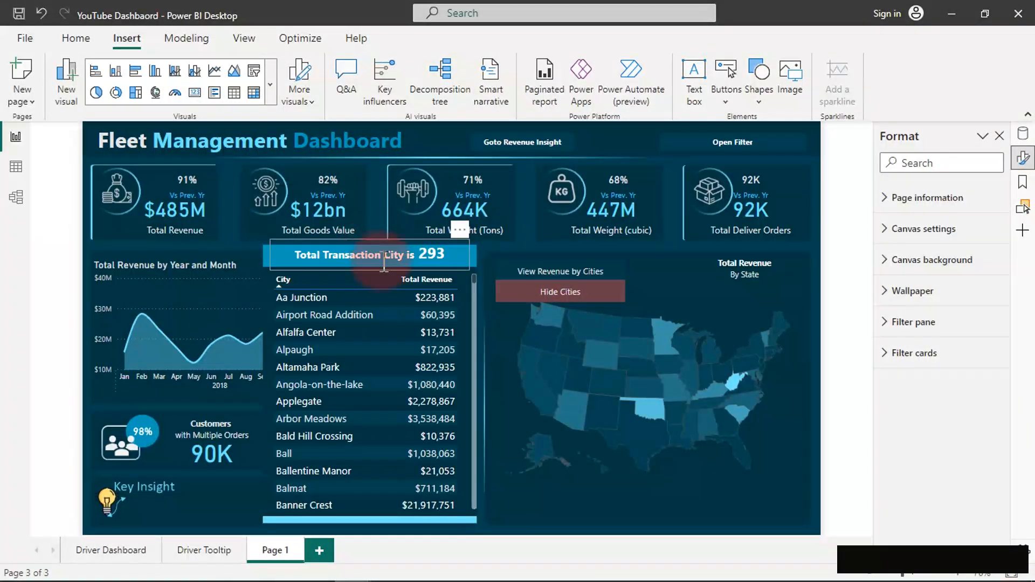
left_click(380, 266)
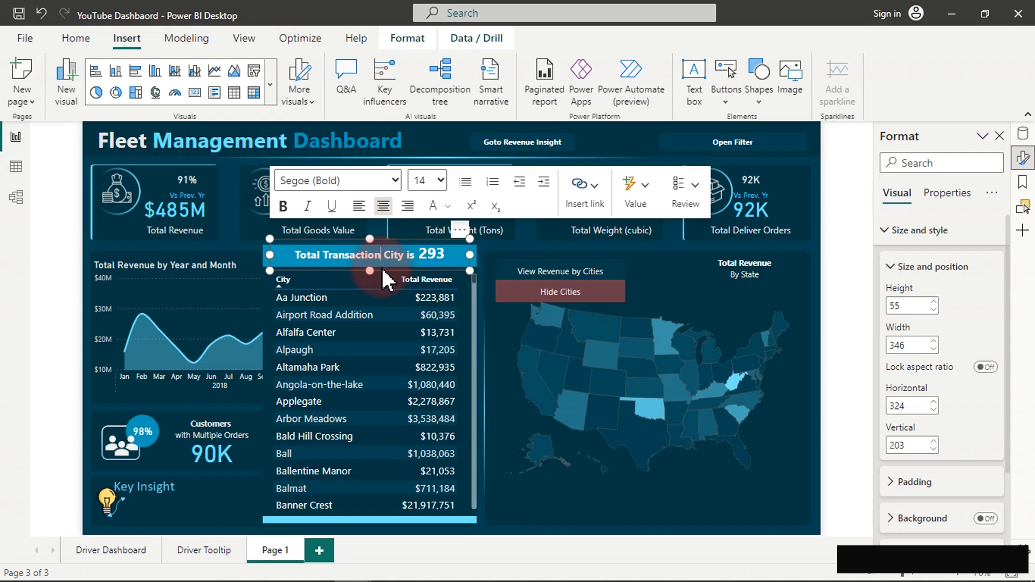
key("ctrl+a")
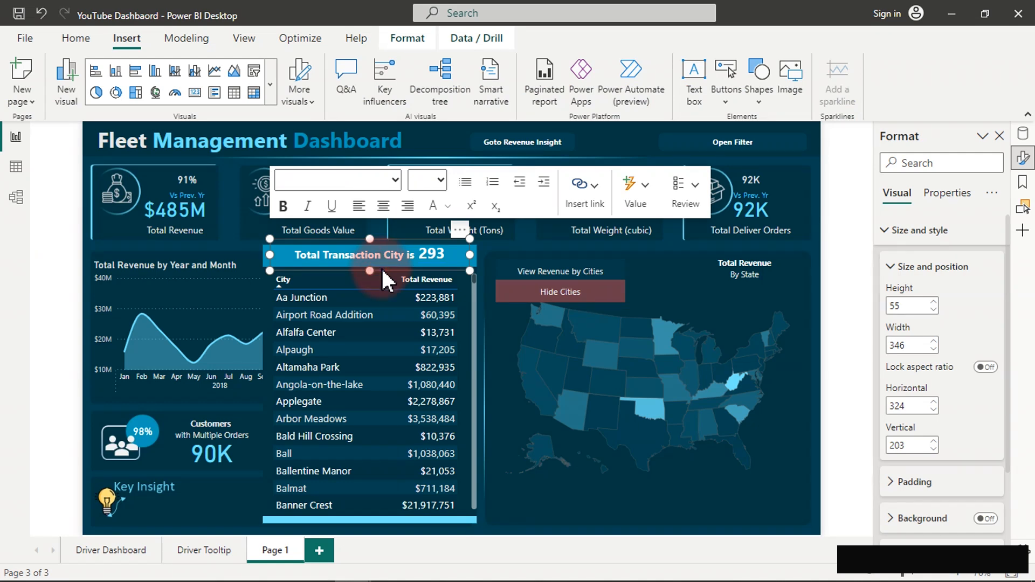
key("Down")
key("Down")
key("Down")
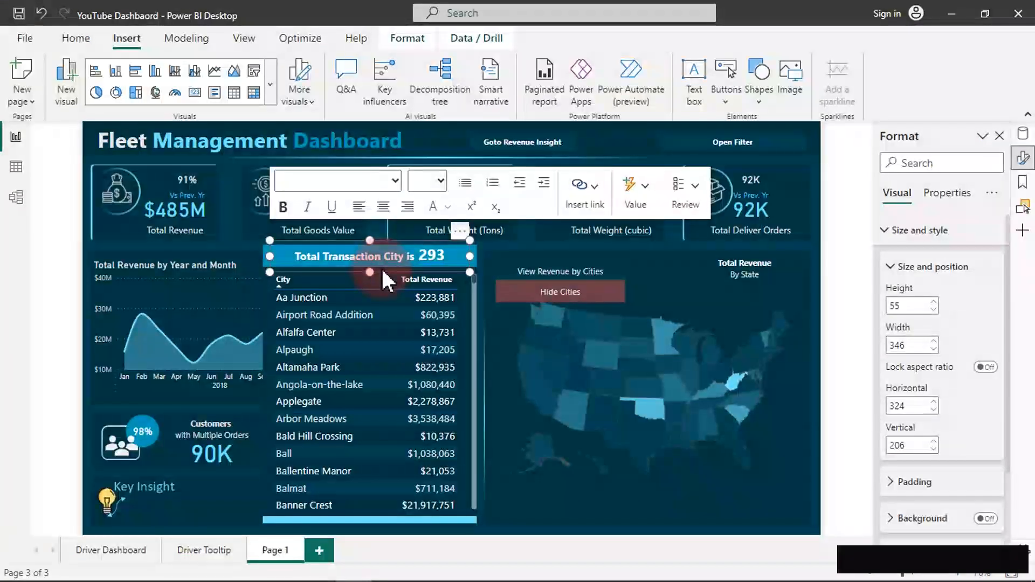
left_click(264, 253, "ctrl")
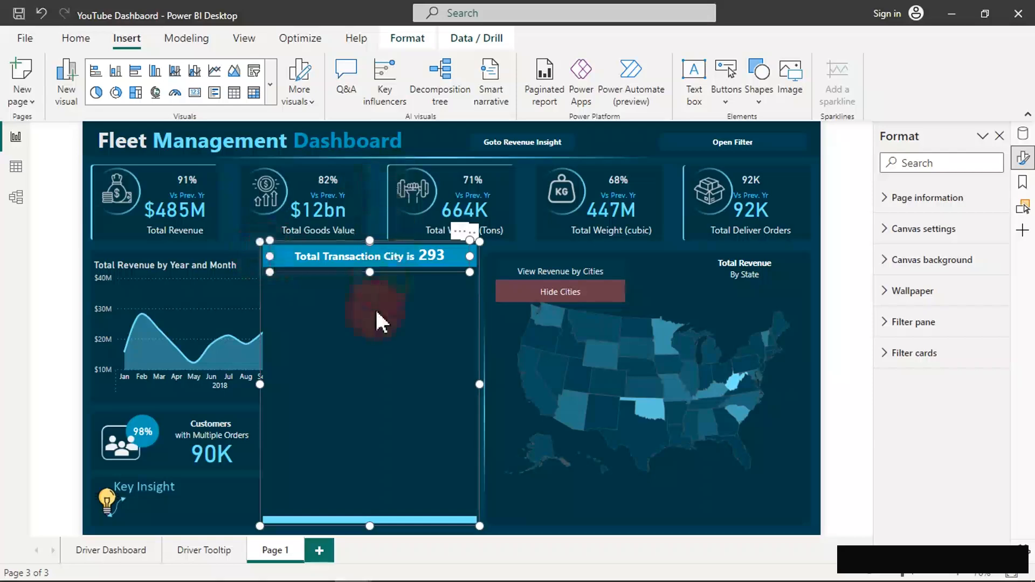
left_click(442, 137)
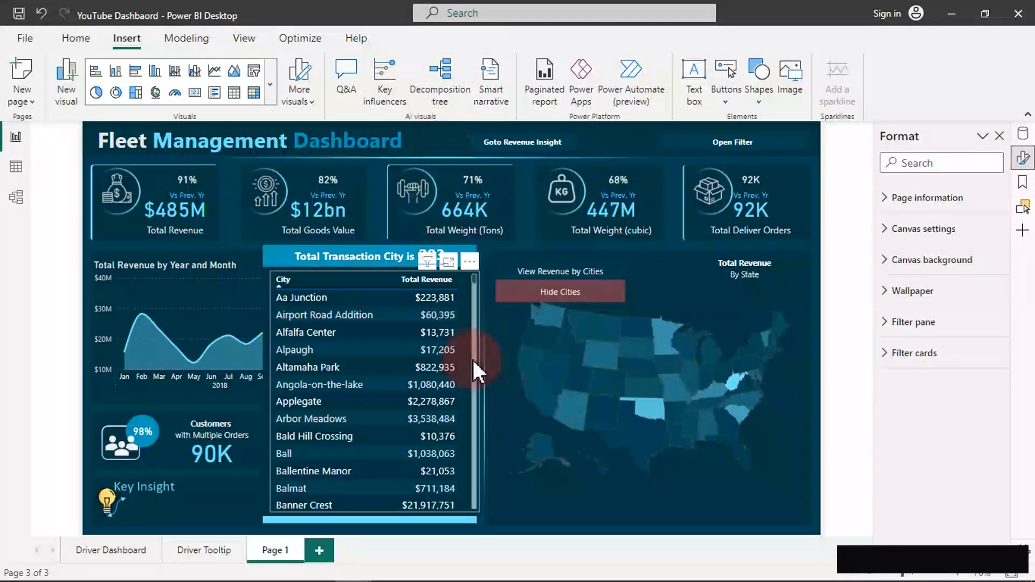
left_click(478, 345)
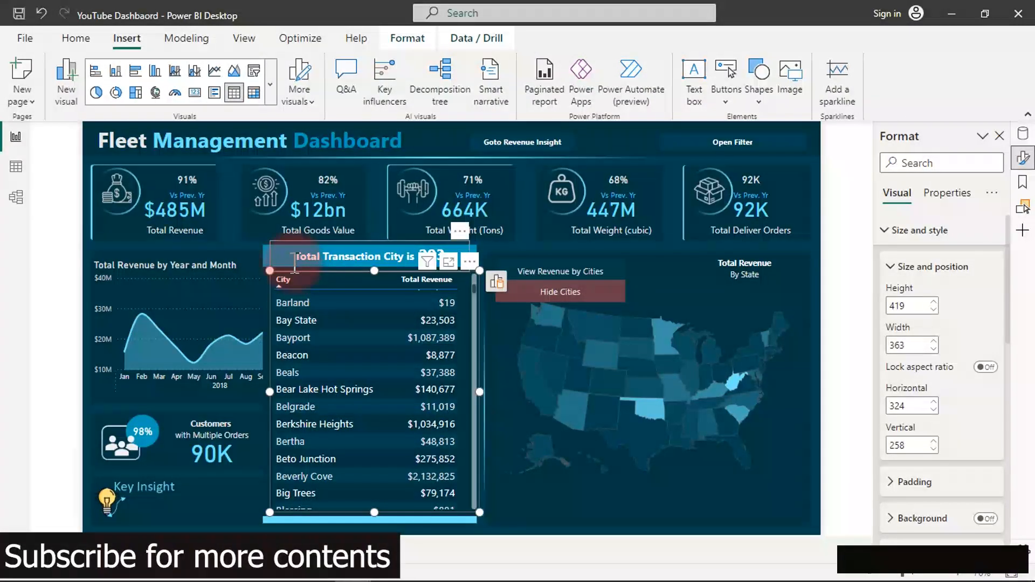
left_click(268, 260)
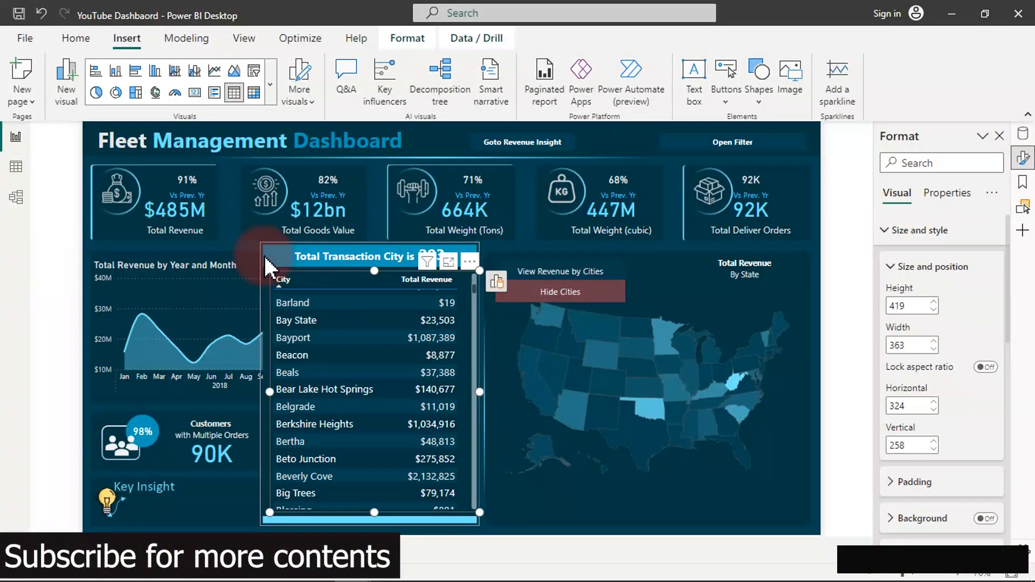
left_click(264, 253)
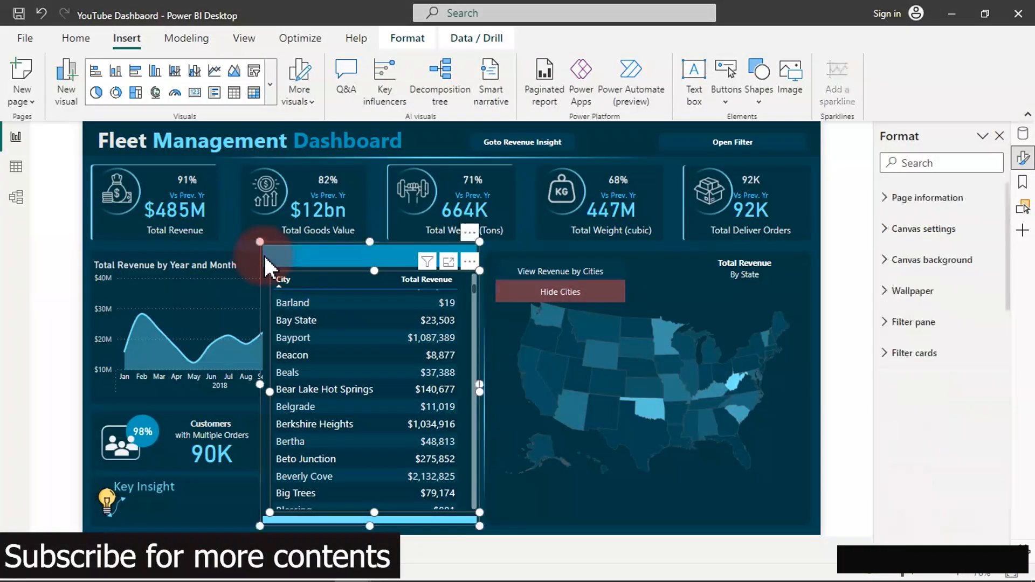
left_click(438, 135)
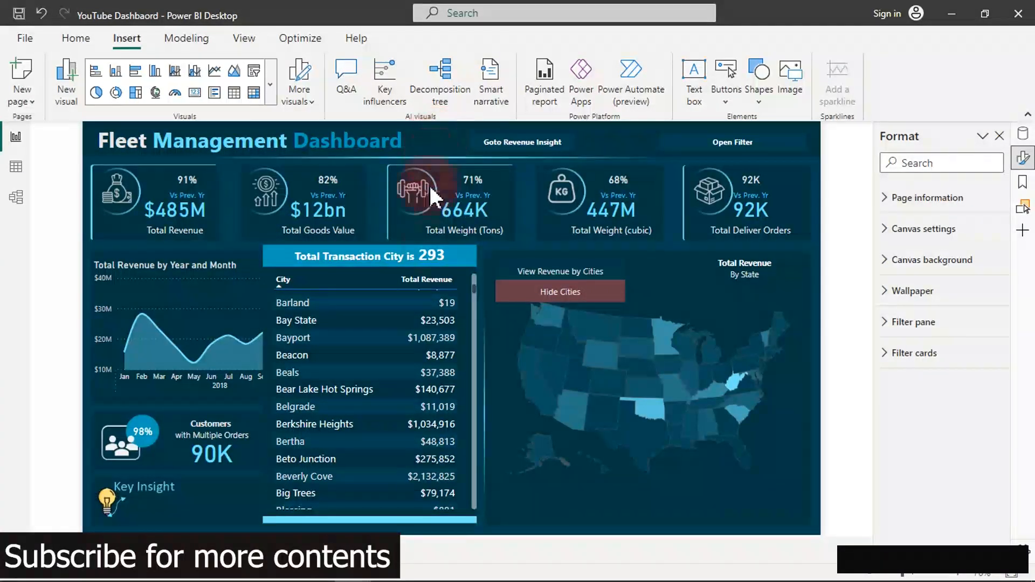
scroll(474, 339, "down", 4)
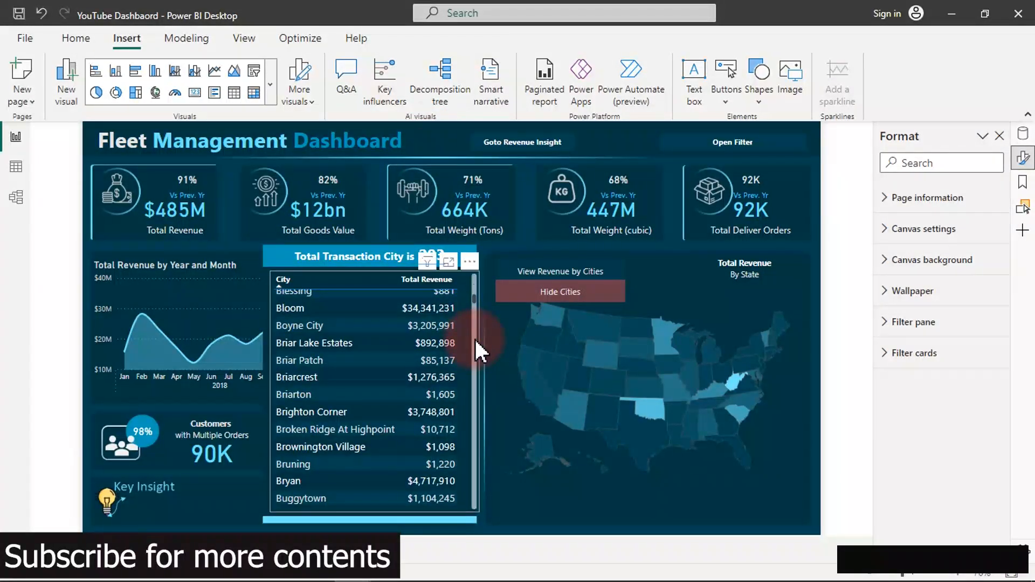
Group the city revenue table, the city-count header text box and their background shape.
left_click(474, 339)
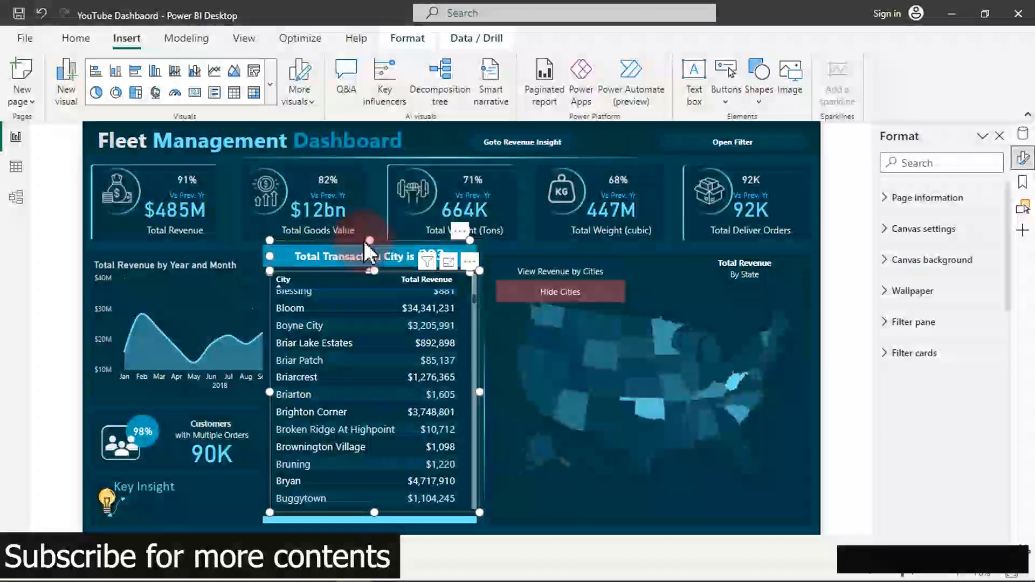
left_click(266, 249, "ctrl")
right_click(266, 249)
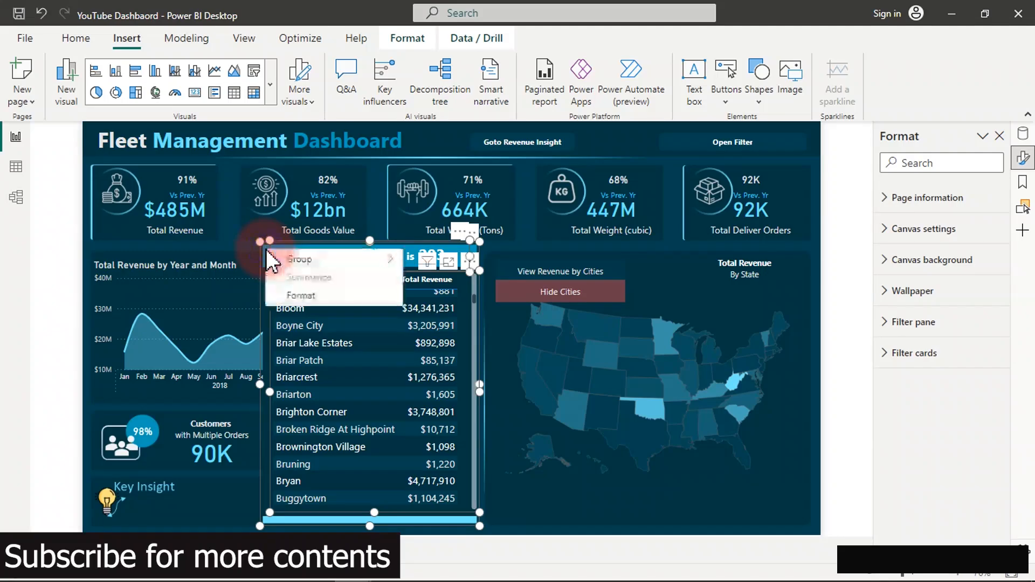
left_click(300, 260)
left_click(439, 262)
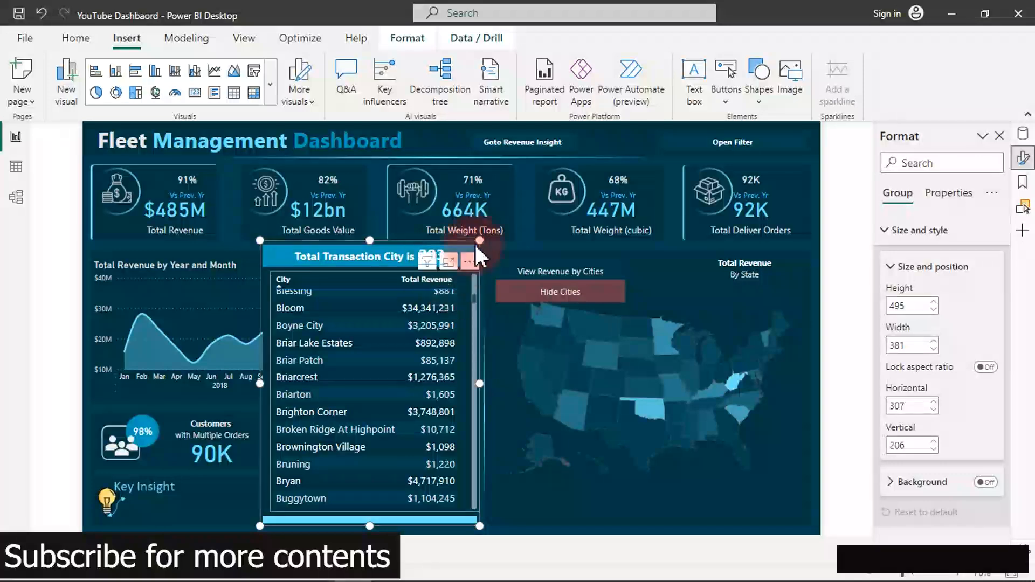
left_click(430, 138)
Move the grouped city table section down to horizontal position 303 and vertical position 224.
left_click(469, 290)
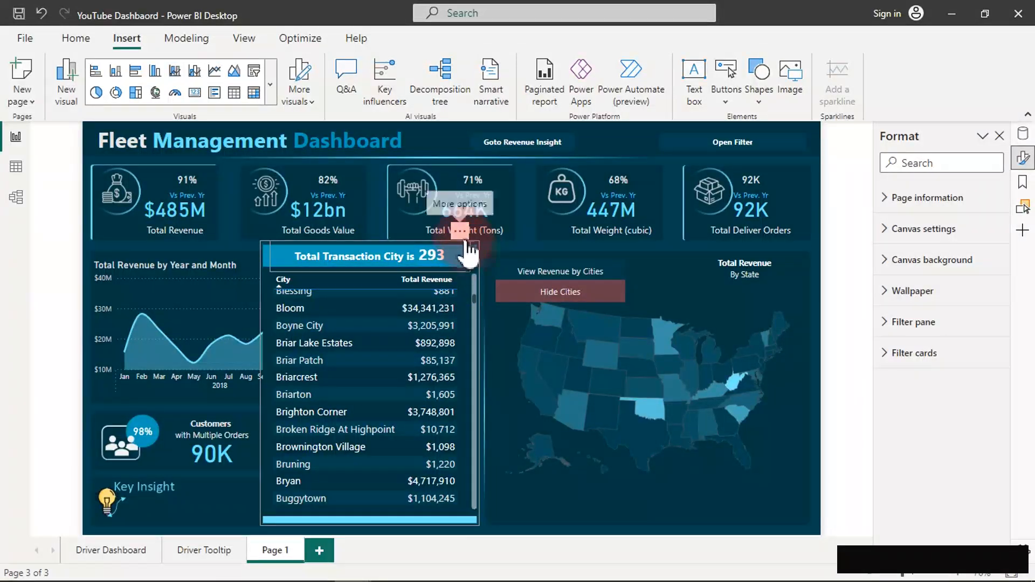
left_click(478, 315)
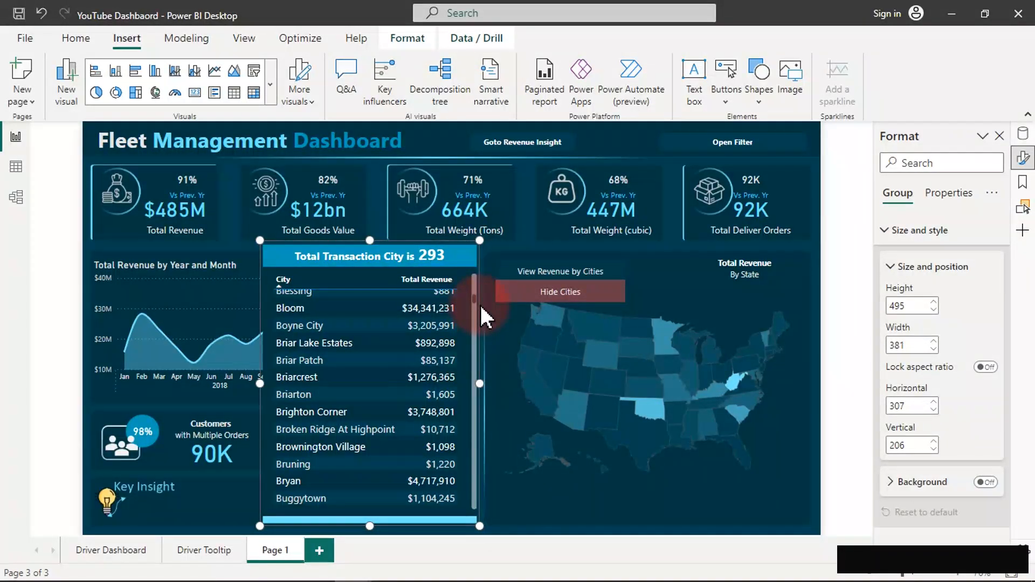
left_click(486, 327)
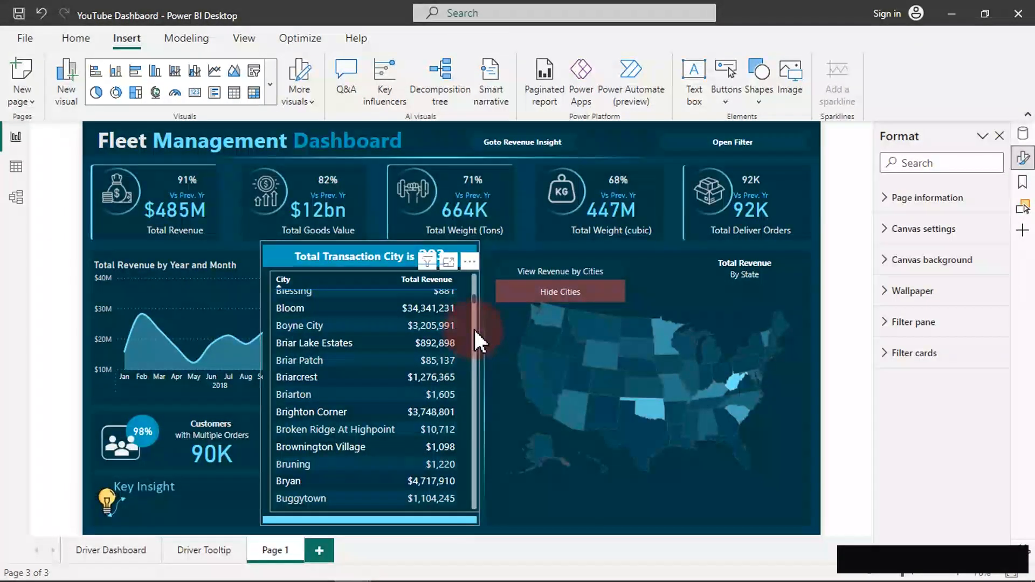
scroll(475, 328, "down", 5)
left_click(471, 281)
mouse_move(471, 282)
left_mouse_down()
mouse_move(489, 287)
mouse_move(453, 289)
mouse_move(377, 248)
mouse_move(370, 270)
mouse_move(468, 286)
left_mouse_up()
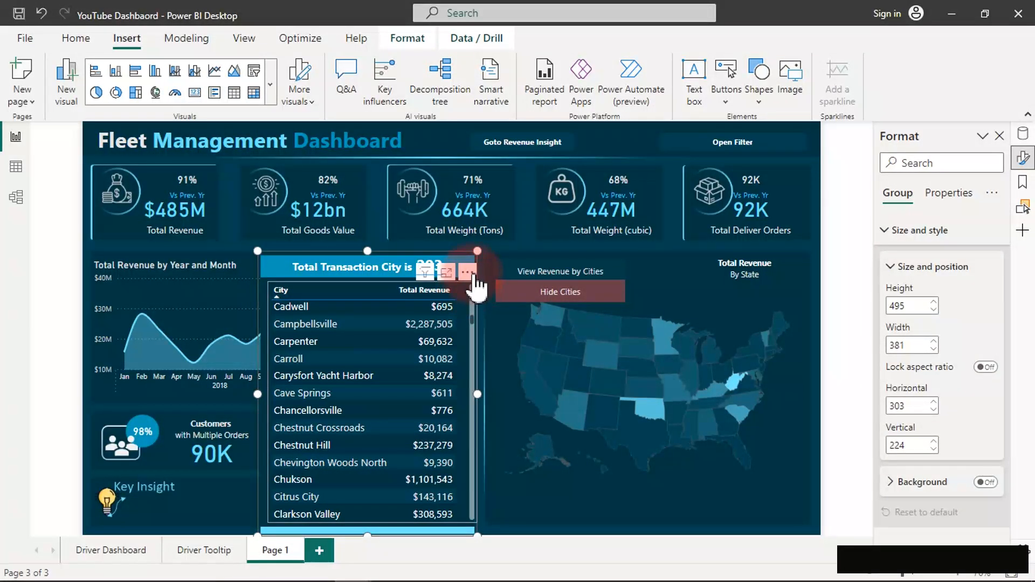
Shift only the city revenue table slightly left and down inside the group, away from the panel's right edge.
left_click(465, 277)
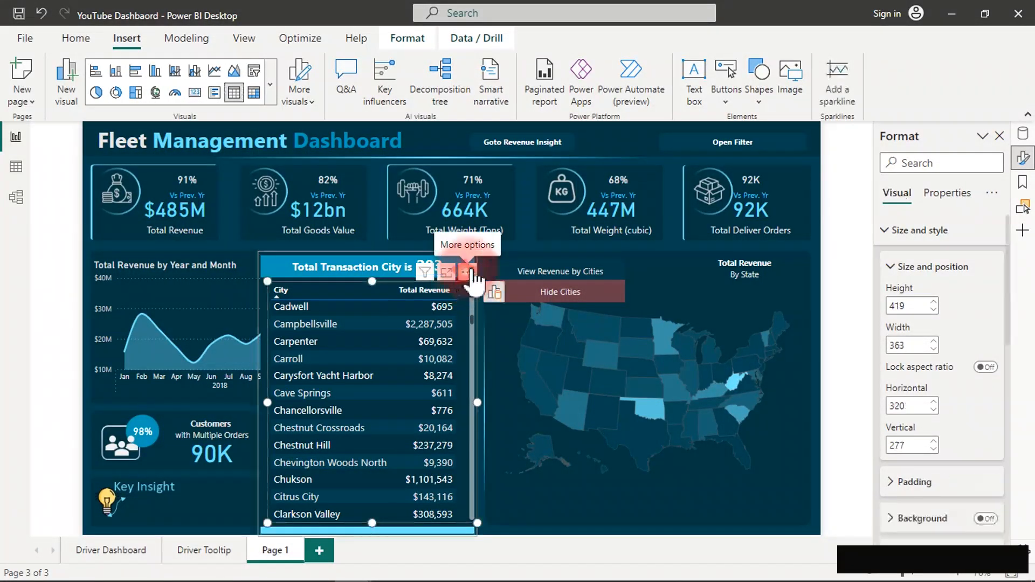
left_click_drag(473, 264, 463, 273)
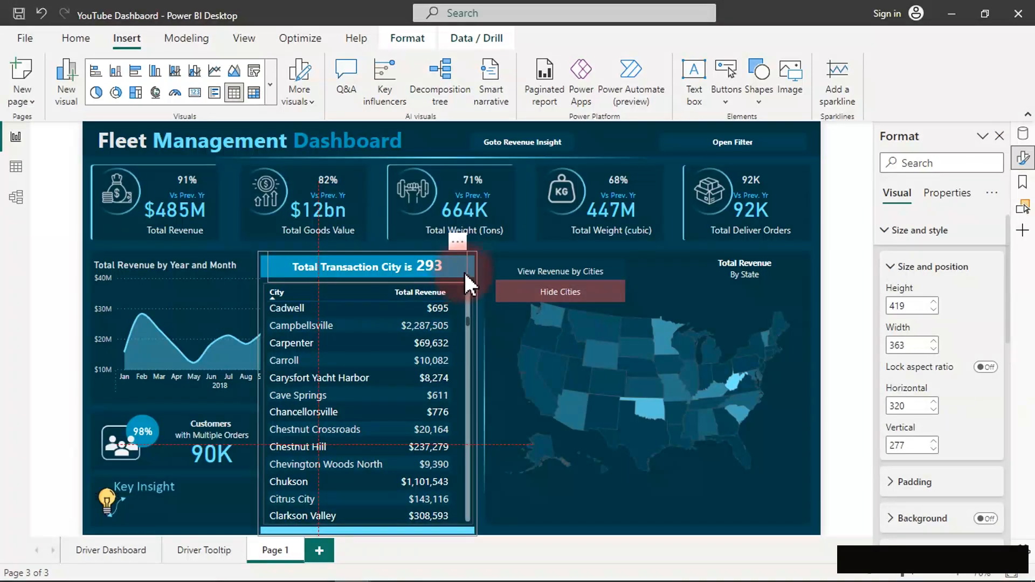
left_click(447, 135)
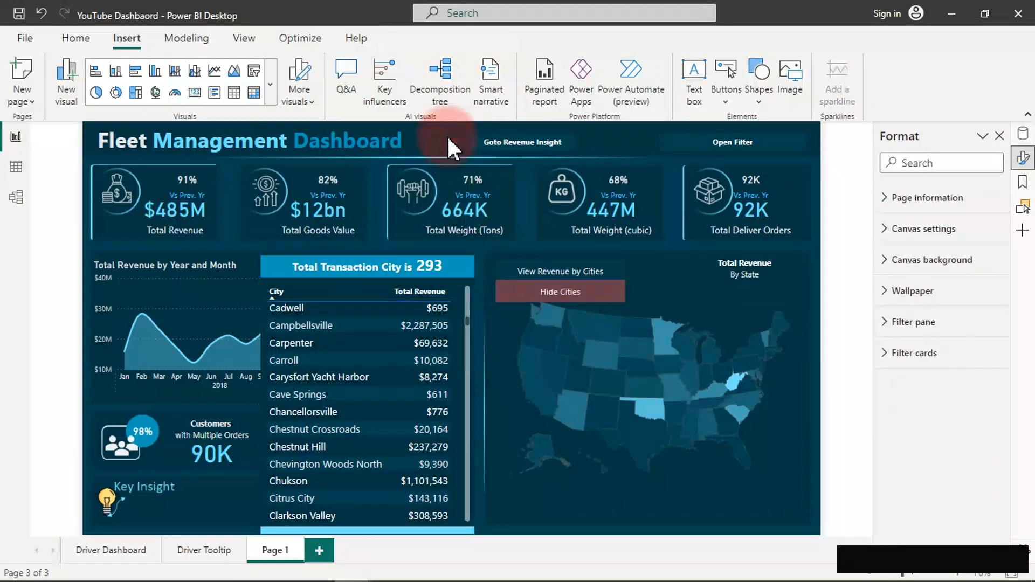
left_click(555, 270)
left_click(431, 317)
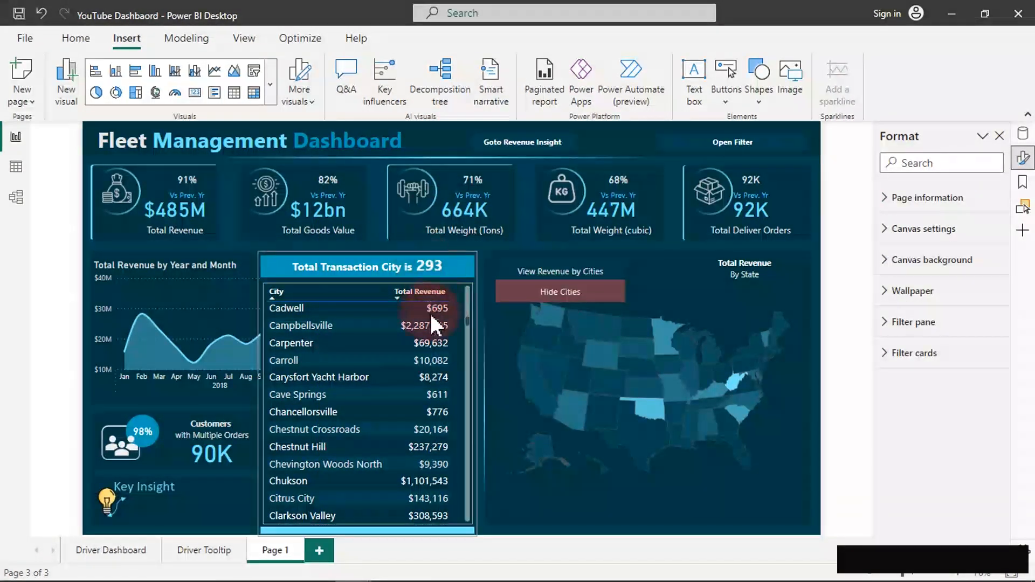
left_click(475, 310)
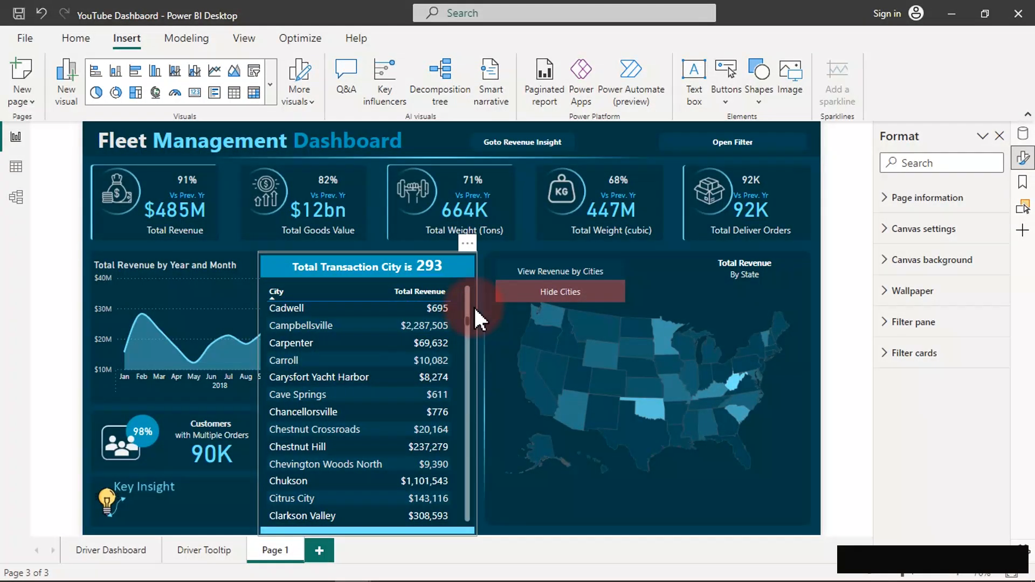
Stack the Hide Cities and View Revenue by Cities buttons using Align center and Align middle, and move them to horizontal 725, vertical 239.
left_click(574, 293)
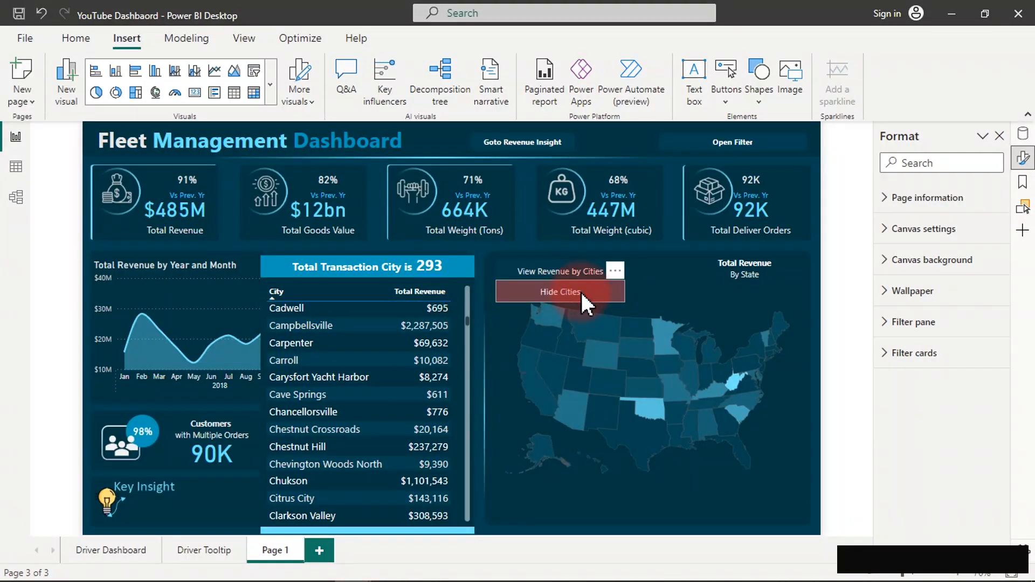
left_click(580, 290)
left_click(578, 270)
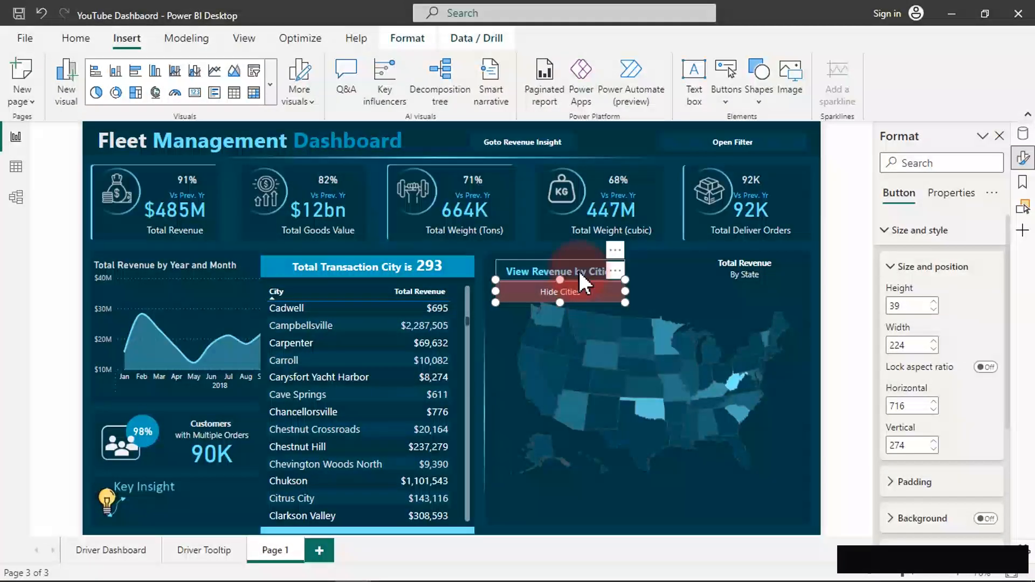
left_click(578, 270, "ctrl")
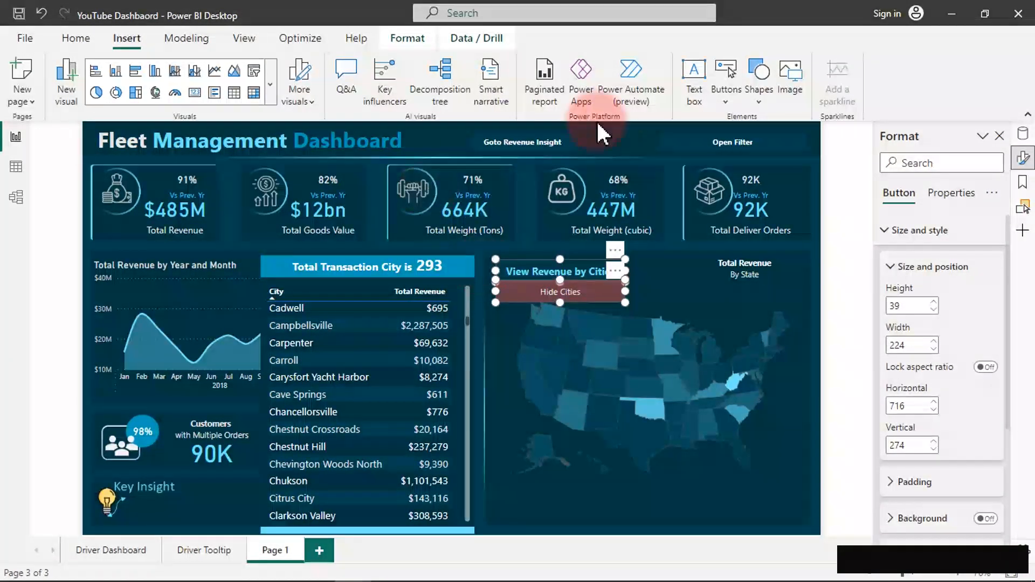
left_click(392, 37)
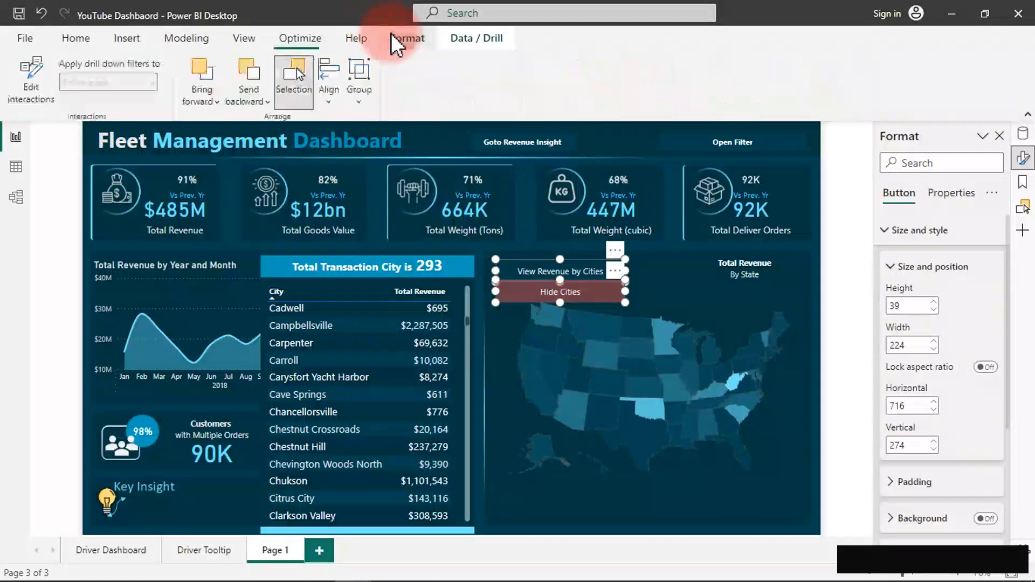
left_click(328, 102)
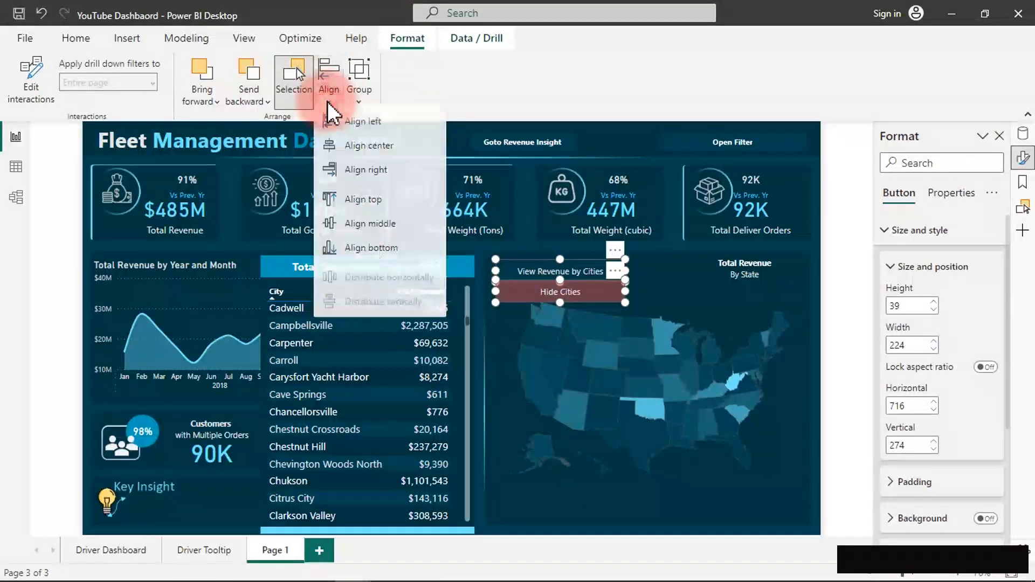
left_click(367, 156)
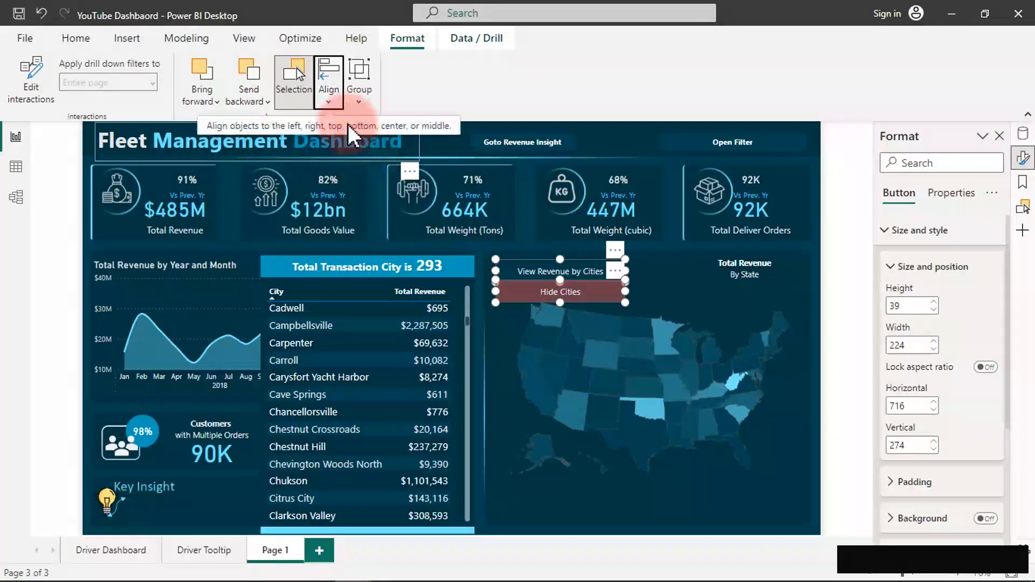
left_click(336, 99)
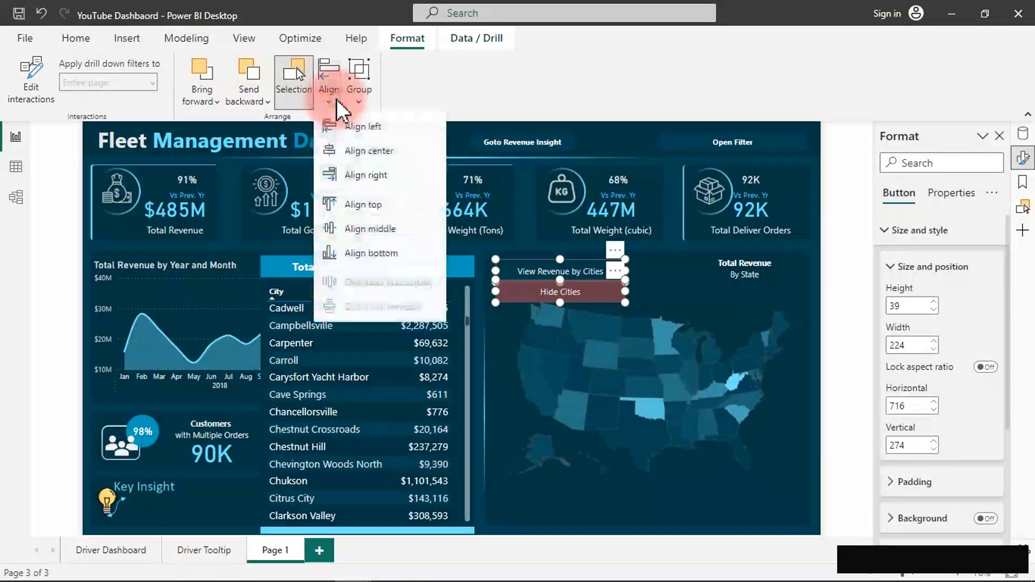
left_click(378, 229)
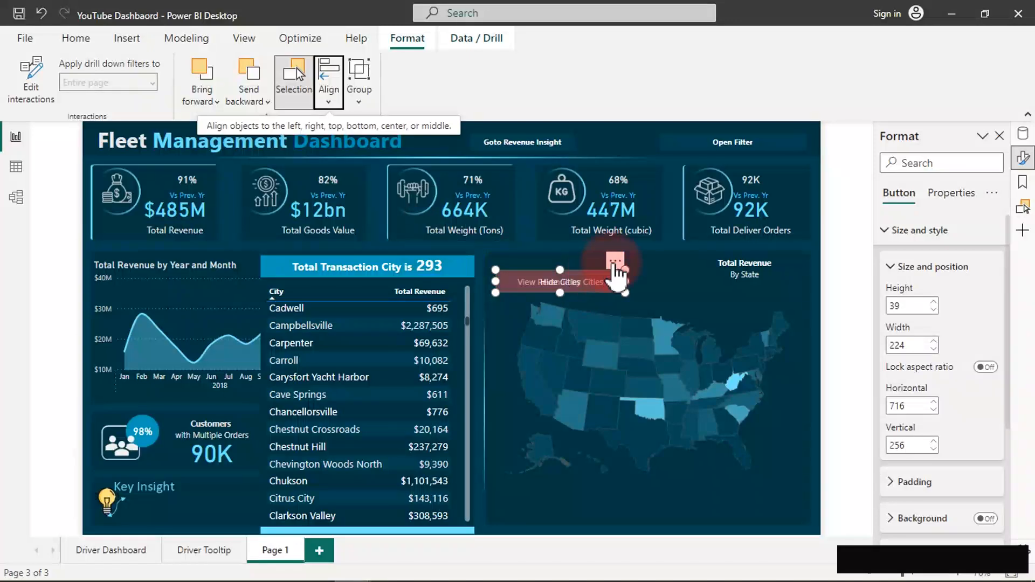
left_click_drag(615, 273, 625, 263)
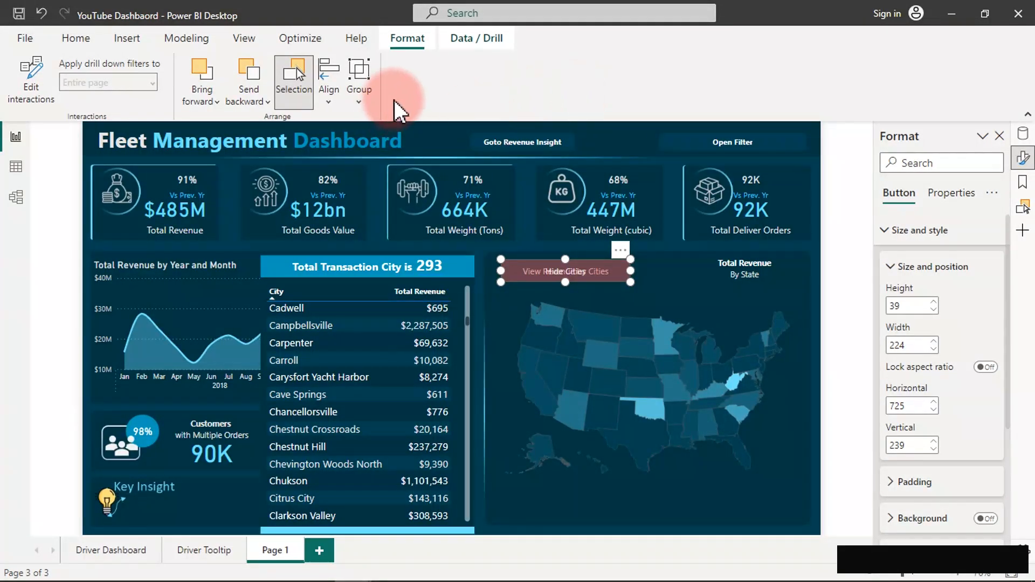
Group the stacked Hide Cities and View Revenue by Cities buttons.
left_click(637, 143)
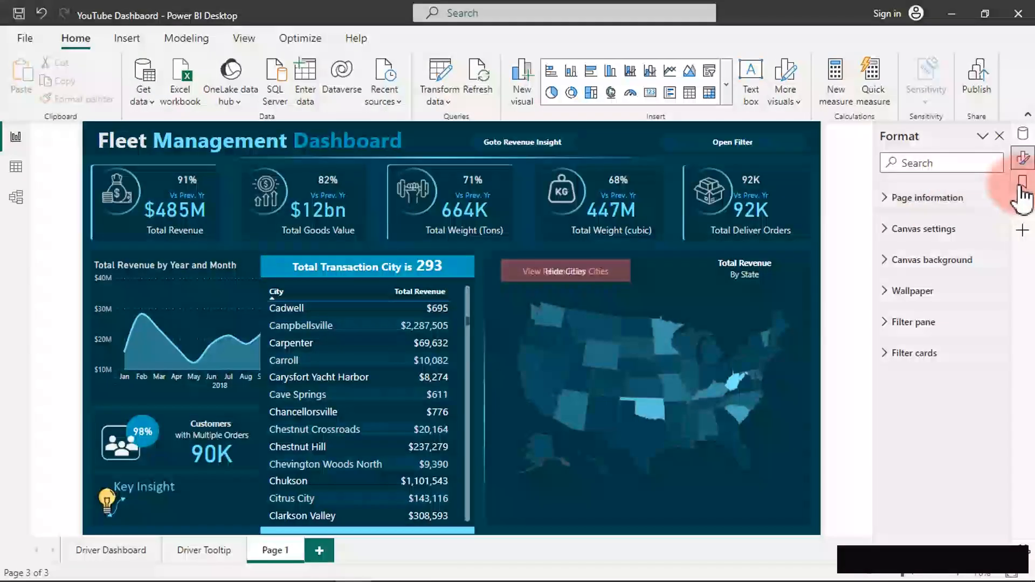
left_click(1023, 208)
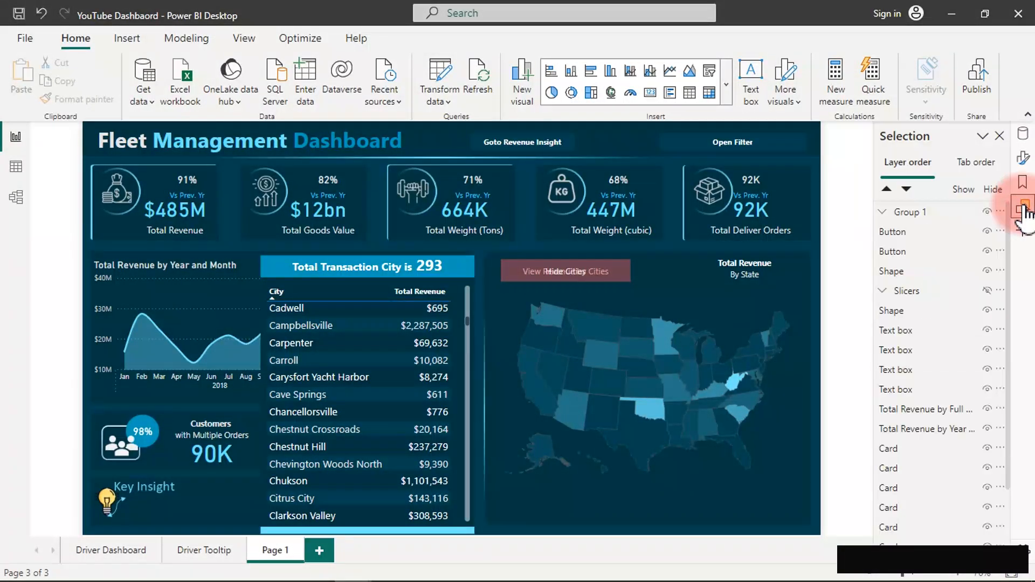
left_click(592, 273)
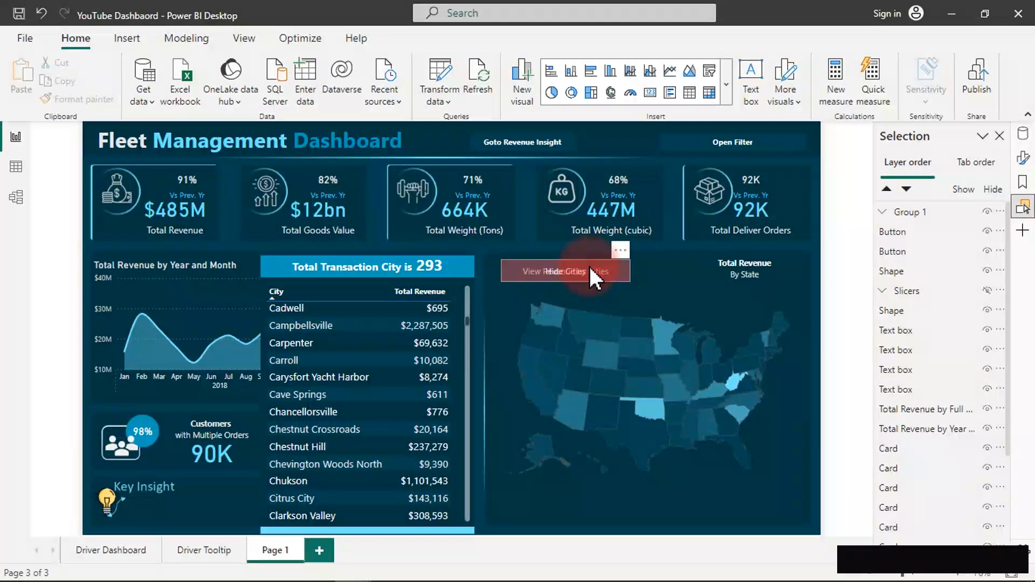
left_click(901, 252)
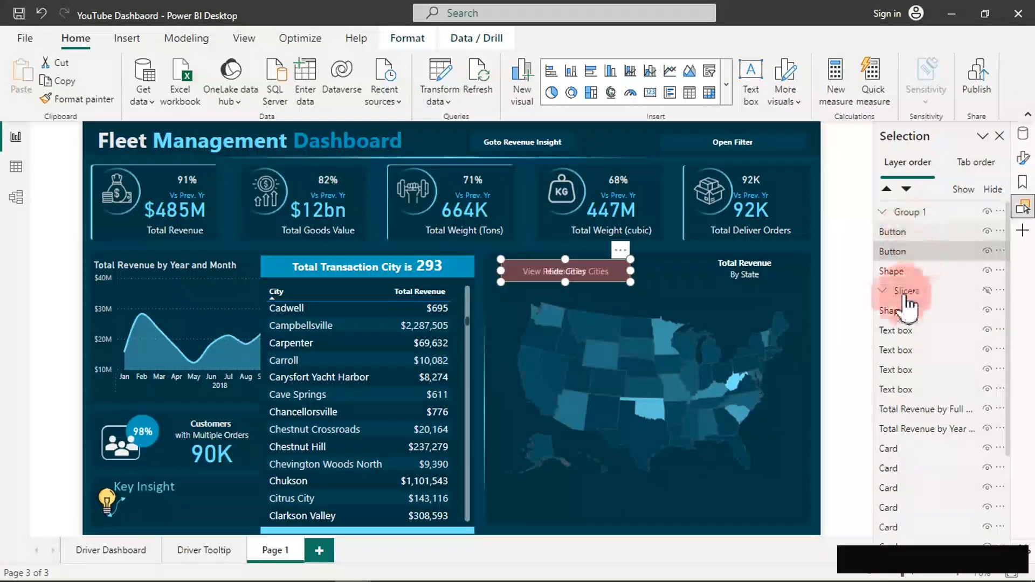
right_click(902, 233)
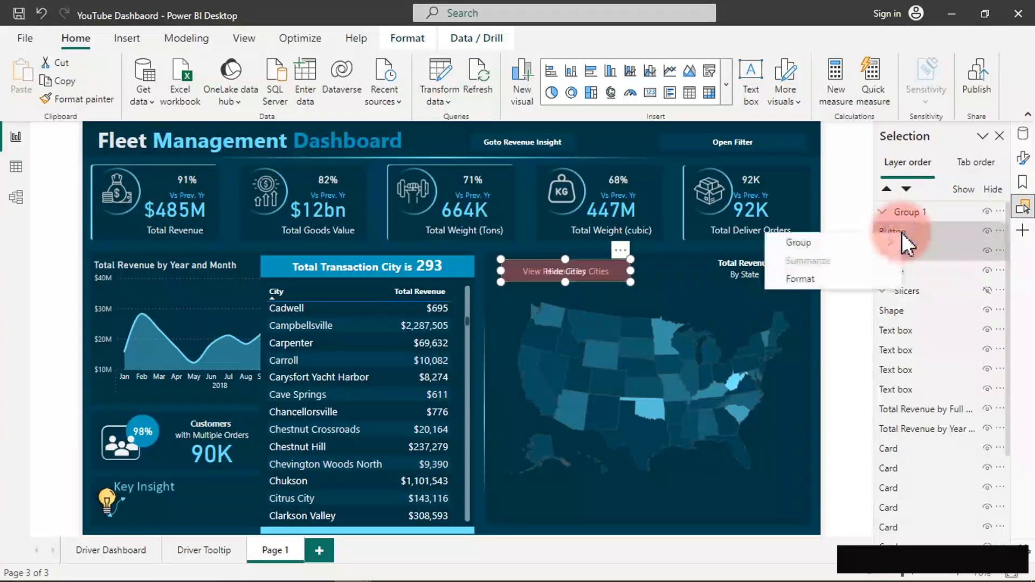
mouse_move(803, 242)
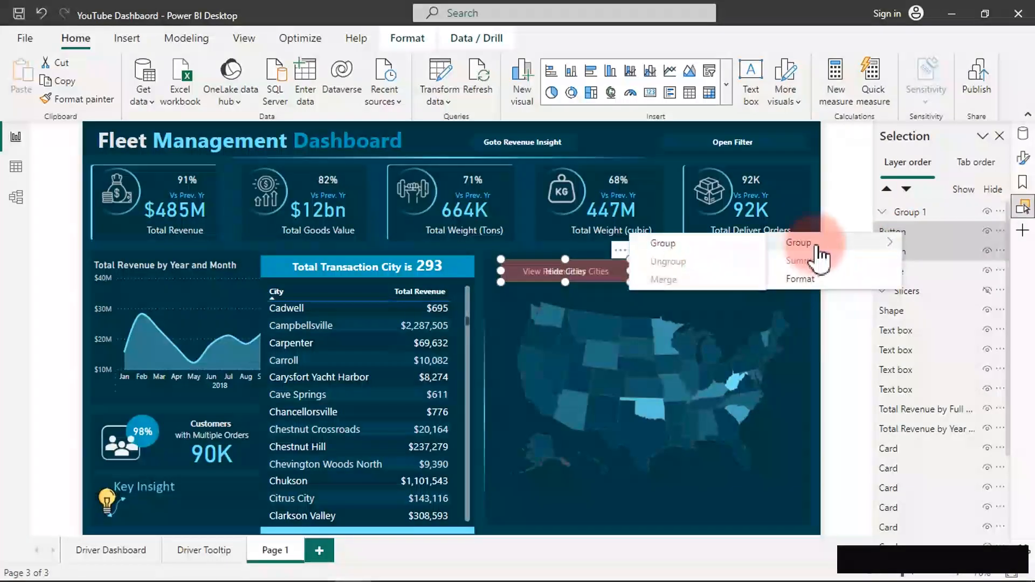
left_click(711, 247)
Rename the new button group Btn_Group and toggle its visibility off and back on.
left_click(891, 212)
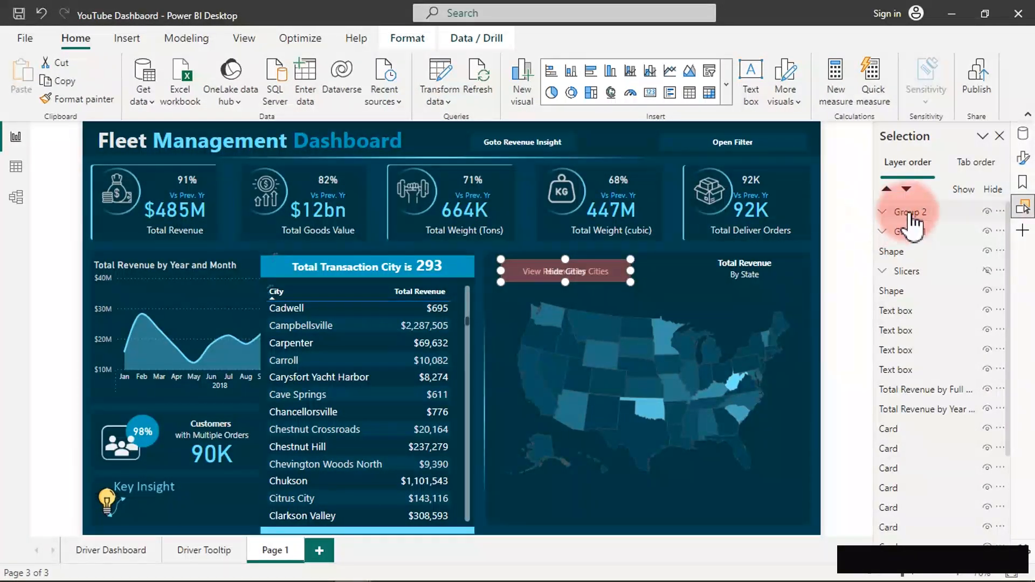
double_click(910, 212)
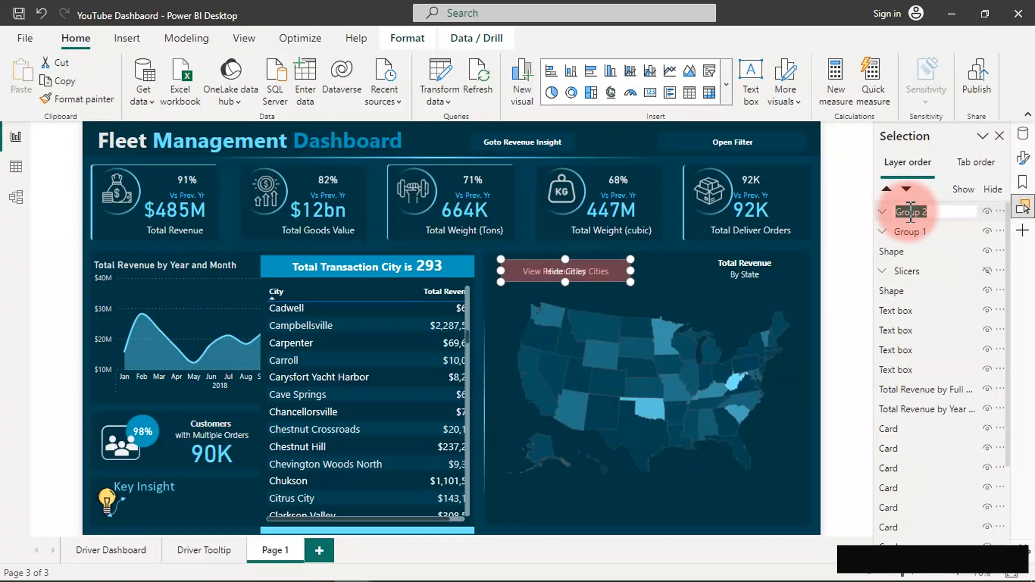
type("Btn_Group")
key("Return")
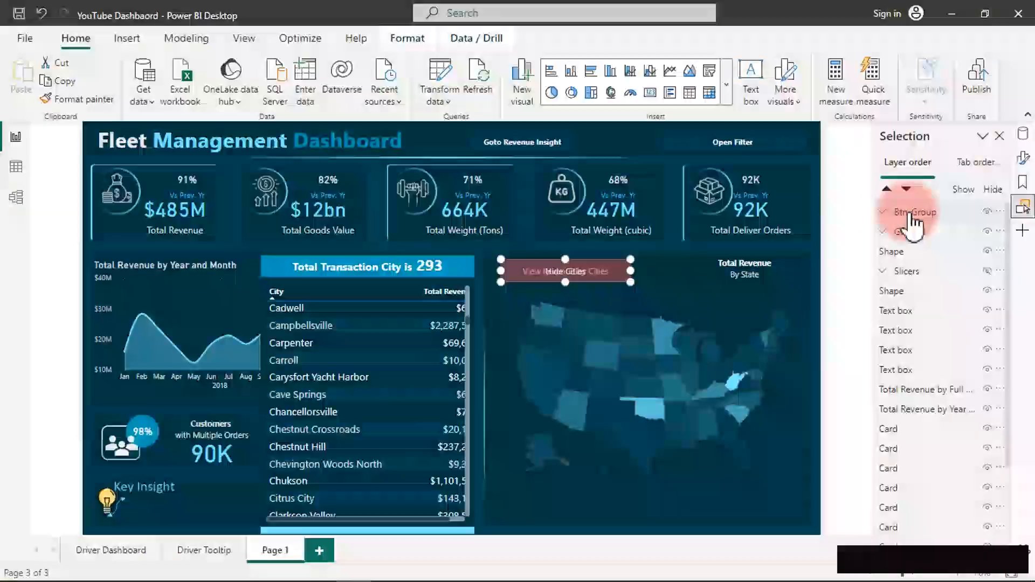
left_click(987, 212)
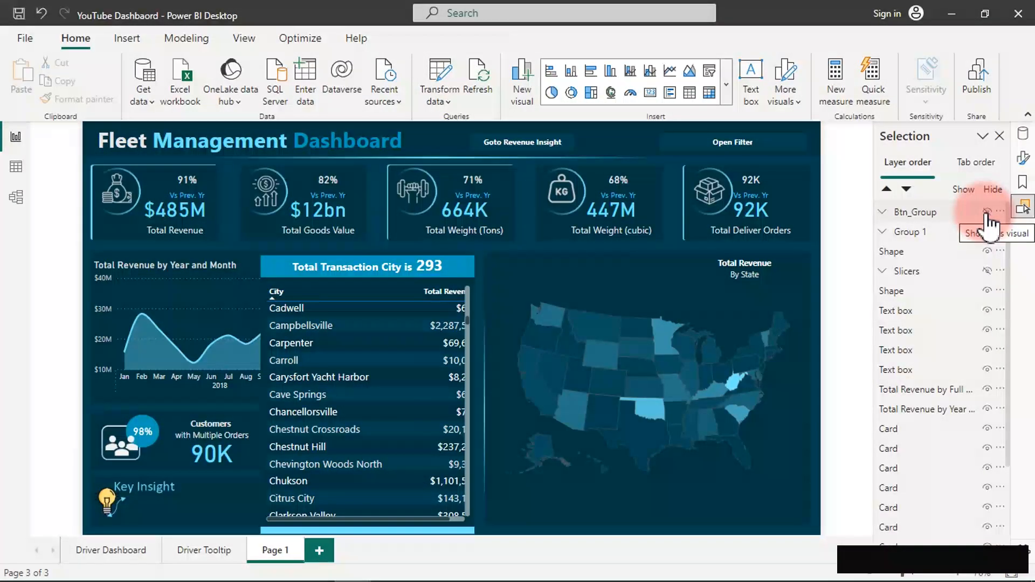
left_click(986, 212)
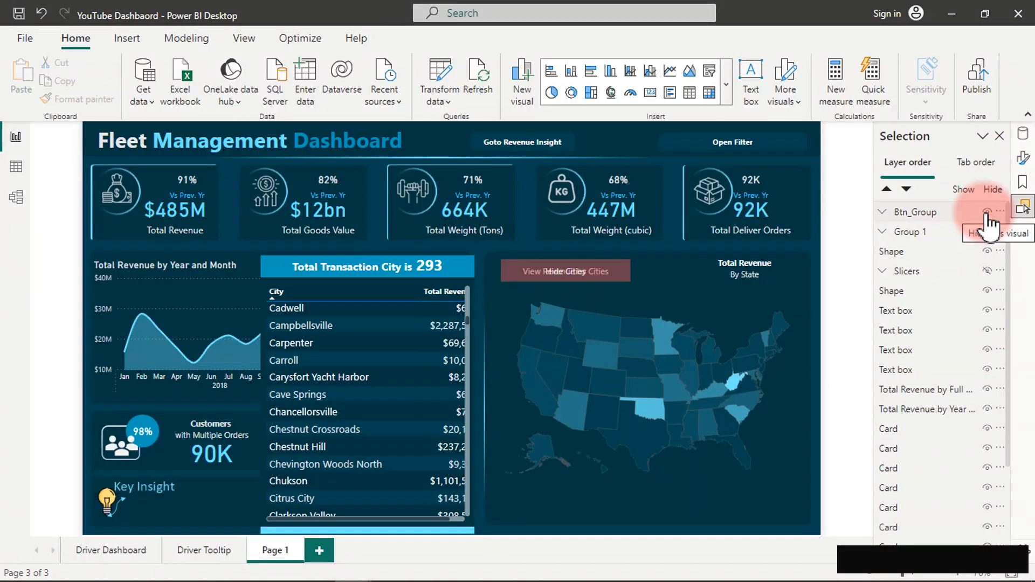
Toggle the city table group's visibility off and back on, and rename the group Cities_Group.
left_click(917, 232)
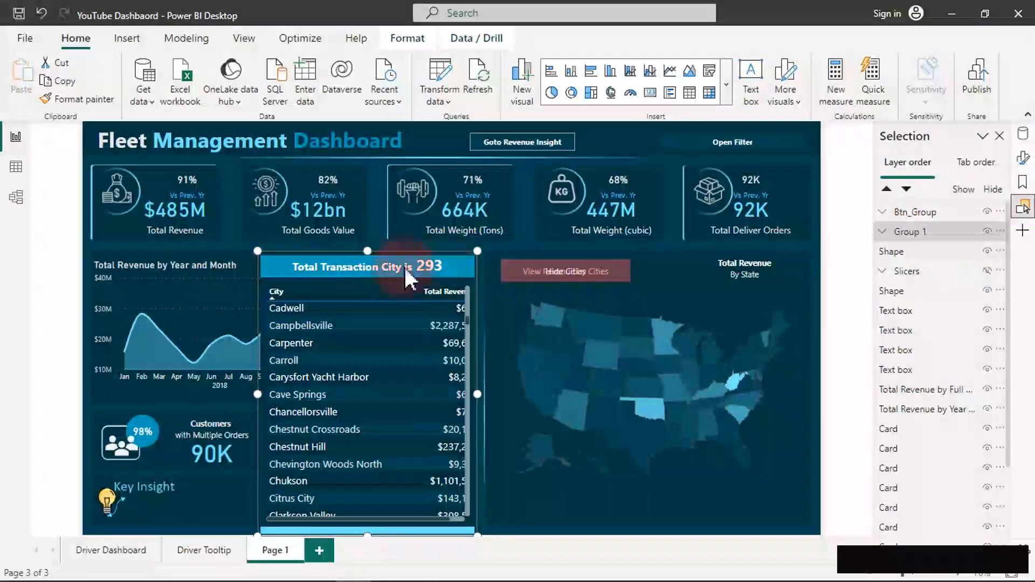
left_click(987, 232)
left_click(987, 231)
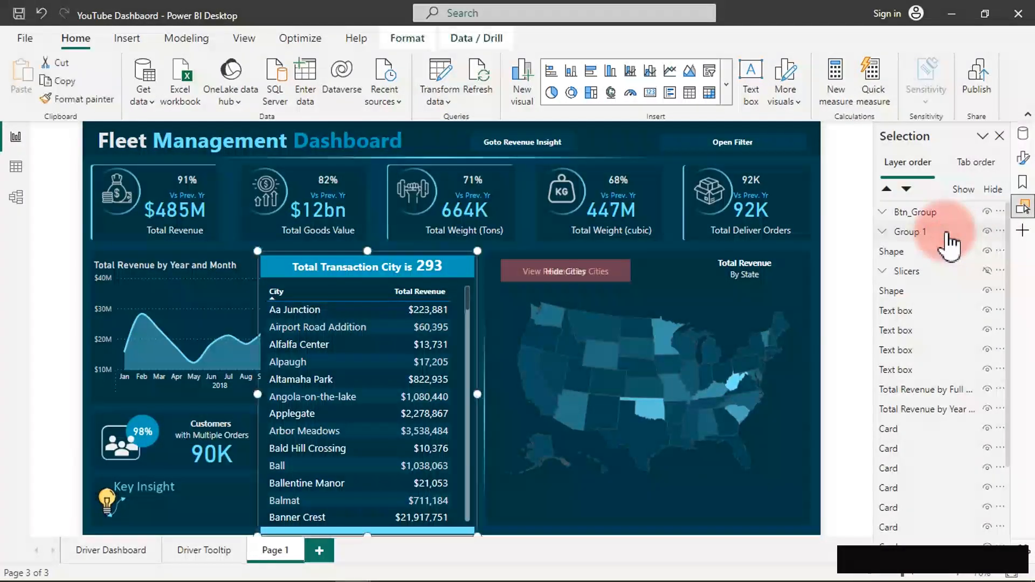
double_click(916, 232)
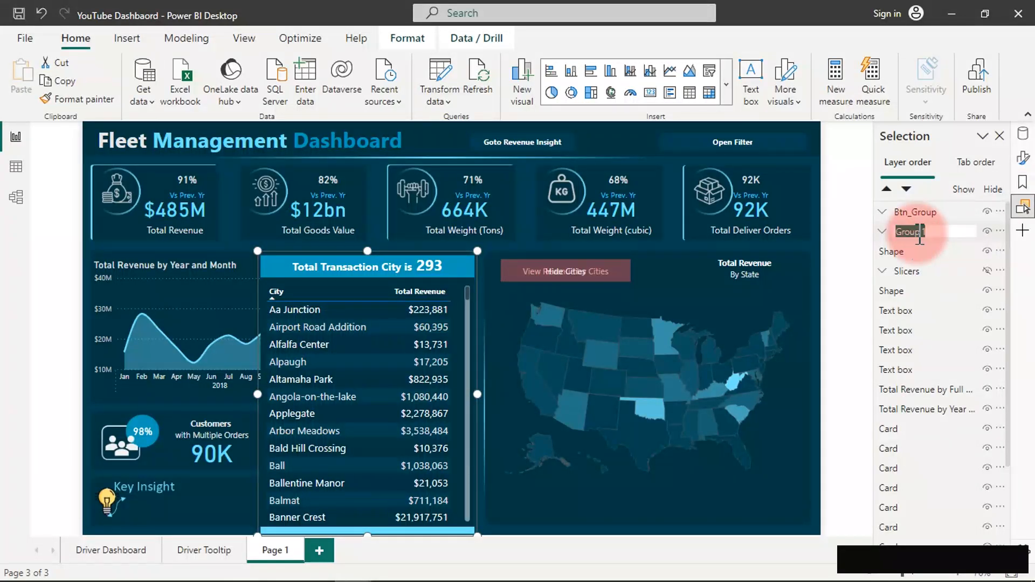
type("Cities_")
key("Return")
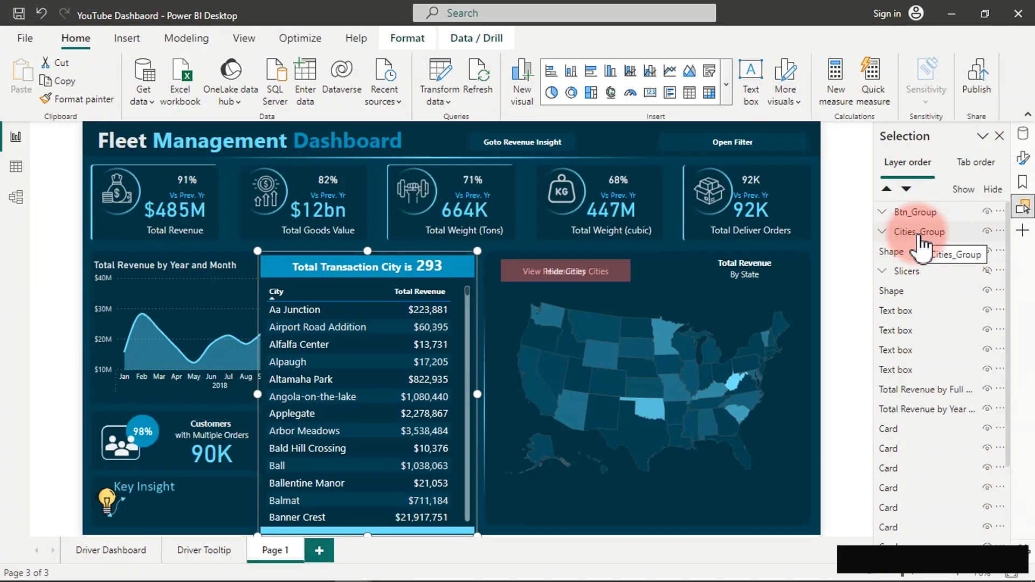
Make the Hide Cities button inside Btn_Group invisible and rename its layer Hide.
left_click(882, 212)
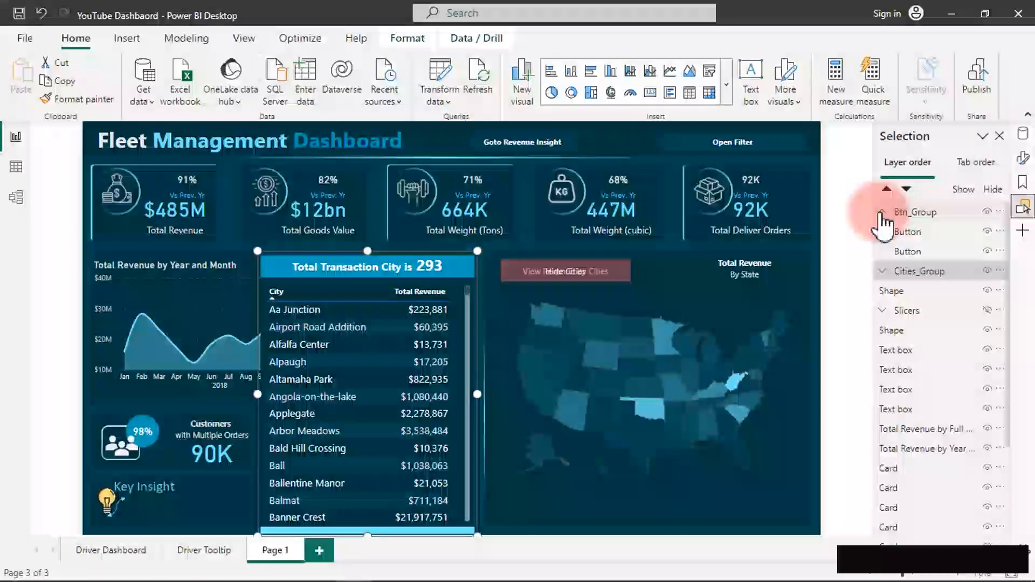
left_click(987, 231)
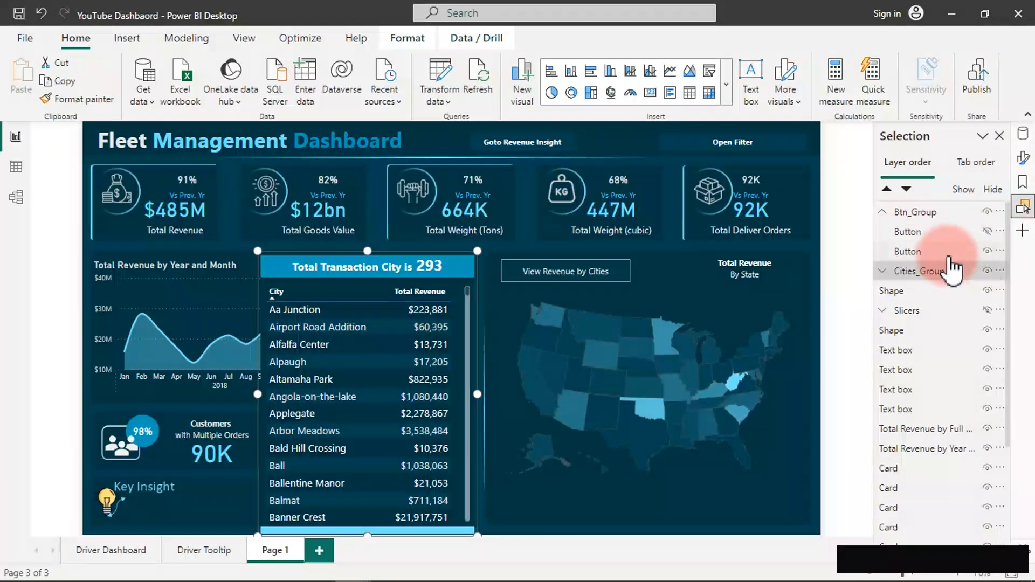
double_click(924, 232)
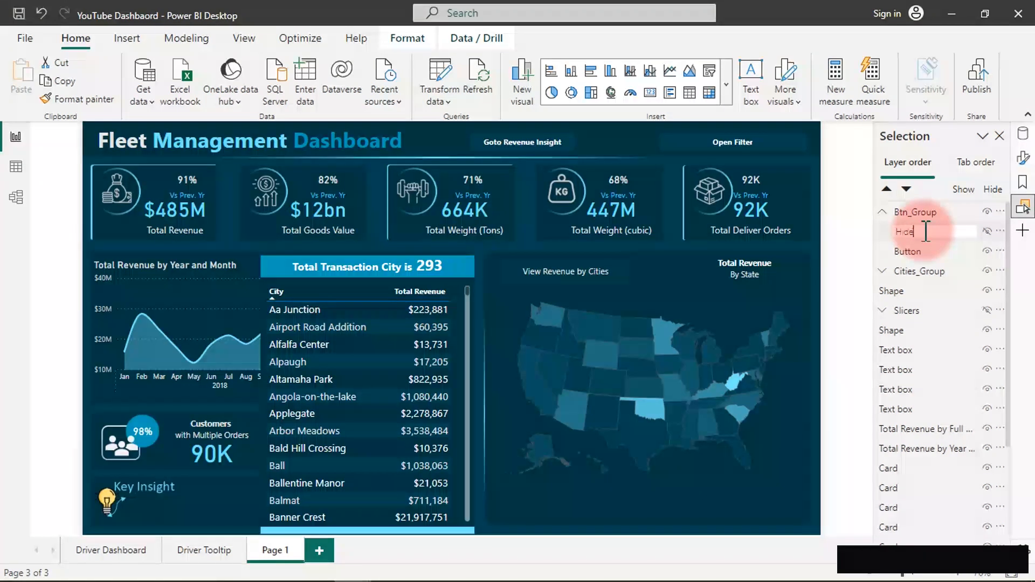
key("Return")
Rename the View Revenue by Cities button's layer in Btn_Group as Show.
left_click(917, 253)
left_click(921, 255)
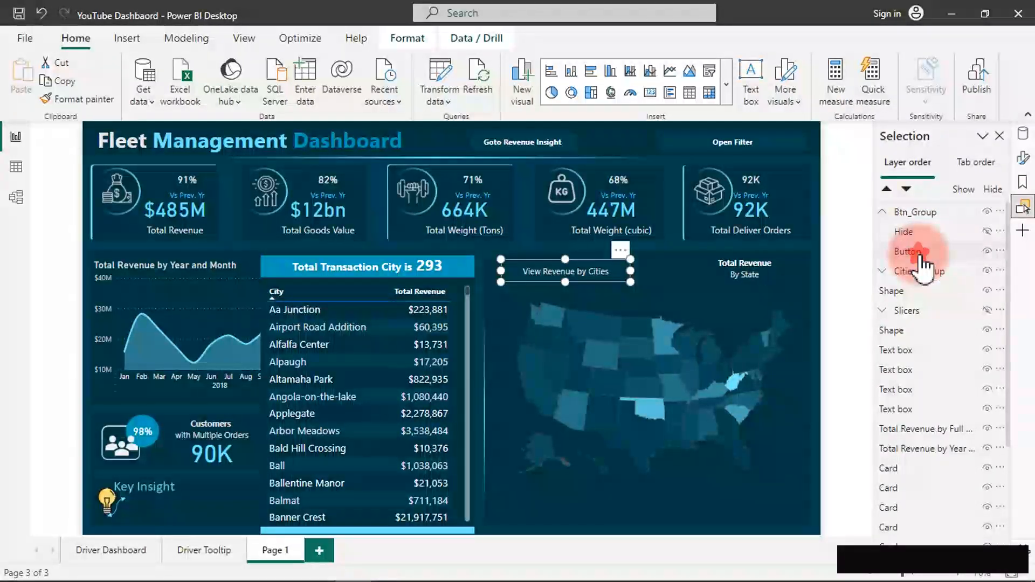
double_click(920, 253)
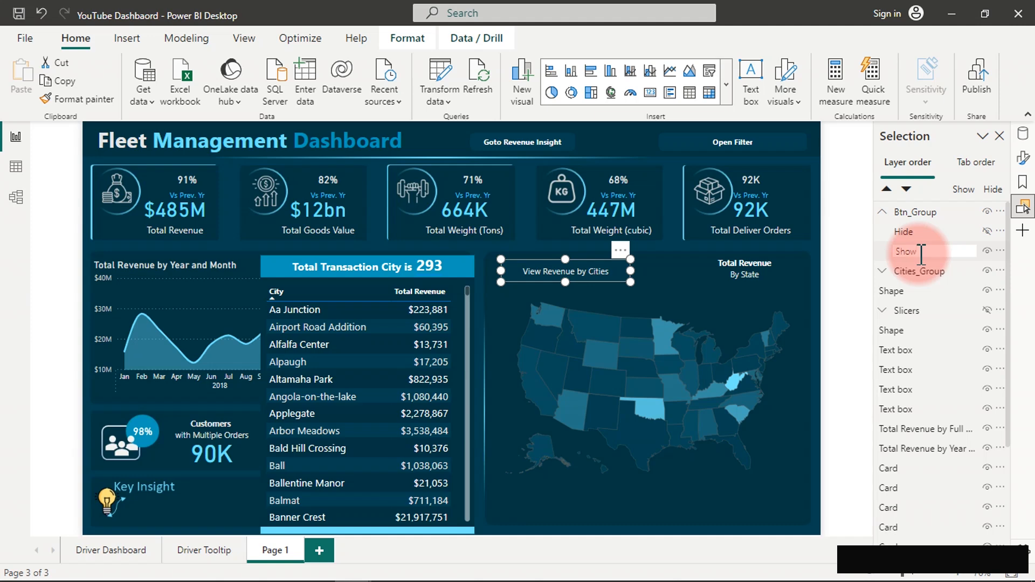
key("Return")
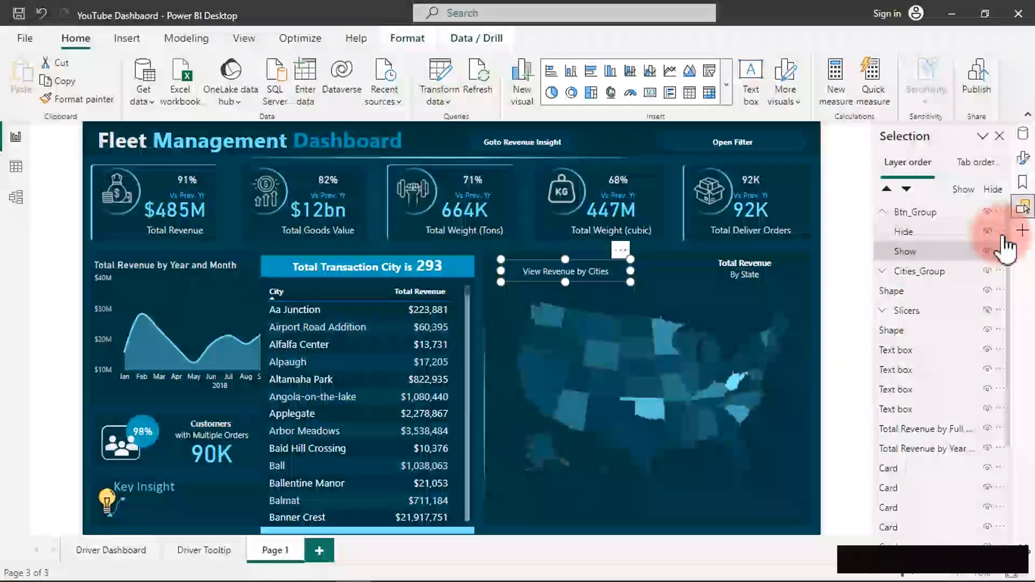
Make the Hide button in Btn_Group visible and the Show button invisible, keeping Cities_Group displayed.
left_click(987, 231)
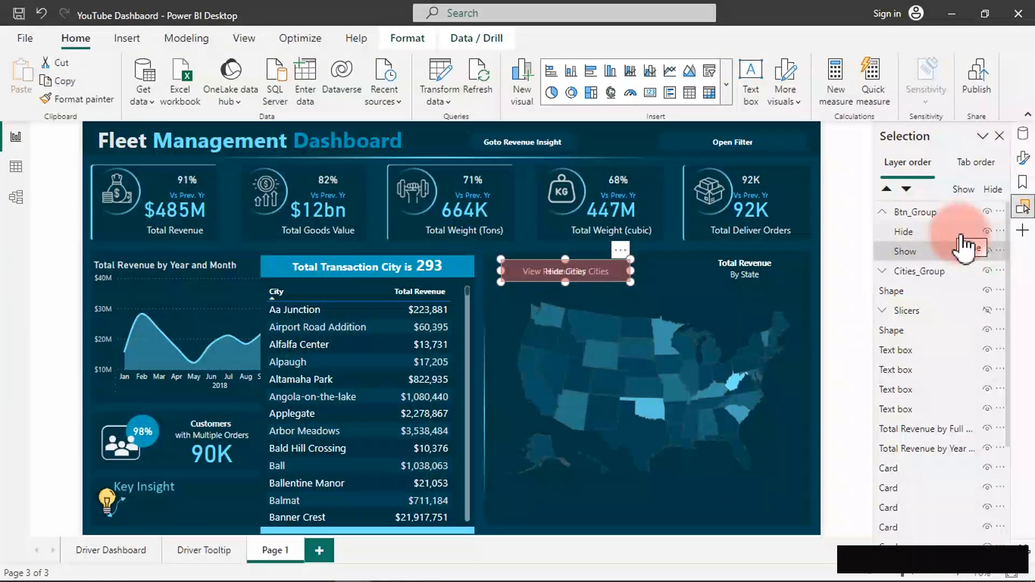
left_click(987, 232)
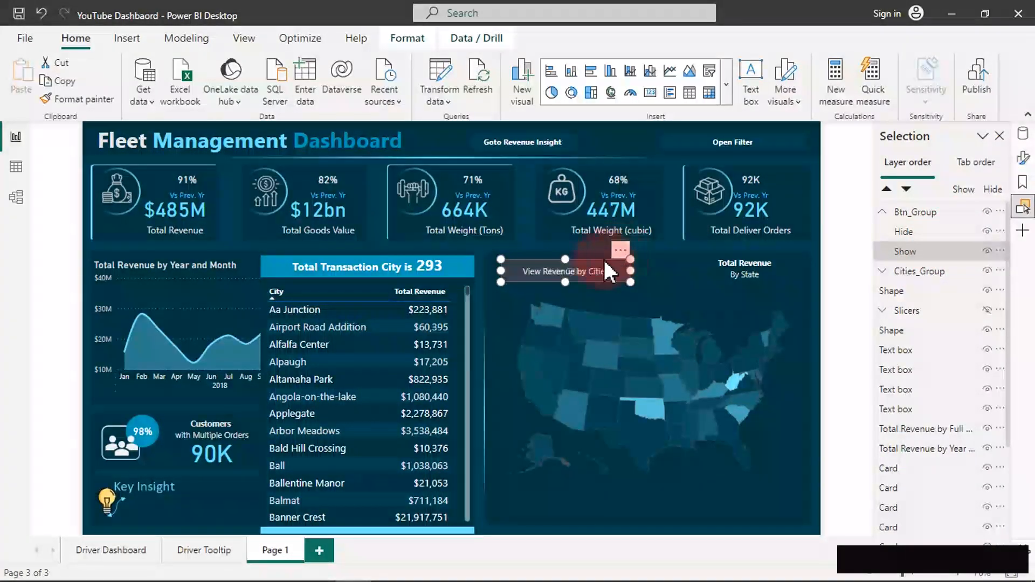
left_click(988, 231)
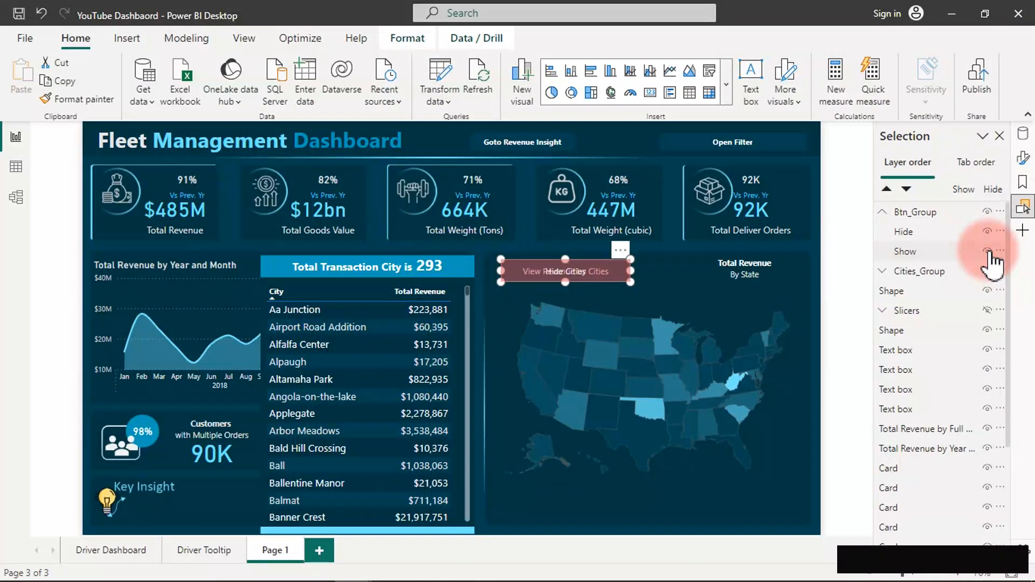
left_click(989, 252)
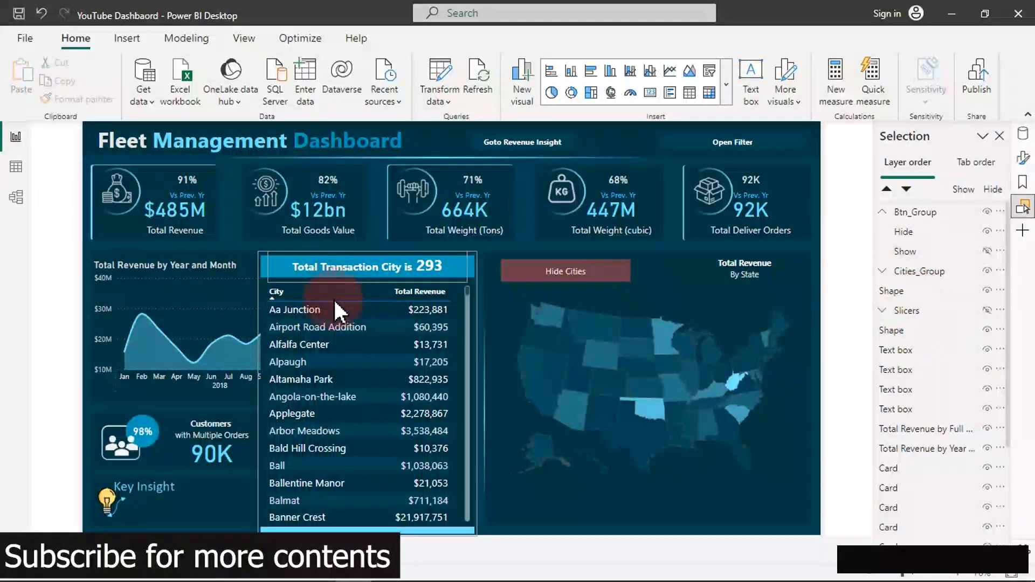
Select Btn_Group together with Cities_Group and add a bookmark of the current view.
left_click(920, 214)
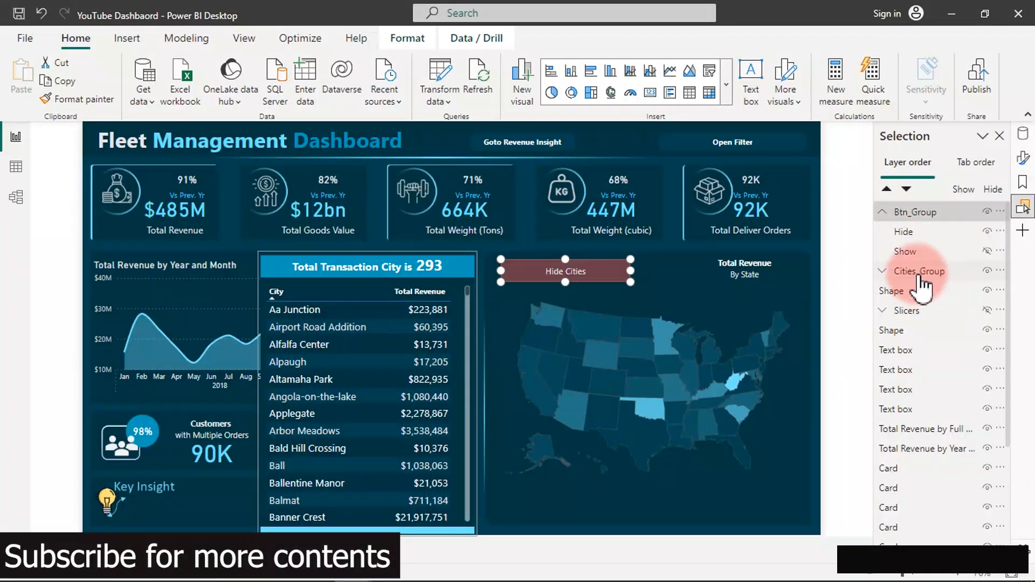
left_click(918, 272, "ctrl")
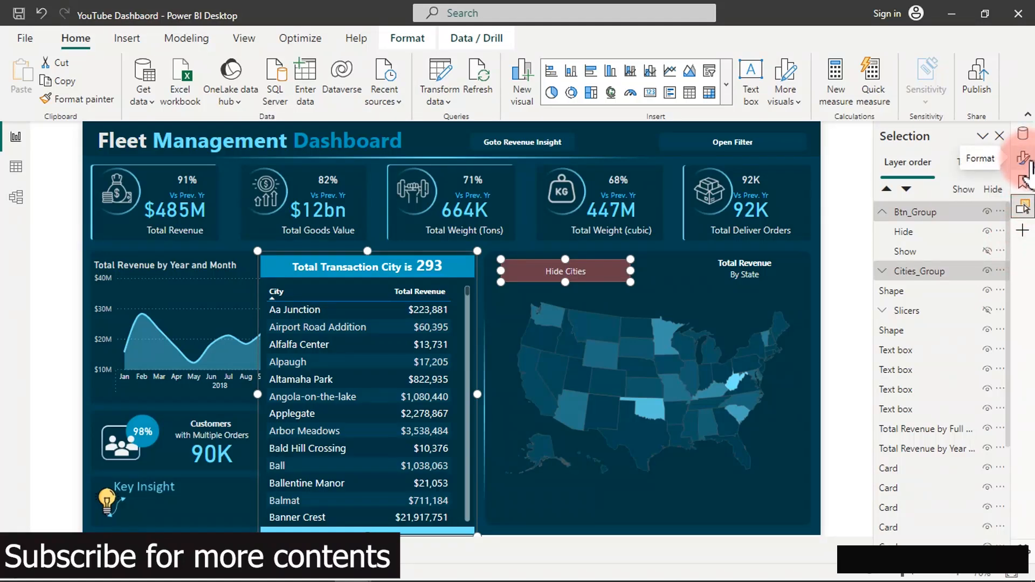
left_click(1022, 182)
left_click(910, 173)
Rename the new bookmark as ShowCities.
left_click(907, 265)
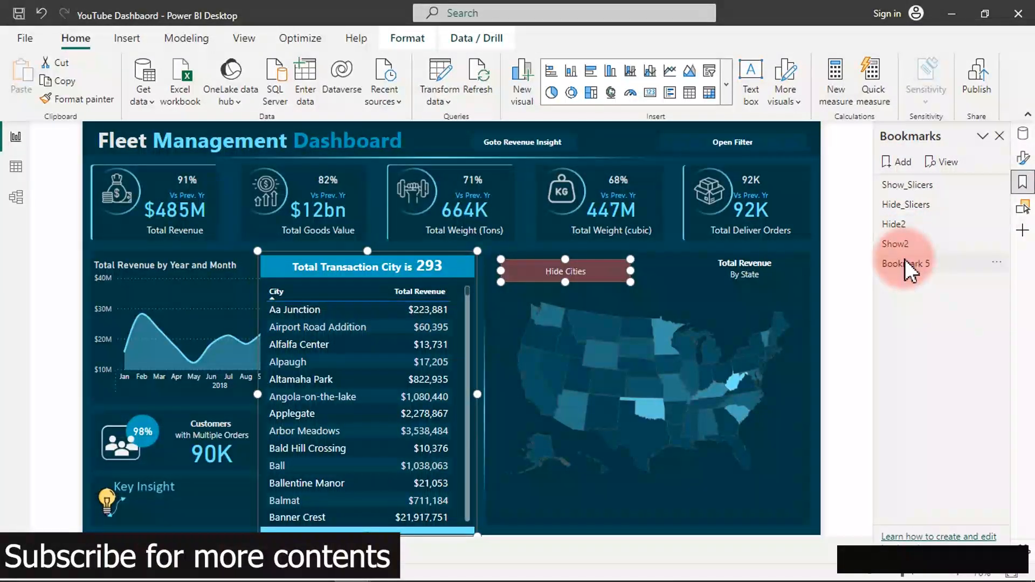
double_click(905, 262)
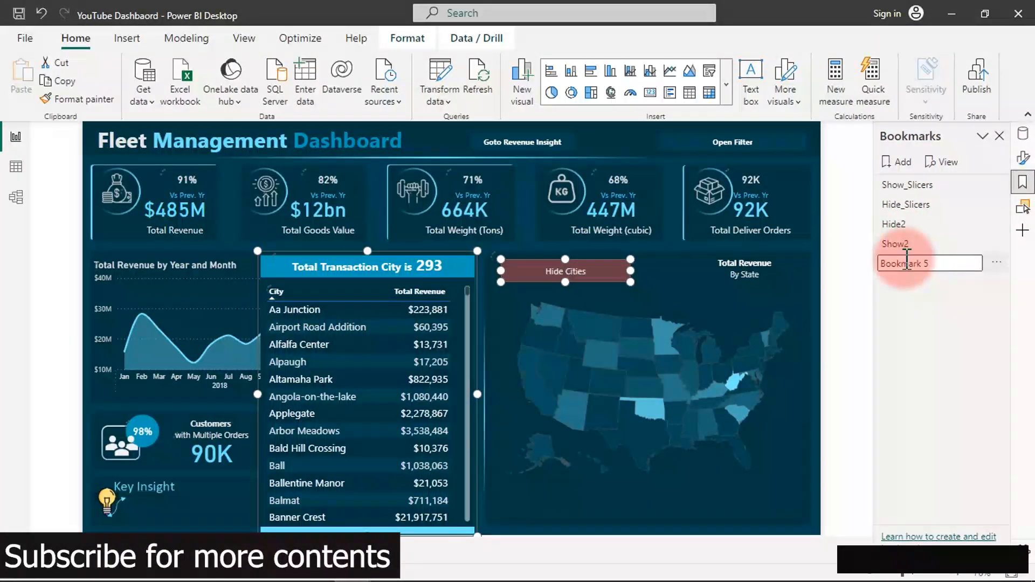
key("ctrl+a")
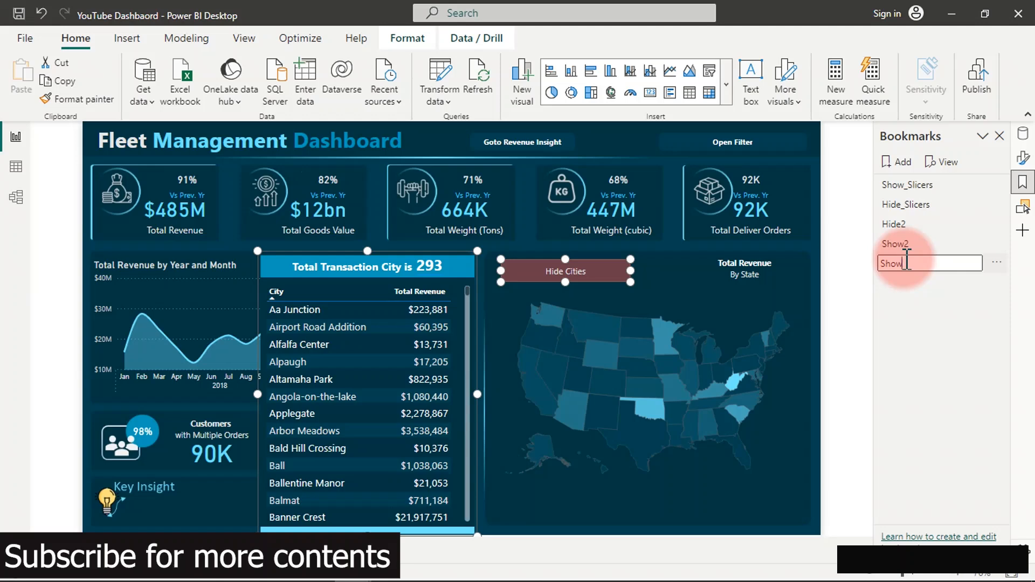
type("ShowCities")
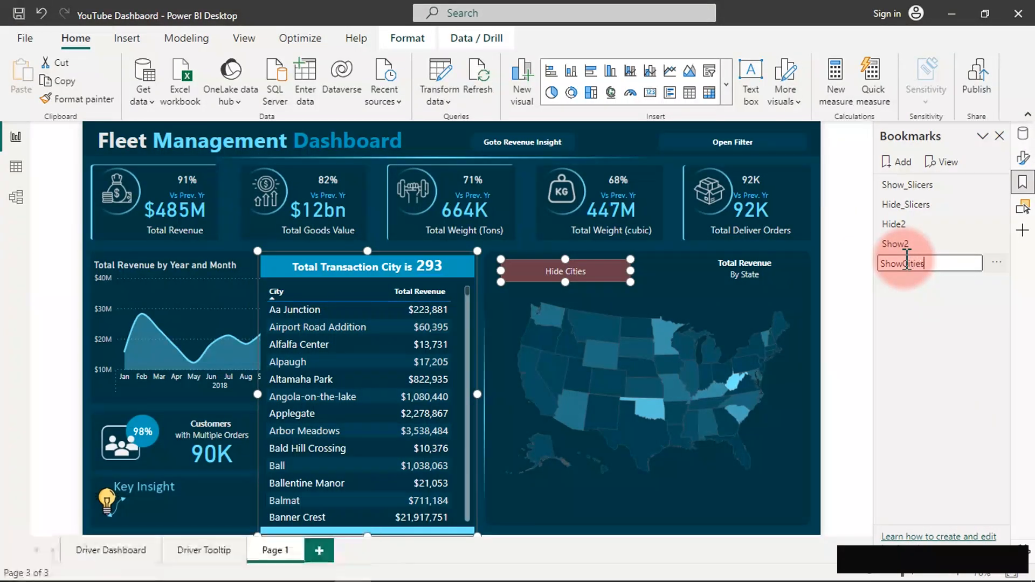
key("Return")
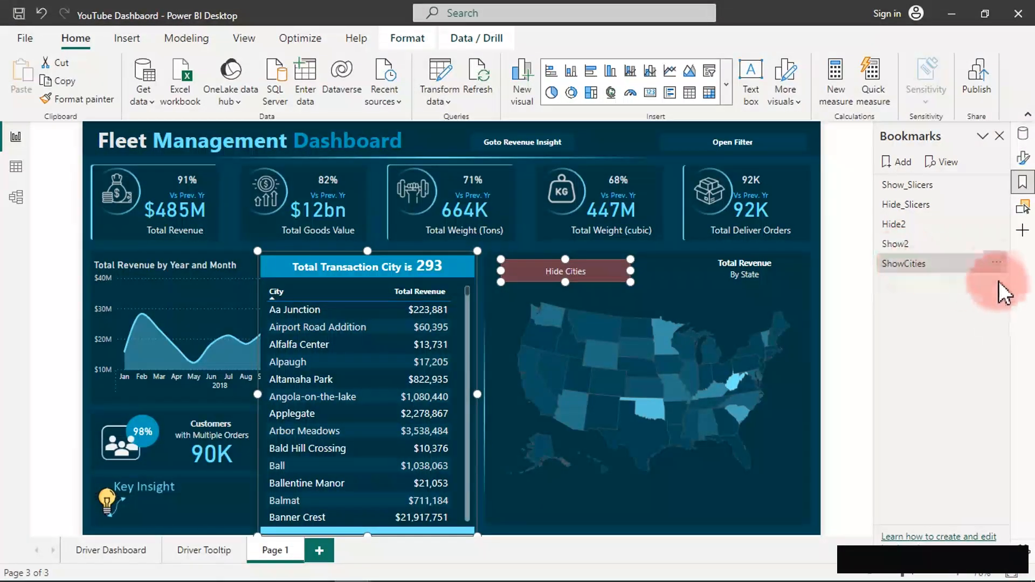
Exclude data and current page from the ShowCities bookmark, limit it to selected visuals, and update it.
left_click(994, 263)
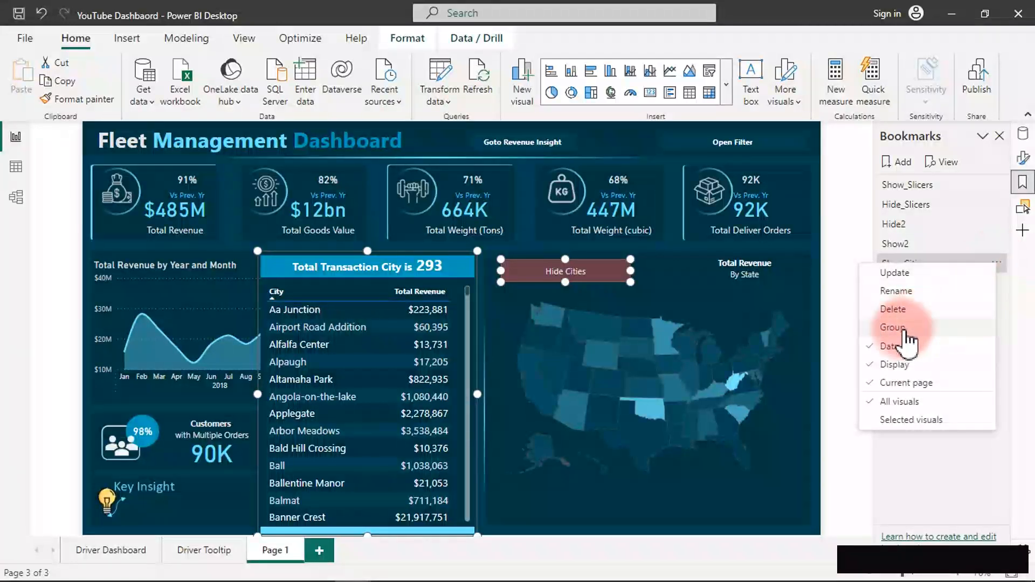
left_click(895, 345)
left_click(997, 262)
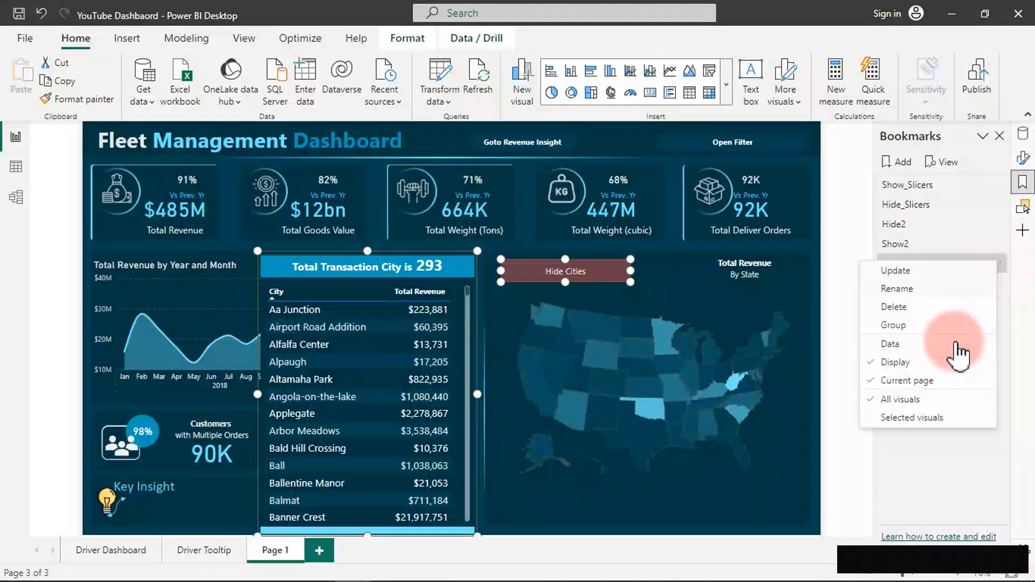
left_click(915, 380)
left_click(996, 262)
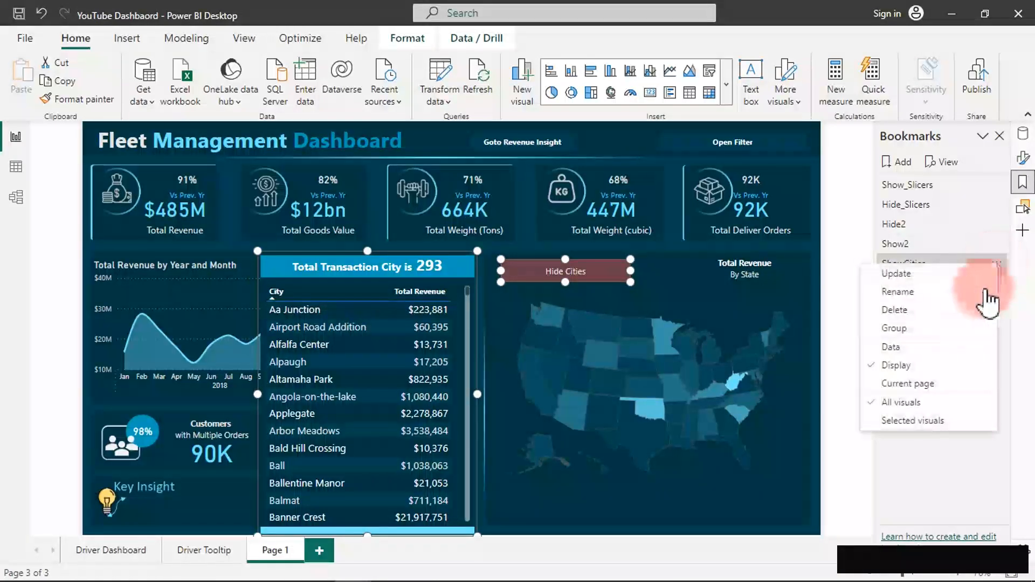
left_click(919, 405)
left_click(996, 263)
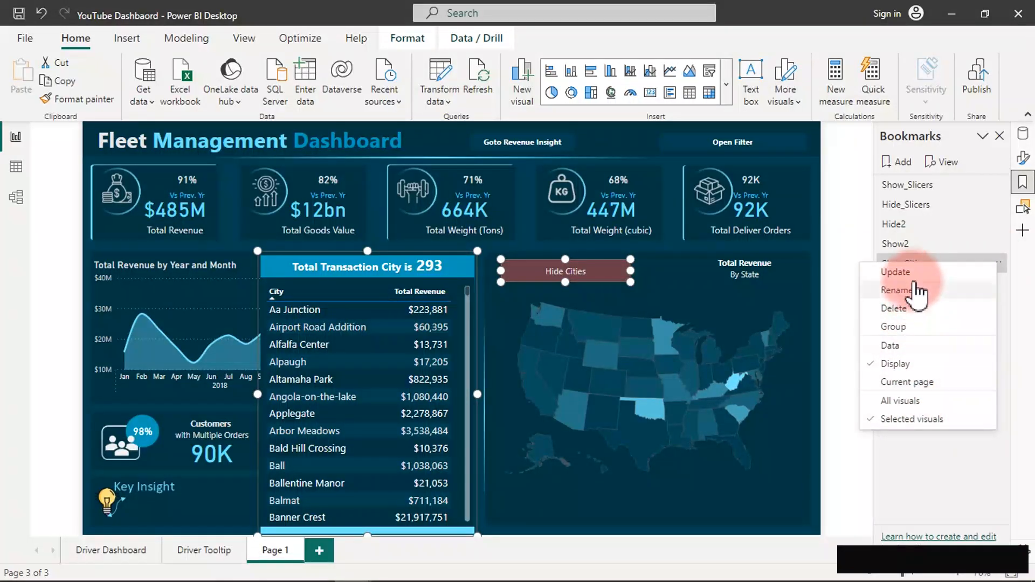
left_click(915, 272)
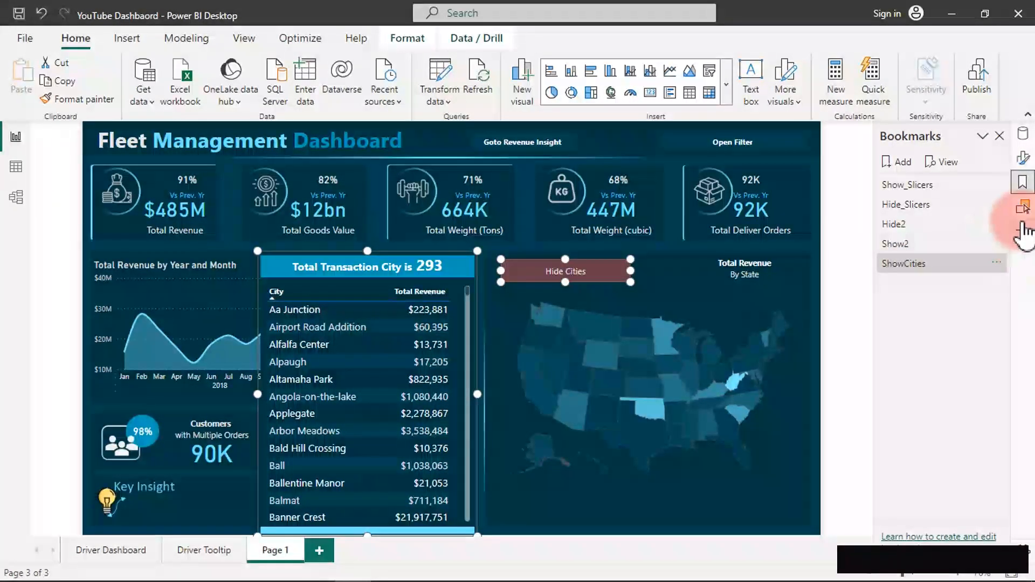
Make the Show button in Btn_Group visible and hide the Hide button and Cities_Group.
left_click(1023, 207)
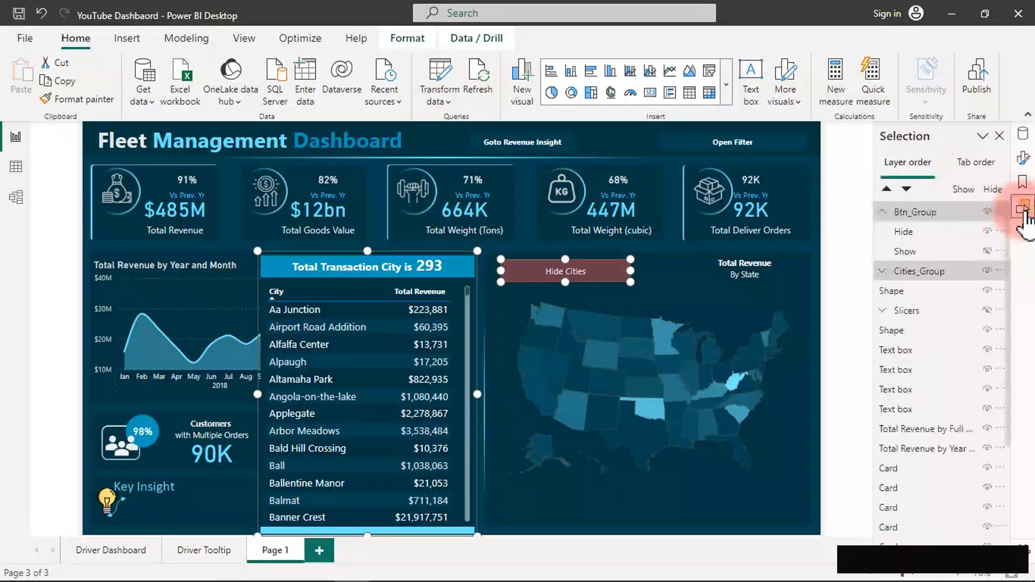
left_click(987, 251)
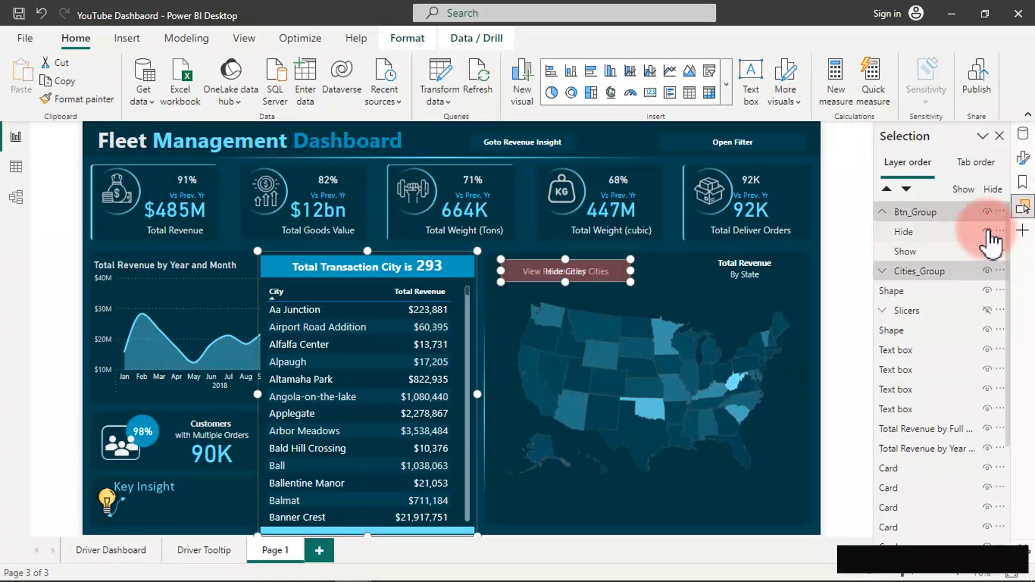
left_click(987, 231)
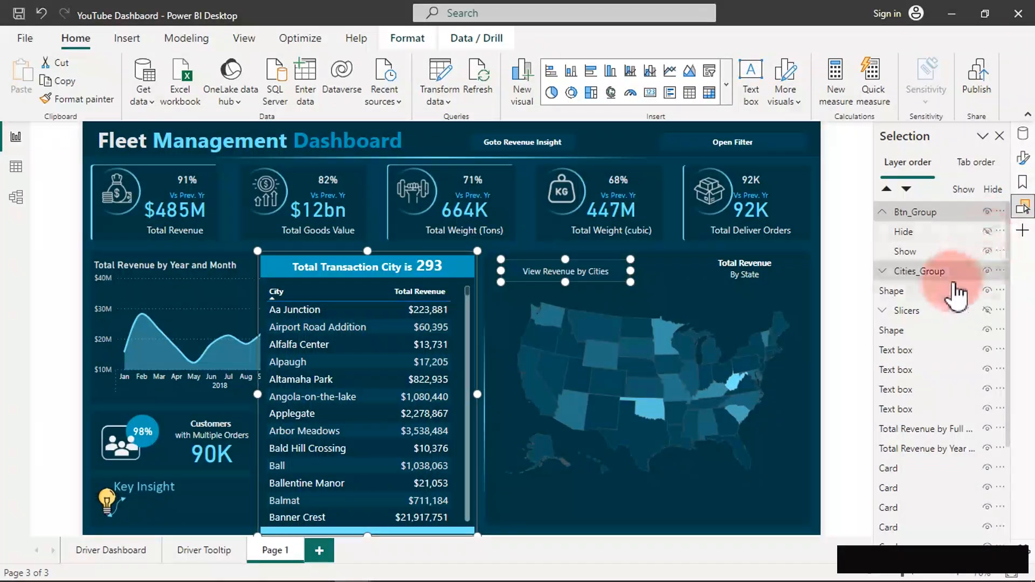
left_click(989, 270)
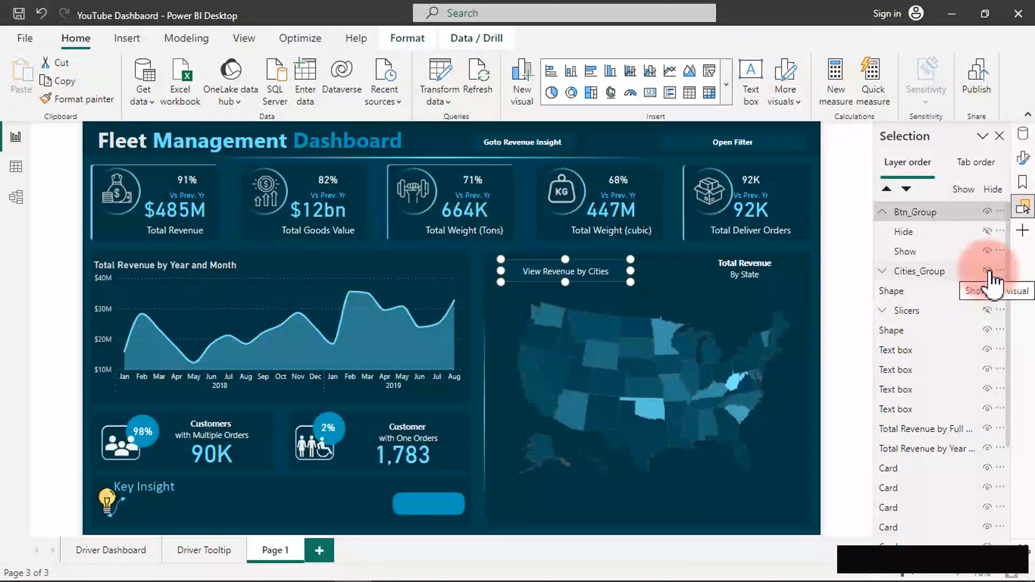
Add a bookmark with Btn_Group and Cities_Group both selected, and name it HideCitkes.
left_click(935, 271)
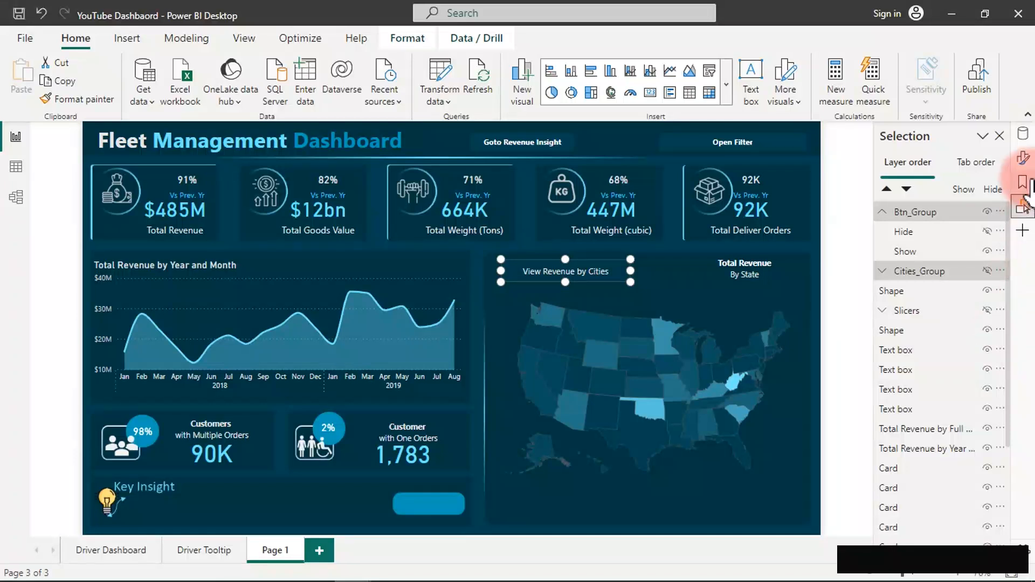
left_click(1023, 183)
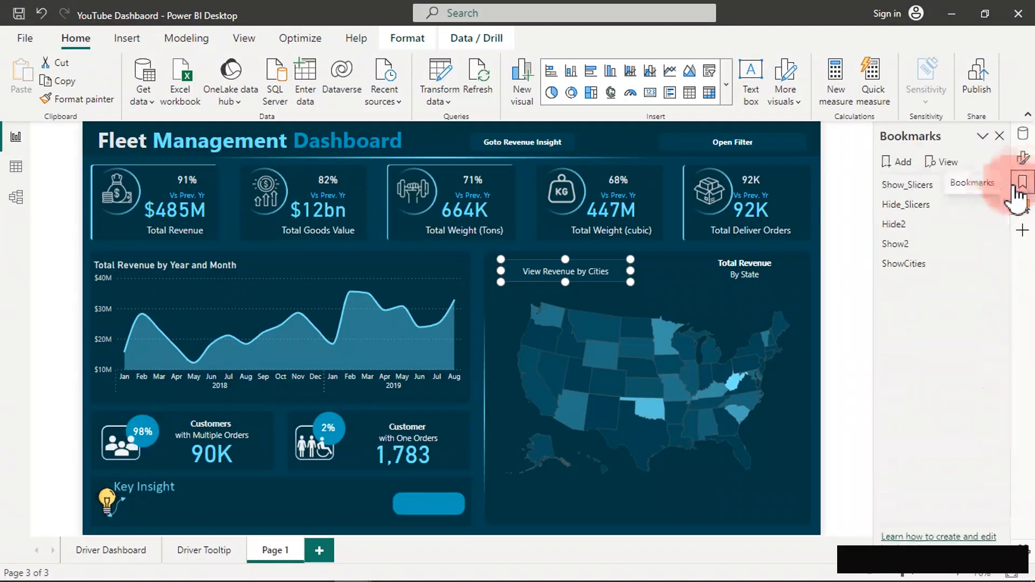
left_click(906, 166)
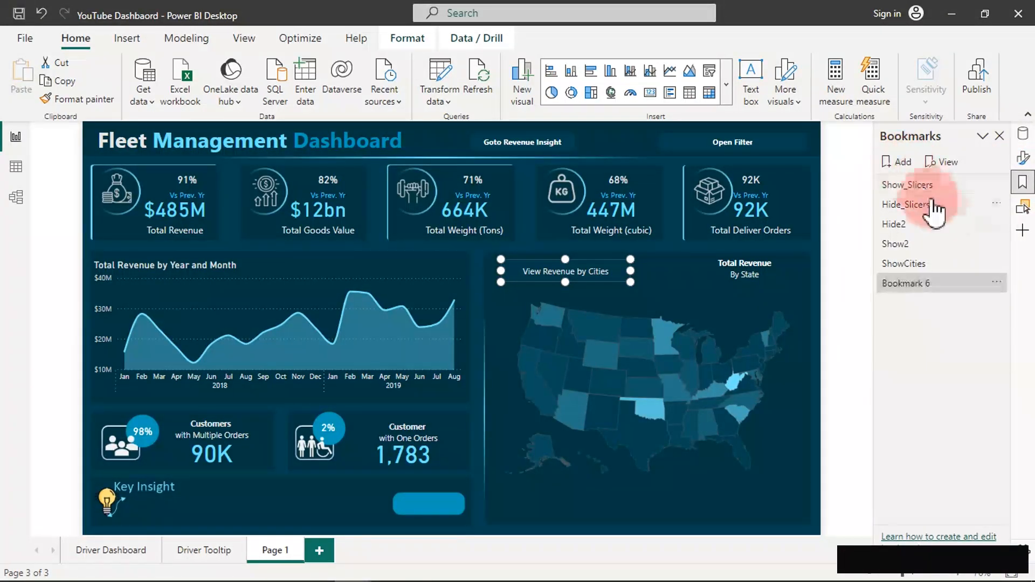
left_click(915, 287)
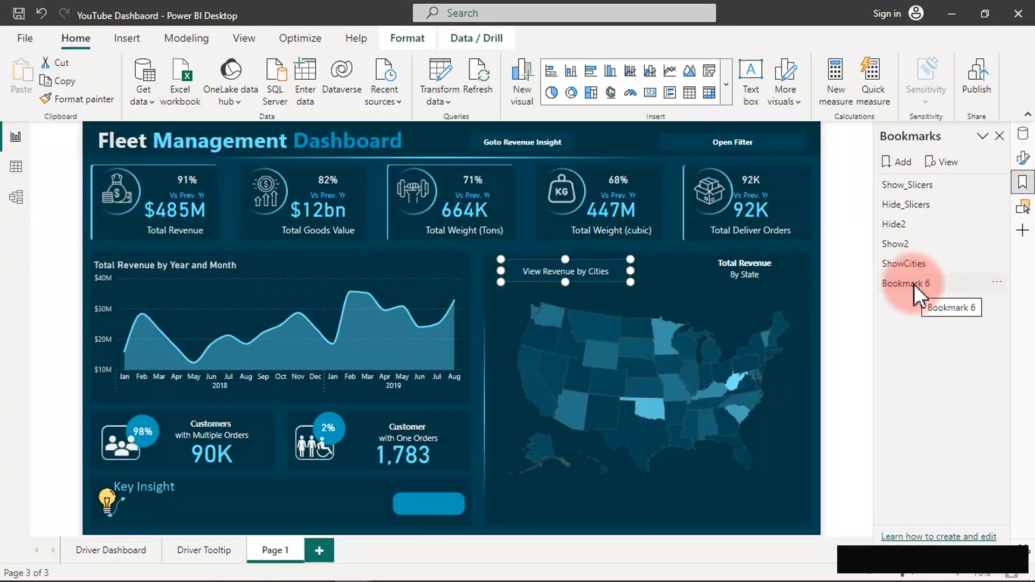
double_click(914, 284)
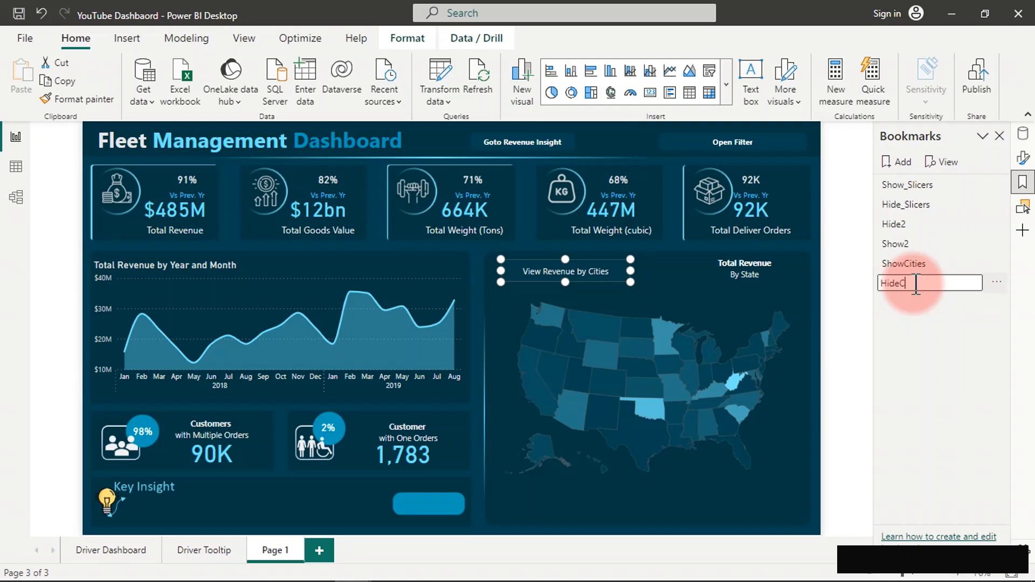
key("Return")
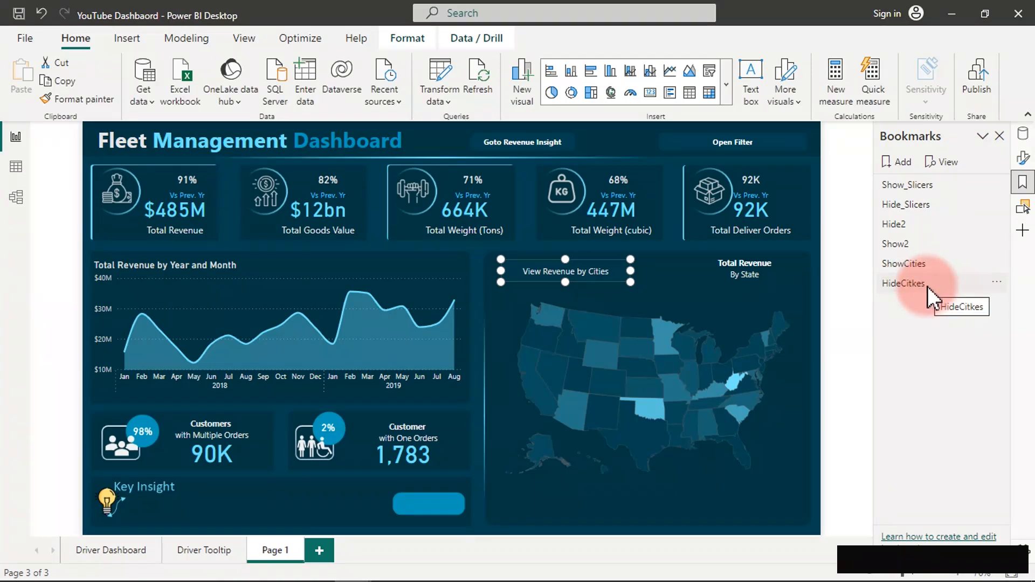
left_click(996, 282)
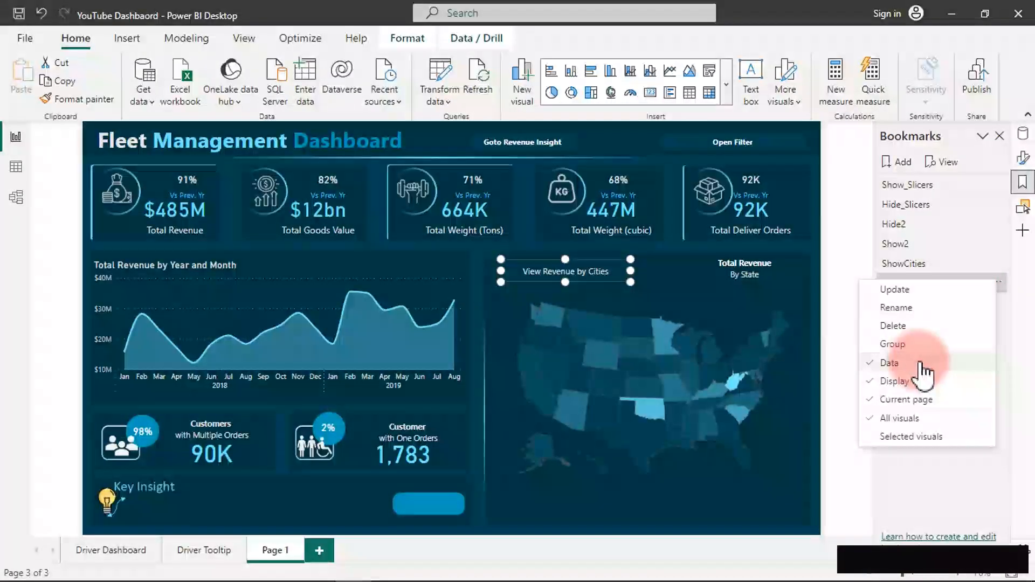
left_click(903, 382)
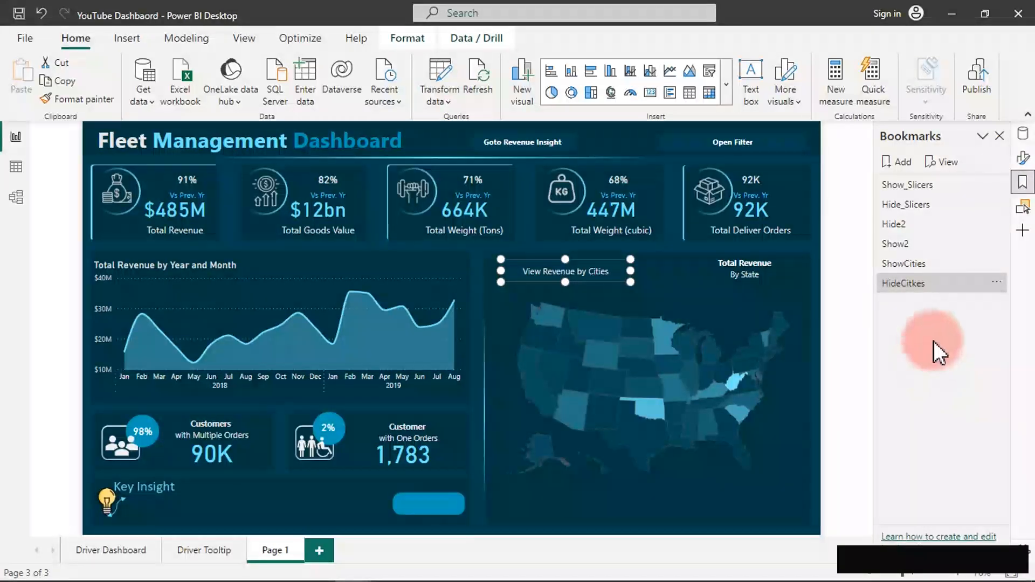
left_click(994, 281)
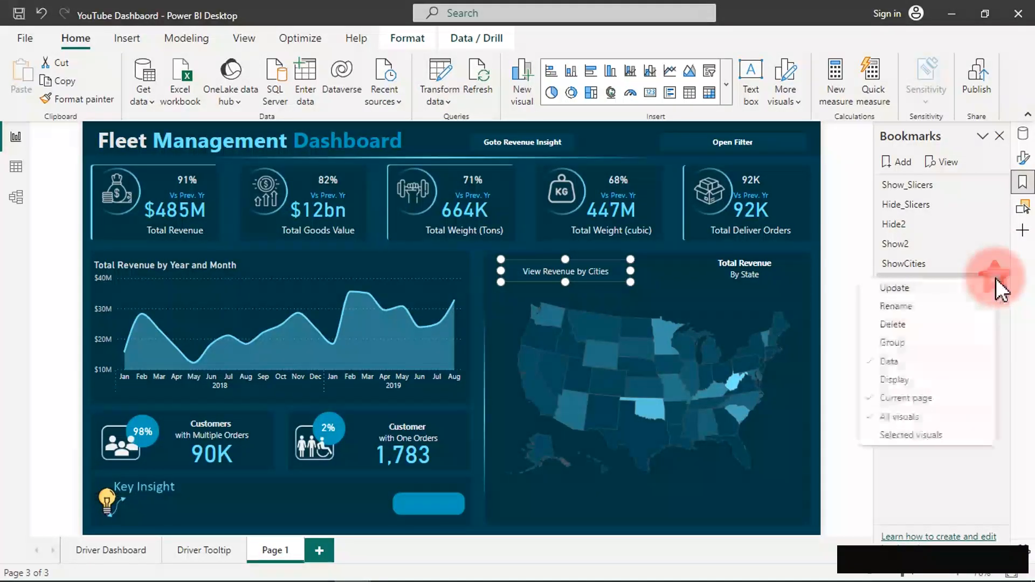
left_click(908, 374)
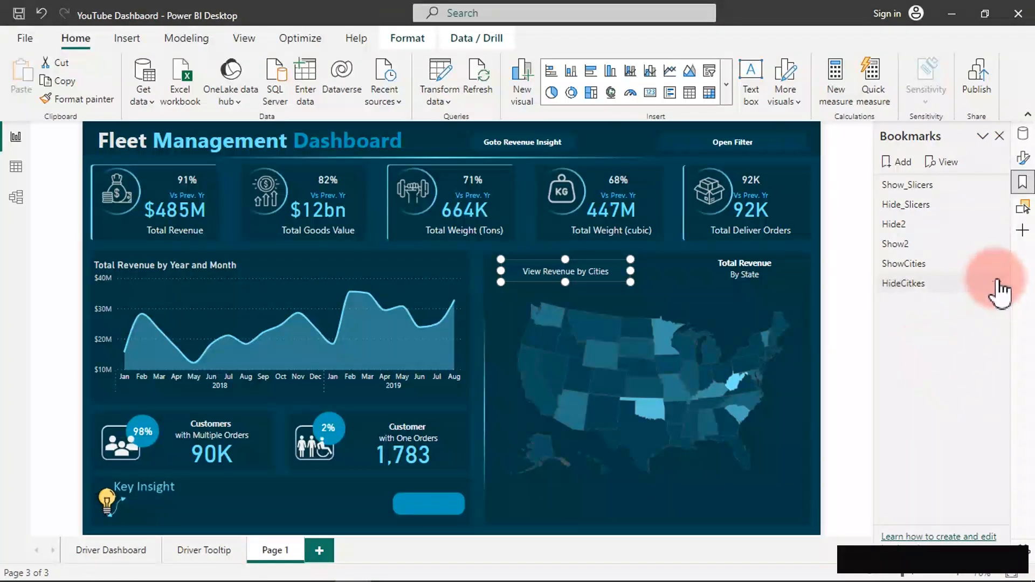
Exclude data and current page from the HideCitkes bookmark, limit it to selected visuals, and update it.
left_click(997, 282)
left_click(908, 372)
left_click(997, 283)
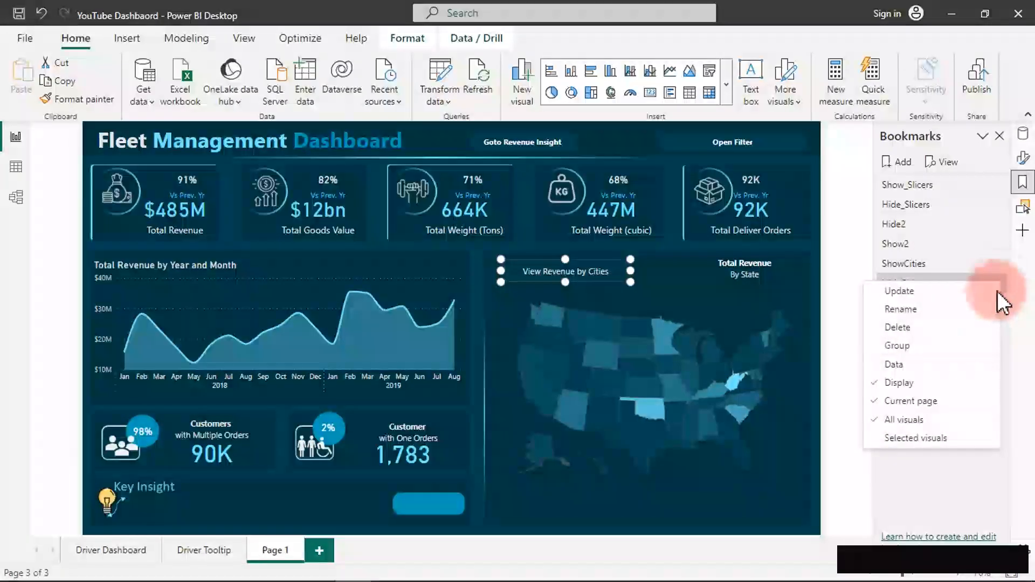
left_click(926, 401)
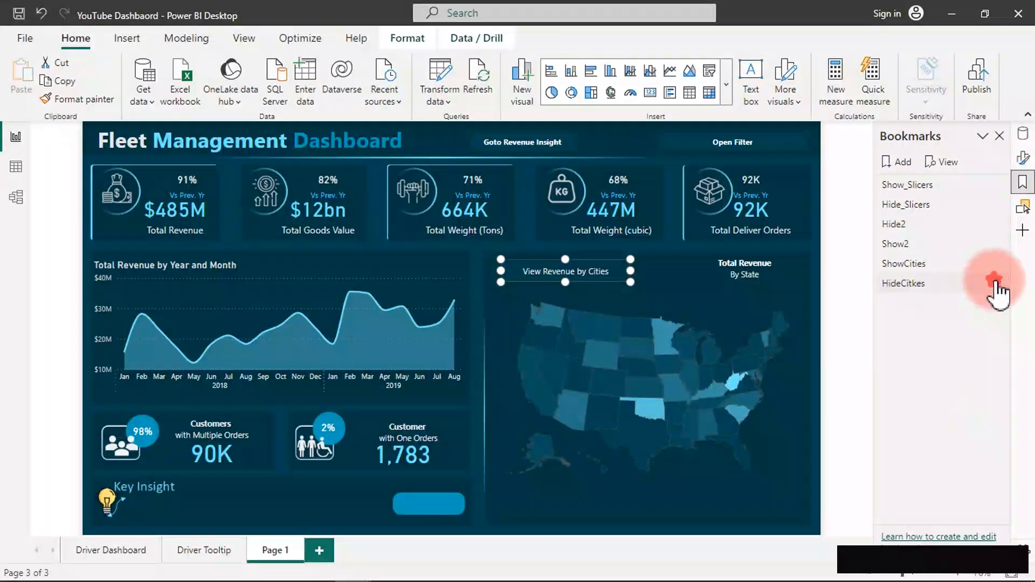
left_click(996, 282)
left_click(914, 436)
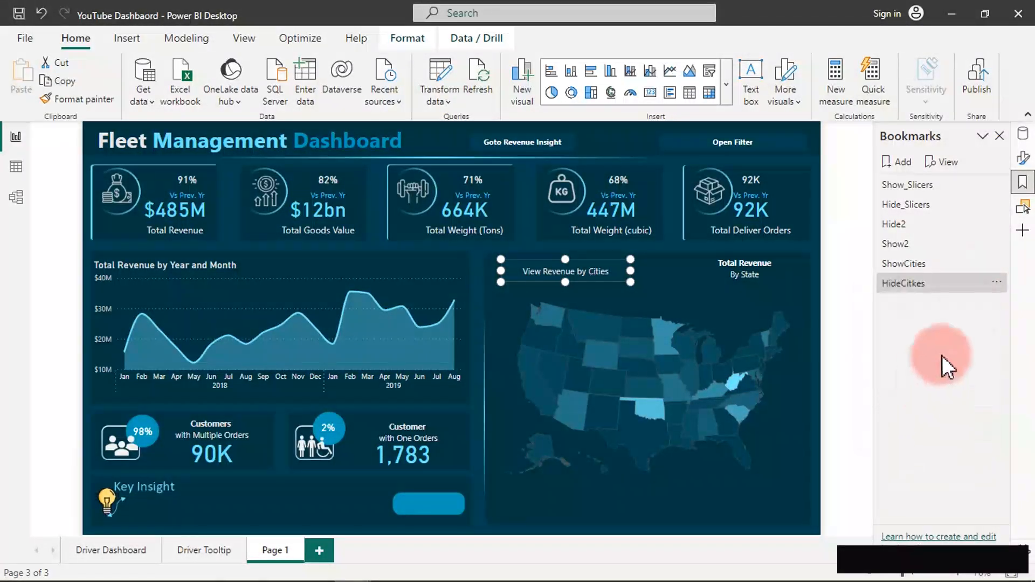
left_click(999, 282)
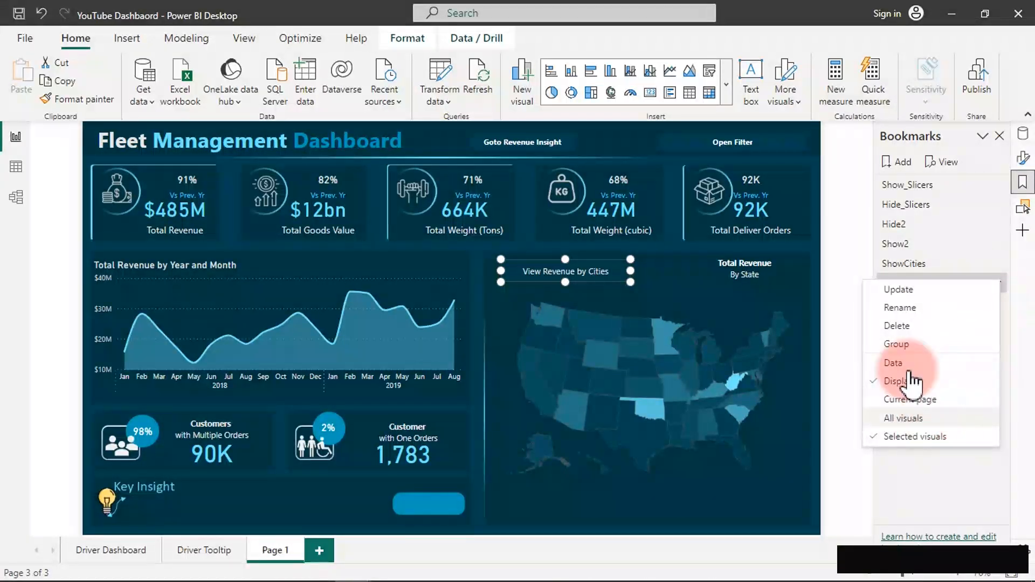
left_click(919, 291)
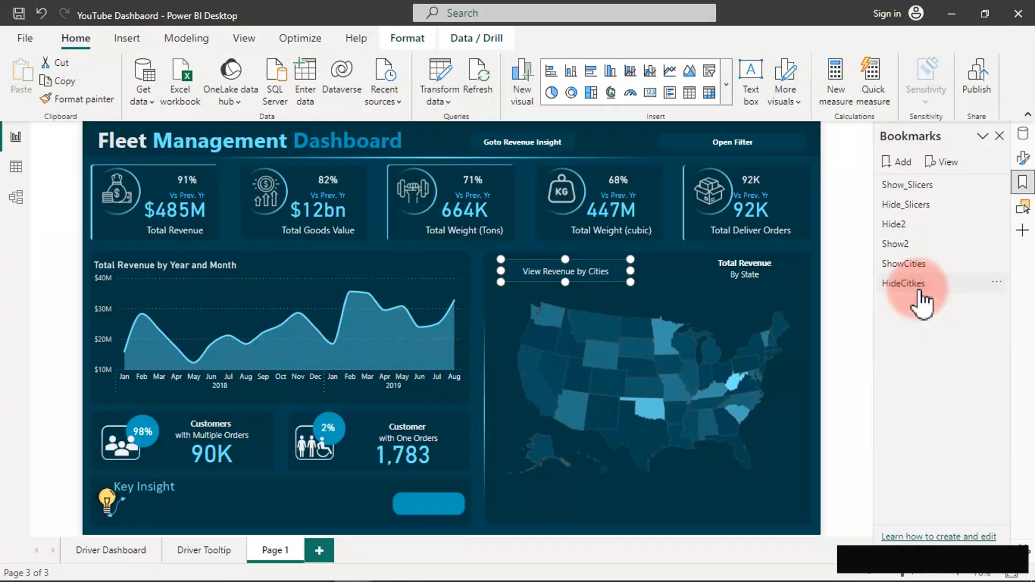
Test the city list toggle by applying the ShowCities and HideCitkes bookmarks alternately, ending on ShowCities.
left_click(920, 263)
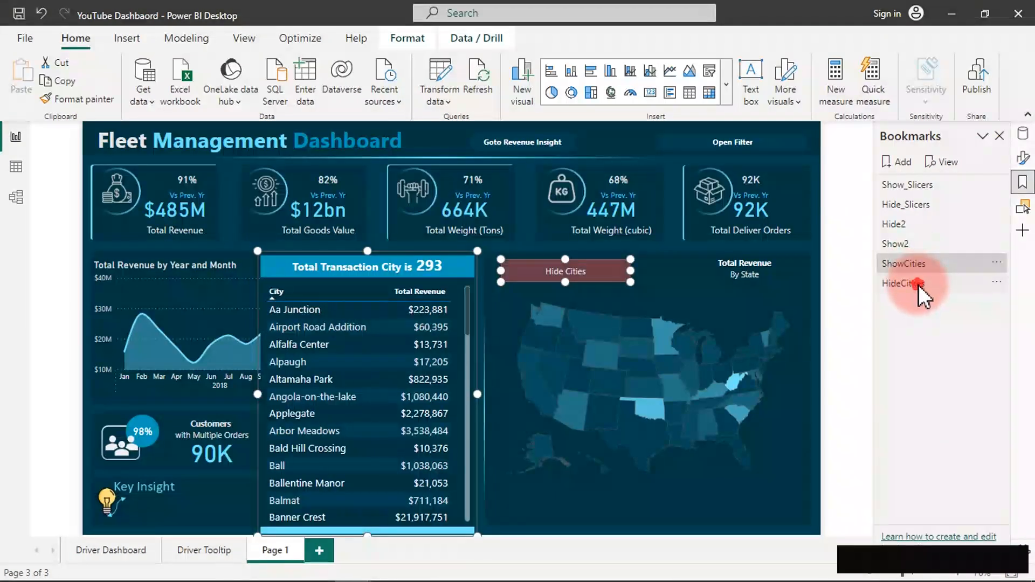
left_click(918, 284)
left_click(922, 263)
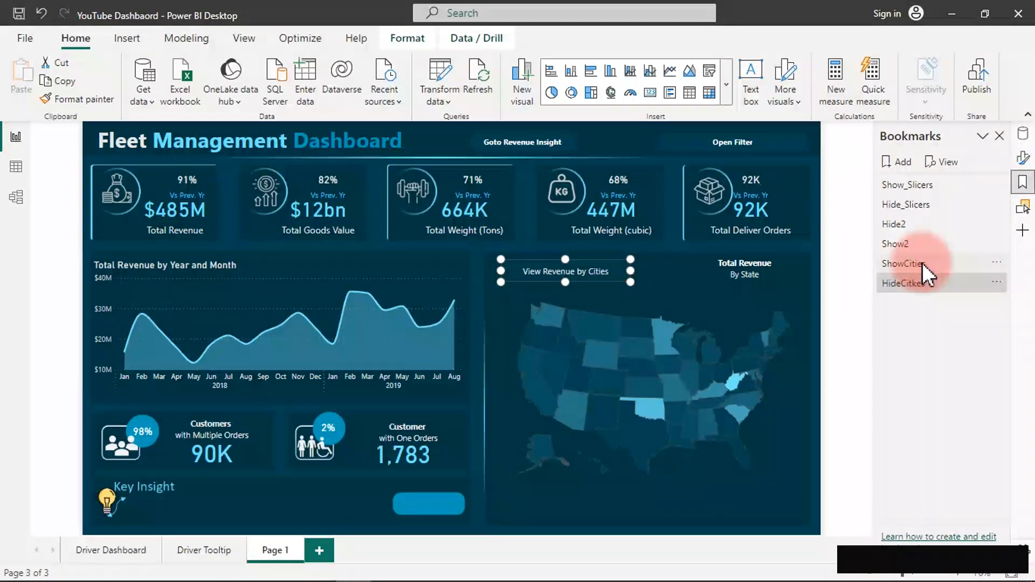
Turn on the action for the Hide Cities button above the map.
left_click(583, 275)
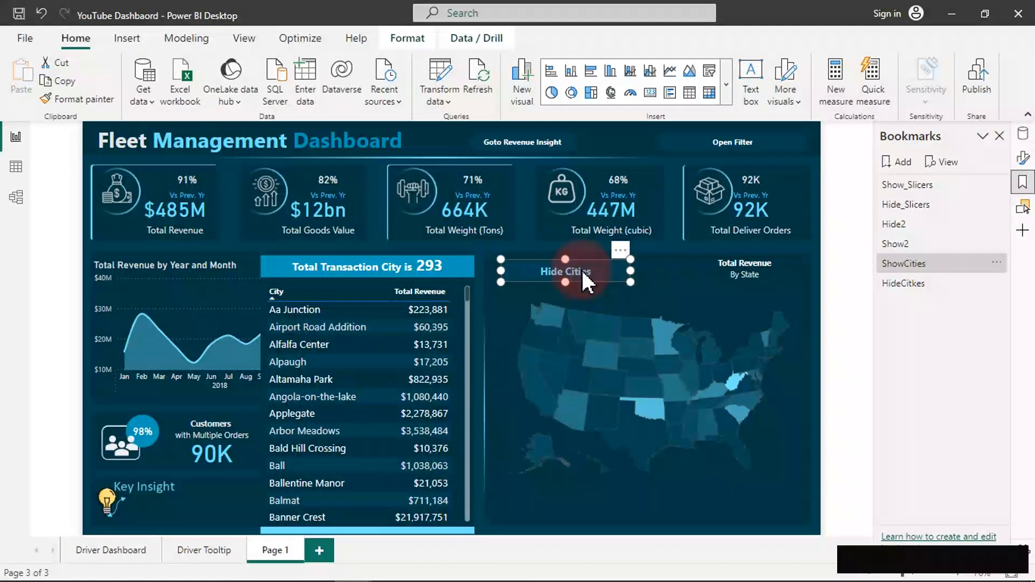
double_click(582, 271)
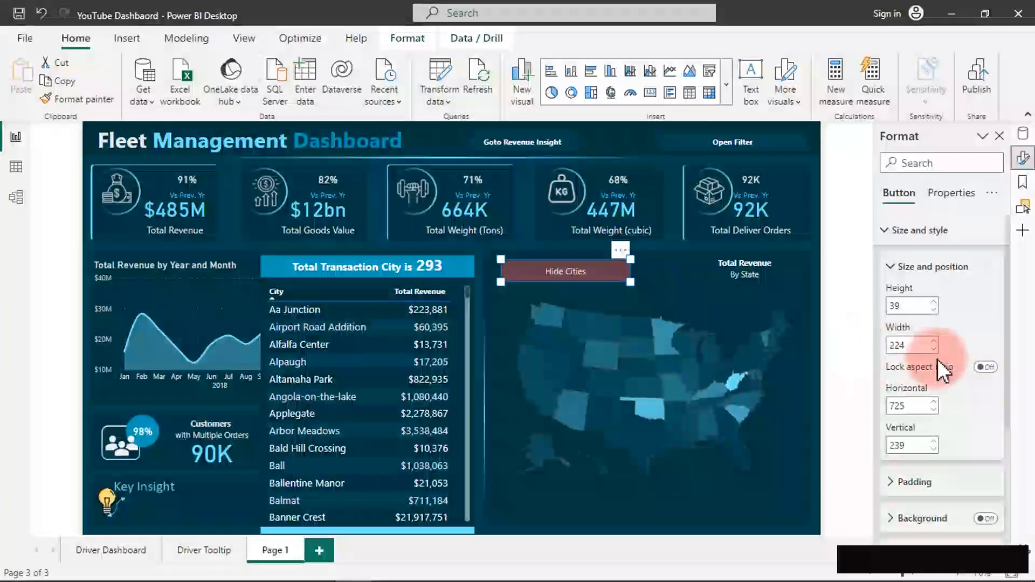
scroll(972, 399, "down", 1)
scroll(972, 399, "down", 3)
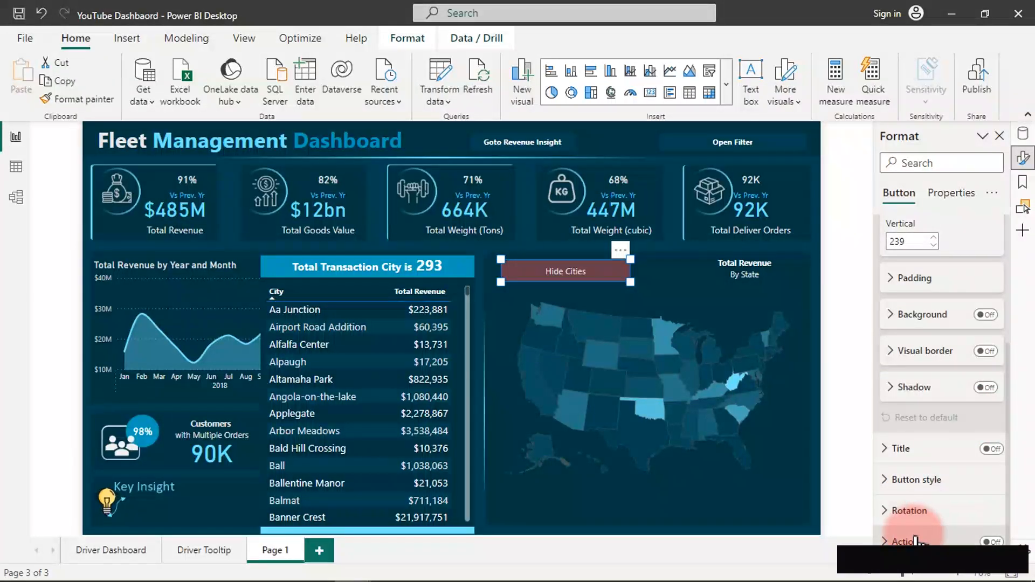
scroll(933, 508, "down", 3)
left_click(990, 439)
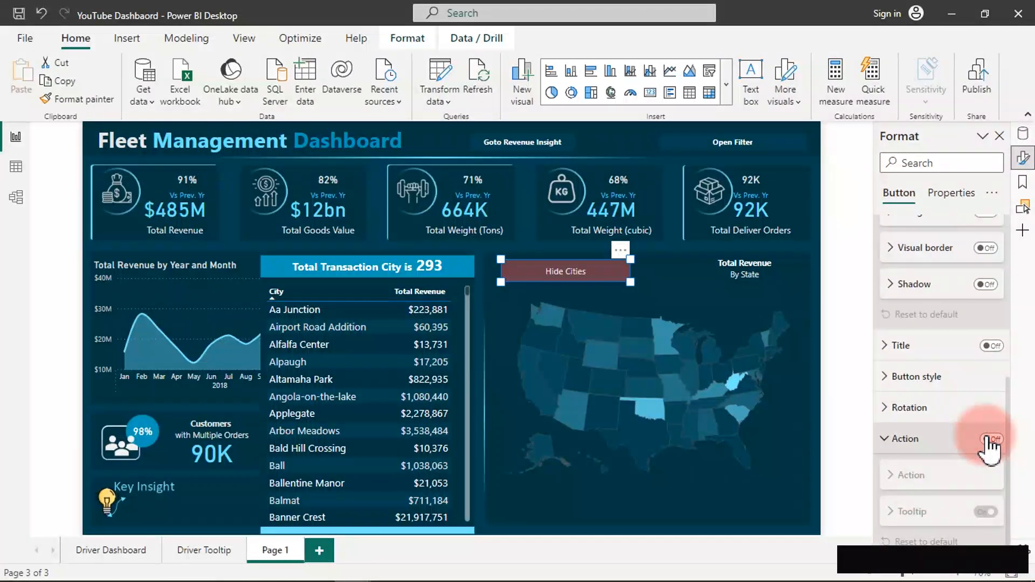
scroll(936, 454, "down", 3)
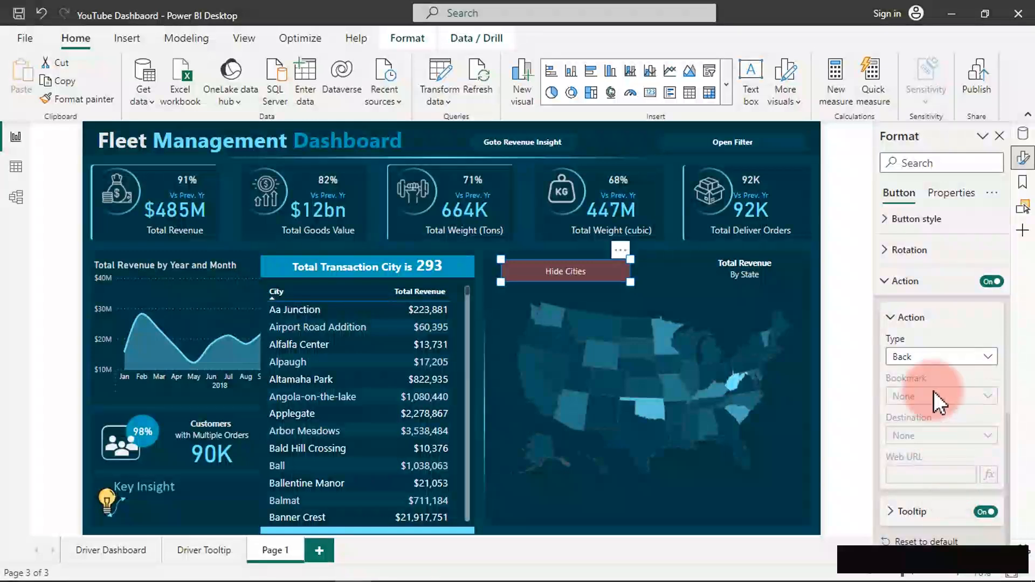
Set the Hide Cities button's action type to Bookmark and target the HideCitkes bookmark.
left_click(935, 359)
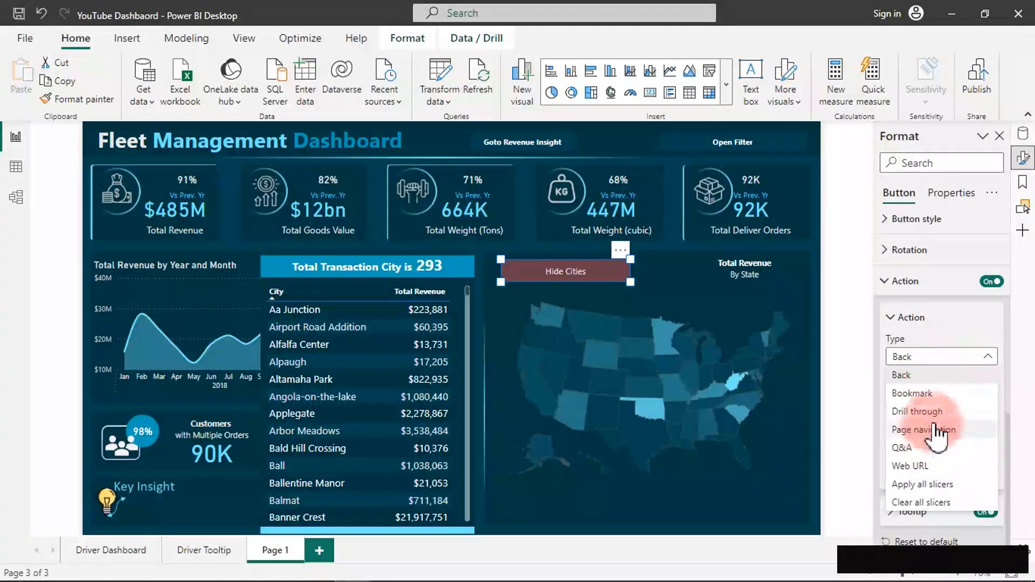
left_click(937, 324)
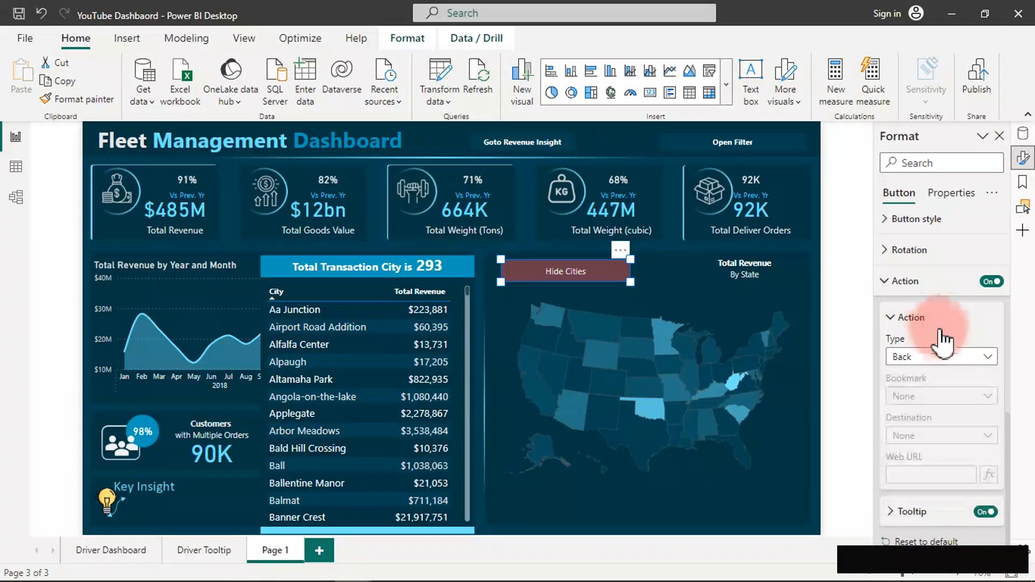
left_click(941, 357)
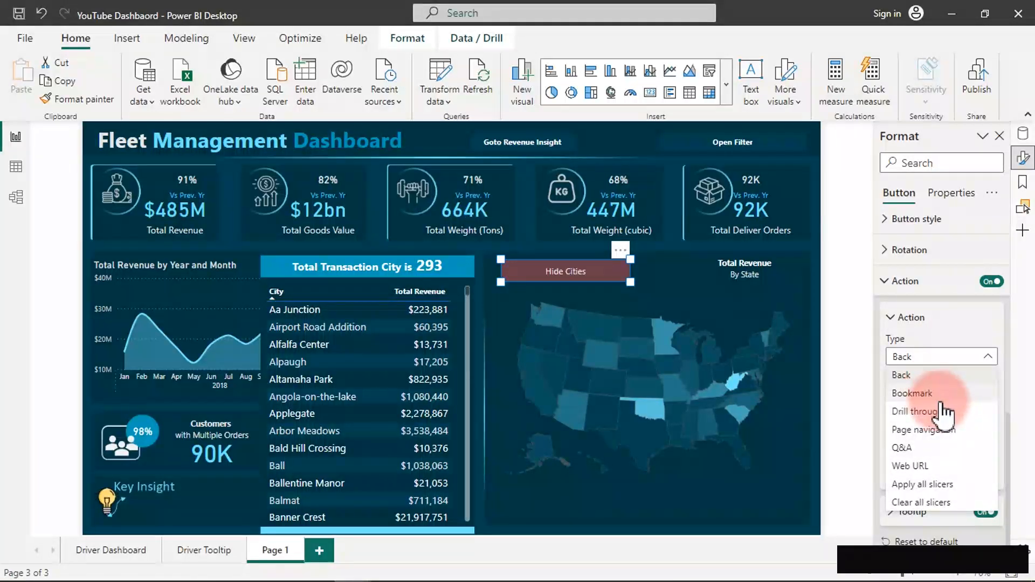
left_click(926, 395)
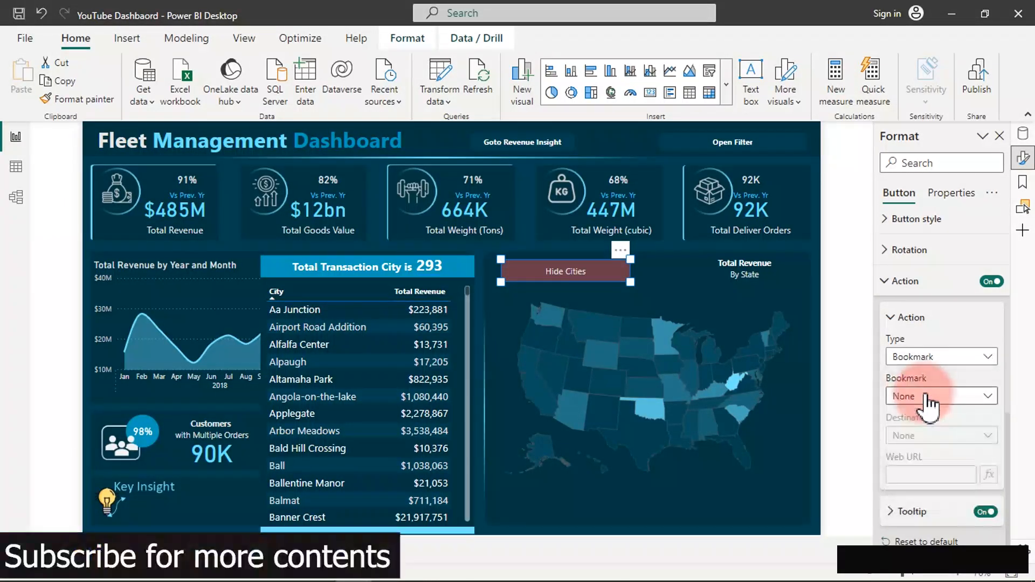
left_click(941, 397)
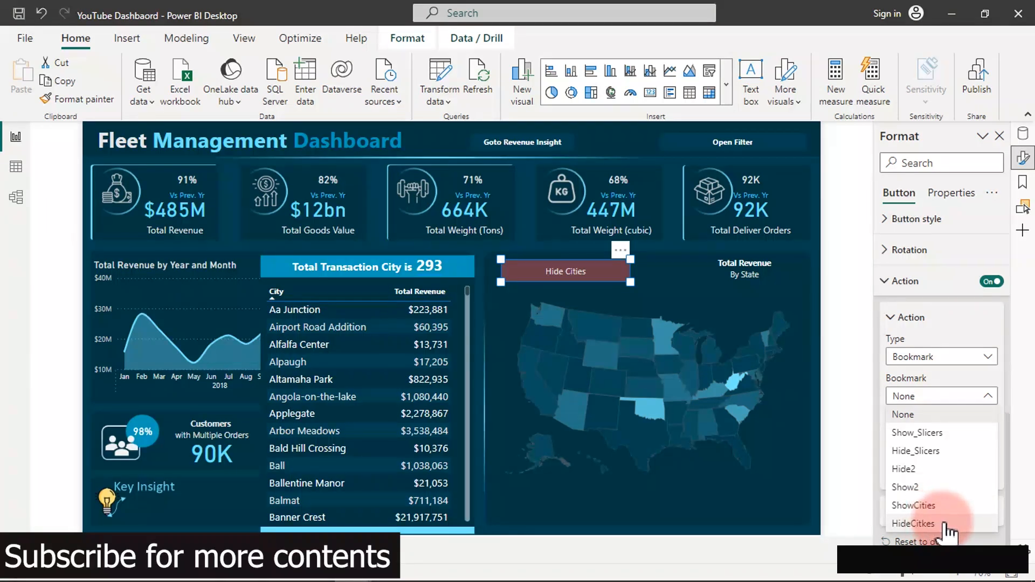
left_click(912, 524)
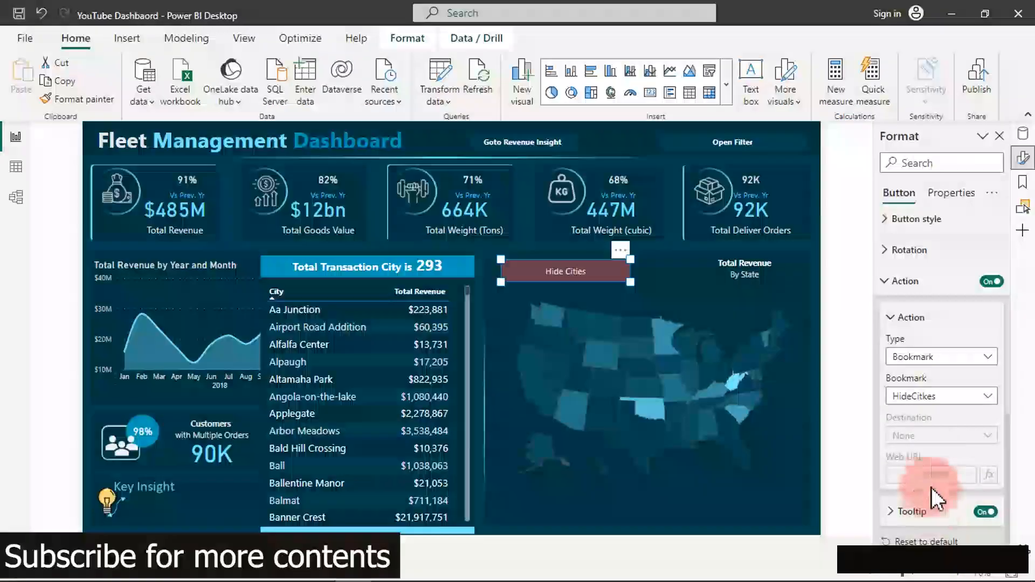
Deselect the button and run Hide Cities to collapse the city table.
left_click(634, 152)
left_click(588, 272, "ctrl")
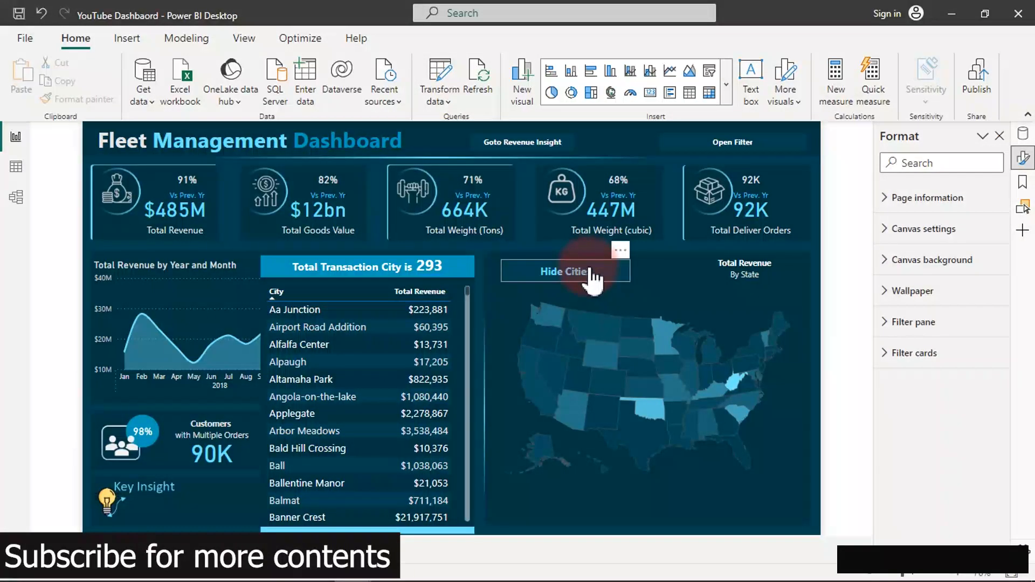
left_click(555, 314)
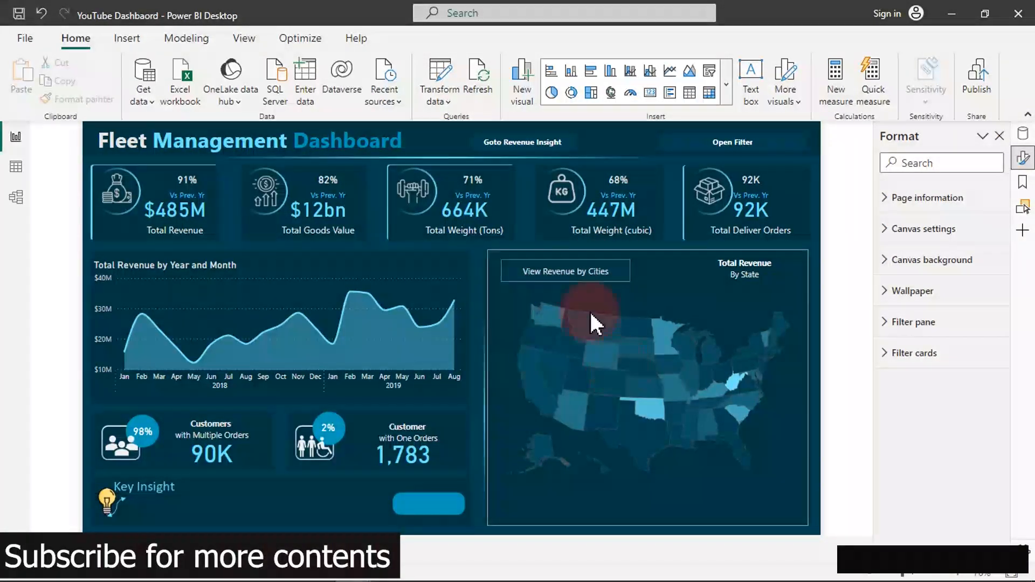
Turn on the action for the View Revenue by Cities button inside its group.
left_click(582, 271)
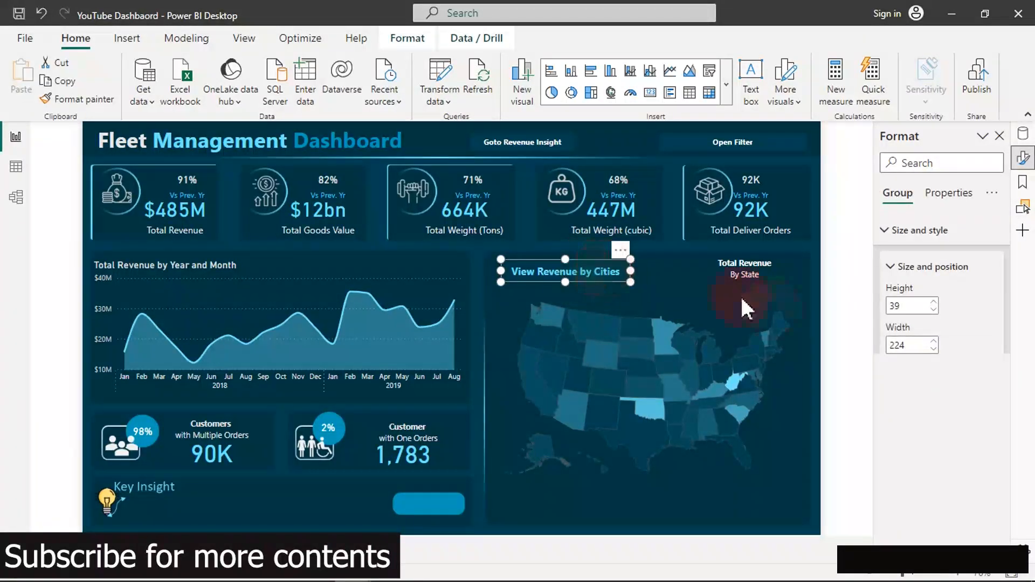
left_click(890, 306)
scroll(953, 410, "down", 5)
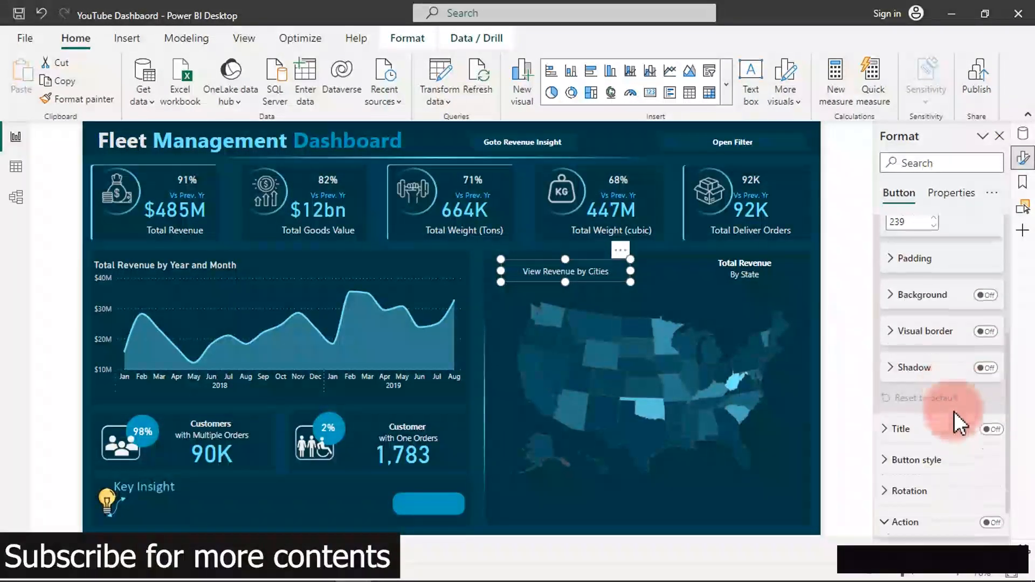
left_click(960, 433)
left_click(991, 439)
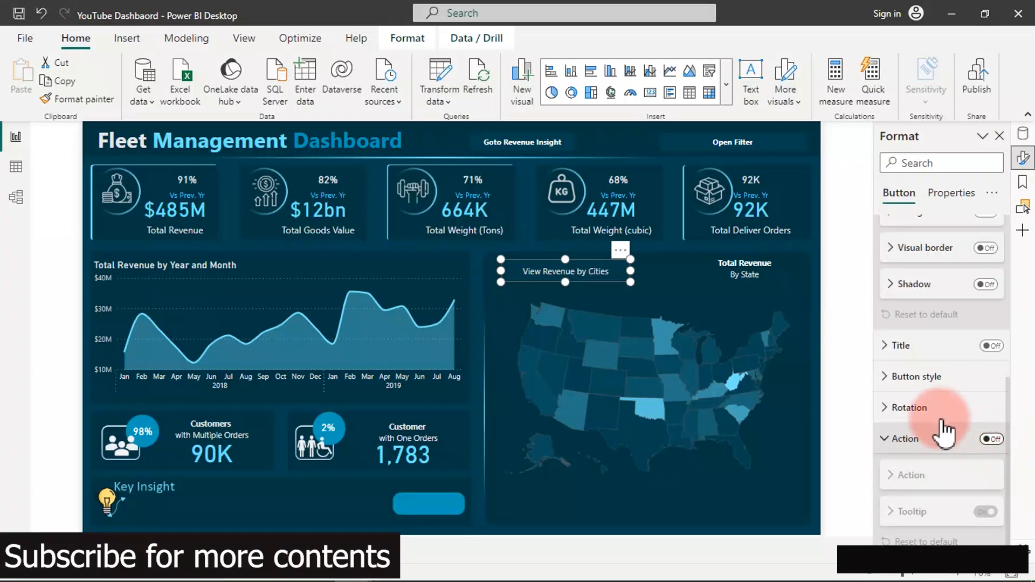
scroll(940, 425, "down", 3)
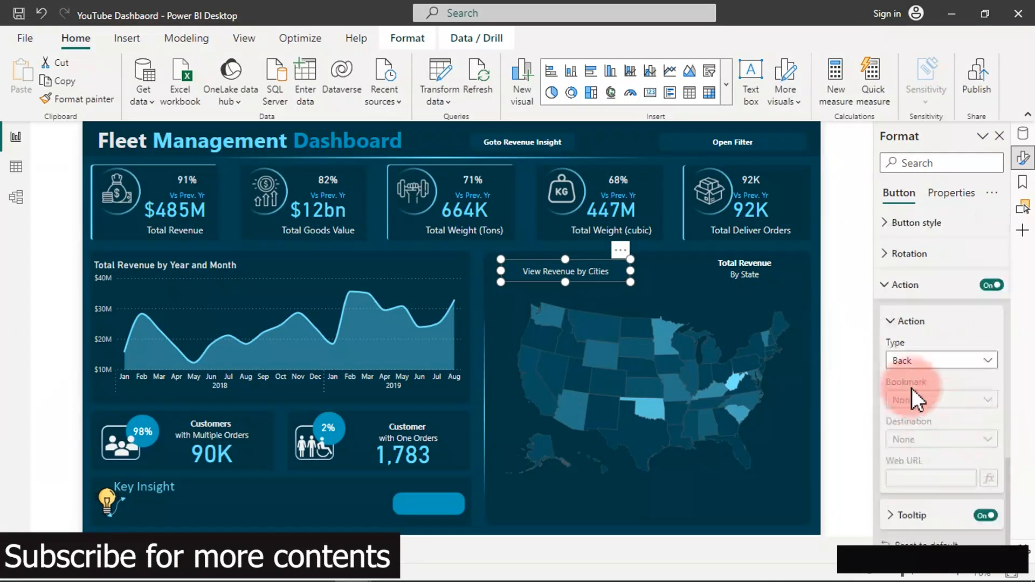
Set the View Revenue by Cities button's action type to Bookmark and target the ShowCities bookmark.
left_click(920, 361)
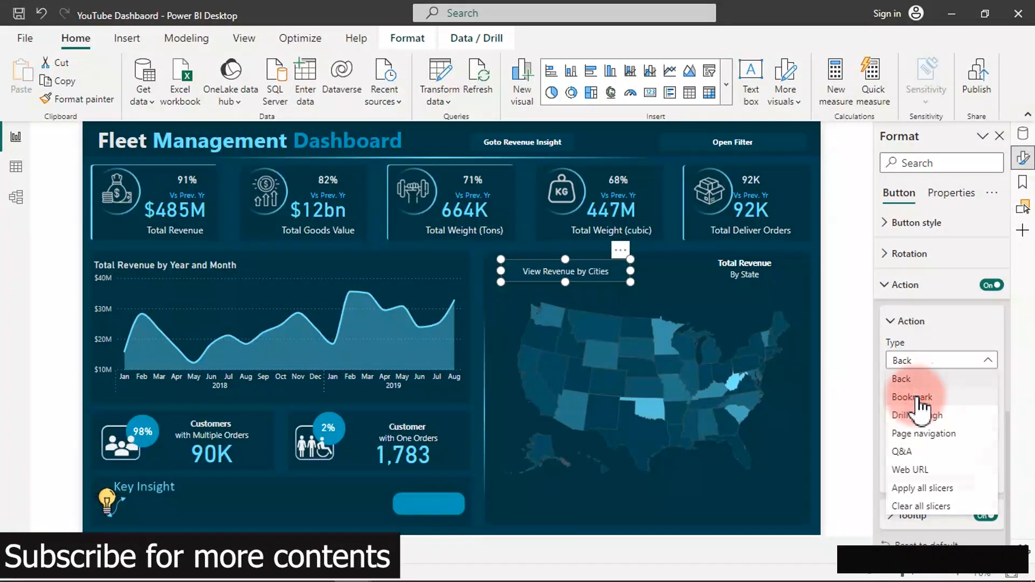
left_click(920, 398)
left_click(922, 401)
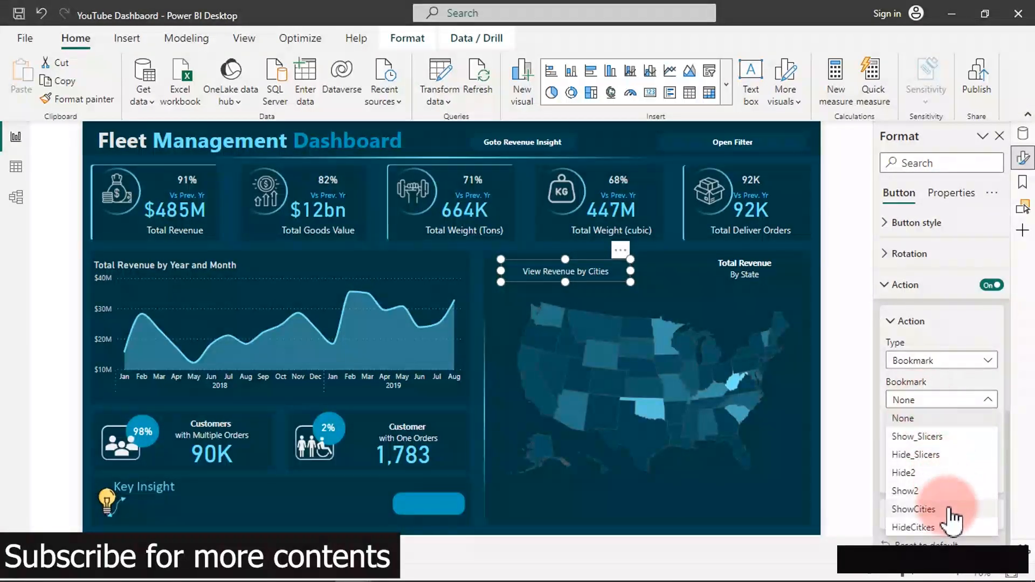
left_click(926, 515)
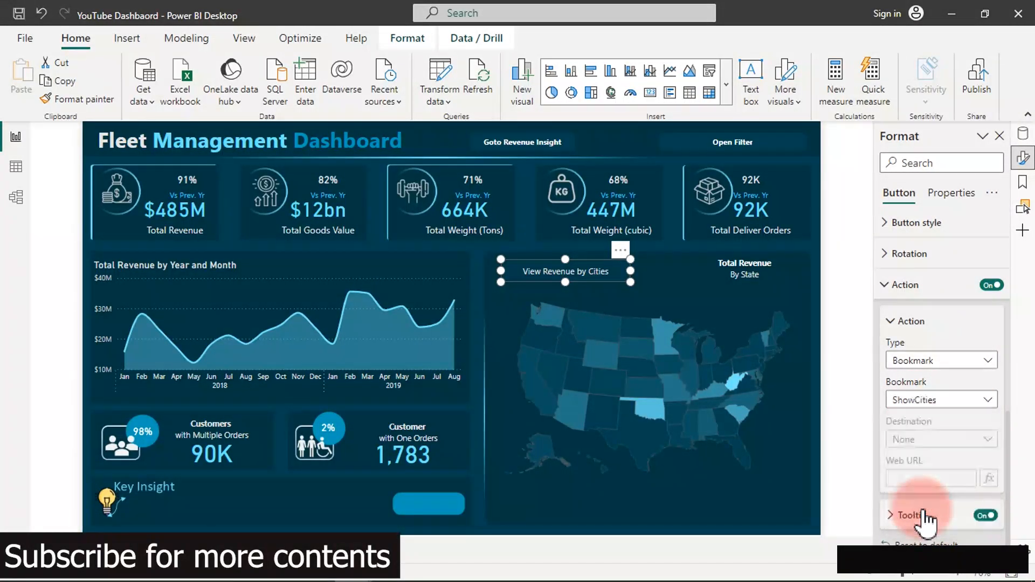
Test the toggle by running View Revenue by Cities and the Hide Cities button in turn.
left_click(590, 131)
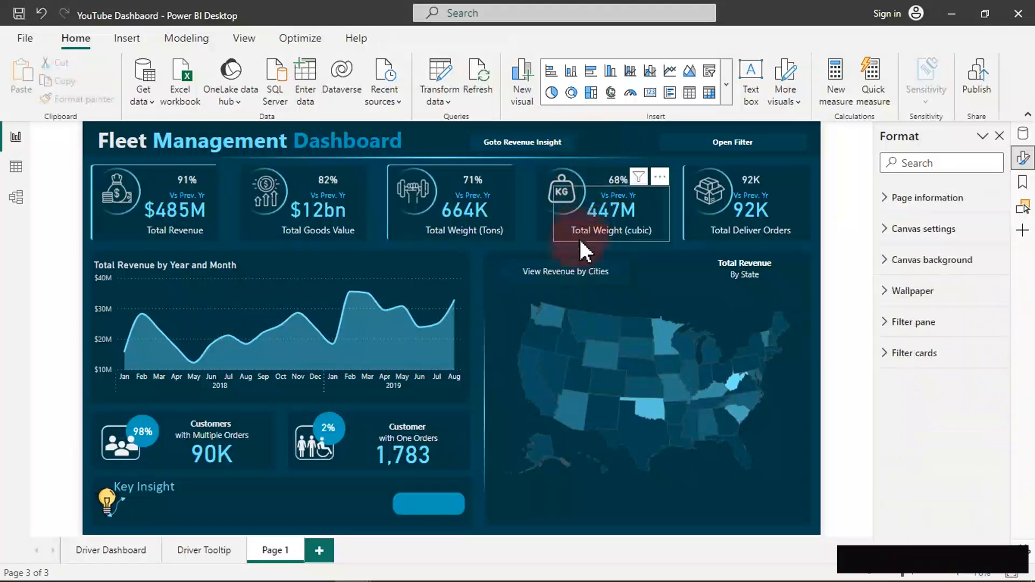
left_click(574, 278, "ctrl")
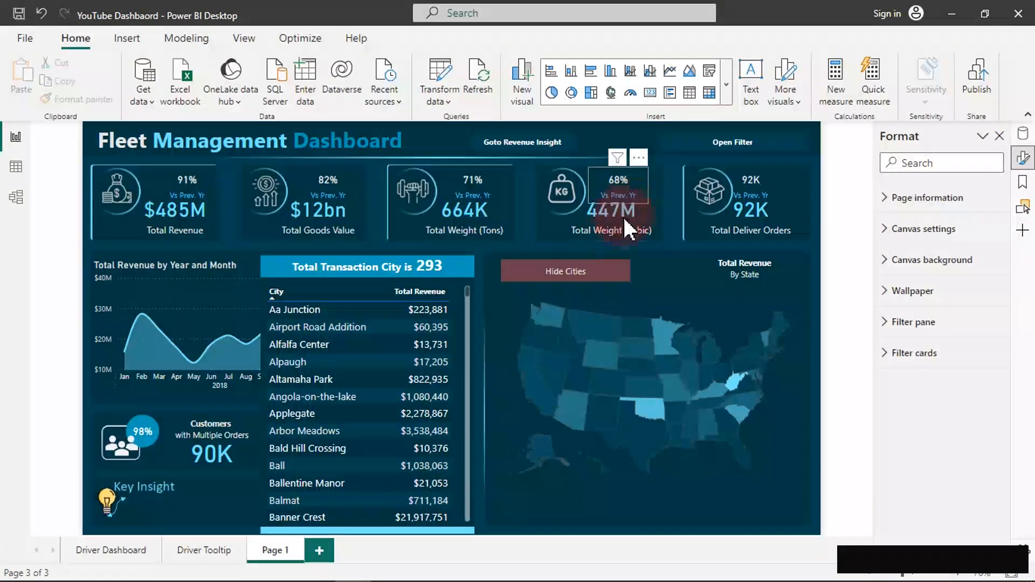
left_click(590, 268, "ctrl")
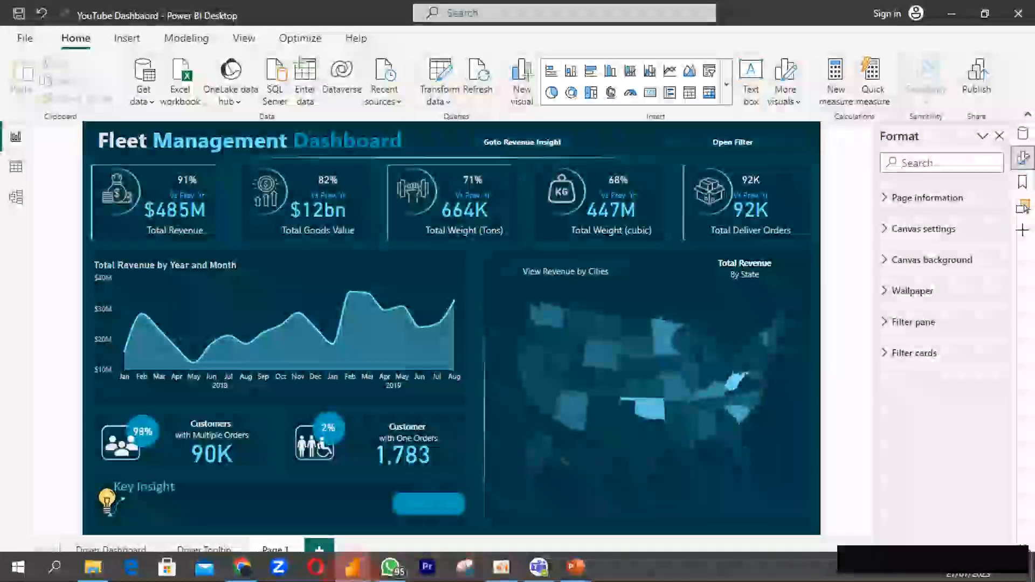
Switch to the Fleet Managment Dashboard report and filter its map by Georgia to examine the caption below the map.
mouse_move(352, 569)
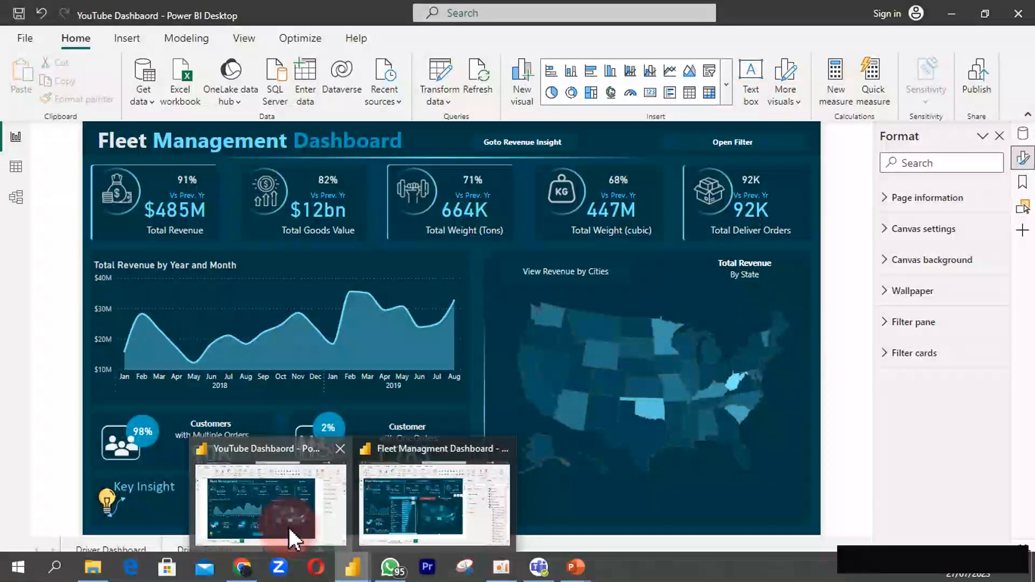
left_click(410, 500)
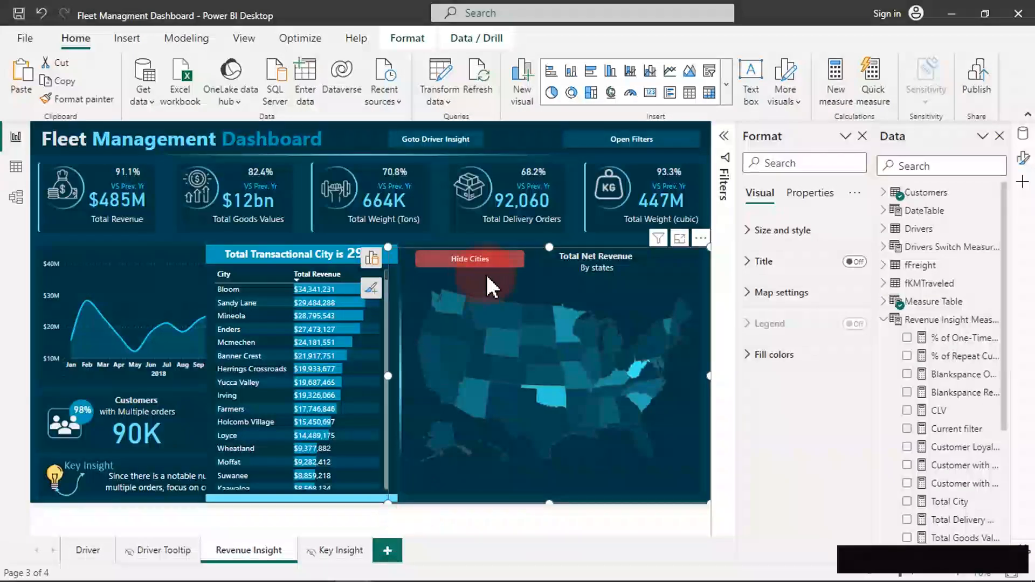
left_click(542, 136)
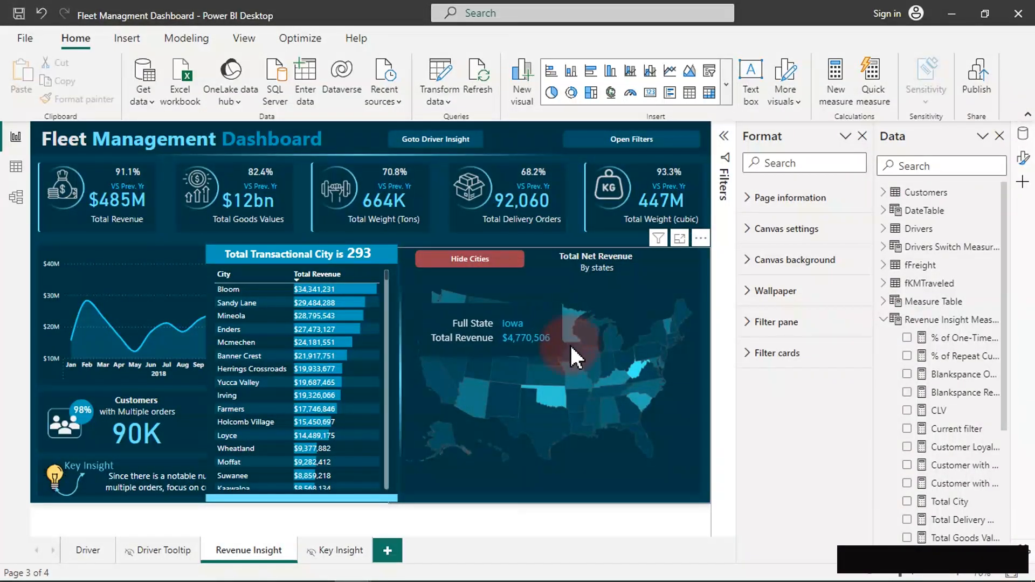
left_click(629, 412)
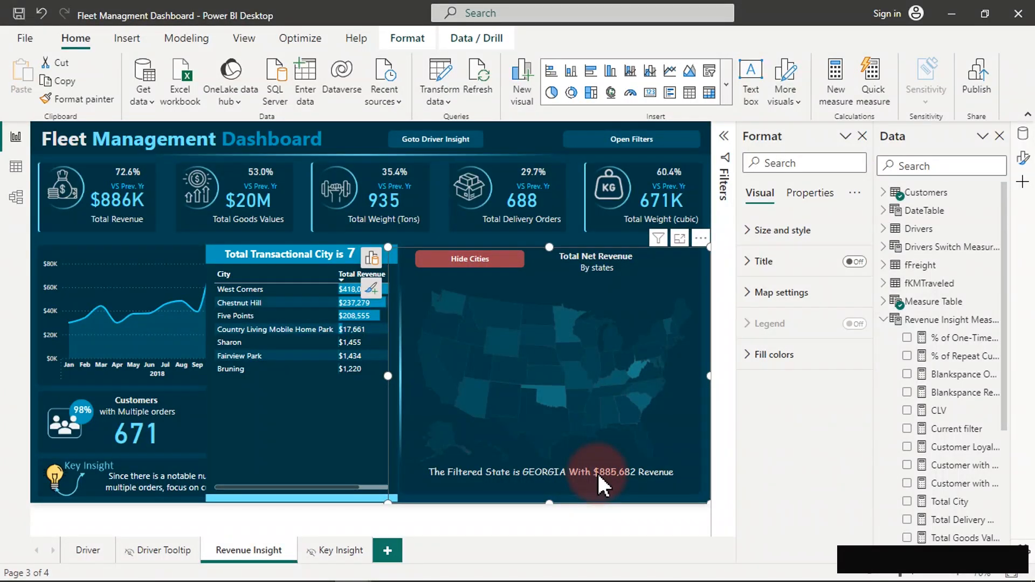
Switch back to the YouTube Dashbaord report and add a new measure to the Revenue Insight measures table.
mouse_move(504, 578)
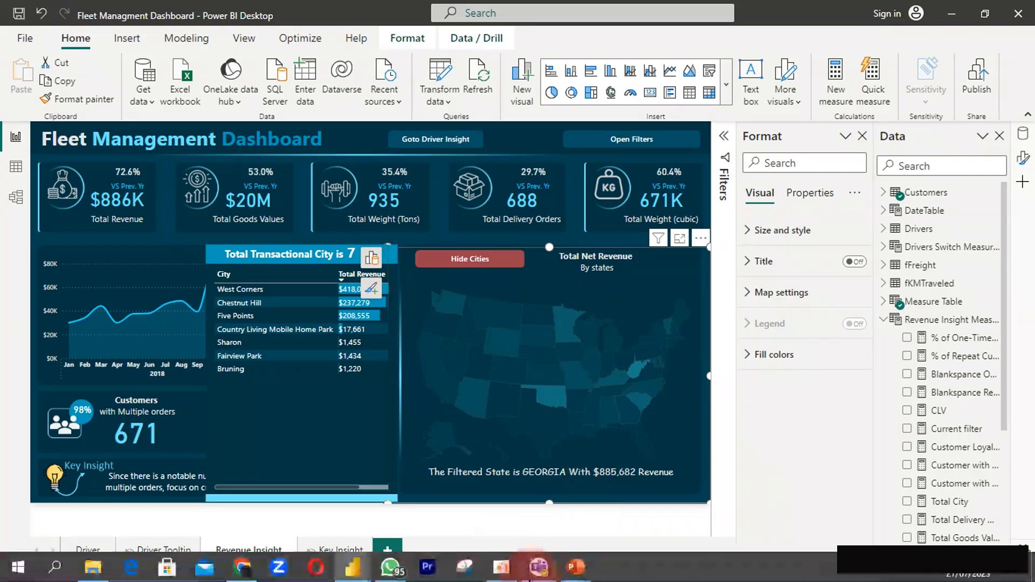
mouse_move(367, 574)
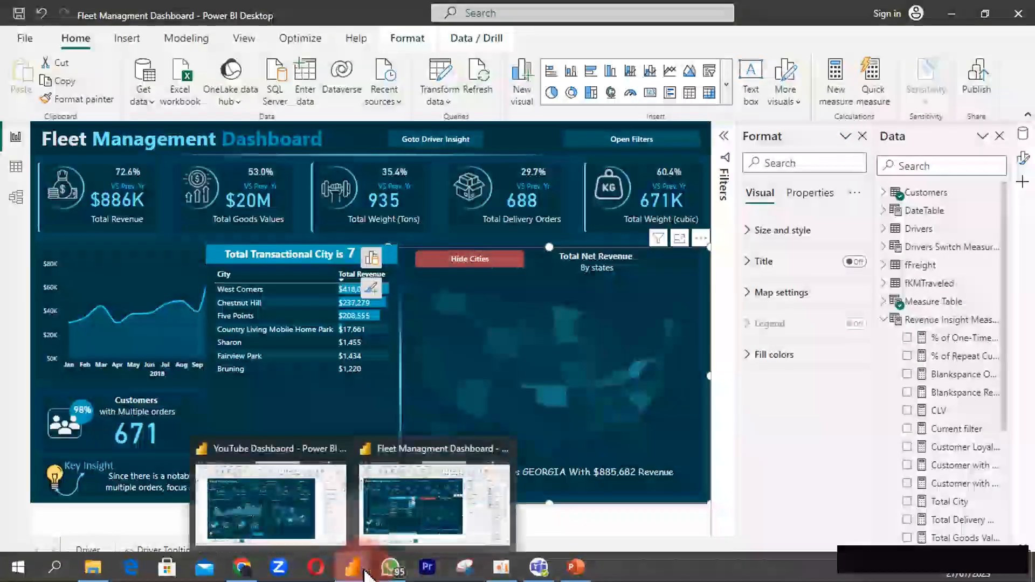
left_click(278, 513)
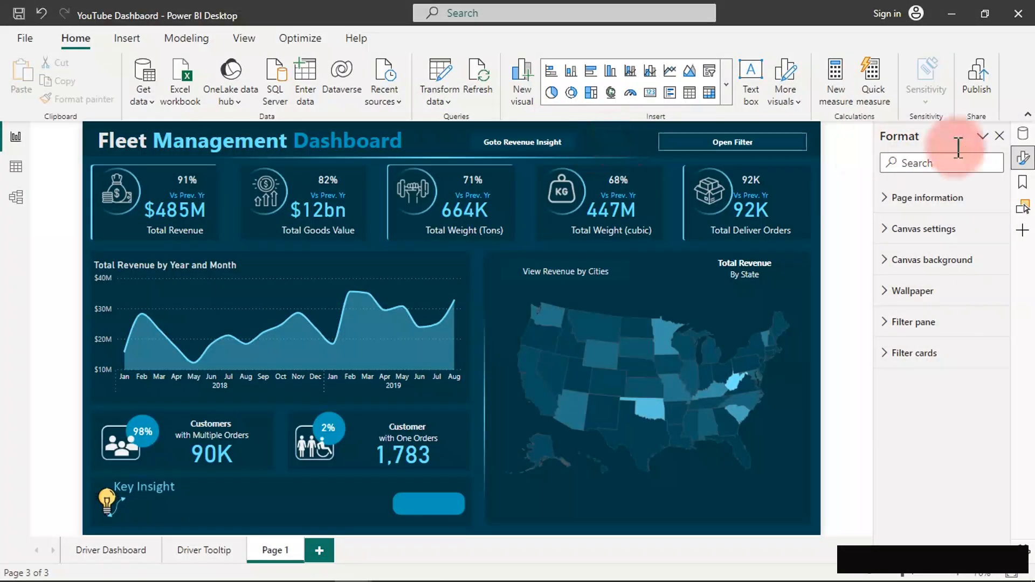
left_click(1023, 134)
left_click(975, 358)
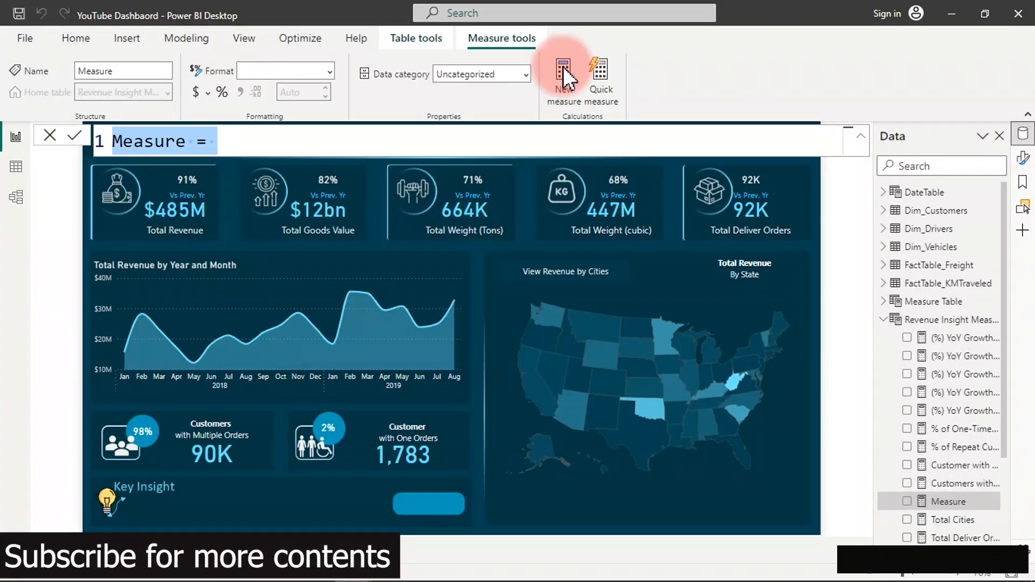
Name the new measure Current MapFilter and start a new line for its formula.
type("Cure")
key("BackSpace")
type("rent ")
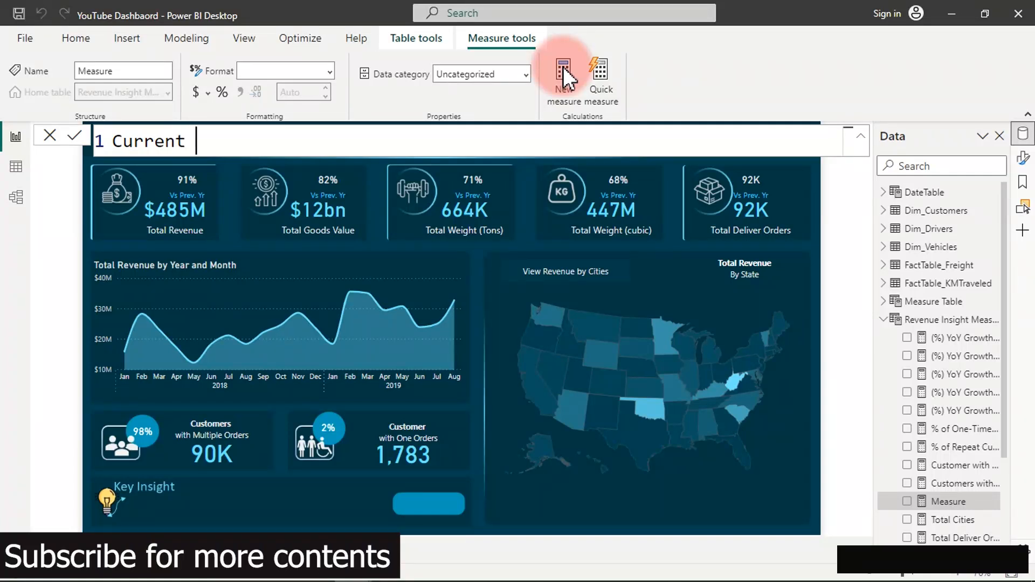
type("MapFile")
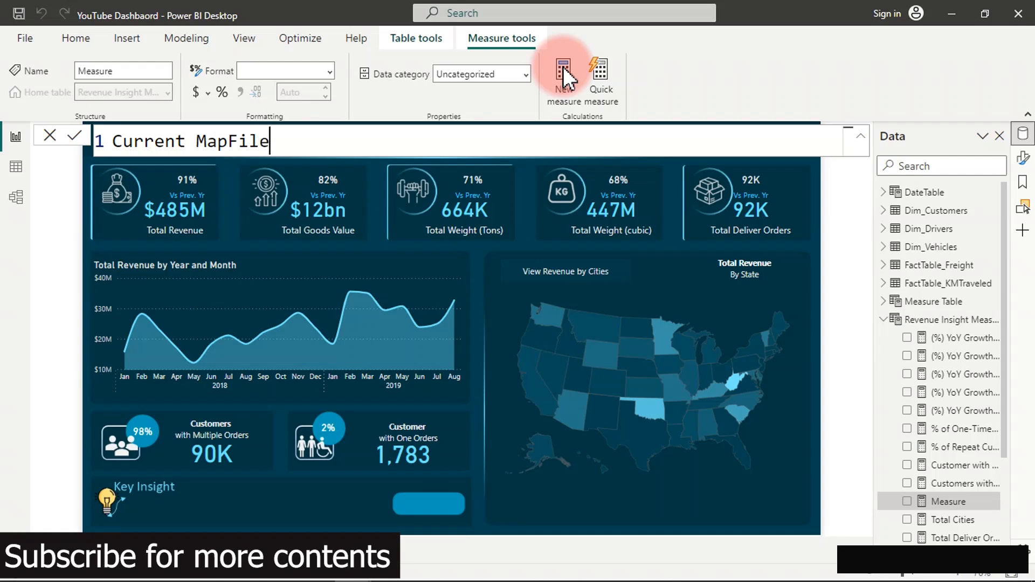
key("BackSpace")
type("ter =")
key("shift+Return")
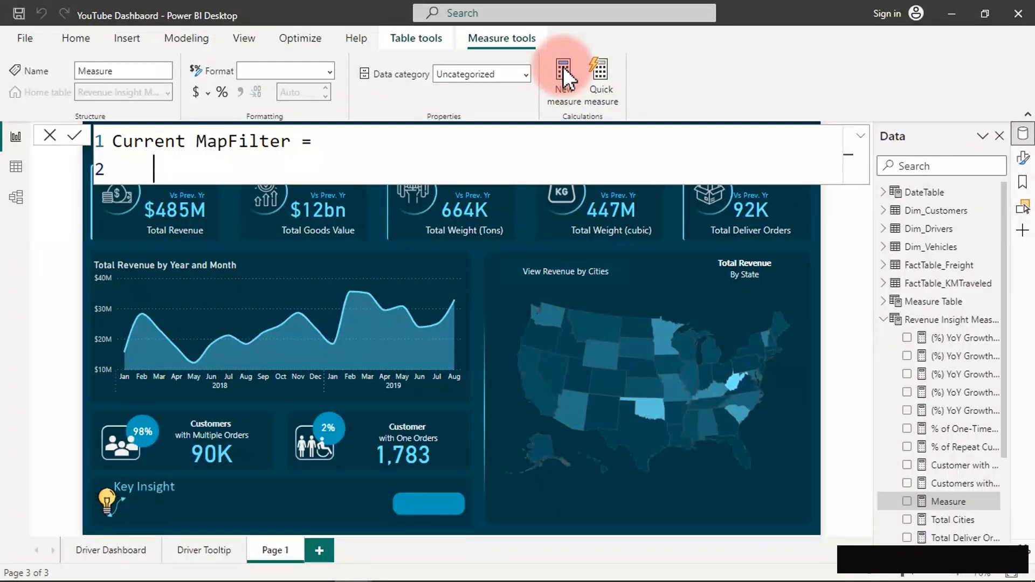
Declare a variable named _SelectedState on the second line of the Current MapFilter formula.
type("VAR _Sle")
key("BackSpace")
key("BackSpace")
type("elected")
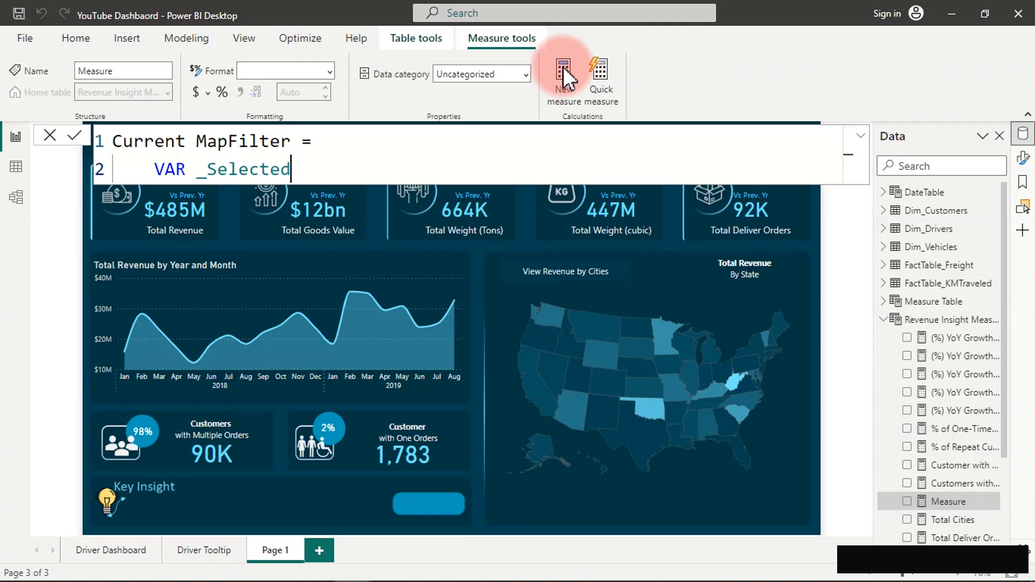
type("Stat")
type("e")
type(" =")
Assign SELECTEDVALUE(STATES[Full Name]) to the _SelectedState variable.
type(" selec")
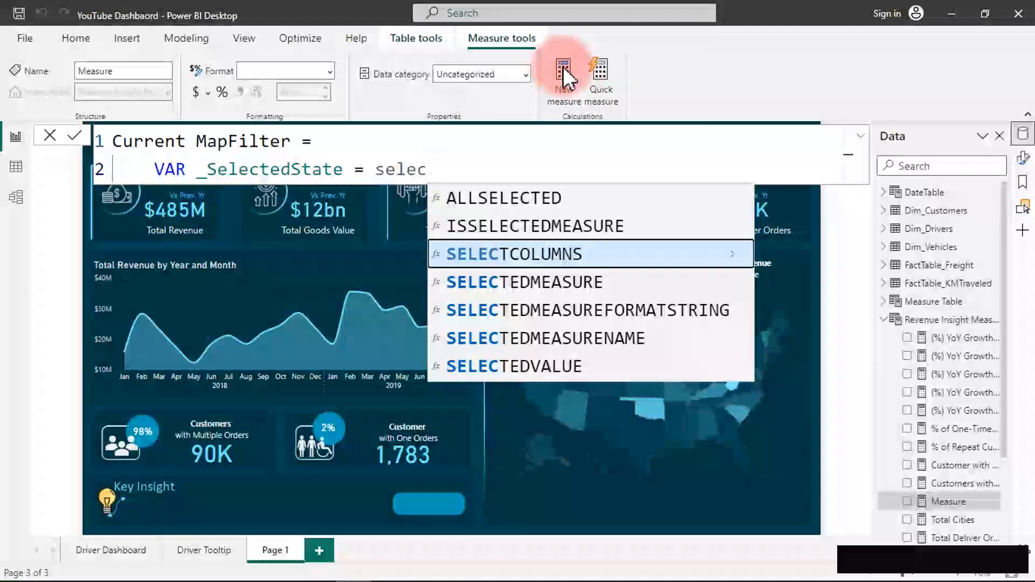
type("tedv")
key("Tab")
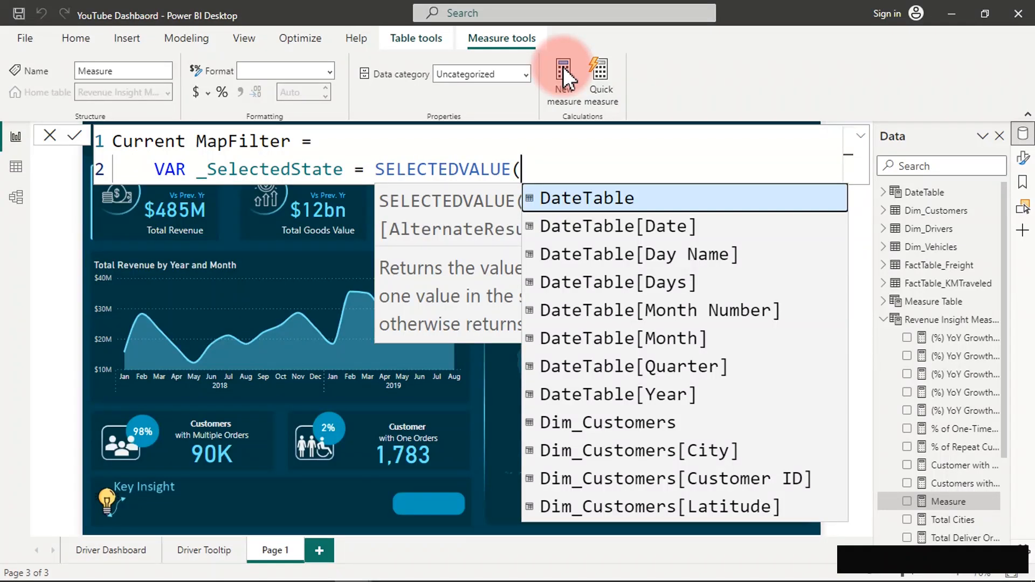
type("full")
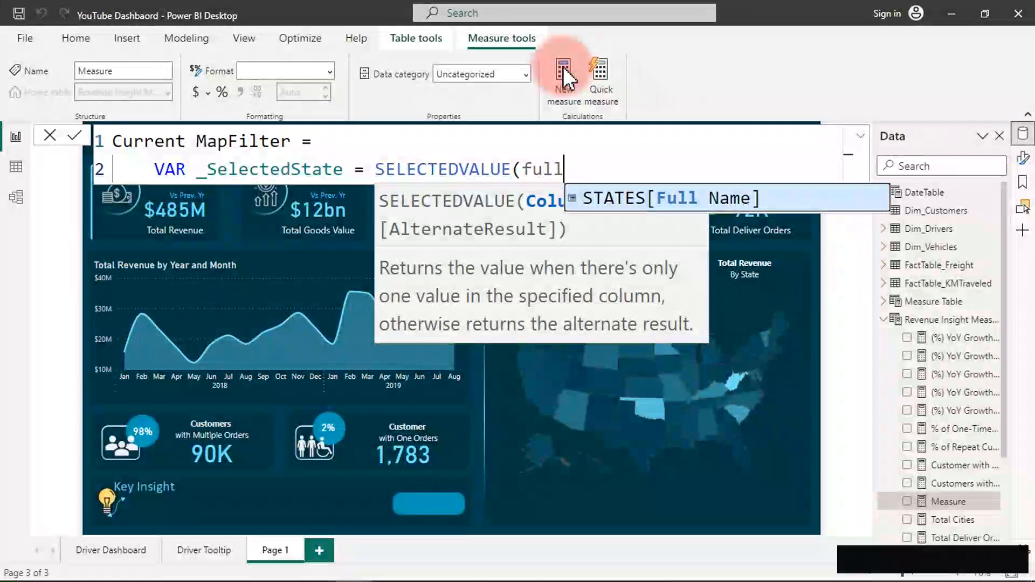
key("Tab")
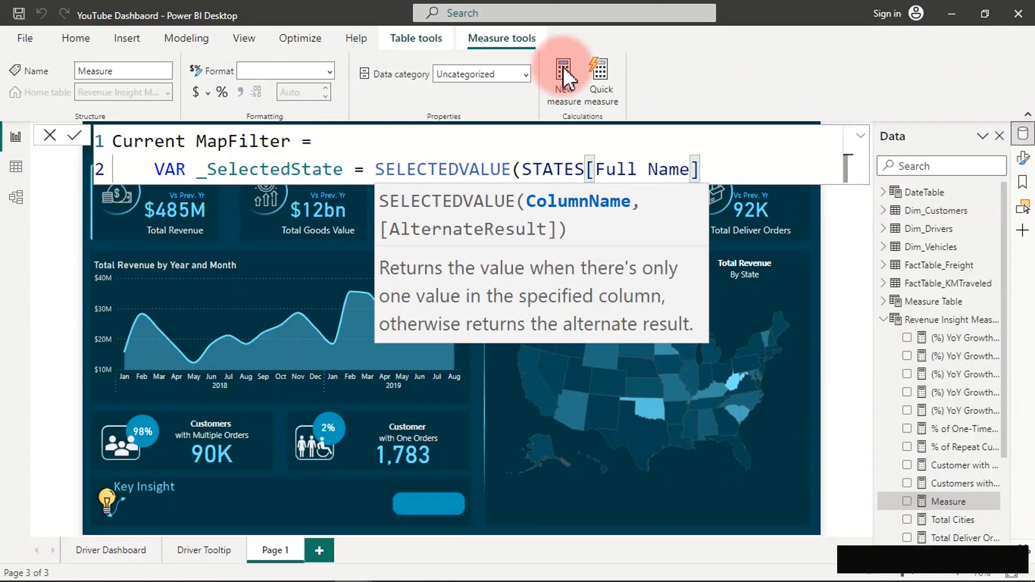
key("BackSpace")
key("BackSpace")
key("BackSpace")
key("BackSpace")
key("BackSpace")
key("BackSpace")
key("BackSpace")
key("BackSpace")
key("BackSpace")
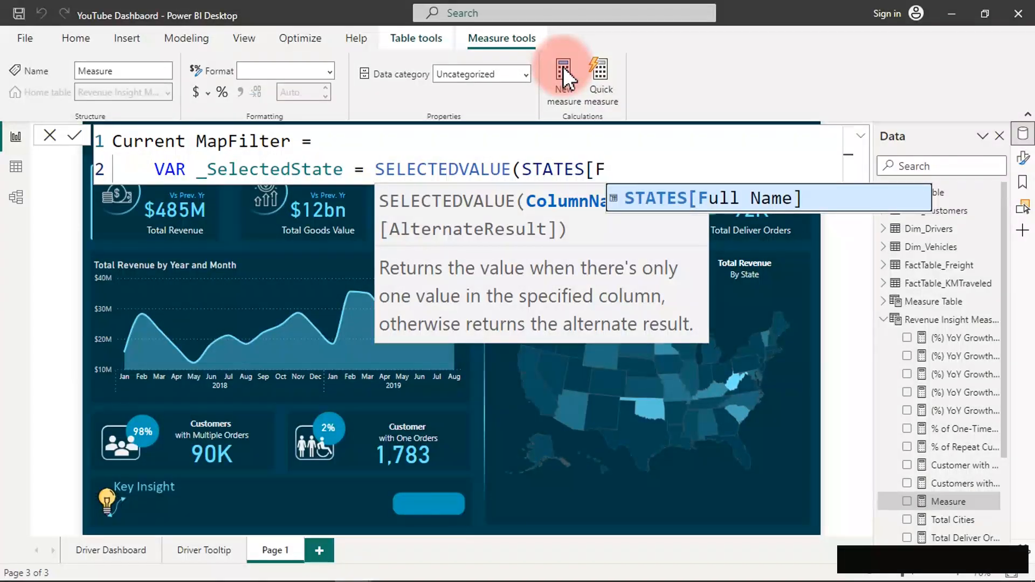
key("Tab")
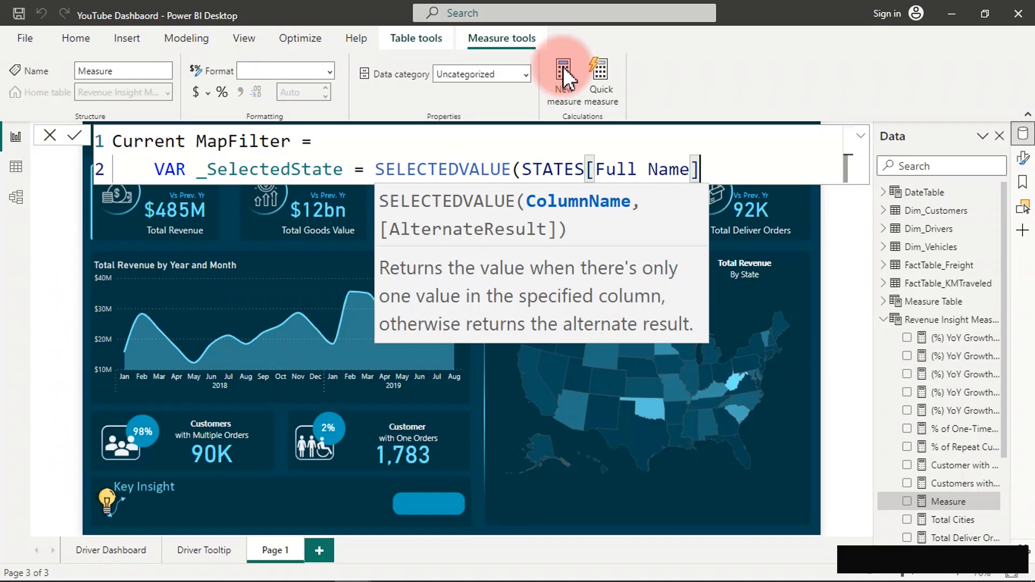
type(")")
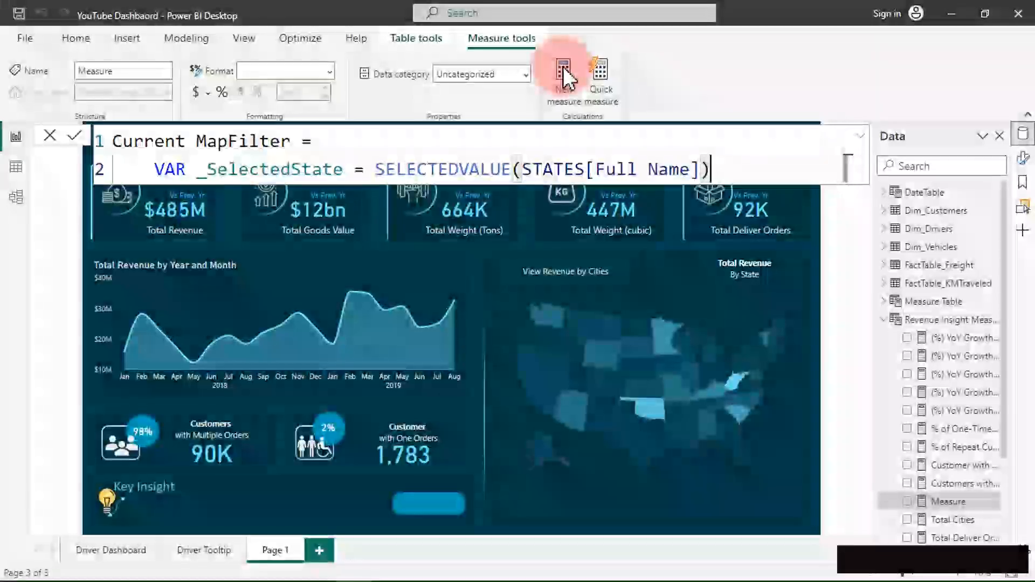
Declare a second variable named _Revnue on a new line of the formula.
key("shift+Return")
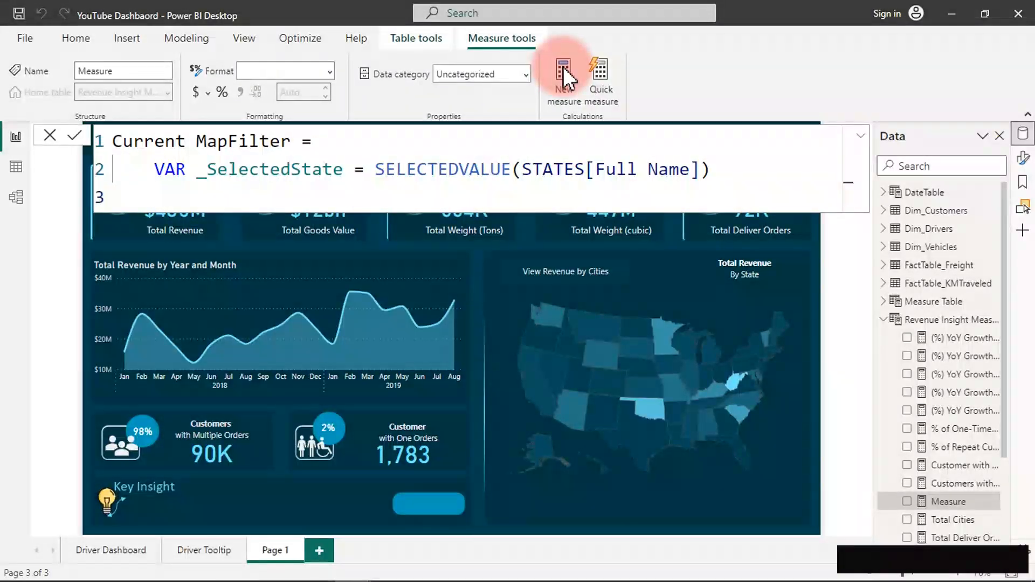
type("VAR")
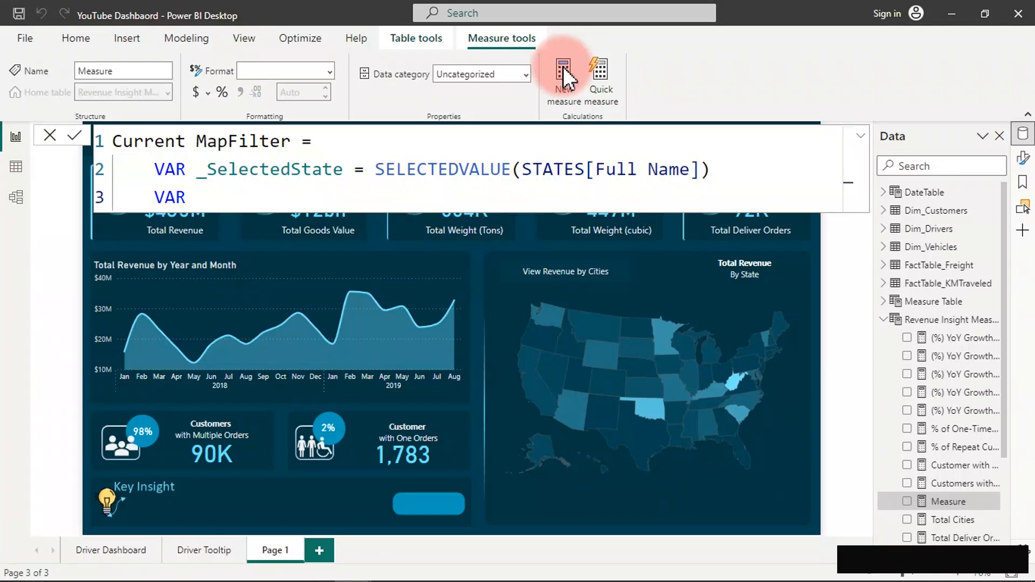
type(" _")
type("Rev")
type("nen")
key("BackSpace")
key("BackSpace")
key("BackSpace")
type("nue =")
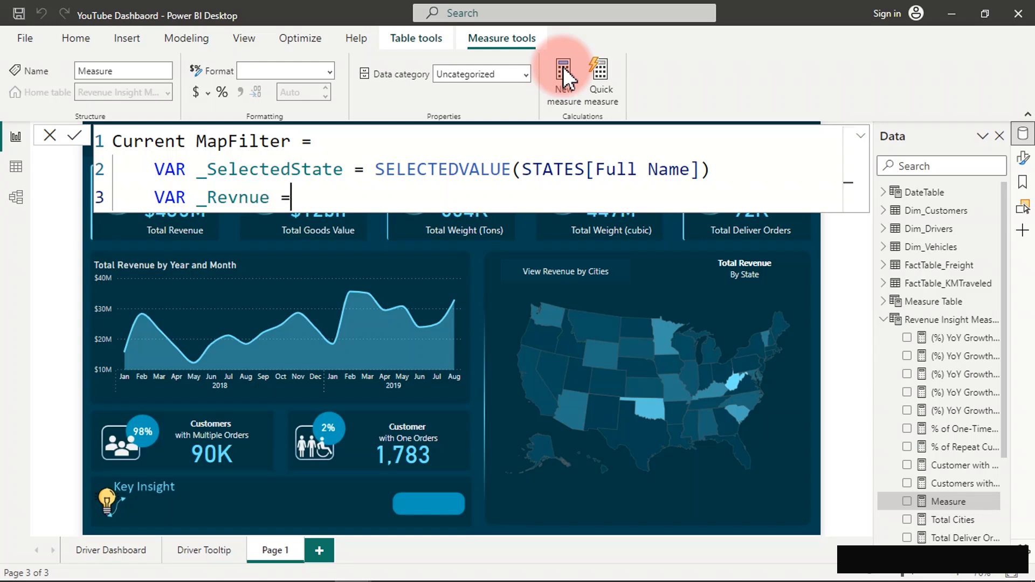
Assign the [Total Revenue] measure to the _Revnue variable.
type(" [to")
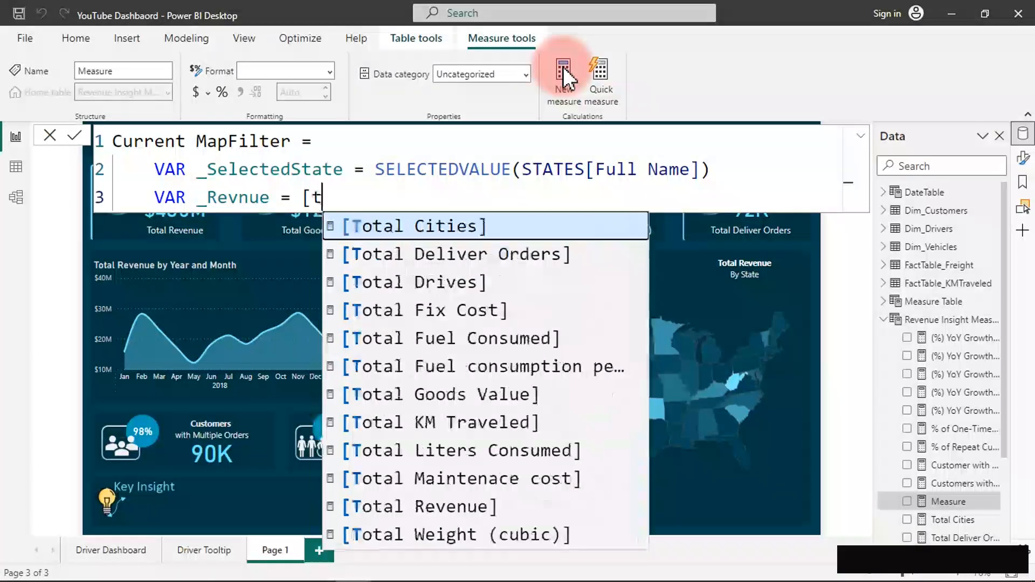
key("Down")
key("Down")
key("Down")
key("Down")
key("Down")
key("Down")
key("Down")
key("Down")
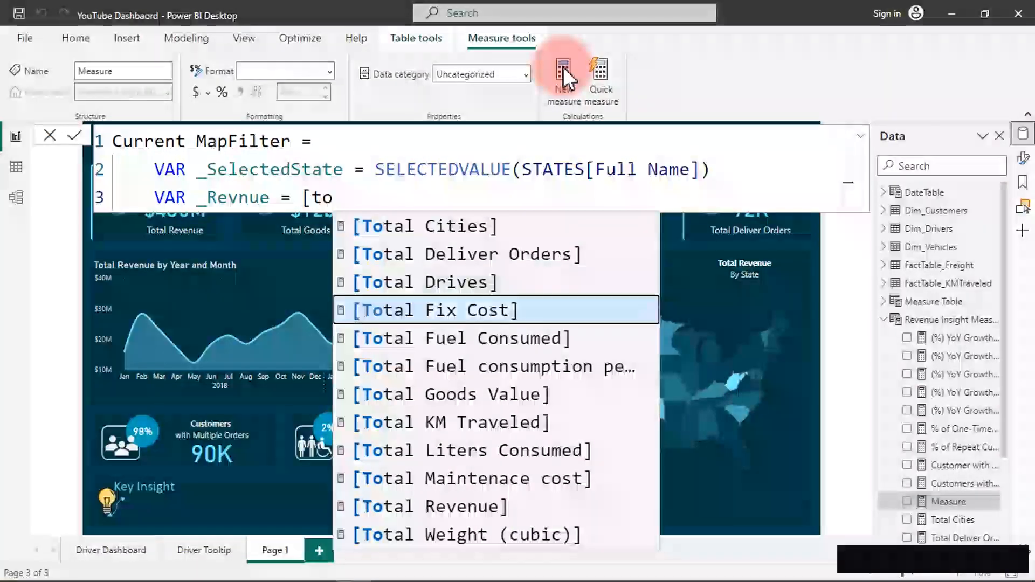
key("Down")
key("Down")
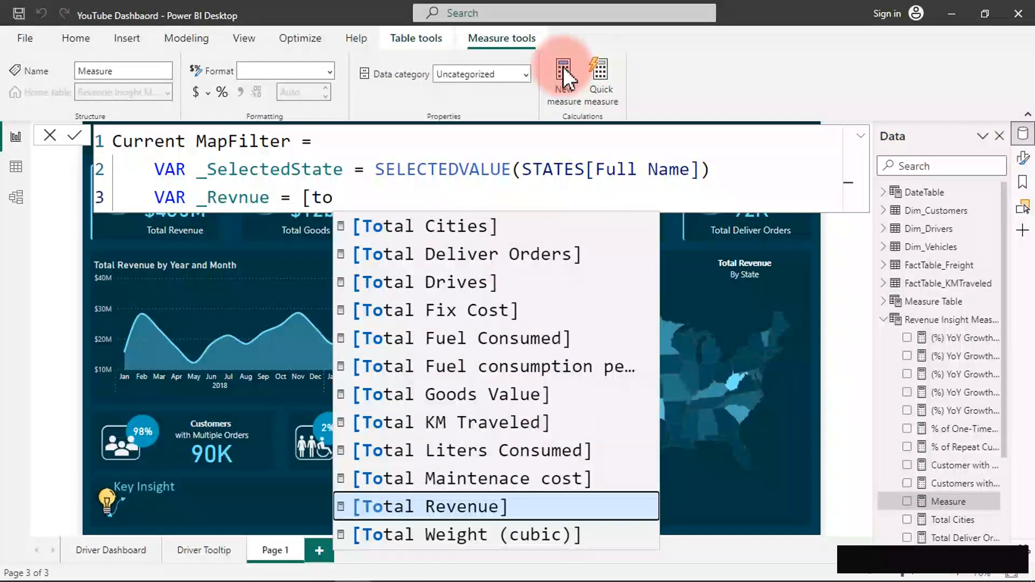
key("Tab")
Leave a blank line below the variables and add RETURN followed by an opened IF function on its own line.
key("shift+Return")
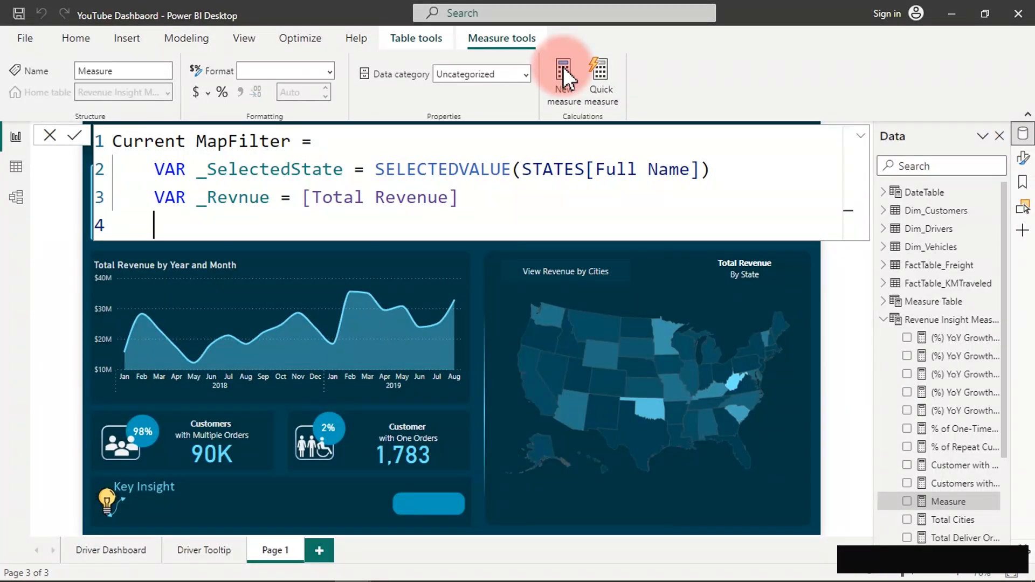
key("shift+Return")
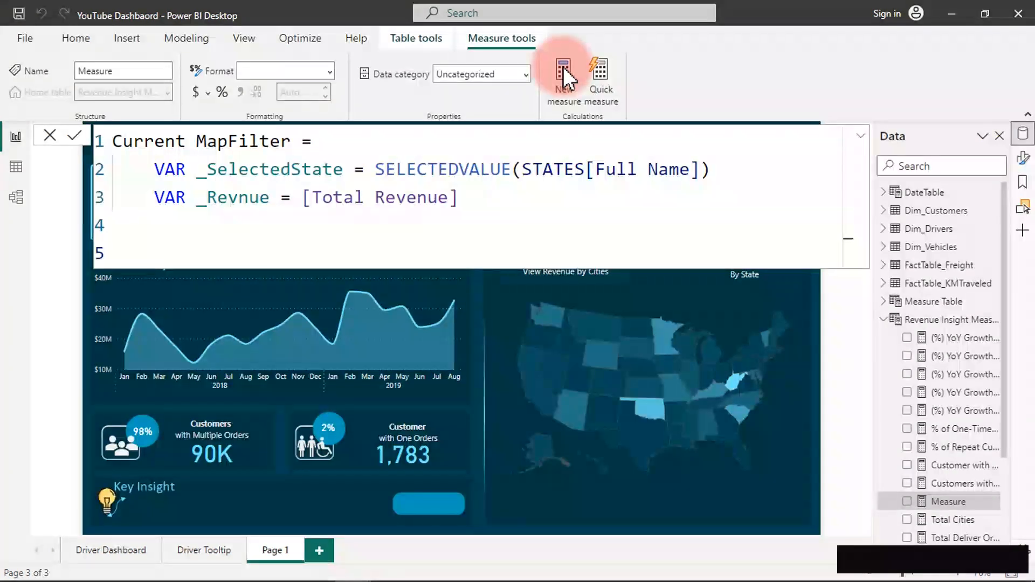
type("RETURN")
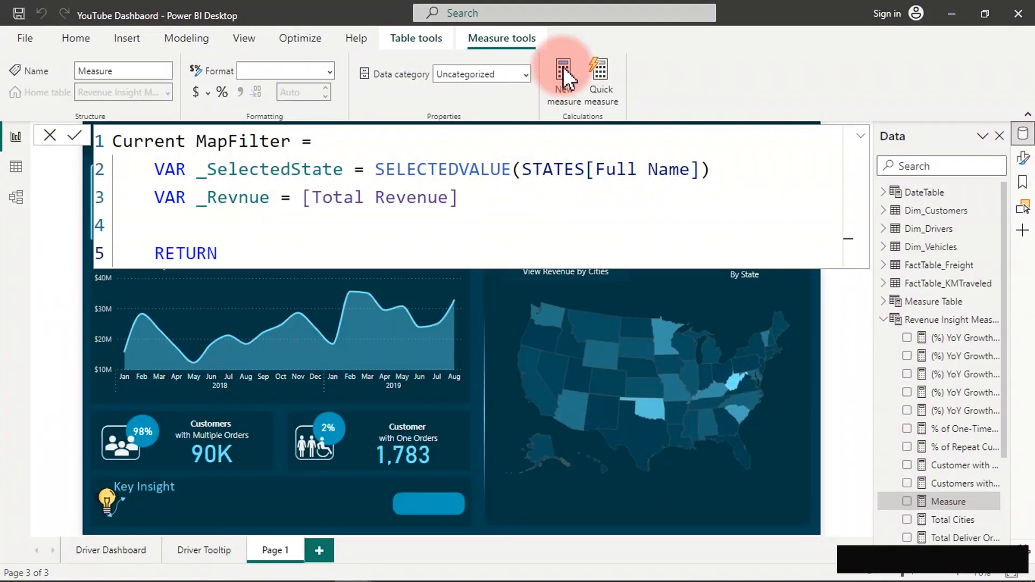
key("shift+Return")
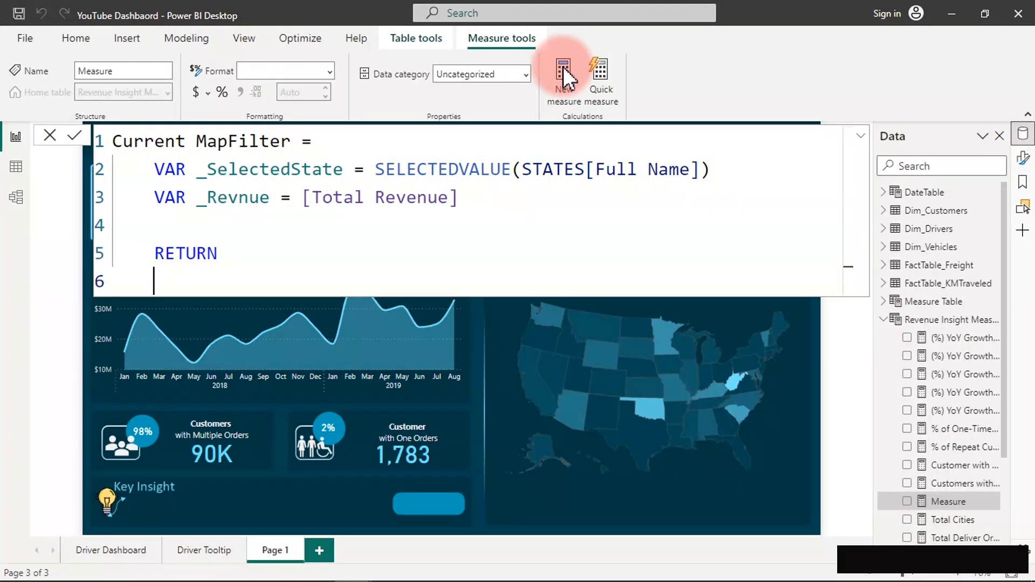
type("IF(")
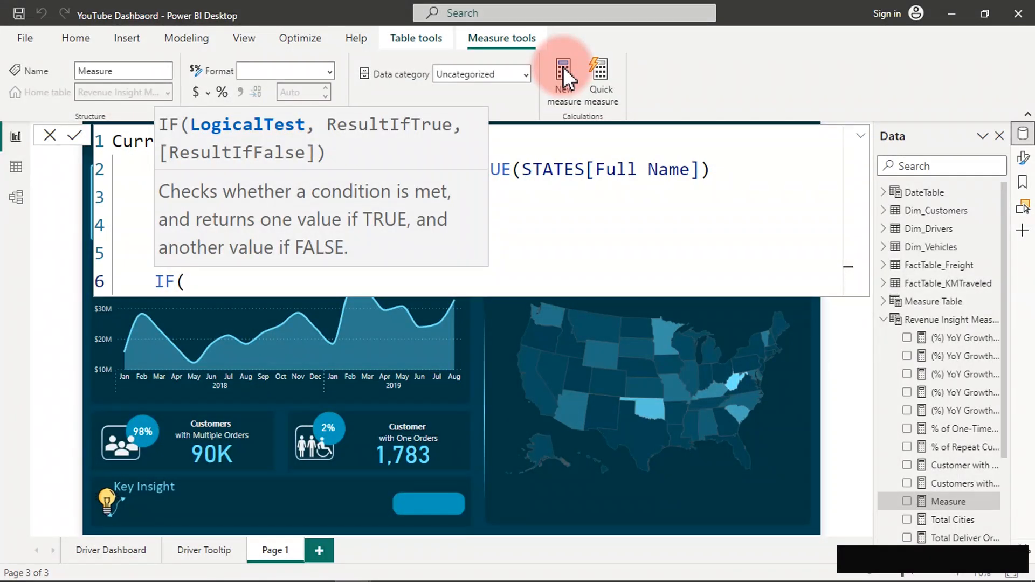
key("shift+Return")
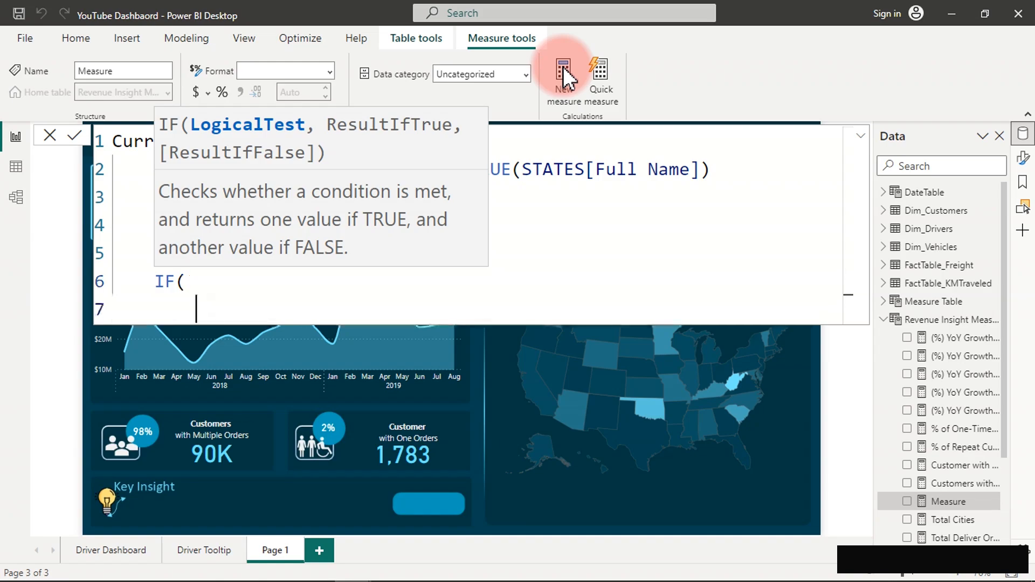
Enter _SelectedState<>BLANK() as the logical test of the IF function.
type("_")
key("Down")
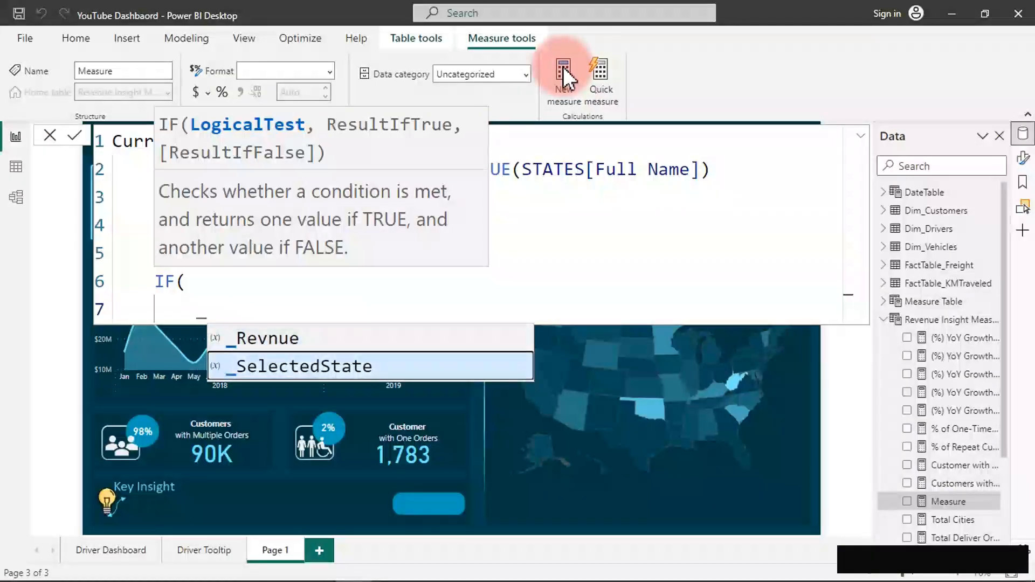
key("Tab")
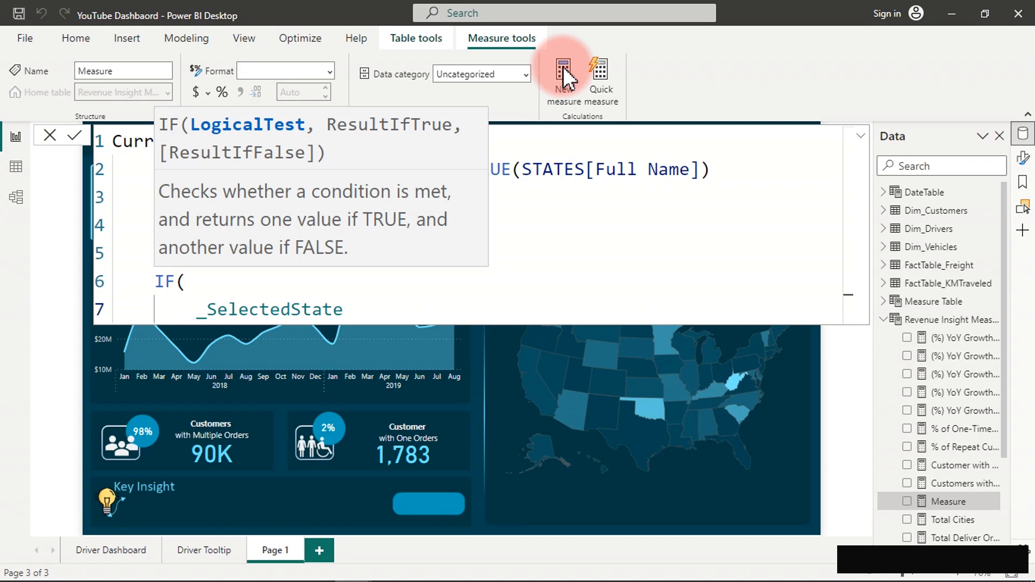
type("<>BL")
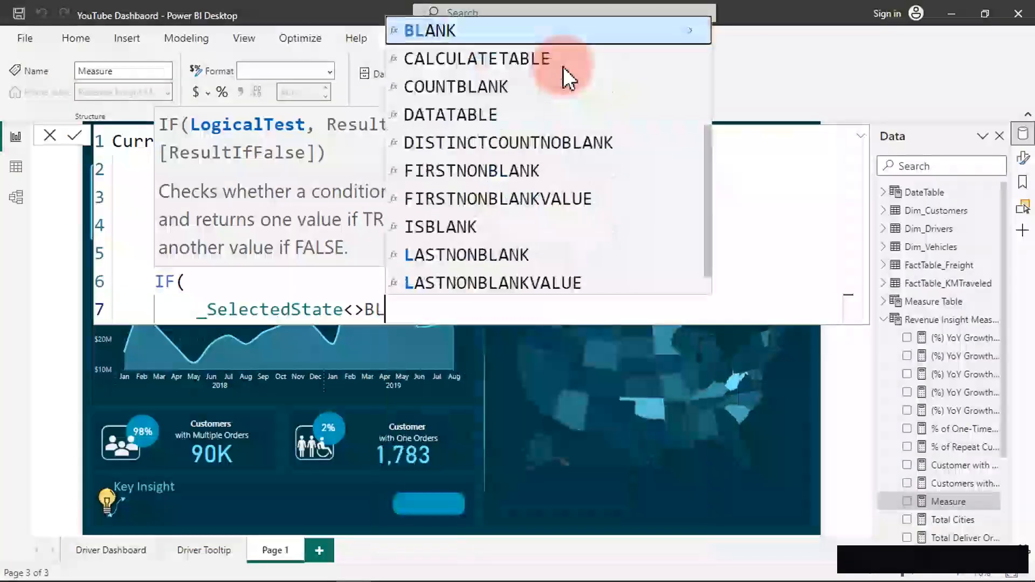
key("Tab")
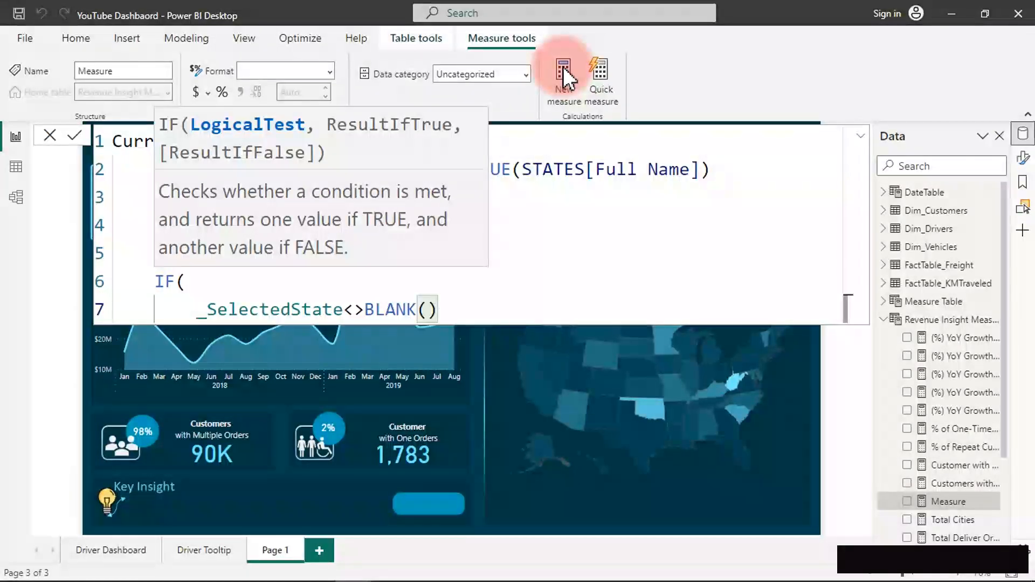
type(",")
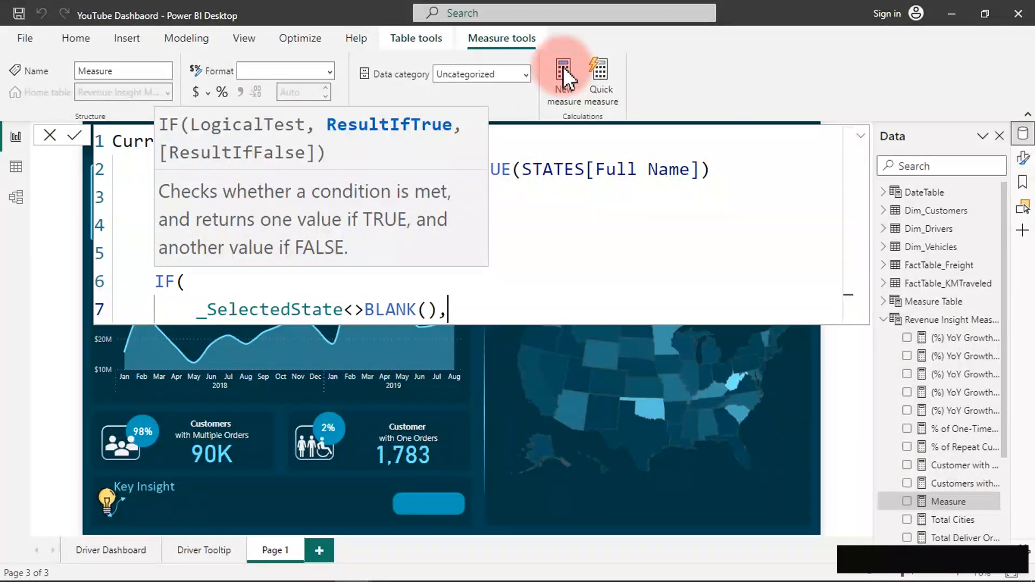
Begin the IF function's true result with the text "The Filtered State is ".
type("\"THE")
key("BackSpace")
key("BackSpace")
key("BackSpace")
type("he fi")
key("BackSpace")
key("BackSpace")
type("Filtered ")
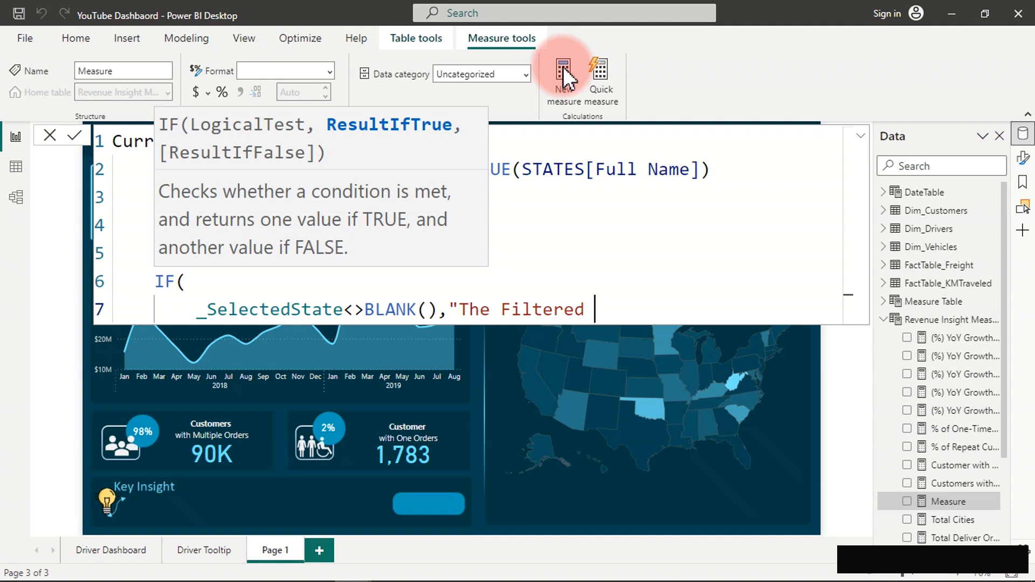
type("State is")
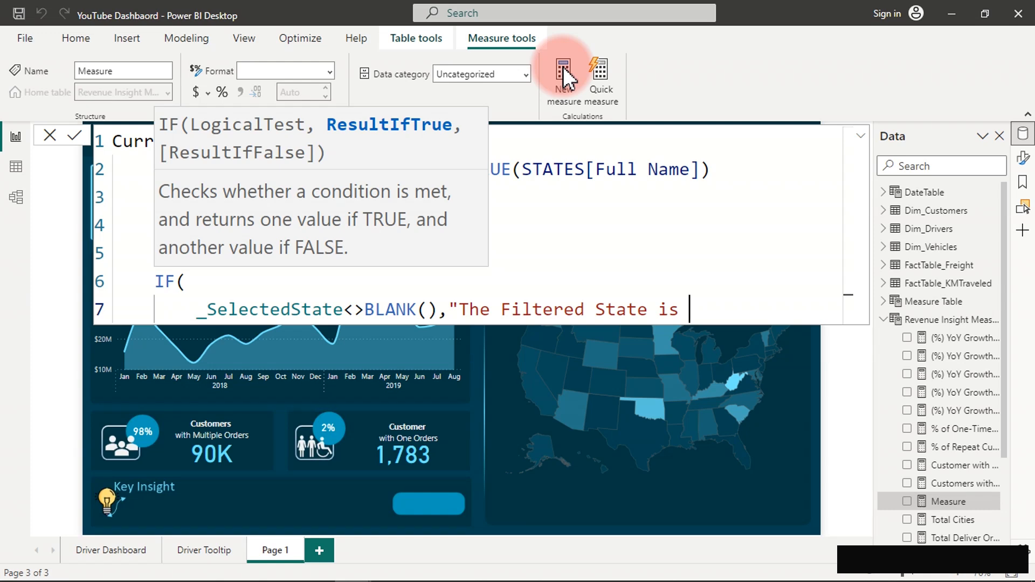
type("\"")
Extend the true result by concatenating _SelectedState, the text " with " and _Revnue.
type("&_")
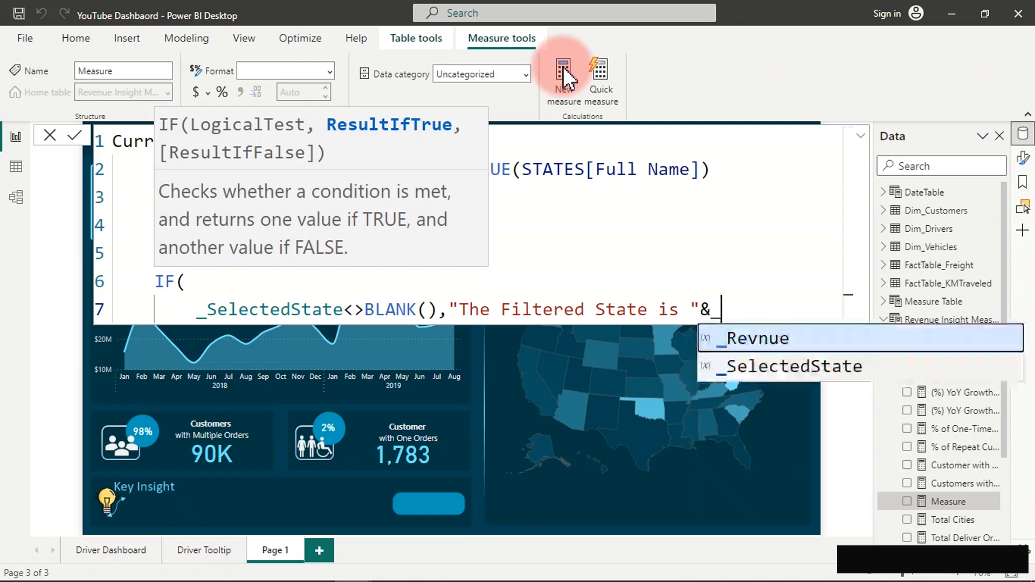
key("Down")
key("Tab")
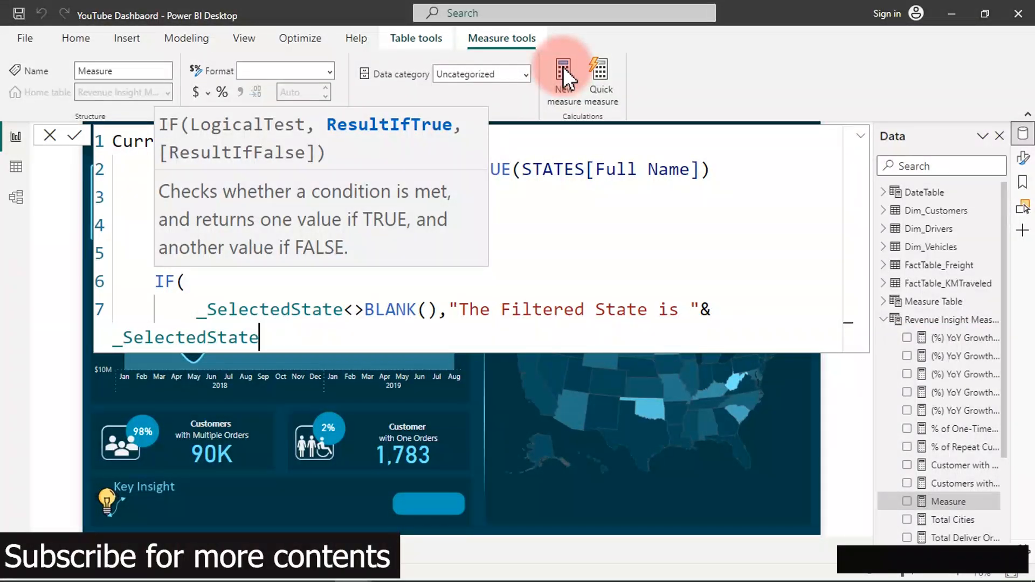
type("&\" with \"")
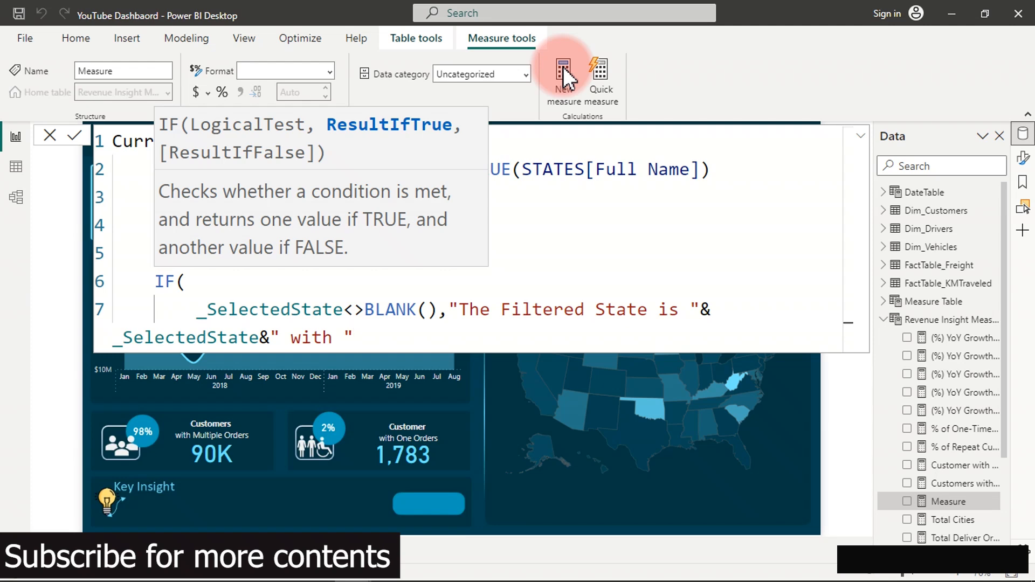
type("&_")
key("Tab")
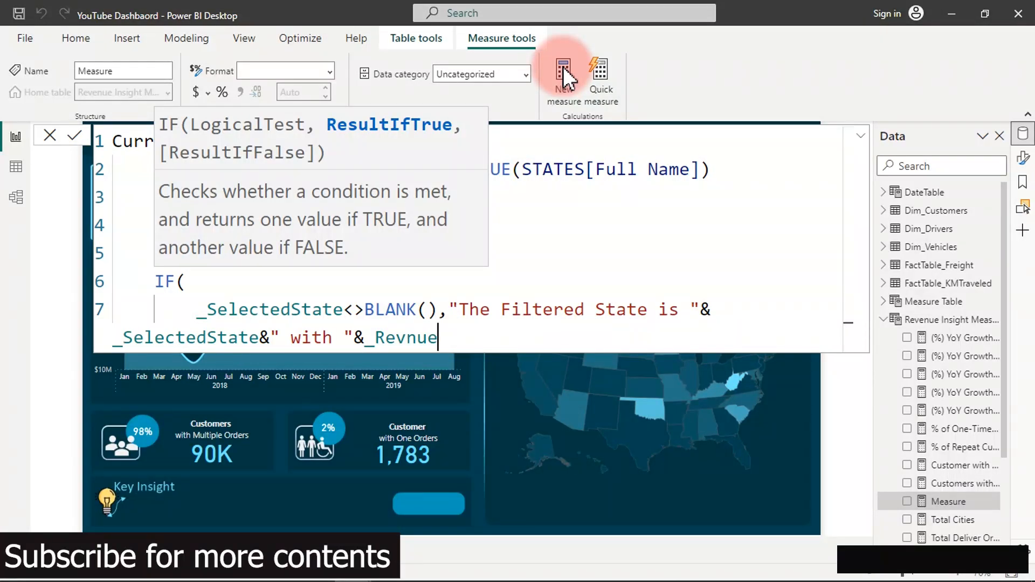
Close the IF function on a new line, shrink the formula text and commit the Current MapFilter measure.
key("shift+Return")
type(")")
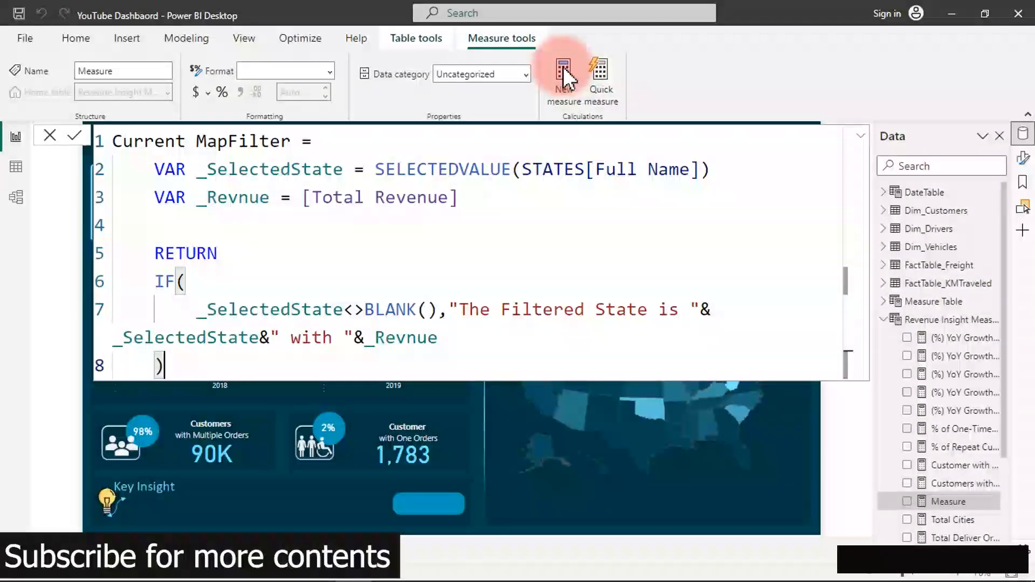
key("ctrl+minus")
key("ctrl+minus")
key("ctrl+minus")
key("ctrl+minus")
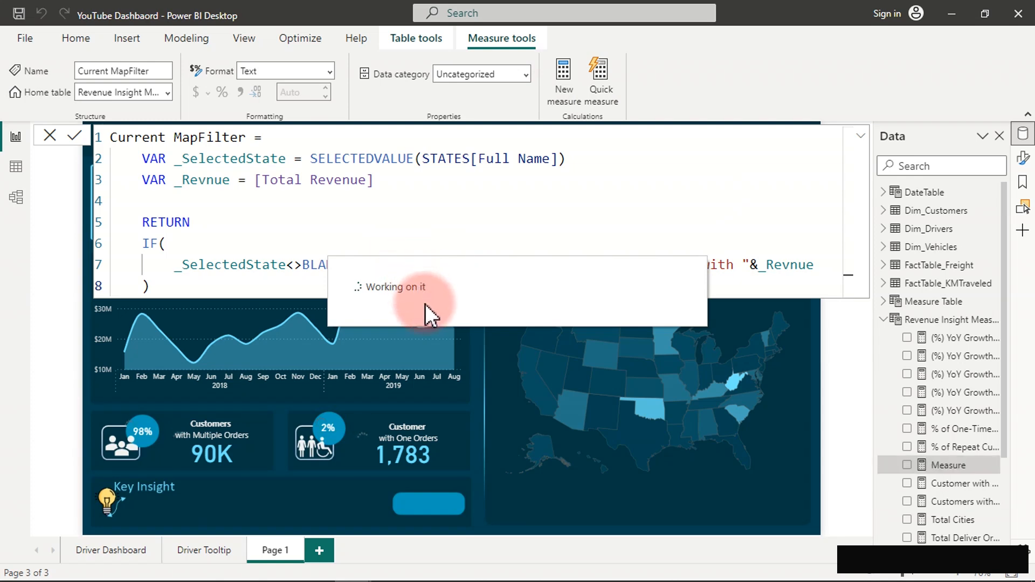
With no visual selected, add a new card visual showing the Customer with One Orders measure to the page.
left_click(485, 446)
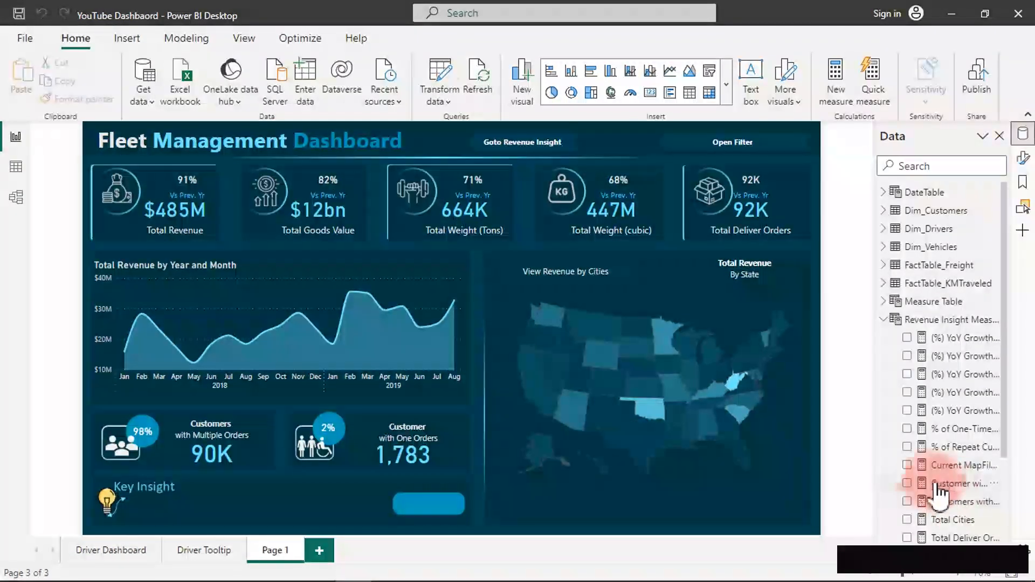
left_click(908, 484)
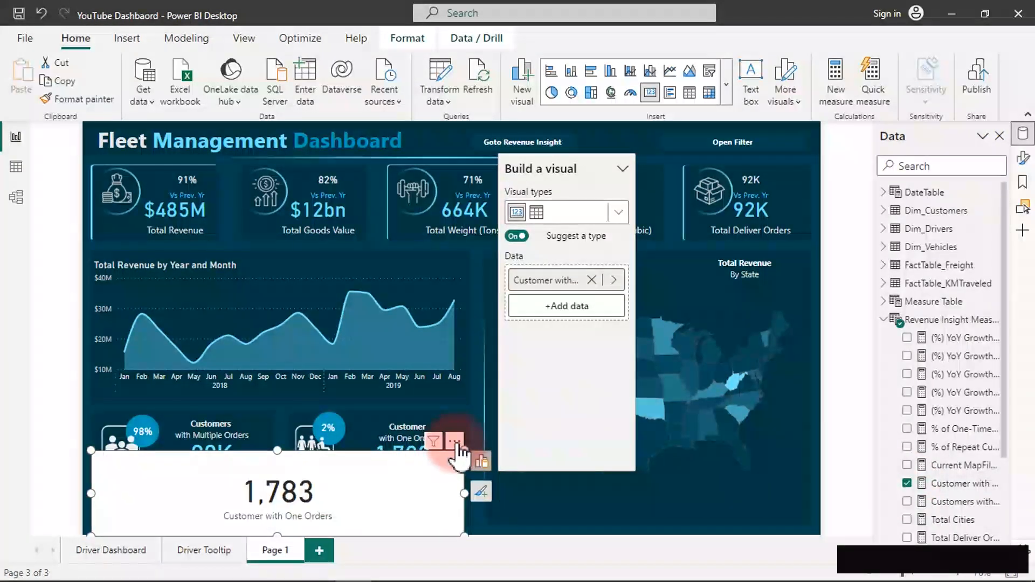
Move the one-order customers card up over the lower customer figures, and test it by filtering the map to Georgia and clearing the filter.
left_click_drag(463, 494, 393, 409)
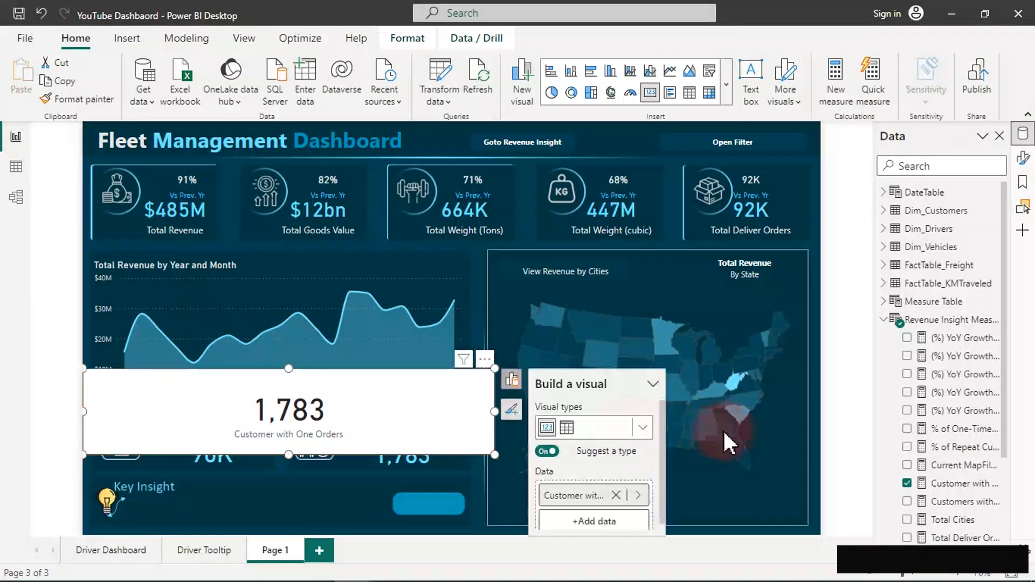
mouse_move(734, 437)
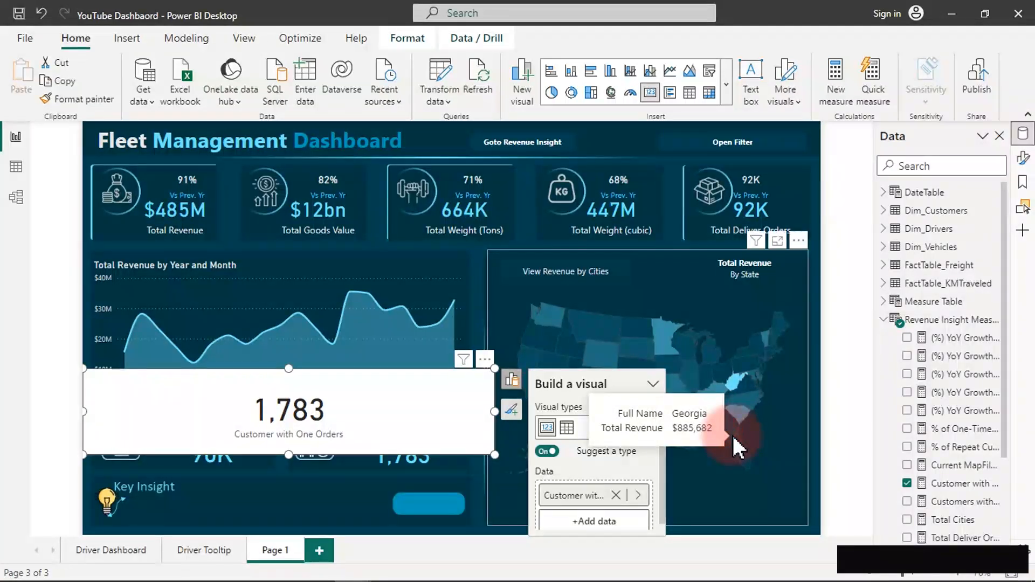
left_click(732, 434)
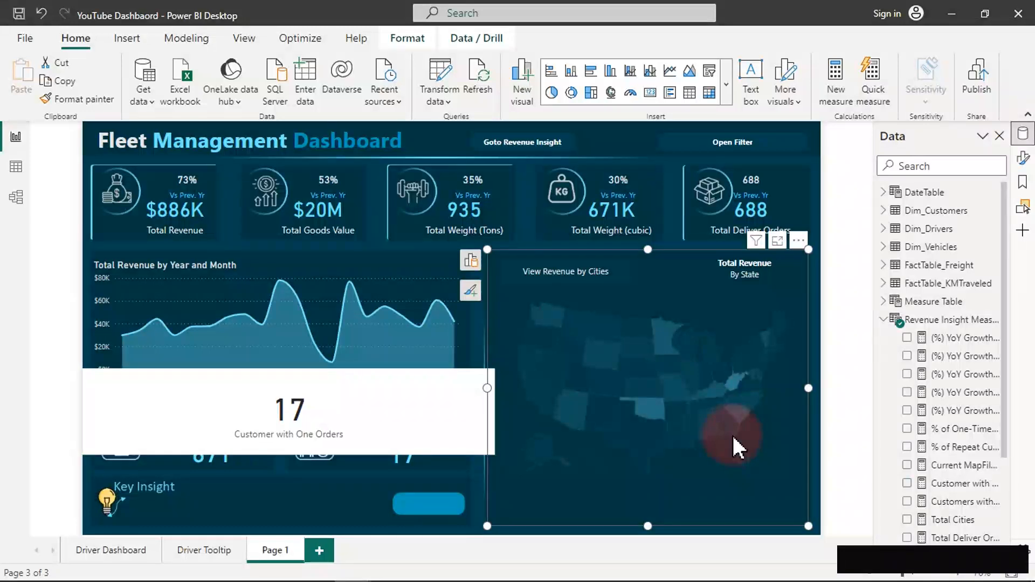
left_click(733, 433)
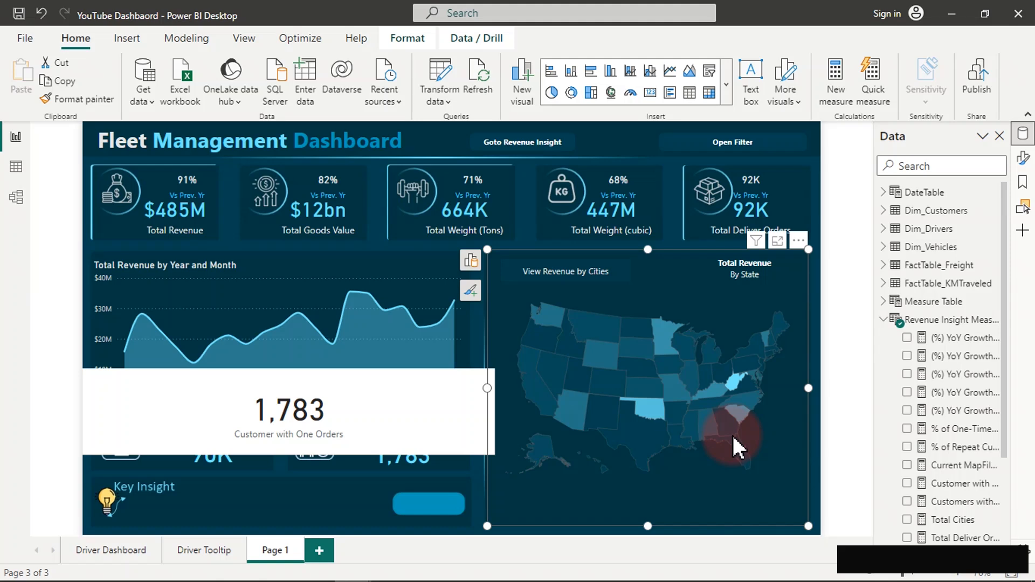
Replace the card's Customer with One Orders measure with Current MapFilter and filter the map to Georgia.
left_click(453, 403)
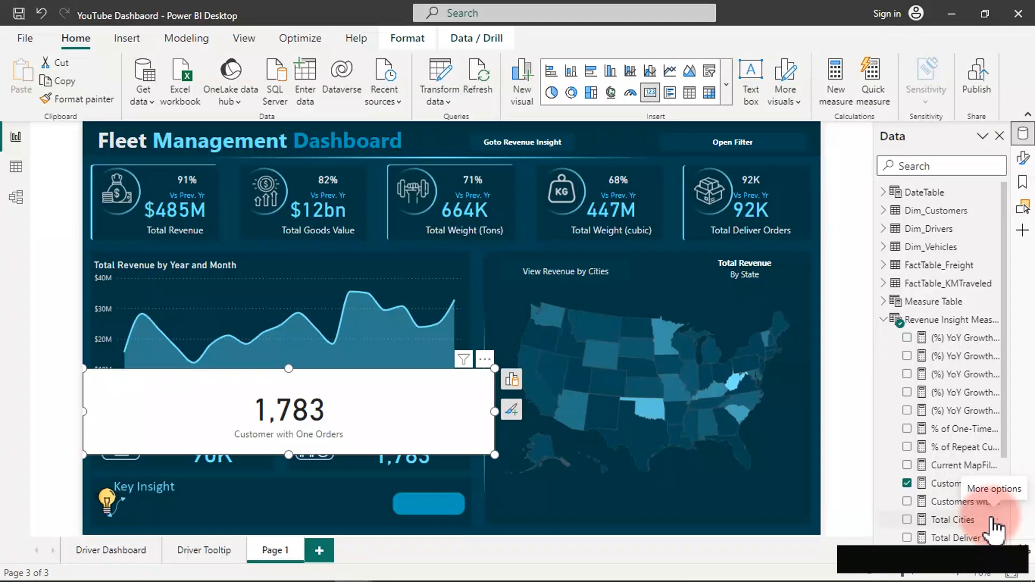
left_click(908, 483)
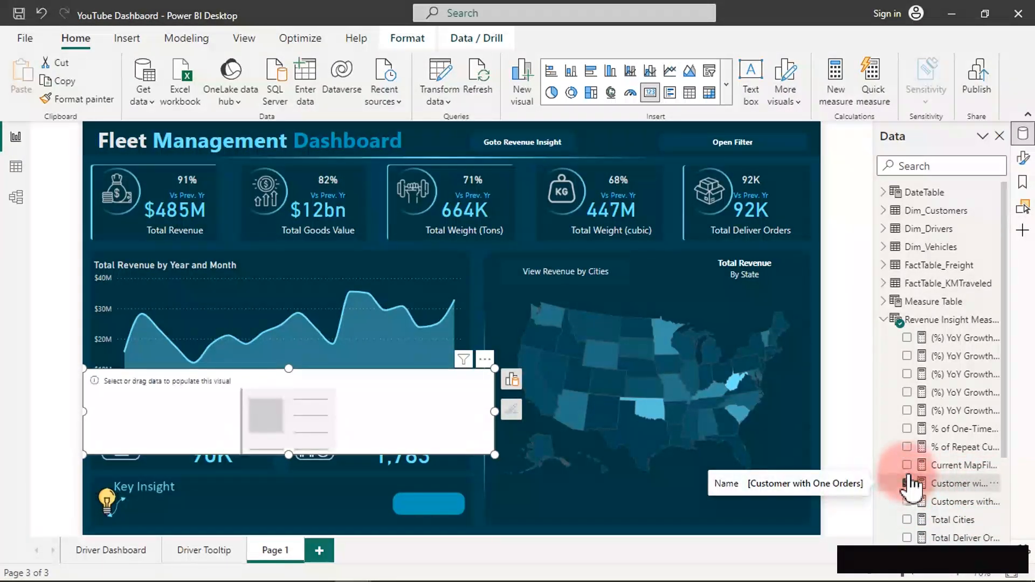
left_click(908, 466)
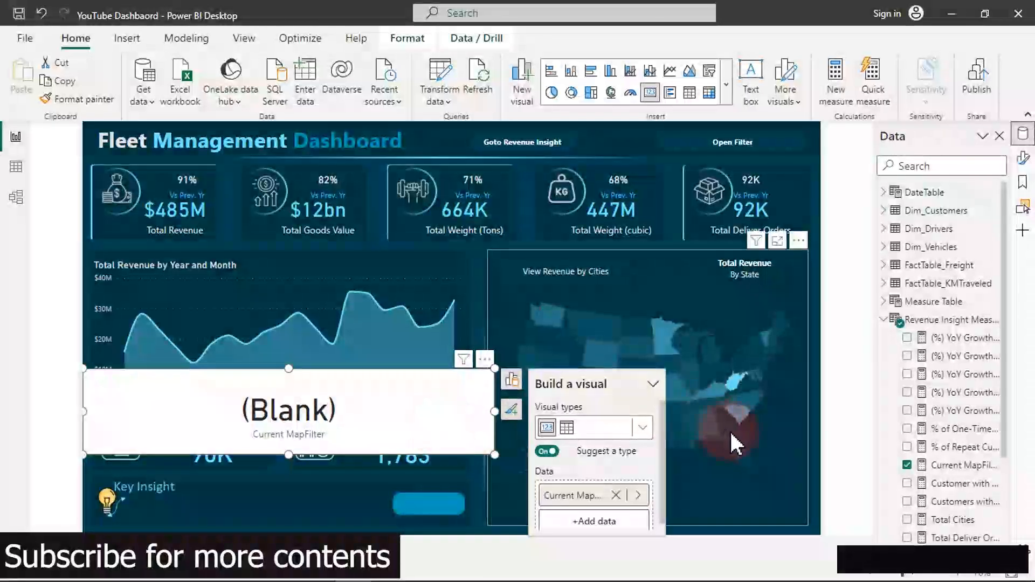
left_click(733, 431)
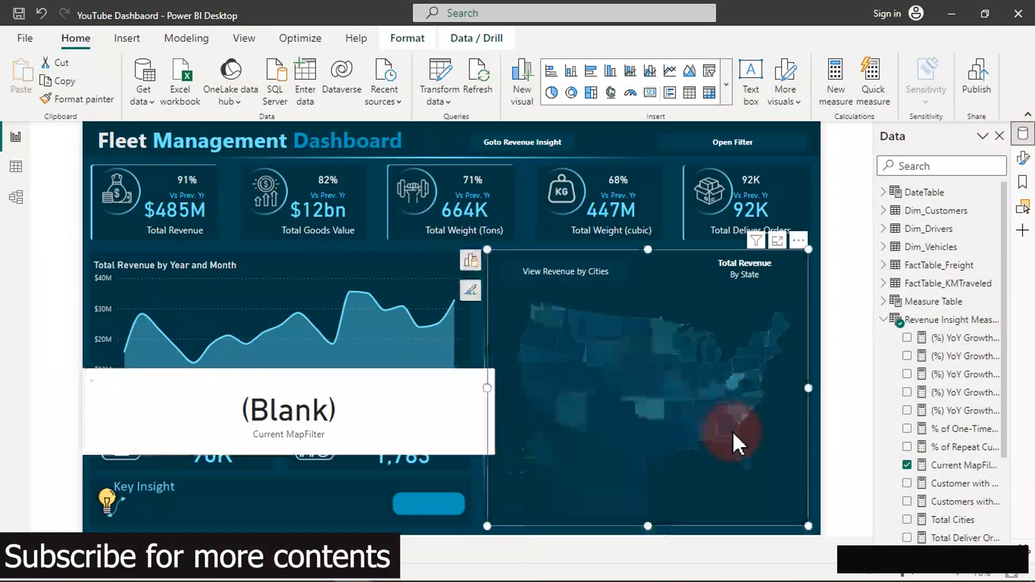
Turn off the Current MapFilter card's category label and set its callout value font size to 20.
left_click(406, 413)
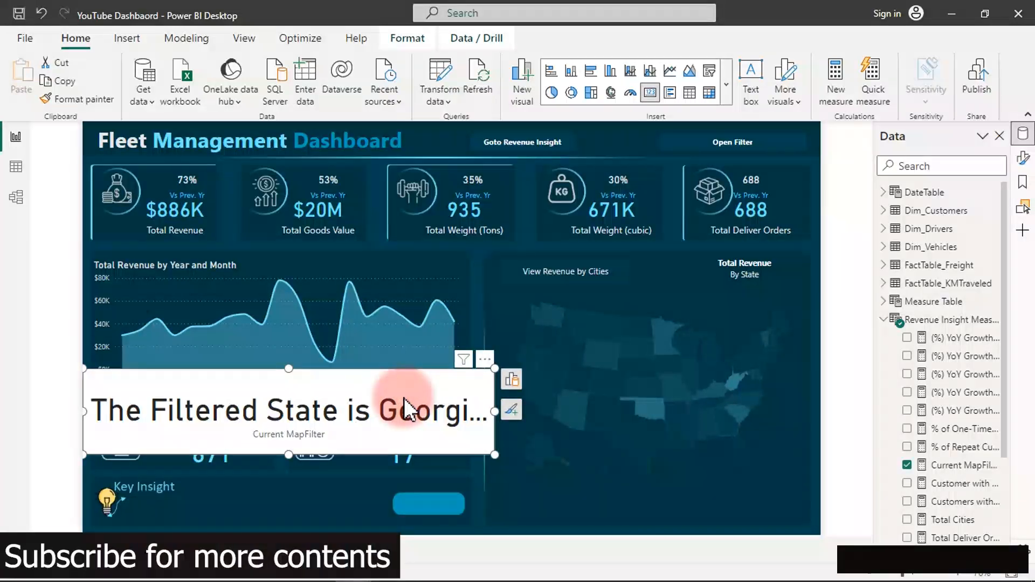
left_click(1023, 183)
left_click(1023, 159)
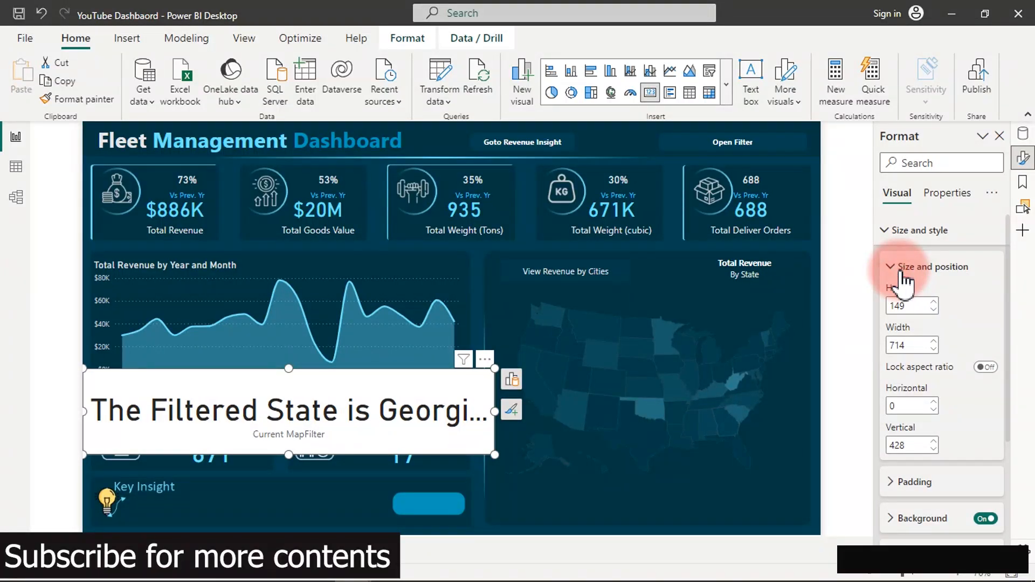
left_click(903, 272)
left_click(902, 237)
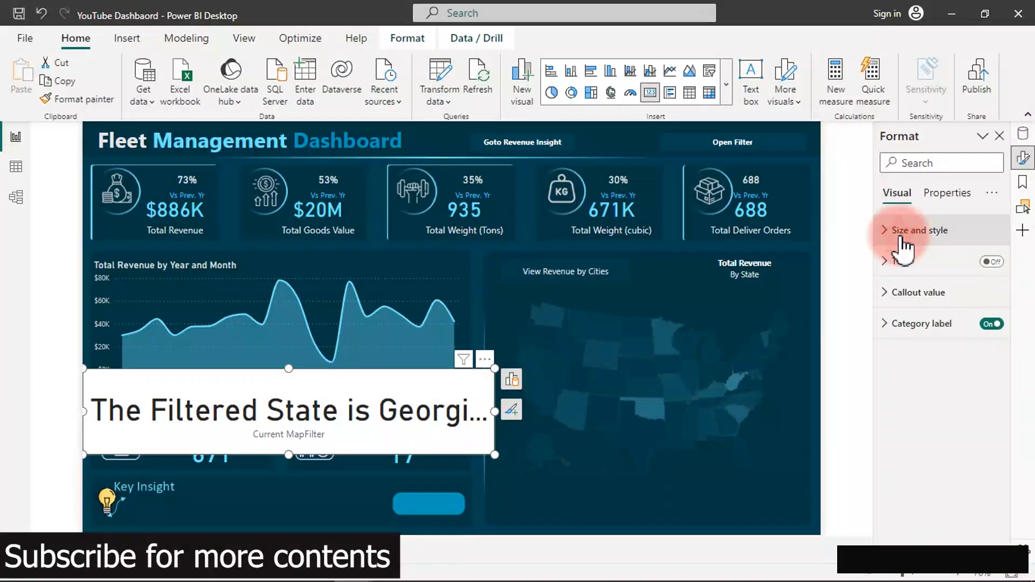
left_click(992, 324)
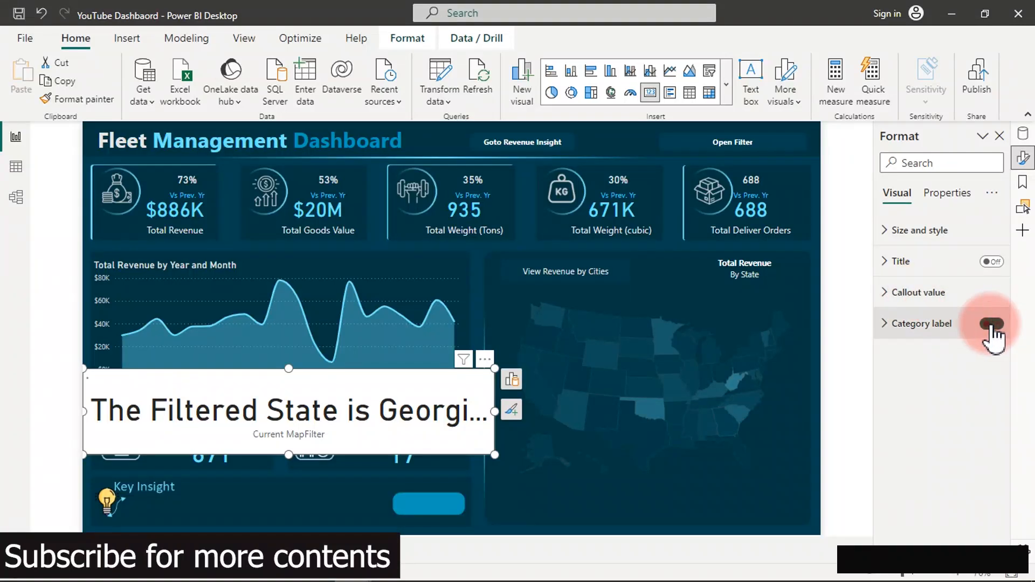
left_click(911, 292)
double_click(966, 343)
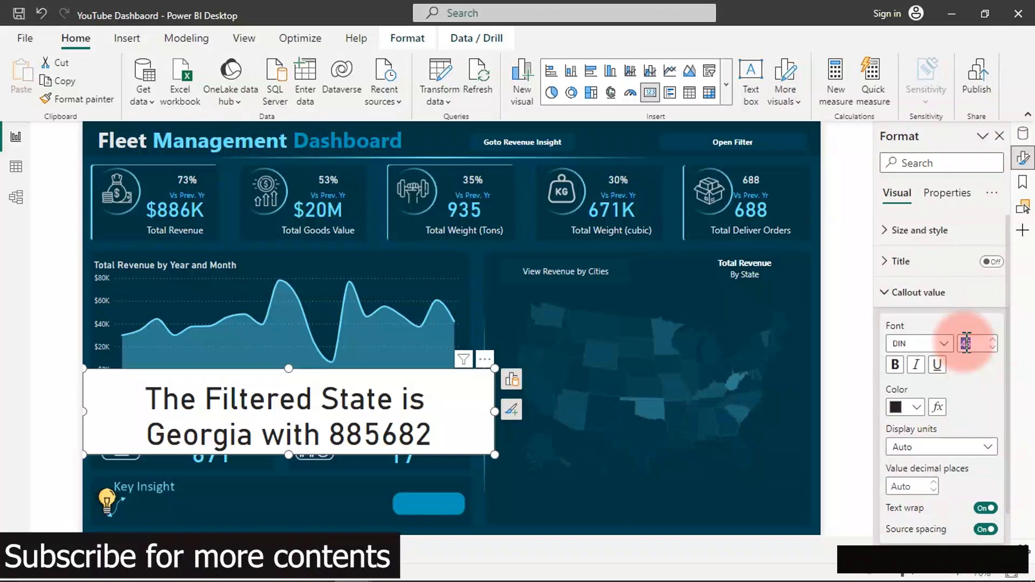
type("20")
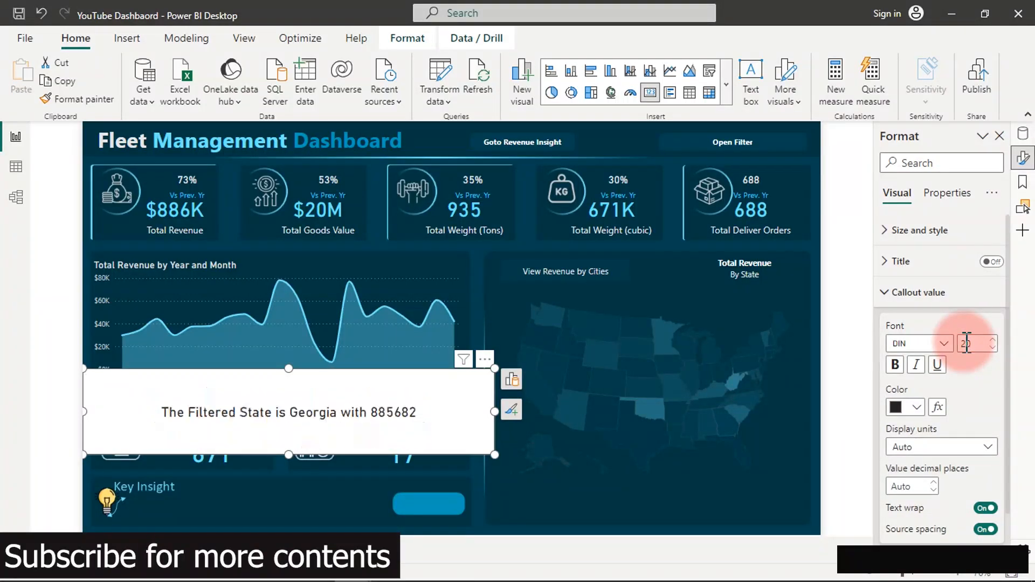
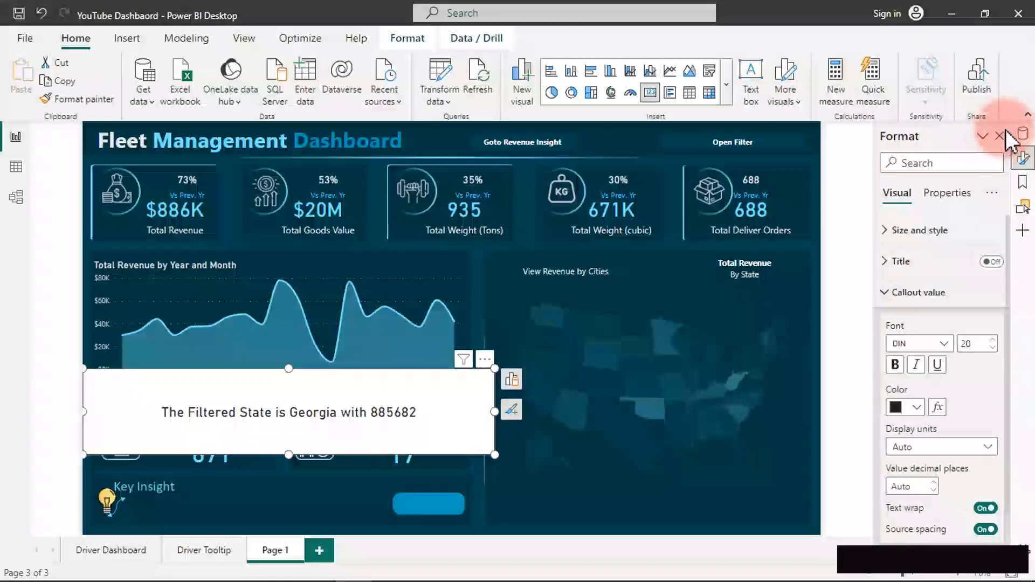
Move the Current MapFilter card down to the lower edge of the dashboard page.
left_click(1022, 134)
left_click(429, 383)
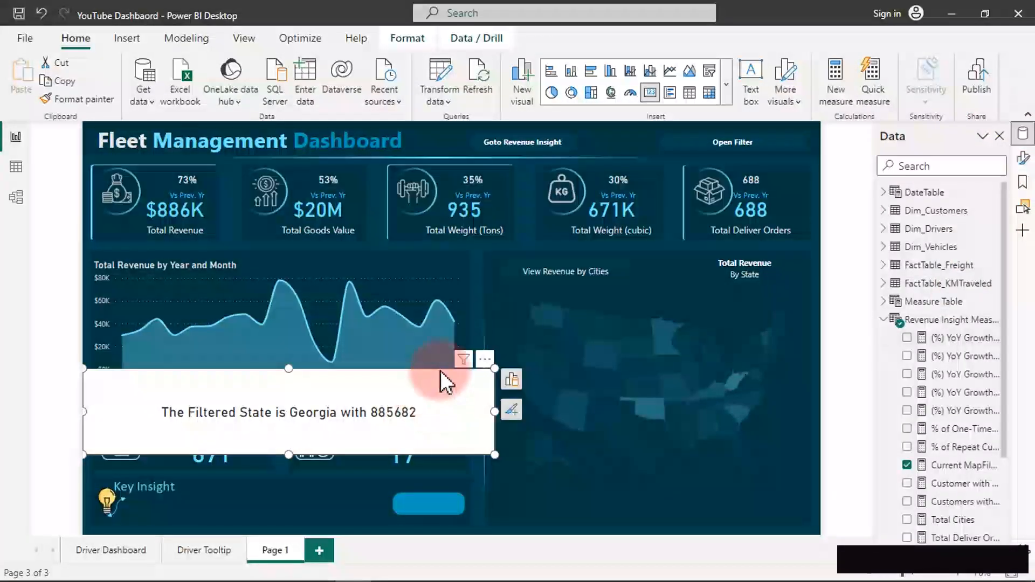
left_click_drag(481, 397, 480, 448)
Open the Current MapFilter measure's formula and insert the FORMAT function in front of _Revnue in the true result.
left_click(954, 467)
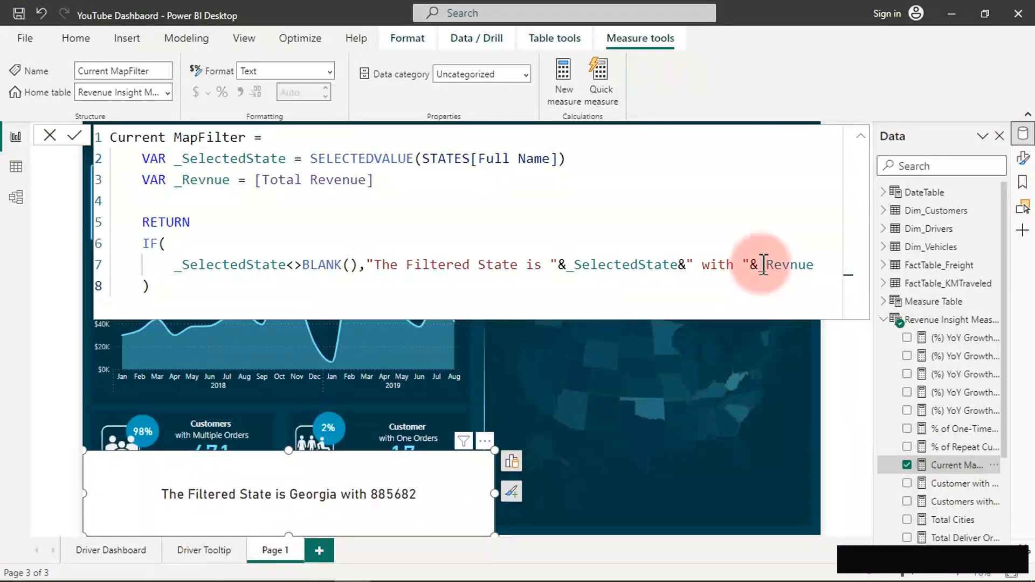
left_click(764, 266)
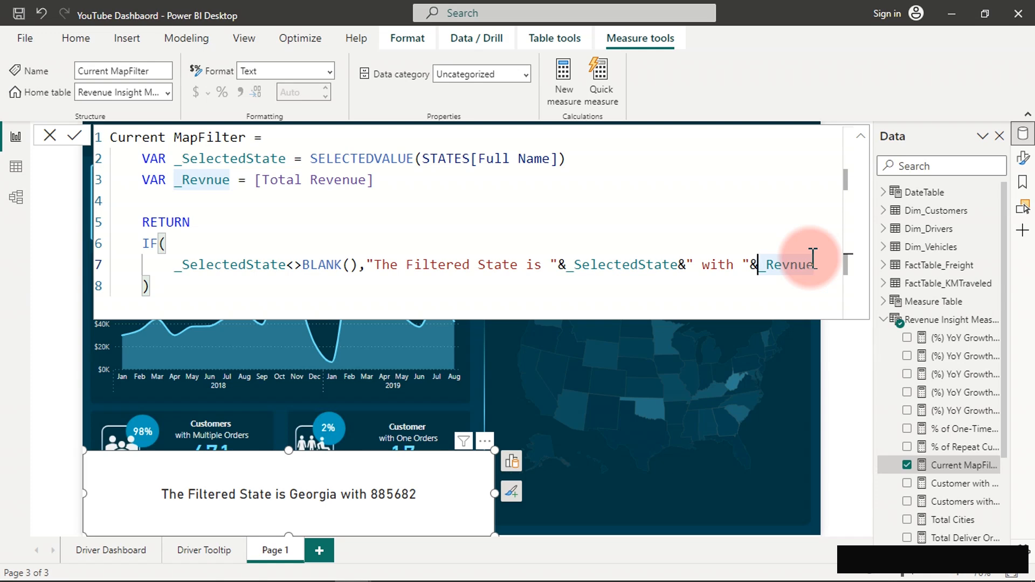
type("fpr")
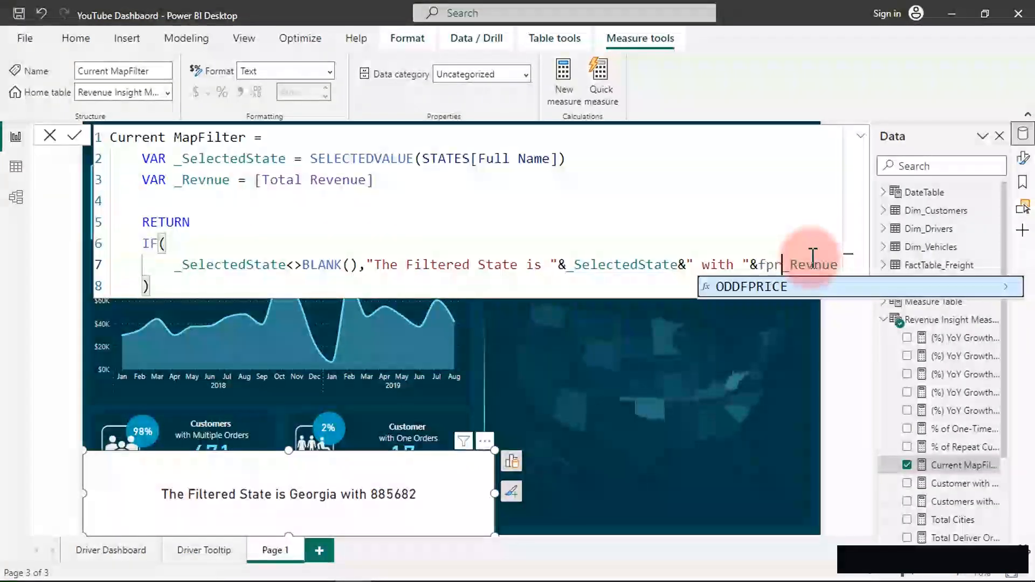
key("BackSpace")
type("p")
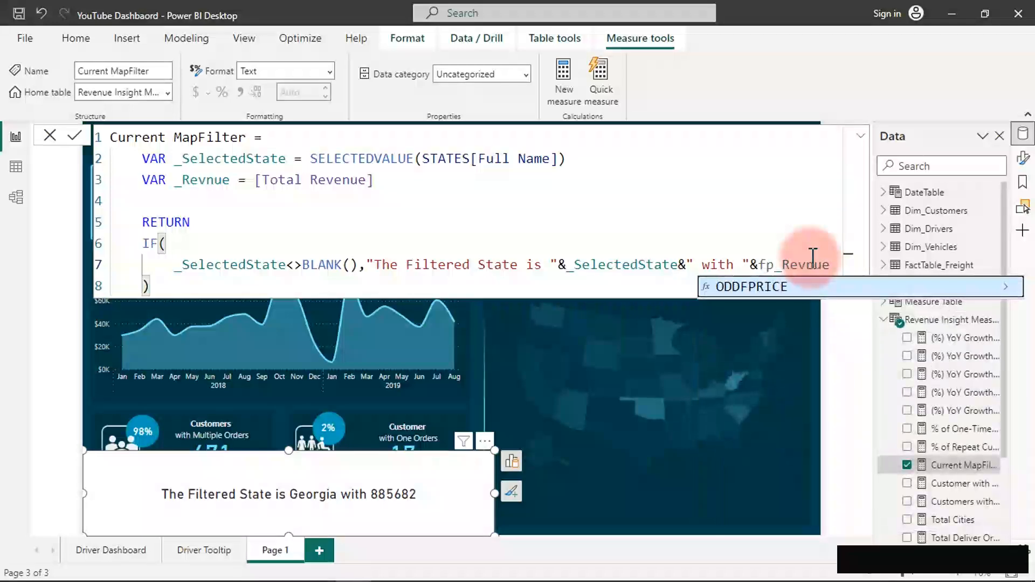
key("BackSpace")
type("o")
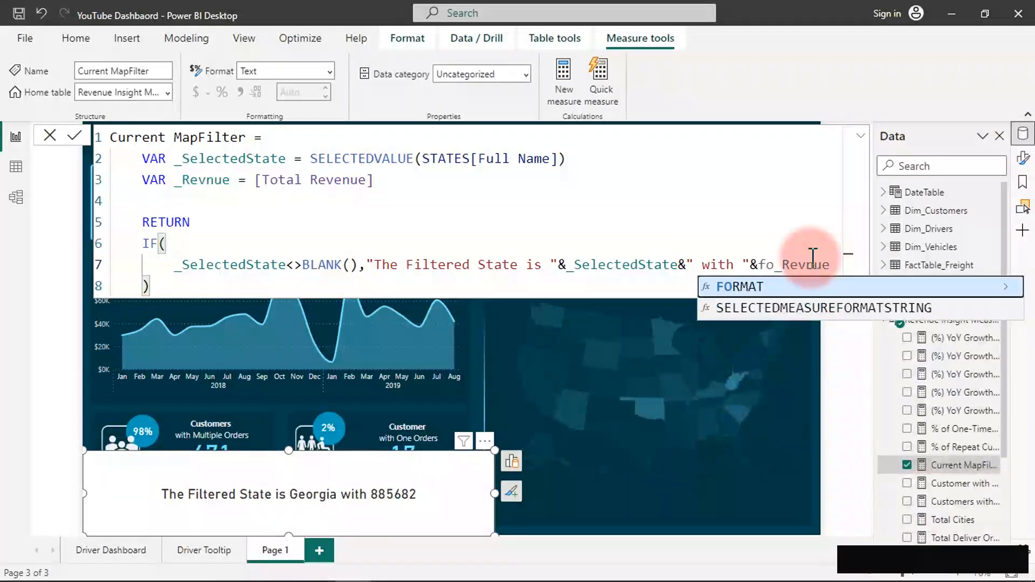
key("Tab")
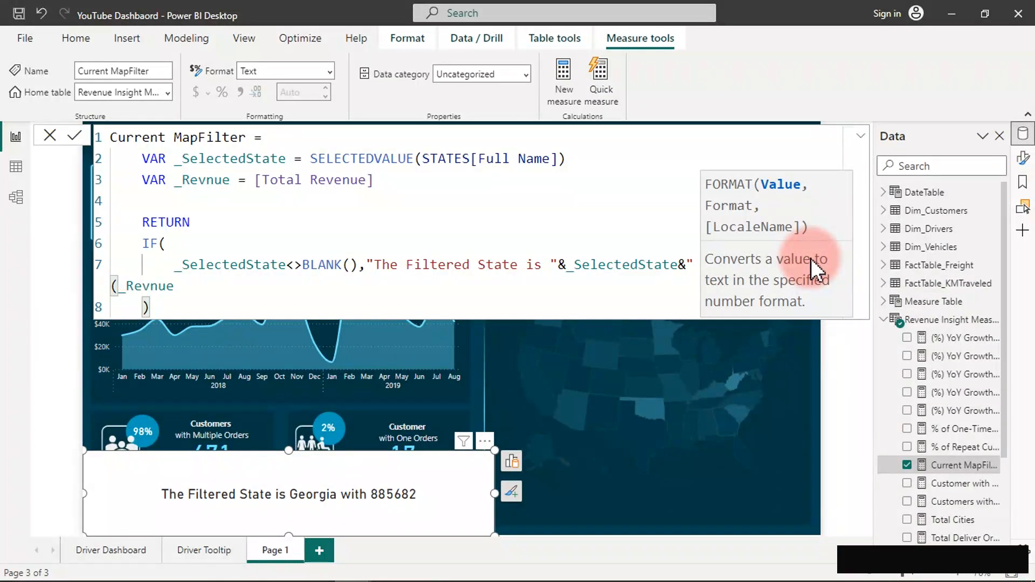
Complete the FORMAT function around _Revnue with the format string "$#,##" and commit the measure.
left_click(178, 286)
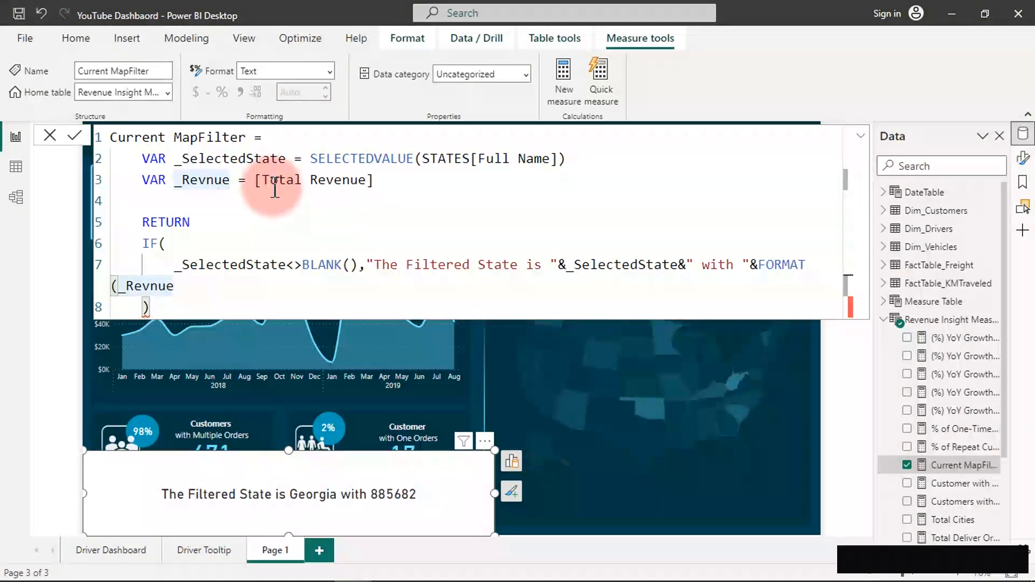
left_click(199, 289)
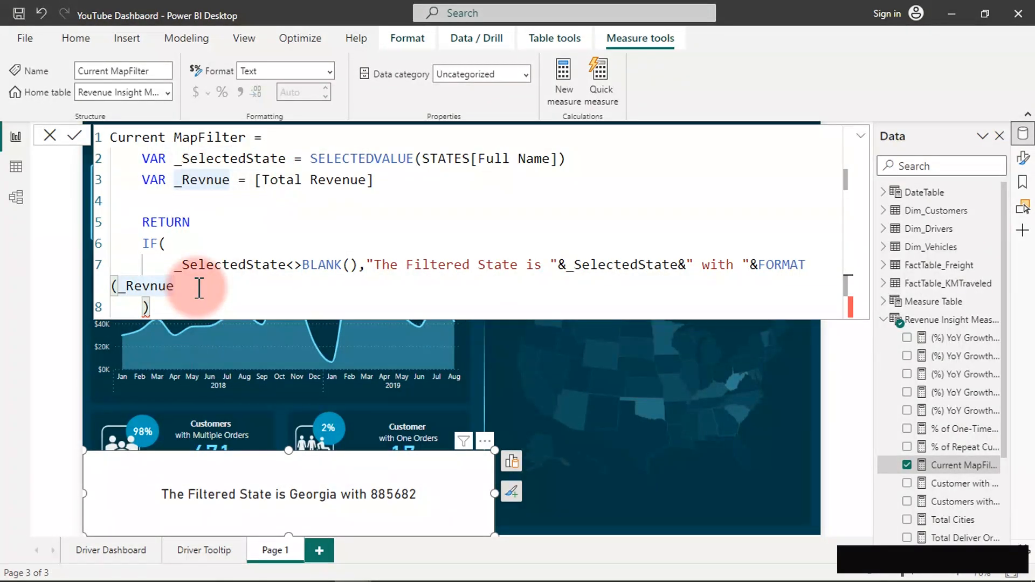
type(",")
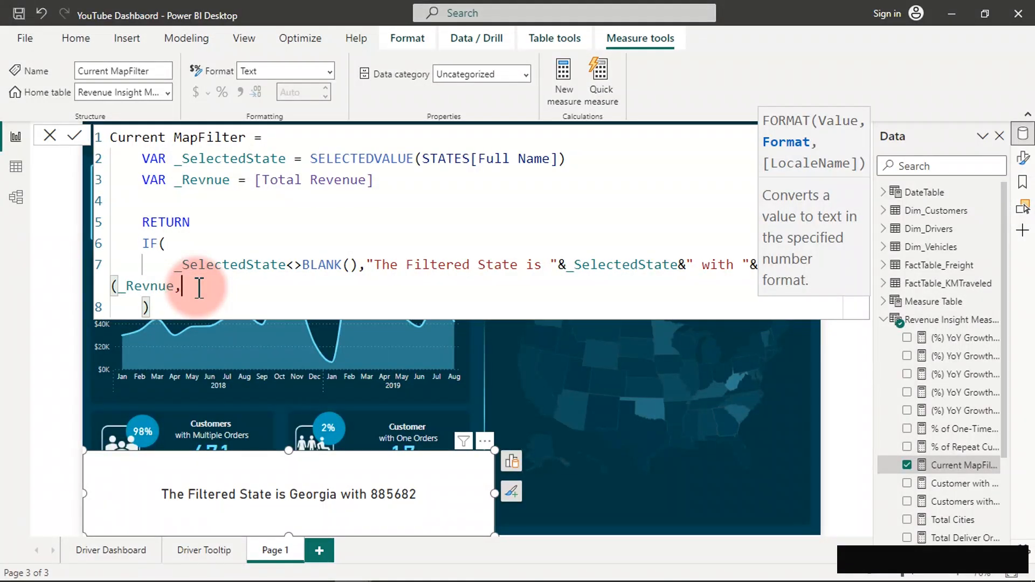
type("\"")
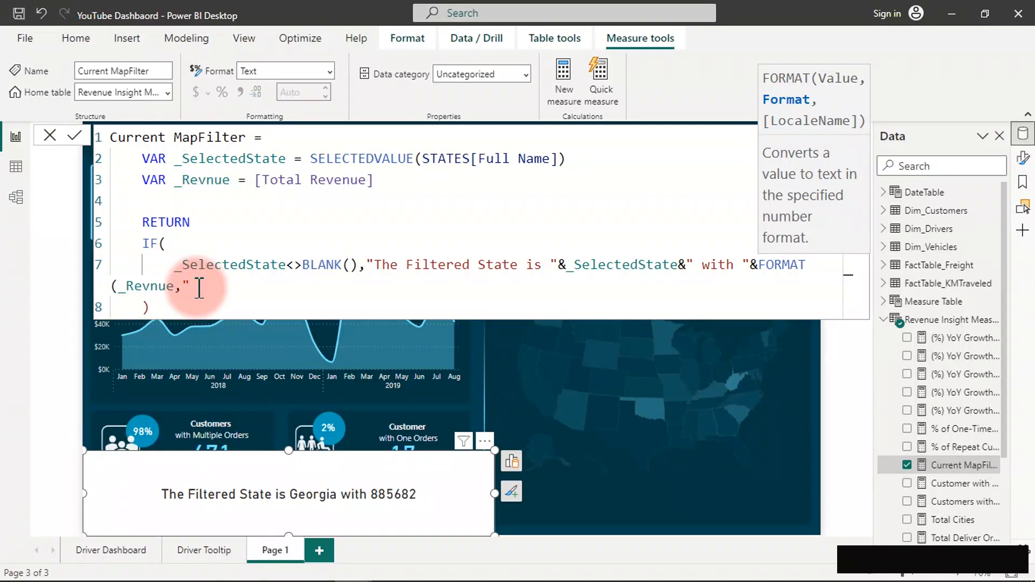
type("$#,##\")")
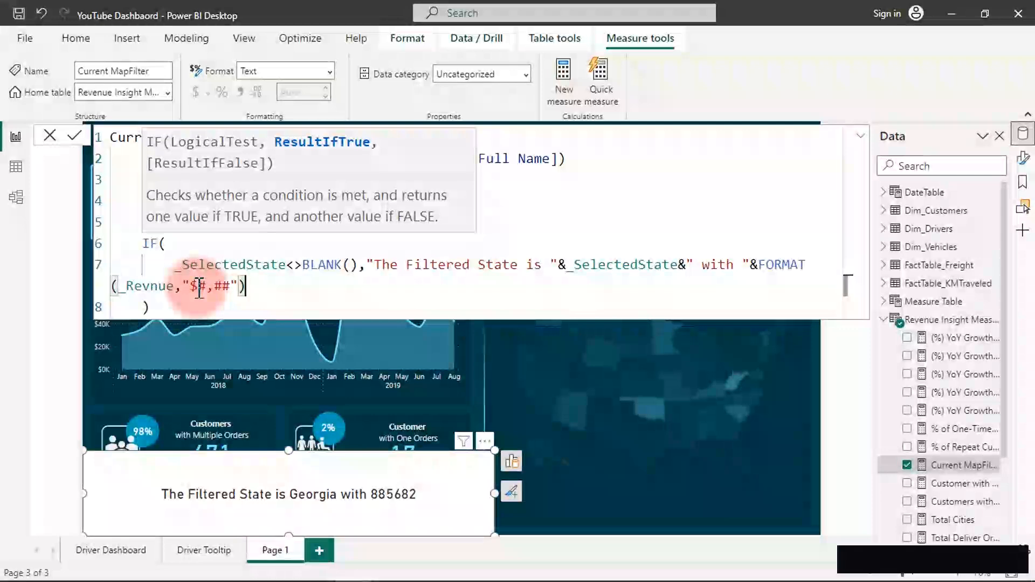
key("Return")
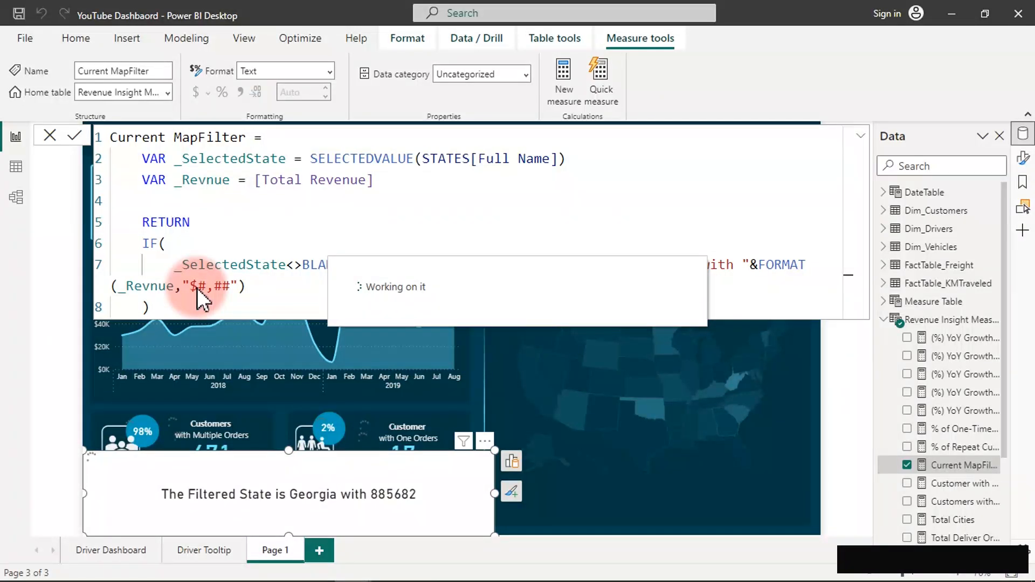
Shrink the formula text, wrap the concatenated _SelectedState in the UPPER function and commit the measure.
left_click(254, 281)
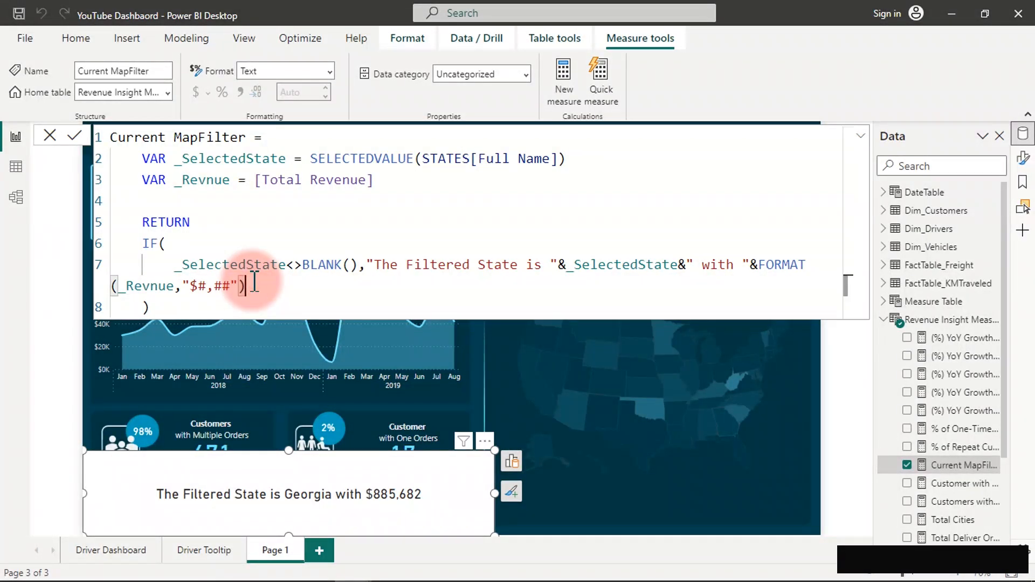
scroll(253, 281, "down", 2)
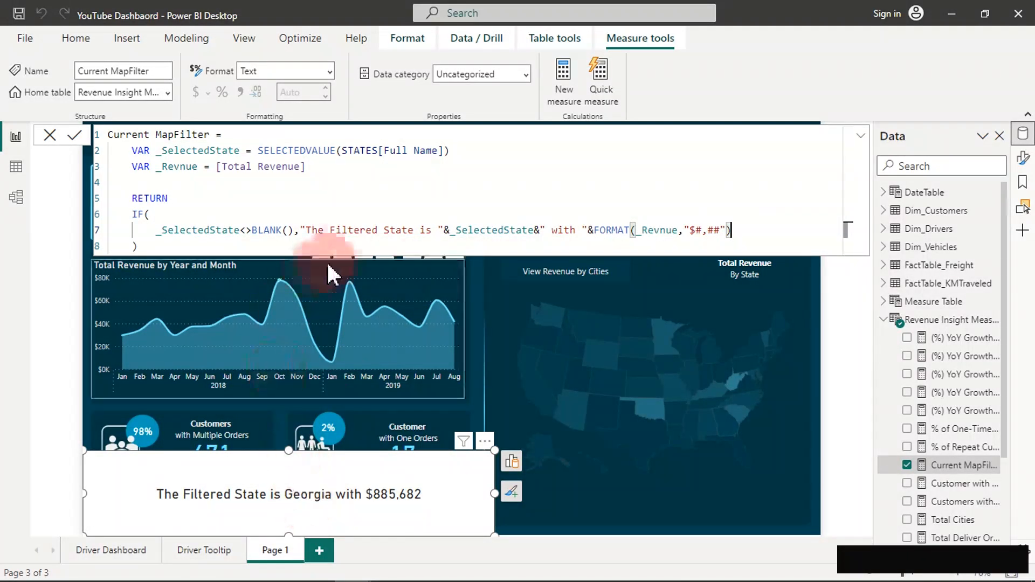
double_click(452, 230)
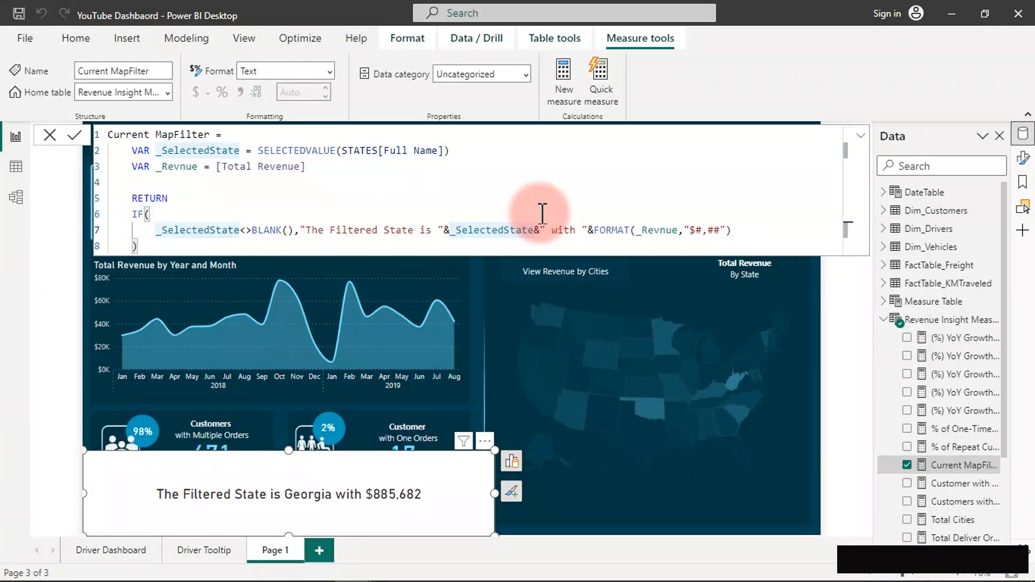
type("up")
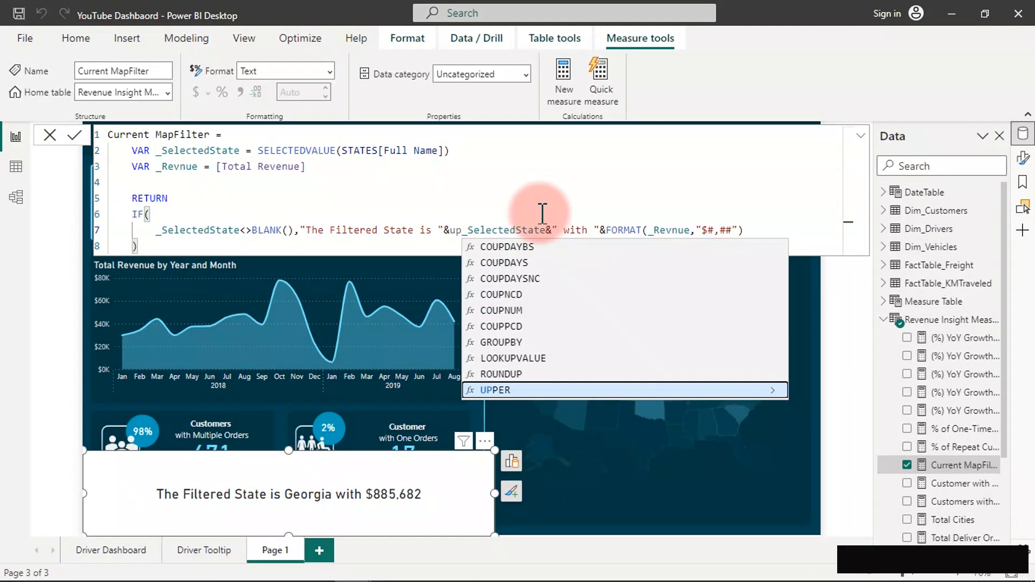
key("Tab")
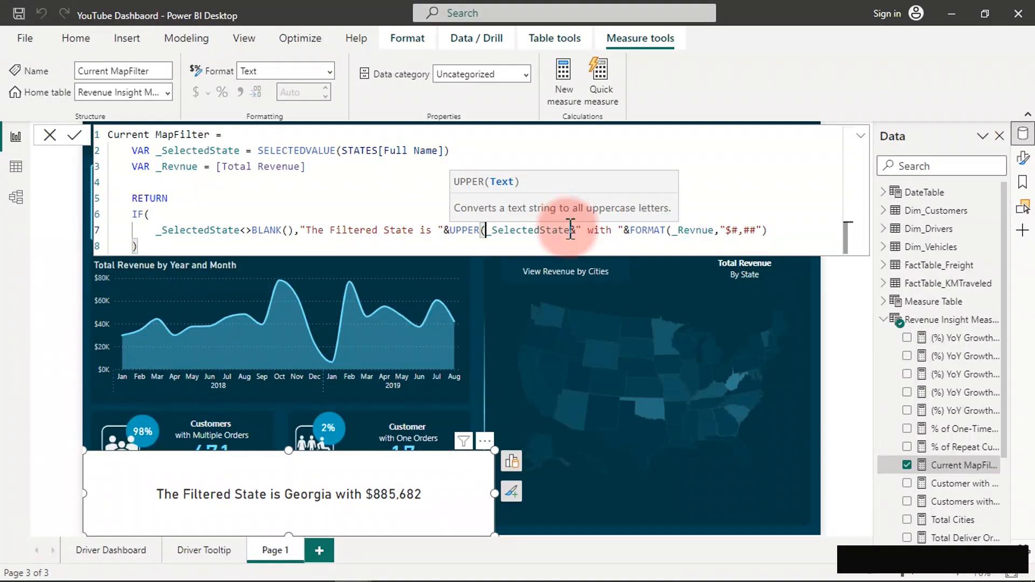
left_click(572, 229)
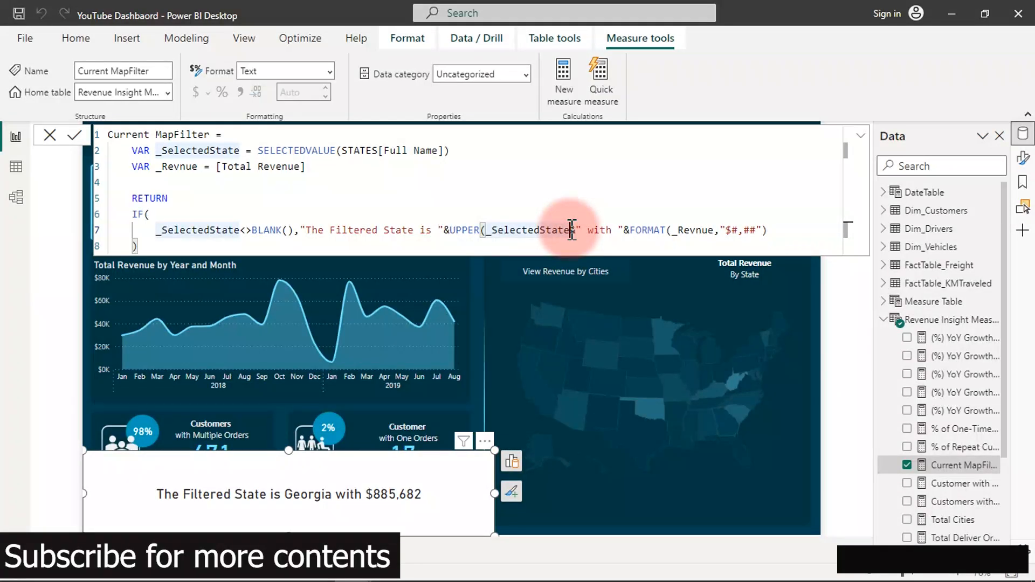
type("&")
key("Return")
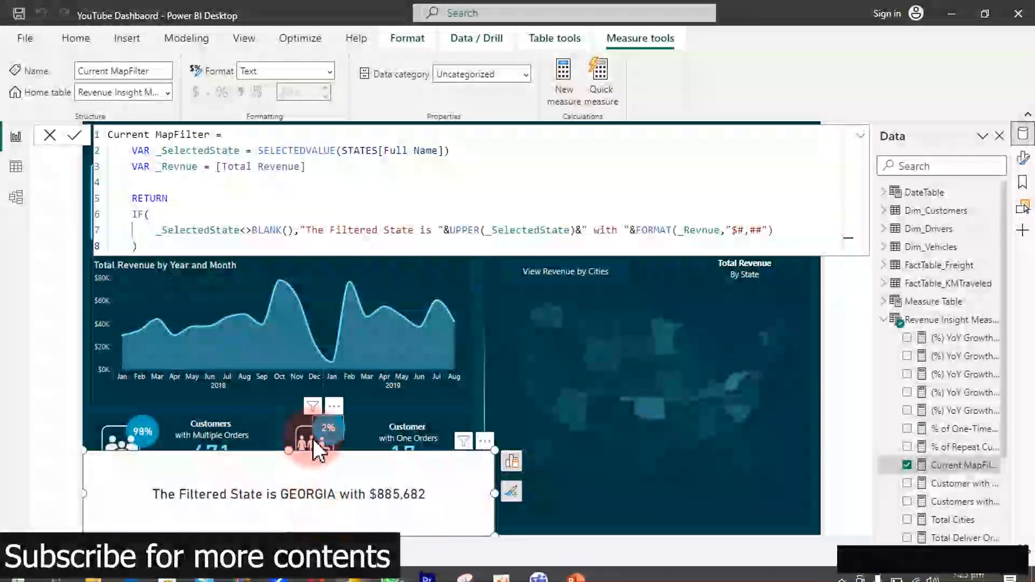
Move the Current MapFilter card beneath the states map and resize it to fit the map panel's width.
left_click(323, 505)
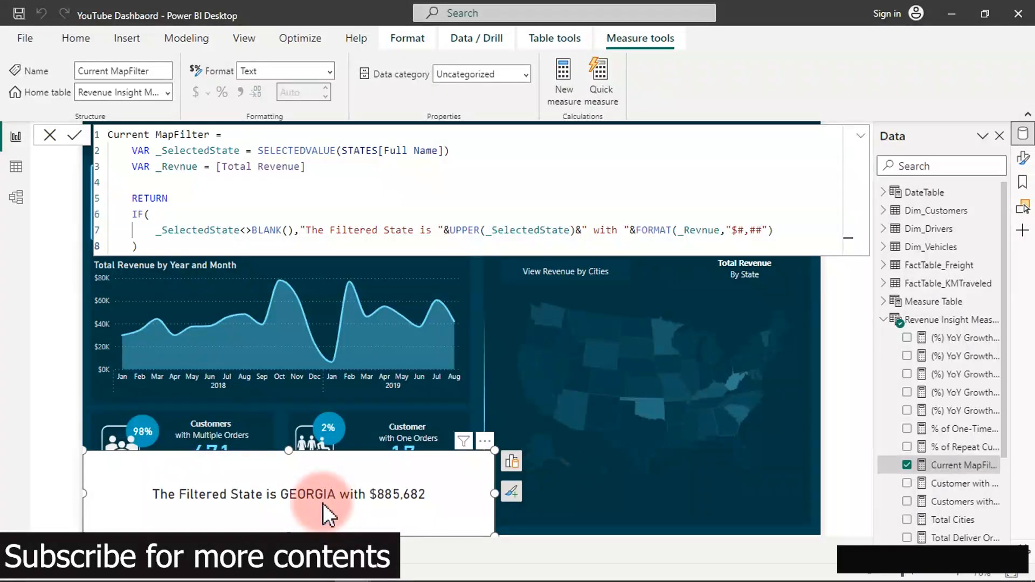
left_click_drag(459, 468, 800, 474)
left_click(439, 497)
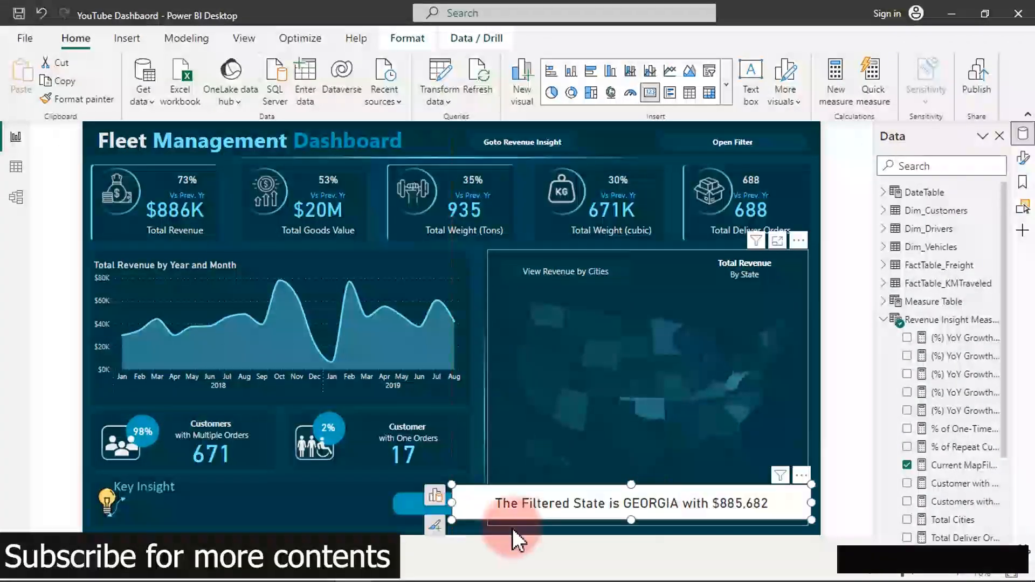
left_click_drag(450, 509, 478, 509)
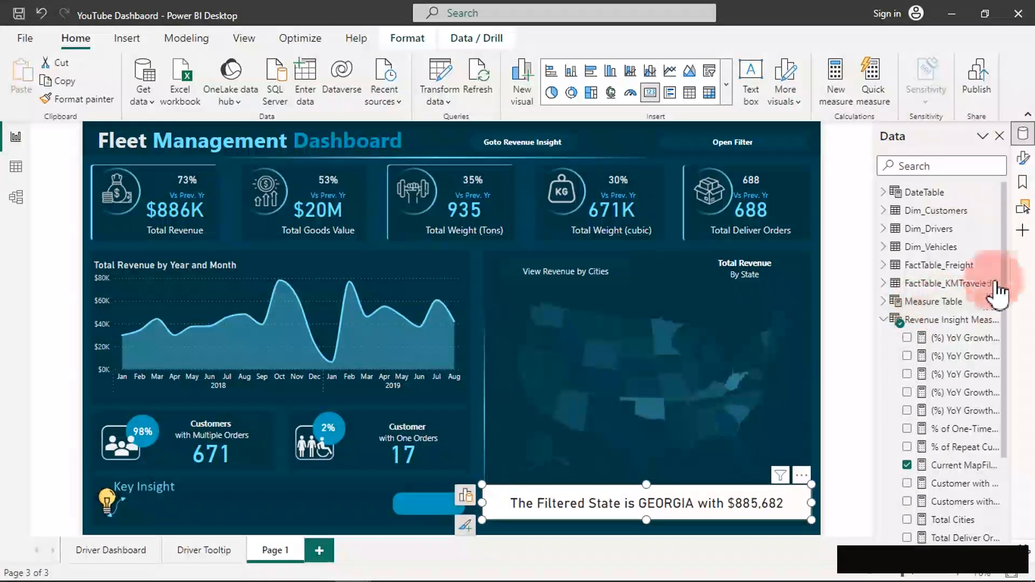
Turn off the Current MapFilter card's background and set its callout value color to light gray.
left_click(1024, 159)
left_click(901, 231)
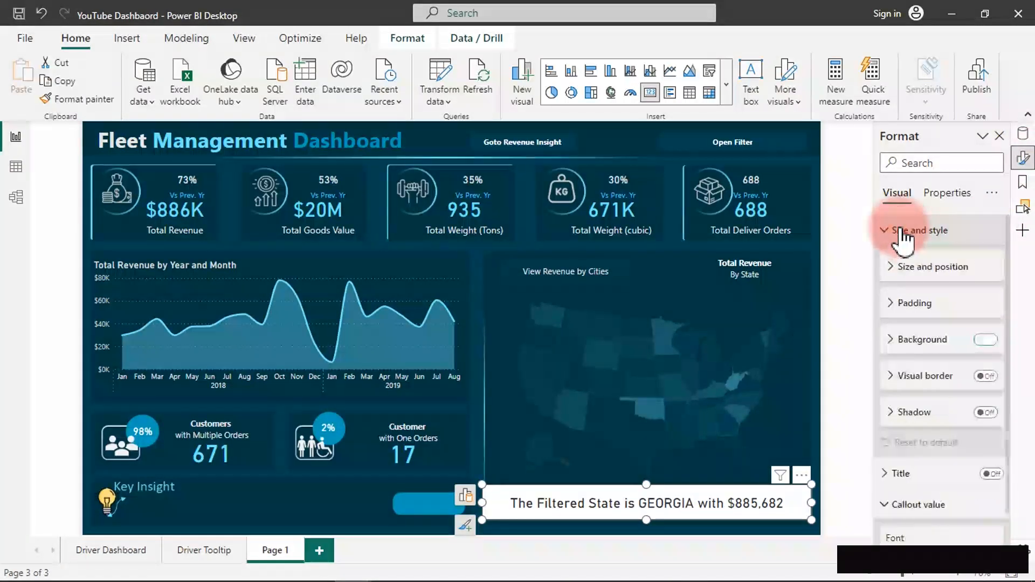
left_click(990, 340)
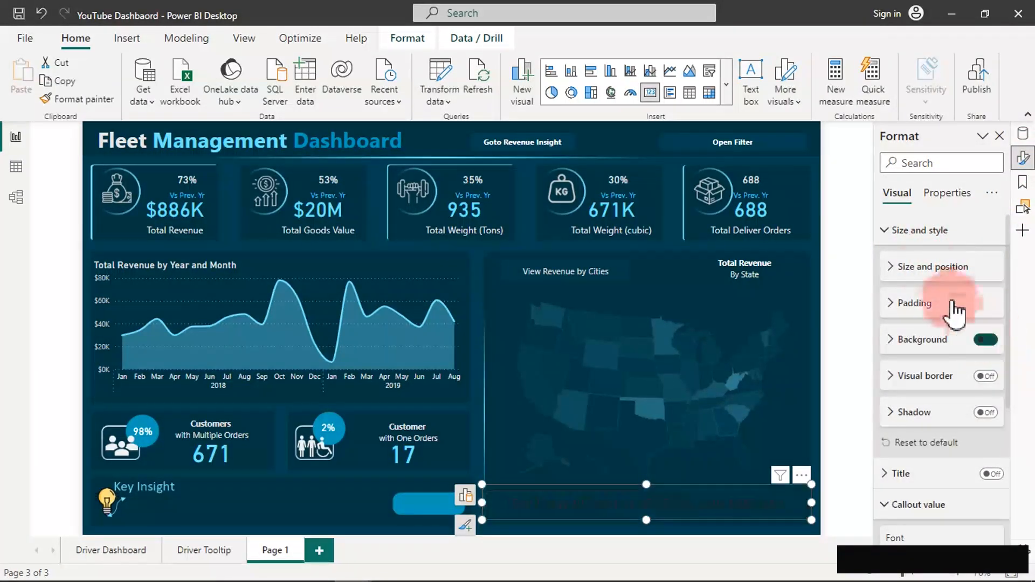
left_click(901, 232)
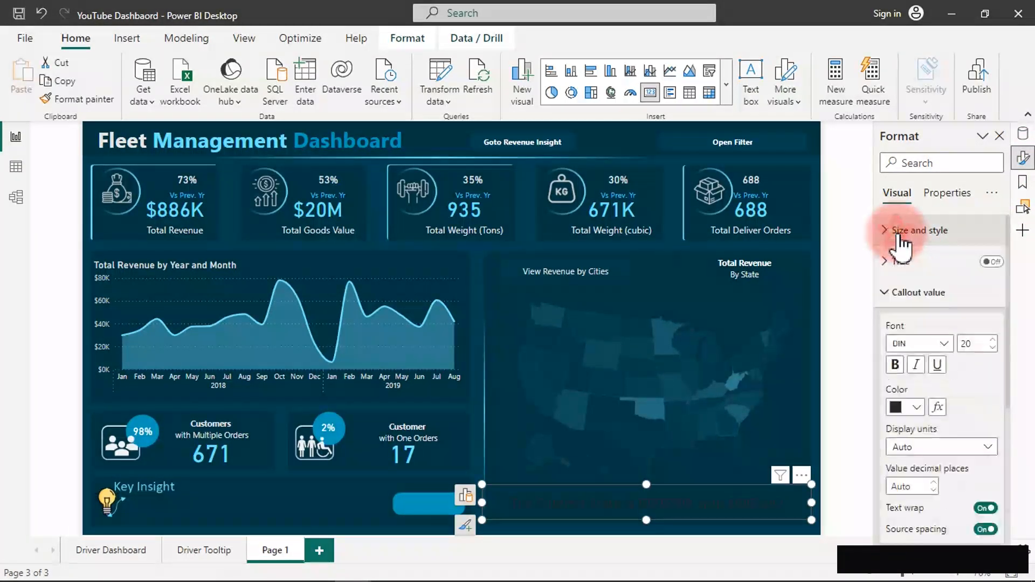
left_click(917, 407)
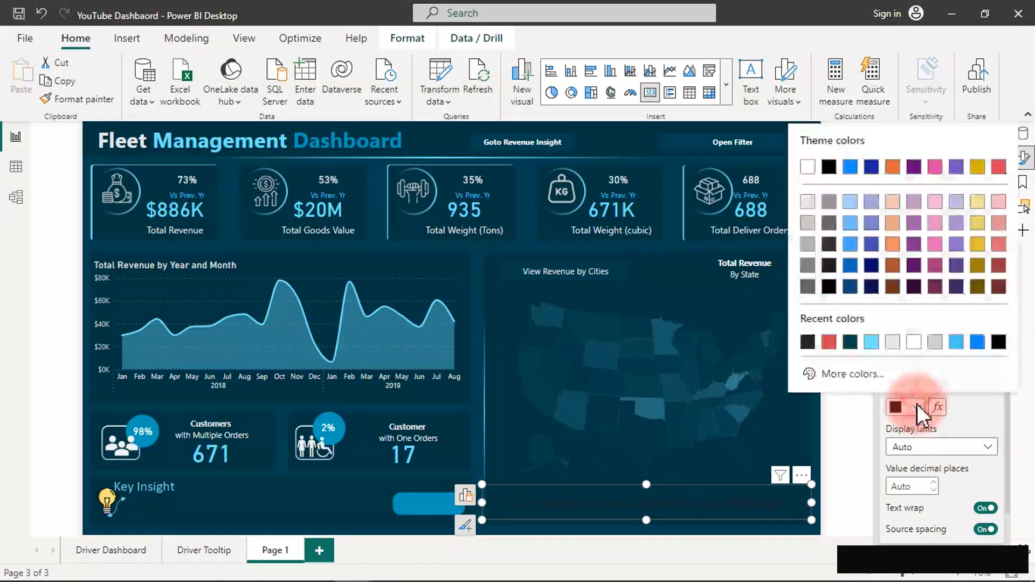
left_click(808, 202)
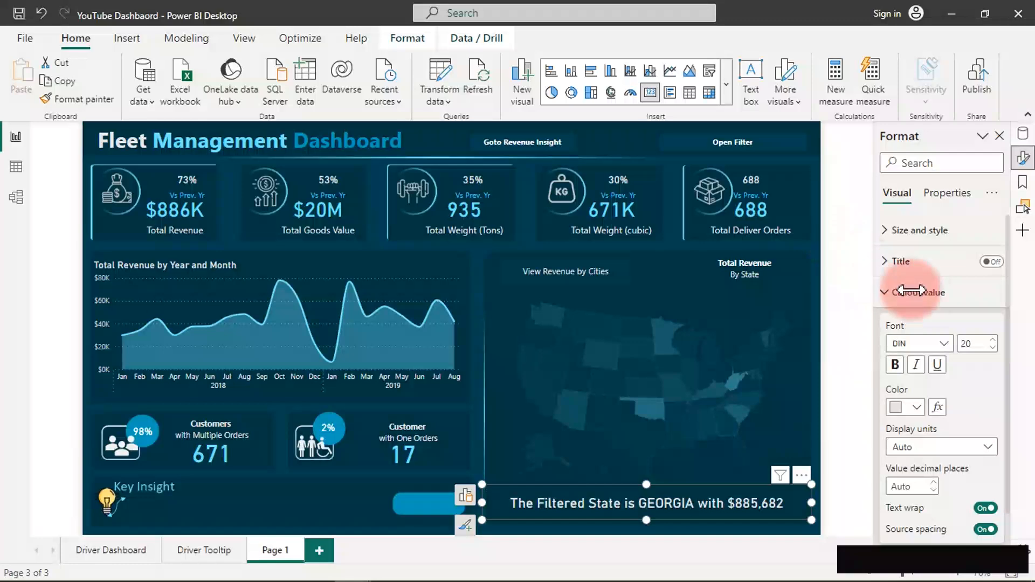
Set the Current MapFilter card's callout value font to Comic Sans MS at size 15 and deselect the card.
left_click(931, 343)
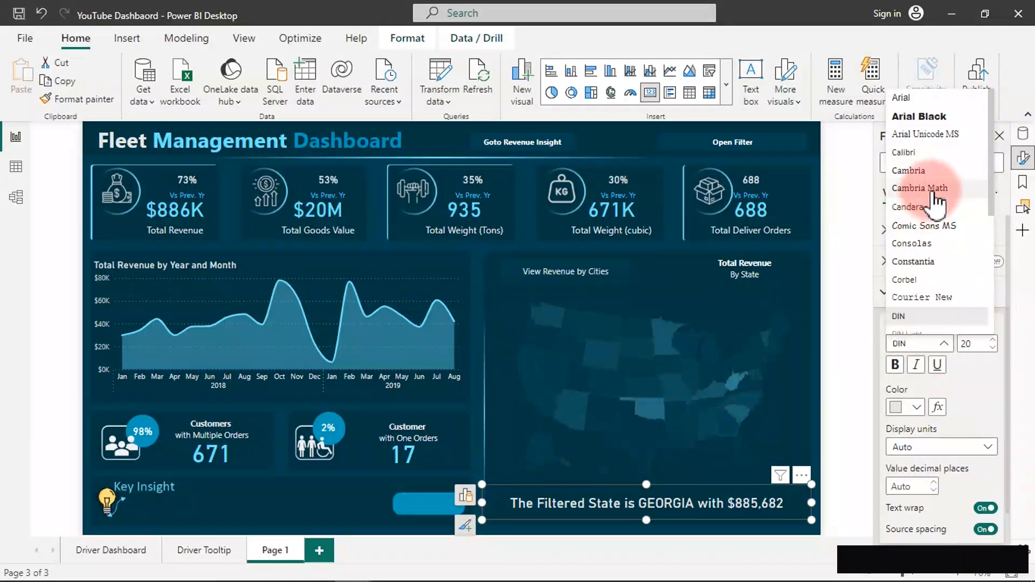
left_click(935, 229)
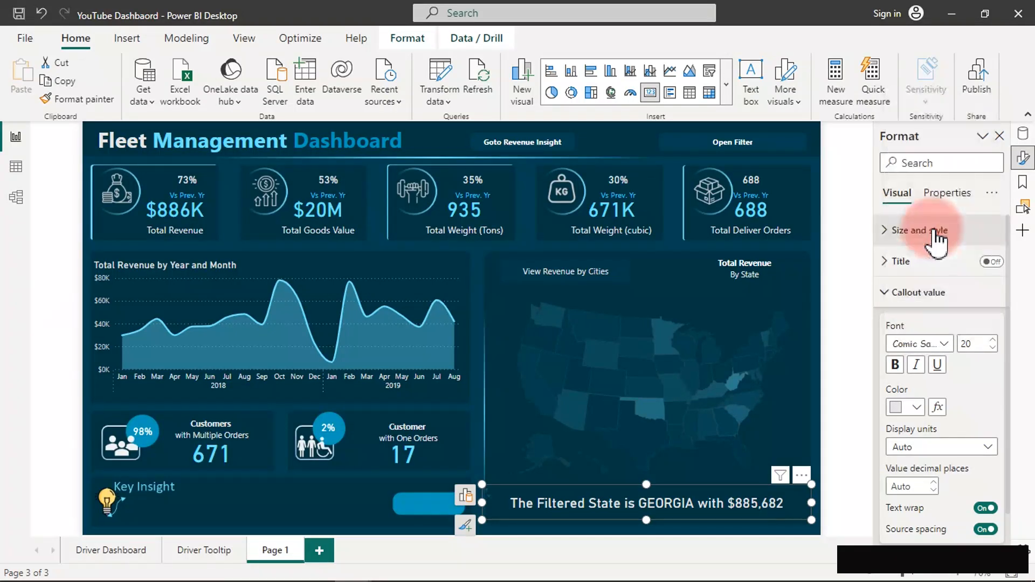
double_click(985, 343)
type("15")
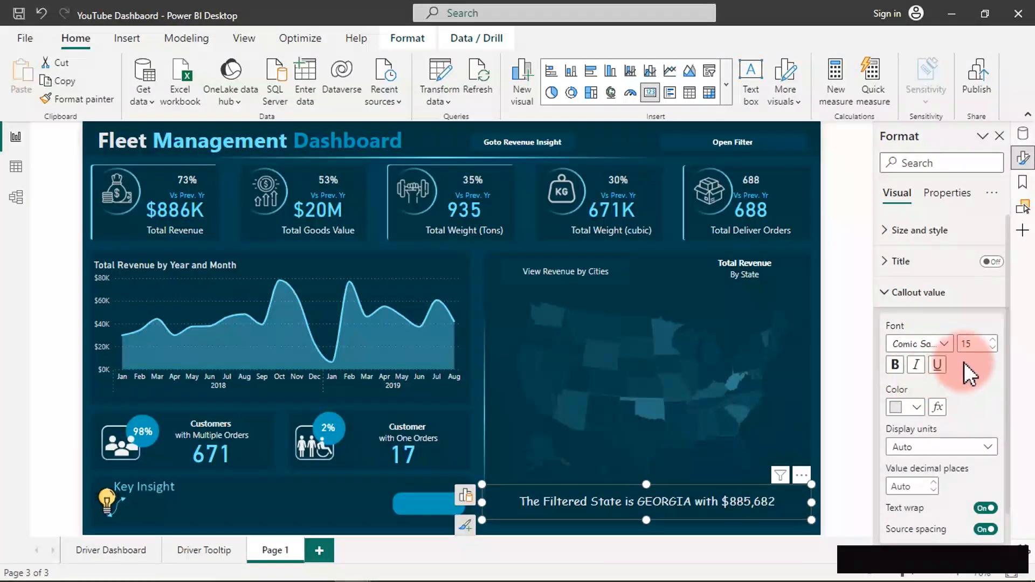
left_click(617, 141)
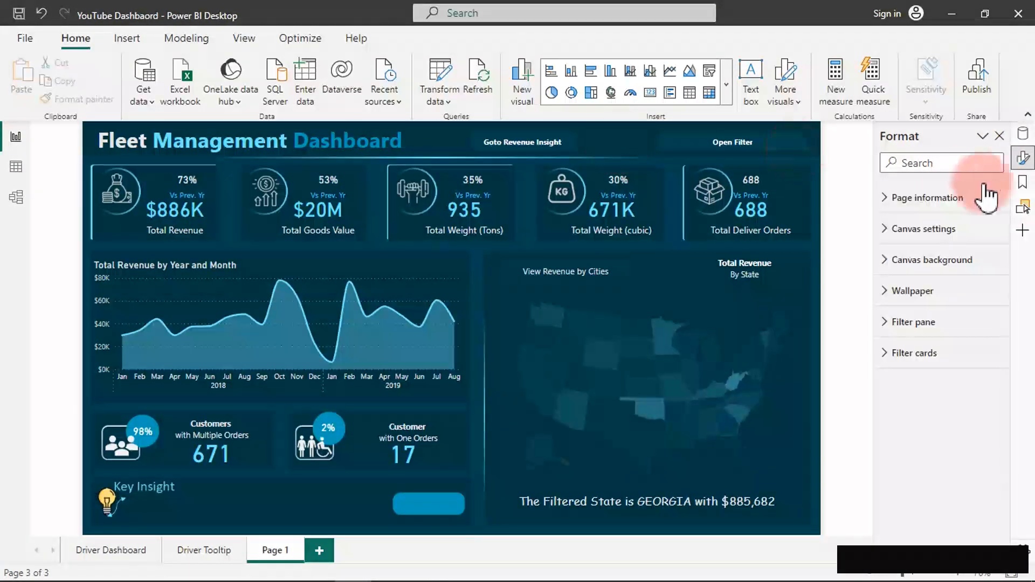
Show the data fields and clear the Georgia selection on the map to check the caption without a state filter.
left_click(1024, 134)
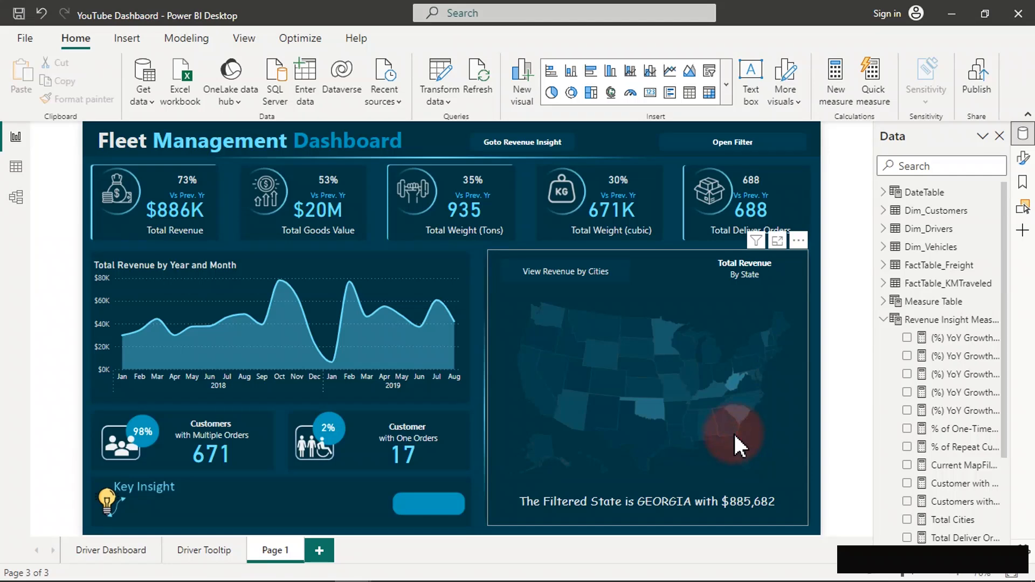
left_click(734, 432)
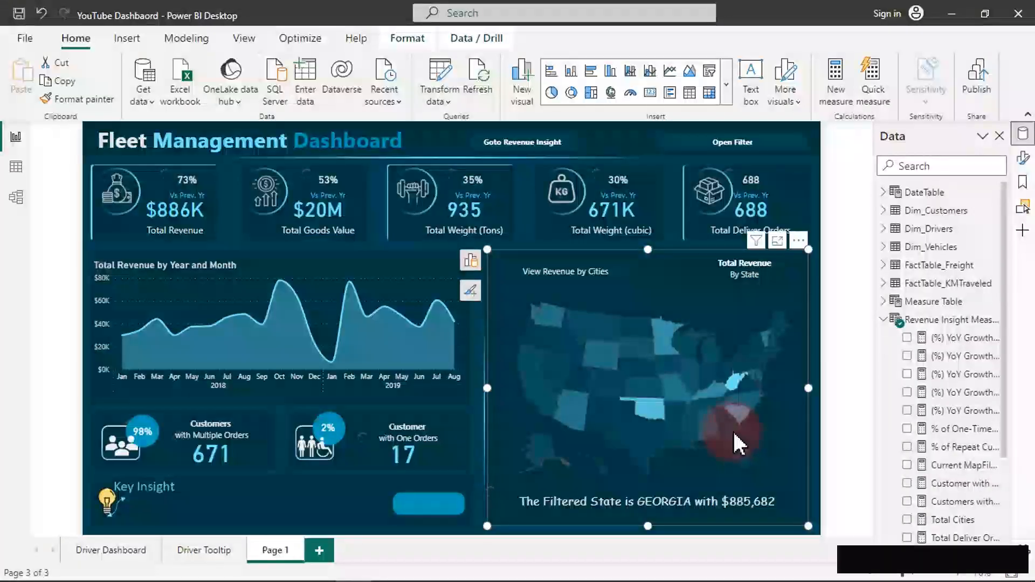
left_click(729, 429)
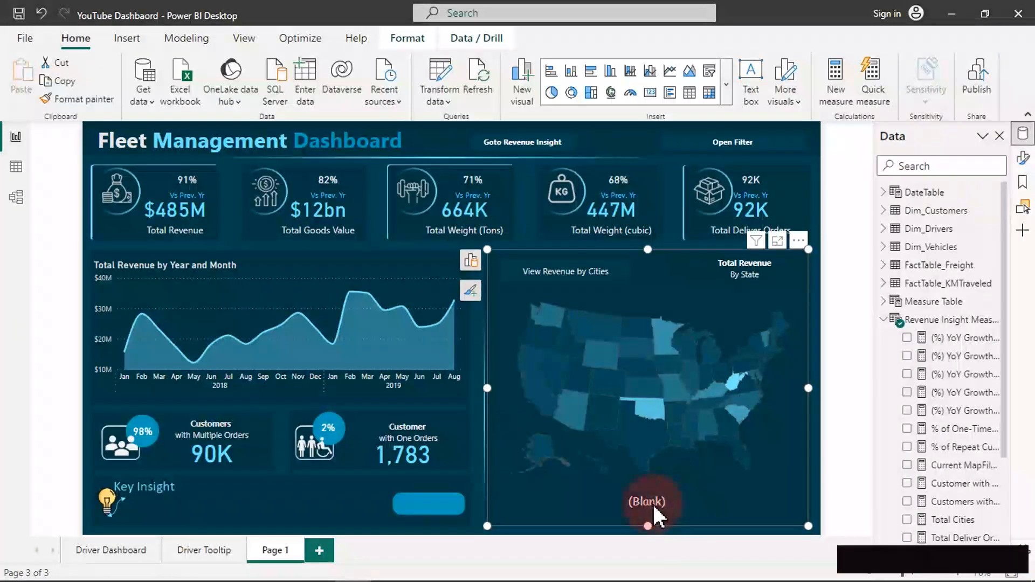
left_click(705, 501)
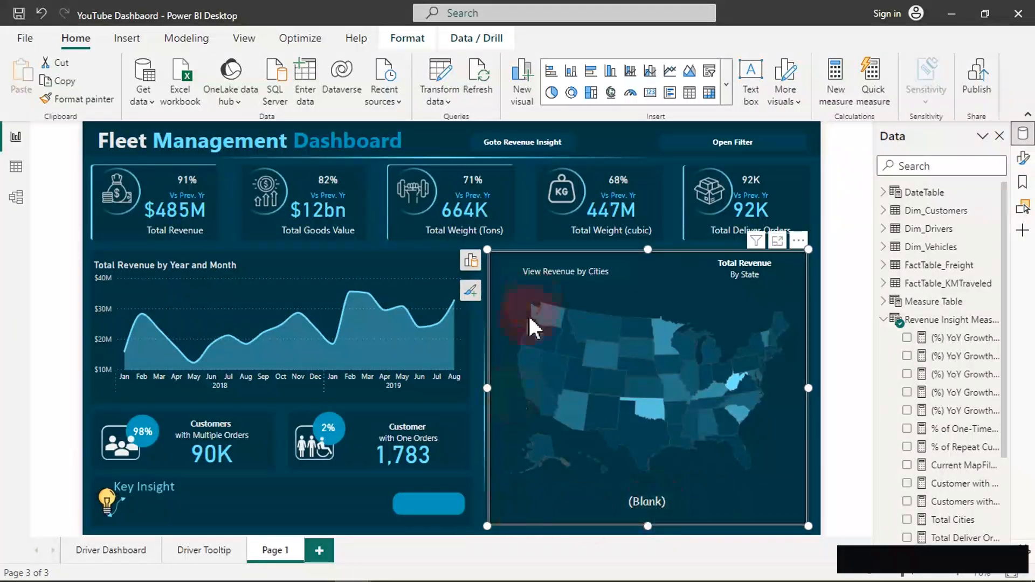
left_click(623, 144)
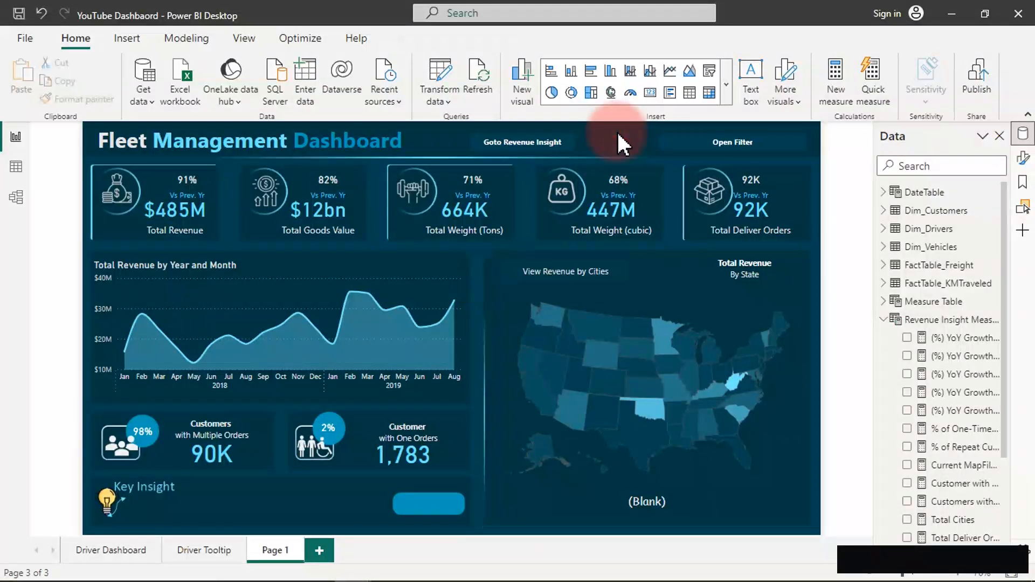
Add an empty string "" as the false result of the IF in the Current MapFilter measure and commit it.
left_click(952, 467)
left_click(154, 243)
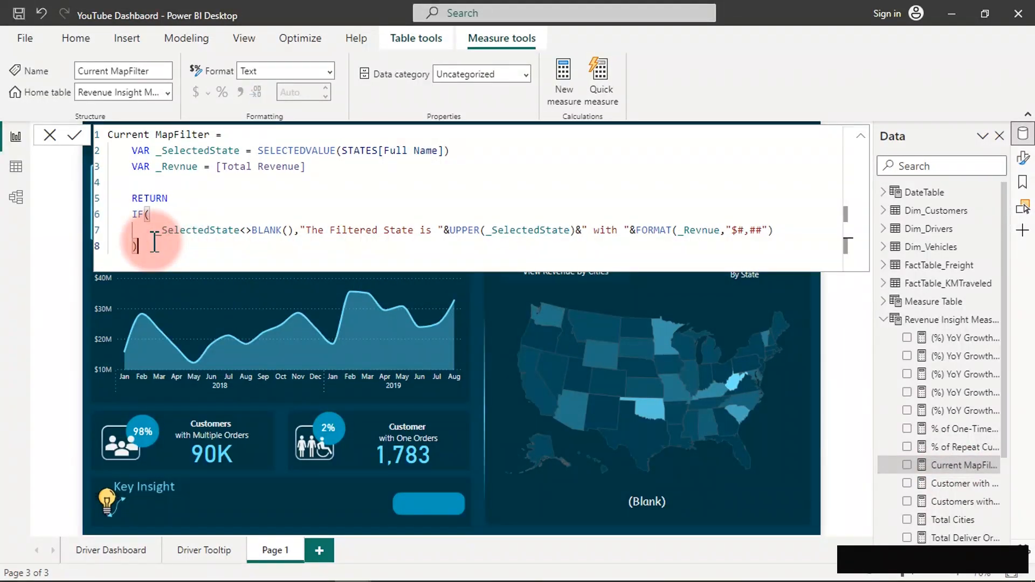
type(",")
key("BackSpace")
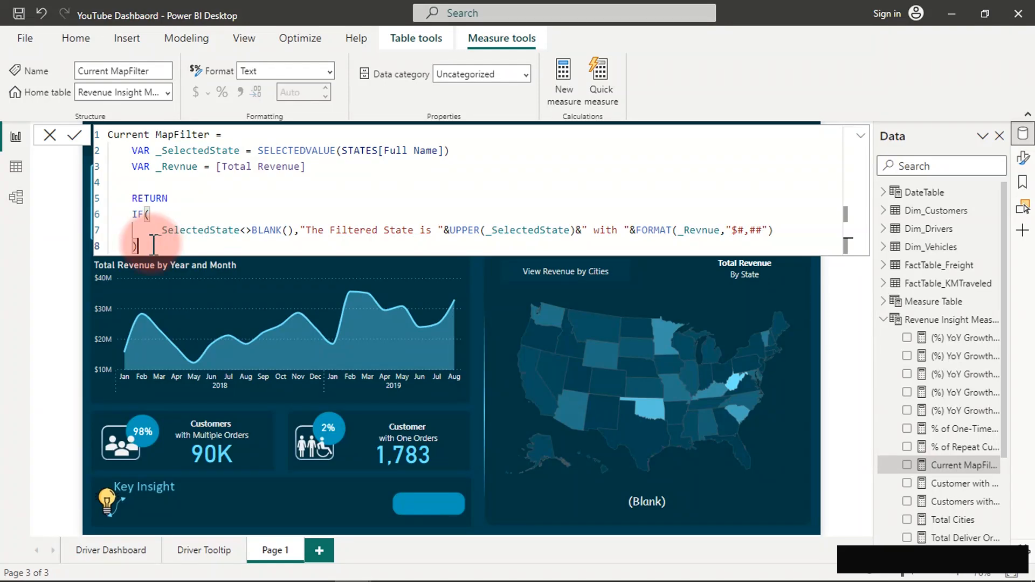
left_click(778, 229)
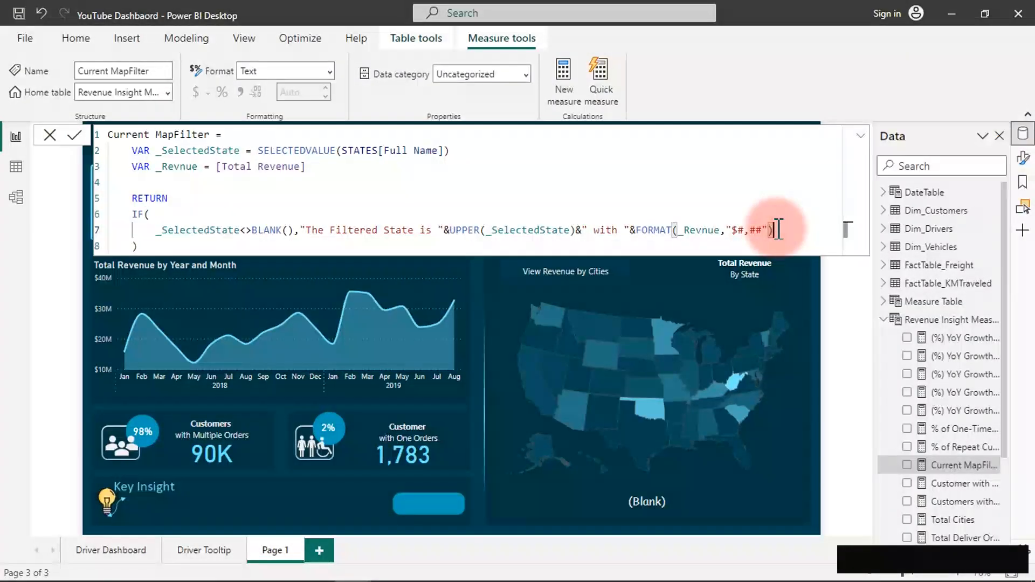
type(",")
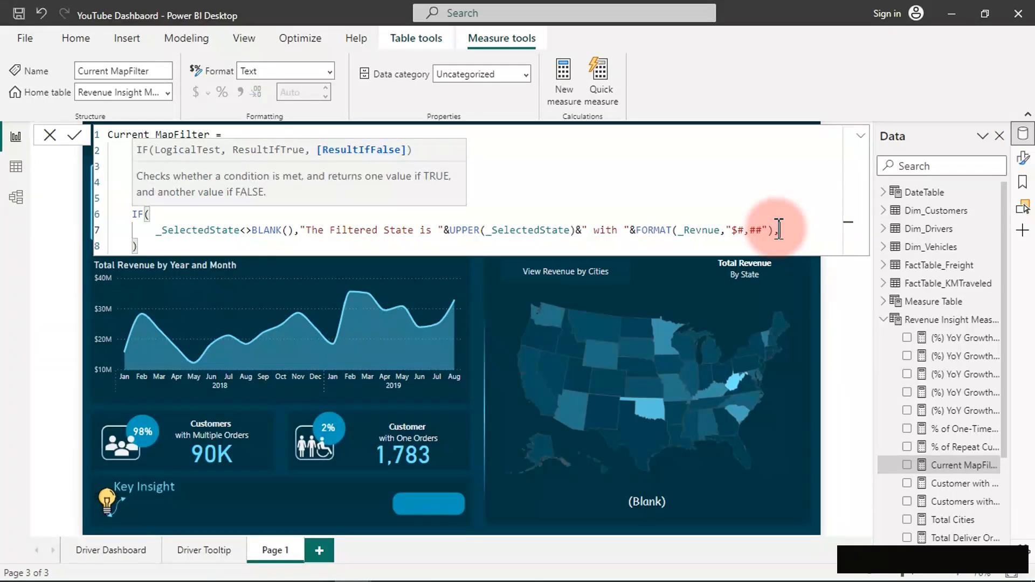
type("\"\"")
key("Return")
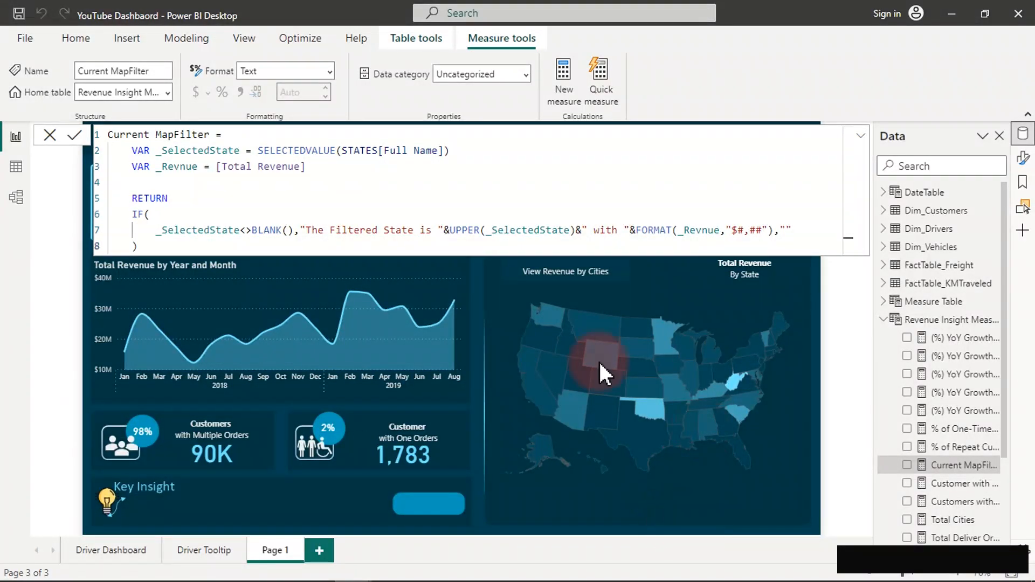
Test the map caption by filtering to Missouri on the map and clearing that selection again.
left_click(478, 324)
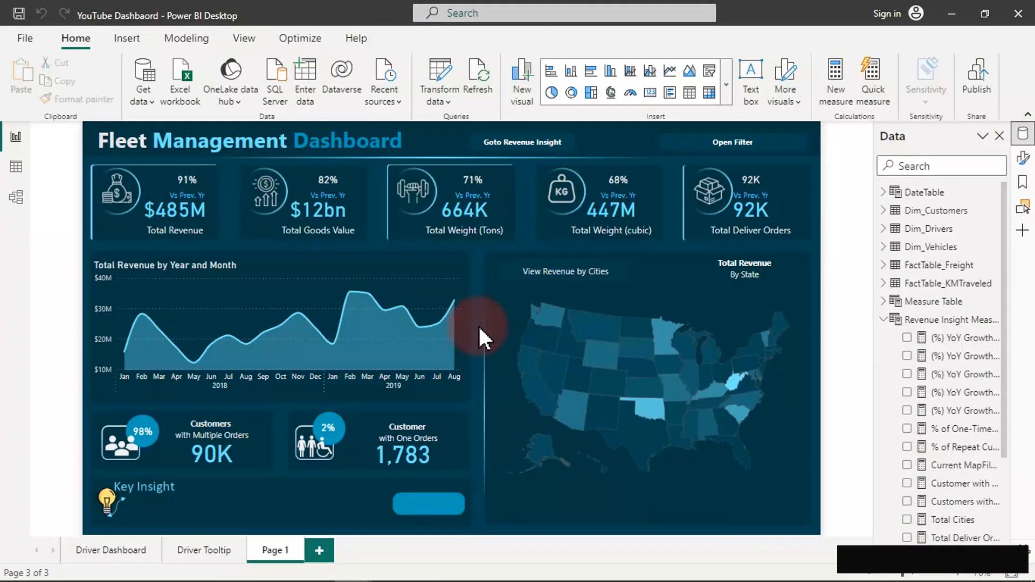
left_click(675, 381)
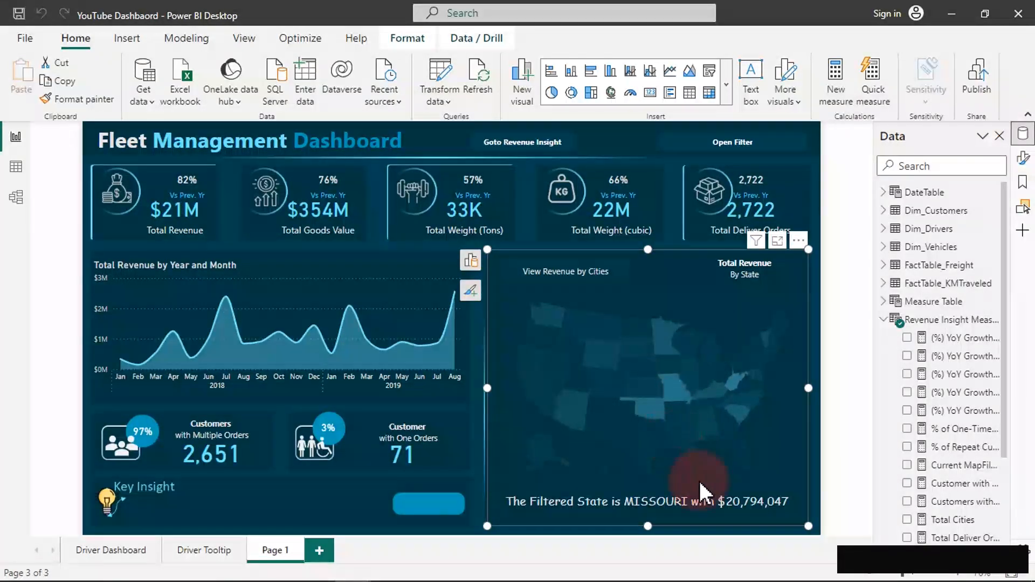
left_click(675, 394)
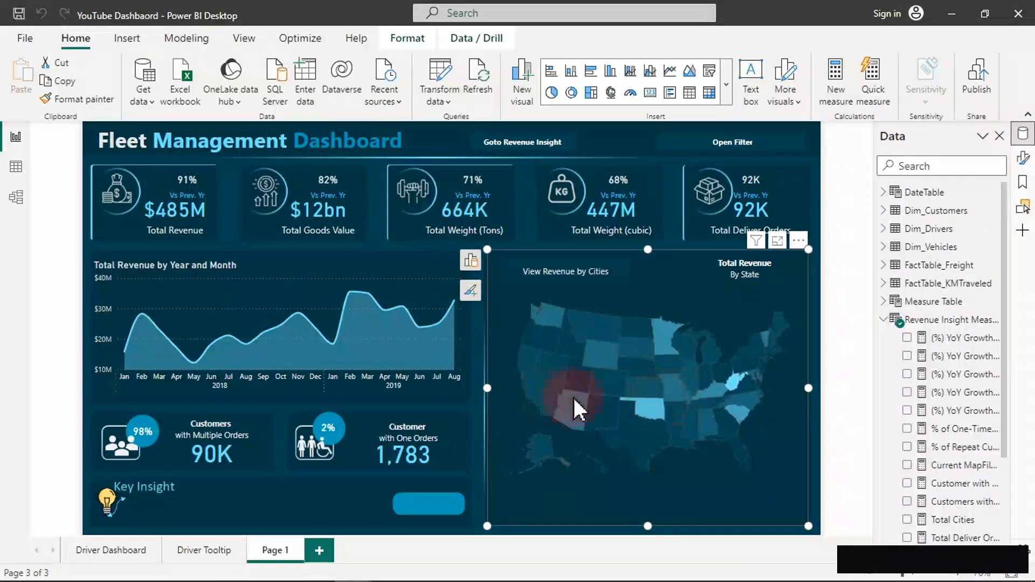
Filter the dashboard to January 2019 from the Total Revenue by Year and Month chart and check Florida on the map.
left_click(333, 345)
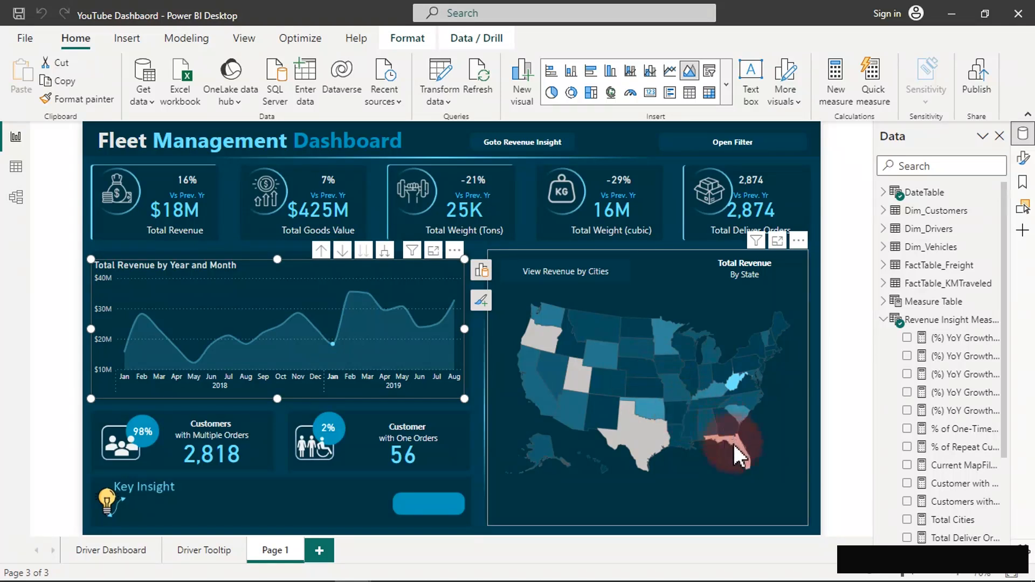
mouse_move(734, 445)
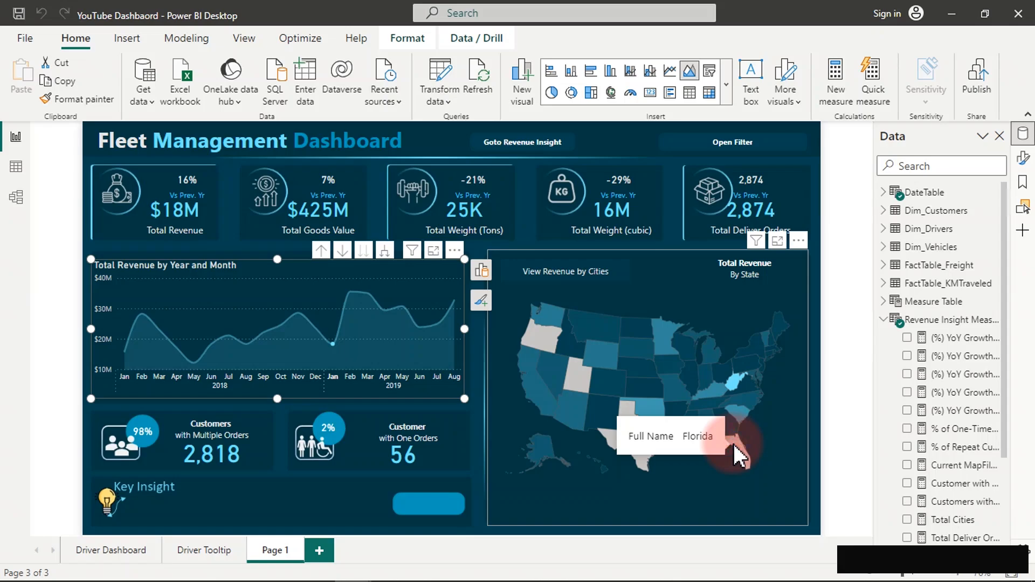
left_click(733, 444)
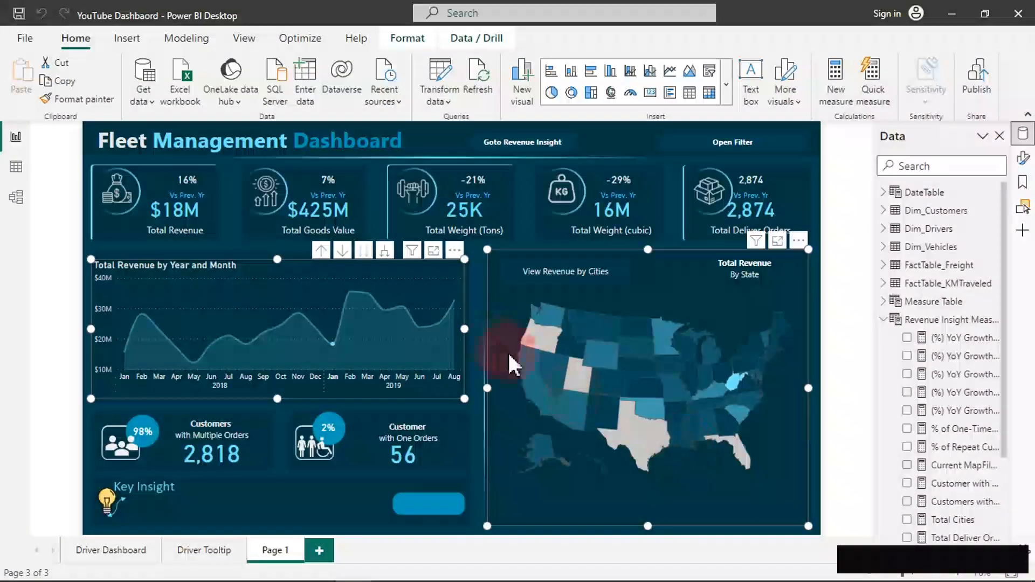
Set the callout color of the Total Weight (Tons) growth card to the Rules format style and add a second rule.
left_click(458, 177)
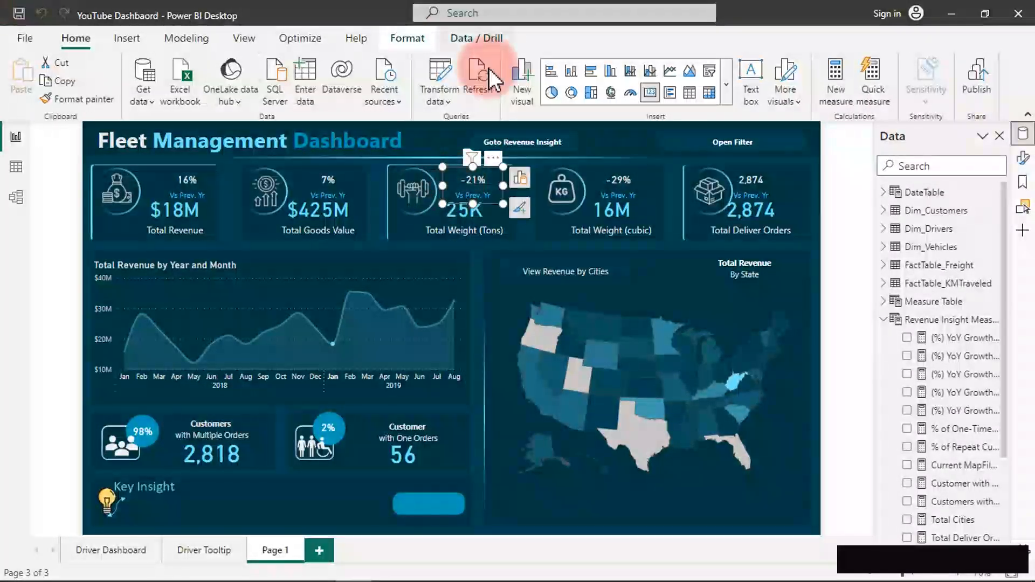
left_click(1028, 168)
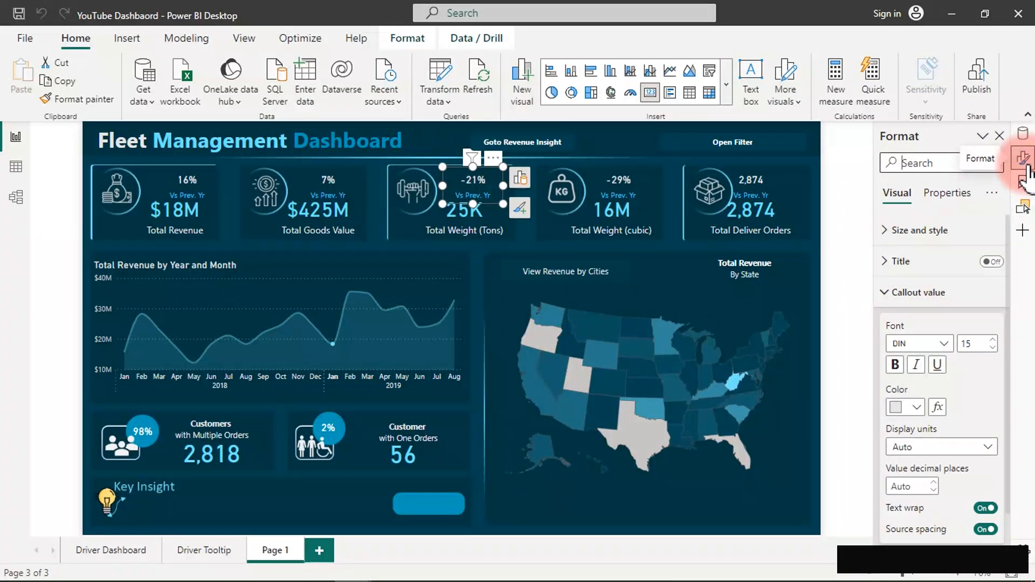
left_click(939, 408)
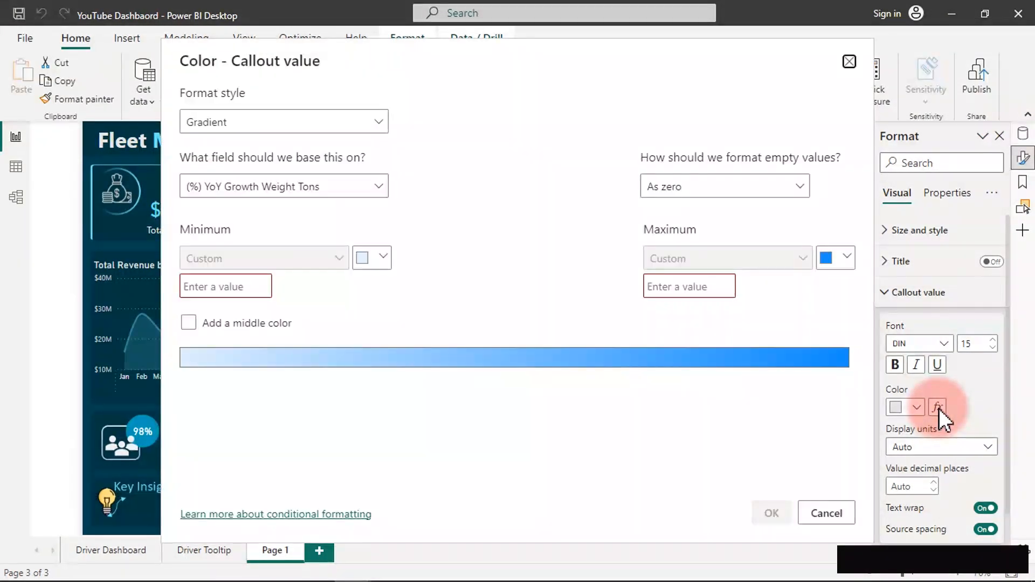
left_click(371, 124)
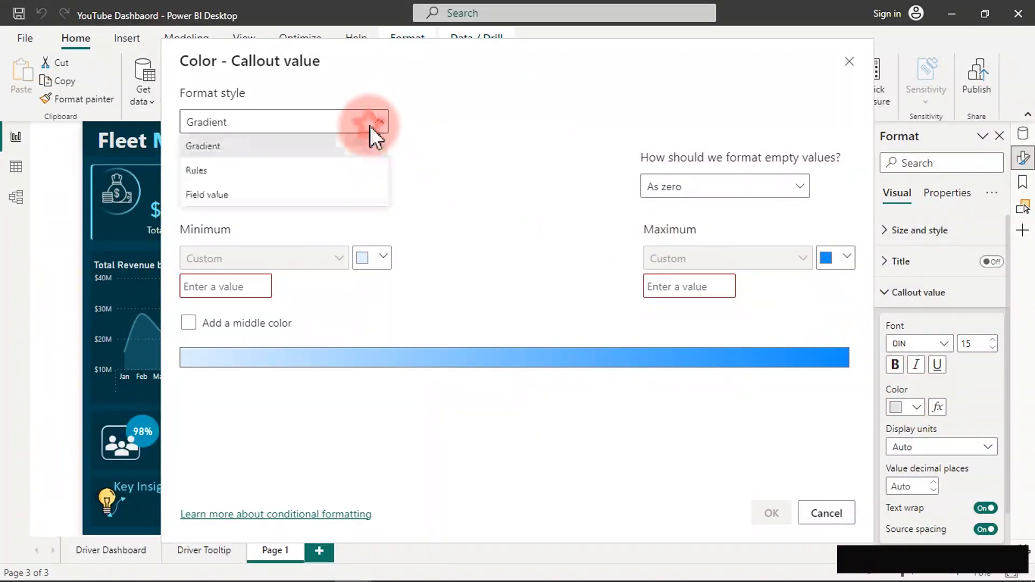
left_click(258, 171)
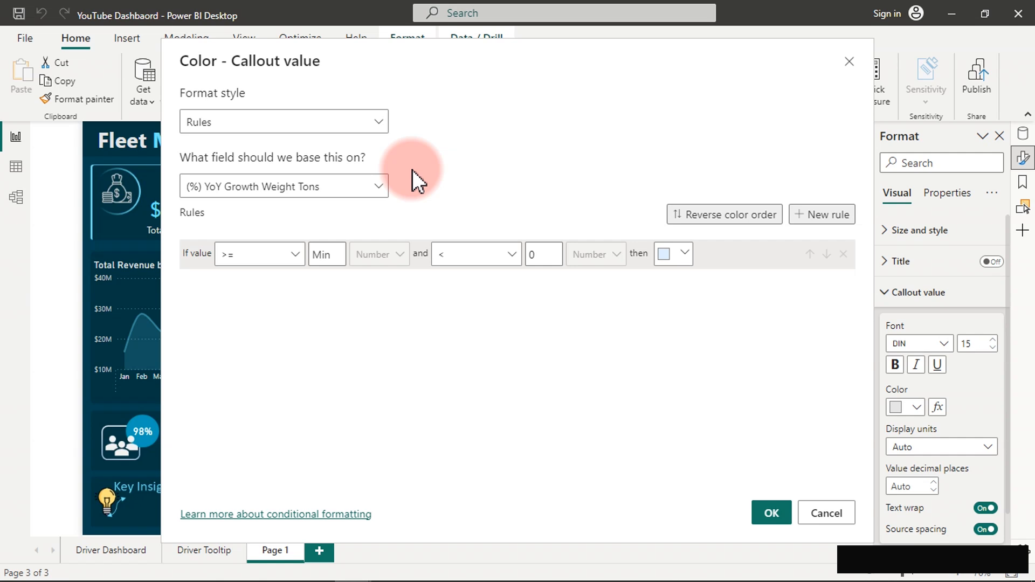
left_click(838, 218)
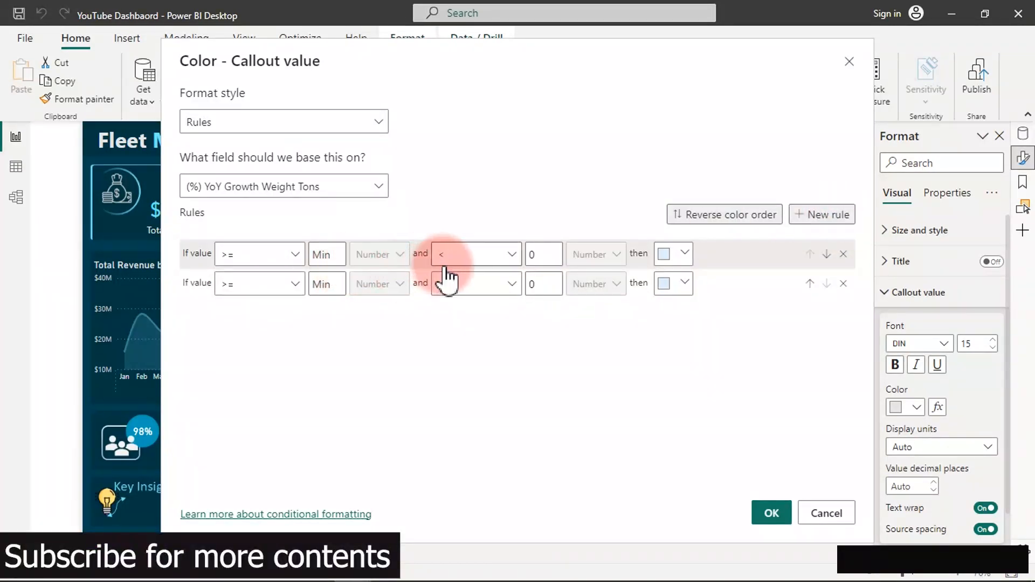
Set the first rule's upper limit to 100 and its color to light gray.
left_click(544, 250)
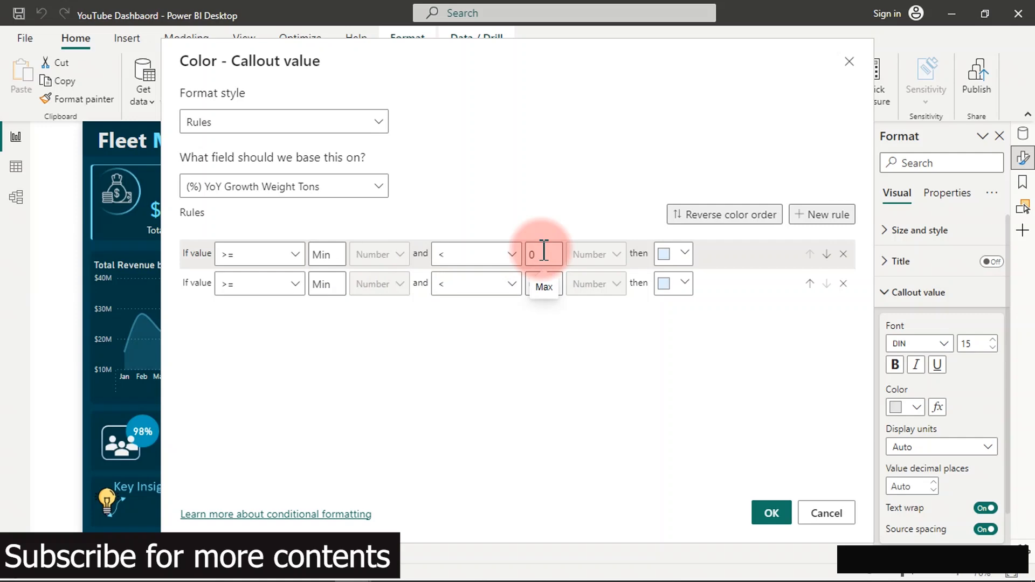
left_click_drag(544, 251, 527, 251)
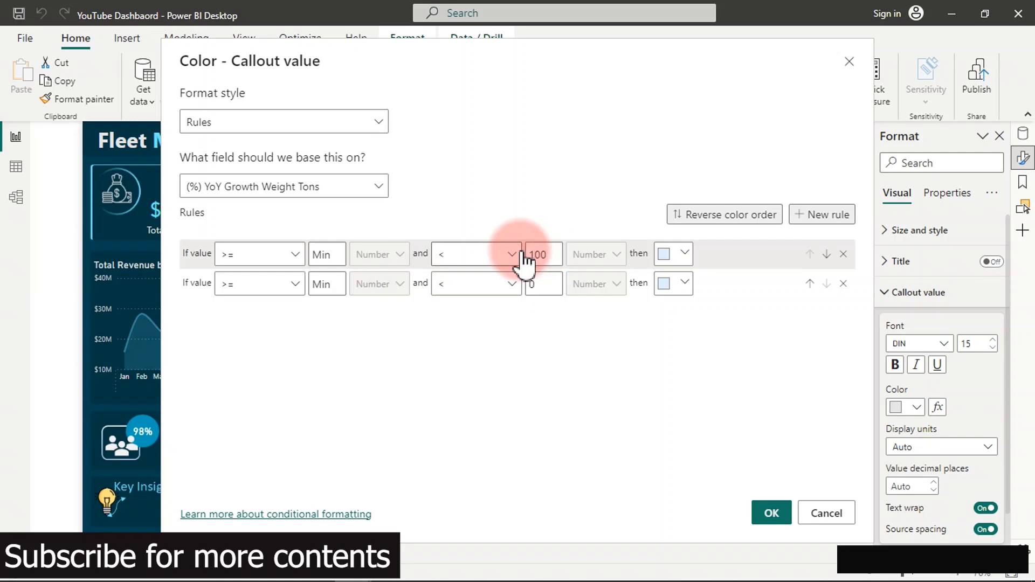
type("100")
left_click(682, 257)
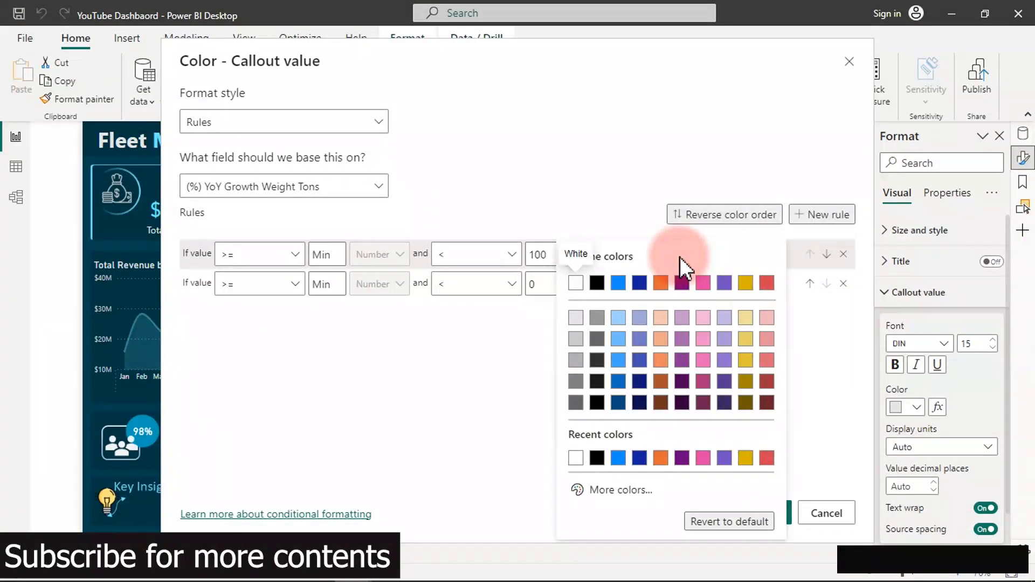
left_click(576, 318)
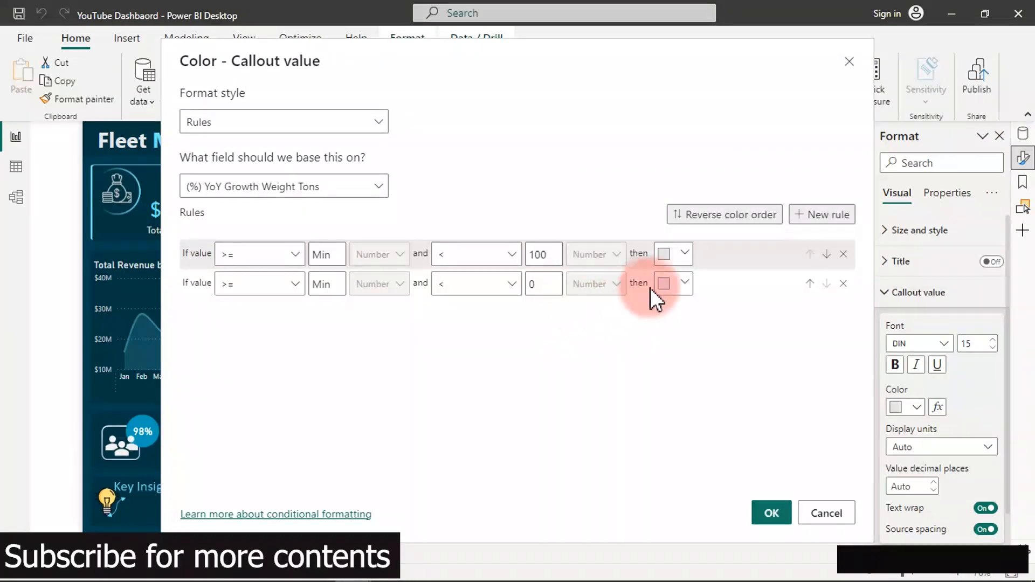
Color the second rule (below 0) red #EA1222, copy that hex code and apply the rules to the Tons growth card.
left_click(672, 287)
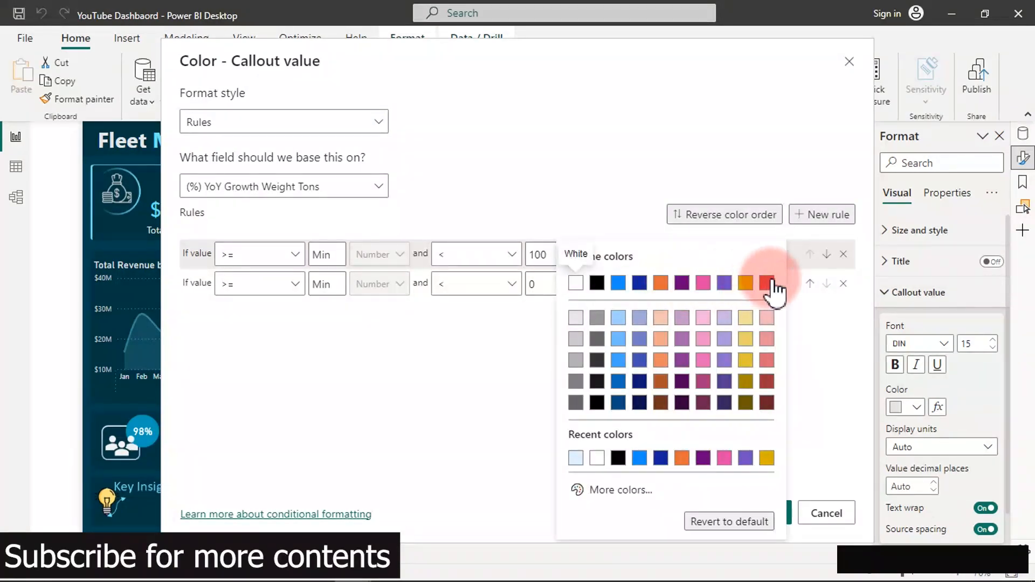
left_click(772, 280)
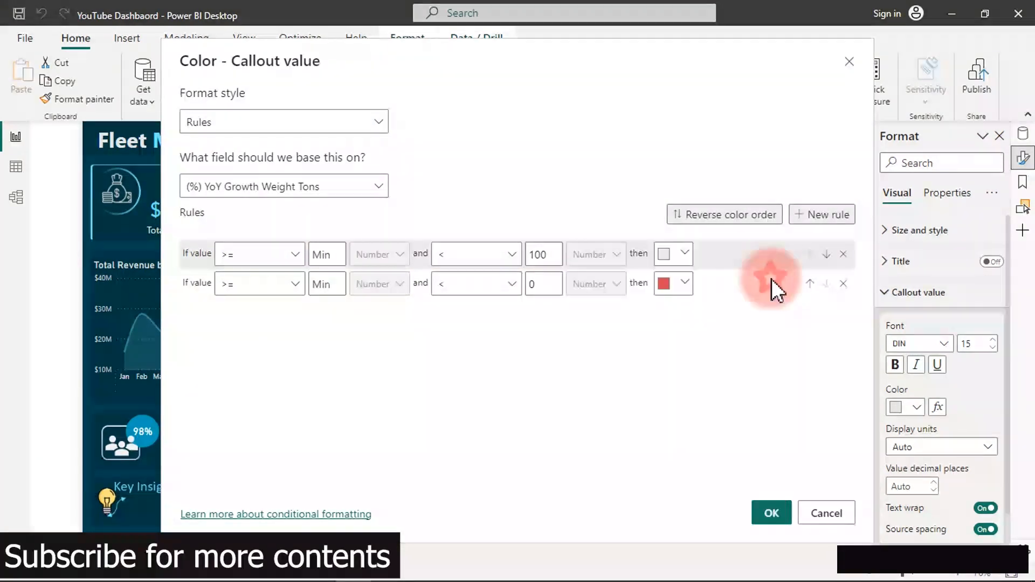
left_click(681, 284)
left_click(639, 490)
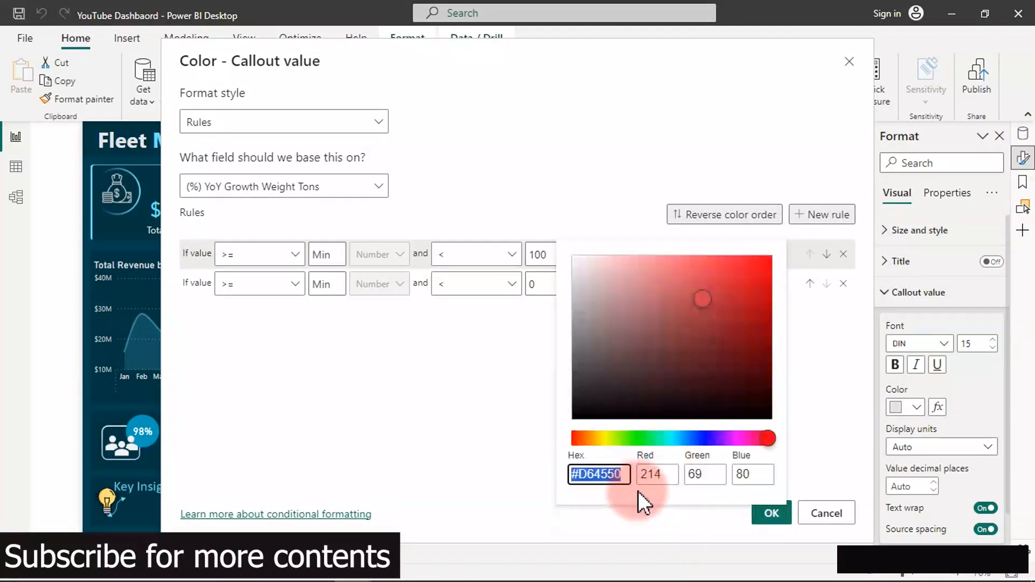
left_click(743, 279)
left_click(755, 269)
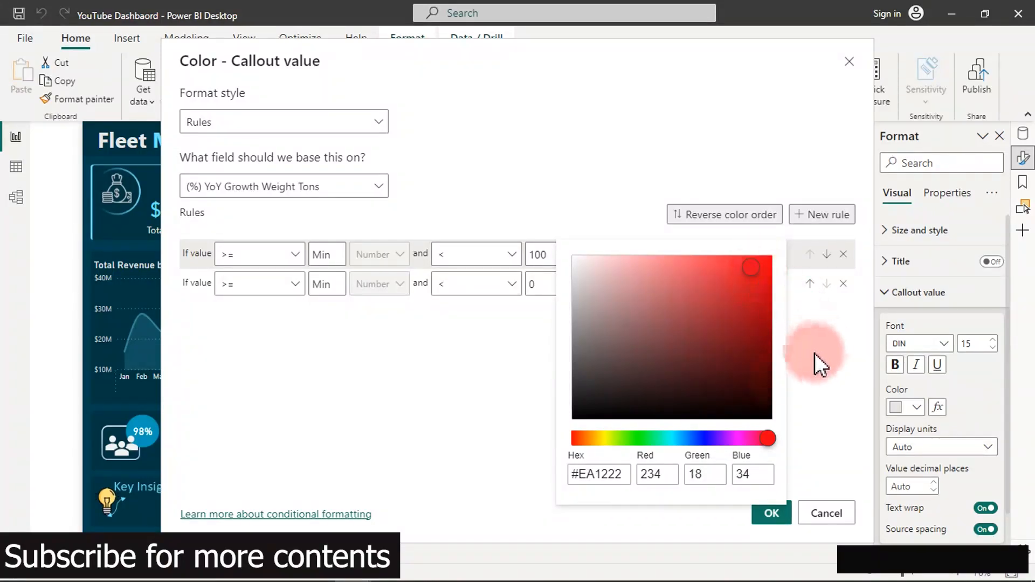
left_click(620, 475)
key("ctrl+a")
key("ctrl+c")
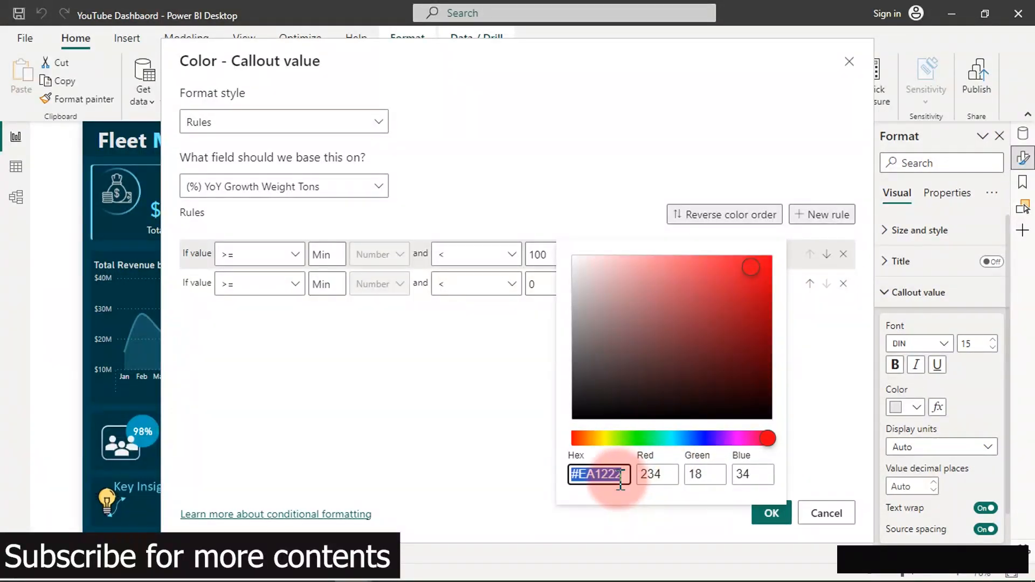
left_click(513, 408)
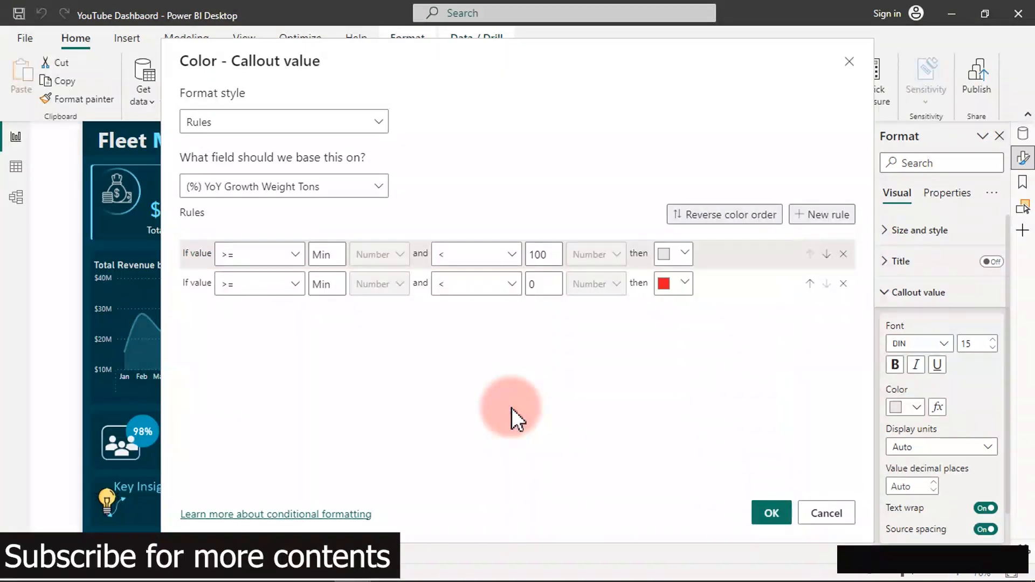
left_click(774, 512)
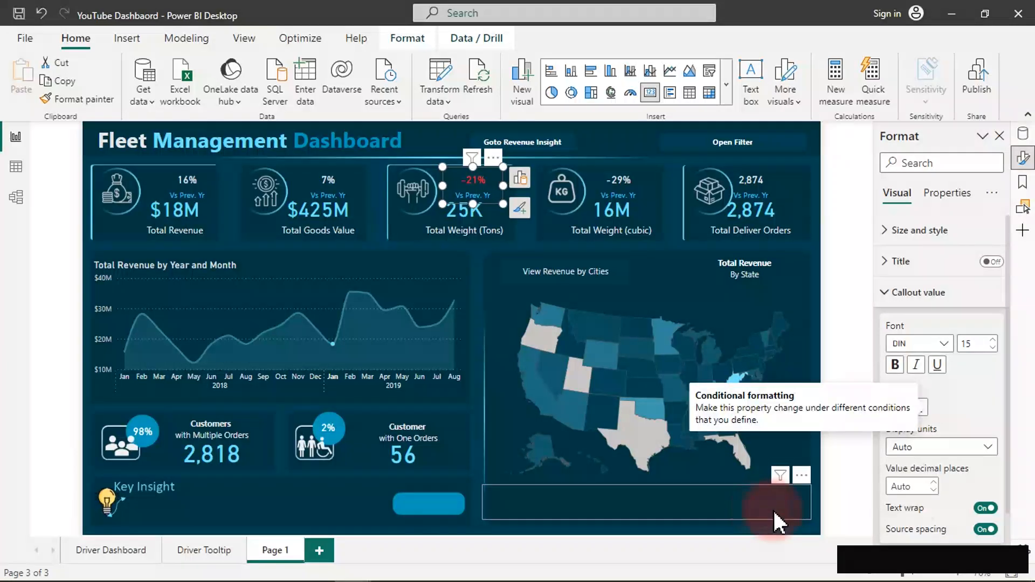
Set the callout color of the Total Weight (cubic) growth card to the Rules format style and add a second rule.
left_click(604, 174)
left_click(938, 409)
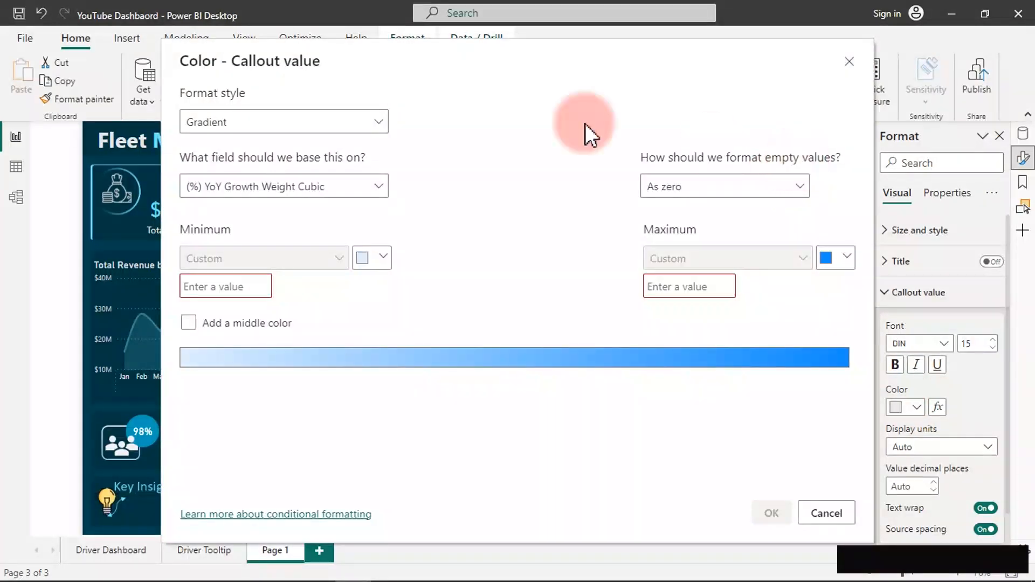
left_click(350, 122)
left_click(276, 171)
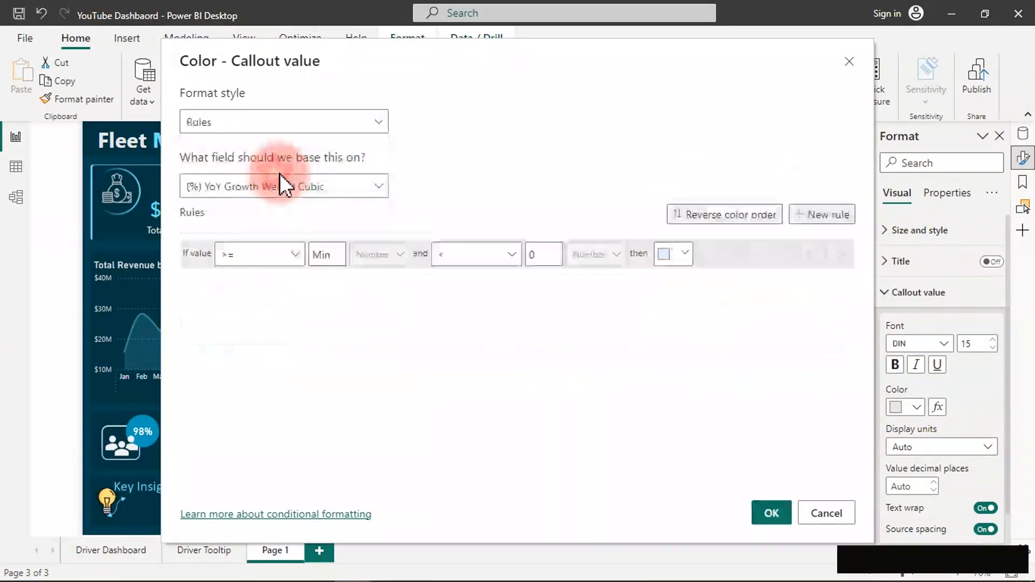
left_click(830, 215)
Set the first rule of the cubic weight growth card to an upper limit of 100 with light gray.
double_click(545, 254)
type("100")
left_click(684, 253)
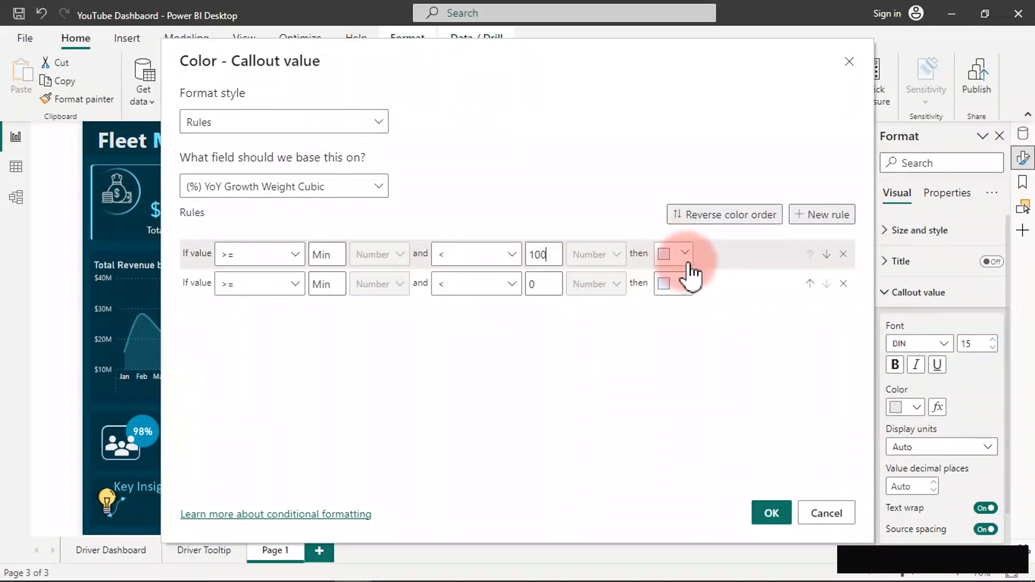
left_click(577, 319)
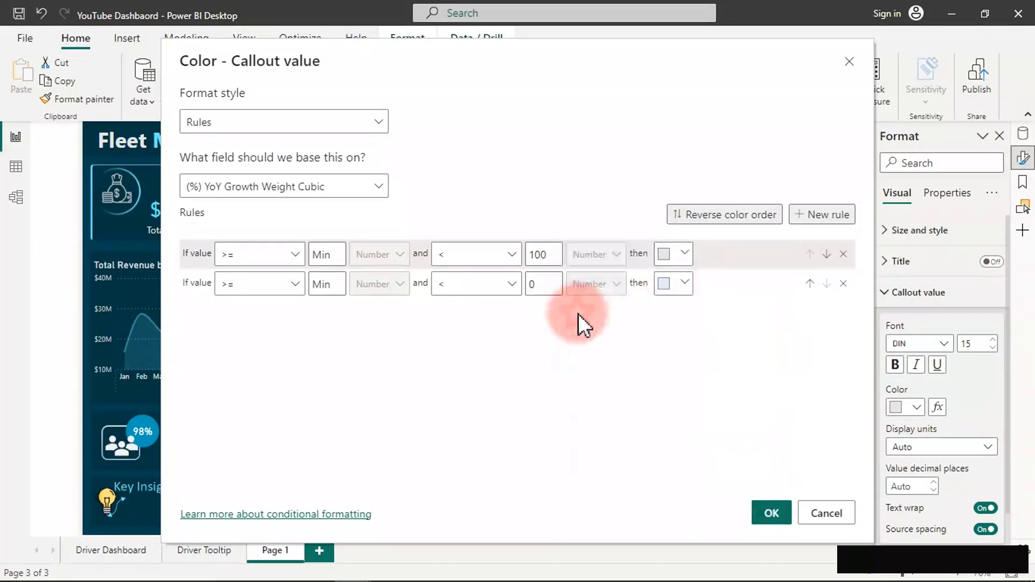
Paste #EA1222 as the color of the second rule (below 0) and apply the rules to the cubic weight growth card.
left_click(682, 286)
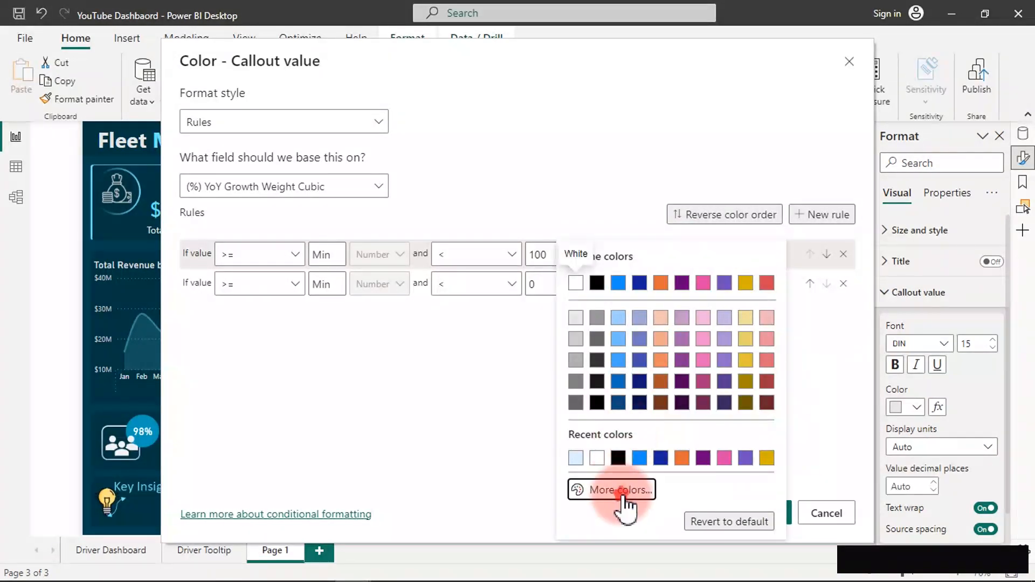
left_click(623, 494)
key("ctrl+v")
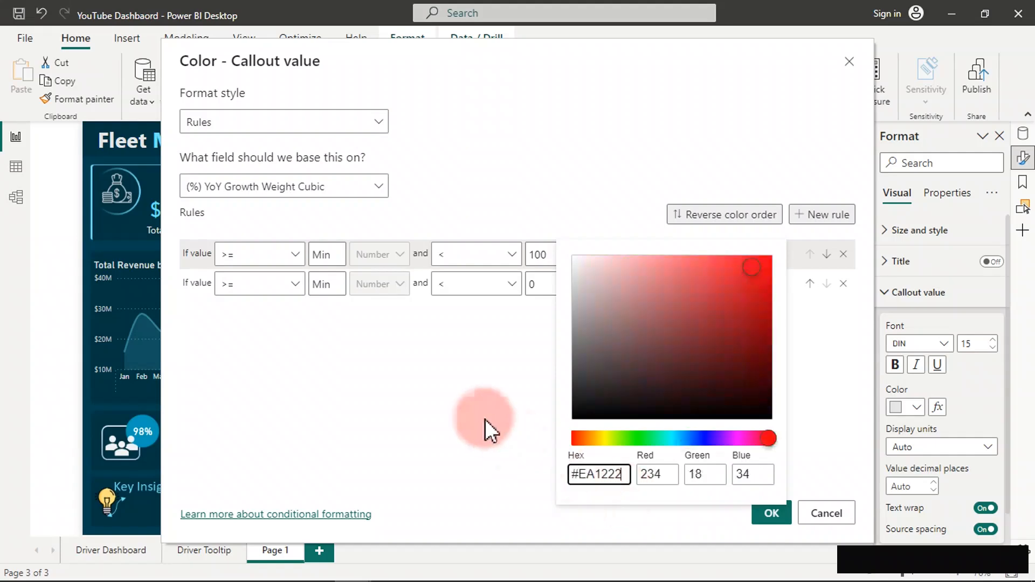
left_click(484, 419)
left_click(761, 507)
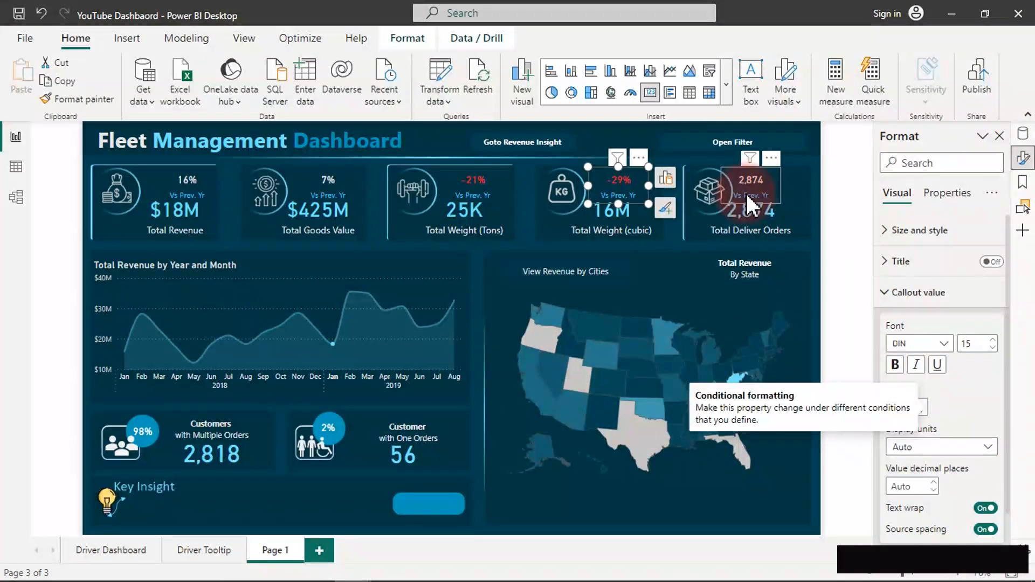
Review the callout color rules of the comparison card above Total Deliver Orders and accept them as they are.
left_click(745, 177)
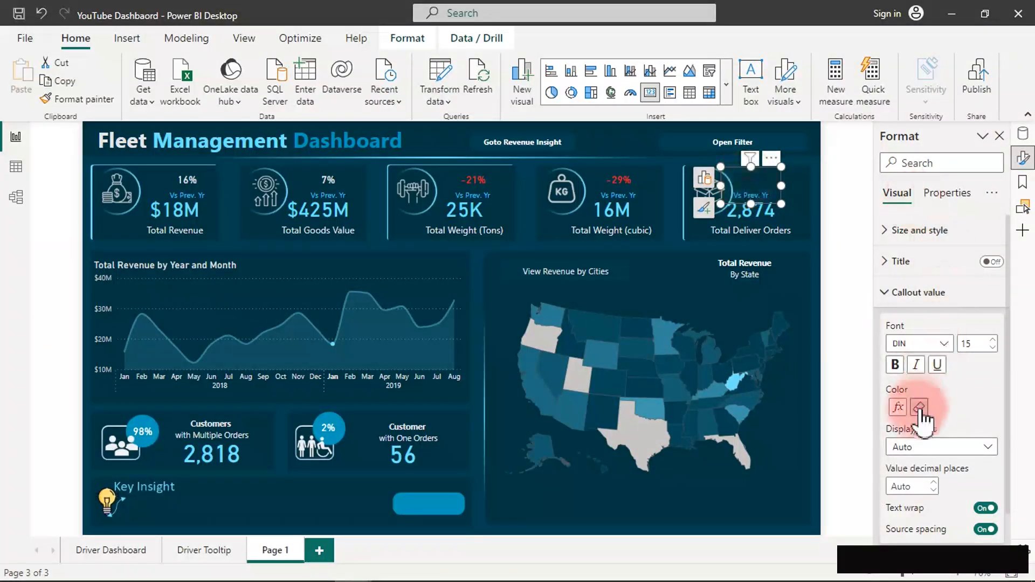
left_click(898, 409)
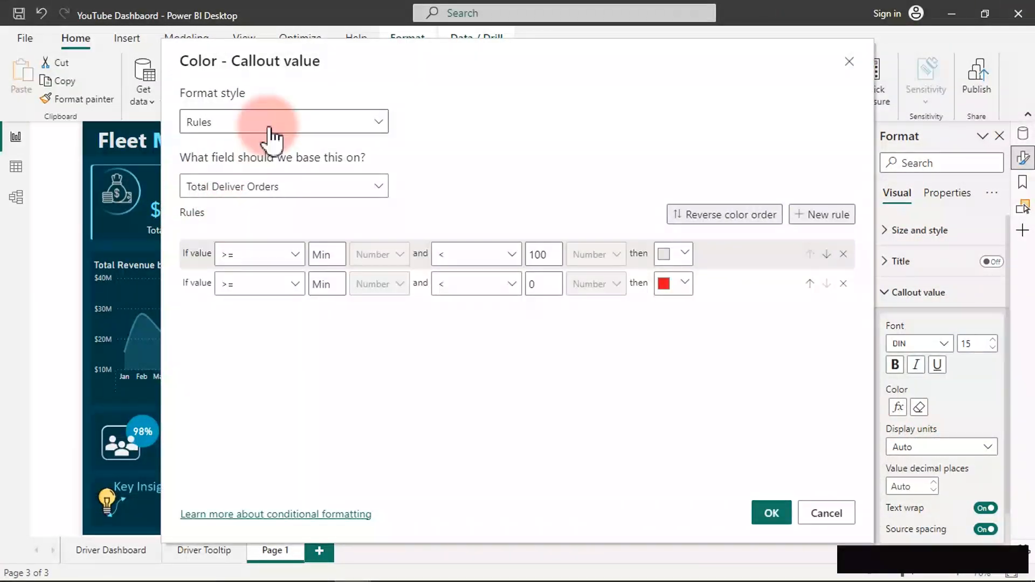
left_click(270, 125)
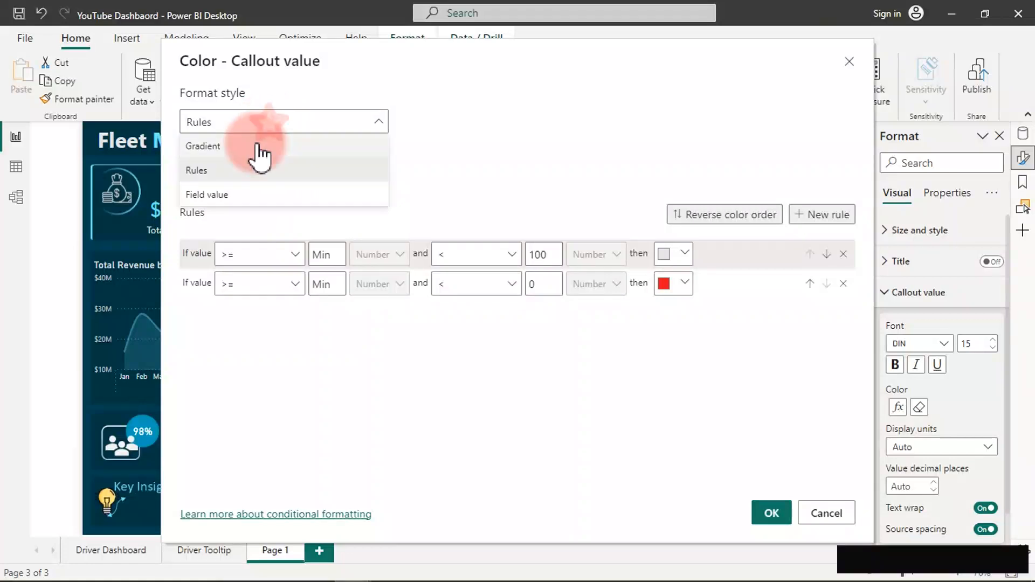
left_click(237, 180)
left_click(707, 281)
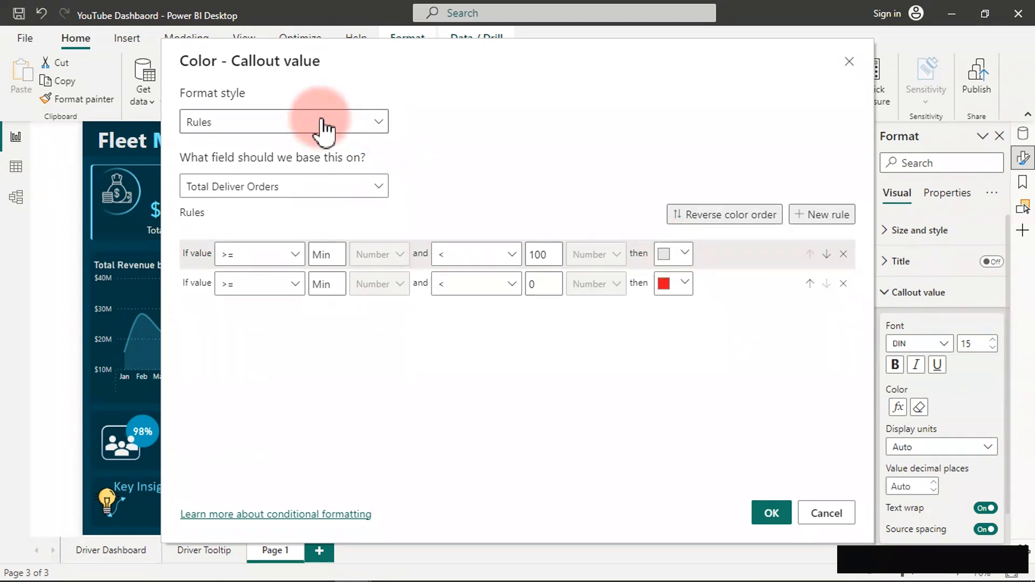
left_click(779, 518)
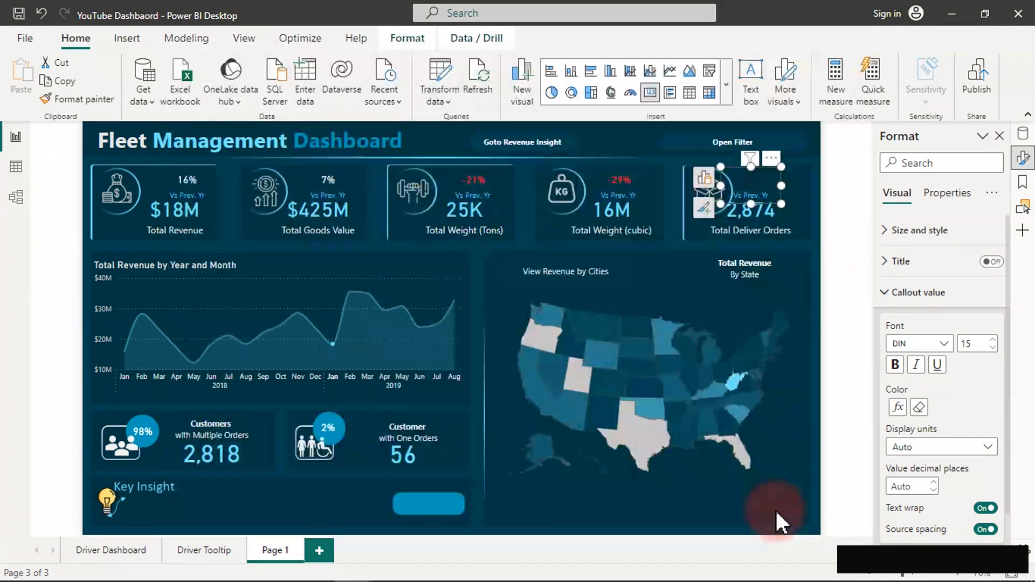
left_click(730, 180)
left_click(746, 181)
left_click(755, 193)
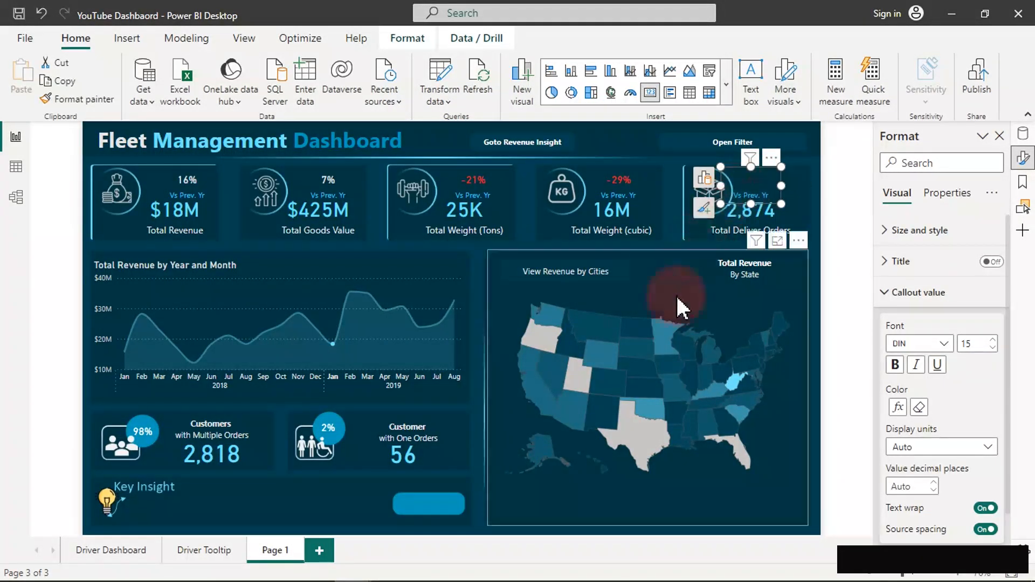
Filter the dashboard to Minnesota on the map to check the growth cards' colors, and clear the selection again.
left_click(639, 439)
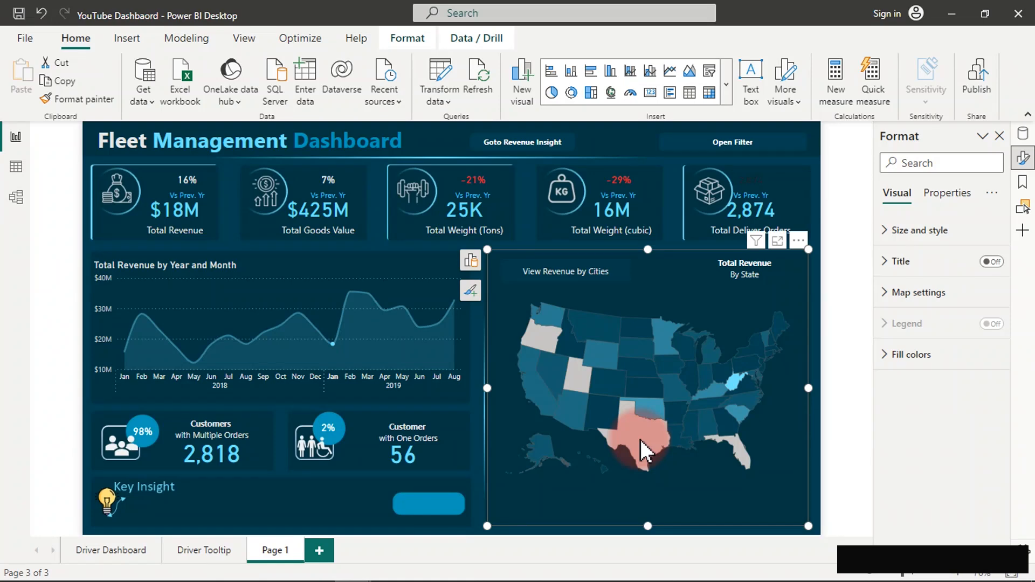
left_click(668, 334)
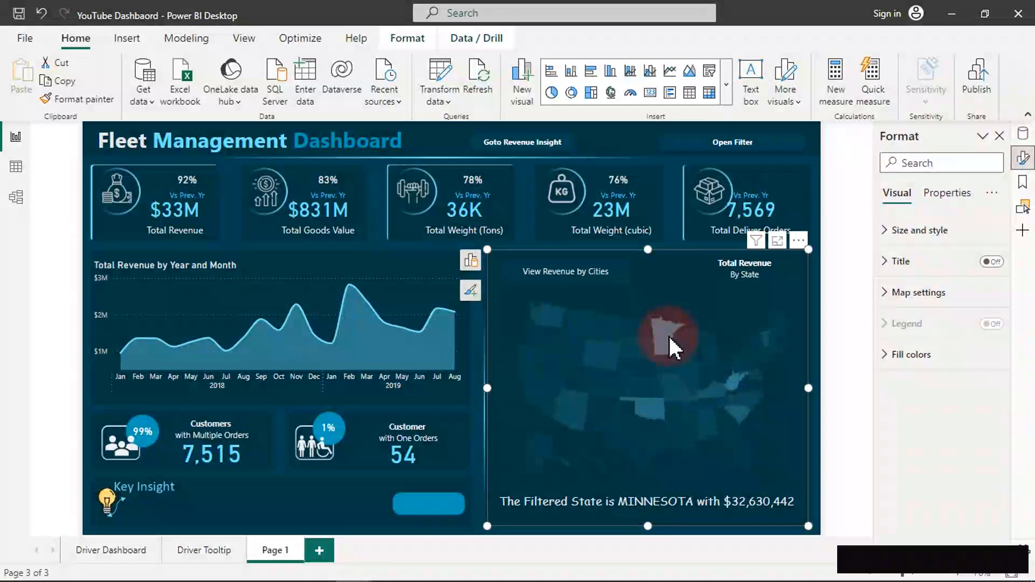
left_click(606, 138)
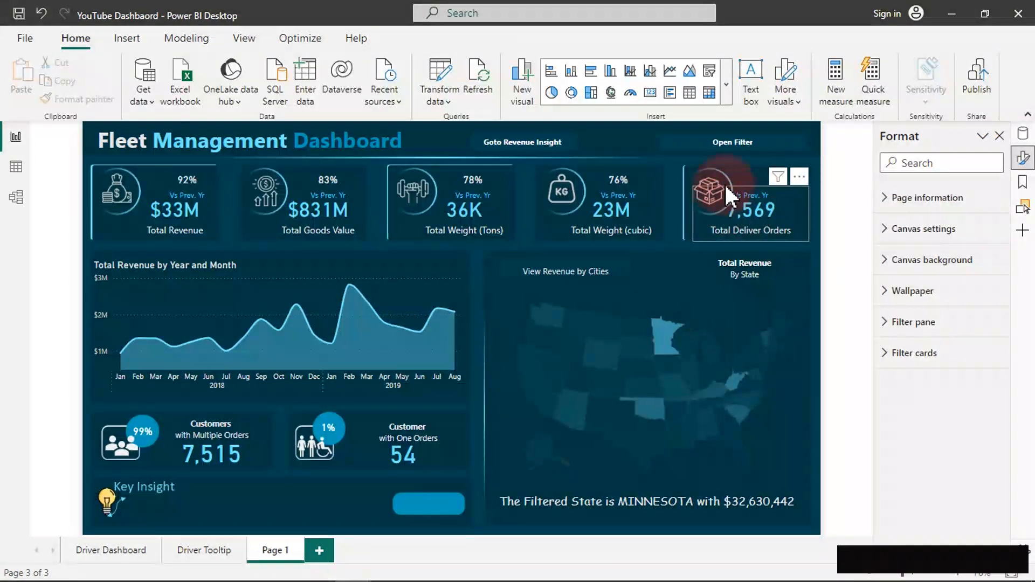
left_click(667, 333)
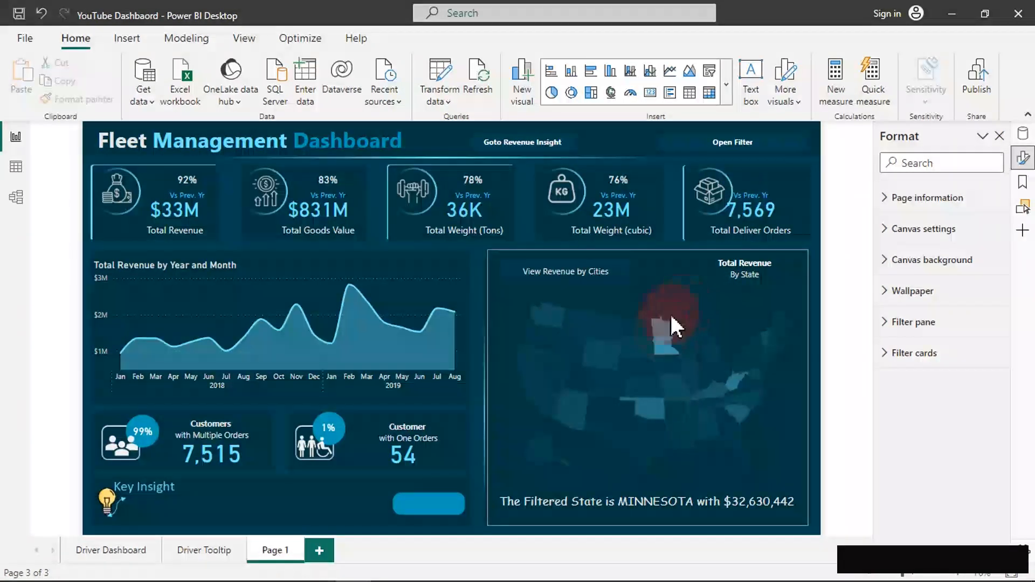
left_click(664, 343)
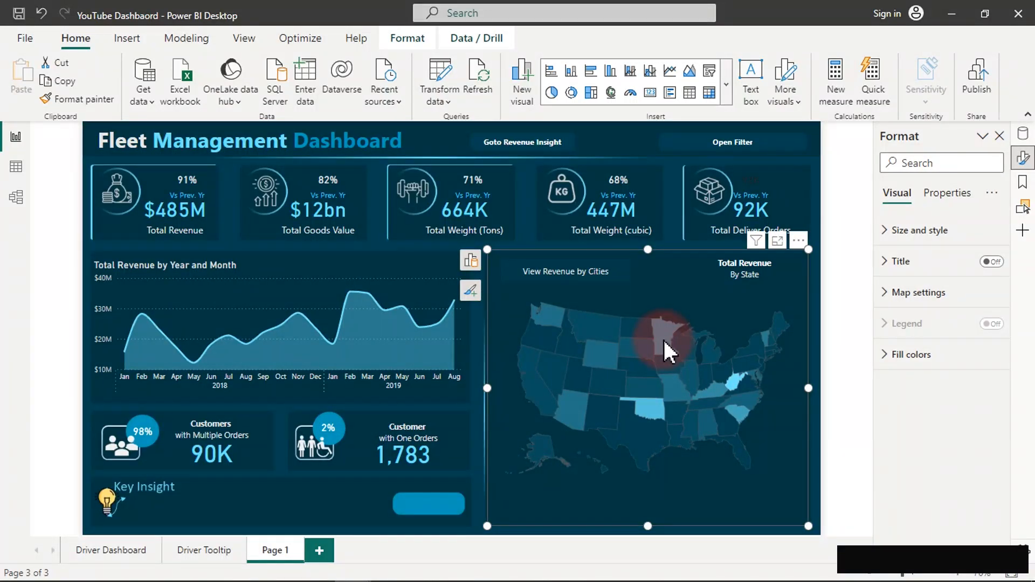
Filter the dashboard to January 2019 on the revenue chart and inspect the field behind the comparison card above Total Deliver Orders.
left_click(332, 342)
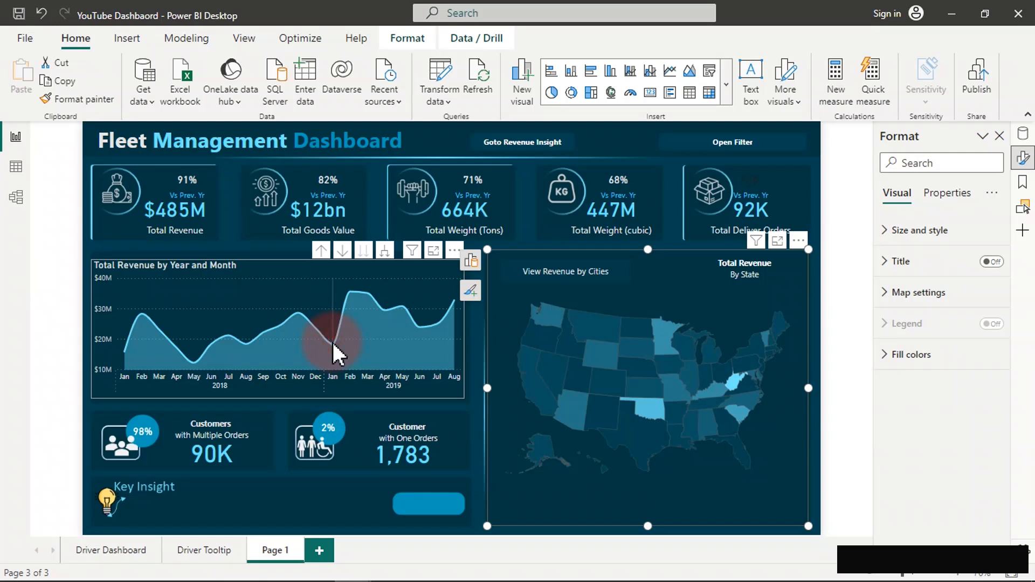
left_click(333, 344, "ctrl")
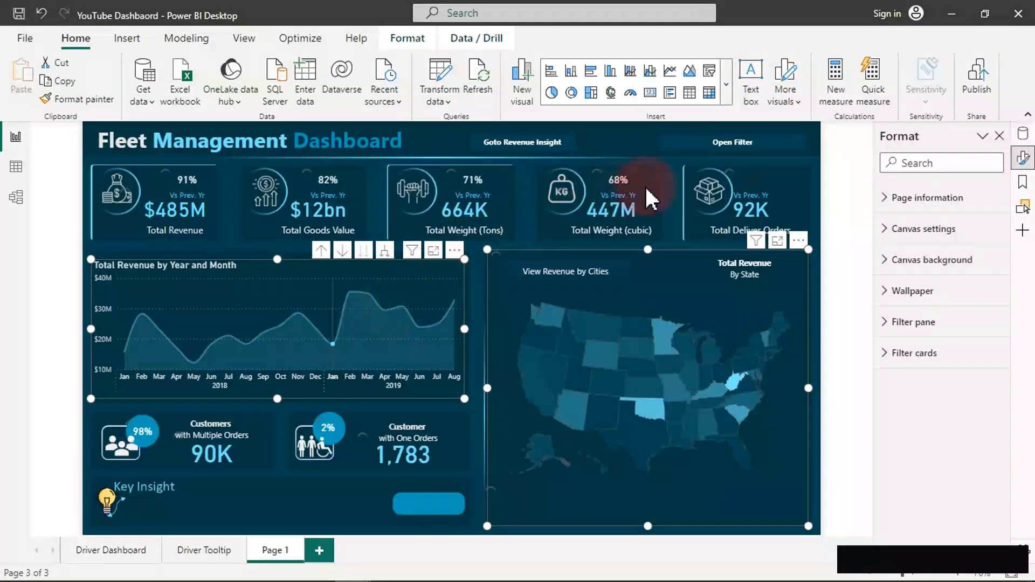
left_click(765, 178)
left_click(711, 185)
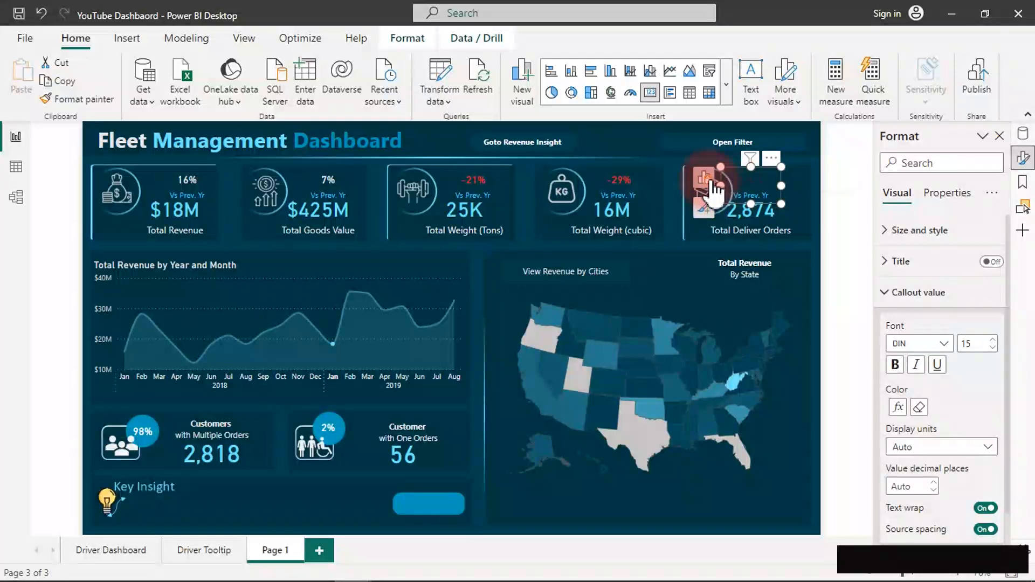
left_click(667, 298)
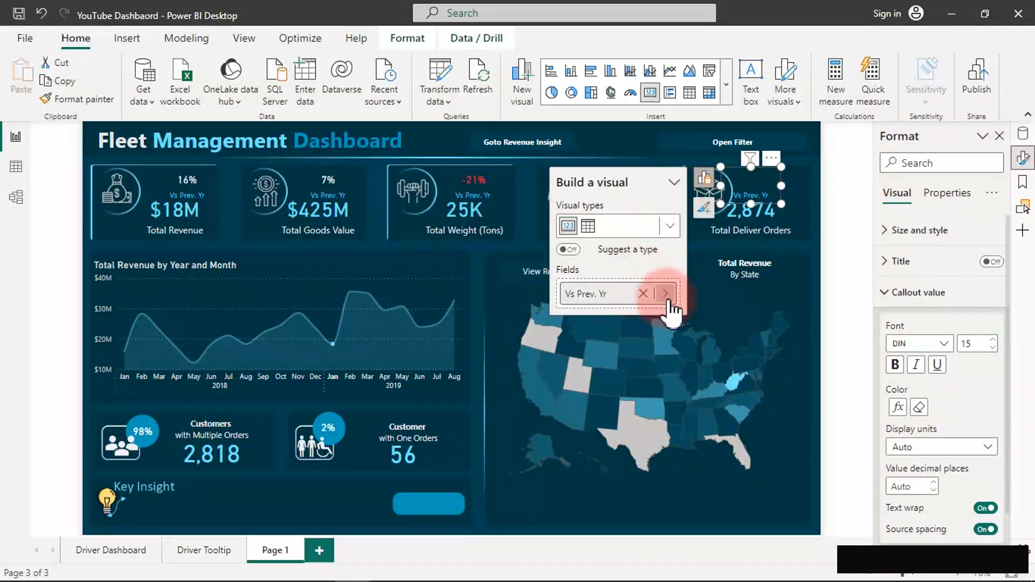
left_click(667, 294)
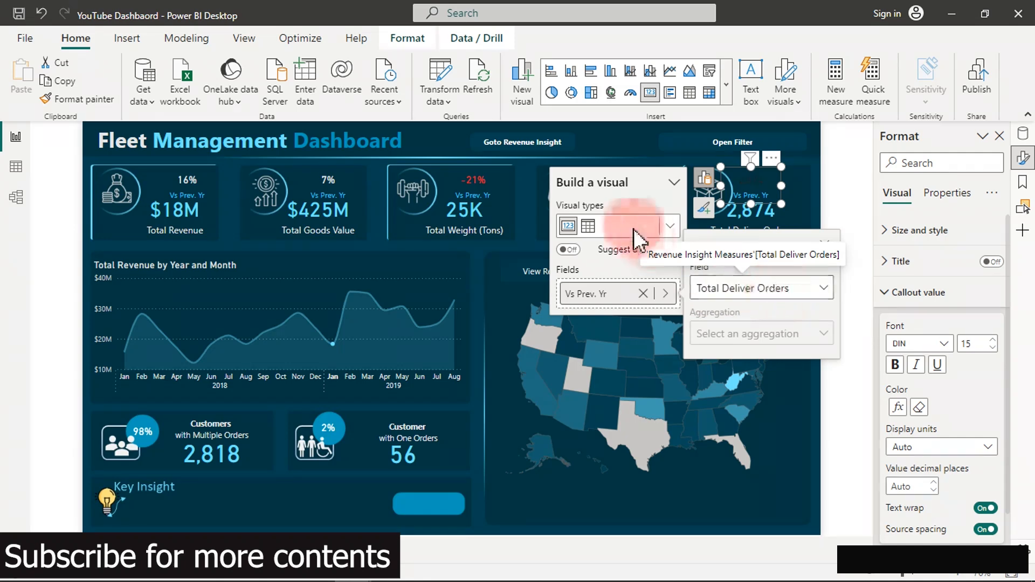
left_click(637, 144)
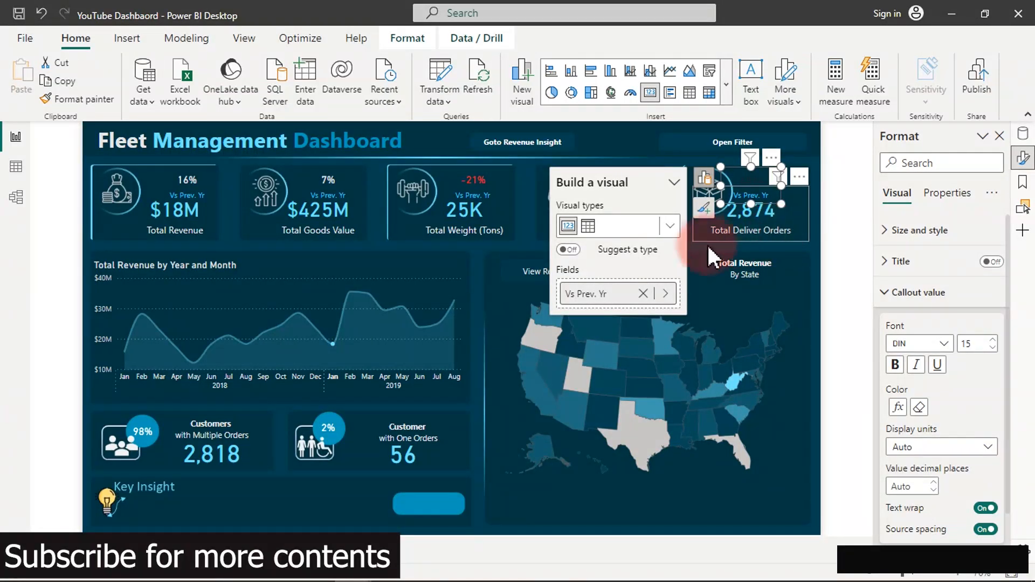
Replace the field of the comparison card above Total Deliver Orders with the (%) YoY Growth Delivery measure.
left_click(663, 294)
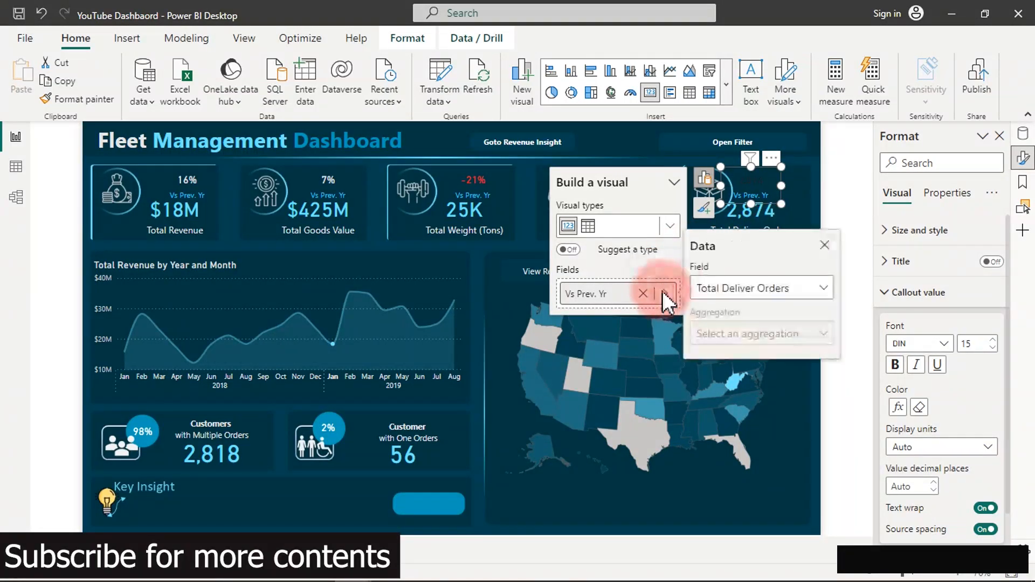
left_click(752, 289)
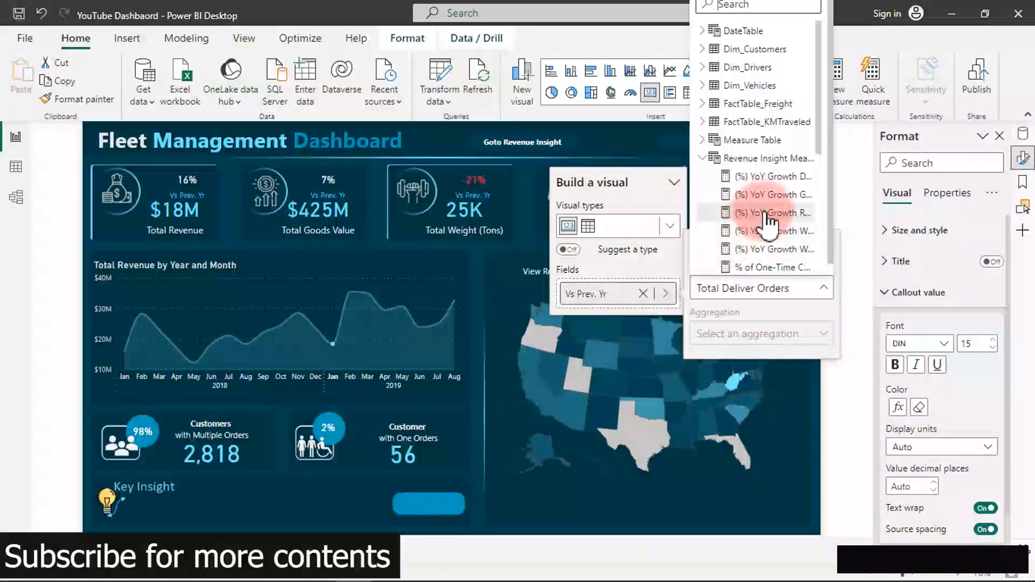
scroll(766, 238, "down", 2)
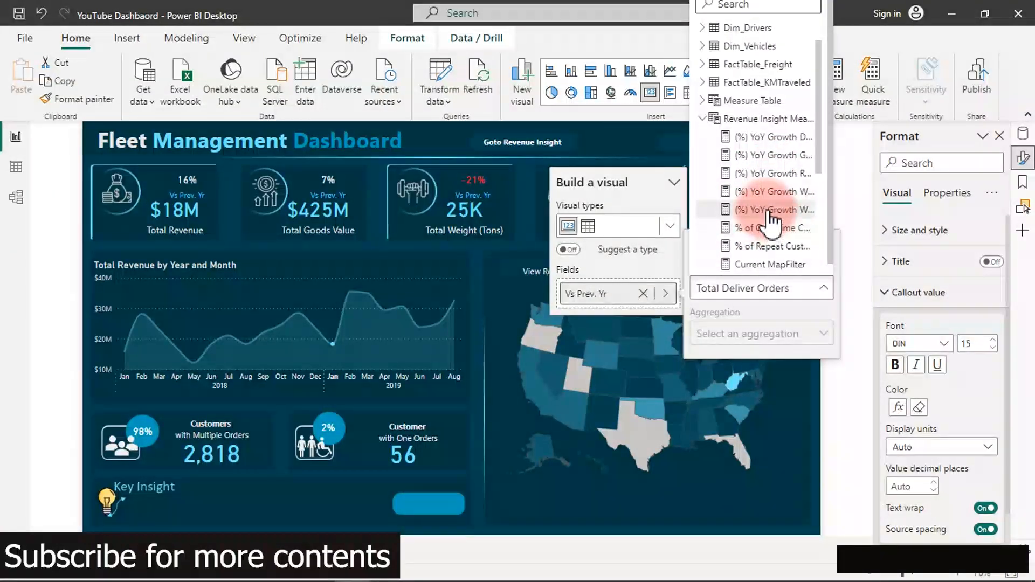
left_click(770, 139)
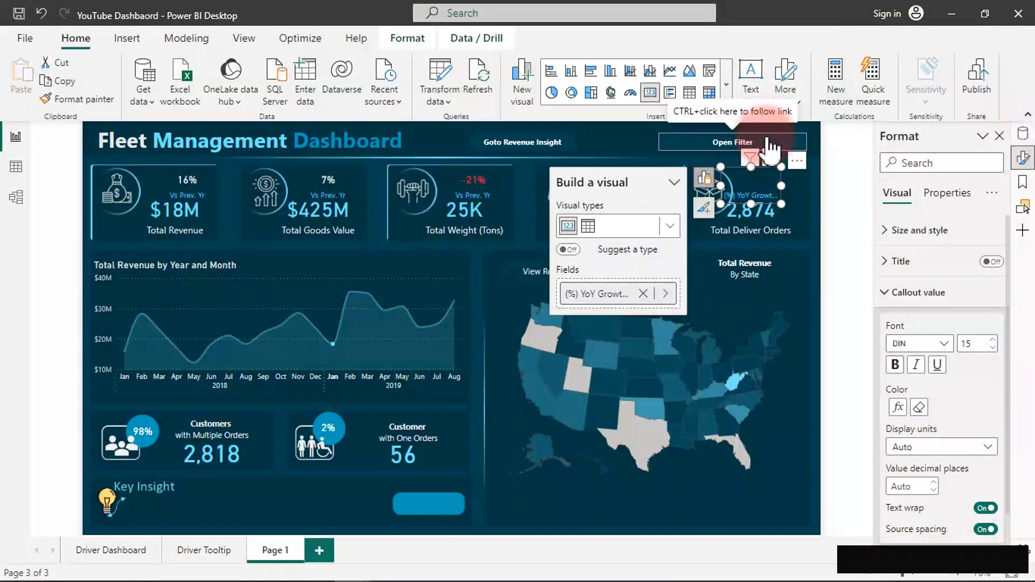
left_click(770, 189)
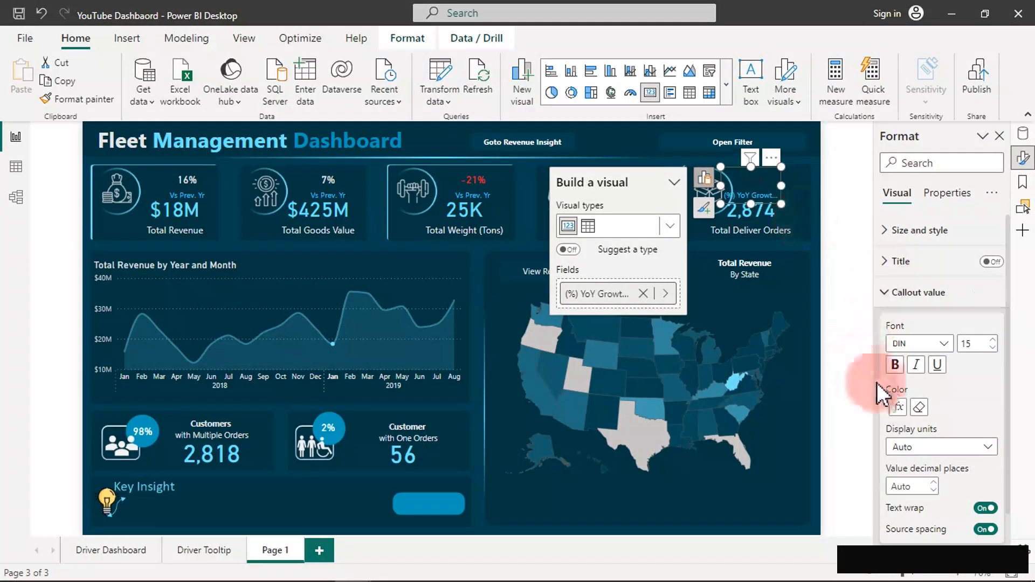
Clear the conditional callout color of the delivery growth card and set its callout color to white.
left_click(919, 407)
left_click(919, 408)
left_click(910, 409)
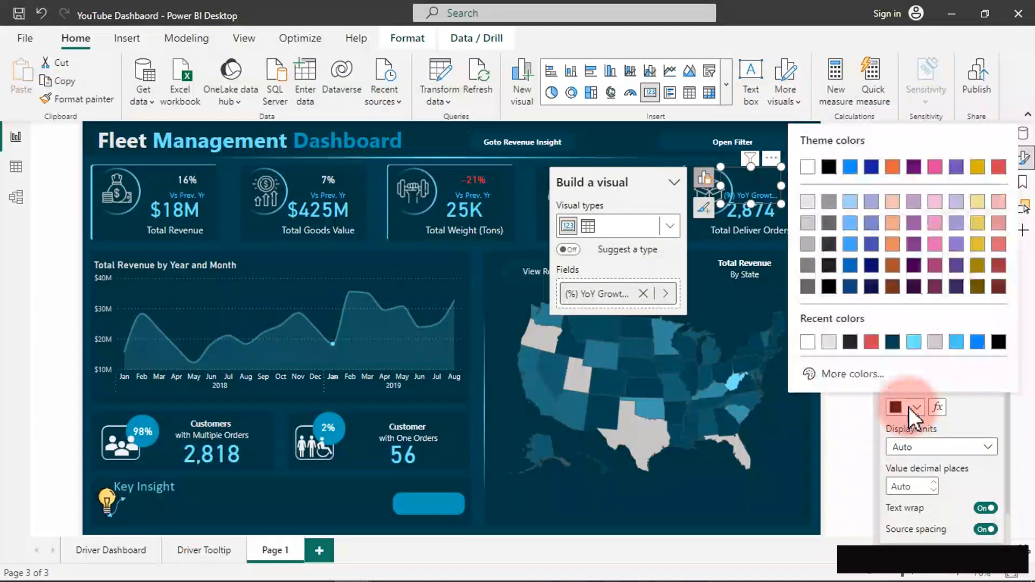
left_click(810, 168)
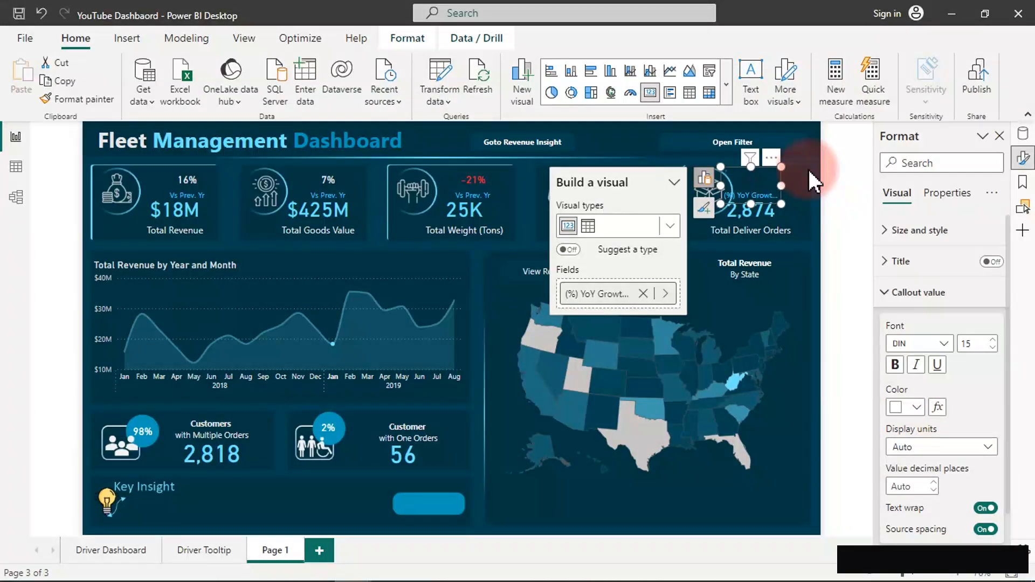
left_click(757, 185)
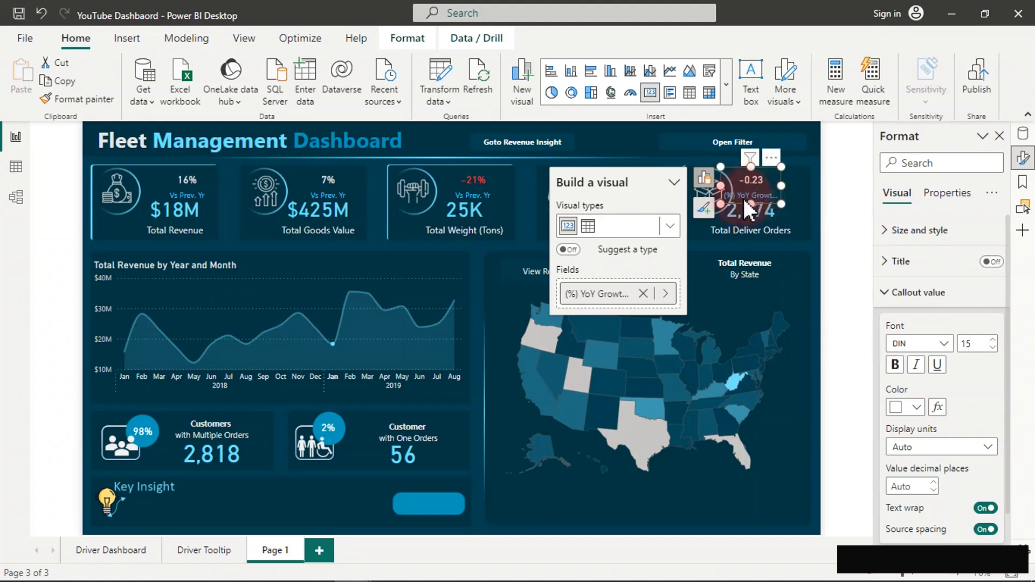
Check the field name used on the growth card above Total Weight (Tons).
left_click(650, 258)
left_click(450, 189)
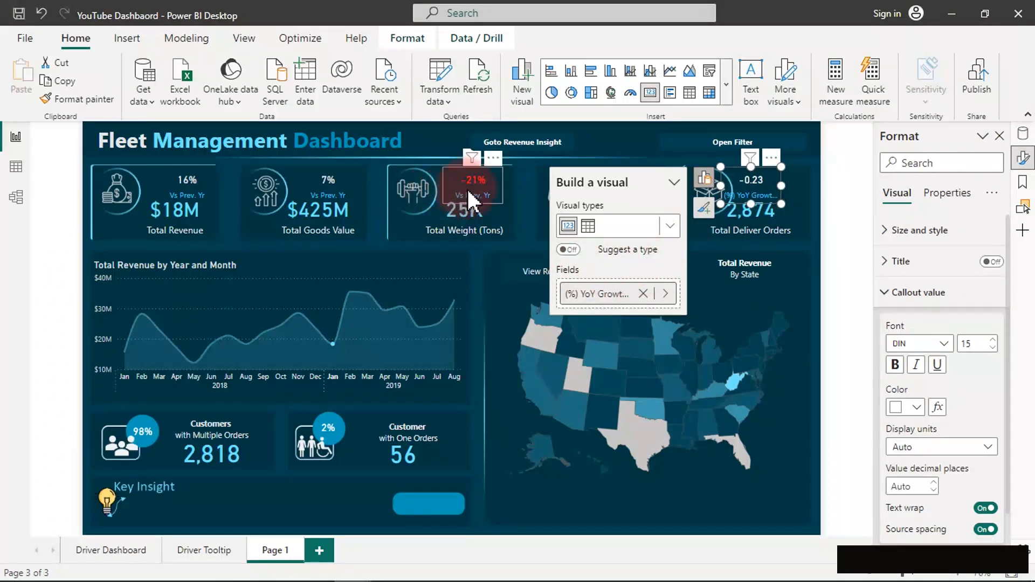
left_click(520, 179)
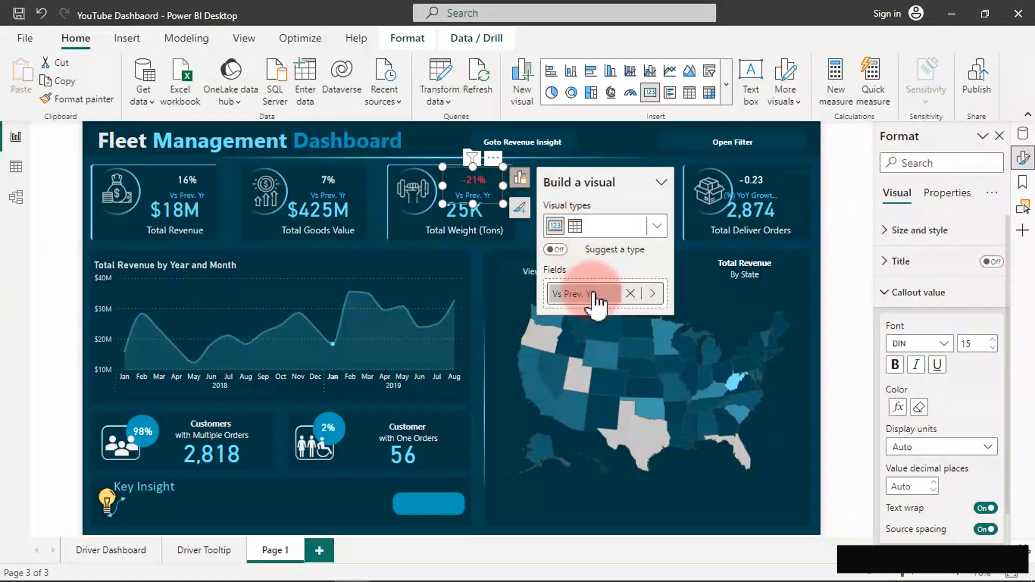
left_click(612, 147)
Switch the delivery growth card's callout color to rule-based conditional formatting and add a second rule.
left_click(765, 183)
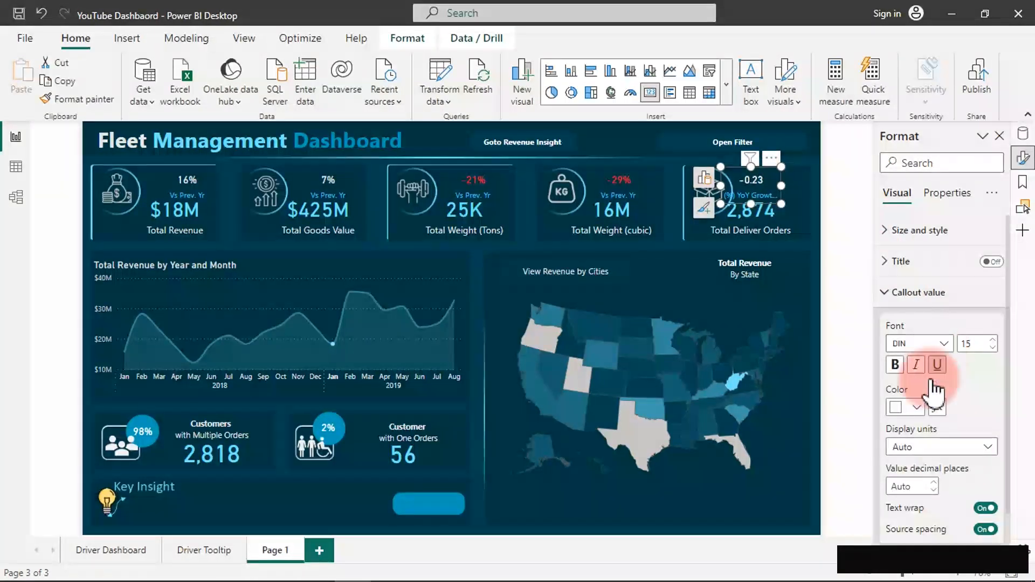
left_click(944, 410)
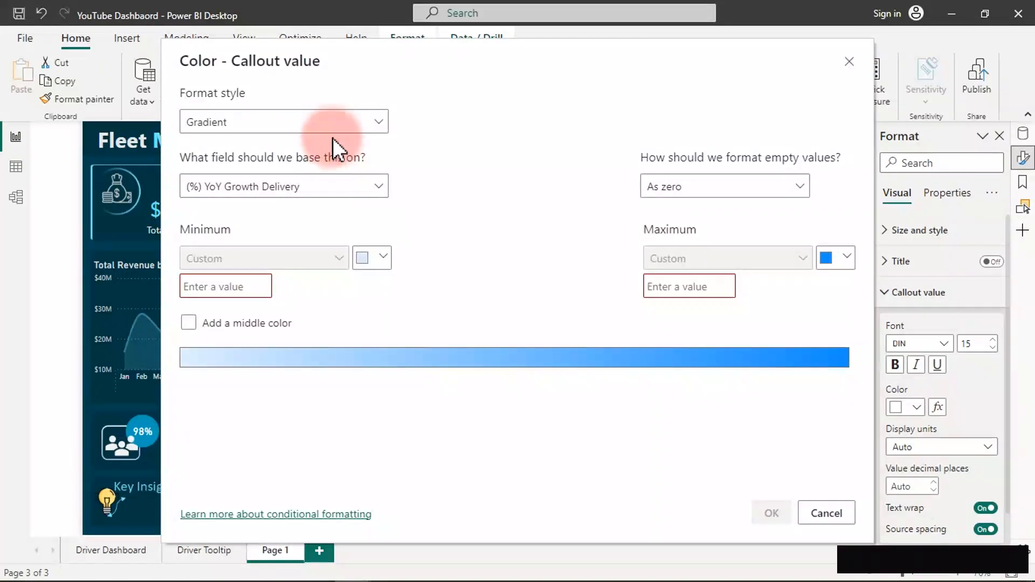
left_click(334, 127)
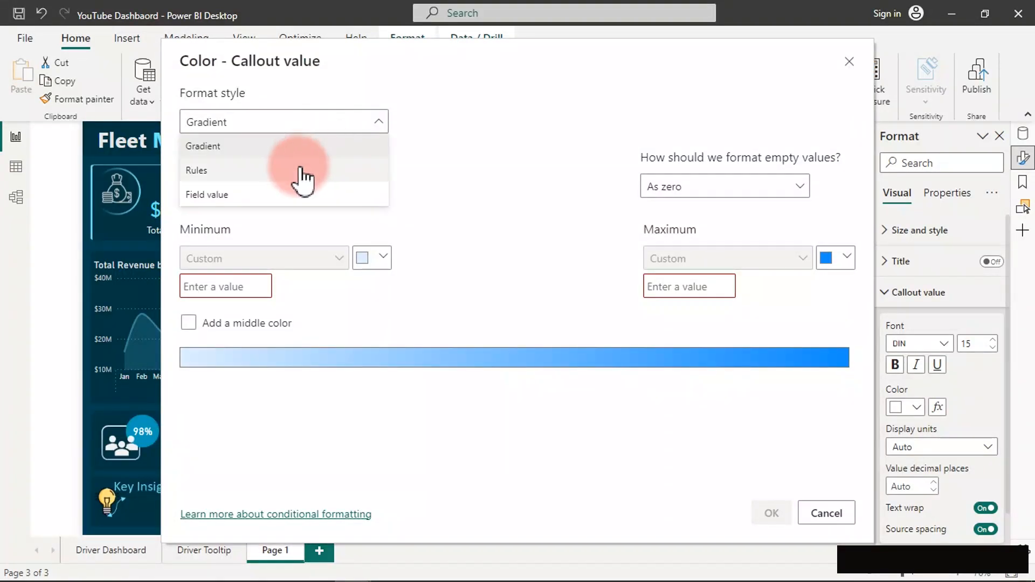
left_click(296, 168)
left_click(825, 215)
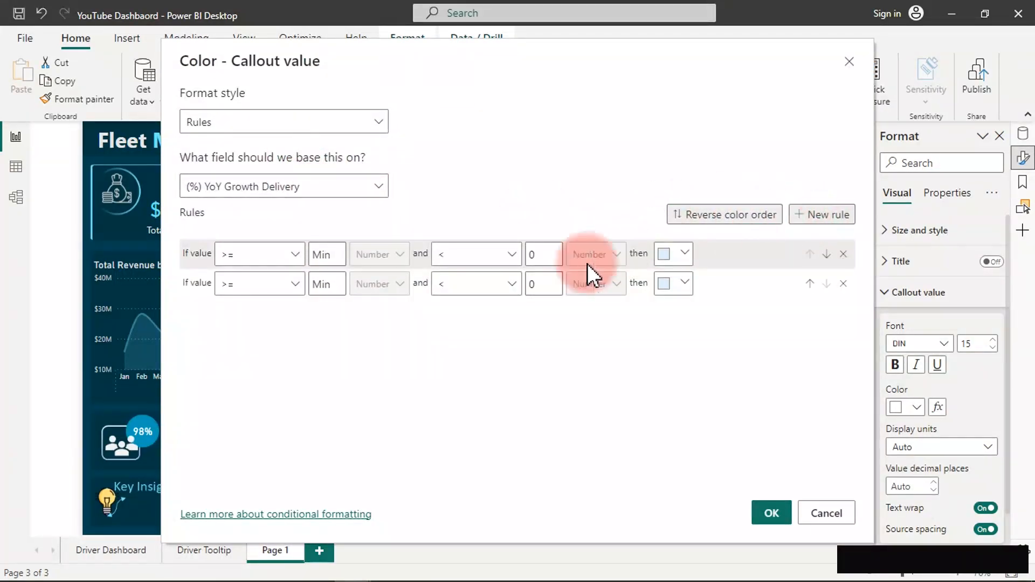
Set the first rule of the delivery growth card to an upper limit of 100 with light gray.
left_click(556, 253)
left_click_drag(557, 253, 513, 265)
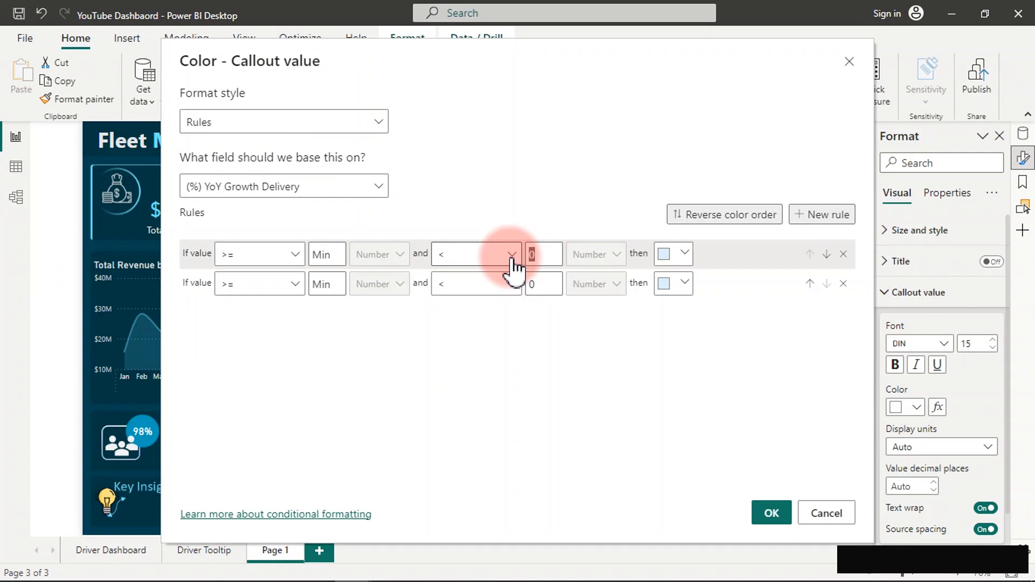
left_click(772, 251)
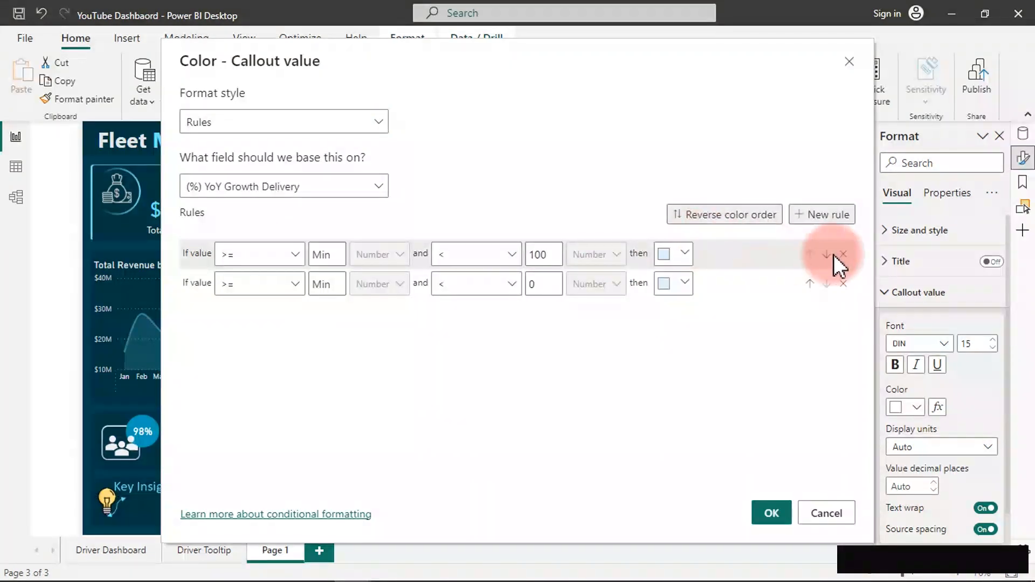
left_click(685, 254)
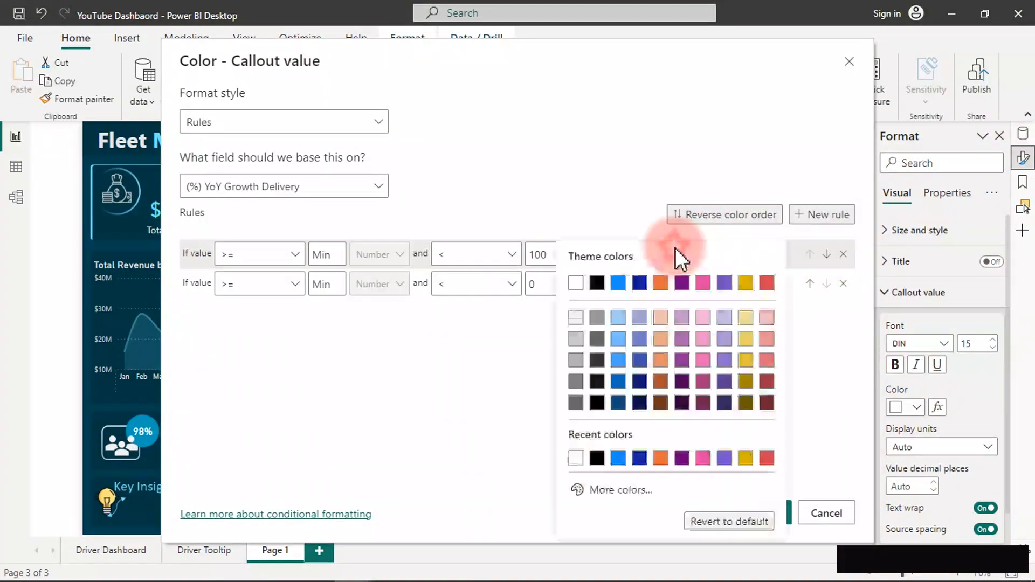
left_click(578, 323)
Give the second rule (below 0) the color #EA1222 and apply the rules to the delivery growth card.
left_click(692, 282)
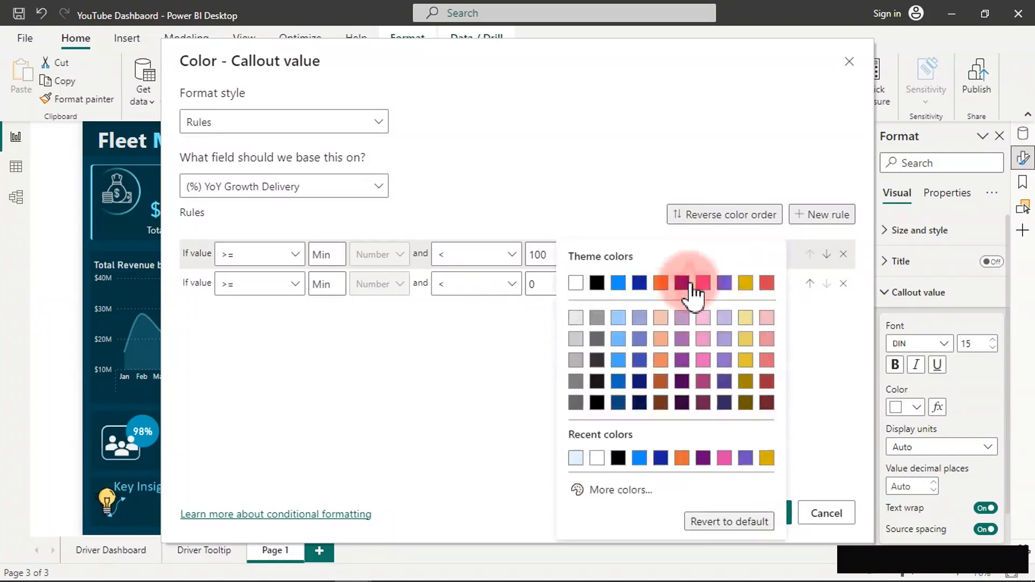
left_click(605, 493)
type("#EA1222")
left_click(506, 435)
left_click(770, 512)
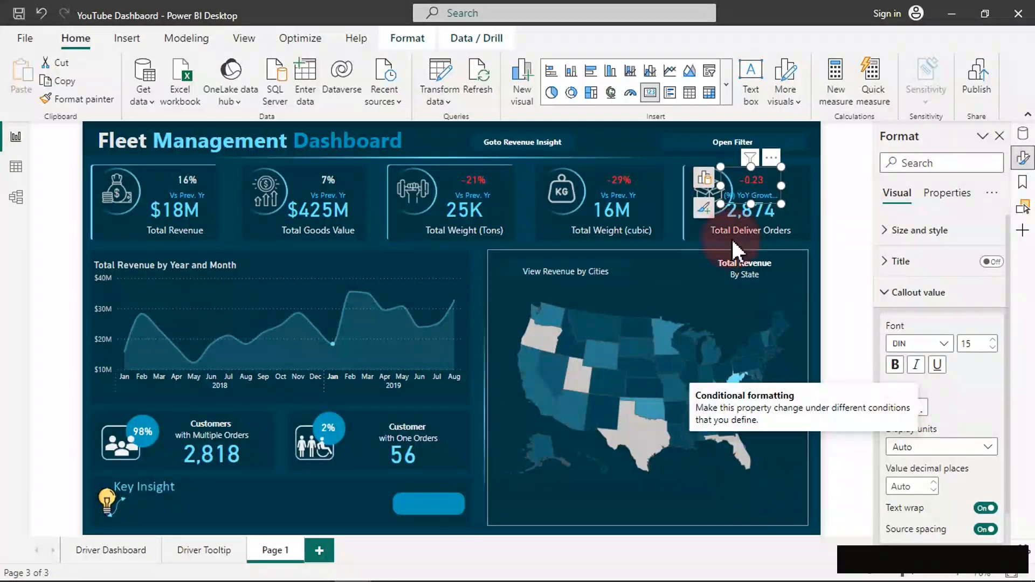
Copy the field label "Vs Prev. Yr" from the growth card above Total Weight (cubic).
left_click(600, 185)
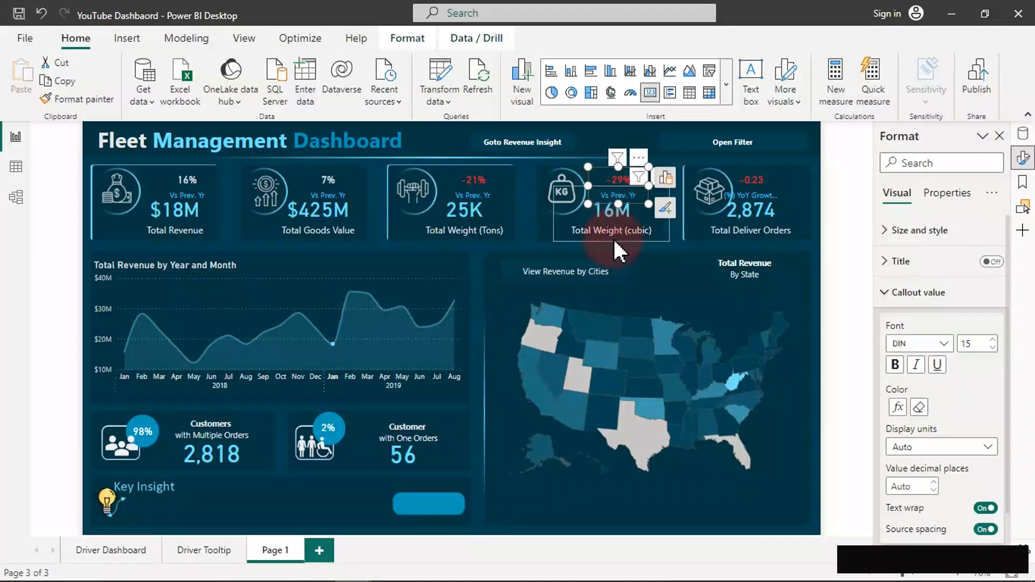
left_click(667, 179)
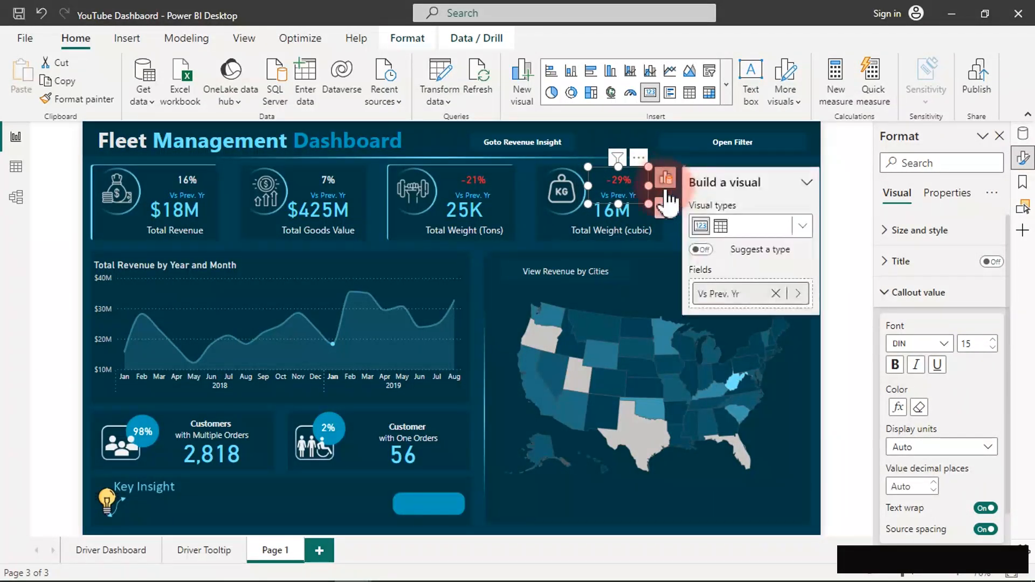
double_click(722, 294)
key("ctrl+c")
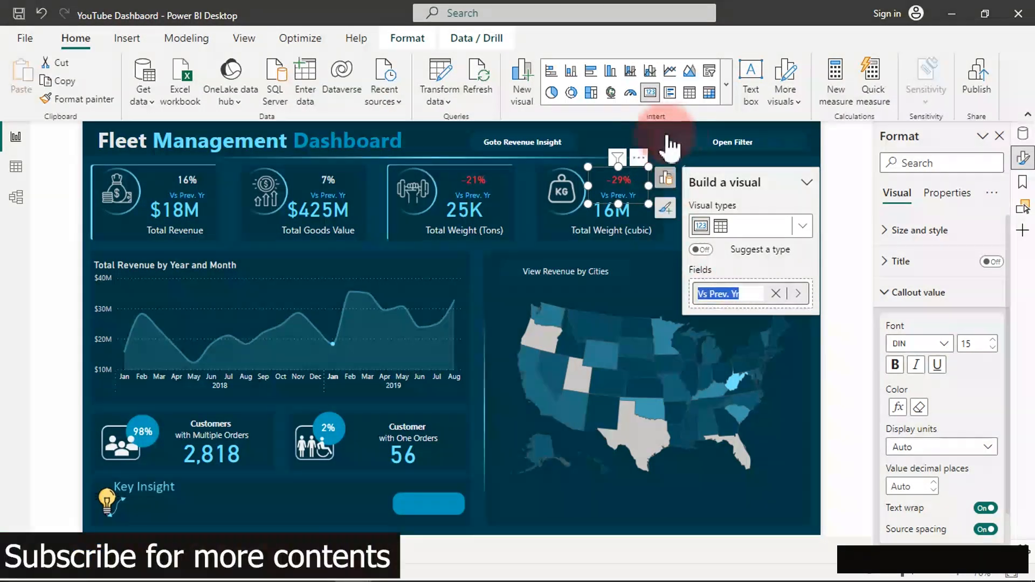
Rename the delivery growth card's field by pasting "Vs Prev. Yr", and nudge the card slightly to the right.
left_click(752, 182)
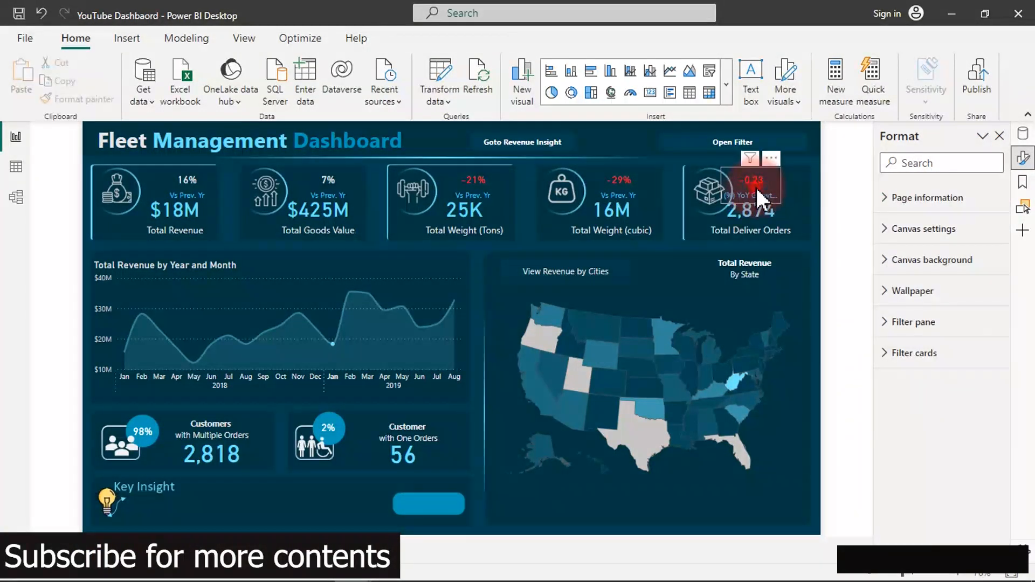
left_click(760, 199)
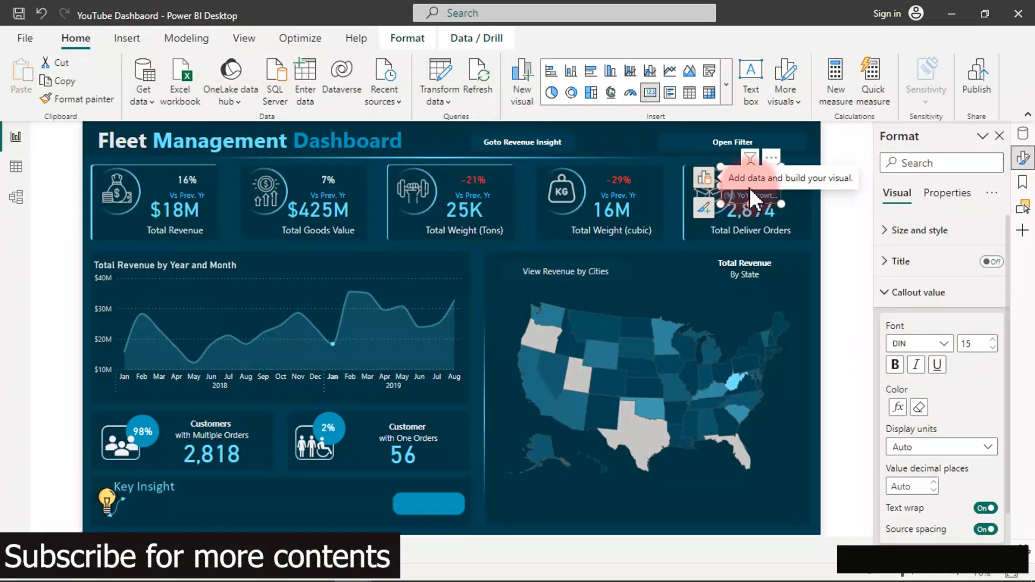
left_click(705, 186)
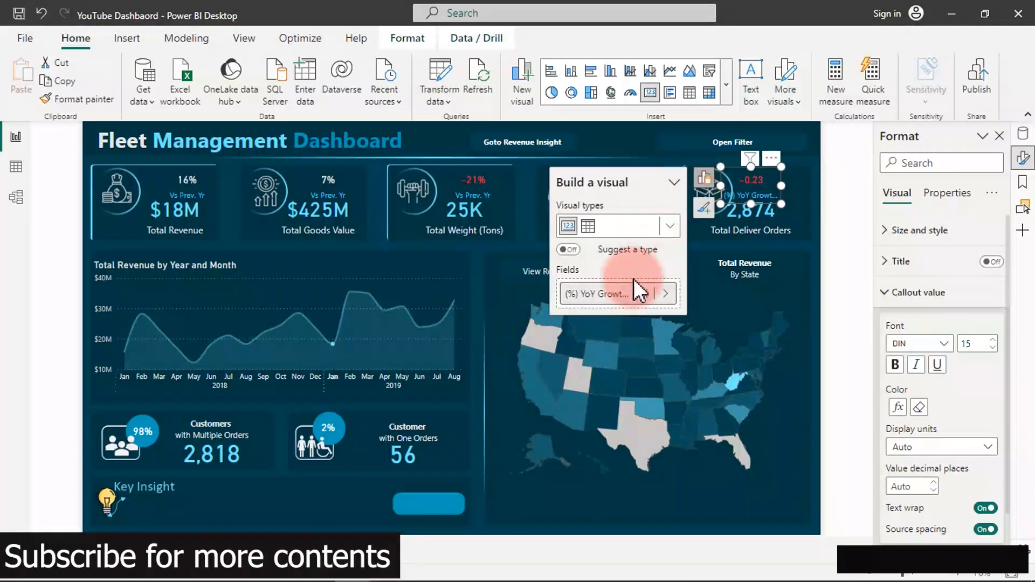
left_click(618, 294)
double_click(618, 294)
key("ctrl+v")
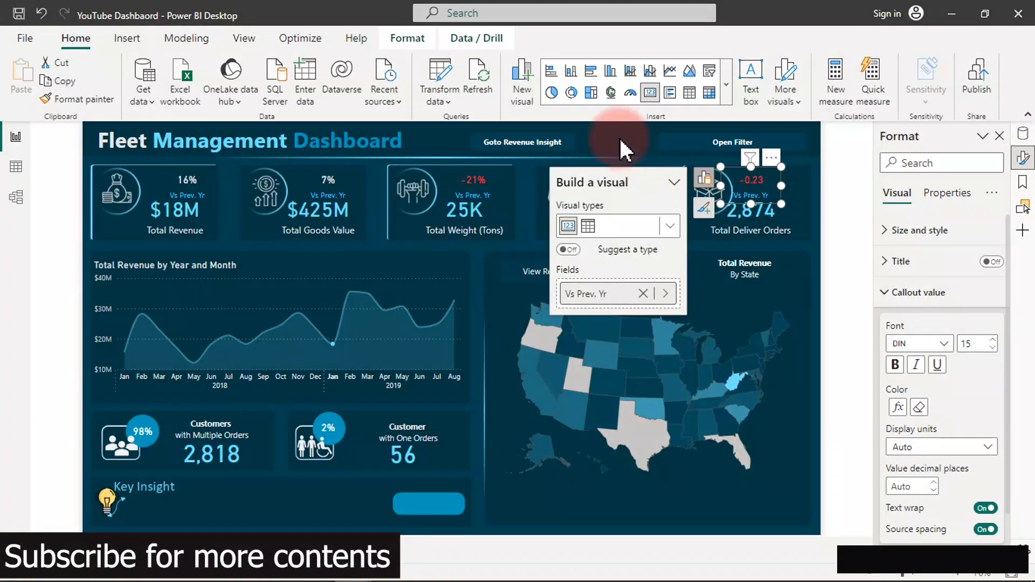
left_click(619, 137)
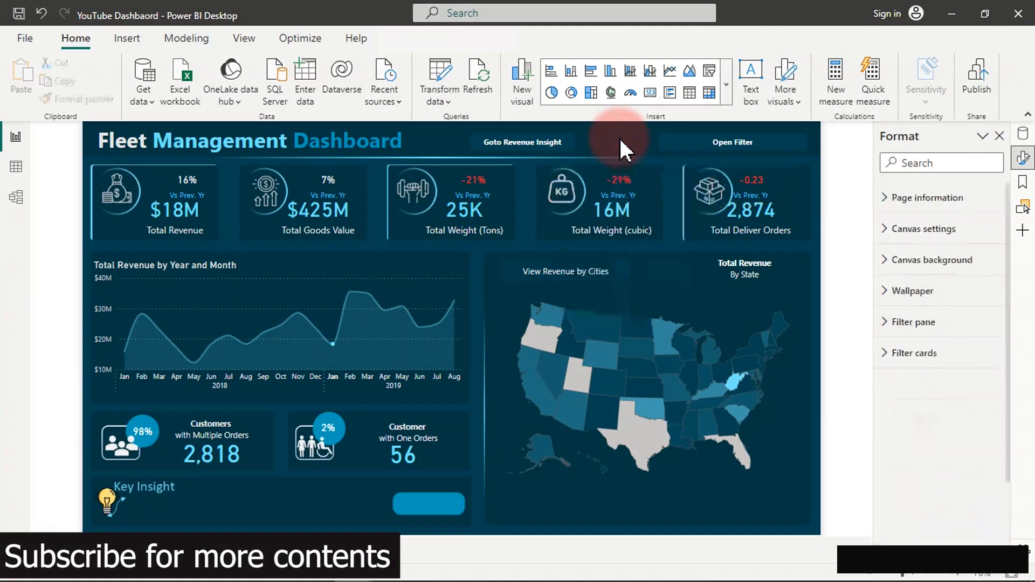
left_click(746, 188)
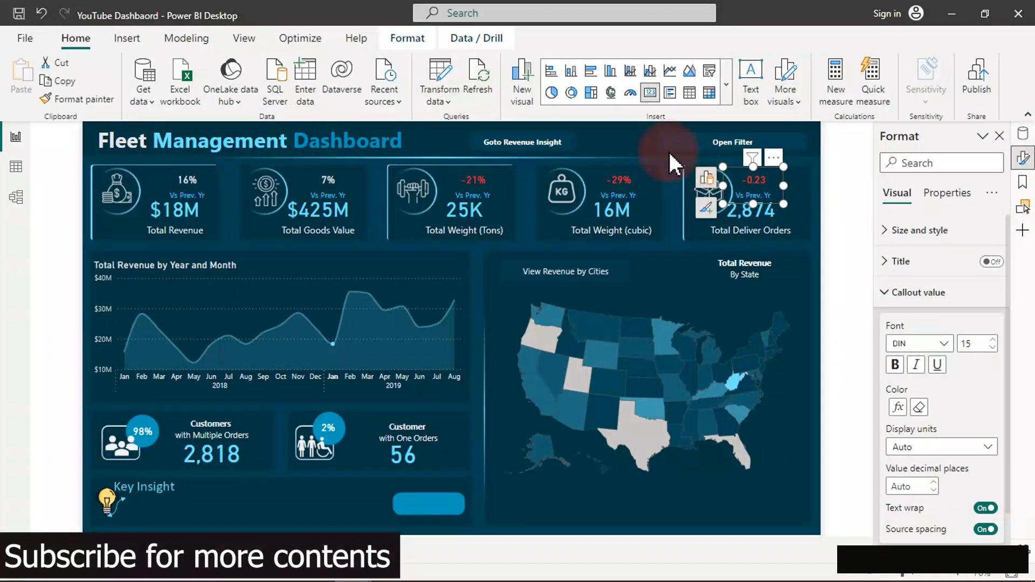
left_click(622, 142)
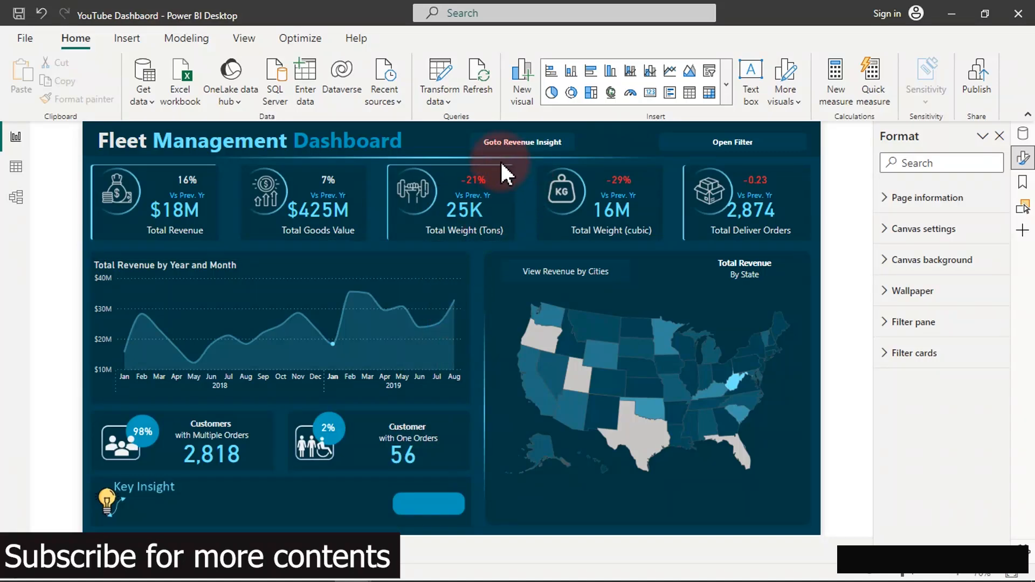
Filter the dashboard by Iowa on the Total Revenue by State map to check the KPI and customer cards.
left_click(741, 447)
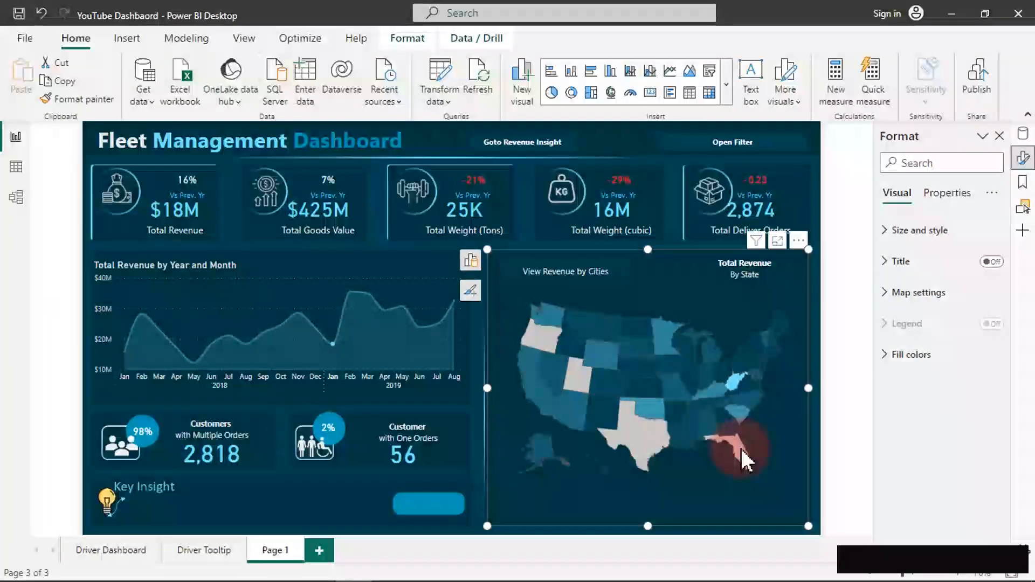
left_click(421, 307)
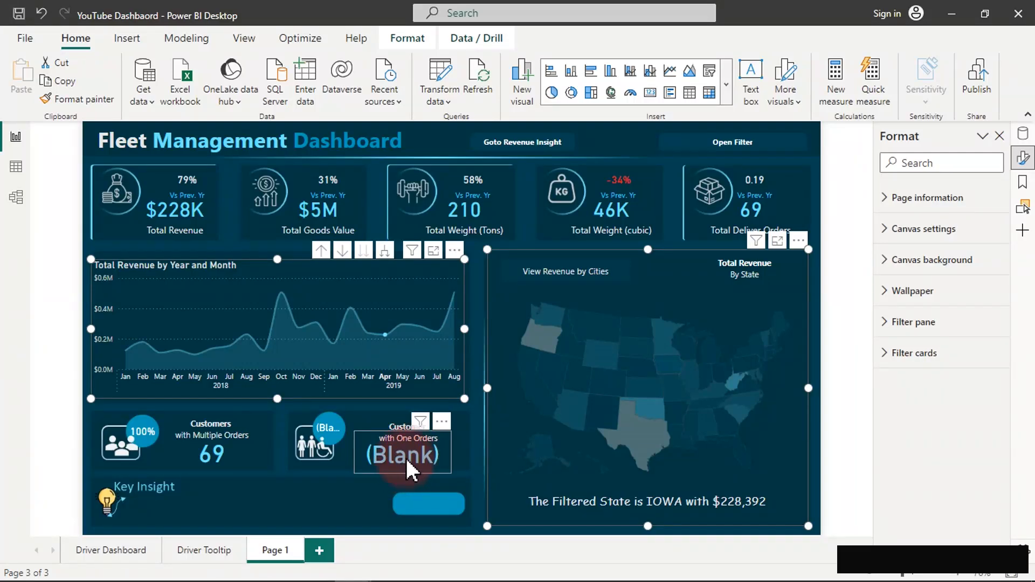
Open the formula of the Customer with One Orders measure used by the one-order customers card.
left_click(1023, 136)
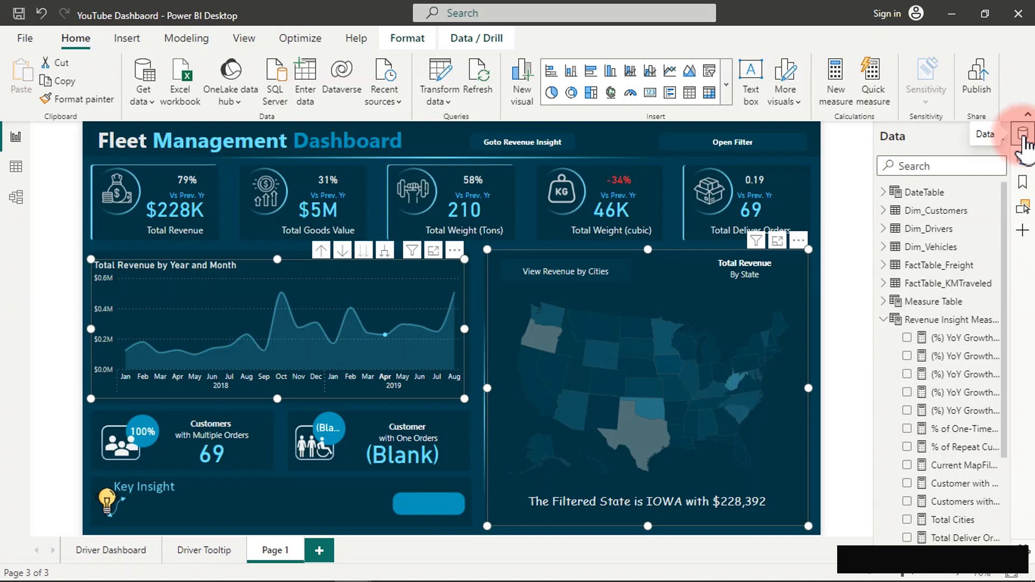
scroll(935, 391, "down", 5)
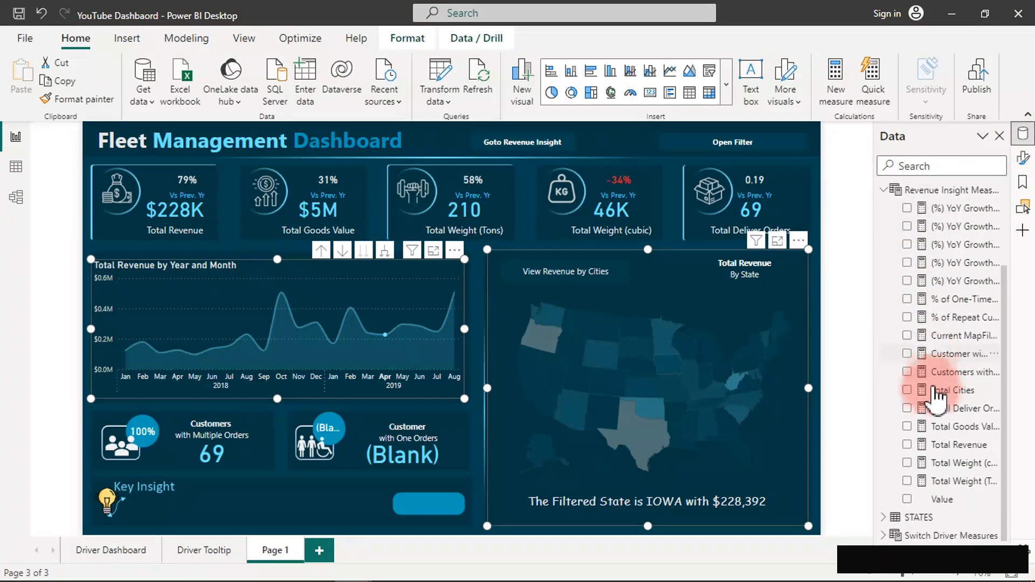
scroll(938, 391, "up", 5)
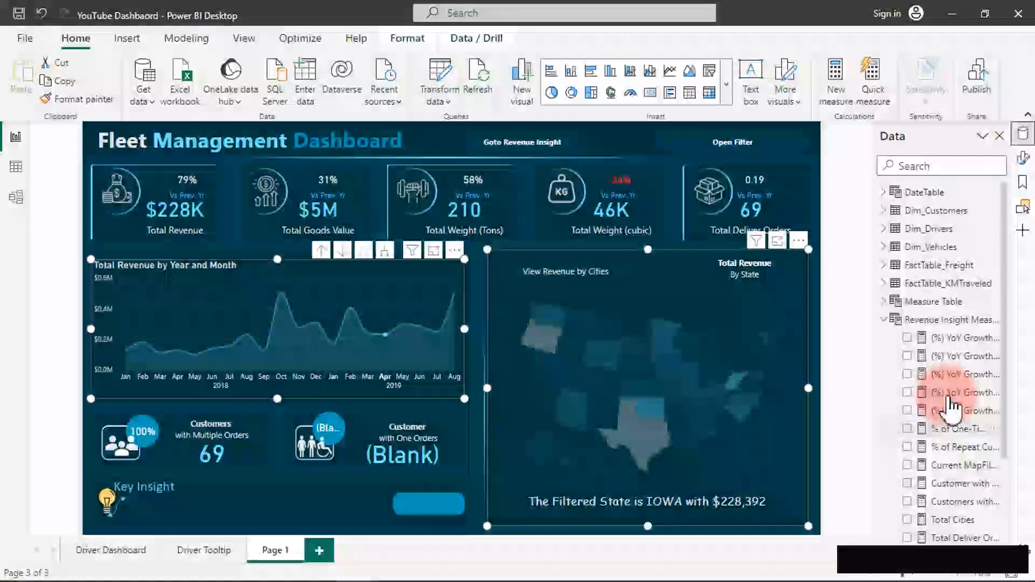
left_click(384, 462)
left_click(907, 483)
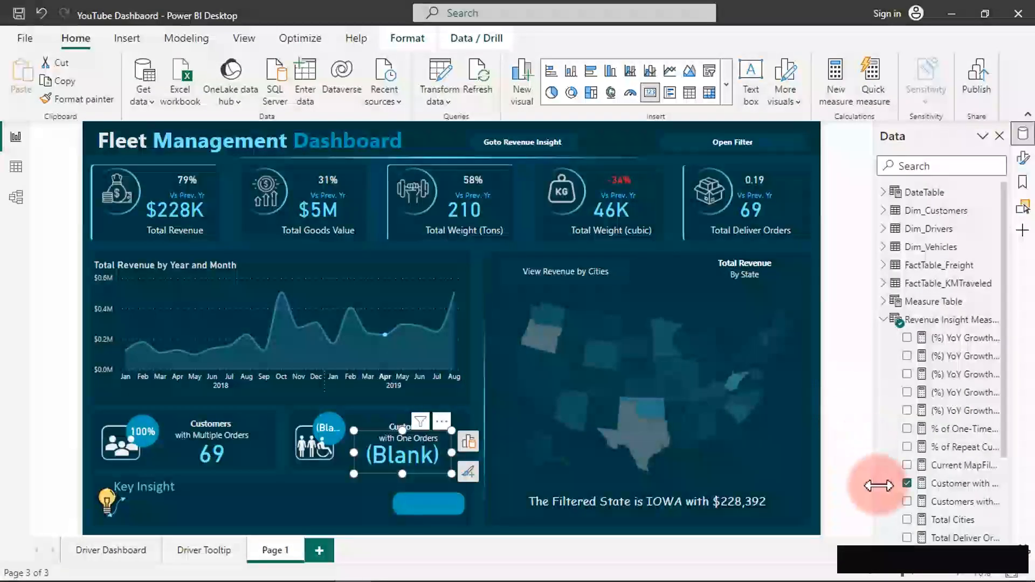
left_click(951, 483)
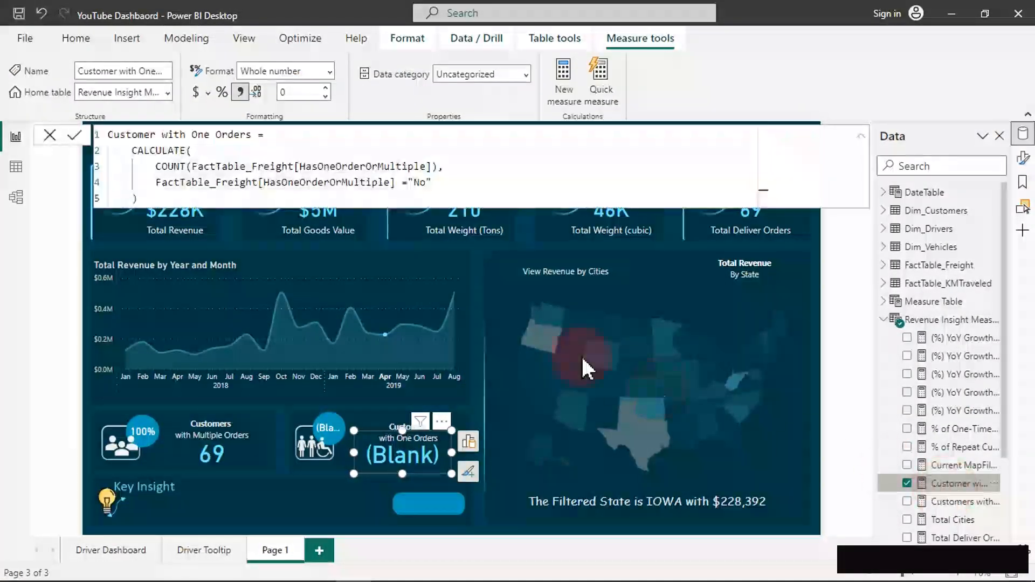
left_click(419, 140)
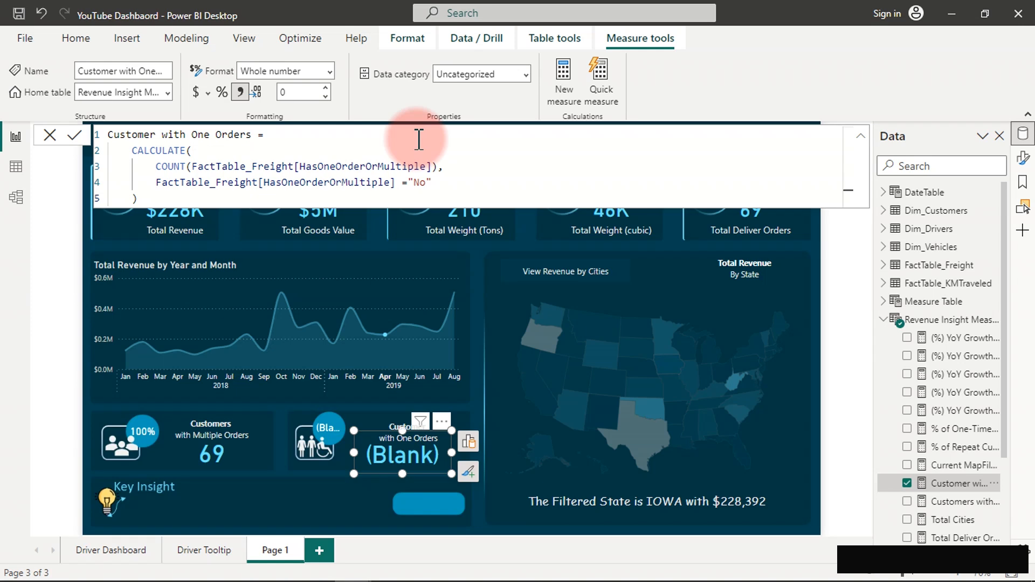
Insert a line above CALCULATE in the Customer with One Orders formula and start an IF( function there.
left_click(119, 154)
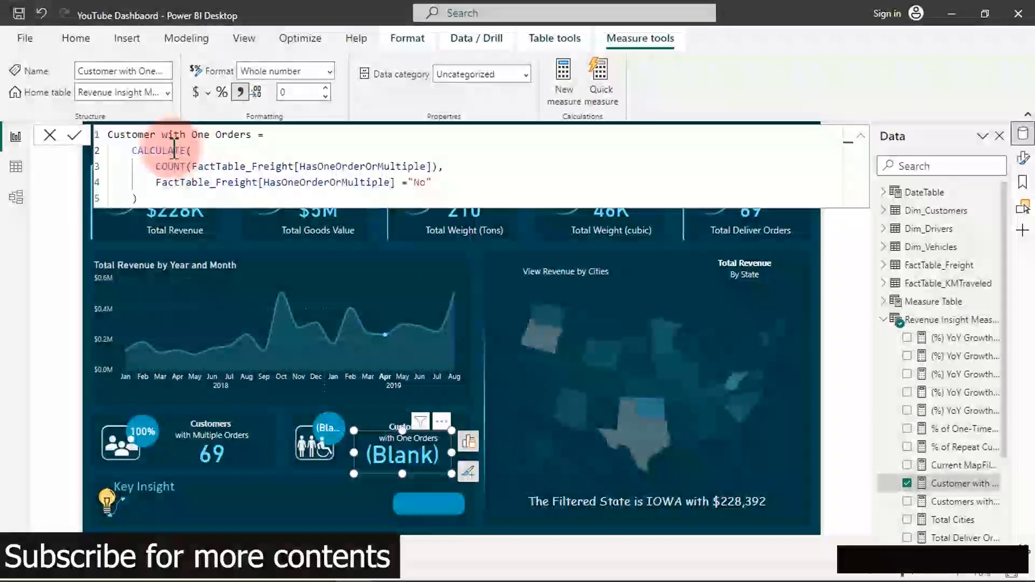
key("Return")
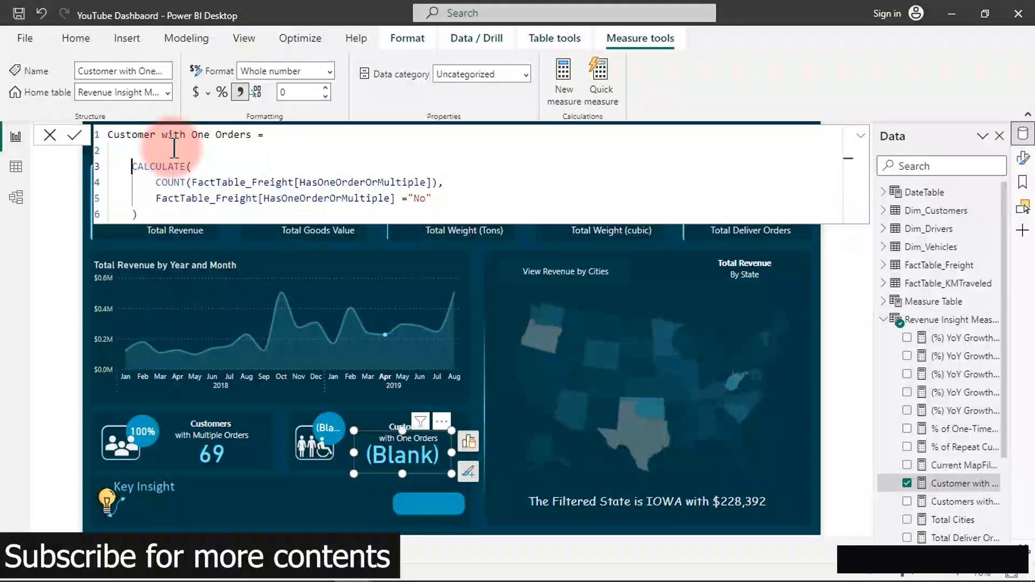
left_click(127, 149)
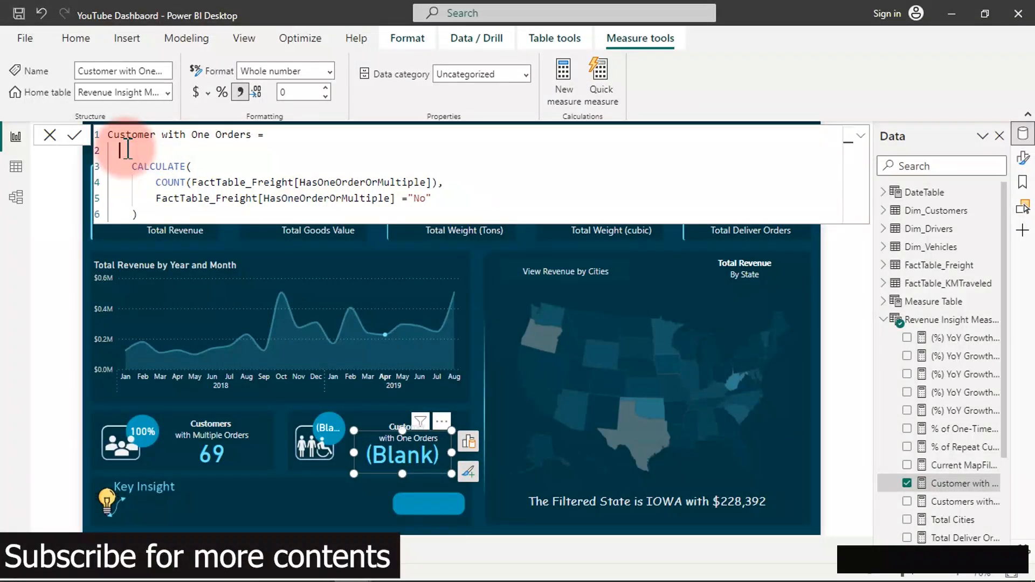
type("O")
key("BackSpace")
type("IF(")
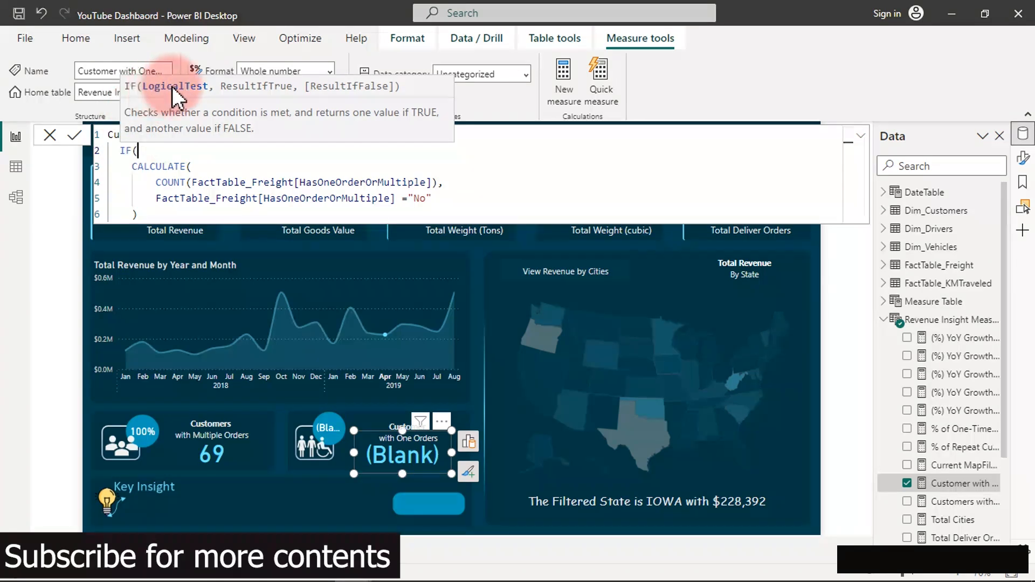
Copy the CALCULATE expression without its closing parenthesis and complete the IF test by adding <>BLANK() on a new line below it.
mouse_move(132, 171)
left_mouse_down()
mouse_move(196, 208)
mouse_move(438, 204)
left_mouse_up()
key("ctrl+c")
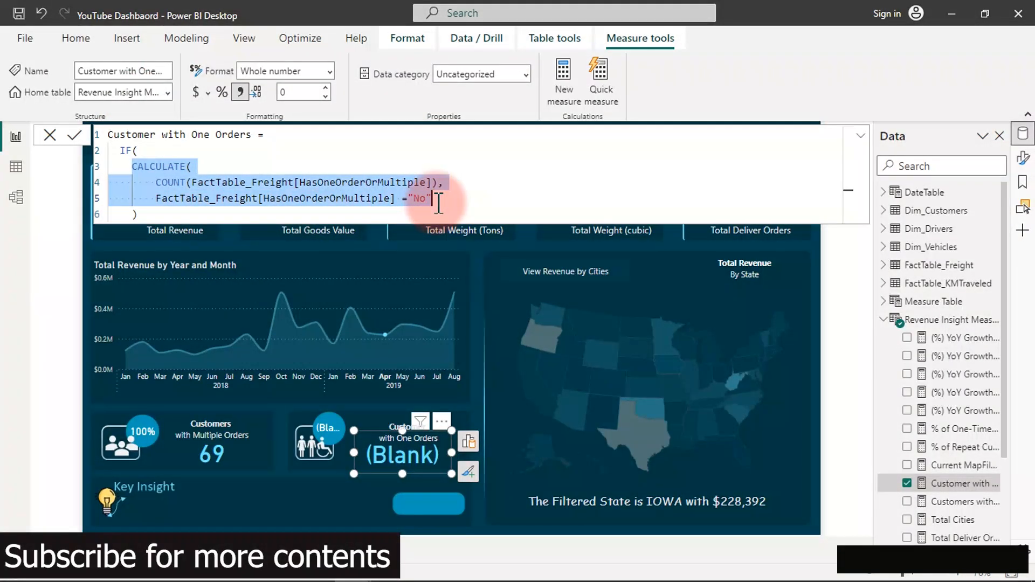
left_click(157, 215)
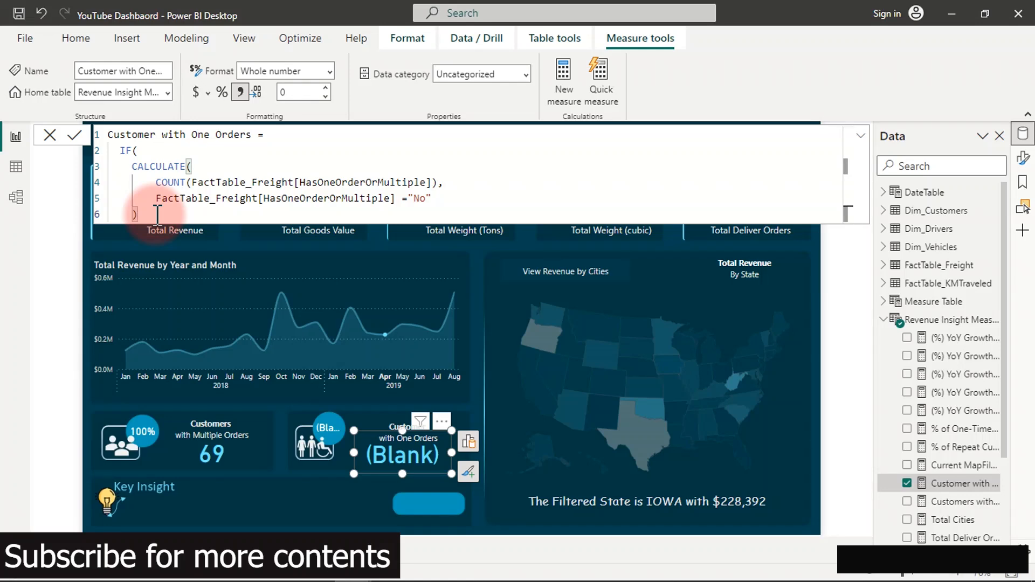
key("Return")
type("<>")
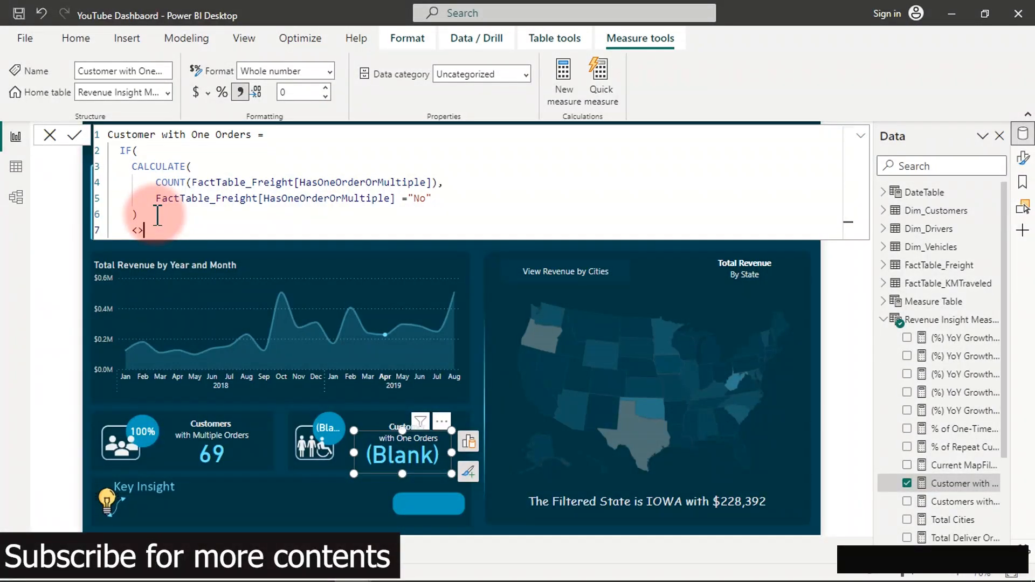
type("bl")
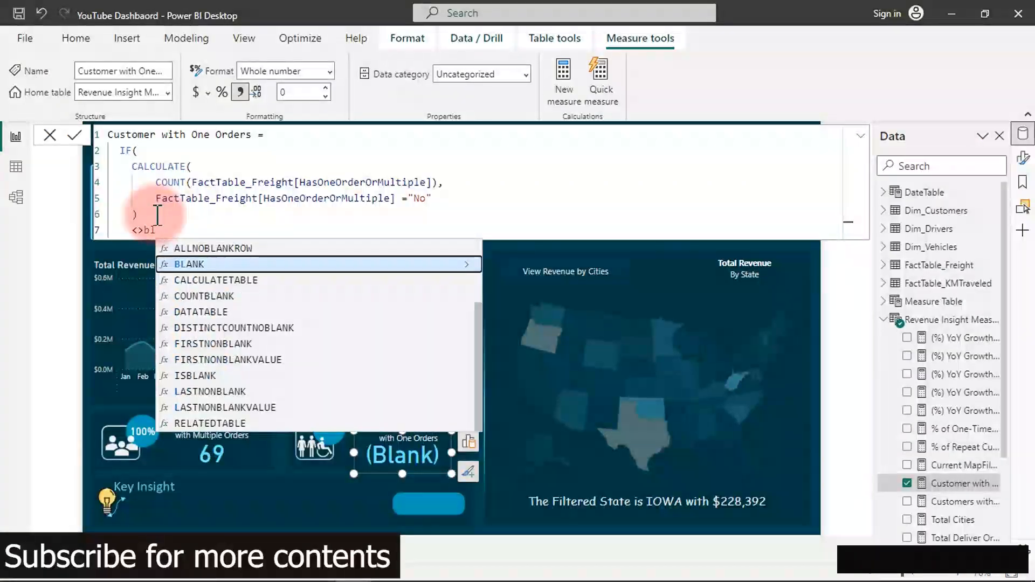
key("Tab")
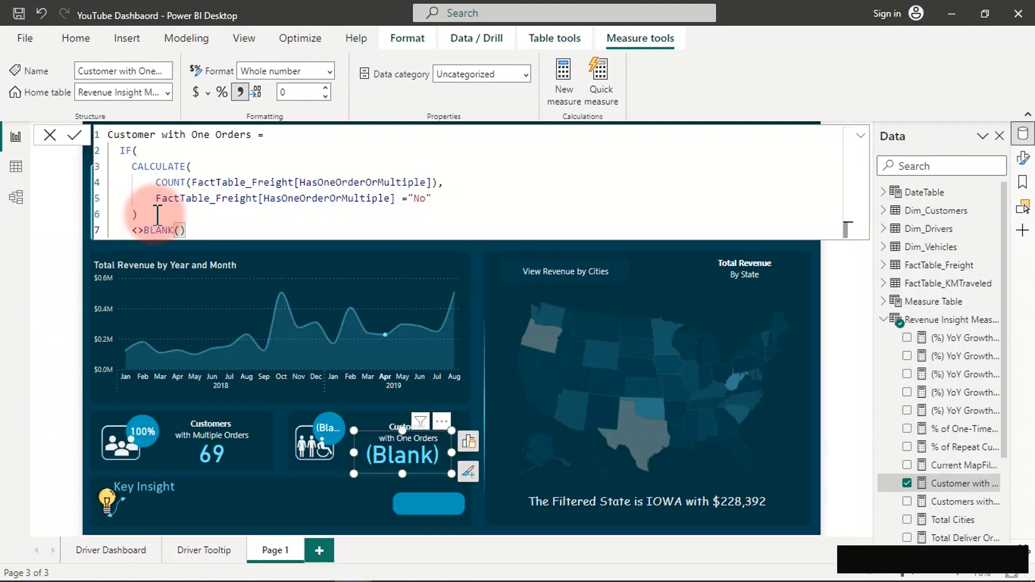
Paste the CALCULATE expression as the IF's true result, close its parenthesis, and add the separating comma after BLANK().
key("Return")
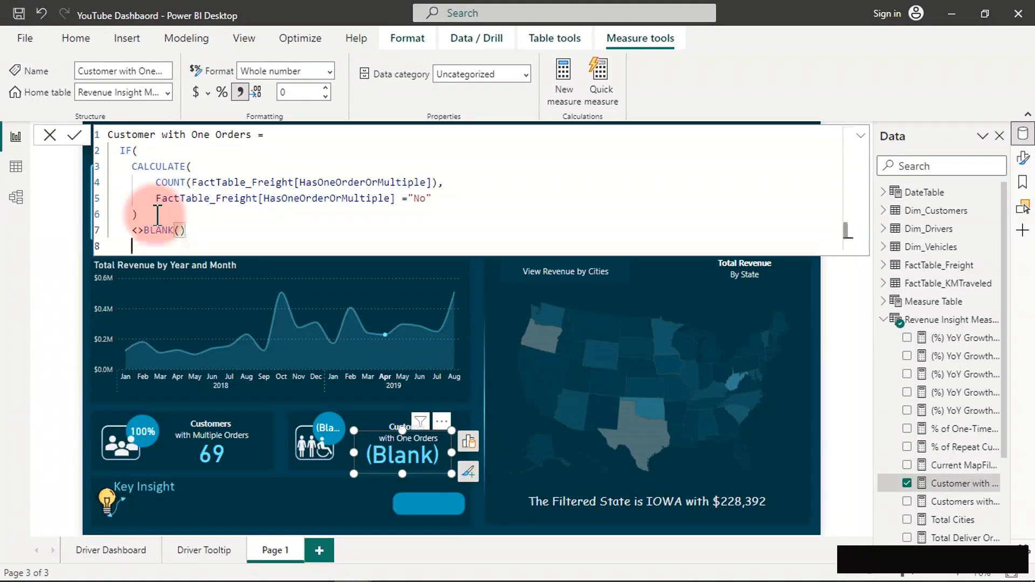
key("ctrl+v")
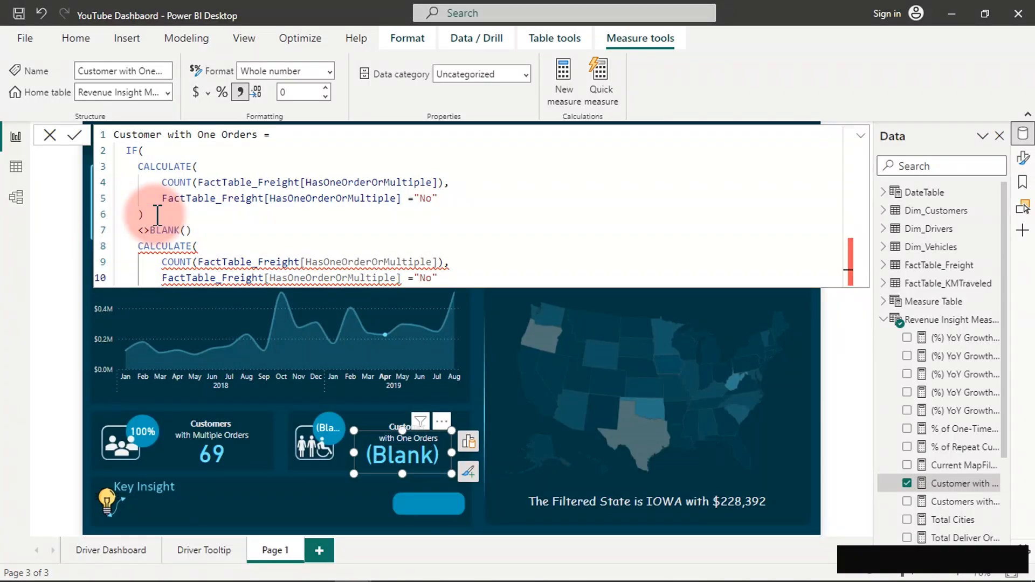
key("Return")
type(")")
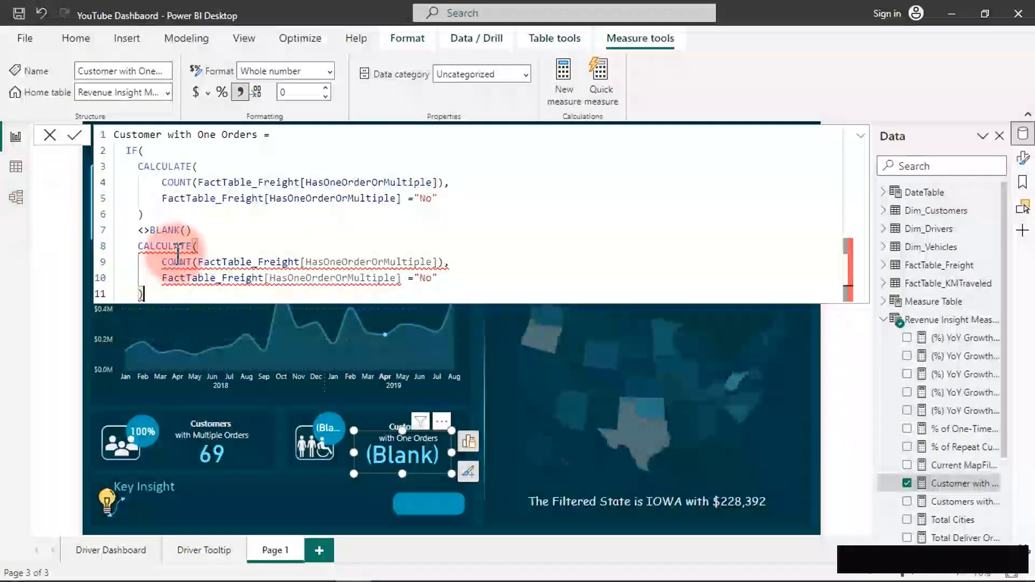
left_click(197, 224)
type(",")
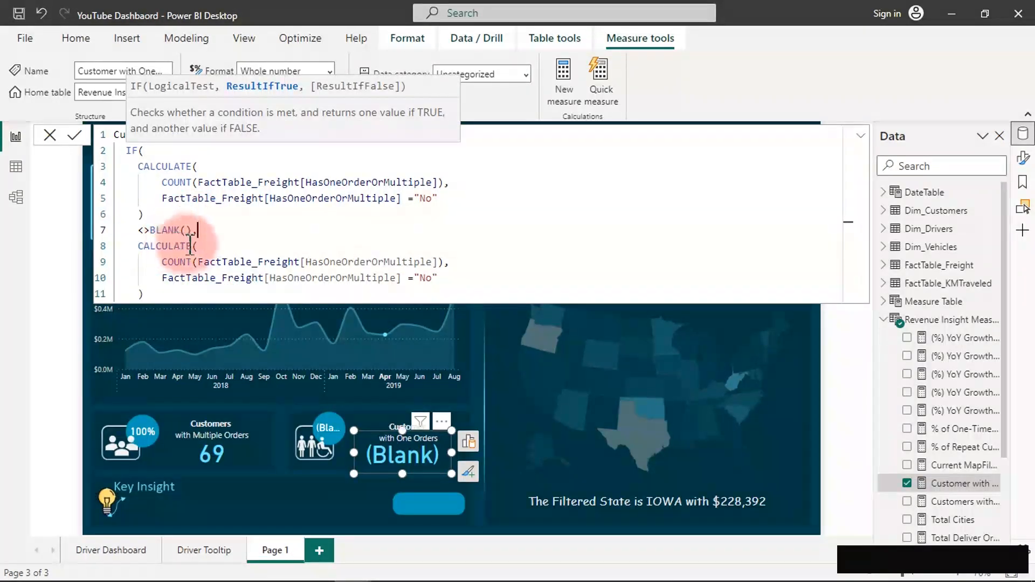
left_click_drag(135, 246, 159, 286)
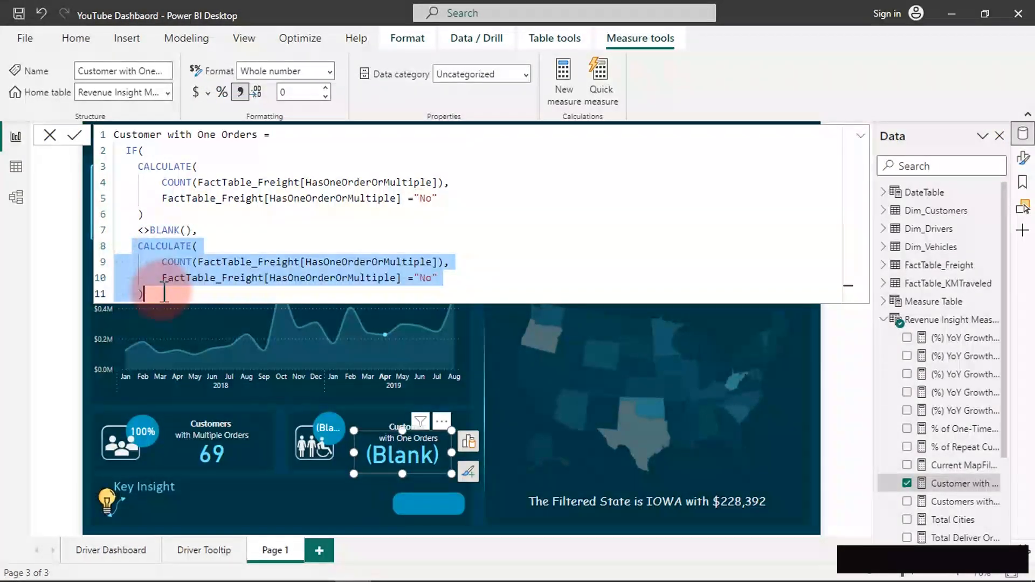
left_click_drag(135, 166, 146, 218)
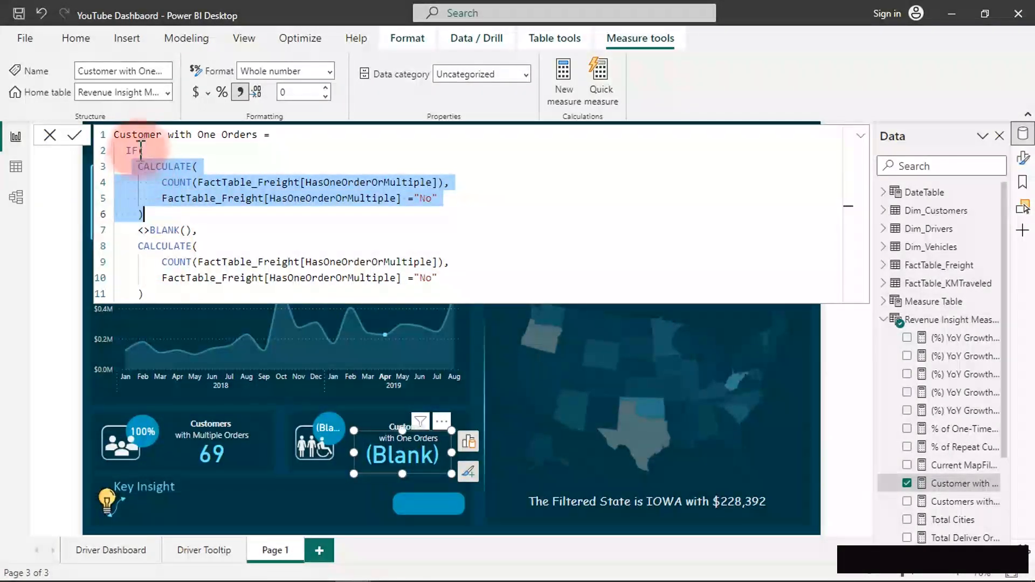
left_click(136, 167)
left_click_drag(141, 172, 172, 214)
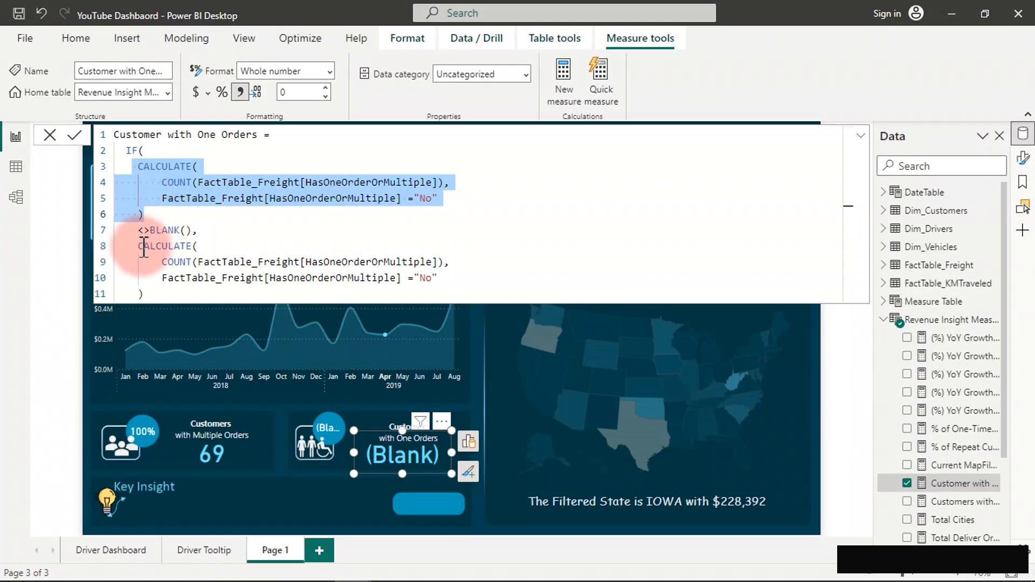
left_click_drag(135, 246, 163, 295)
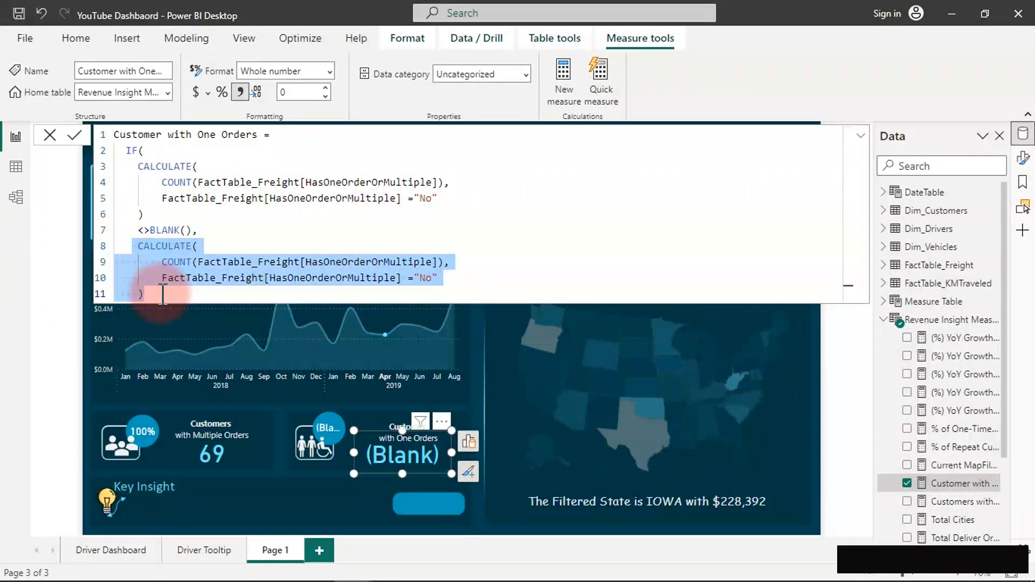
Add 0 as the IF's false result after the second CALCULATE block and close the IF function.
left_click(163, 294)
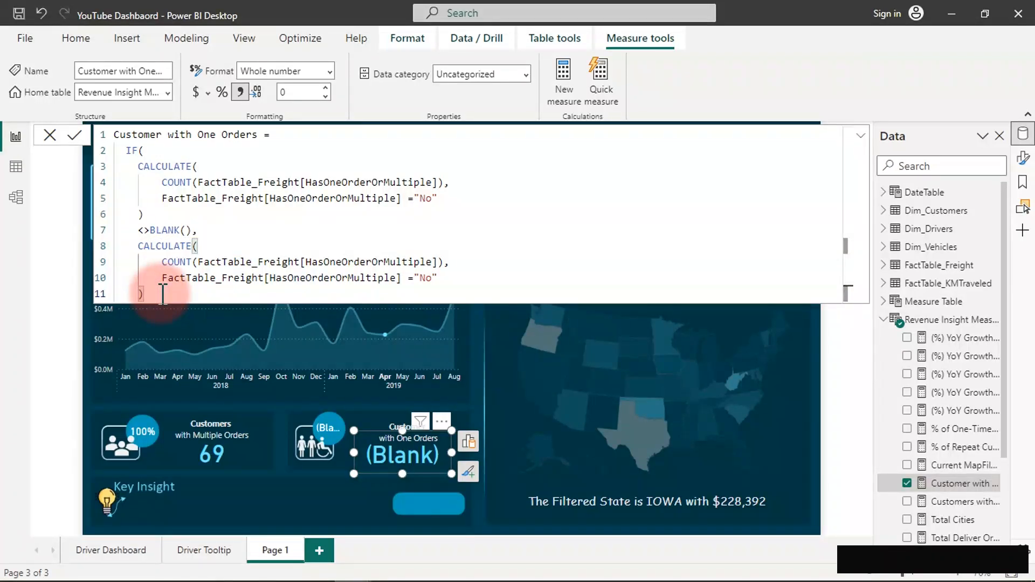
key("Return")
key("BackSpace")
type(",")
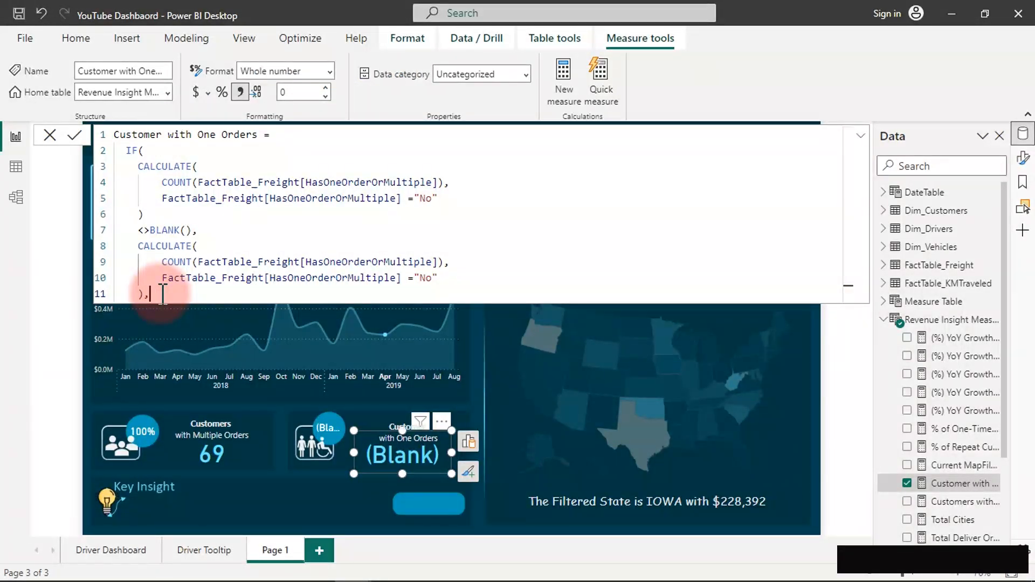
key("Return")
type("0")
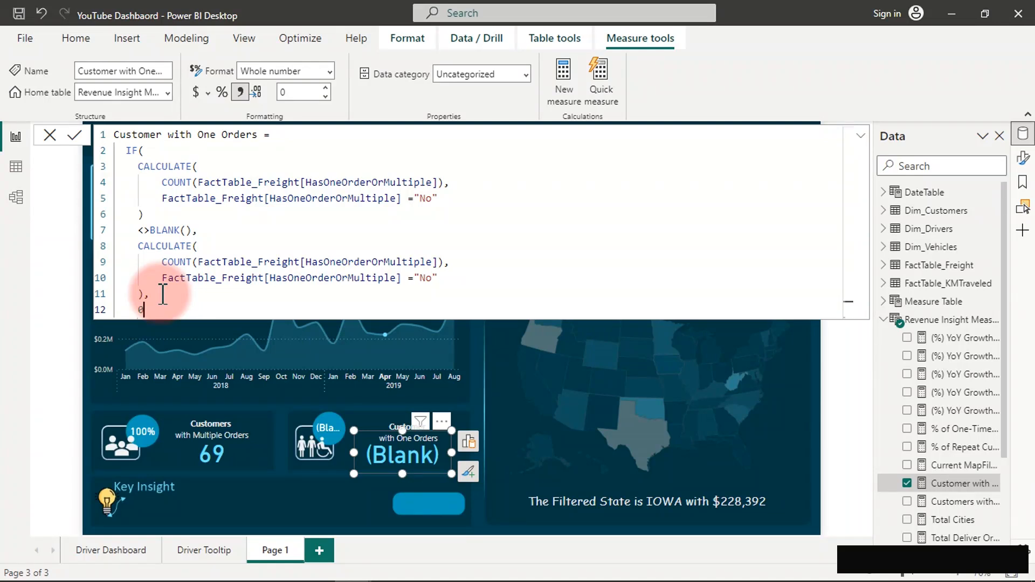
key("Return")
key("BackSpace")
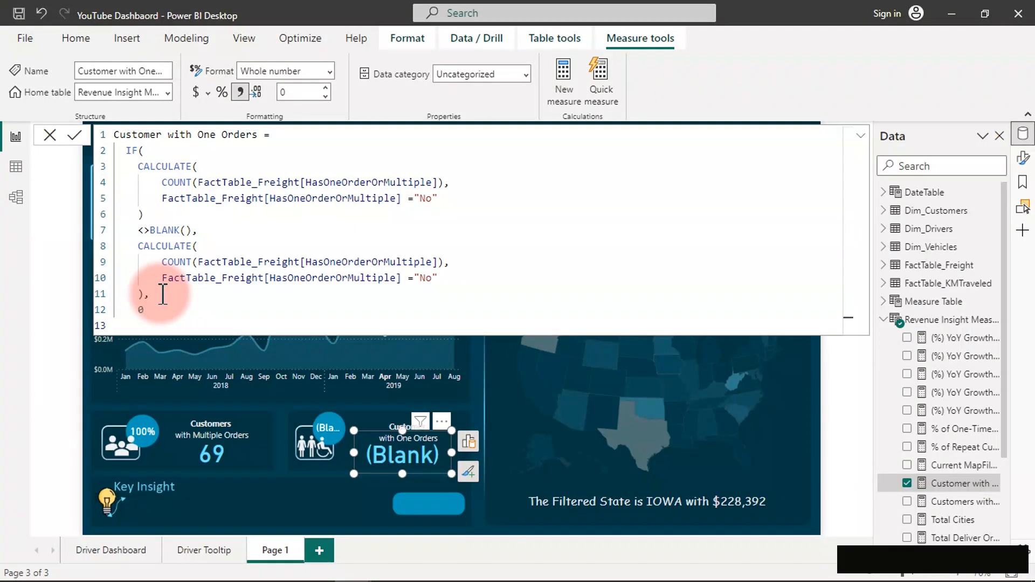
type(")")
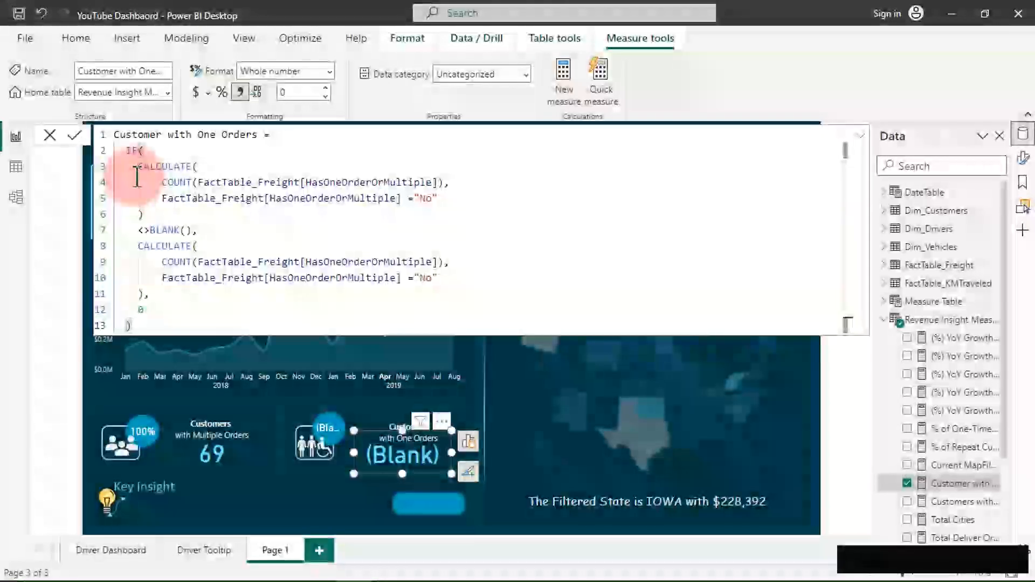
Indent all arguments of the IF function by two more levels and commit the Customer with One Orders measure.
left_click_drag(137, 172, 146, 307)
left_click(151, 312)
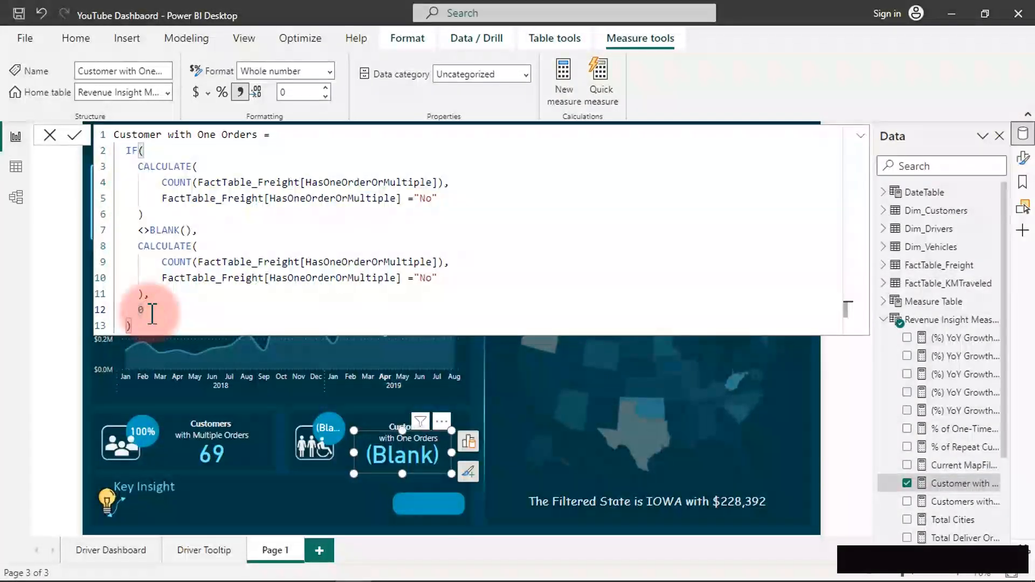
left_click_drag(133, 166, 169, 313)
key("Tab")
key("Tab")
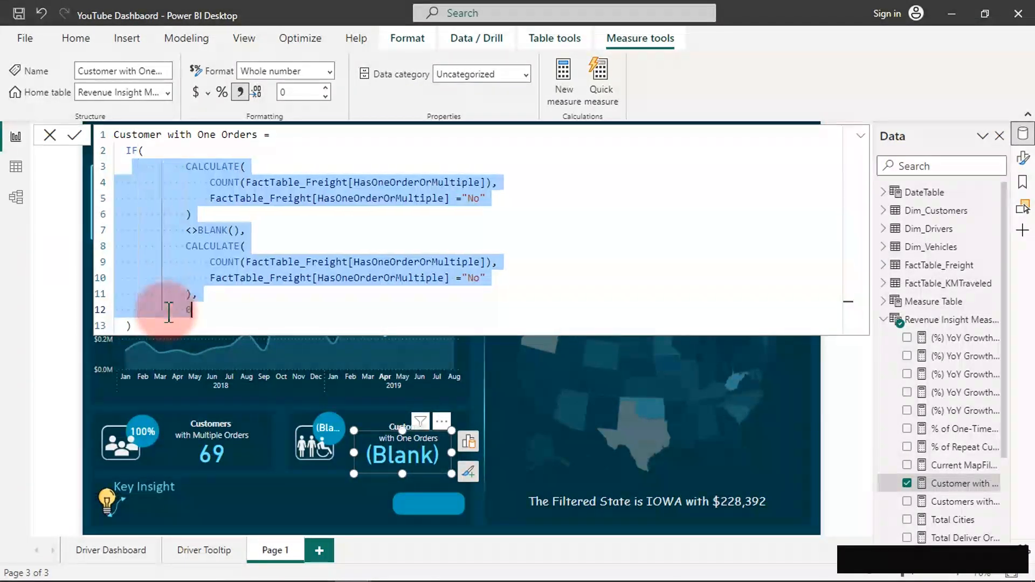
left_click(481, 227)
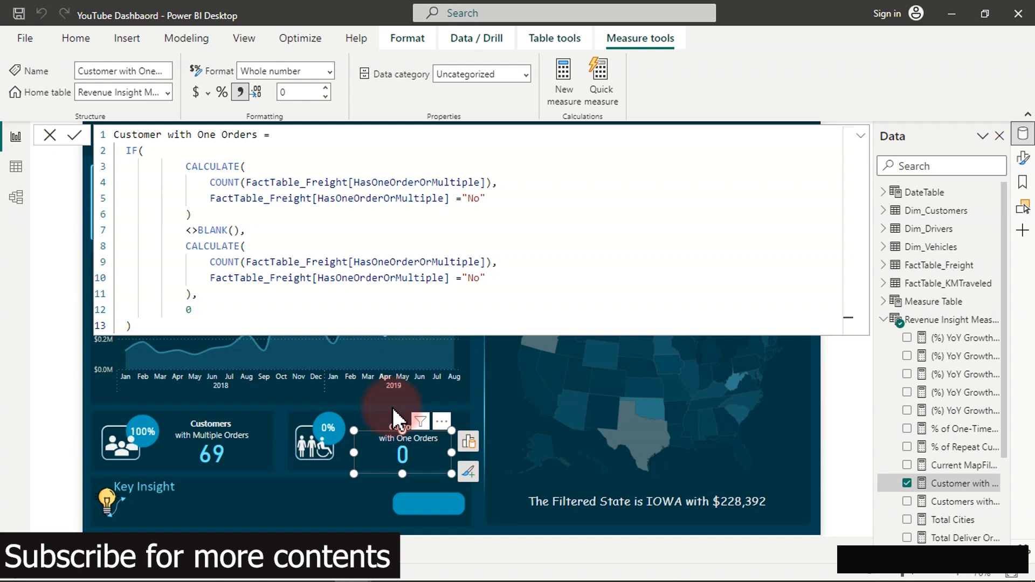
Leave the formula and select Texas on the revenue map to check the dashboard cards for another state.
left_click(396, 417)
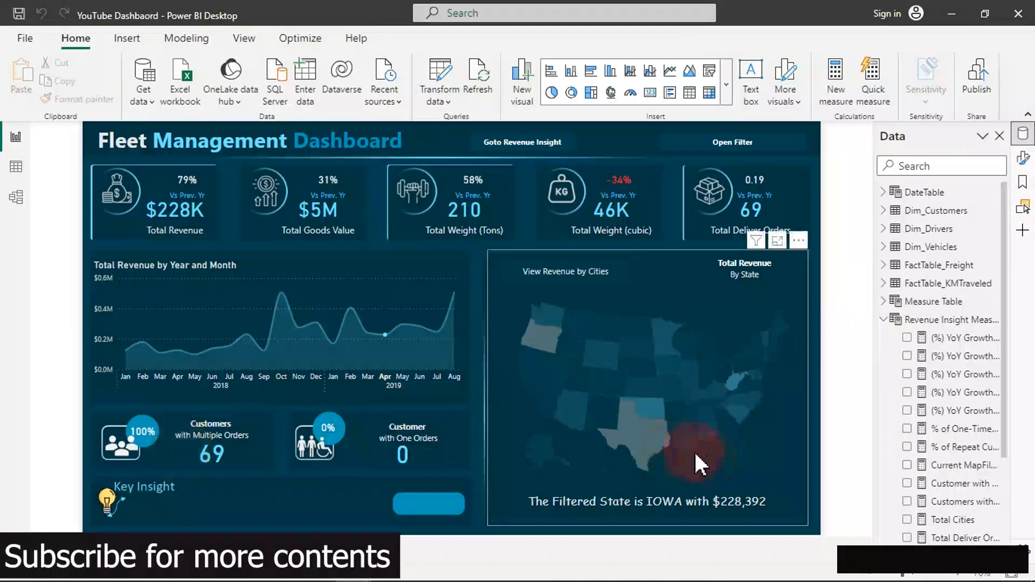
left_click(645, 432)
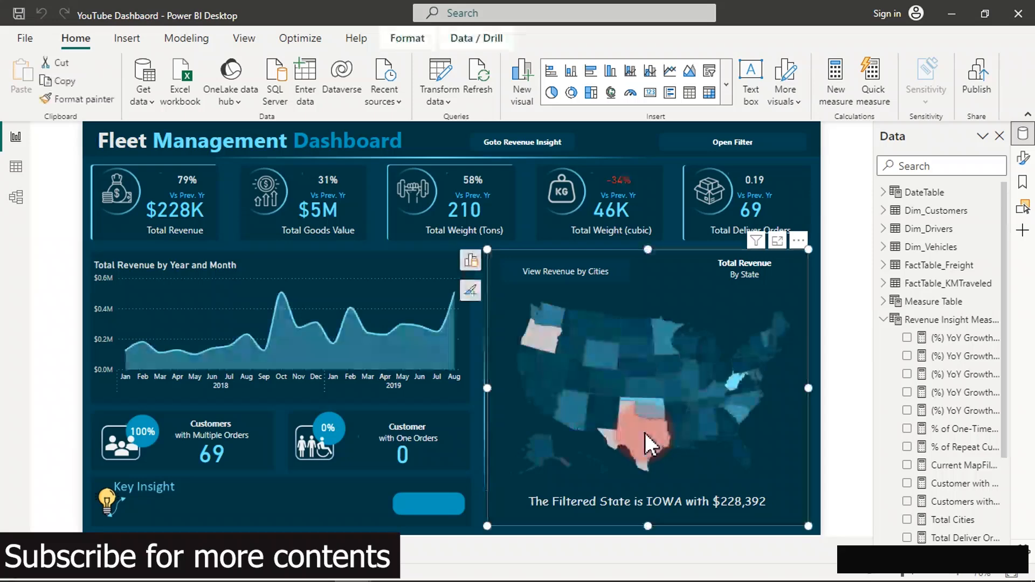
Clear the state selection on the revenue map and insert a text box on the dashboard.
left_click(555, 142)
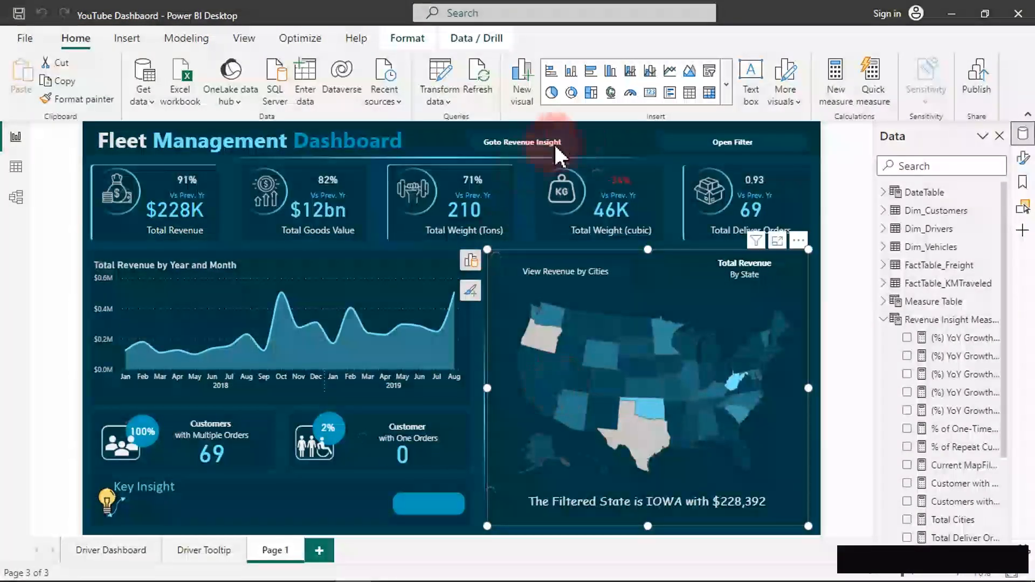
left_click(605, 135)
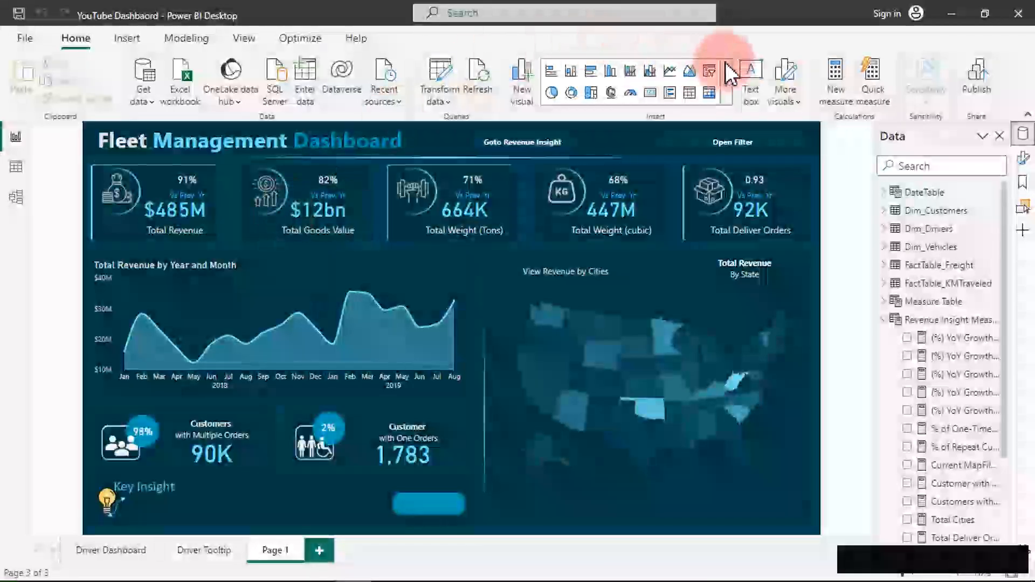
left_click(751, 70)
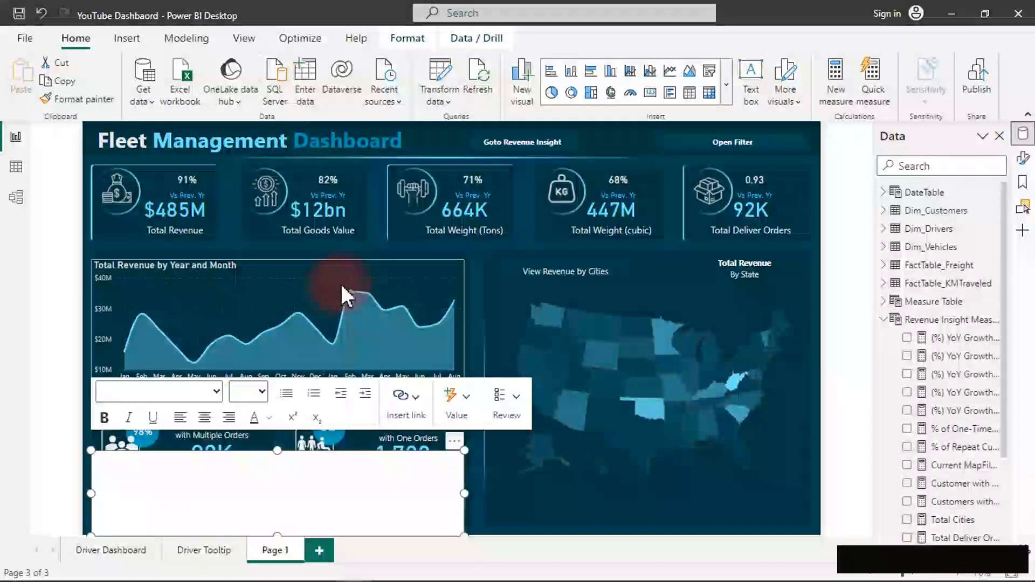
left_click(143, 474)
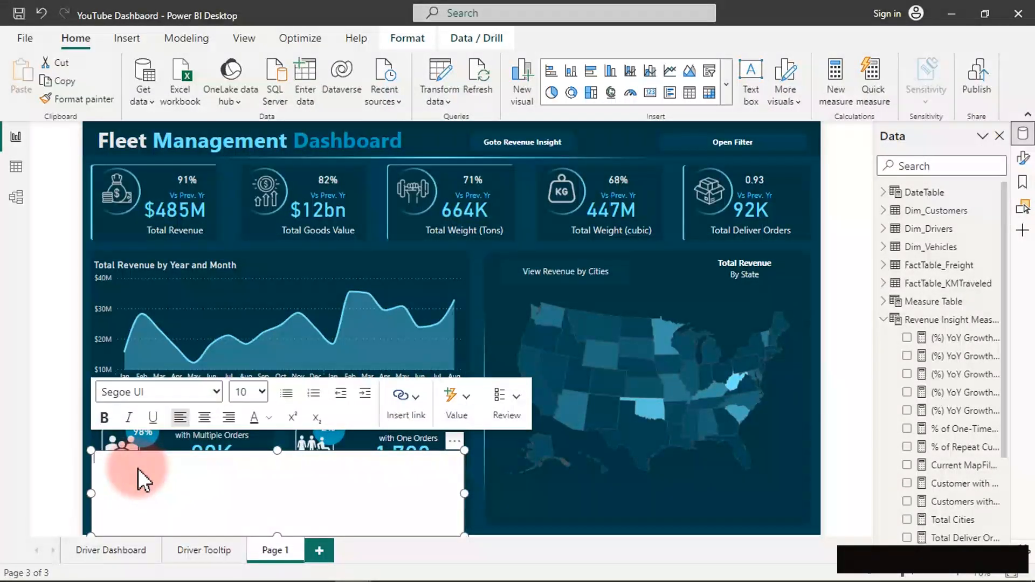
Enter in the text box "Since there is a notable number of customers placing multiple orders, focus on customer retention strategies.".
key("ctrl+v")
left_click(140, 469)
left_click(124, 478)
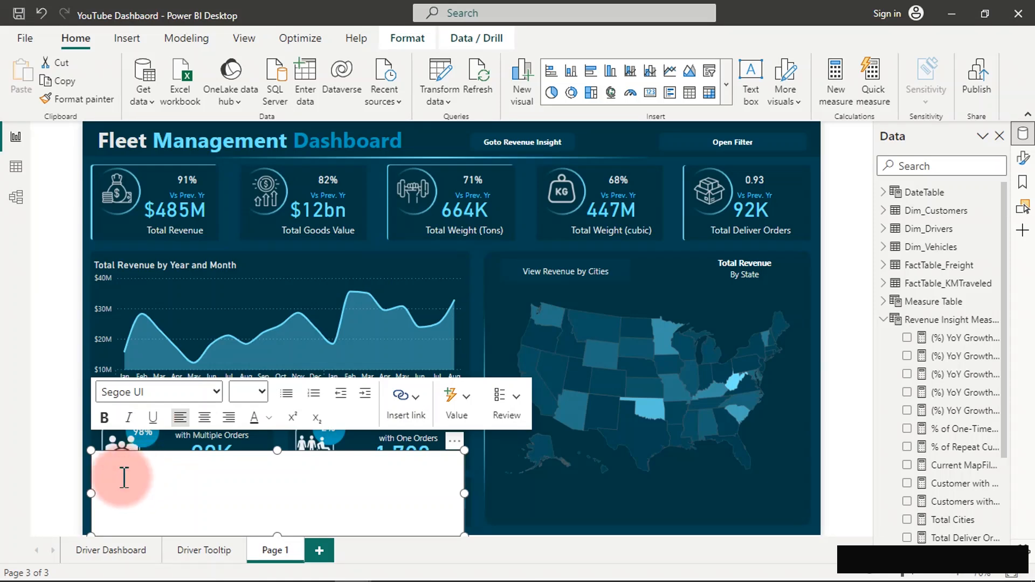
left_click(205, 477)
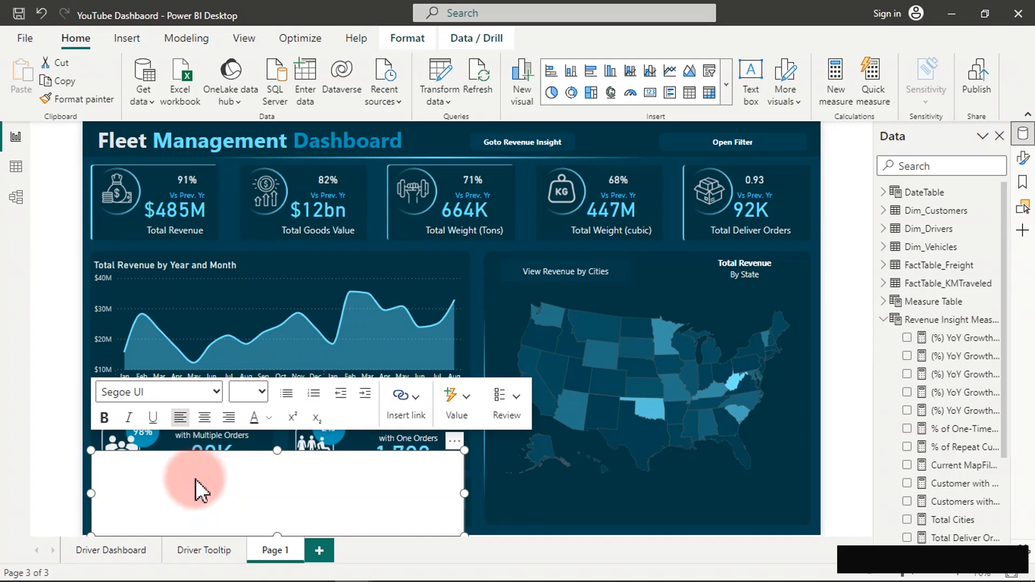
left_click(144, 468)
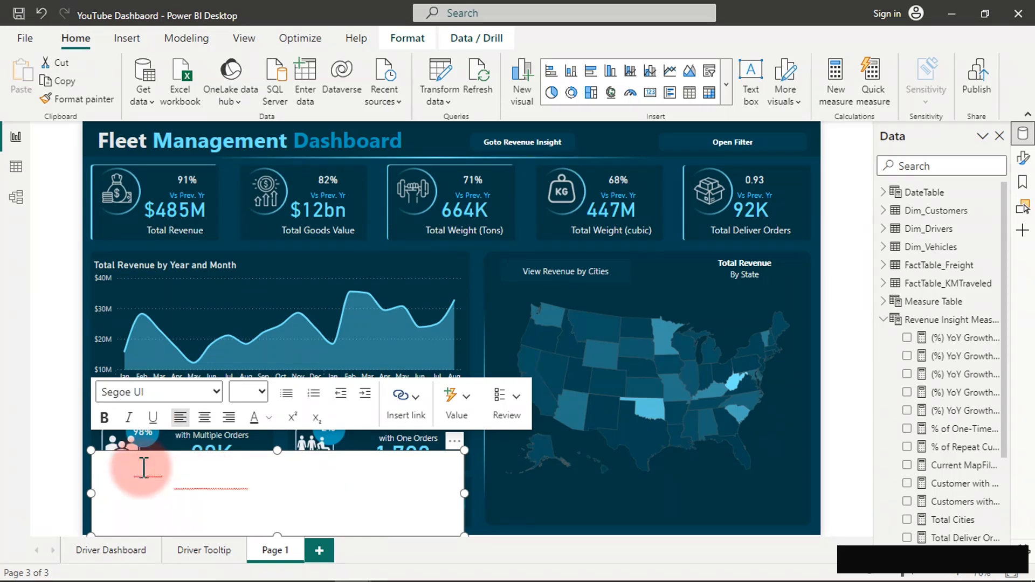
type("Since there is a notable number of customers placing multiple orders, focus on customer retention strategies.")
Center the insight text and shrink the text box's width and height to fit its two lines.
key("ctrl+a")
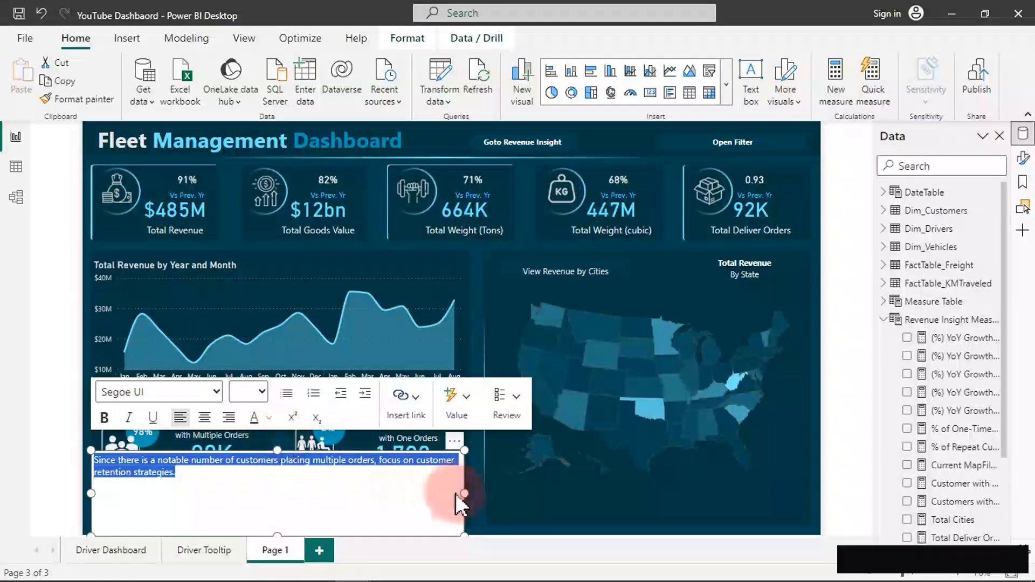
left_click_drag(464, 492, 371, 506)
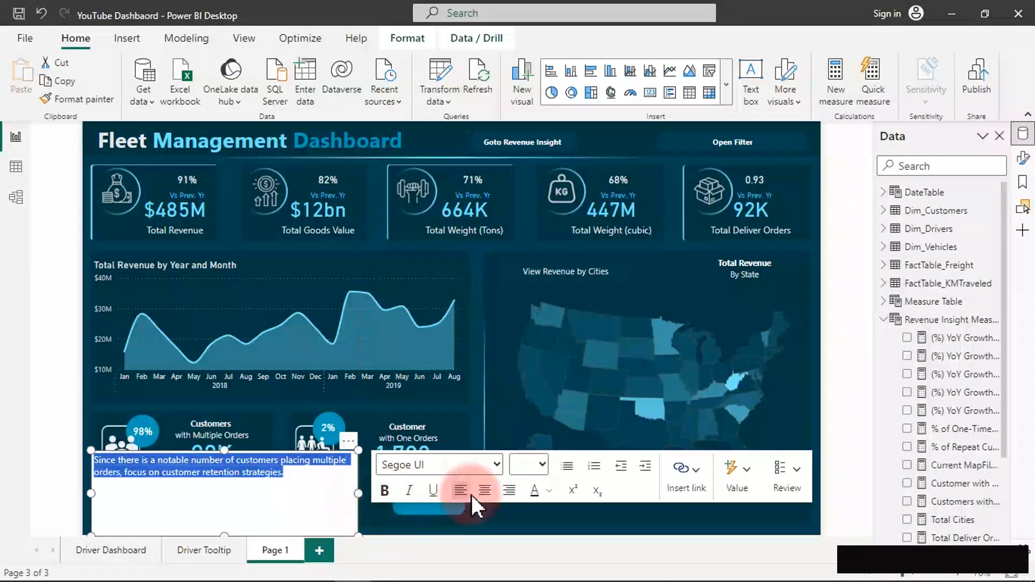
left_click(481, 493)
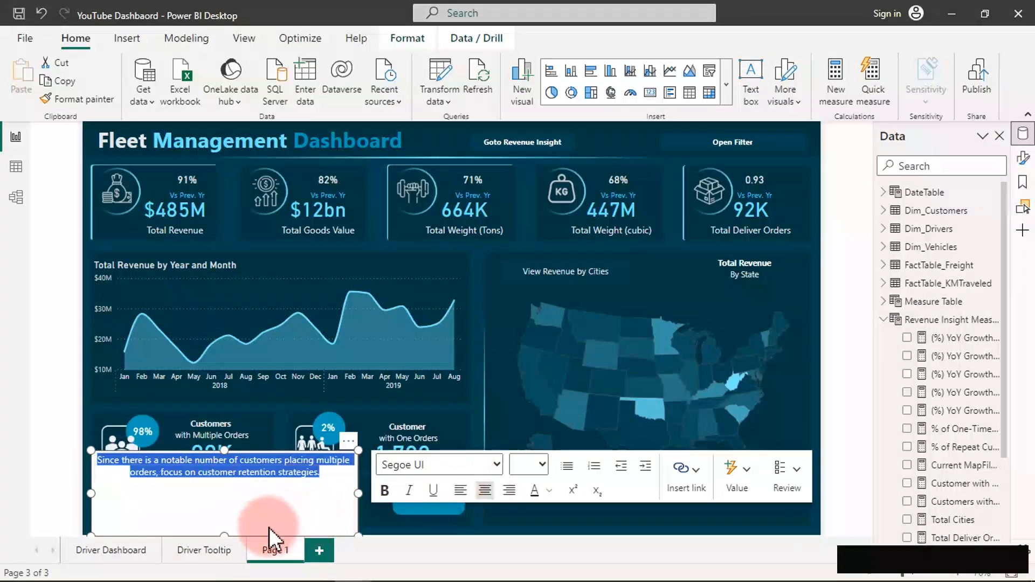
left_click_drag(226, 532, 228, 490)
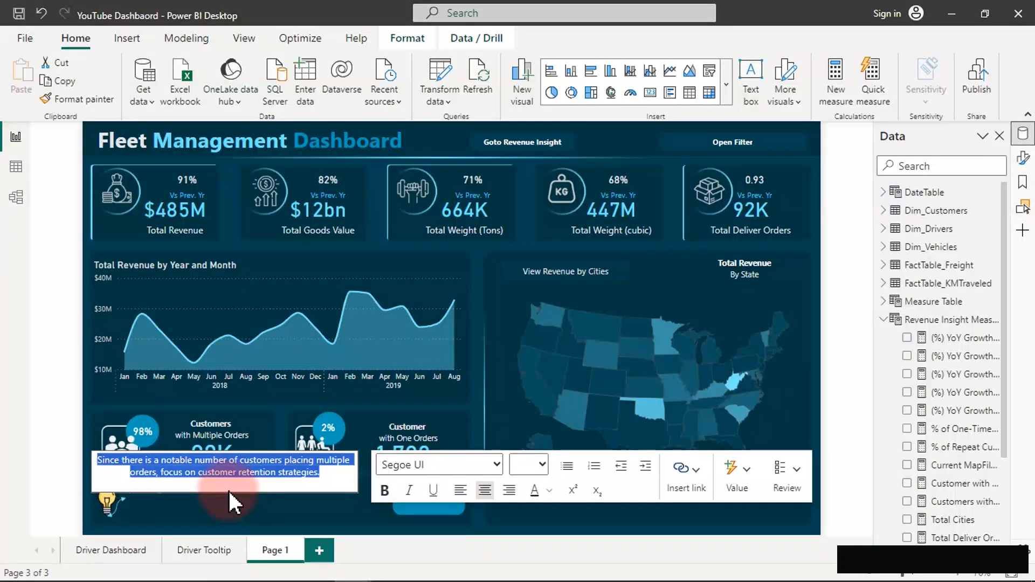
Move the insight text box beneath the Key Insight heading and turn off its background.
left_click_drag(345, 442, 381, 478)
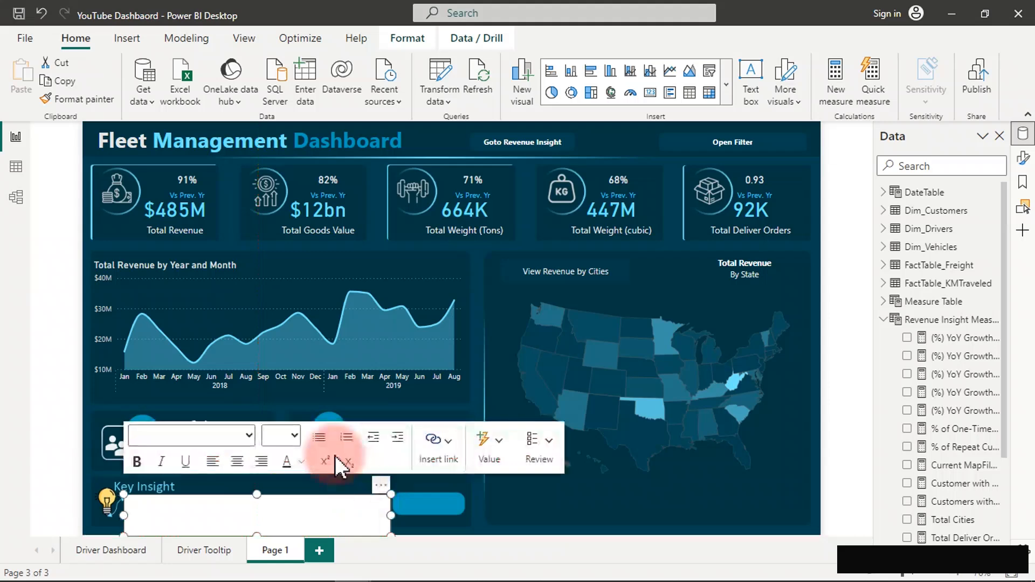
left_click(1022, 157)
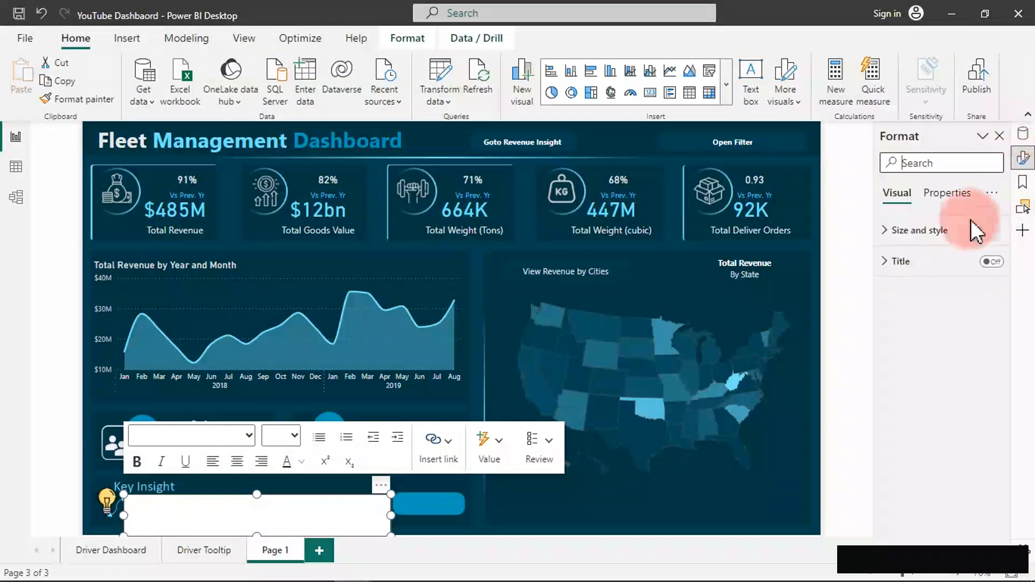
left_click(916, 232)
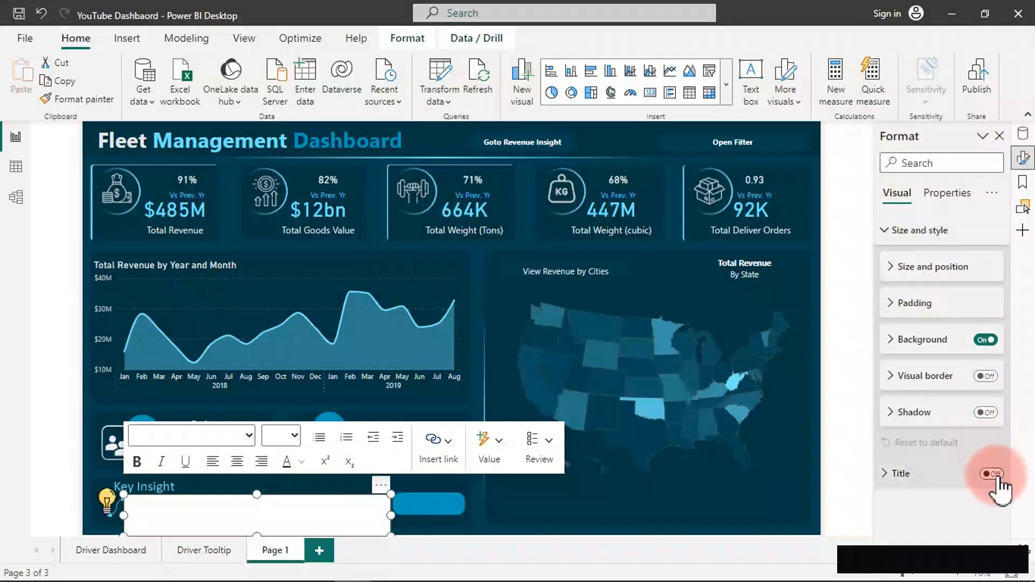
left_click(977, 341)
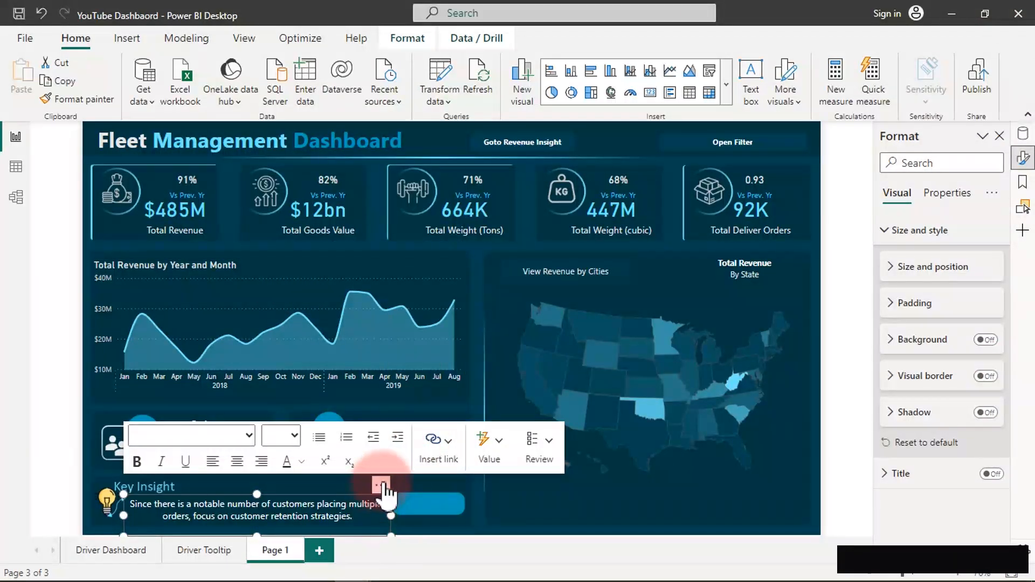
left_click_drag(381, 484, 380, 487)
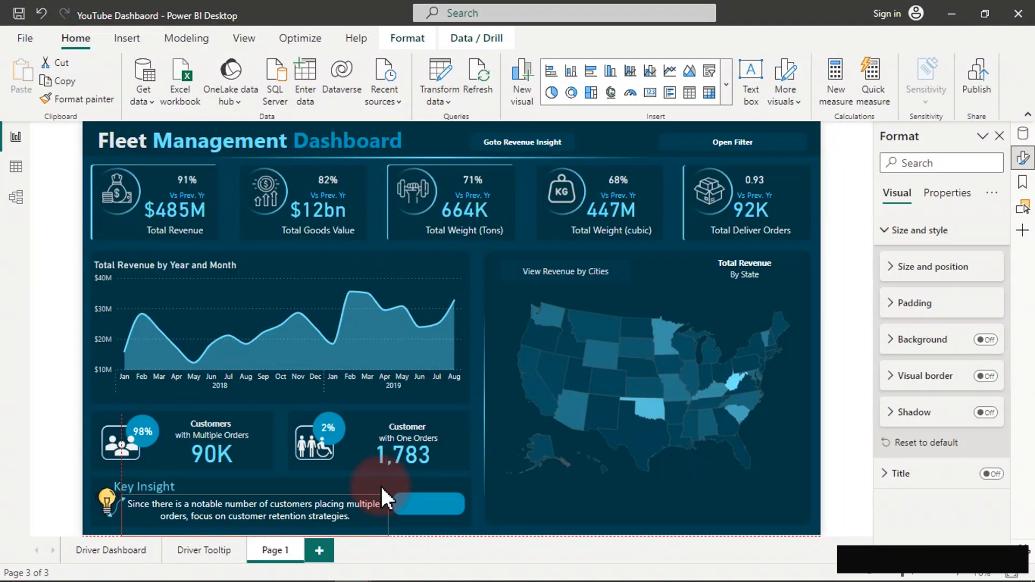
left_click_drag(380, 484, 380, 484)
Add a blank report page and return to Page 1.
left_click(439, 135)
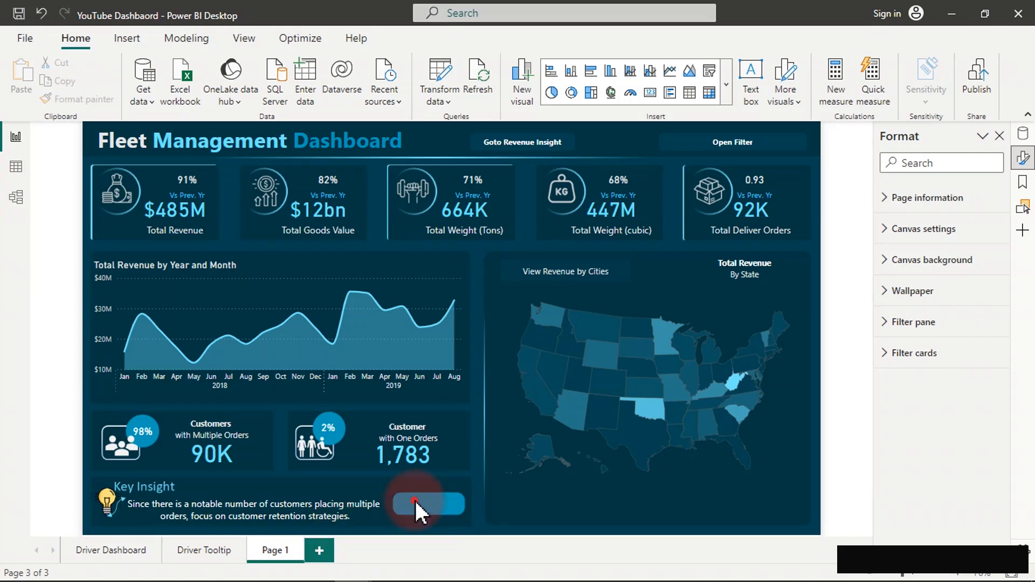
left_click(320, 552)
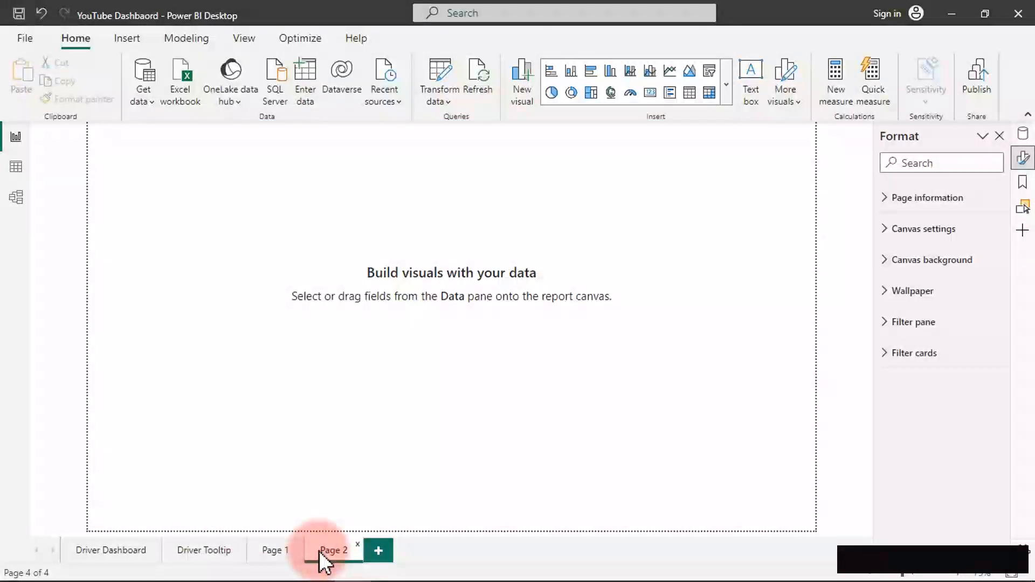
left_click(271, 551)
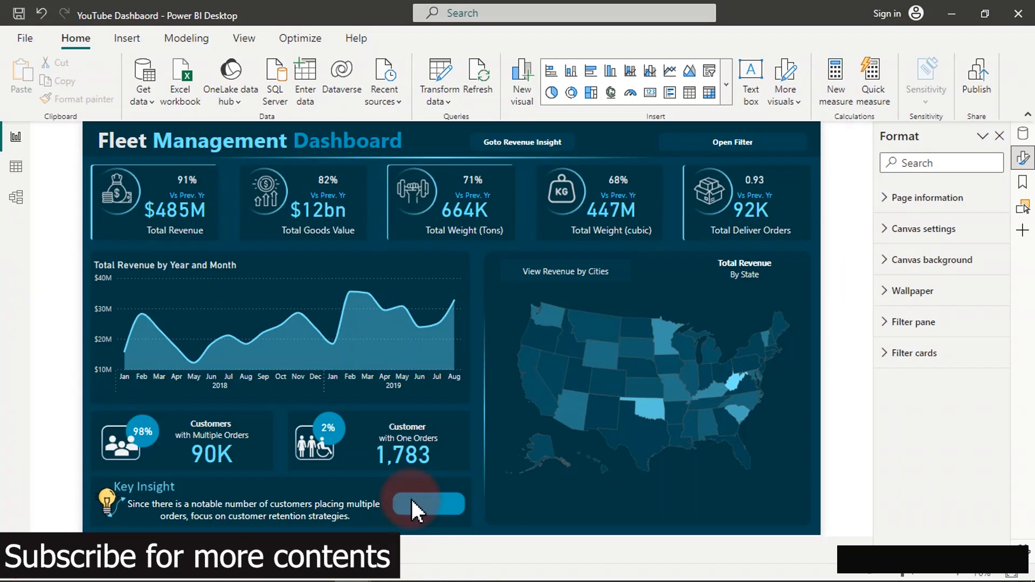
Duplicate the View Revenue by Cities button group and place the copy over the blue shape in the Key Insight panel.
left_click(573, 286)
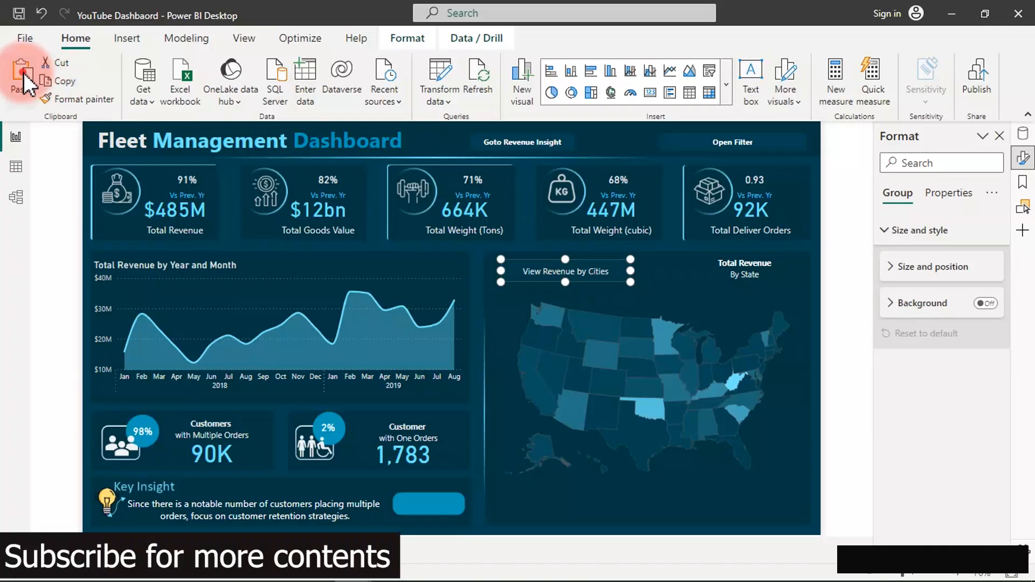
key("ctrl+v")
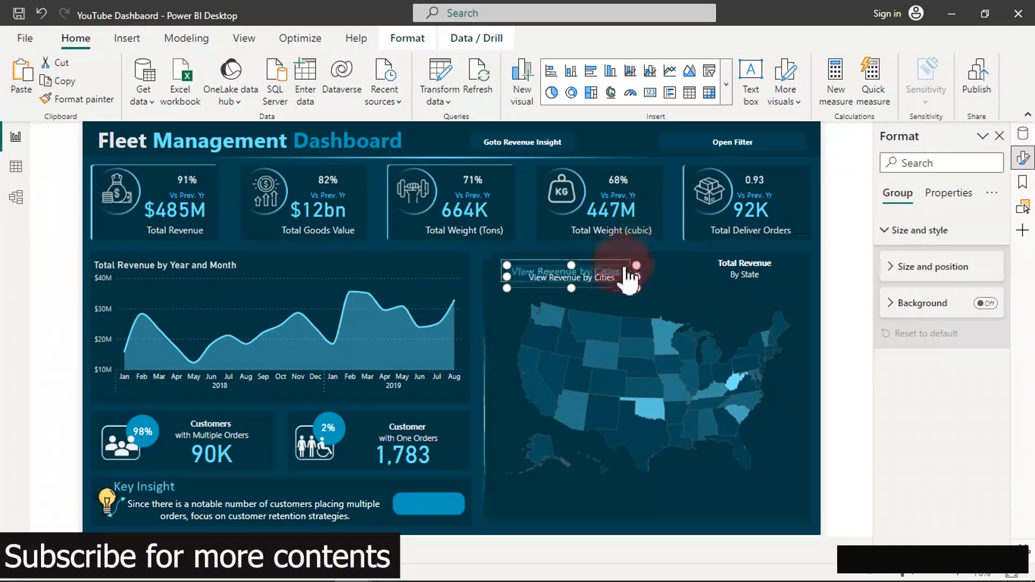
left_click_drag(629, 262, 520, 494)
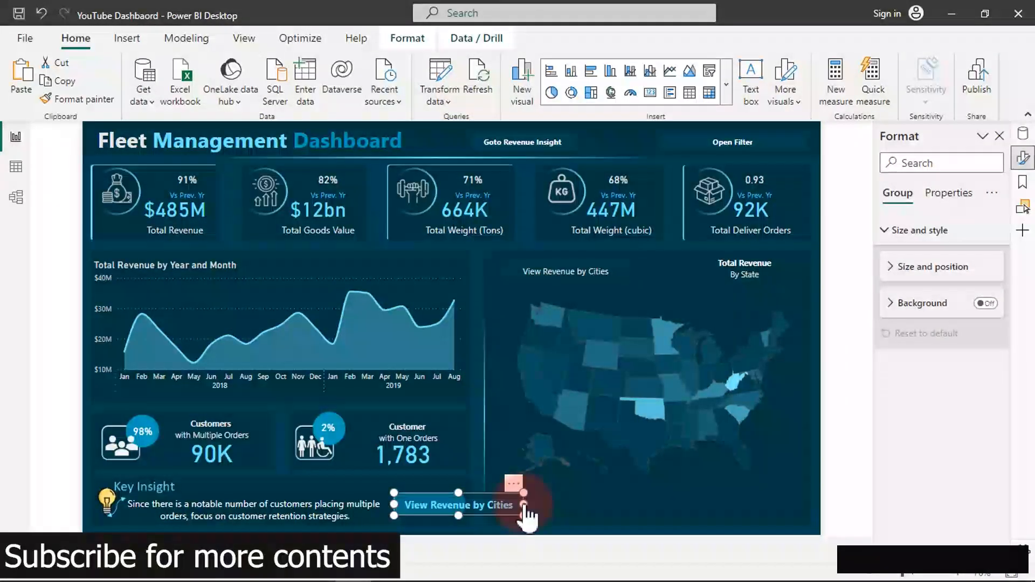
left_click_drag(525, 506, 523, 505)
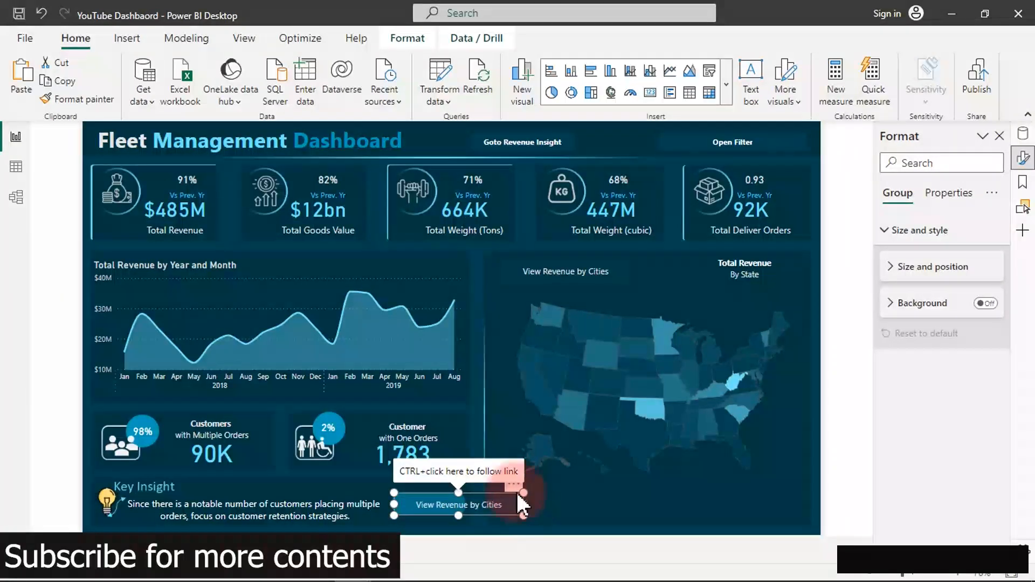
right_click(401, 499)
mouse_move(488, 504)
left_click(452, 479)
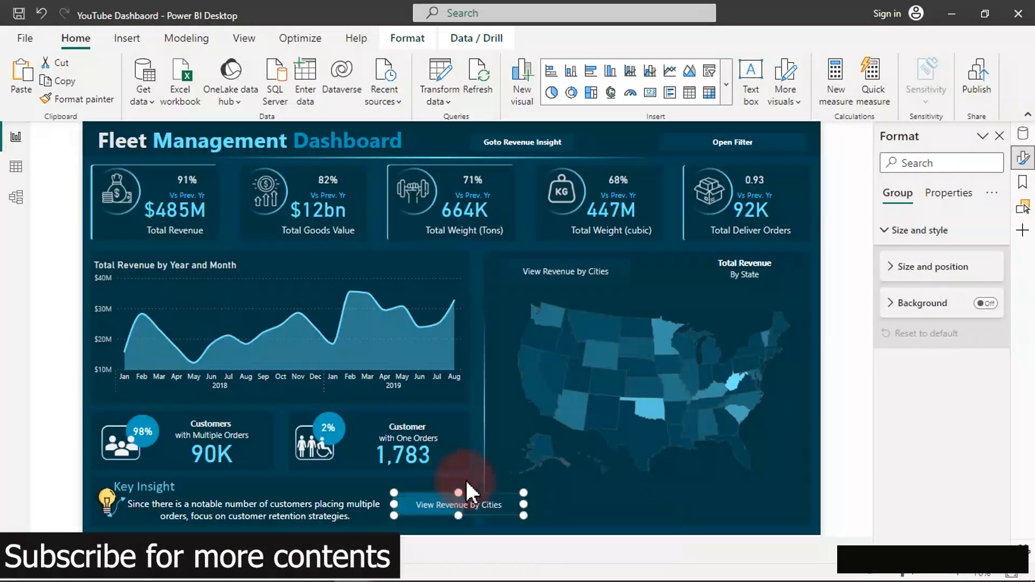
left_click_drag(525, 505, 523, 506)
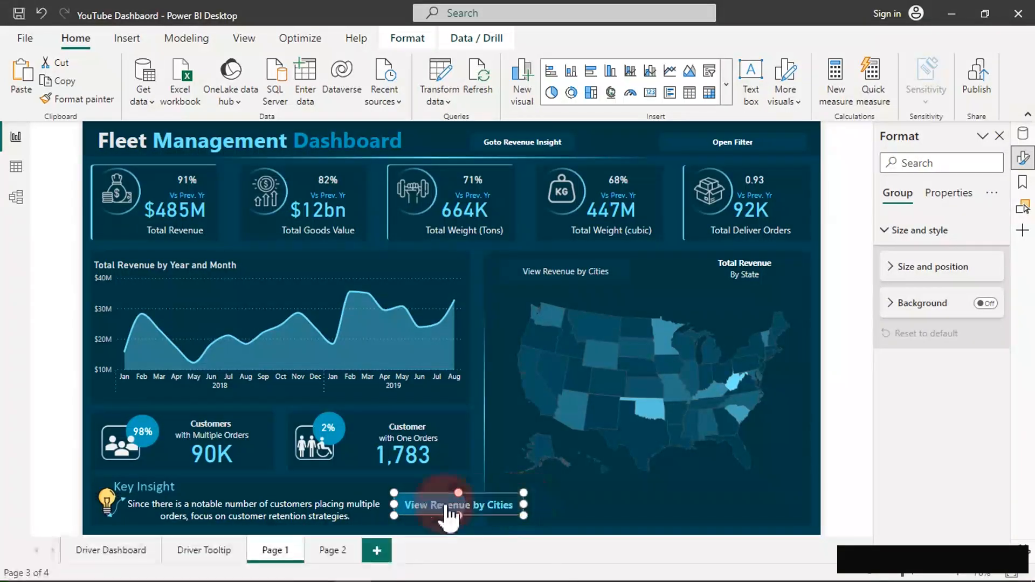
right_click(395, 507)
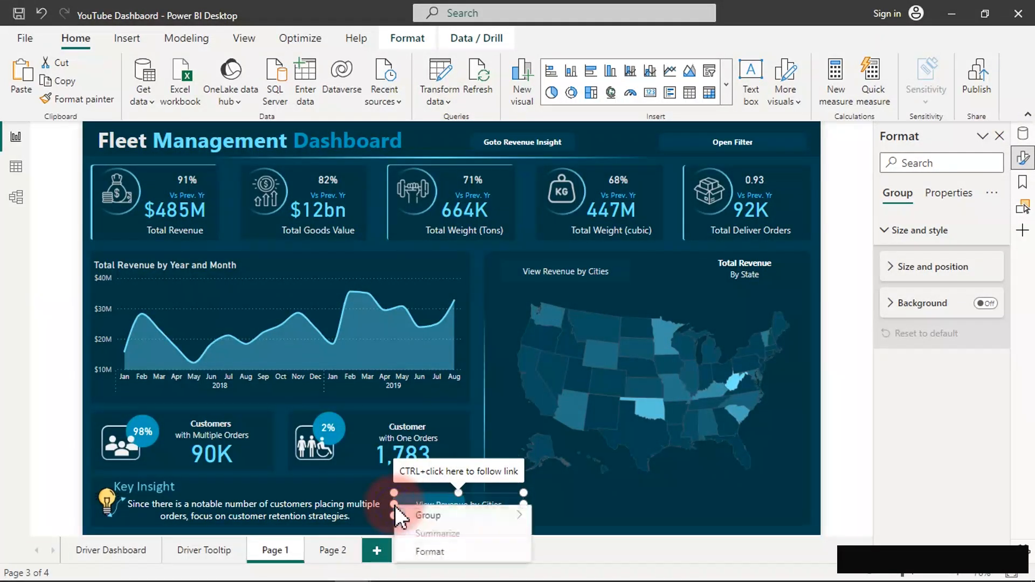
left_click(432, 478)
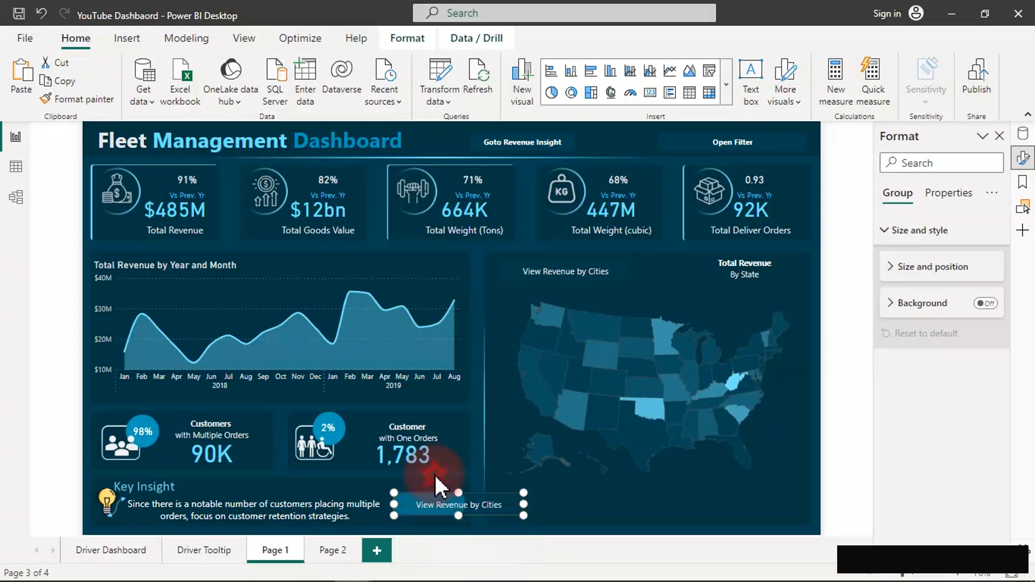
left_click(435, 473)
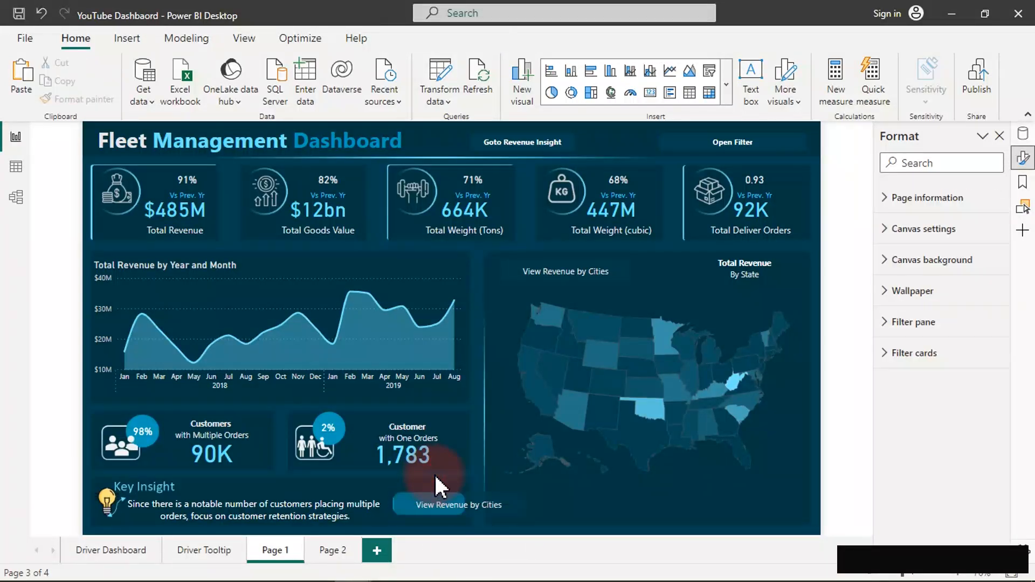
Narrow the copied View Revenue by Cities button to the width of the blue shape in the Key Insight panel.
right_click(423, 505)
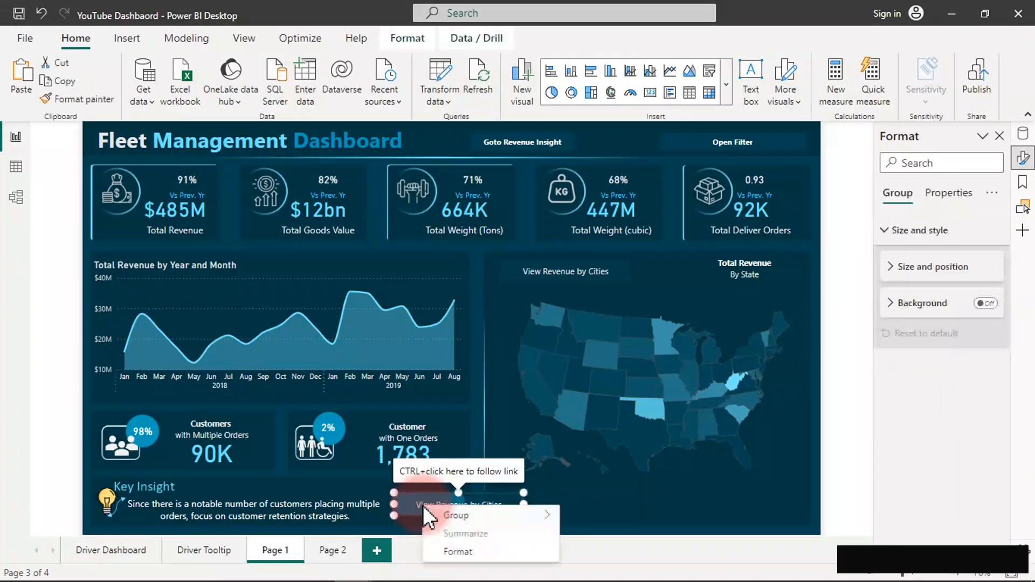
left_click(518, 495)
left_click_drag(523, 494, 465, 505)
Examine the copied button's action settings and the bookmarks available for it.
scroll(920, 426, "down", 2)
scroll(921, 429, "down", 5)
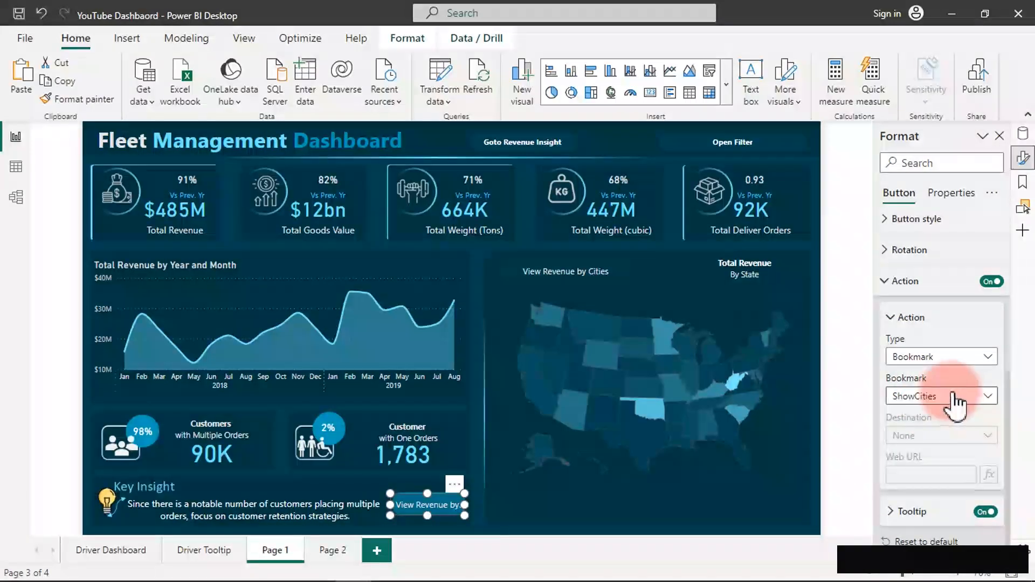
left_click(947, 398)
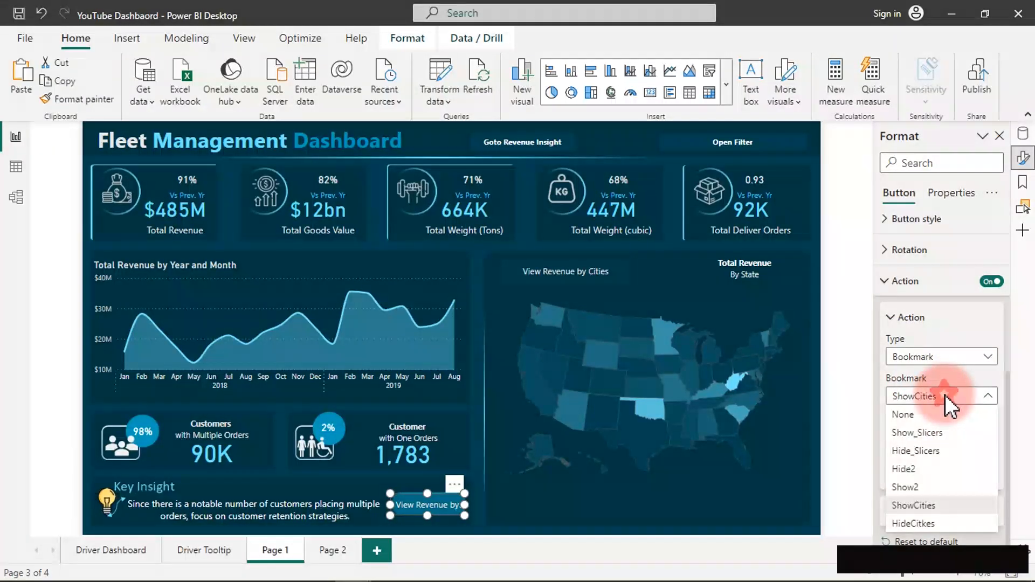
left_click(945, 395)
scroll(923, 337, "up", 7)
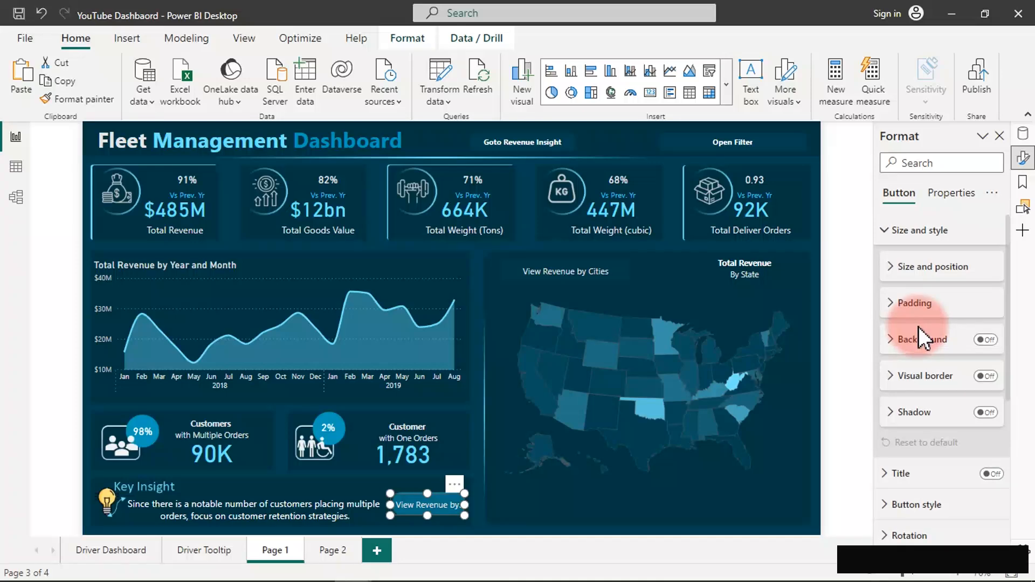
Replace the copied button's text in the Key Insight panel with "Learn More".
left_click(890, 231)
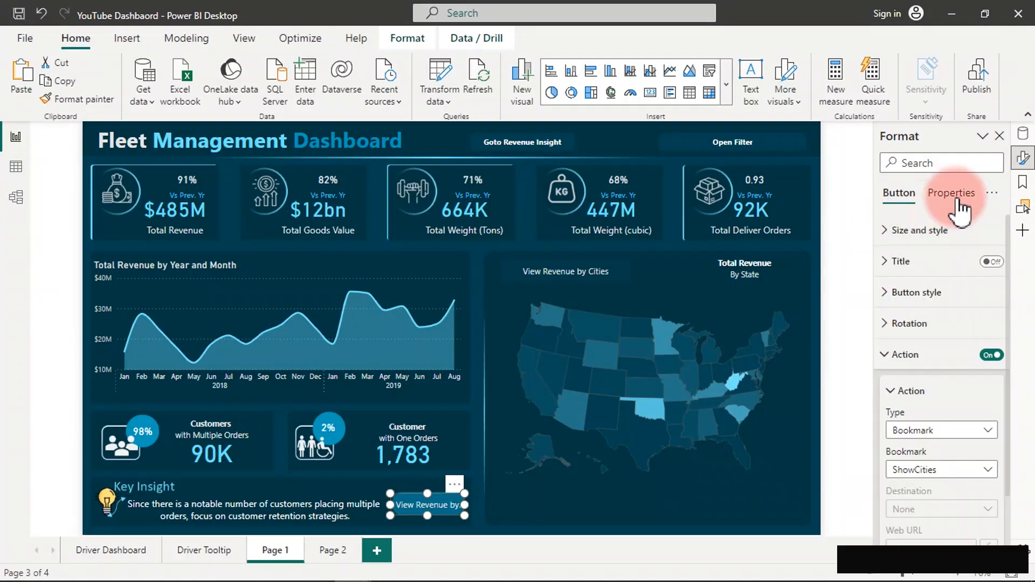
left_click(889, 359)
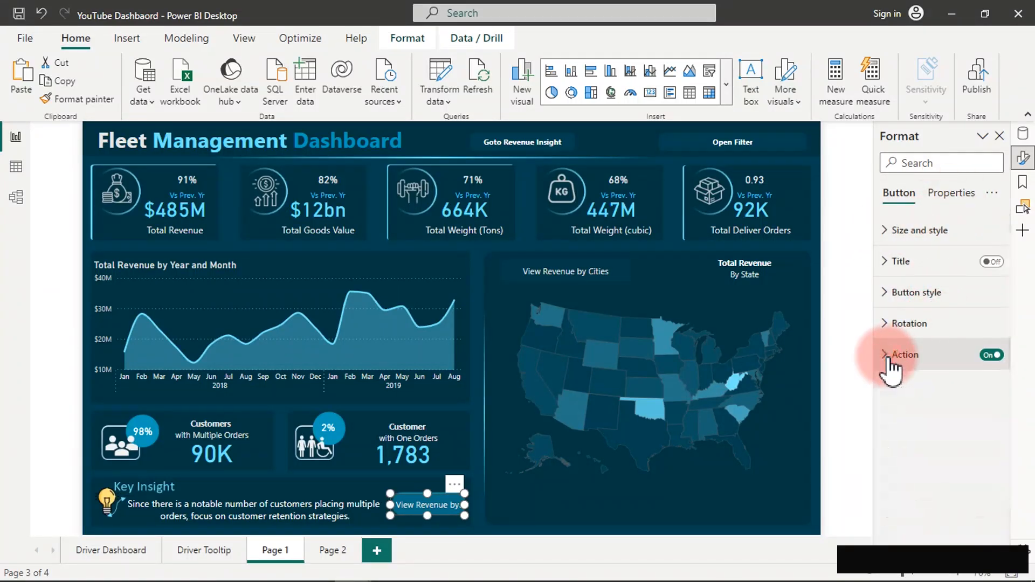
left_click(916, 294)
scroll(938, 418, "down", 5)
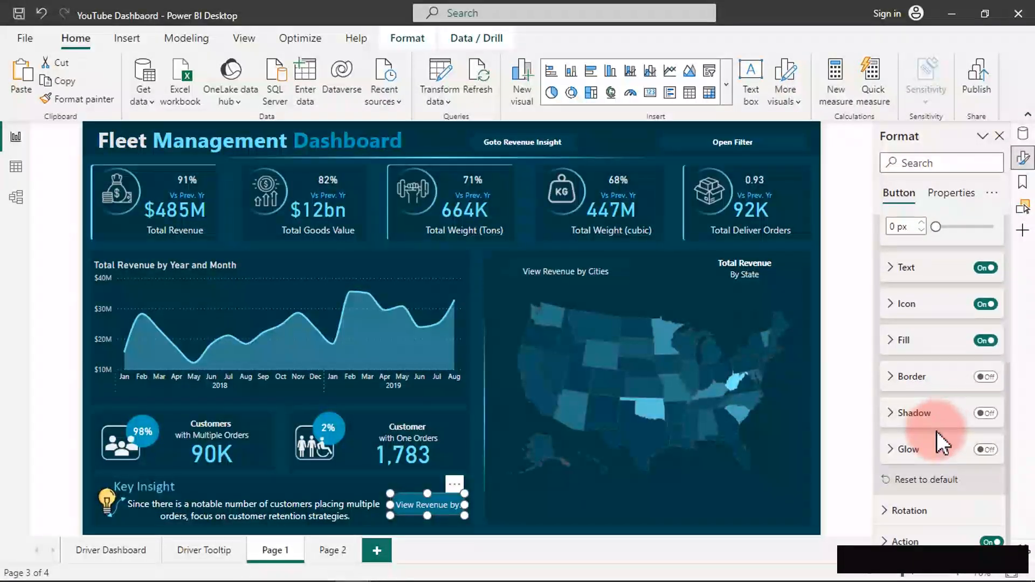
scroll(934, 356, "up", 2)
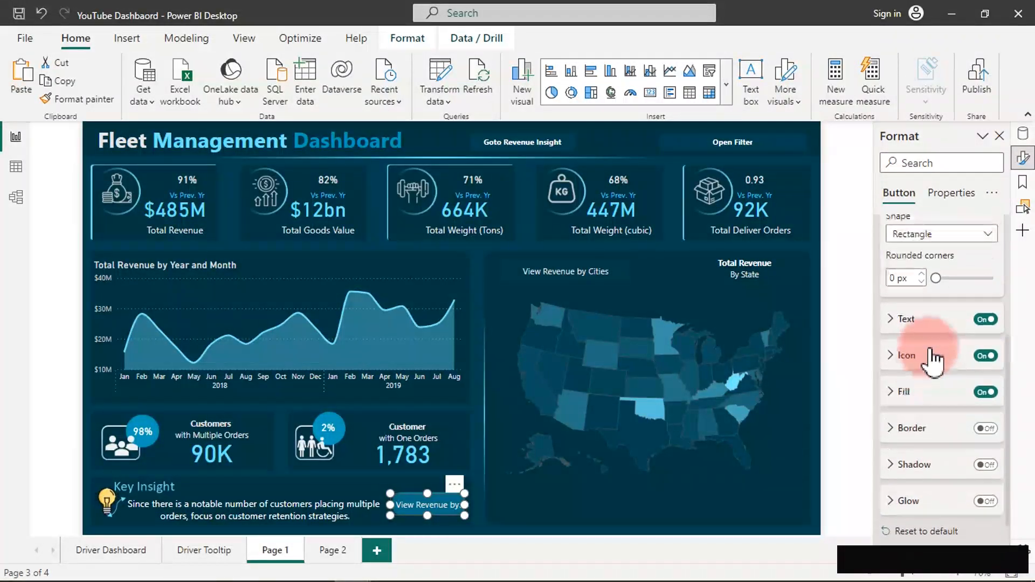
left_click(917, 321)
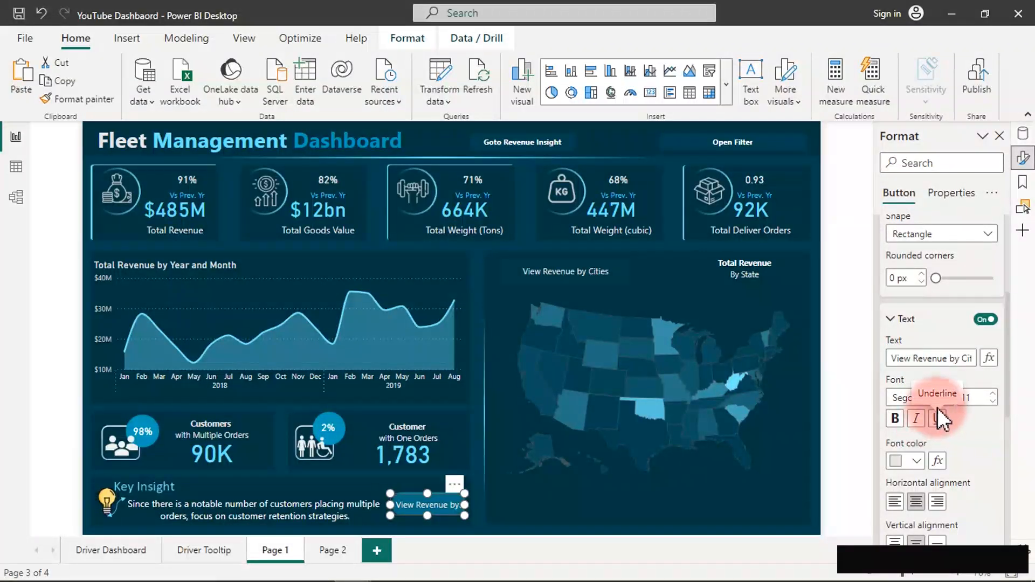
scroll(935, 315, "up", 1)
scroll(937, 307, "up", 1)
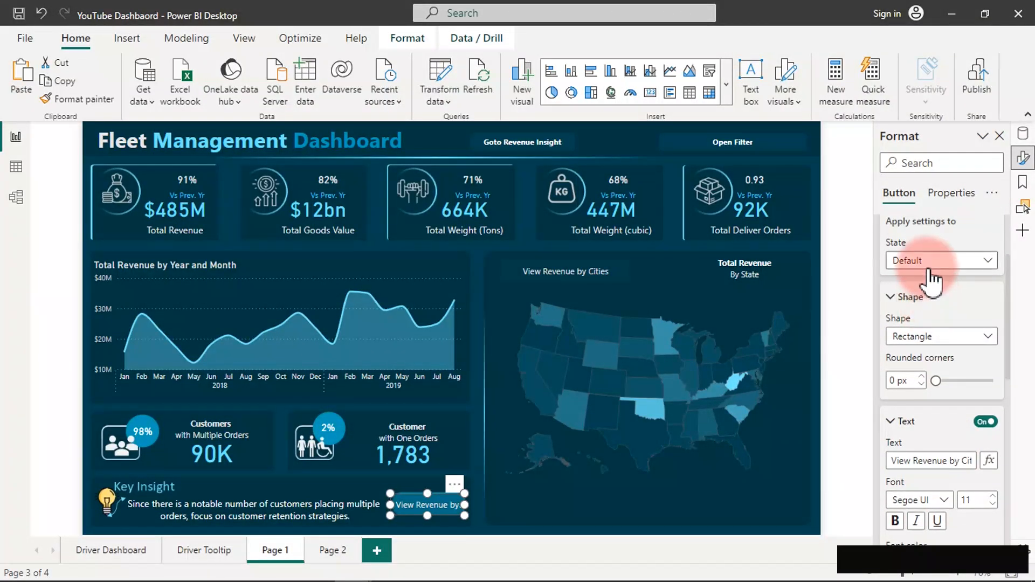
scroll(941, 350, "down", 2)
left_click(958, 358)
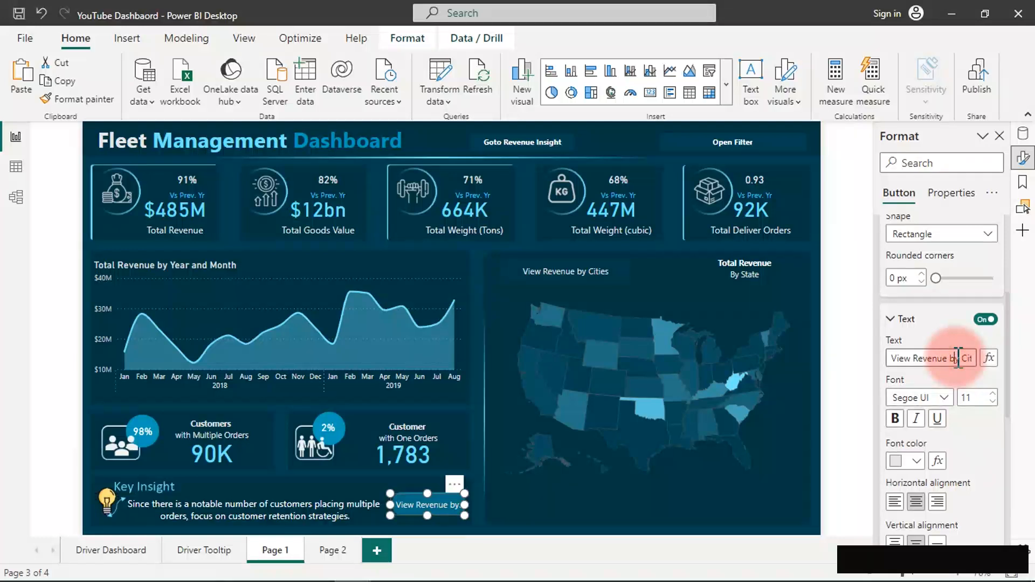
key("ctrl+a")
type("Learn m")
key("BackSpace")
type("More")
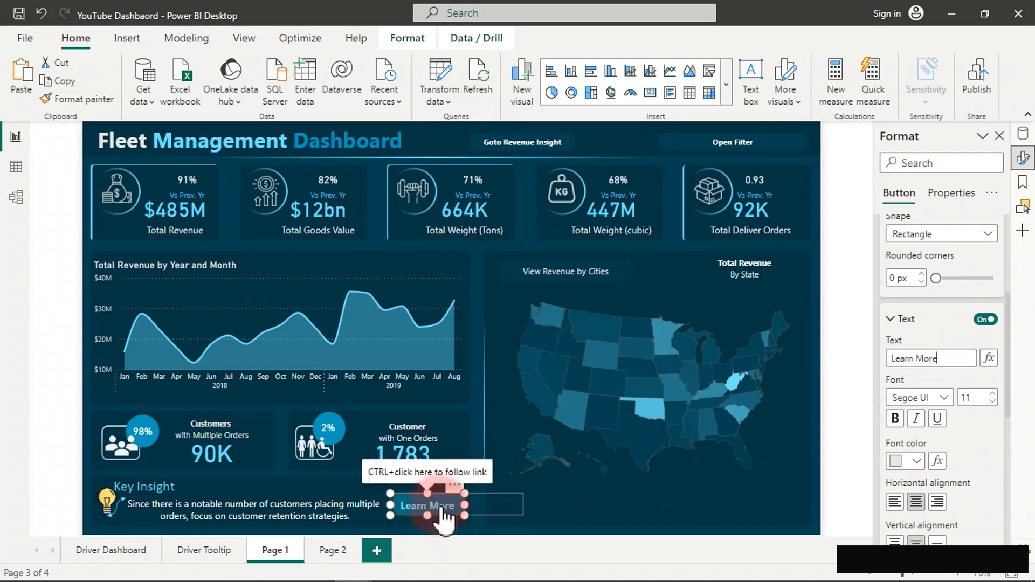
Turn off the Learn More button's fill and deselect the button.
left_click(942, 347)
scroll(951, 402, "down", 5)
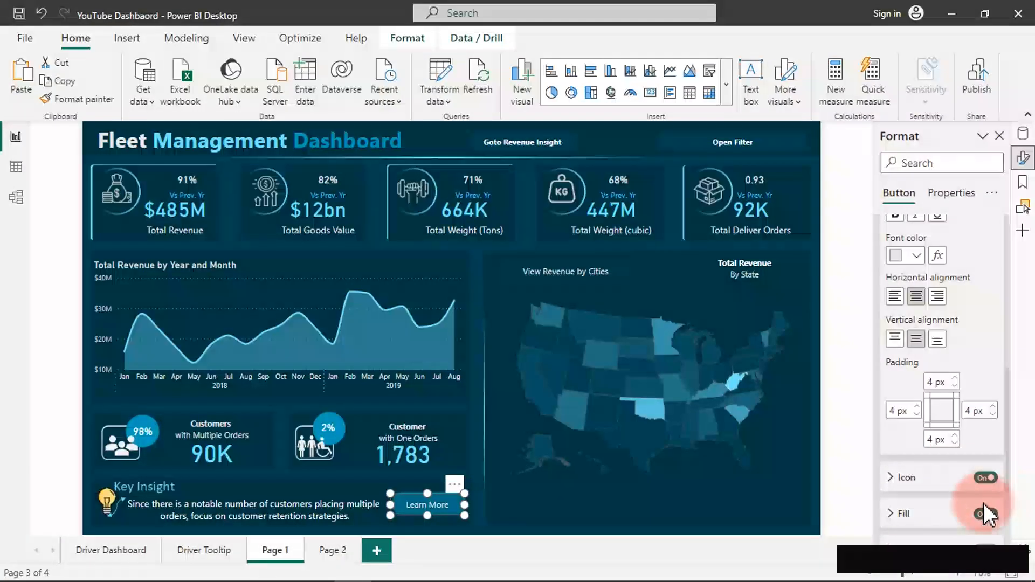
left_click(985, 513)
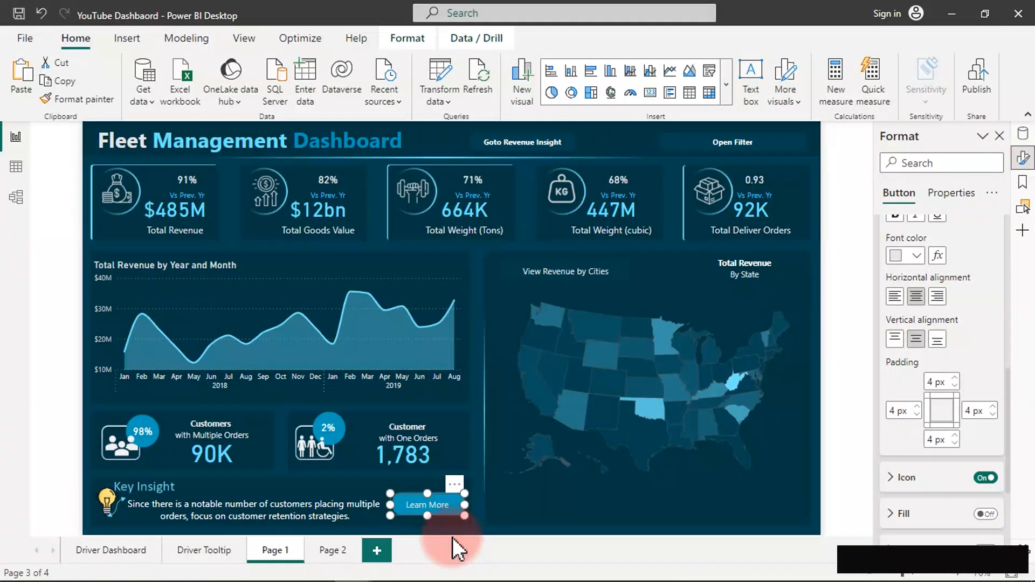
left_click(479, 377)
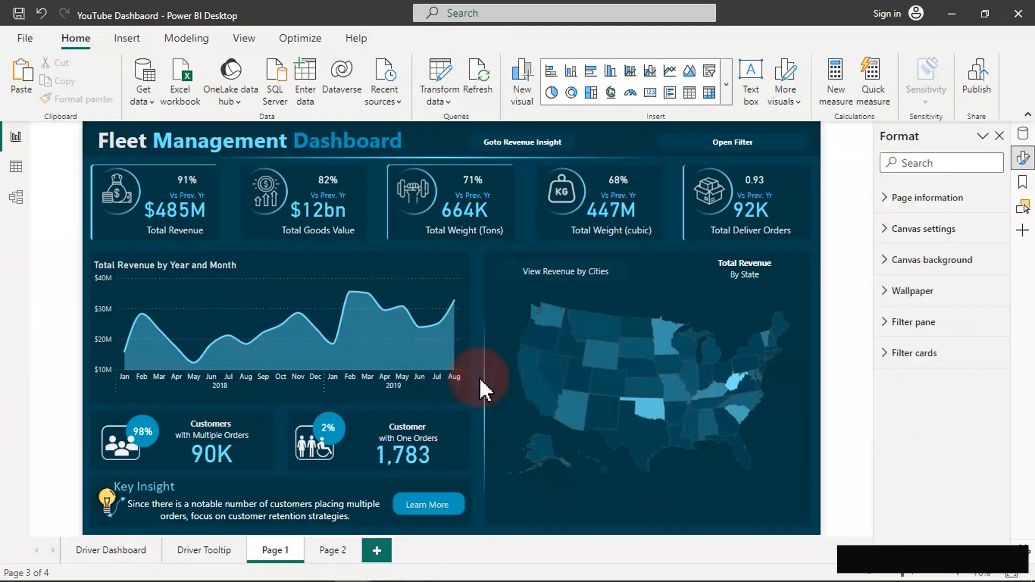
Rename the blank Page 2 as Key Insight and return to the Learn More button on Page 1.
double_click(330, 551)
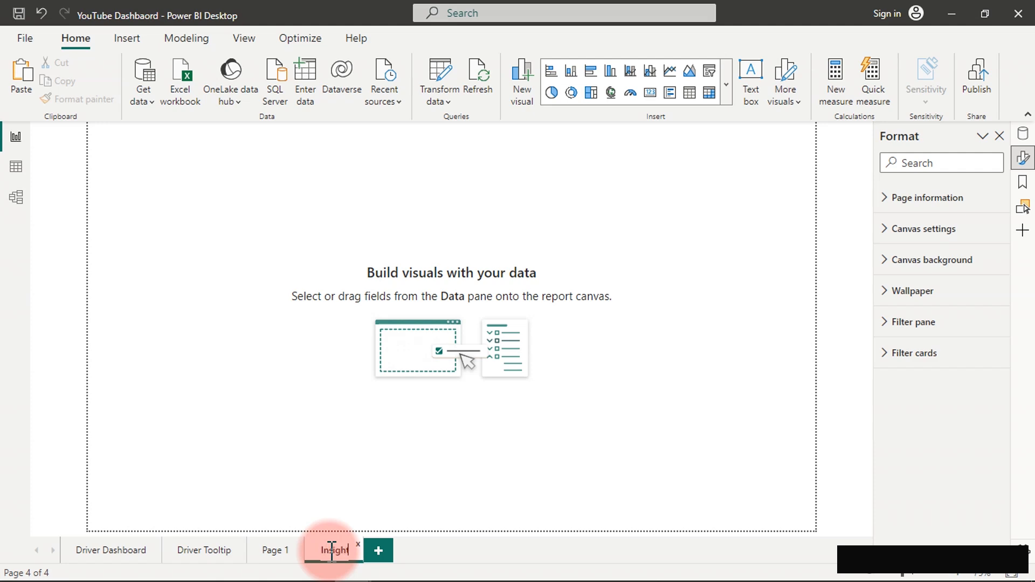
key("Return")
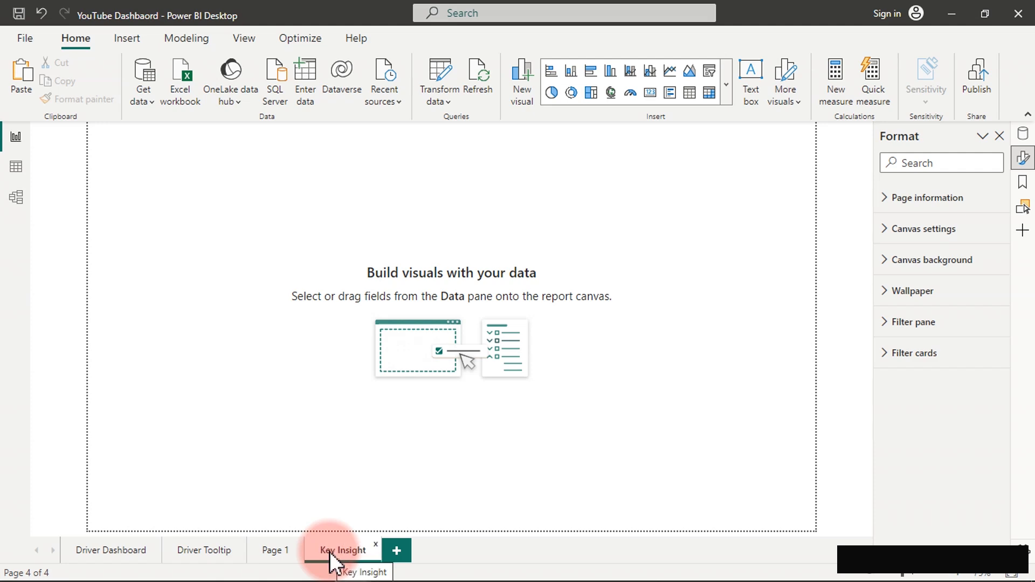
left_click(270, 551)
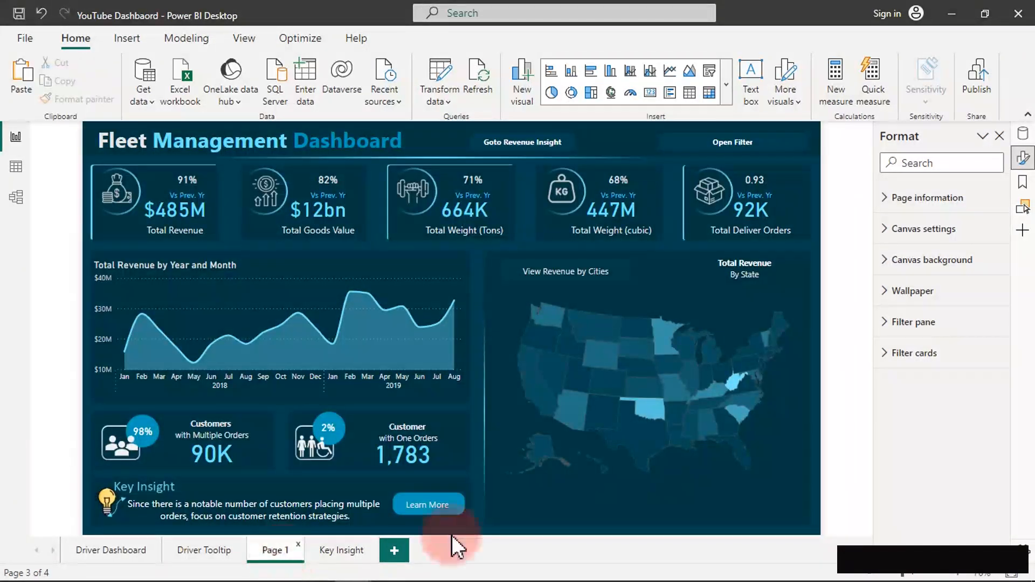
left_click(431, 512)
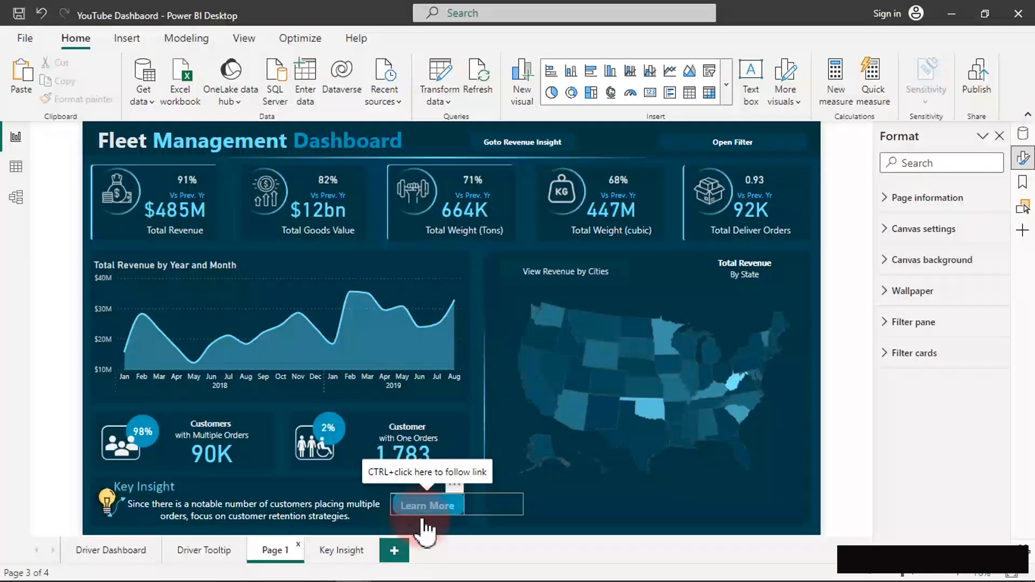
Give the Key Insight page a dark blue canvas background from the recent colors with 0% transparency.
left_click(352, 548)
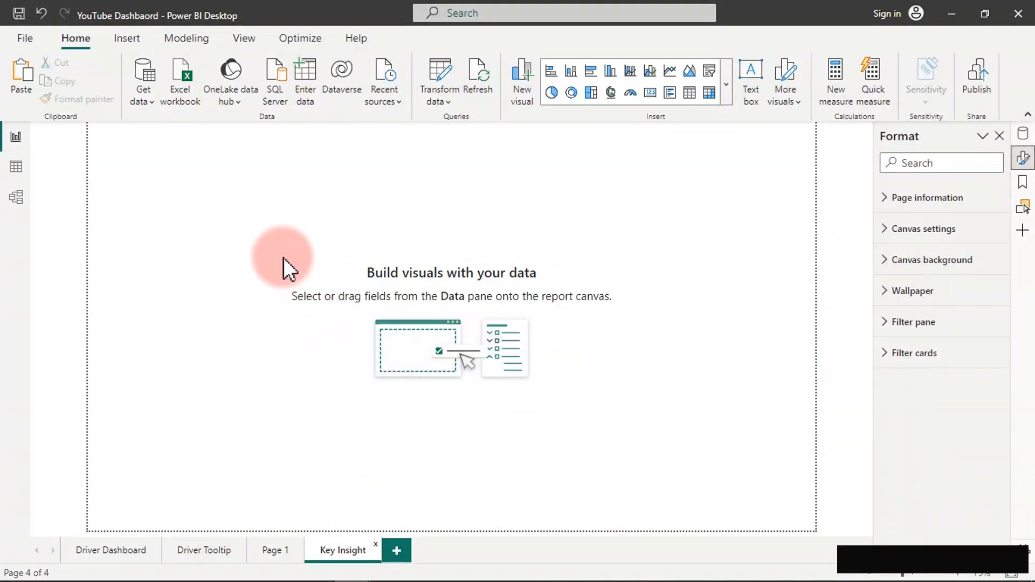
left_click(894, 262)
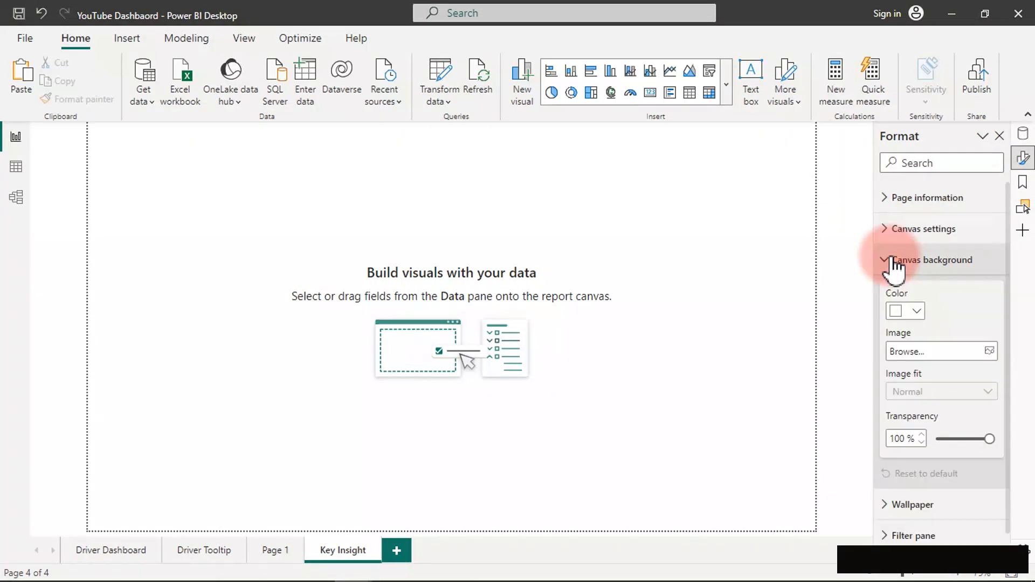
left_click_drag(991, 440, 908, 433)
left_click(916, 312)
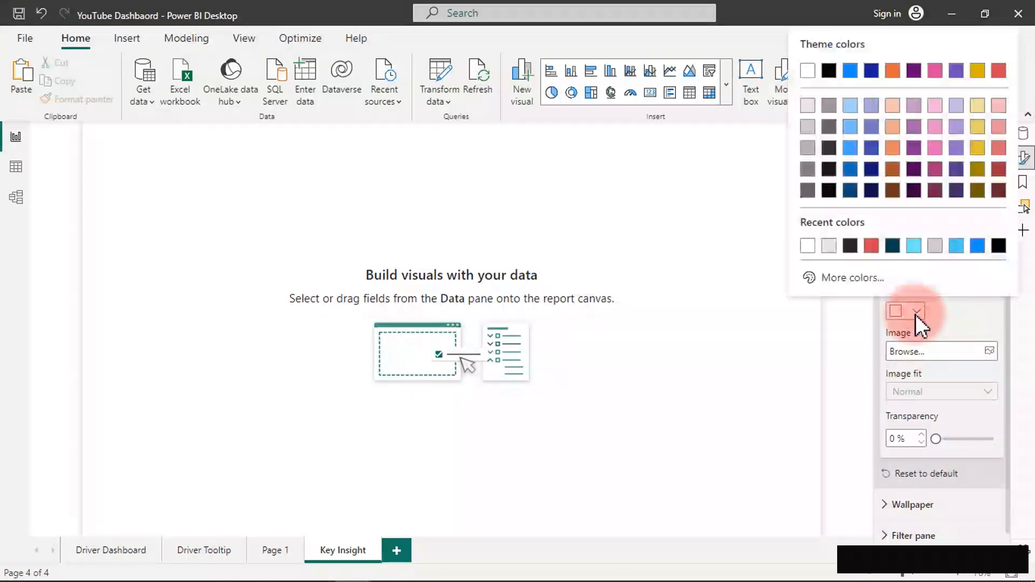
left_click(893, 246)
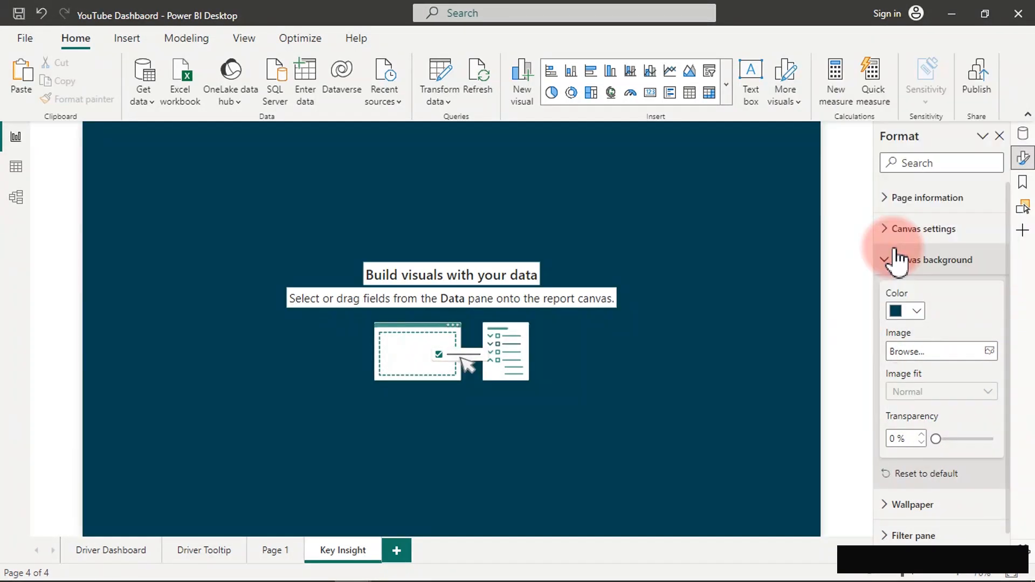
Paste the copied bulb icon, "Key Insight to Improve Customer Retention" title and recommendations text onto the Key Insight page.
left_click(331, 233)
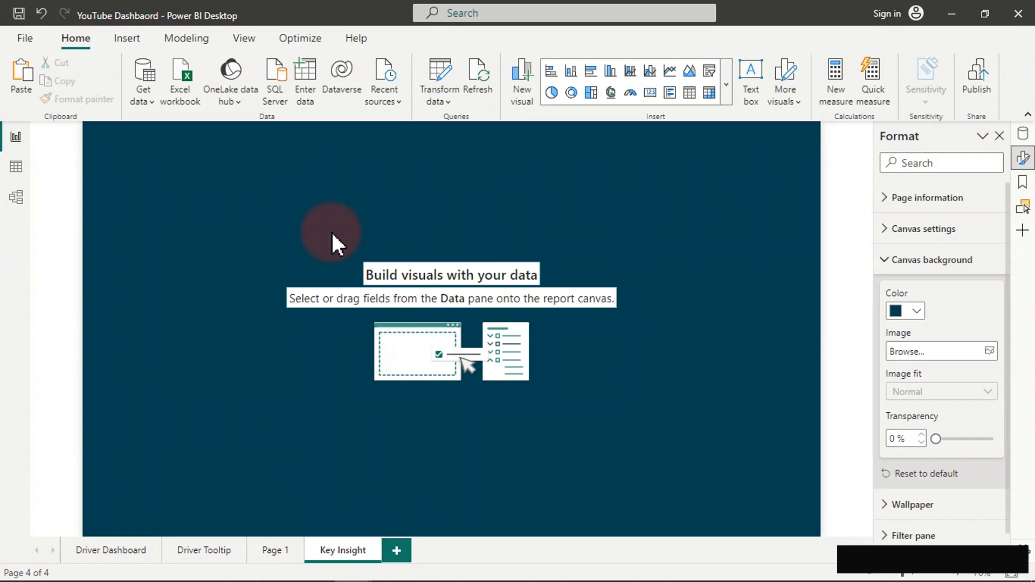
key("ctrl+v")
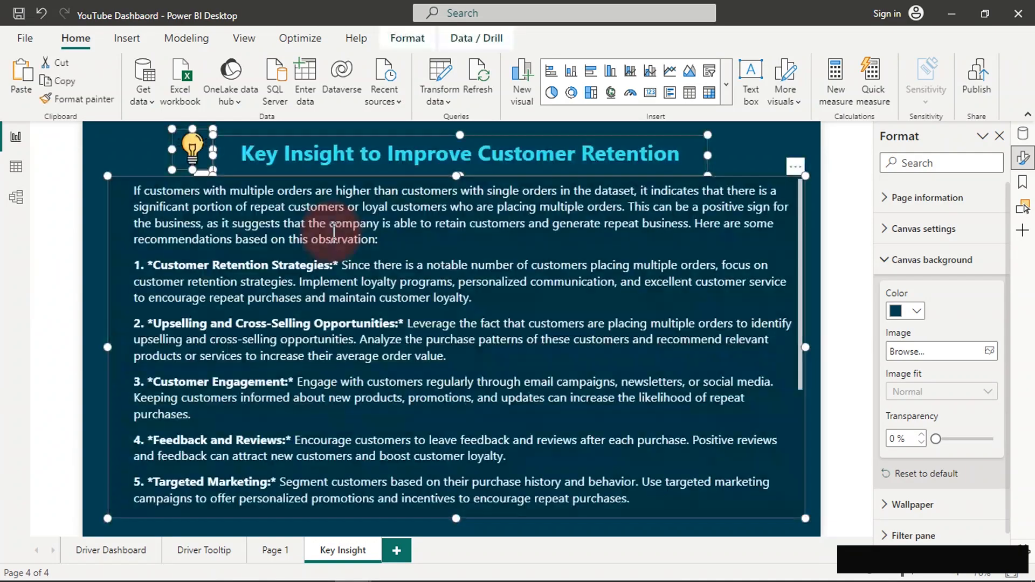
left_click(133, 144)
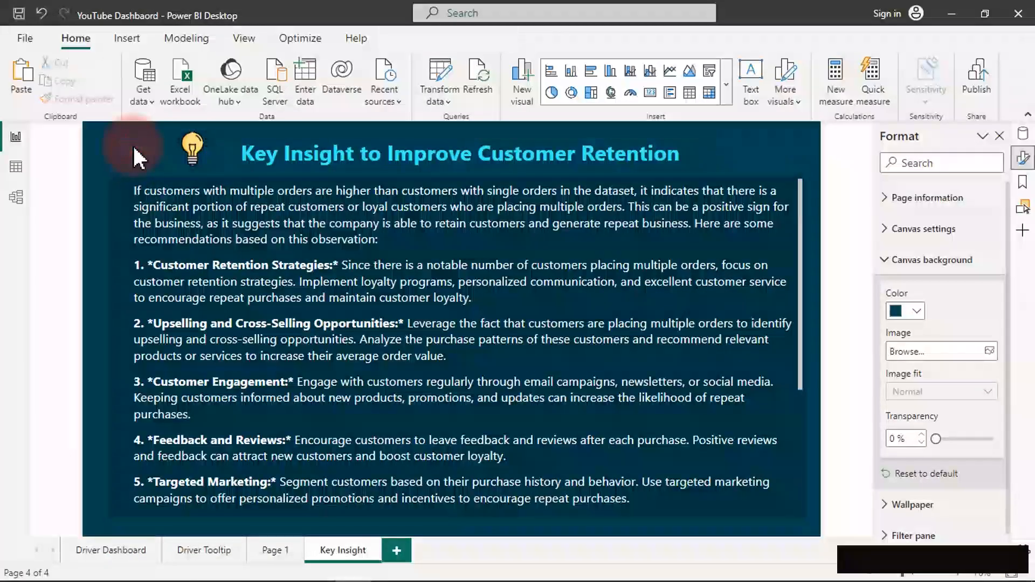
Read through the pasted customer retention recommendations from the first item to the closing paragraph.
scroll(461, 380, "down", 2)
scroll(461, 380, "down", 3)
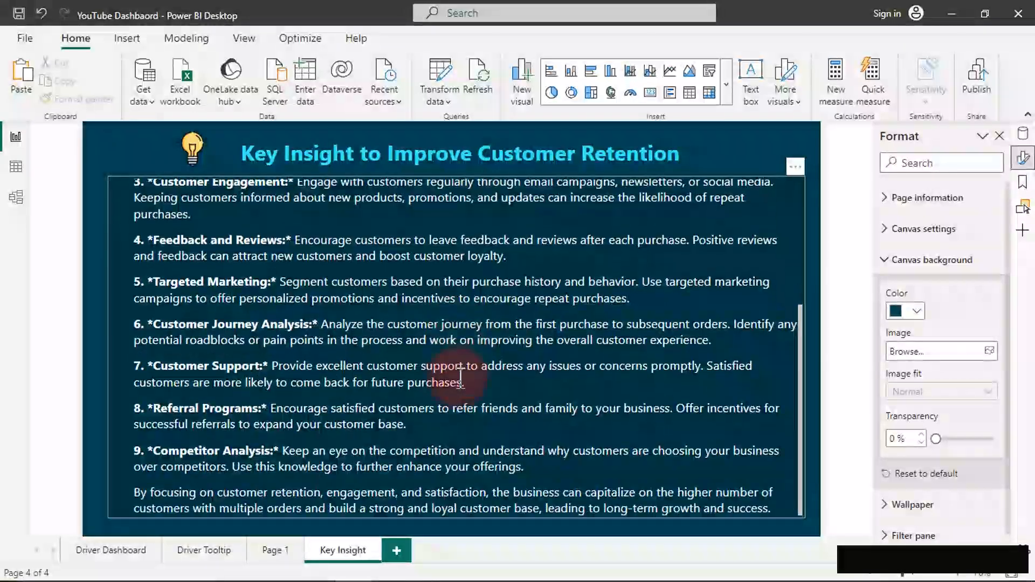
scroll(448, 372, "up", 5)
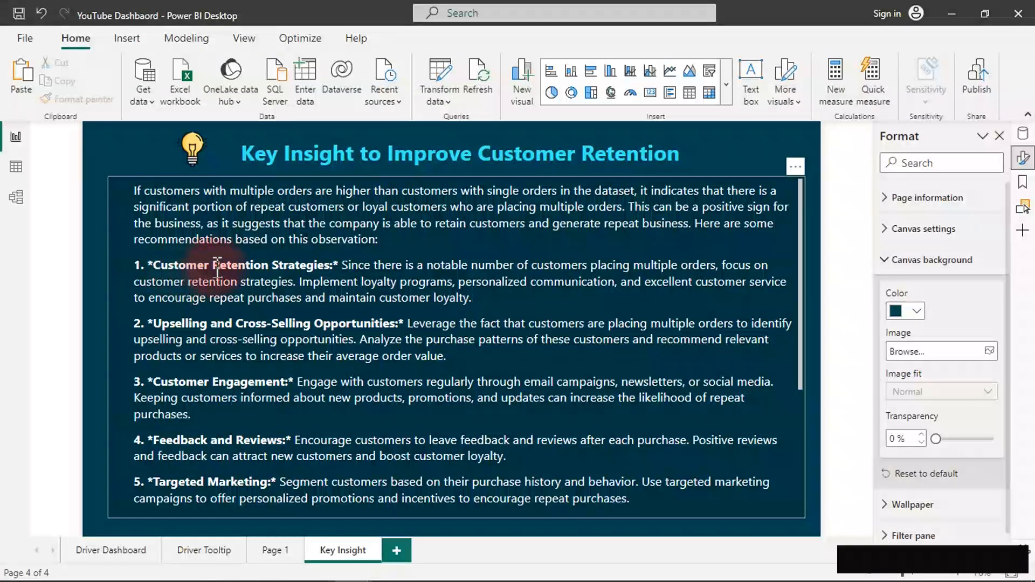
scroll(259, 300, "down", 2)
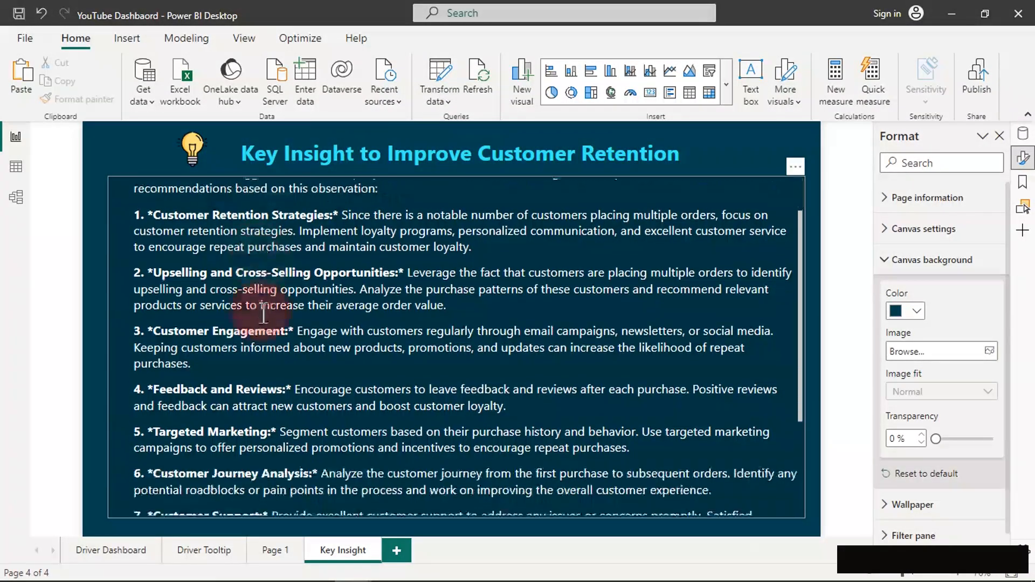
scroll(264, 313, "down", 2)
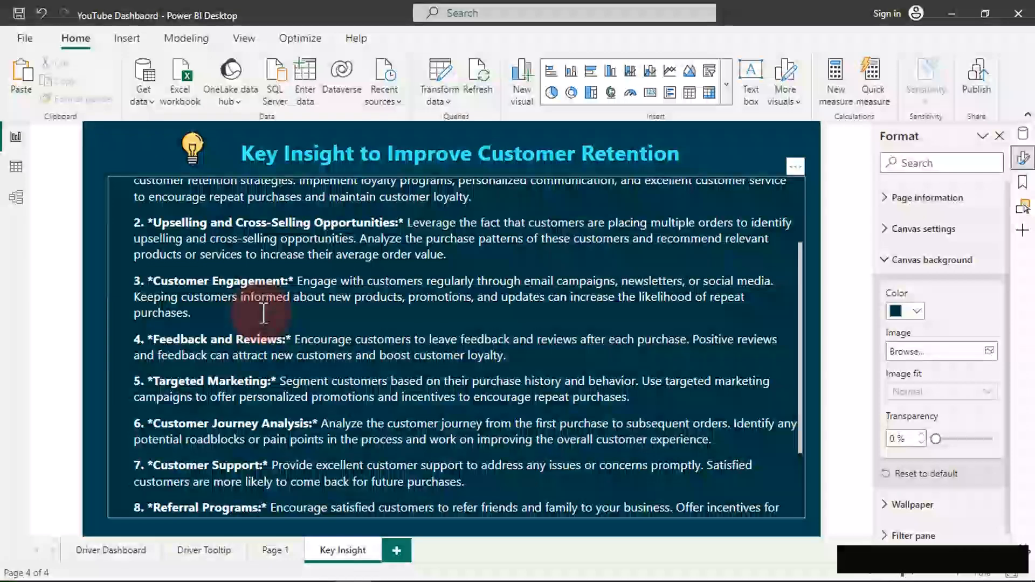
scroll(263, 313, "down", 4)
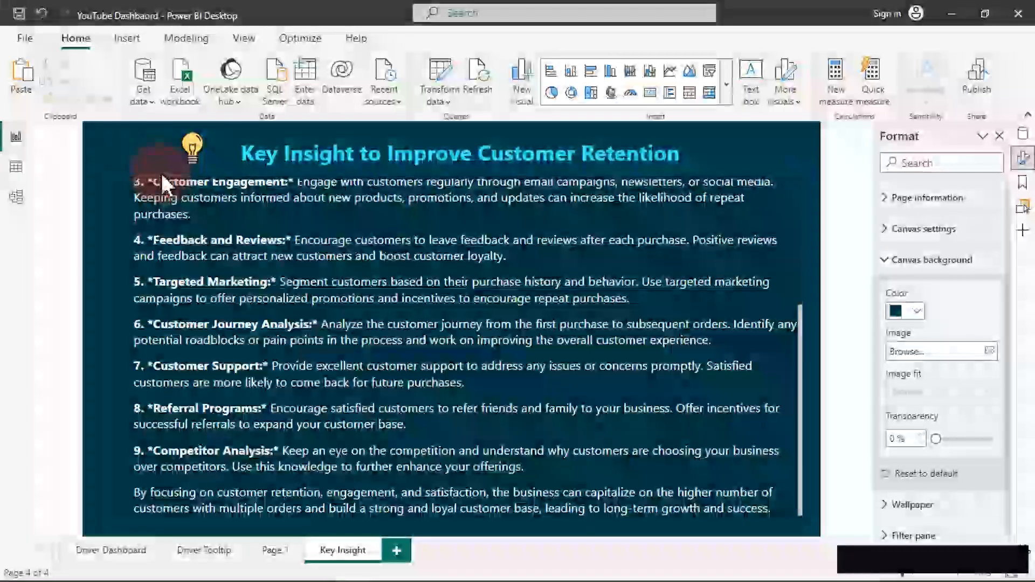
Rename Page 1 as Revenue Insight.
left_click(277, 552)
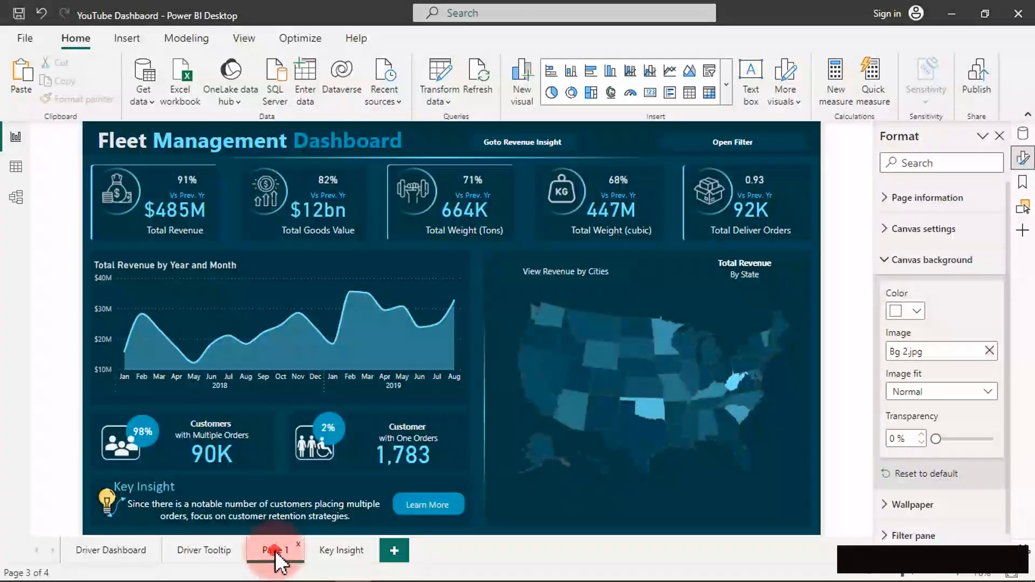
double_click(275, 551)
key("Return")
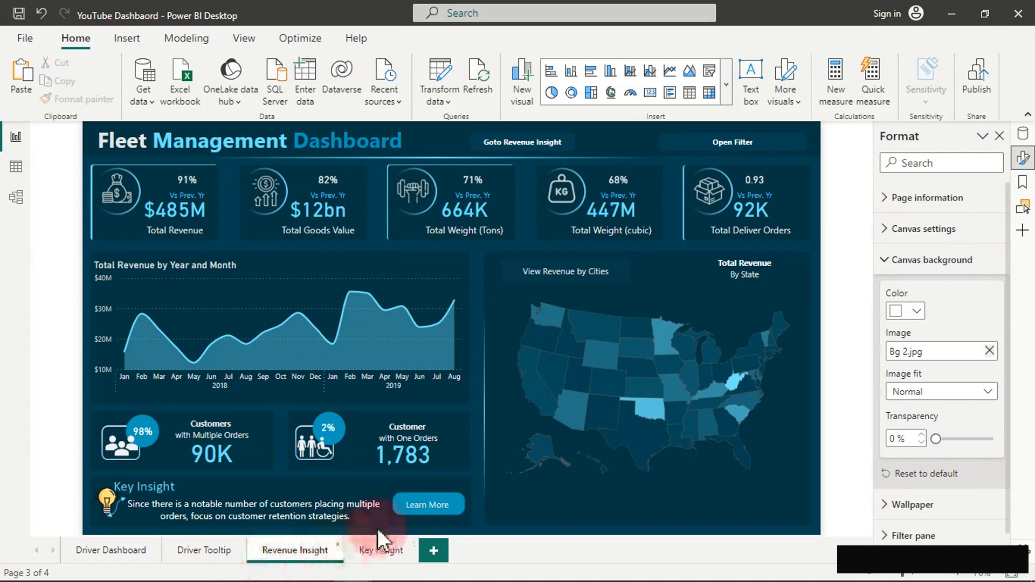
Set the Learn More button's action type to Page navigation with Key Insight as the destination.
left_click(421, 507)
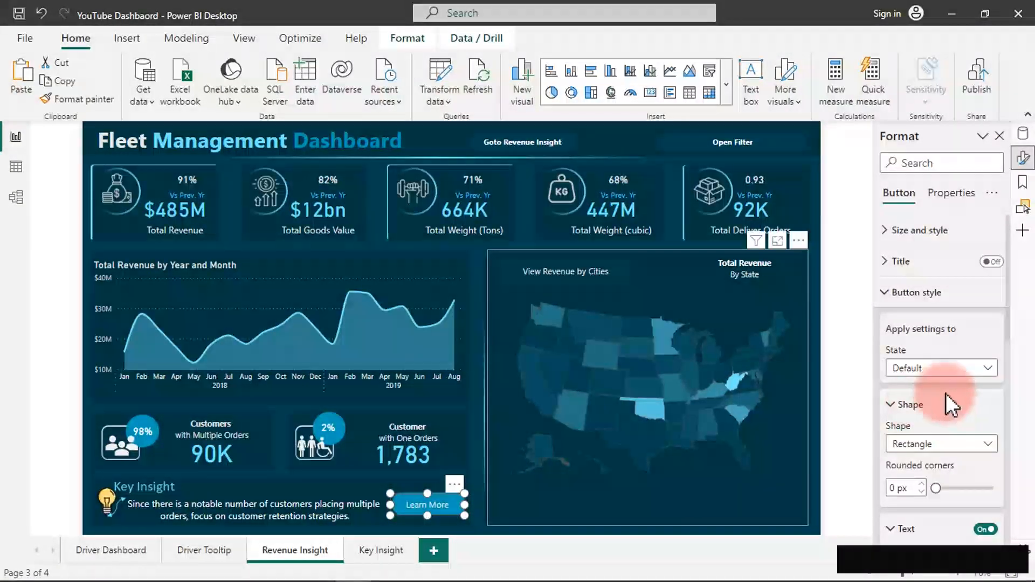
scroll(936, 379, "down", 10)
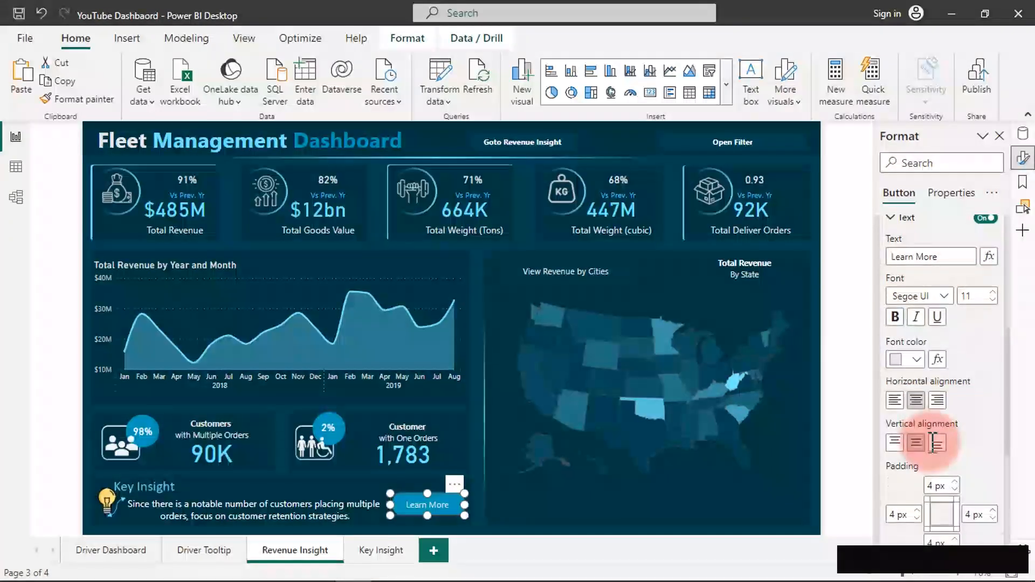
scroll(936, 455, "down", 2)
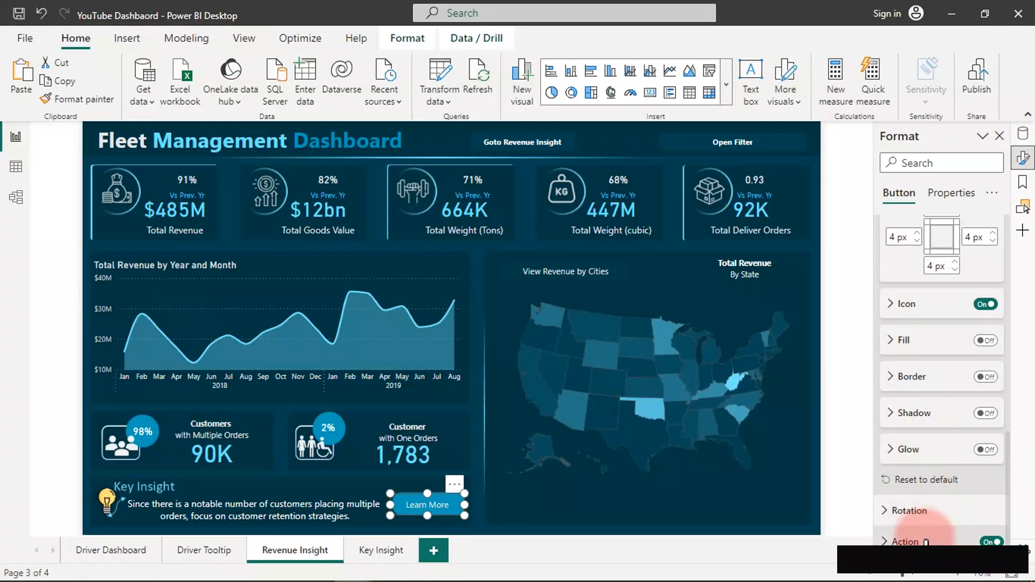
left_click(924, 540)
scroll(930, 443, "down", 4)
left_click(953, 414)
left_click(942, 485)
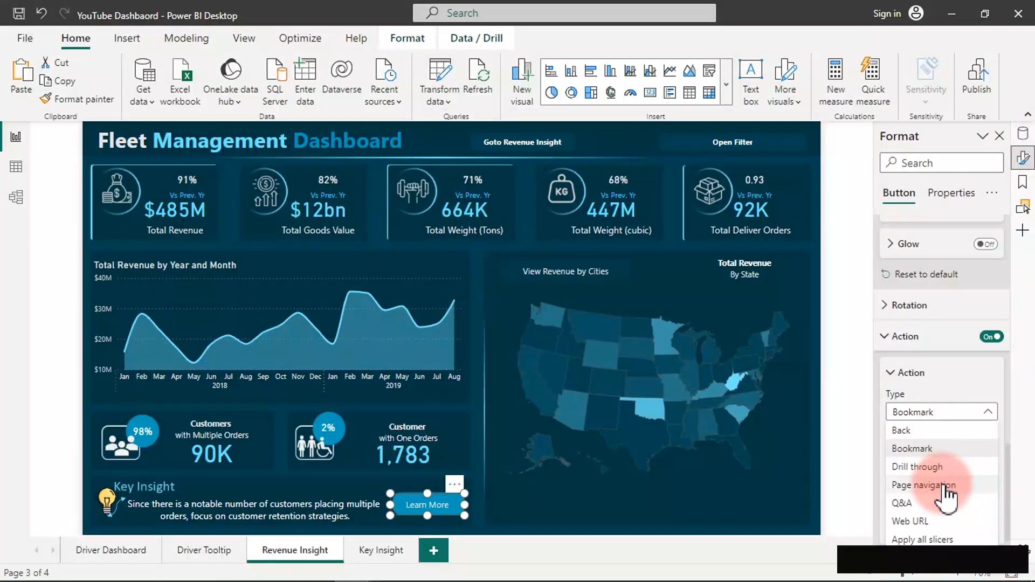
left_click(944, 491)
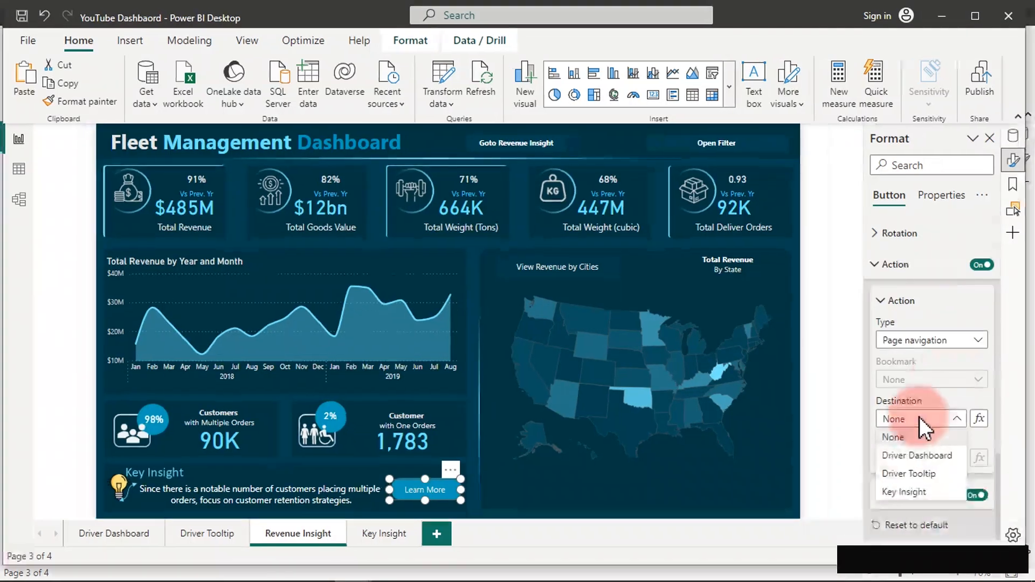
left_click(914, 493)
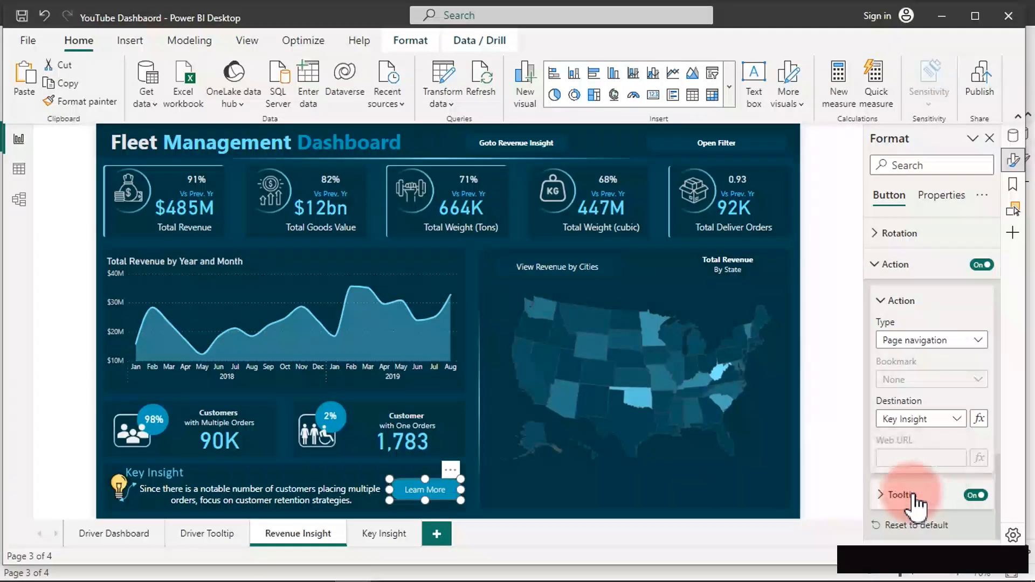
Maximize the window and test the Learn More button by following its link to the Key Insight page.
left_click(886, 195)
left_click(833, 386)
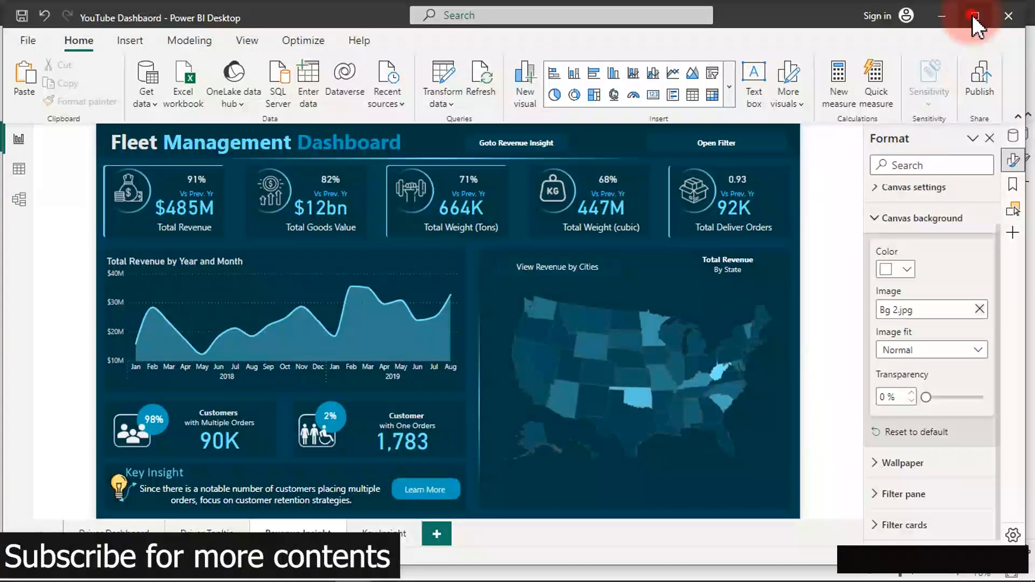
left_click(972, 15)
left_click(424, 507)
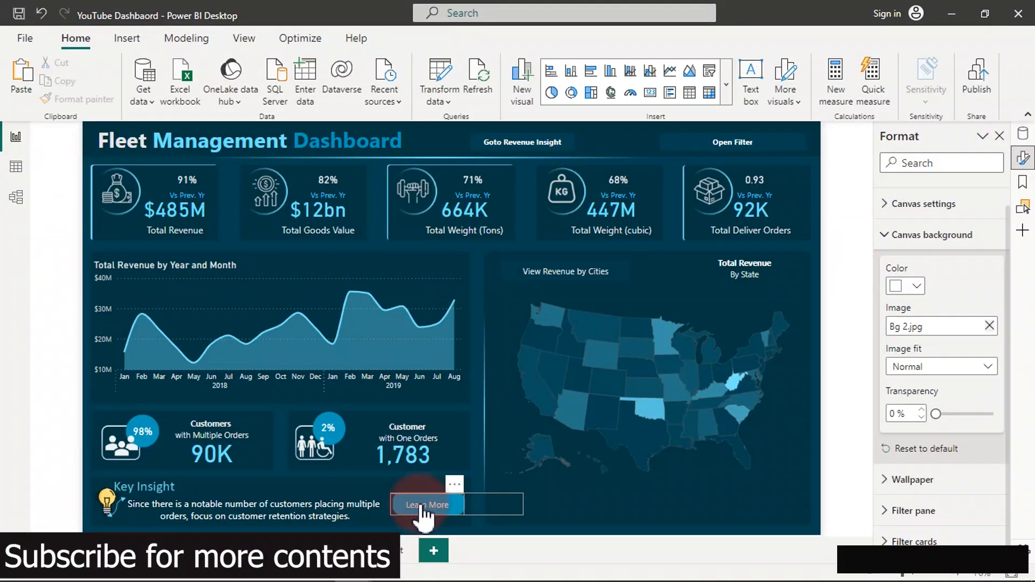
left_click(423, 508, "ctrl")
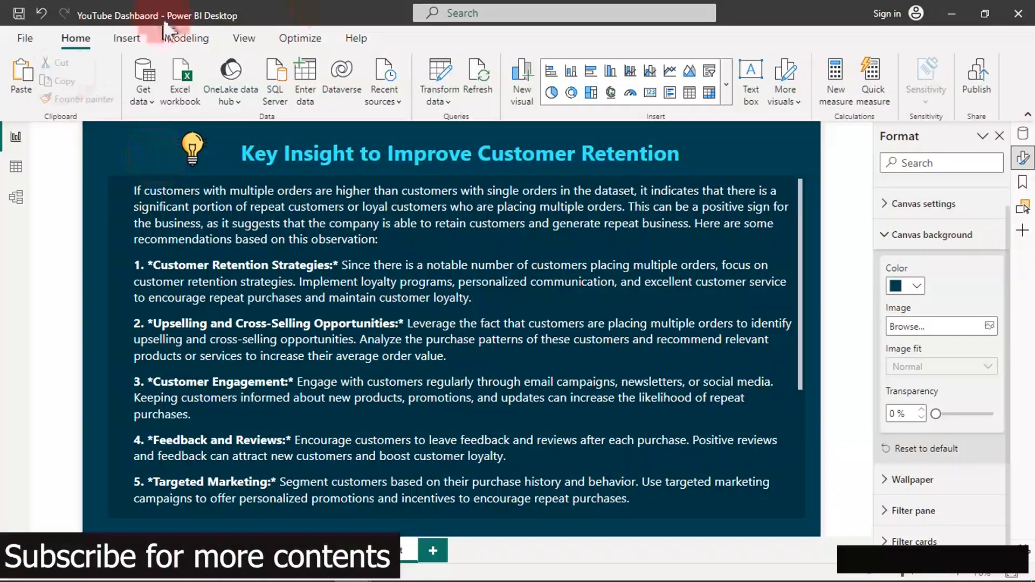
Insert a Back button on the Key Insight page and place it just left of the bulb icon.
left_click(127, 38)
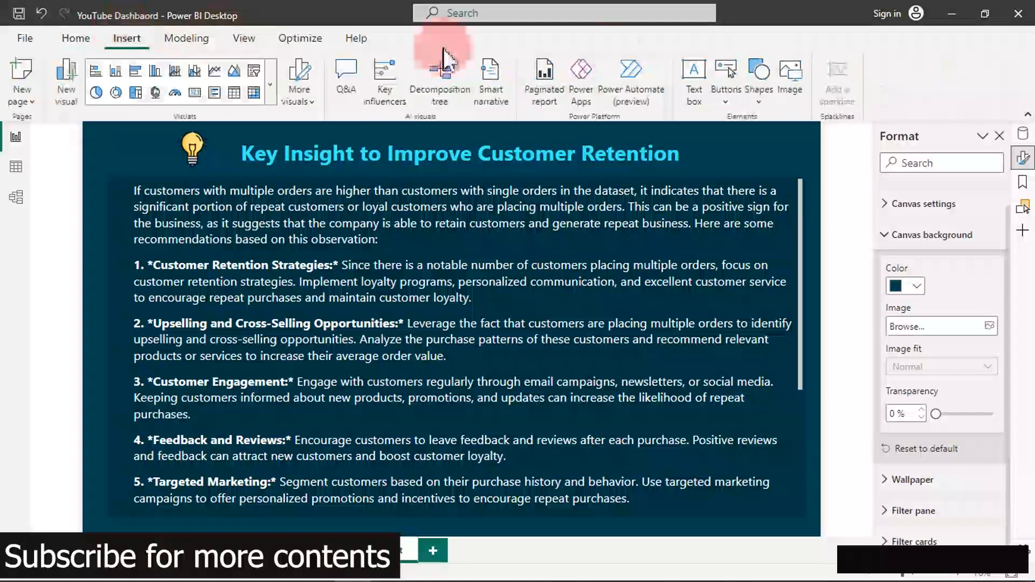
left_click(723, 100)
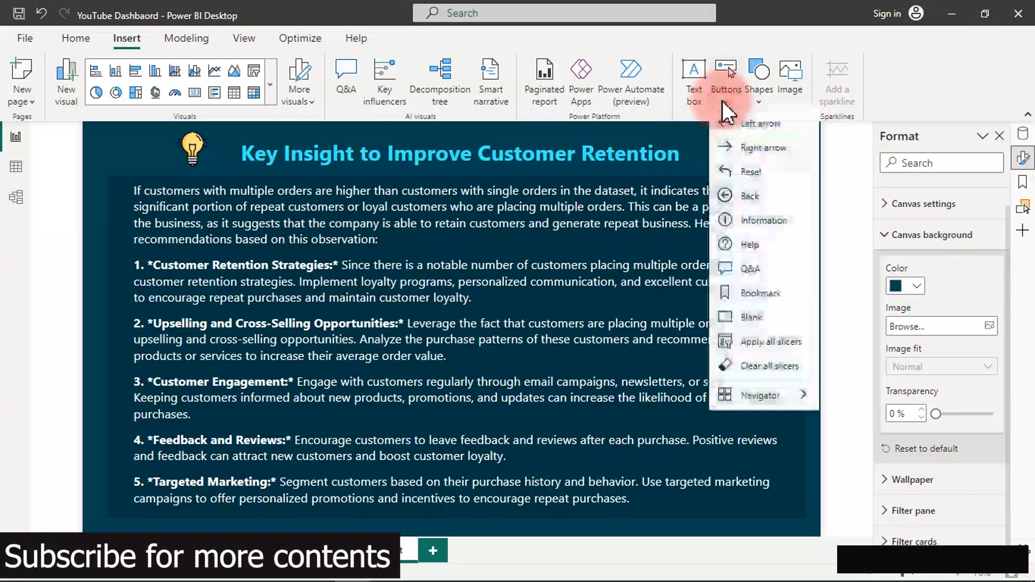
left_click(759, 322)
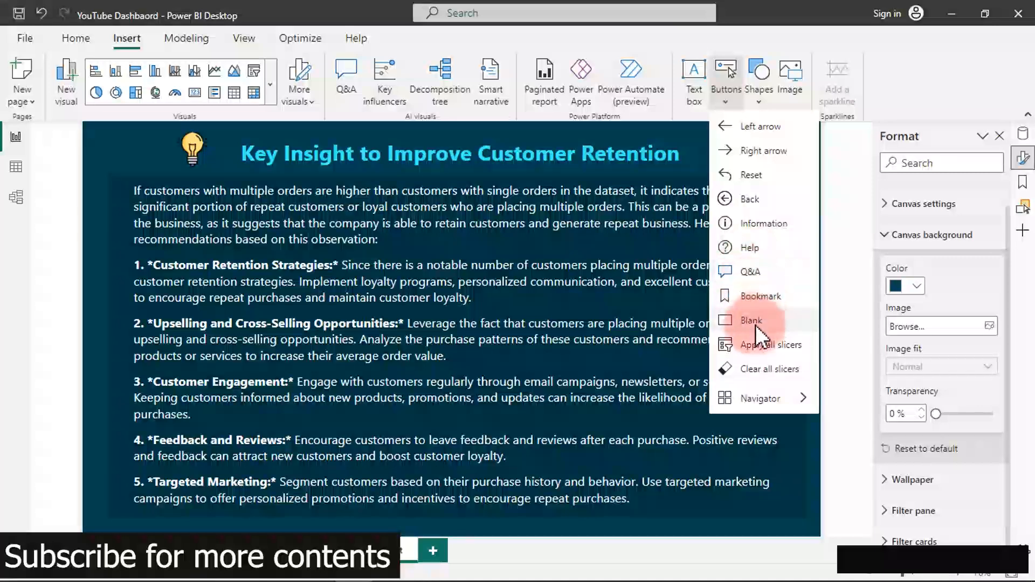
left_click(752, 193)
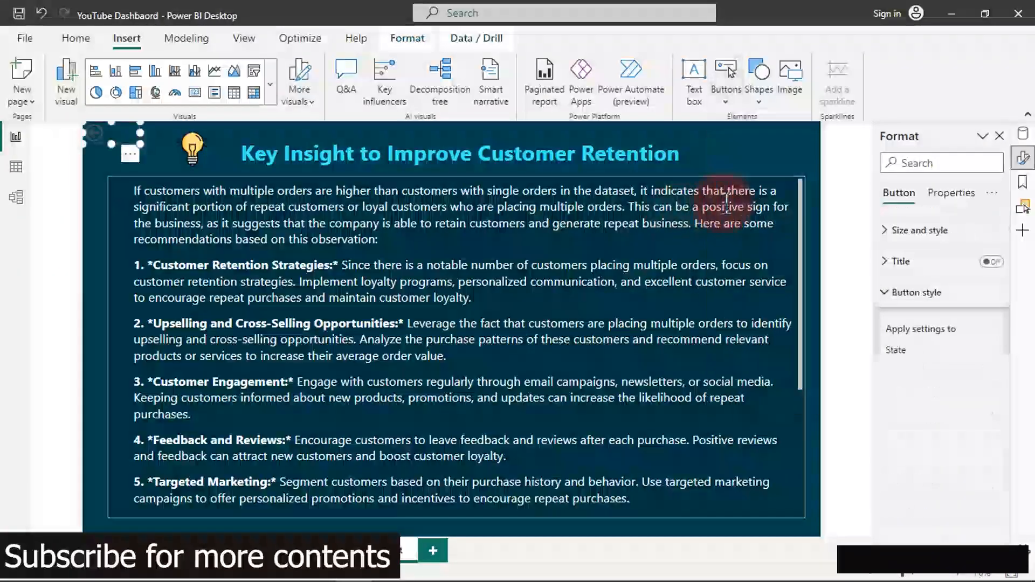
left_click_drag(124, 139, 152, 160)
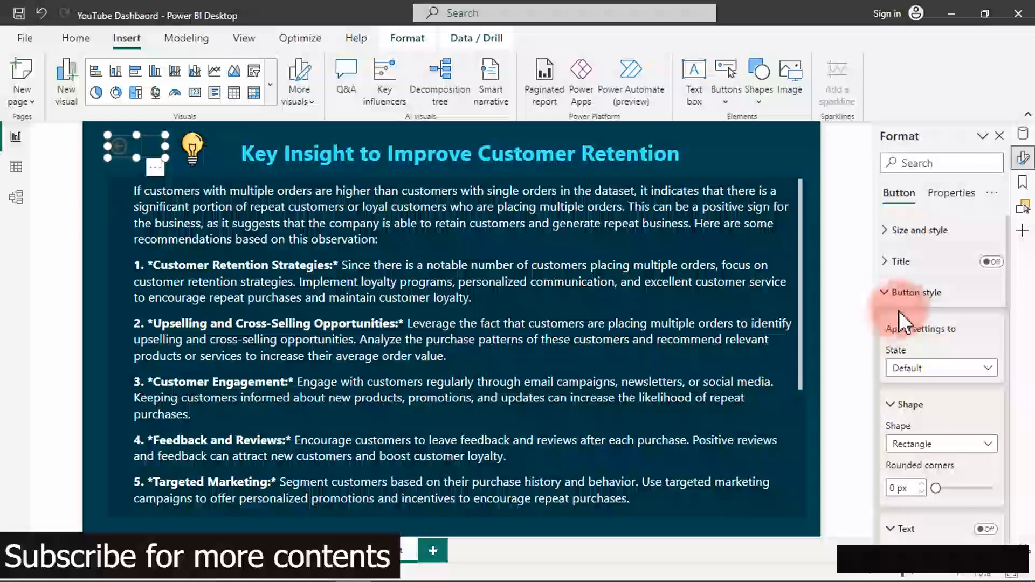
Try a light blue border and a background fill on the Back button.
scroll(920, 358, "down", 6)
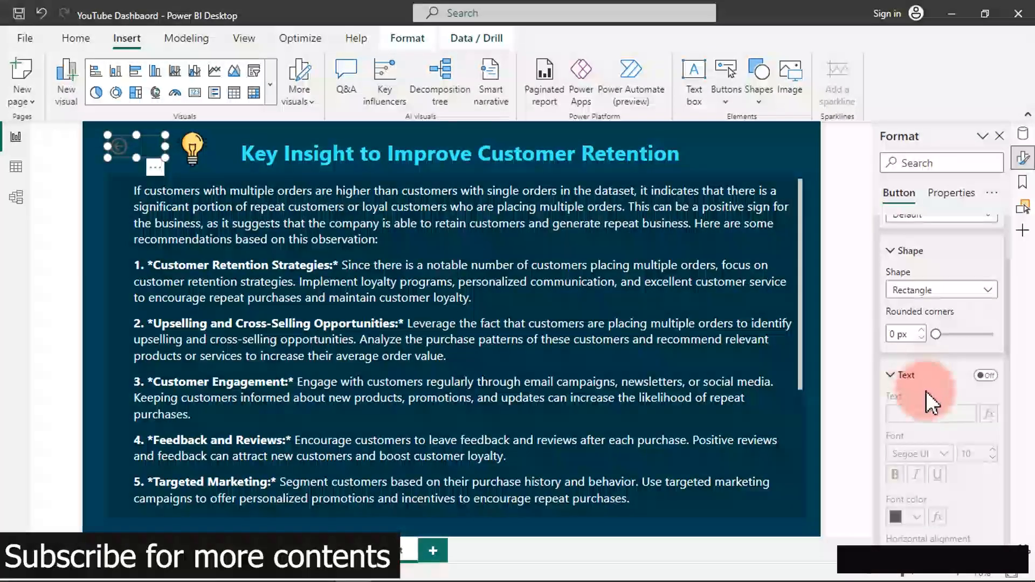
scroll(927, 390, "down", 6)
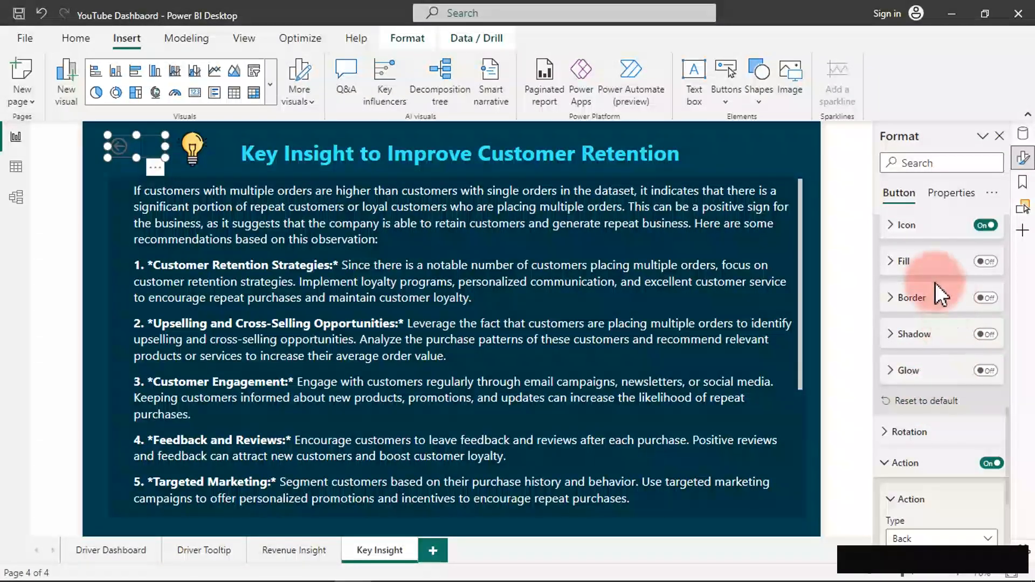
left_click(986, 298)
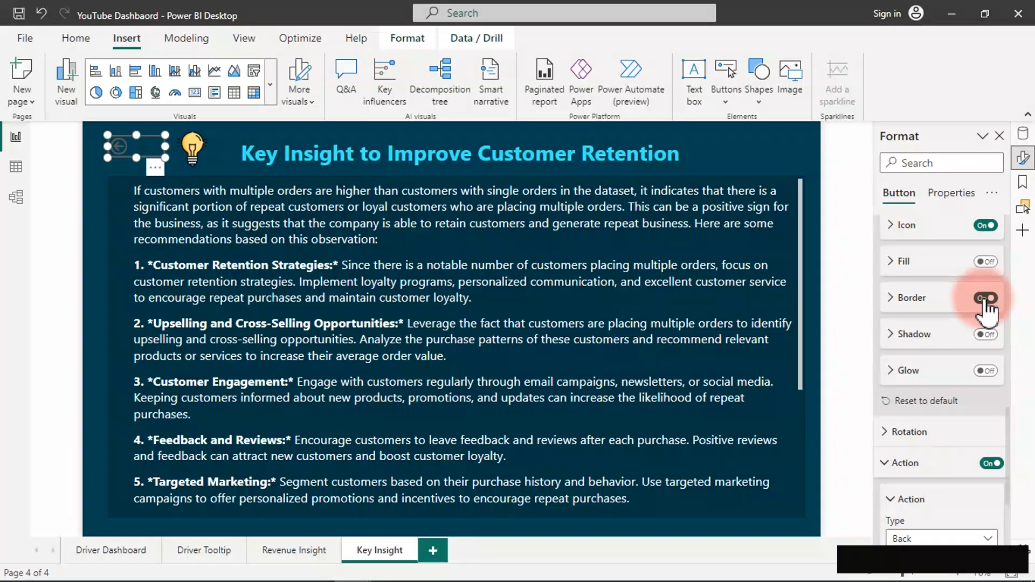
left_click(915, 305)
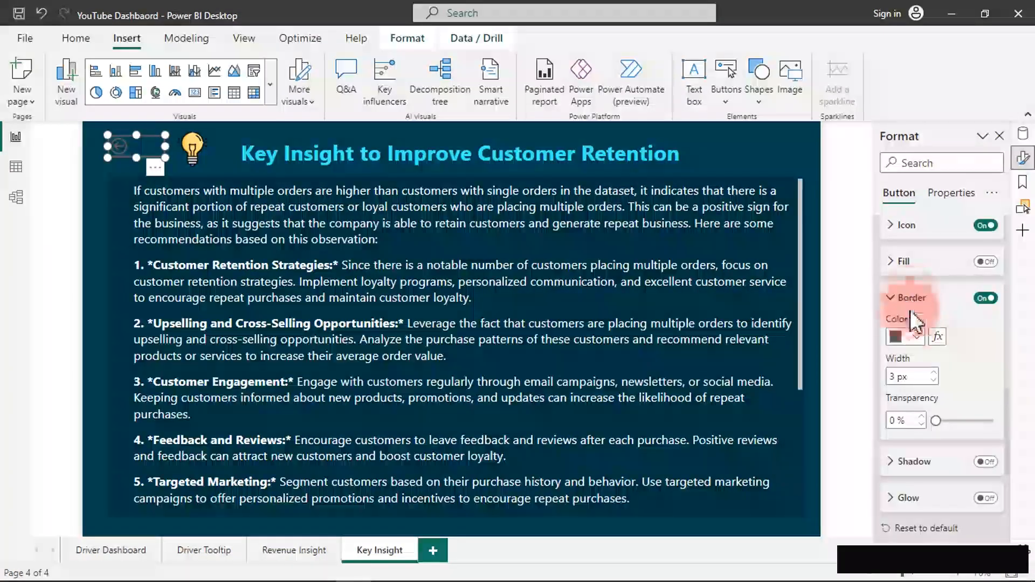
left_click(909, 340)
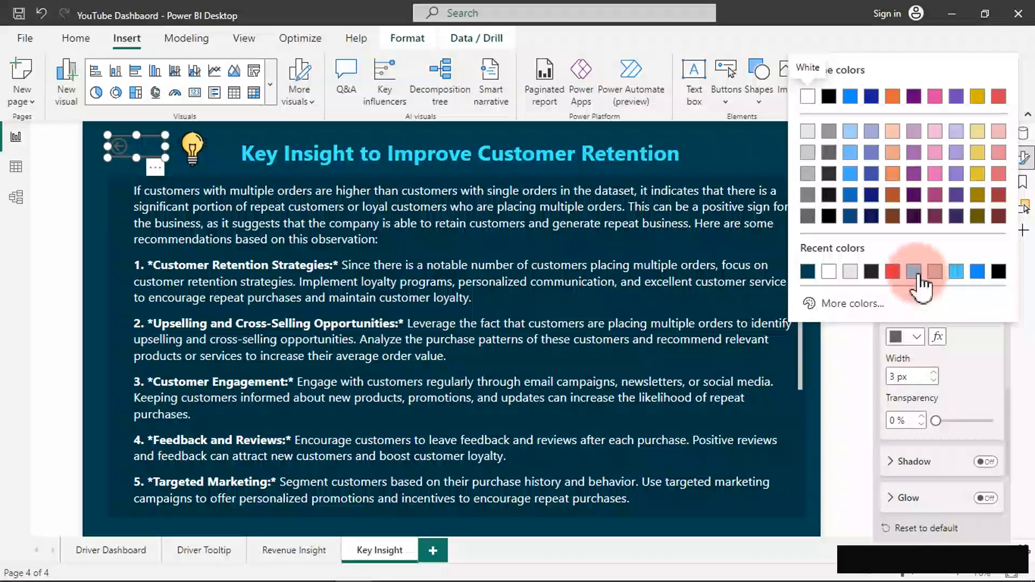
left_click(915, 271)
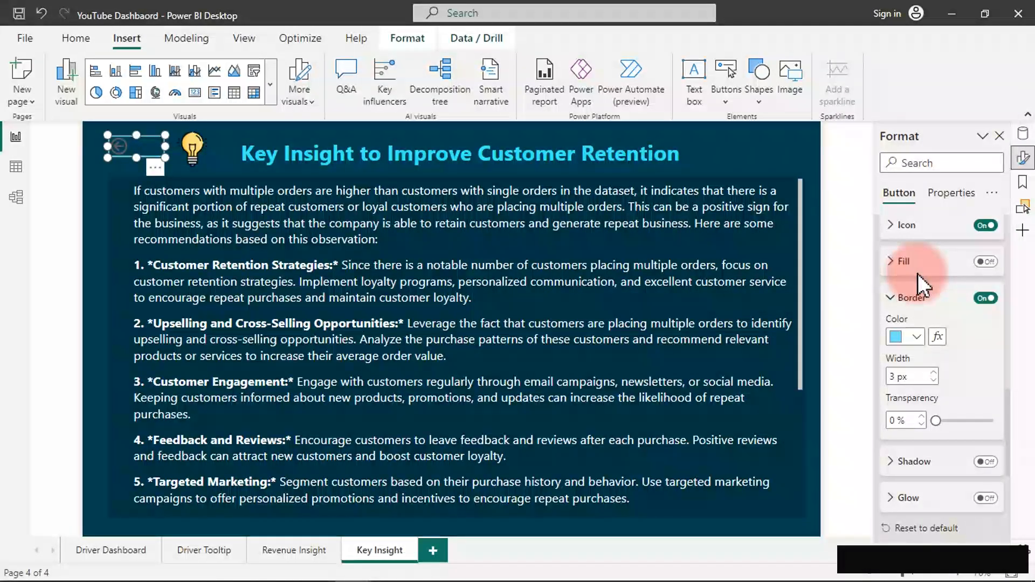
left_click(915, 303)
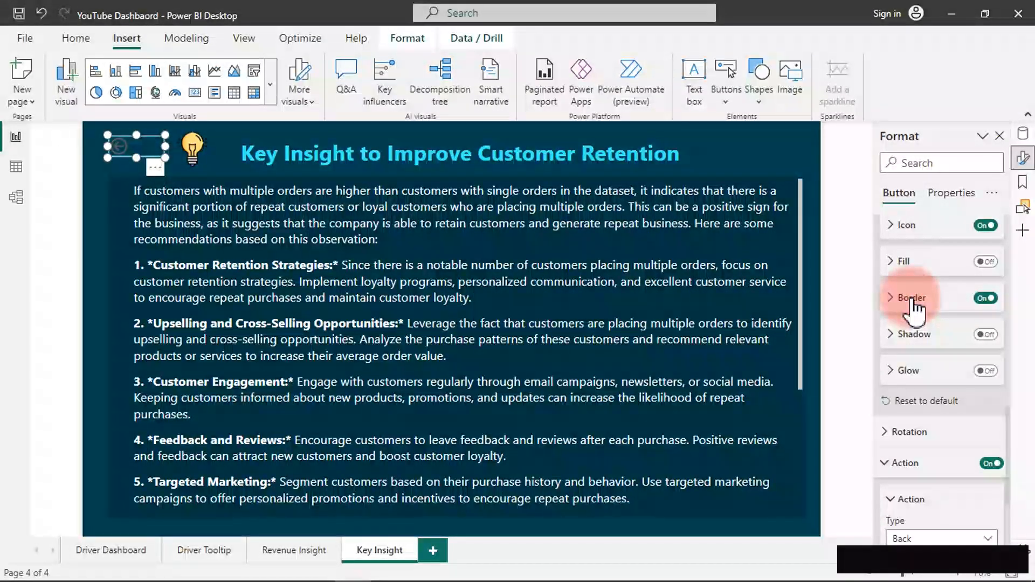
left_click(987, 299)
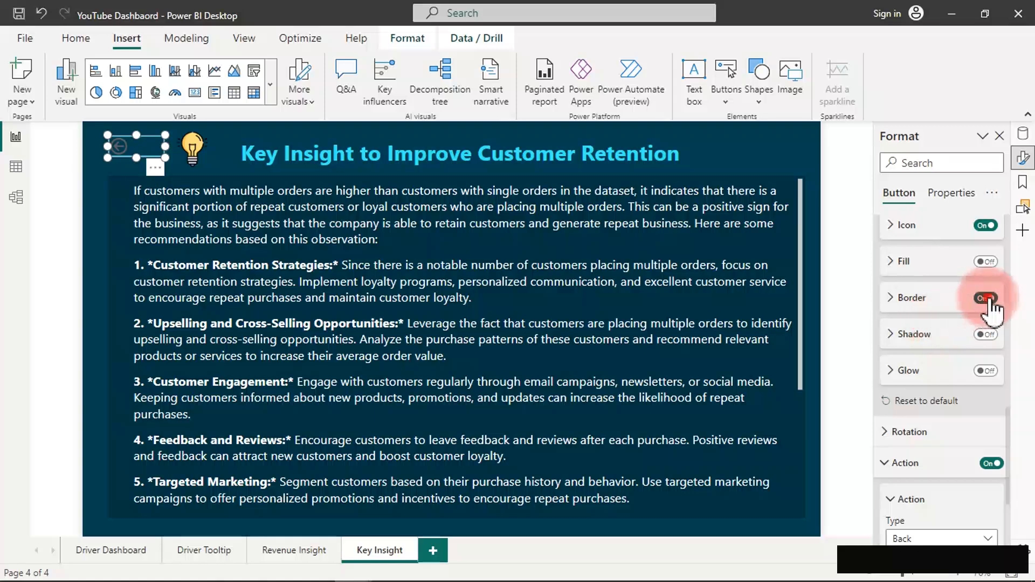
left_click(985, 265)
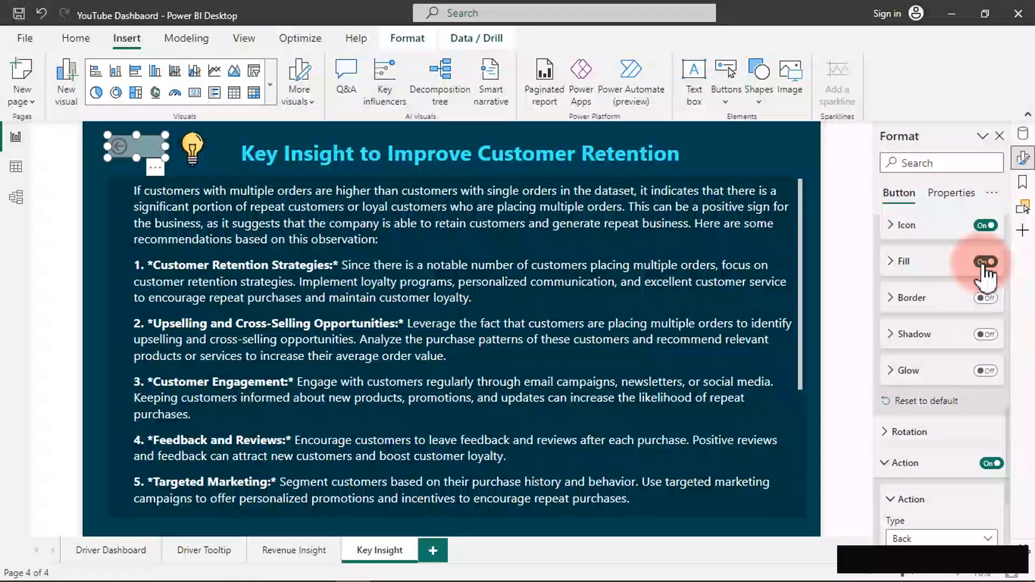
left_click(985, 262)
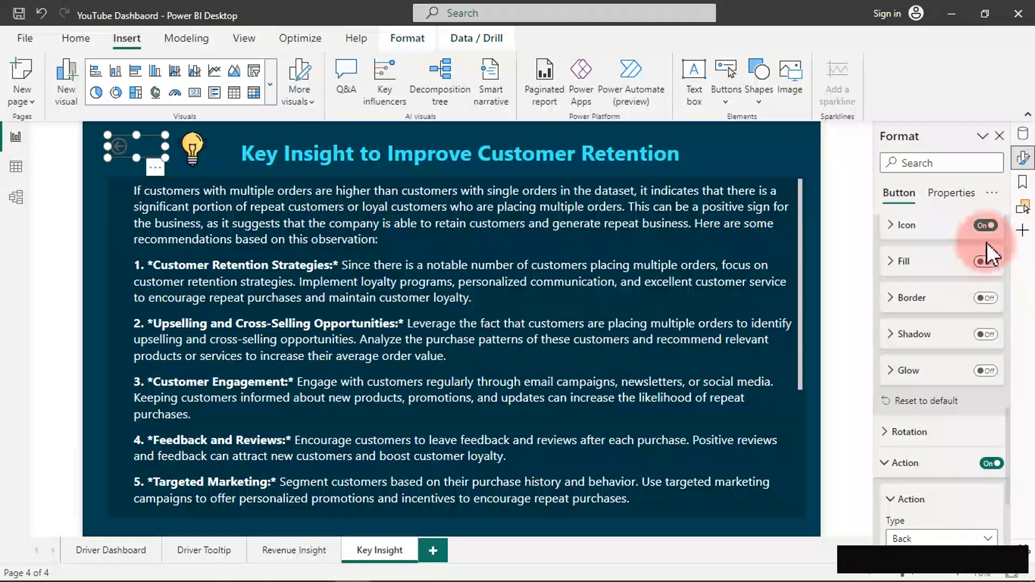
Set the Back button icon's line color to the recently used light blue.
left_click(953, 237)
left_click(906, 303)
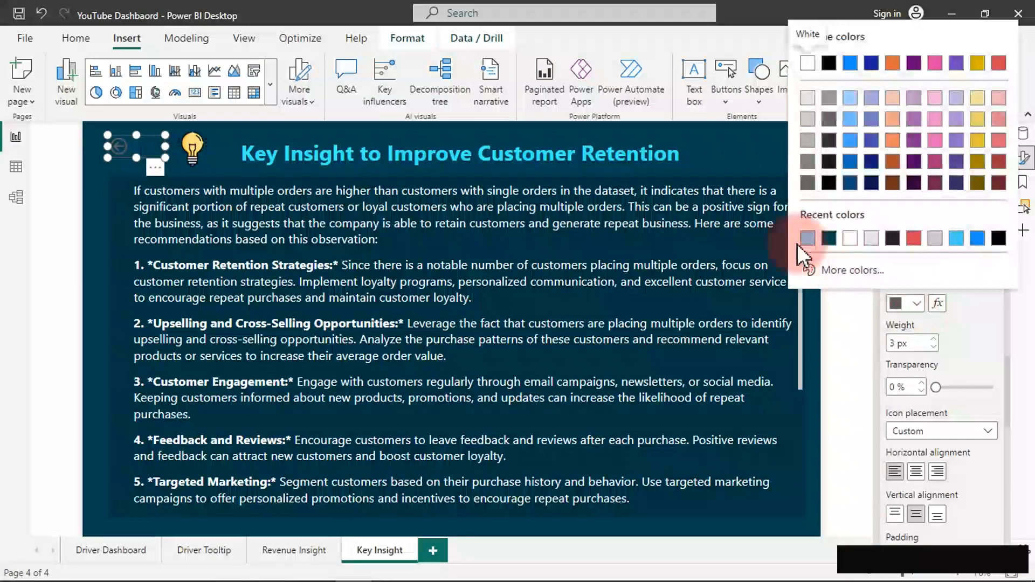
left_click(807, 239)
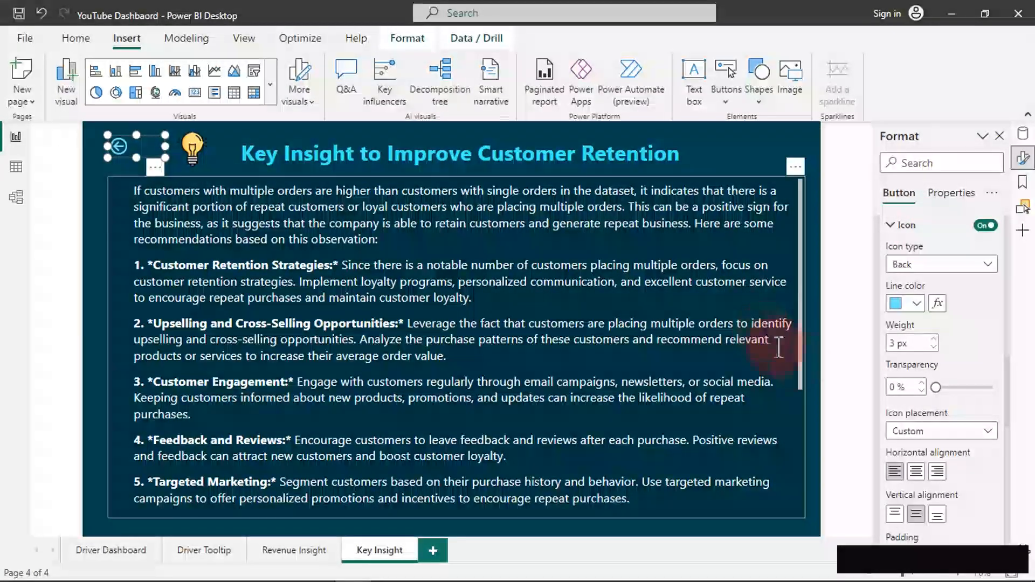
Set the Back button's action type to Page navigation with Revenue Insight as the destination.
scroll(943, 406, "down", 15)
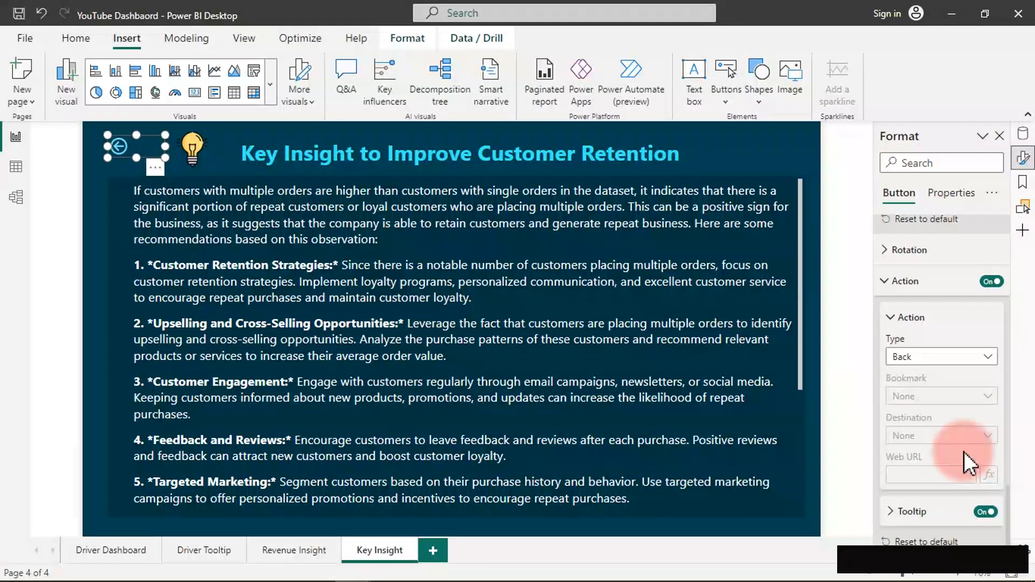
left_click(922, 356)
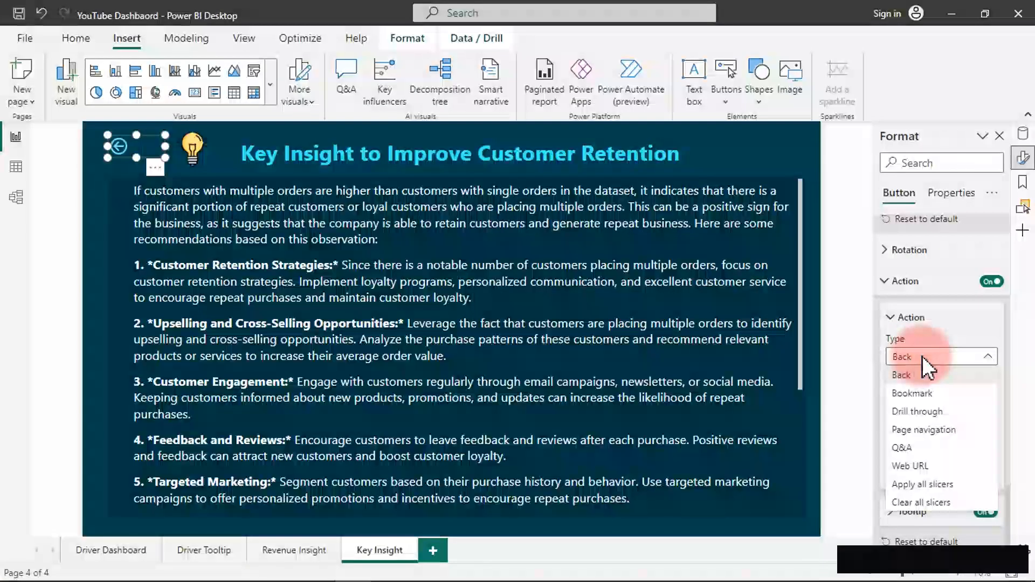
left_click(923, 430)
left_click(921, 434)
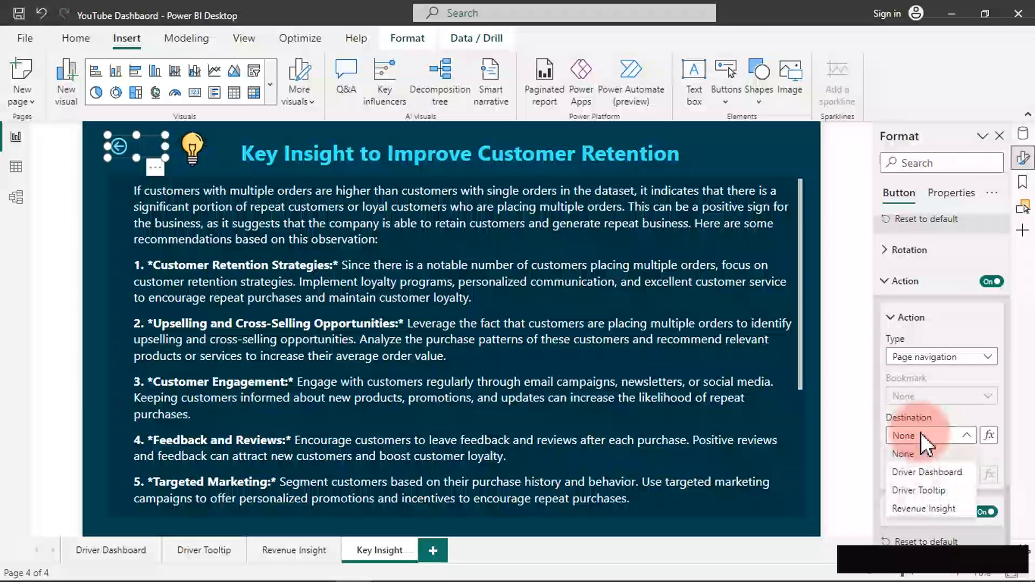
left_click(931, 512)
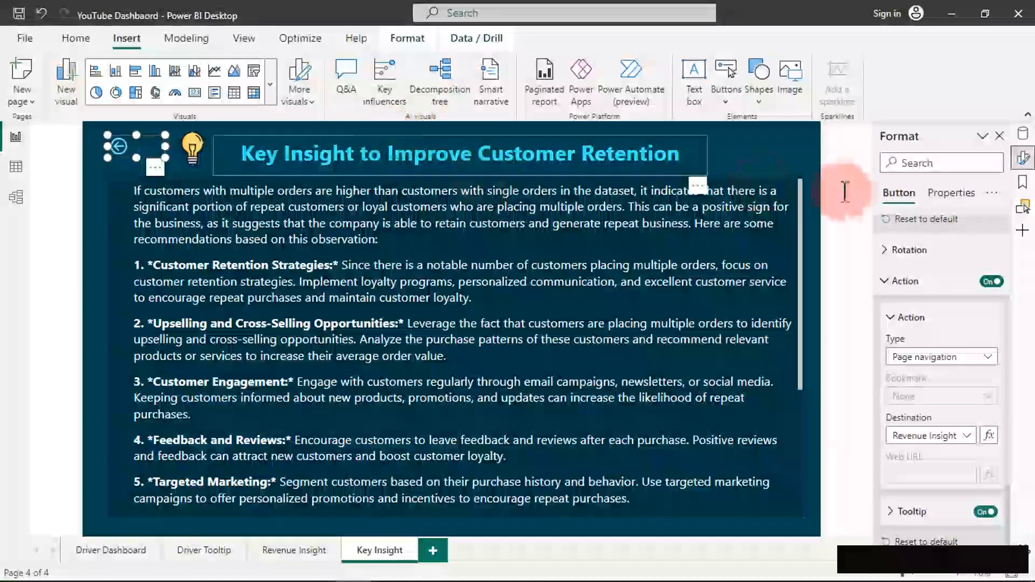
Test the Back button by following its link to the Revenue Insight page.
left_click(788, 151)
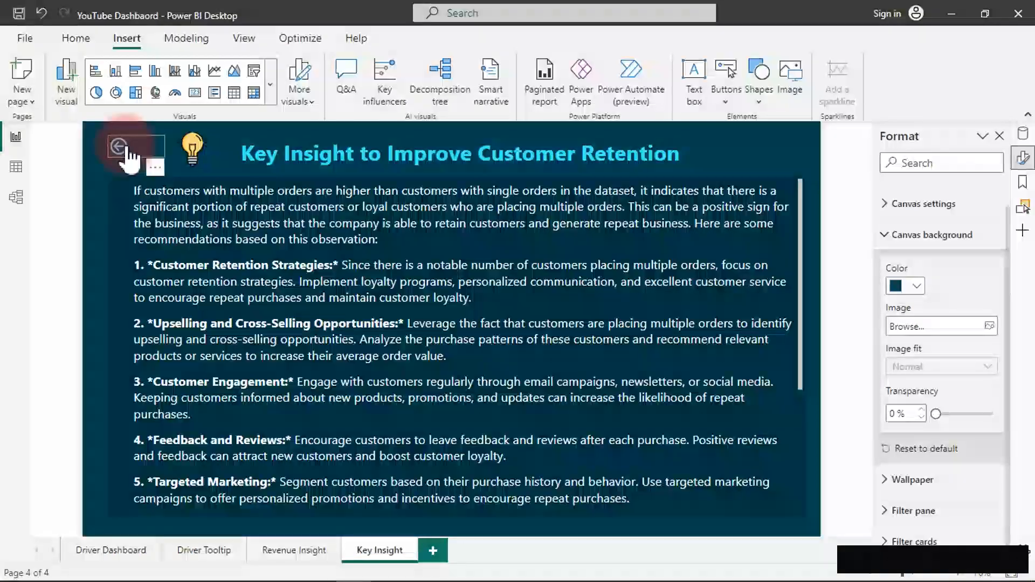
left_click(146, 156, "ctrl")
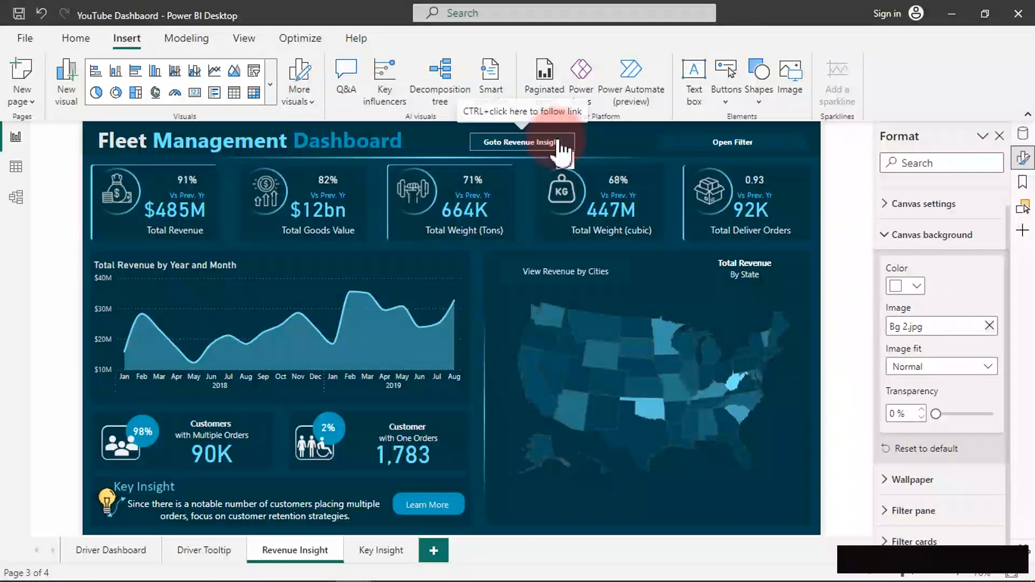
Check the Goto Revenue Insight button's action settings and go to the Driver Dashboard page.
left_click(519, 154)
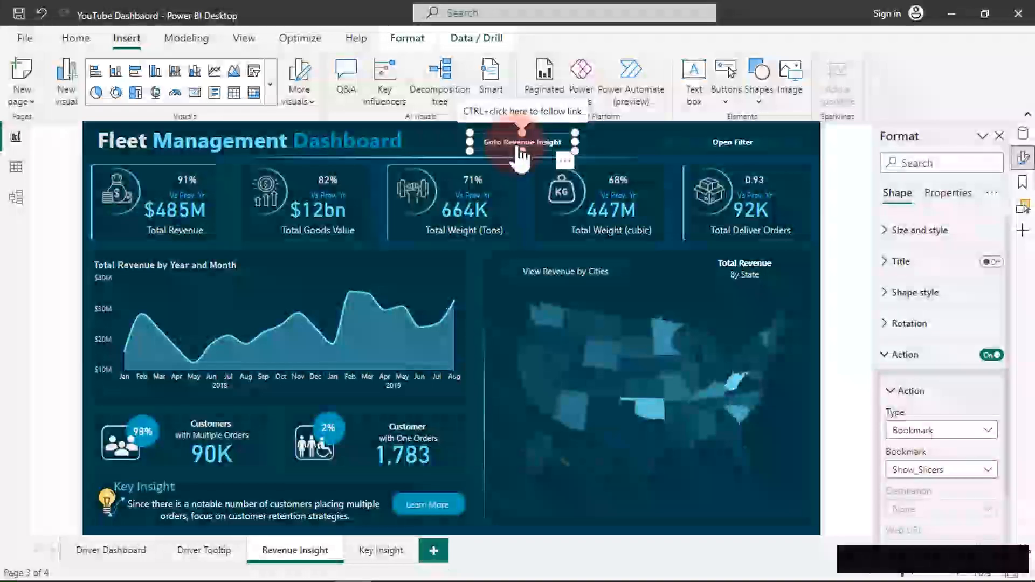
left_click(125, 549)
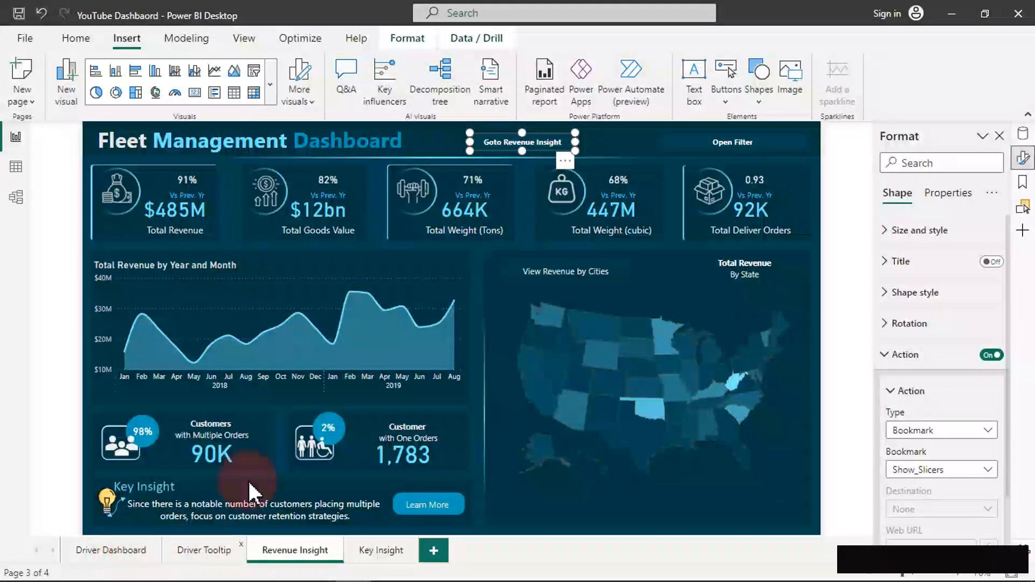